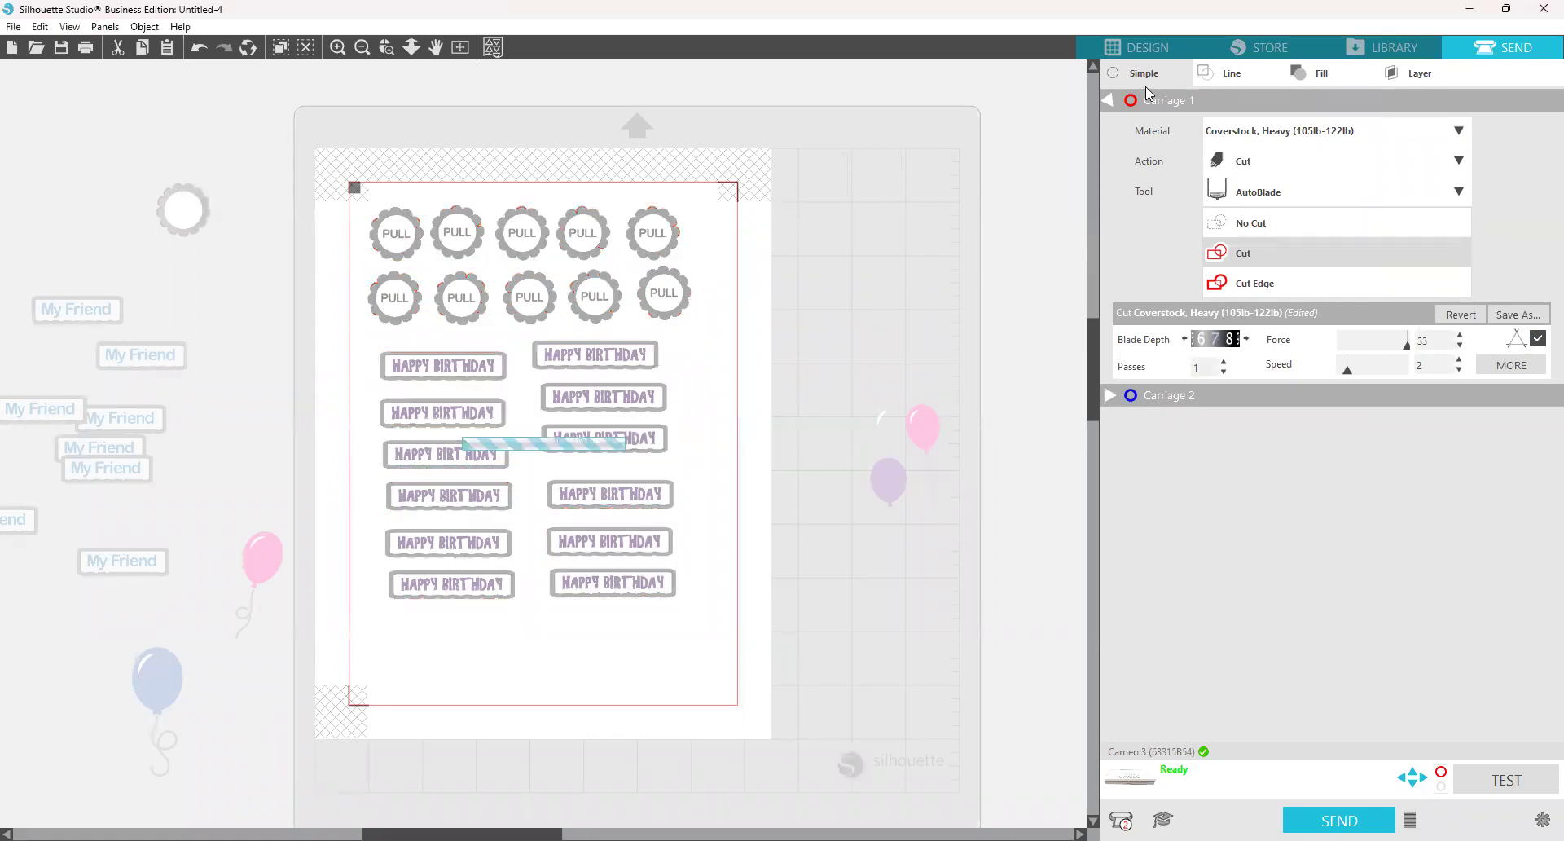
Return to the design view, open the Bird Card final document and move the sun image below the bird sprite sheet.
{"action": "left_click", "coordinate": [1140, 47]}
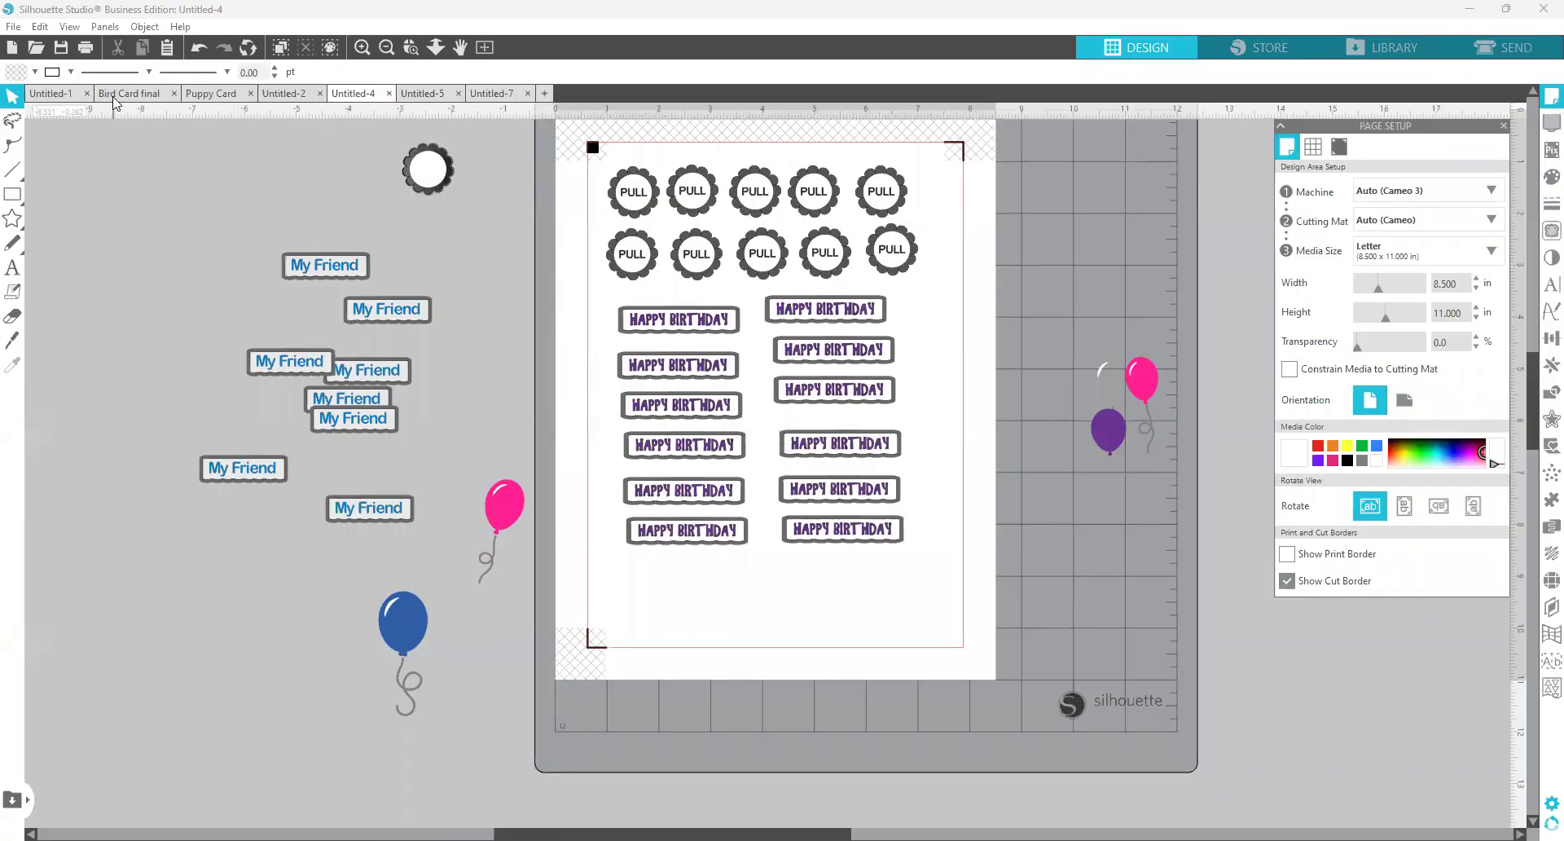
{"action": "left_click", "coordinate": [115, 95]}
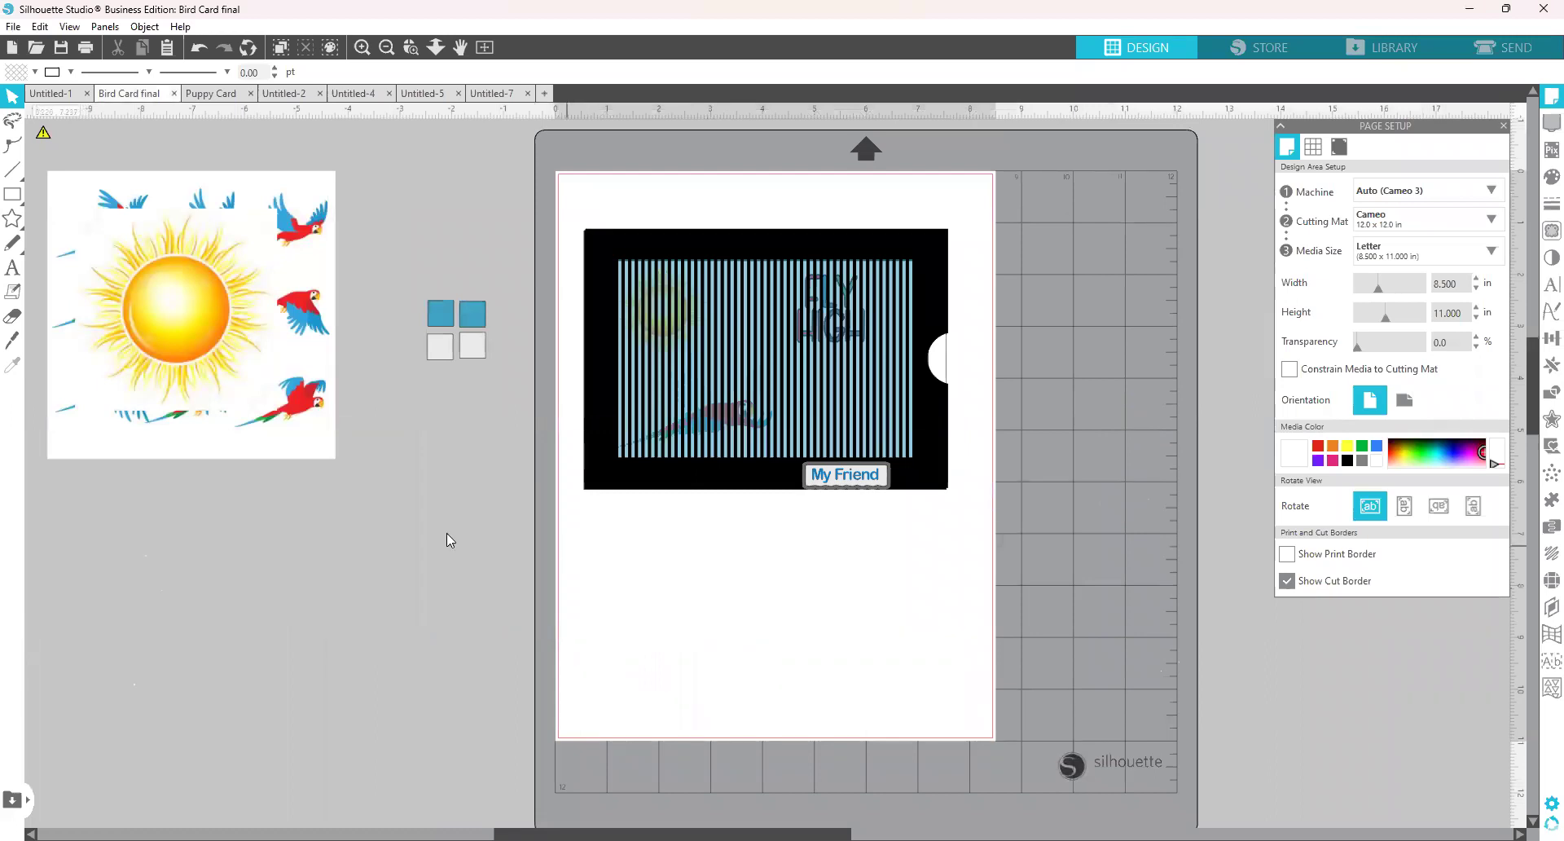
{"action": "left_click_drag", "start_coordinate": [179, 400], "coordinate": [204, 628]}
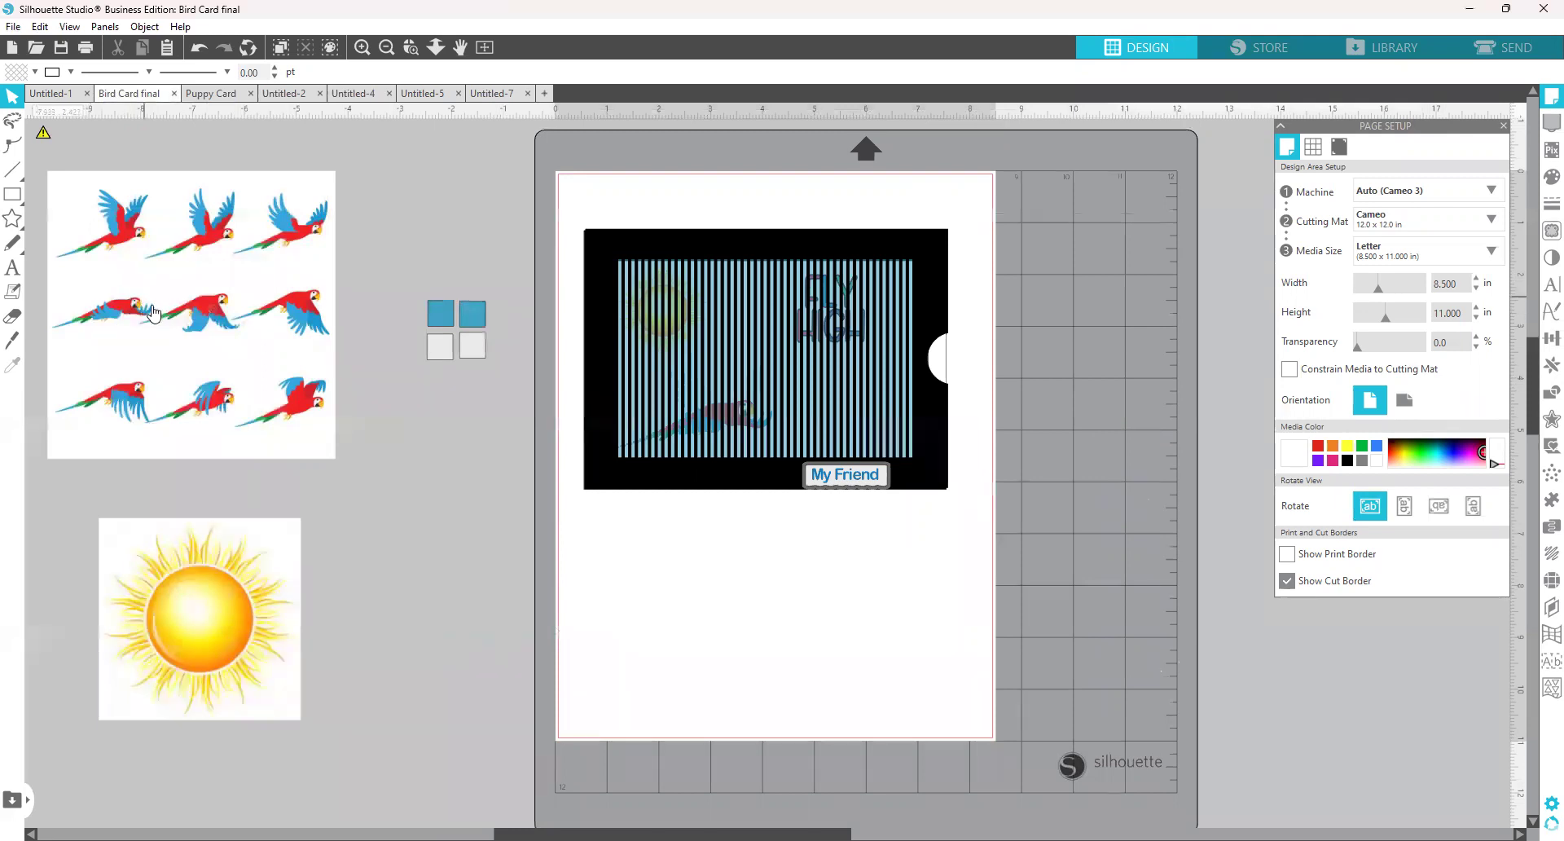
Shift the bird sprite sheet slightly up and to the right, widening the gap above the sun image.
{"action": "mouse_move", "coordinate": [199, 316]}
{"action": "left_mouse_down"}
{"action": "mouse_move", "coordinate": [244, 312]}
{"action": "mouse_move", "coordinate": [297, 349]}
{"action": "mouse_move", "coordinate": [202, 295]}
{"action": "left_mouse_up"}
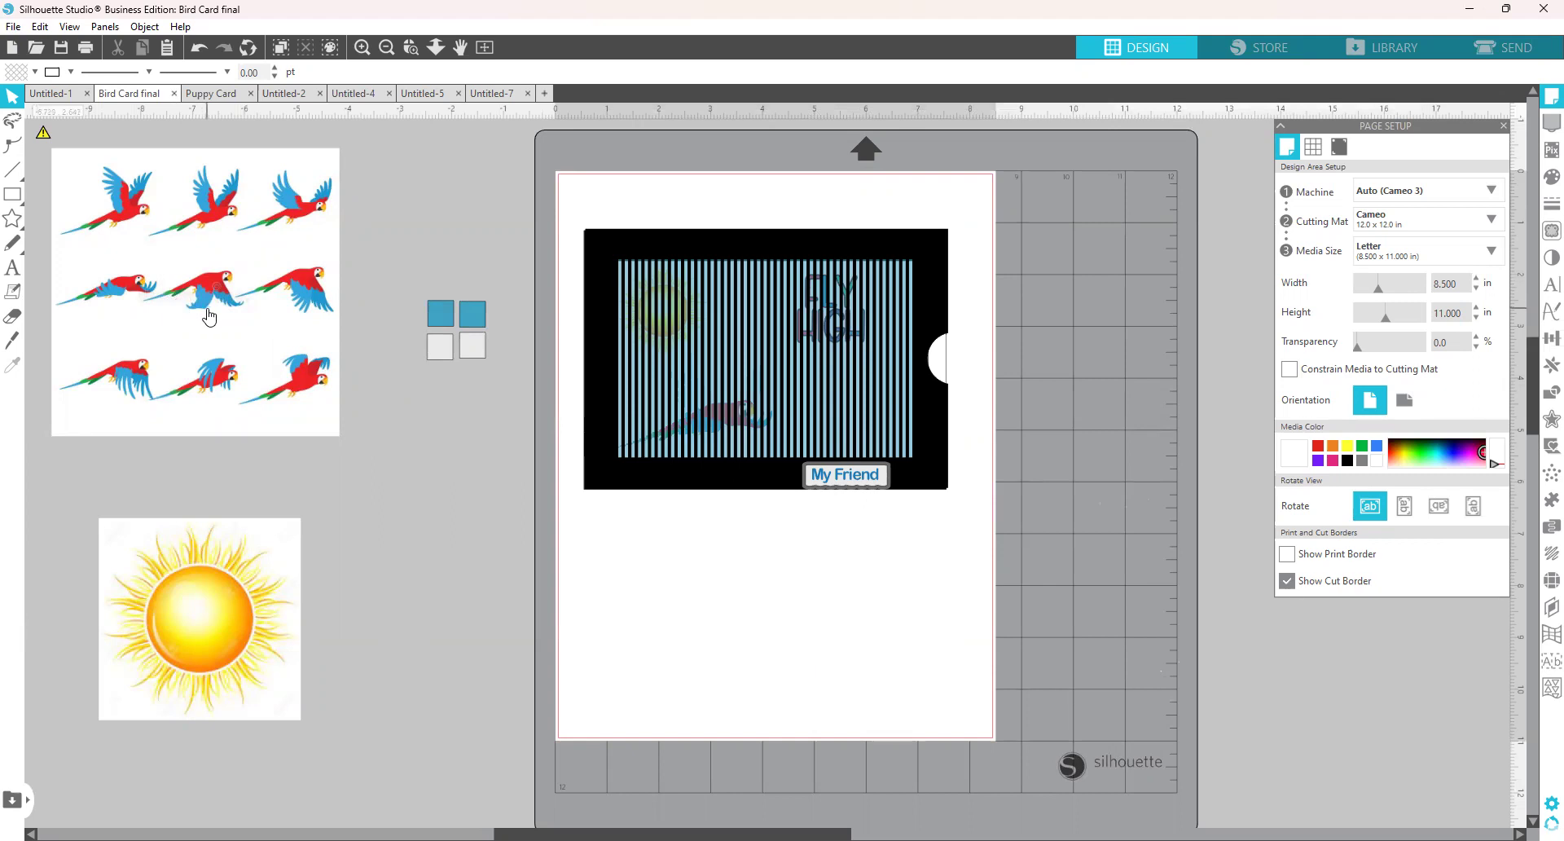
{"action": "left_click_drag", "start_coordinate": [209, 318], "coordinate": [212, 319]}
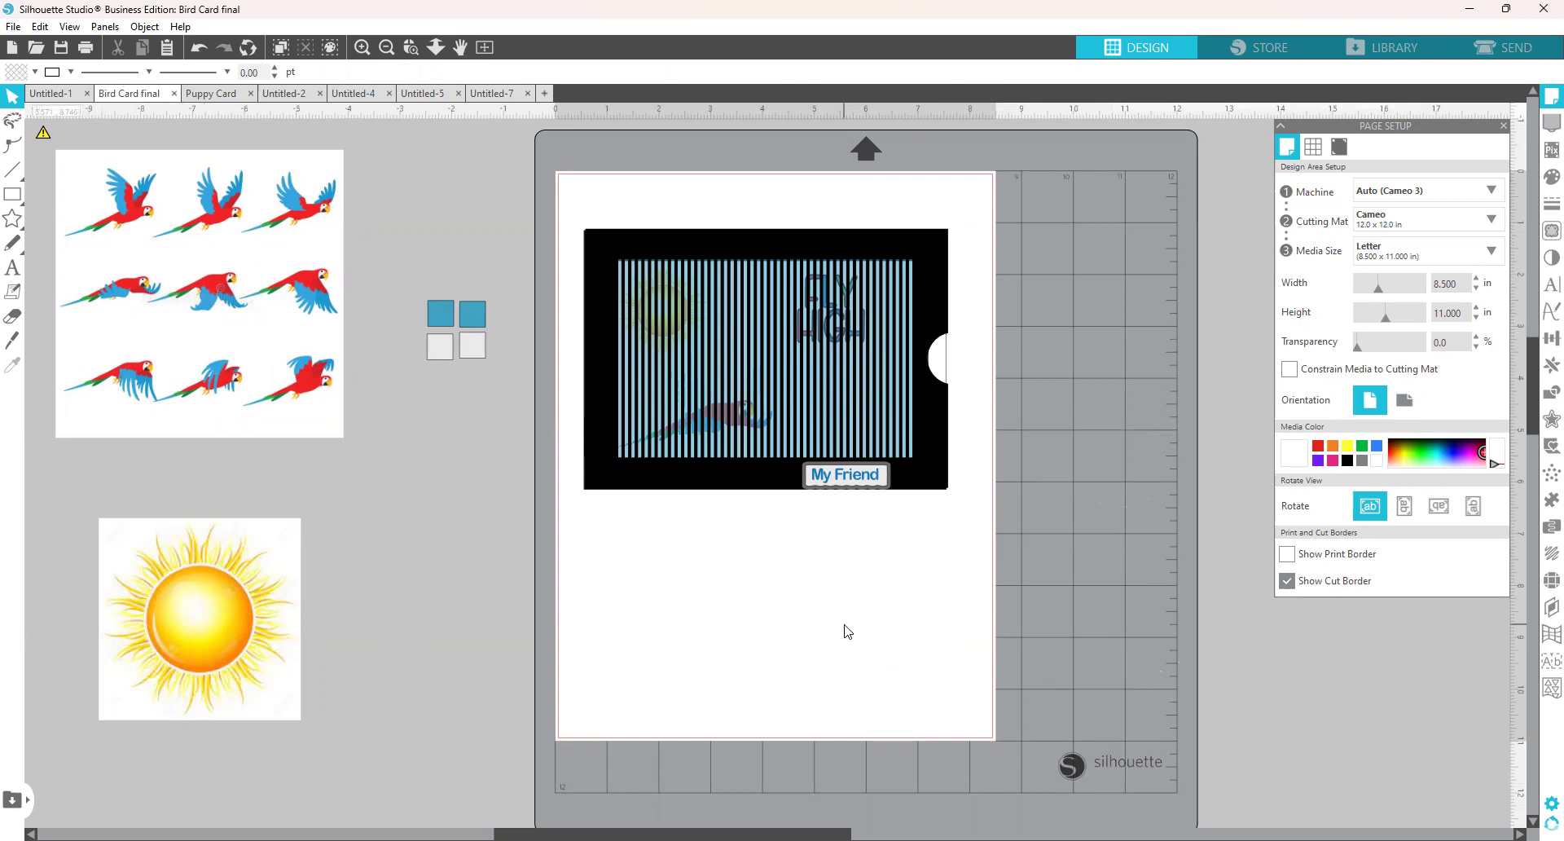
{"action": "left_click_drag", "start_coordinate": [253, 388], "coordinate": [277, 405]}
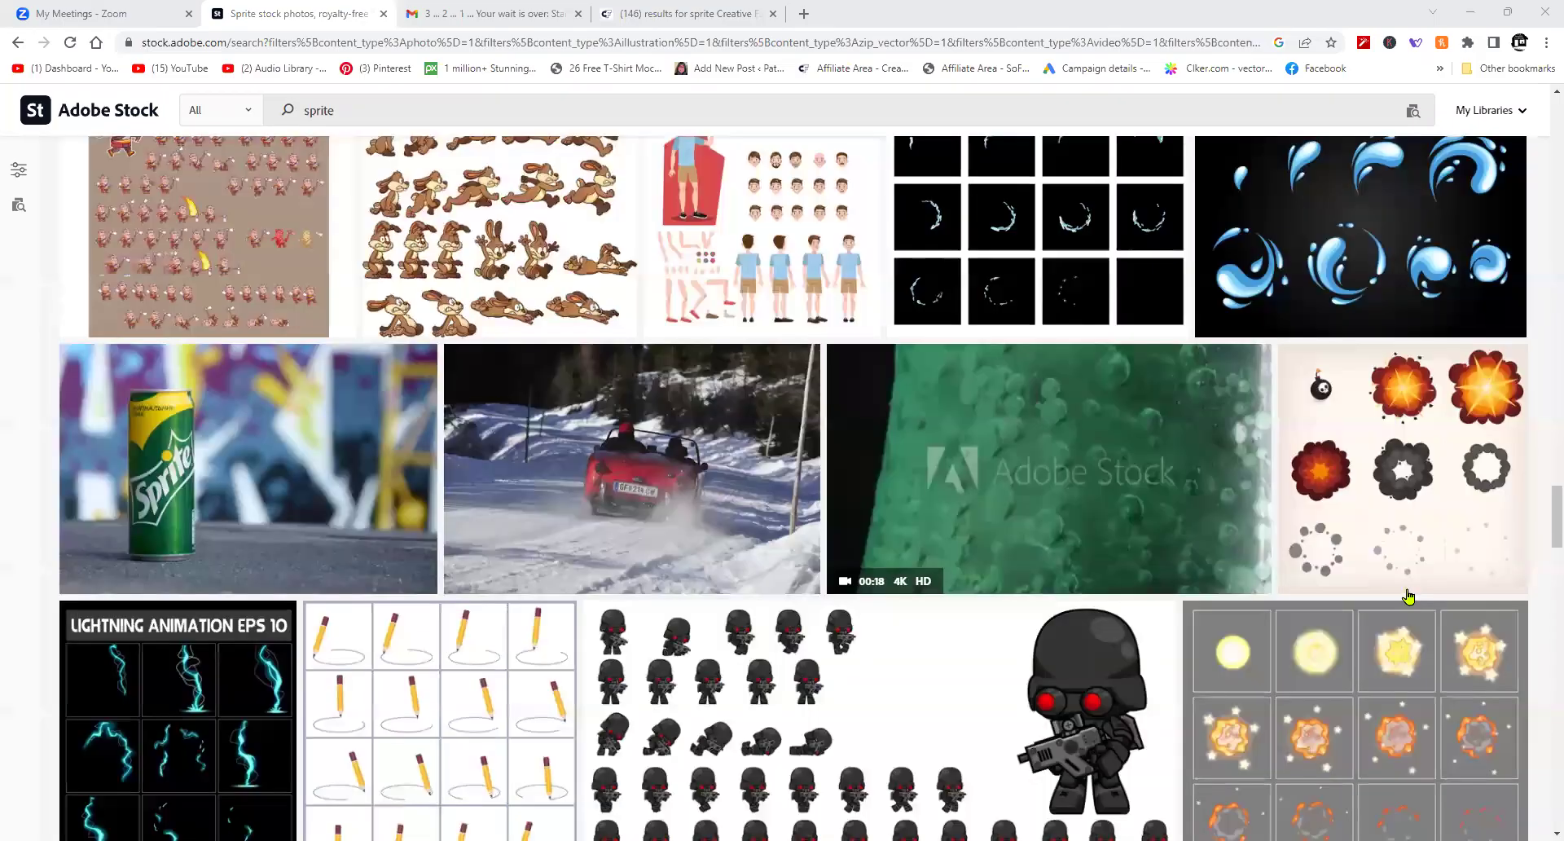
In Adobe Stock in the browser, return to the start of the results and highlight the search term "sprite".
{"action": "scroll", "coordinate": [1409, 590], "scroll_direction": "up", "scroll_amount": 10}
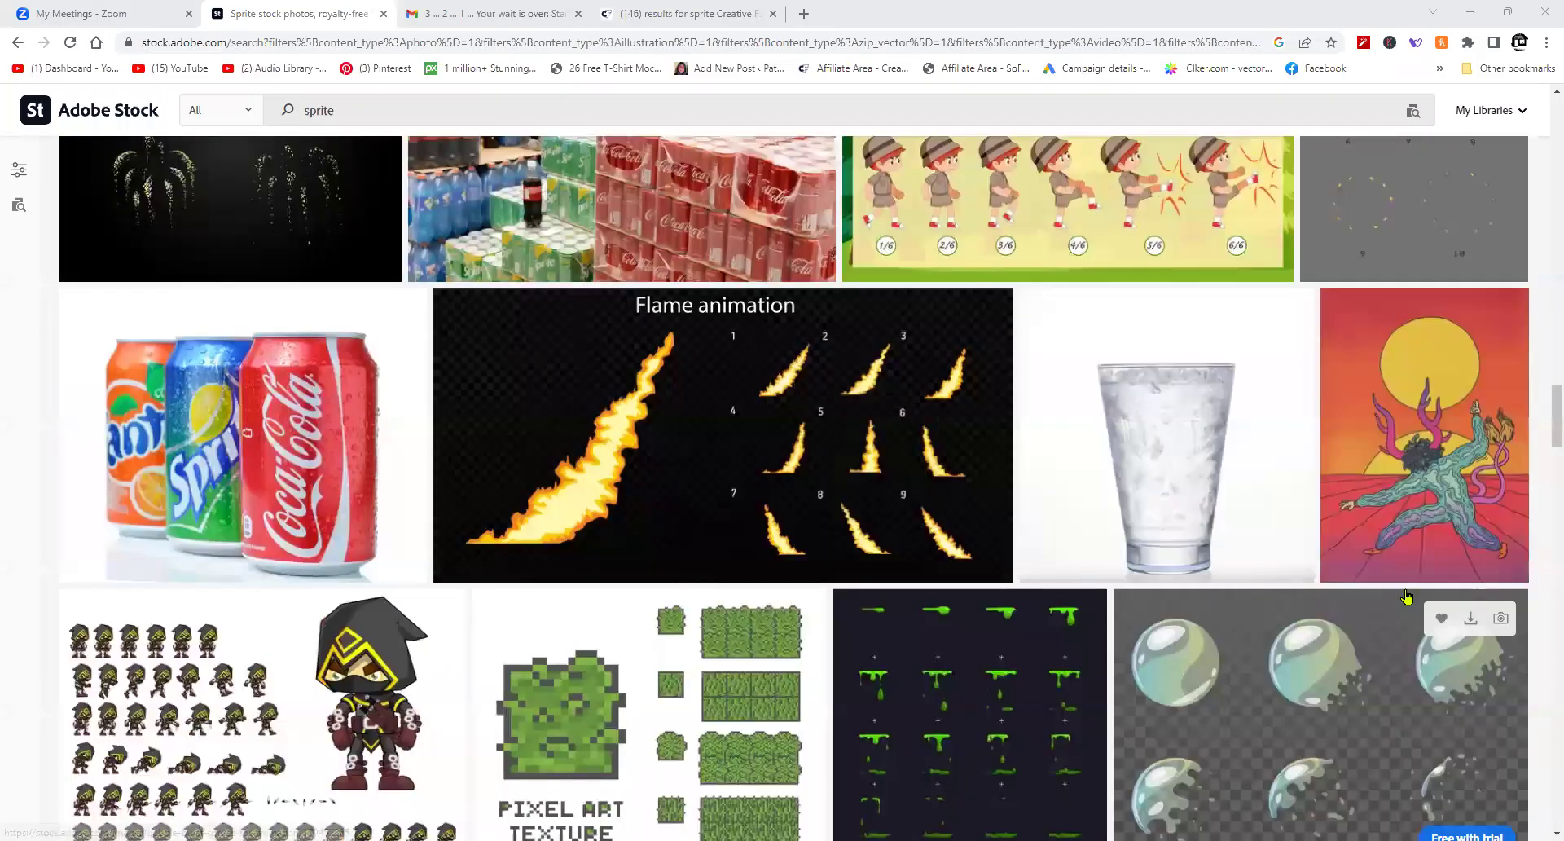
{"action": "scroll", "coordinate": [1407, 597], "scroll_direction": "up", "scroll_amount": 1}
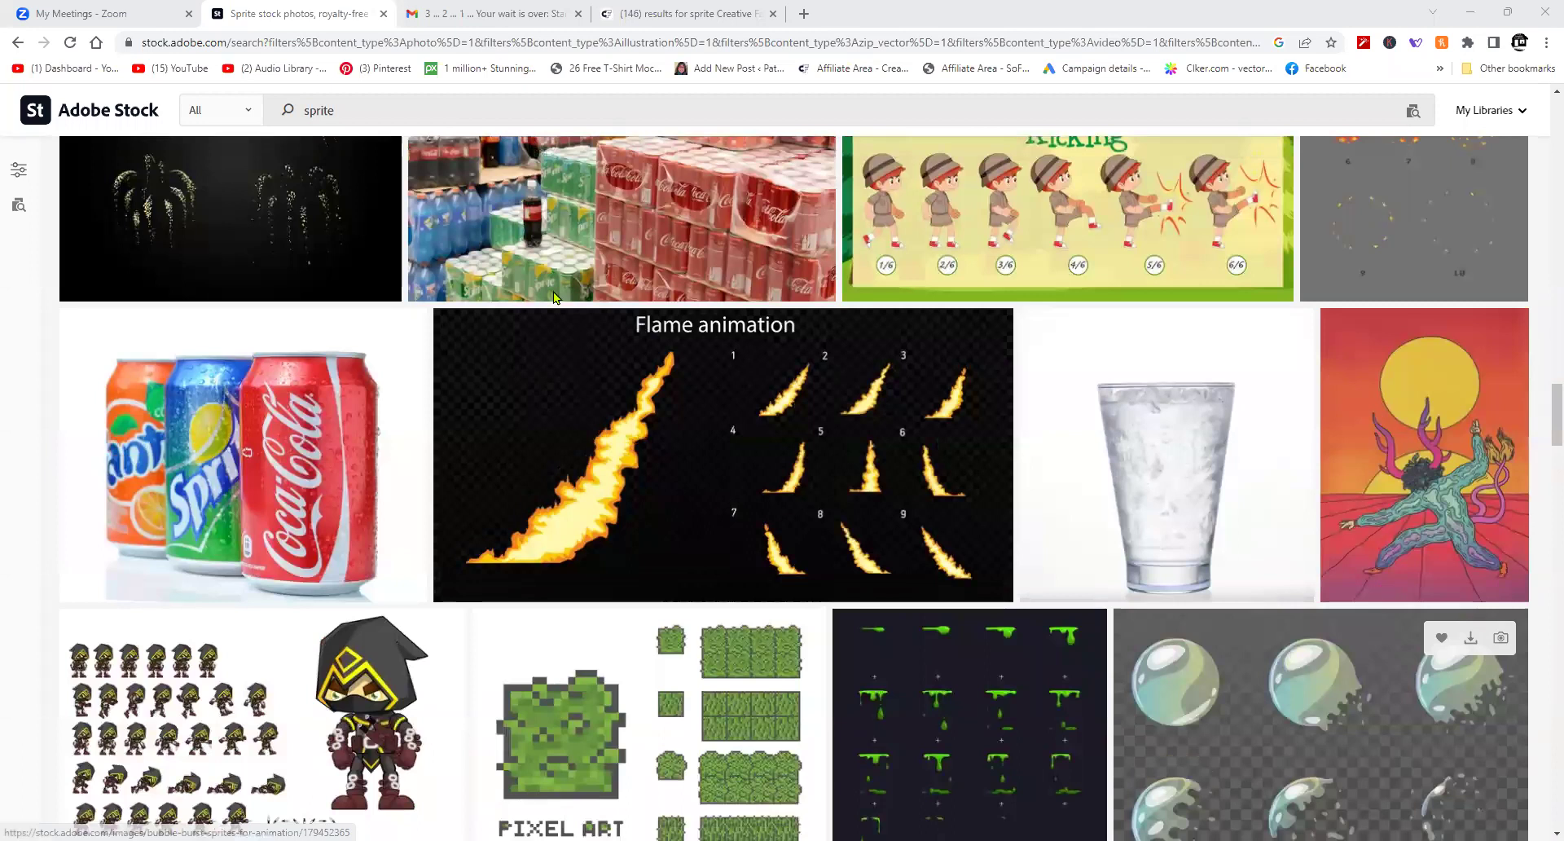
{"action": "scroll", "coordinate": [553, 298], "scroll_direction": "up", "scroll_amount": 10}
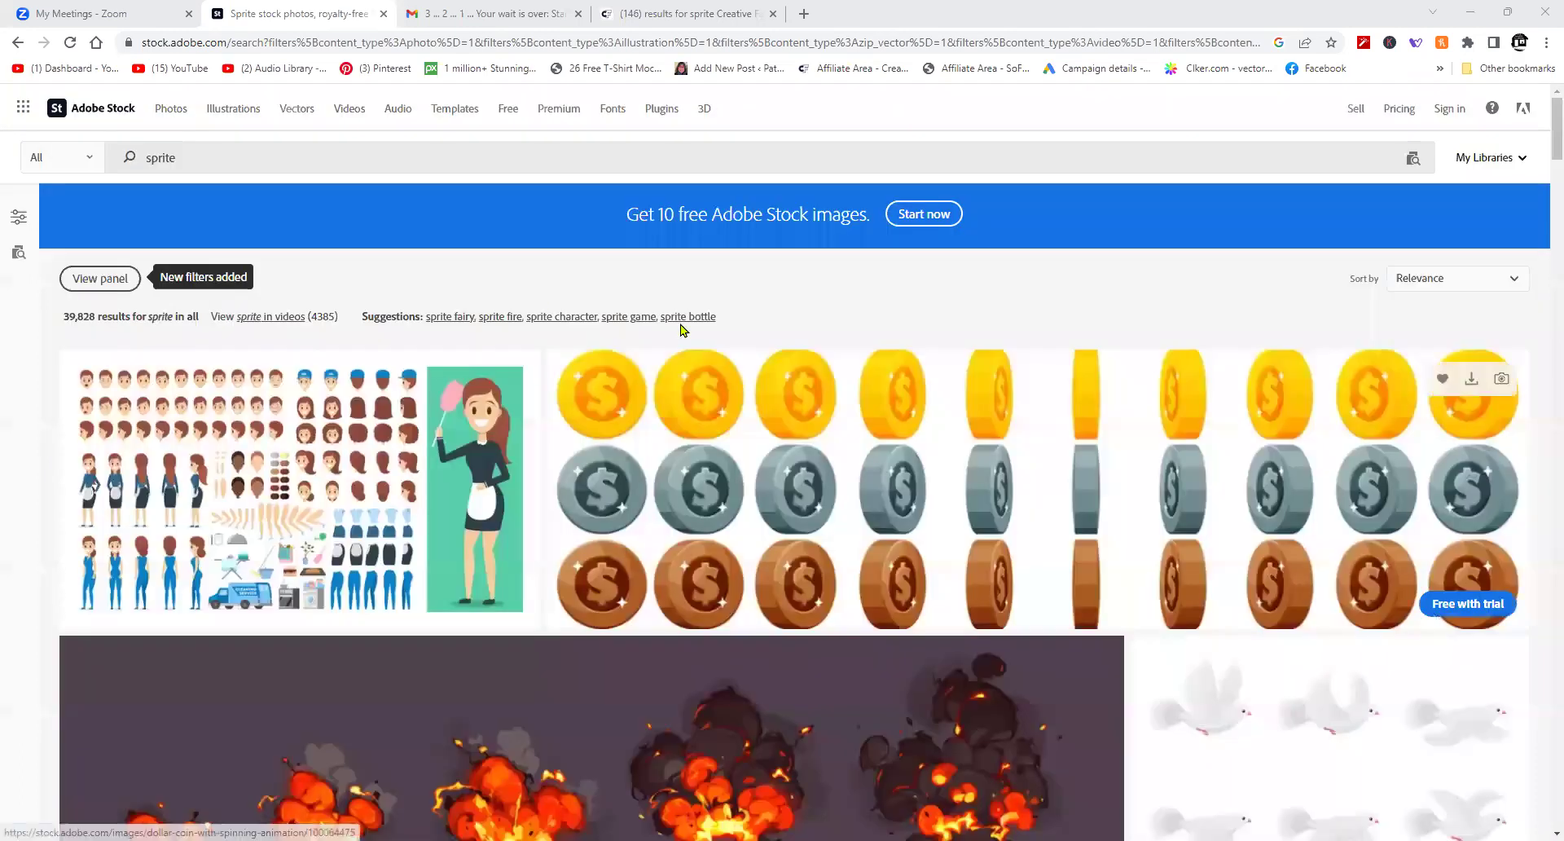
{"action": "left_click", "coordinate": [176, 158]}
{"action": "left_click_drag", "start_coordinate": [190, 160], "coordinate": [143, 157]}
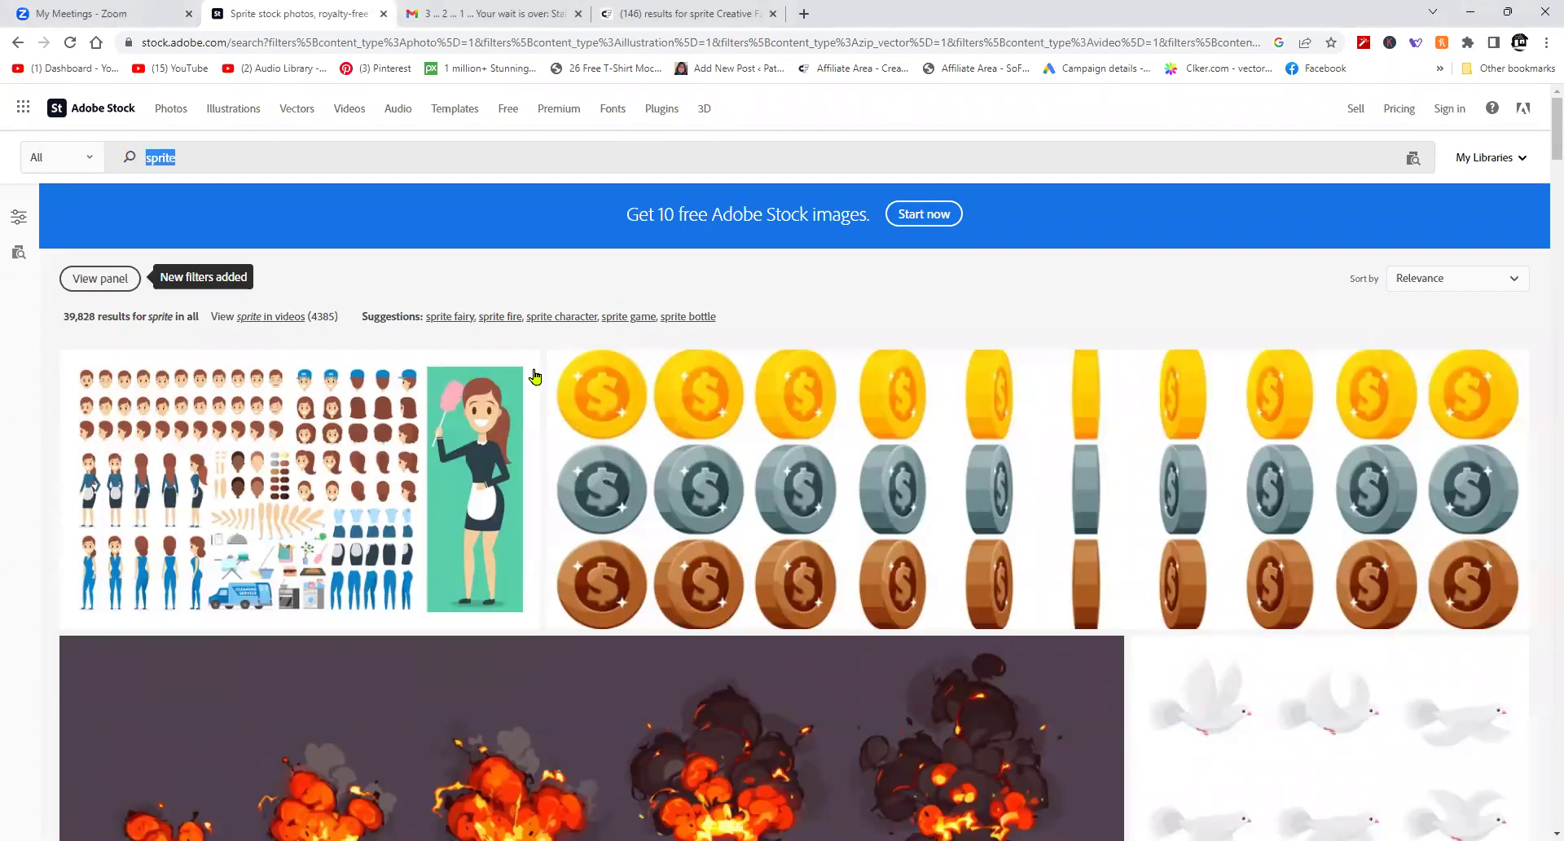
Look through this page of sprite results for animal and character sheets with sequential movement frames.
{"action": "scroll", "coordinate": [721, 466], "scroll_direction": "down", "scroll_amount": 4}
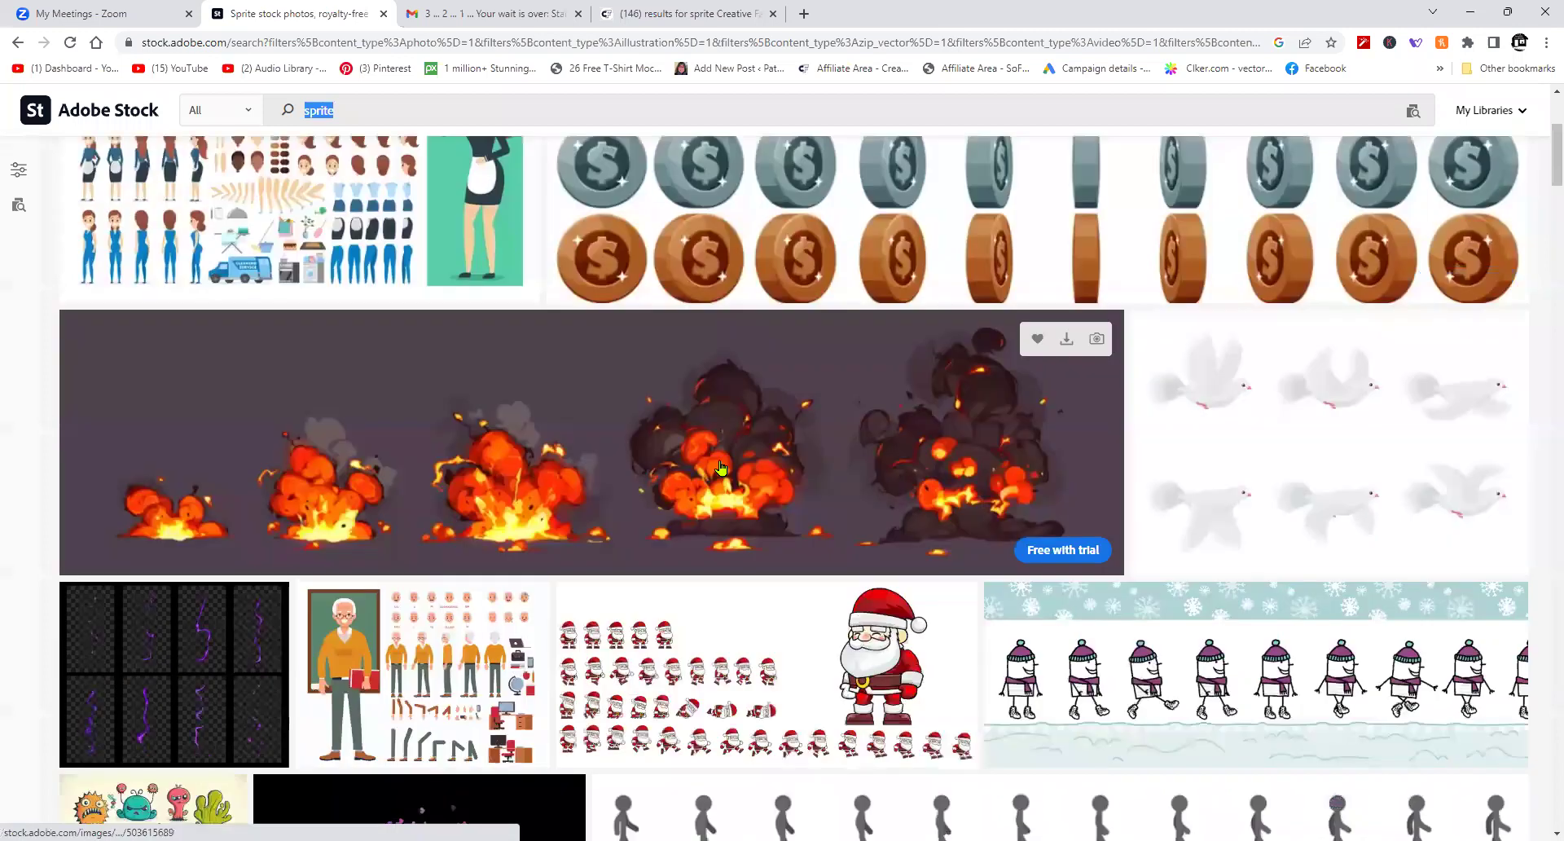
{"action": "scroll", "coordinate": [739, 522], "scroll_direction": "down", "scroll_amount": 2}
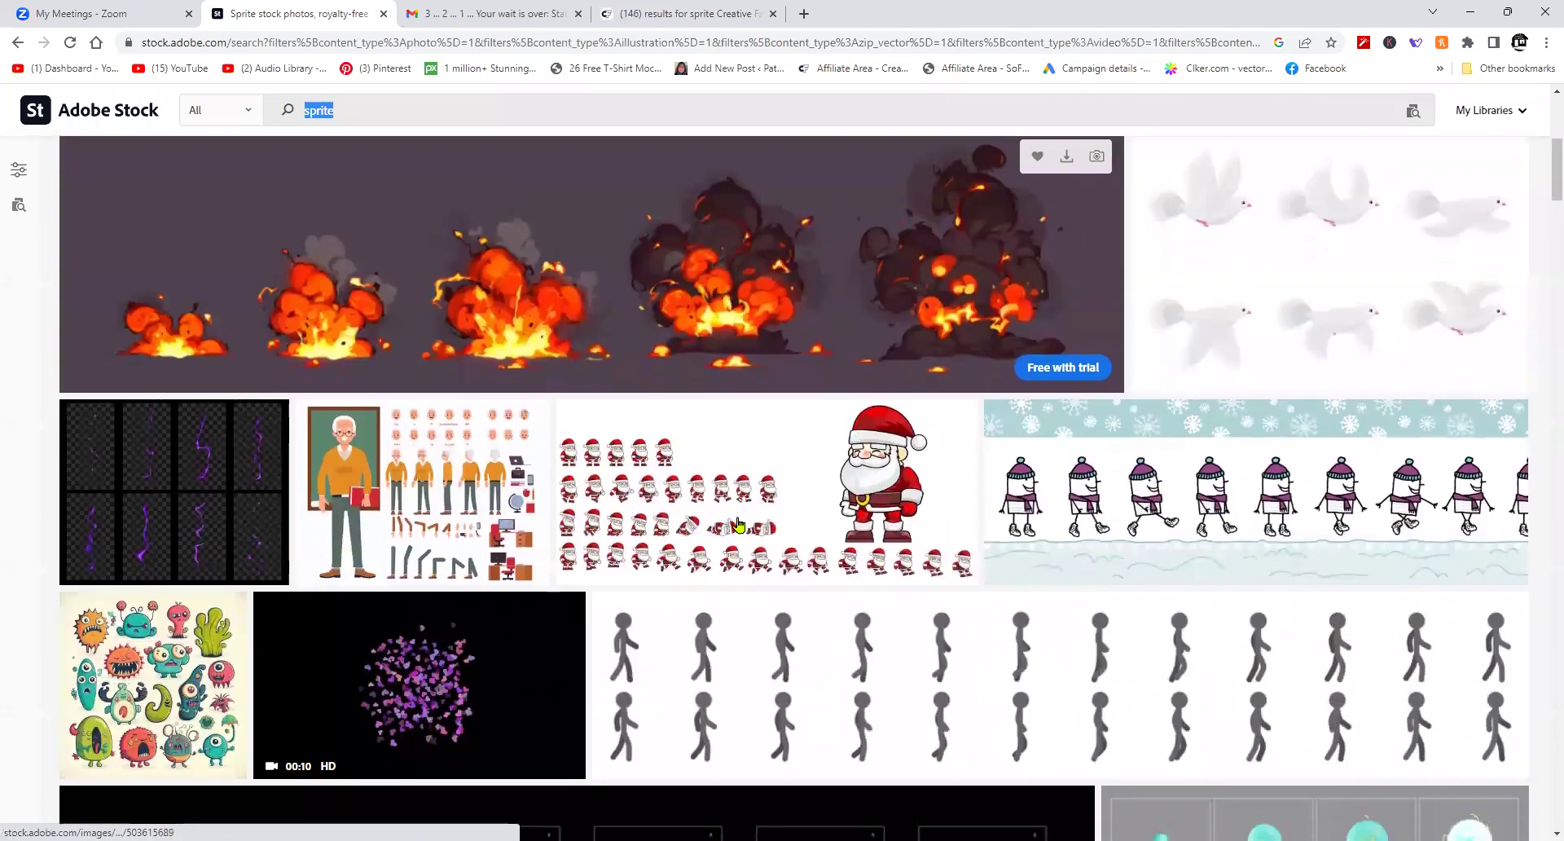
{"action": "scroll", "coordinate": [739, 524], "scroll_direction": "down", "scroll_amount": 2}
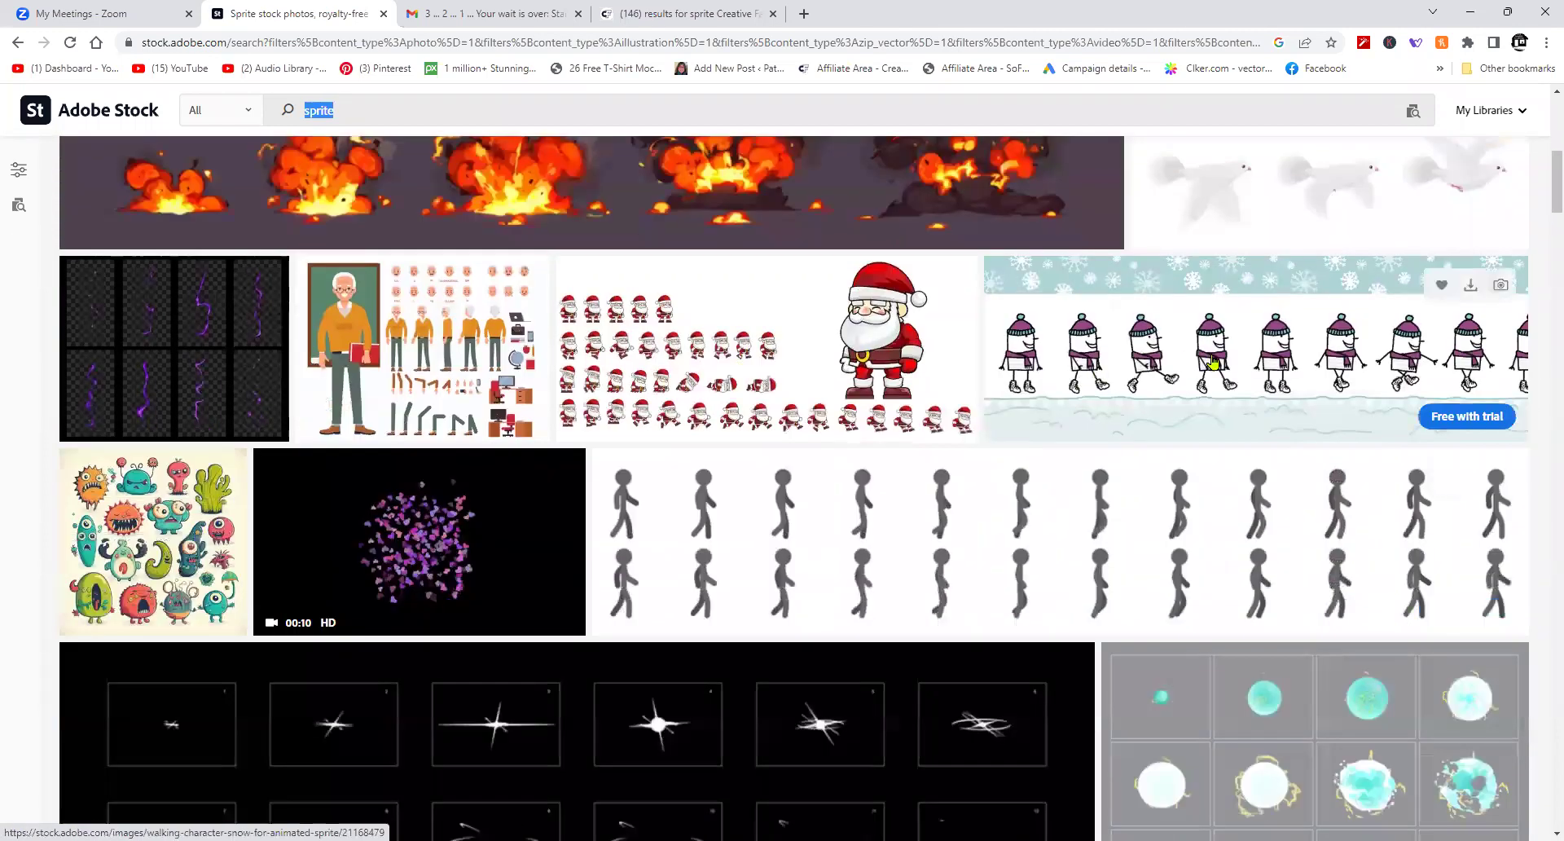
{"action": "scroll", "coordinate": [1255, 352], "scroll_direction": "down", "scroll_amount": 1}
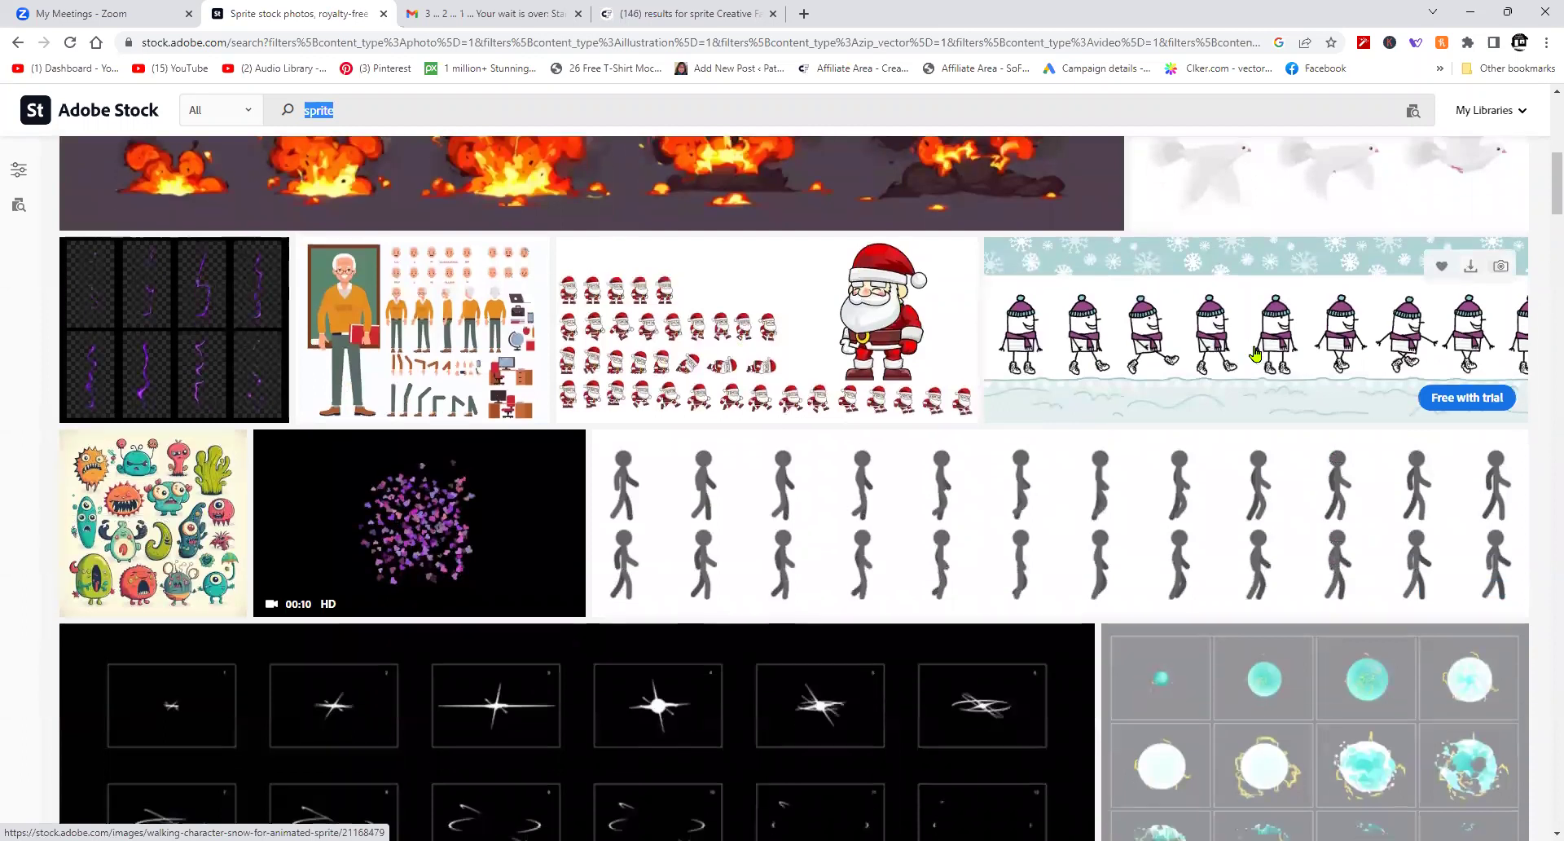
{"action": "scroll", "coordinate": [1189, 389], "scroll_direction": "down", "scroll_amount": 8}
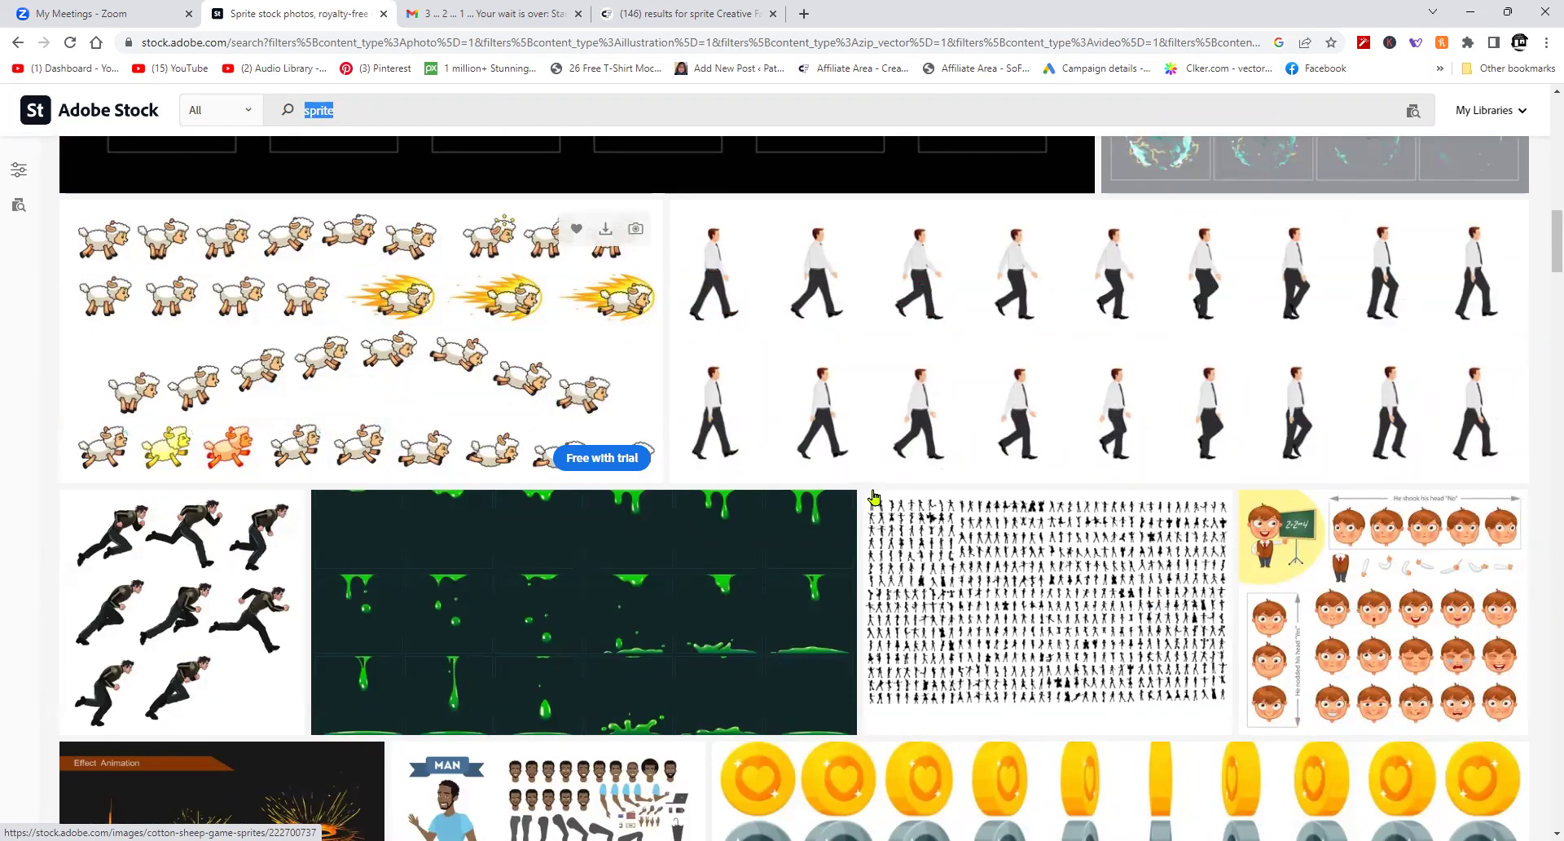
{"action": "scroll", "coordinate": [1048, 736], "scroll_direction": "down", "scroll_amount": 15}
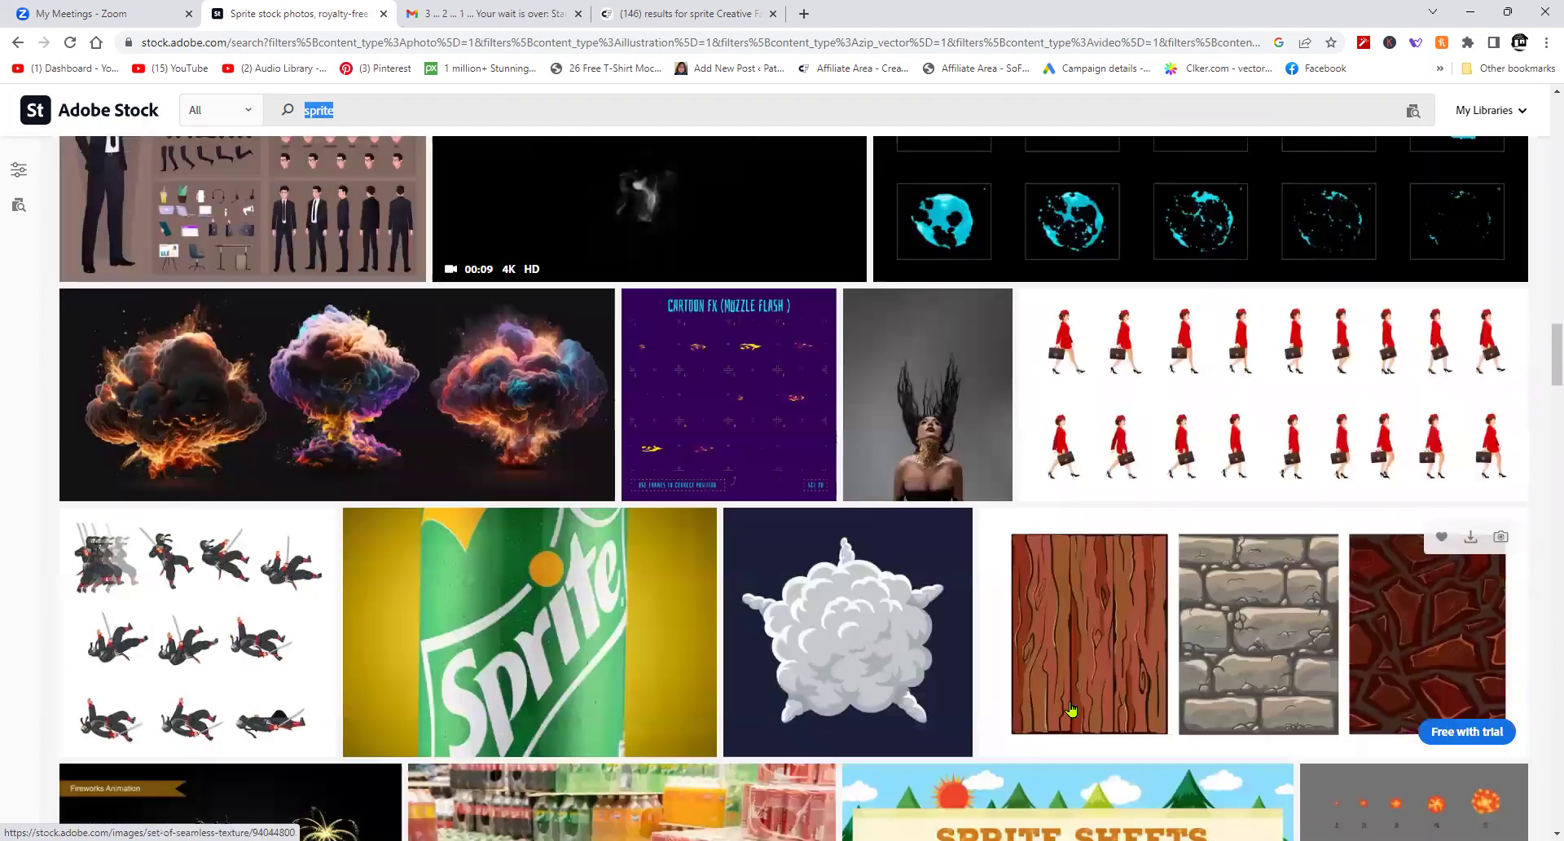
{"action": "scroll", "coordinate": [1069, 715], "scroll_direction": "down", "scroll_amount": 10}
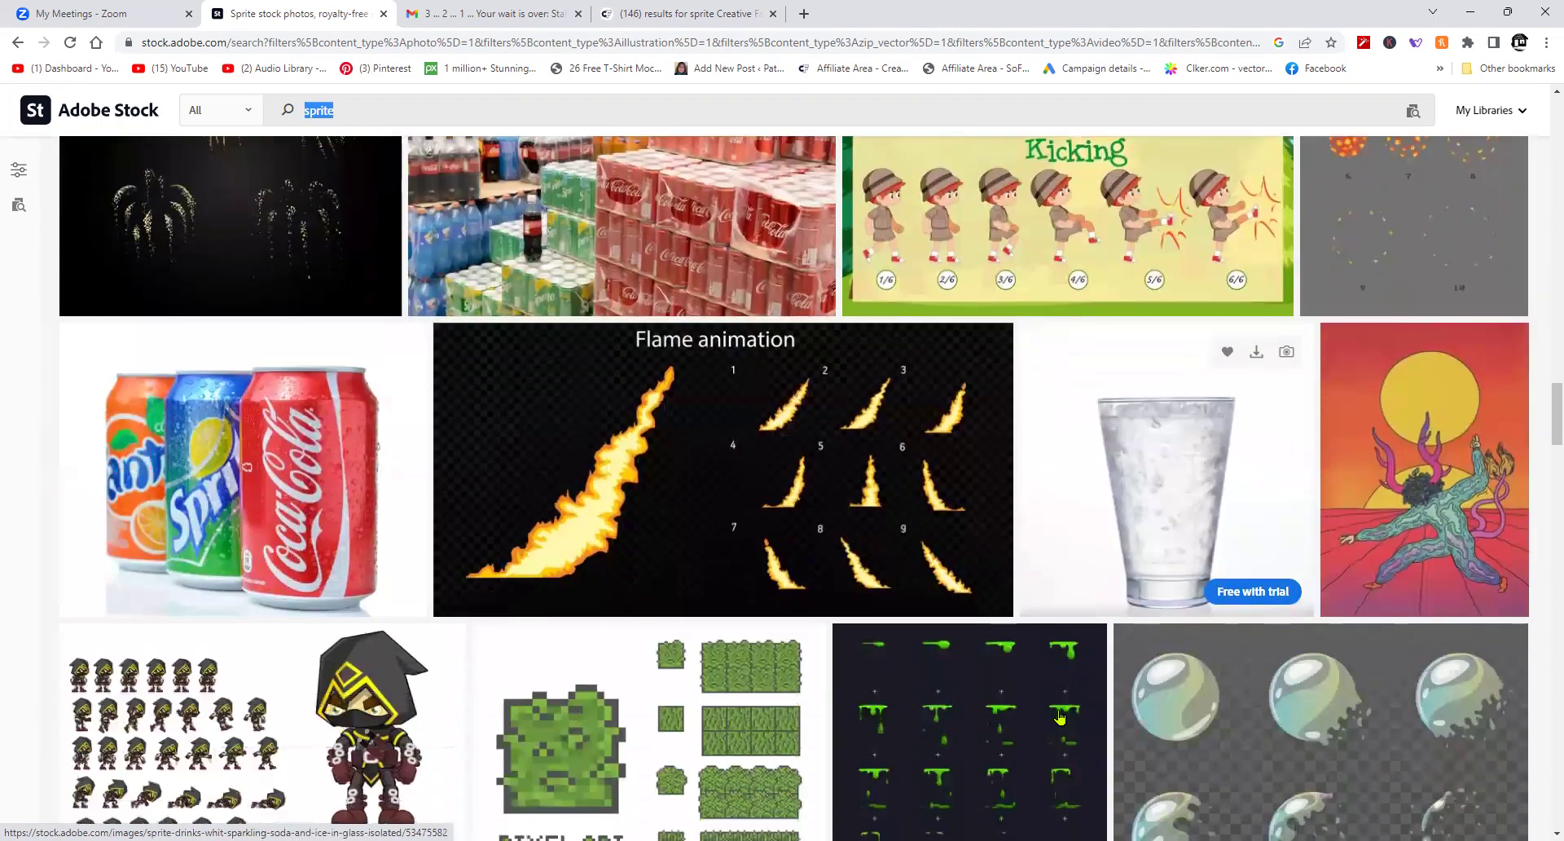
{"action": "scroll", "coordinate": [1054, 719], "scroll_direction": "down", "scroll_amount": 6}
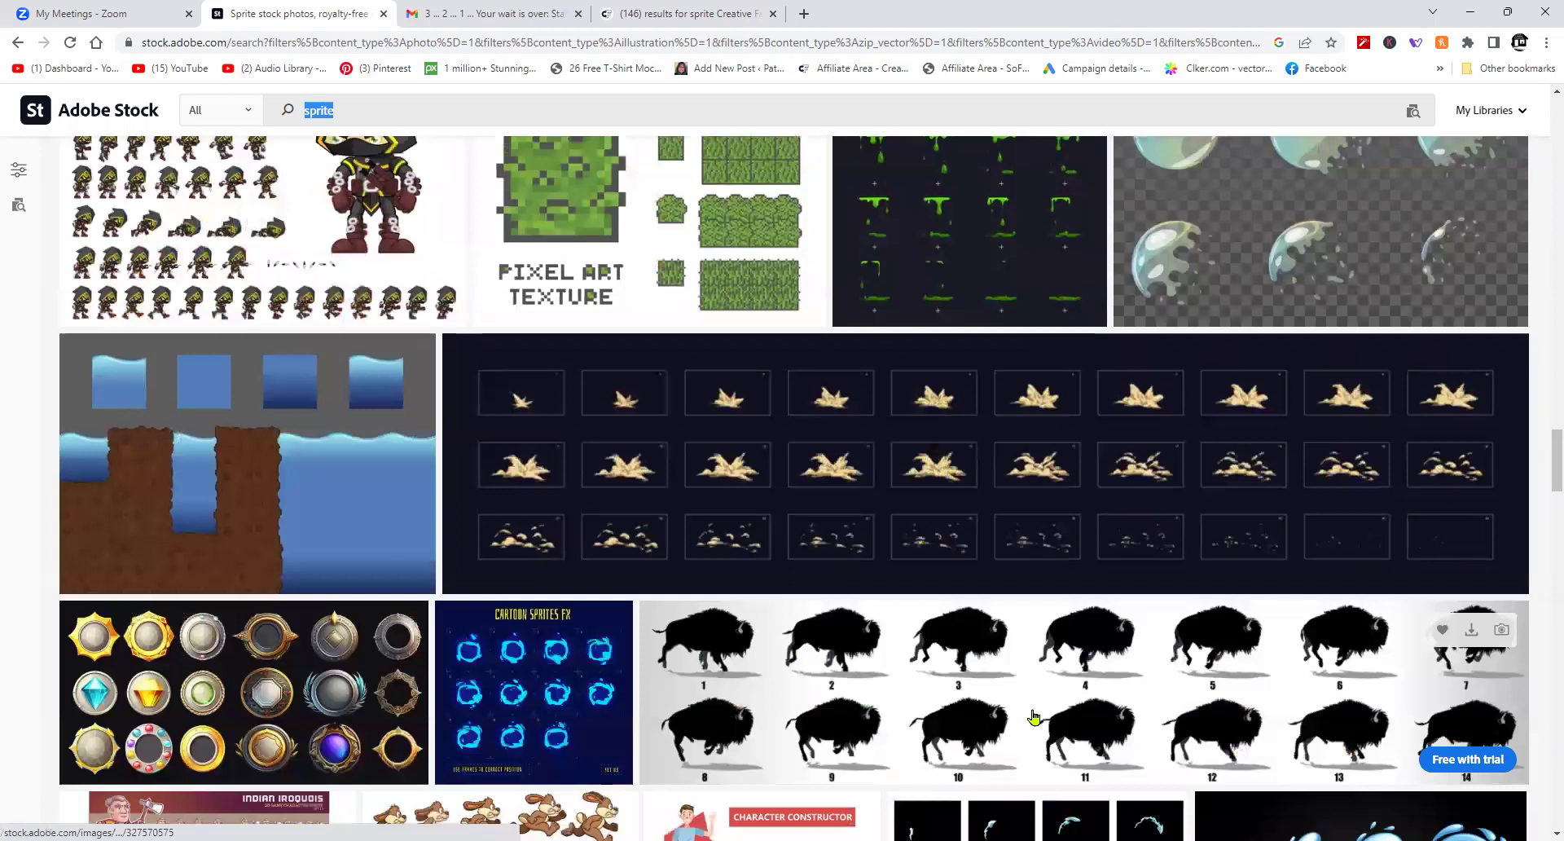
{"action": "scroll", "coordinate": [1023, 716], "scroll_direction": "down", "scroll_amount": 5}
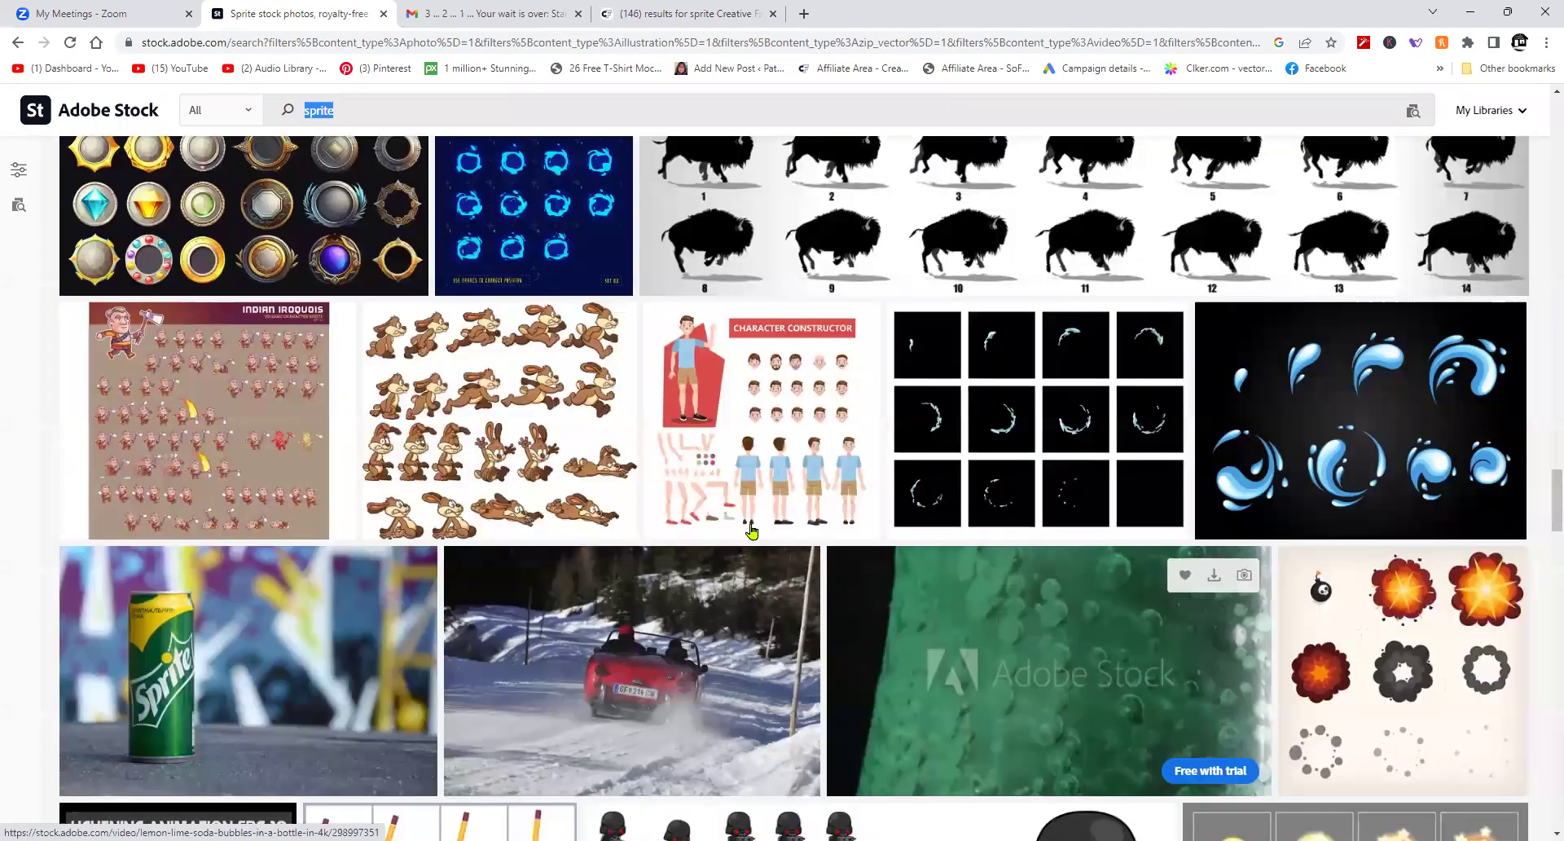
{"action": "scroll", "coordinate": [1180, 601], "scroll_direction": "down", "scroll_amount": 12}
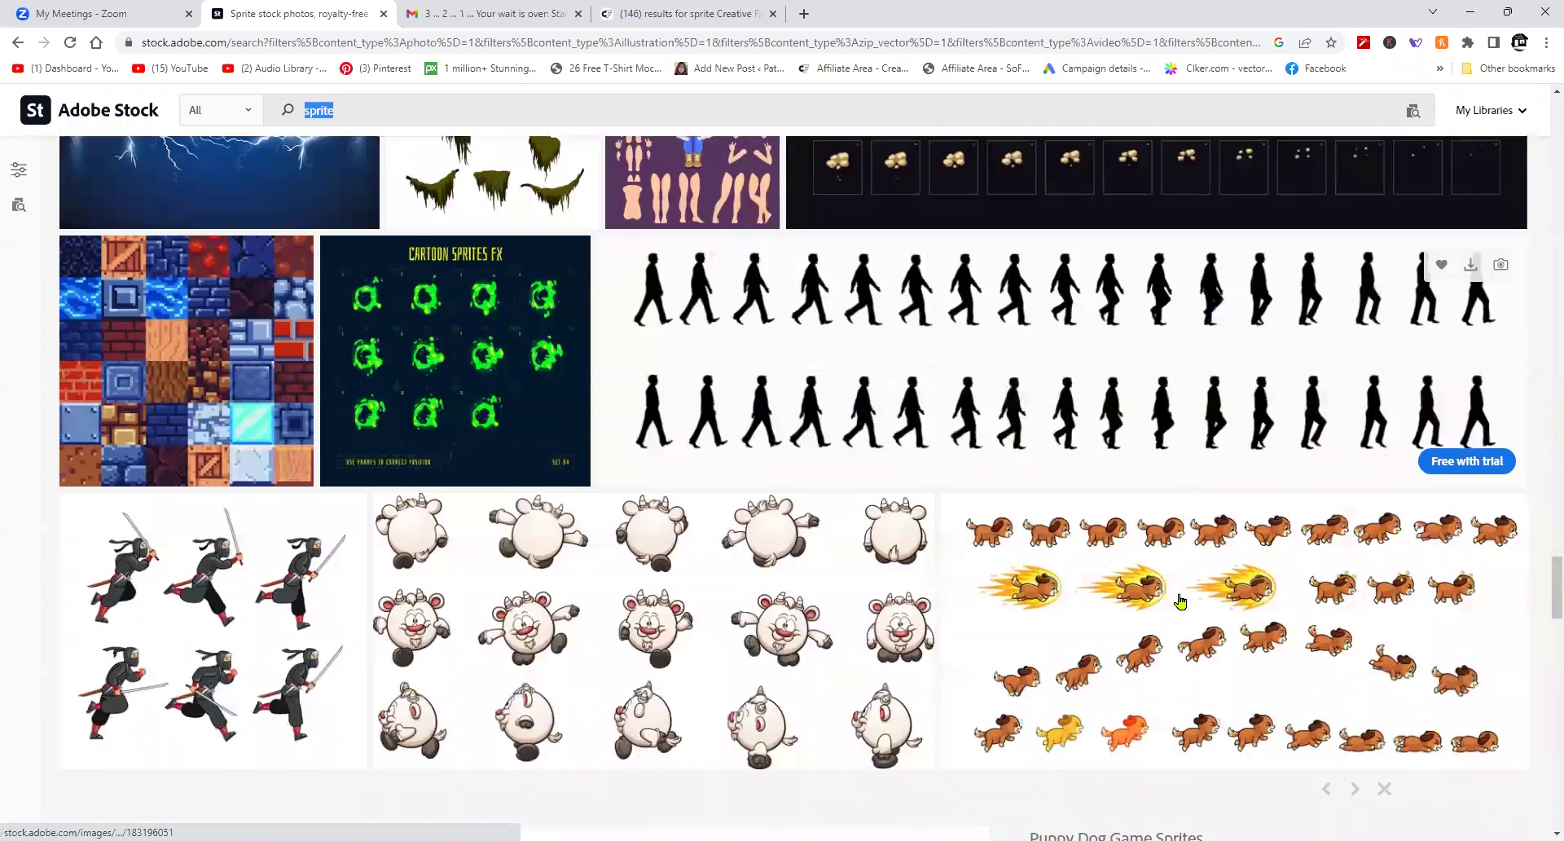
{"action": "scroll", "coordinate": [1181, 601], "scroll_direction": "down", "scroll_amount": 8}
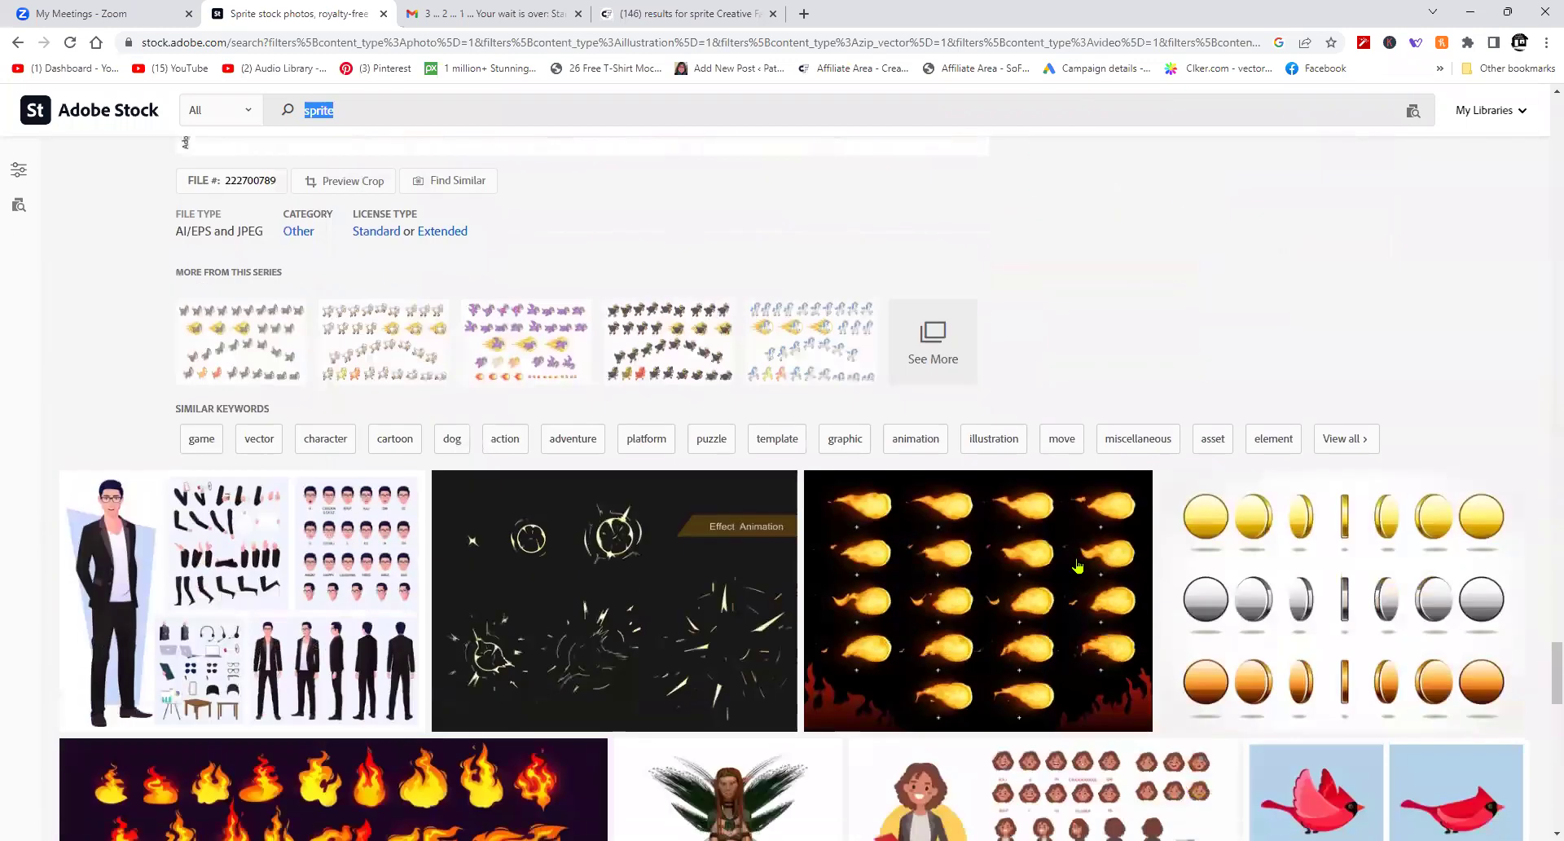
{"action": "scroll", "coordinate": [1279, 391], "scroll_direction": "down", "scroll_amount": 5}
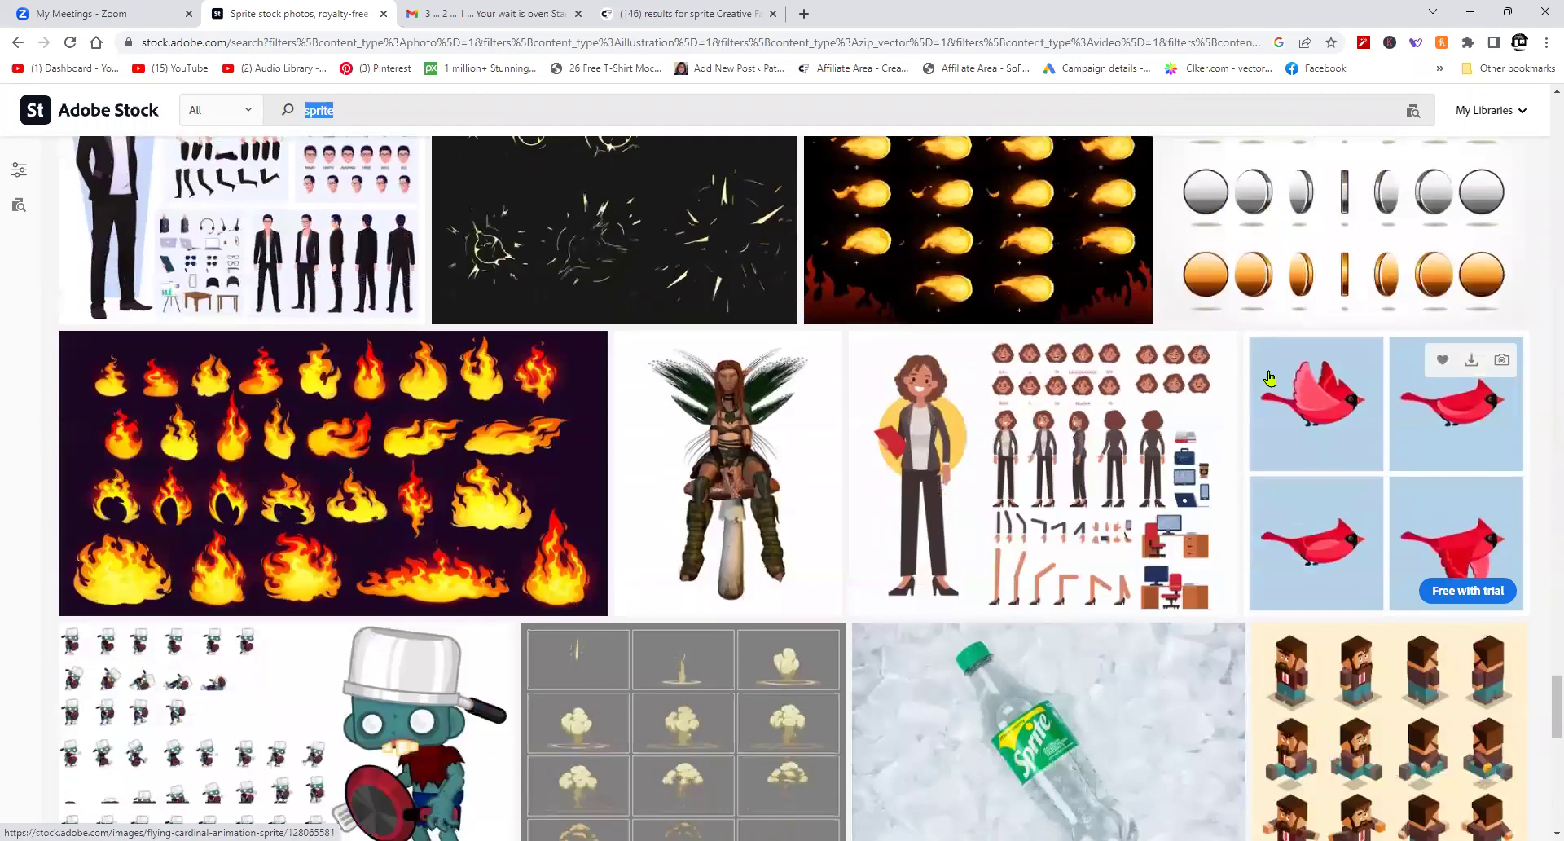
{"action": "scroll", "coordinate": [1269, 377], "scroll_direction": "down", "scroll_amount": 5}
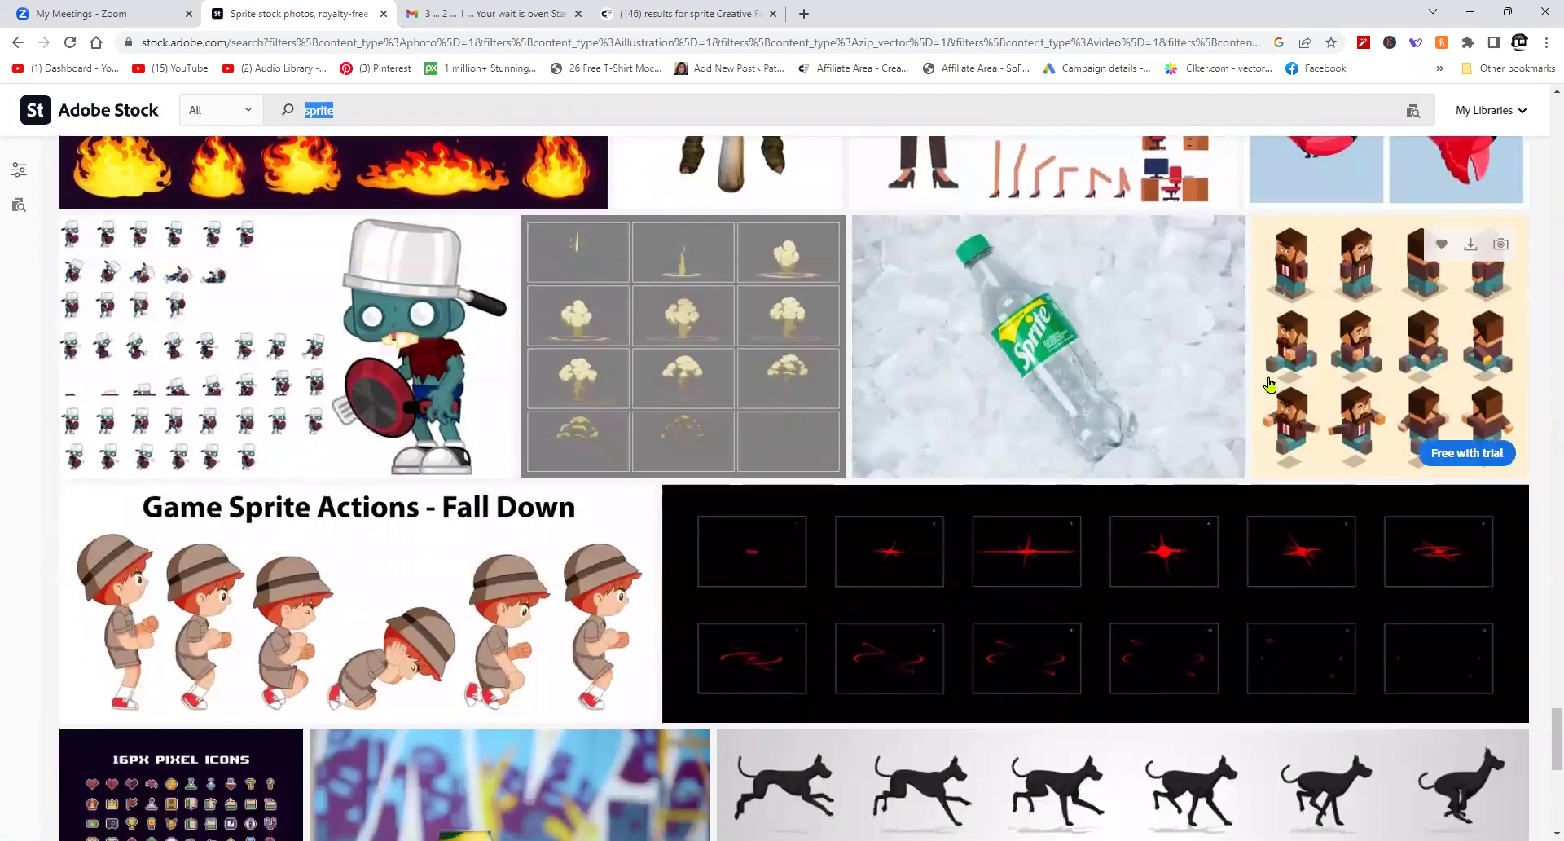
{"action": "scroll", "coordinate": [1269, 383], "scroll_direction": "down", "scroll_amount": 5}
{"action": "scroll", "coordinate": [1268, 392], "scroll_direction": "down", "scroll_amount": 4}
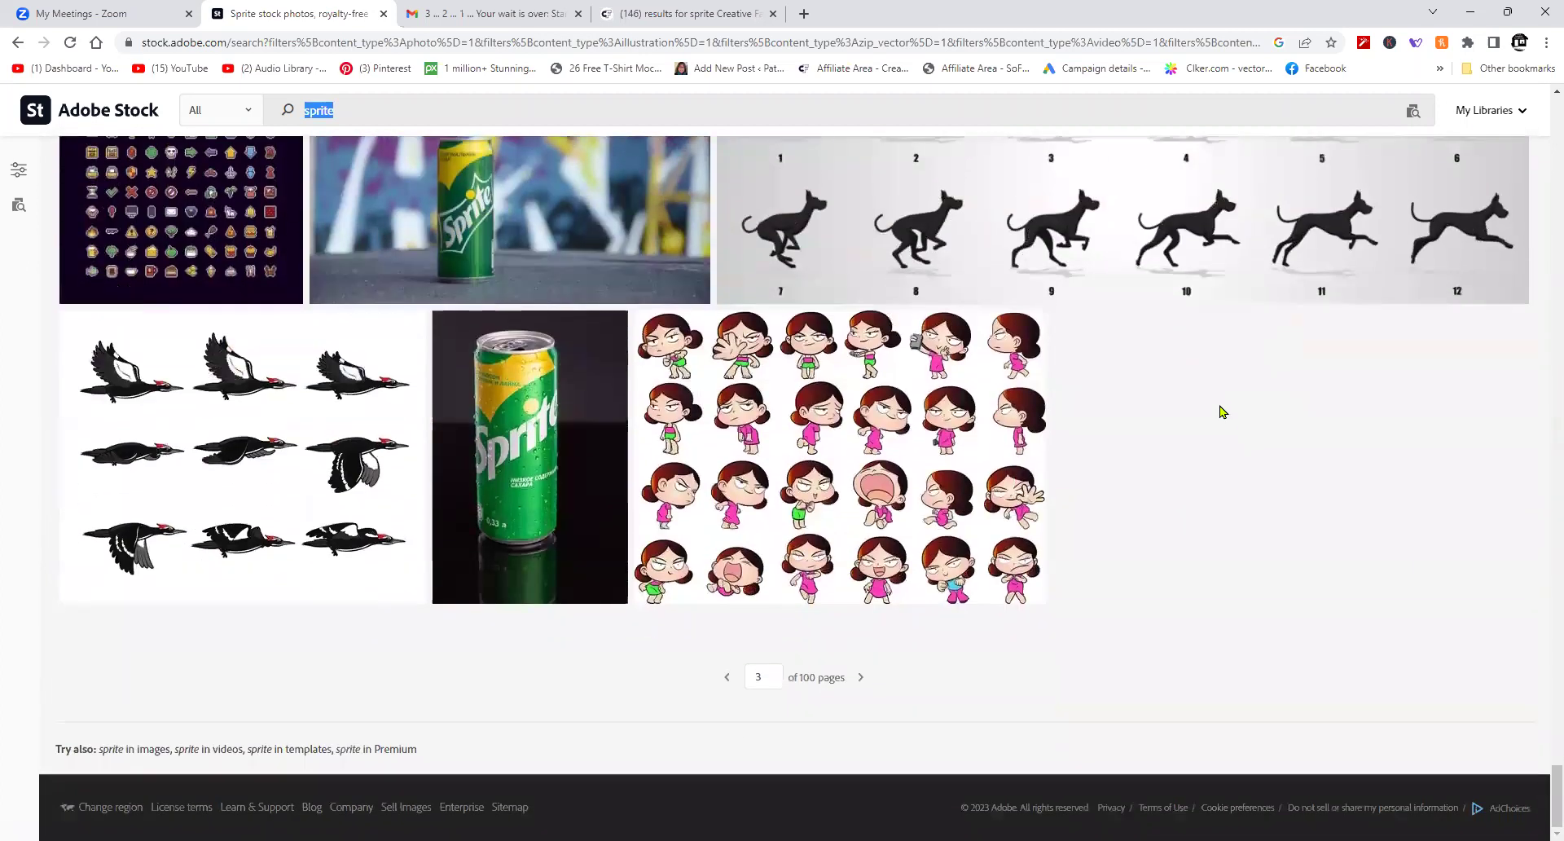
Go to the previous page of sprite results and examine its animal, object and character animation sheets.
{"action": "left_click", "coordinate": [727, 684]}
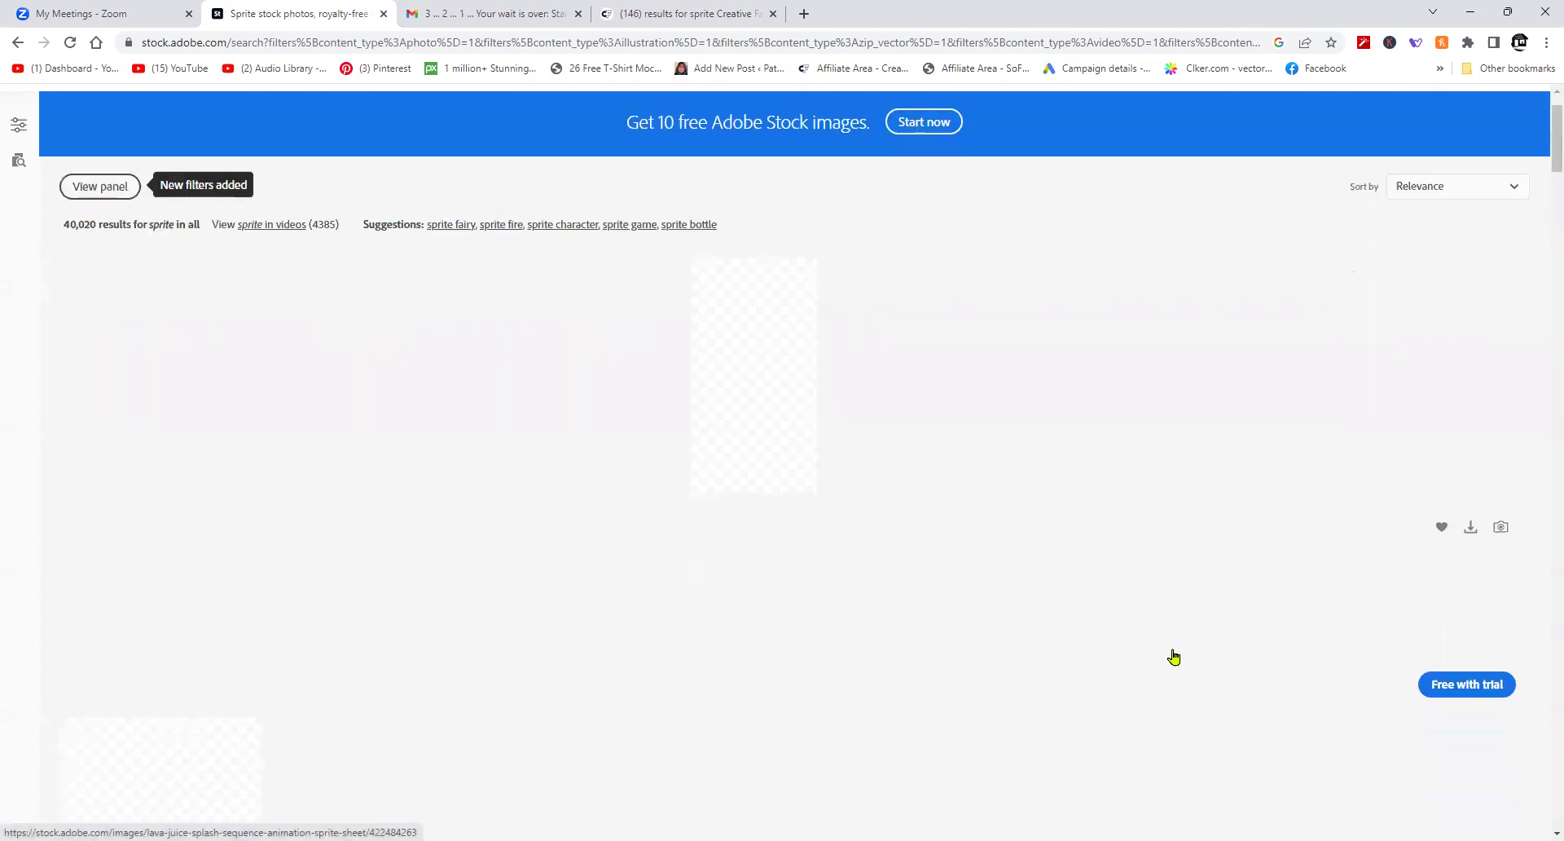
{"action": "scroll", "coordinate": [1084, 570], "scroll_direction": "down", "scroll_amount": 3}
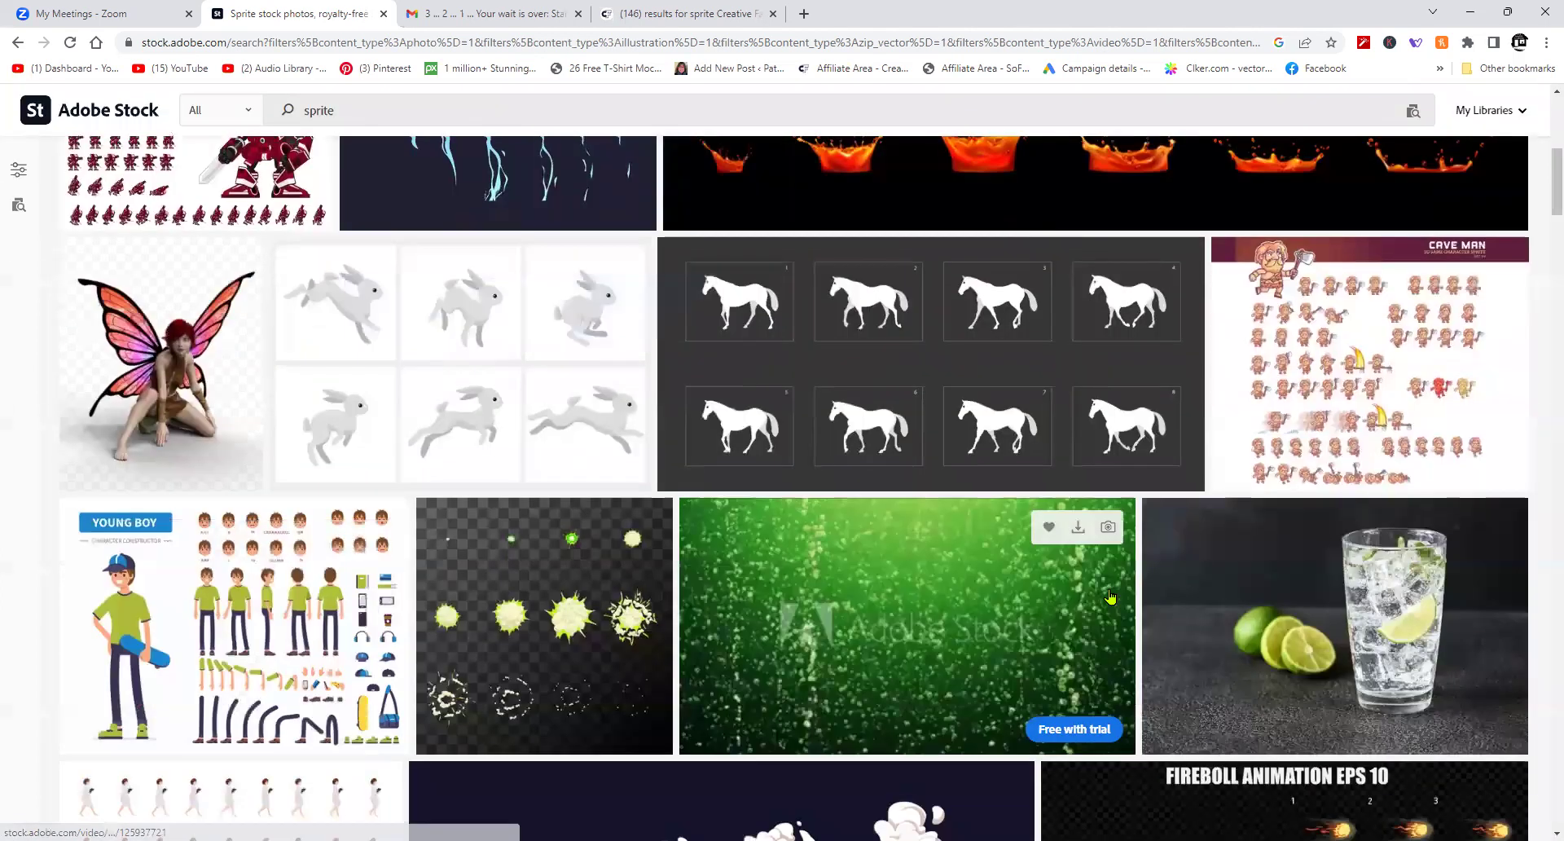
{"action": "scroll", "coordinate": [1110, 597], "scroll_direction": "down", "scroll_amount": 8}
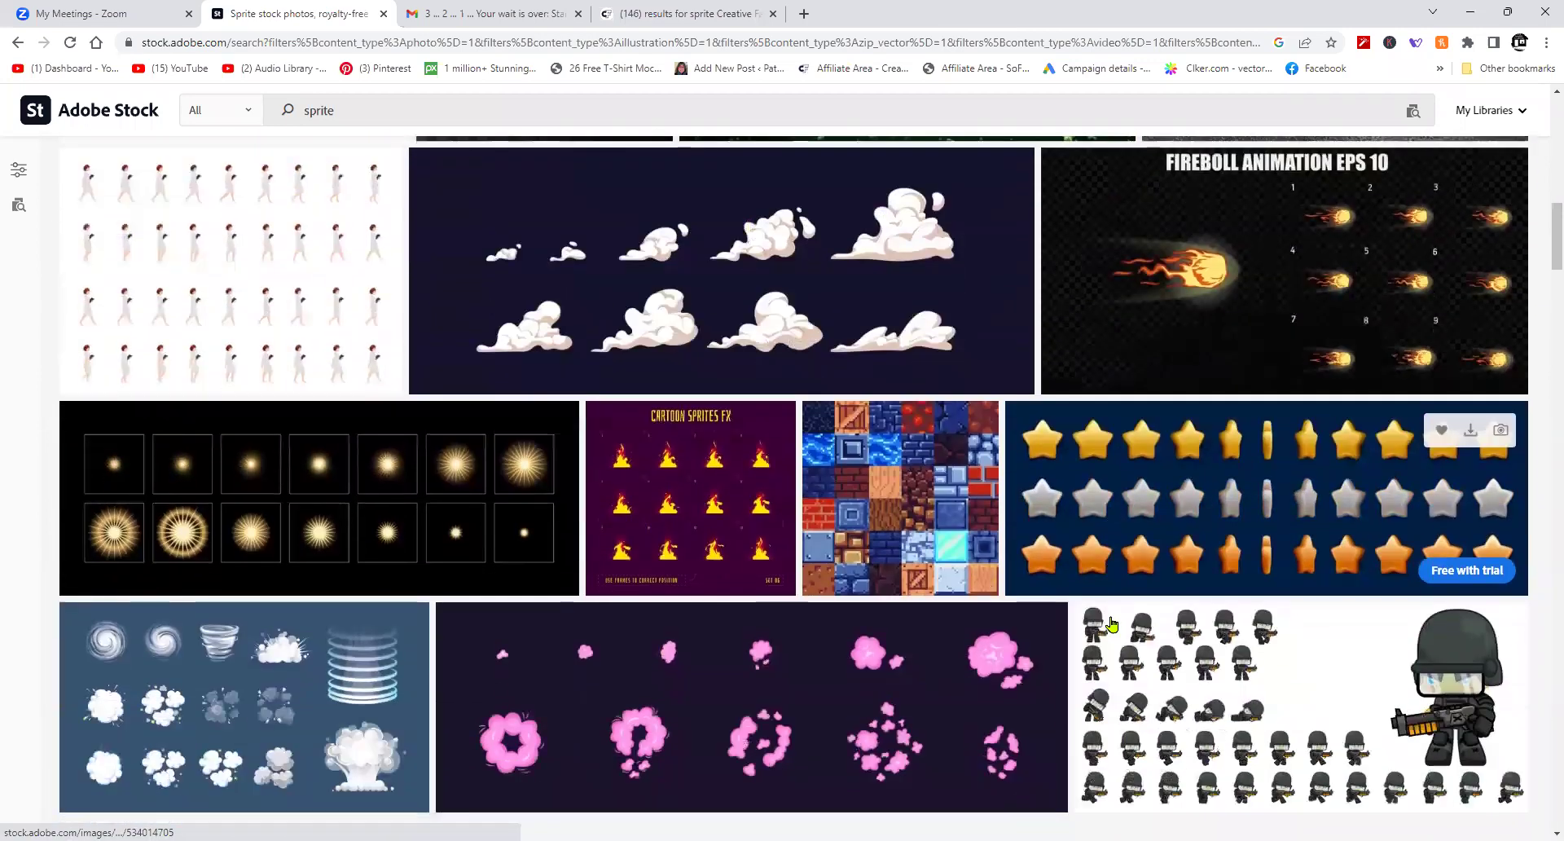
{"action": "scroll", "coordinate": [1112, 624], "scroll_direction": "down", "scroll_amount": 12}
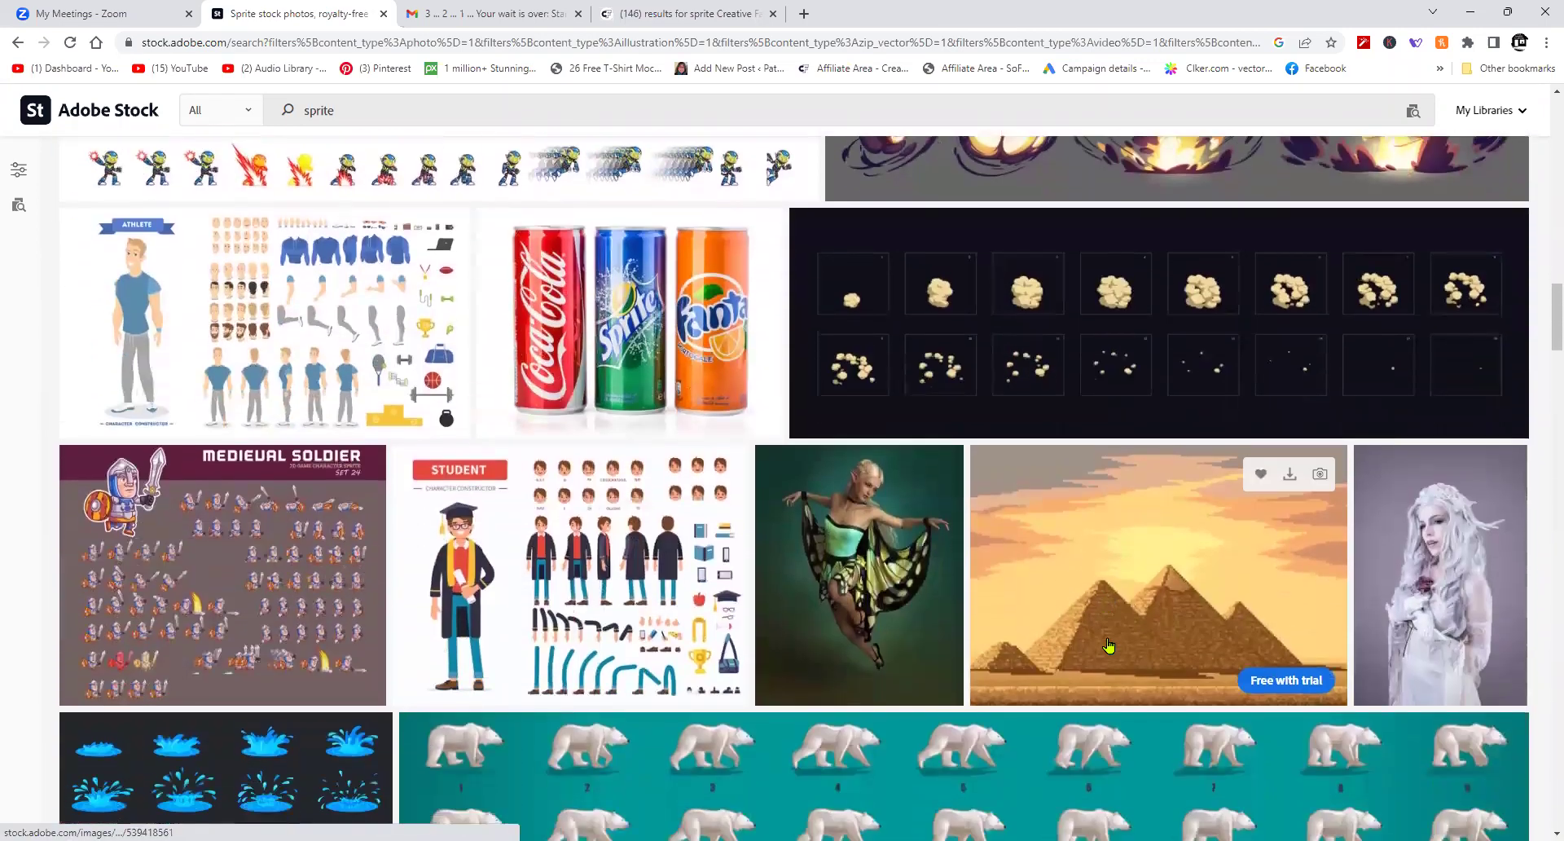
{"action": "scroll", "coordinate": [1109, 646], "scroll_direction": "down", "scroll_amount": 5}
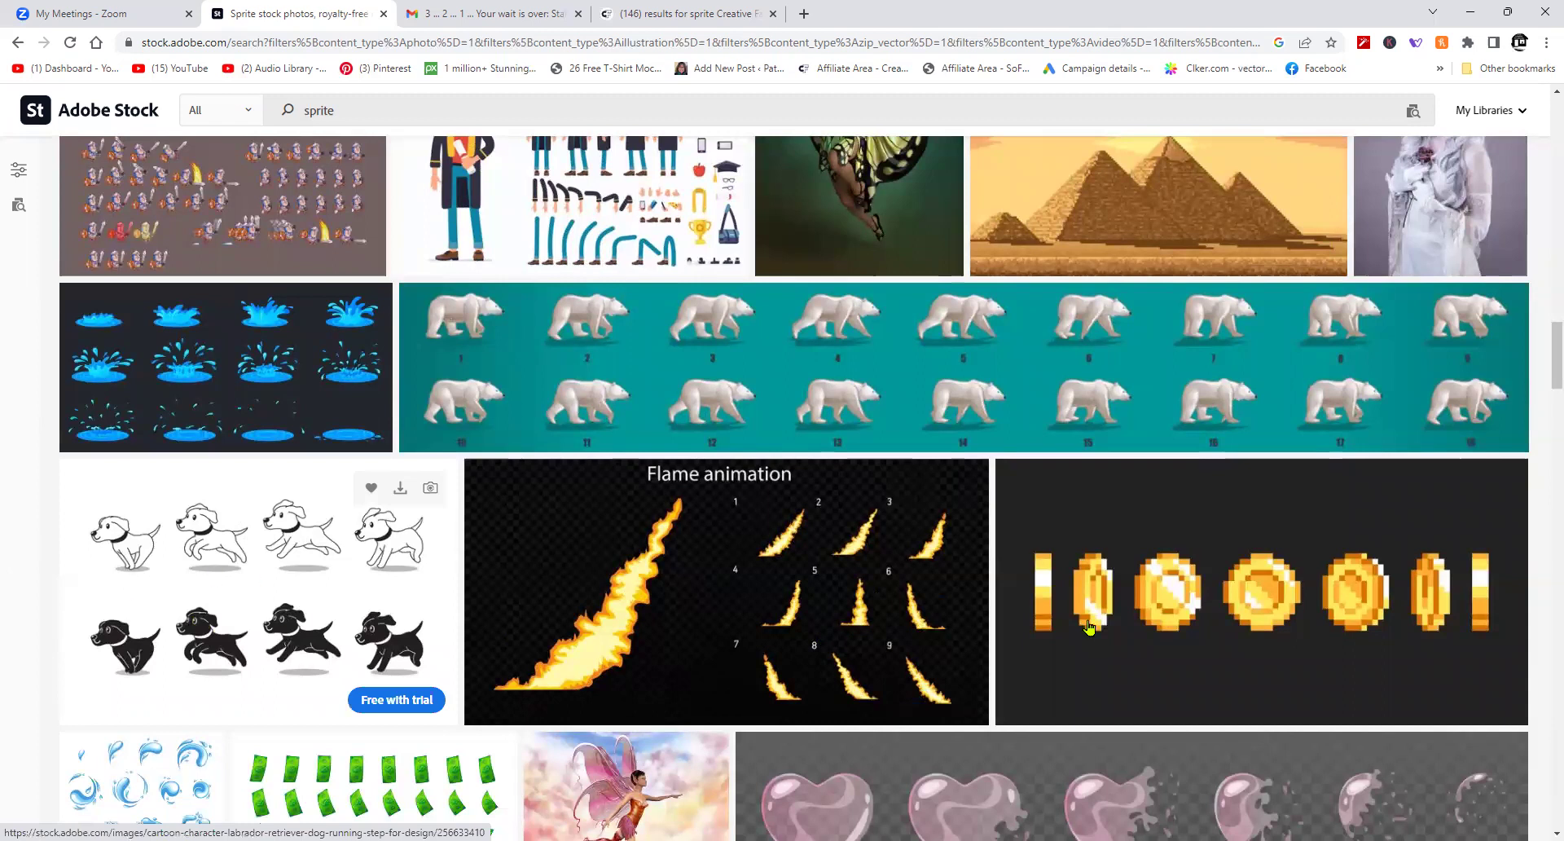
{"action": "scroll", "coordinate": [1108, 644], "scroll_direction": "down", "scroll_amount": 10}
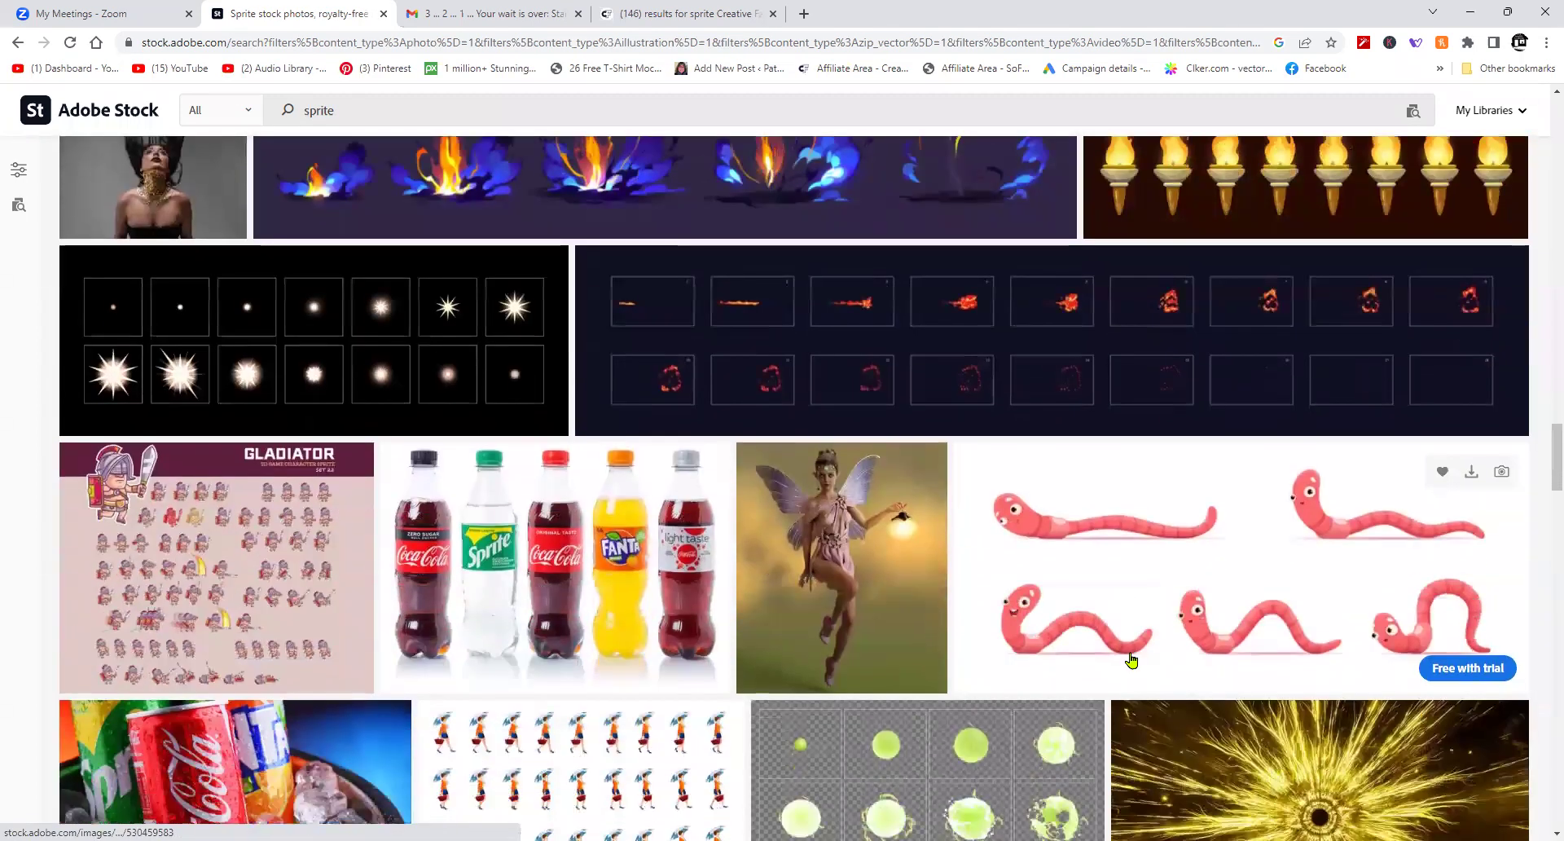
{"action": "scroll", "coordinate": [1198, 656], "scroll_direction": "down", "scroll_amount": 1}
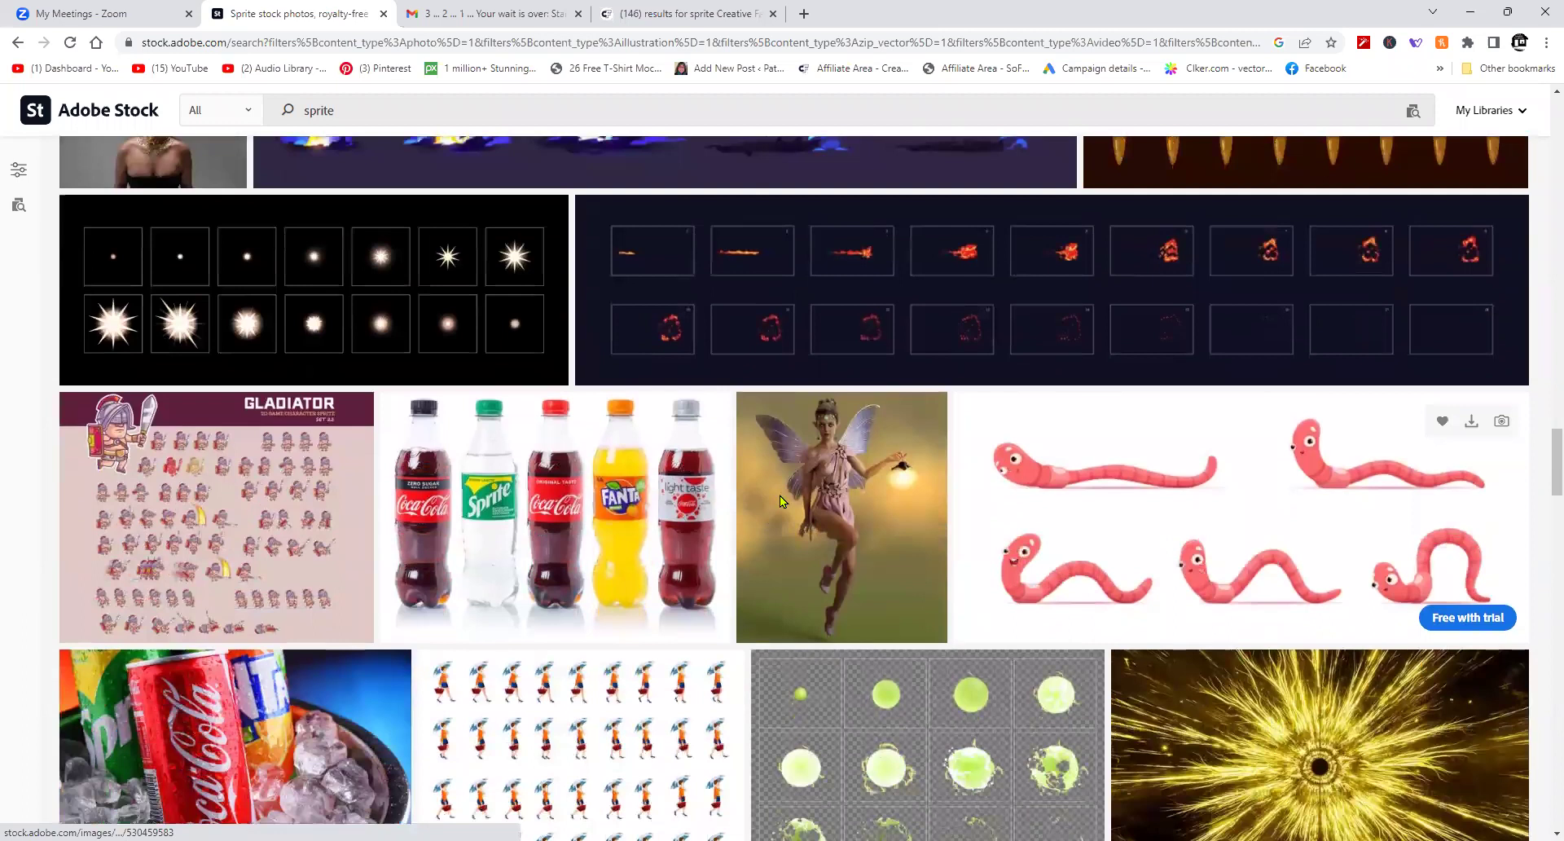
{"action": "scroll", "coordinate": [779, 495], "scroll_direction": "down", "scroll_amount": 10}
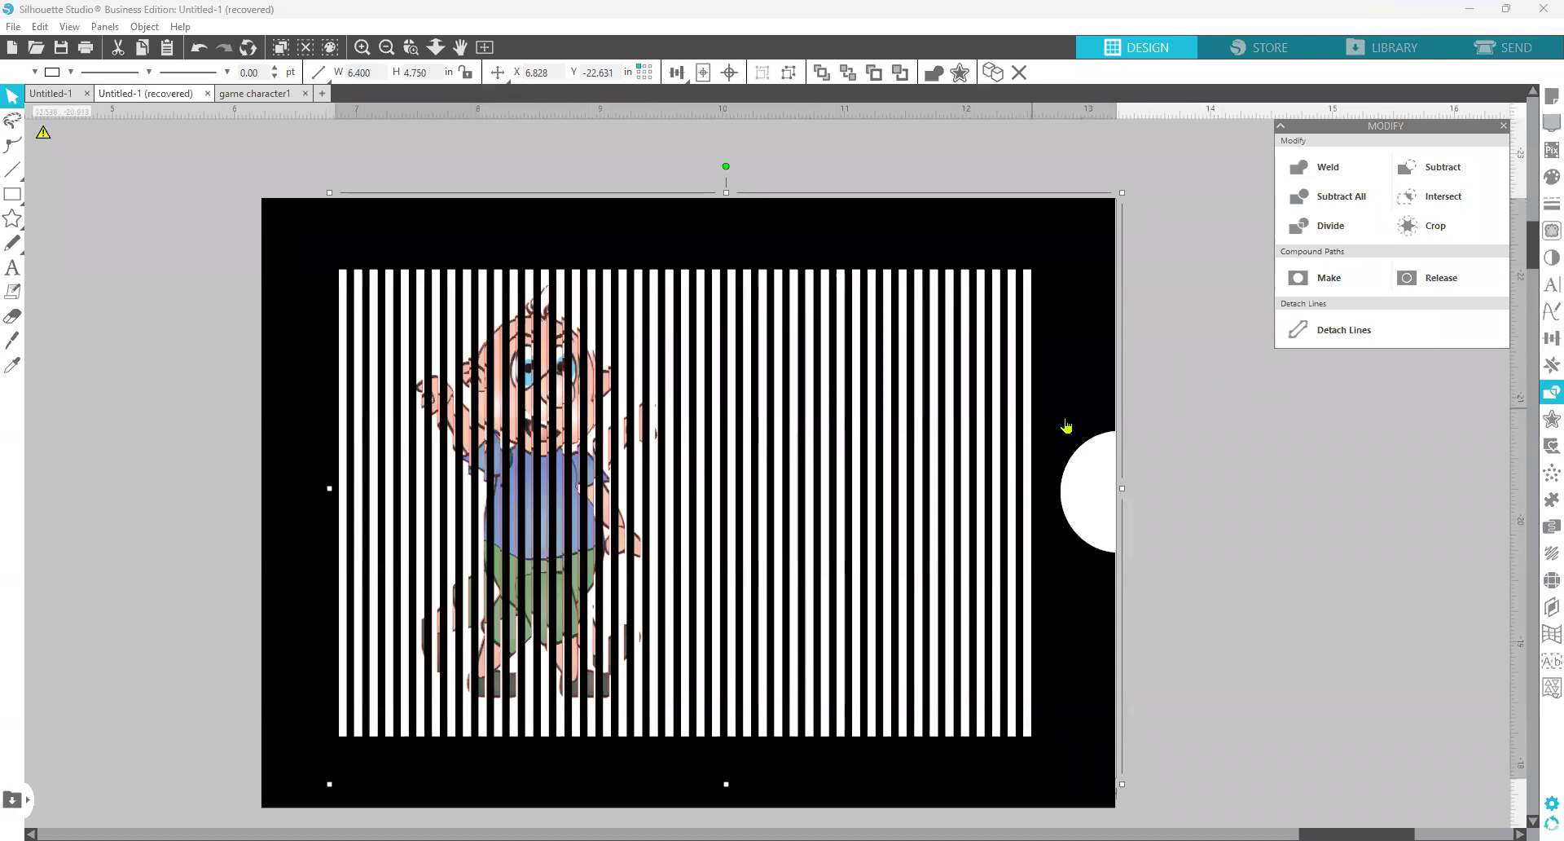
In Silhouette Studio, slide the interlaced character image to the right behind the black striped mask.
{"action": "left_click_drag", "start_coordinate": [1121, 506], "coordinate": [1199, 508]}
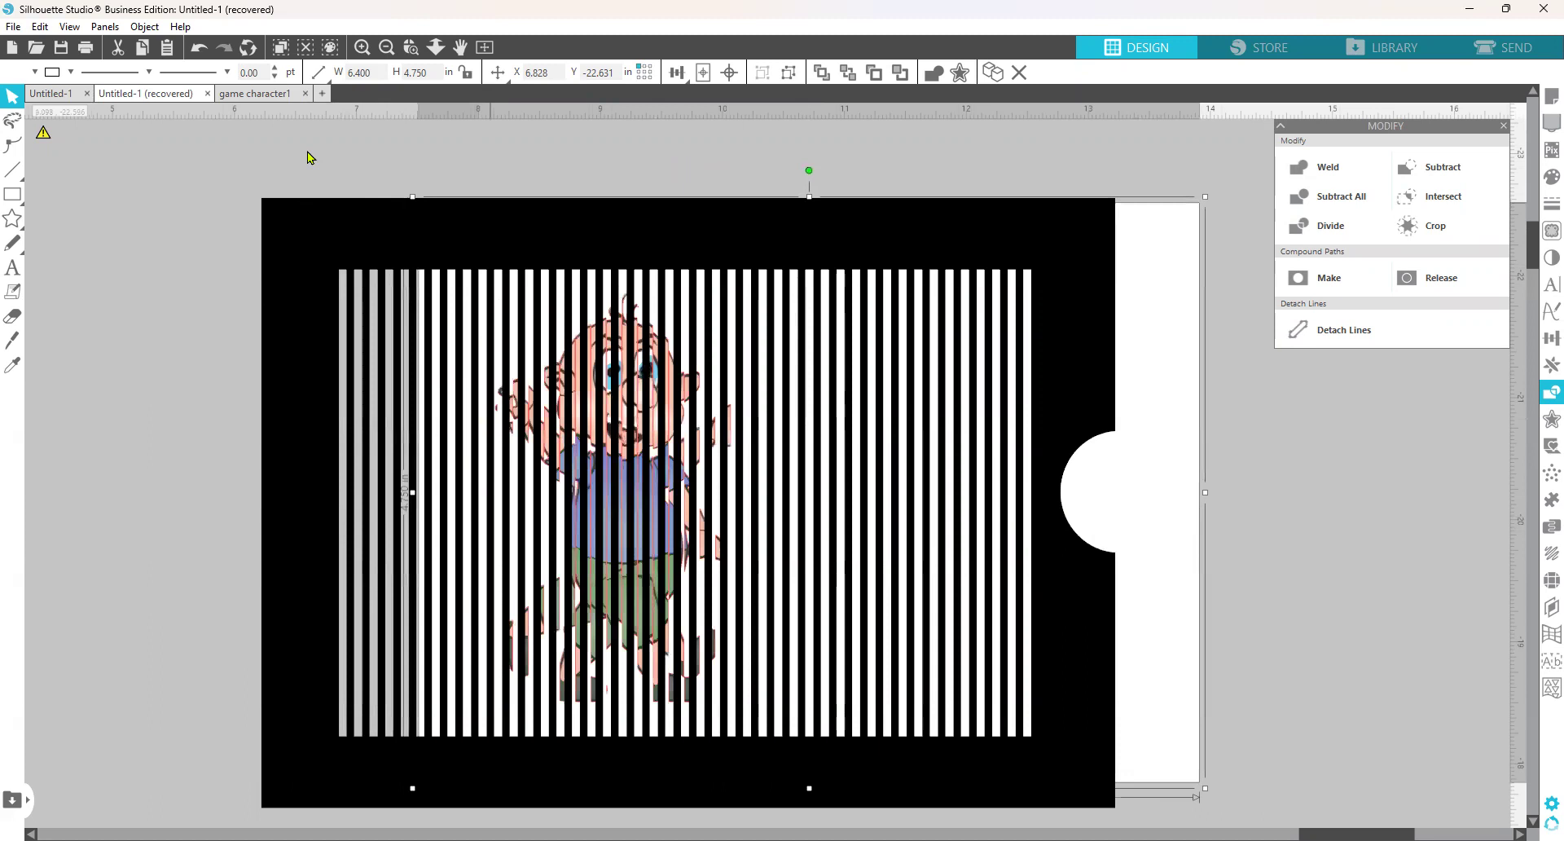
Open the game character1 document and move the two selected character poses left, beside the front-facing pose.
{"action": "key", "text": "ctrl+Tab"}
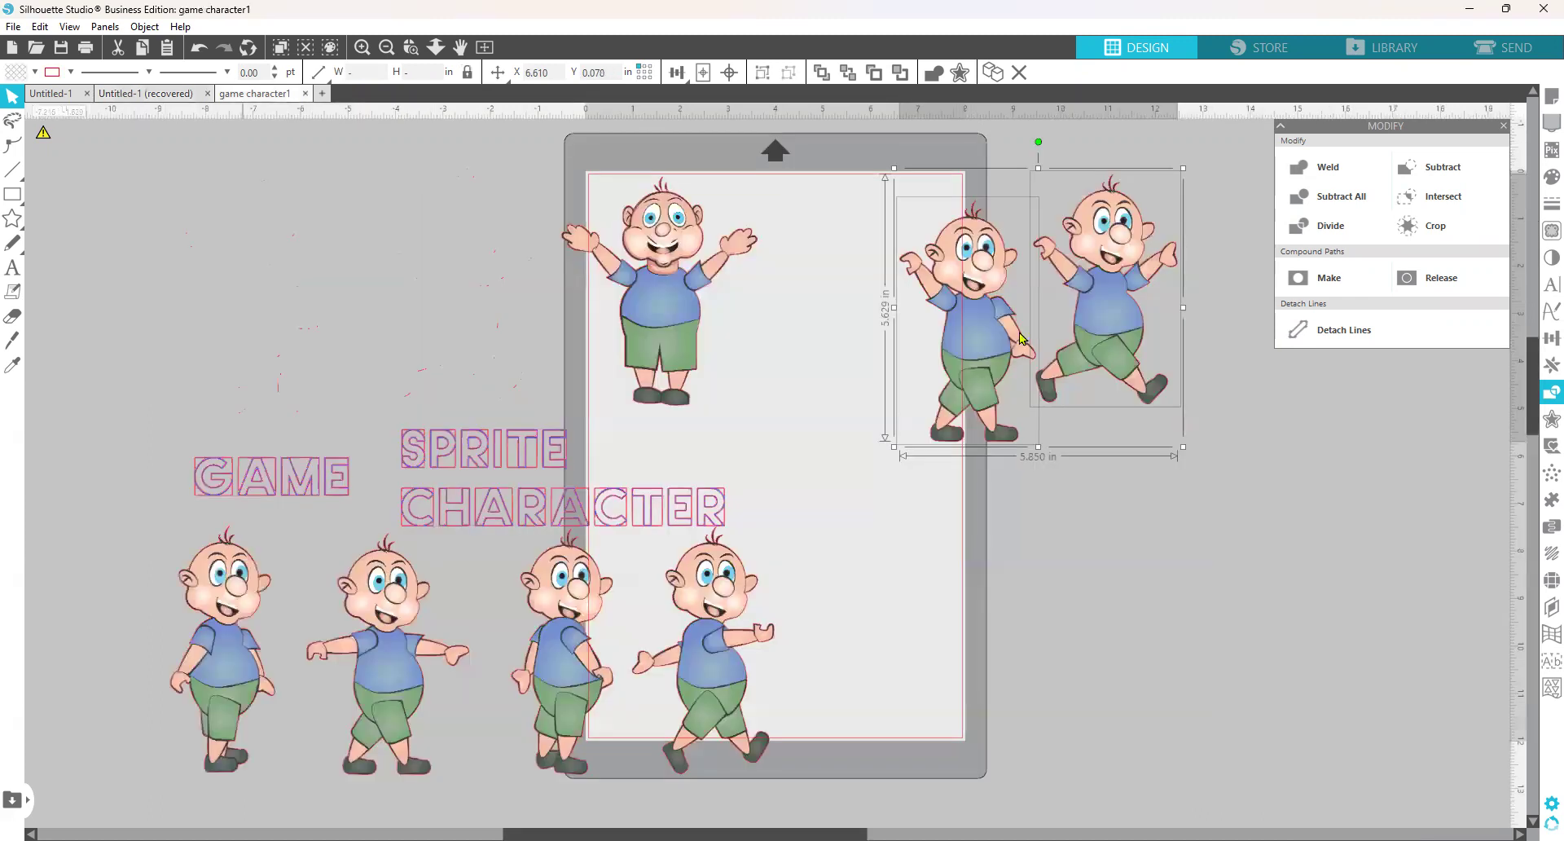
{"action": "key", "text": "ctrl+z"}
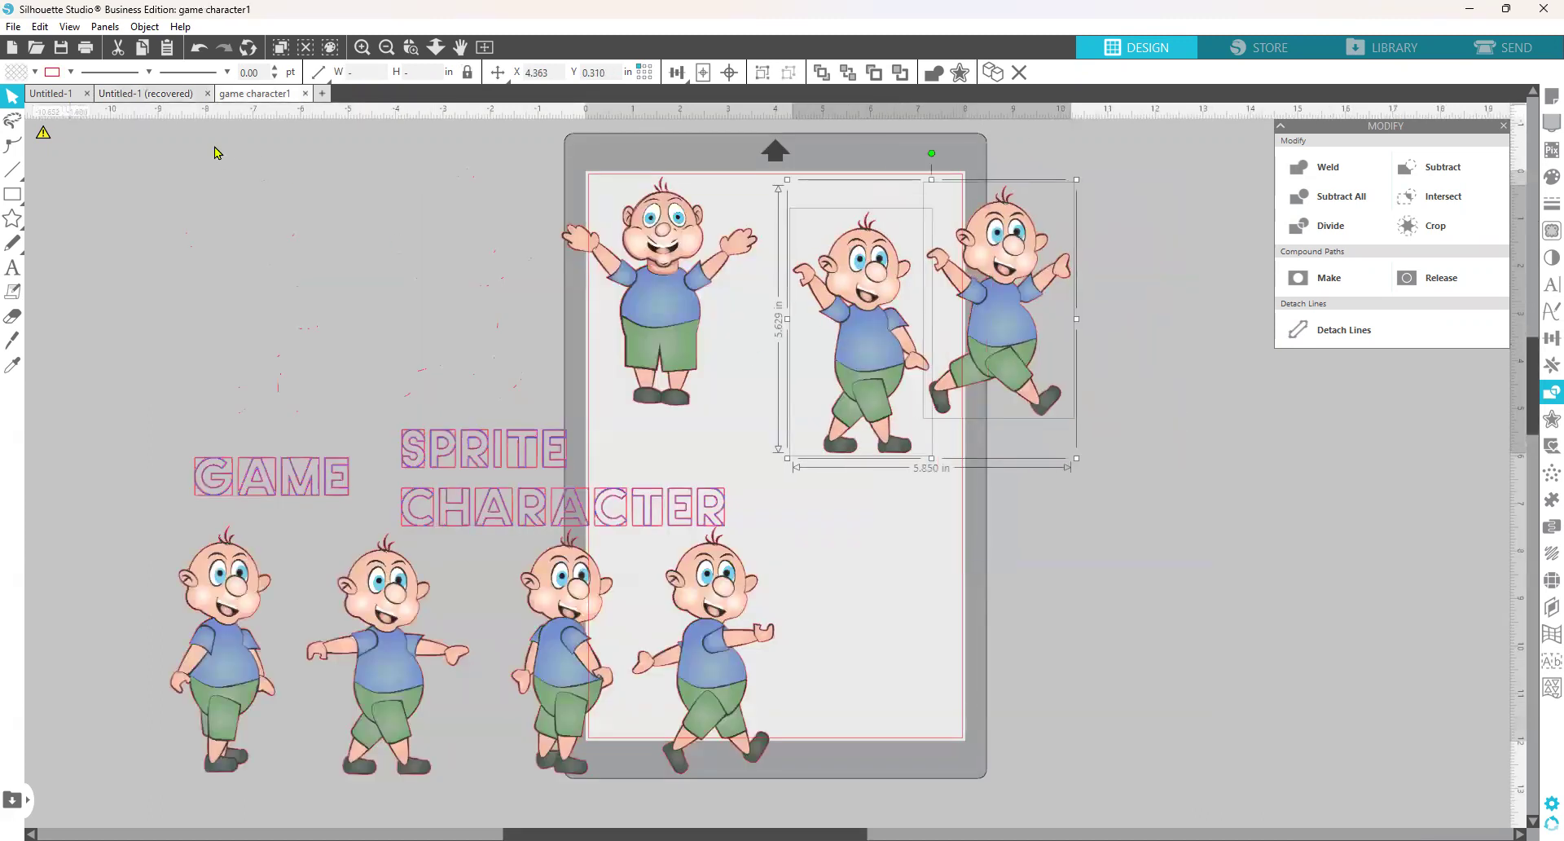
Open the Puppy card design file from the Downloads folder.
{"action": "key", "text": "ctrl+Tab"}
{"action": "key", "text": "ctrl+Tab"}
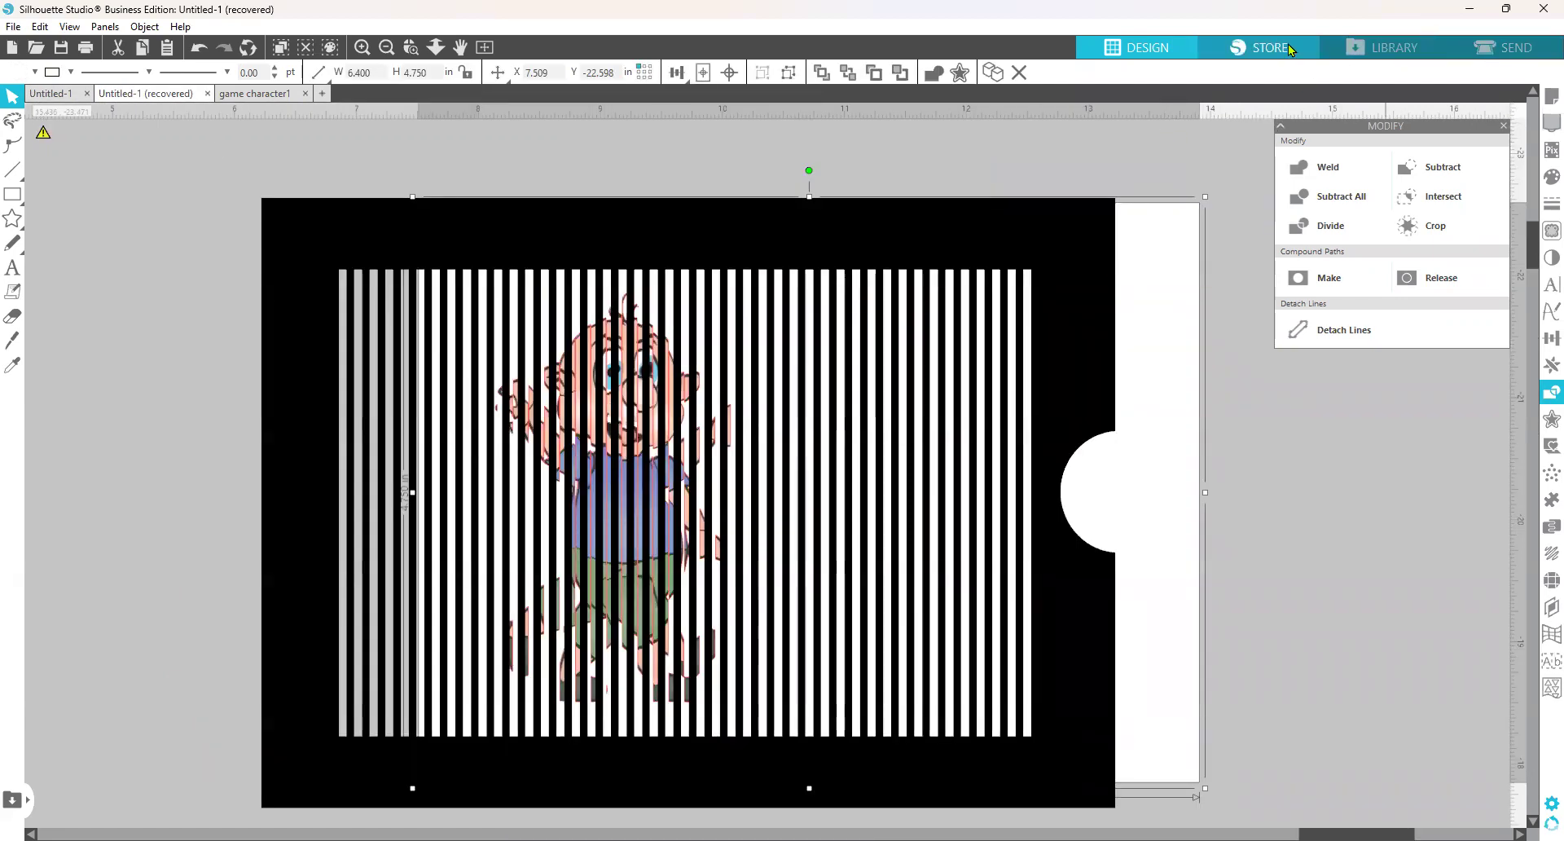
{"action": "left_click", "coordinate": [12, 27]}
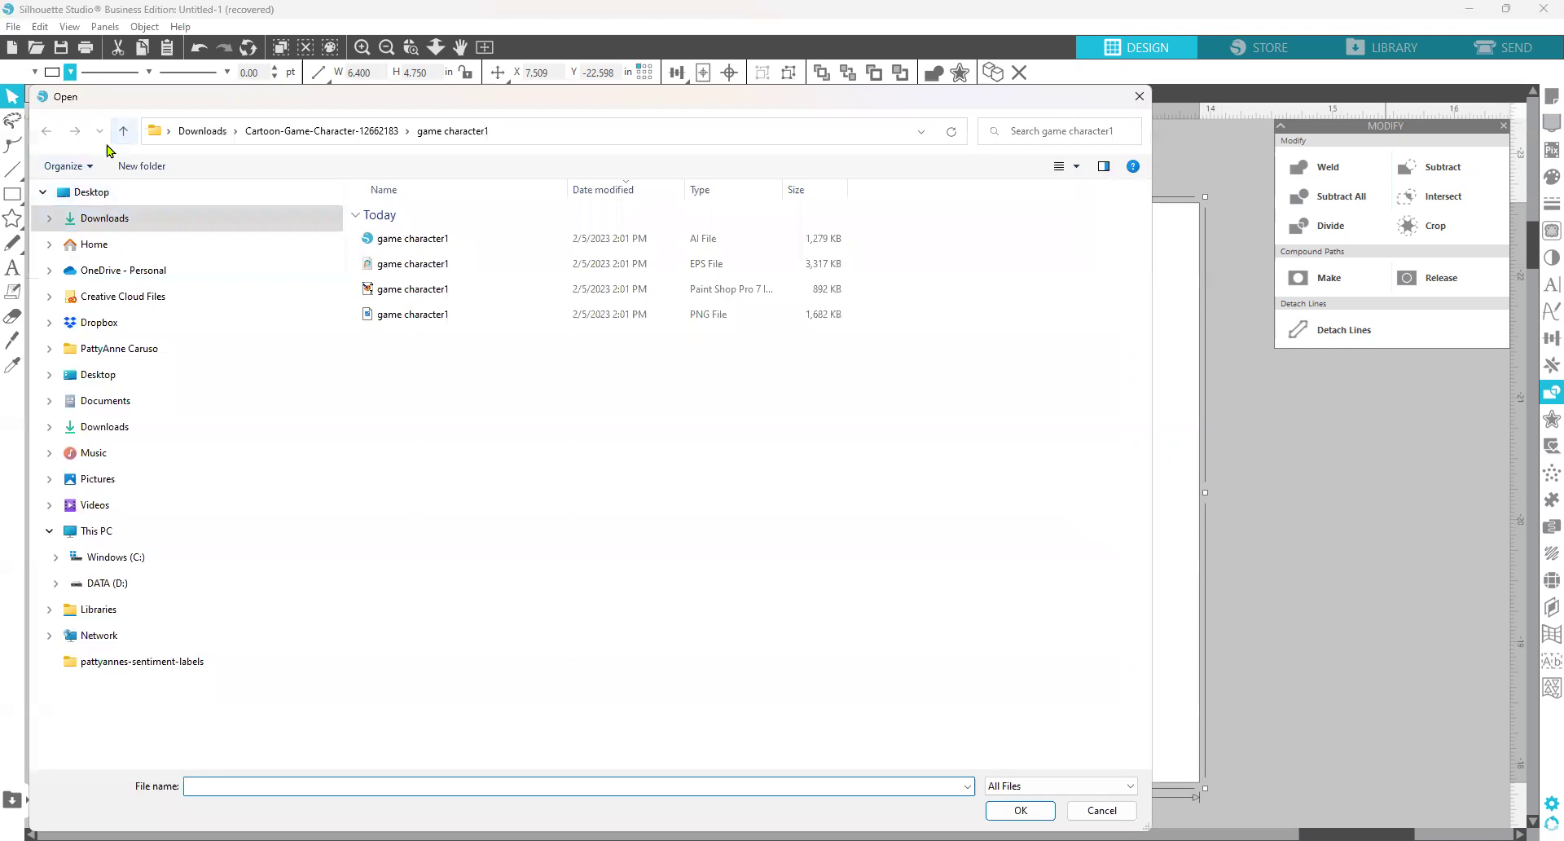
{"action": "left_click", "coordinate": [123, 131]}
{"action": "left_click", "coordinate": [123, 131]}
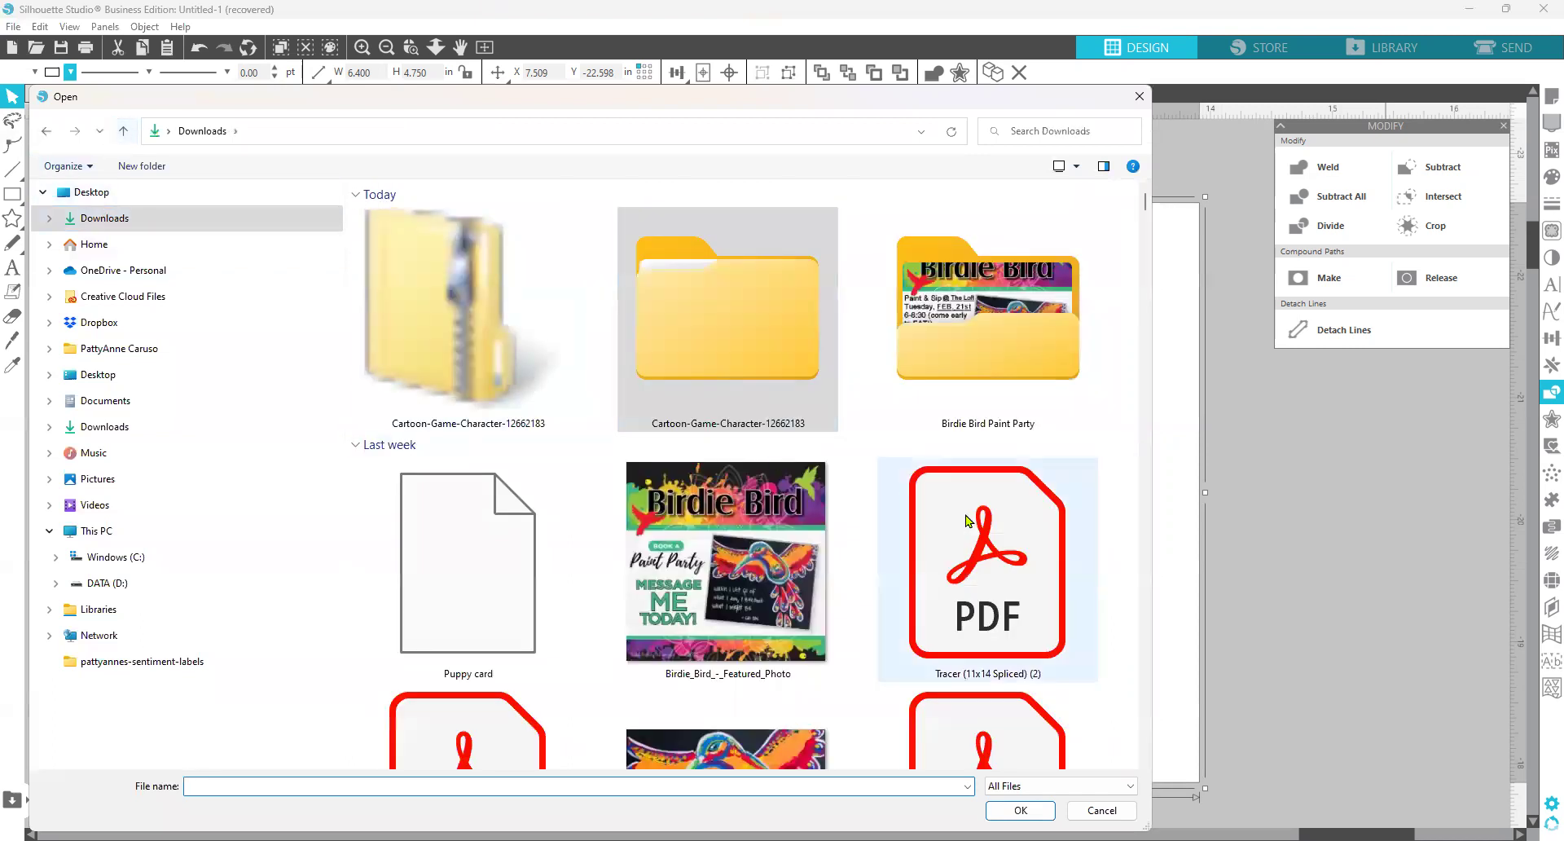
{"action": "scroll", "coordinate": [1086, 407], "scroll_direction": "down", "scroll_amount": 2}
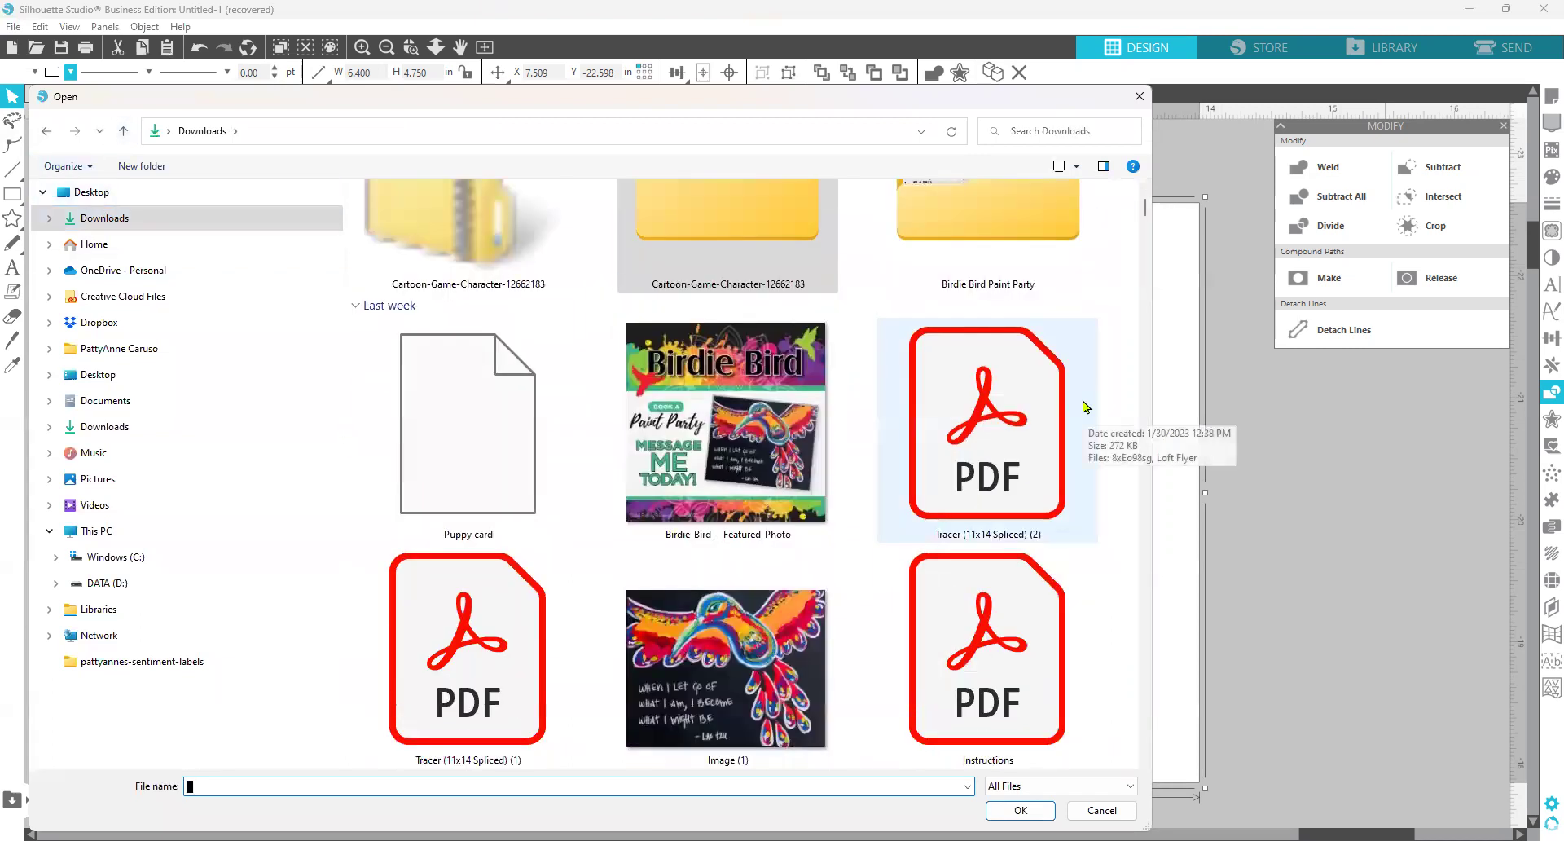
{"action": "scroll", "coordinate": [1086, 407], "scroll_direction": "down", "scroll_amount": 3}
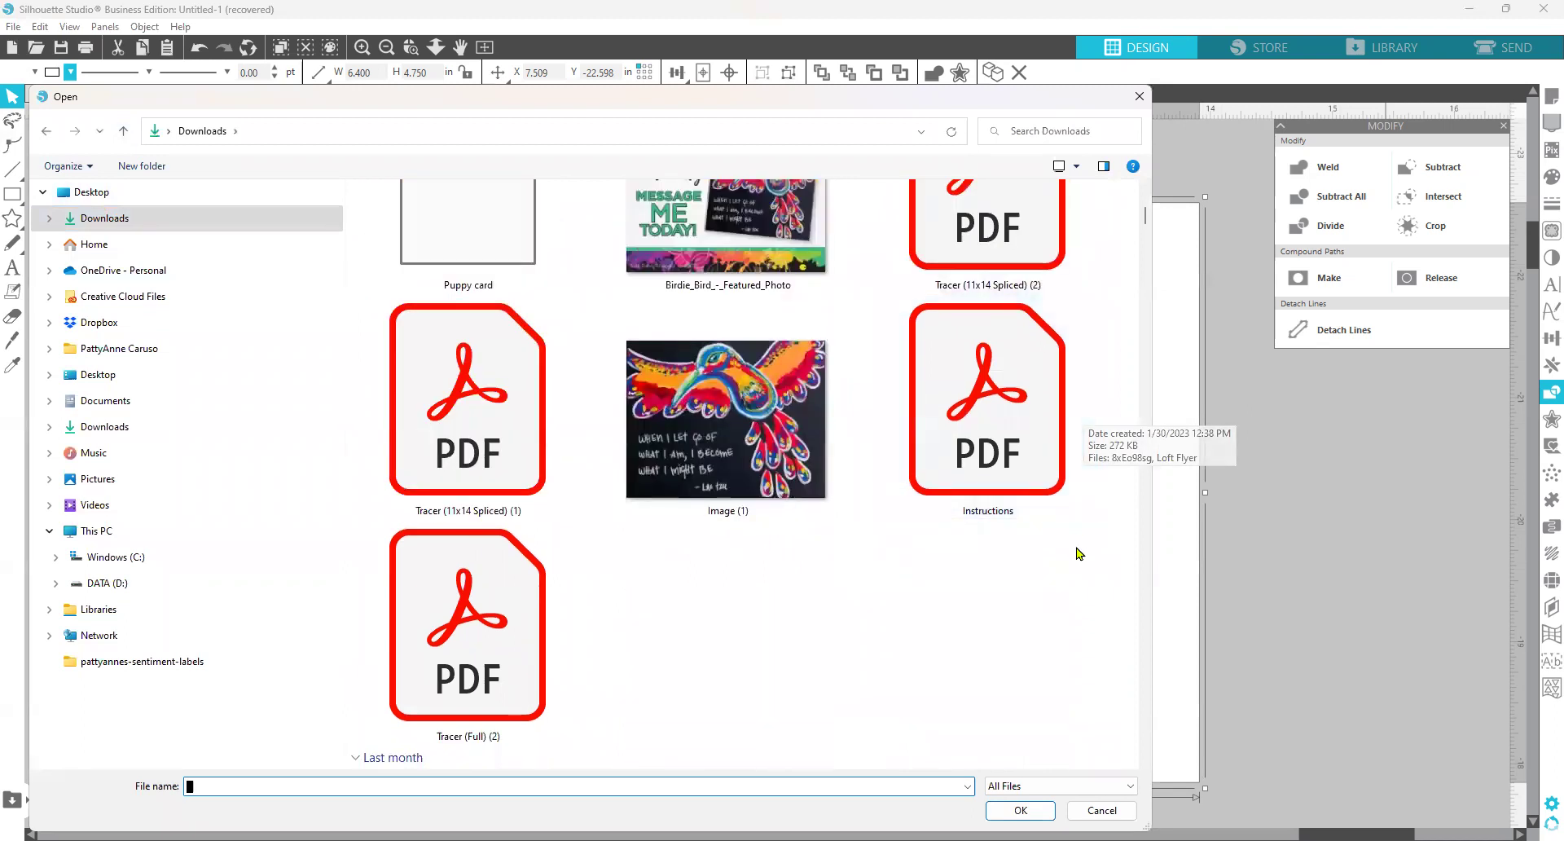
{"action": "scroll", "coordinate": [1072, 551], "scroll_direction": "down", "scroll_amount": 5}
{"action": "scroll", "coordinate": [1074, 552], "scroll_direction": "down", "scroll_amount": 3}
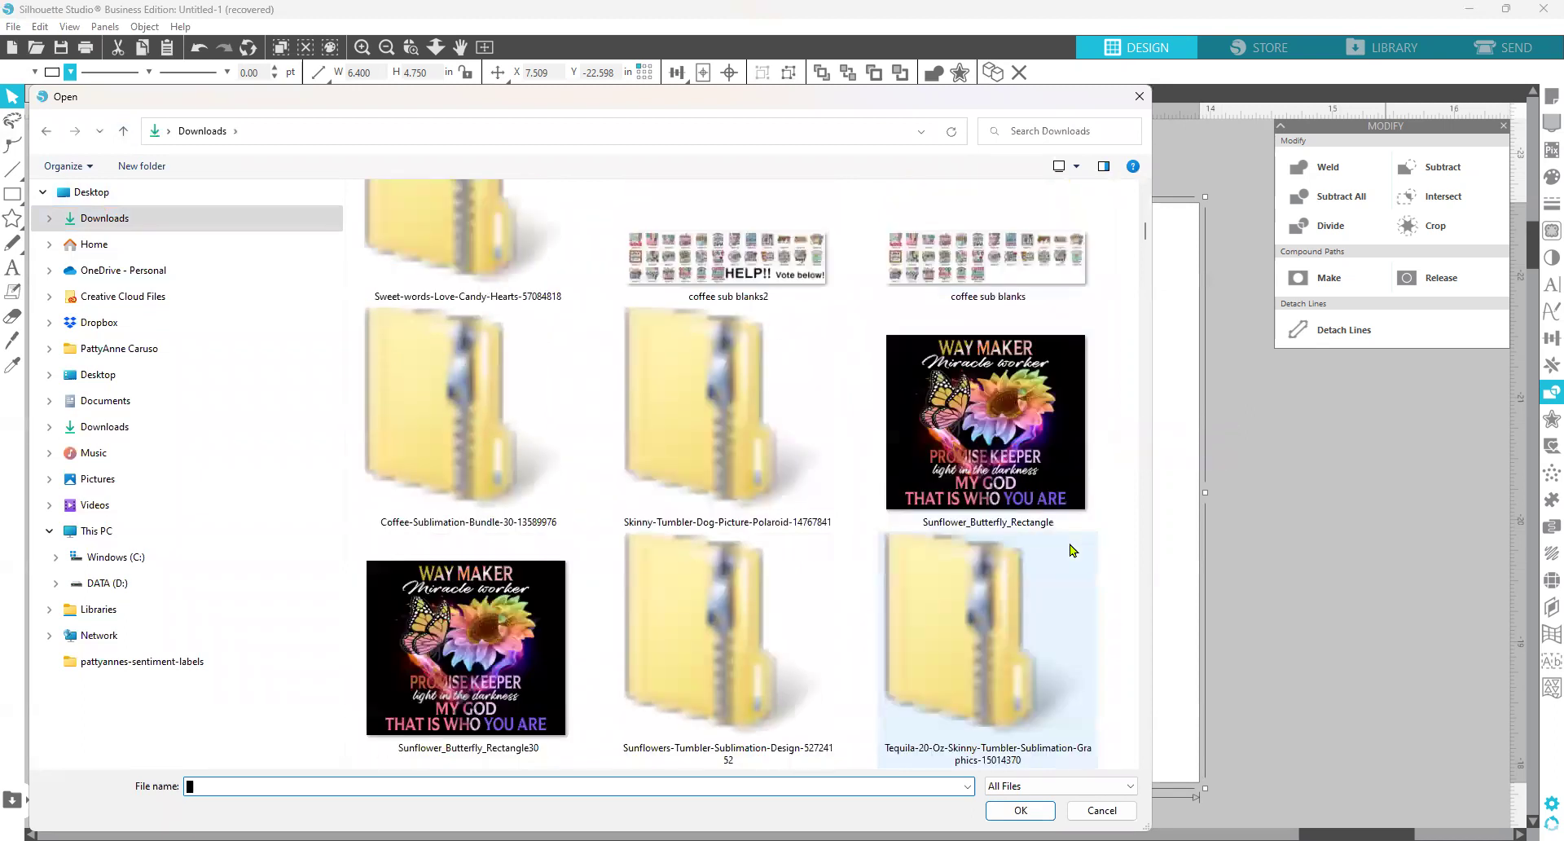
{"action": "scroll", "coordinate": [1079, 551], "scroll_direction": "up", "scroll_amount": 12}
{"action": "left_click", "coordinate": [506, 587]}
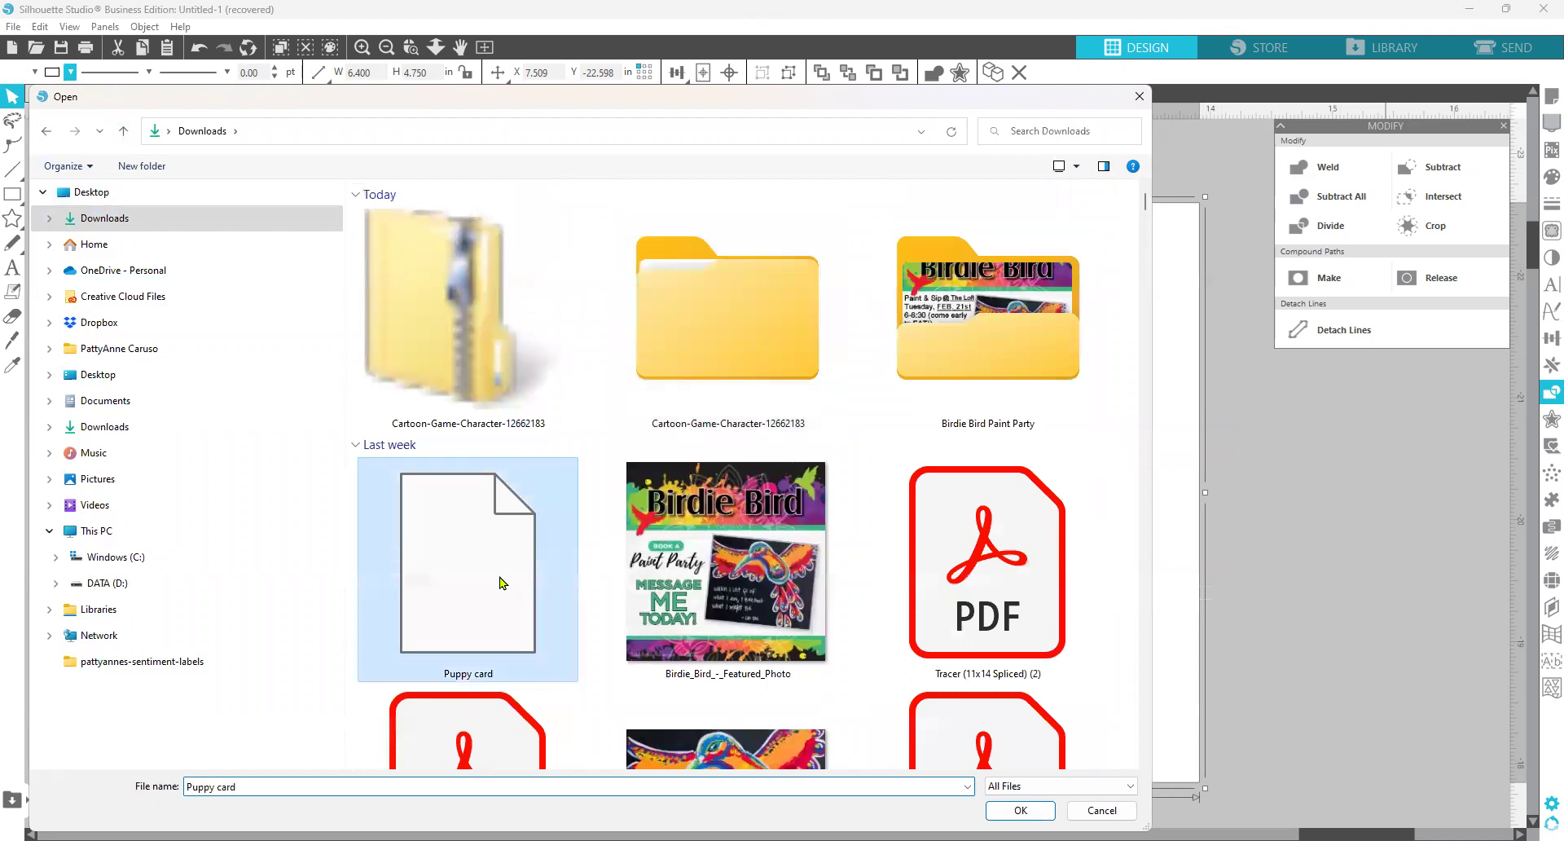
{"action": "double_click", "coordinate": [502, 584]}
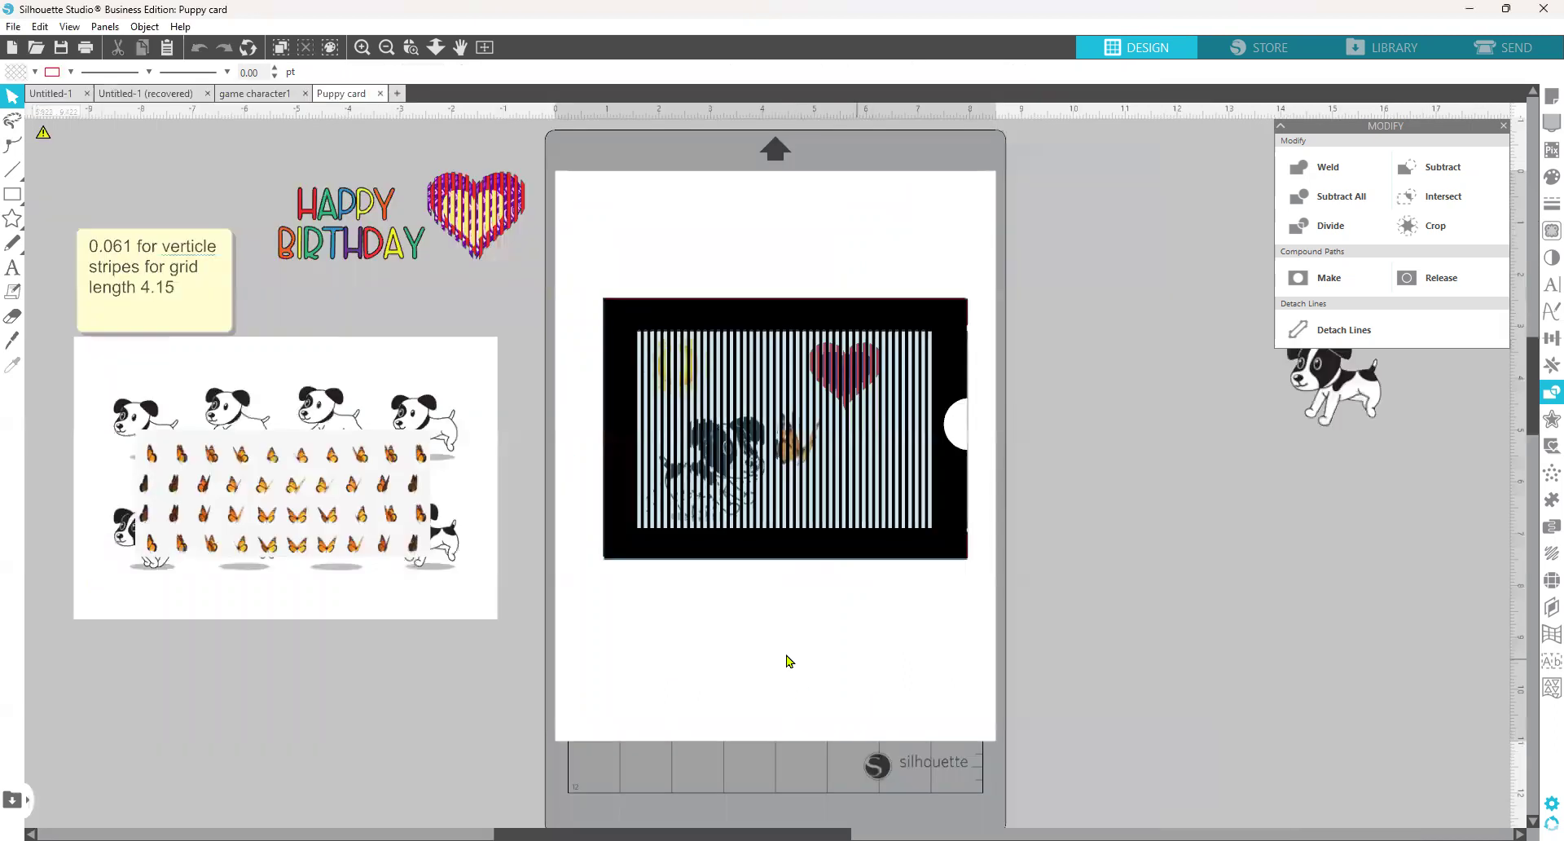
{"action": "scroll", "coordinate": [839, 627], "scroll_direction": "up", "scroll_amount": 2}
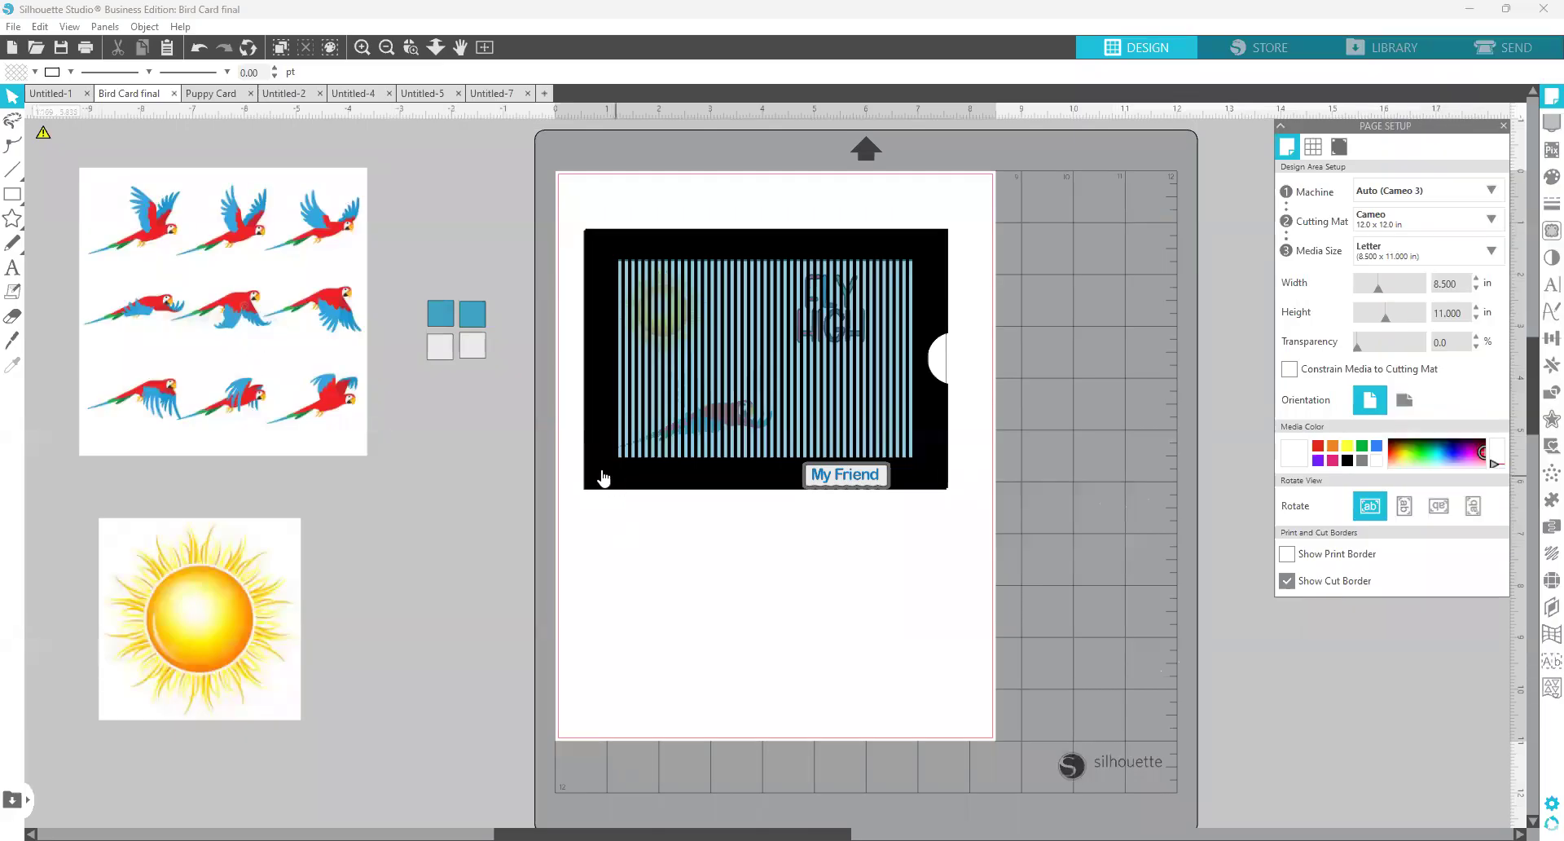
In the Bird Card final document, ungroup the card and shift the black striped mask slightly right over the interlaced parrot image.
{"action": "left_click_drag", "start_coordinate": [603, 478], "coordinate": [607, 484]}
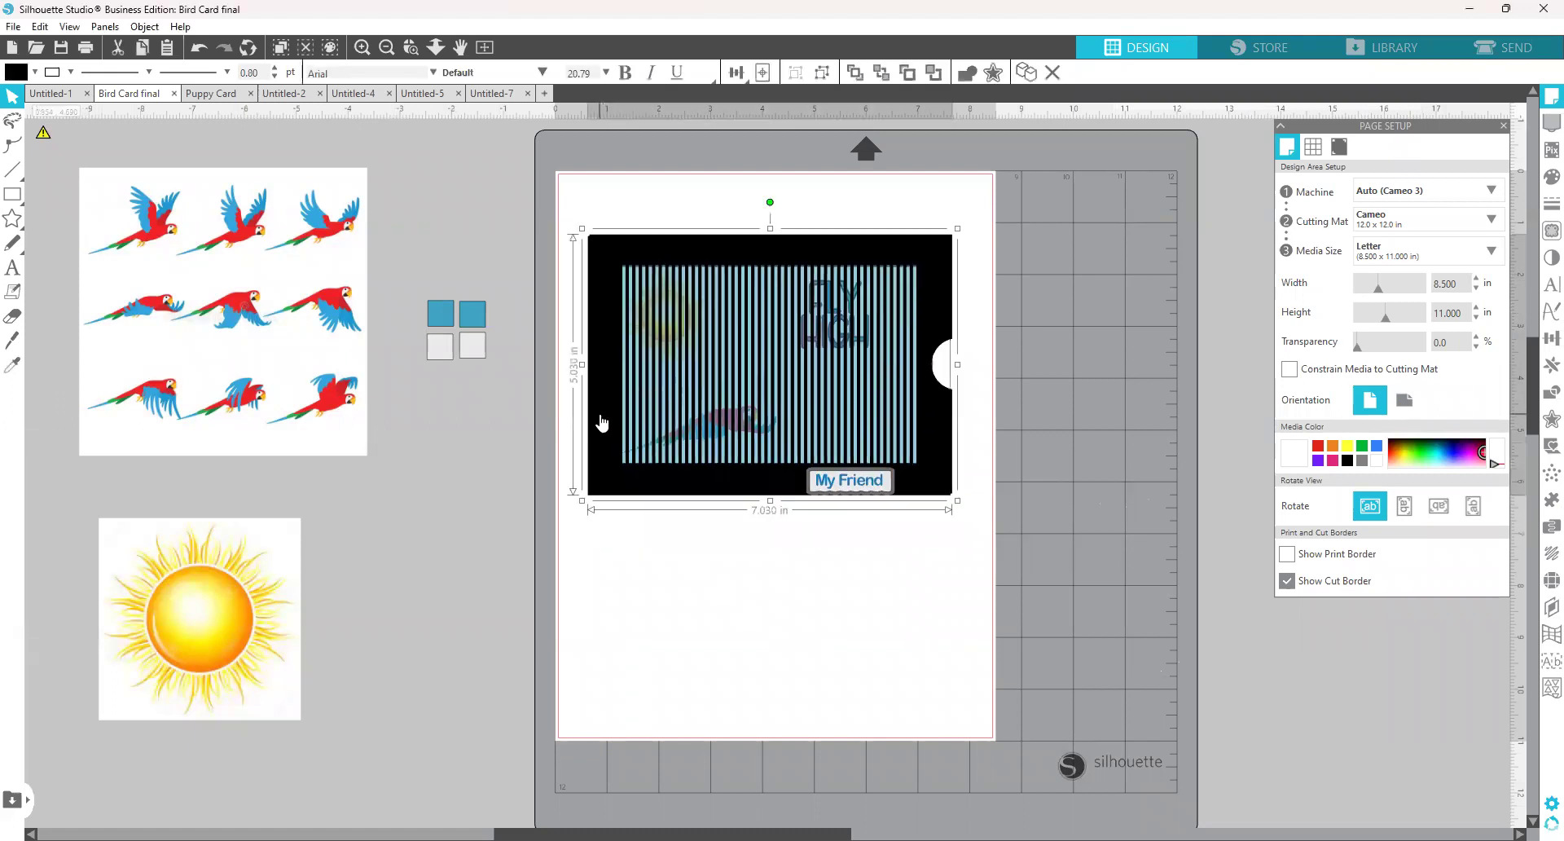
{"action": "right_click", "coordinate": [634, 612]}
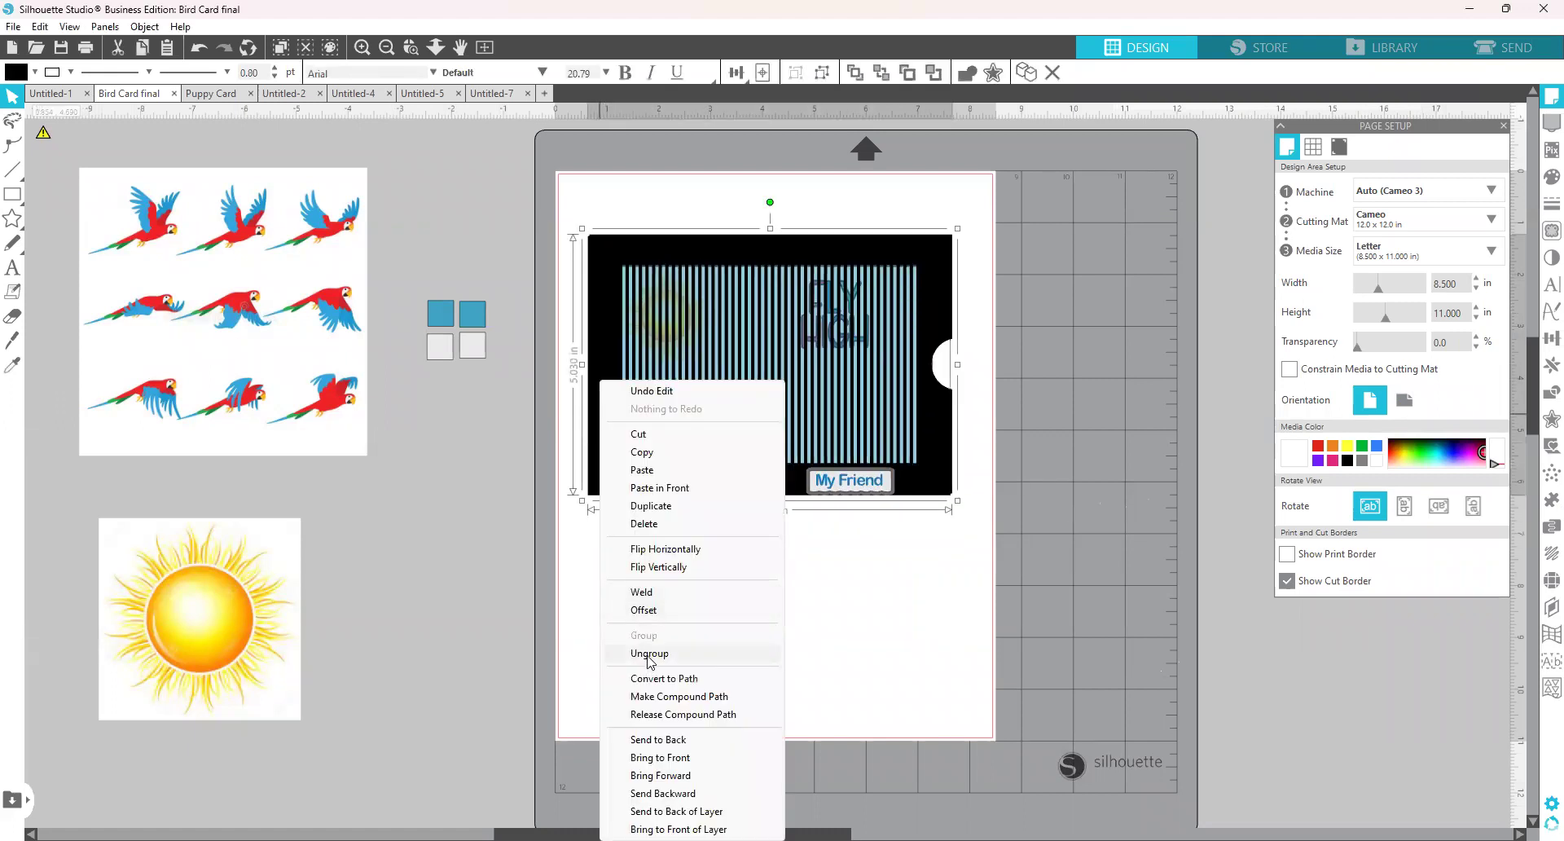
{"action": "left_click", "coordinate": [650, 655]}
{"action": "left_click", "coordinate": [657, 559]}
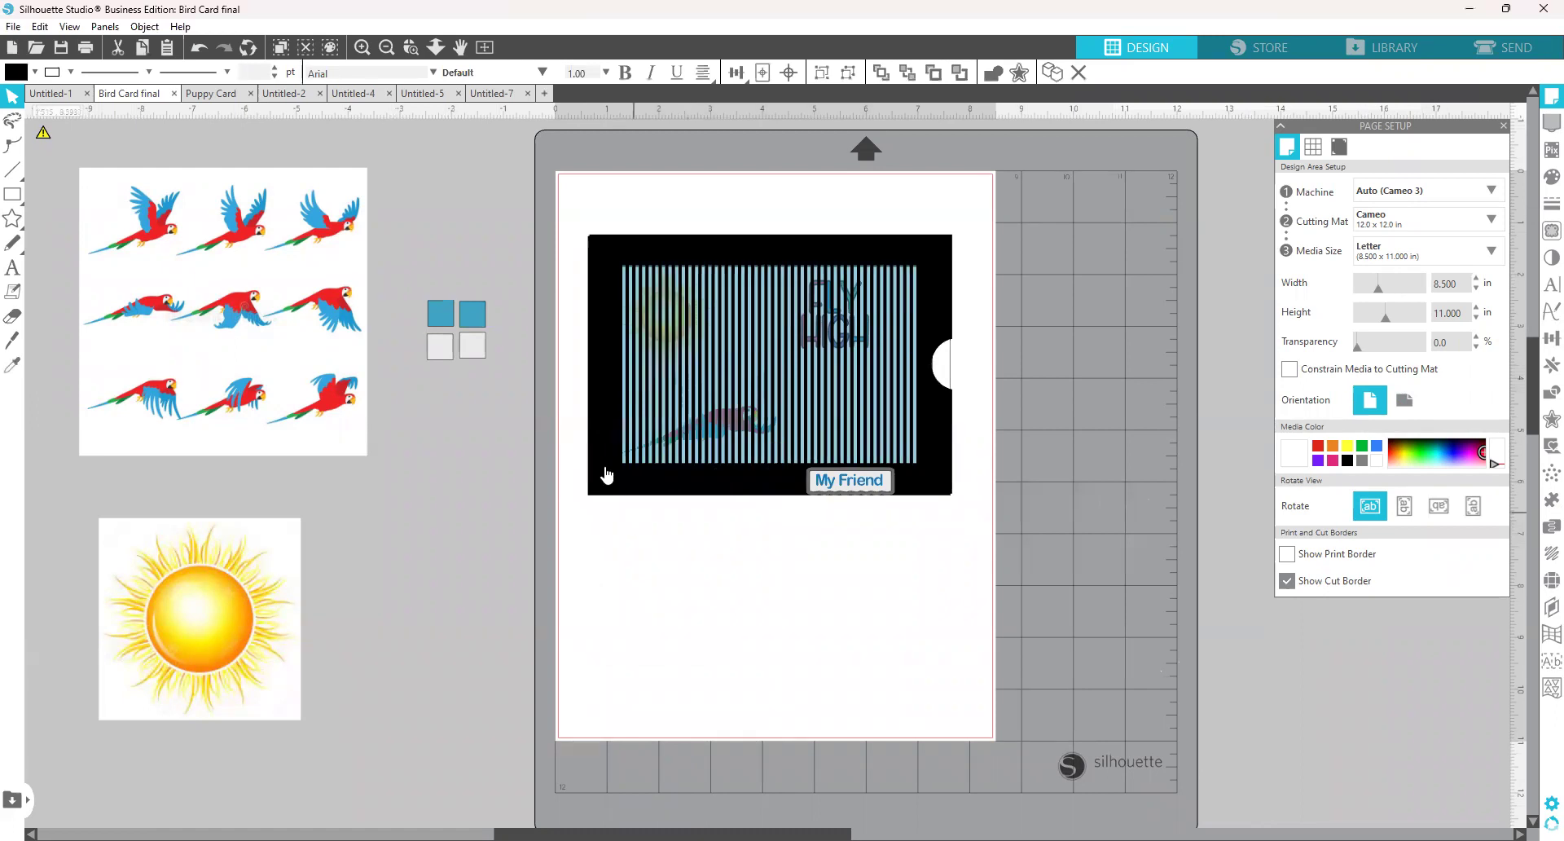
{"action": "left_click_drag", "start_coordinate": [675, 488], "coordinate": [612, 470]}
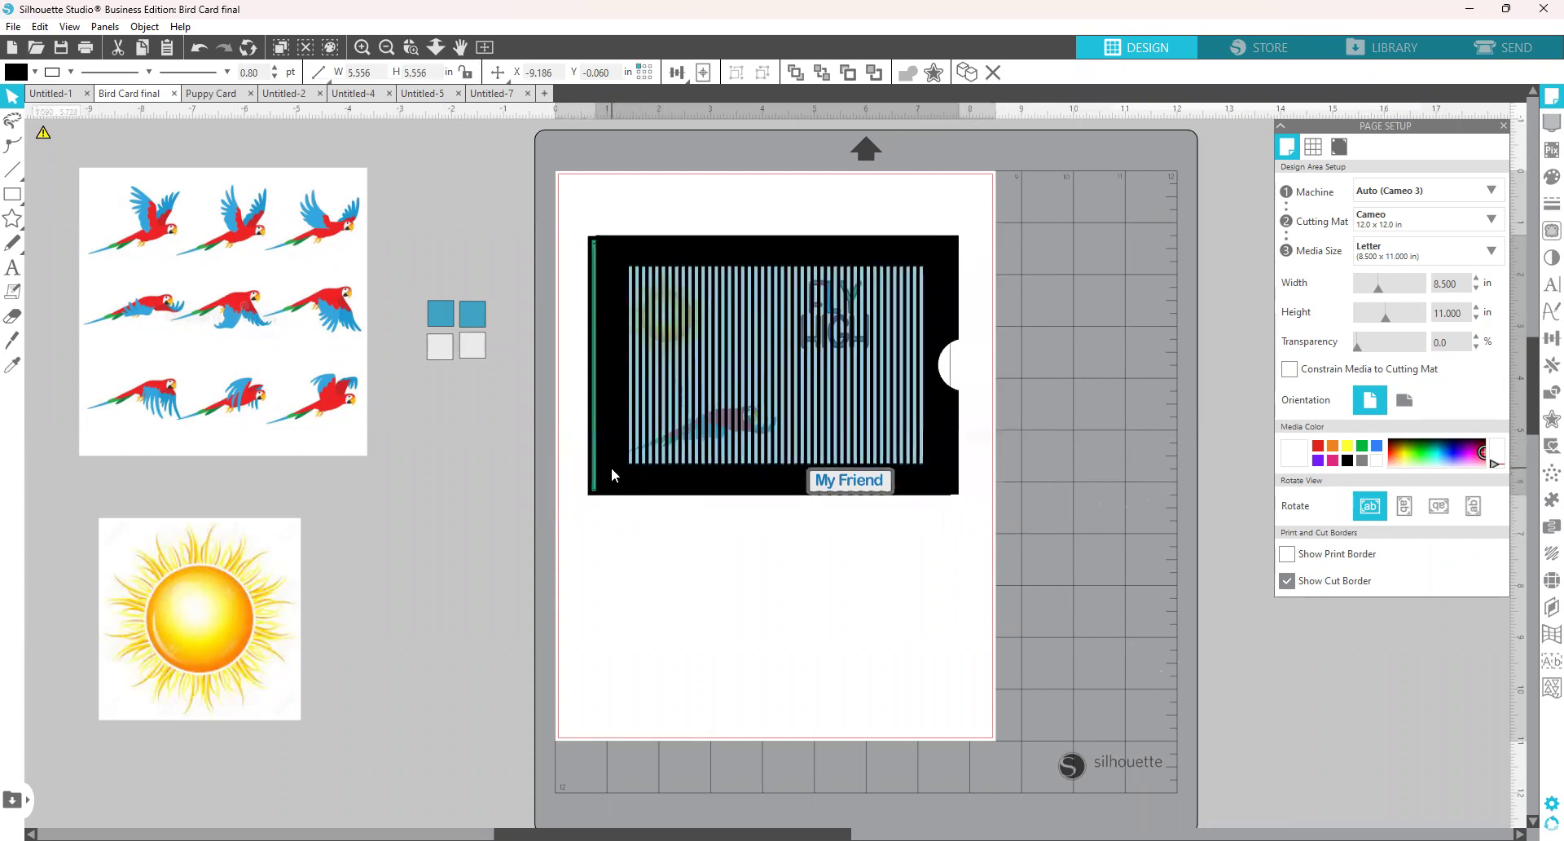
{"action": "key", "text": "Escape"}
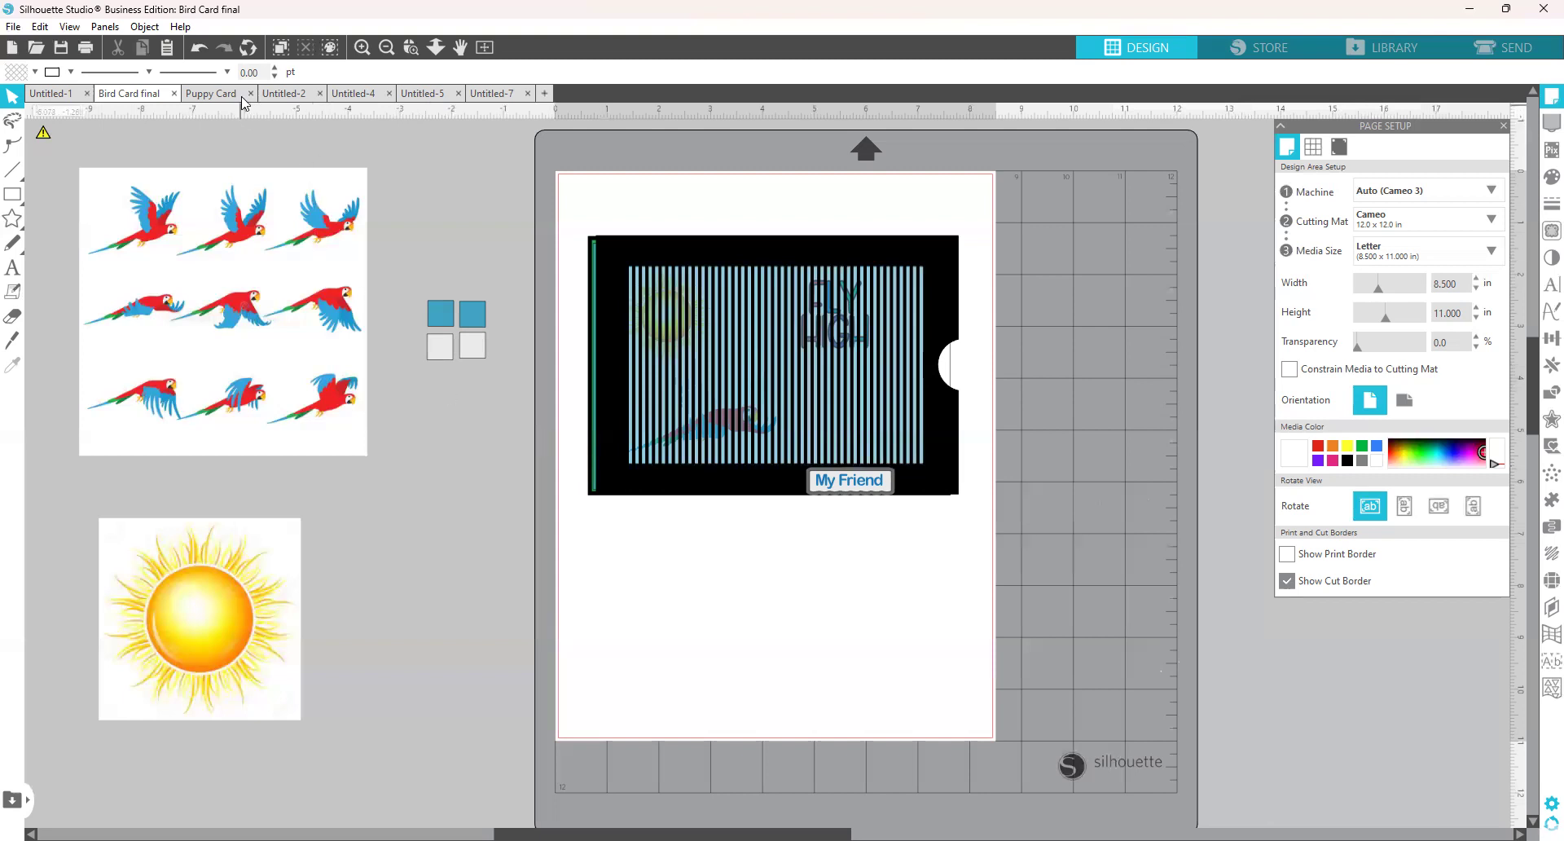
In the Untitled-2 document, place the grey 7 × 5 in rectangle at the page's upper-left corner, X 0 and Y 0.
{"action": "left_click", "coordinate": [284, 93]}
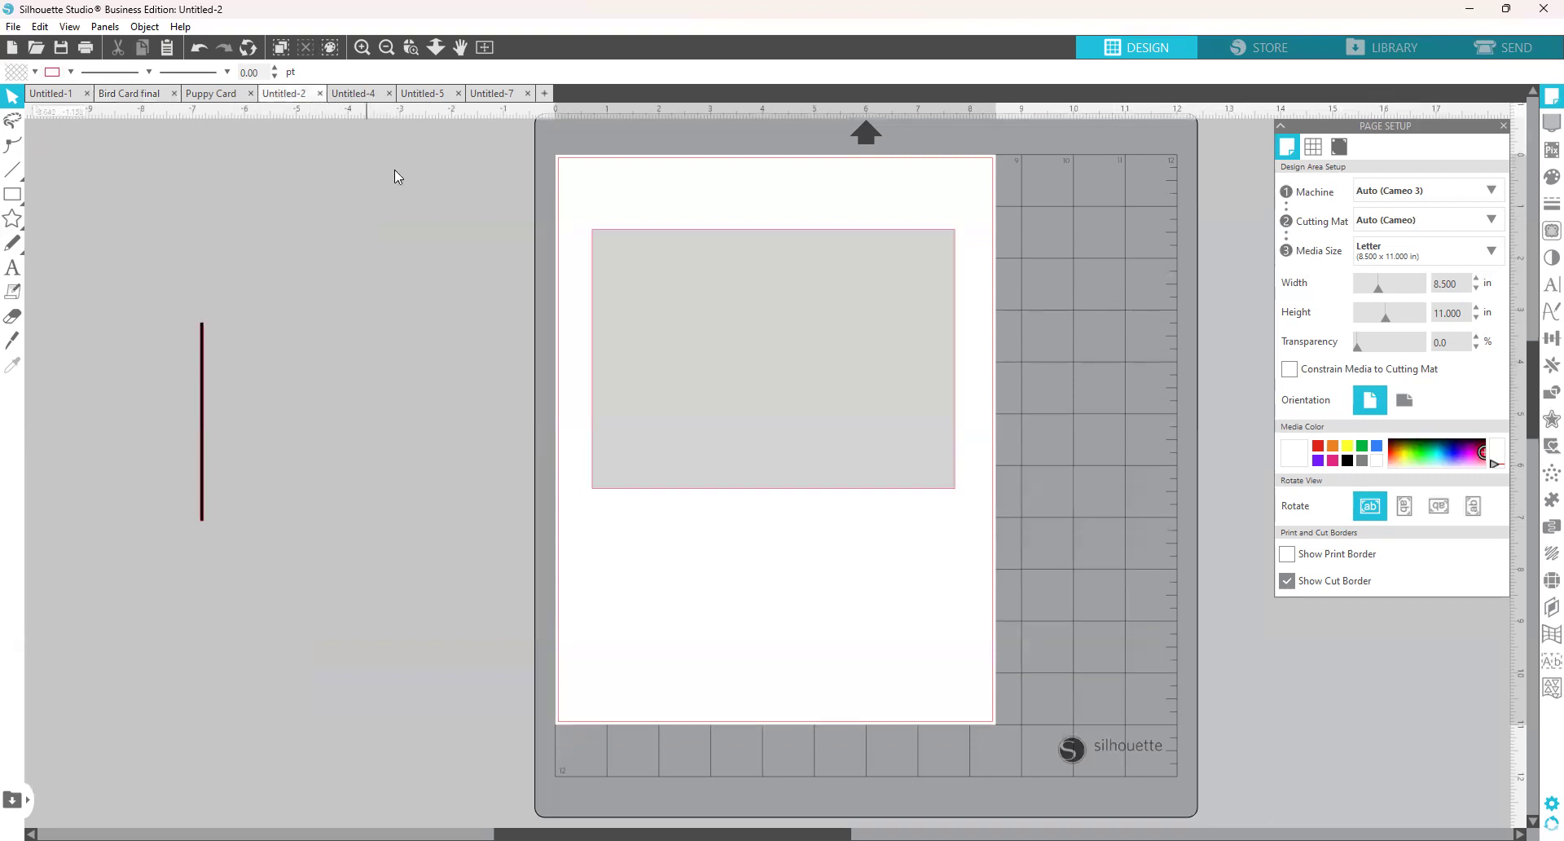
{"action": "left_click", "coordinate": [634, 406]}
{"action": "left_click_drag", "start_coordinate": [624, 398], "coordinate": [627, 376]}
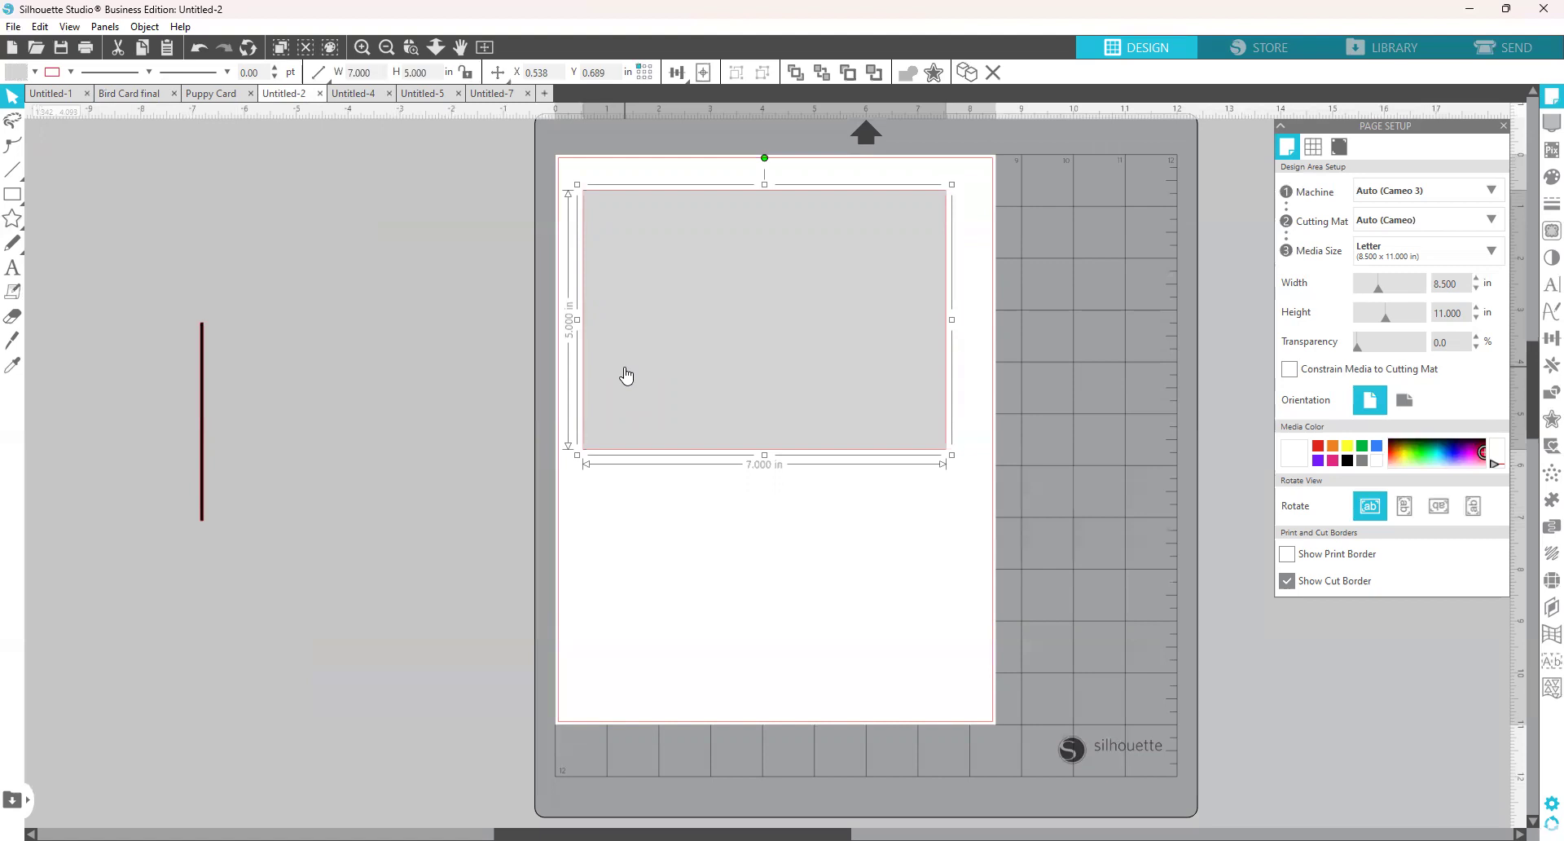
{"action": "mouse_move", "coordinate": [627, 376]}
{"action": "left_mouse_down"}
{"action": "mouse_move", "coordinate": [629, 343]}
{"action": "mouse_move", "coordinate": [643, 397]}
{"action": "left_mouse_up"}
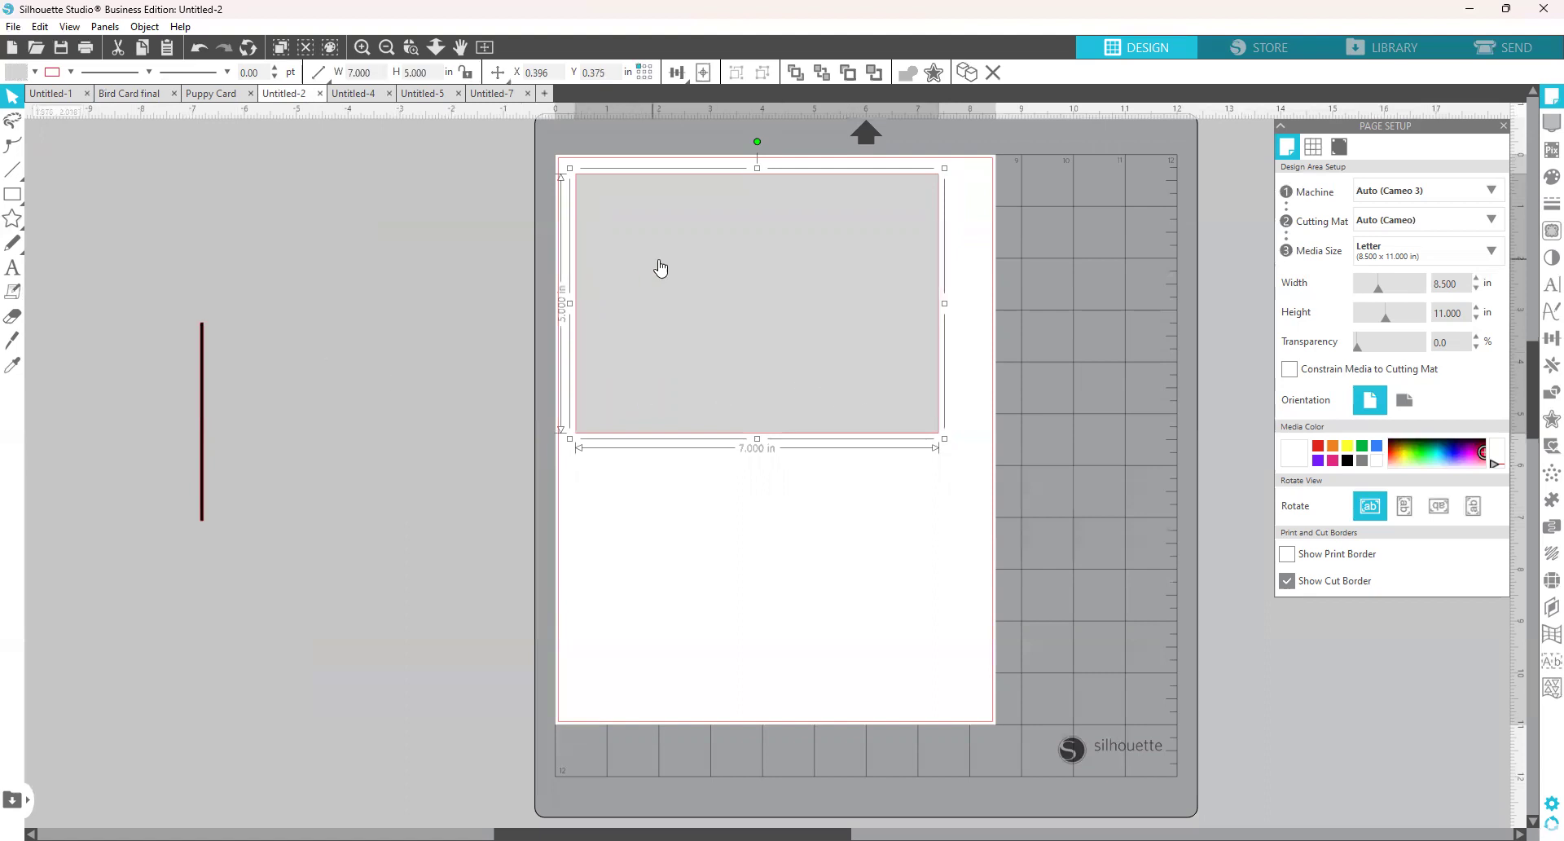
{"action": "left_click", "coordinate": [603, 75]}
{"action": "type", "text": "0"}
{"action": "key", "text": "Return"}
{"action": "left_click", "coordinate": [557, 69]}
{"action": "type", "text": "0"}
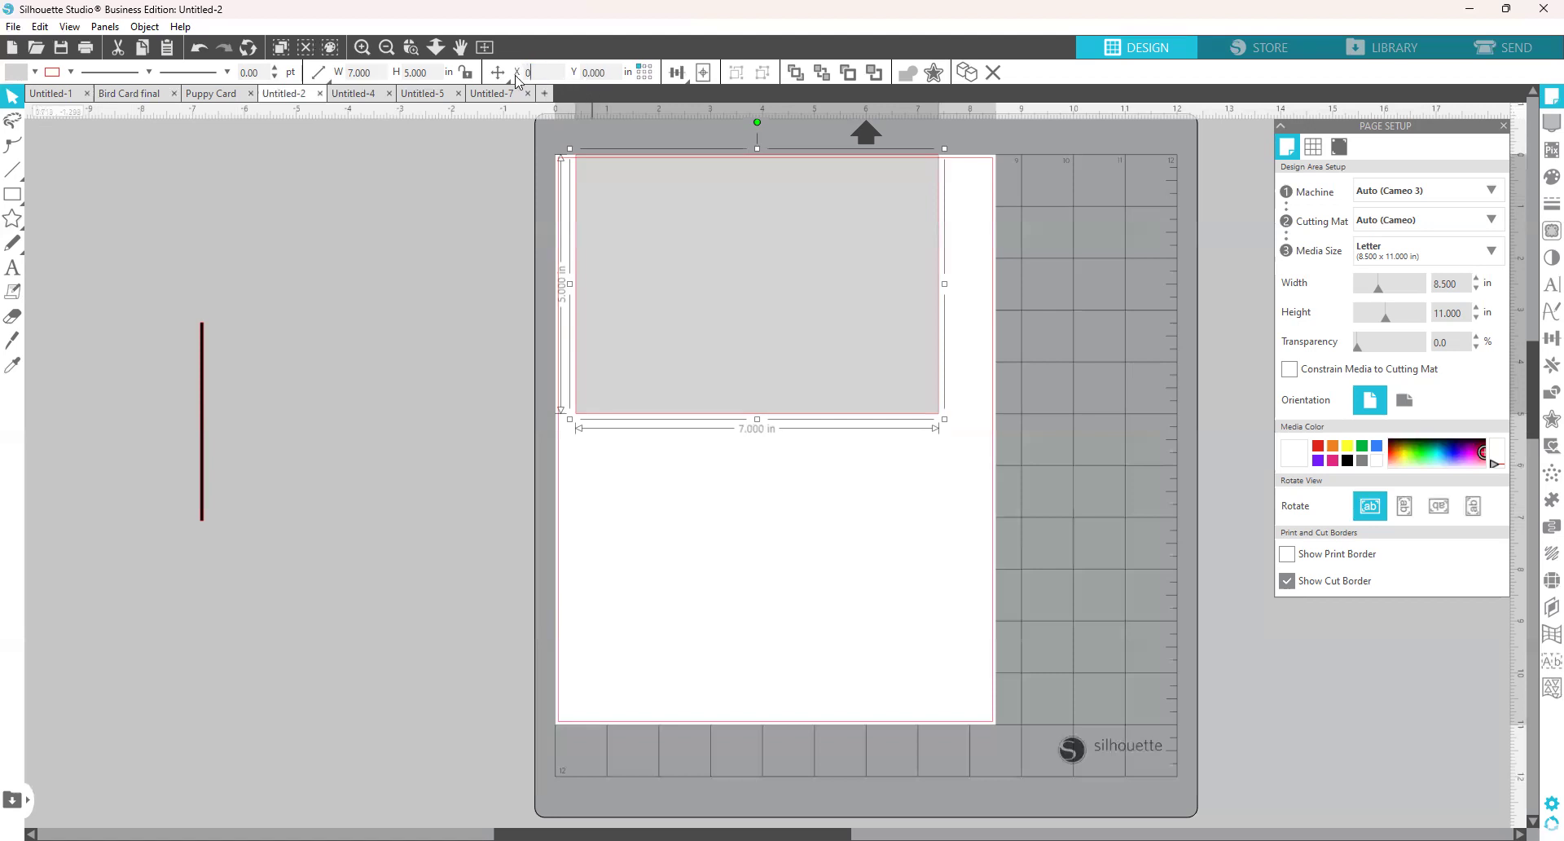
{"action": "key", "text": "Return"}
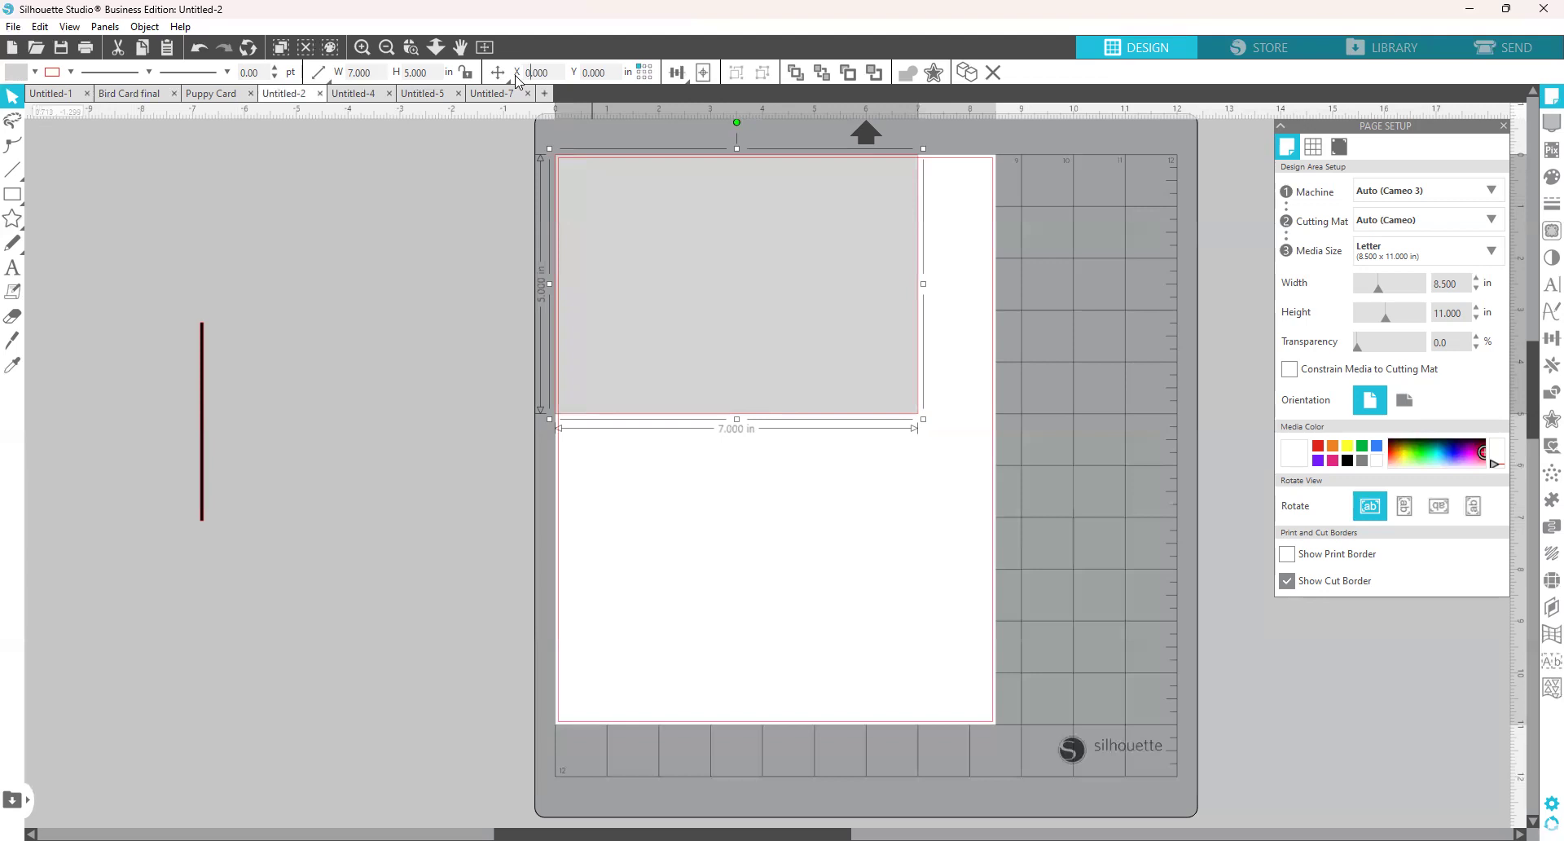
Create an internal offset of the grey rectangle at a distance of 0.5 in with square corners.
{"action": "left_click", "coordinate": [795, 73]}
{"action": "left_click", "coordinate": [1551, 419]}
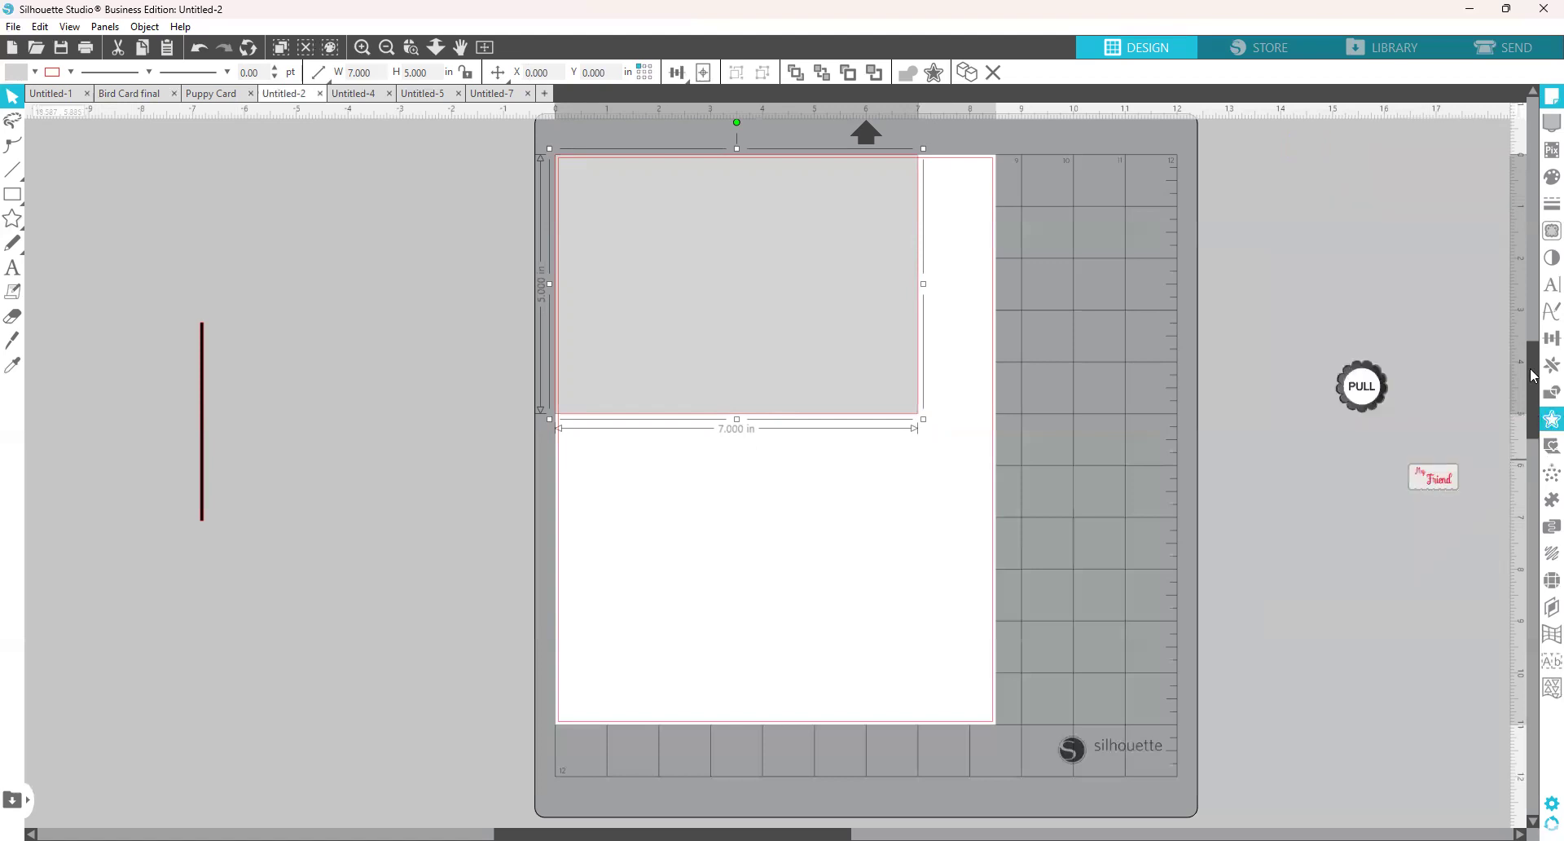
{"action": "left_click", "coordinate": [1437, 164]}
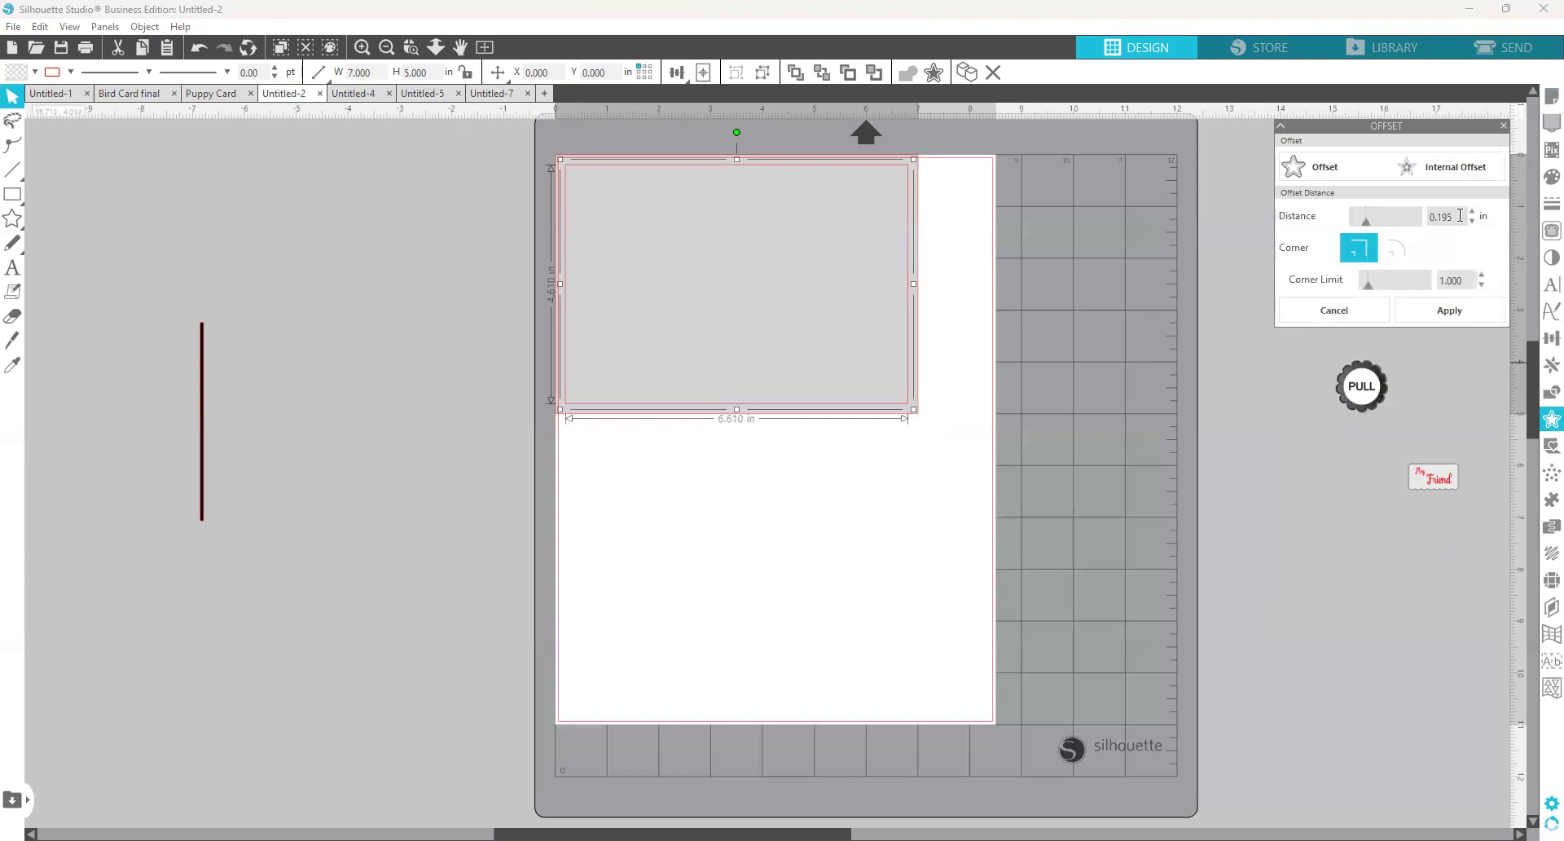
{"action": "left_click_drag", "start_coordinate": [1461, 215], "coordinate": [1394, 225]}
{"action": "type", "text": ".5"}
{"action": "key", "text": "Return"}
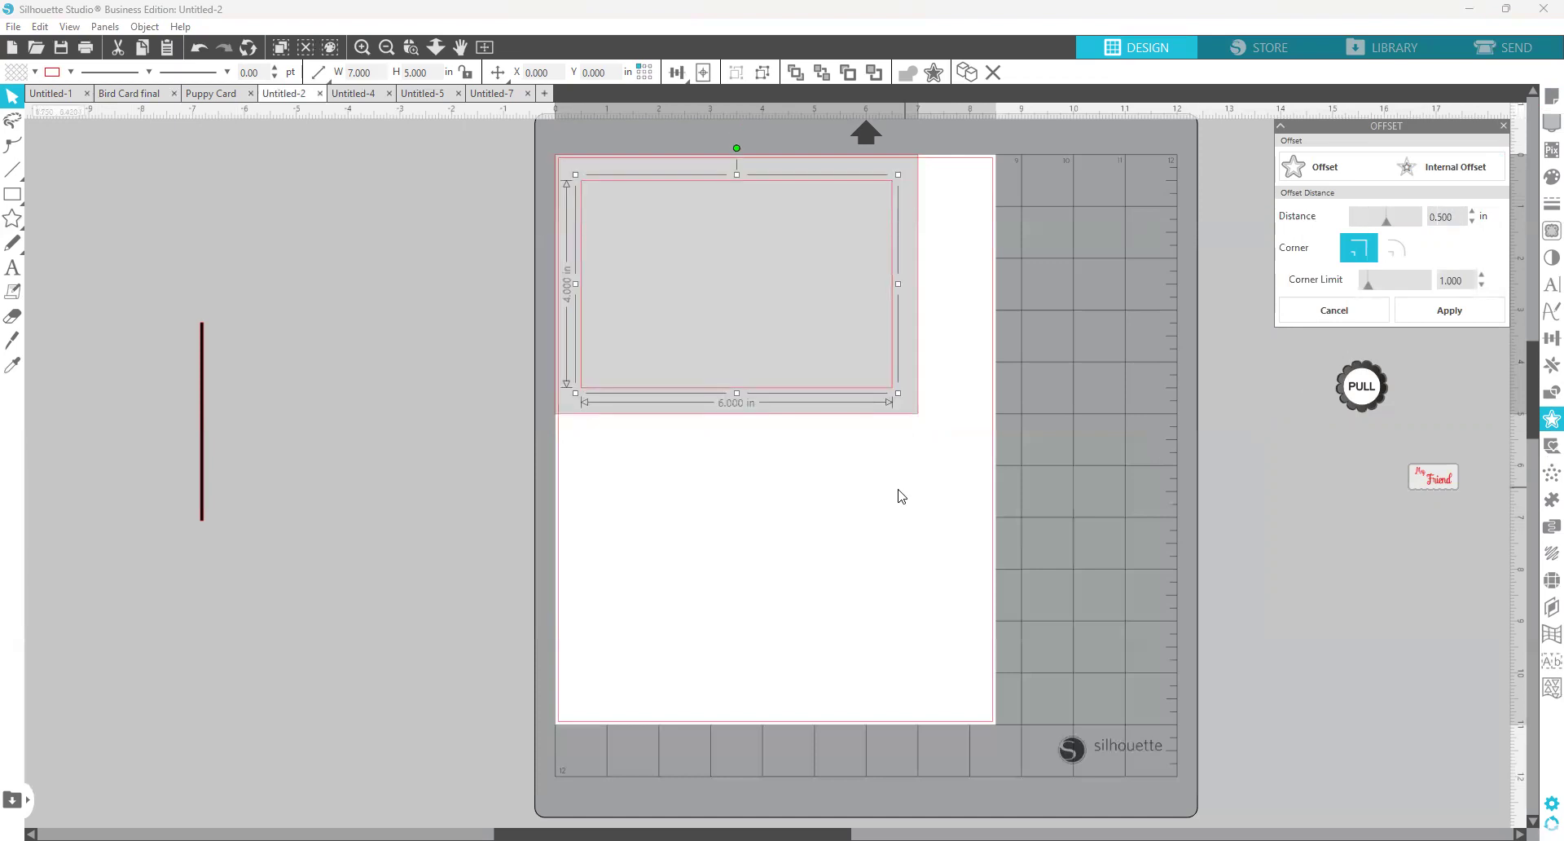
Select both rectangles and centre them on each other.
{"action": "left_click", "coordinate": [588, 207]}
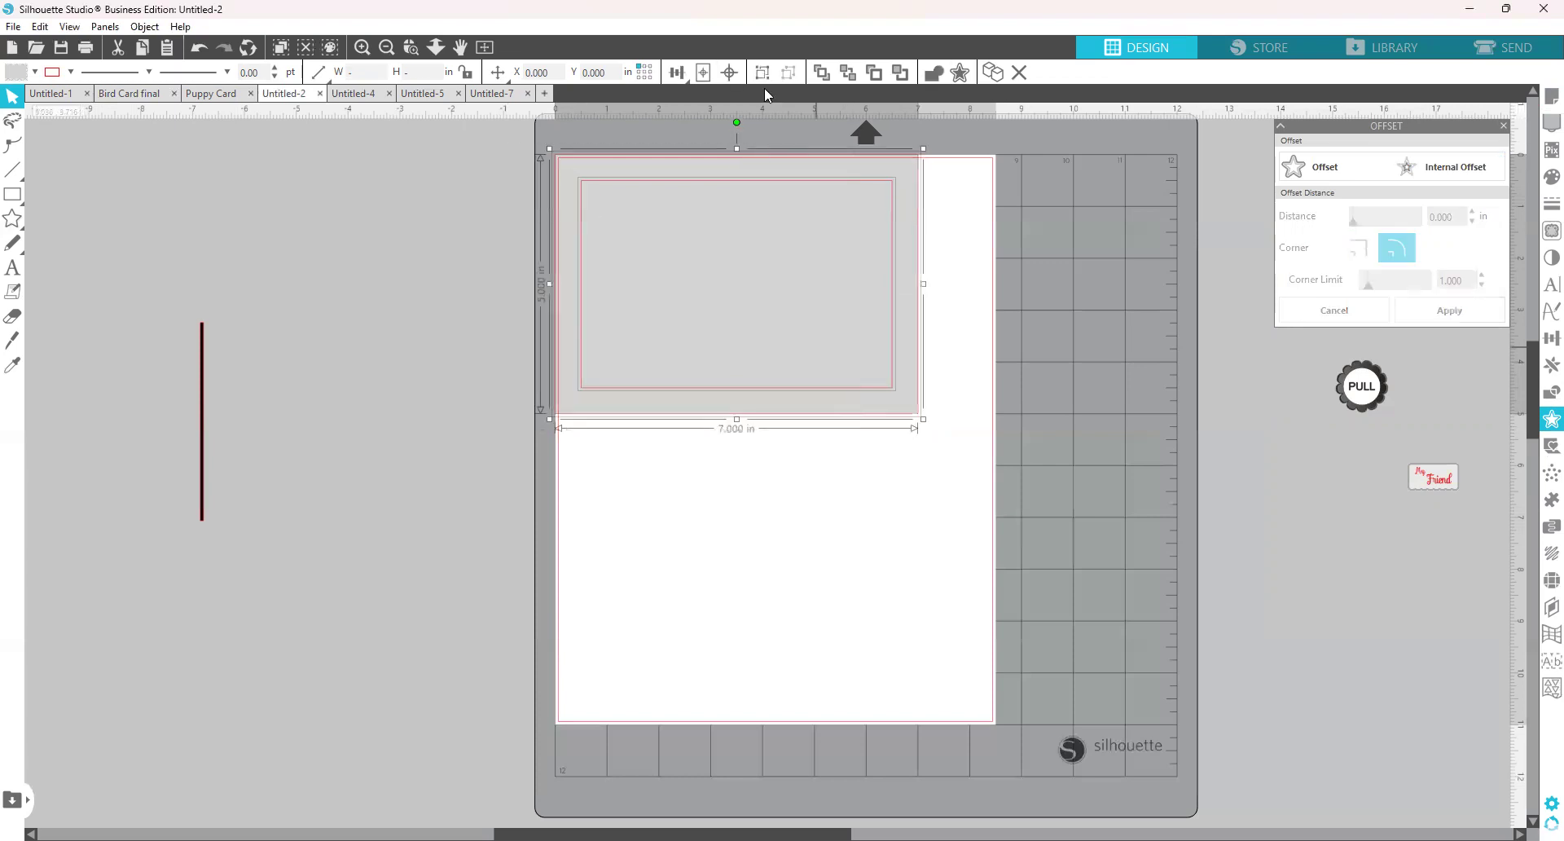
{"action": "left_click", "coordinate": [732, 79]}
{"action": "left_click", "coordinate": [583, 392]}
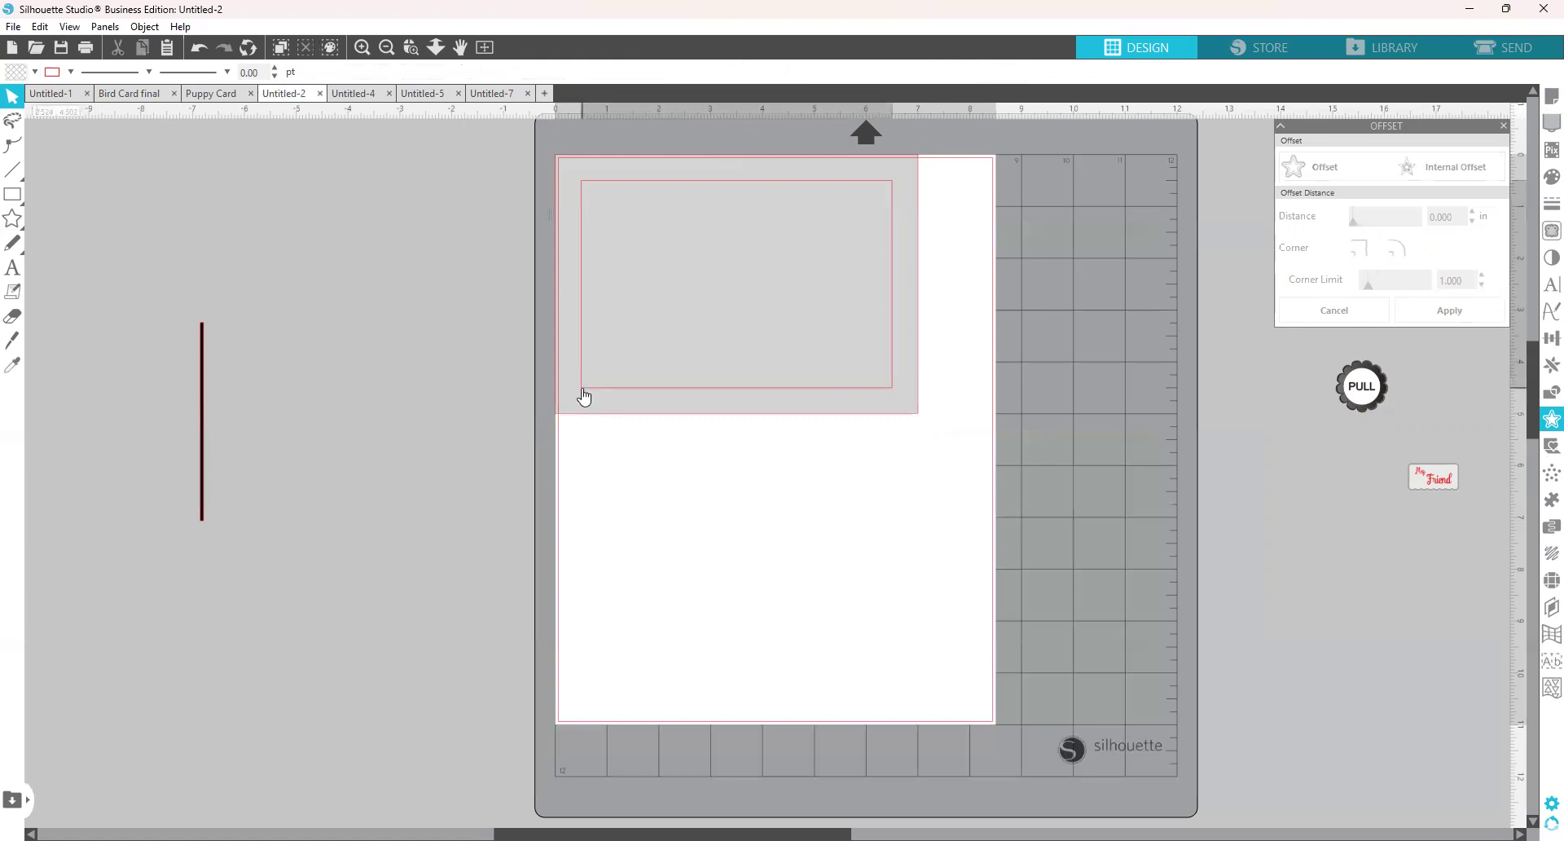
Fill the inner offset rectangle with red, and change its fill to blue.
{"action": "left_click", "coordinate": [583, 392]}
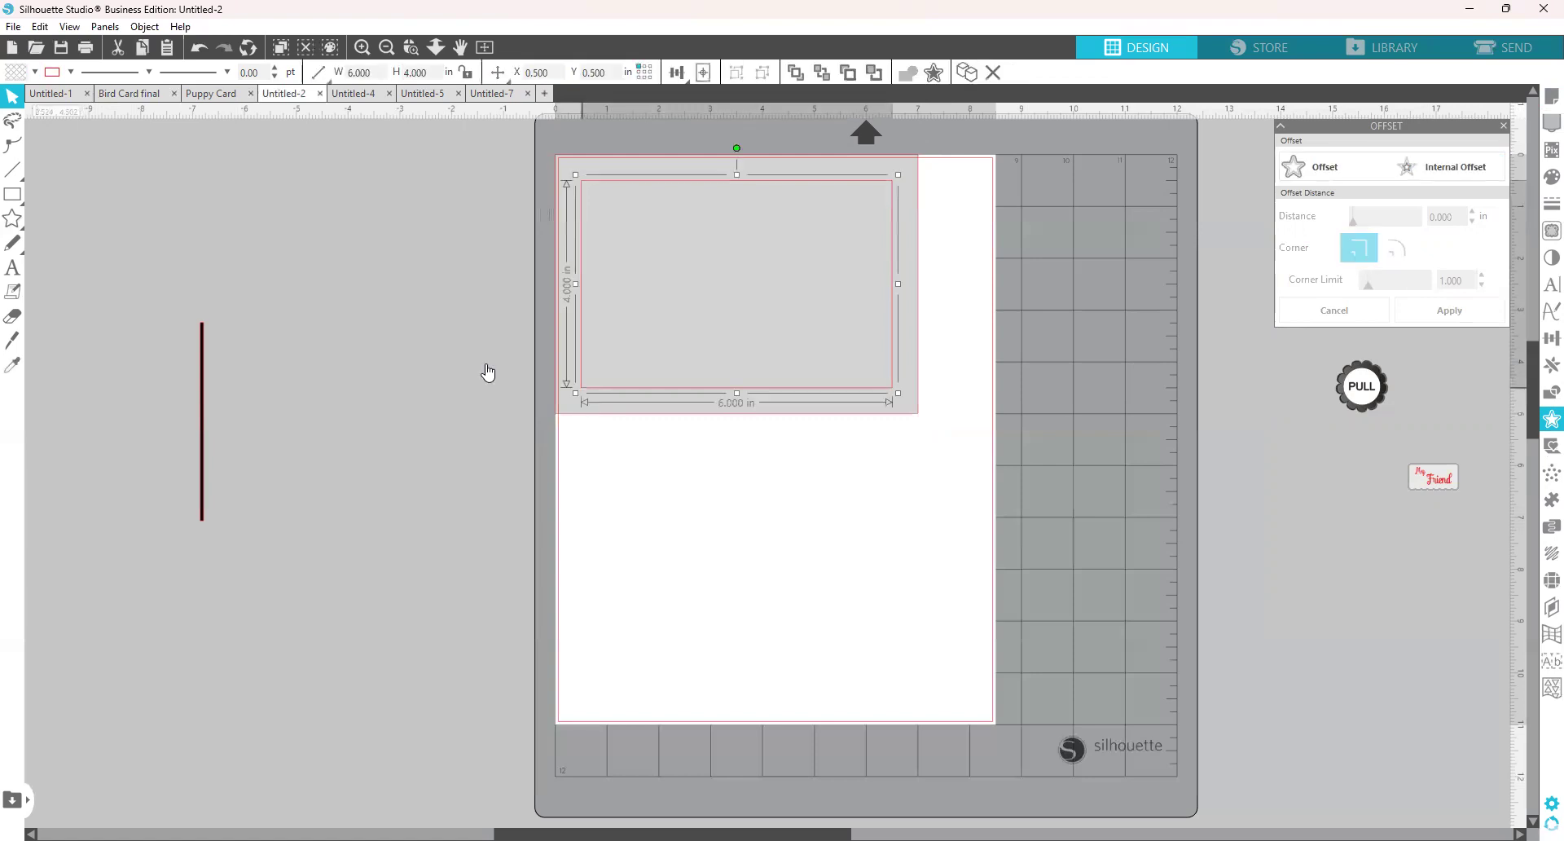
{"action": "left_click", "coordinate": [35, 72]}
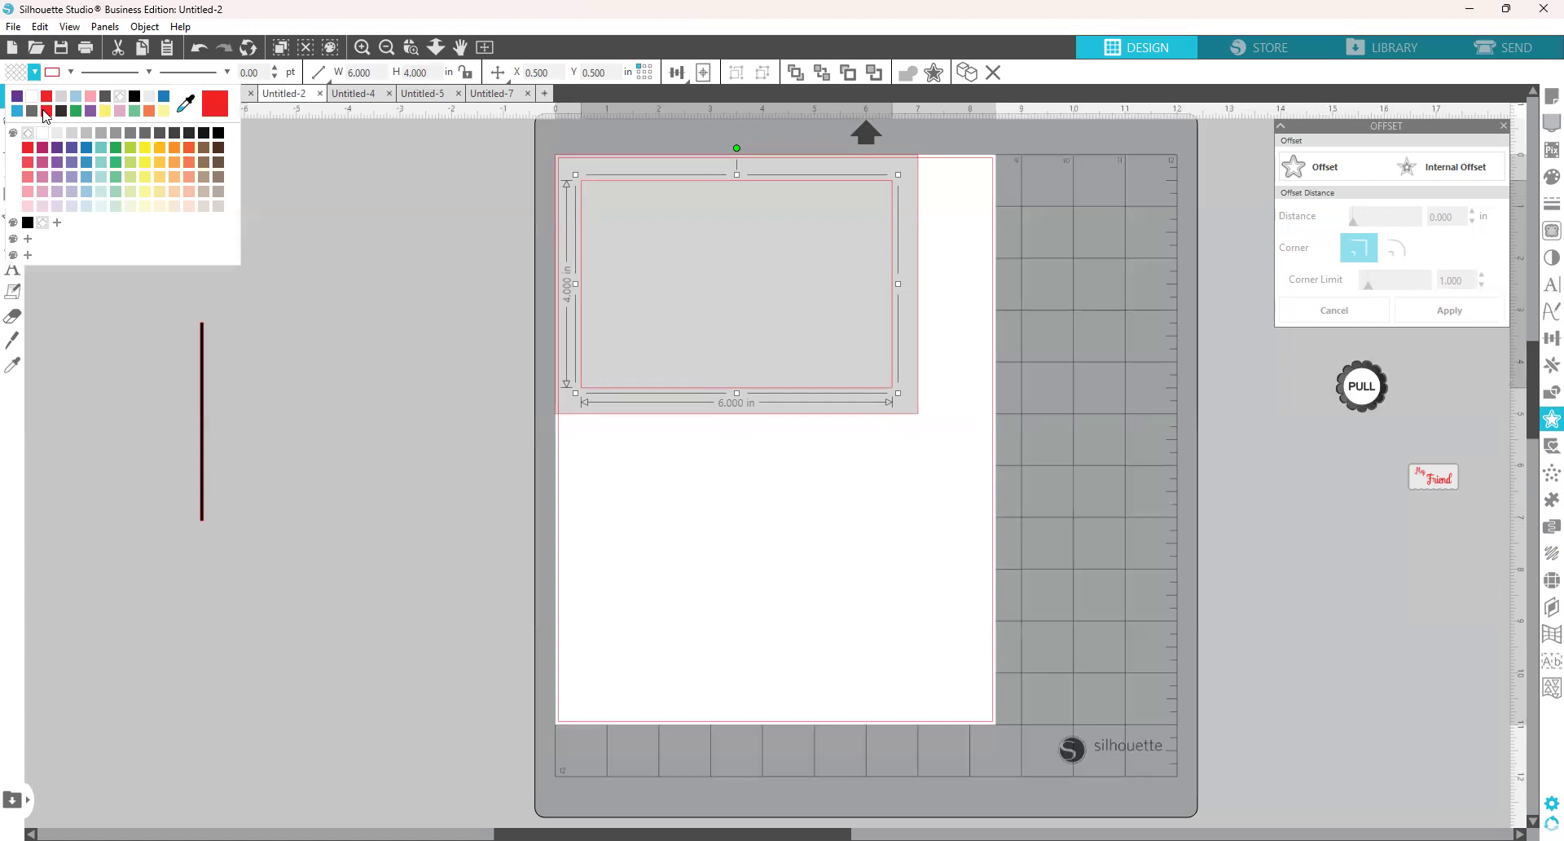
{"action": "left_click", "coordinate": [47, 116]}
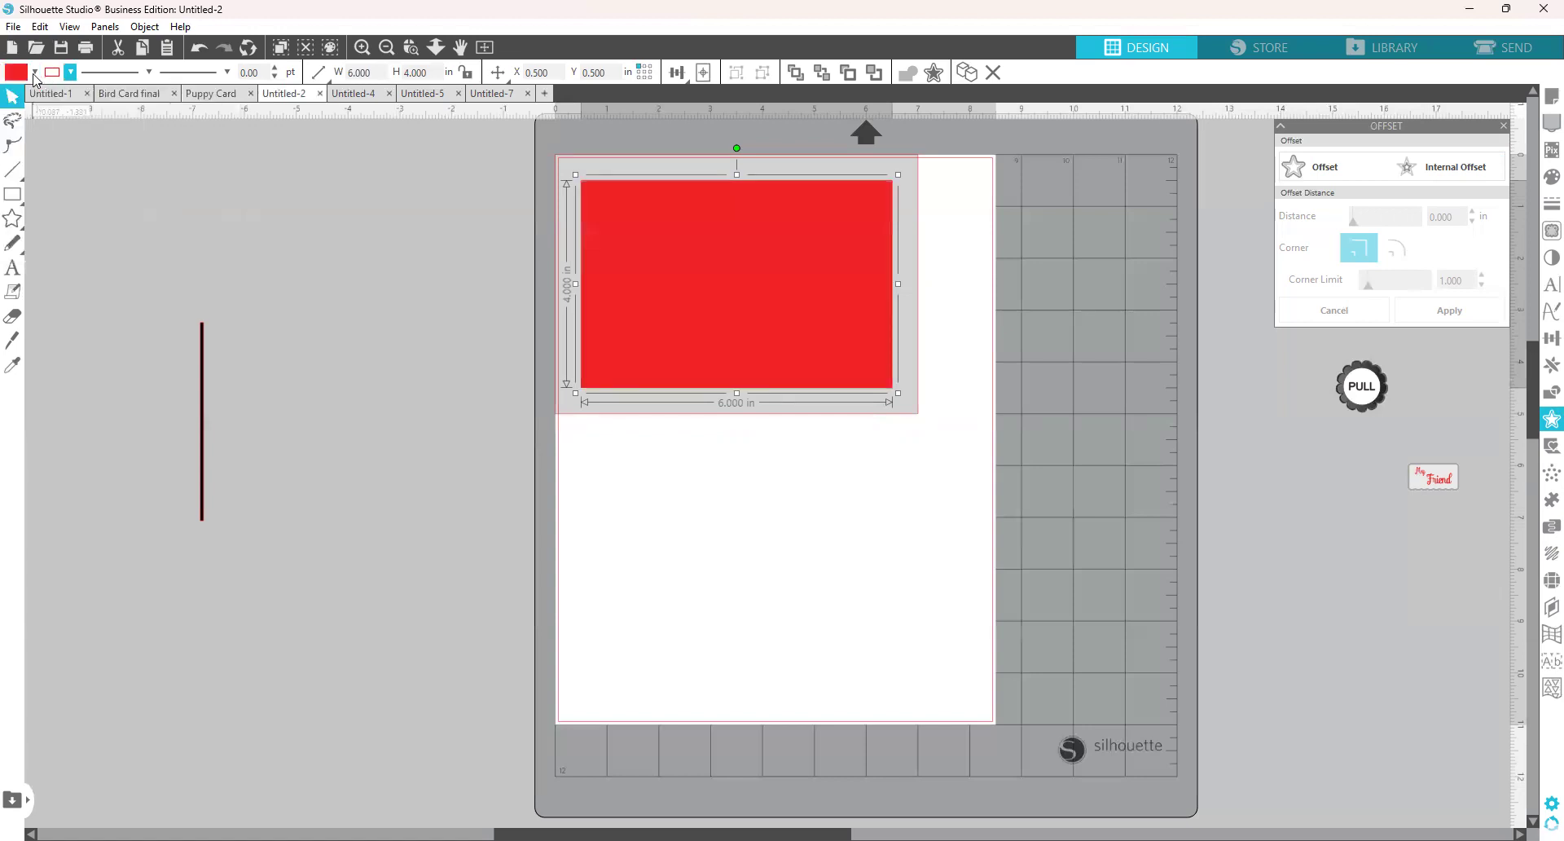
{"action": "left_click", "coordinate": [34, 74]}
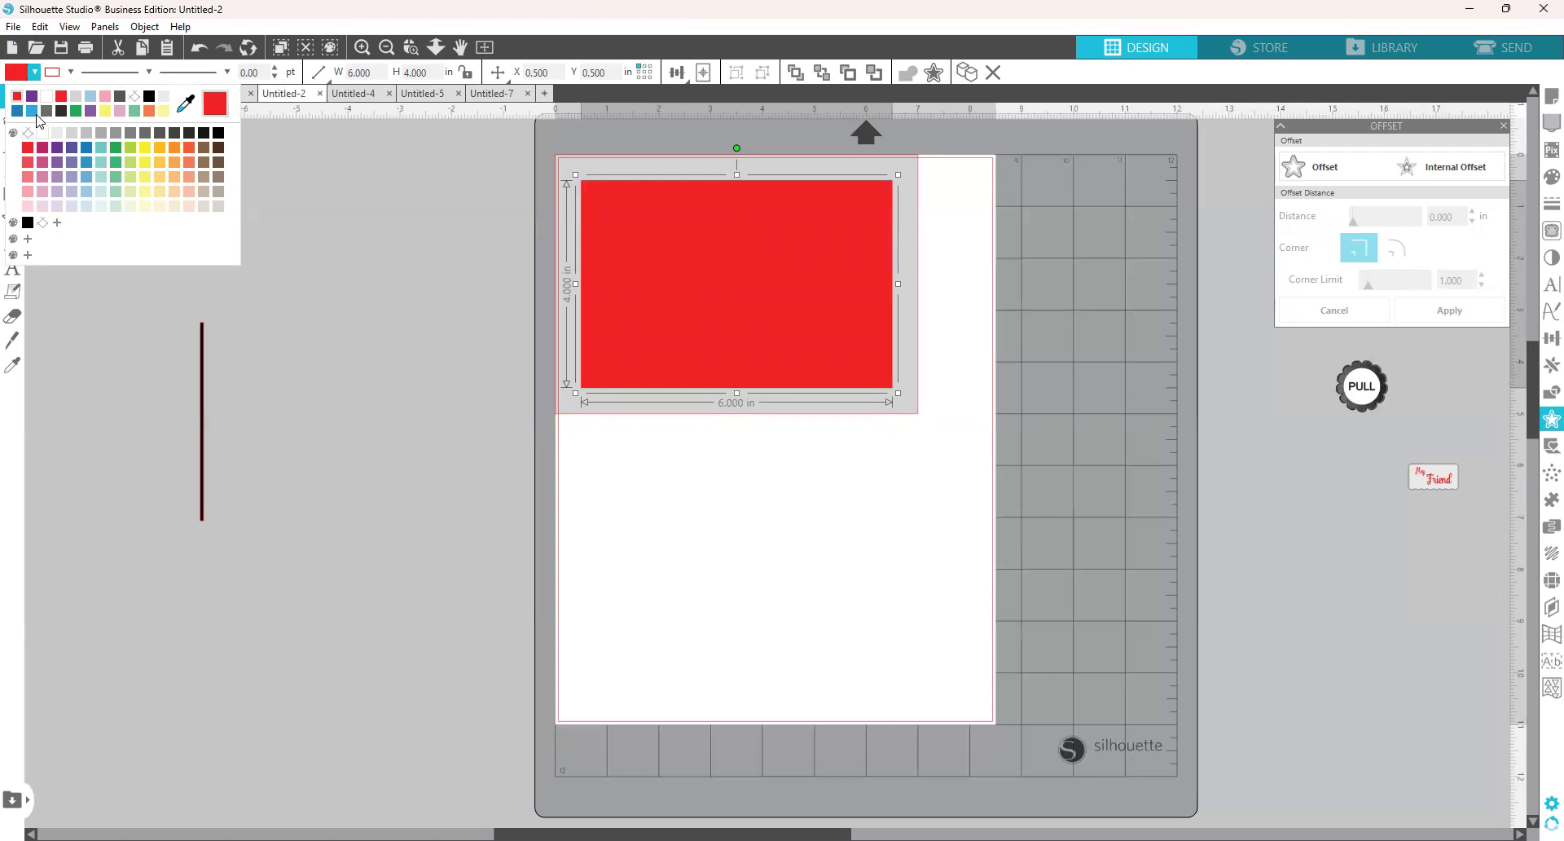
{"action": "left_click", "coordinate": [703, 550]}
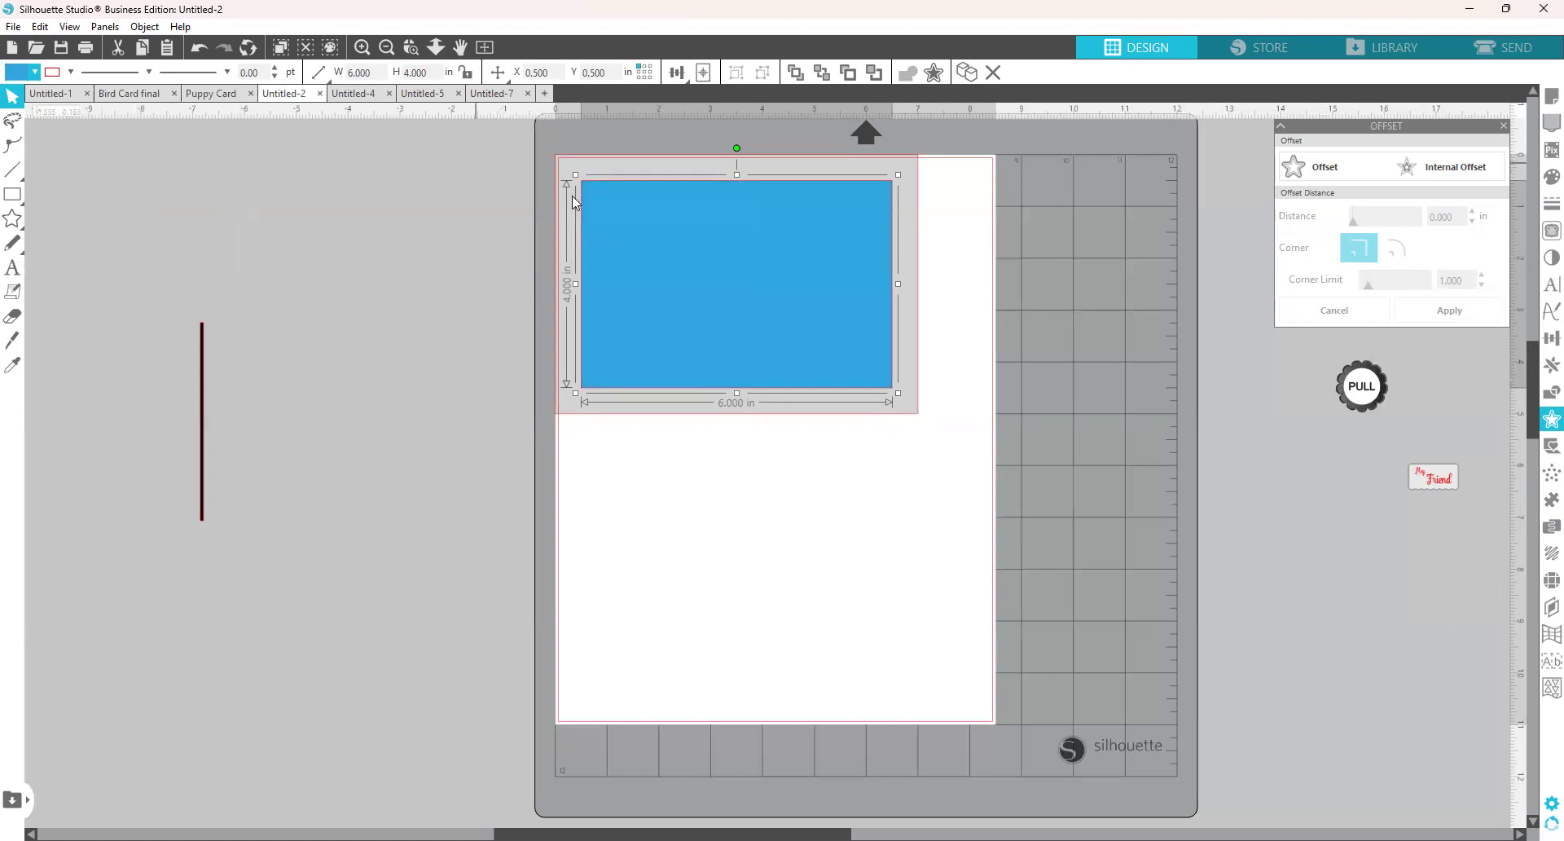
Subtract the blue inner rectangle from the grey outer rectangle to cut the frame's window.
{"action": "left_click", "coordinate": [1543, 397]}
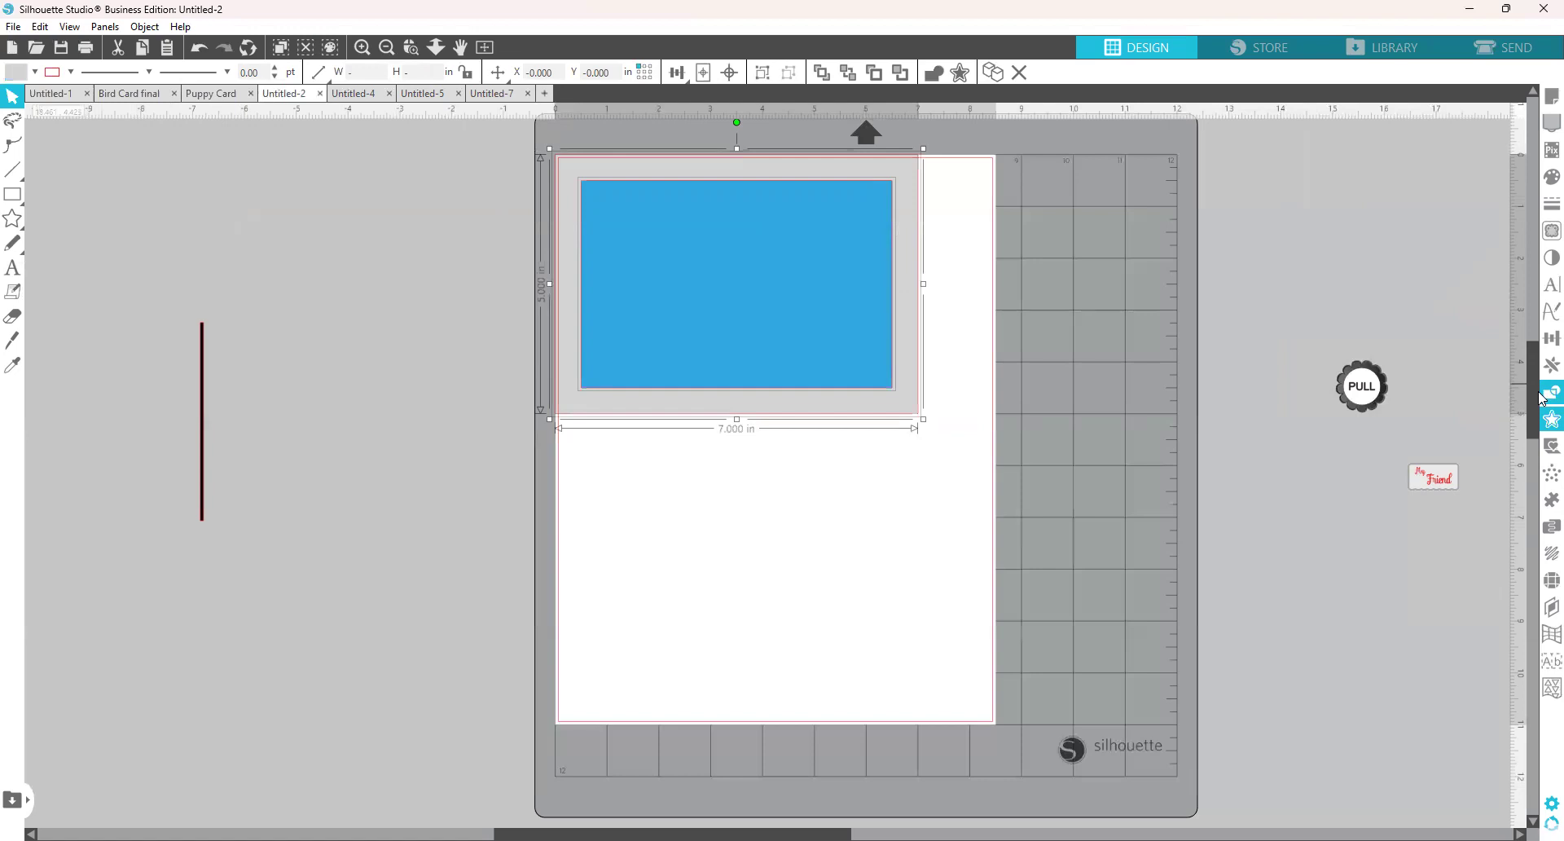
{"action": "left_click", "coordinate": [1428, 168]}
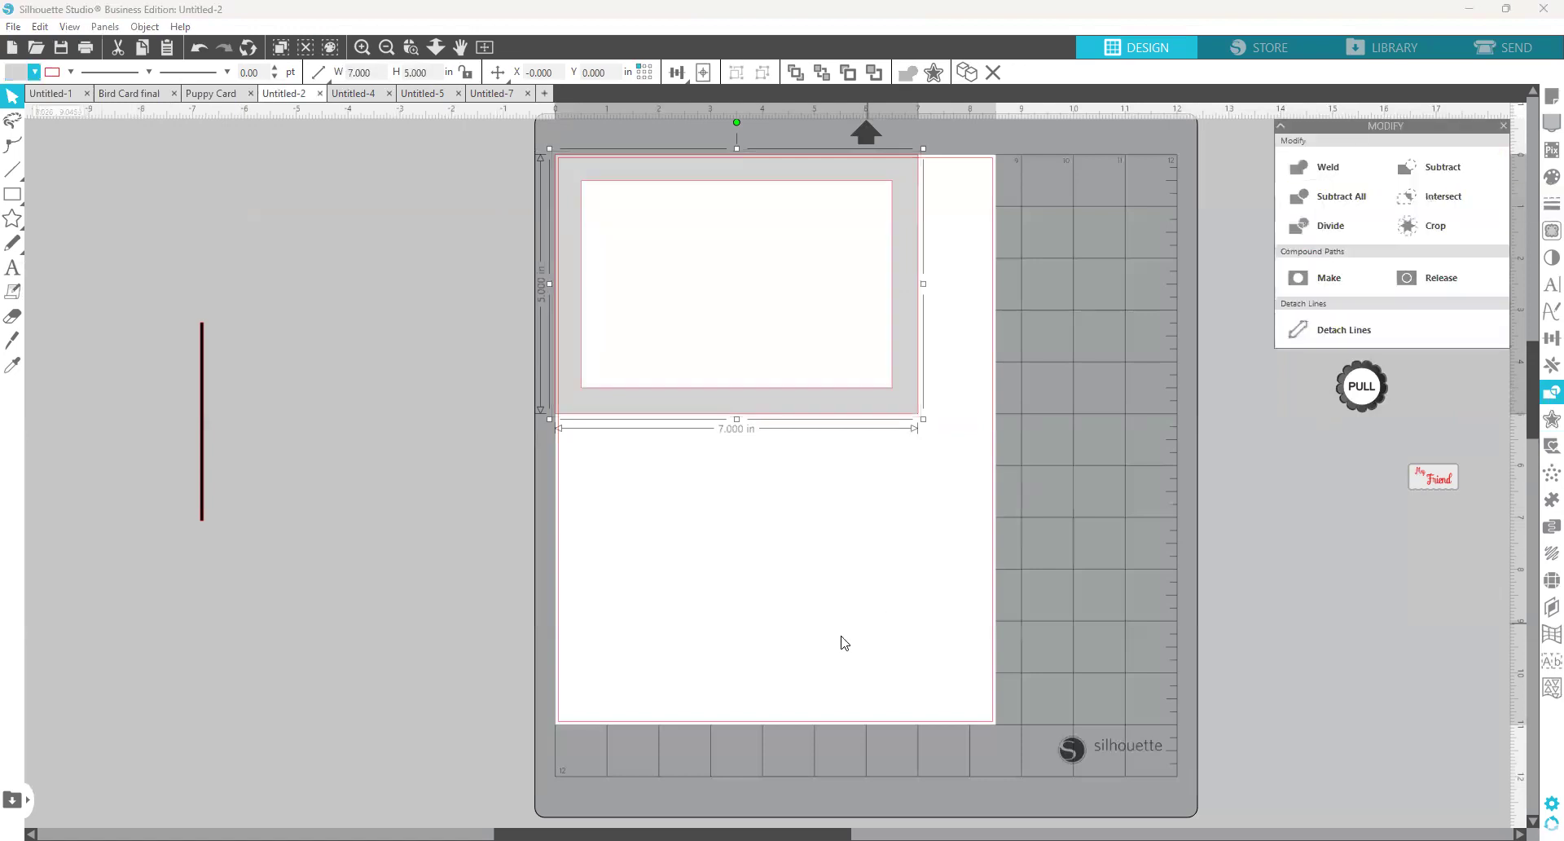
{"action": "left_click", "coordinate": [701, 440]}
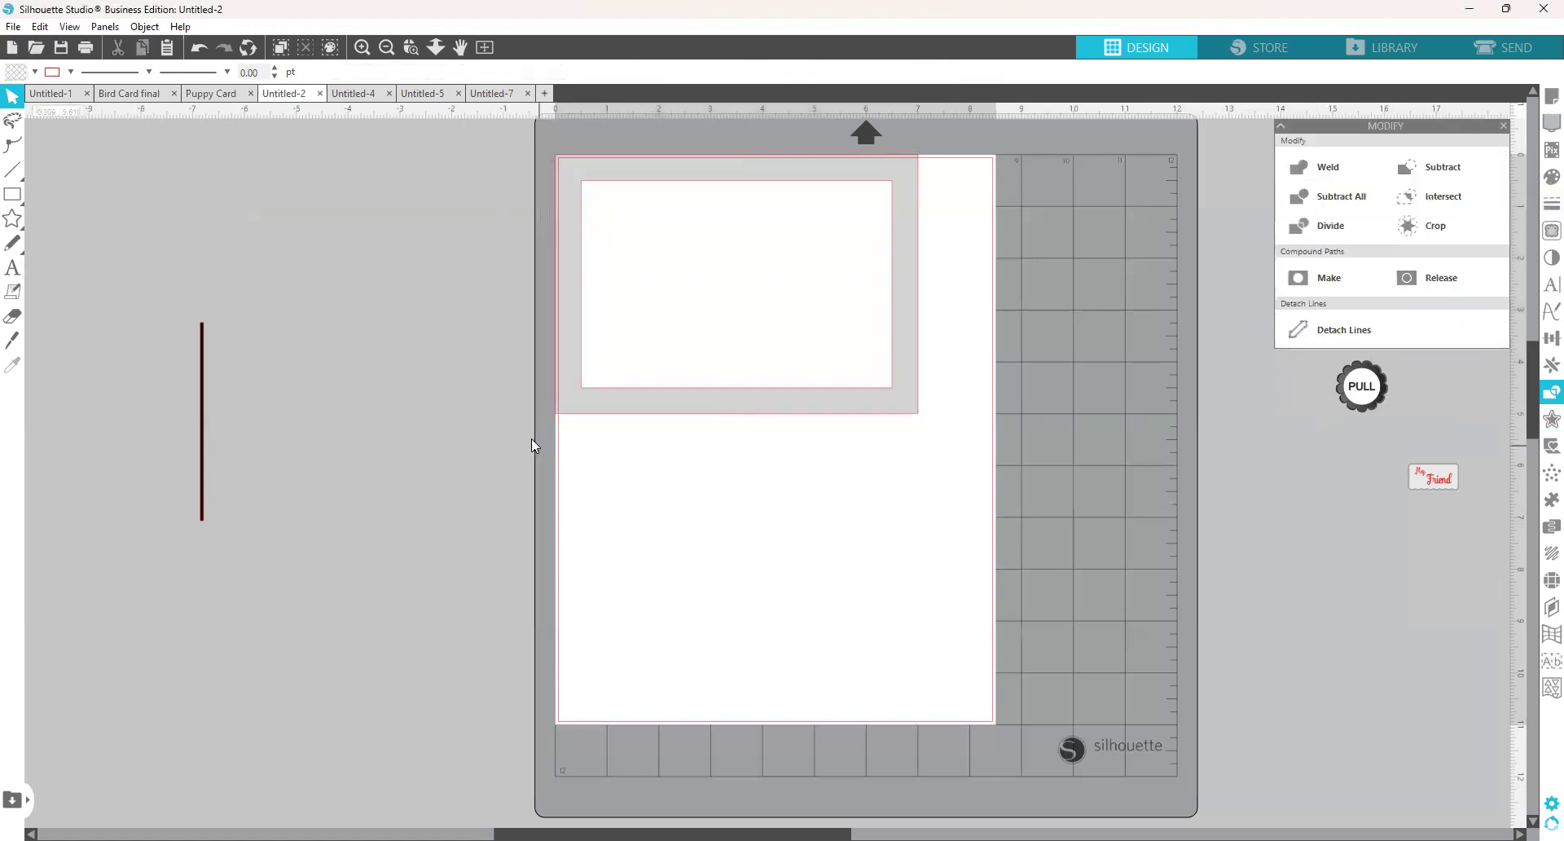
Move the thin black vertical stripe into the frame's window, beside its left edge near the top.
{"action": "left_click", "coordinate": [203, 525]}
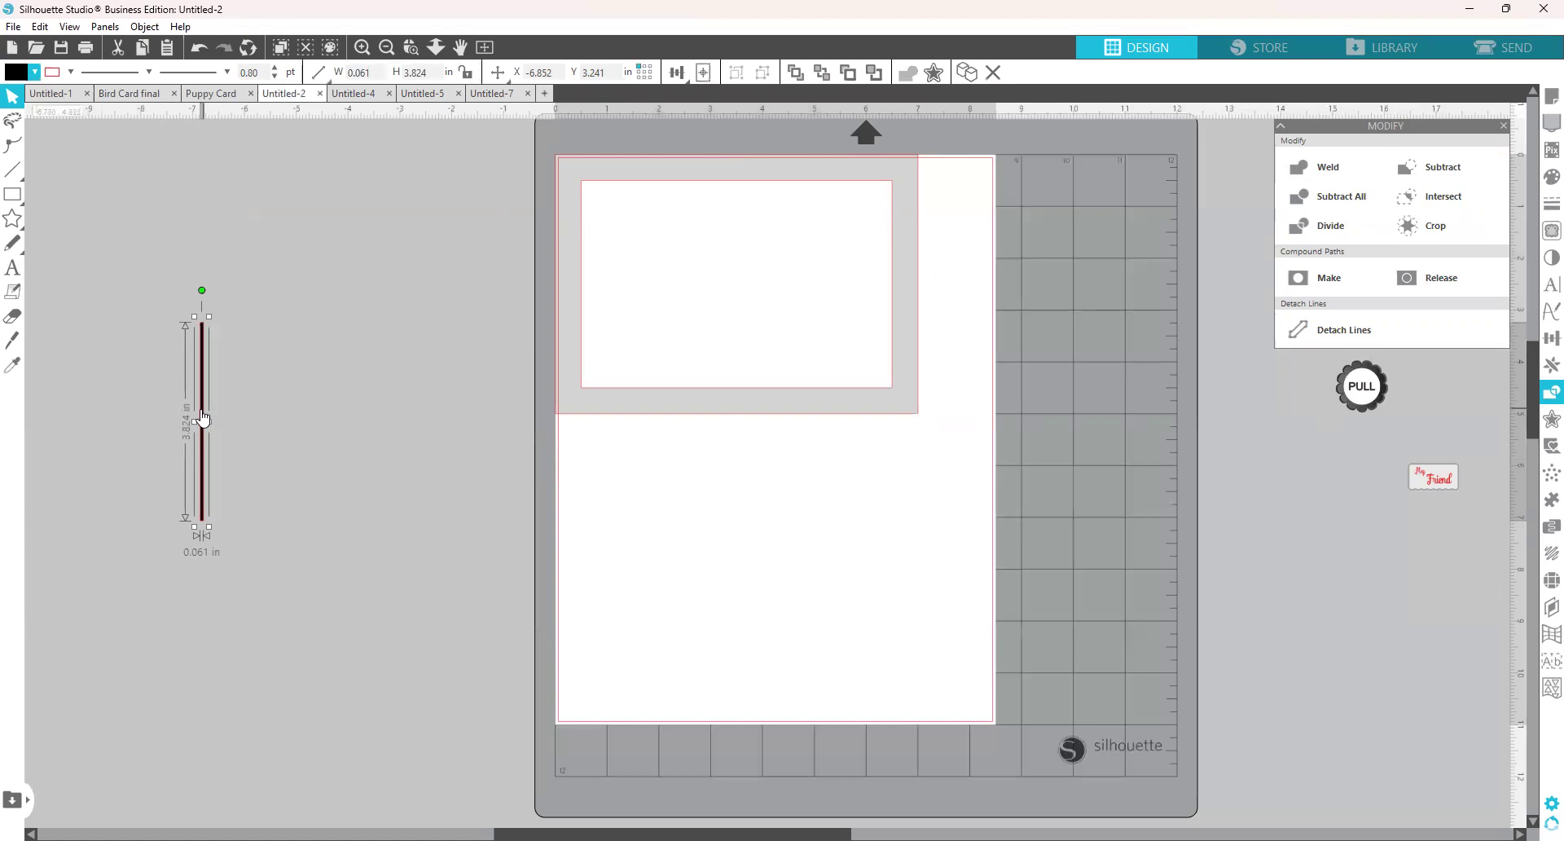
{"action": "left_click_drag", "start_coordinate": [218, 405], "coordinate": [342, 356]}
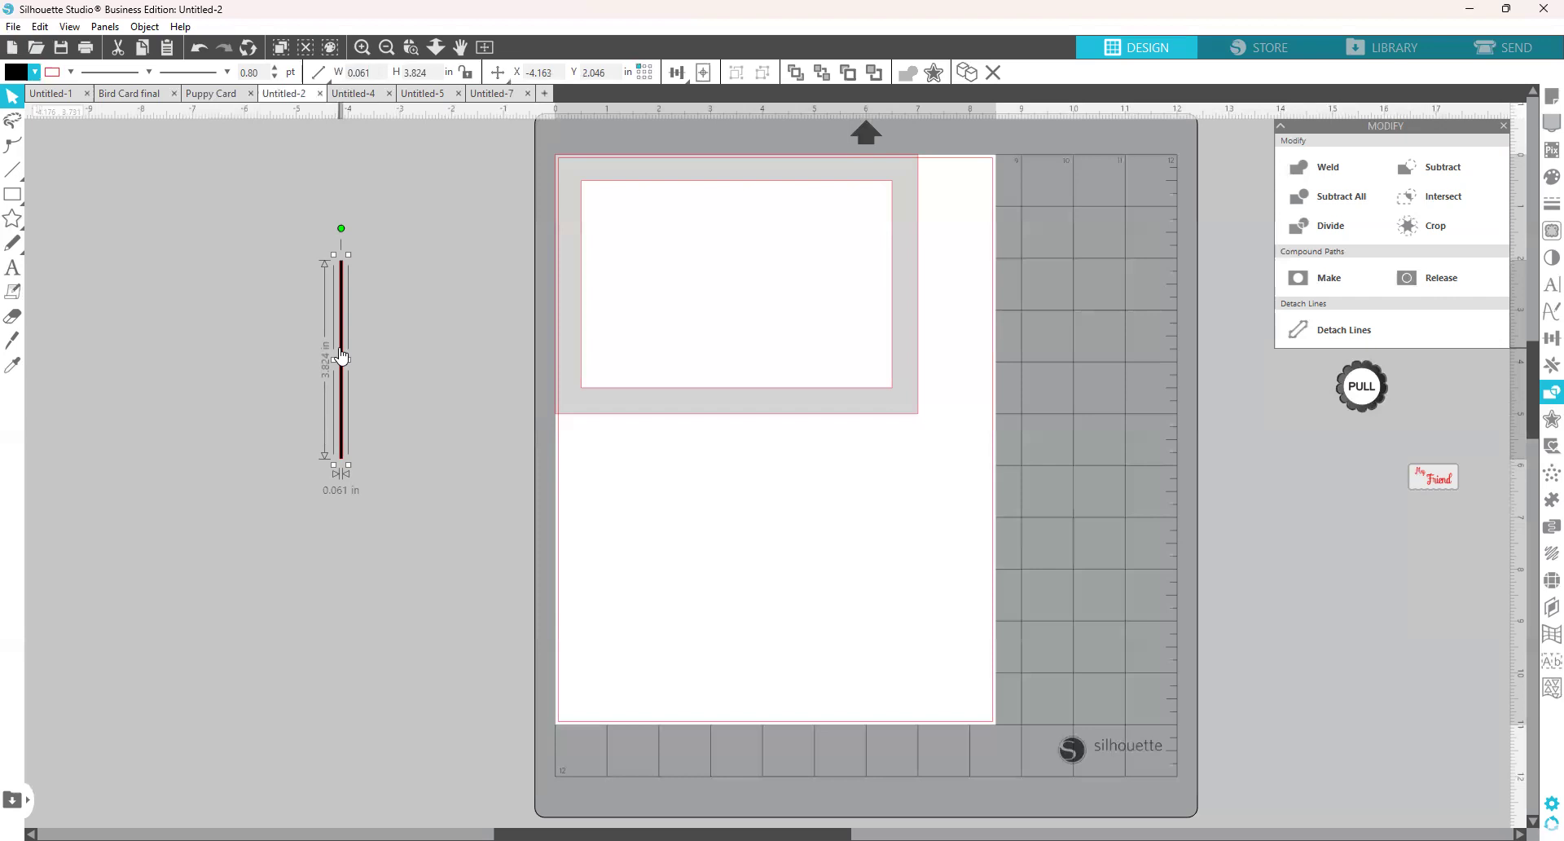
{"action": "left_click_drag", "start_coordinate": [430, 348], "coordinate": [589, 273]}
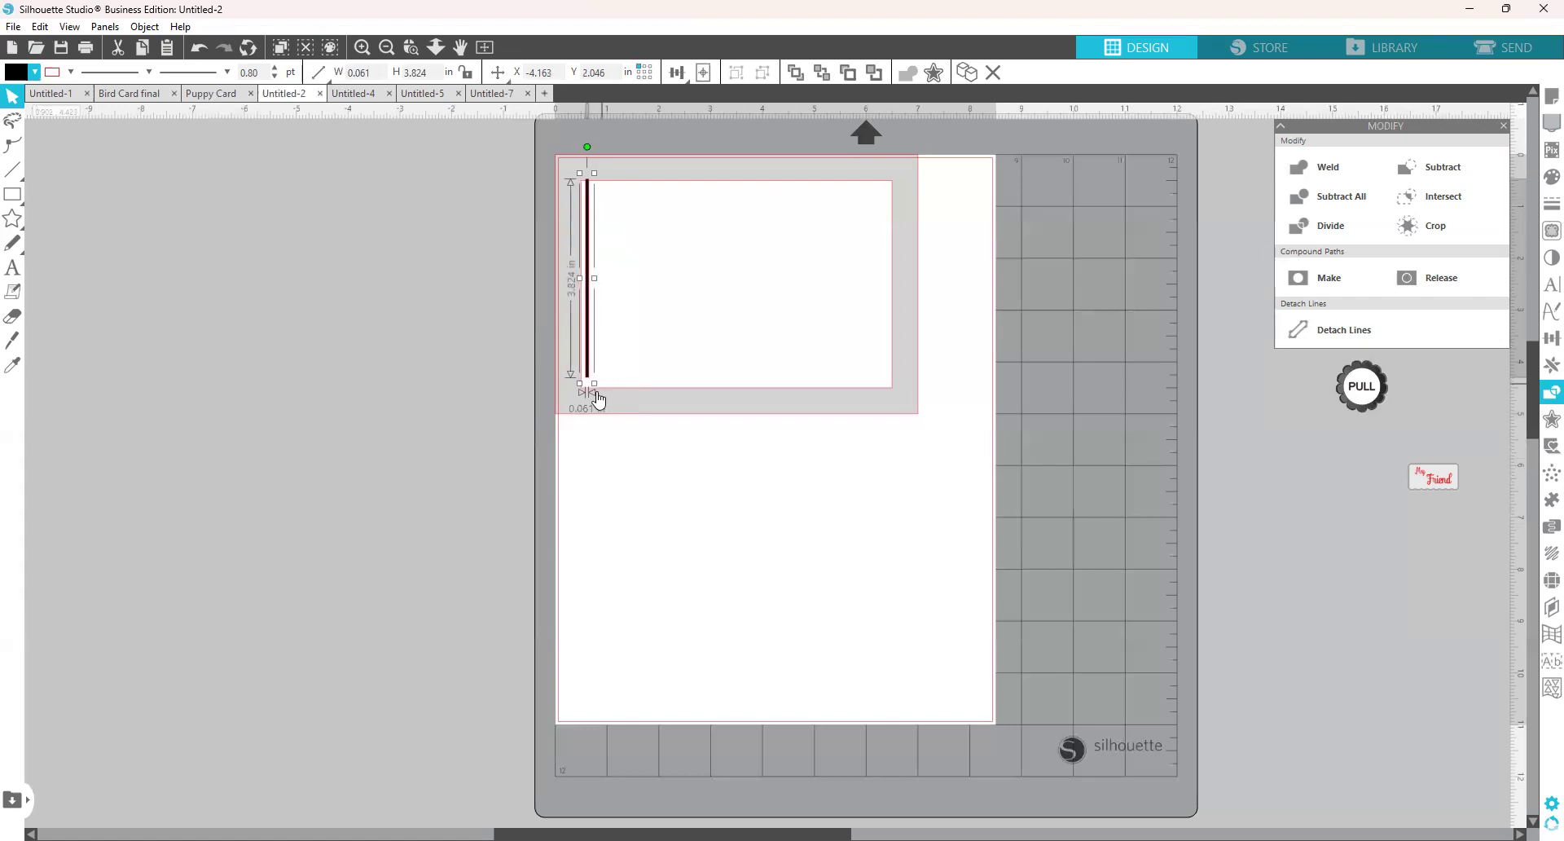
Enlarge the black stripe to about 0.066 × 4.154 in so it slightly overlaps the window's top and bottom edges.
{"action": "left_click_drag", "start_coordinate": [593, 391], "coordinate": [597, 402]}
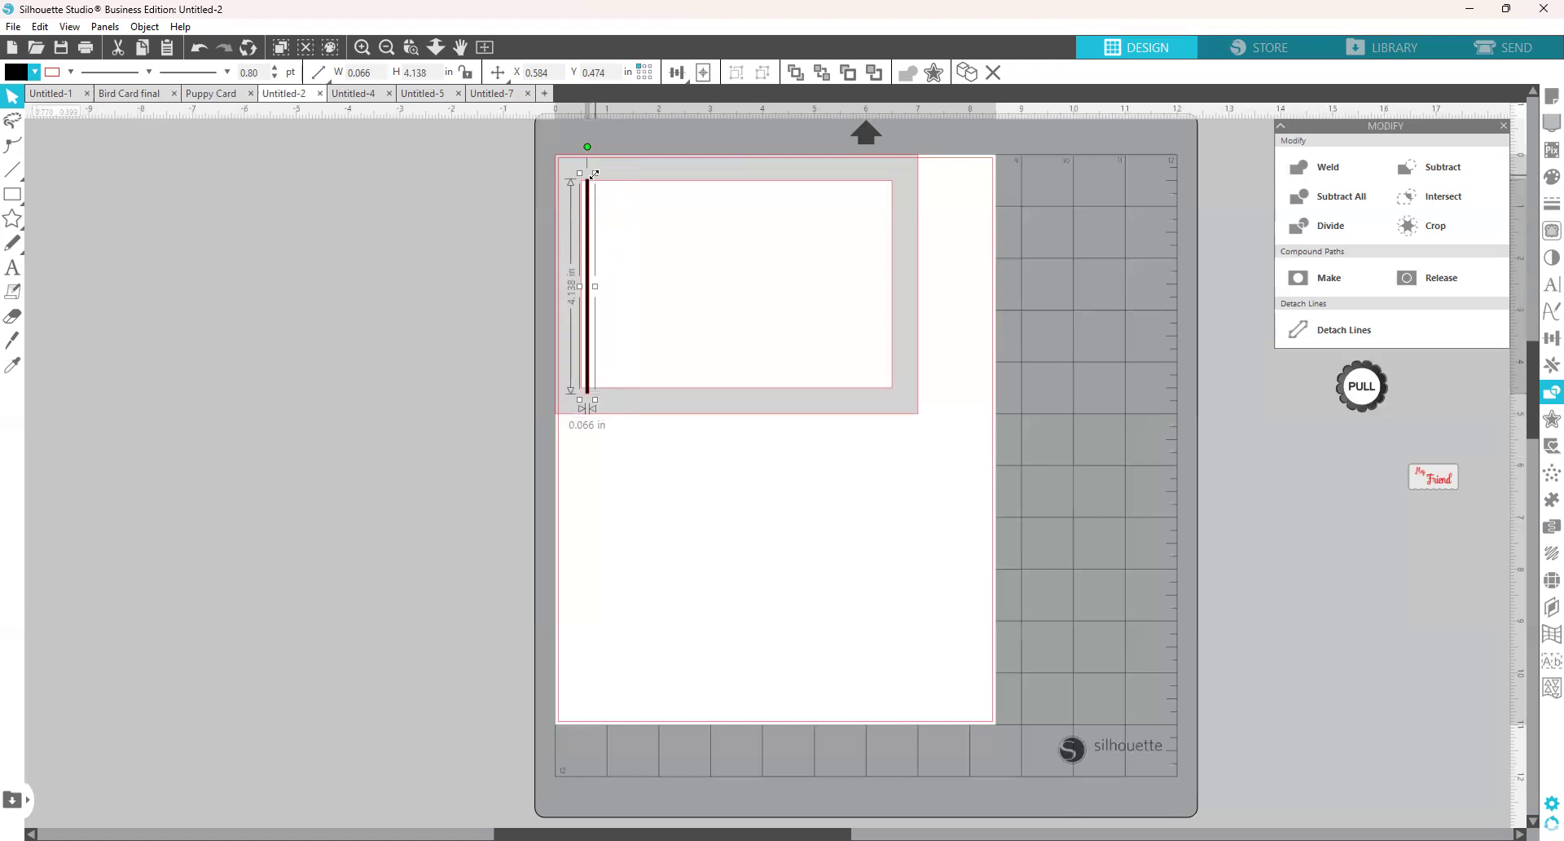
{"action": "left_click_drag", "start_coordinate": [594, 169], "coordinate": [594, 172]}
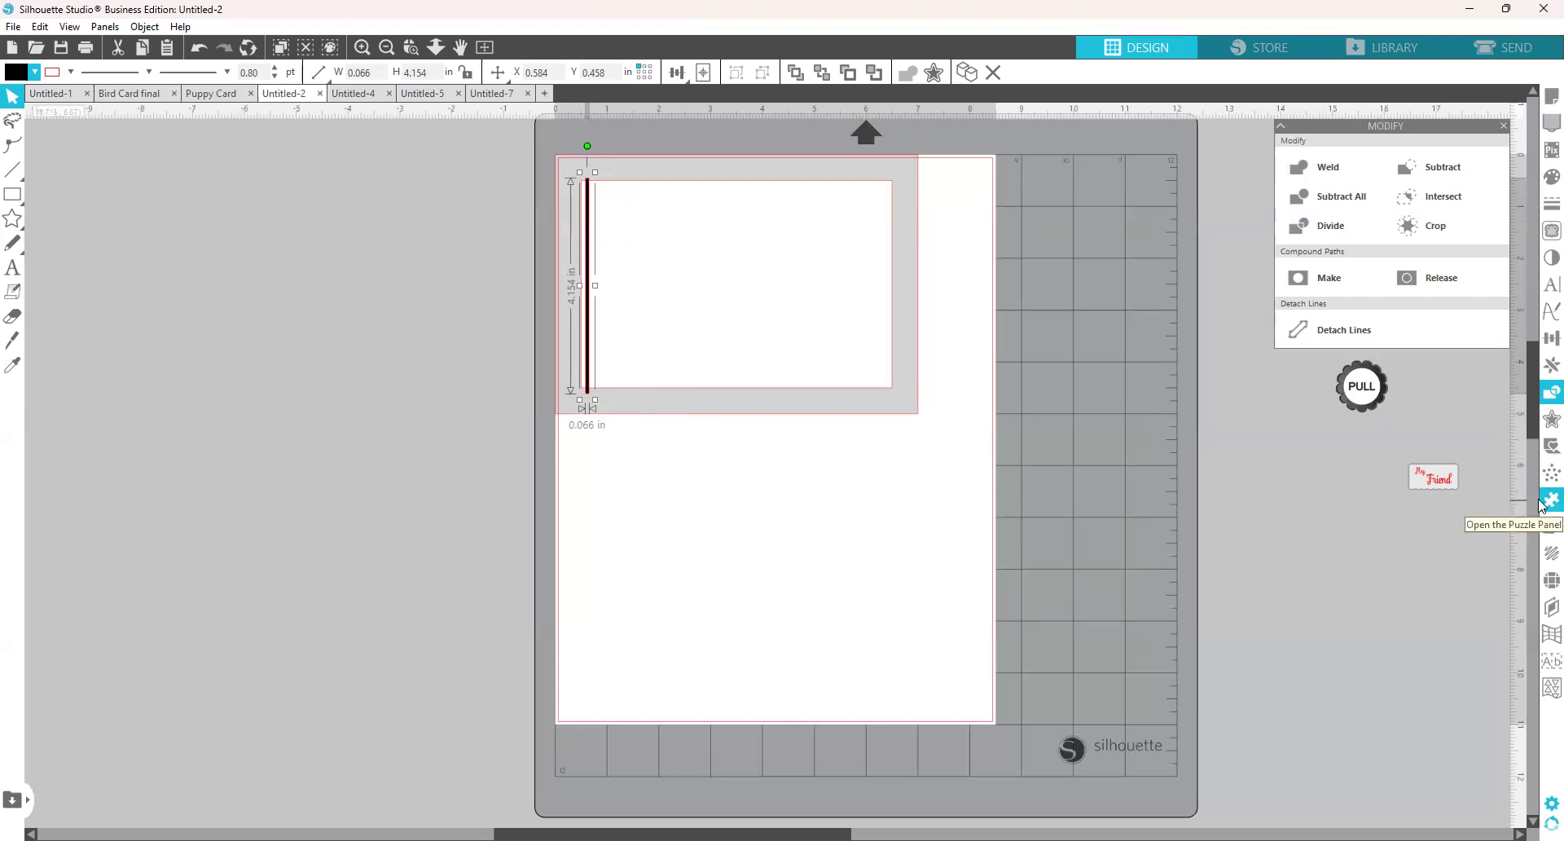
Replicate the black stripe repeatedly as a Row of Four until adjoining copies fill the frame window up to near its right edge.
{"action": "left_click", "coordinate": [1542, 379]}
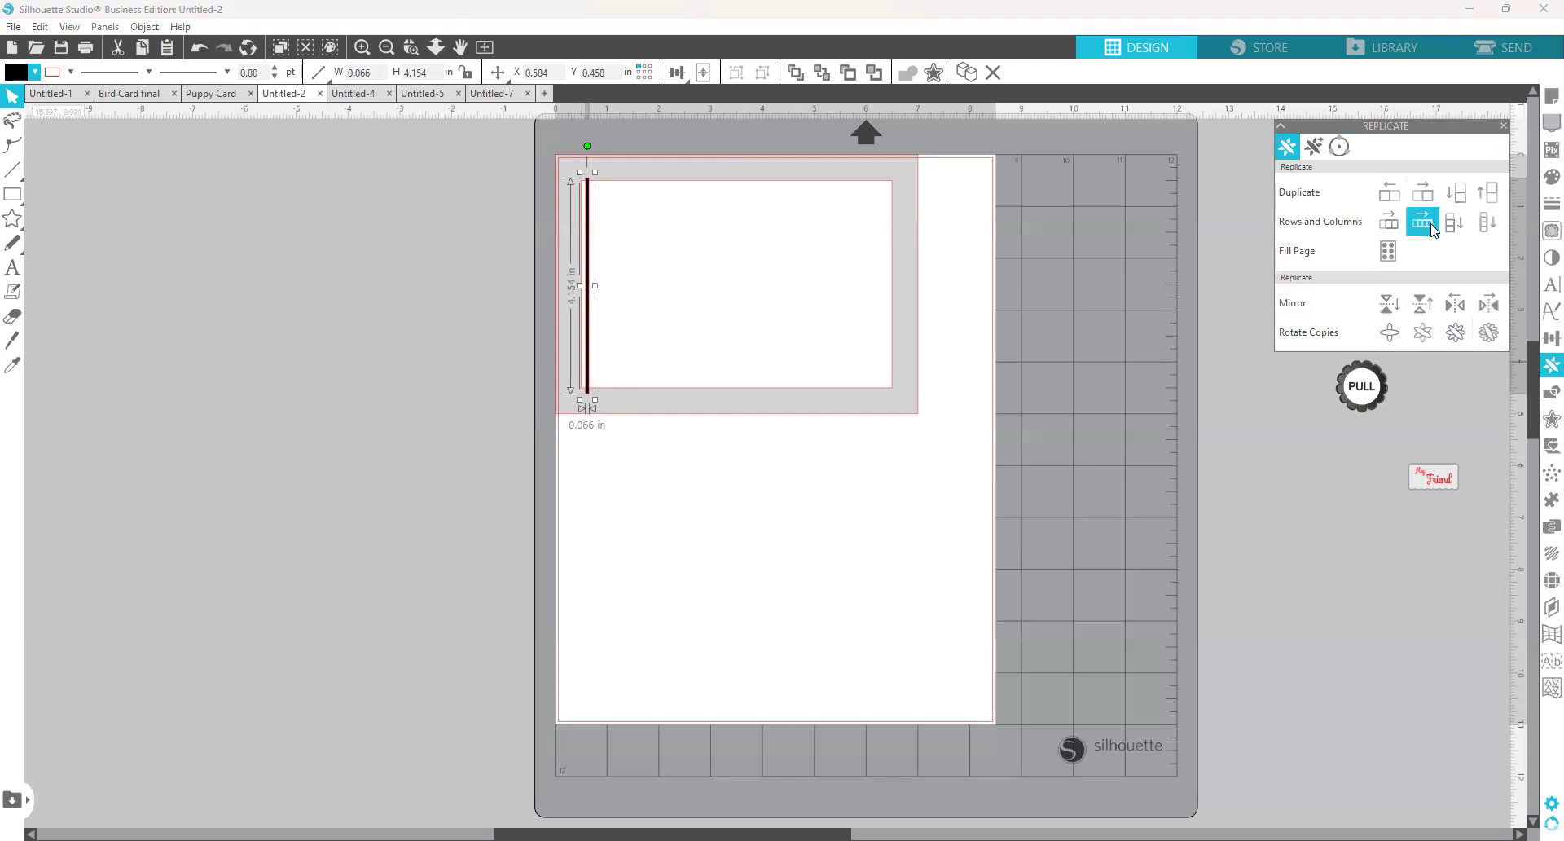
{"action": "left_click", "coordinate": [1431, 223]}
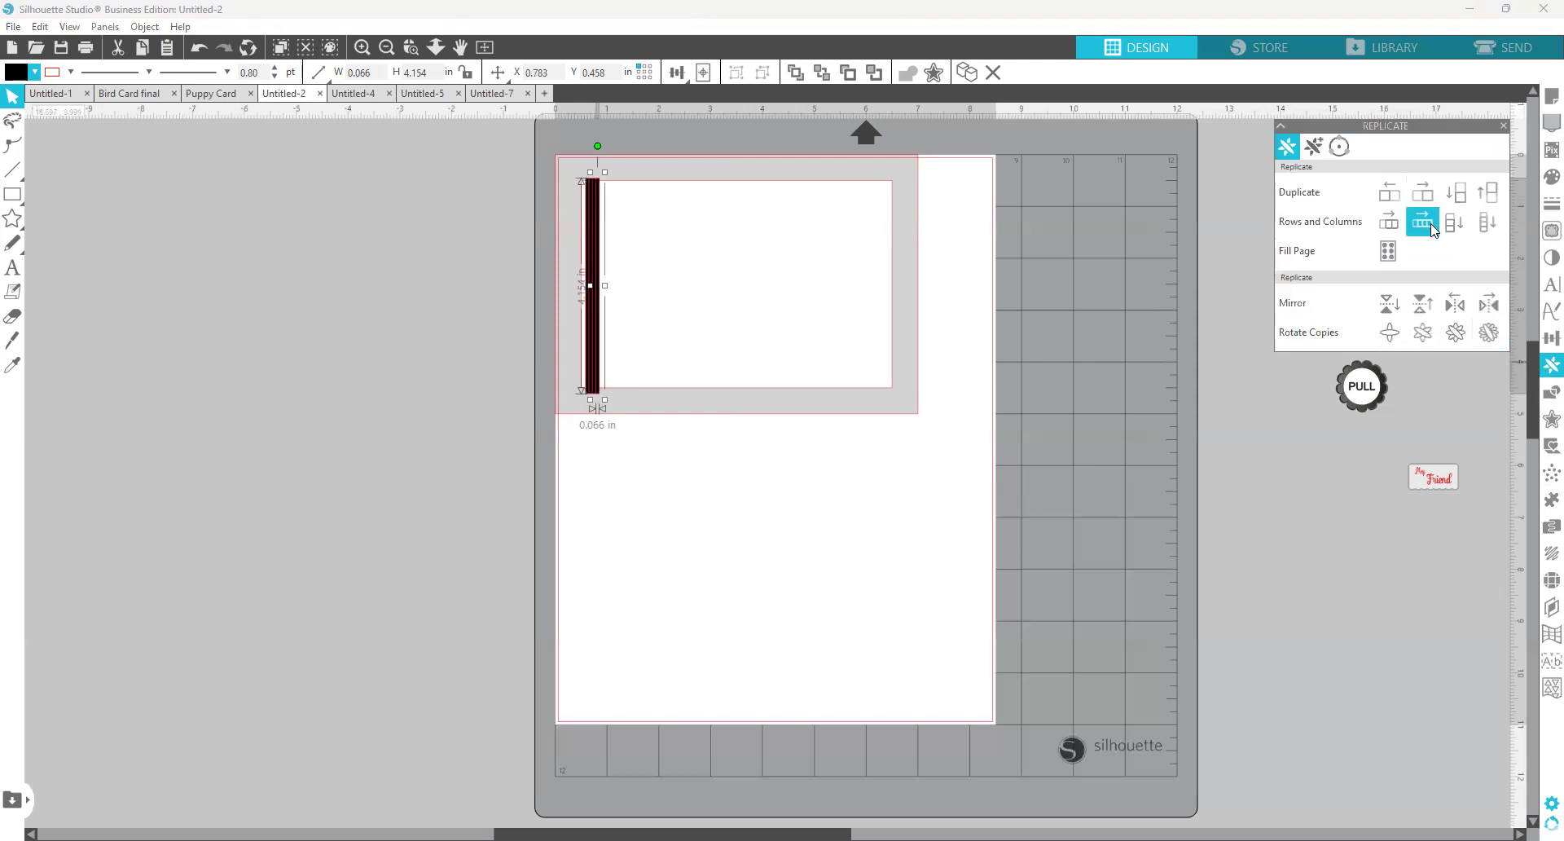
{"action": "left_click", "coordinate": [1430, 223]}
{"action": "left_click", "coordinate": [1431, 223]}
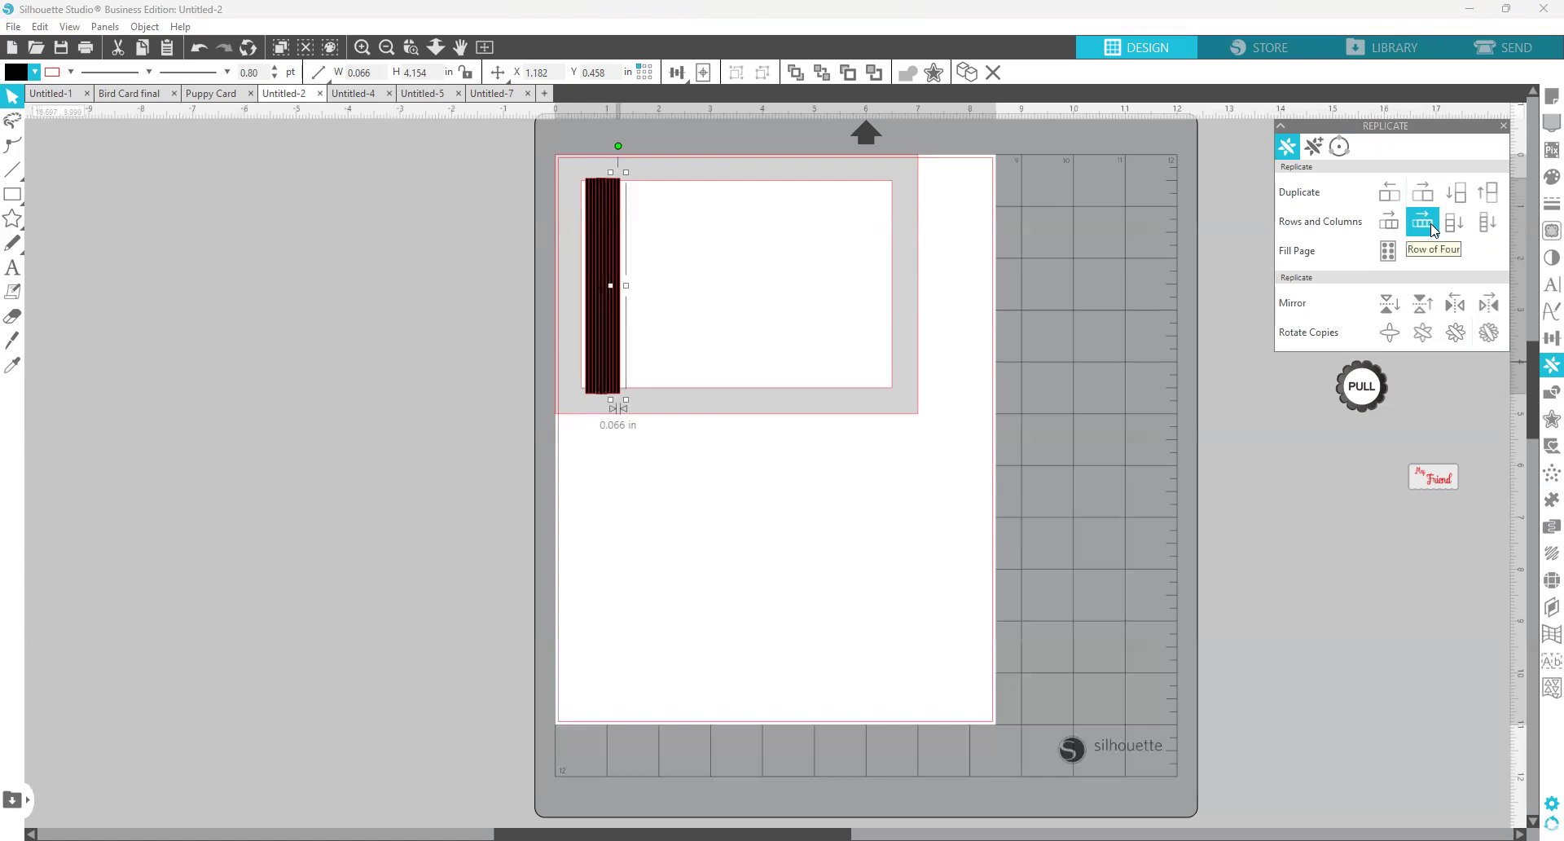
{"action": "left_click", "coordinate": [1431, 223]}
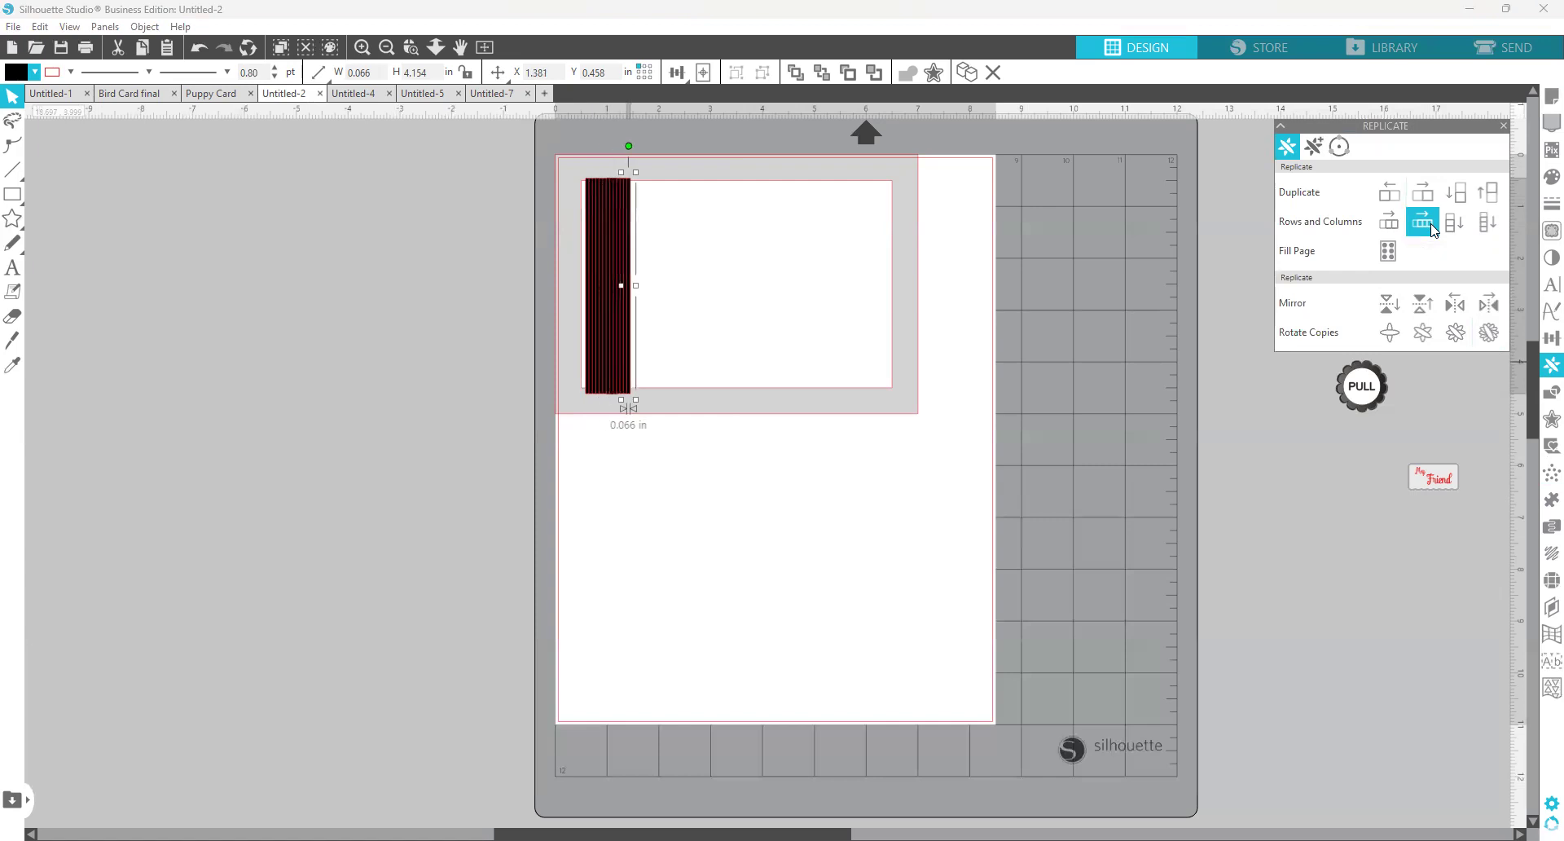
{"action": "left_click", "coordinate": [1430, 227]}
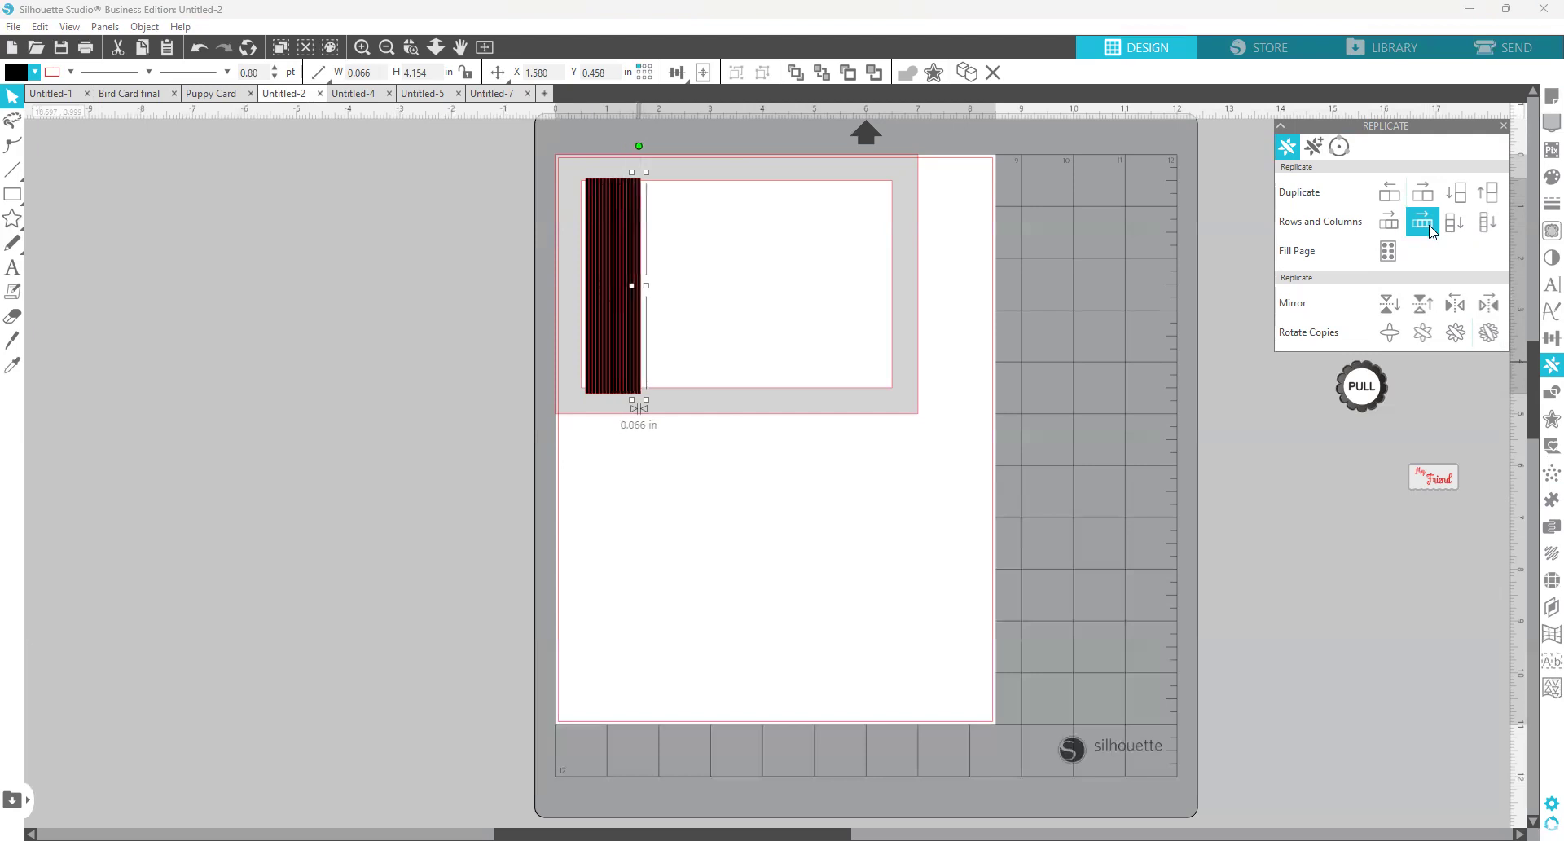
{"action": "left_click", "coordinate": [1423, 225]}
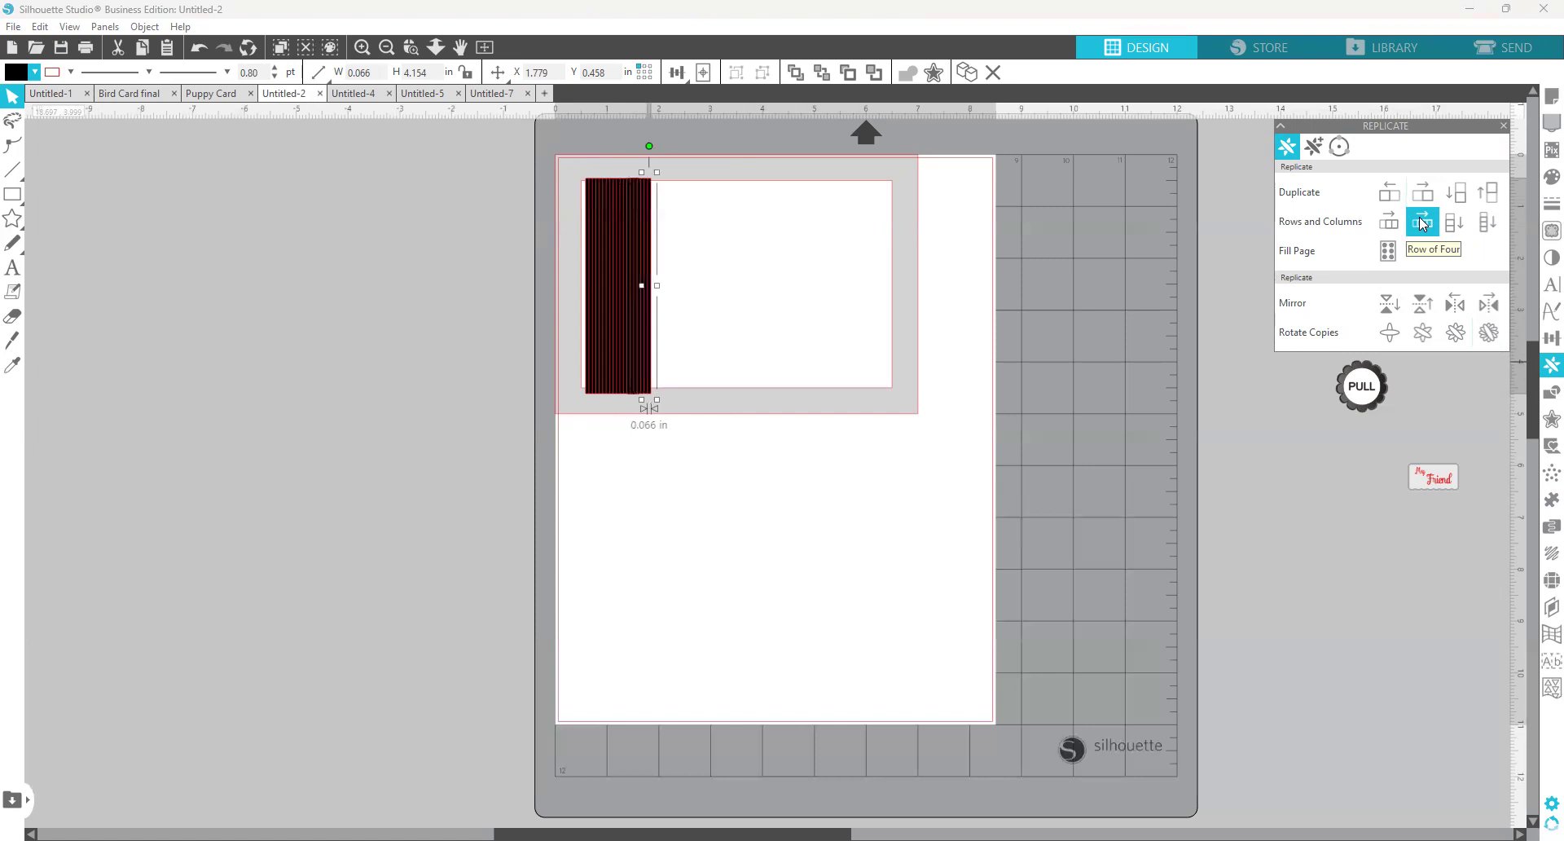
{"action": "left_click", "coordinate": [1421, 226]}
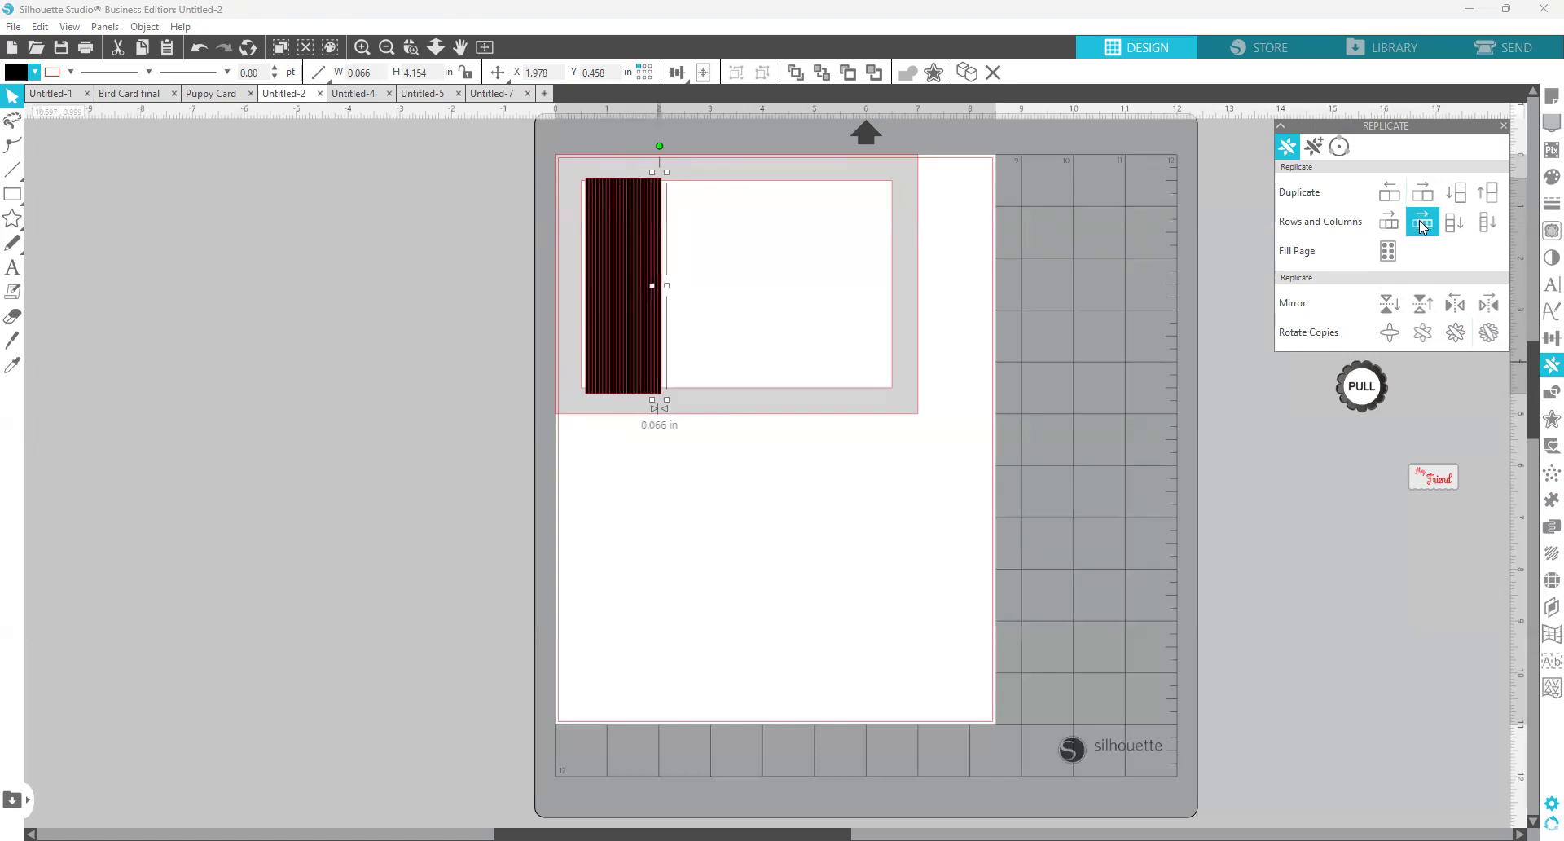
{"action": "left_click", "coordinate": [1419, 220]}
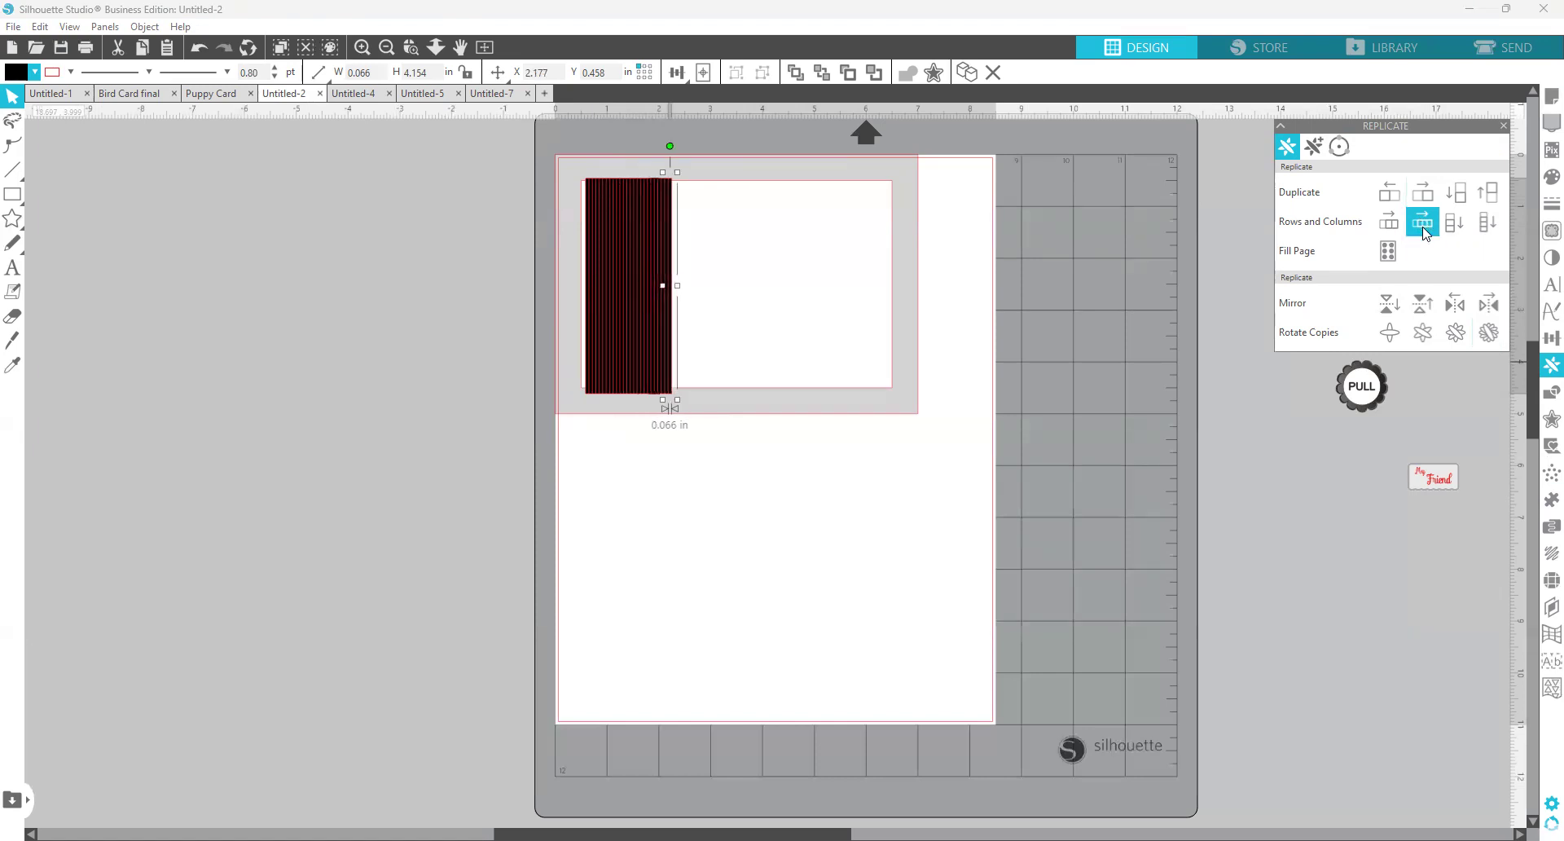
{"action": "left_click", "coordinate": [1424, 233]}
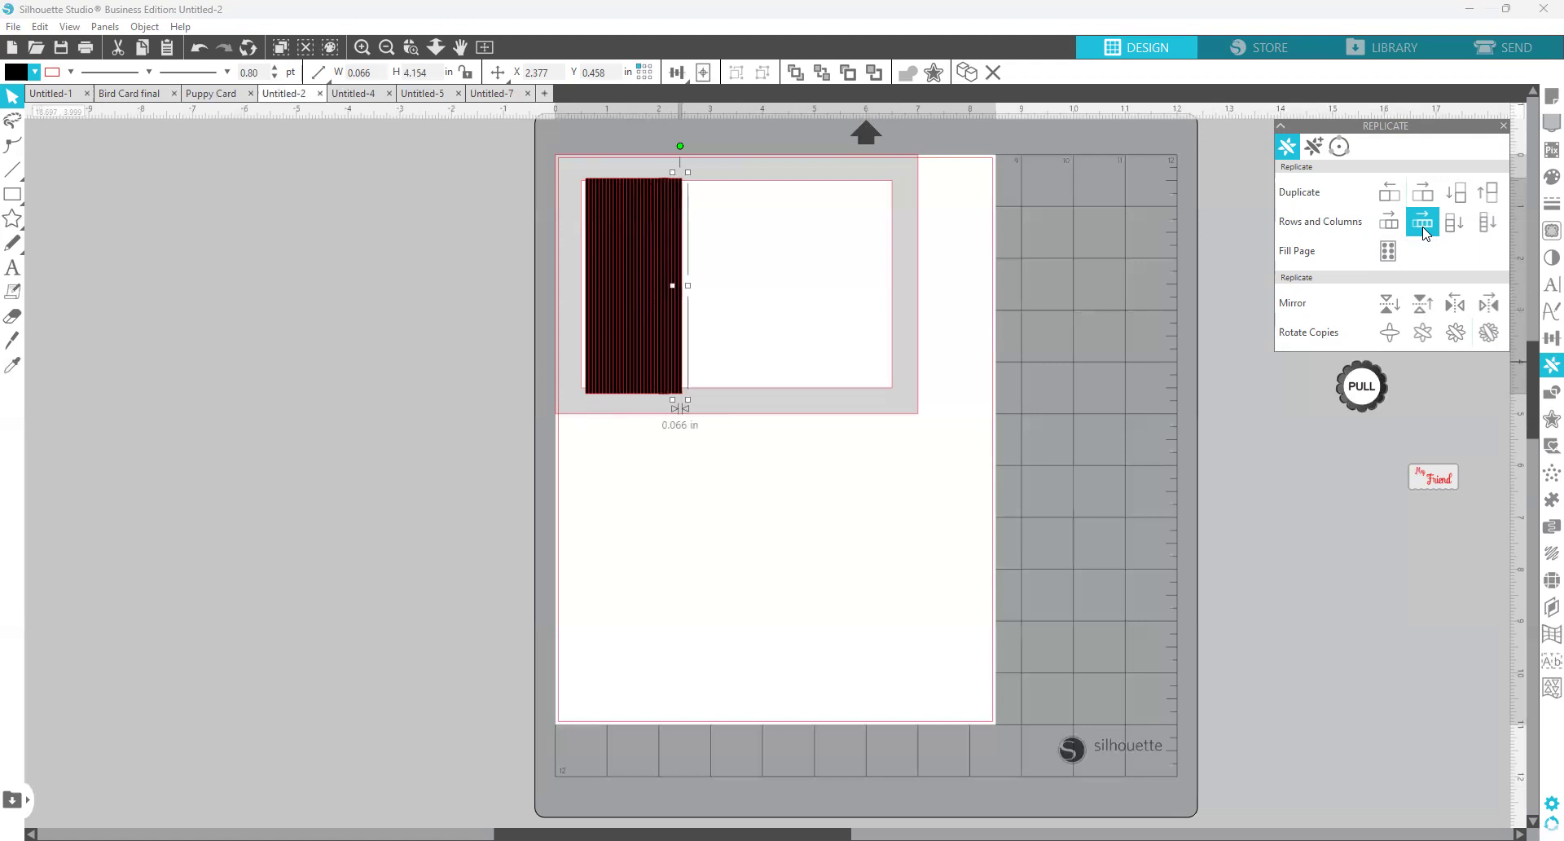
{"action": "left_click", "coordinate": [1424, 233]}
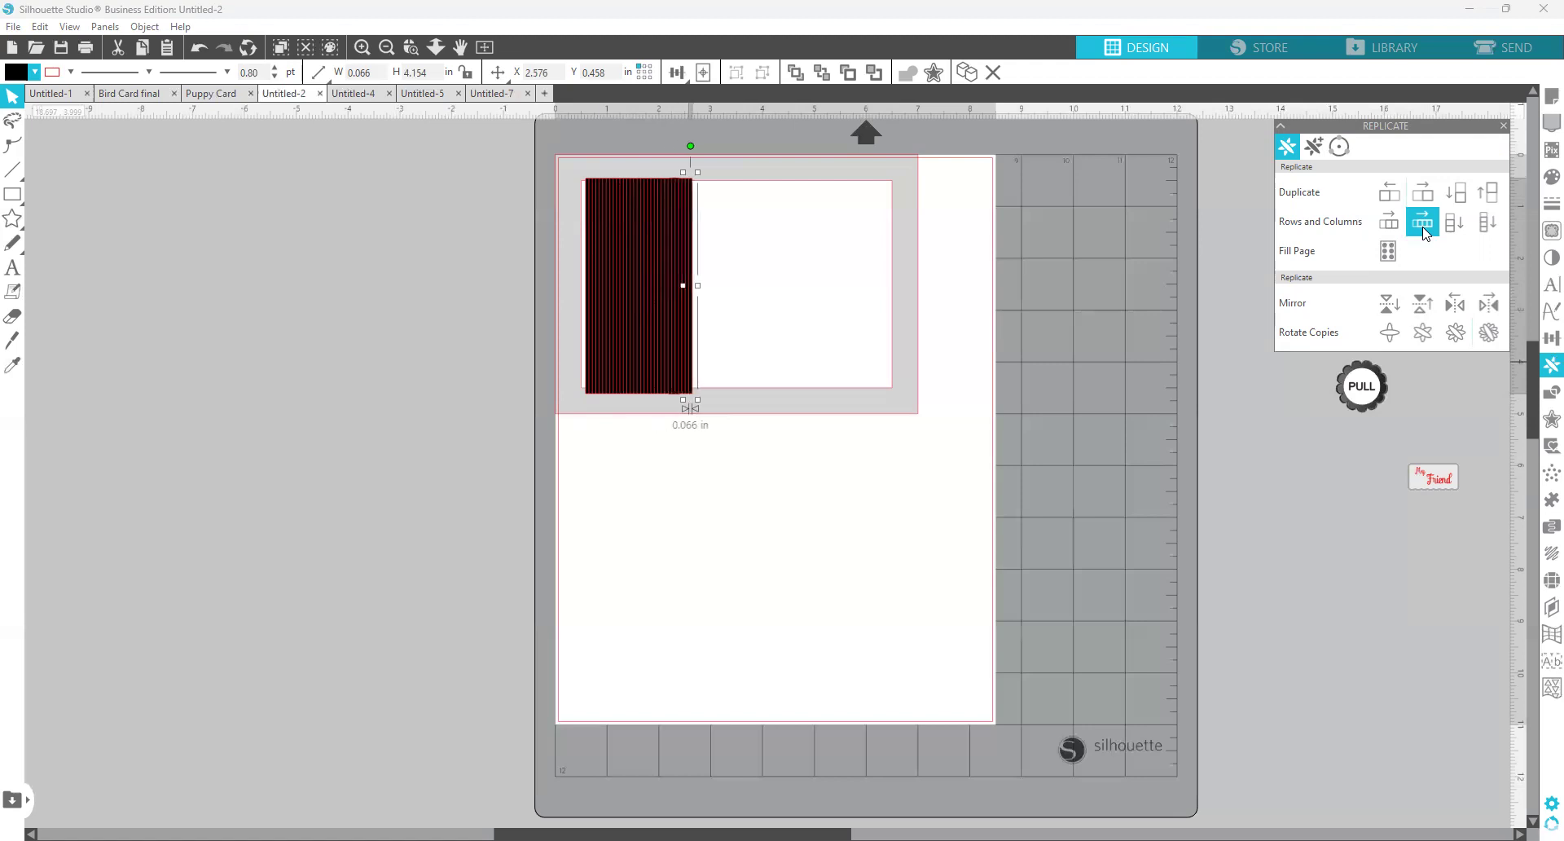
{"action": "left_click", "coordinate": [1424, 234]}
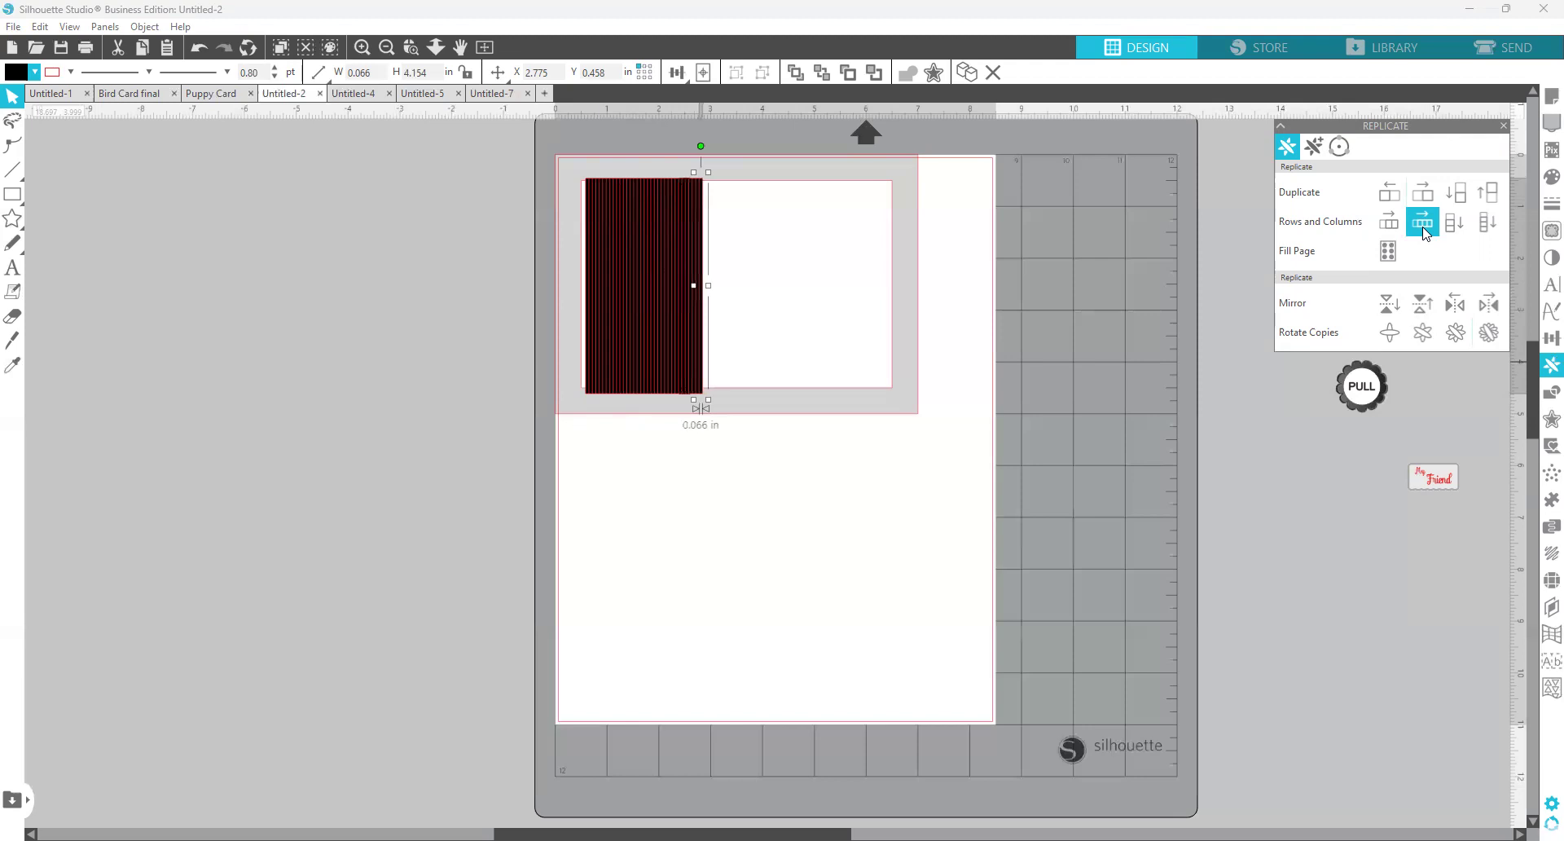
{"action": "left_click", "coordinate": [1424, 234]}
{"action": "left_click", "coordinate": [1424, 234]}
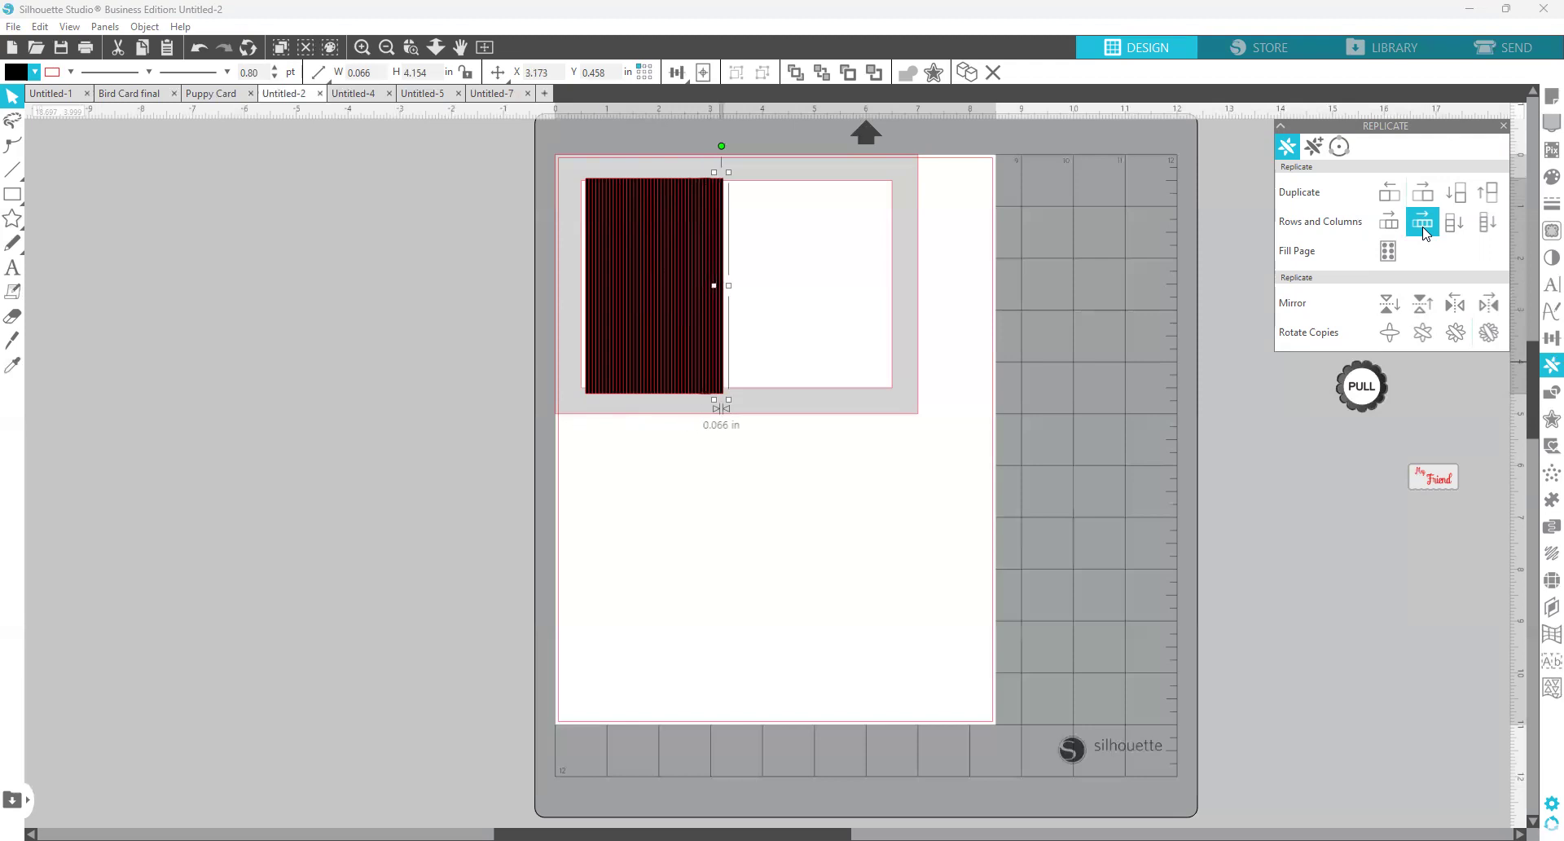
{"action": "left_click", "coordinate": [1424, 233]}
{"action": "left_click", "coordinate": [1424, 234]}
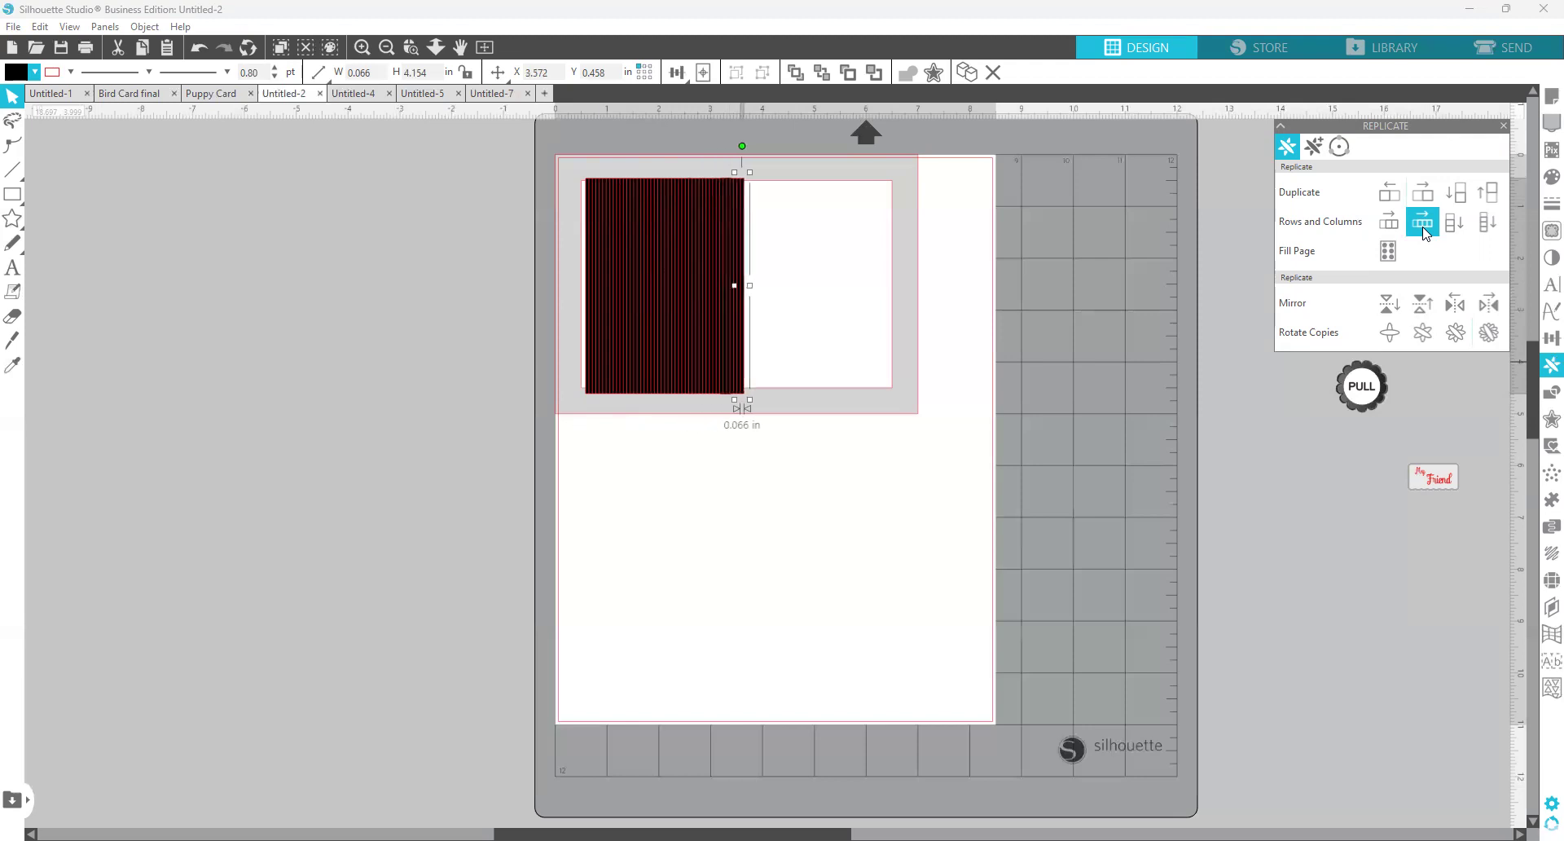
{"action": "left_click", "coordinate": [1424, 233]}
{"action": "left_click", "coordinate": [1424, 233]}
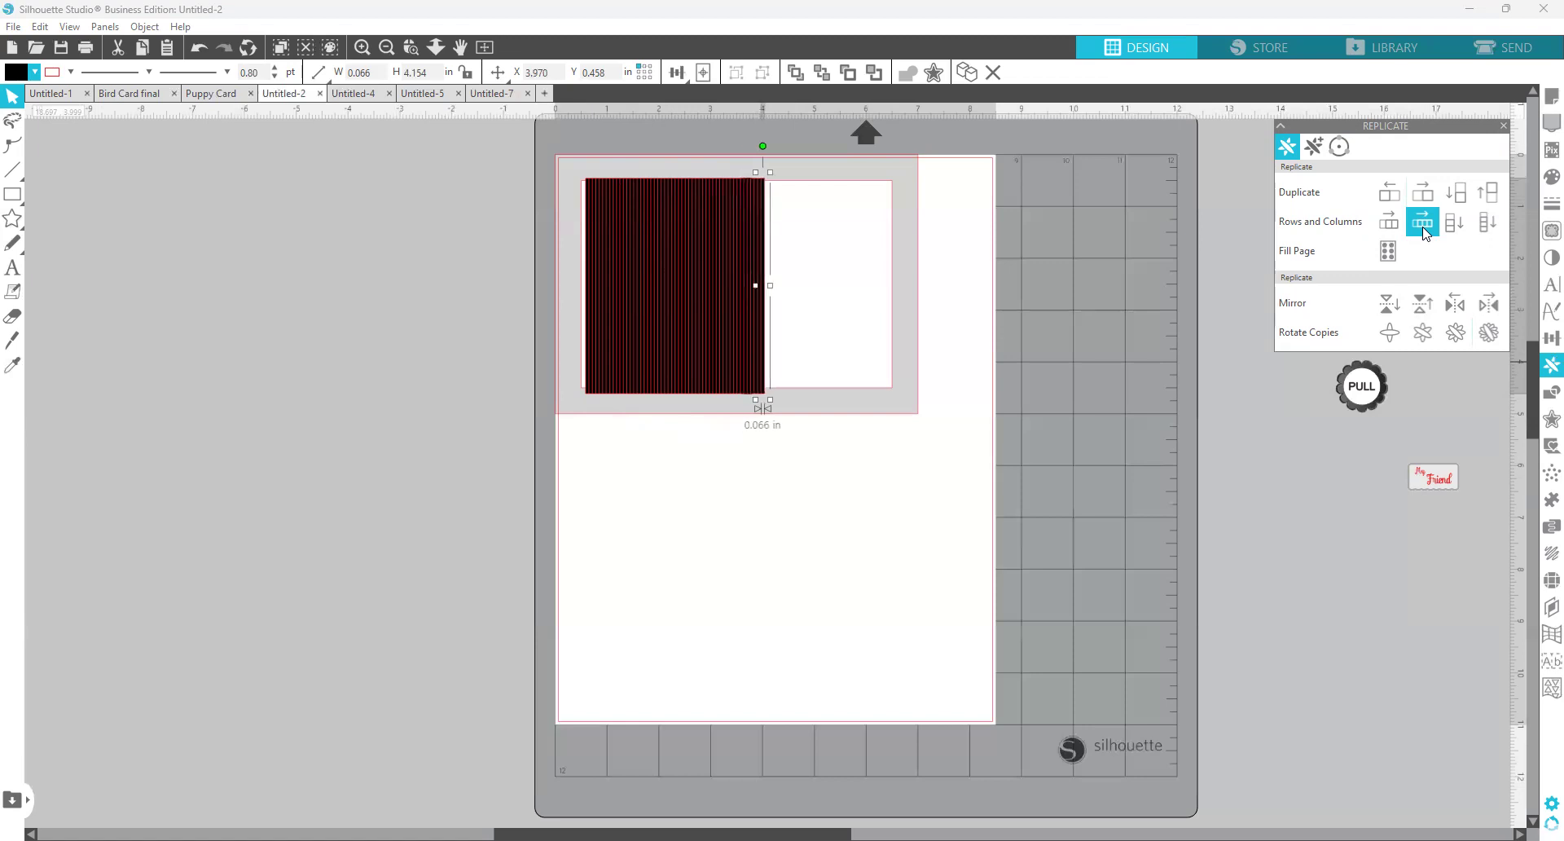
{"action": "left_click", "coordinate": [1424, 233]}
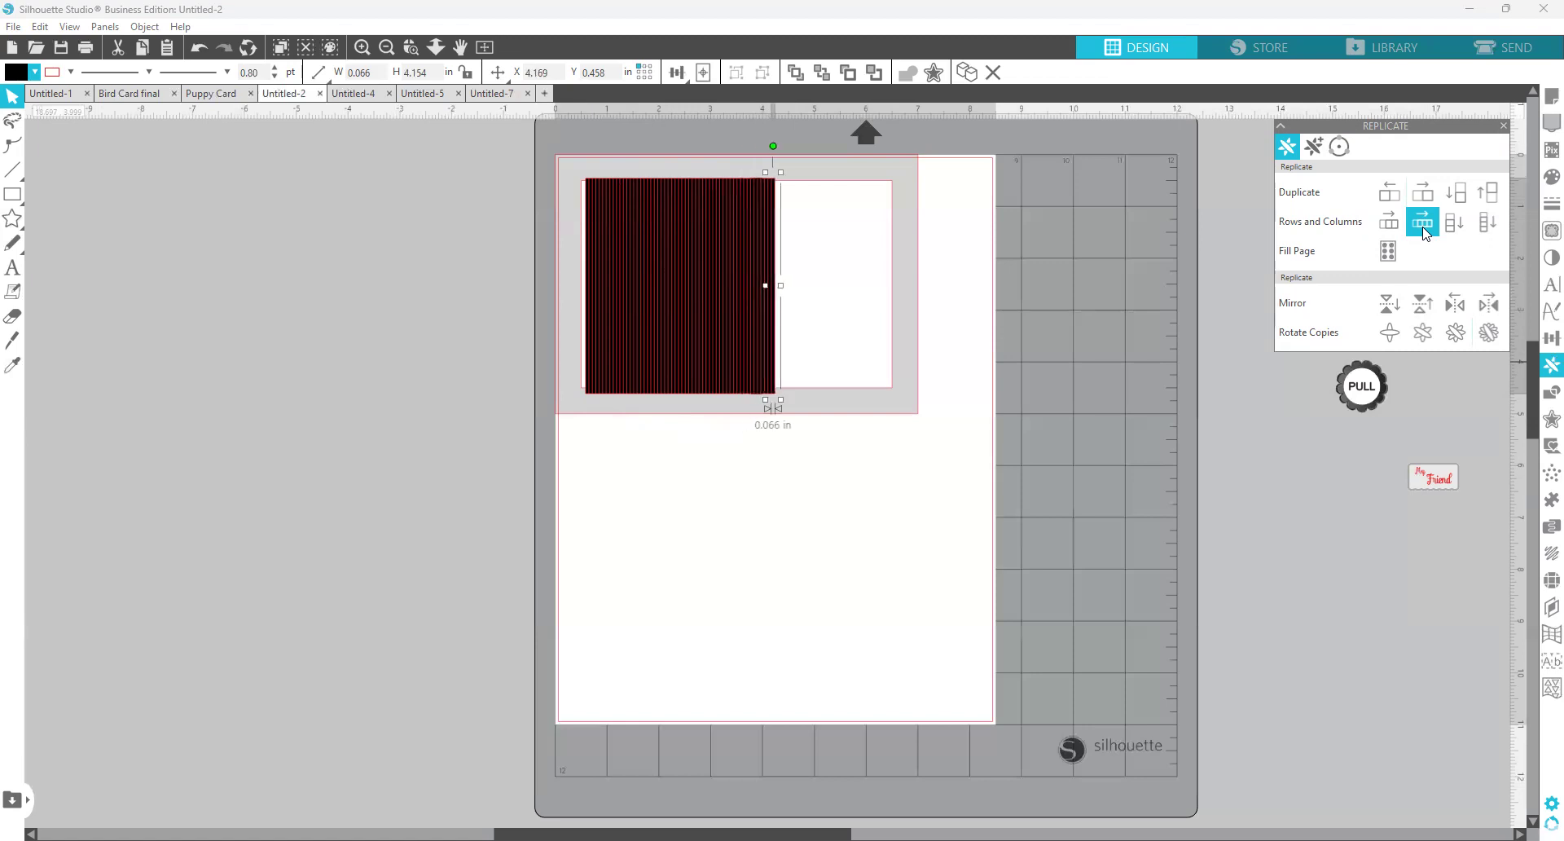
{"action": "left_click", "coordinate": [1424, 234]}
{"action": "left_click", "coordinate": [1424, 233]}
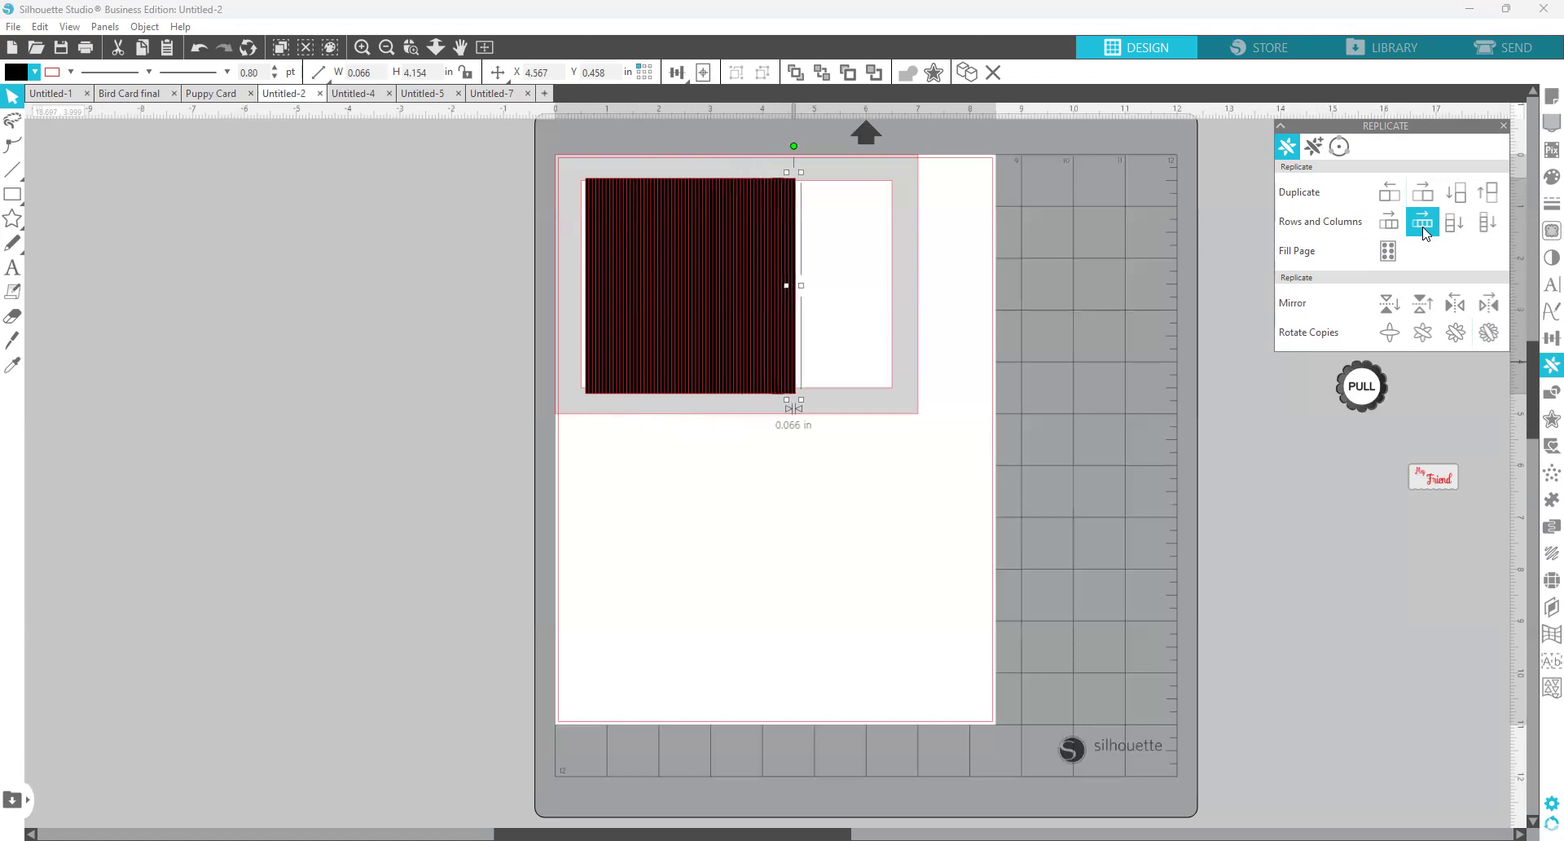
{"action": "left_click", "coordinate": [1424, 234]}
{"action": "left_click", "coordinate": [1424, 233]}
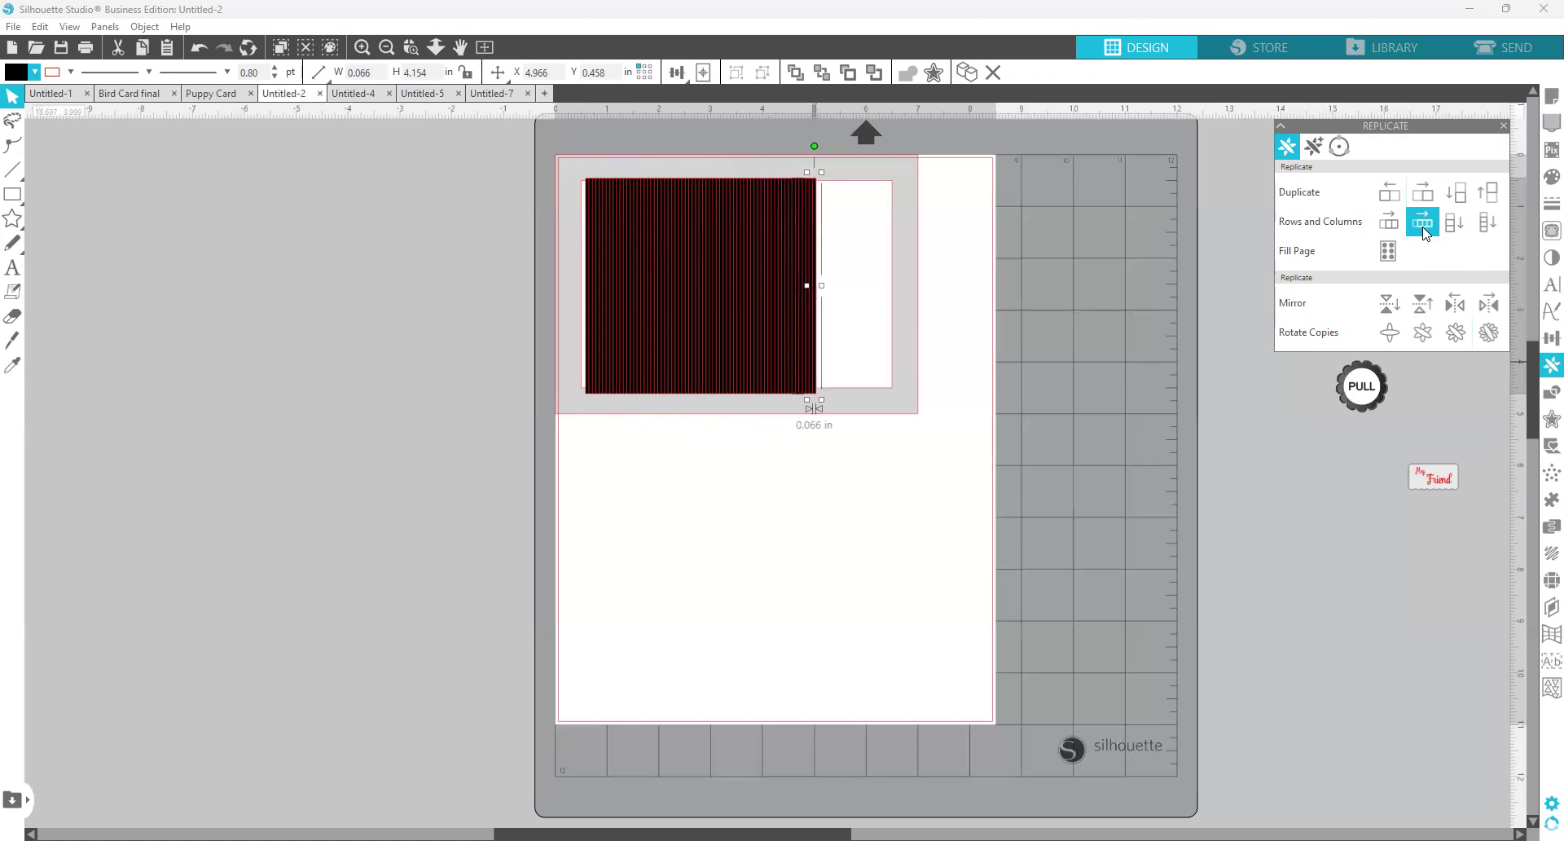
{"action": "left_click", "coordinate": [1424, 233]}
{"action": "left_click", "coordinate": [1424, 233]}
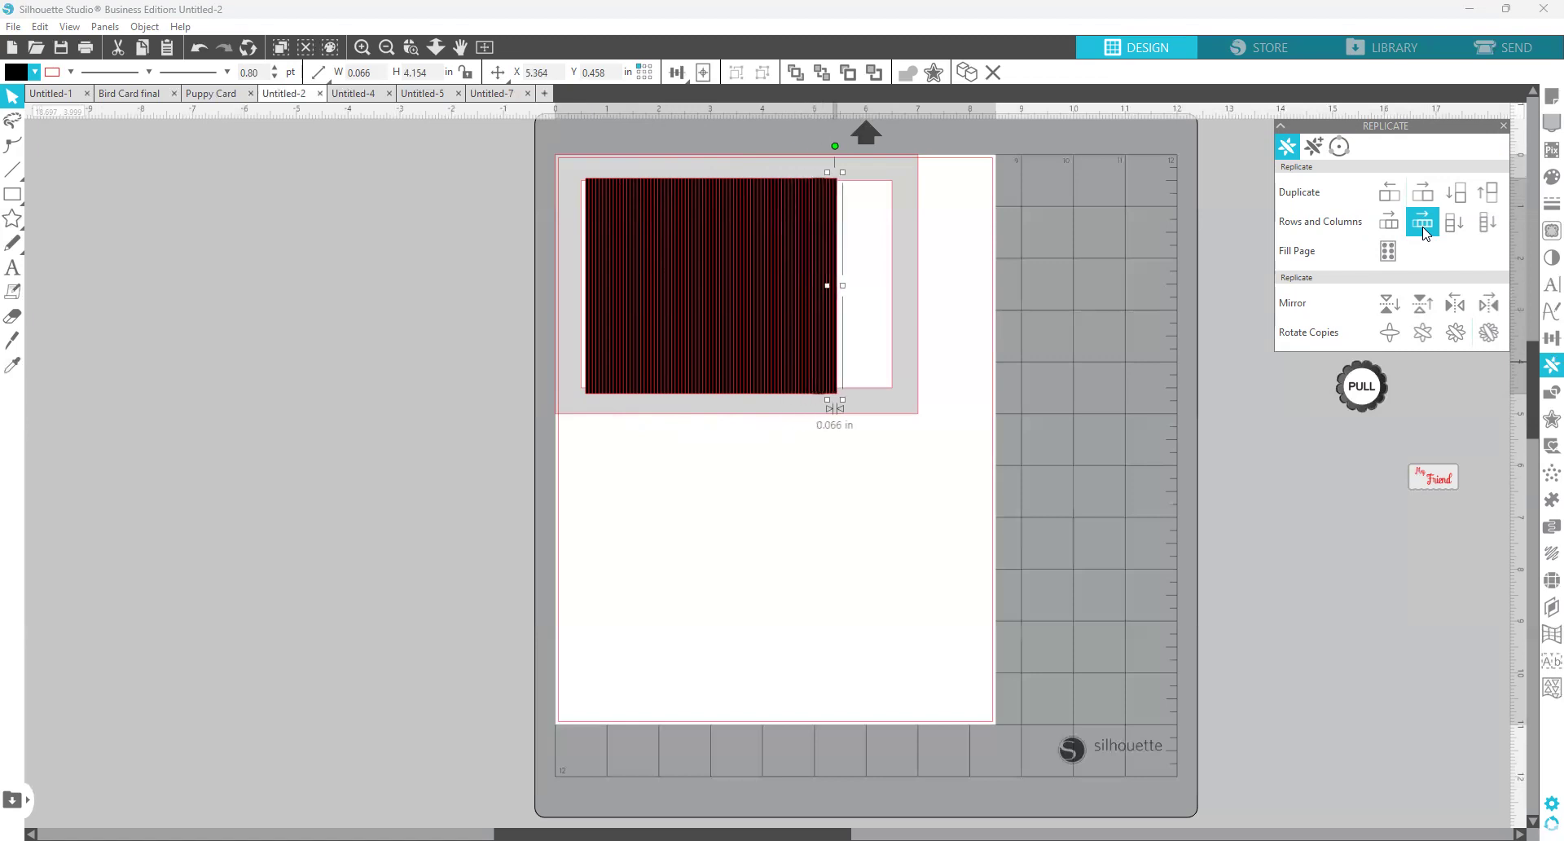
{"action": "left_click", "coordinate": [1424, 234]}
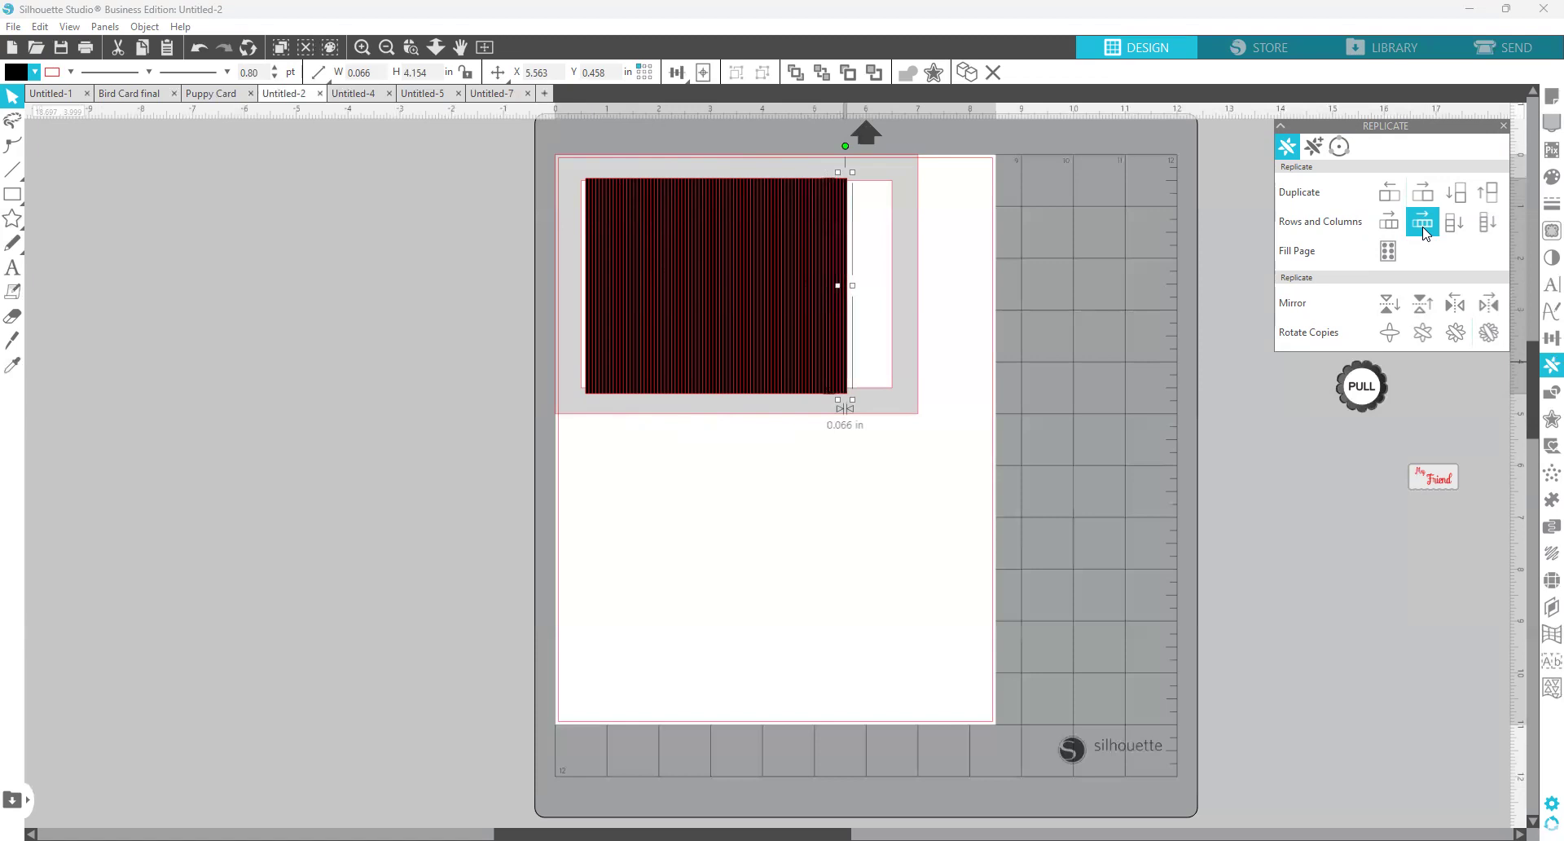
{"action": "left_click", "coordinate": [1424, 234]}
{"action": "left_click", "coordinate": [1423, 234]}
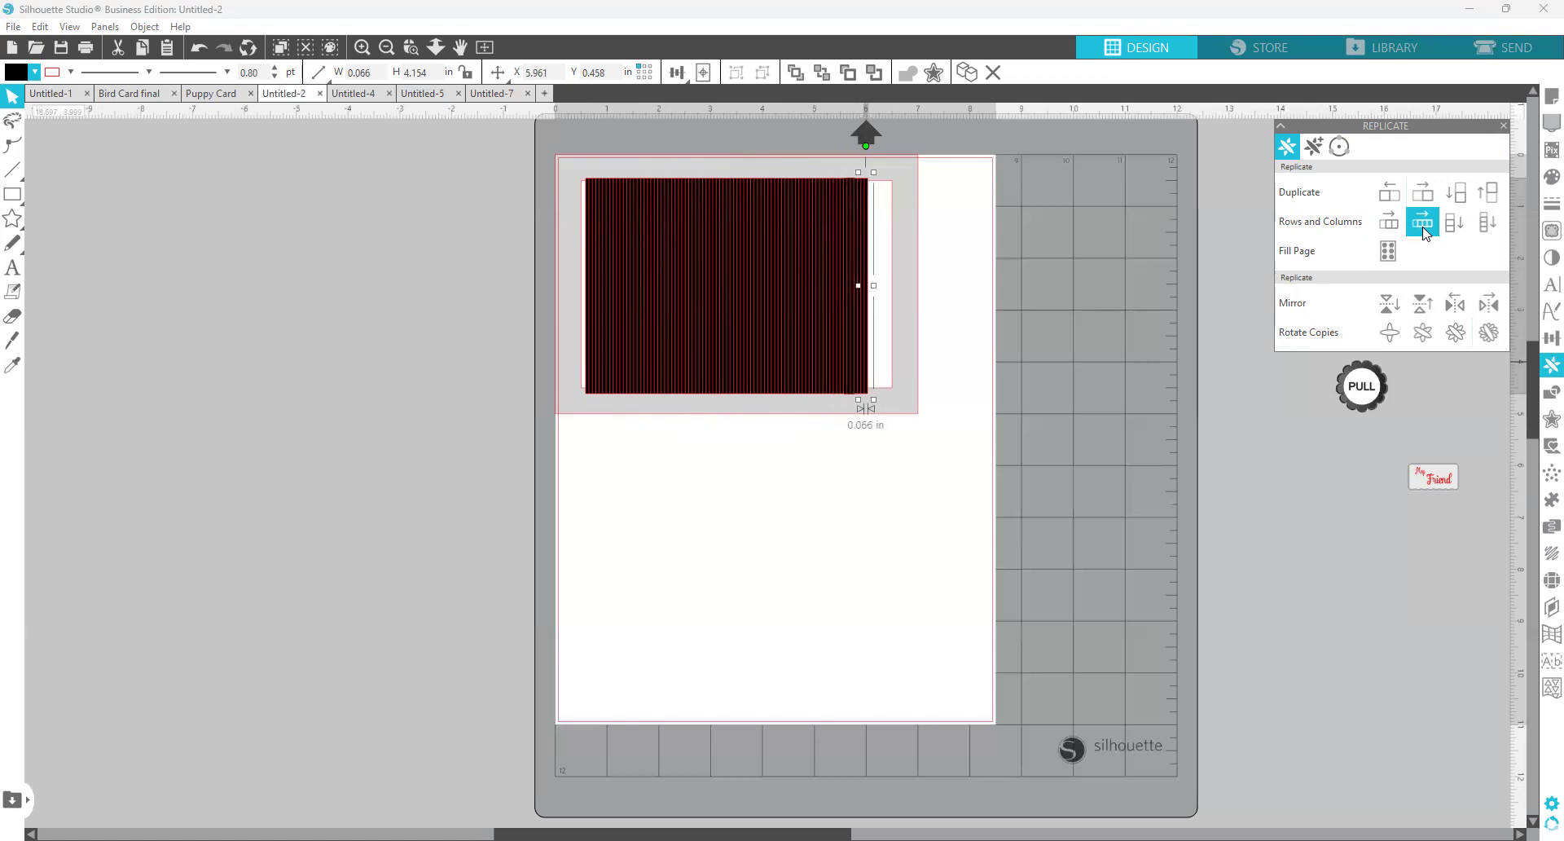
{"action": "left_click", "coordinate": [1424, 234]}
{"action": "left_click", "coordinate": [1424, 234]}
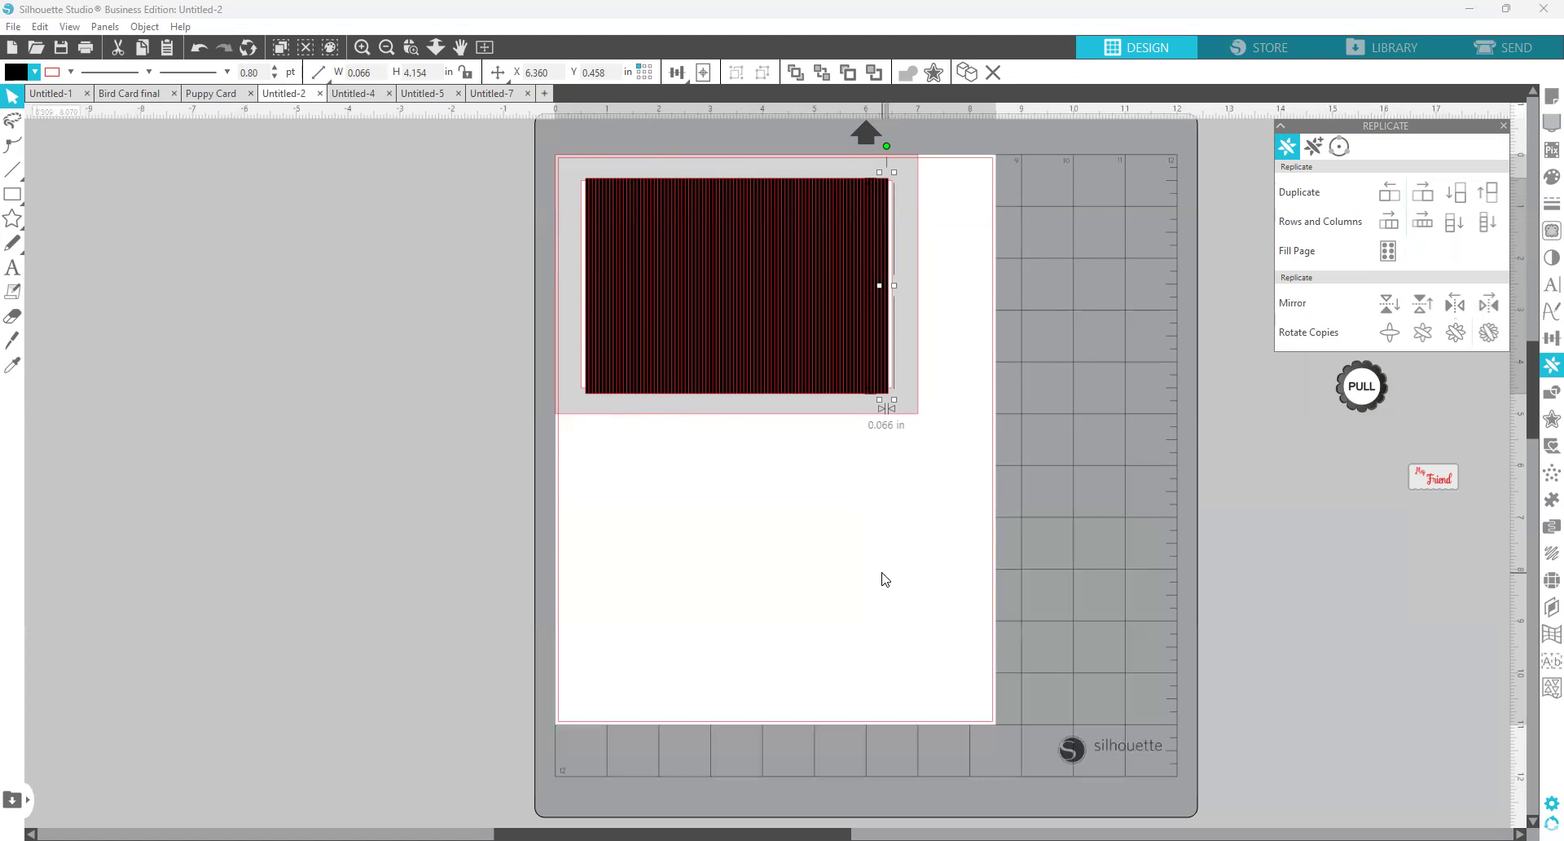
{"action": "left_click", "coordinate": [823, 593]}
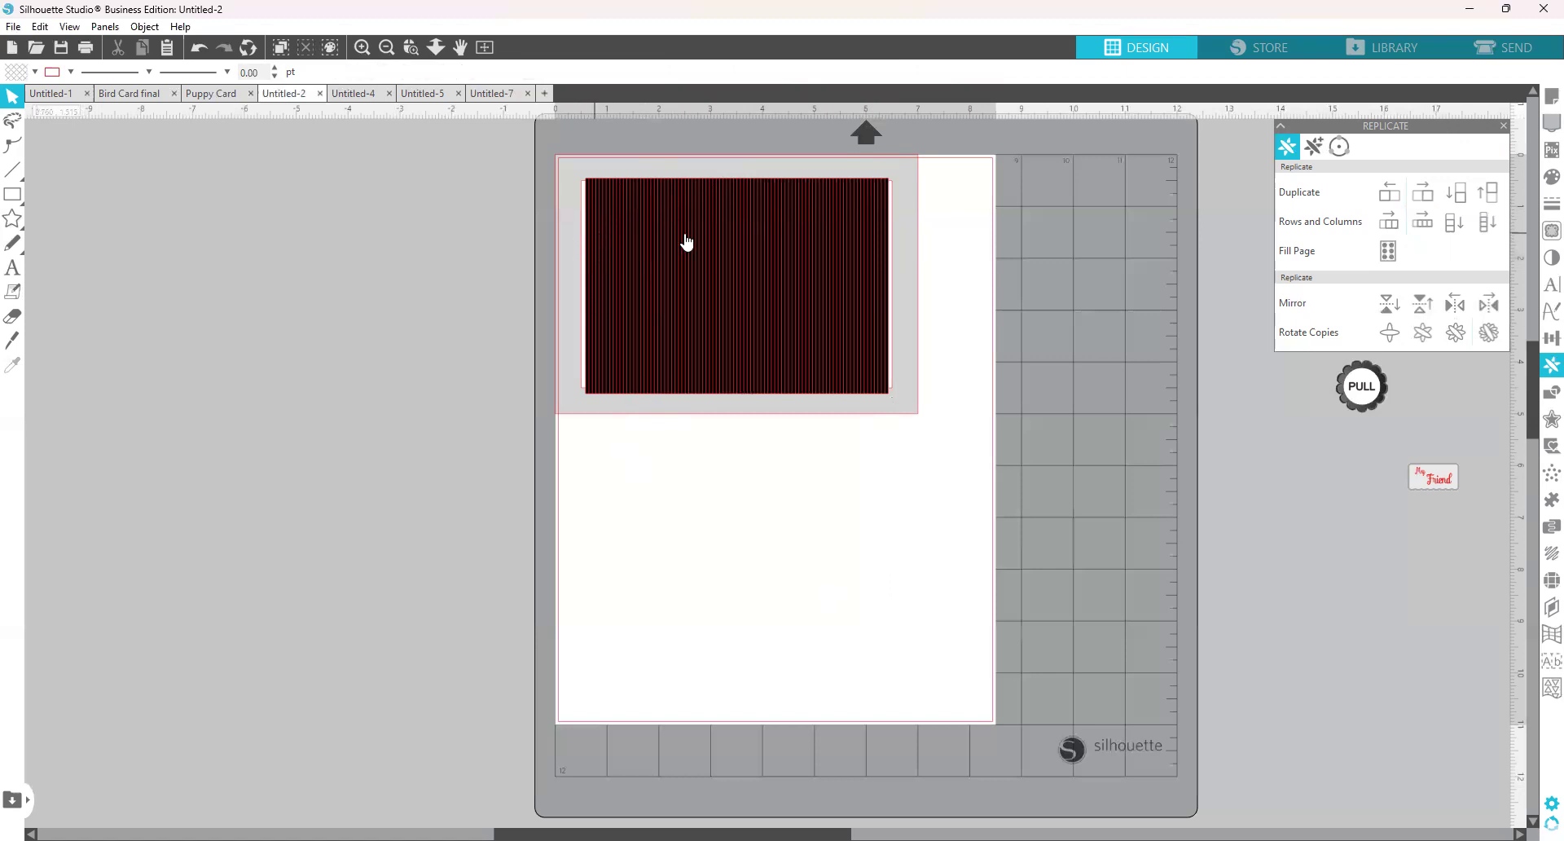
Select all the stripes by their black fill, RGB (0,0,0), and change their fill to light blue.
{"action": "left_click", "coordinate": [328, 49]}
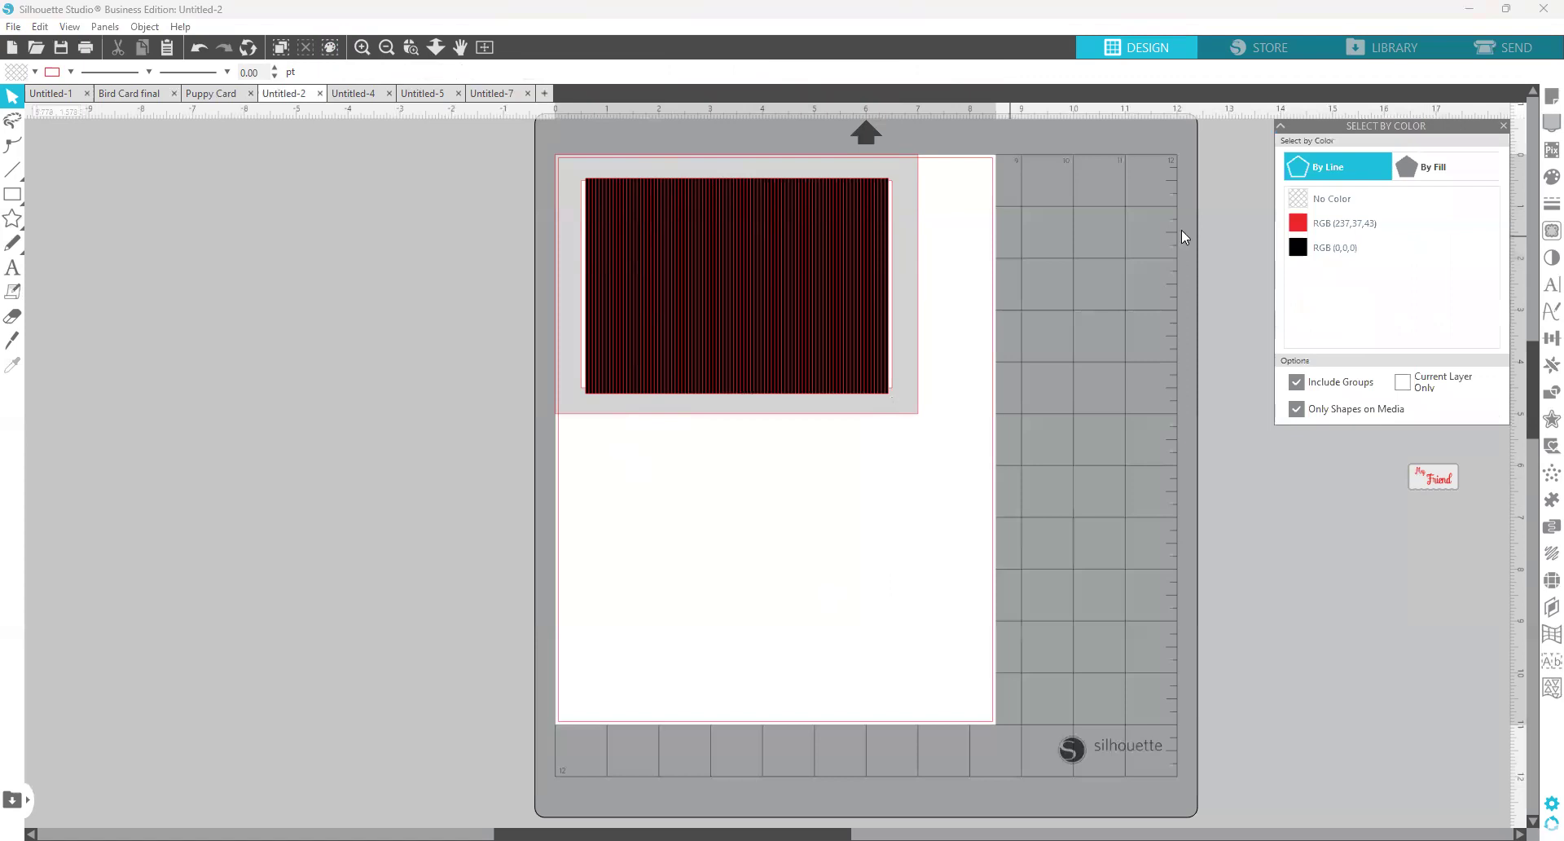
{"action": "left_click", "coordinate": [1413, 186]}
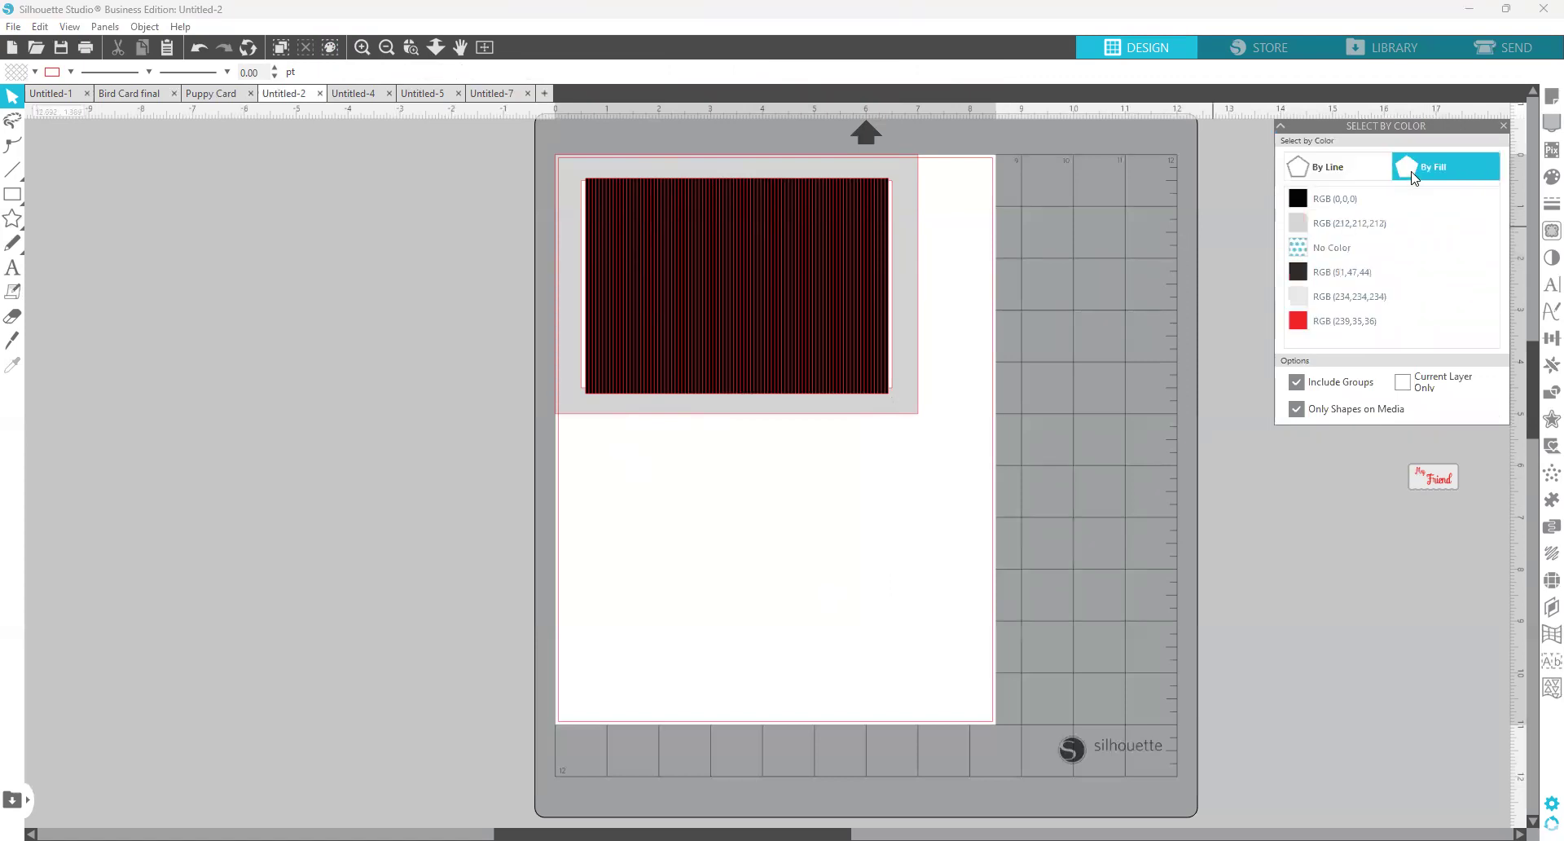
{"action": "left_click", "coordinate": [1297, 202]}
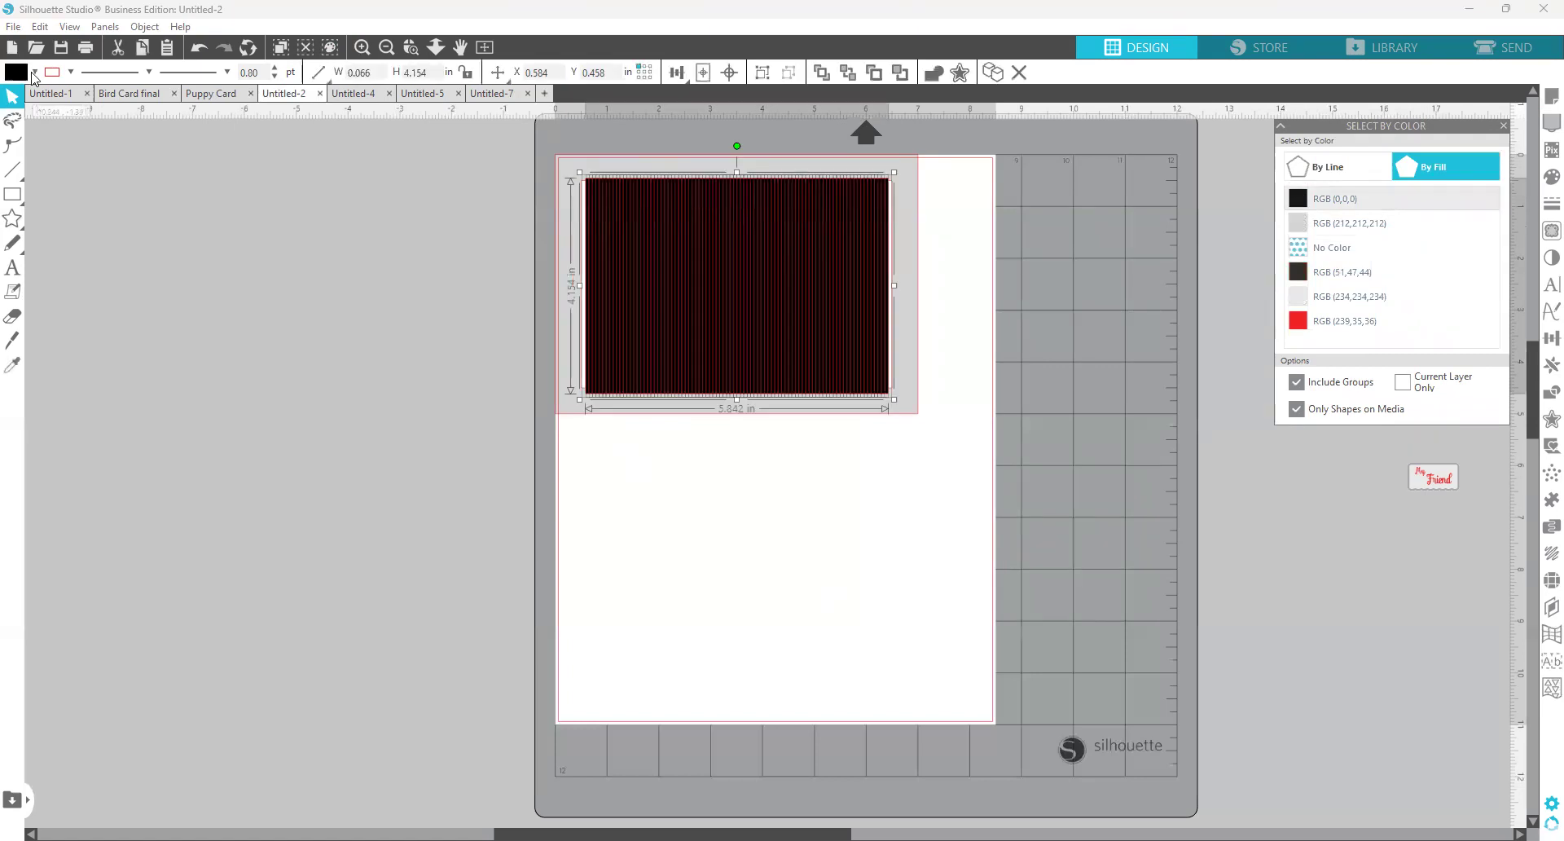
{"action": "left_click", "coordinate": [35, 72]}
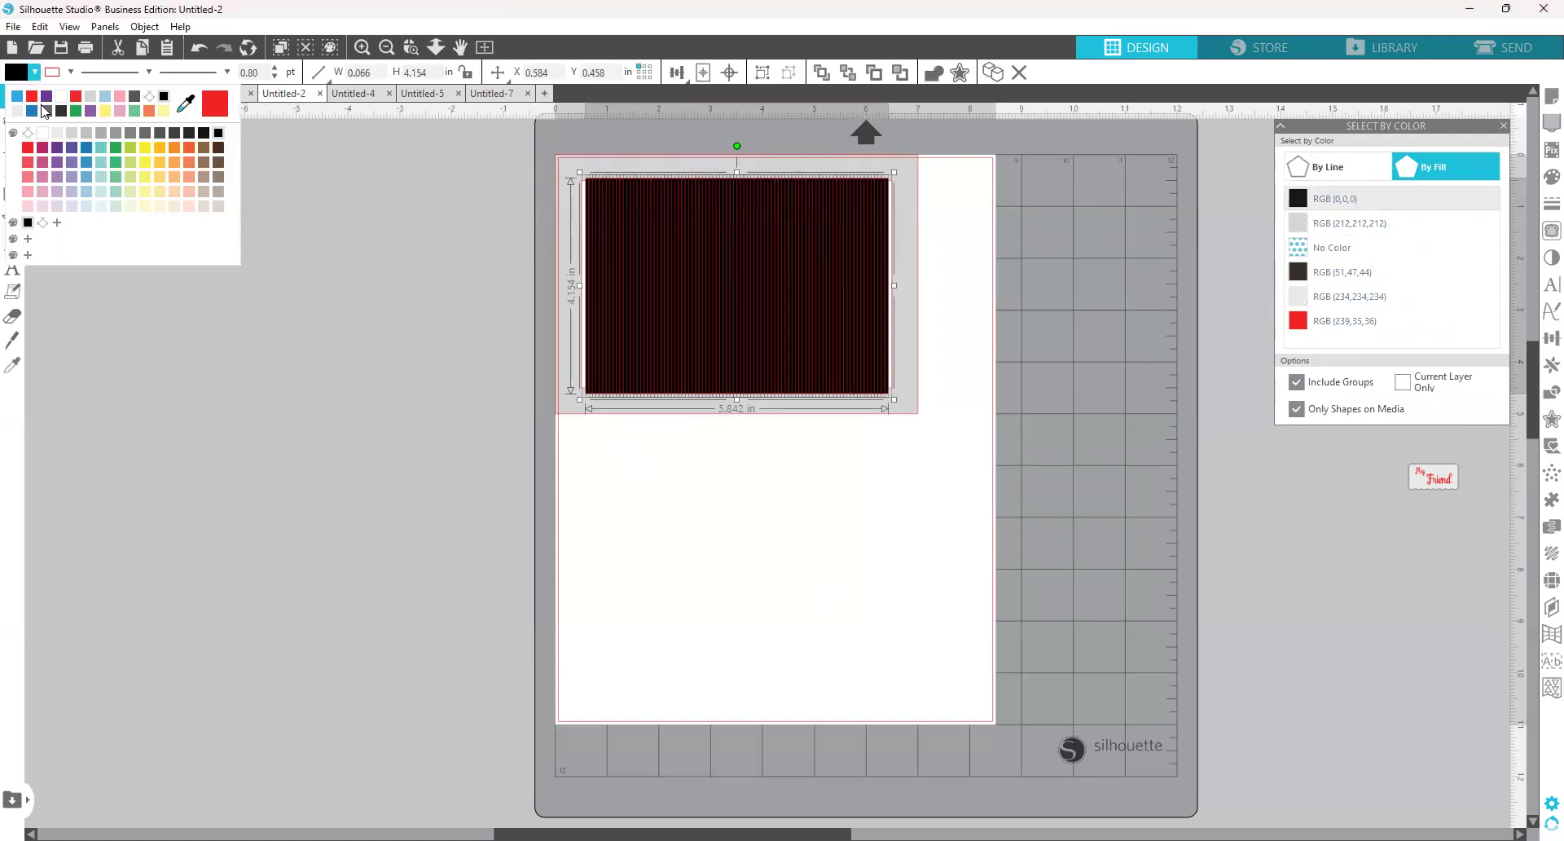
{"action": "left_click", "coordinate": [87, 191]}
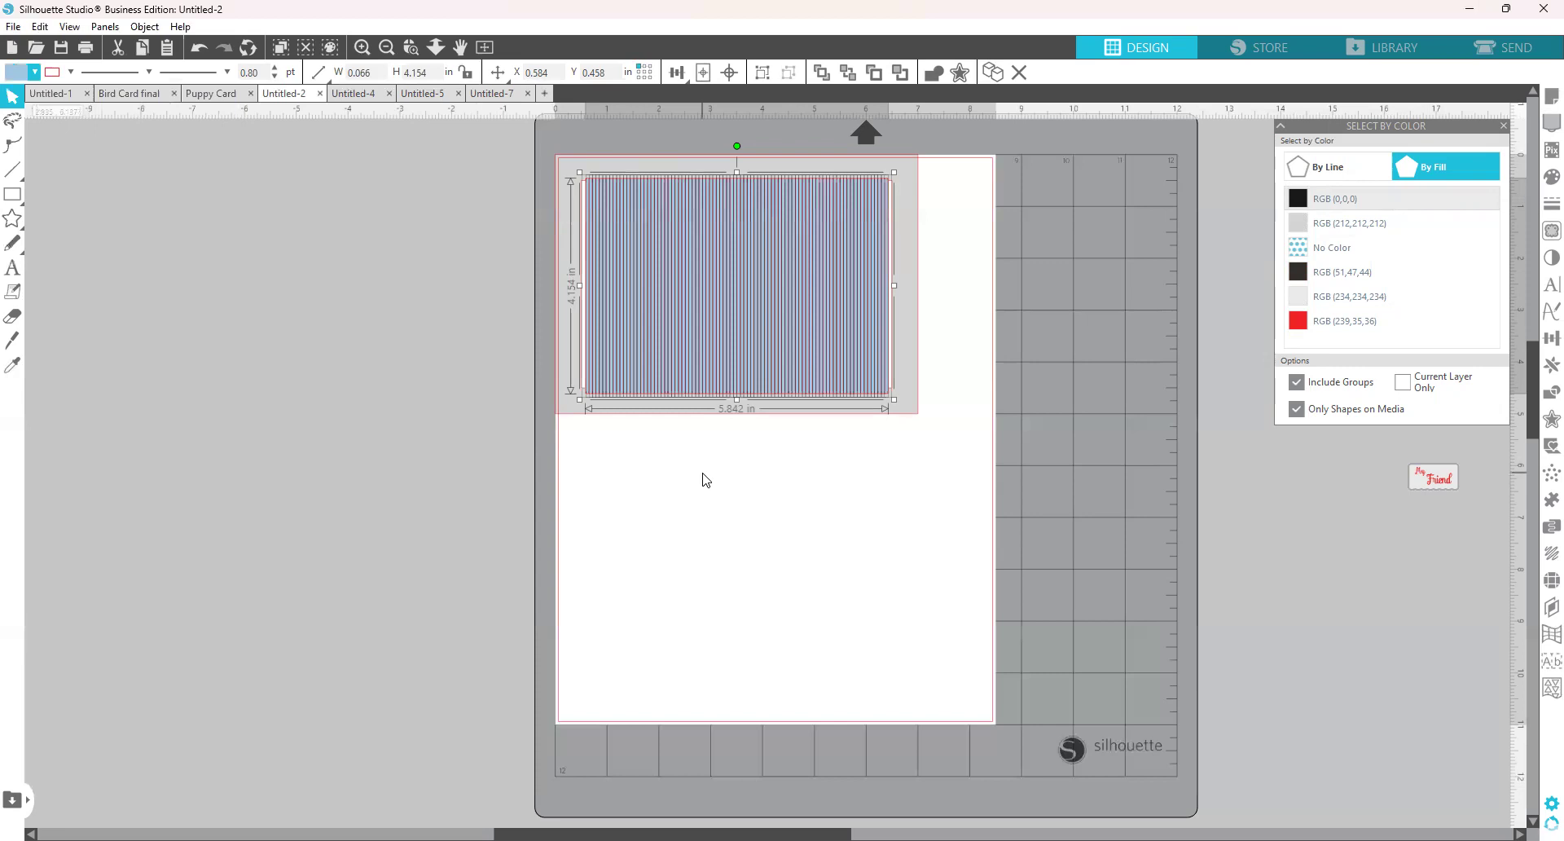
{"action": "left_click", "coordinate": [703, 478]}
Delete every second light blue stripe across the frame window, starting with the second stripe from the left, to leave evenly spaced gaps.
{"action": "left_click", "coordinate": [408, 56]}
{"action": "left_click_drag", "start_coordinate": [481, 167], "coordinate": [885, 416]}
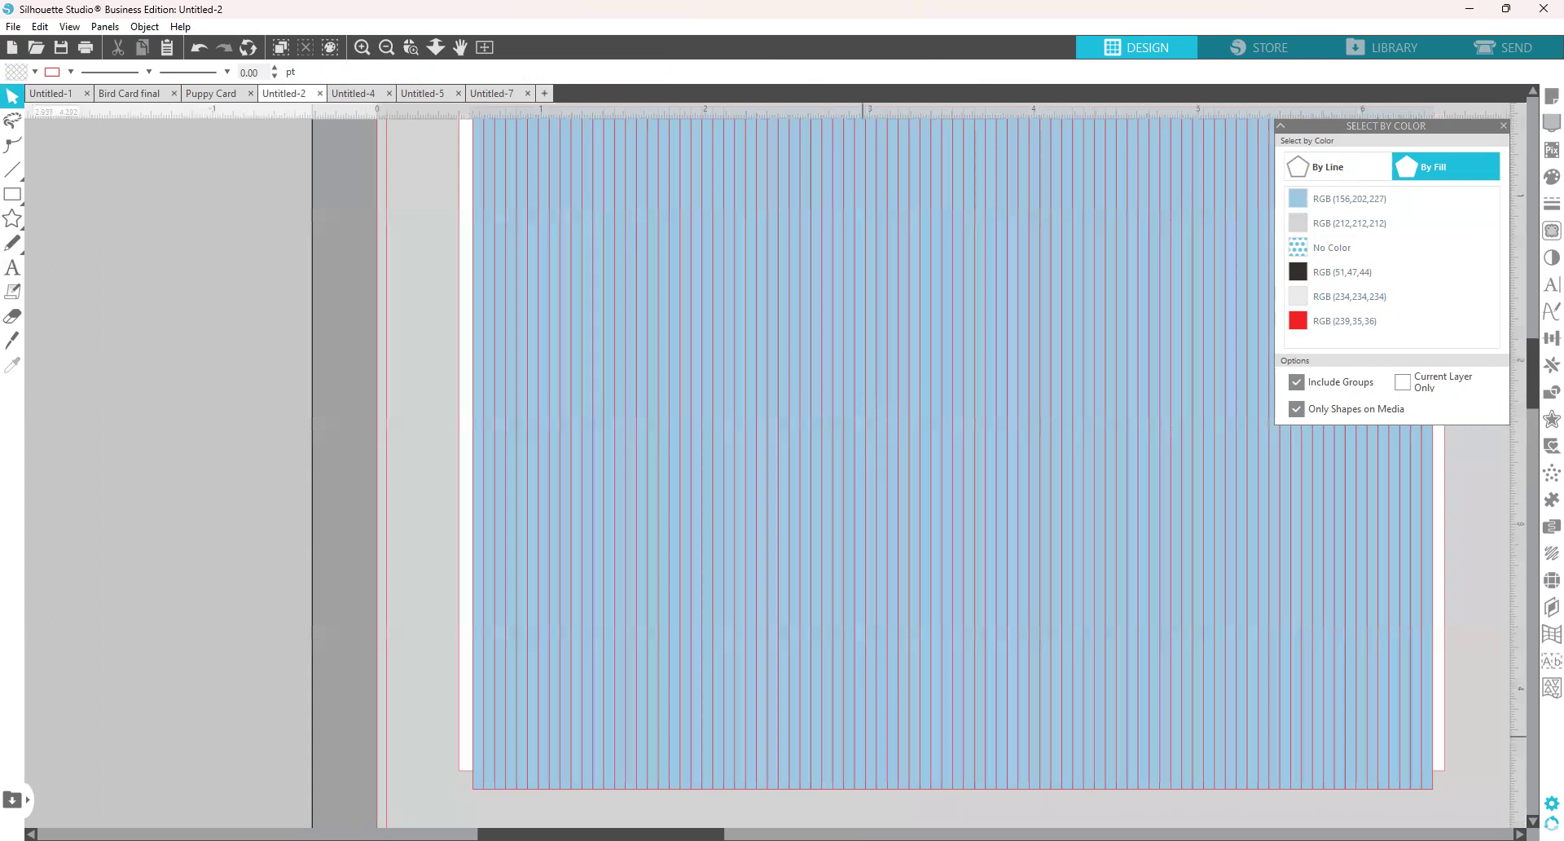
{"action": "left_click", "coordinate": [490, 784]}
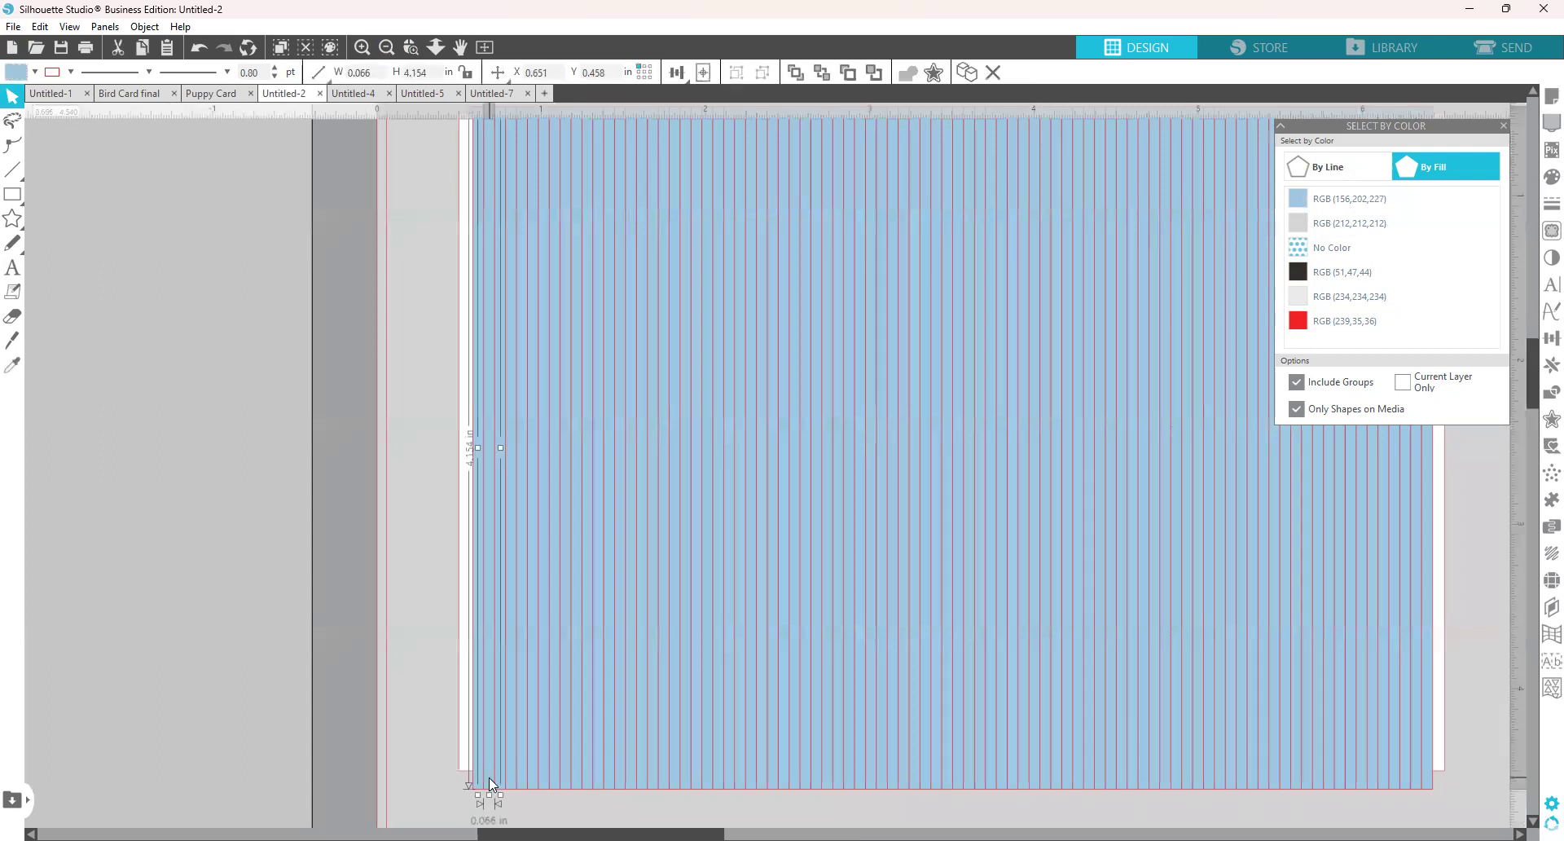
{"action": "key", "text": "Delete"}
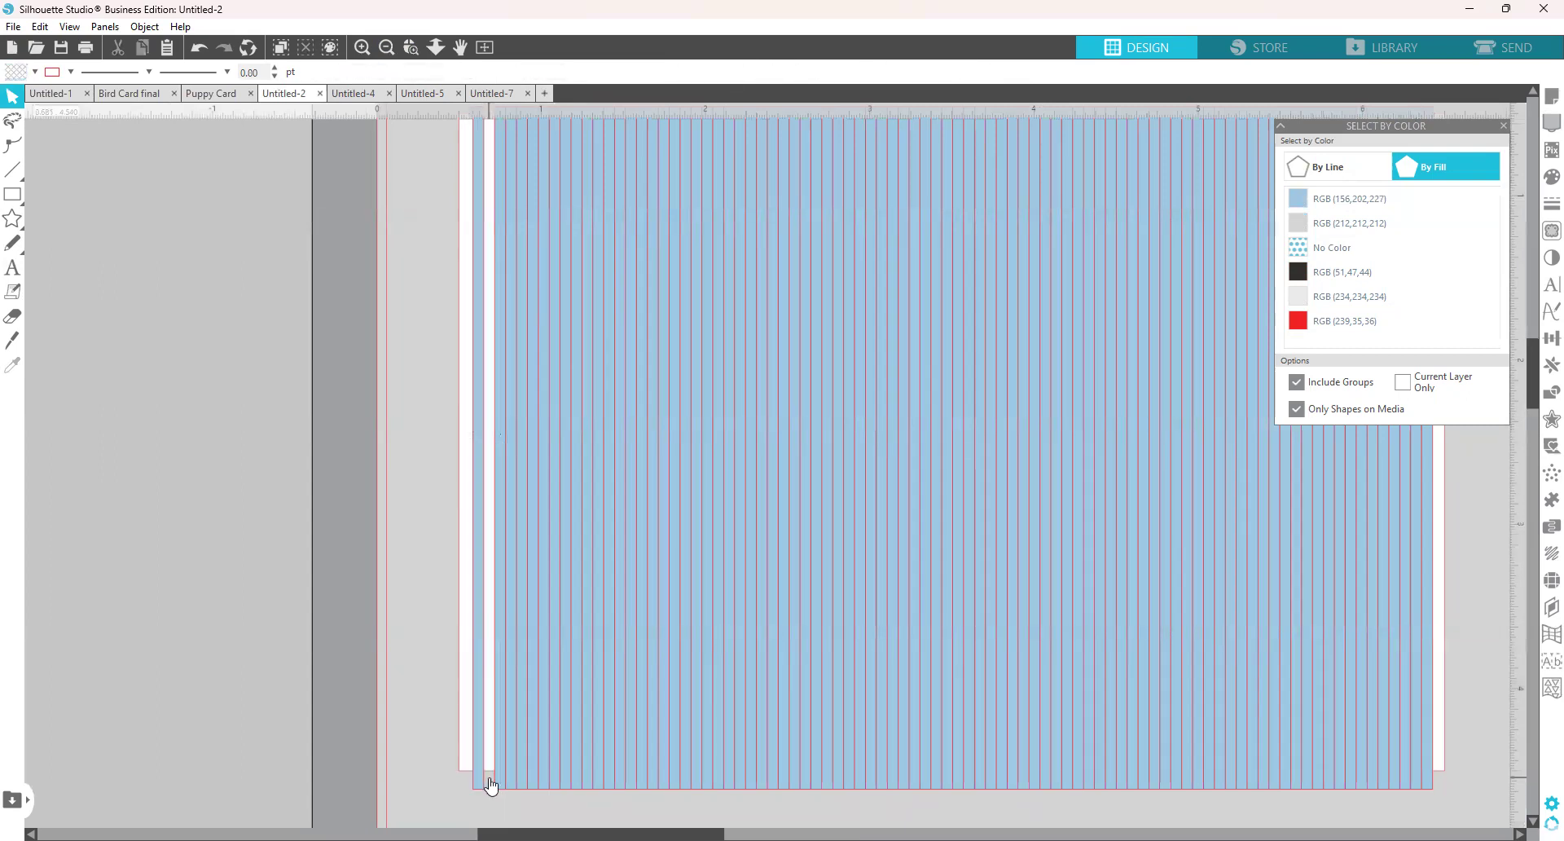
{"action": "left_click", "coordinate": [508, 788]}
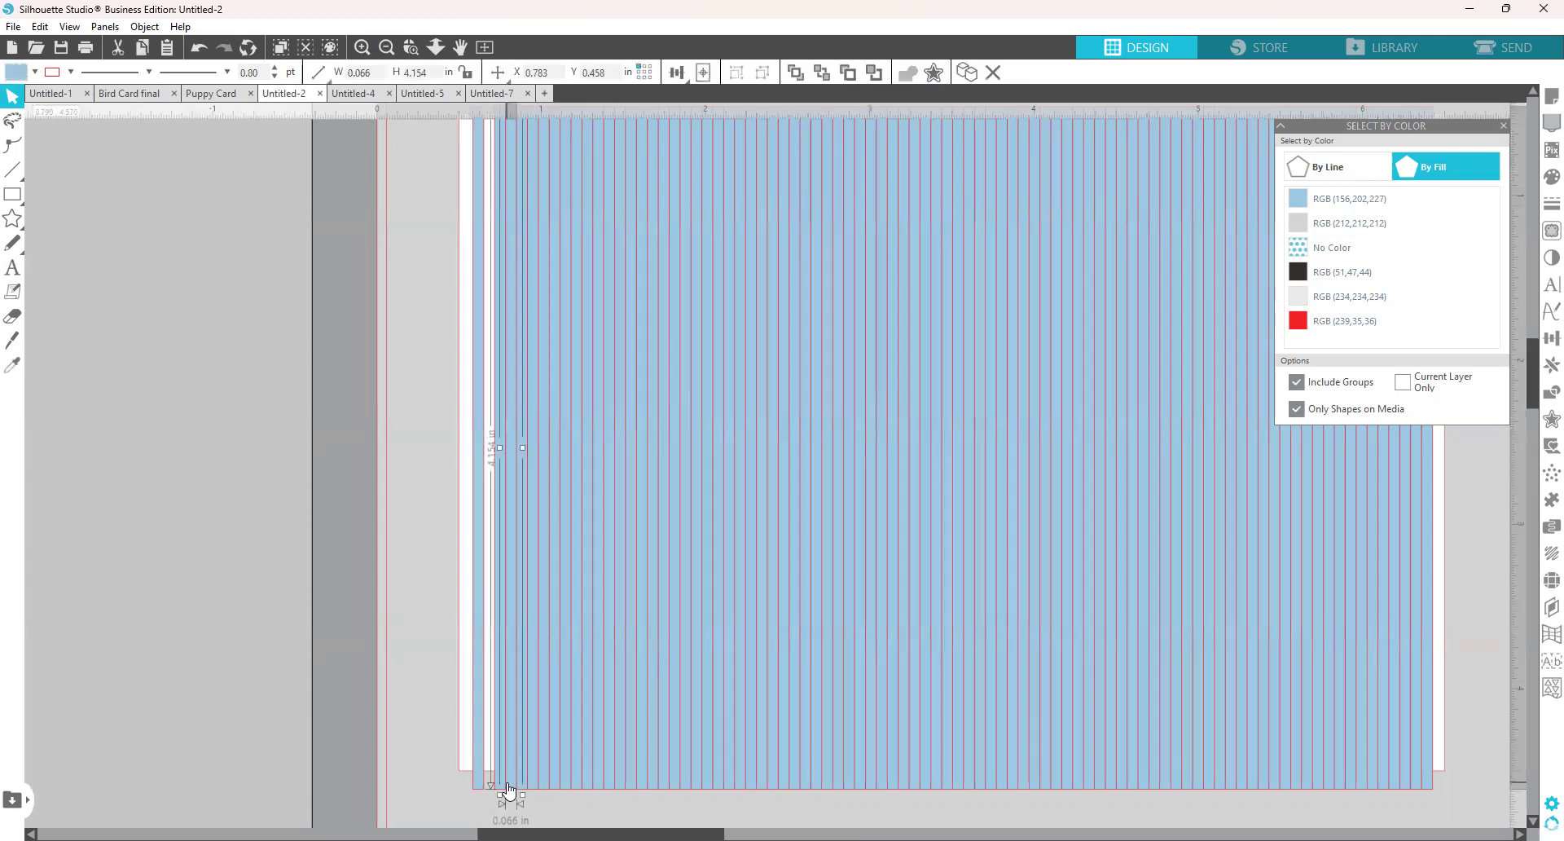
{"action": "key", "text": "Delete"}
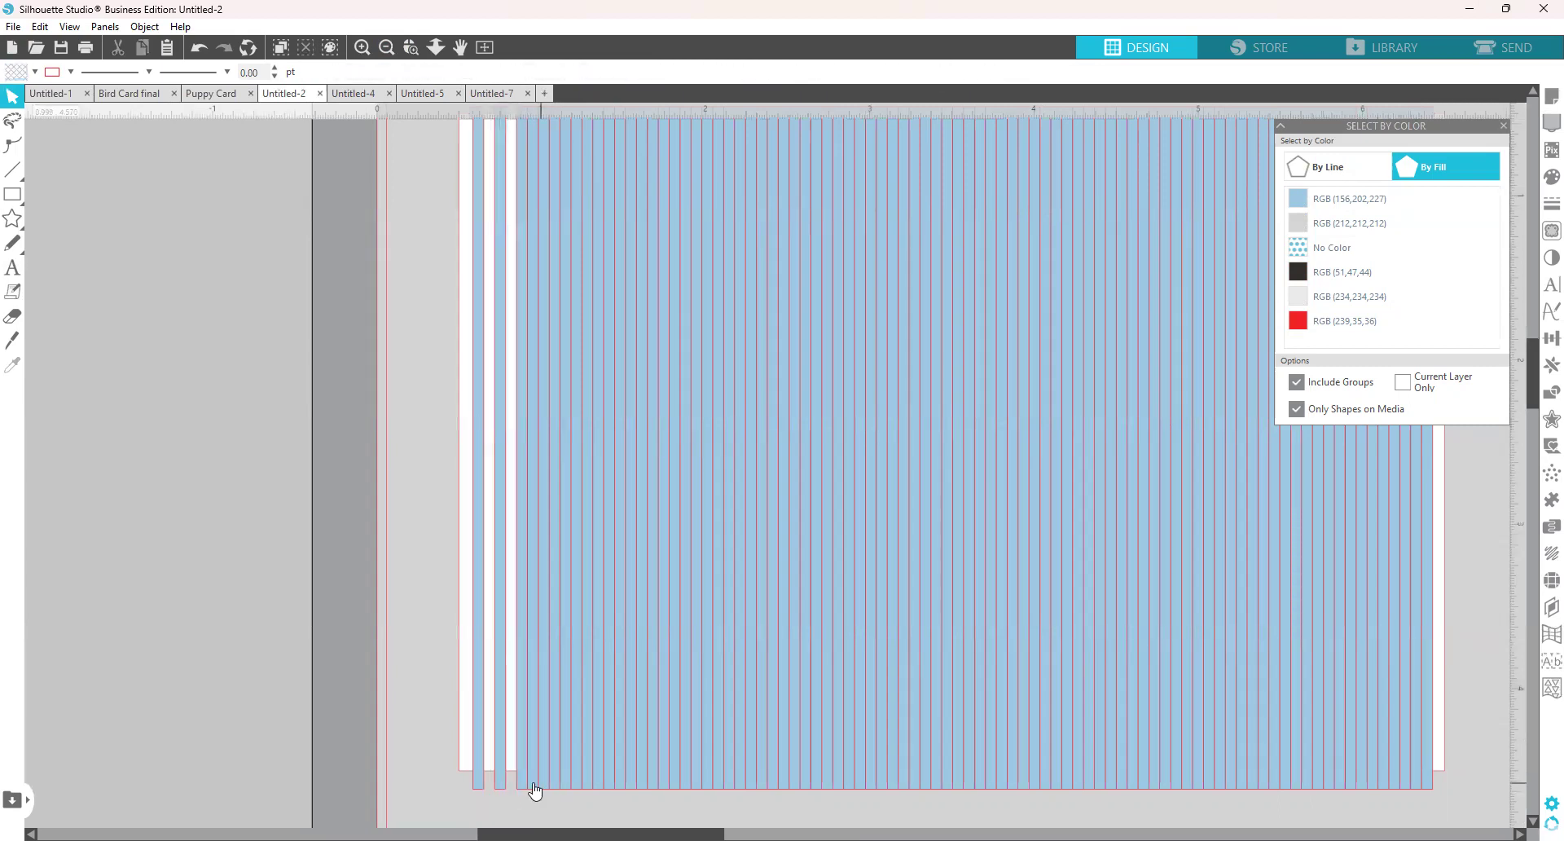
{"action": "left_click", "coordinate": [534, 787]}
{"action": "key", "text": "Delete"}
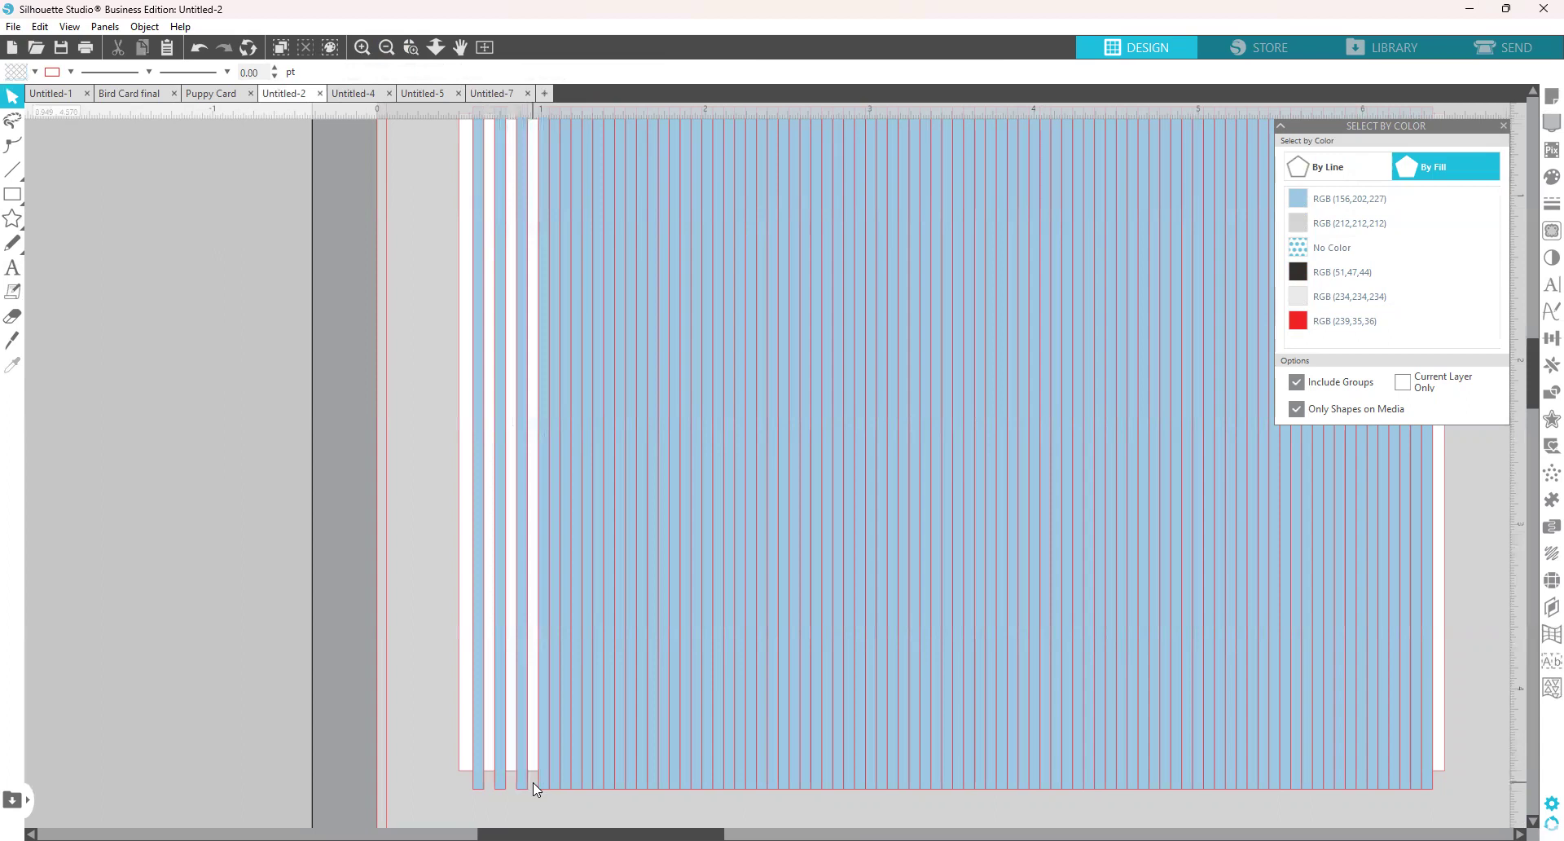
{"action": "left_click", "coordinate": [555, 780]}
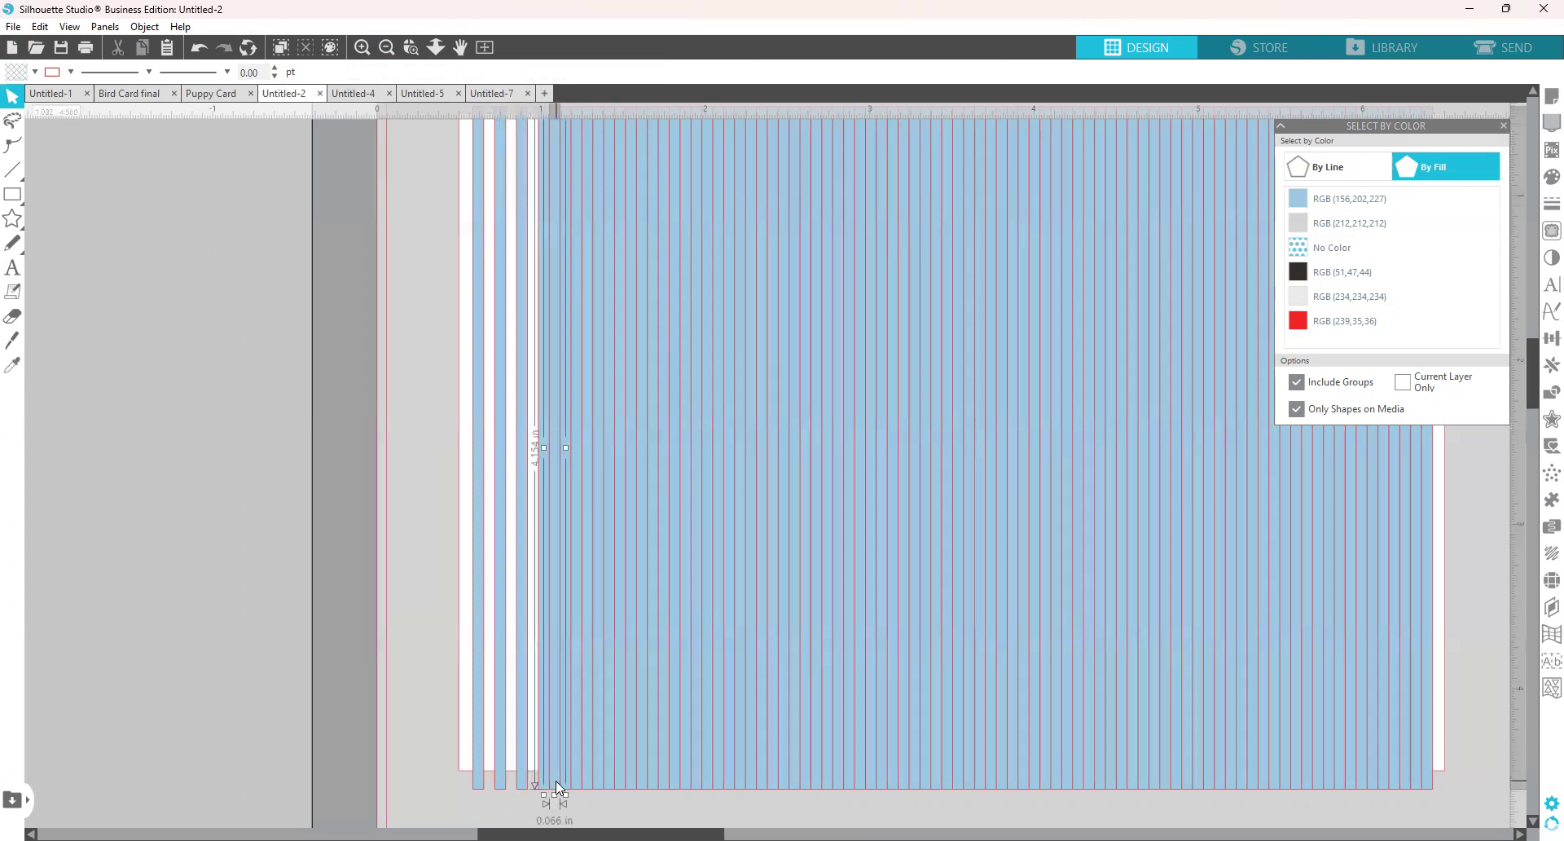
{"action": "key", "text": "Delete"}
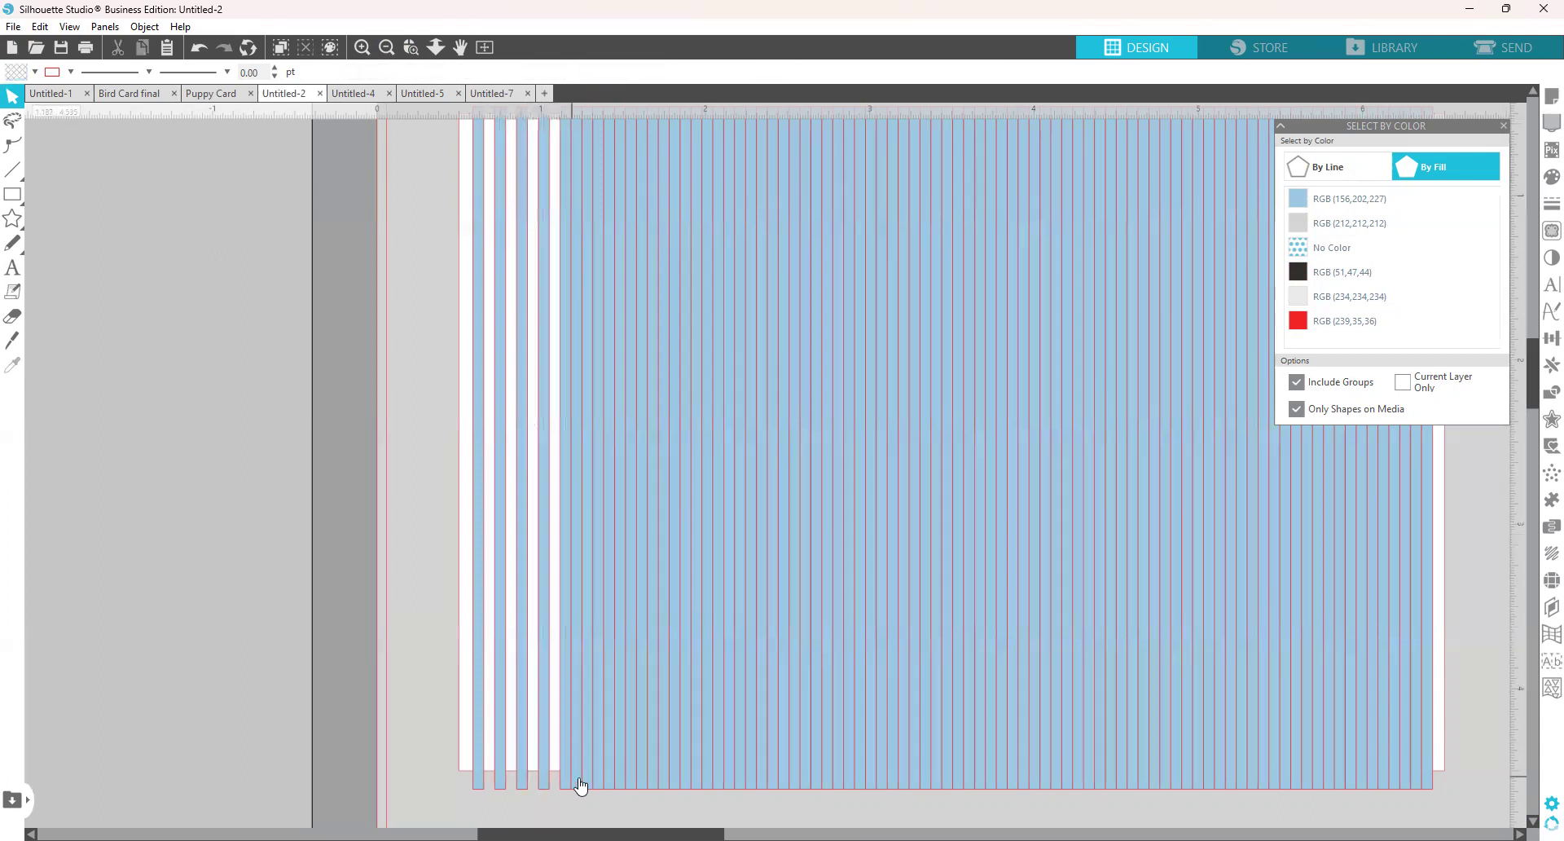
{"action": "left_click", "coordinate": [579, 777]}
{"action": "key", "text": "Delete"}
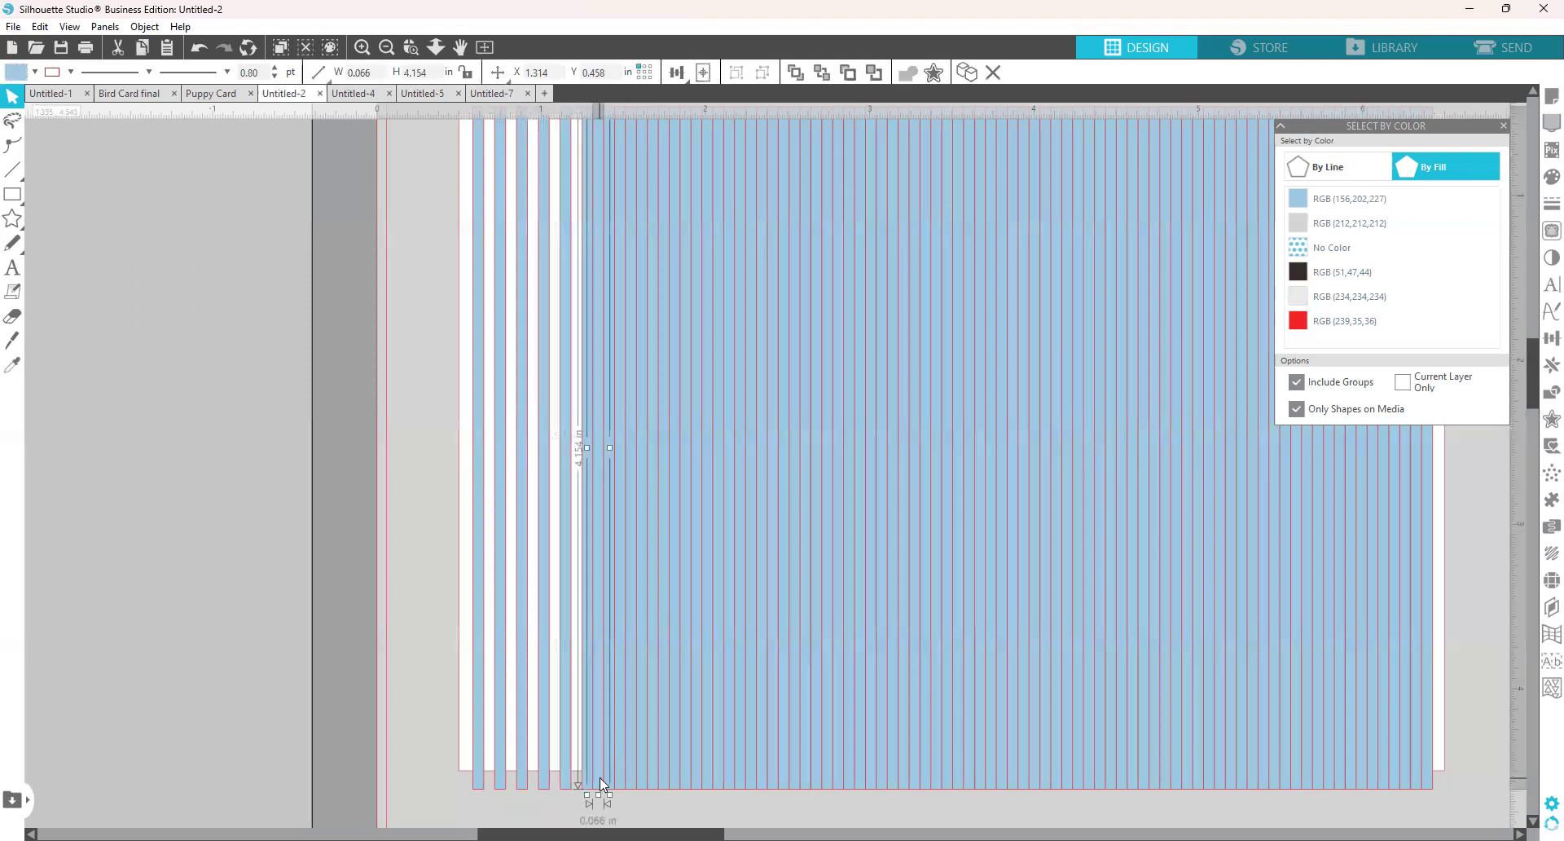
{"action": "key", "text": "Delete"}
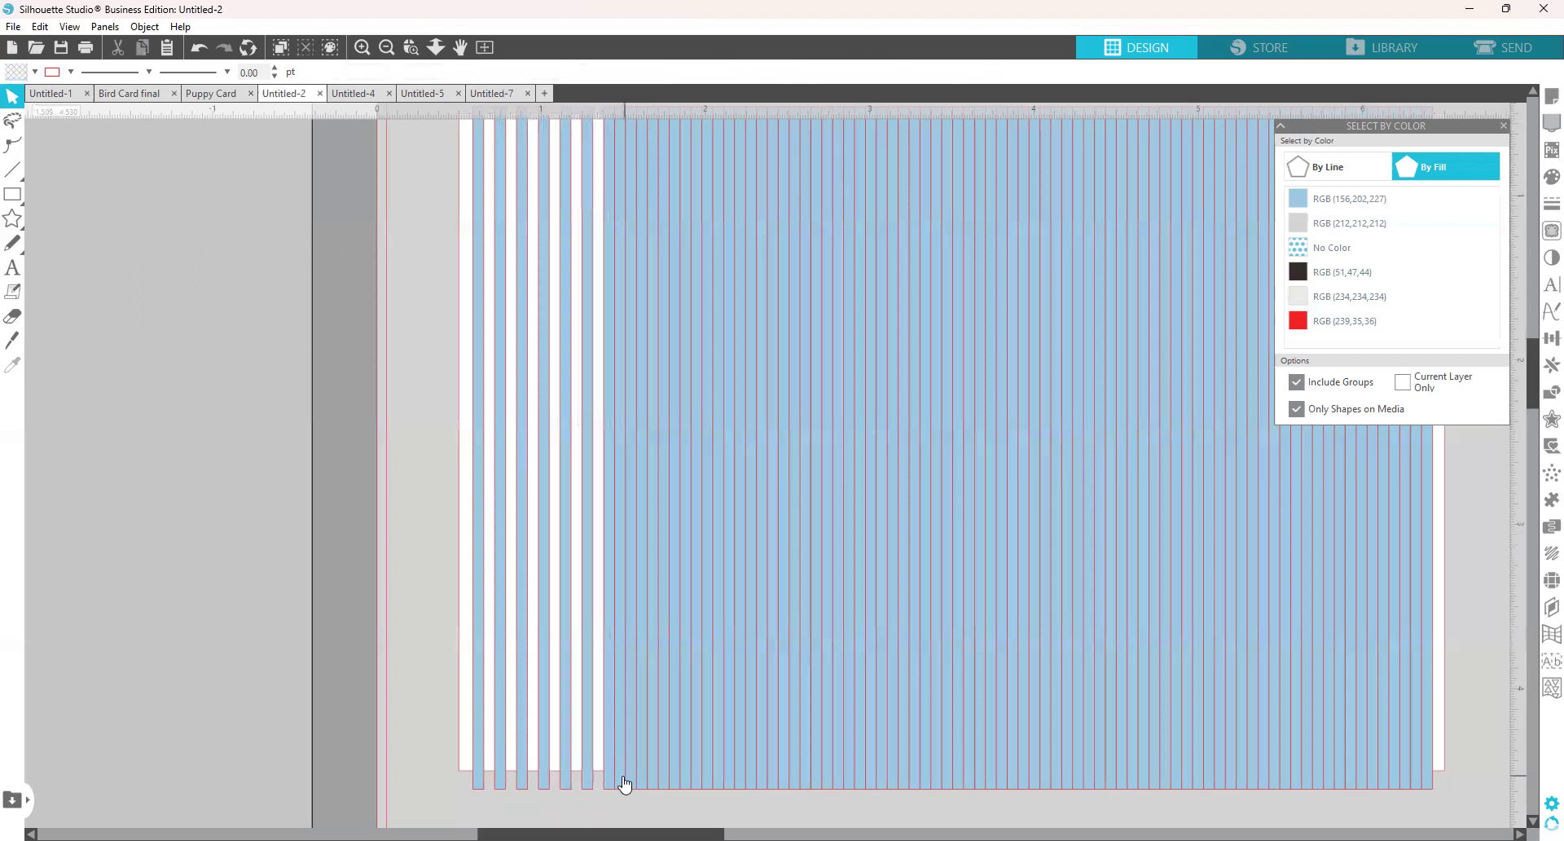
{"action": "left_click", "coordinate": [623, 778]}
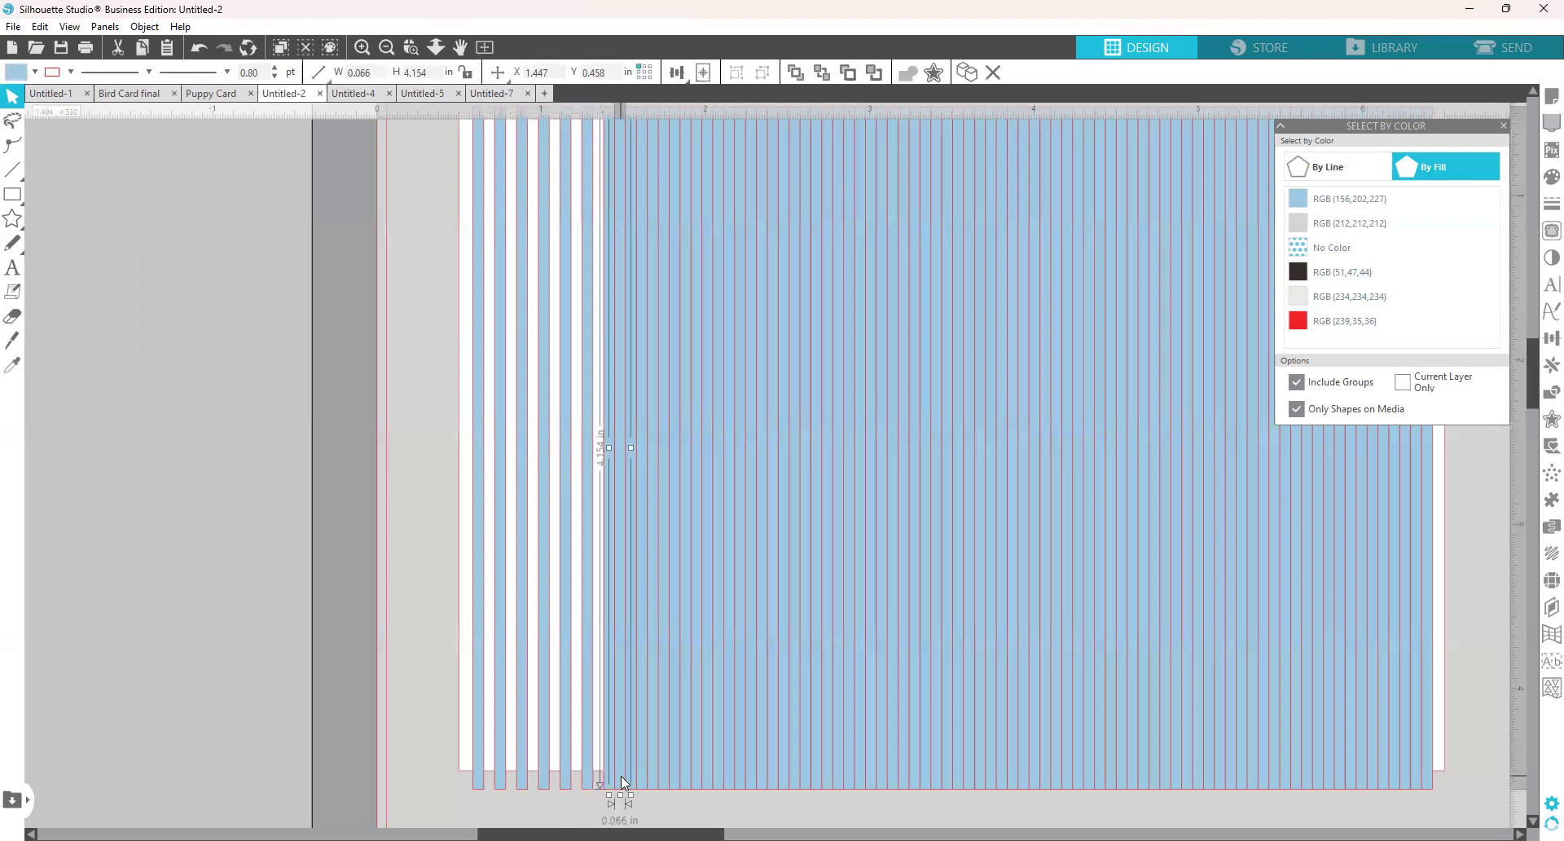
{"action": "key", "text": "Delete"}
{"action": "left_click", "coordinate": [642, 782]}
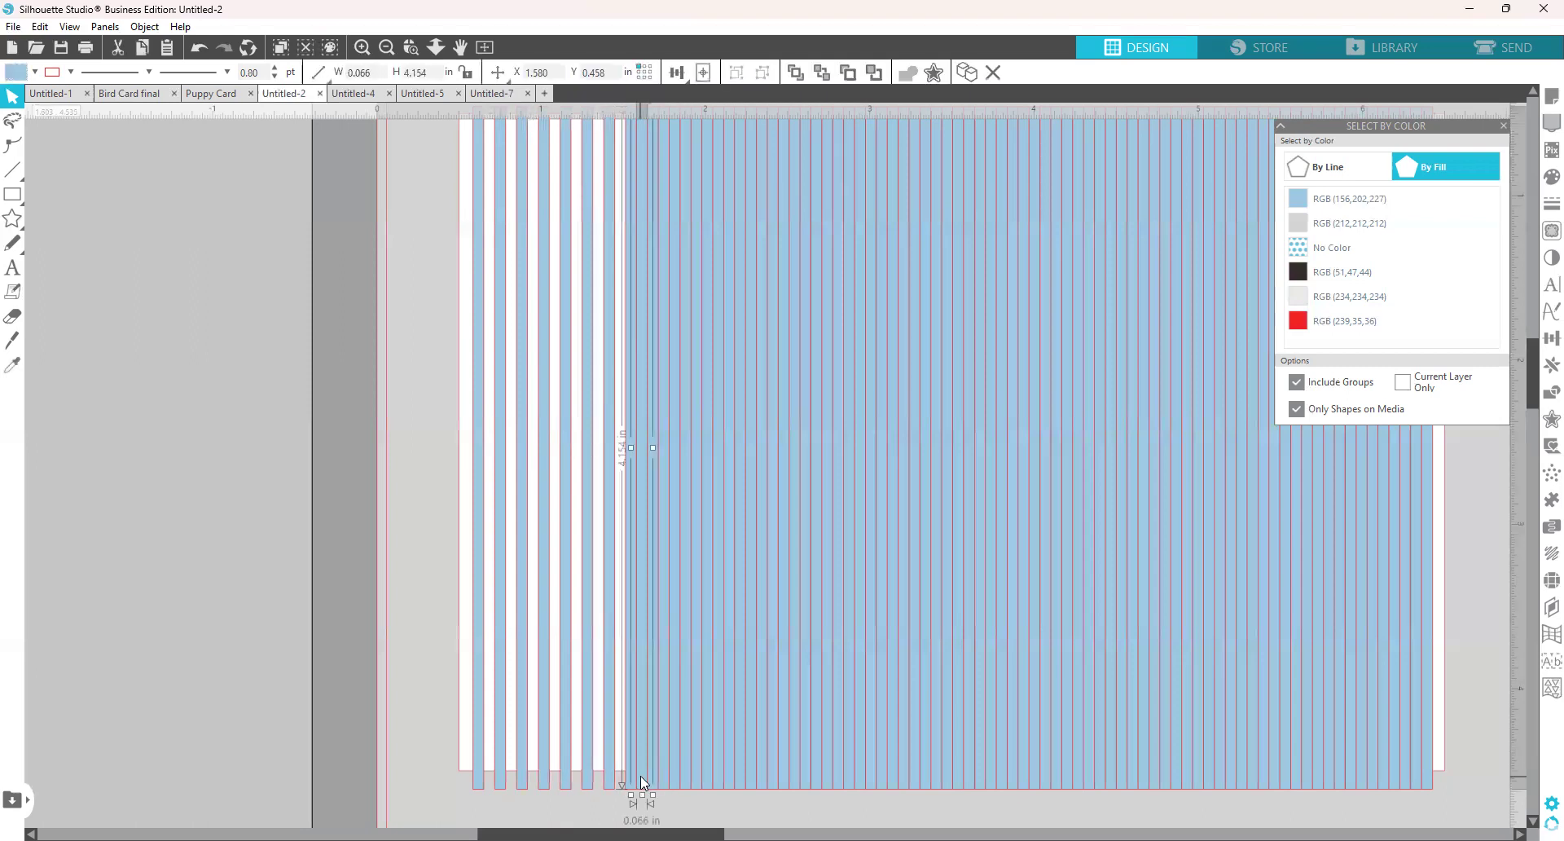
{"action": "key", "text": "Delete"}
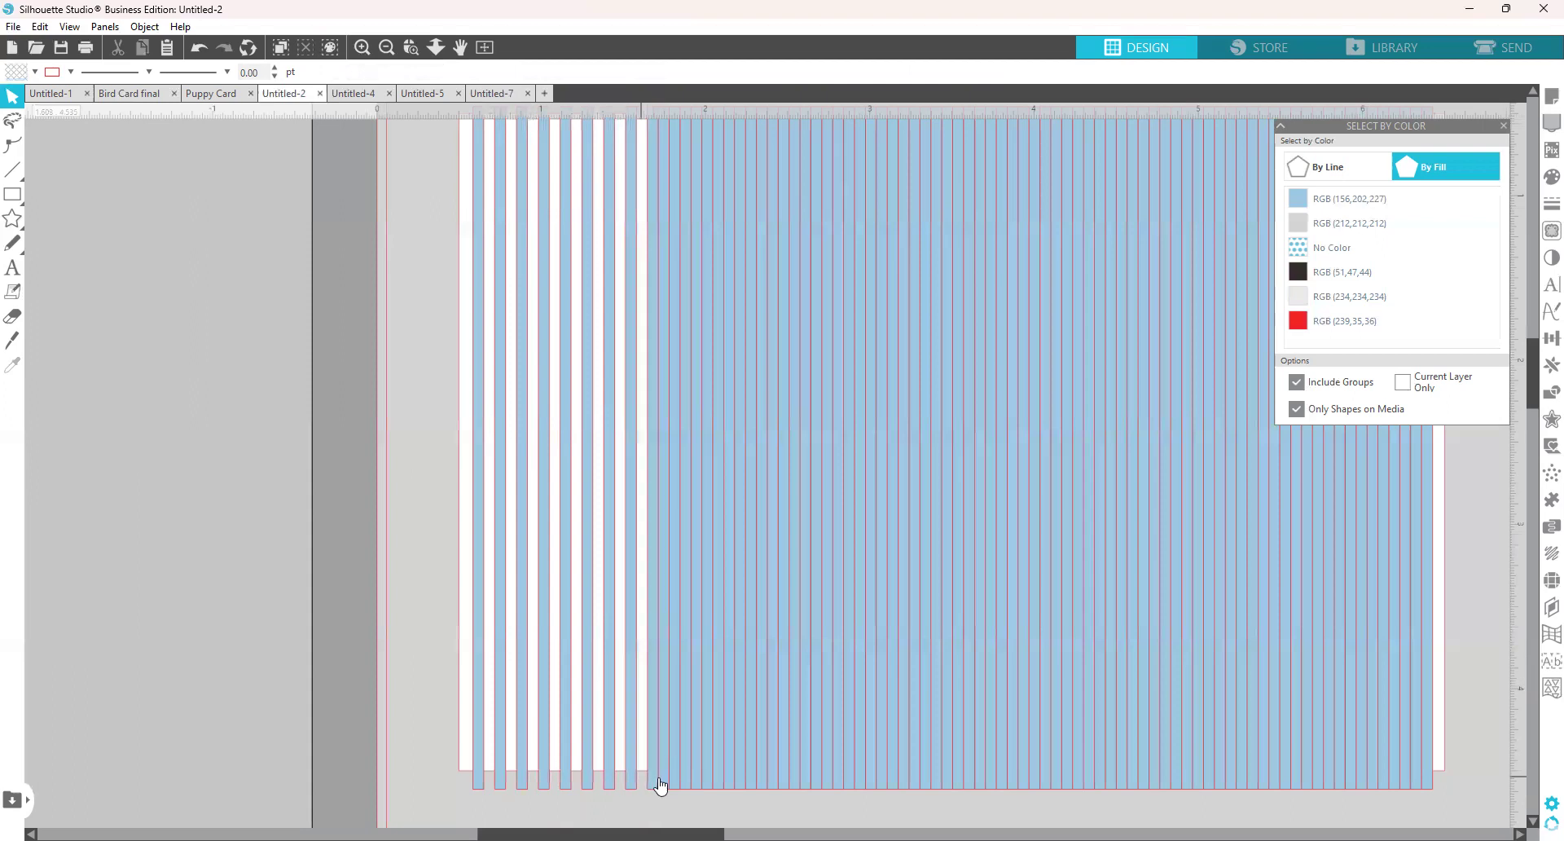
{"action": "left_click", "coordinate": [661, 784]}
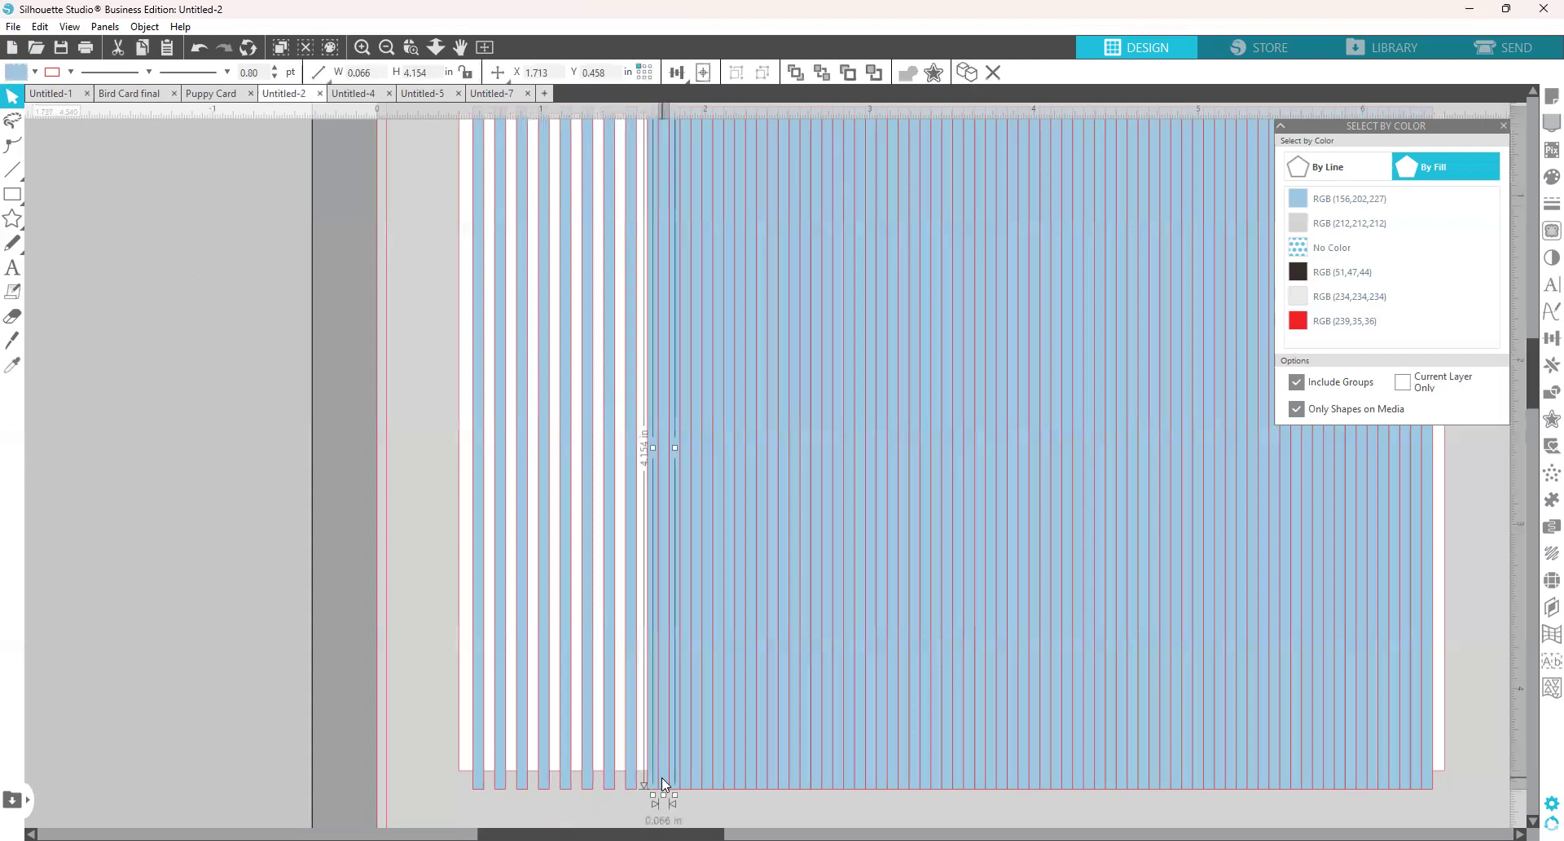
{"action": "key", "text": "Delete"}
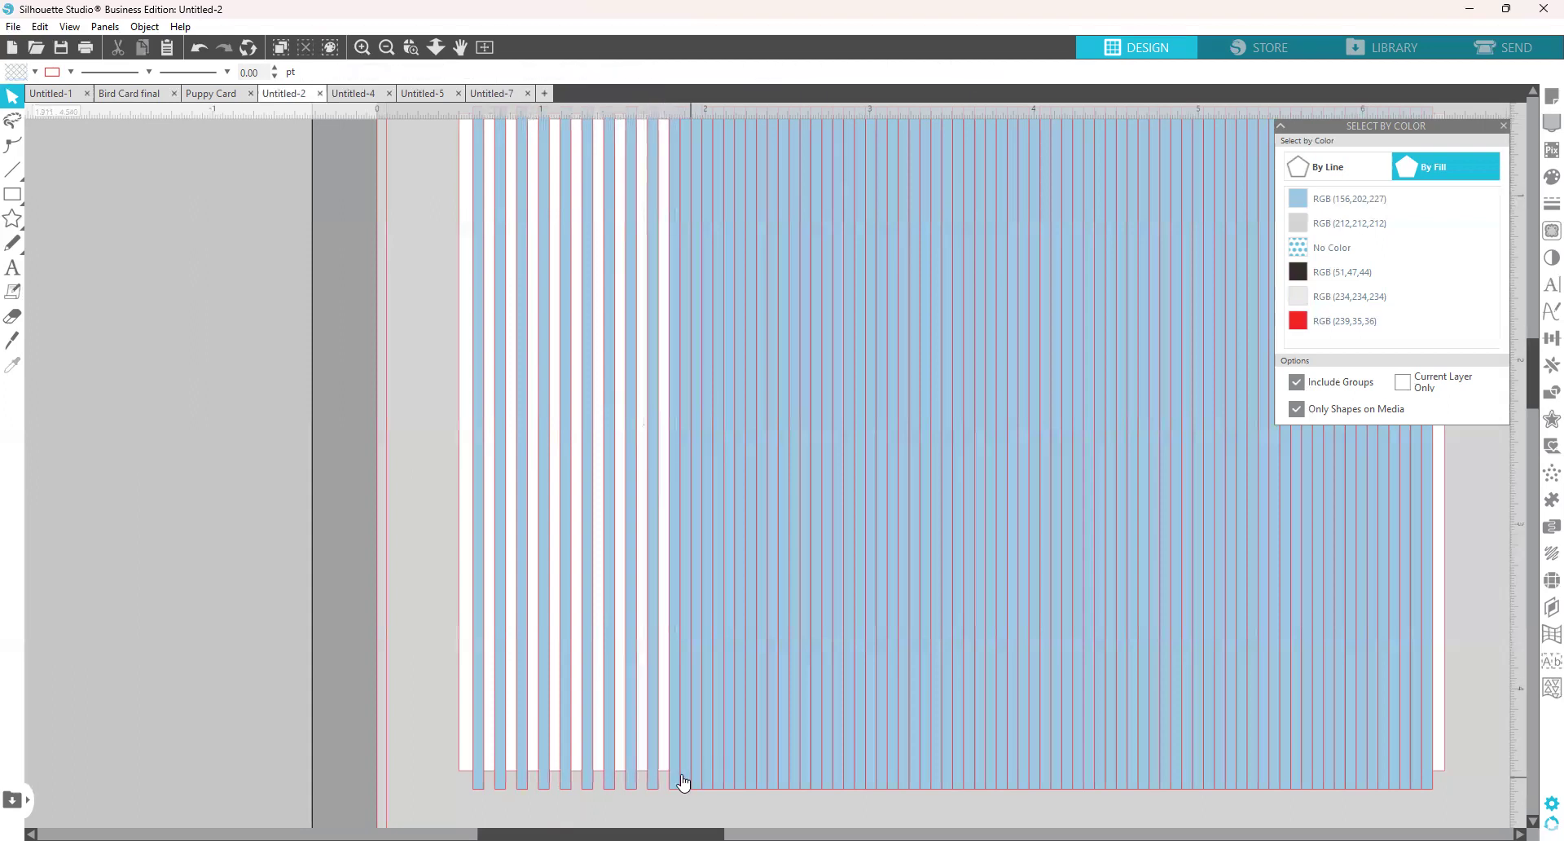
{"action": "left_click", "coordinate": [685, 778]}
{"action": "key", "text": "Delete"}
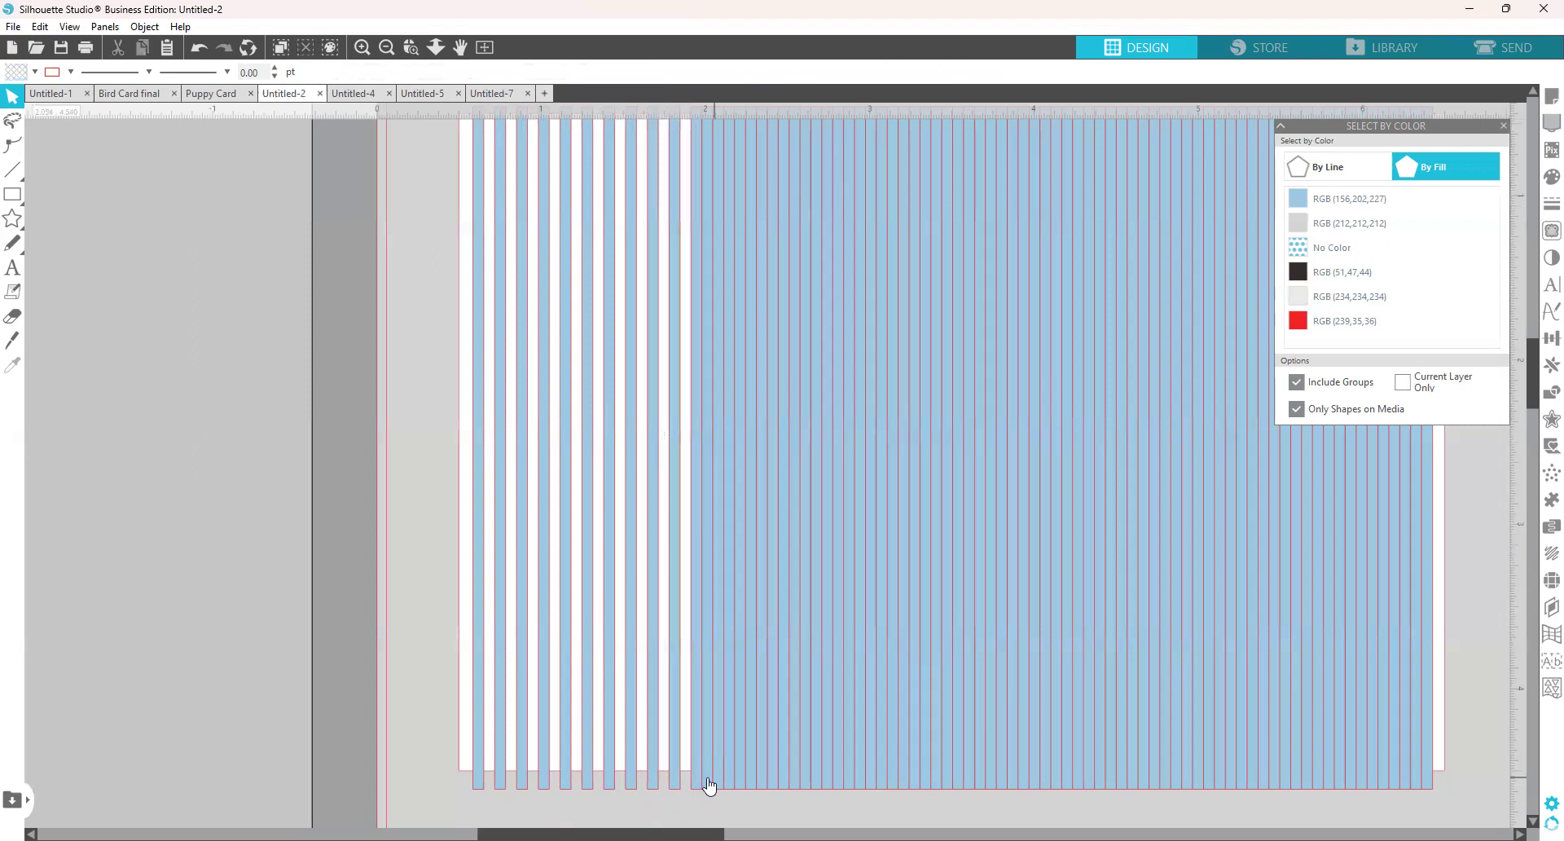
{"action": "left_click", "coordinate": [712, 782]}
{"action": "key", "text": "Delete"}
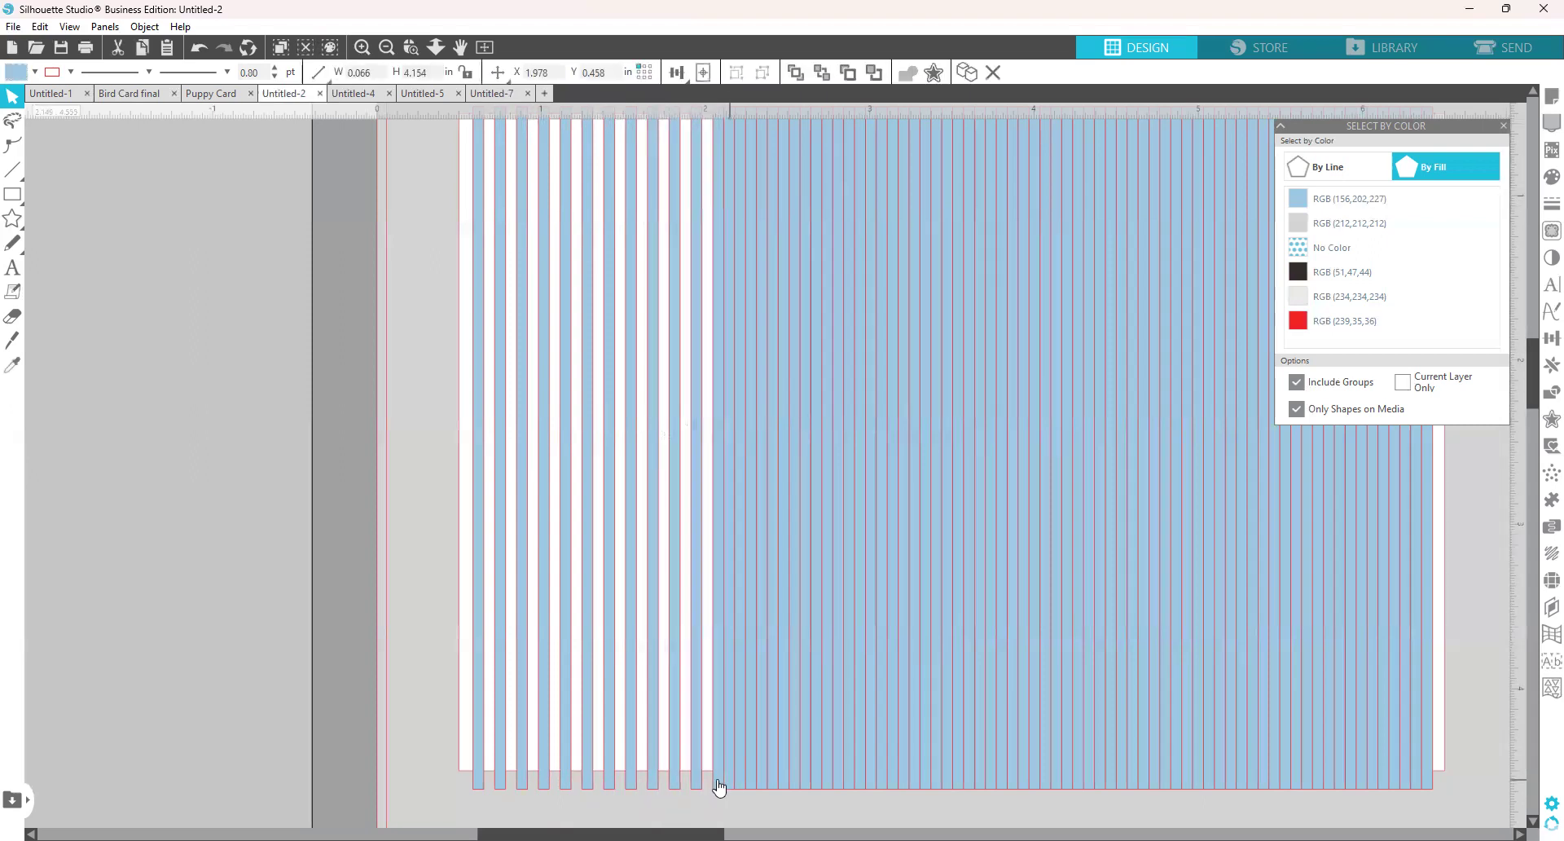
{"action": "left_click", "coordinate": [729, 774]}
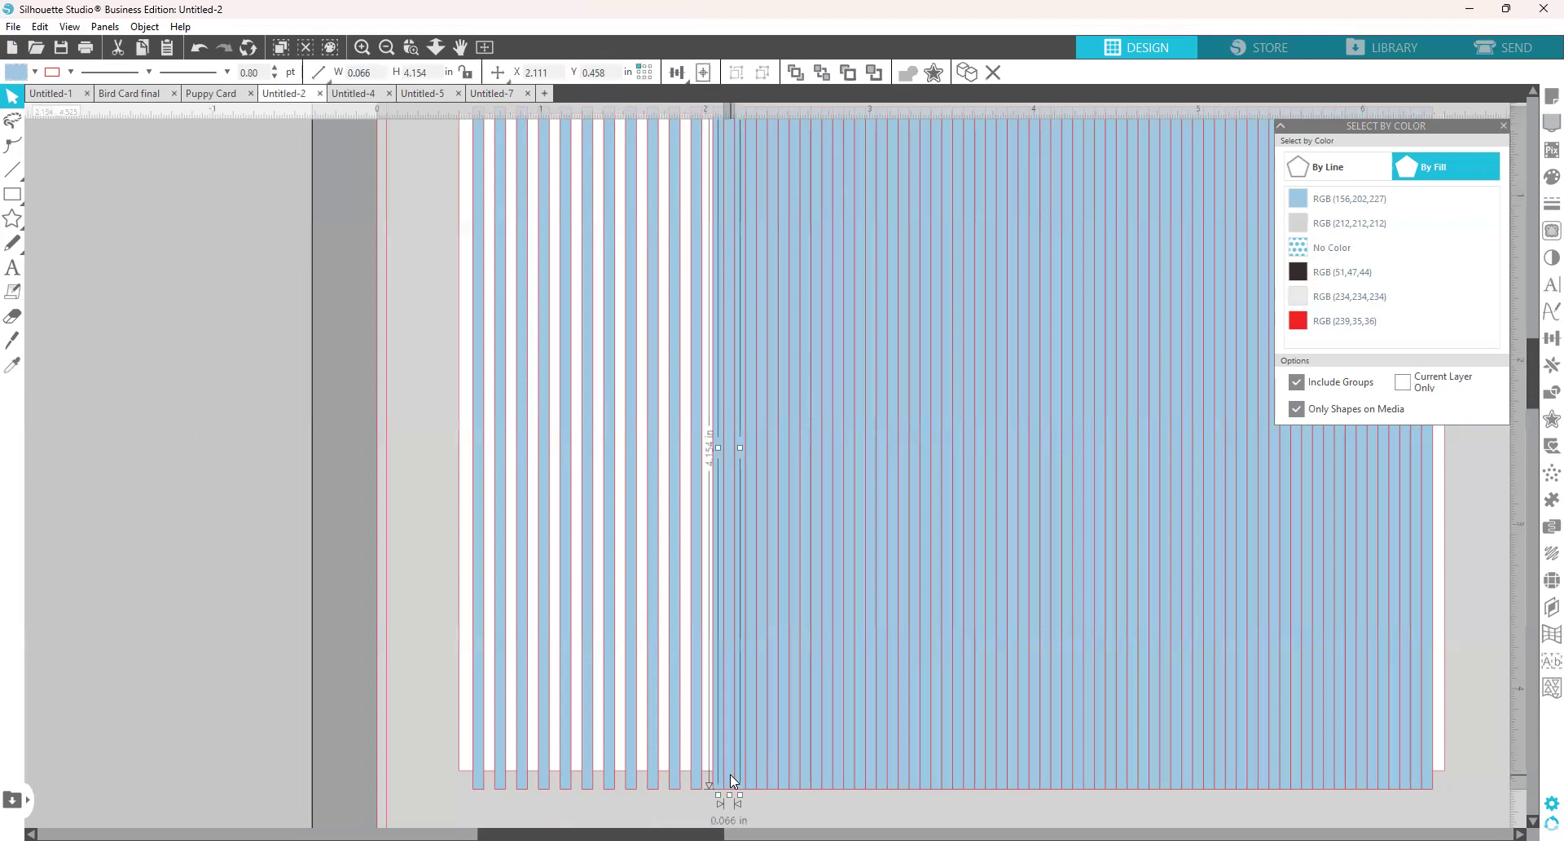
{"action": "key", "text": "Delete"}
{"action": "left_click", "coordinate": [753, 774]}
{"action": "key", "text": "Delete"}
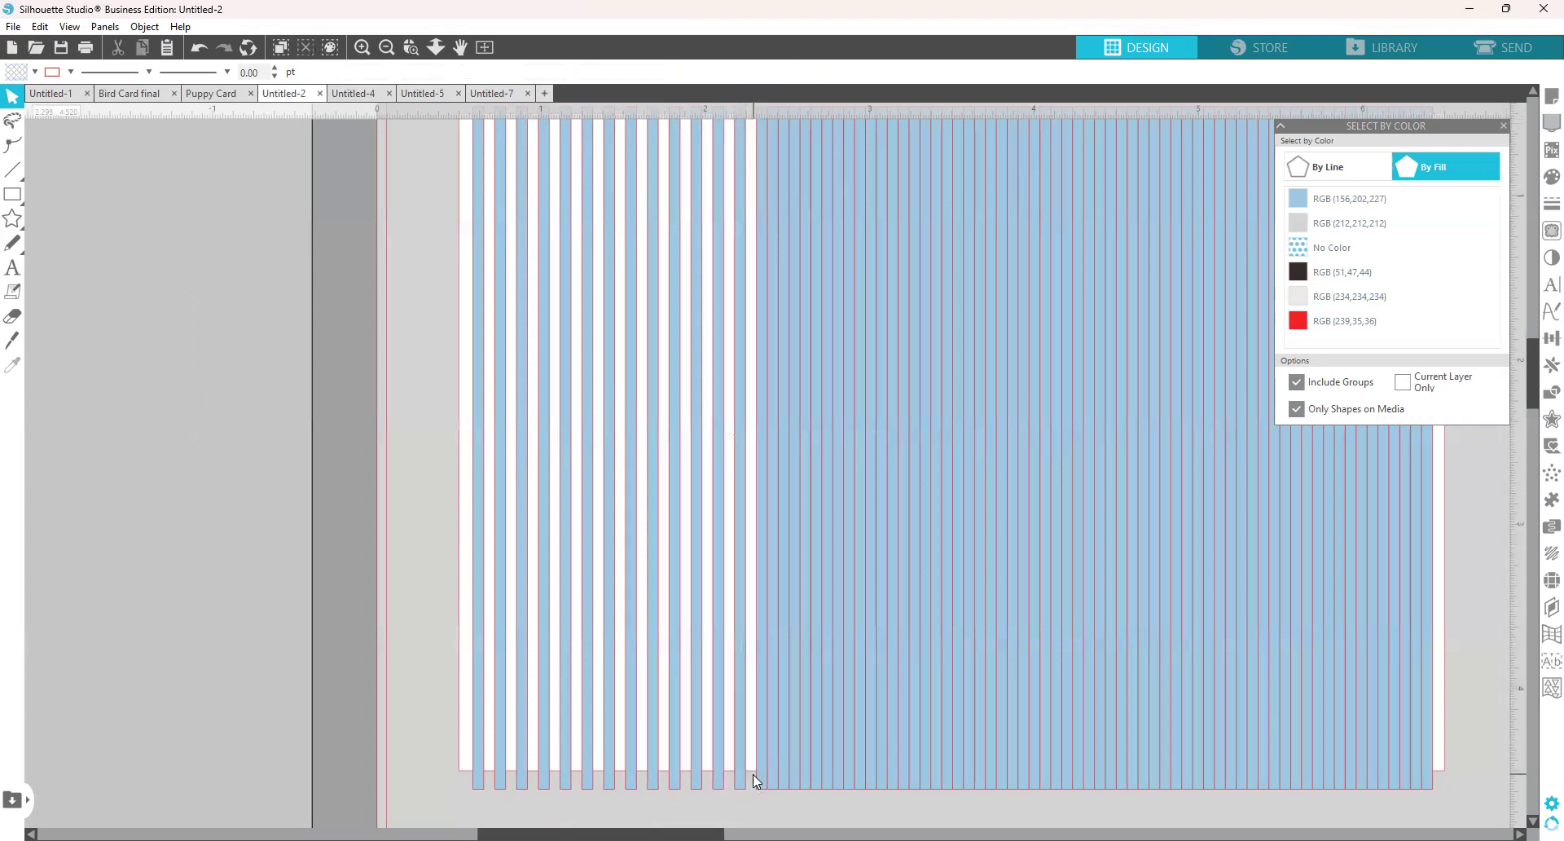
{"action": "left_click", "coordinate": [774, 780]}
{"action": "key", "text": "Delete"}
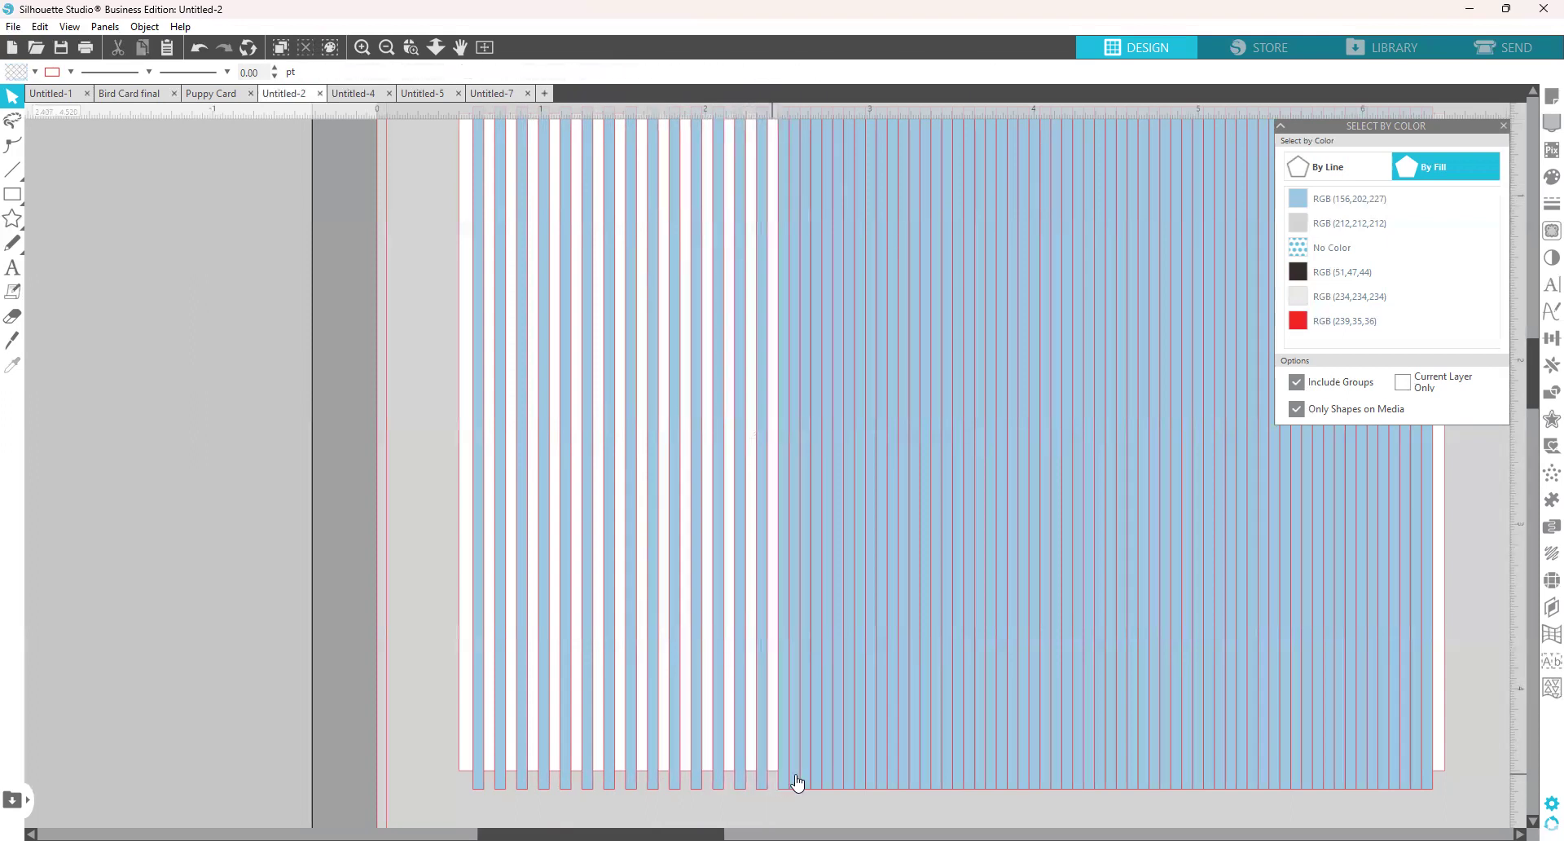
{"action": "key", "text": "Delete"}
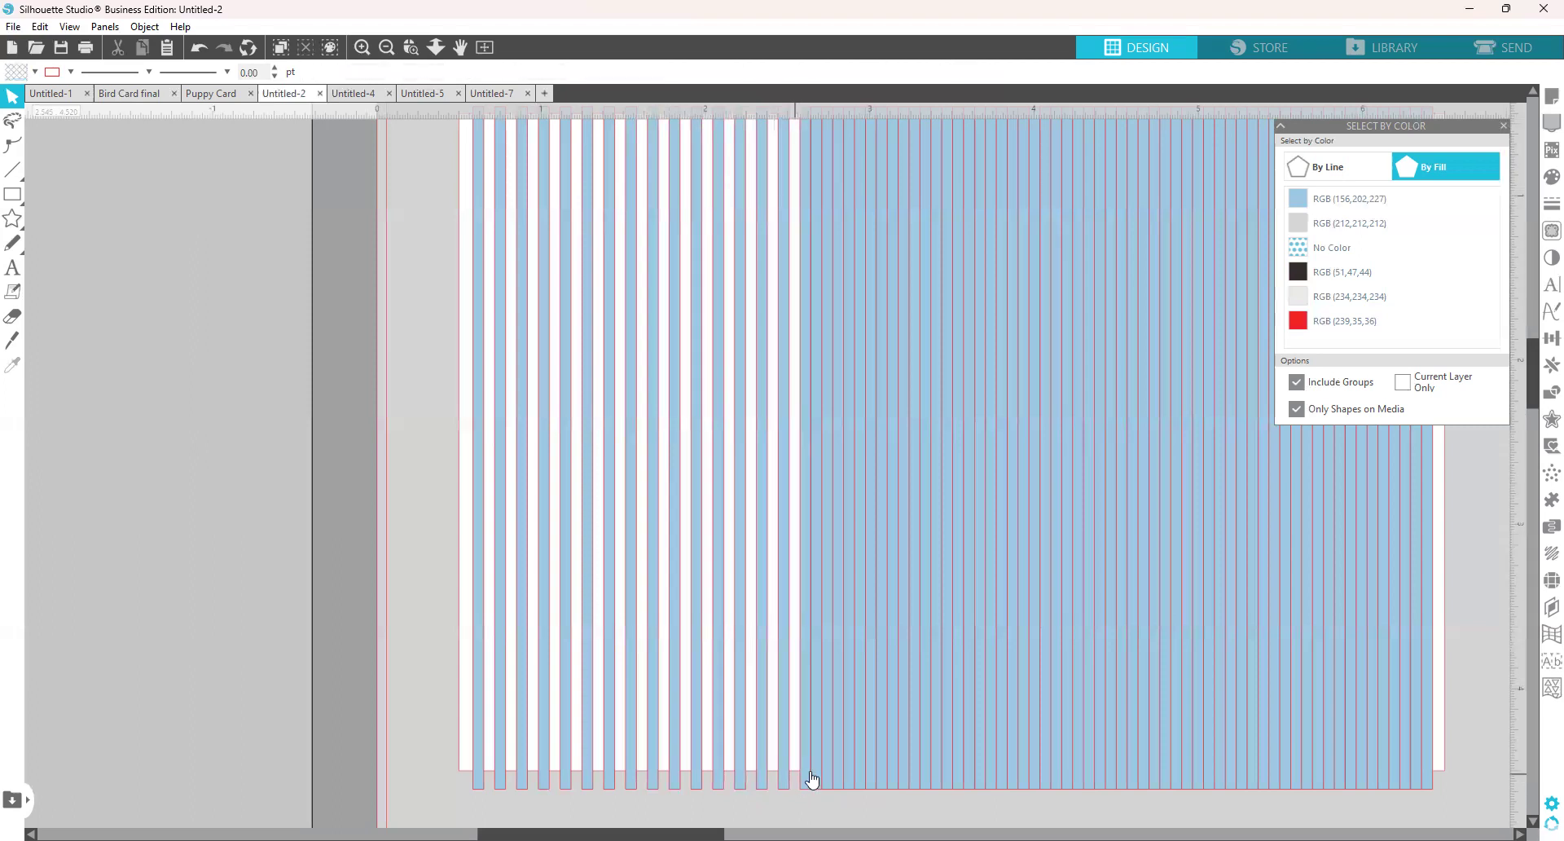
{"action": "left_click_drag", "start_coordinate": [817, 780], "coordinate": [837, 781]}
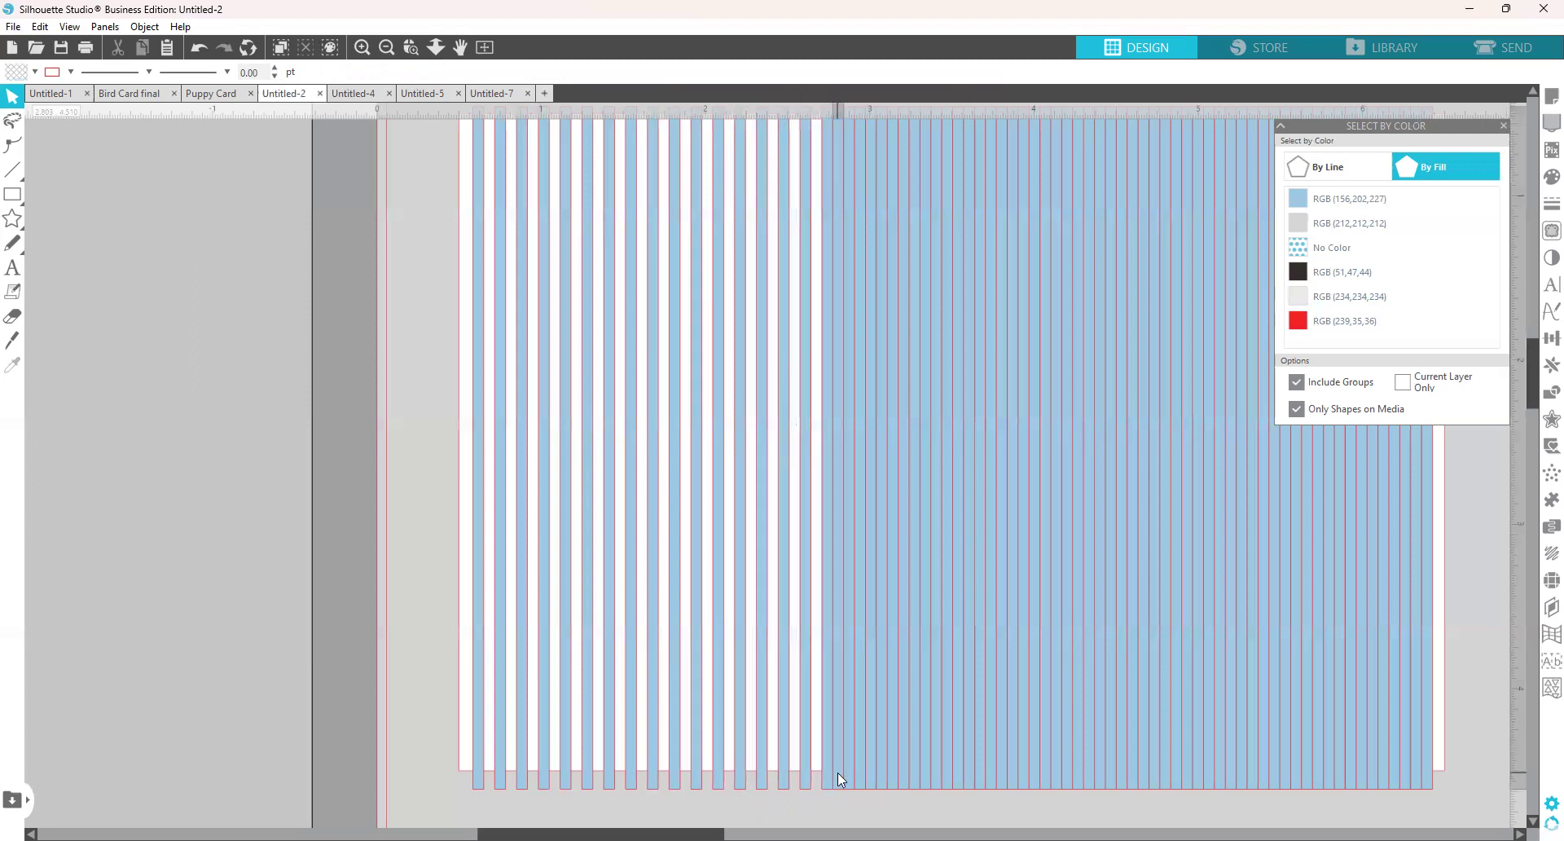
{"action": "left_click", "coordinate": [838, 779]}
{"action": "key", "text": "Delete"}
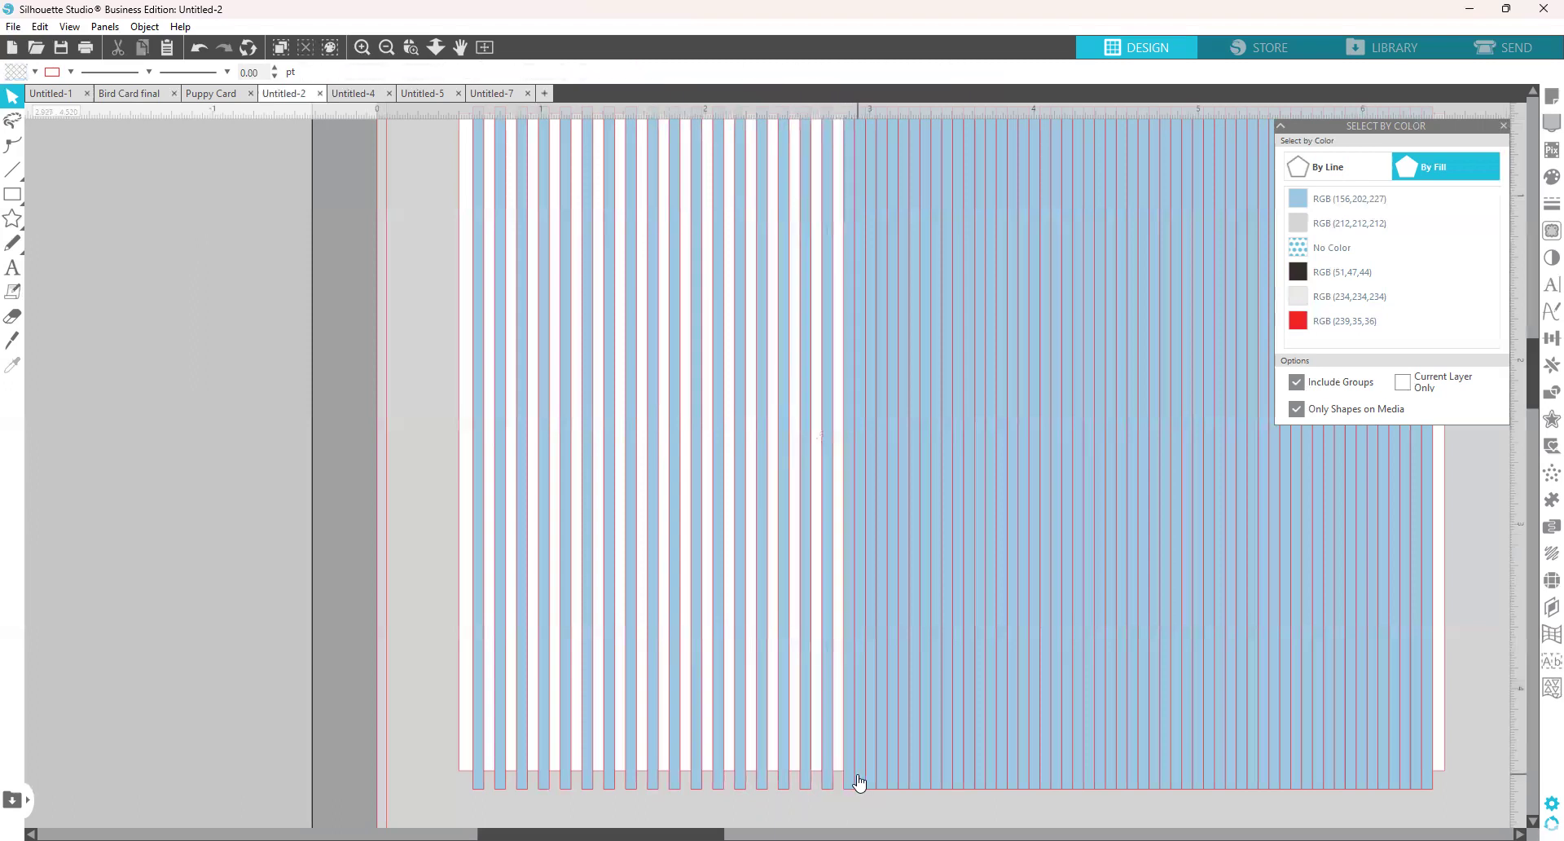
{"action": "left_click_drag", "start_coordinate": [858, 772], "coordinate": [883, 775]}
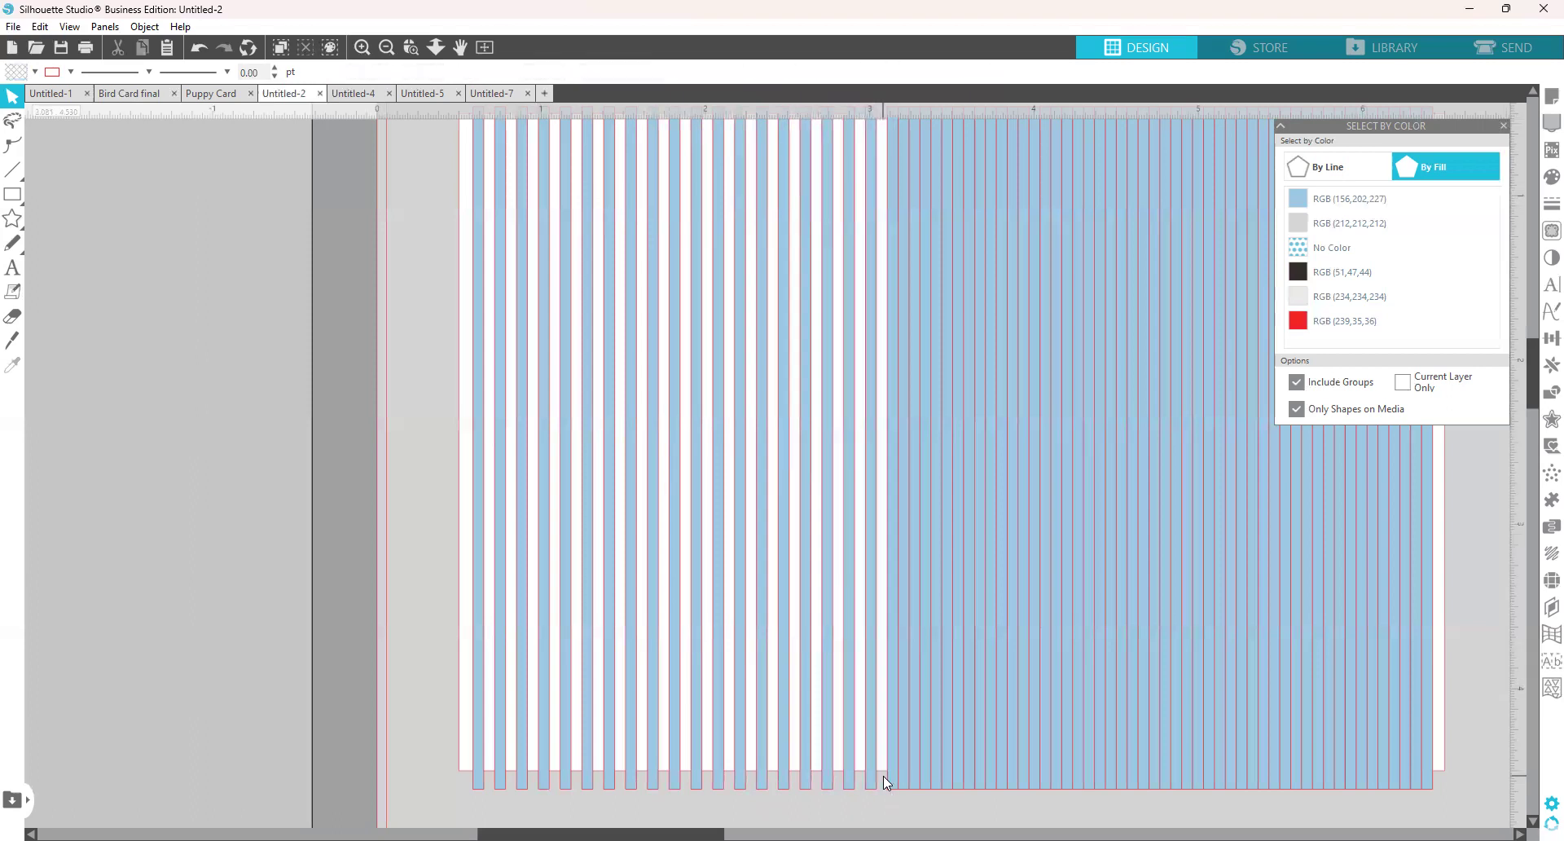
{"action": "left_click", "coordinate": [71, 72]}
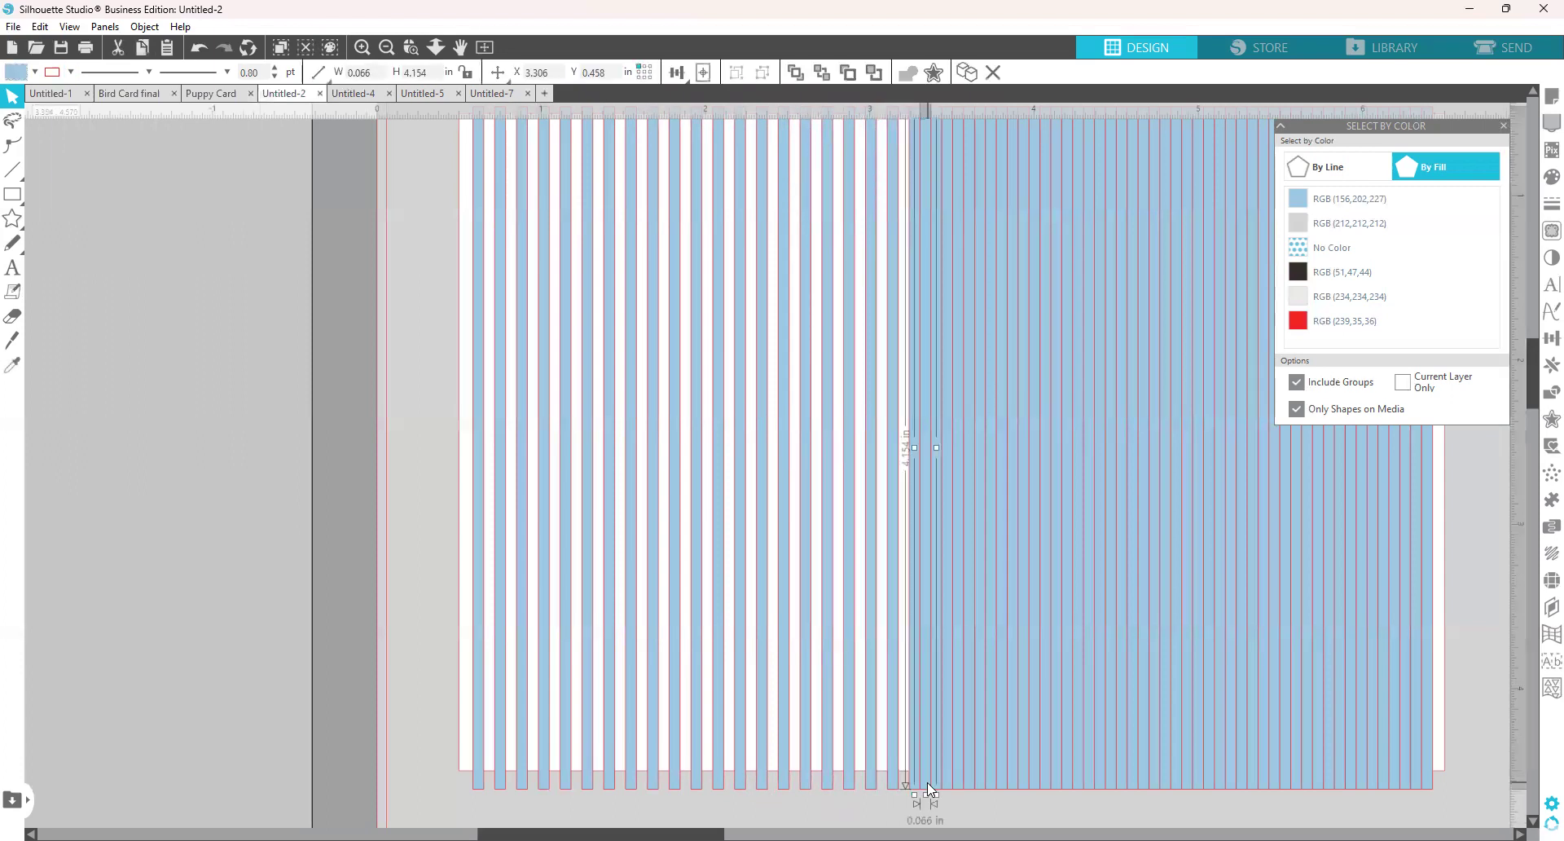
{"action": "left_click_drag", "start_coordinate": [946, 785], "coordinate": [1228, 779]}
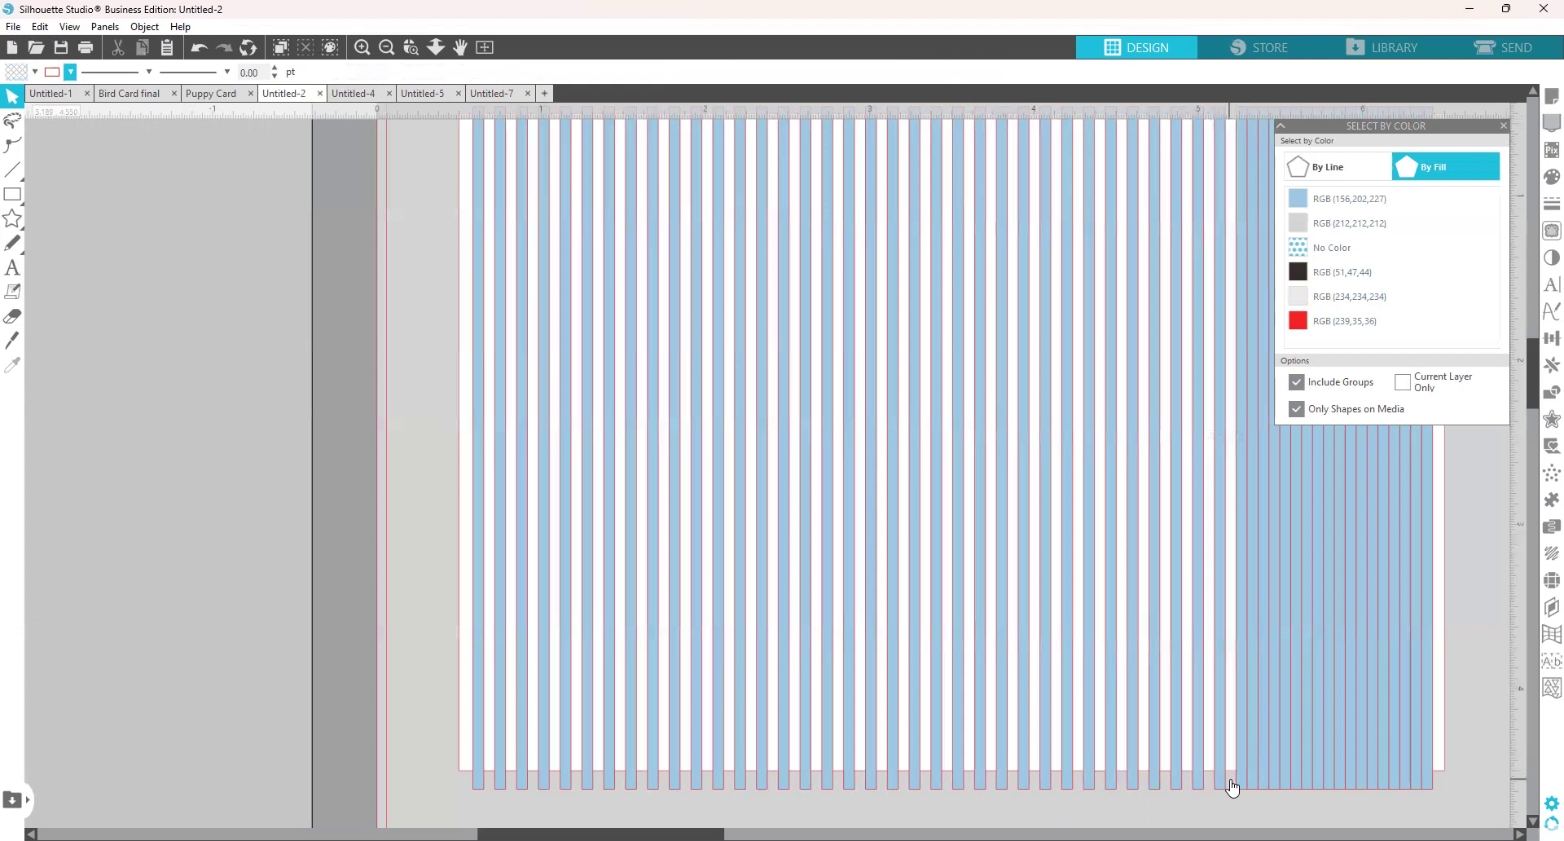
{"action": "left_click", "coordinate": [1255, 769]}
{"action": "left_click_drag", "start_coordinate": [1268, 781], "coordinate": [1427, 784]}
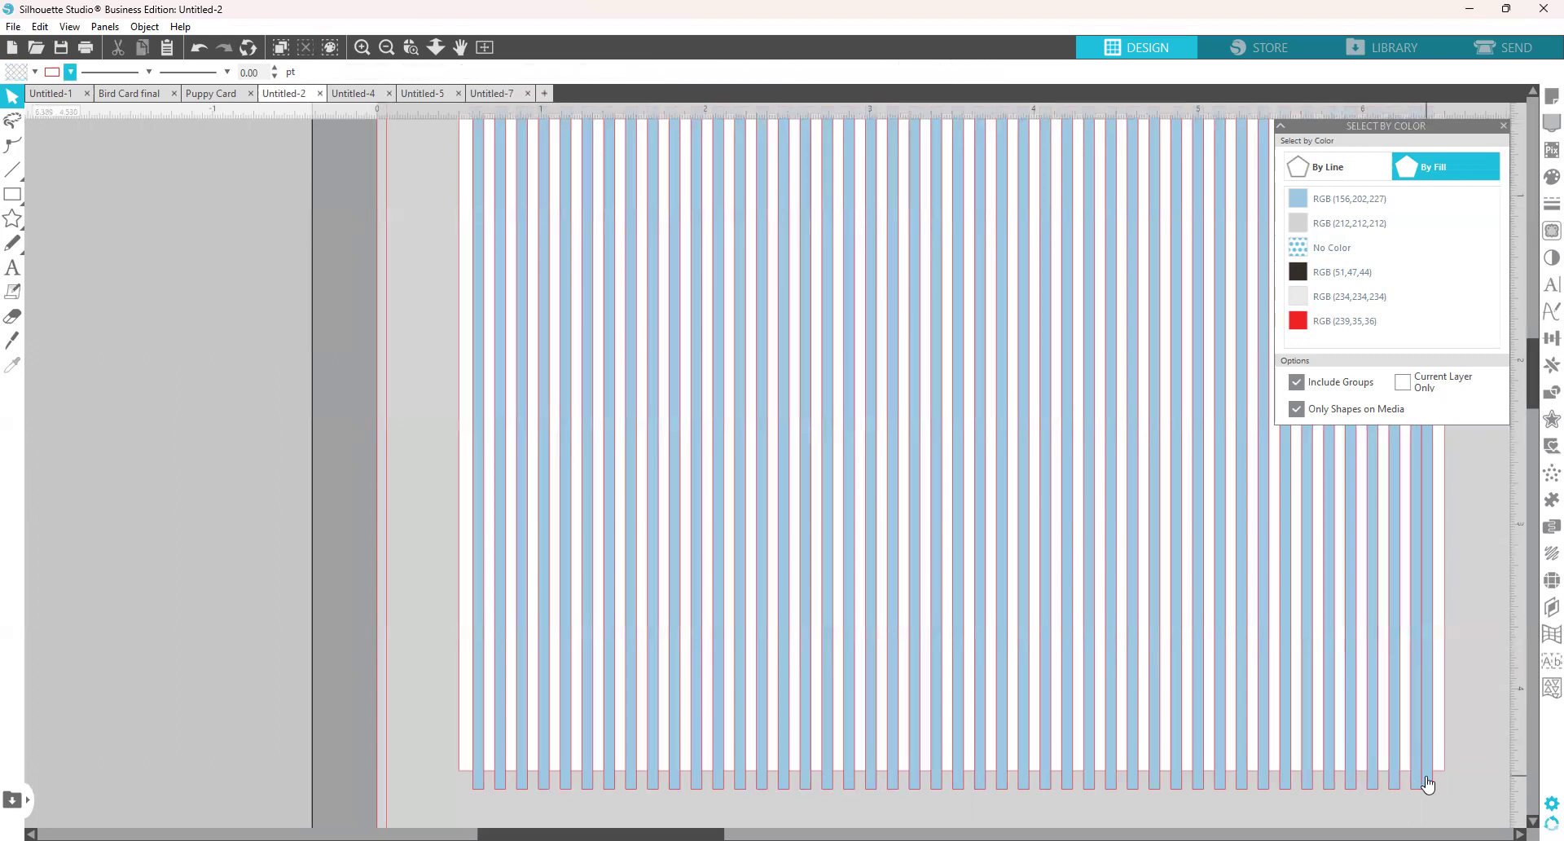
{"action": "left_click_drag", "start_coordinate": [1427, 784], "coordinate": [1418, 785]}
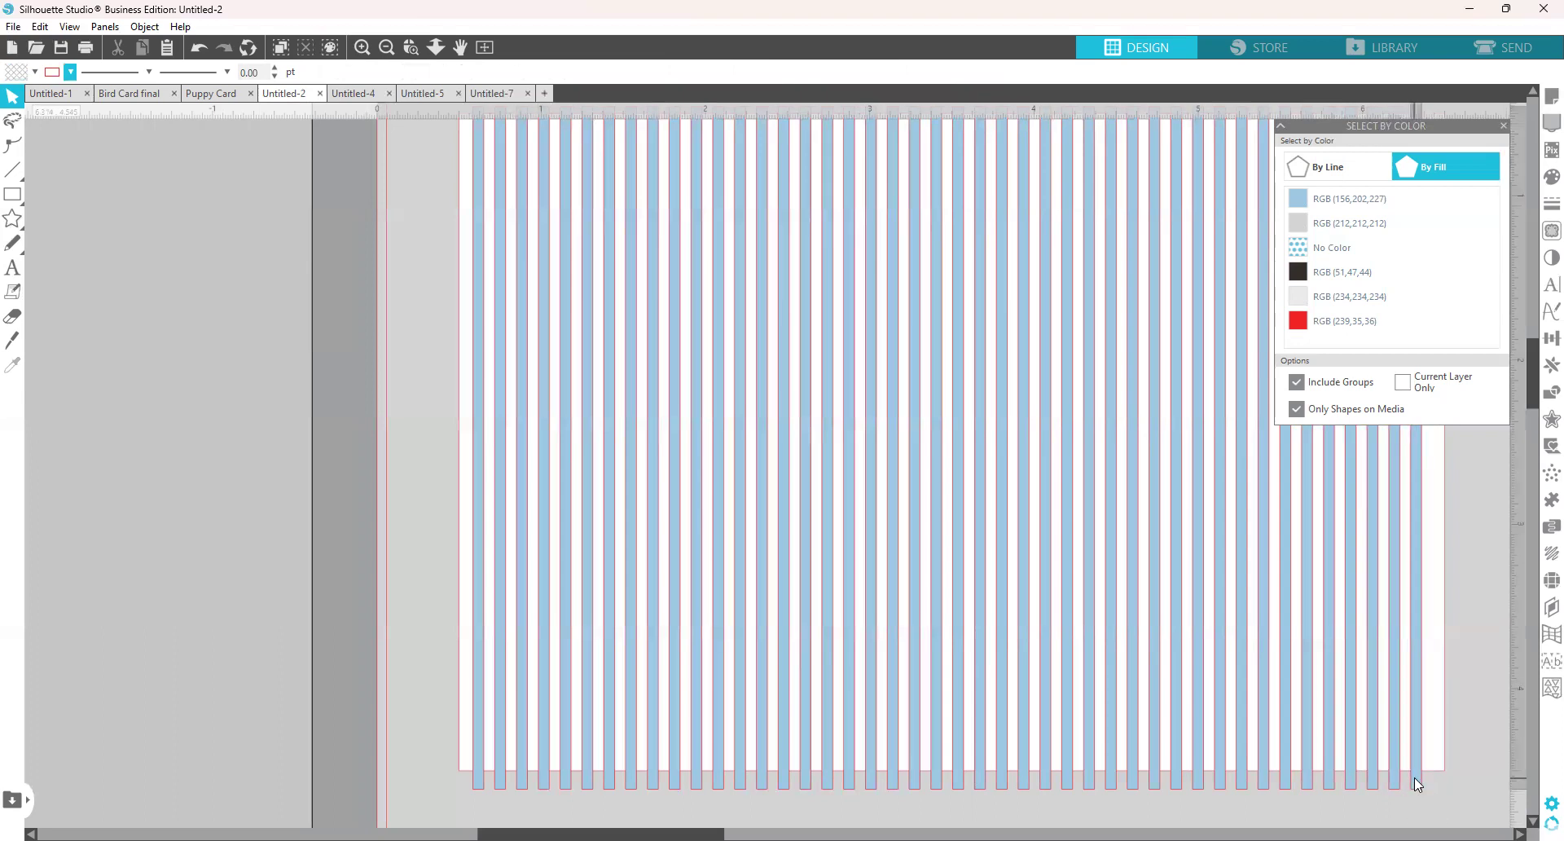
Duplicate the rightmost stripe so the copy sits just inside the window's right edge, and nudge the frame to about X 0.005 in.
{"action": "left_click", "coordinate": [1414, 777]}
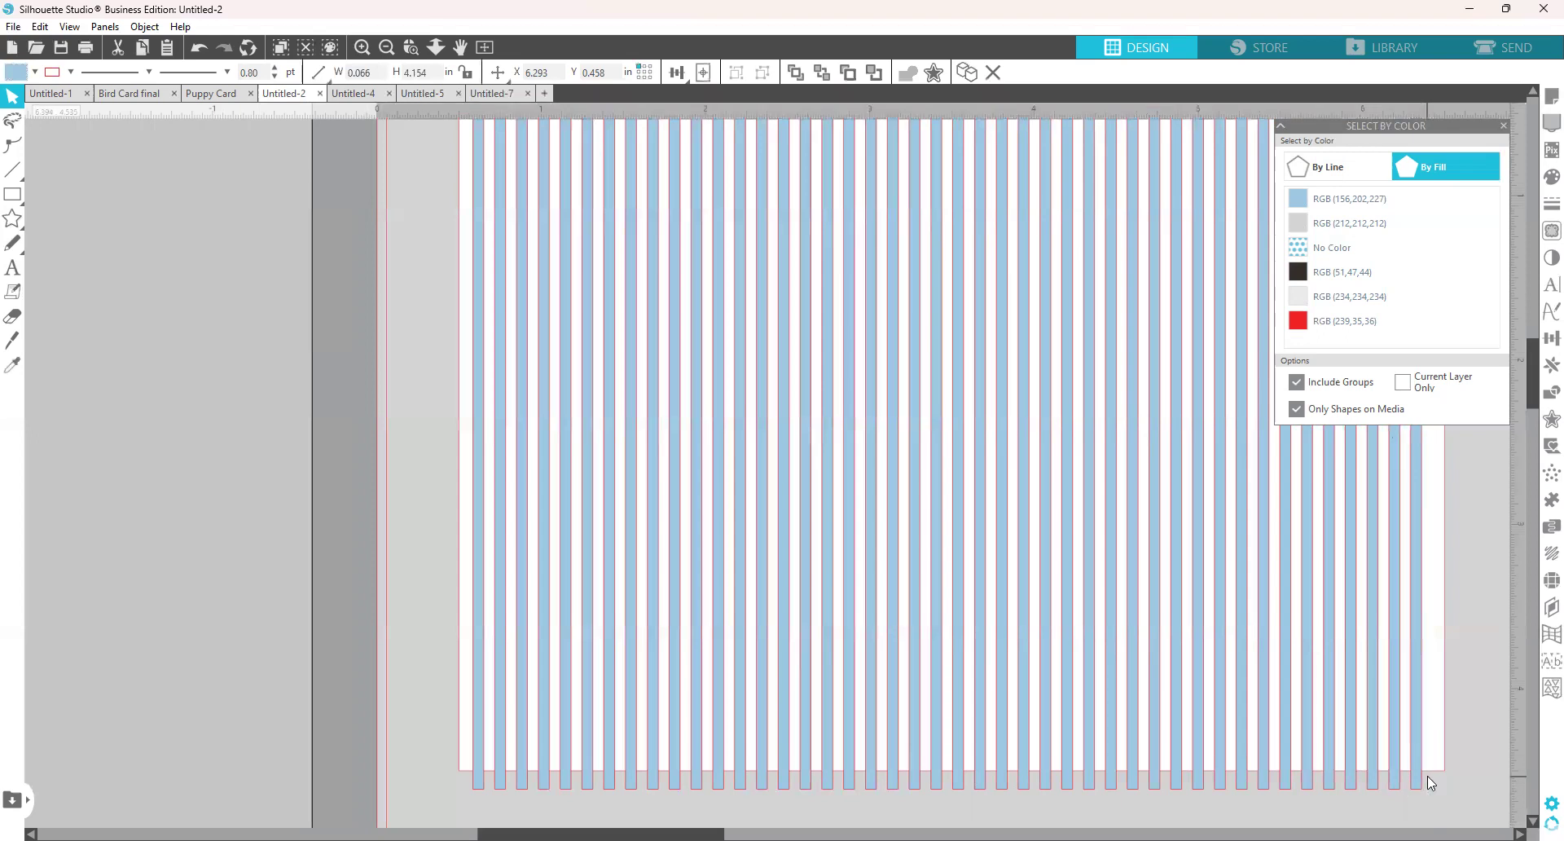
{"action": "right_click", "coordinate": [1428, 775]}
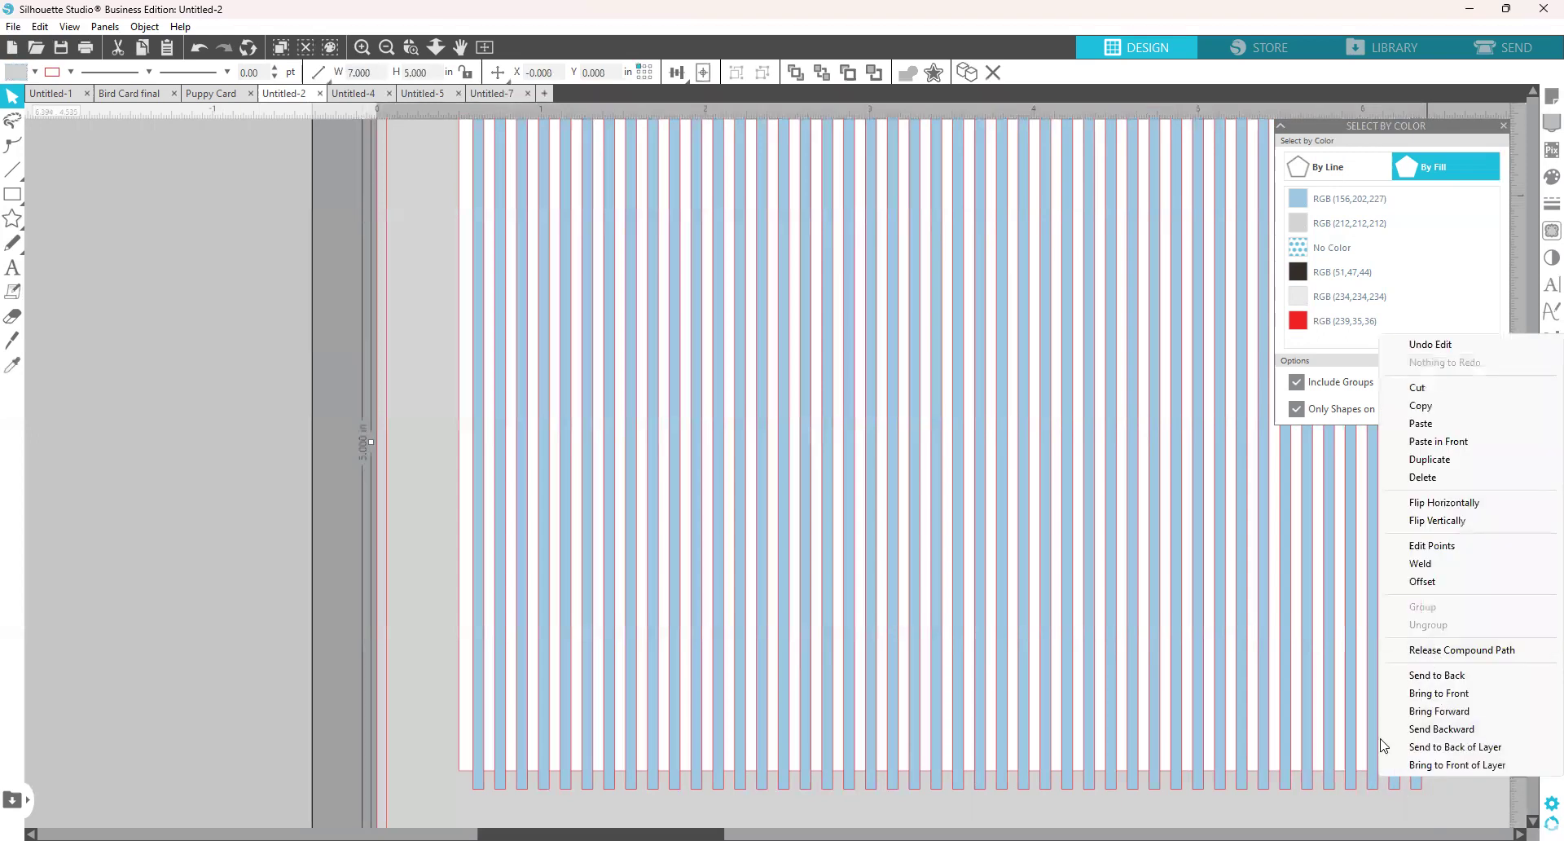
{"action": "left_click", "coordinate": [1443, 810]}
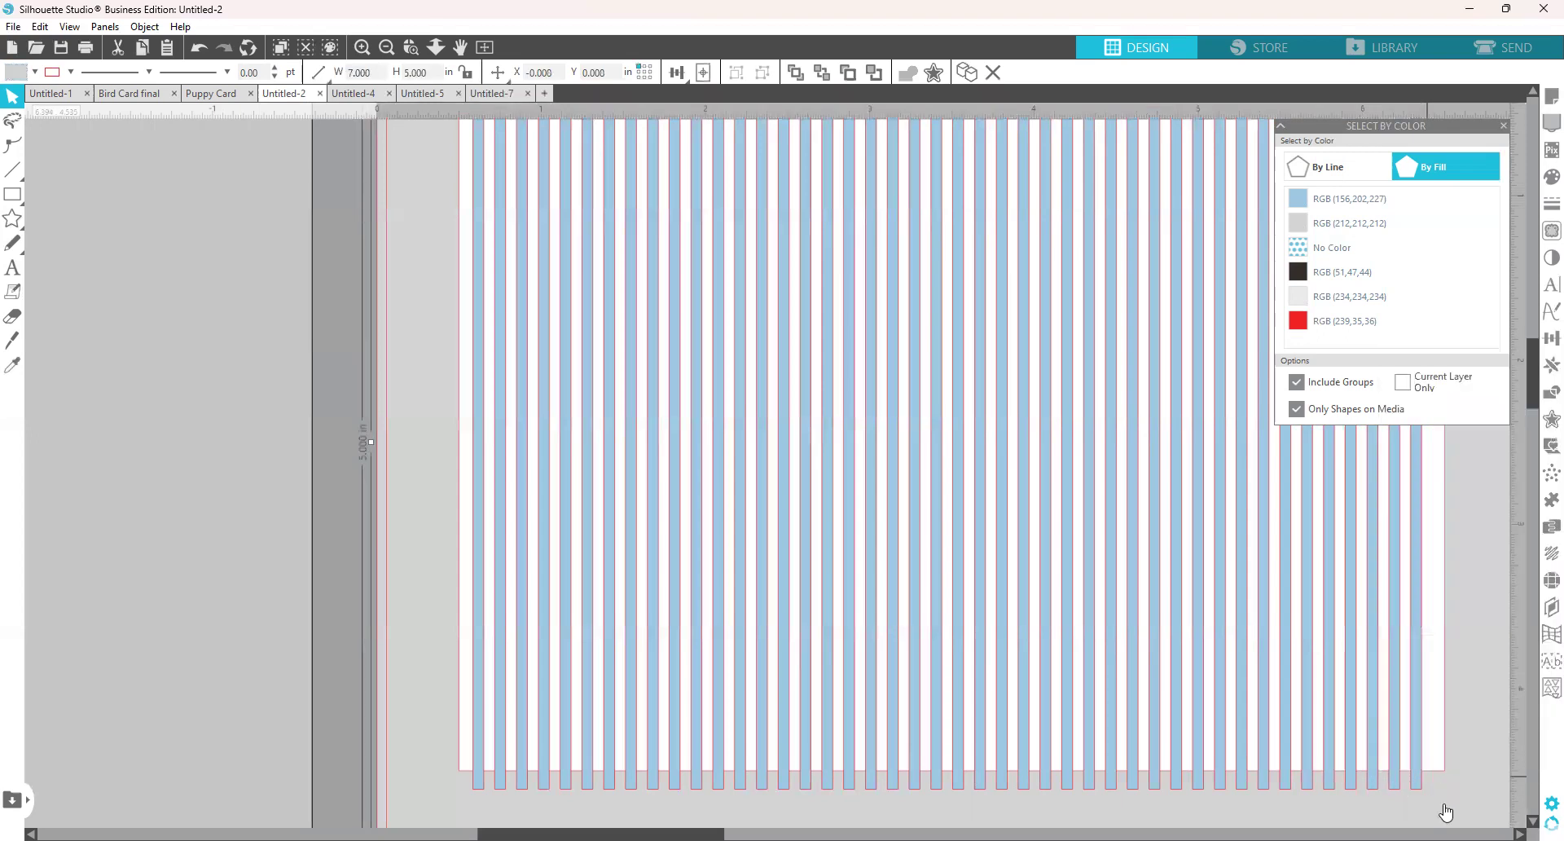
{"action": "left_click", "coordinate": [1415, 774]}
{"action": "right_click", "coordinate": [1415, 774]}
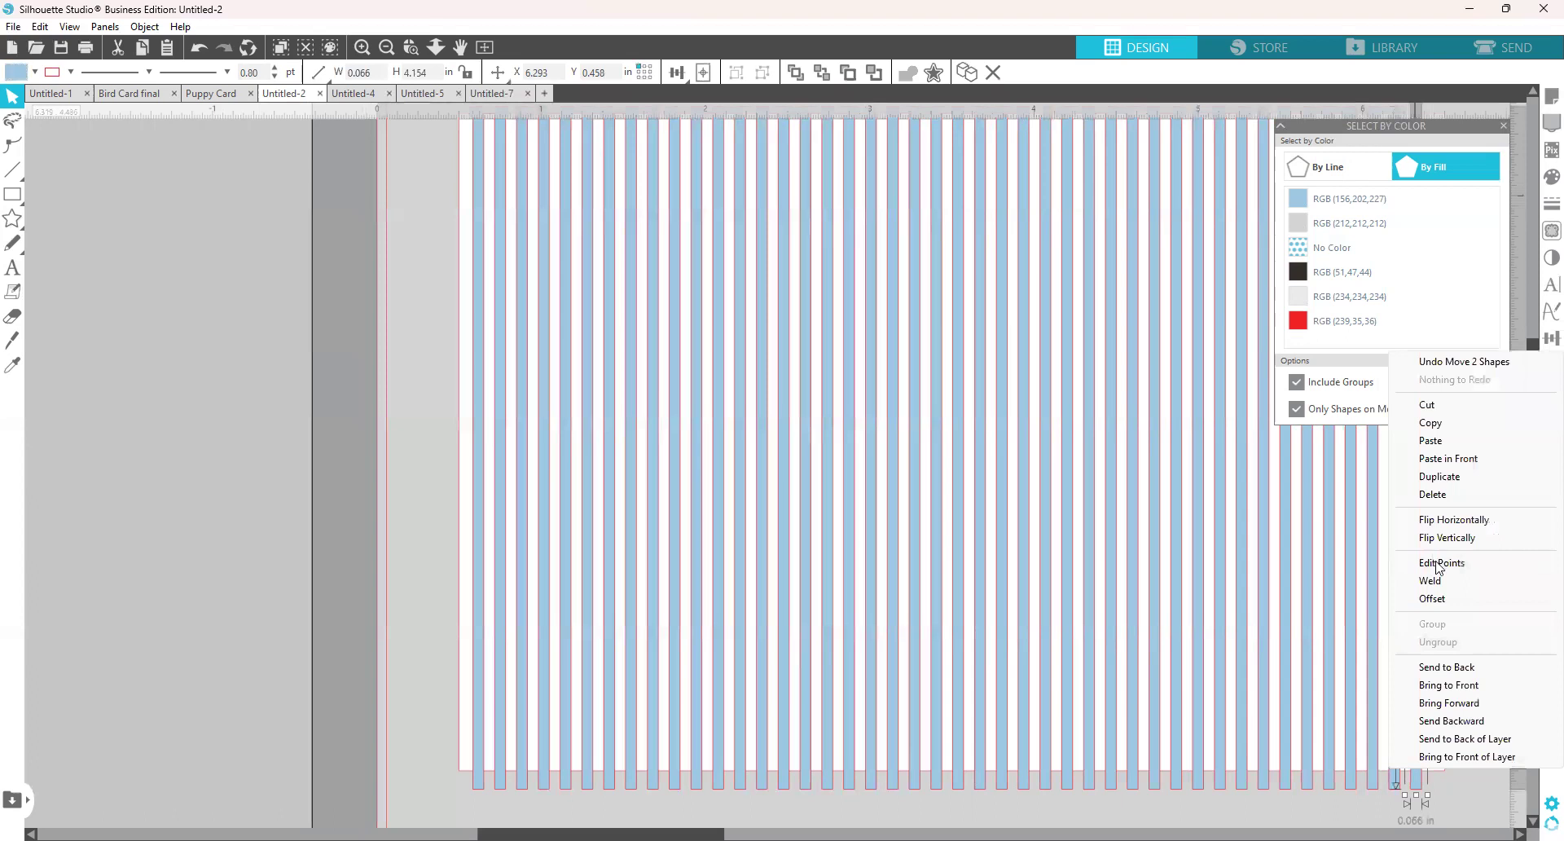
{"action": "left_click", "coordinate": [1440, 477]}
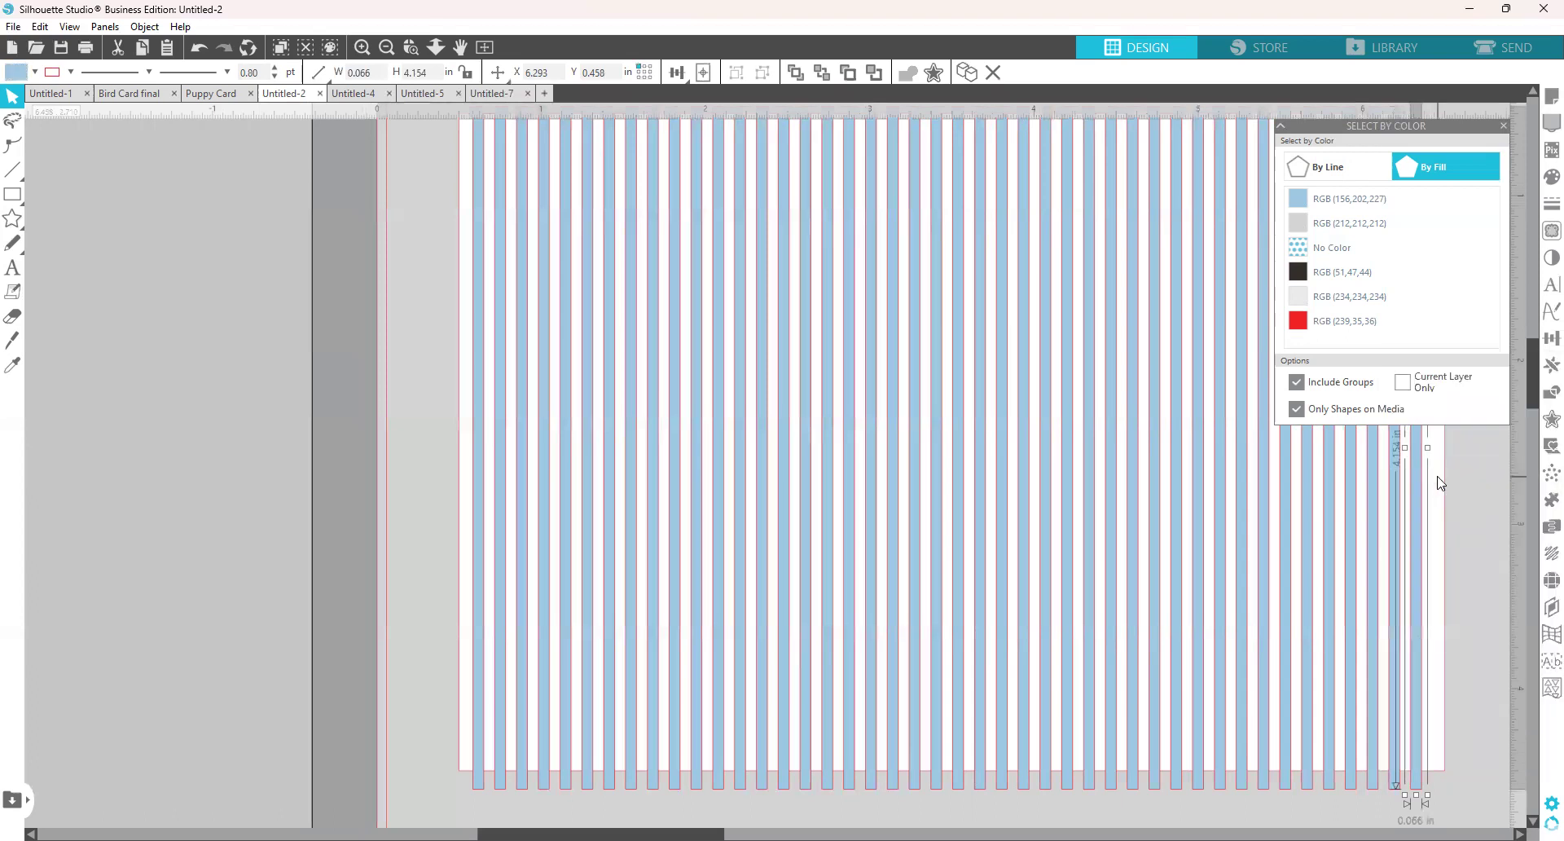
{"action": "left_click", "coordinate": [1462, 815]}
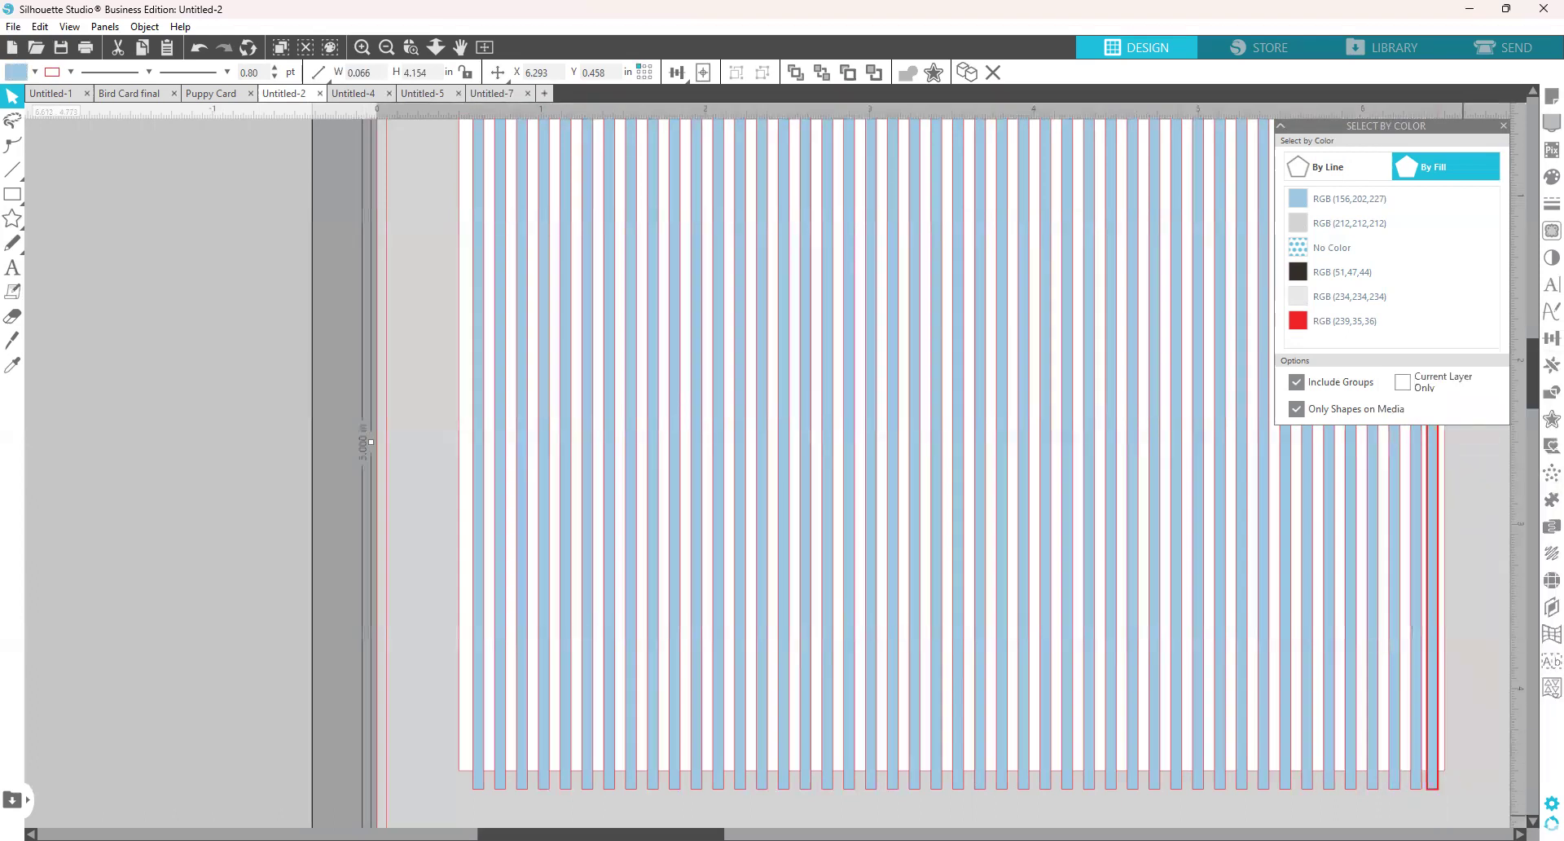
{"action": "left_click_drag", "start_coordinate": [1440, 817], "coordinate": [1441, 817]}
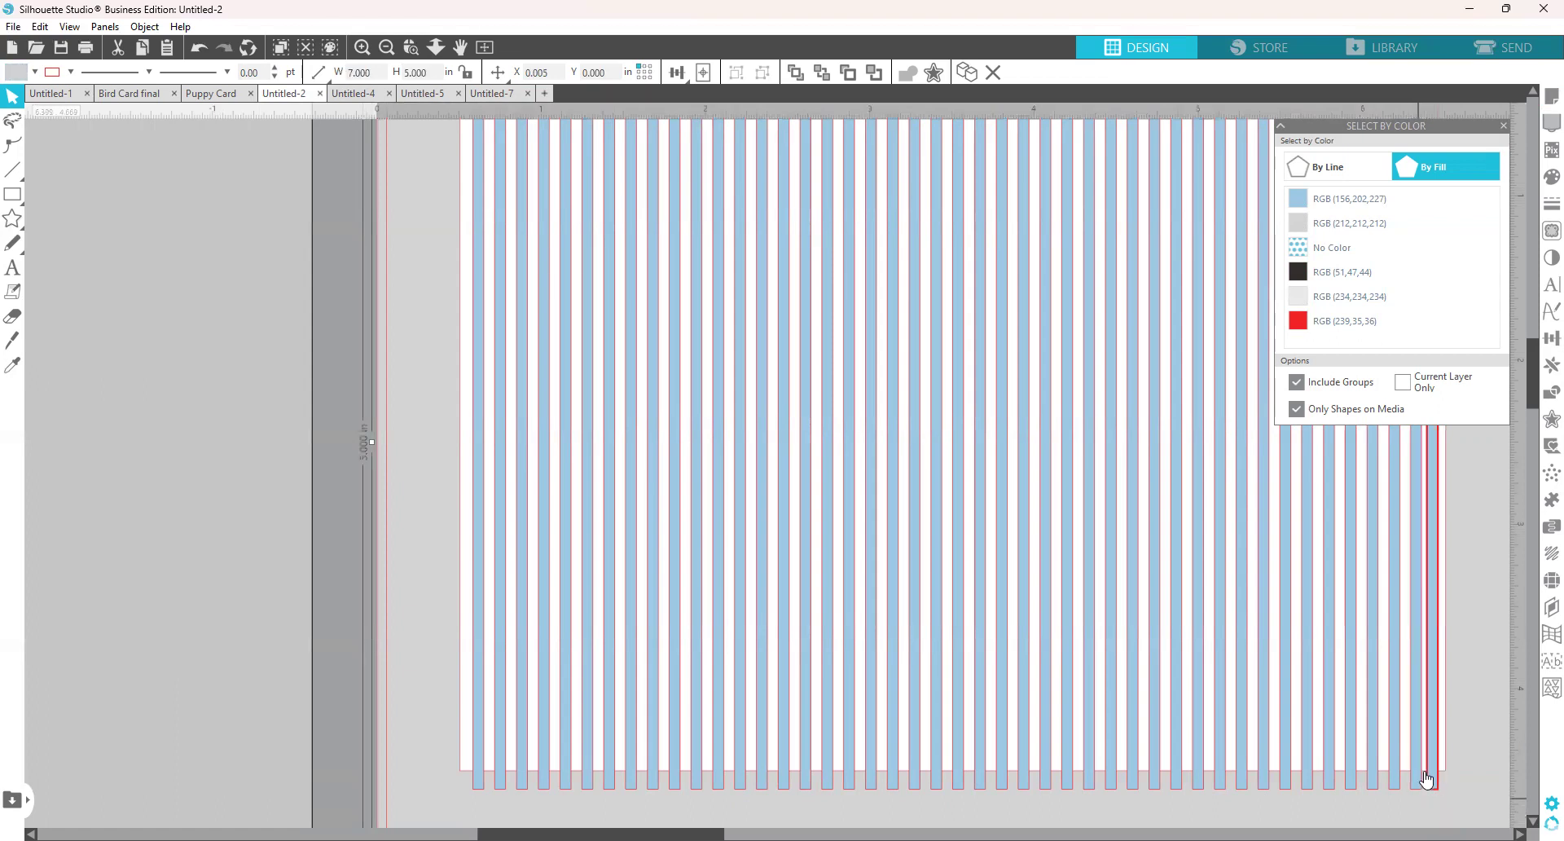
{"action": "mouse_move", "coordinate": [1437, 770]}
{"action": "left_mouse_down"}
{"action": "mouse_move", "coordinate": [1458, 770]}
{"action": "mouse_move", "coordinate": [1444, 771]}
{"action": "left_mouse_up"}
{"action": "key", "text": "Escape"}
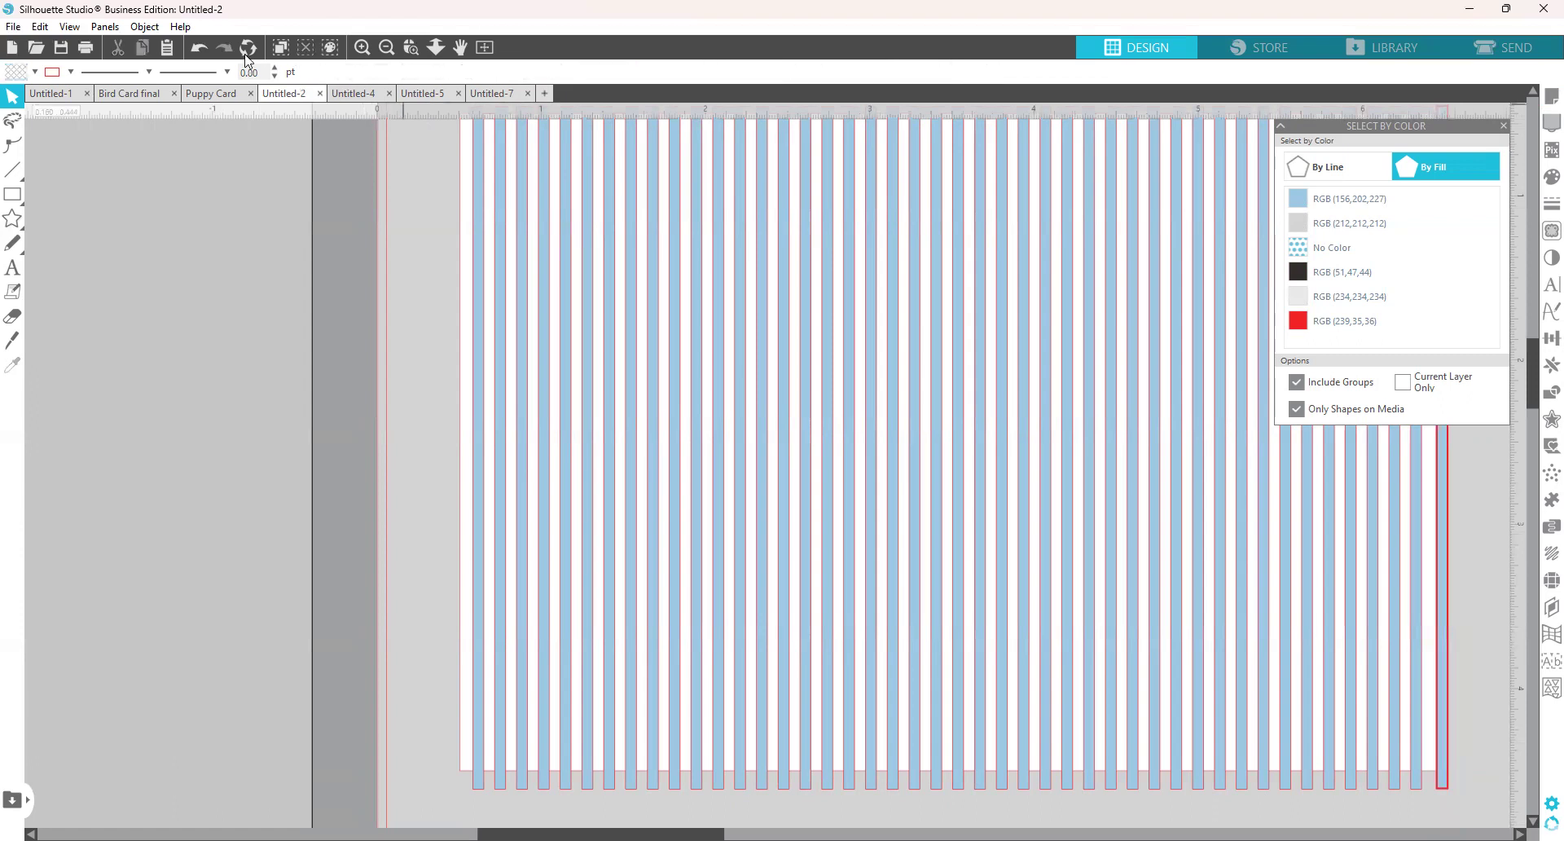
{"action": "left_click", "coordinate": [199, 51]}
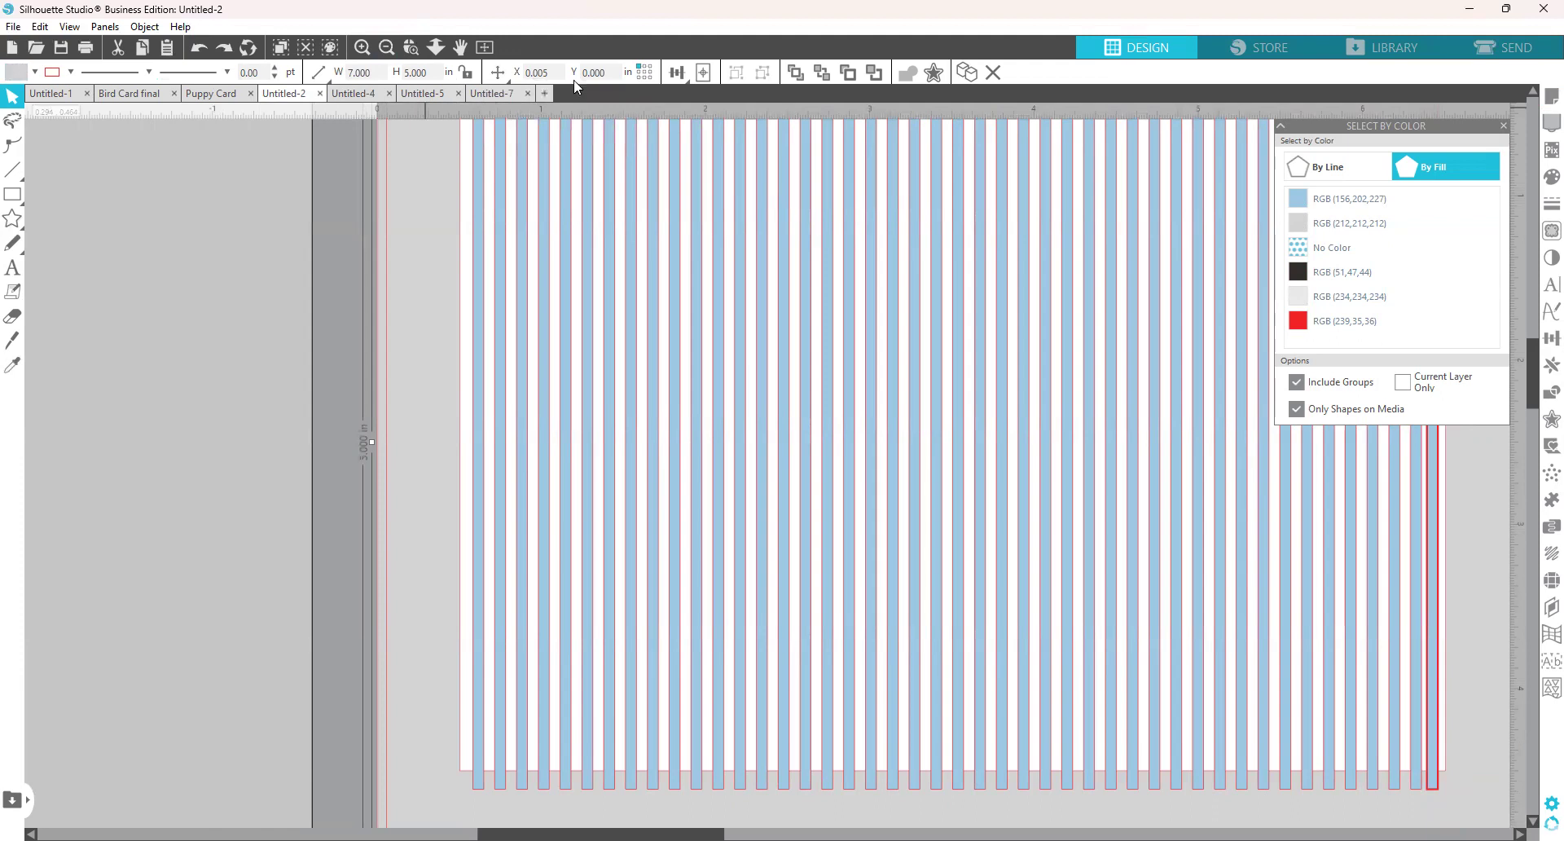
Weld all the light blue stripes and the 7 × 5 in frame into one shape.
{"action": "left_click", "coordinate": [385, 49]}
{"action": "left_click", "coordinate": [384, 49]}
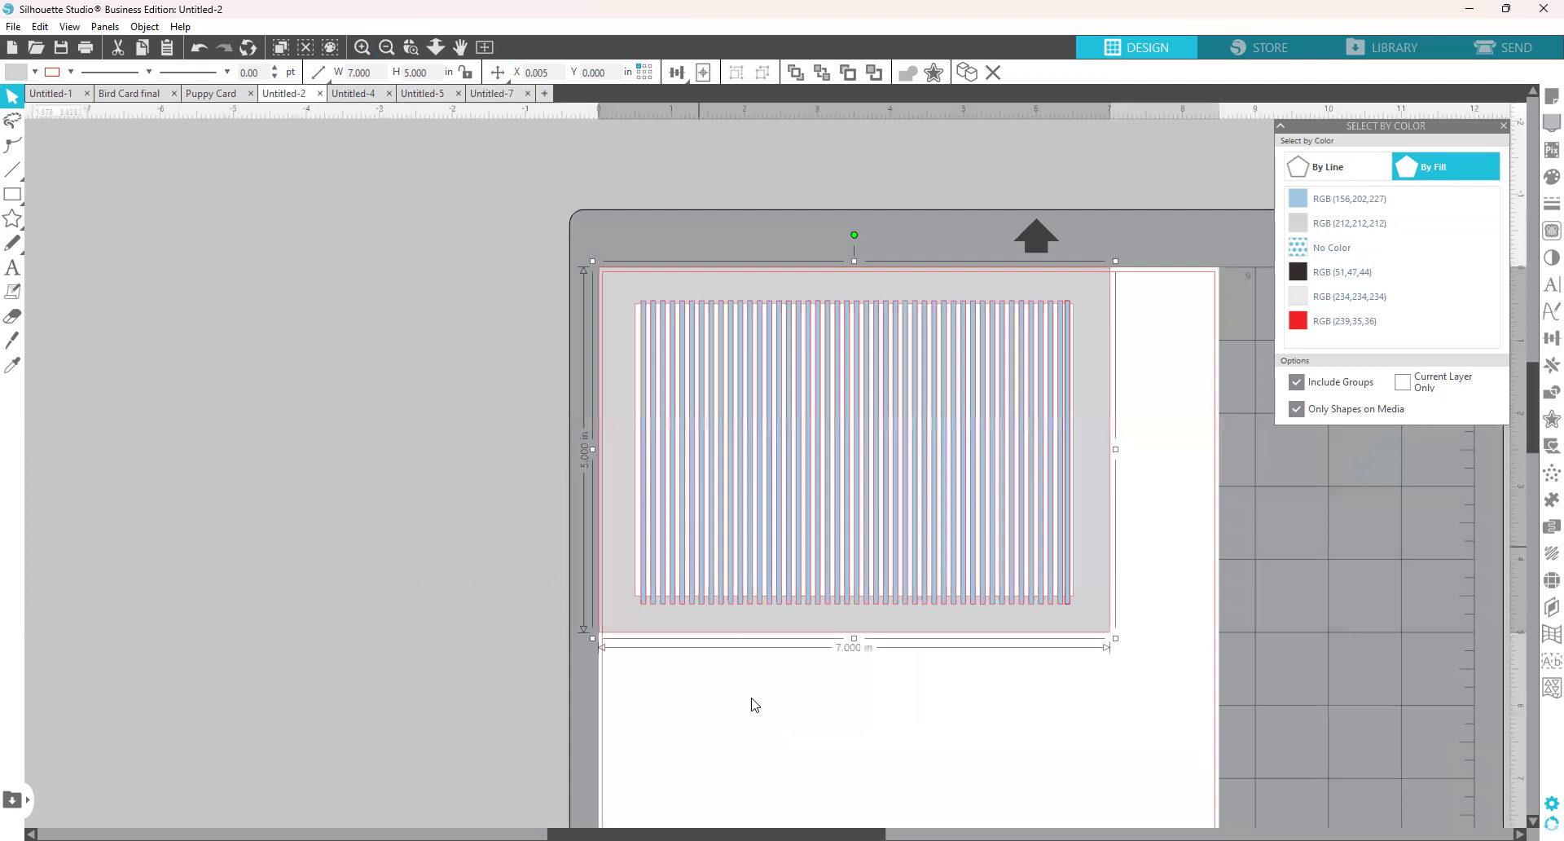
{"action": "left_click_drag", "start_coordinate": [496, 221], "coordinate": [1147, 638]}
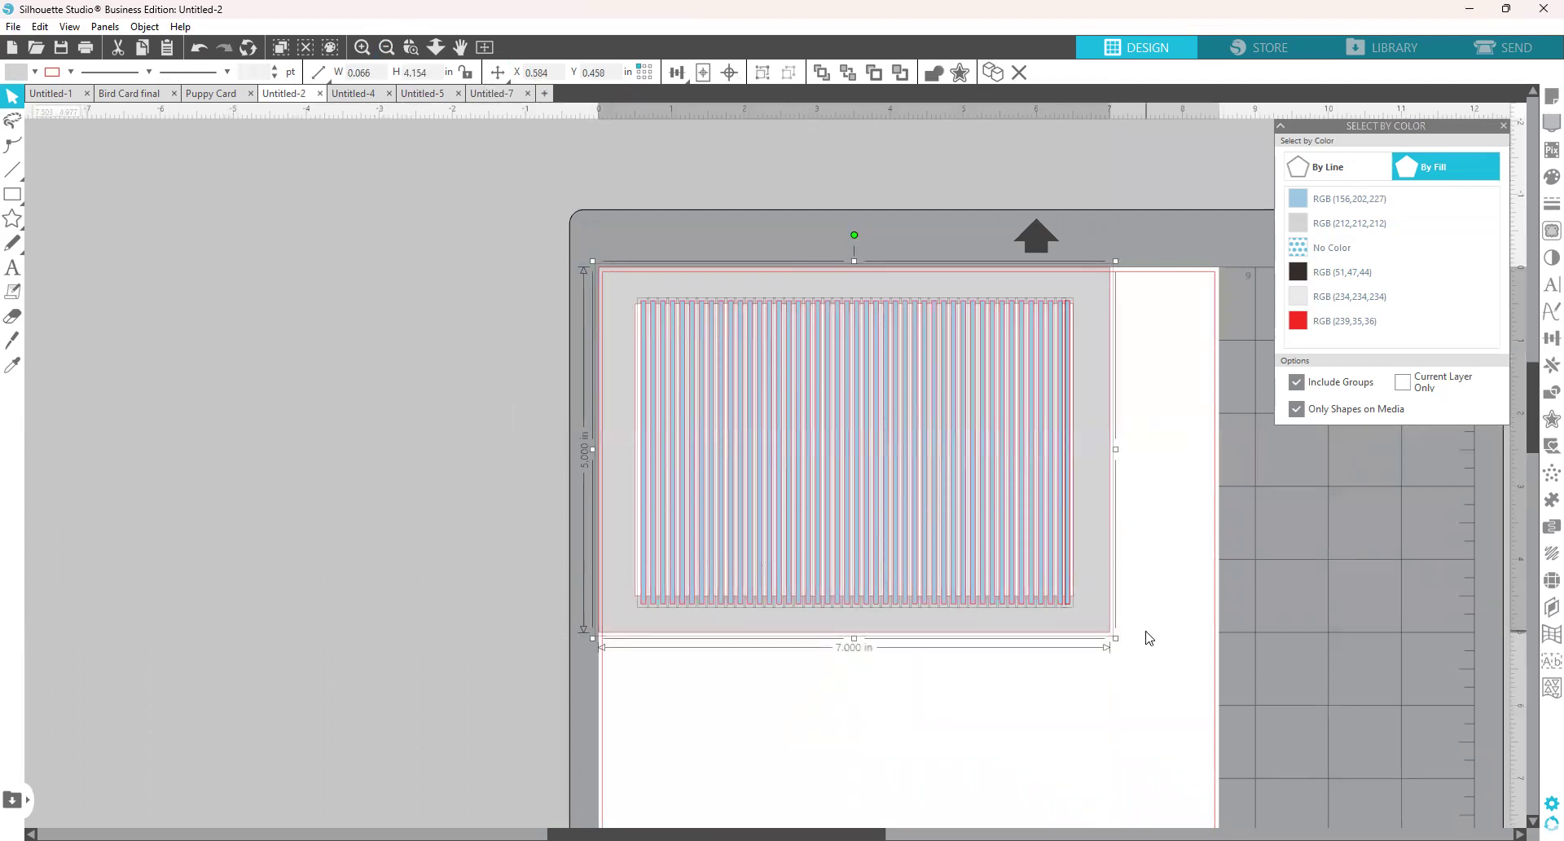
{"action": "right_click", "coordinate": [1147, 638]}
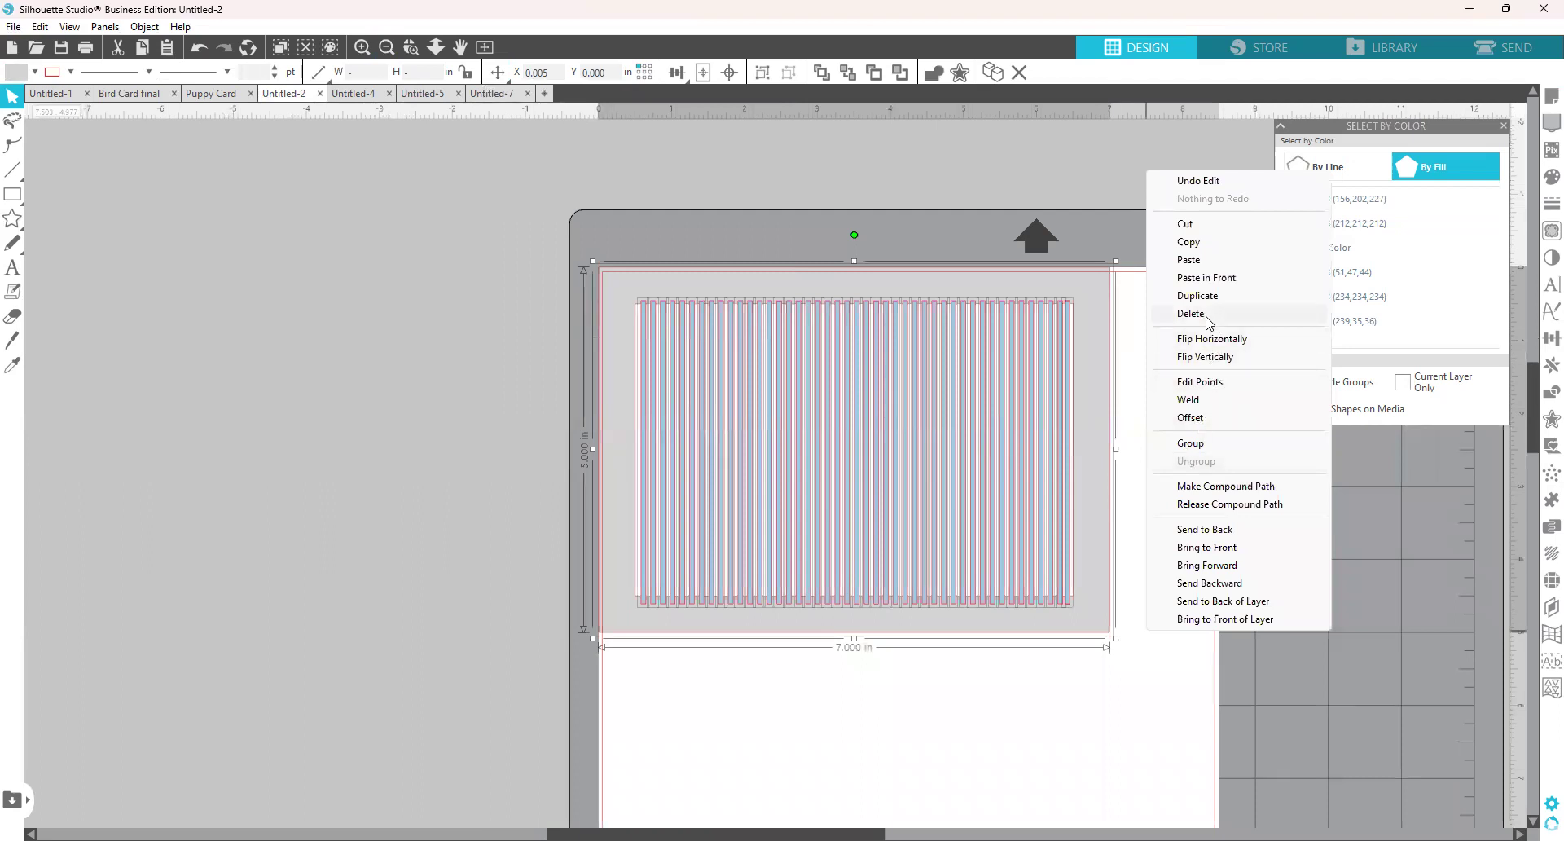
{"action": "left_click", "coordinate": [1205, 406]}
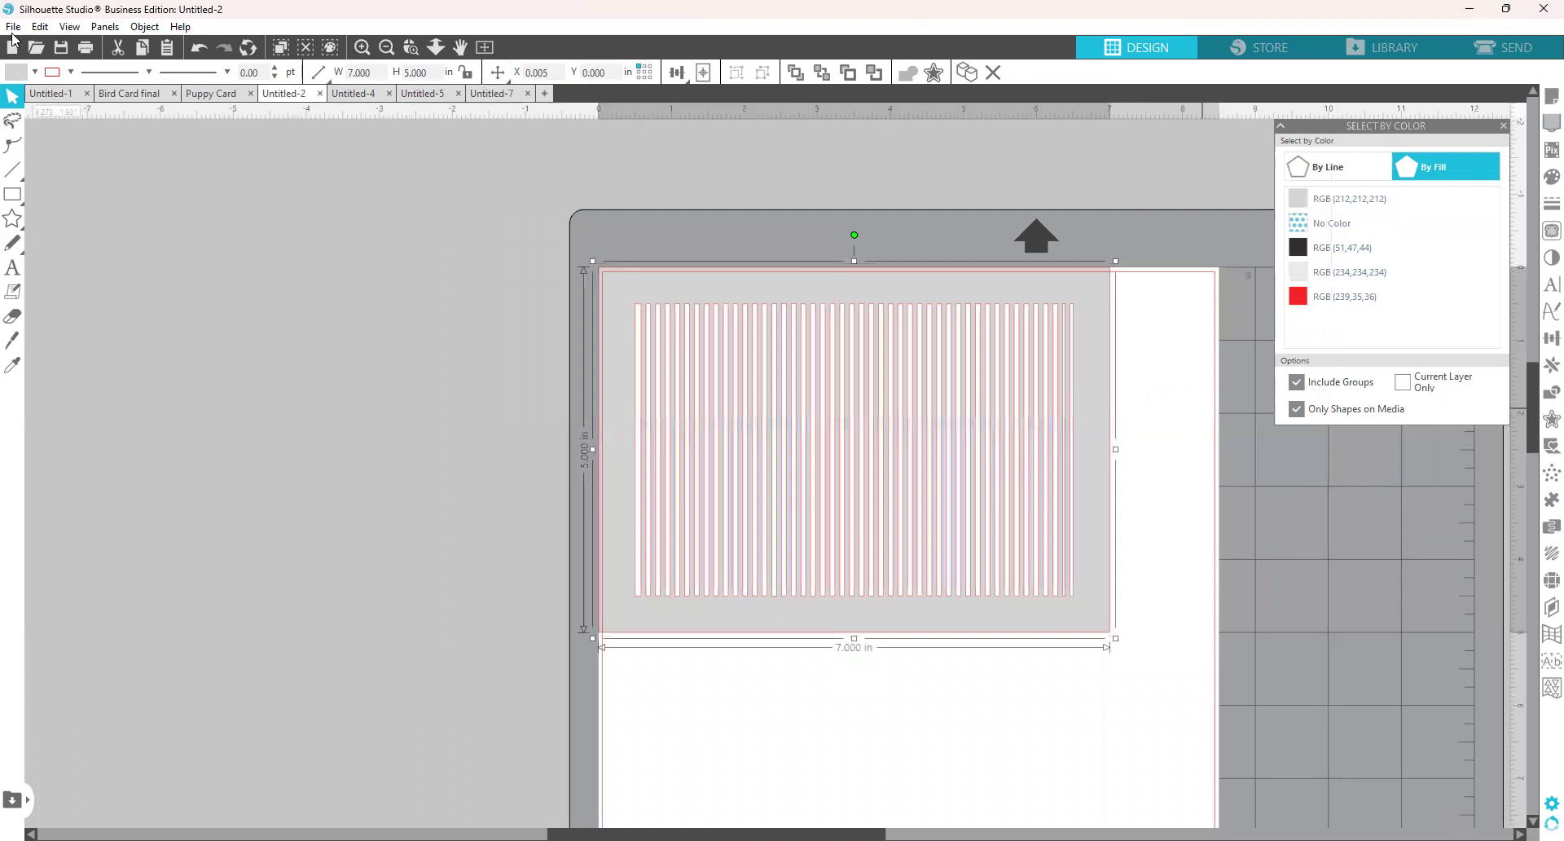
Fill the welded striped frame with black, RGB (51,47,44), and change its red outline to black.
{"action": "left_click", "coordinate": [34, 73]}
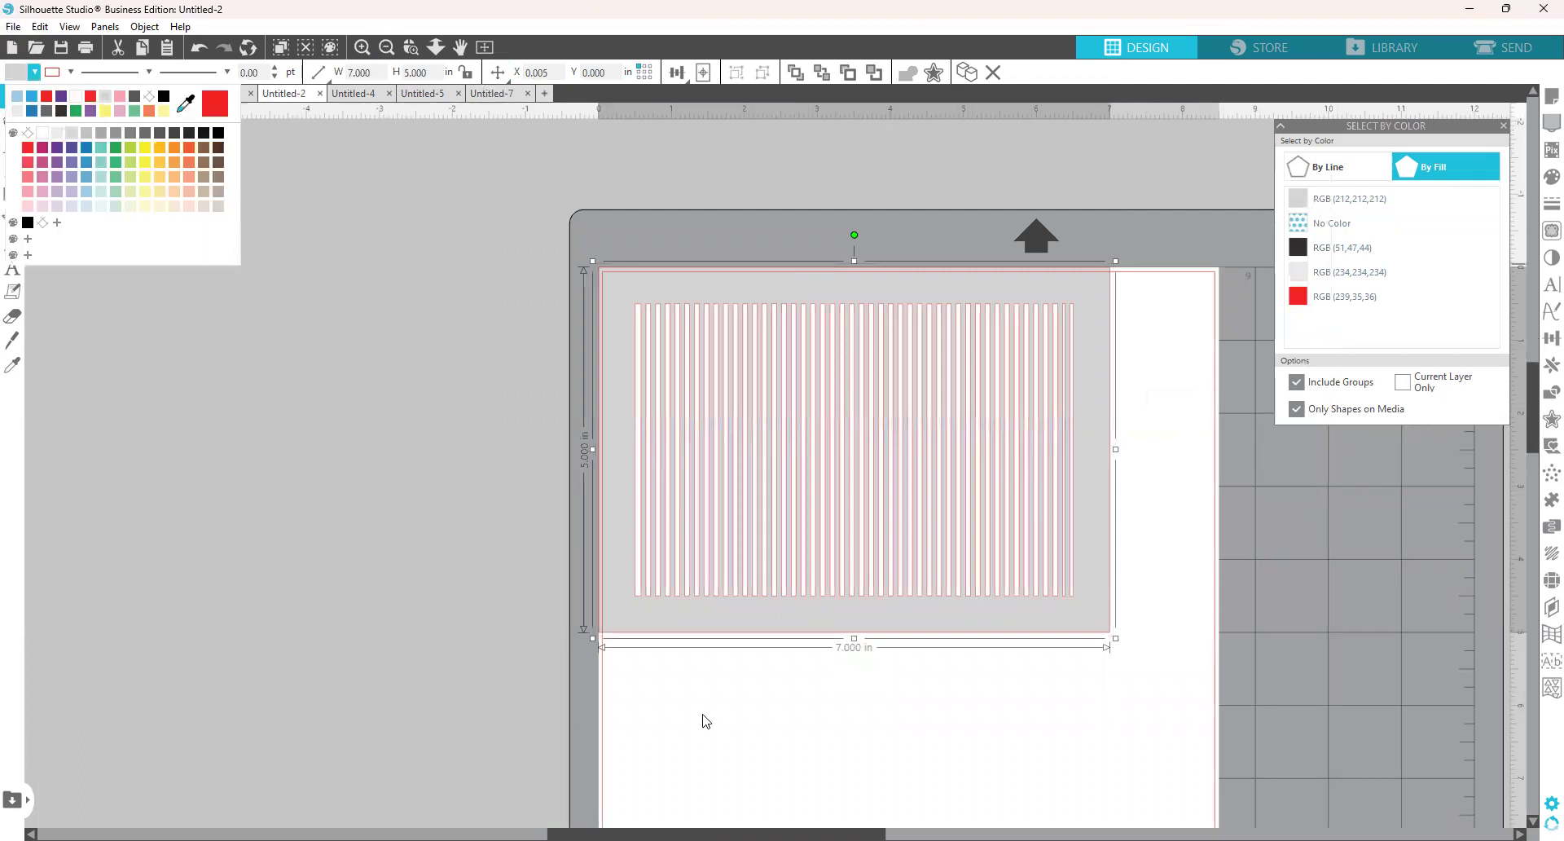
{"action": "left_click", "coordinate": [148, 130]}
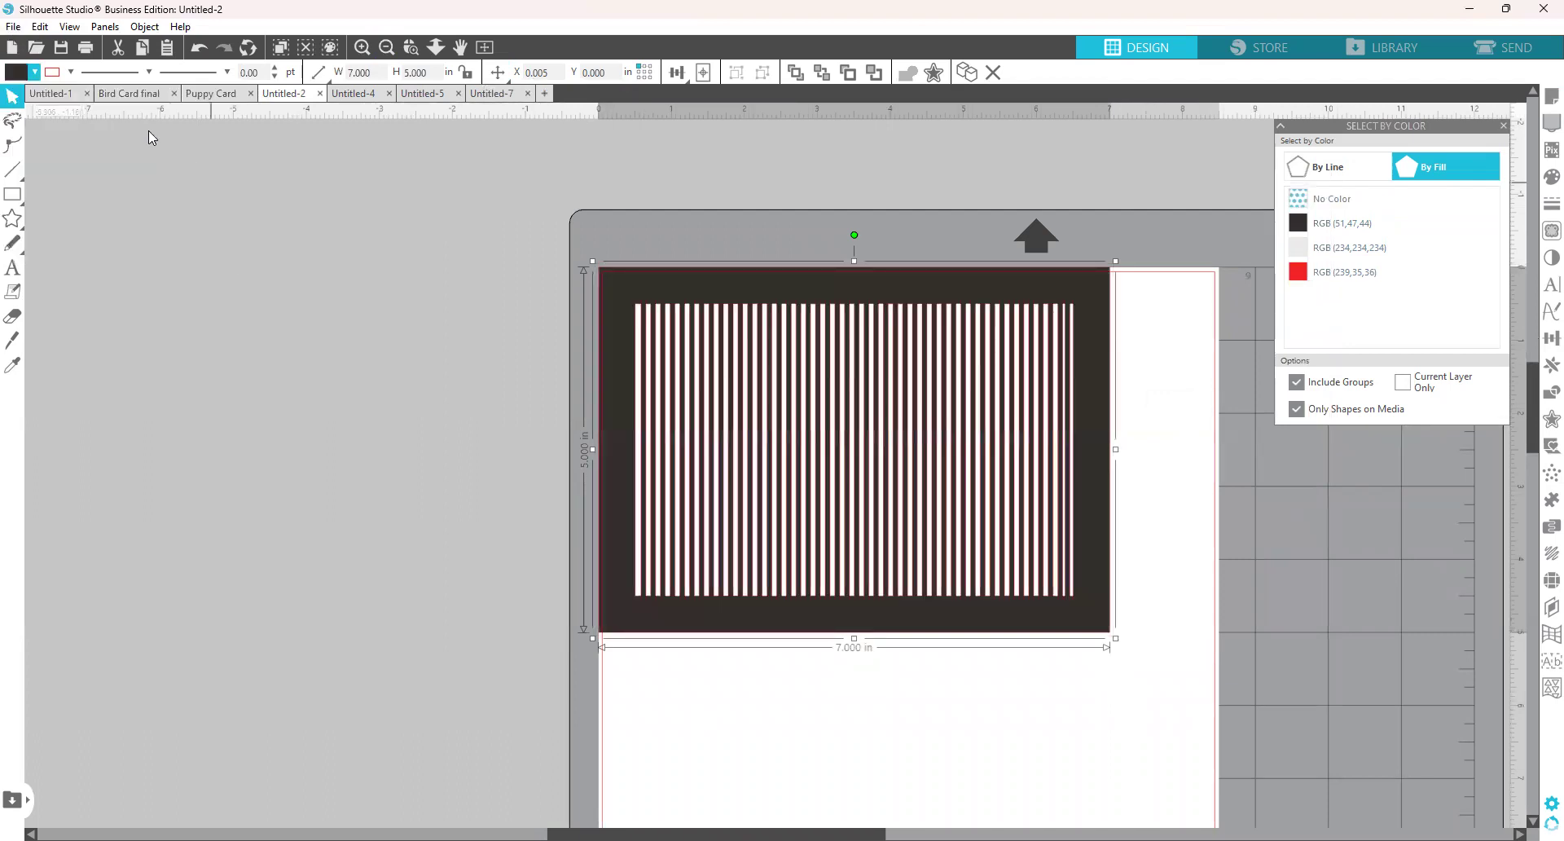
{"action": "left_click", "coordinate": [72, 72]}
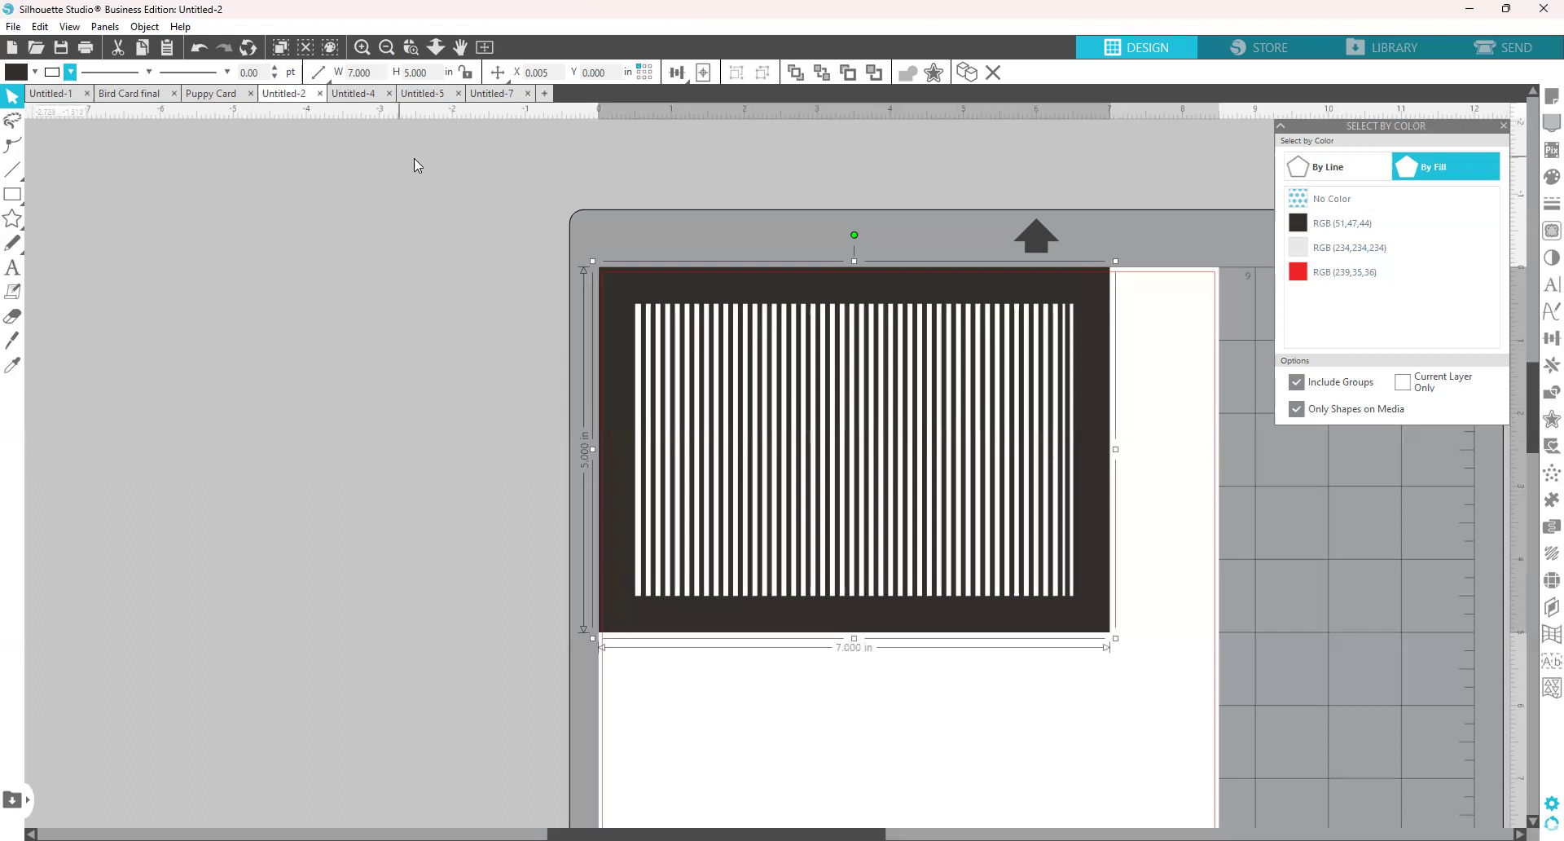
{"action": "left_click", "coordinate": [477, 291]}
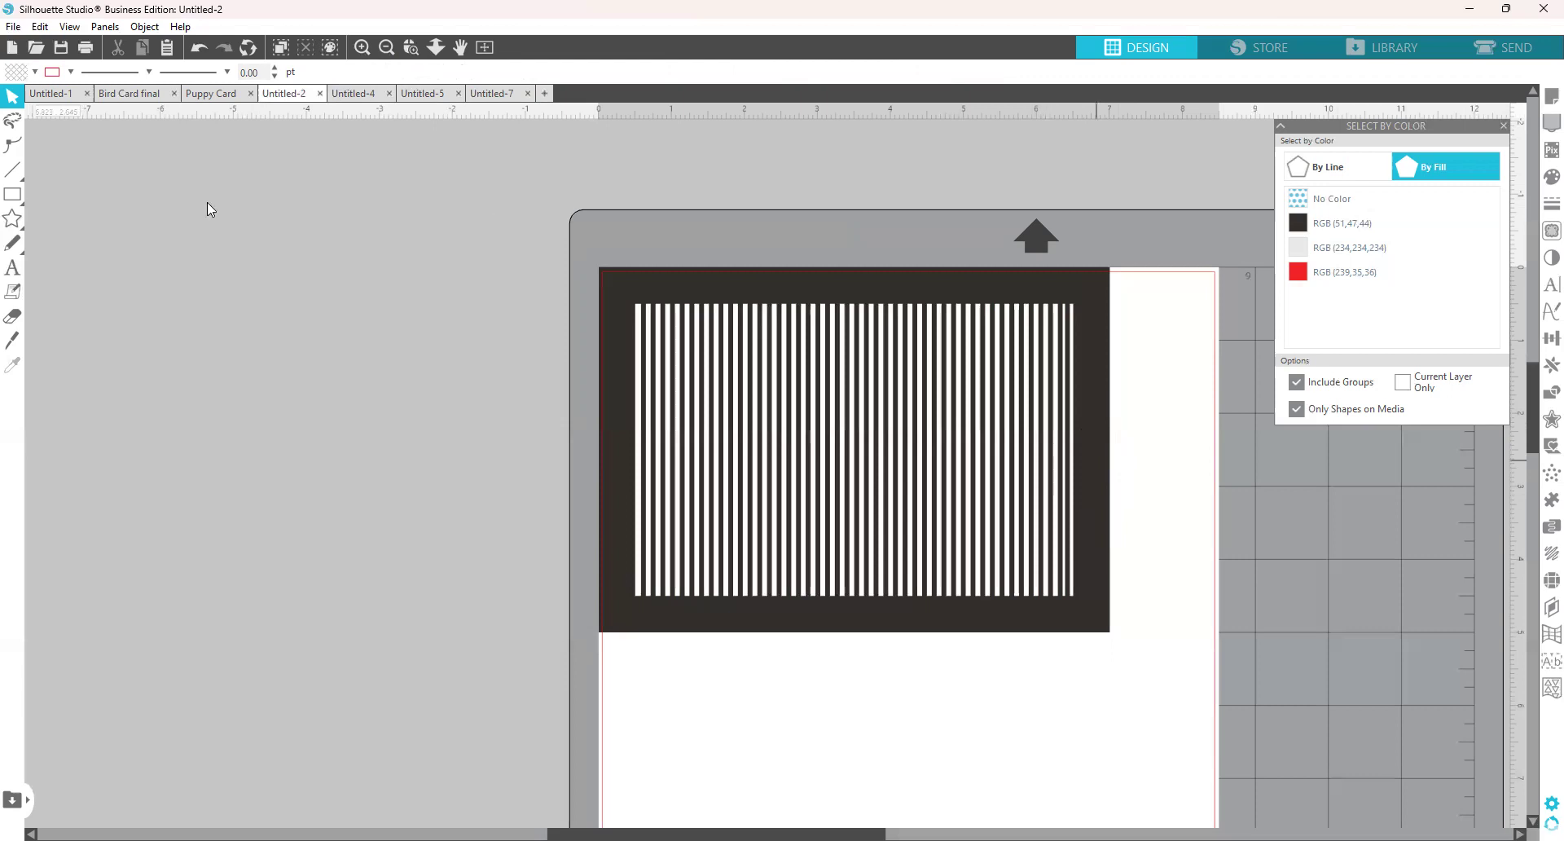
Draw a circle about 0.4 in wide beside the frame and add a horizontal guide through the frame's mid-height.
{"action": "left_click", "coordinate": [12, 194]}
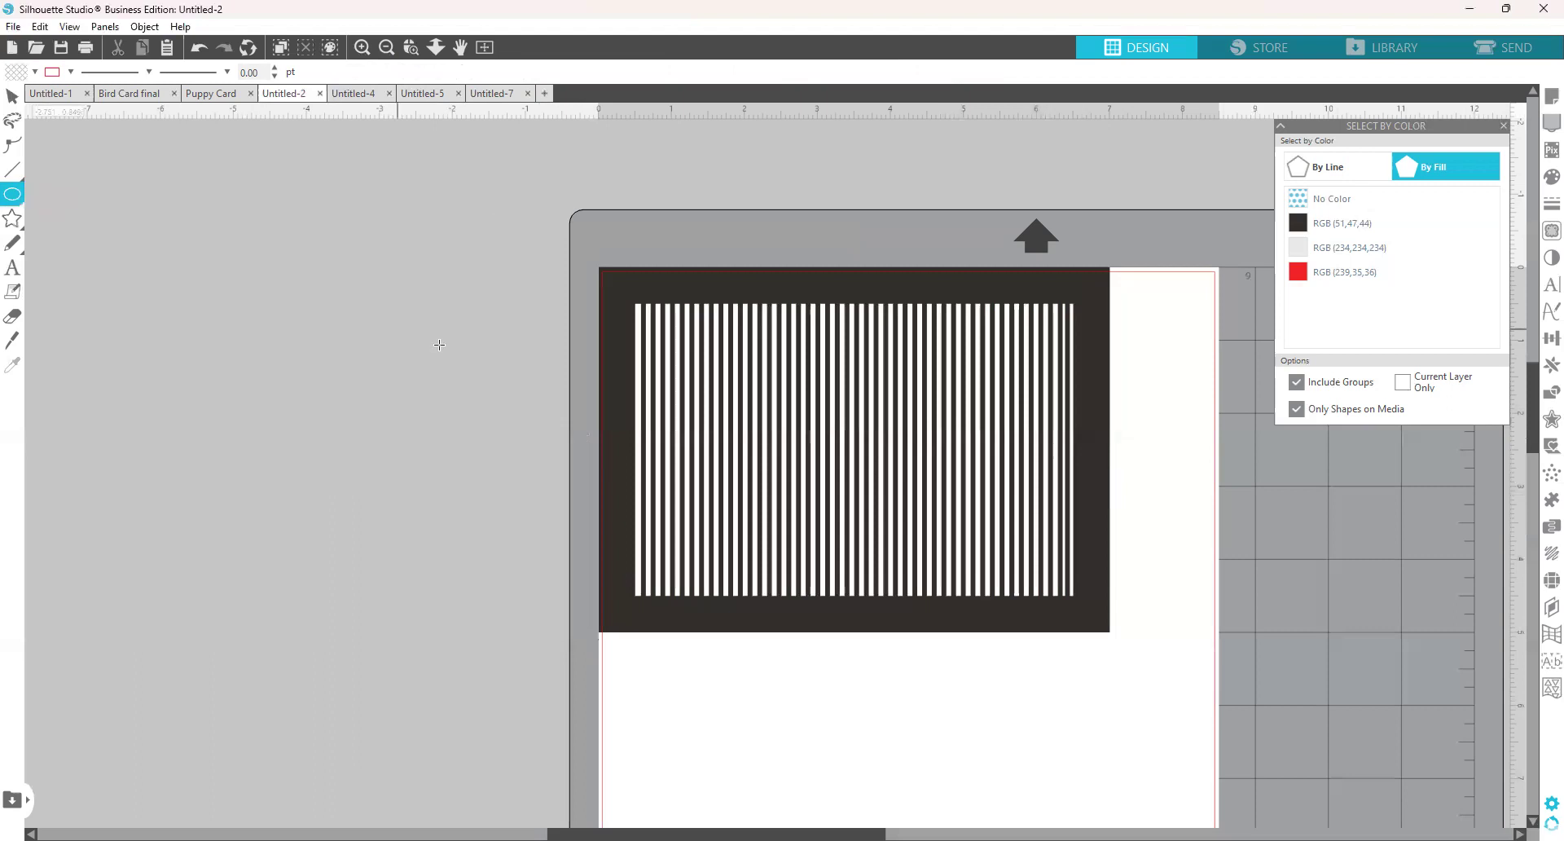
{"action": "left_click_drag", "start_coordinate": [438, 344], "coordinate": [451, 378]}
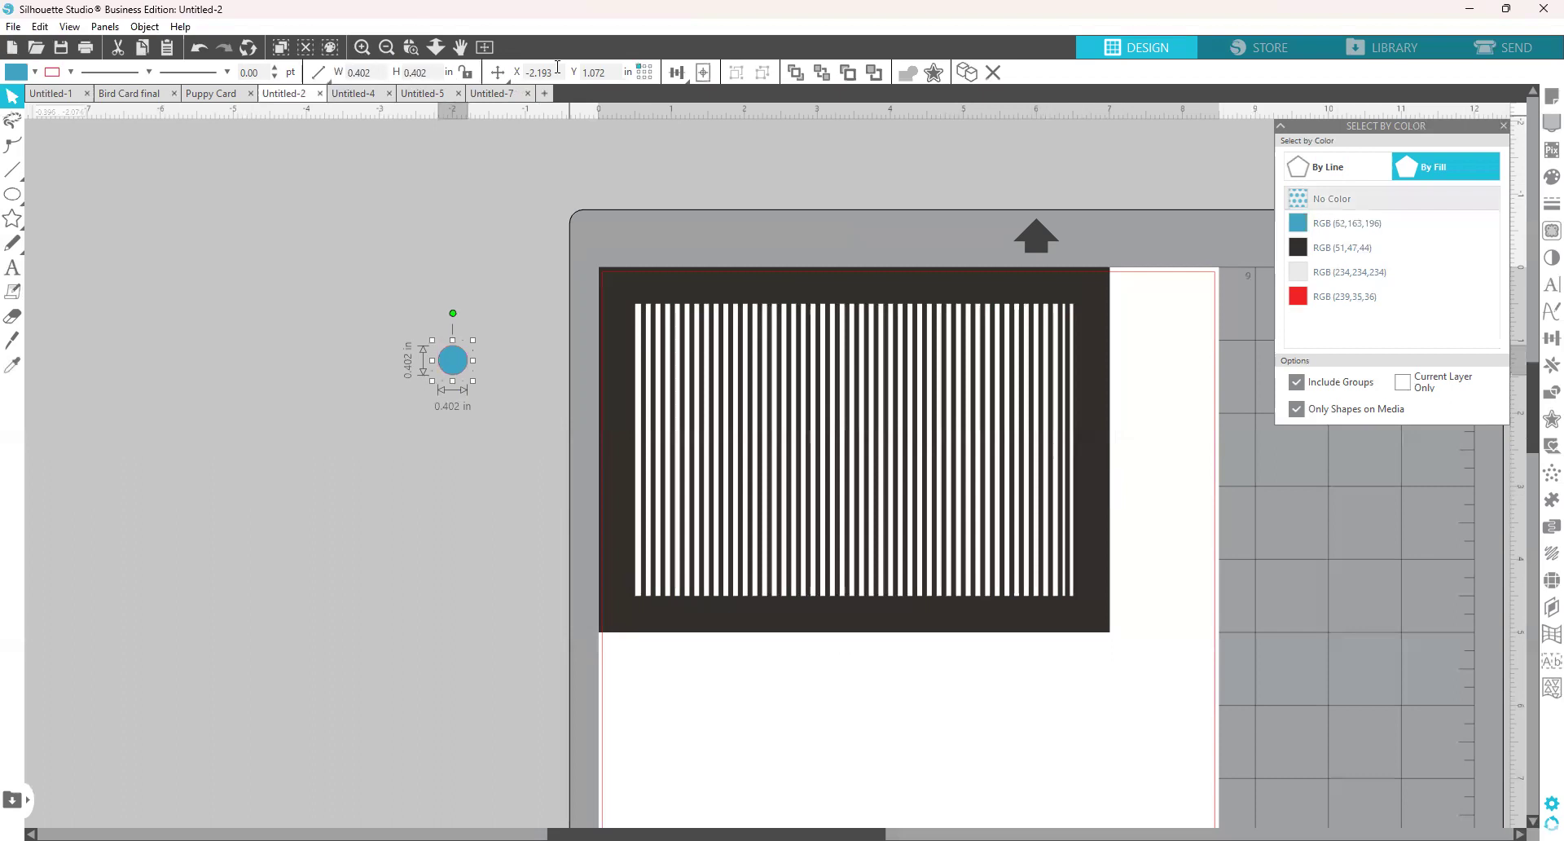
{"action": "left_click", "coordinate": [387, 49]}
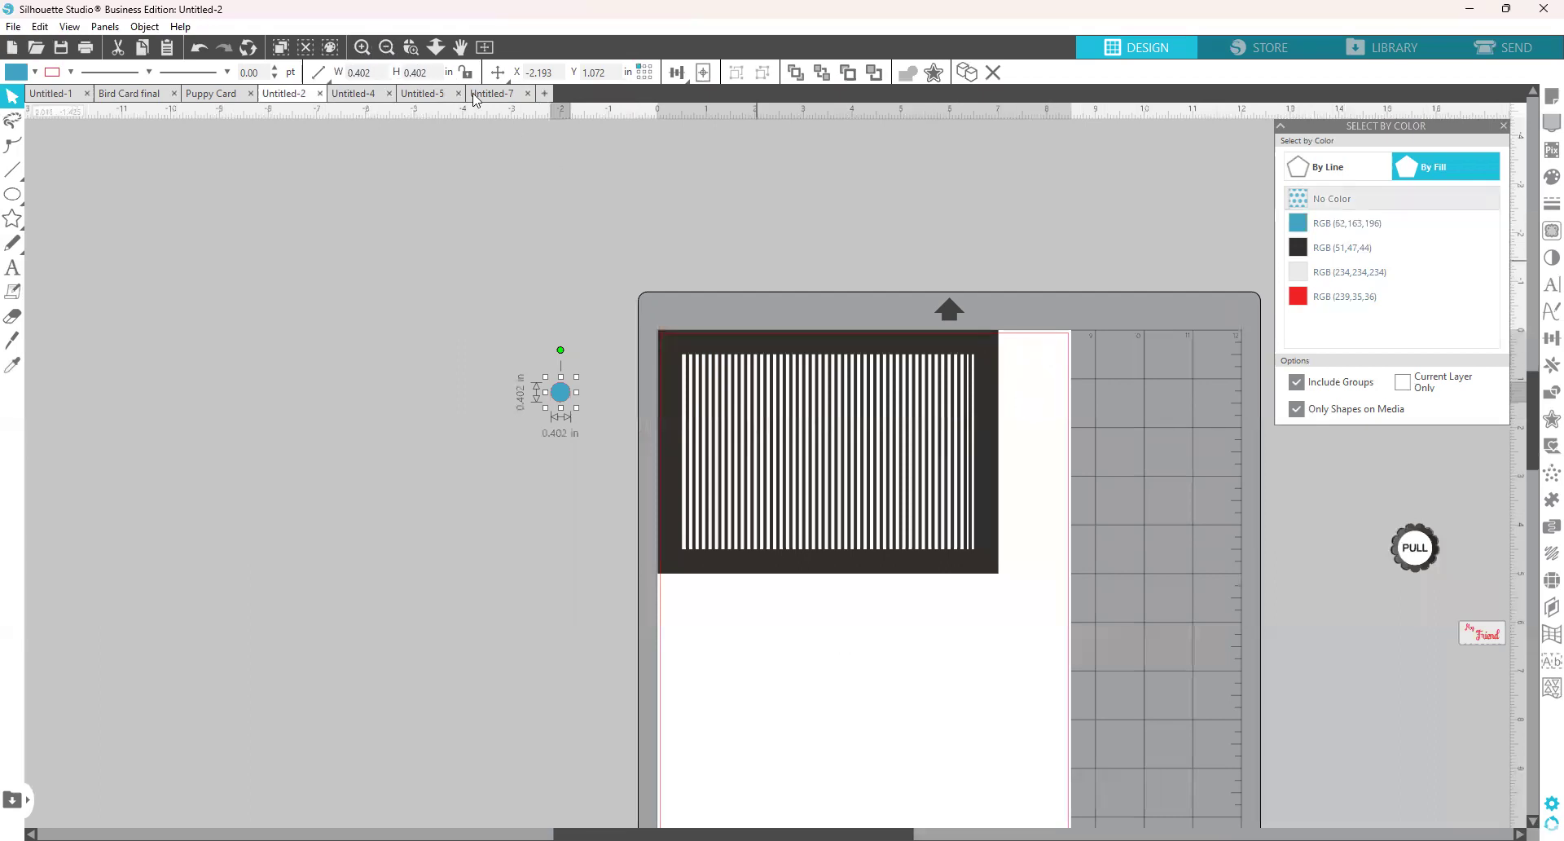
{"action": "left_click", "coordinate": [484, 47]}
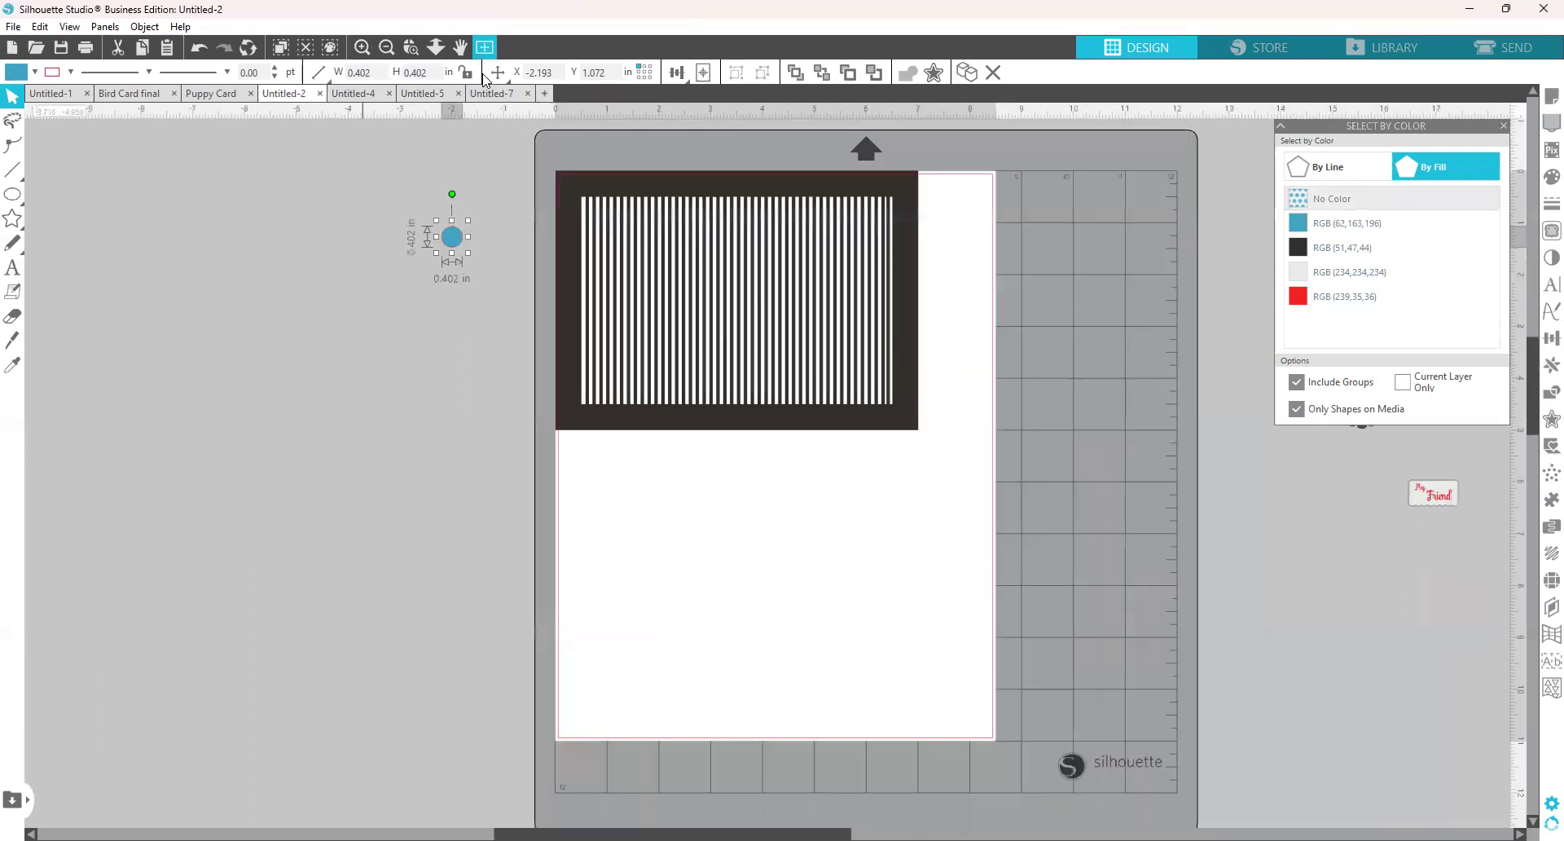
{"action": "left_click", "coordinate": [1259, 510]}
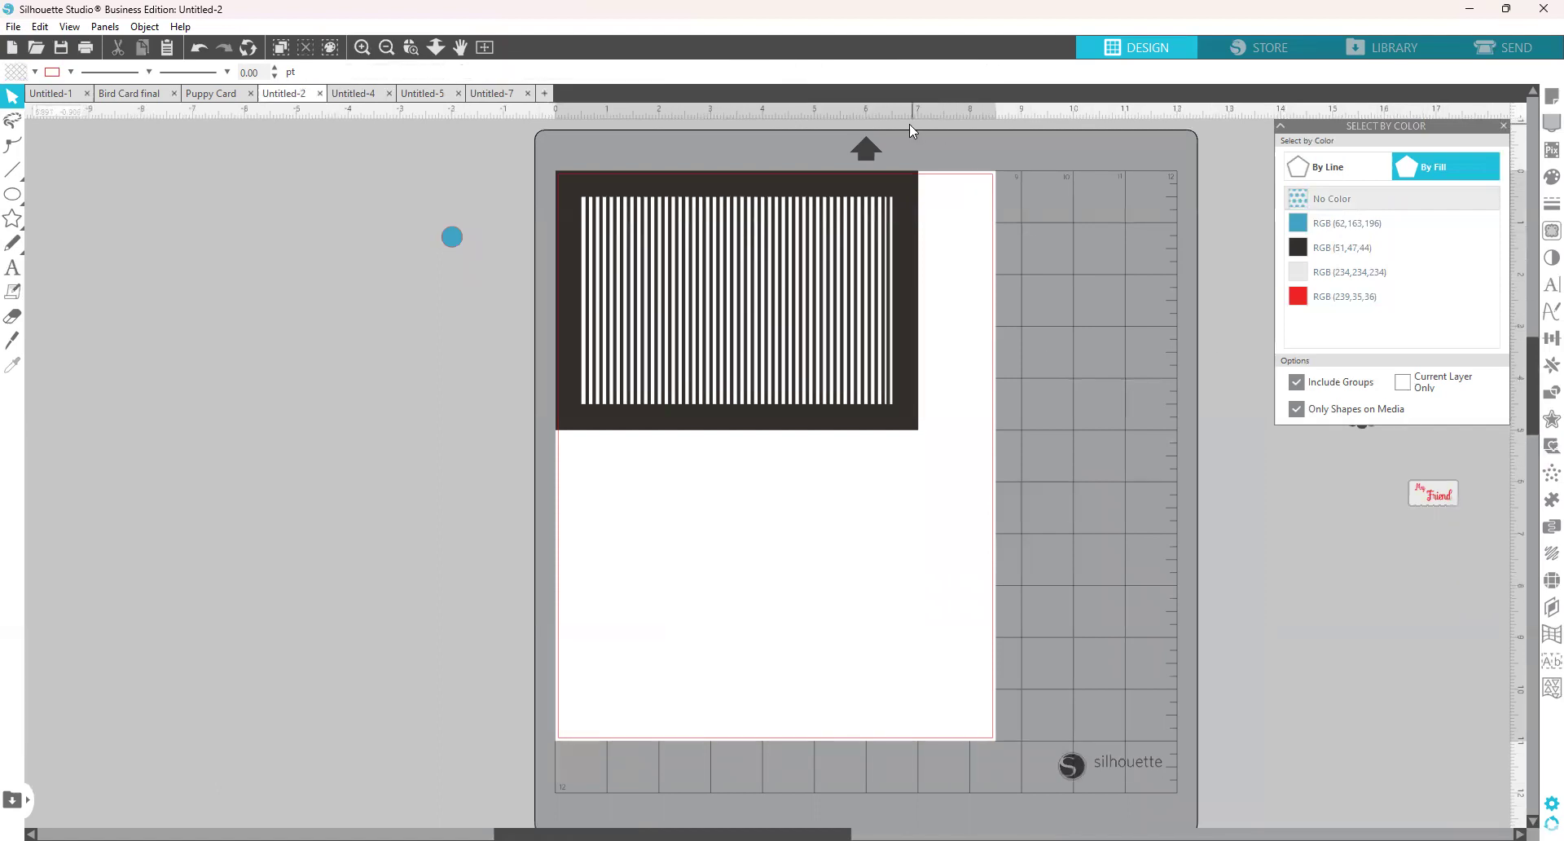
{"action": "left_click_drag", "start_coordinate": [881, 111], "coordinate": [923, 301]}
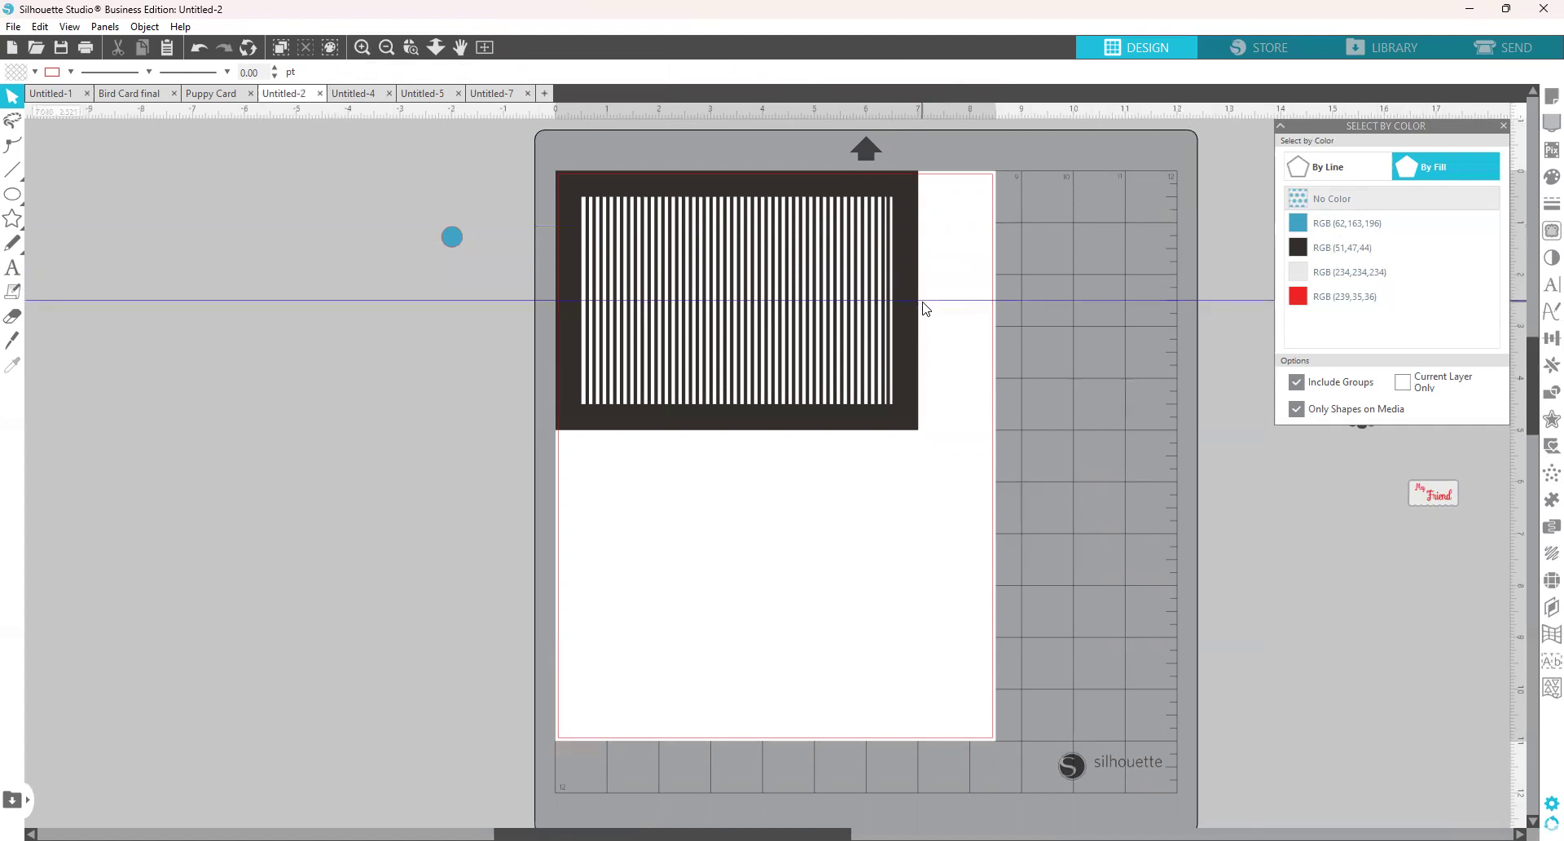
Enlarge the blue circle to about 0.84 in and center it on the guide, overlapping the frame's right edge.
{"action": "left_click", "coordinate": [457, 240]}
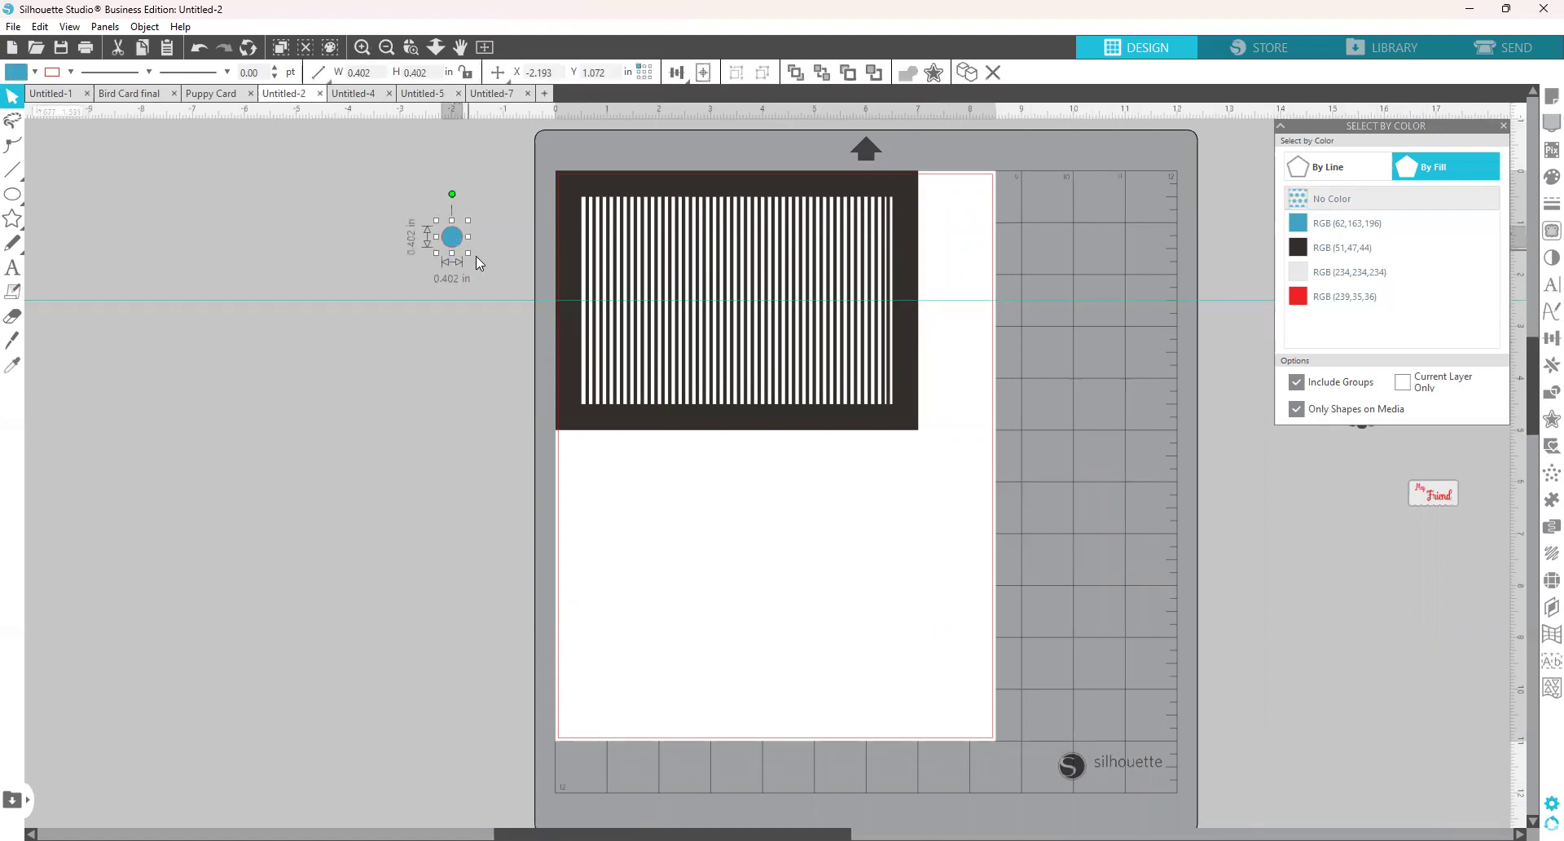
{"action": "left_click_drag", "start_coordinate": [468, 253], "coordinate": [941, 301]}
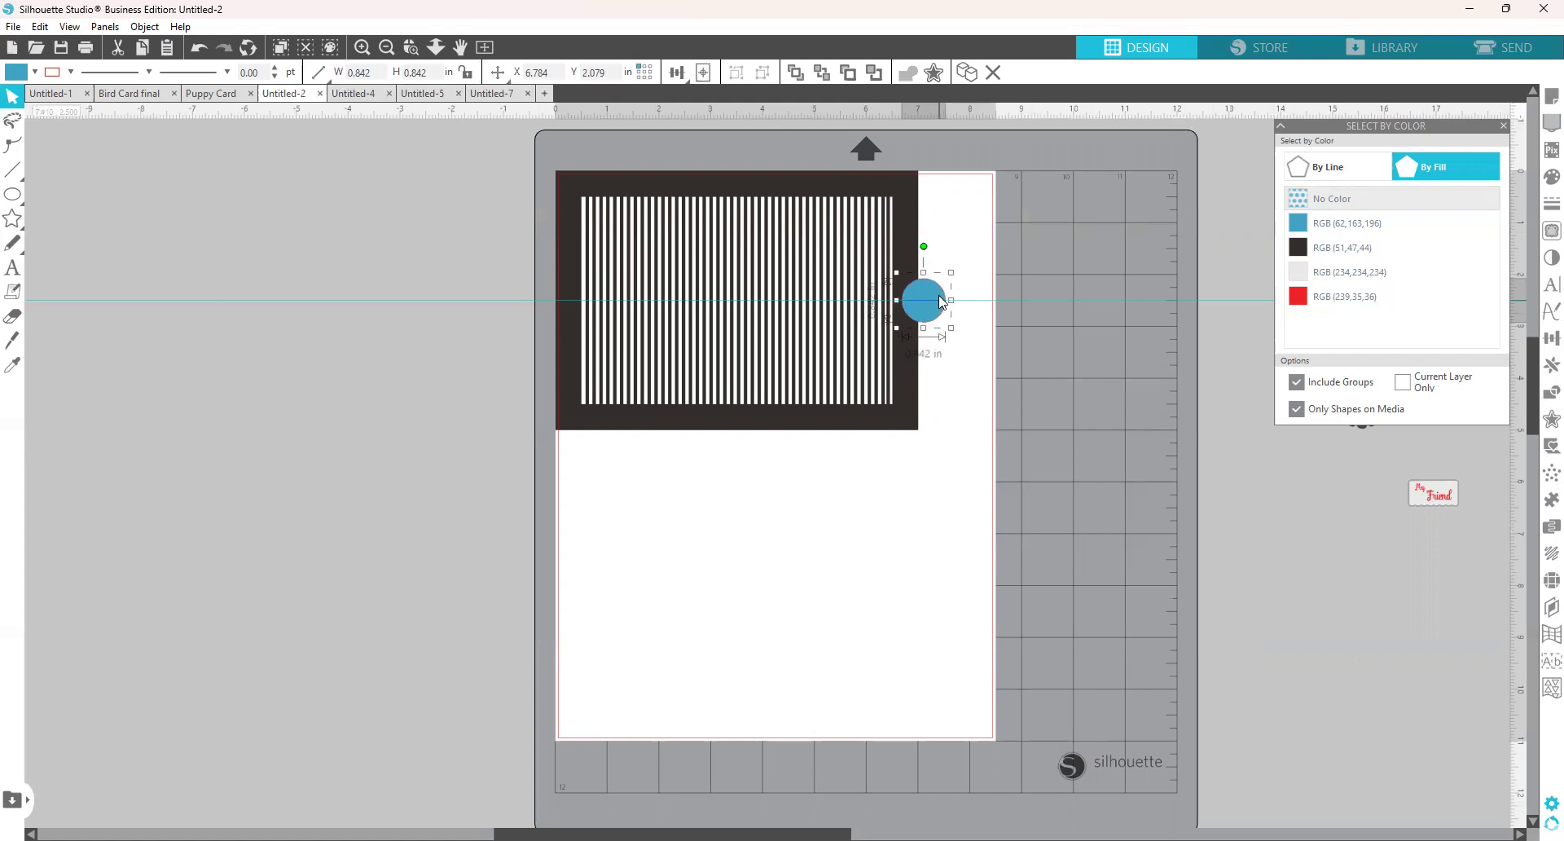
{"action": "left_click_drag", "start_coordinate": [940, 299], "coordinate": [931, 316]}
Subtract the blue circle from the black frame to cut a half-round thumb notch in its right edge.
{"action": "left_click", "coordinate": [915, 401], "text": "shift"}
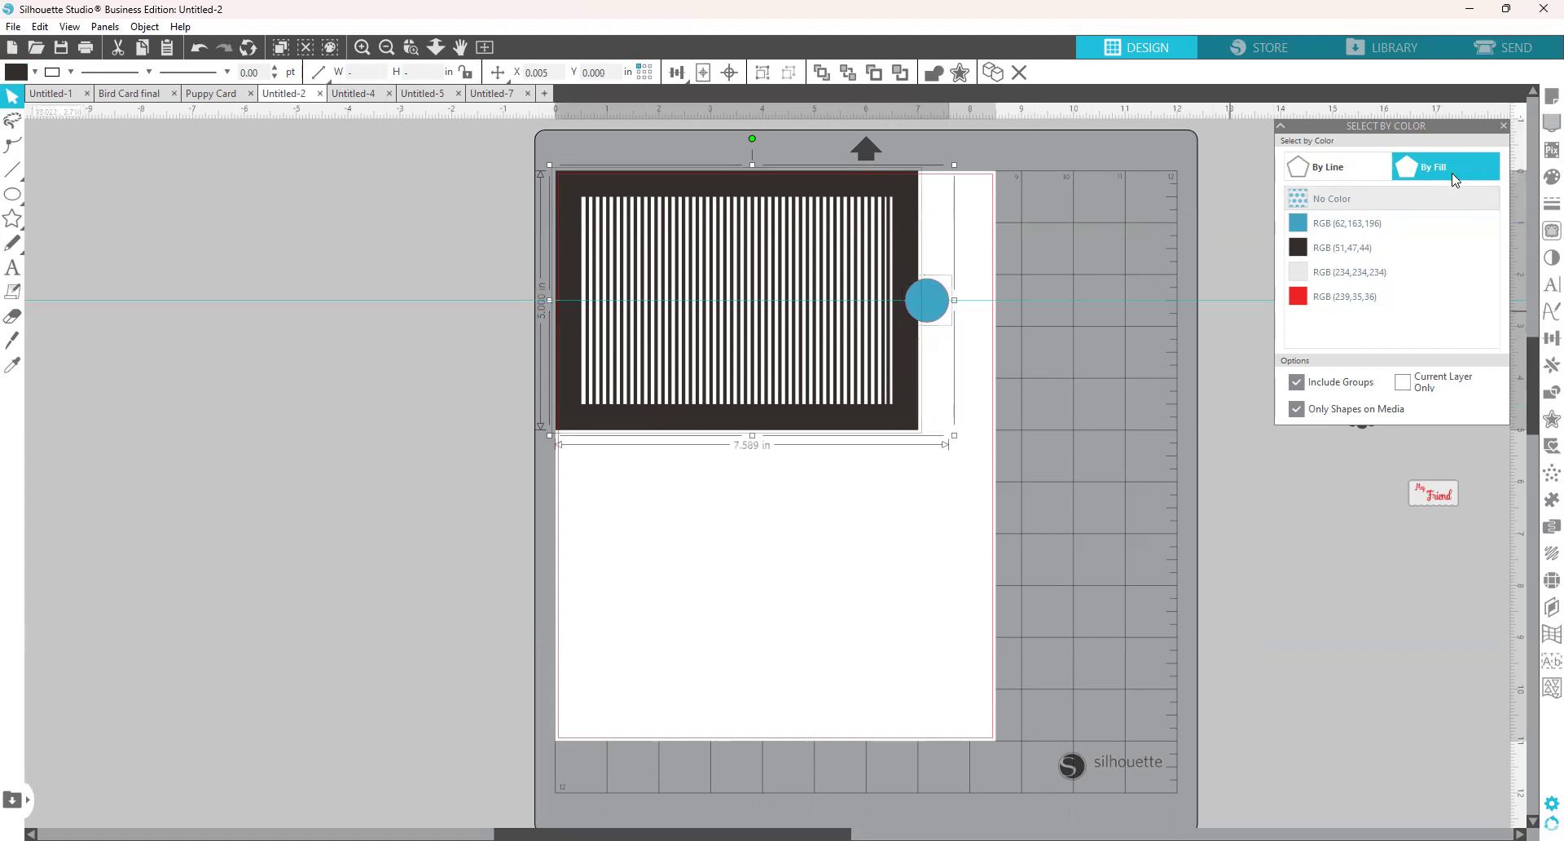
{"action": "left_click", "coordinate": [1498, 177]}
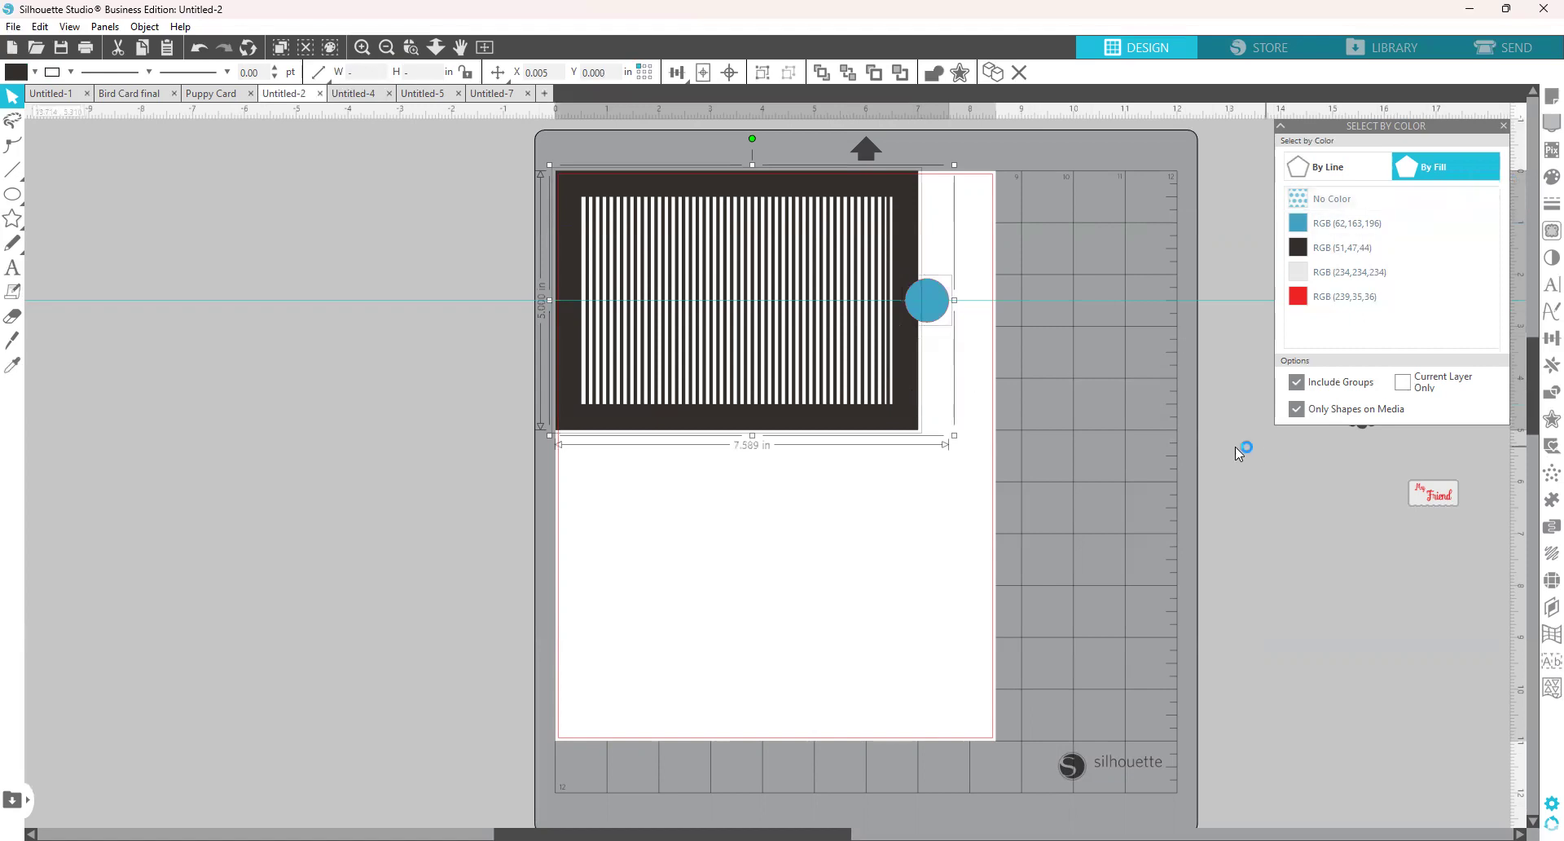
{"action": "left_click", "coordinate": [1542, 396]}
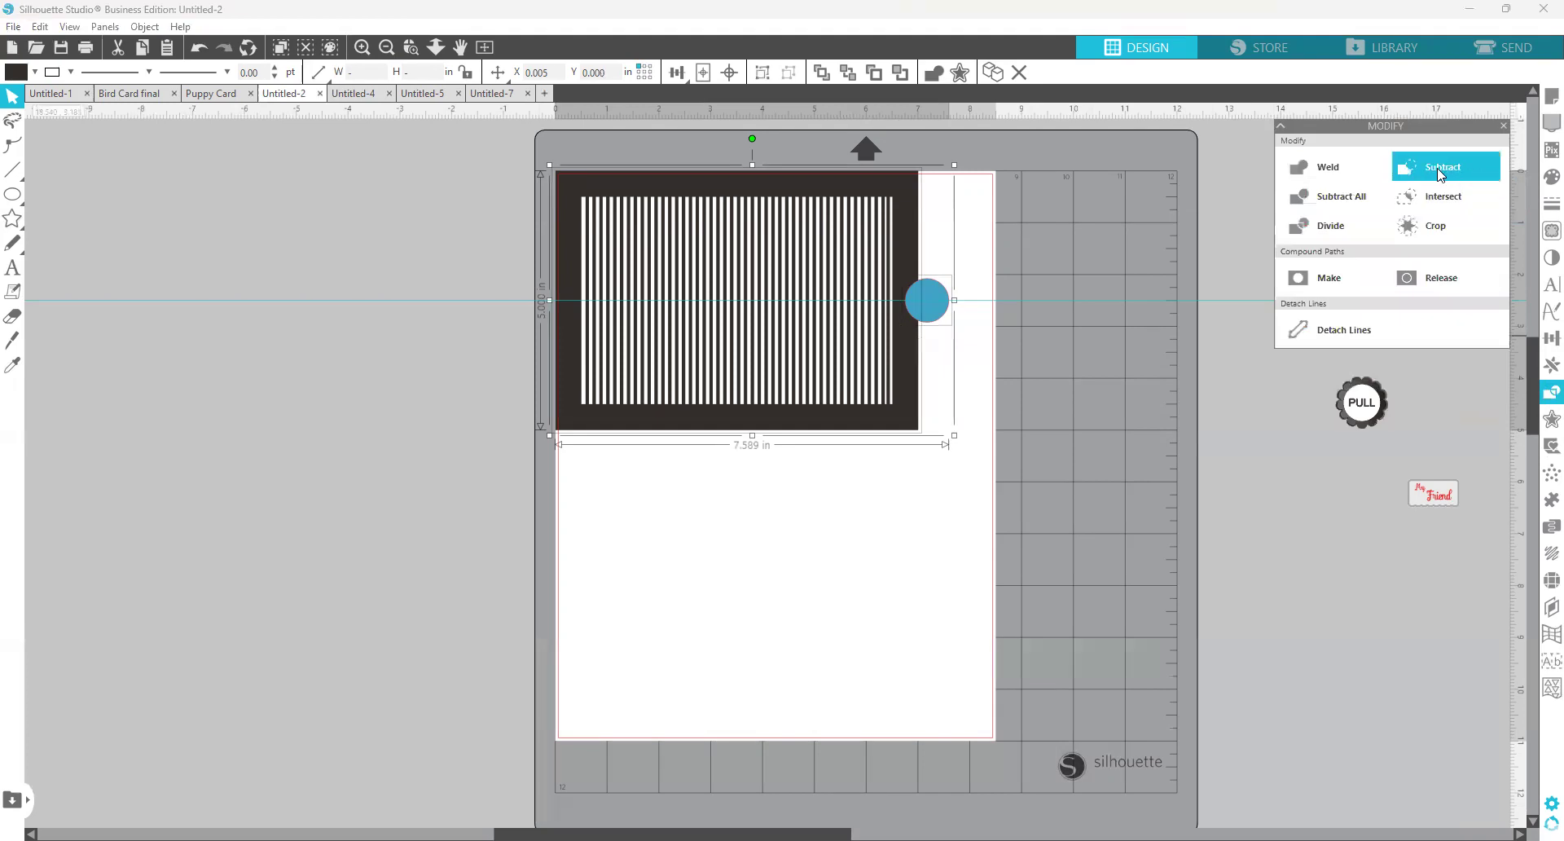
{"action": "left_click", "coordinate": [1439, 171]}
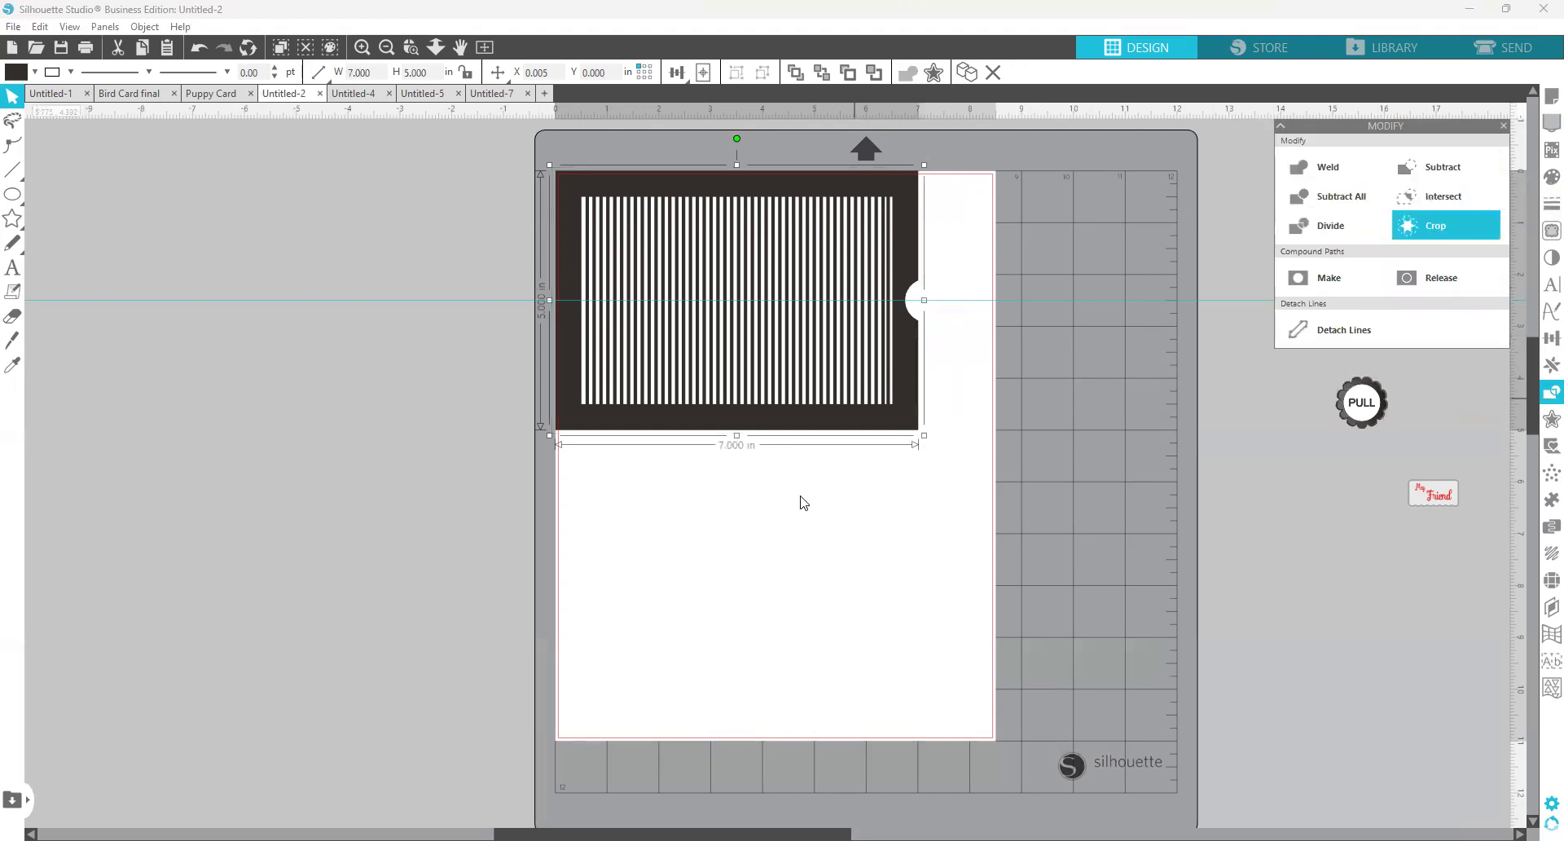
Remove the horizontal guide and move the notched frame away from the page's top-left corner.
{"action": "left_click", "coordinate": [375, 297]}
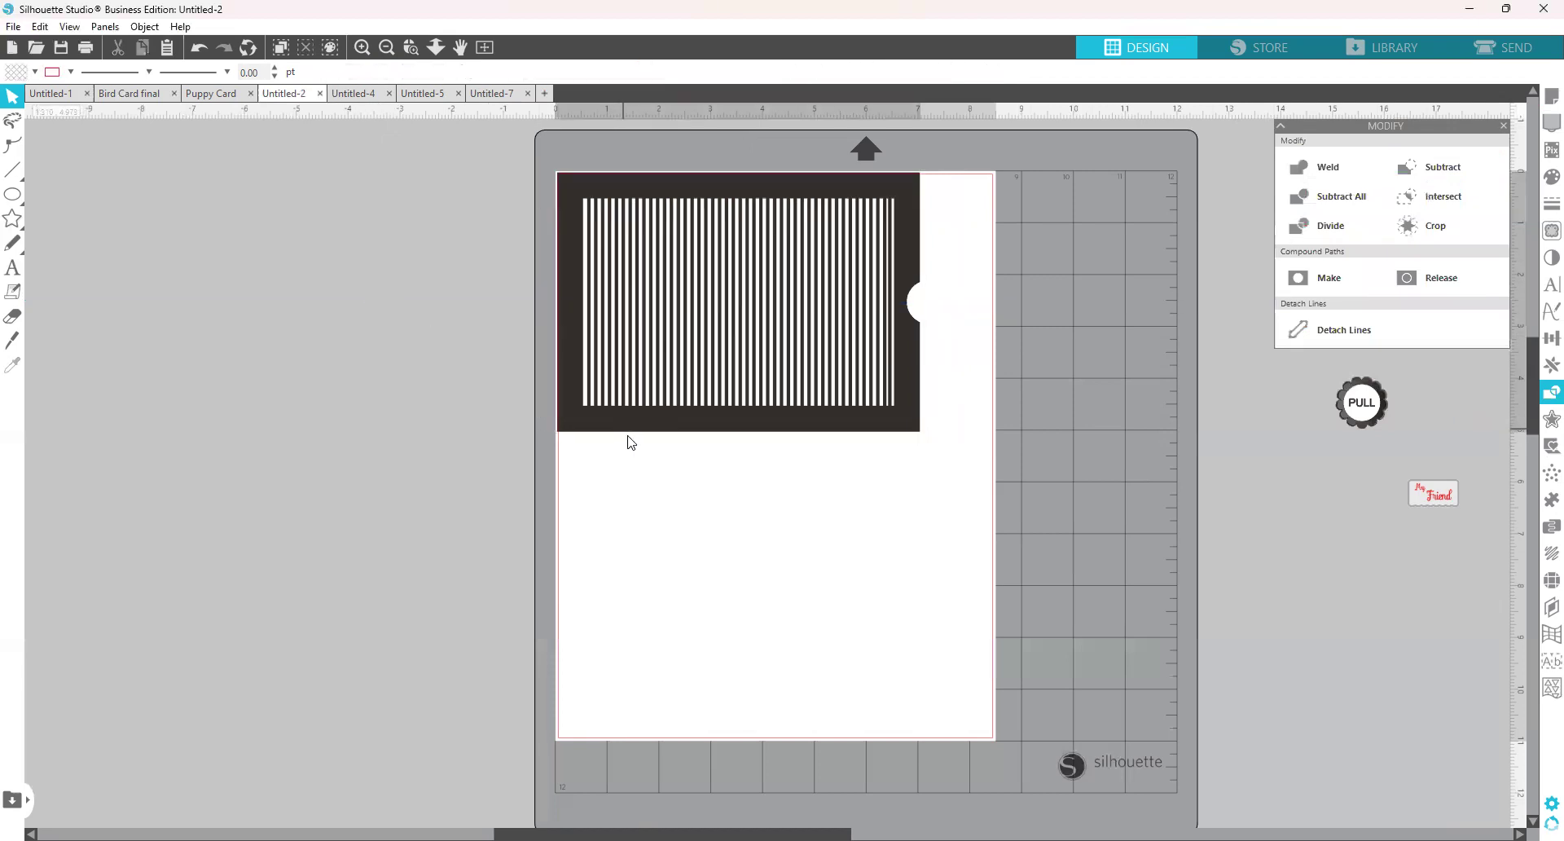
{"action": "left_click_drag", "start_coordinate": [629, 440], "coordinate": [667, 475]}
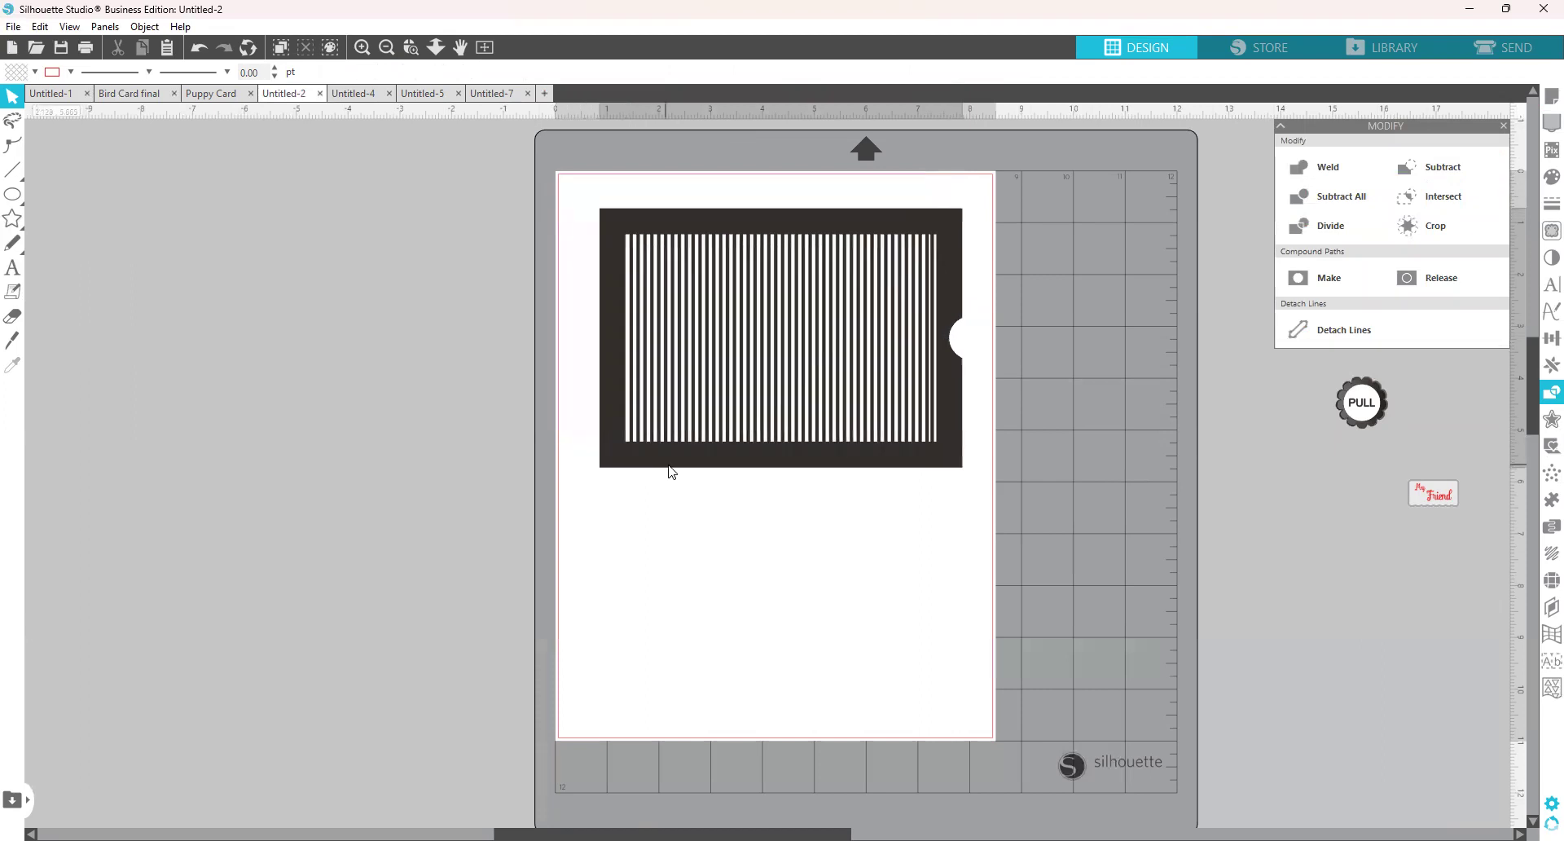
Switch to the Bird Card final document and move the sheet of nine flying parrots beside the card.
{"action": "left_click", "coordinate": [155, 95]}
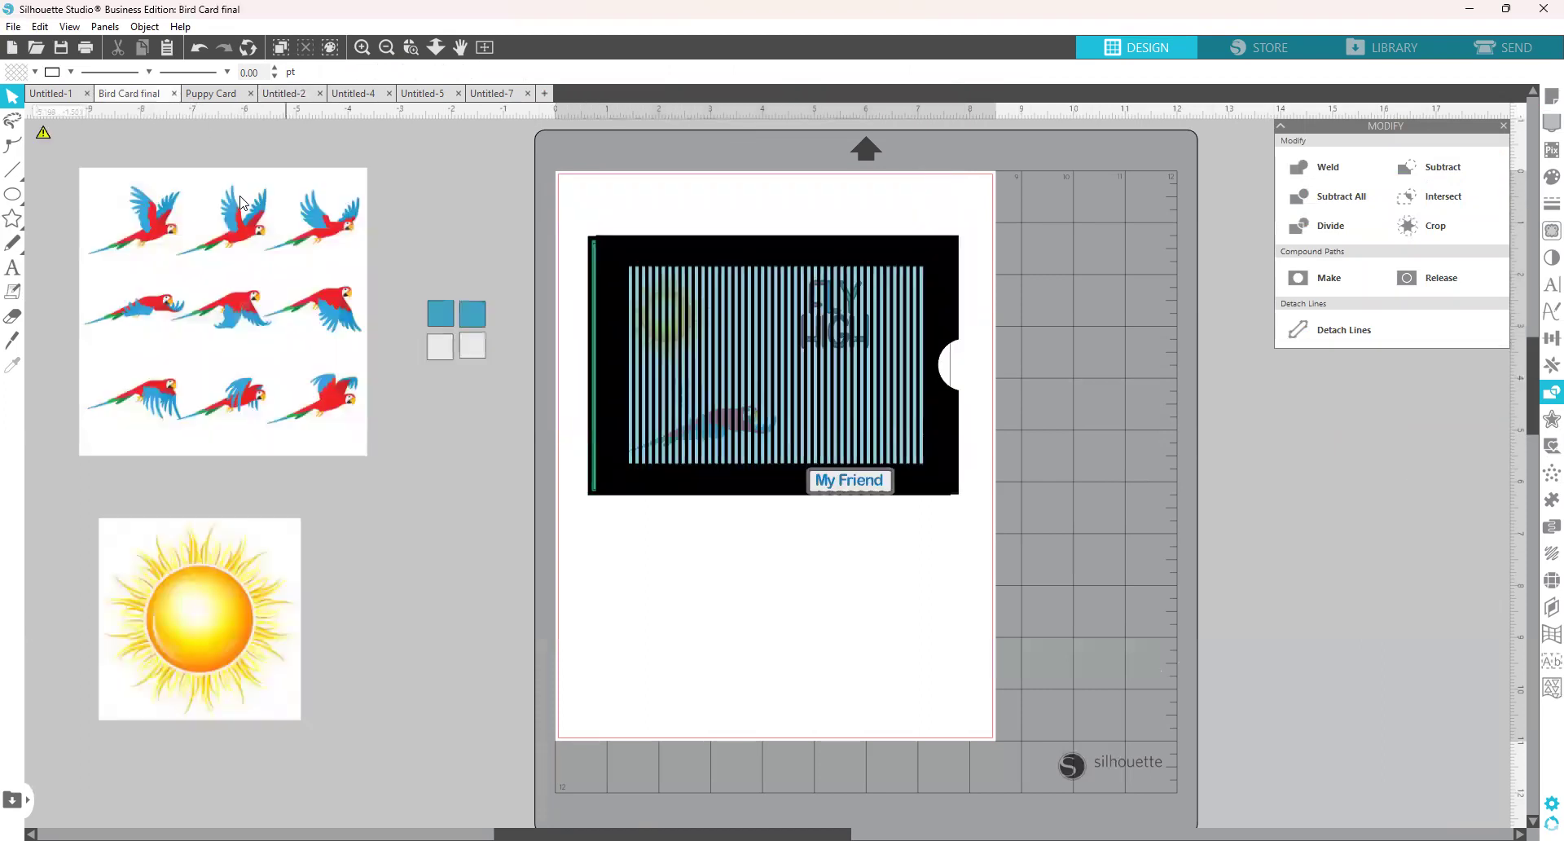
{"action": "left_click_drag", "start_coordinate": [343, 321], "coordinate": [593, 399]}
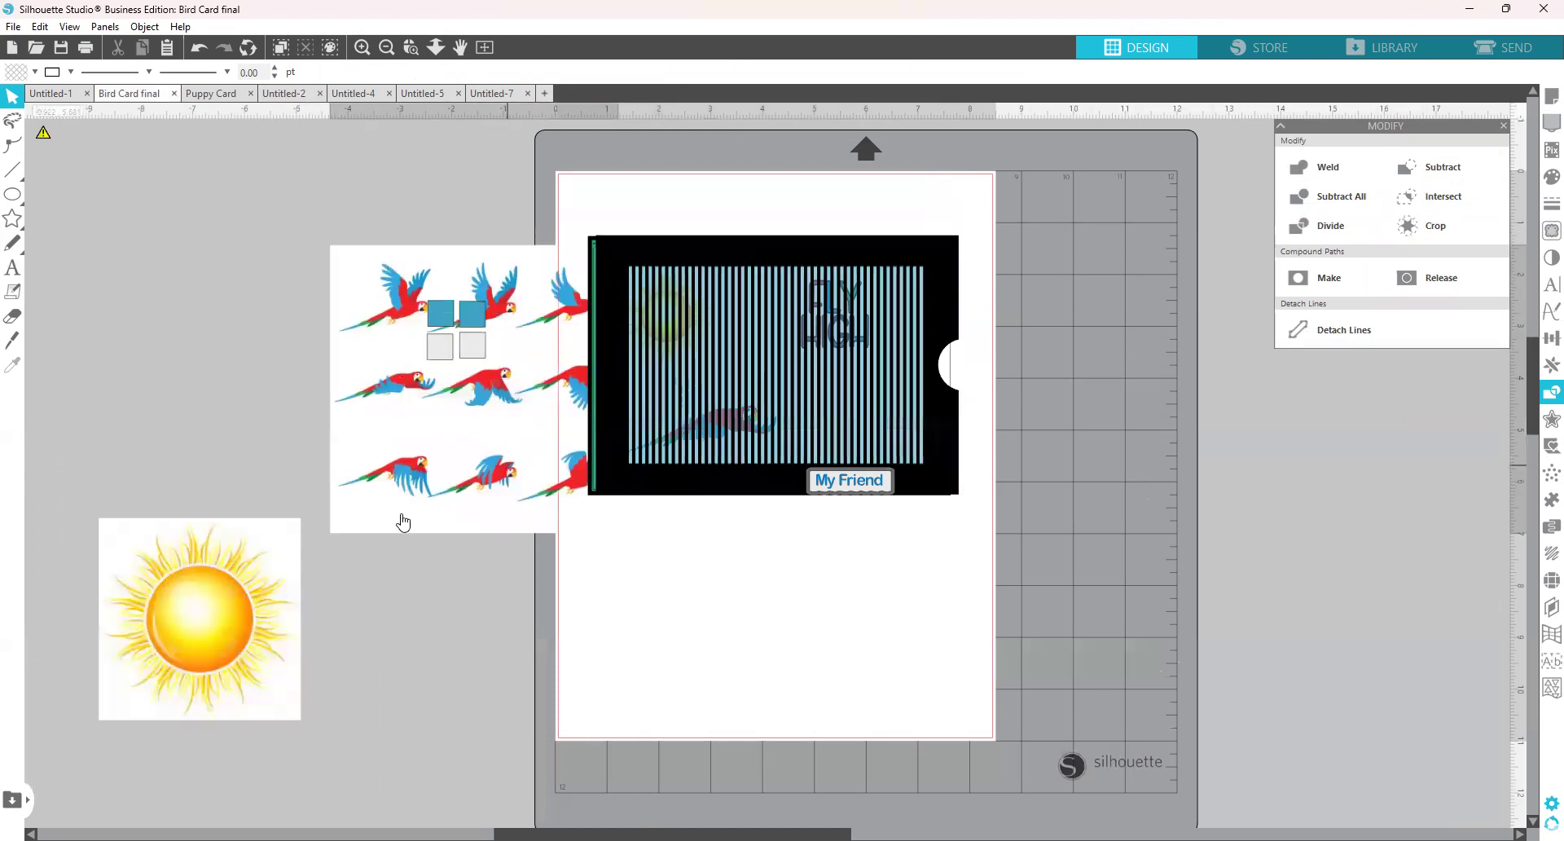
{"action": "left_click_drag", "start_coordinate": [402, 521], "coordinate": [482, 539]}
{"action": "key", "text": "ctrl+z"}
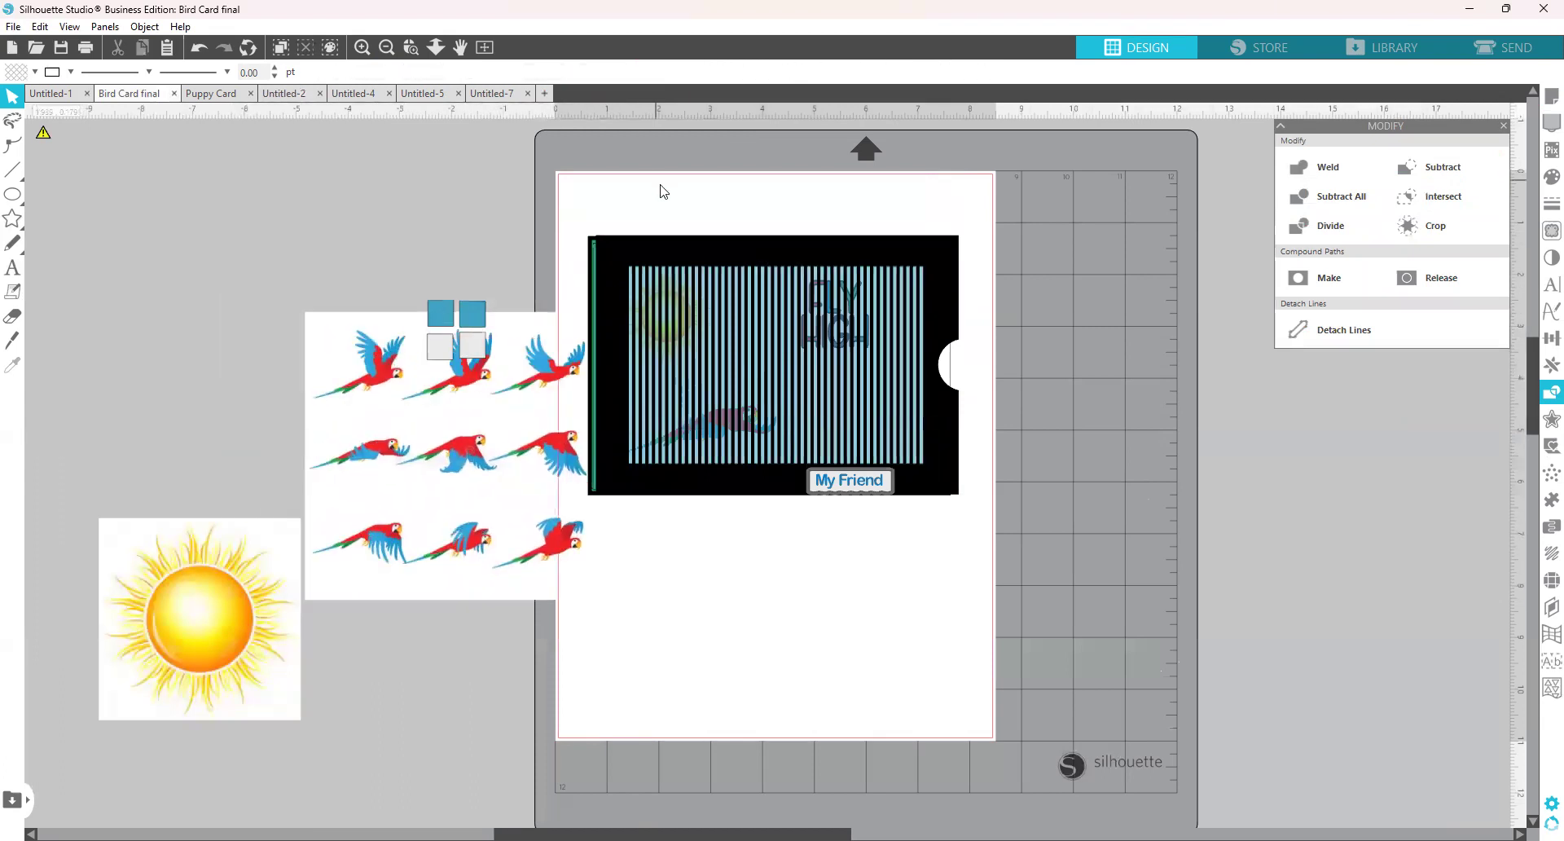
{"action": "left_click", "coordinate": [909, 499]}
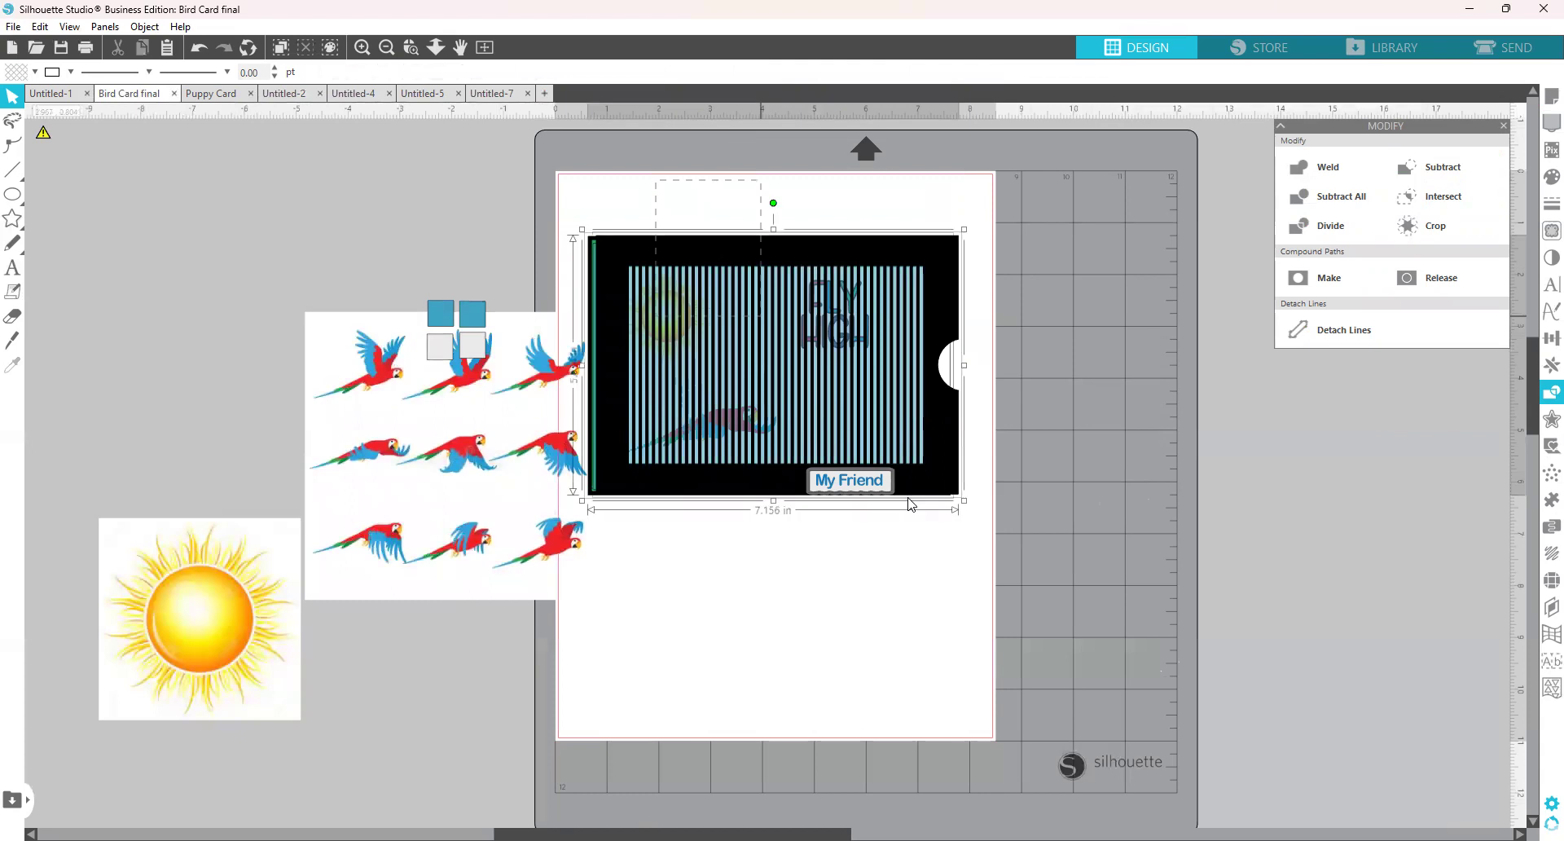
{"action": "left_click", "coordinate": [757, 486]}
Copy the image sheet of nine flying parrots from the bird card document.
{"action": "left_click", "coordinate": [533, 464]}
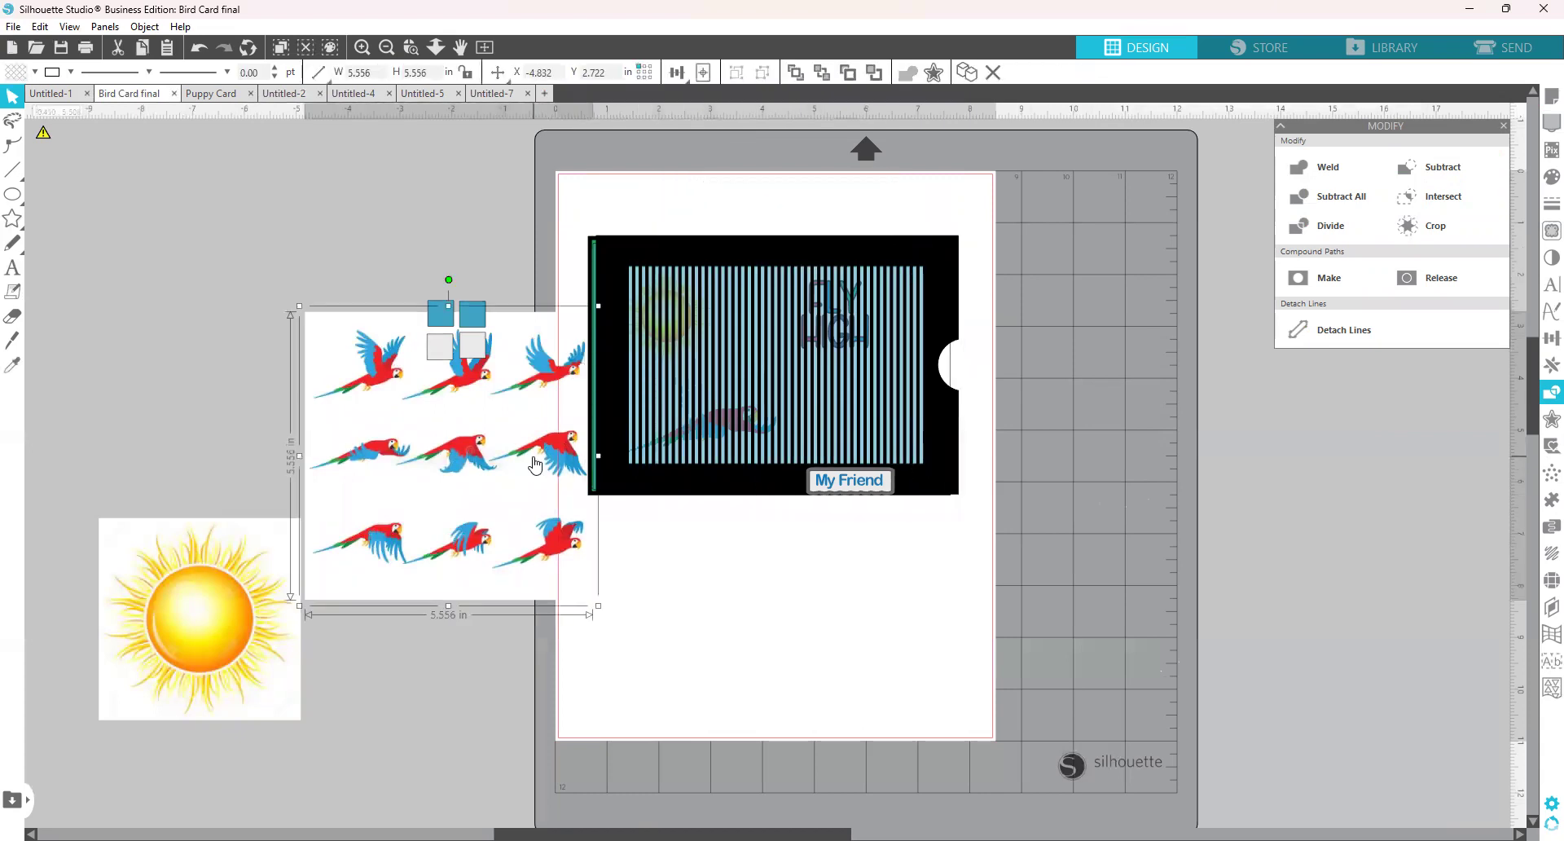
{"action": "right_click", "coordinate": [535, 464]}
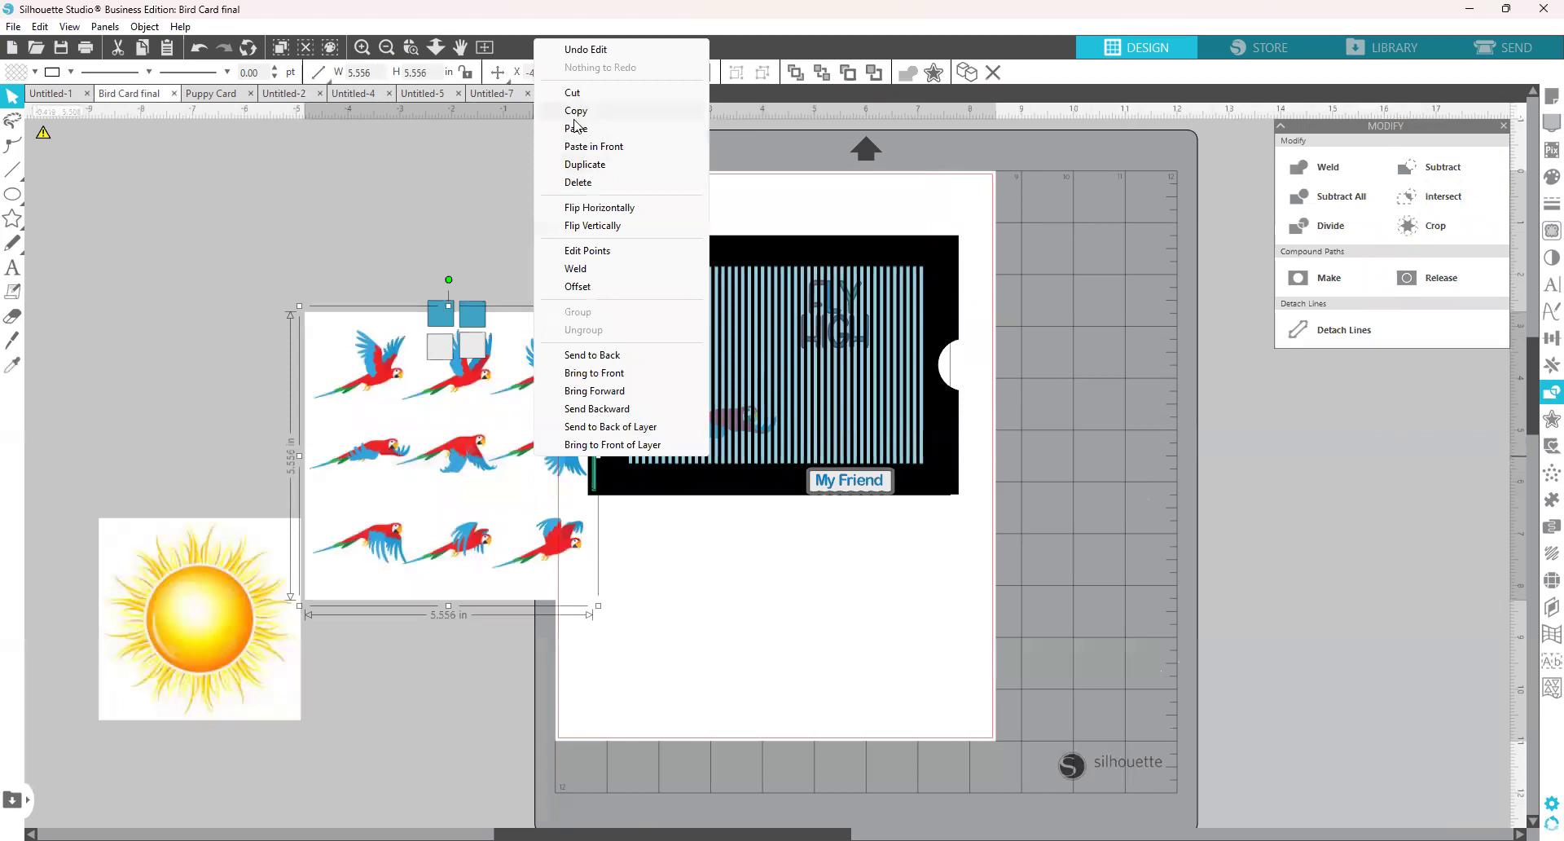
{"action": "left_click", "coordinate": [576, 112]}
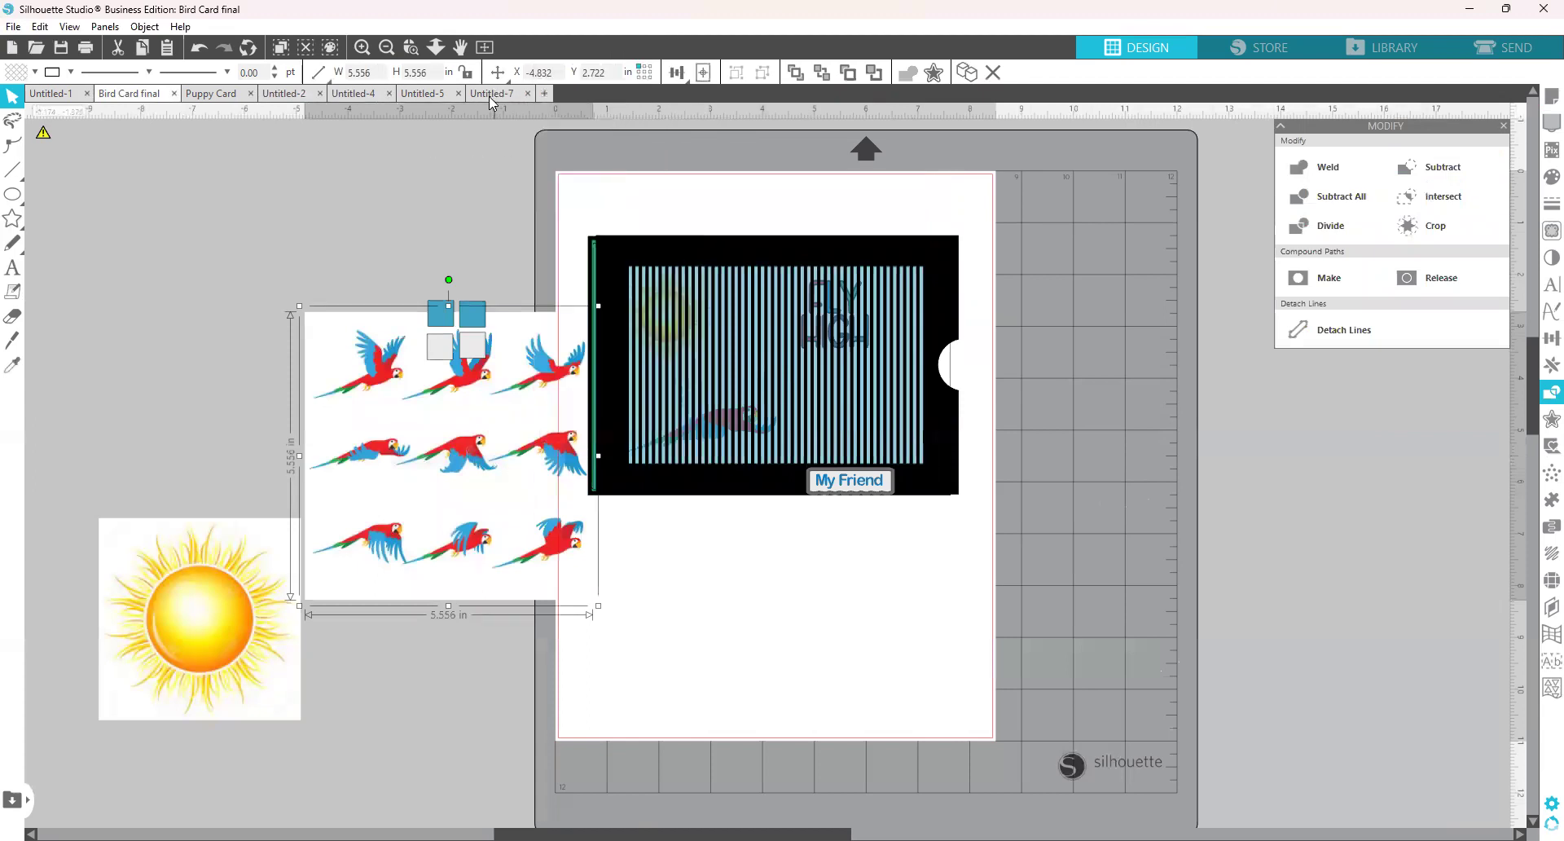
Return to the Untitled-2 document and shift the striped frame slightly up and left on the page.
{"action": "left_click", "coordinate": [489, 96]}
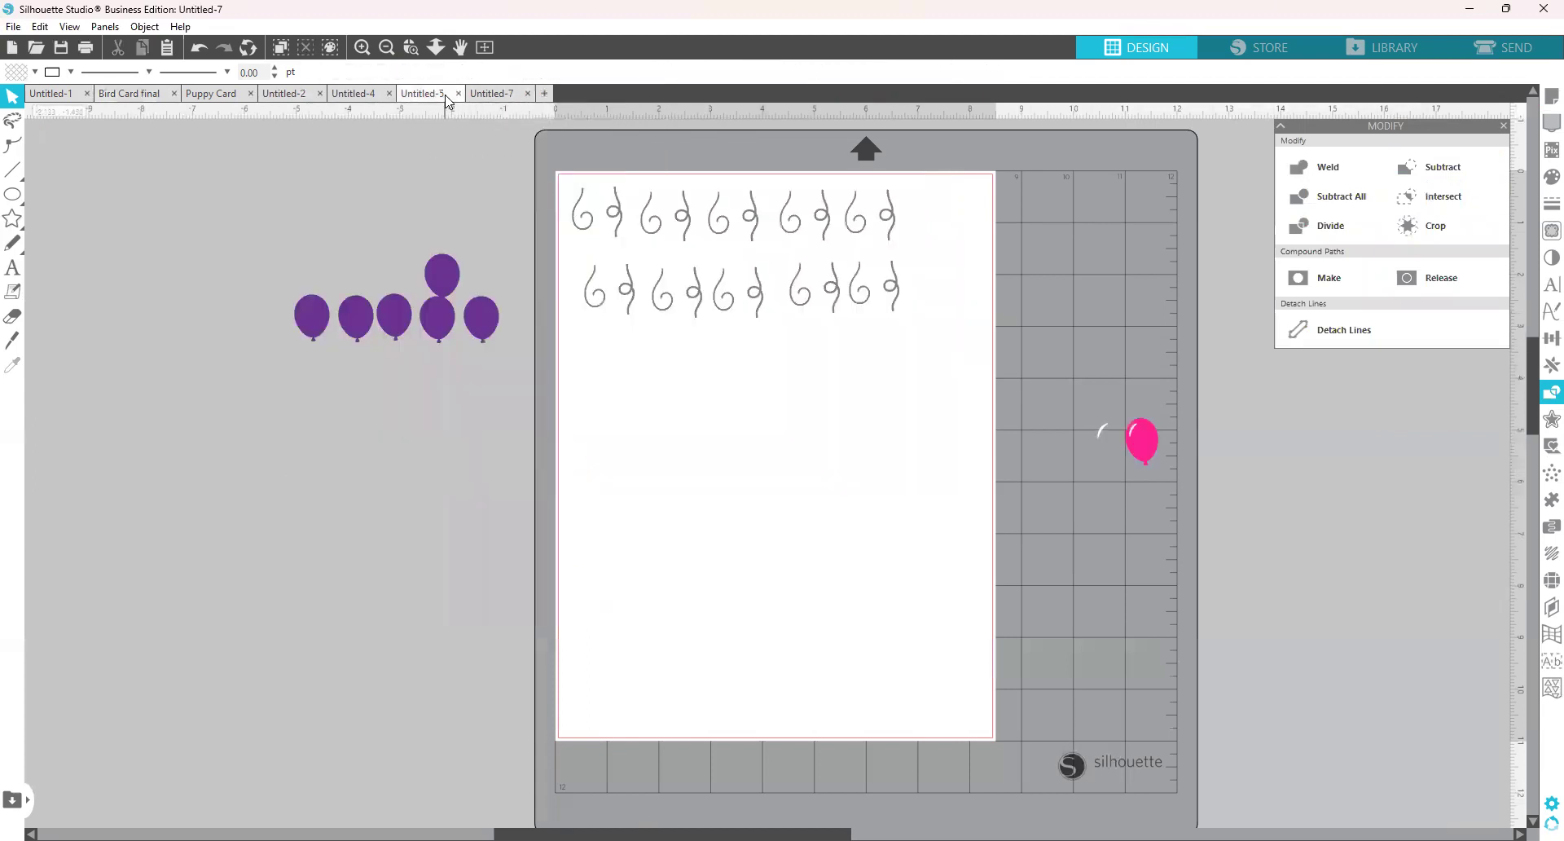
{"action": "left_click", "coordinate": [447, 97]}
{"action": "left_click", "coordinate": [380, 99]}
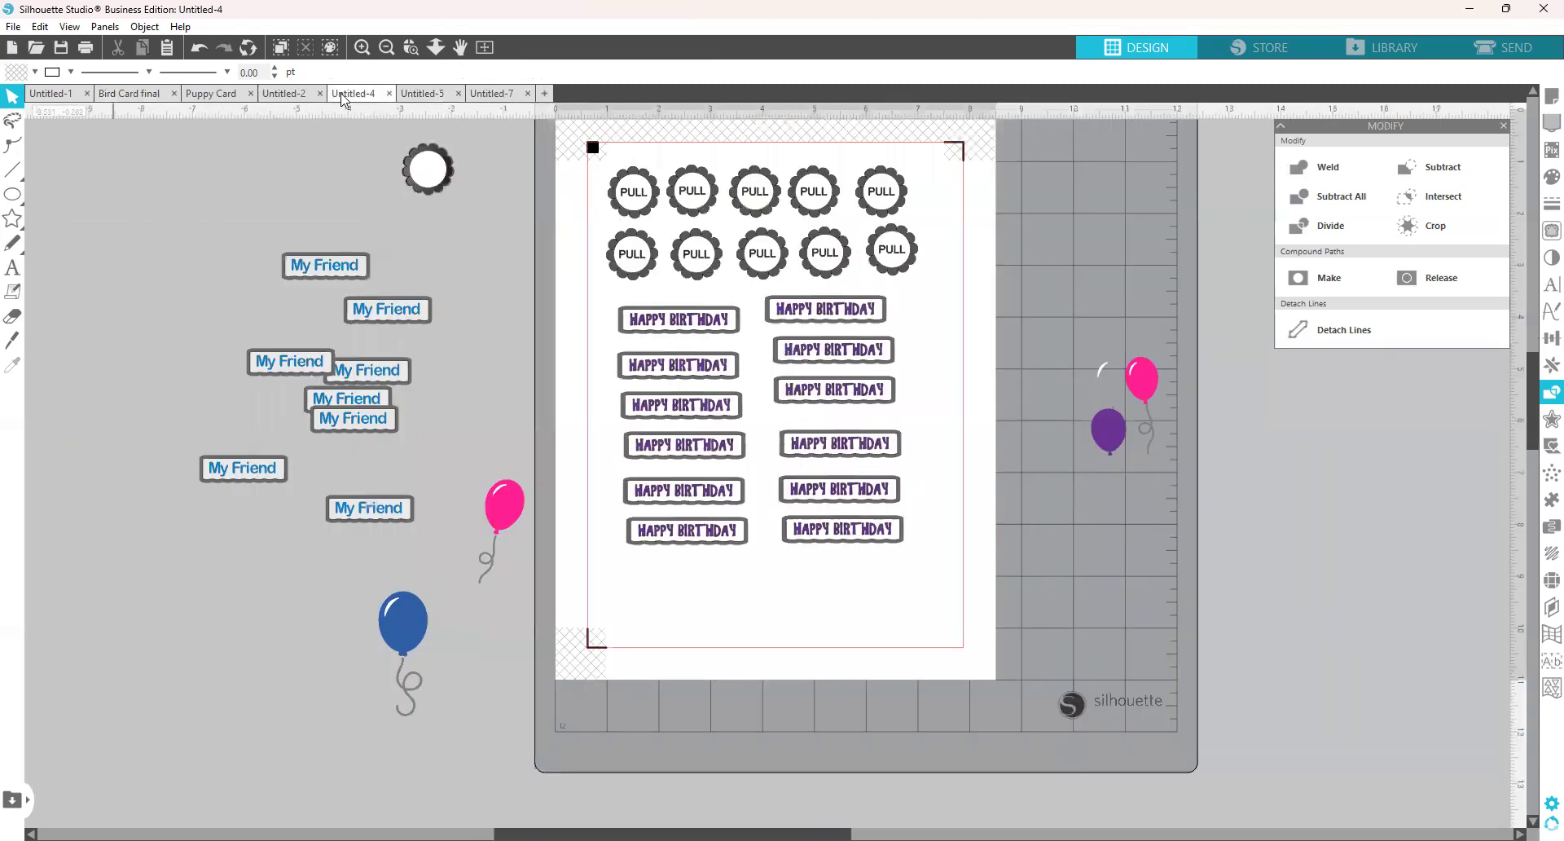
{"action": "left_click", "coordinate": [309, 95]}
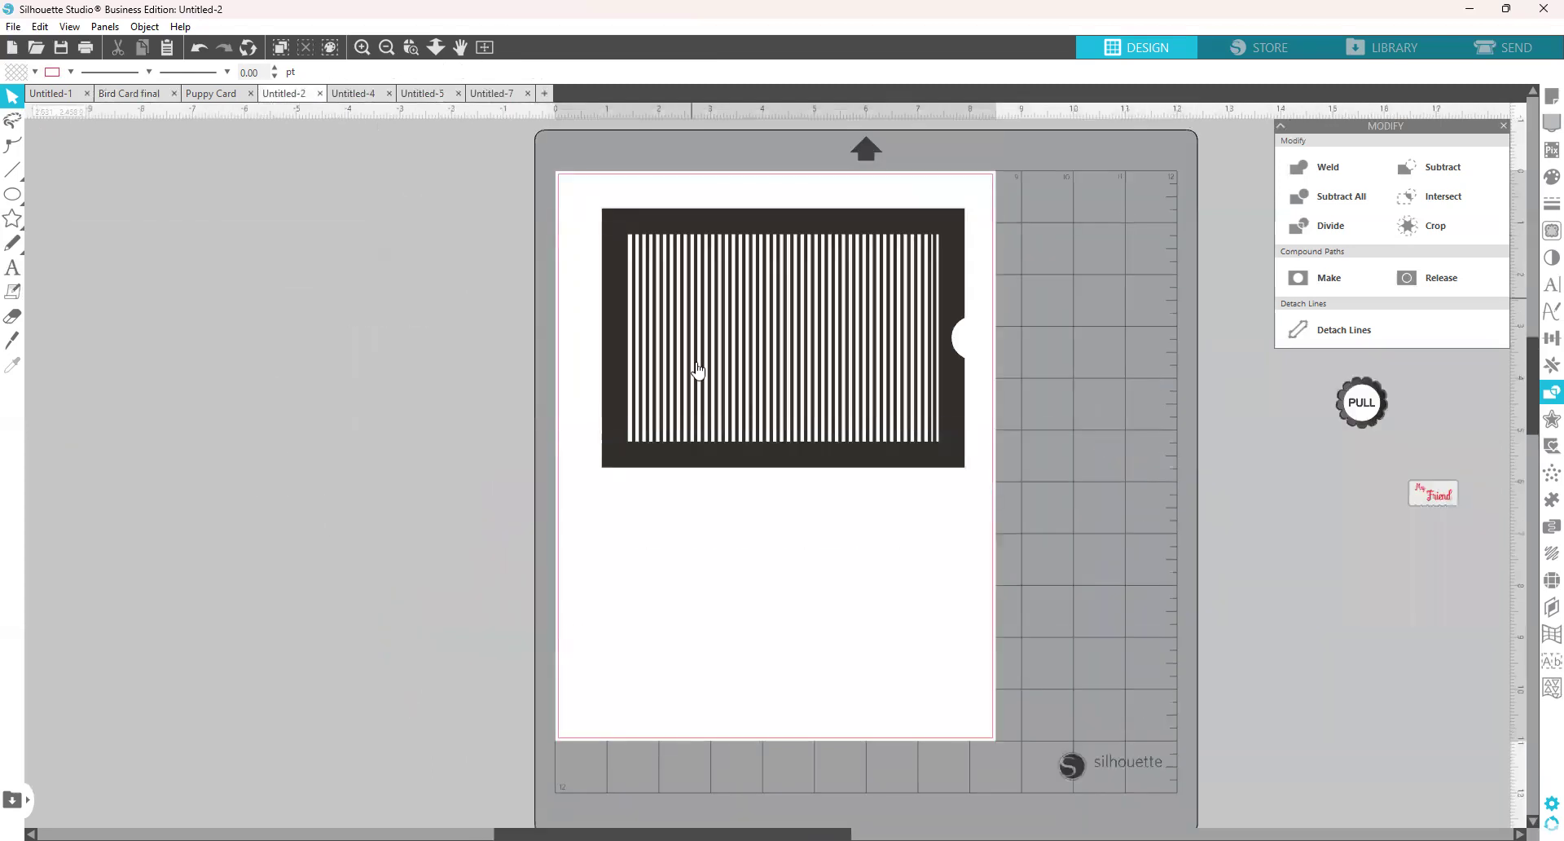
{"action": "left_click_drag", "start_coordinate": [738, 459], "coordinate": [723, 443]}
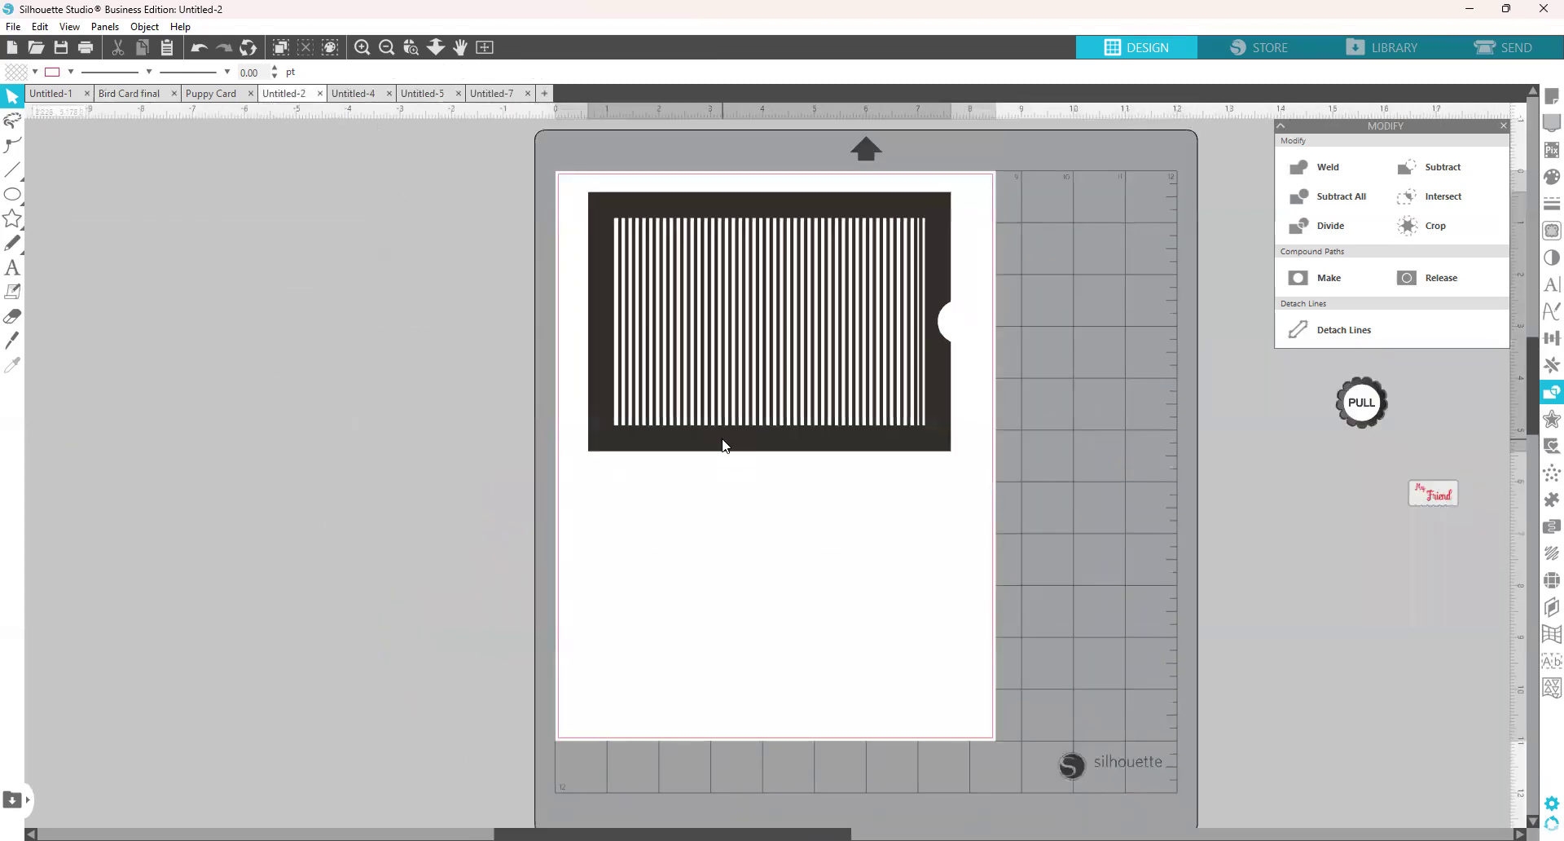
Paste the nine-parrot image sheet, move the striped frame off the page, and place the sheet at about X 0.75, Y 1.21 in.
{"action": "right_click", "coordinate": [1002, 362]}
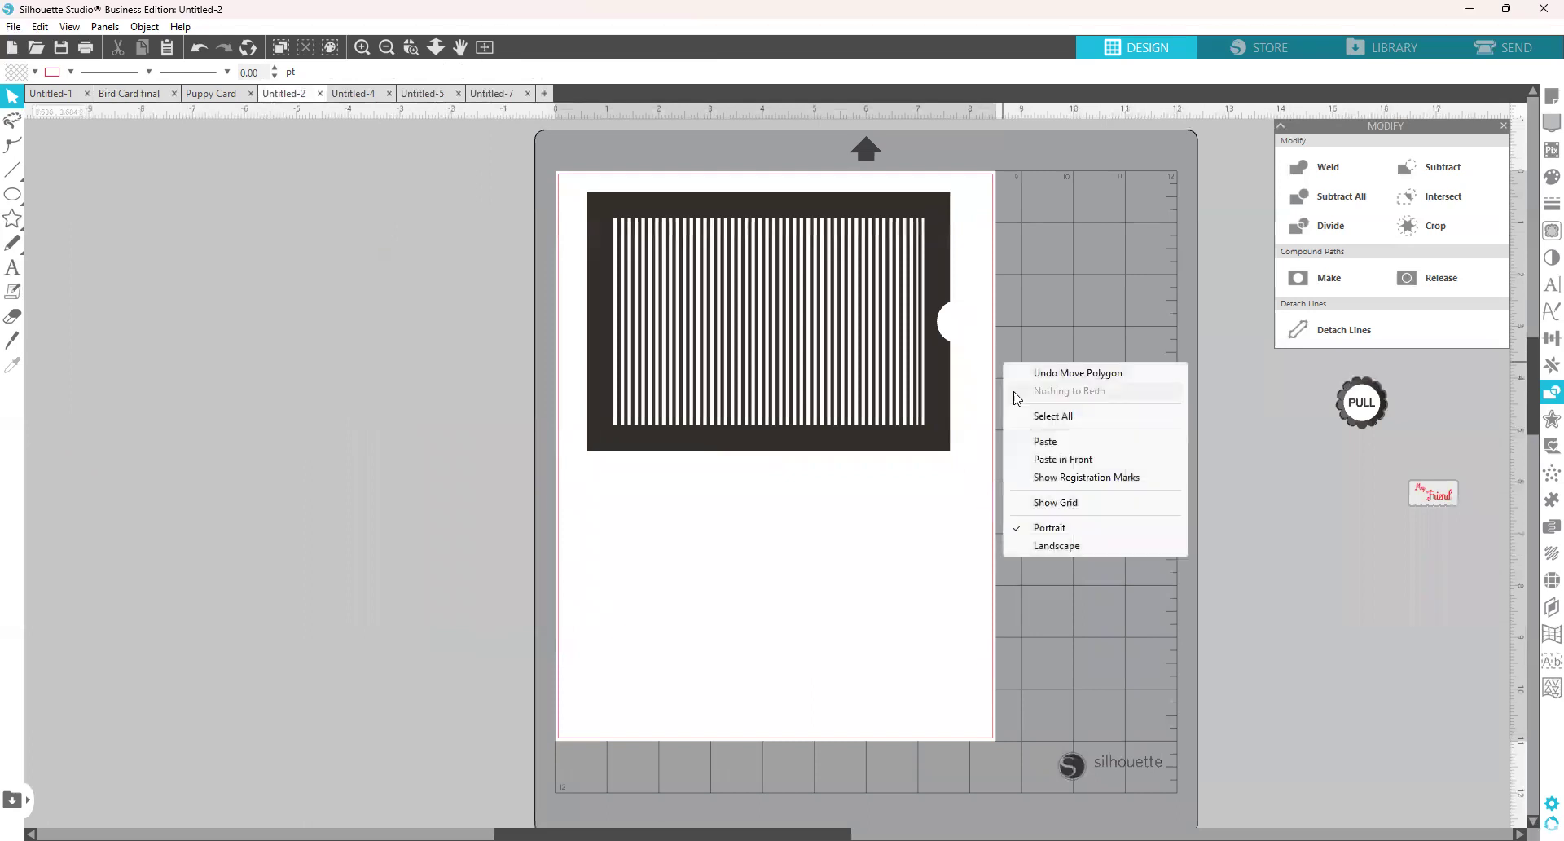
{"action": "left_click", "coordinate": [1045, 441]}
{"action": "left_click_drag", "start_coordinate": [840, 435], "coordinate": [1401, 624]}
{"action": "left_click_drag", "start_coordinate": [468, 501], "coordinate": [692, 350]}
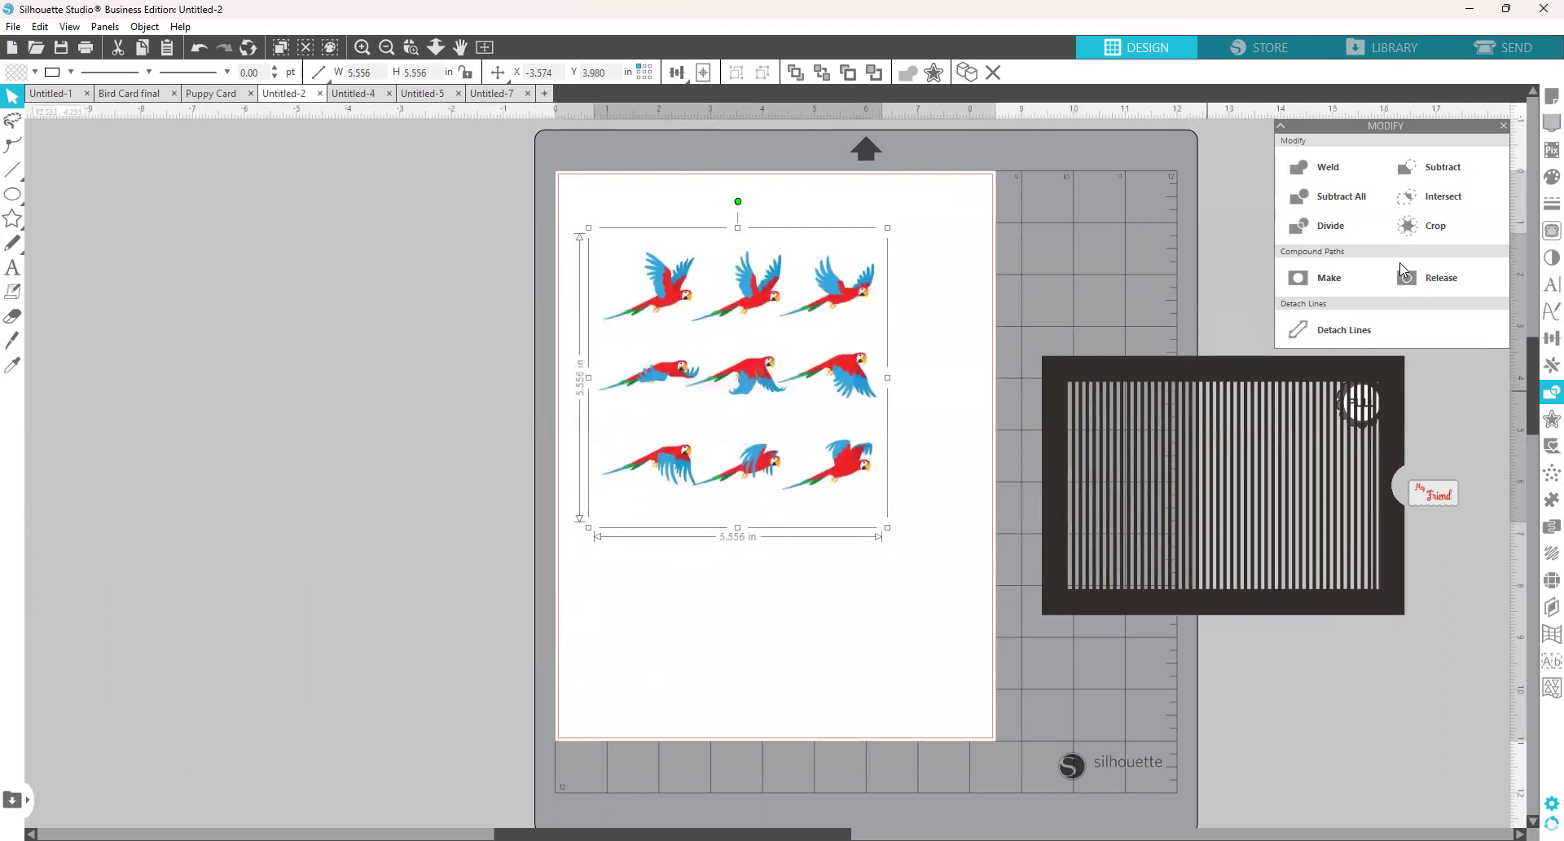
Trace and detach the nine parrots from the image sheet with the threshold raised to 68%.
{"action": "left_click", "coordinate": [1544, 238]}
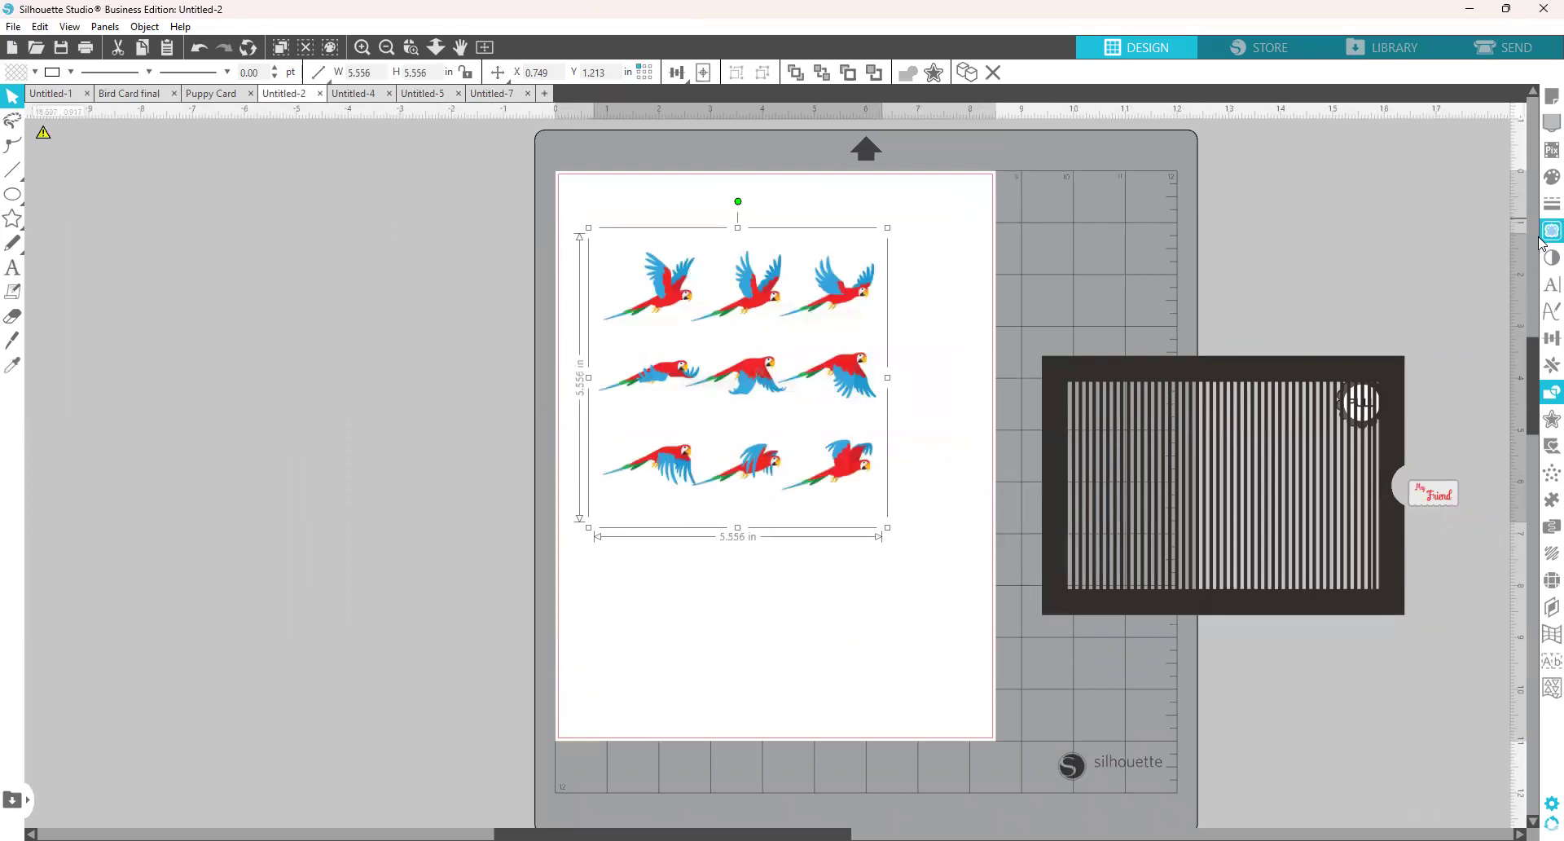
{"action": "left_click", "coordinate": [1382, 199]}
{"action": "mouse_move", "coordinate": [514, 199]}
{"action": "left_mouse_down"}
{"action": "mouse_move", "coordinate": [943, 454]}
{"action": "mouse_move", "coordinate": [963, 554]}
{"action": "left_mouse_up"}
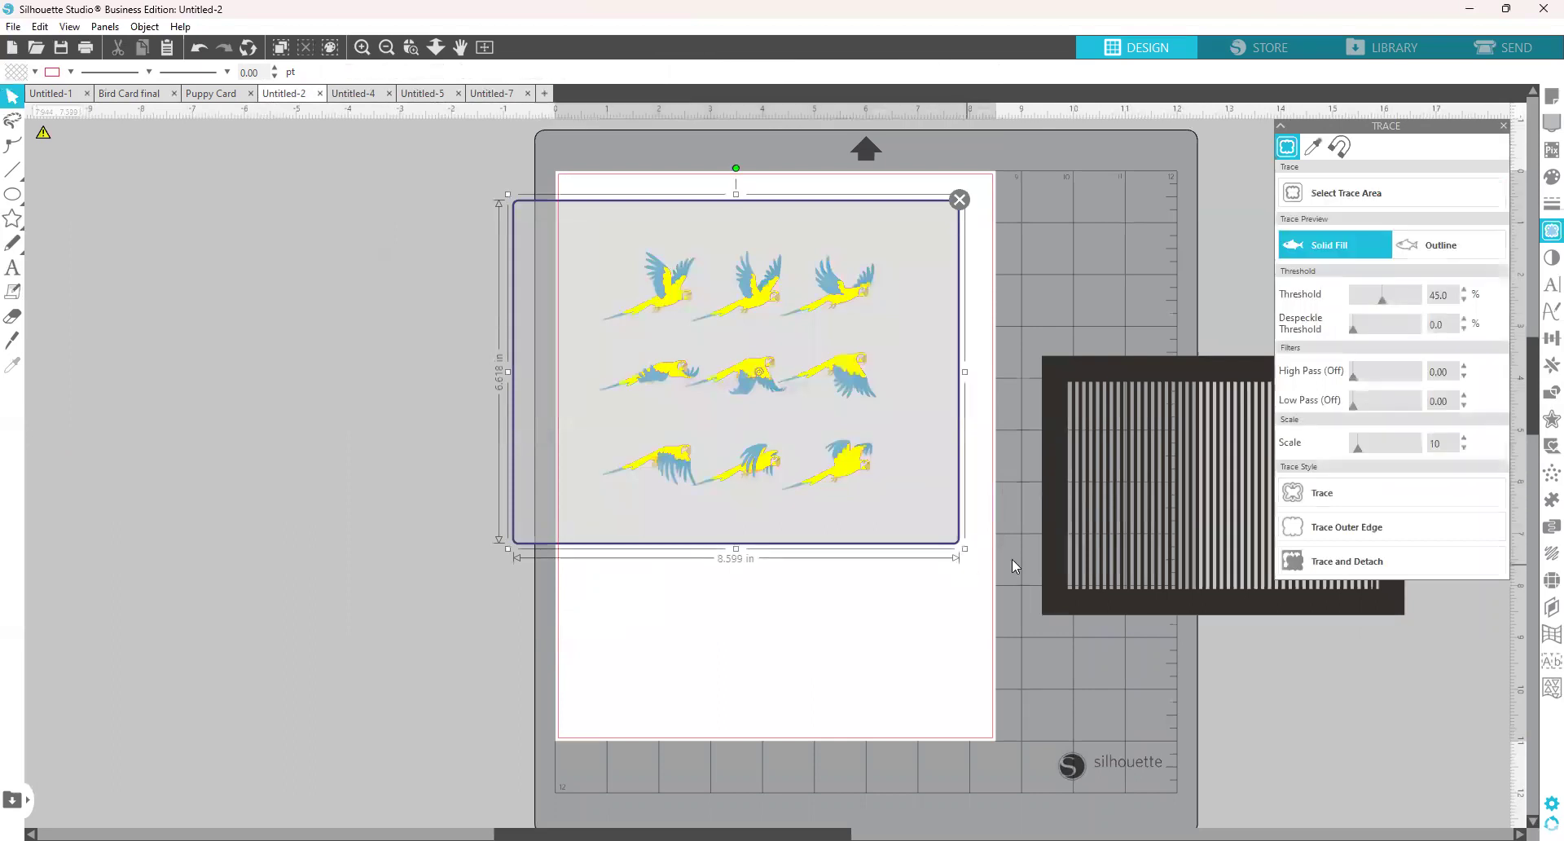
{"action": "left_click_drag", "start_coordinate": [1385, 303], "coordinate": [1399, 303]}
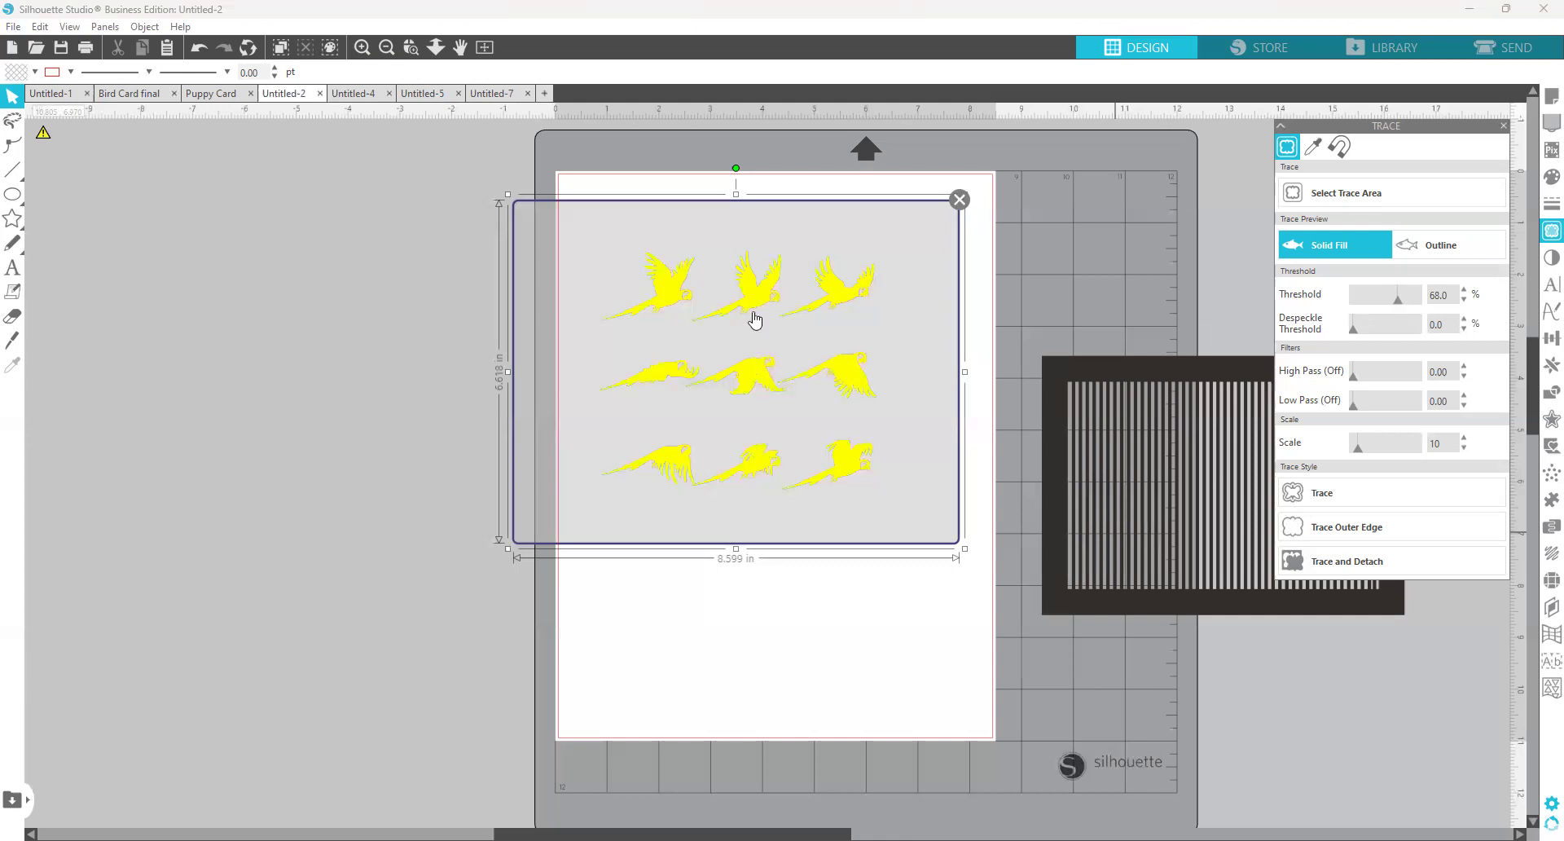
{"action": "left_click", "coordinate": [1322, 562]}
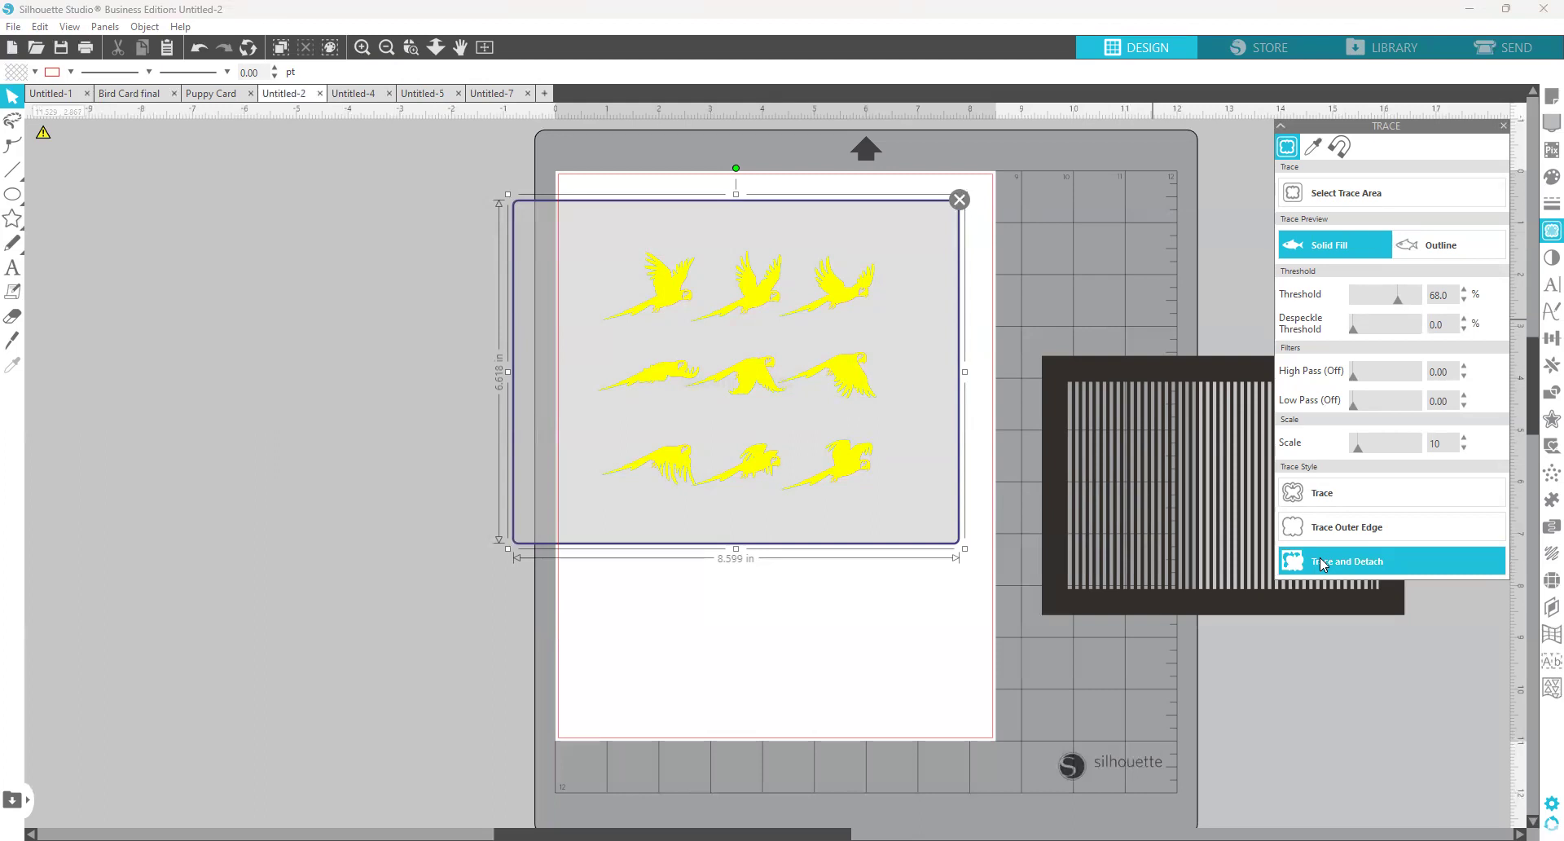
{"action": "left_click", "coordinate": [1335, 562]}
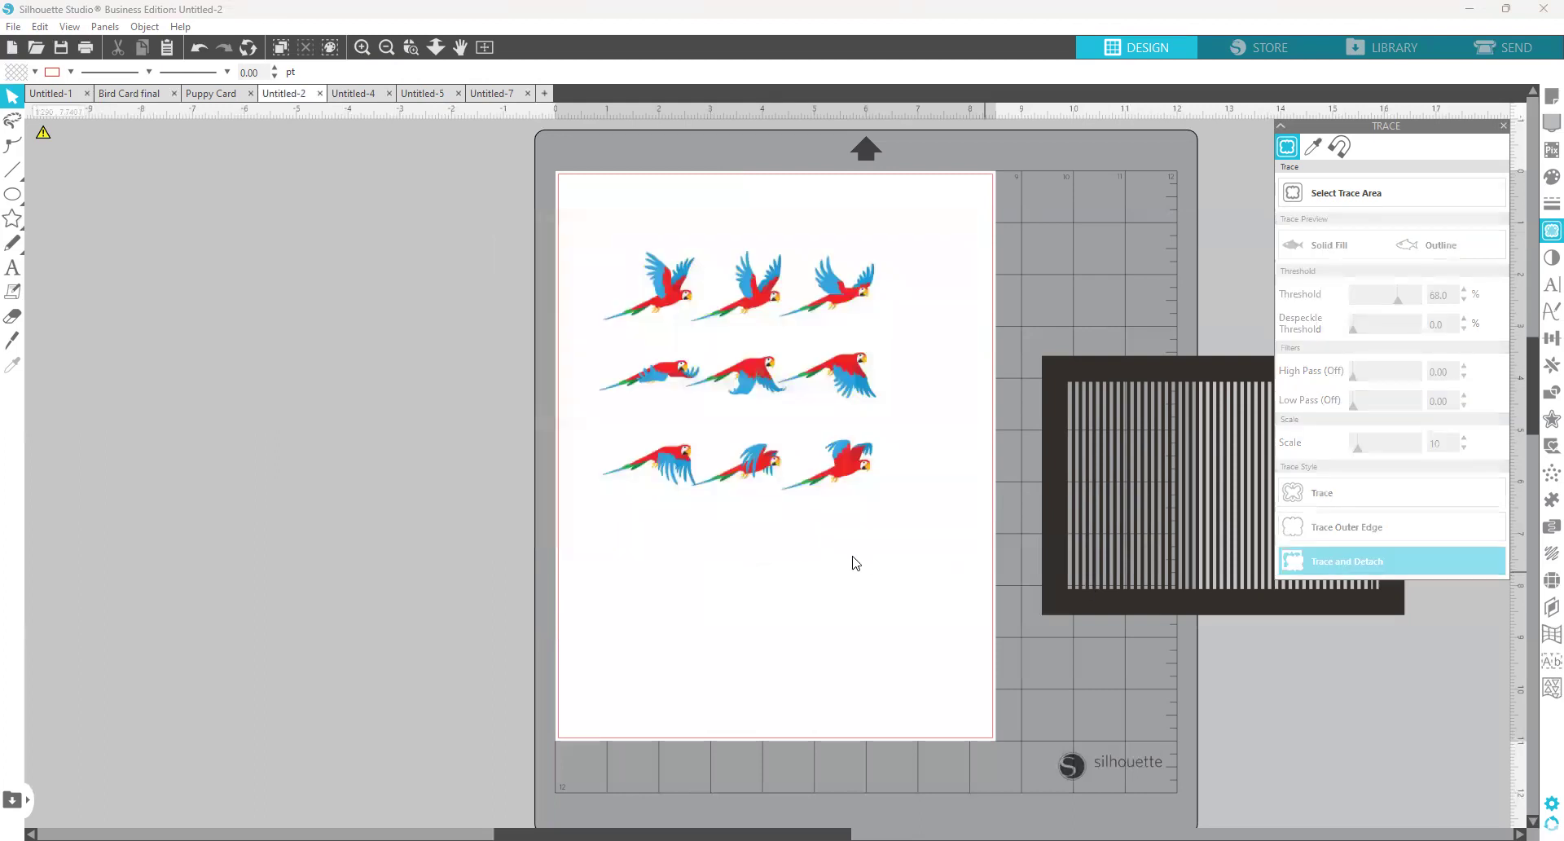
Move the leftover image sheet off the page beside its left edge and release its compound path.
{"action": "mouse_move", "coordinate": [692, 430]}
{"action": "left_mouse_down"}
{"action": "mouse_move", "coordinate": [474, 414]}
{"action": "mouse_move", "coordinate": [359, 601]}
{"action": "mouse_move", "coordinate": [405, 570]}
{"action": "mouse_move", "coordinate": [412, 462]}
{"action": "left_mouse_up"}
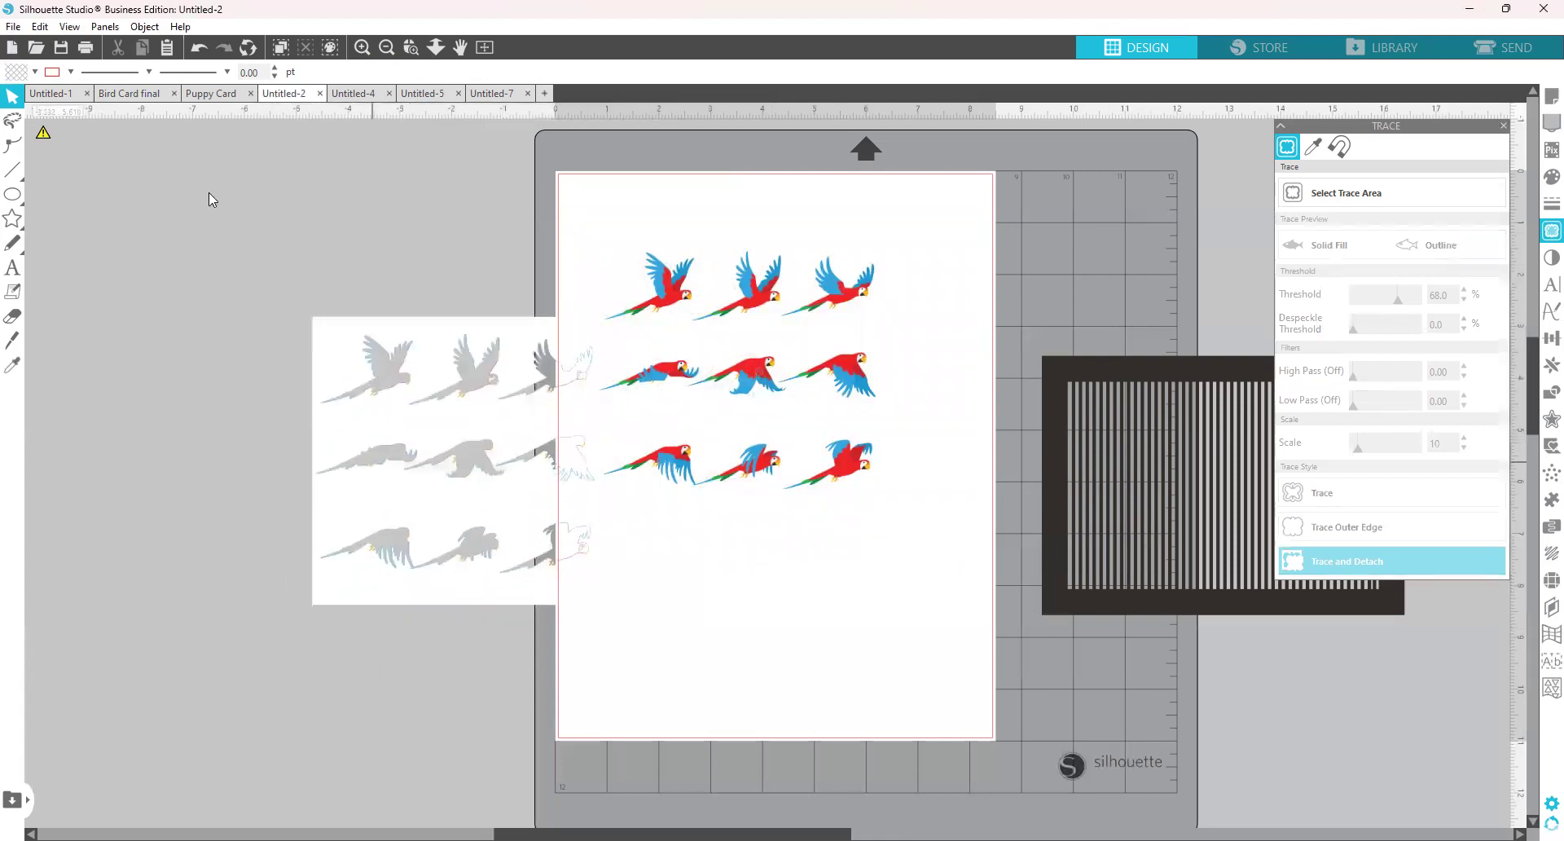
{"action": "left_click_drag", "start_coordinate": [450, 356], "coordinate": [378, 286]}
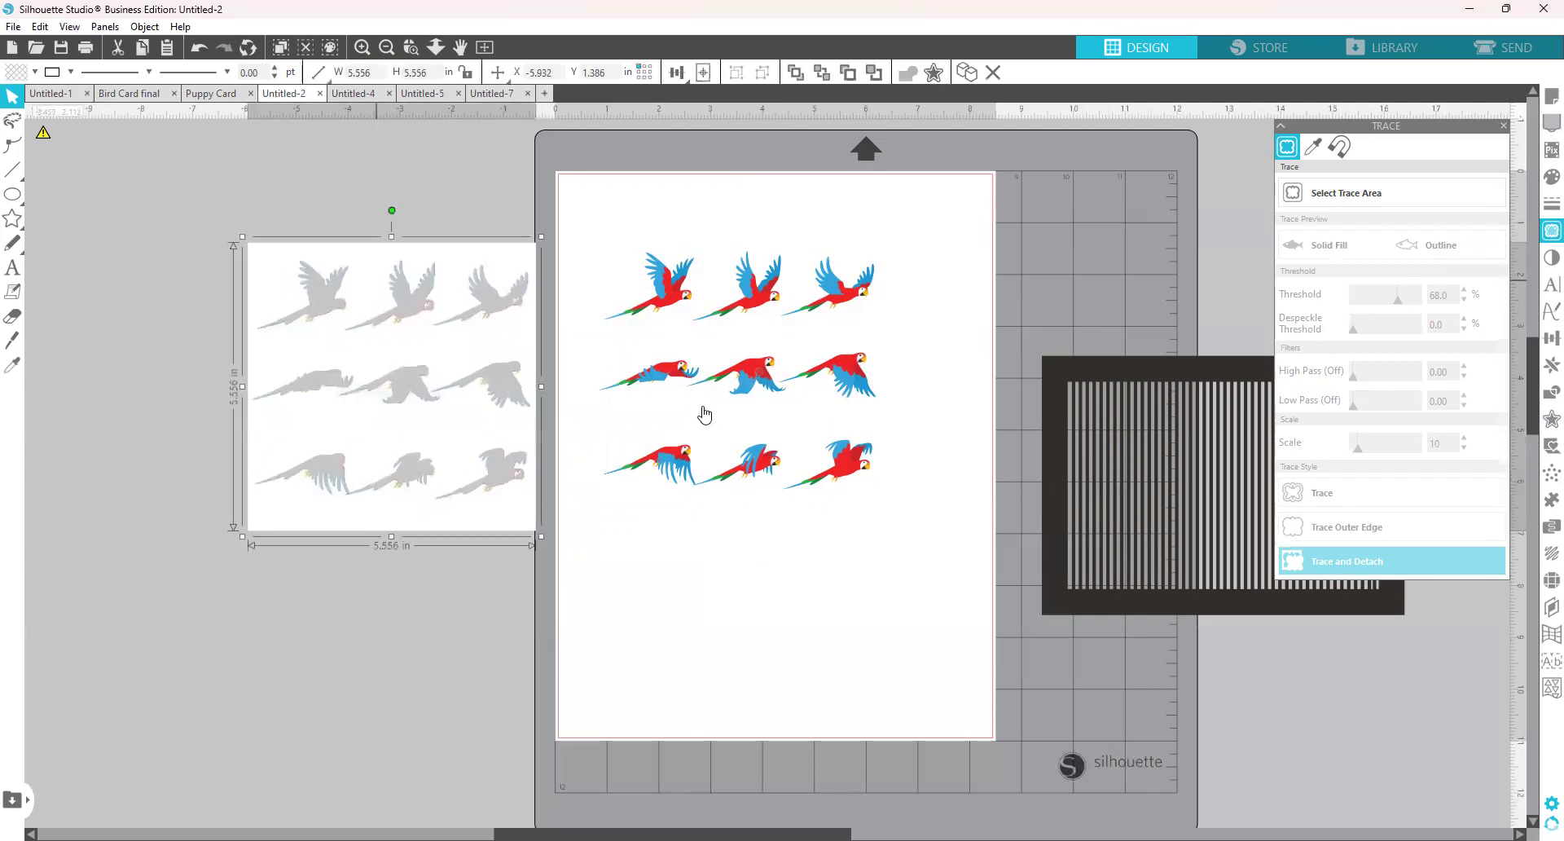
{"action": "right_click", "coordinate": [359, 349]}
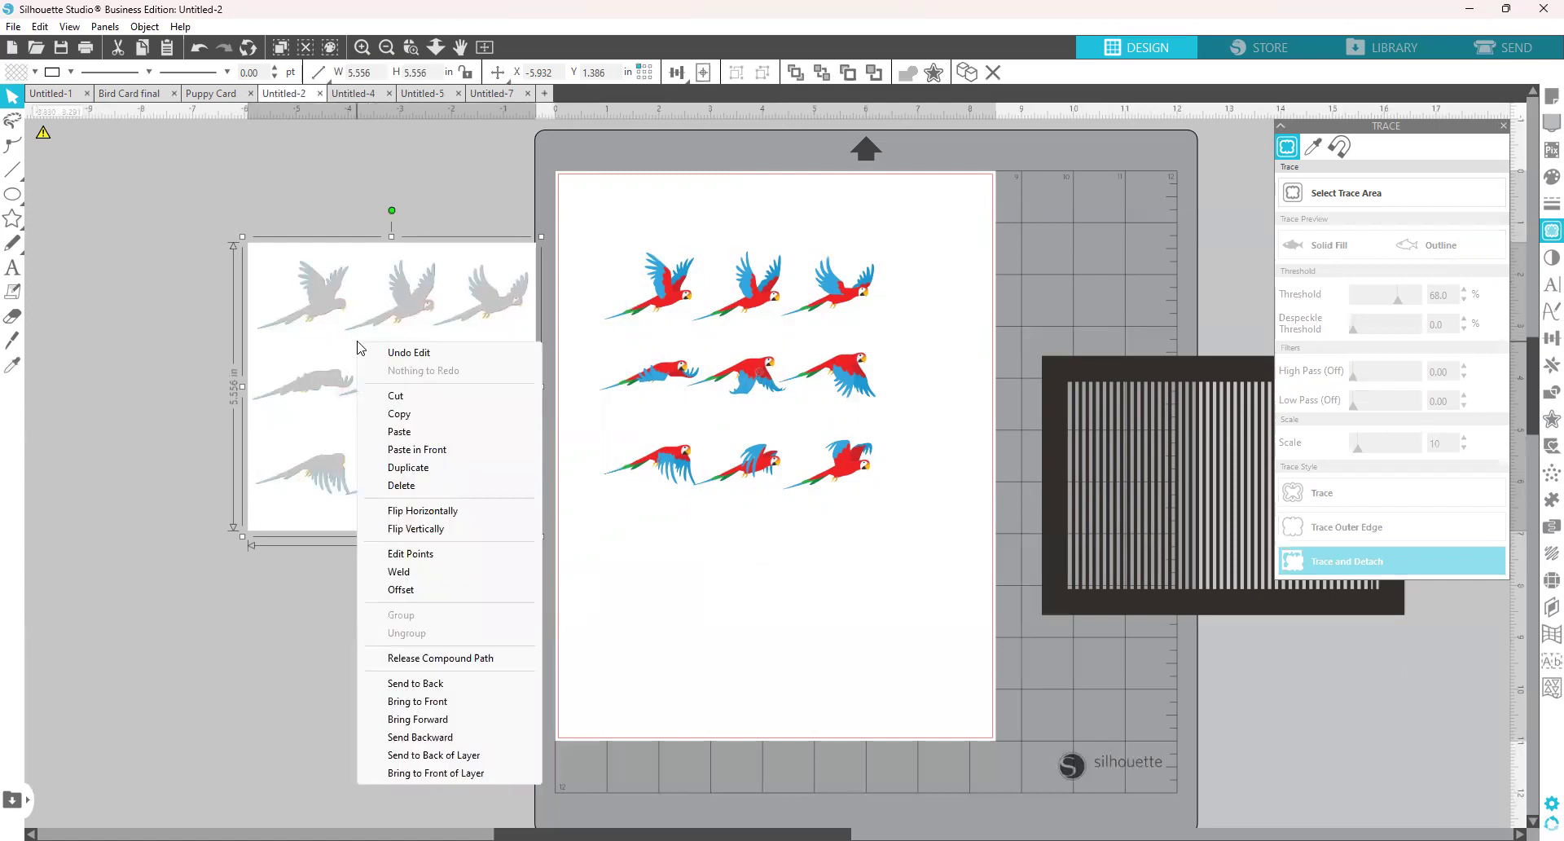
{"action": "left_click", "coordinate": [462, 661]}
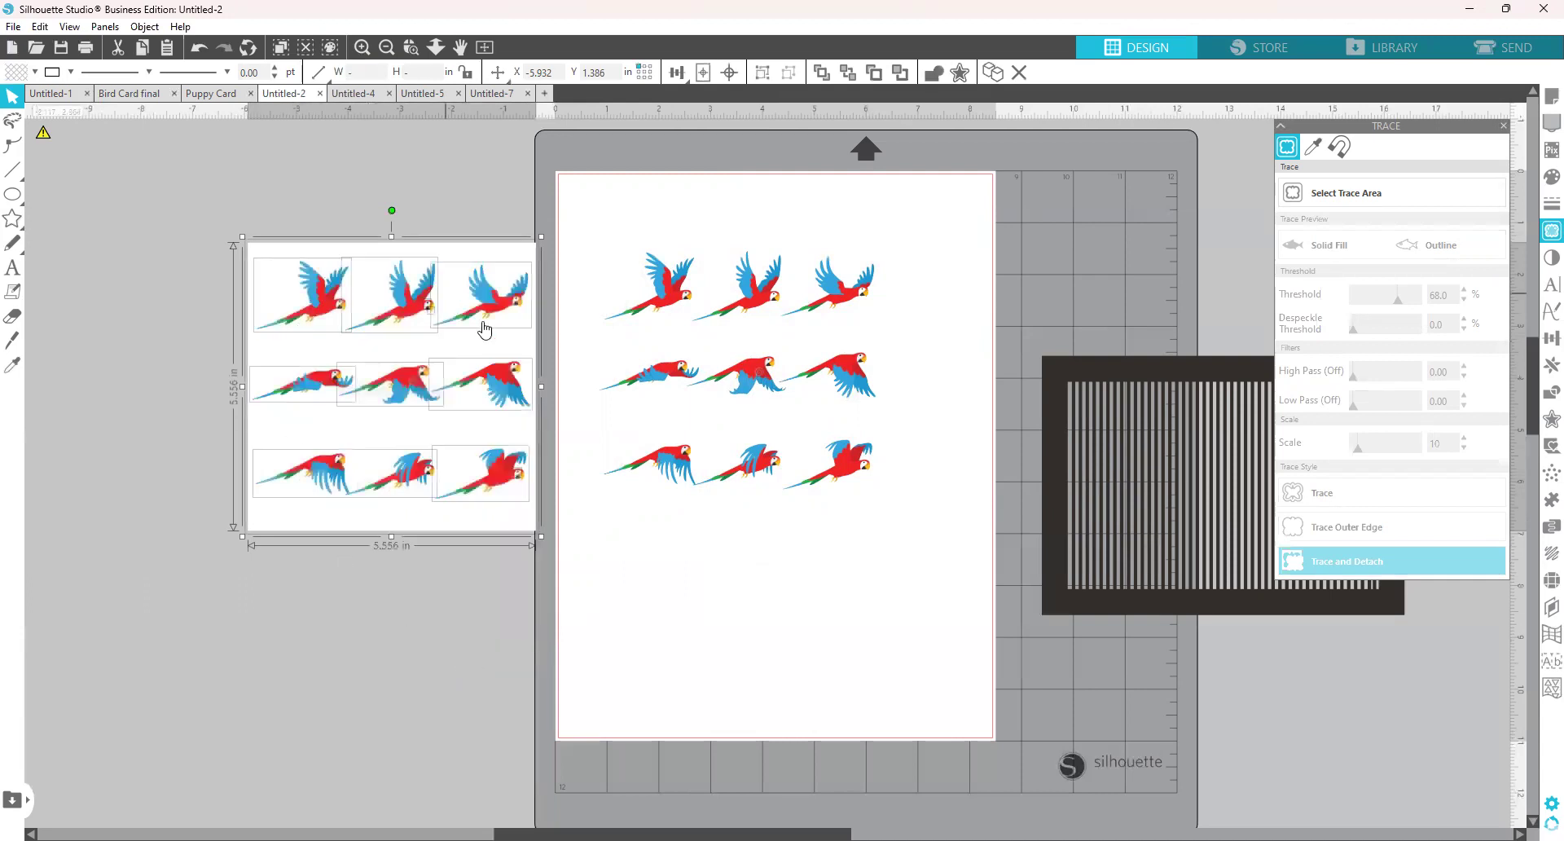
Separate the white image sheet from the released parrots by moving it directly below them.
{"action": "left_click", "coordinate": [409, 570]}
{"action": "left_click_drag", "start_coordinate": [409, 524], "coordinate": [425, 829]}
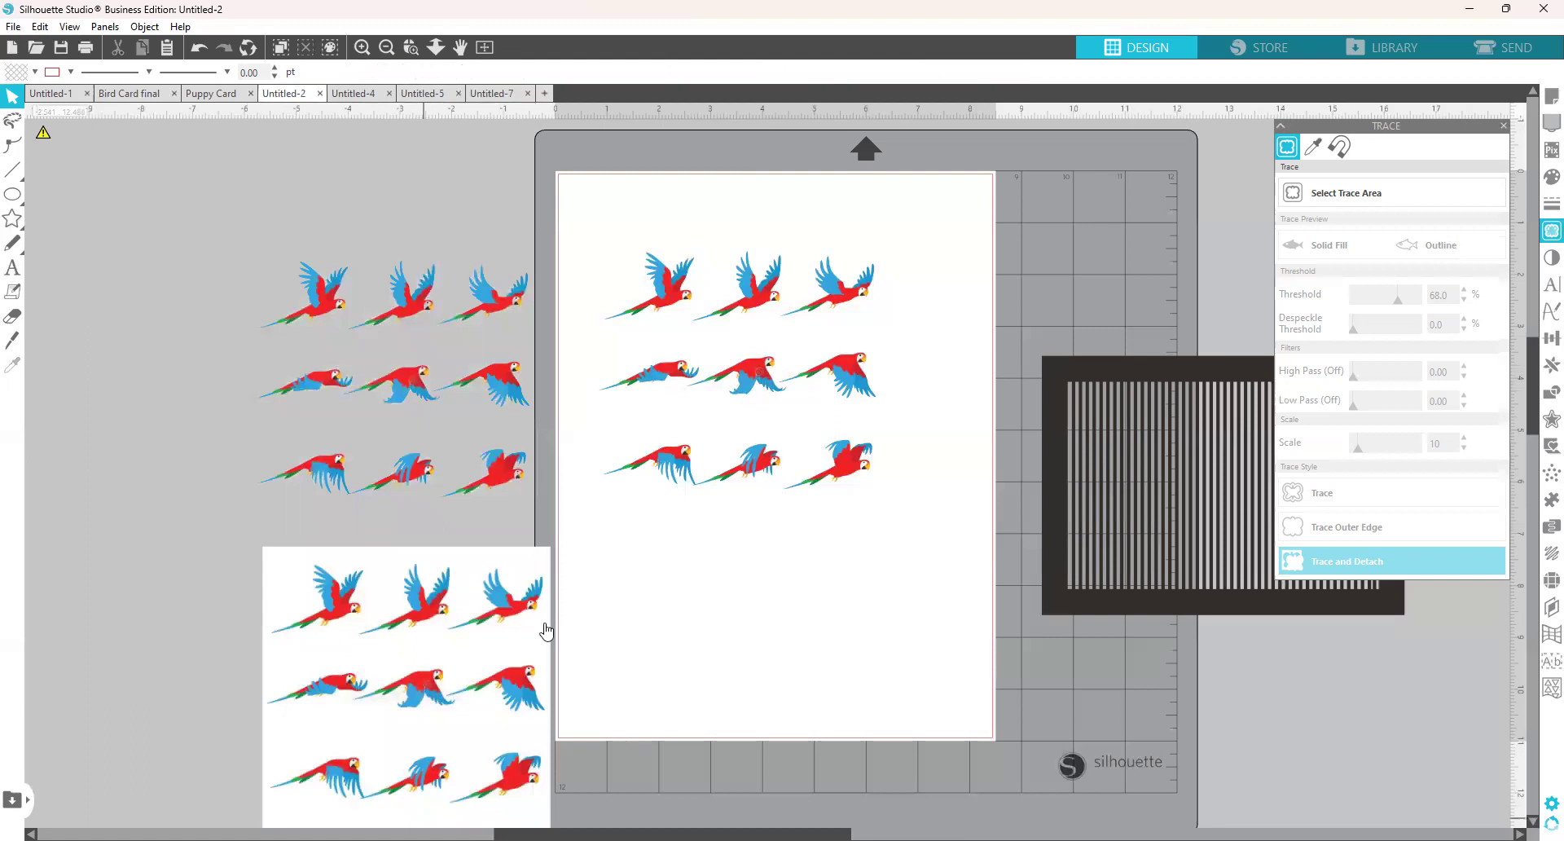
{"action": "left_click_drag", "start_coordinate": [532, 630], "coordinate": [516, 607]}
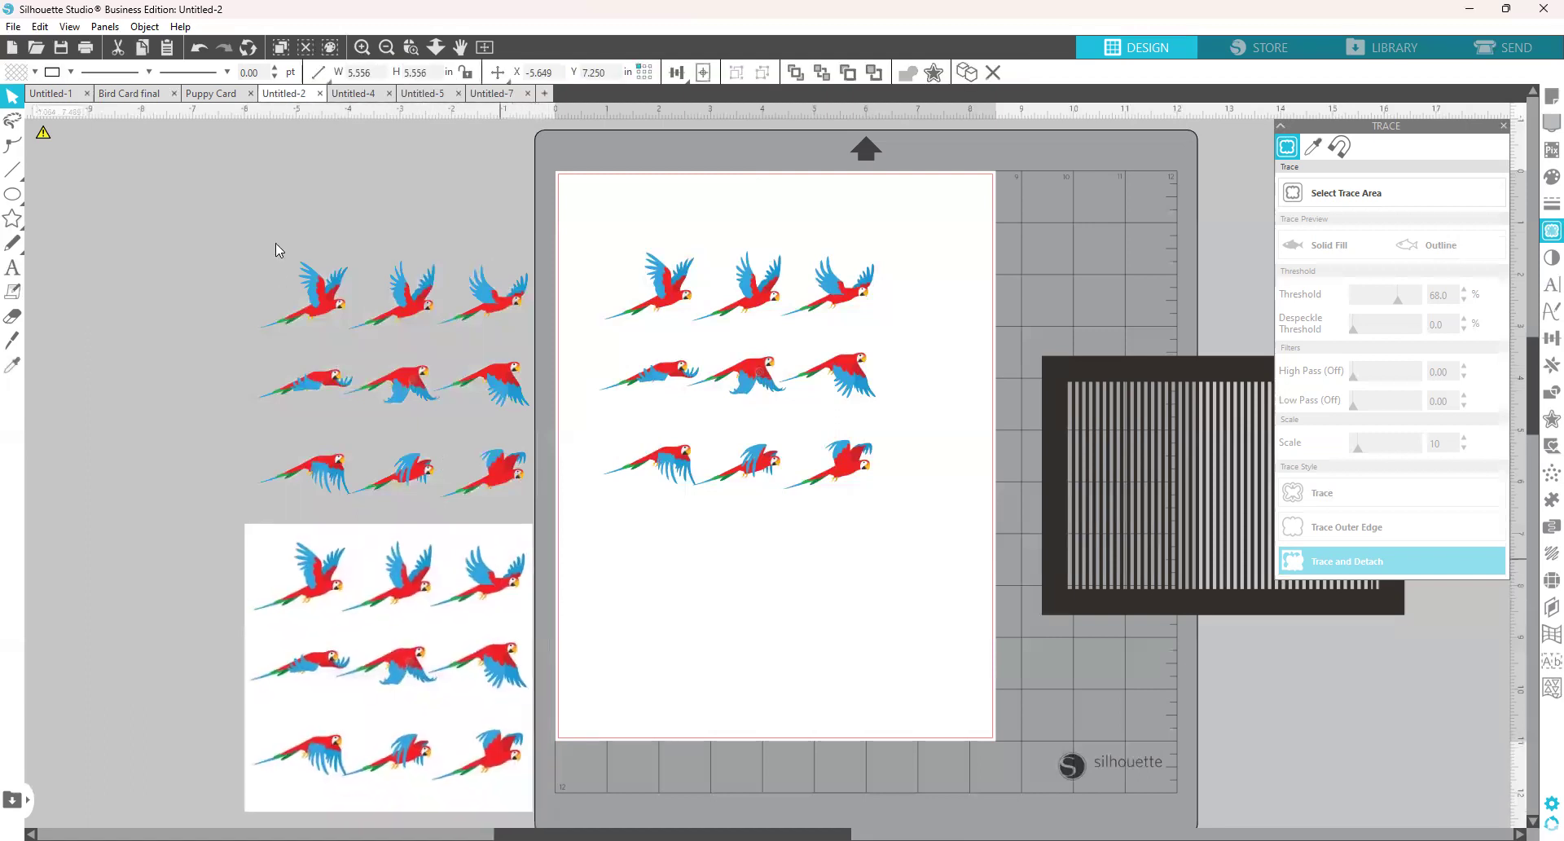
Delete the nine detached parrots on the page and move the striped frame back onto the page area.
{"action": "left_click", "coordinate": [639, 236]}
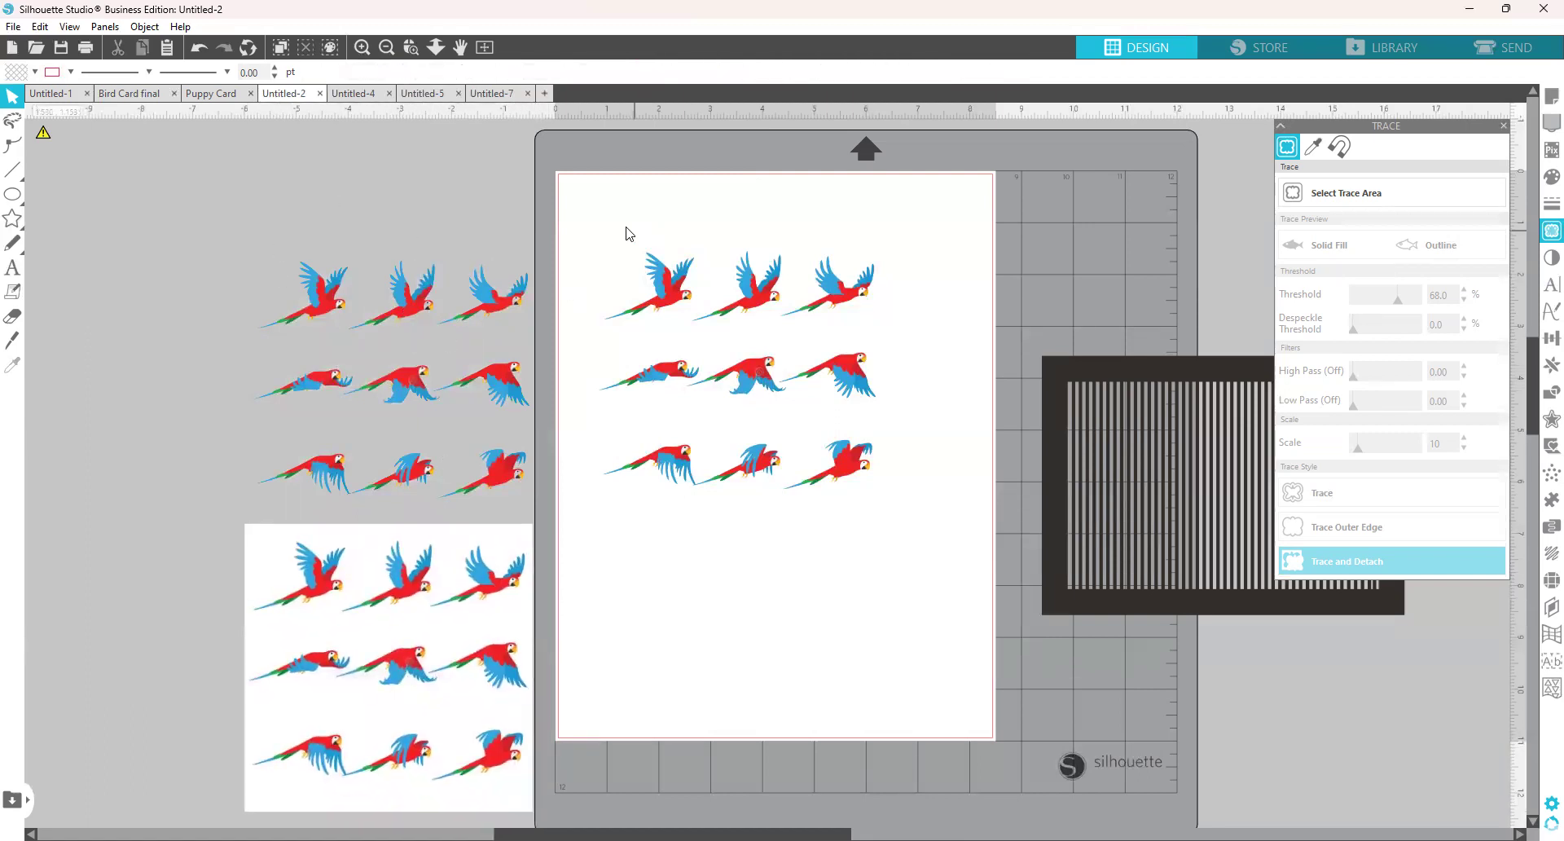
{"action": "left_click_drag", "start_coordinate": [628, 230], "coordinate": [911, 521]}
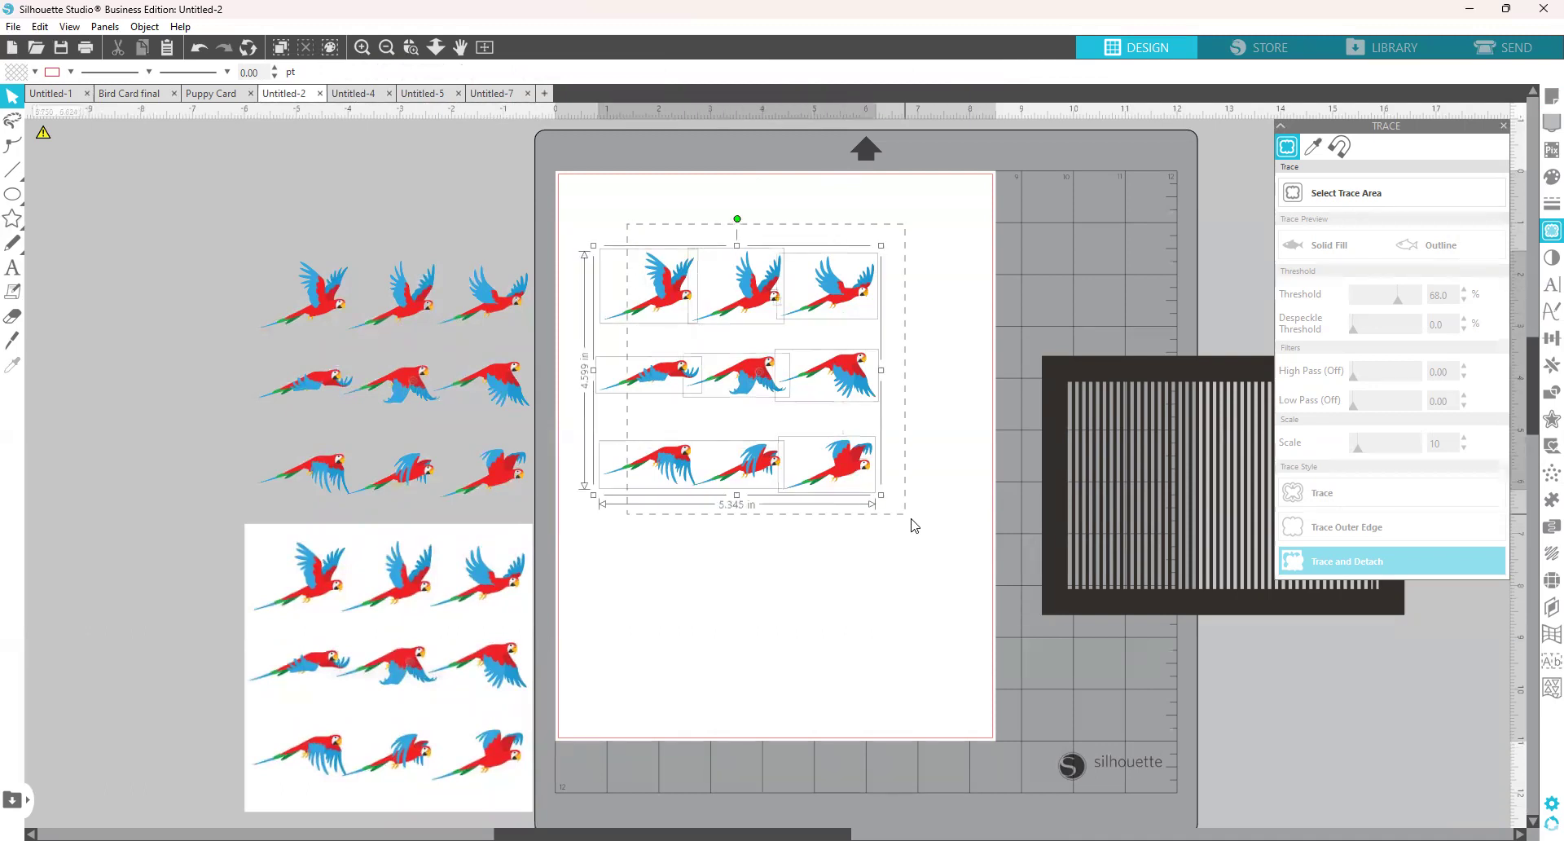
{"action": "key", "text": "Delete"}
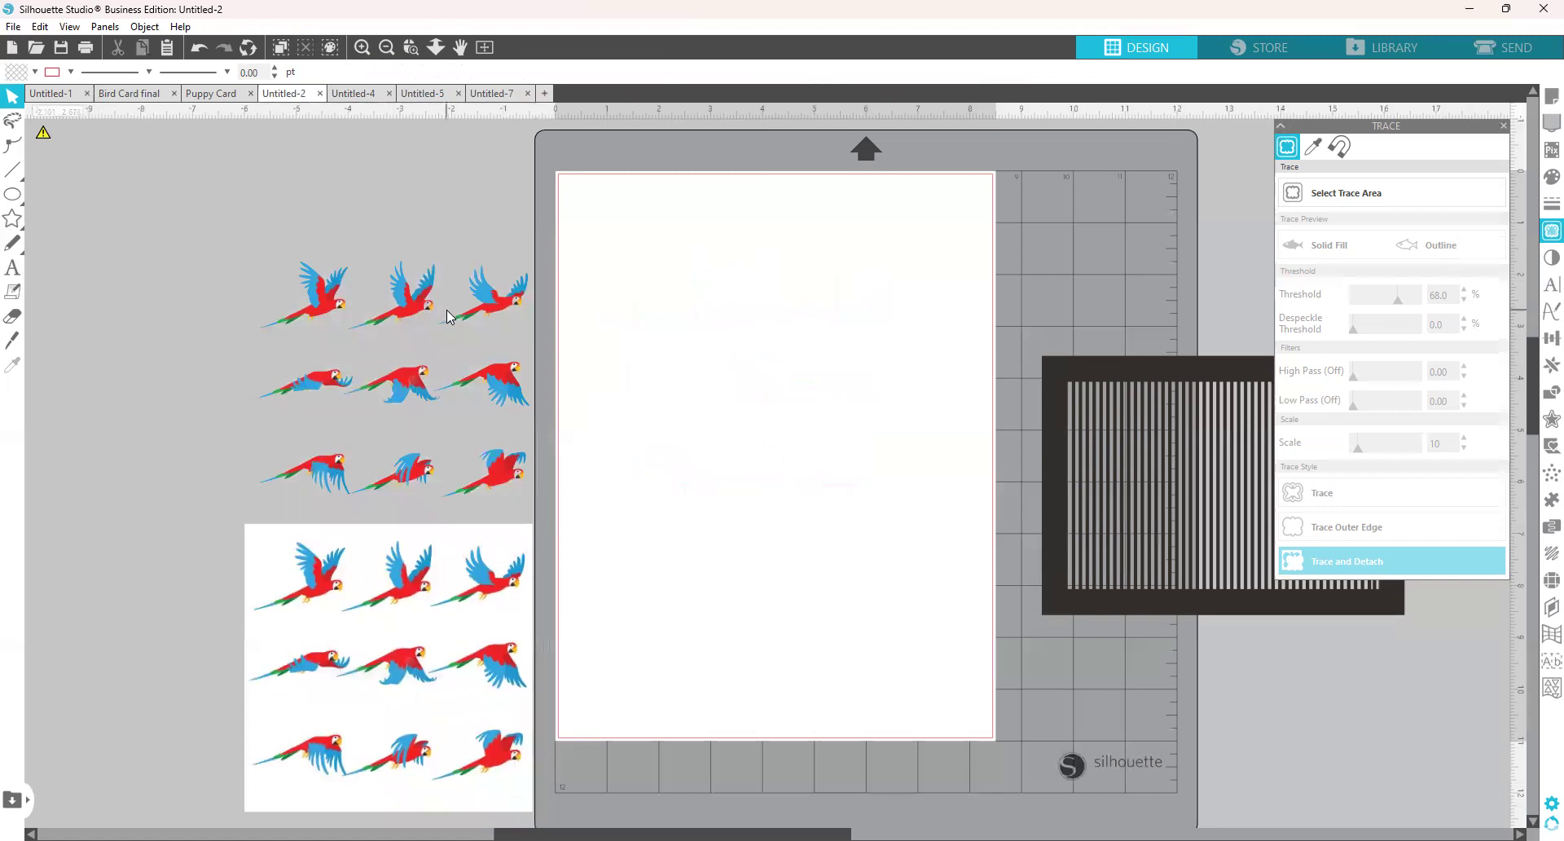
{"action": "left_click_drag", "start_coordinate": [1092, 597], "coordinate": [792, 448]}
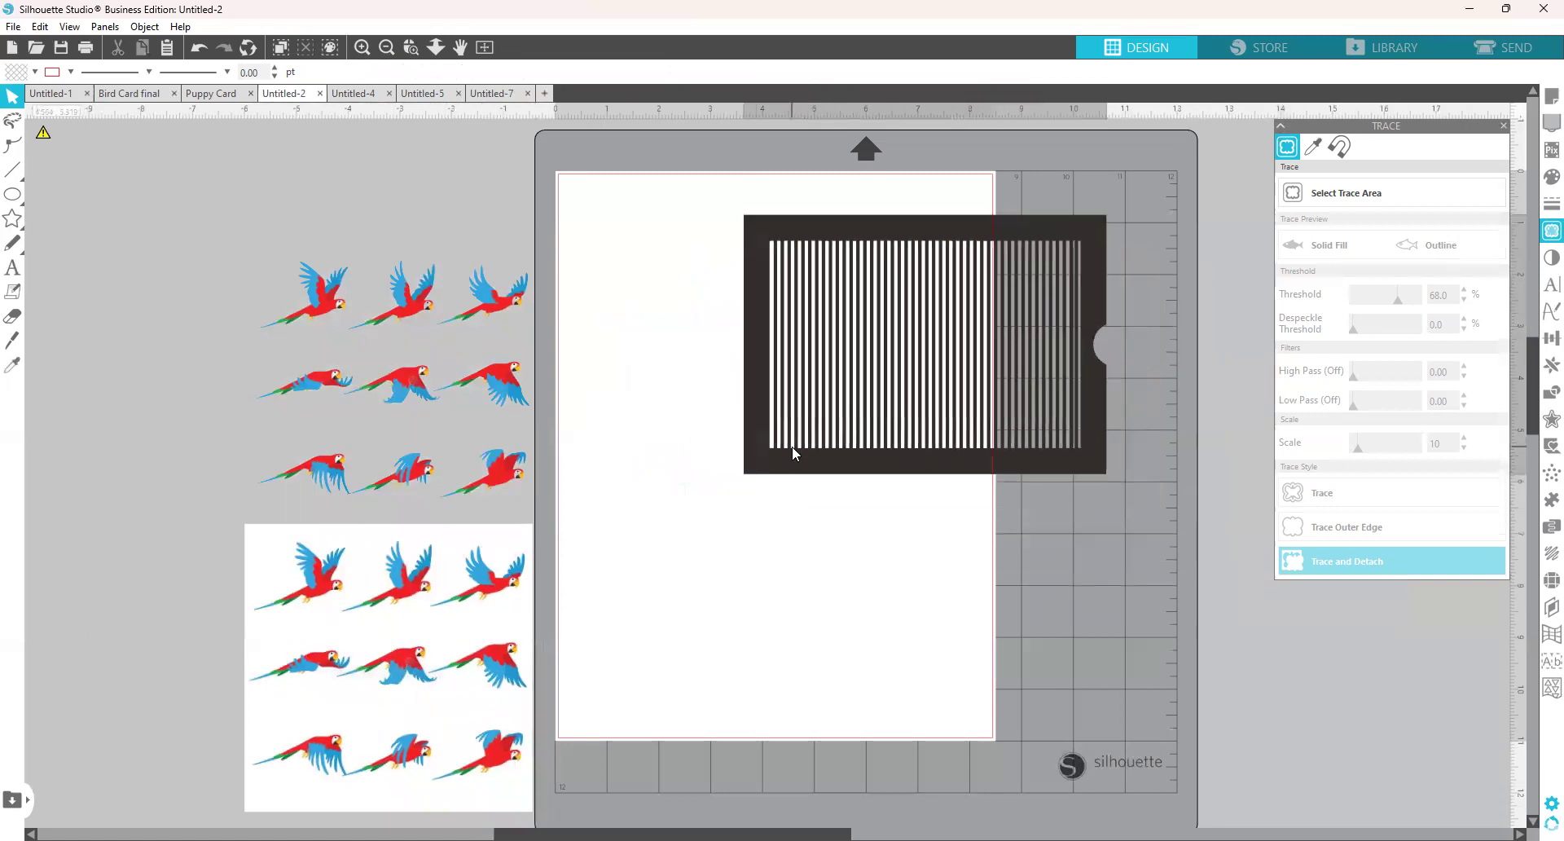
Bring the top-middle wings-up parrot and the center wings-down parrot onto the page and enlarge both, spanning about 2.5 in wide.
{"action": "left_click", "coordinate": [391, 320]}
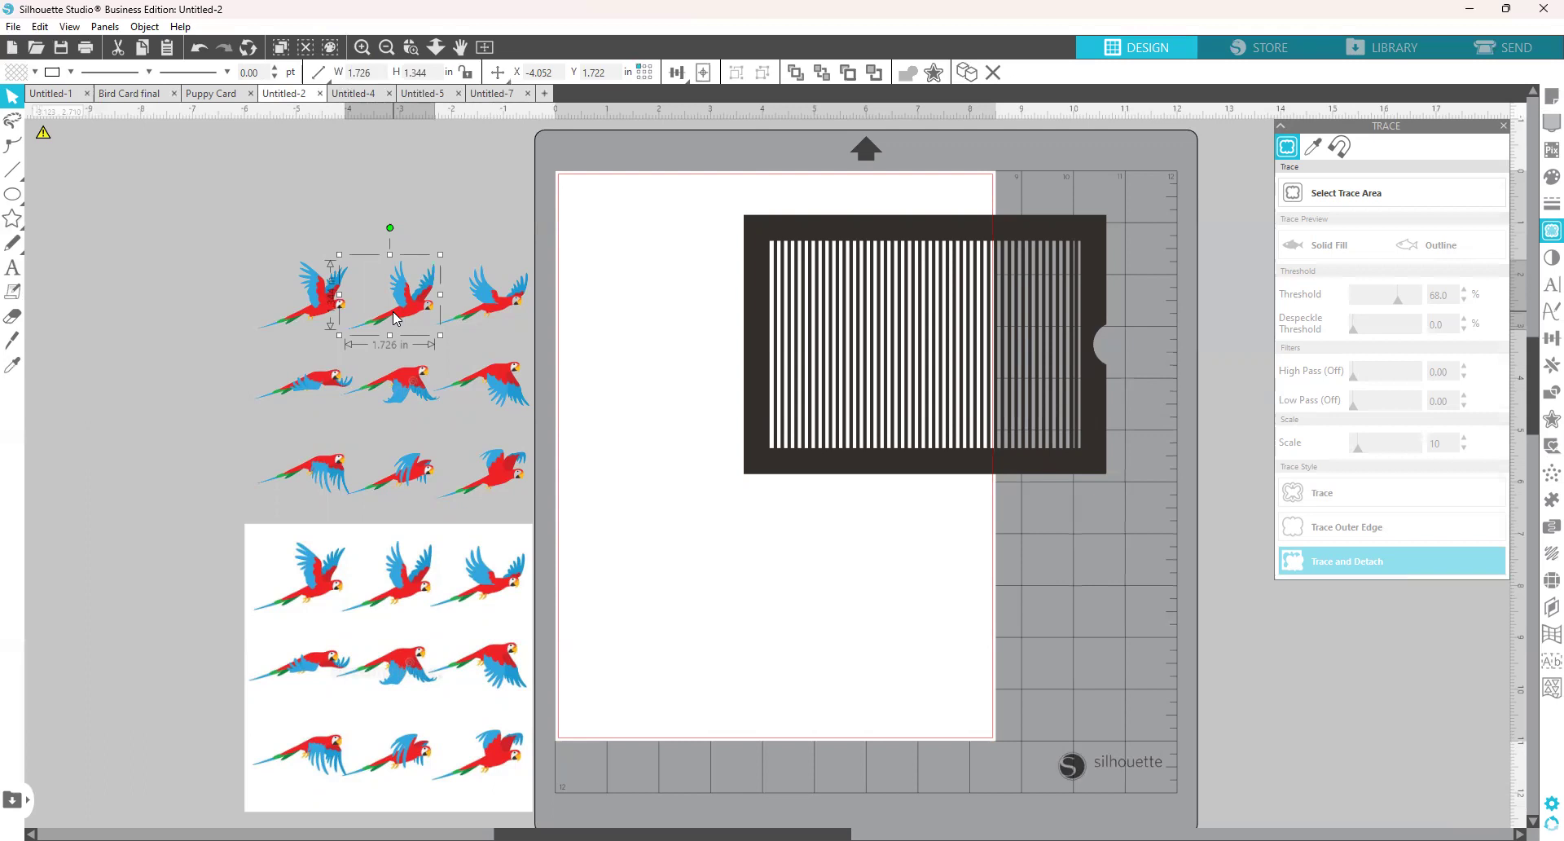
{"action": "left_click_drag", "start_coordinate": [395, 318], "coordinate": [596, 322]}
{"action": "left_click_drag", "start_coordinate": [385, 392], "coordinate": [635, 399]}
{"action": "left_click_drag", "start_coordinate": [642, 314], "coordinate": [646, 353]}
{"action": "left_click_drag", "start_coordinate": [589, 279], "coordinate": [738, 451]}
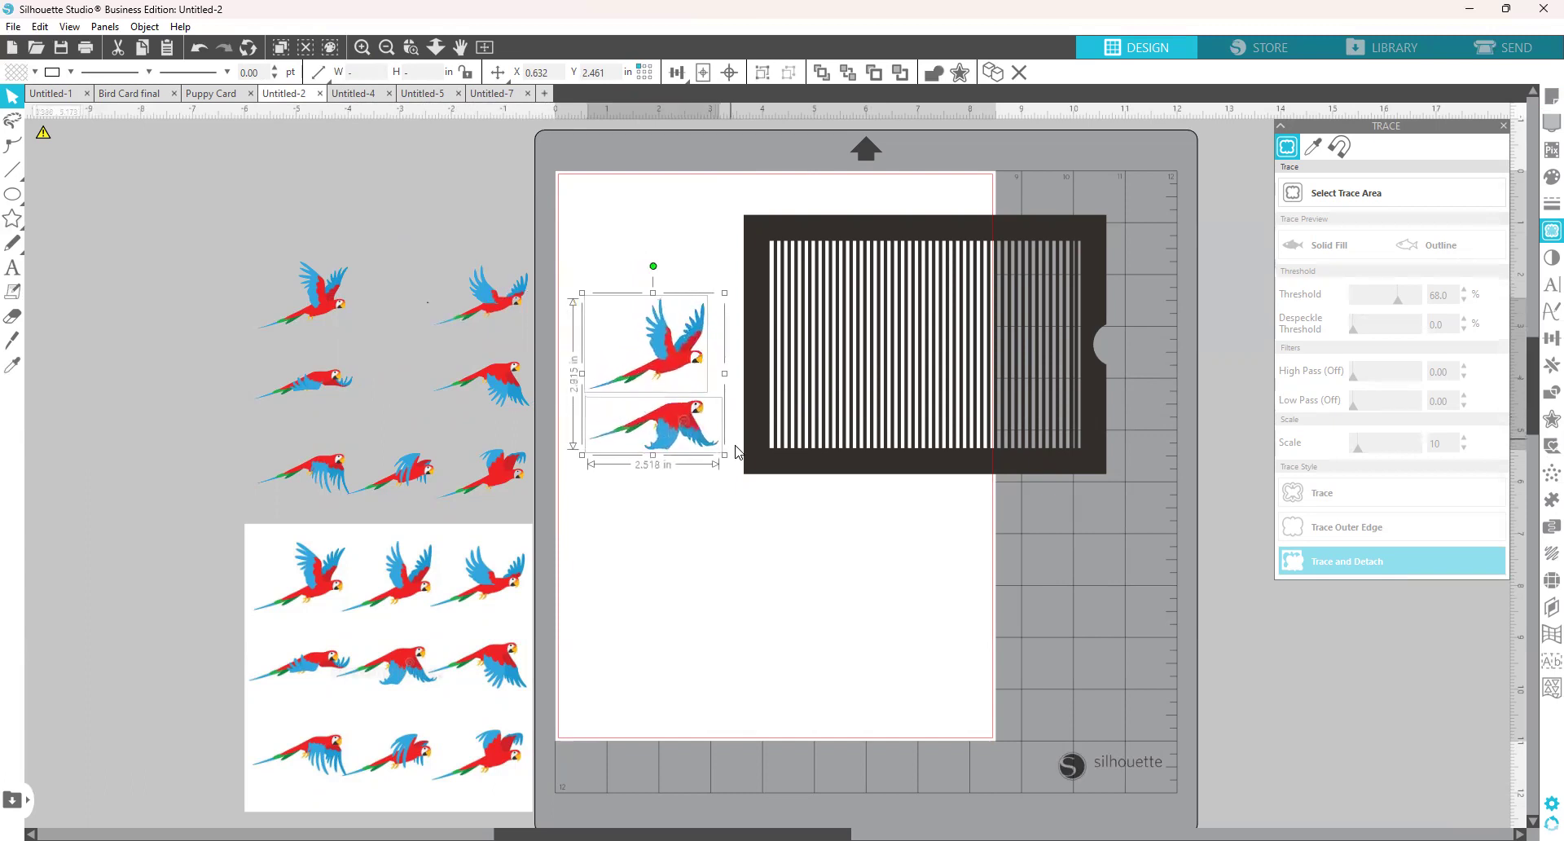
{"action": "left_click", "coordinate": [797, 547]}
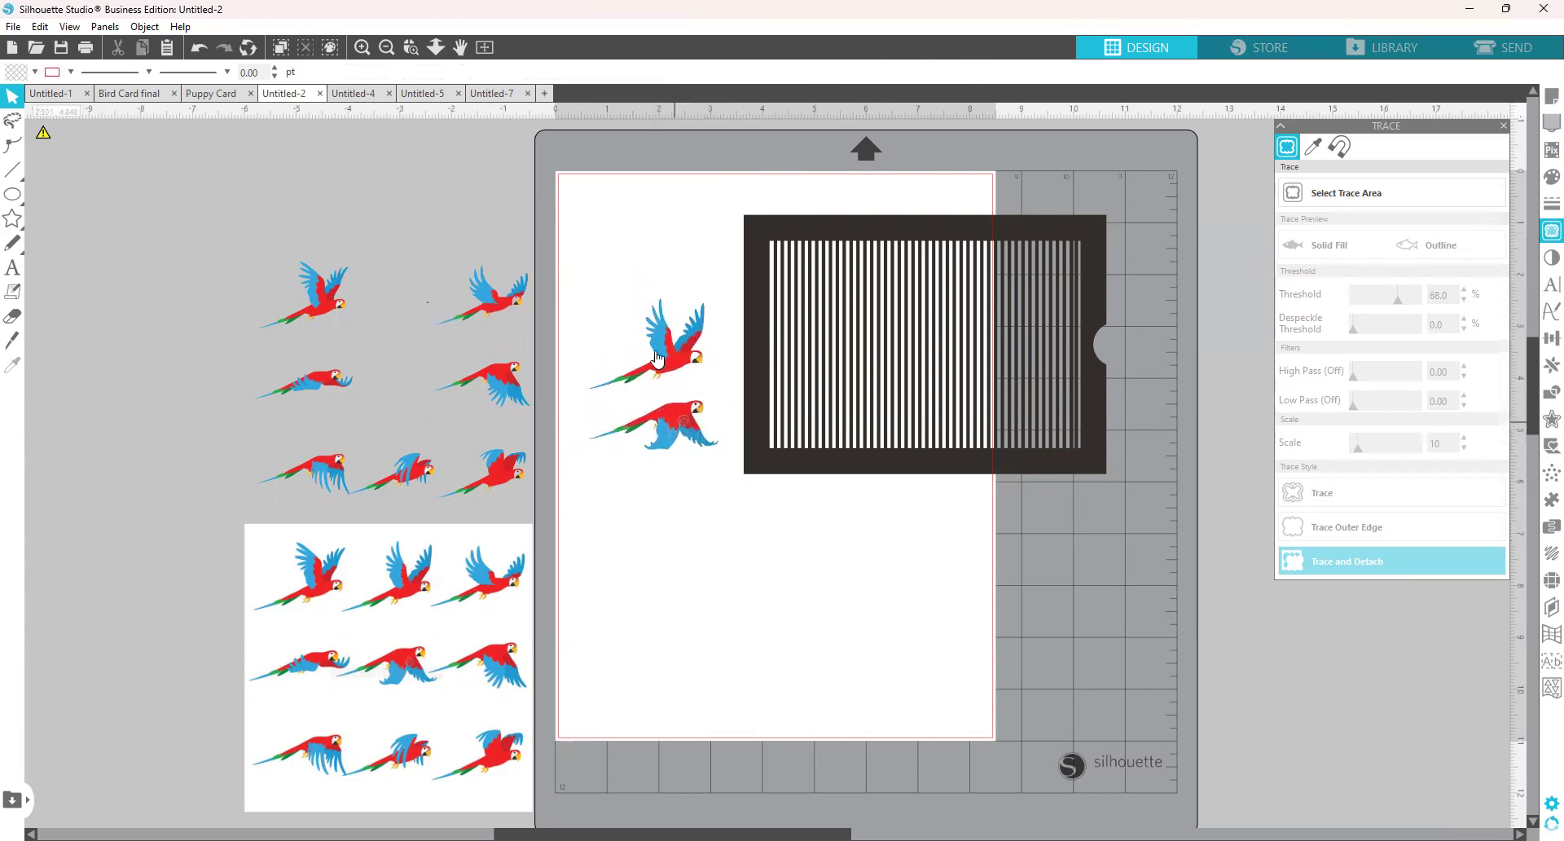
Place the wings-up parrot over the stripes and bring the striped frame to the front.
{"action": "left_click_drag", "start_coordinate": [661, 359], "coordinate": [841, 376]}
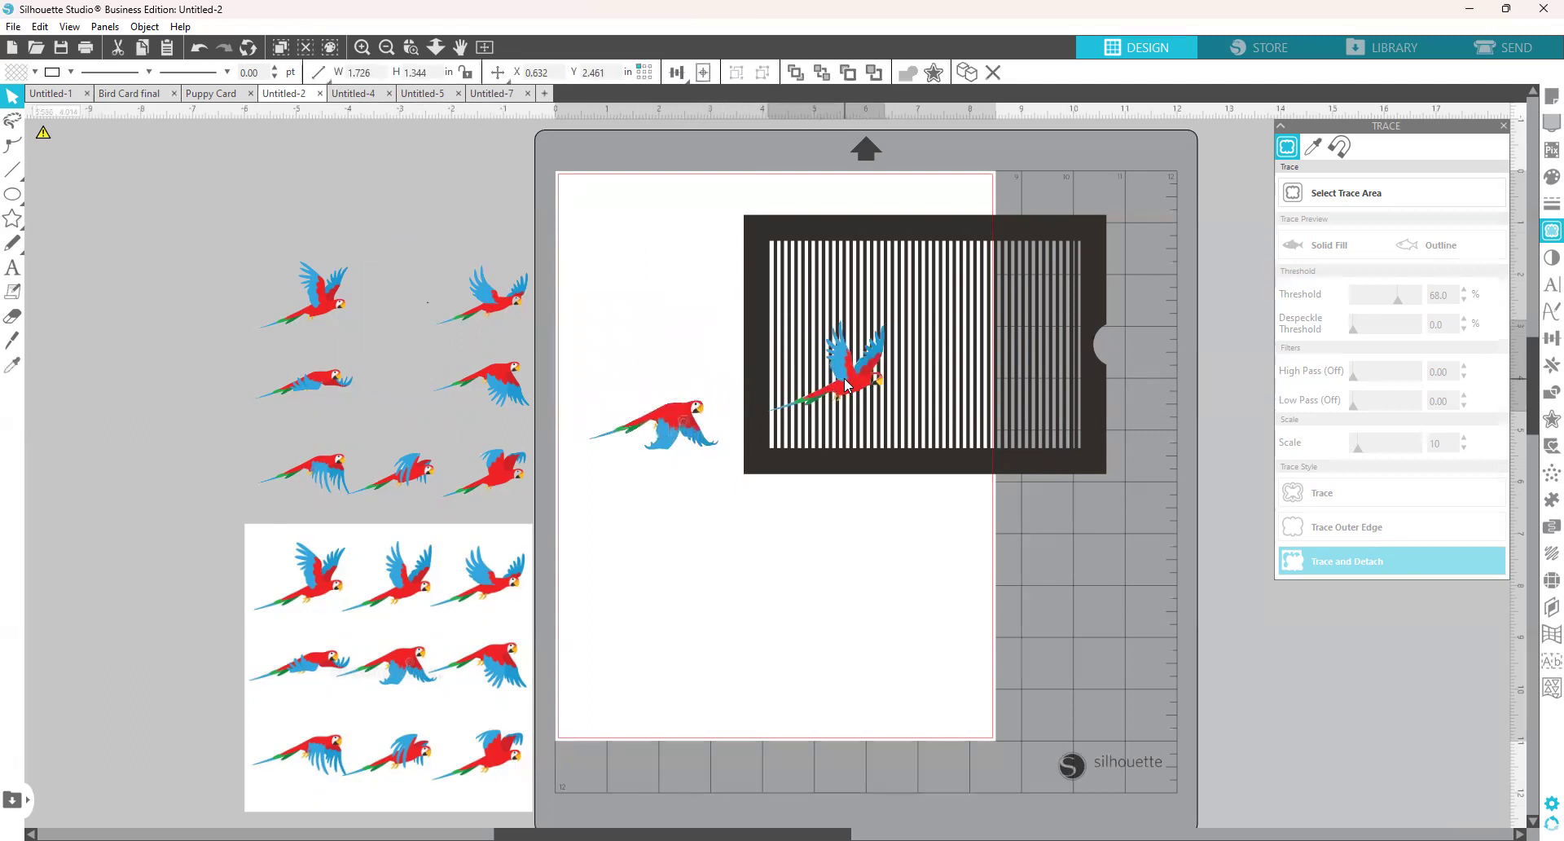
{"action": "left_click", "coordinate": [869, 460]}
{"action": "right_click", "coordinate": [868, 454]}
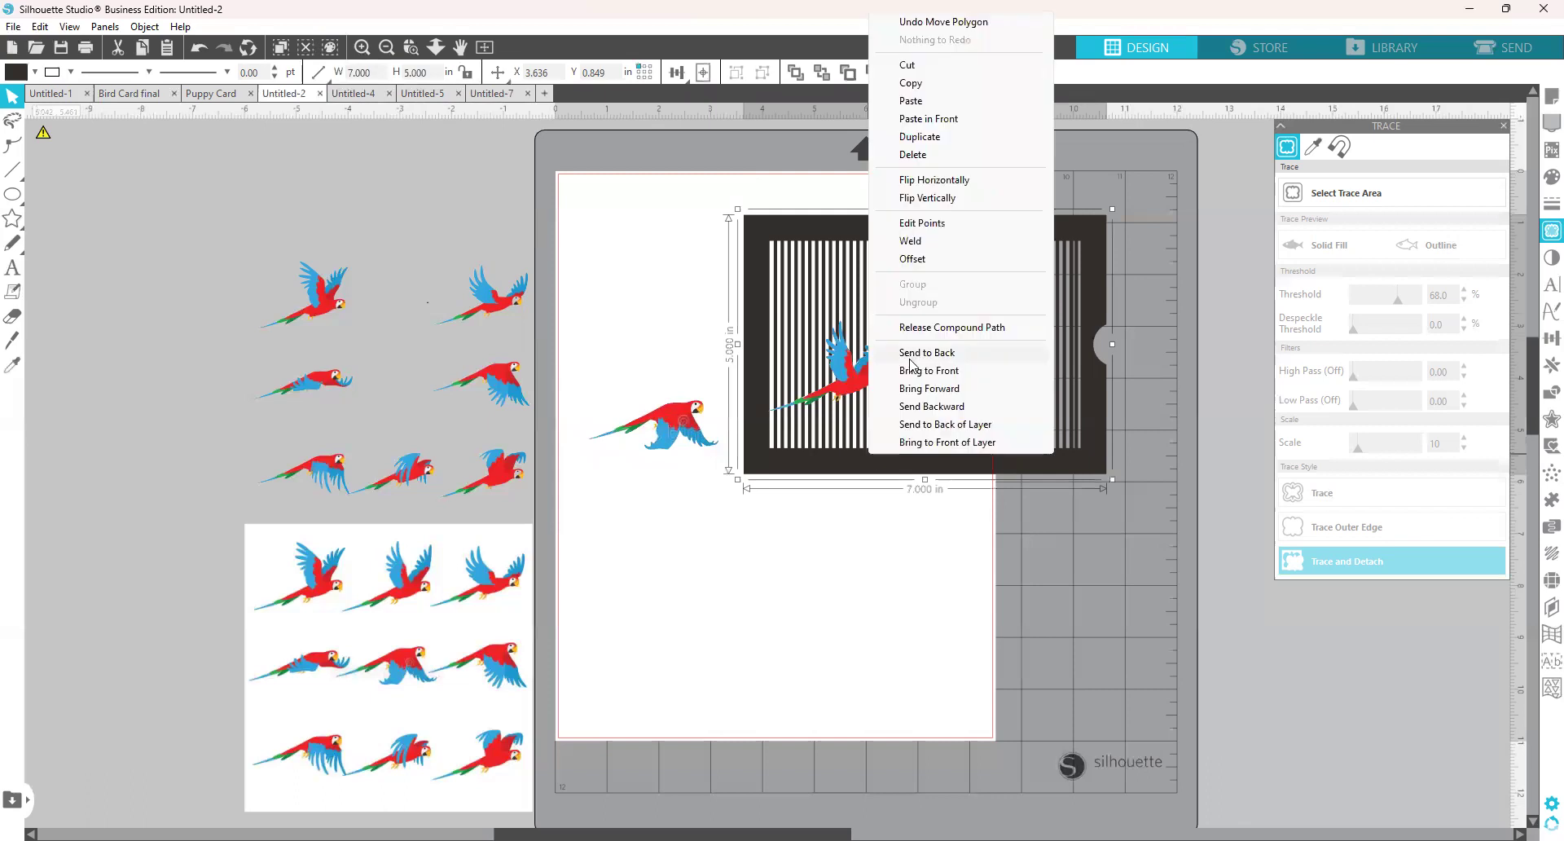
{"action": "left_click", "coordinate": [912, 373]}
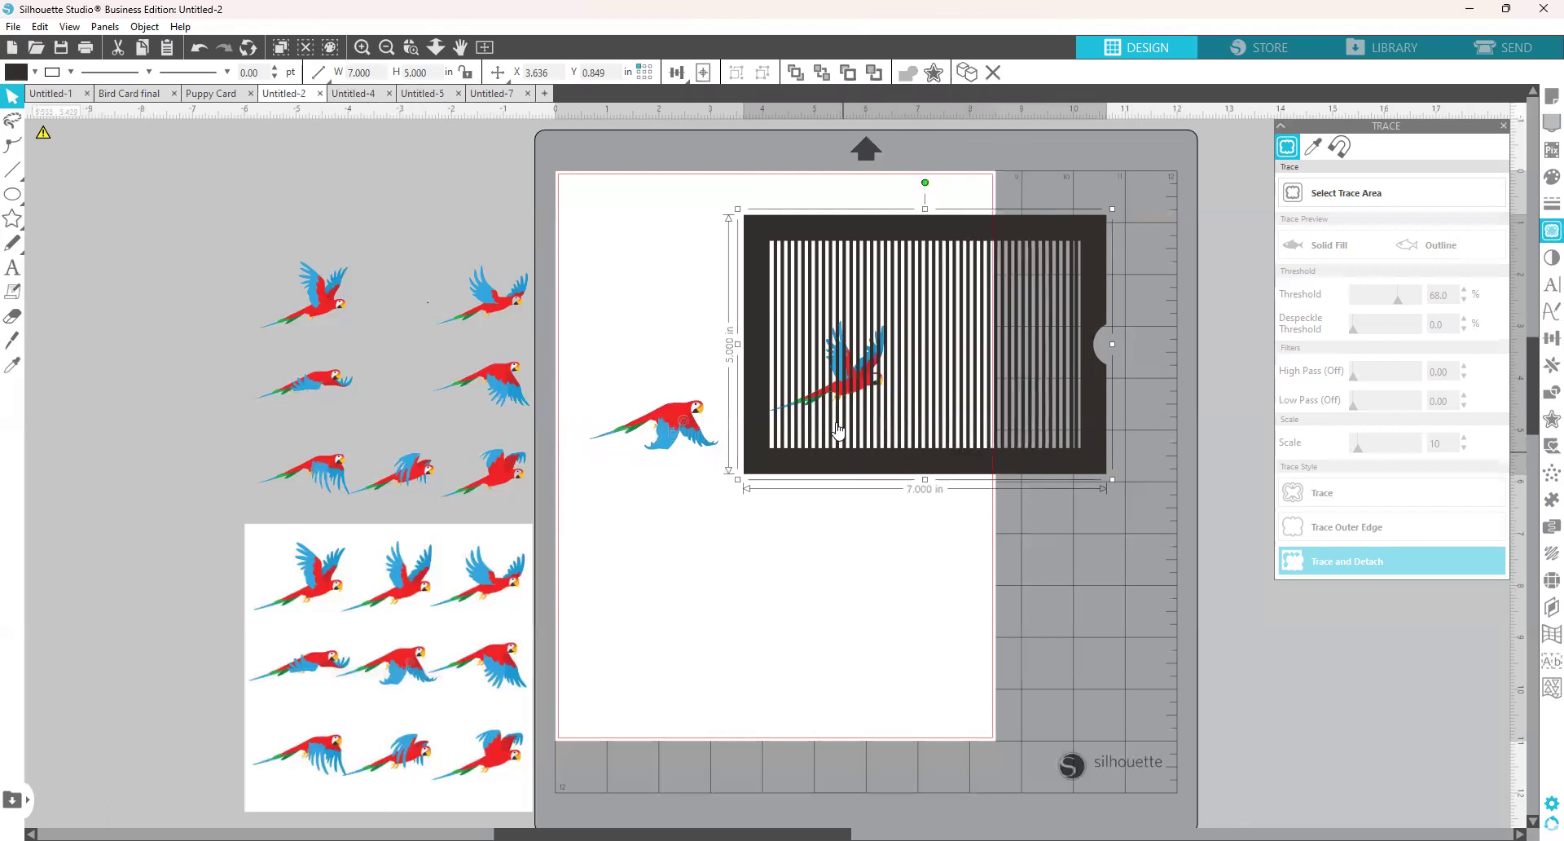
Move the striped frame off the wings-up parrot to the page's right edge and shift the wings-down parrot slightly upward.
{"action": "left_click_drag", "start_coordinate": [889, 456], "coordinate": [1102, 455]}
{"action": "left_click_drag", "start_coordinate": [658, 445], "coordinate": [647, 395]}
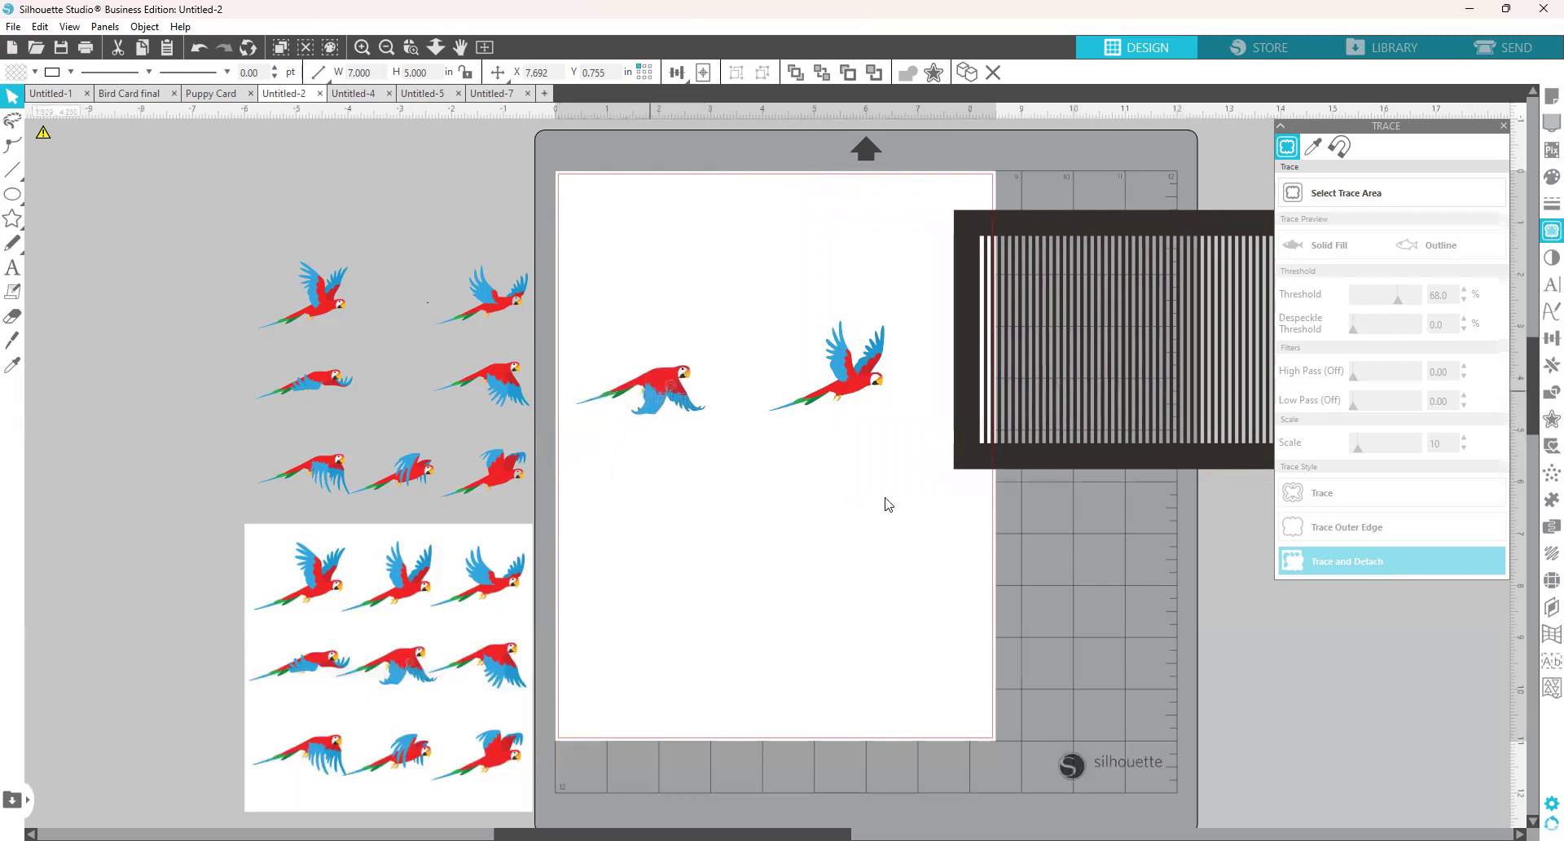
{"action": "left_click_drag", "start_coordinate": [1023, 458], "coordinate": [1008, 407]}
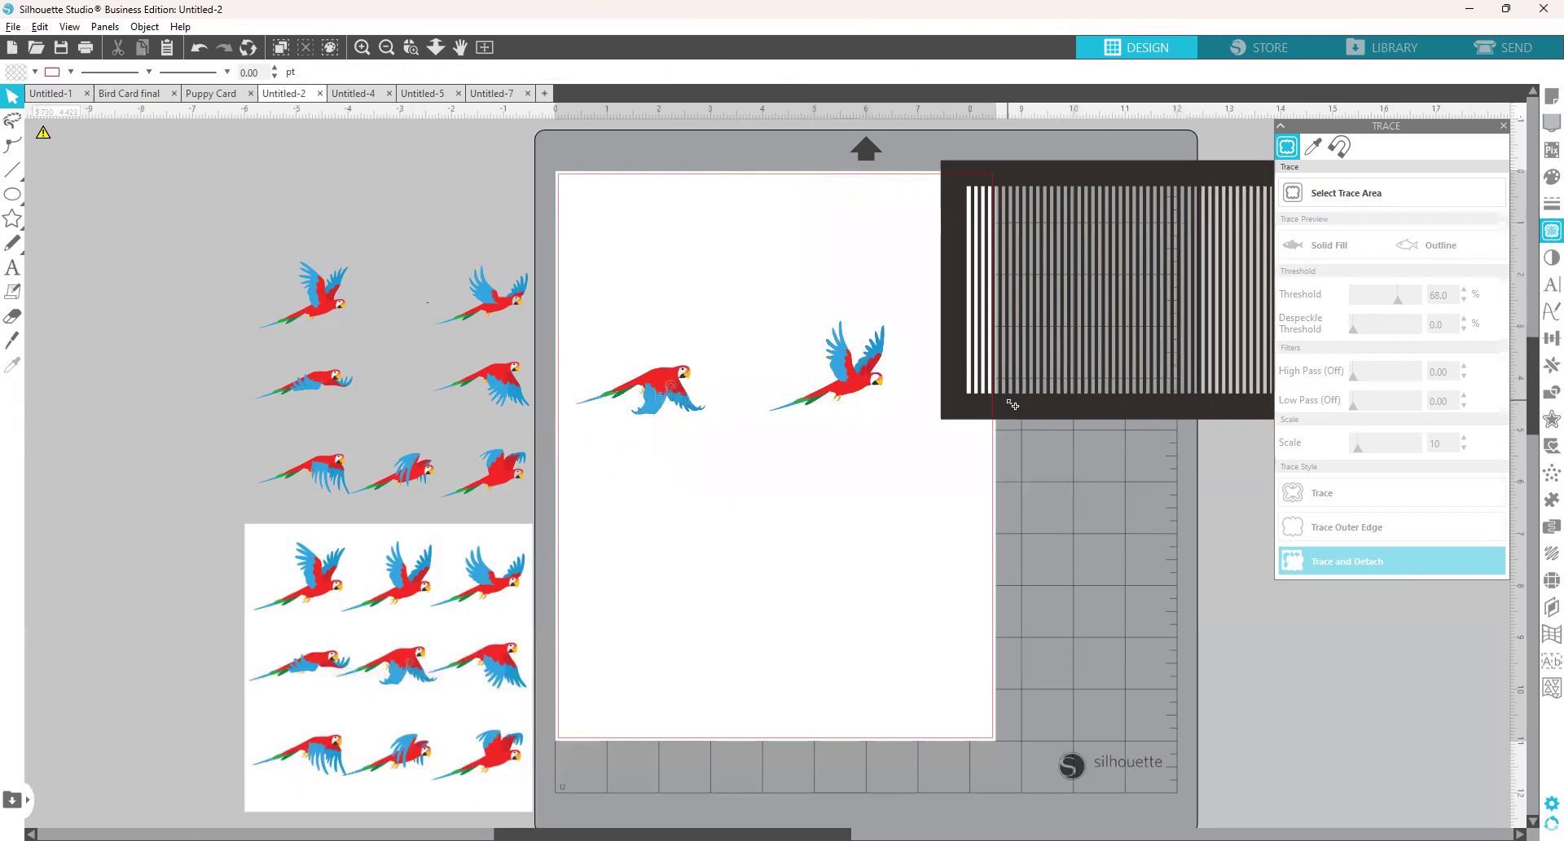
Paste spare copies of the striped frame and park them together beyond the page's lower right side.
{"action": "key", "text": "ctrl+v"}
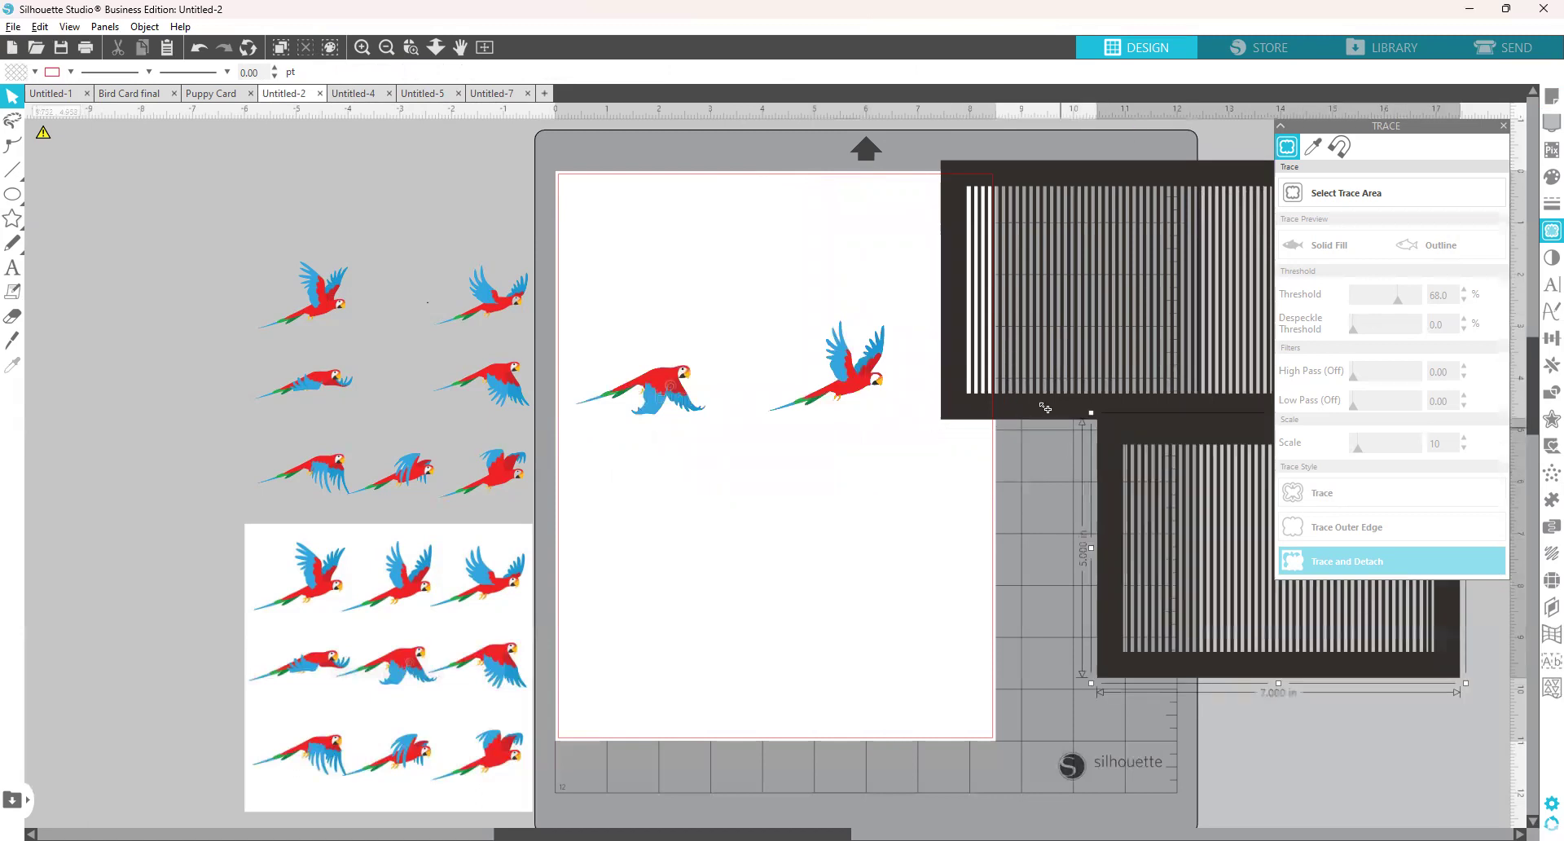
{"action": "left_click_drag", "start_coordinate": [1194, 580], "coordinate": [1238, 633]}
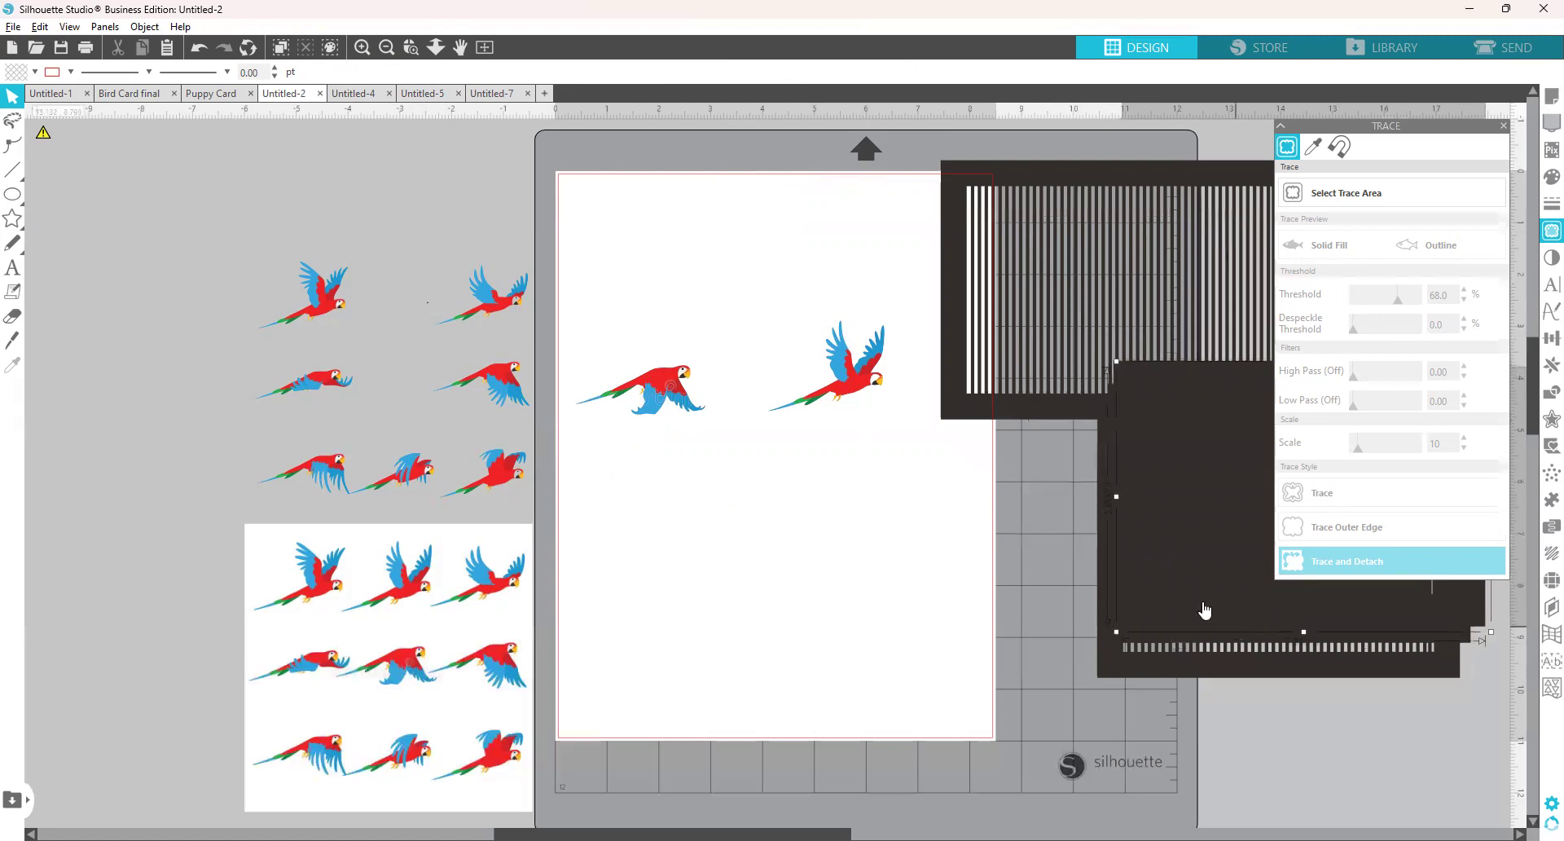
{"action": "left_click_drag", "start_coordinate": [1154, 543], "coordinate": [1222, 610]}
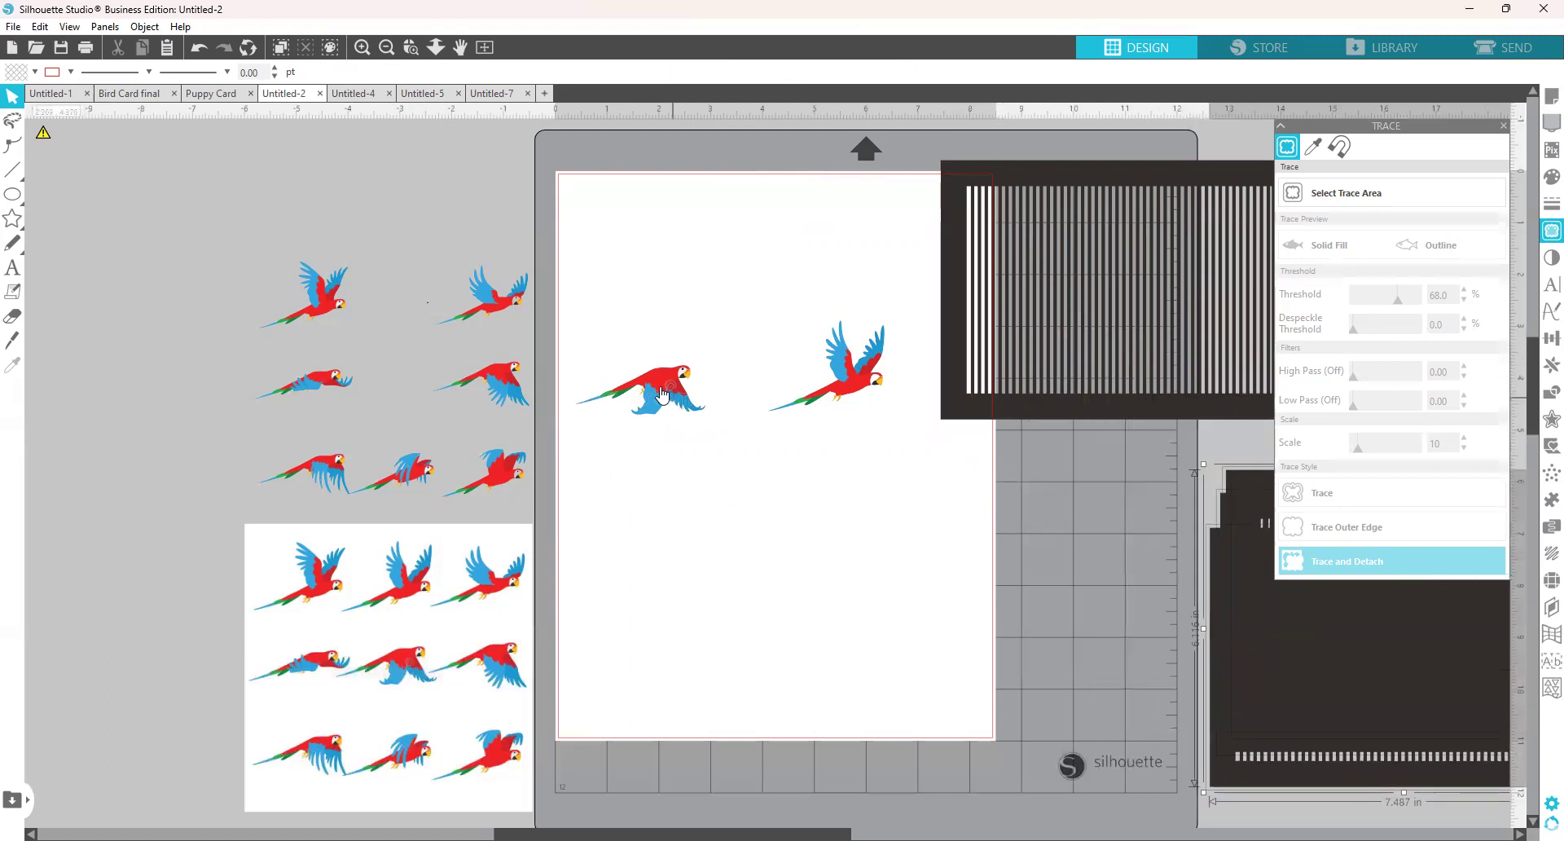
Move the wings-down parrot to the page's left edge and delete the unused parrots and image sheet beside the page.
{"action": "left_click_drag", "start_coordinate": [676, 406], "coordinate": [652, 326]}
{"action": "left_click_drag", "start_coordinate": [270, 230], "coordinate": [533, 639]}
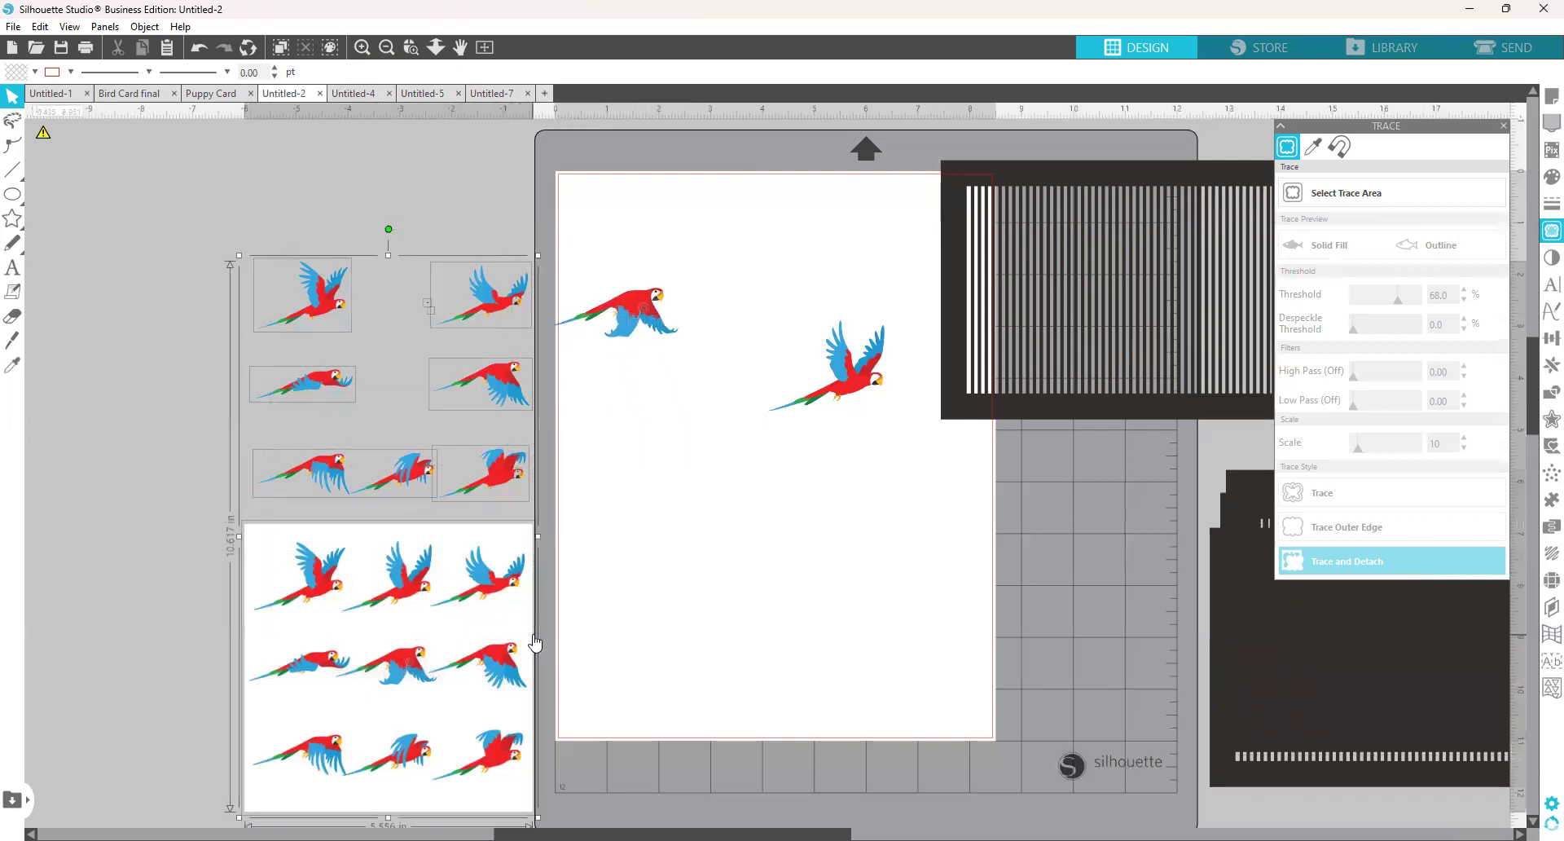
{"action": "key", "text": "Delete"}
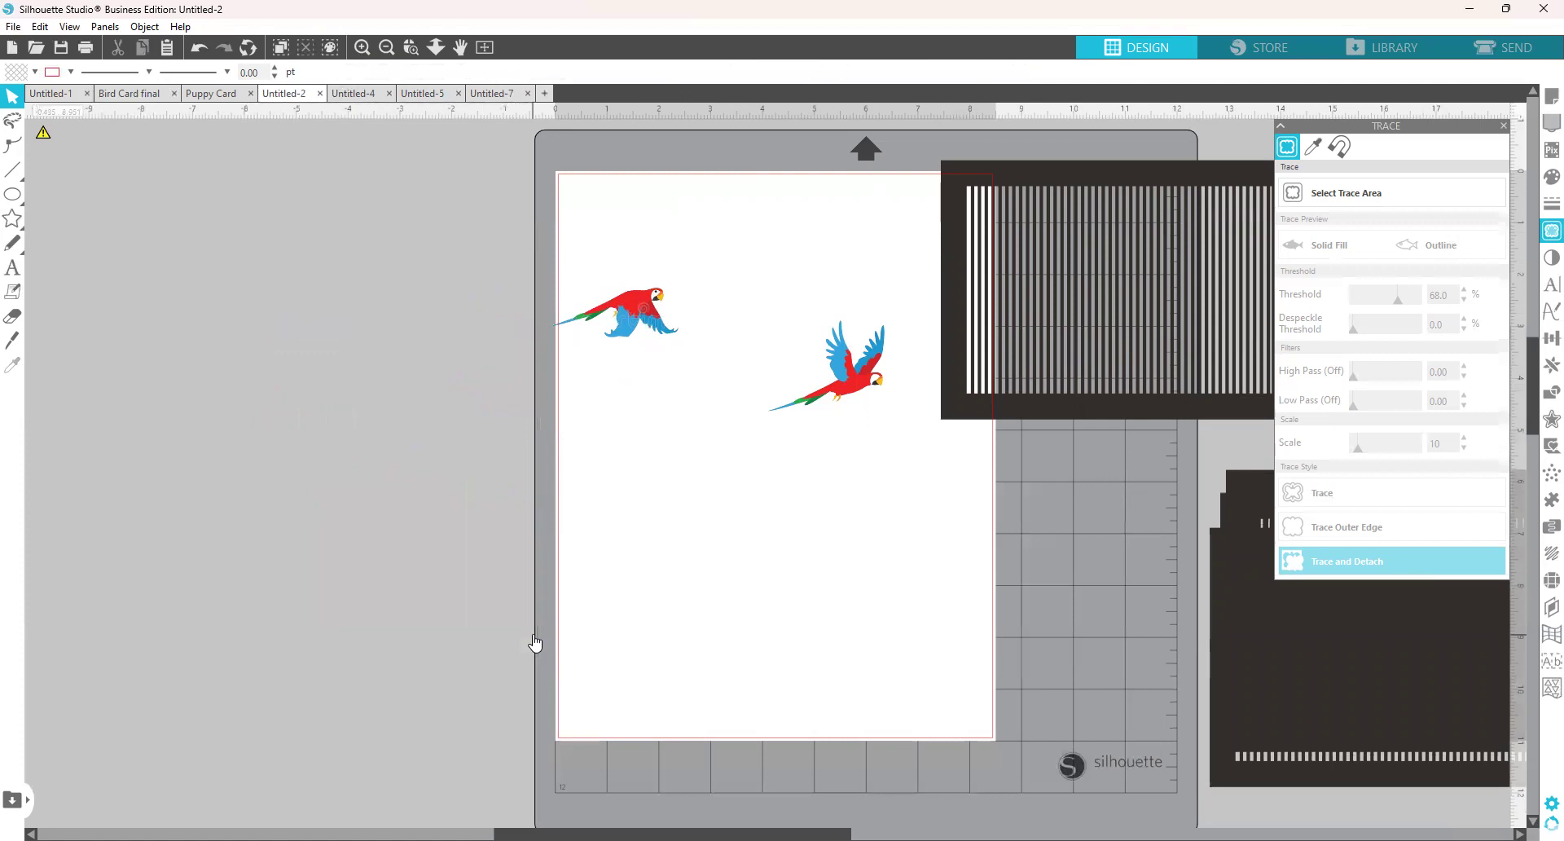
Set the wings-down parrot aside off the page, reposition the wings-up parrot on the page, and cover it with the striped frame.
{"action": "left_click_drag", "start_coordinate": [644, 313], "coordinate": [422, 288]}
{"action": "left_click_drag", "start_coordinate": [820, 400], "coordinate": [724, 346]}
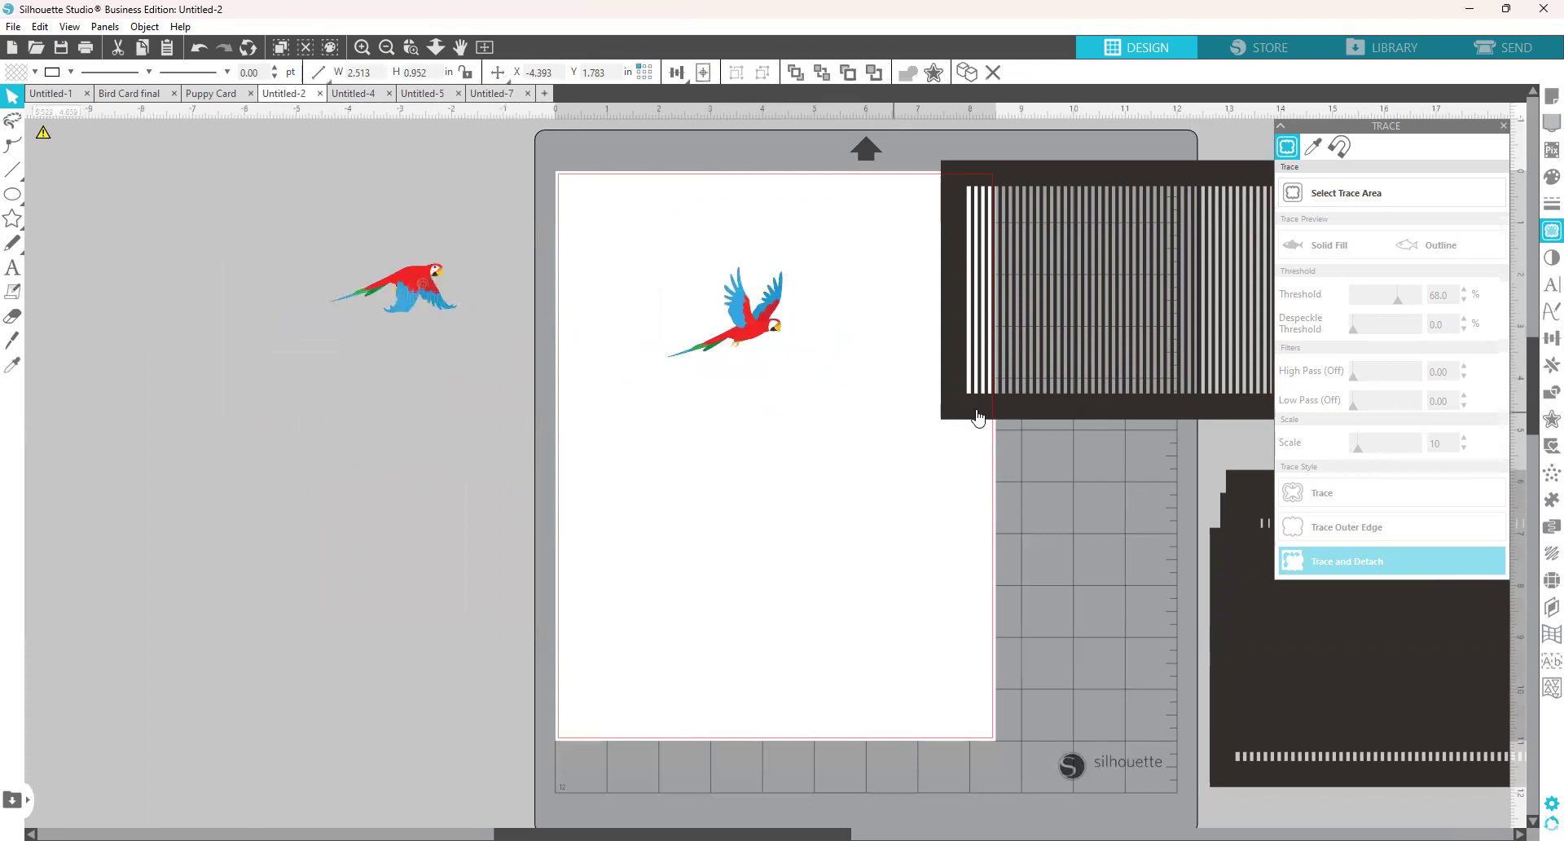
{"action": "left_click_drag", "start_coordinate": [817, 408], "coordinate": [643, 442]}
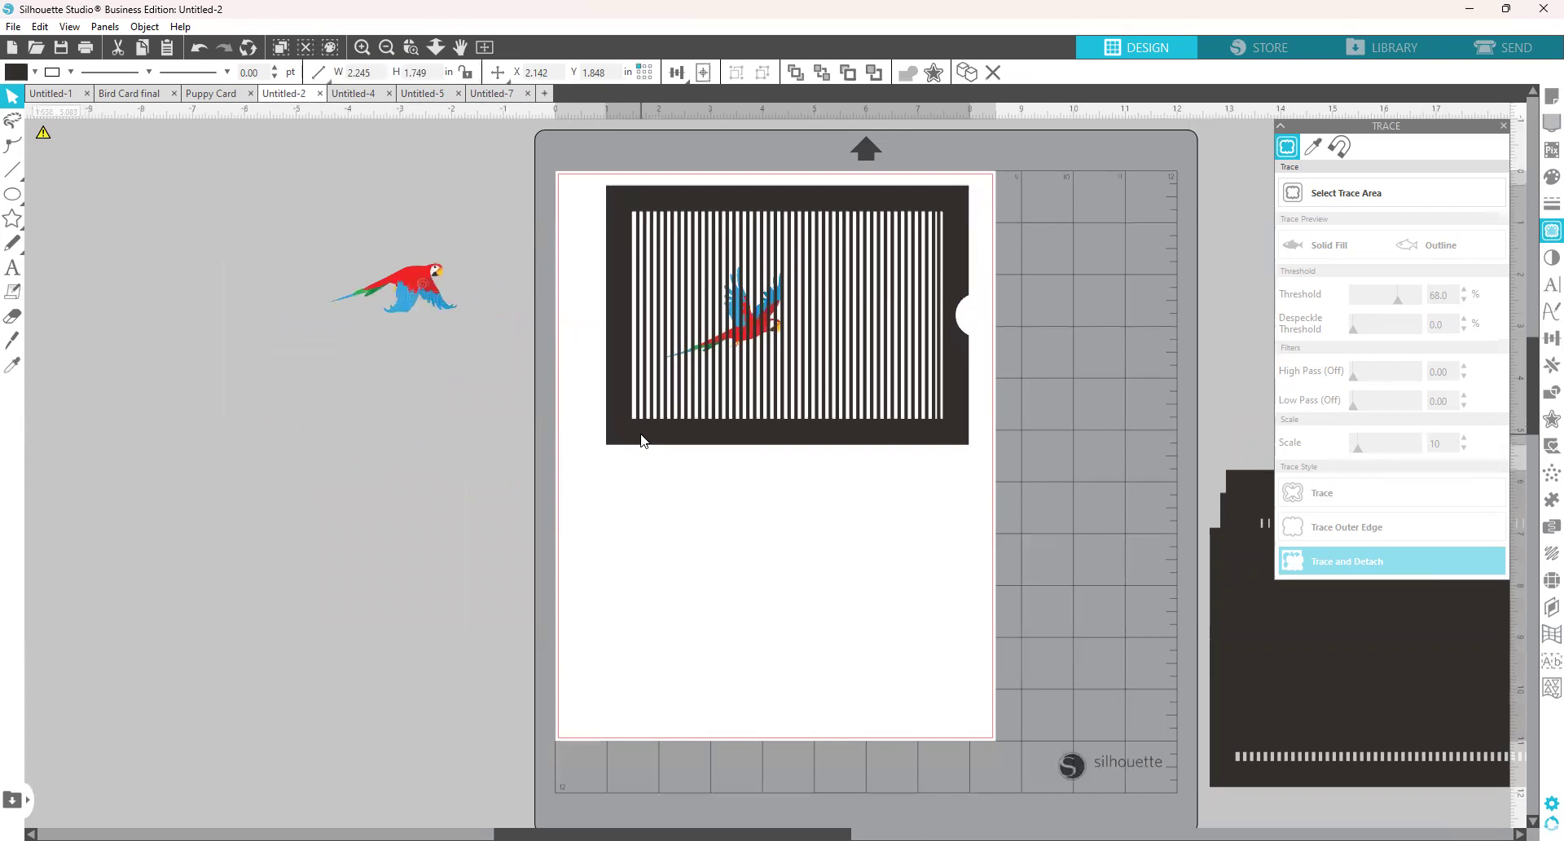
Subtract the notched striped frame from the wings-up parrot beneath it.
{"action": "key", "text": "ctrl+a"}
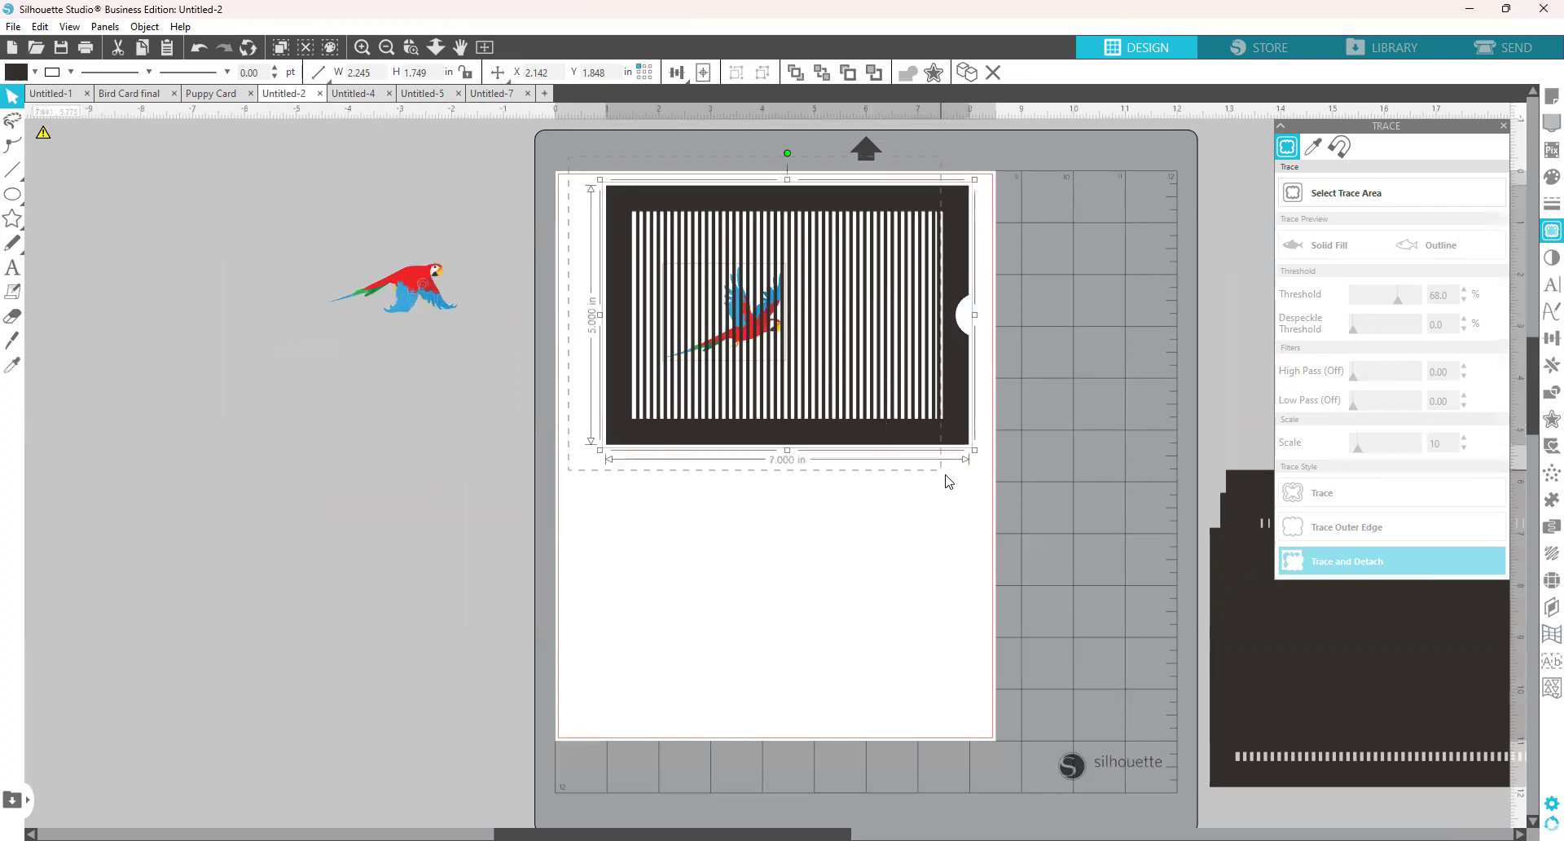
{"action": "left_click", "coordinate": [817, 510]}
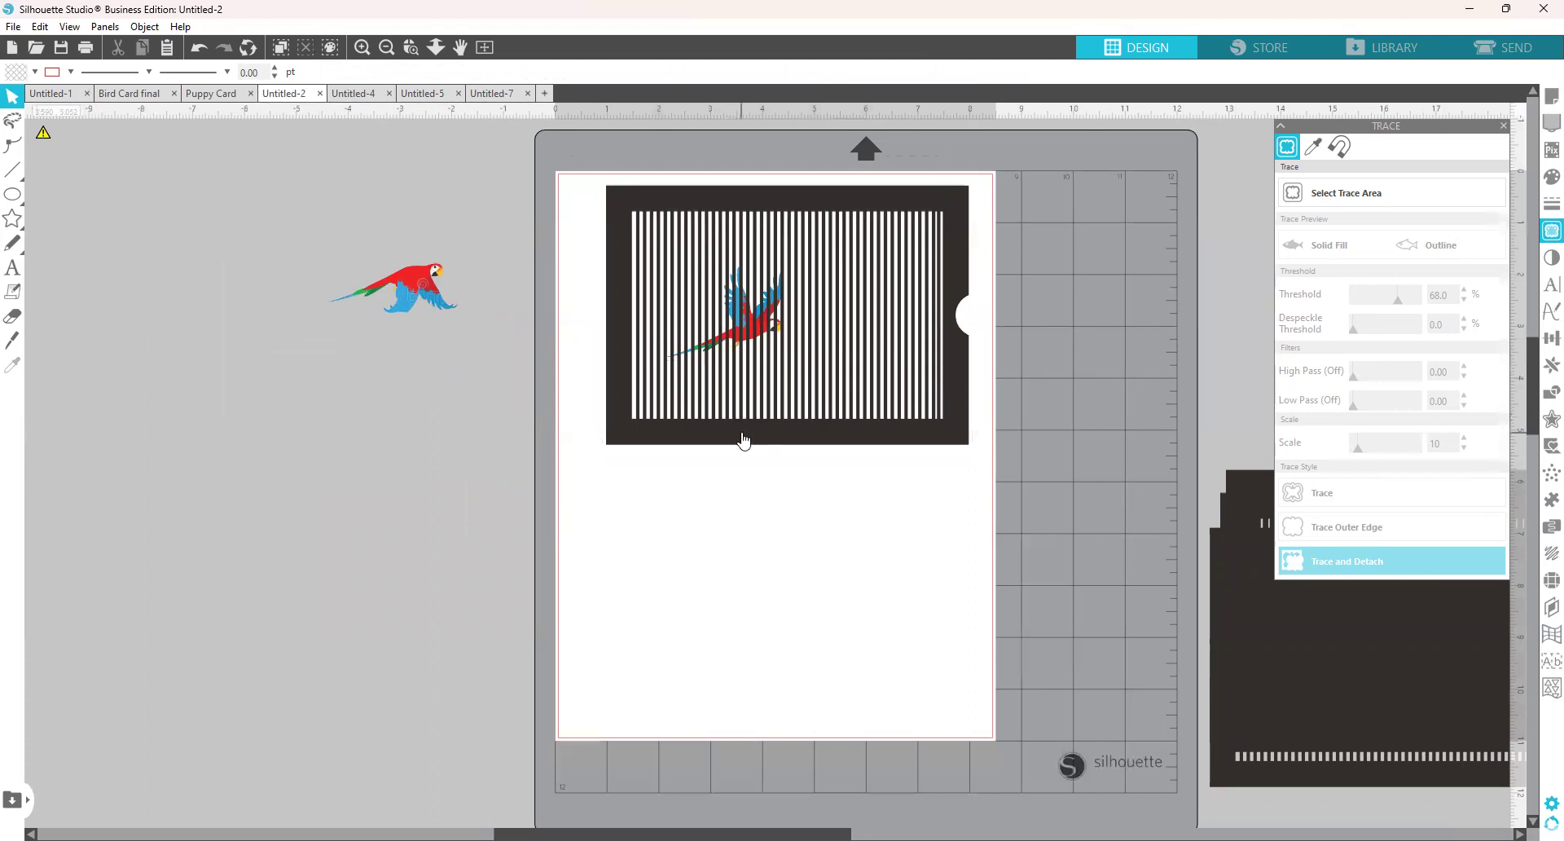
{"action": "left_click", "coordinate": [791, 355]}
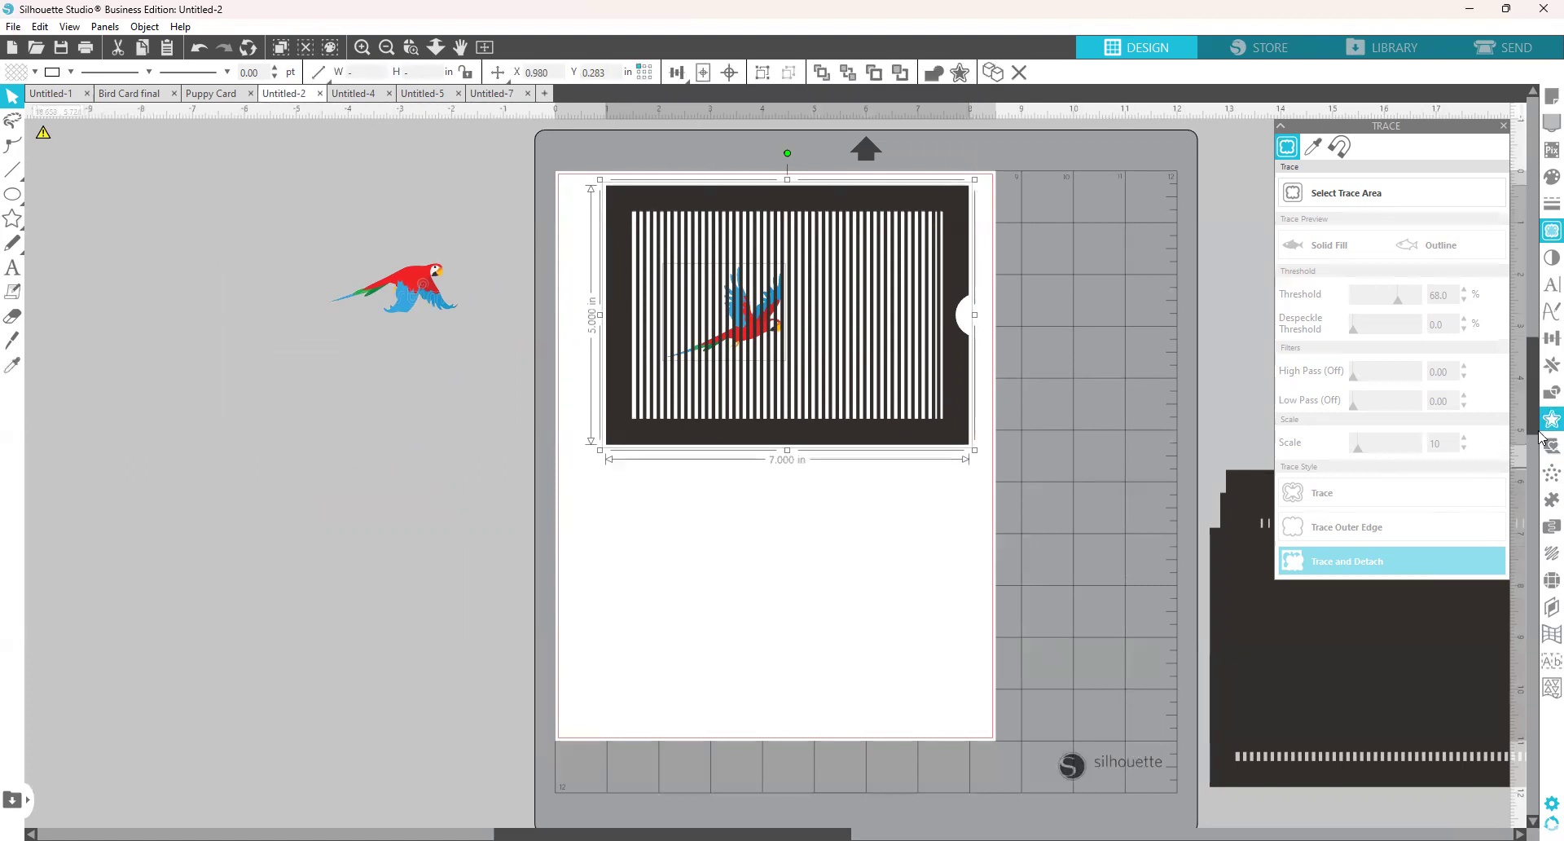
{"action": "left_click", "coordinate": [1541, 404]}
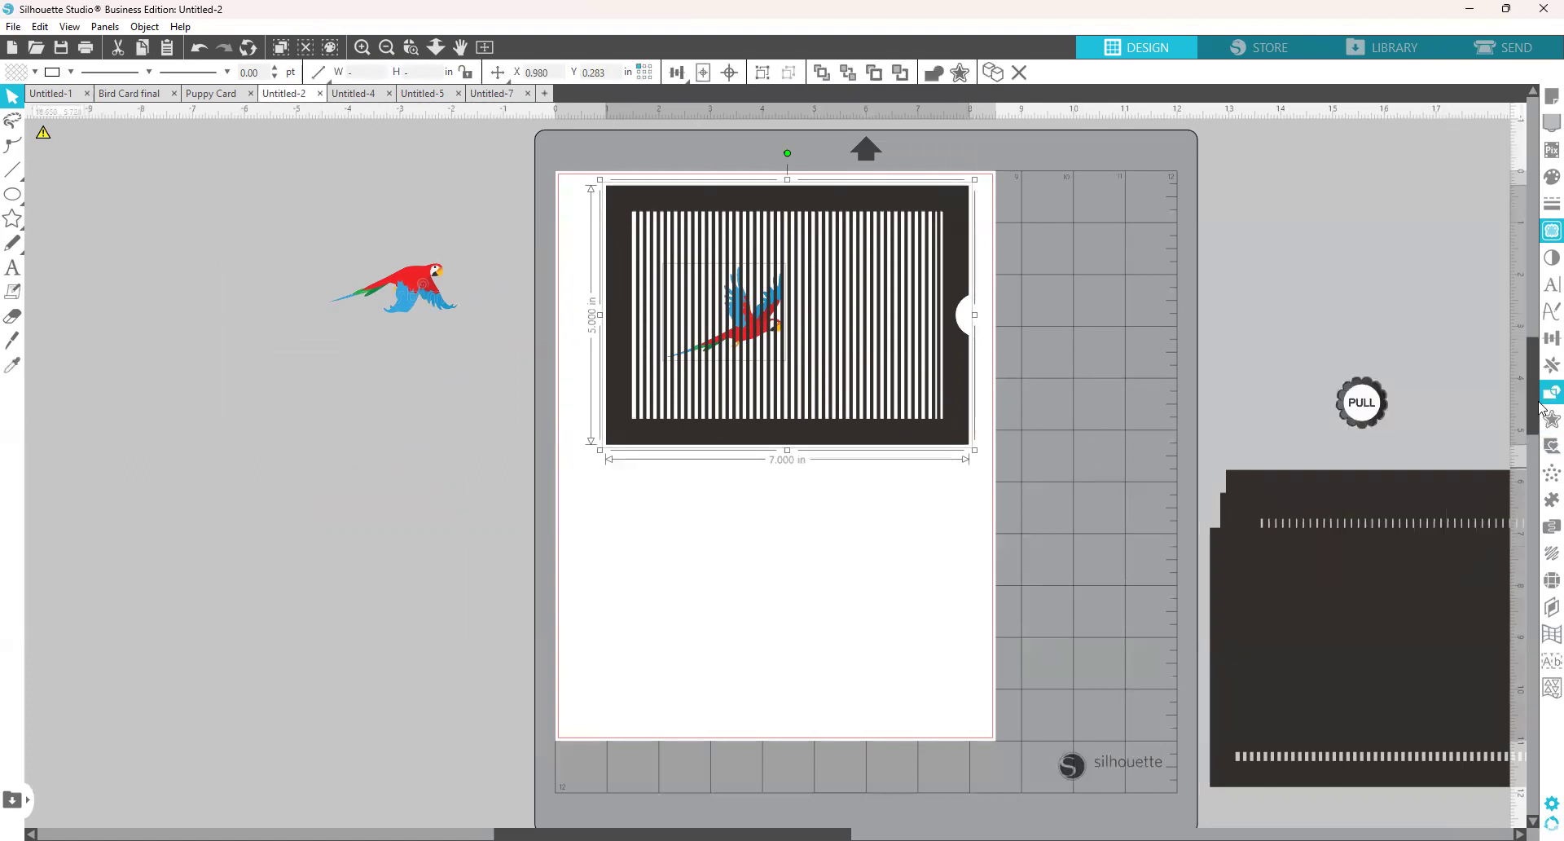
{"action": "left_click", "coordinate": [1451, 178]}
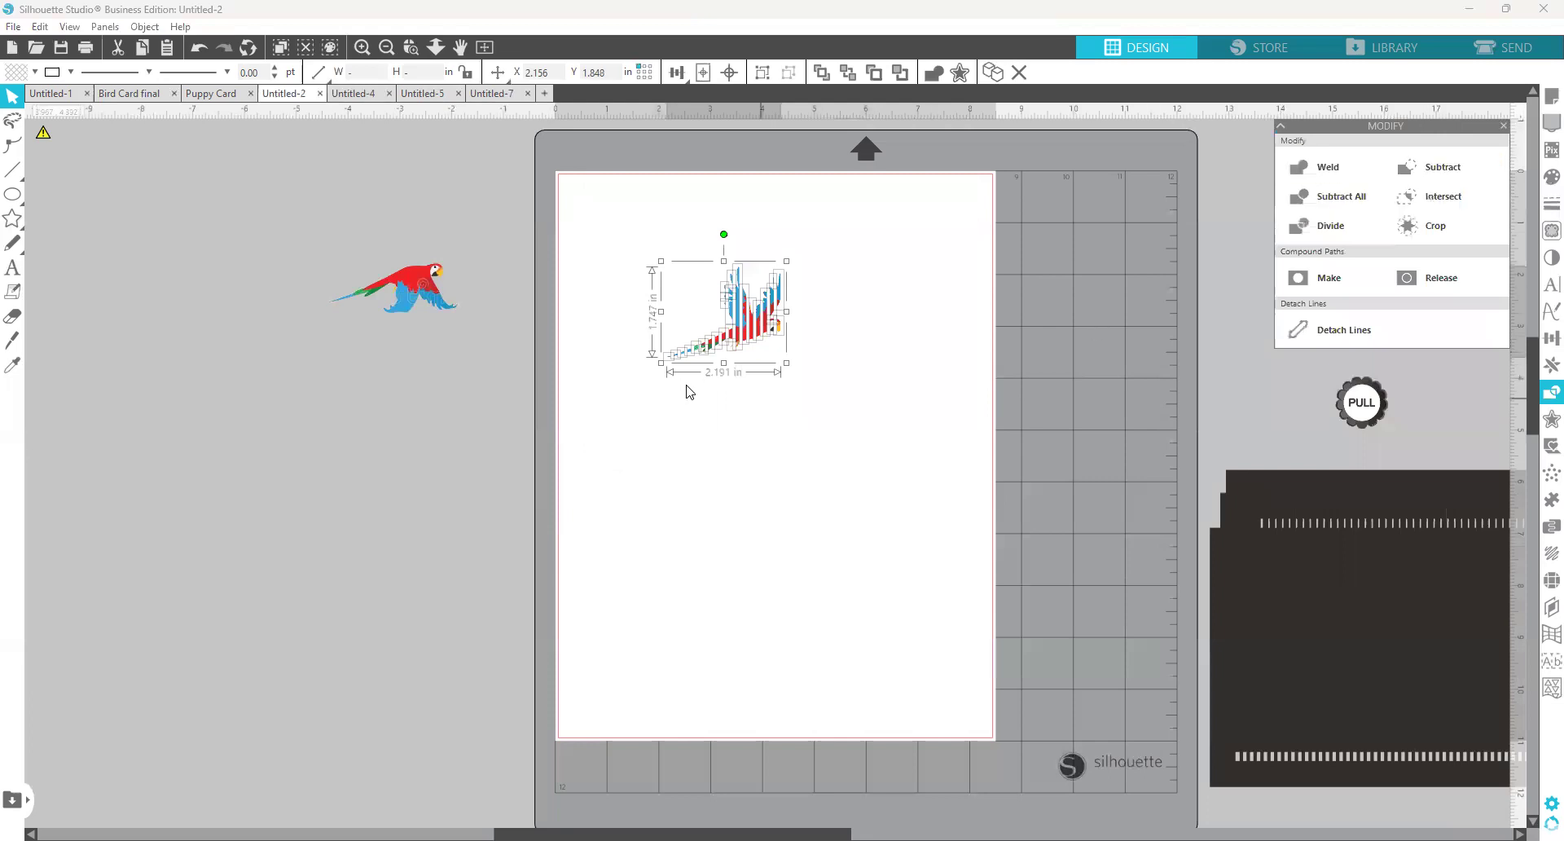
Group the wings-up parrot slices and set them aside just beyond the page's right edge.
{"action": "right_click", "coordinate": [756, 403]}
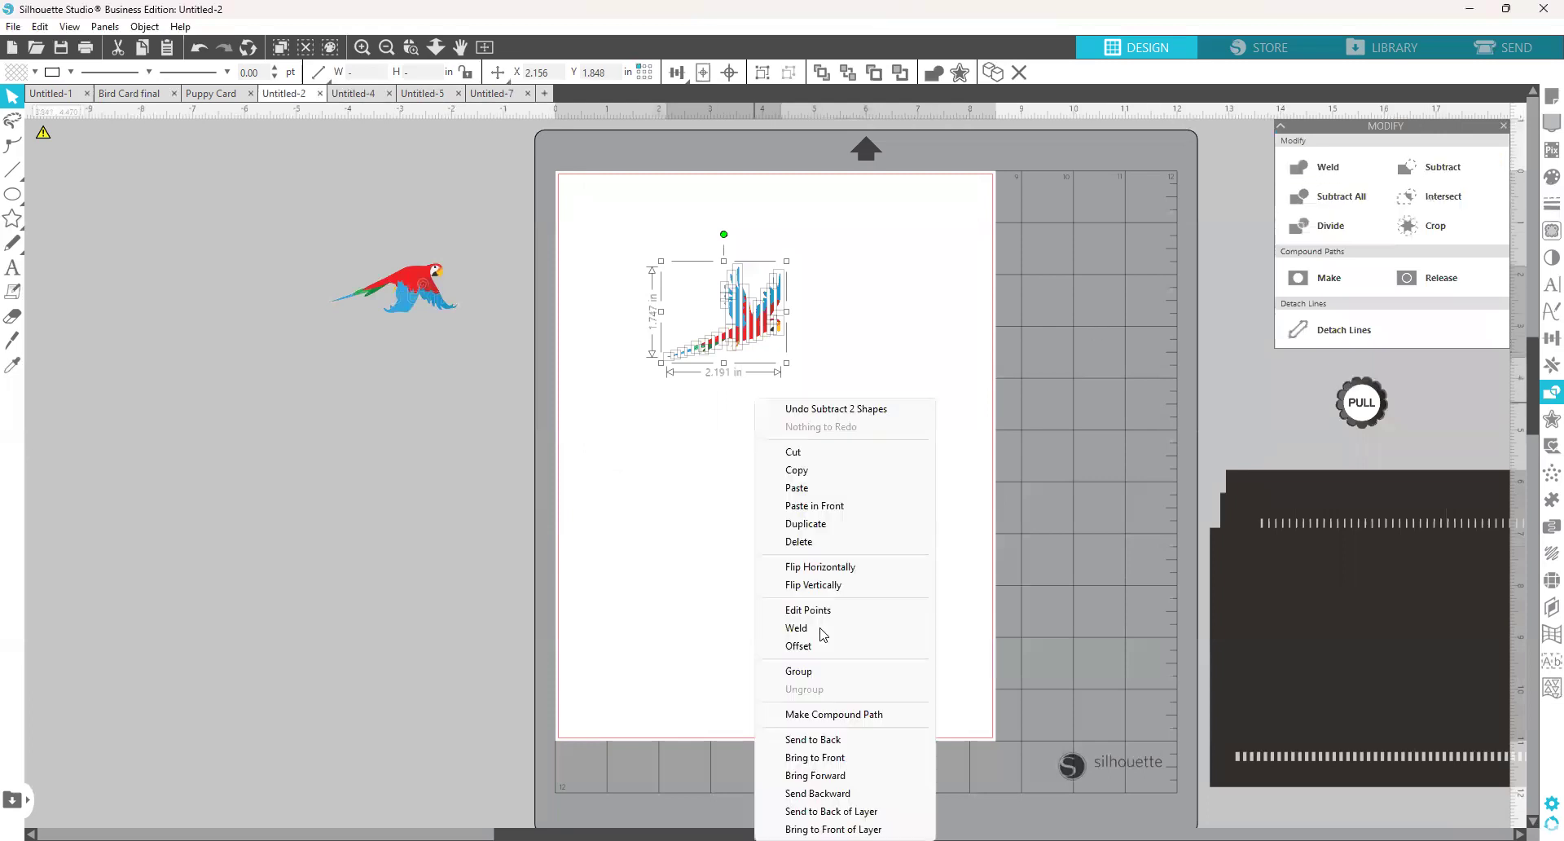
{"action": "left_click", "coordinate": [819, 681]}
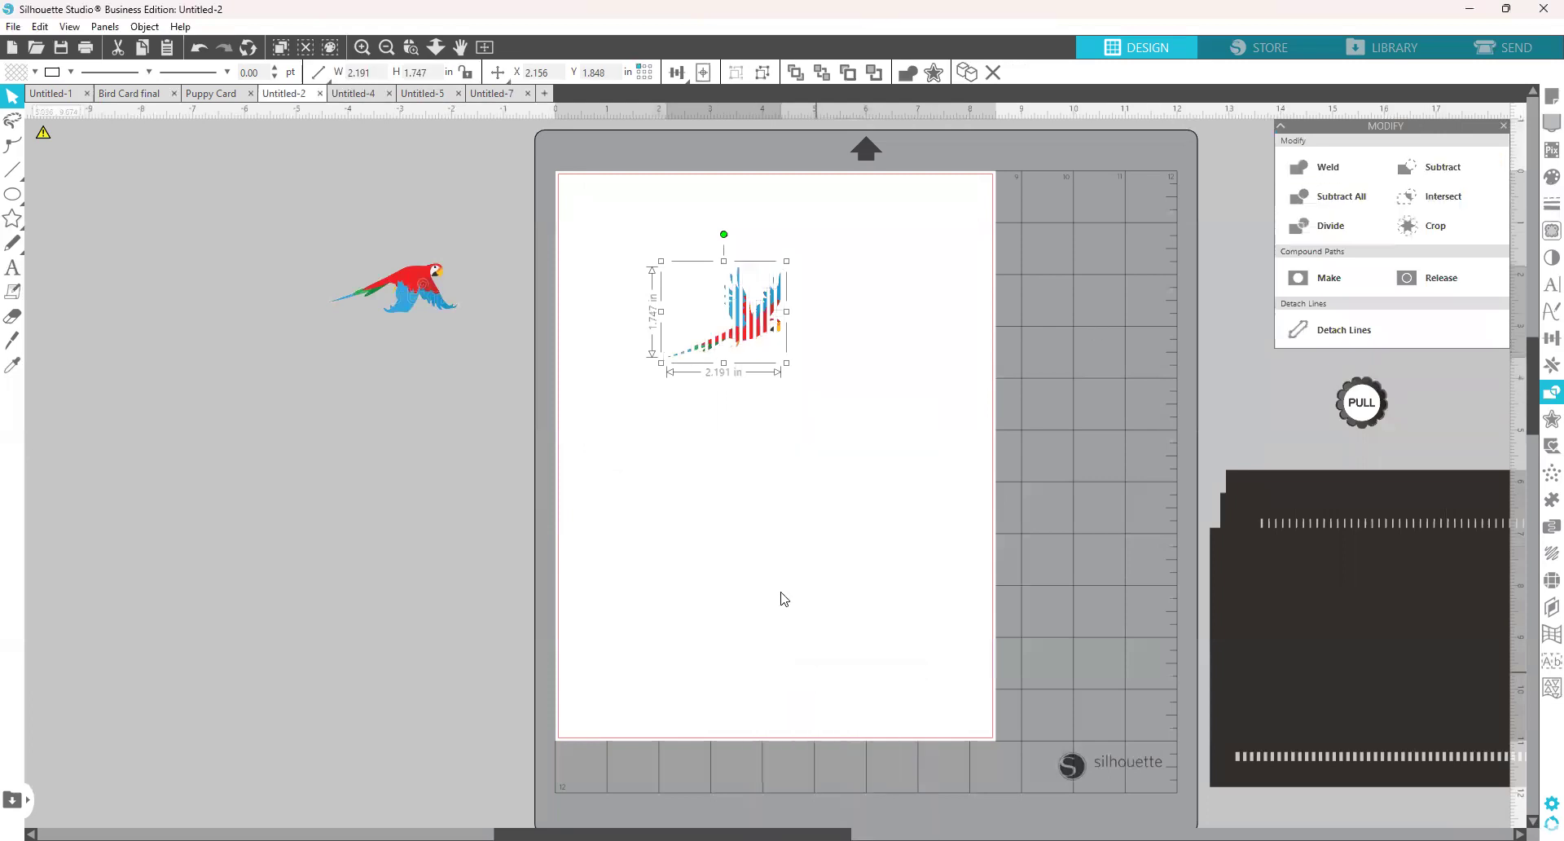
{"action": "left_click_drag", "start_coordinate": [749, 329], "coordinate": [1132, 309]}
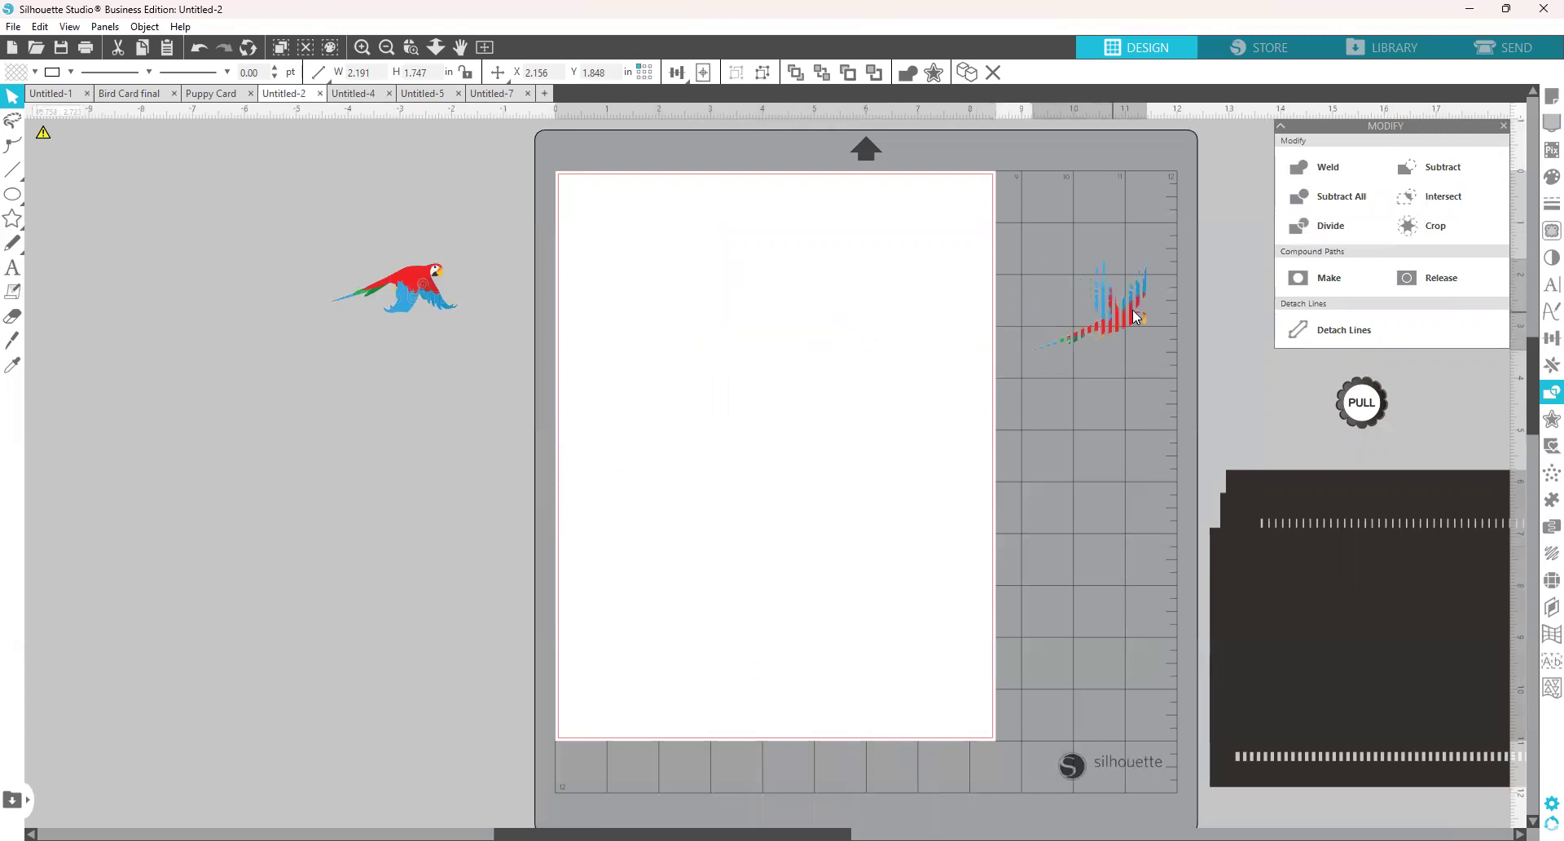
Place the wings-down parrot on the page and cover it with a spare striped frame brought to the front.
{"action": "left_click_drag", "start_coordinate": [429, 295], "coordinate": [714, 320]}
{"action": "left_click_drag", "start_coordinate": [1238, 621], "coordinate": [572, 359]}
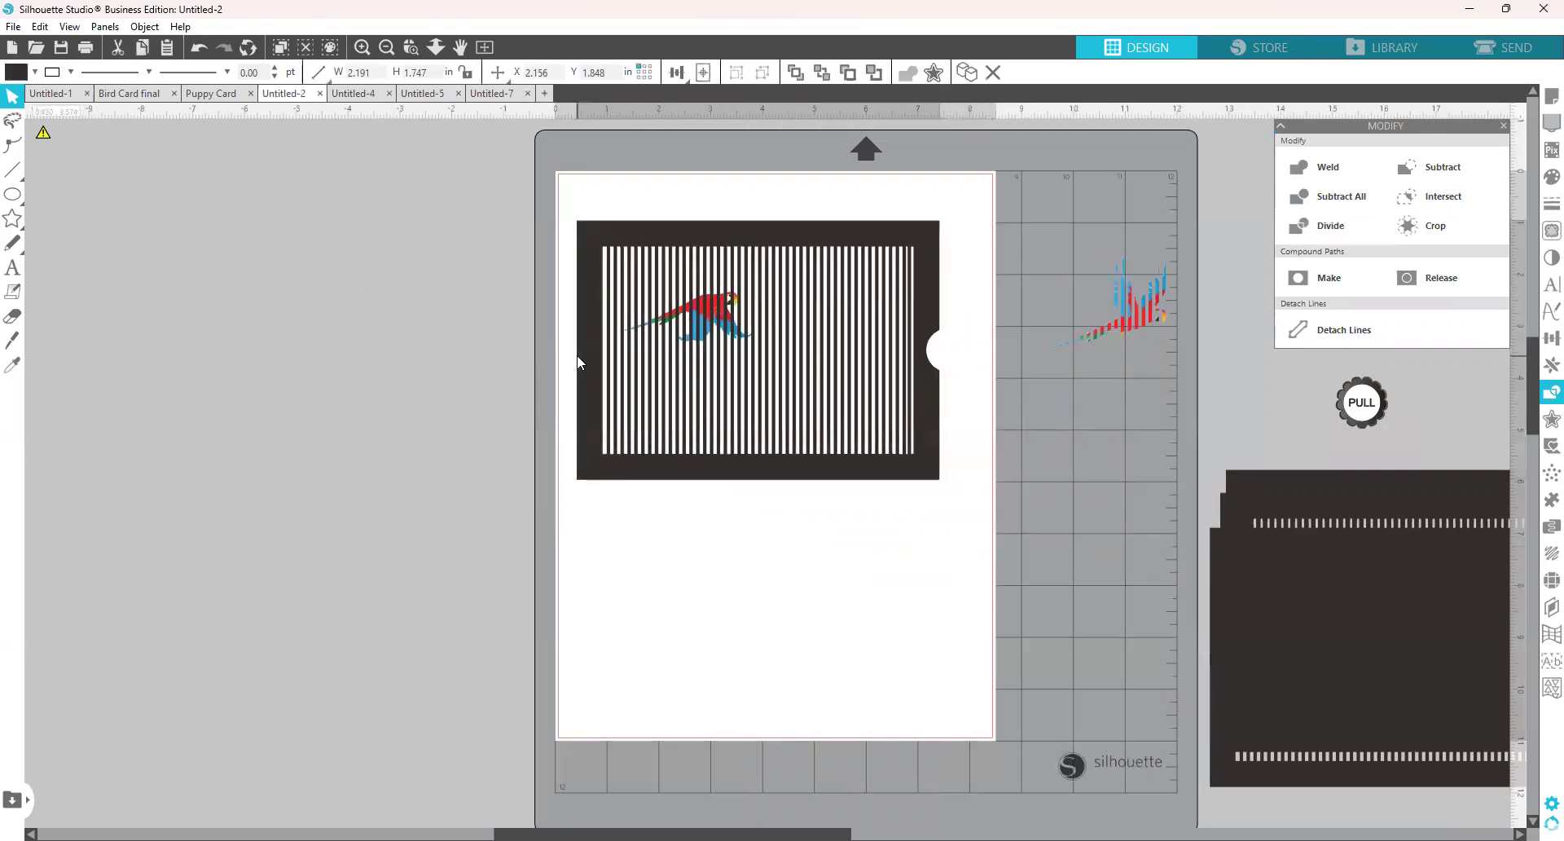
{"action": "right_click", "coordinate": [664, 452]}
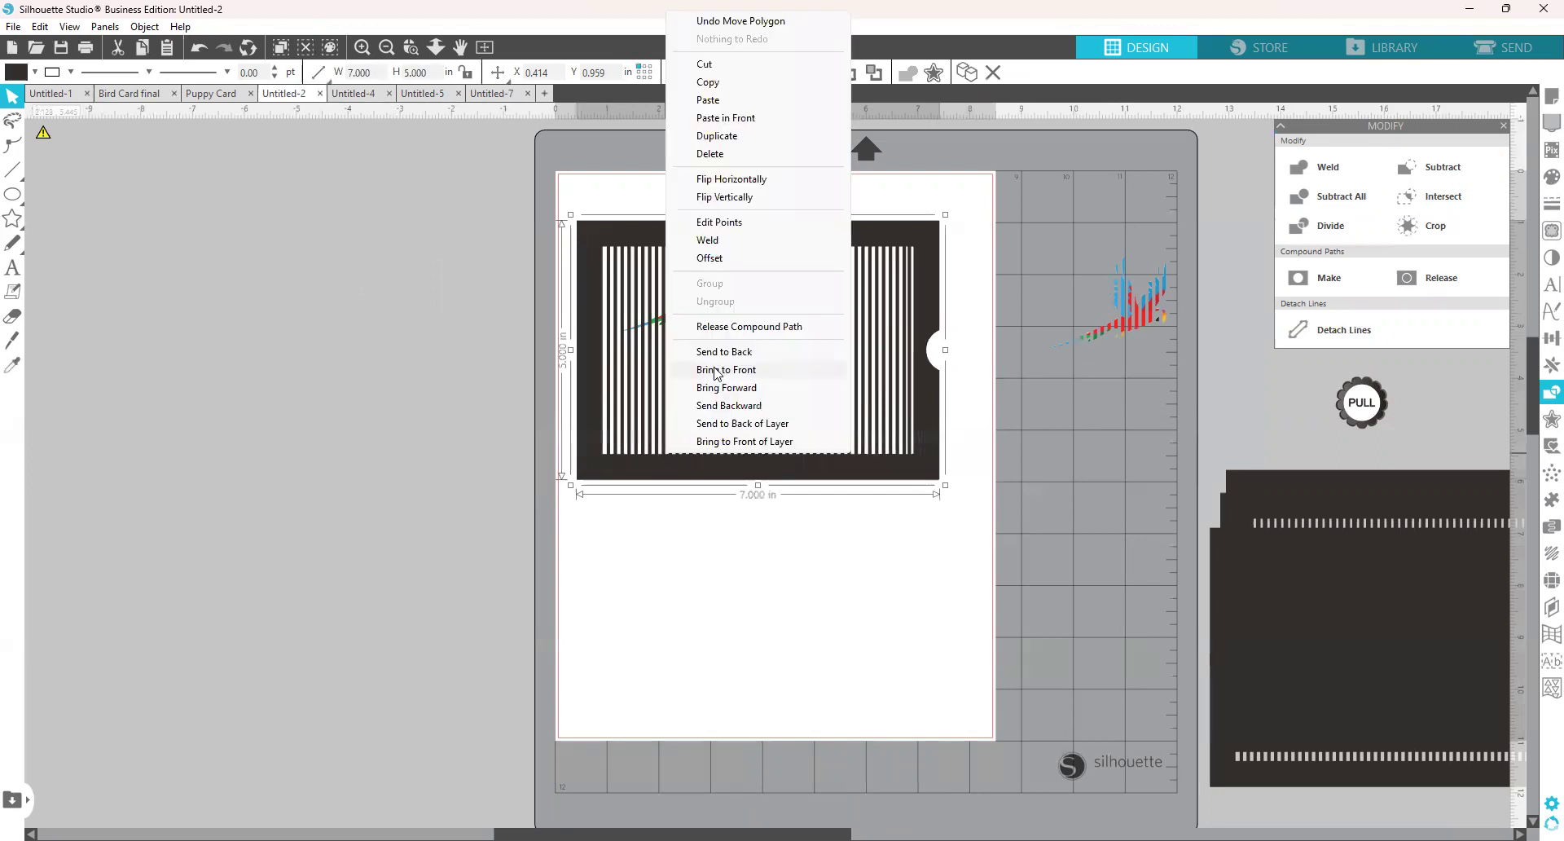
{"action": "left_click", "coordinate": [716, 371]}
{"action": "left_click", "coordinate": [720, 550]}
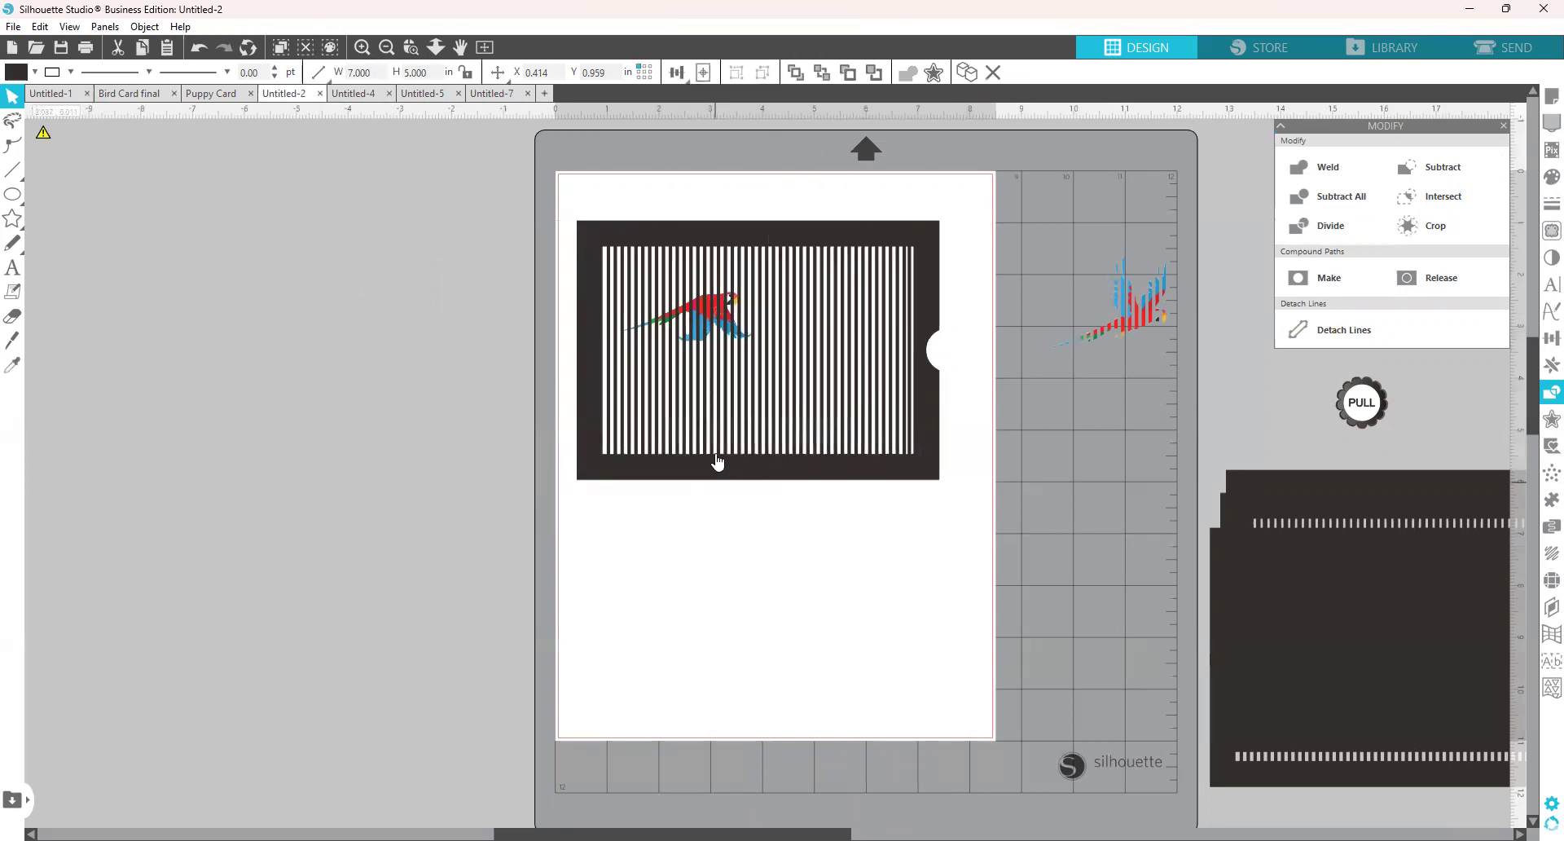
{"action": "left_click_drag", "start_coordinate": [712, 451], "coordinate": [707, 444]}
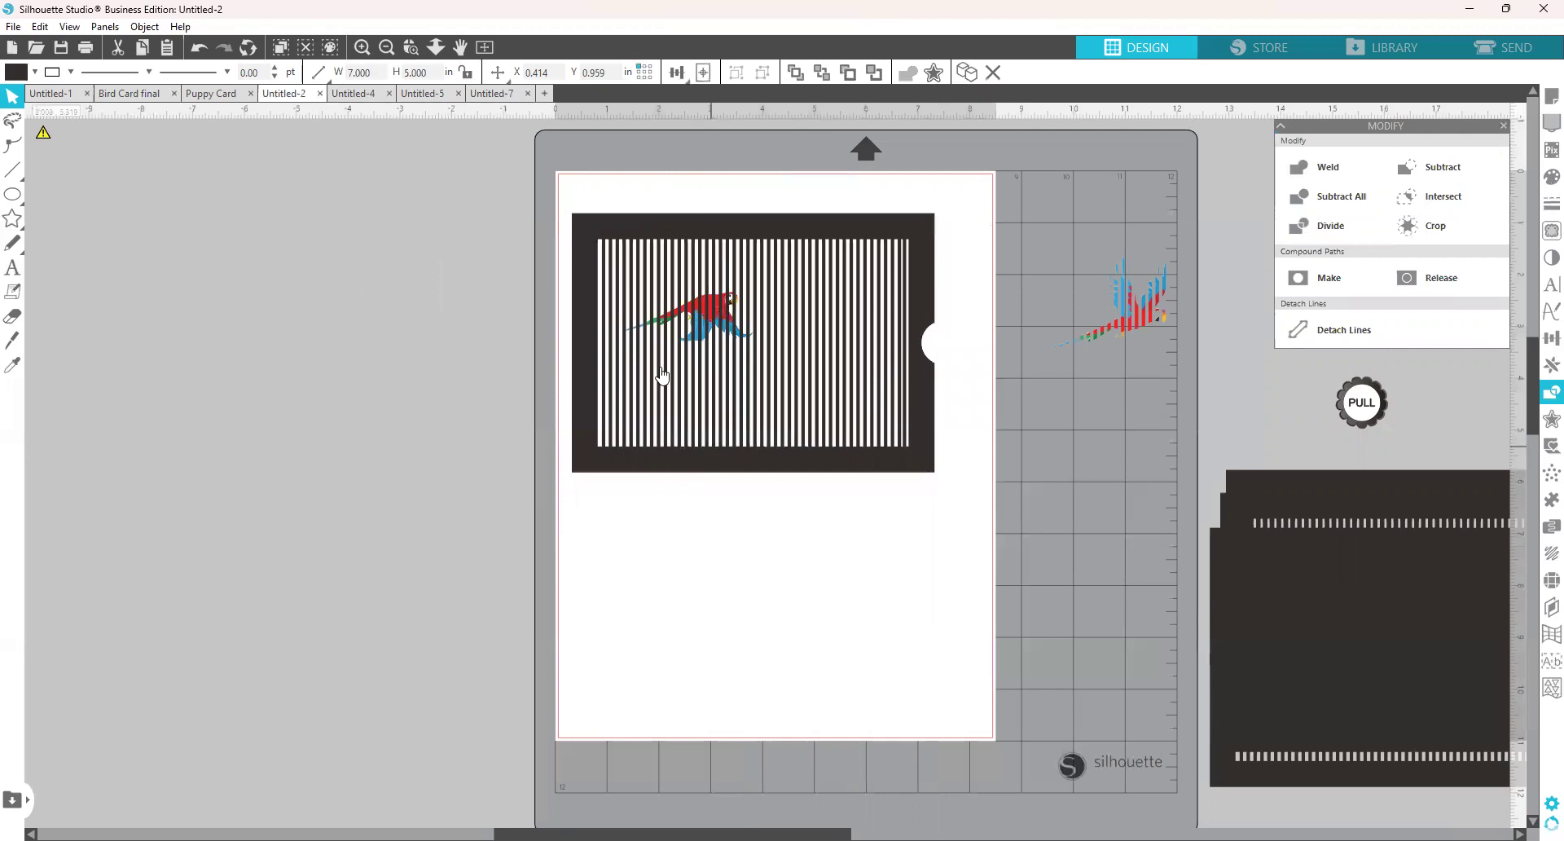
Subtract the striped frame from the wings-down parrot and group the resulting slices.
{"action": "left_click", "coordinate": [523, 169]}
{"action": "left_click_drag", "start_coordinate": [891, 461], "coordinate": [892, 461]}
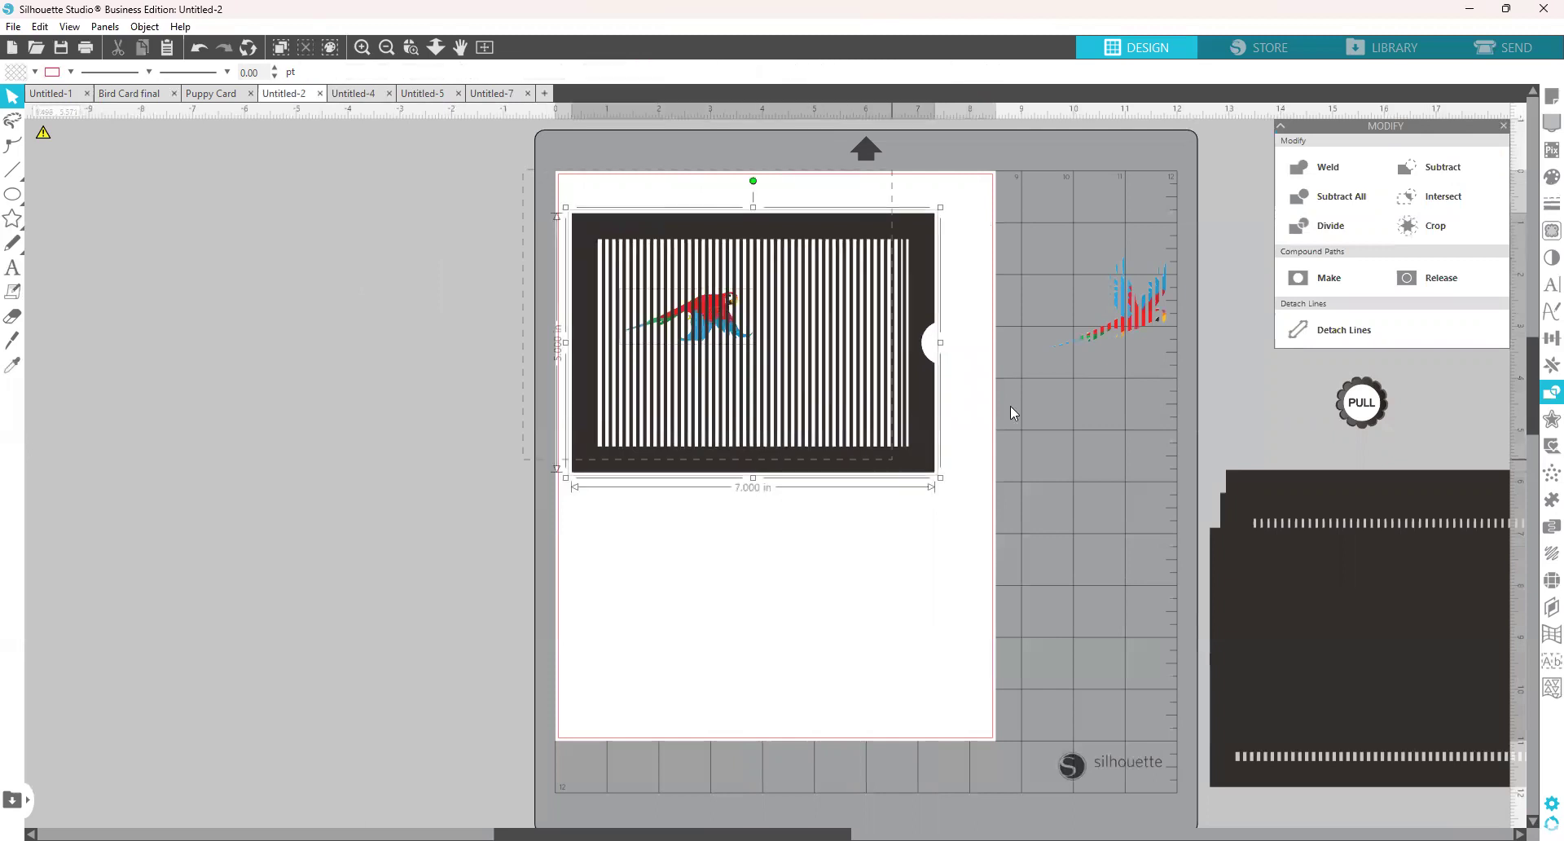
{"action": "left_click", "coordinate": [1432, 161]}
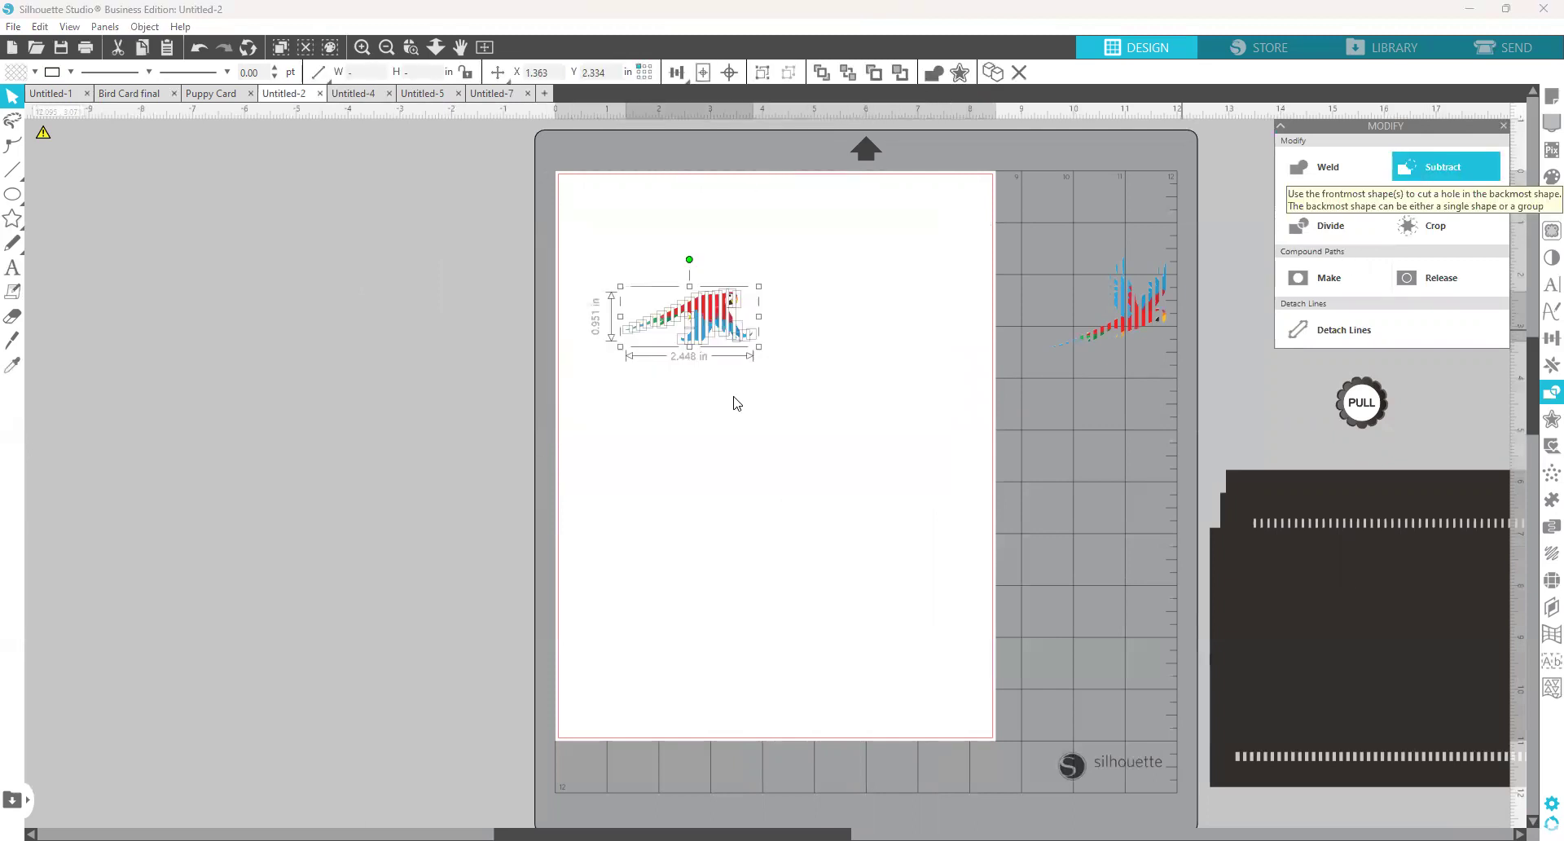
{"action": "right_click", "coordinate": [804, 622]}
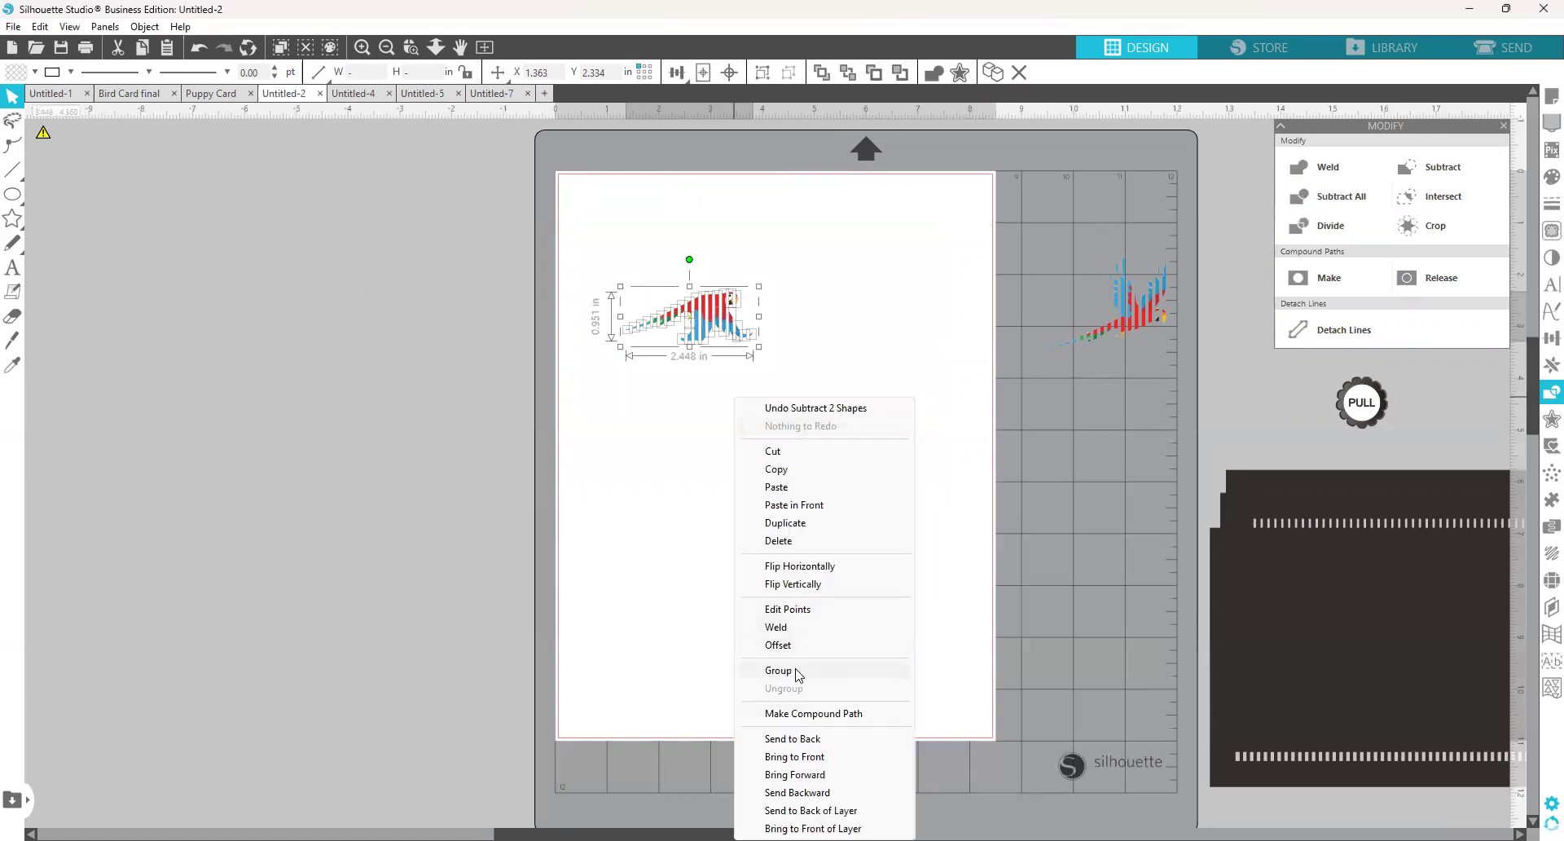
{"action": "left_click", "coordinate": [796, 671]}
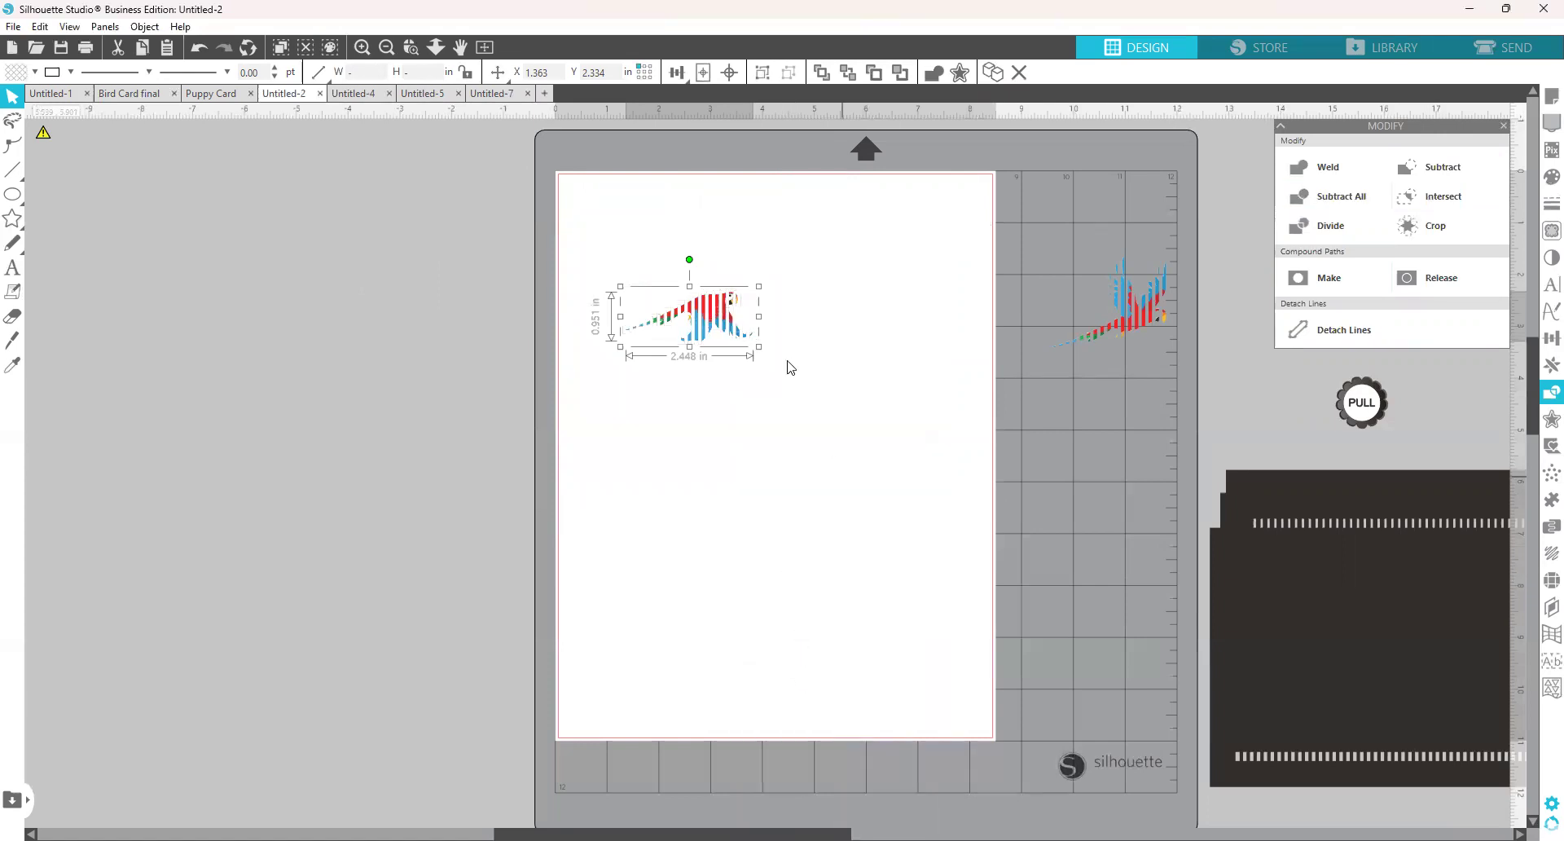
Overlay the wings-up slices on the wings-down slices, aligning the bodies so the strips fill each other's gaps.
{"action": "left_click_drag", "start_coordinate": [1157, 325], "coordinate": [800, 407]}
{"action": "left_click", "coordinate": [410, 47]}
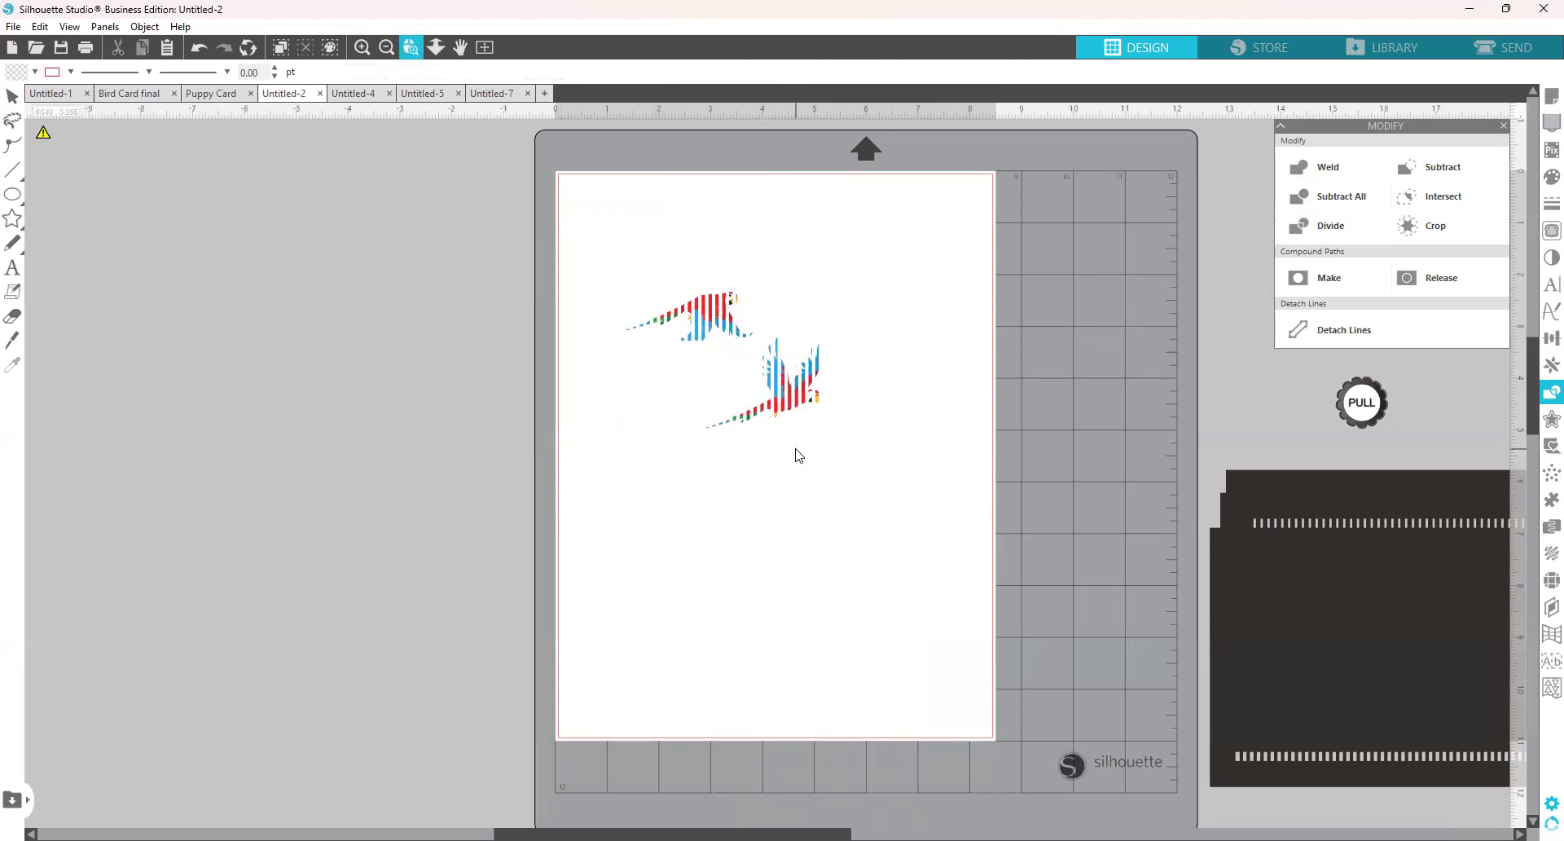
{"action": "left_click", "coordinate": [799, 455]}
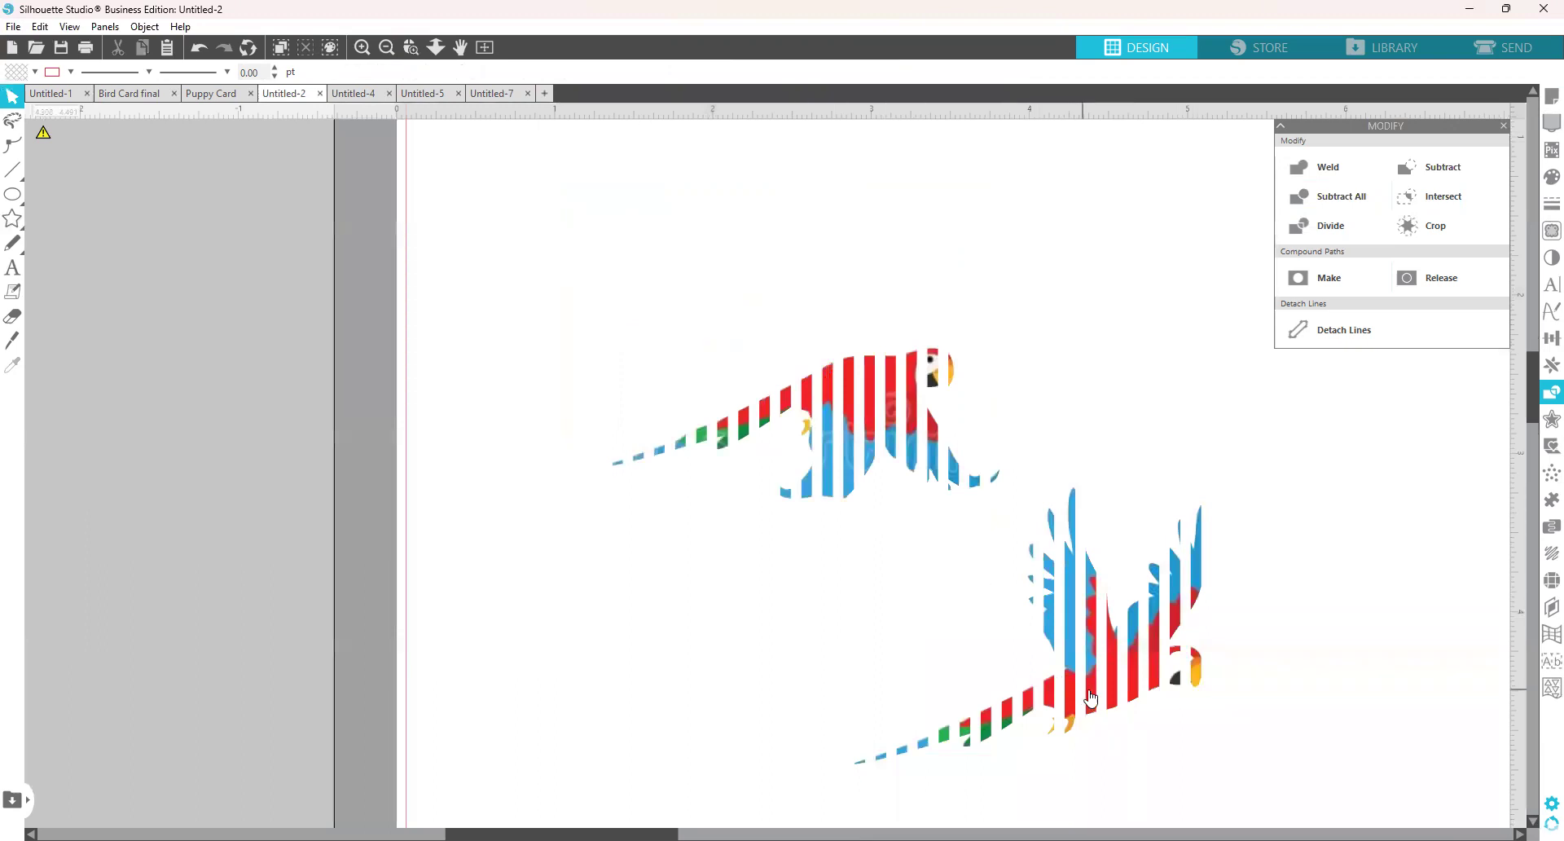
{"action": "left_click_drag", "start_coordinate": [1090, 697], "coordinate": [867, 385]}
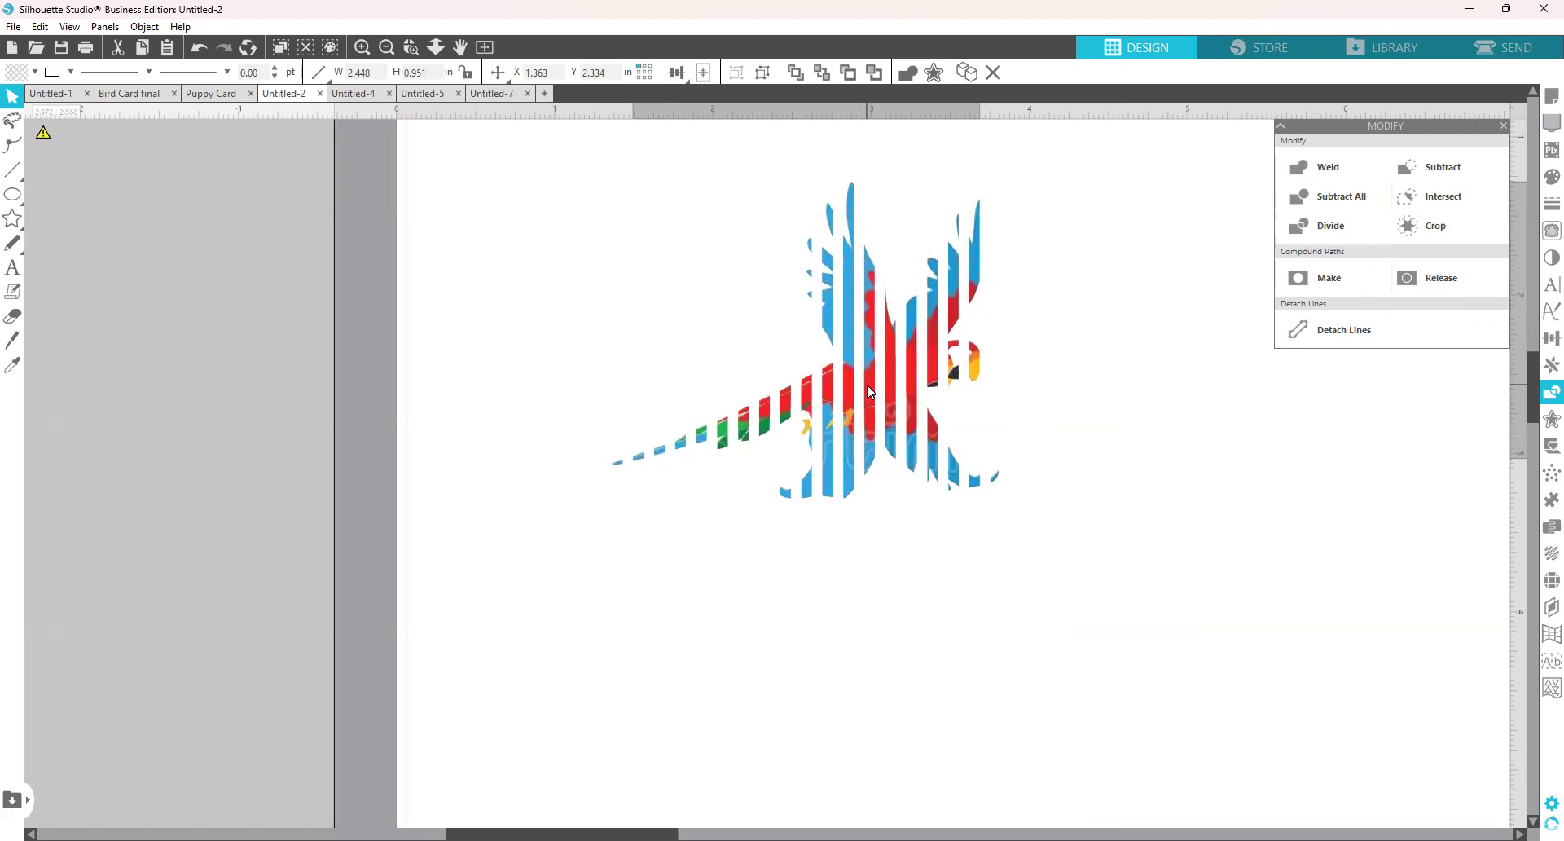
{"action": "left_click_drag", "start_coordinate": [867, 384], "coordinate": [857, 389]}
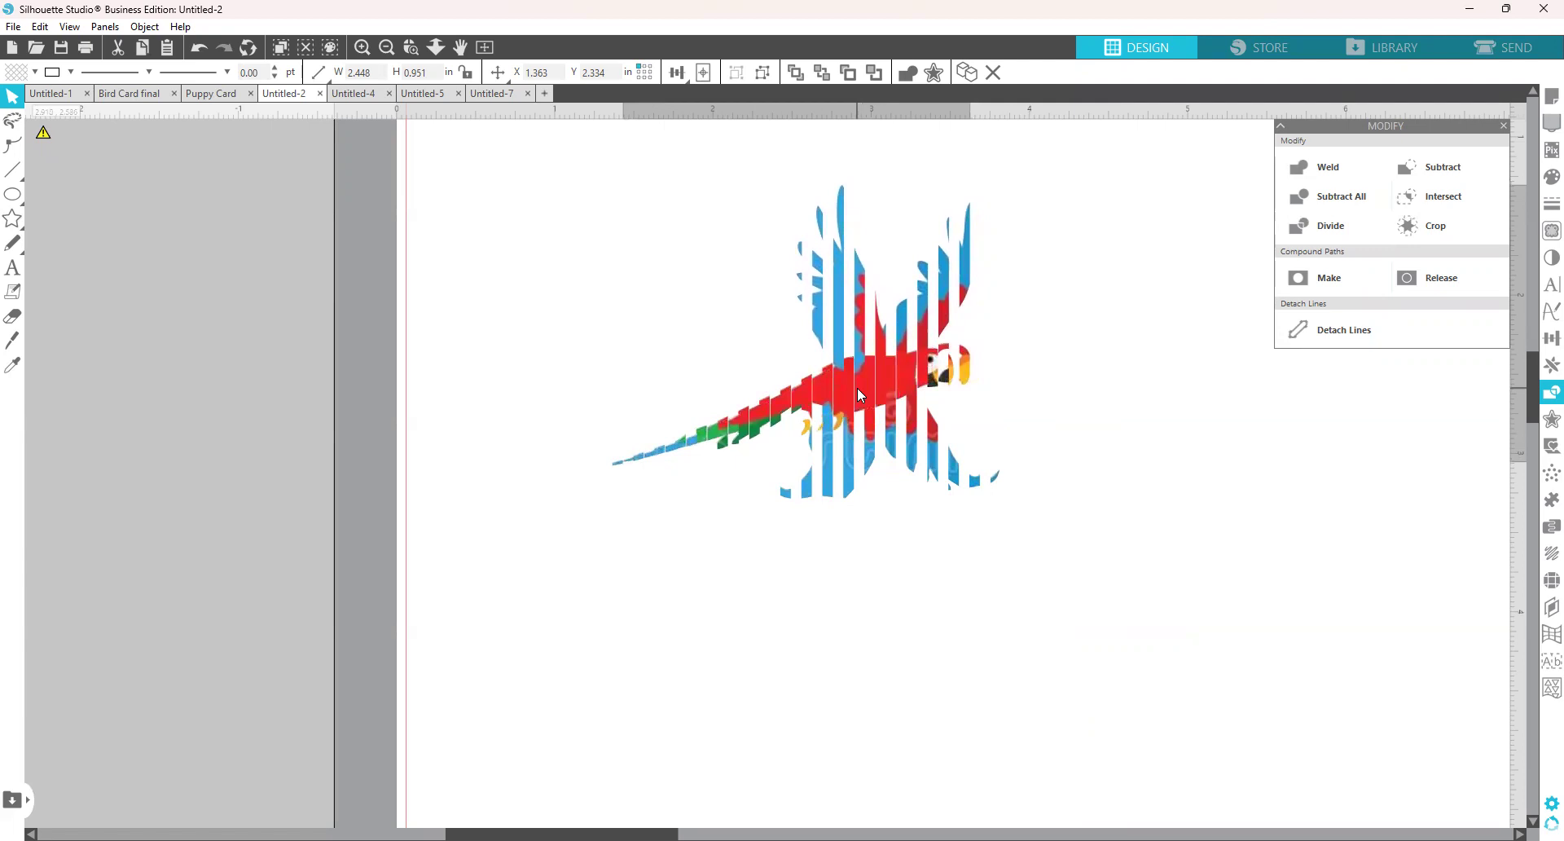
{"action": "left_click_drag", "start_coordinate": [859, 394], "coordinate": [857, 383]}
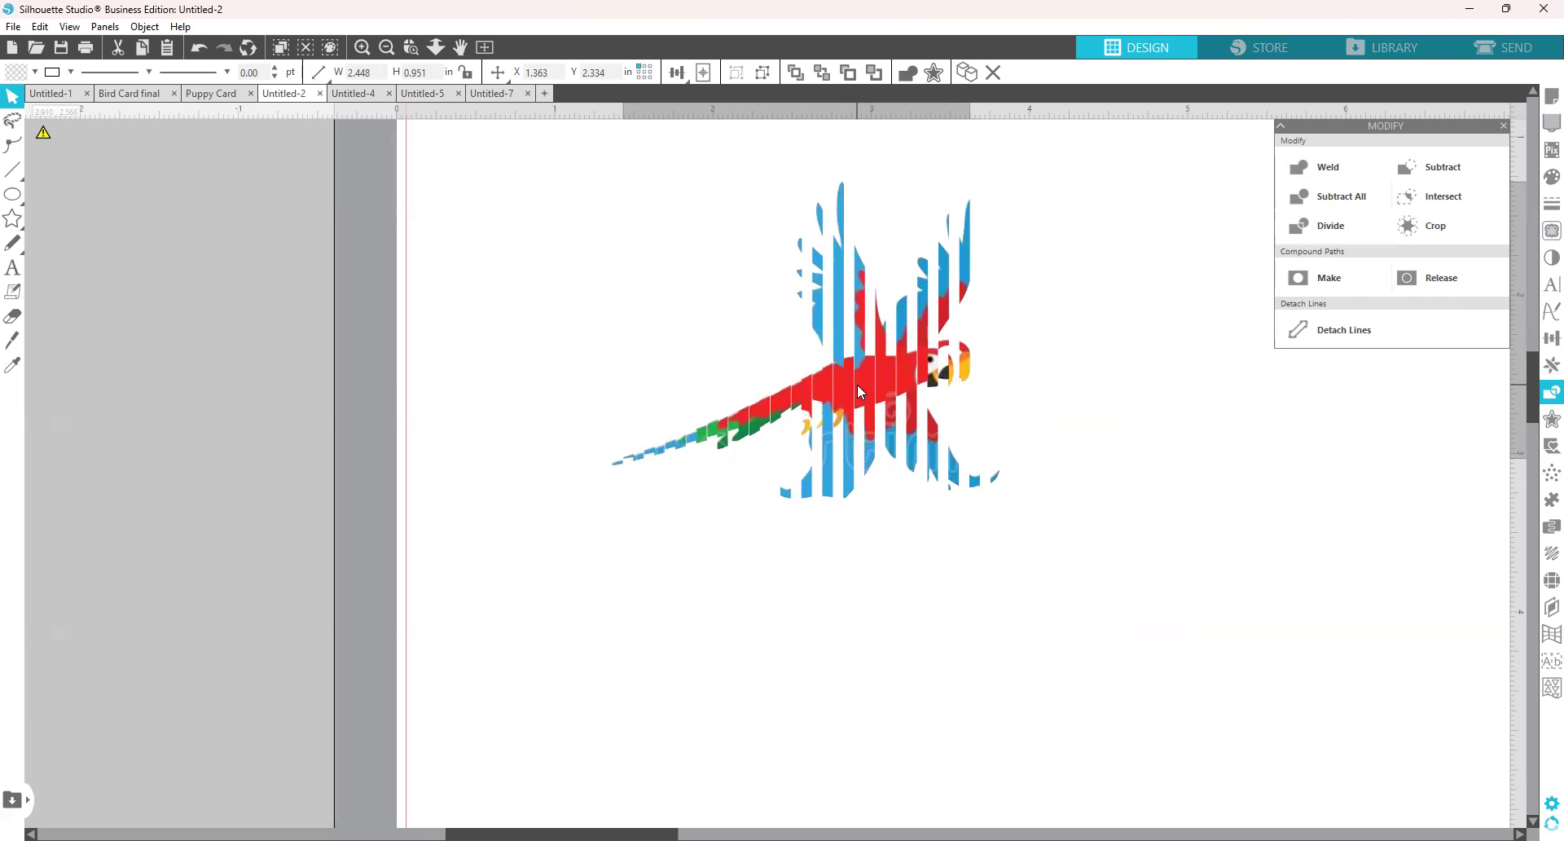
{"action": "key", "text": "Escape"}
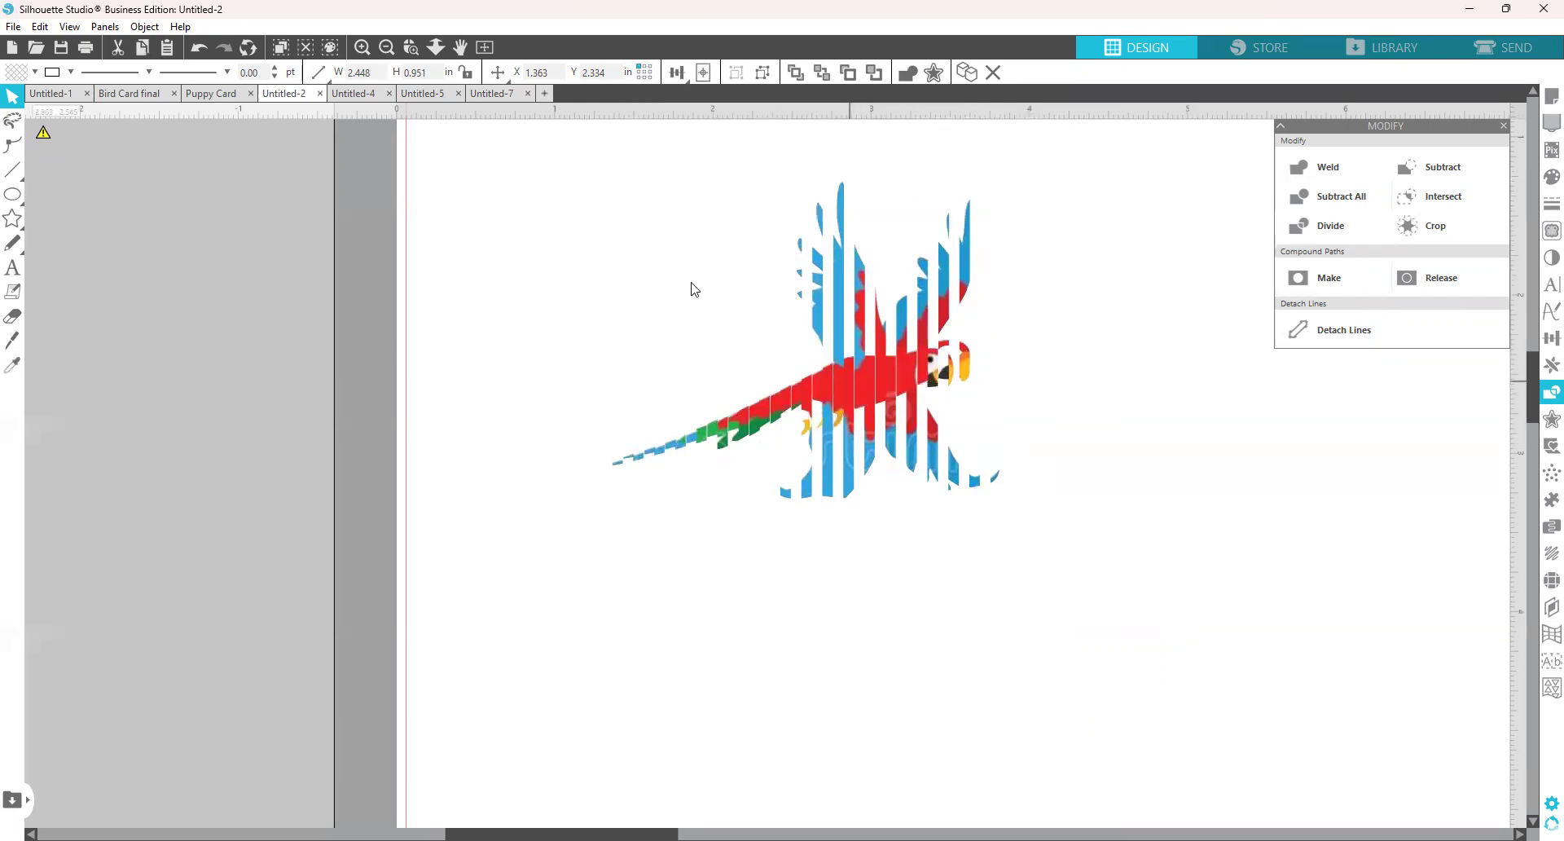
Group the interlaced wings-up and wings-down parrot slices into one object.
{"action": "key", "text": "ctrl+a"}
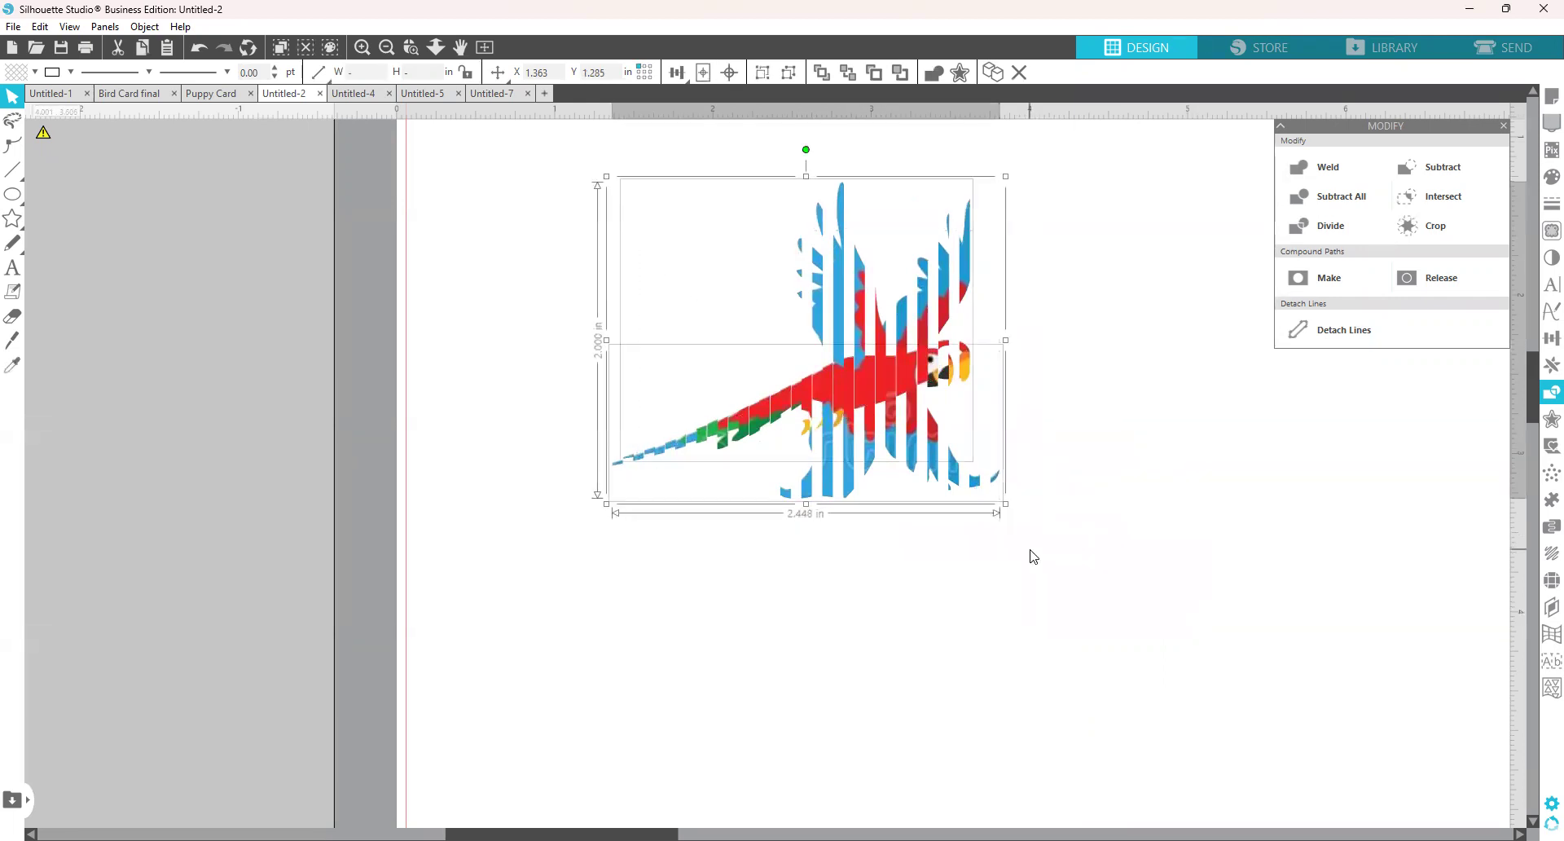
{"action": "right_click", "coordinate": [1033, 557]}
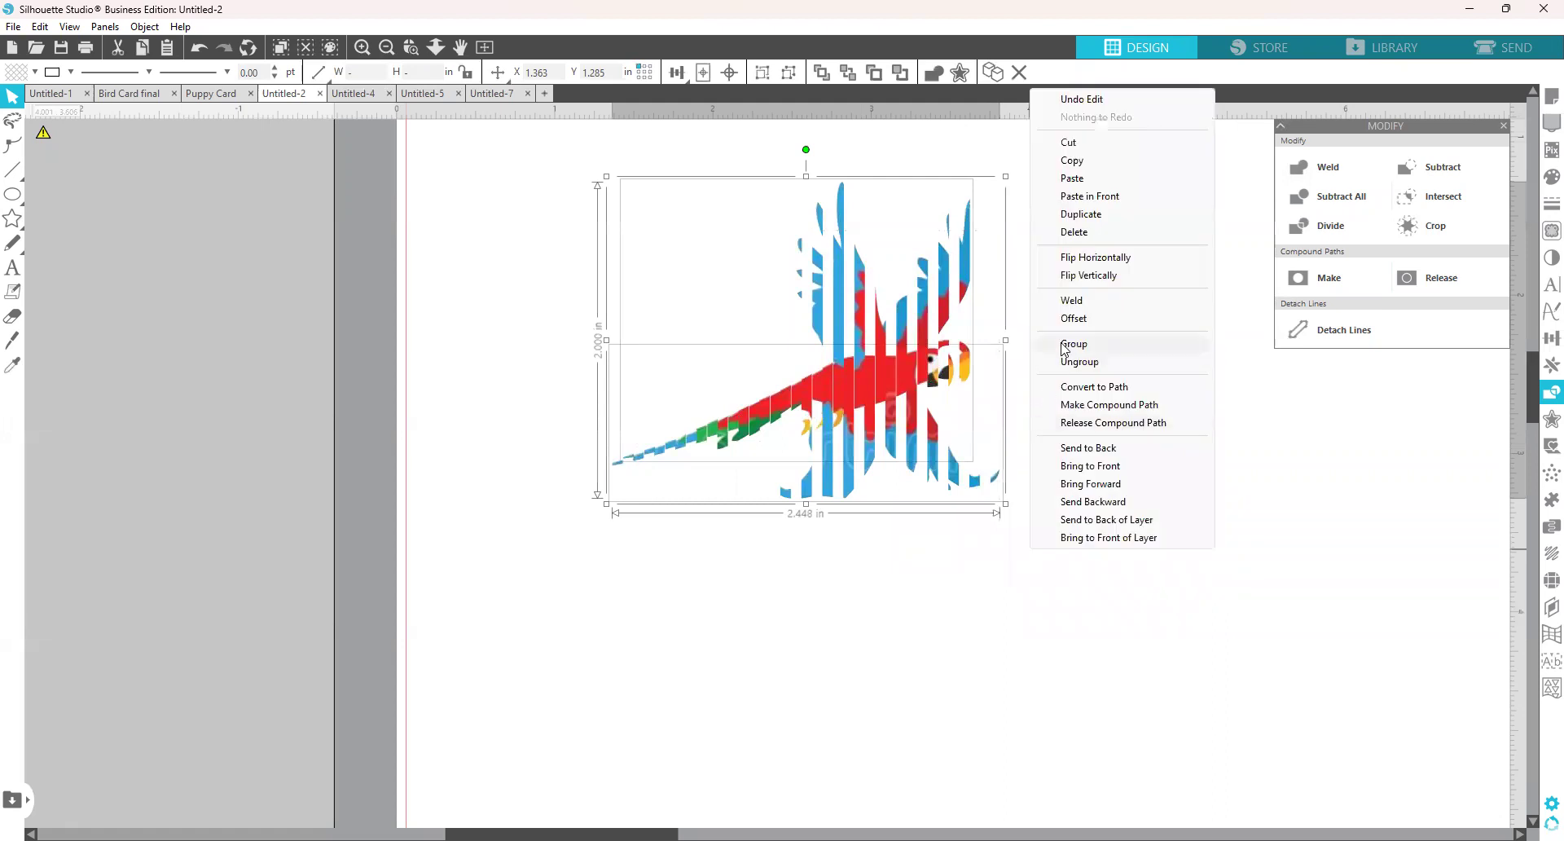
{"action": "left_click", "coordinate": [1064, 346]}
{"action": "left_click", "coordinate": [964, 642]}
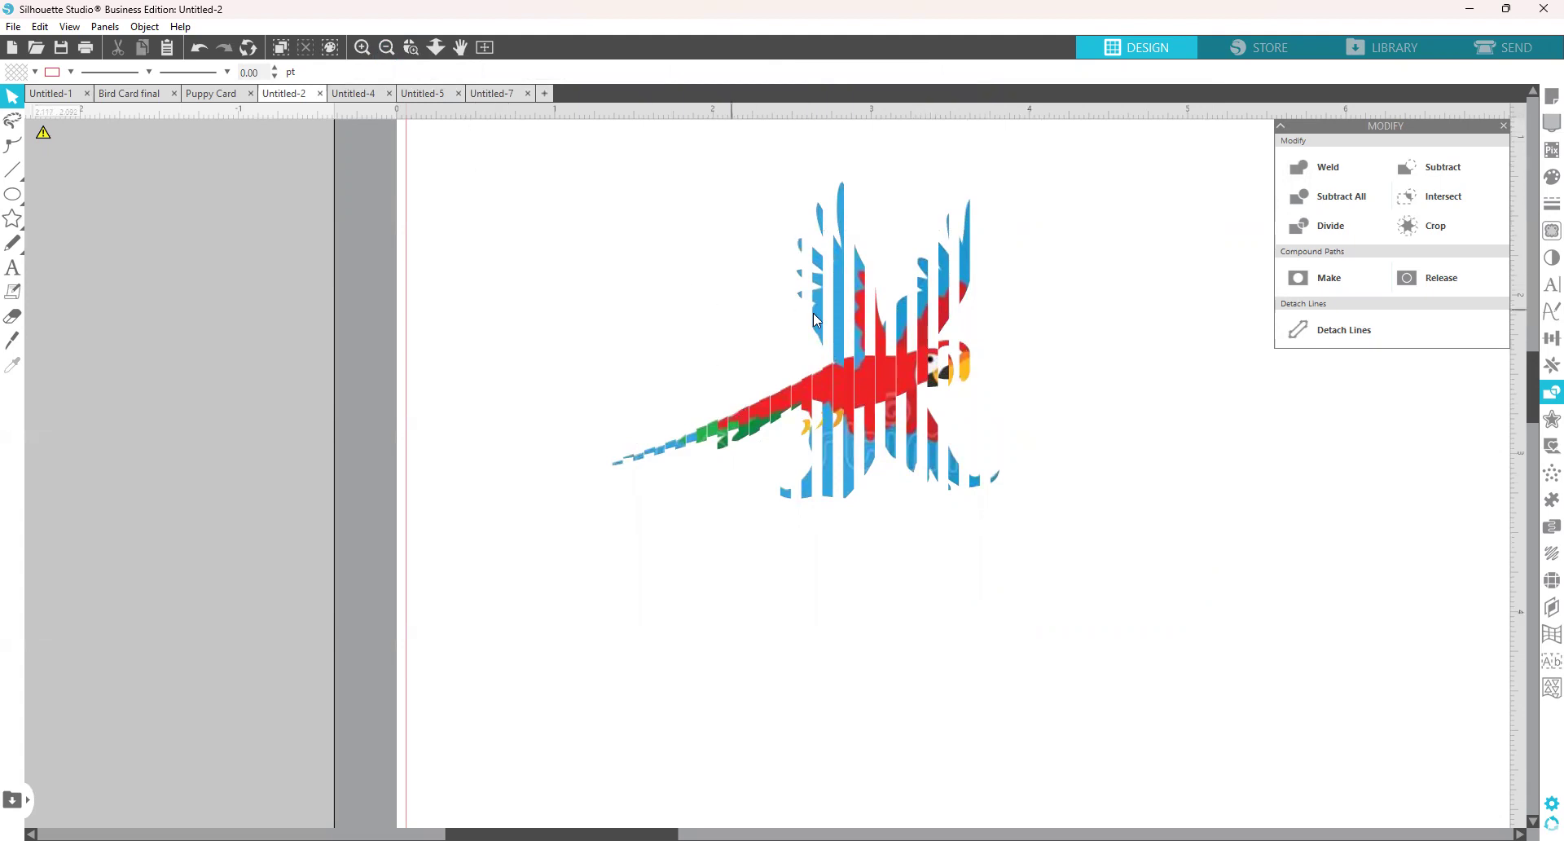
In the Bird Card final document, move the My Friend label, black striped frame and blue panel off the card.
{"action": "left_click", "coordinate": [387, 49]}
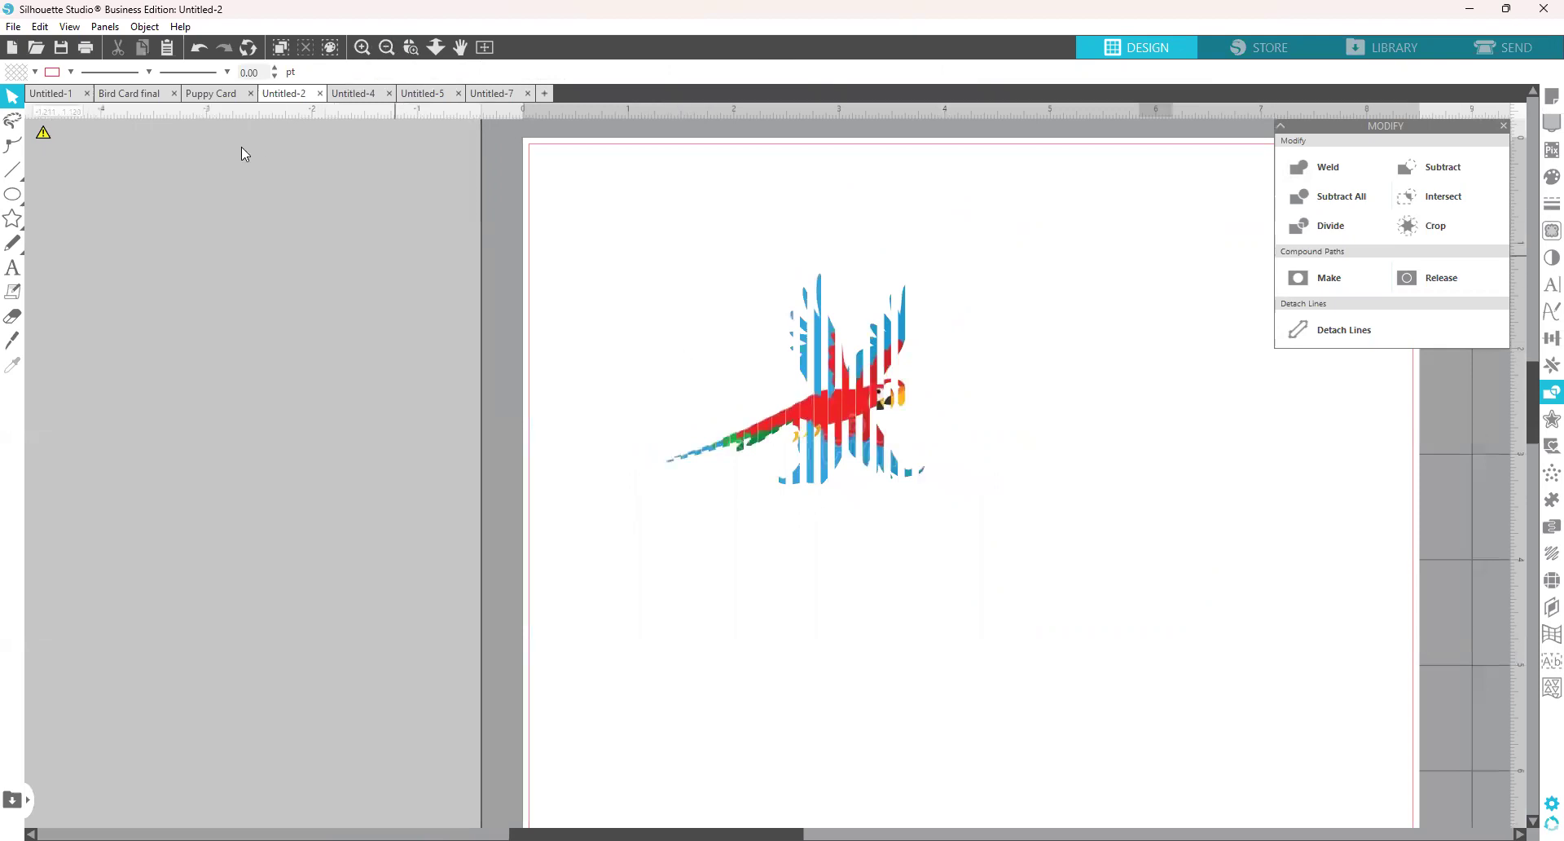
{"action": "left_click", "coordinate": [135, 97]}
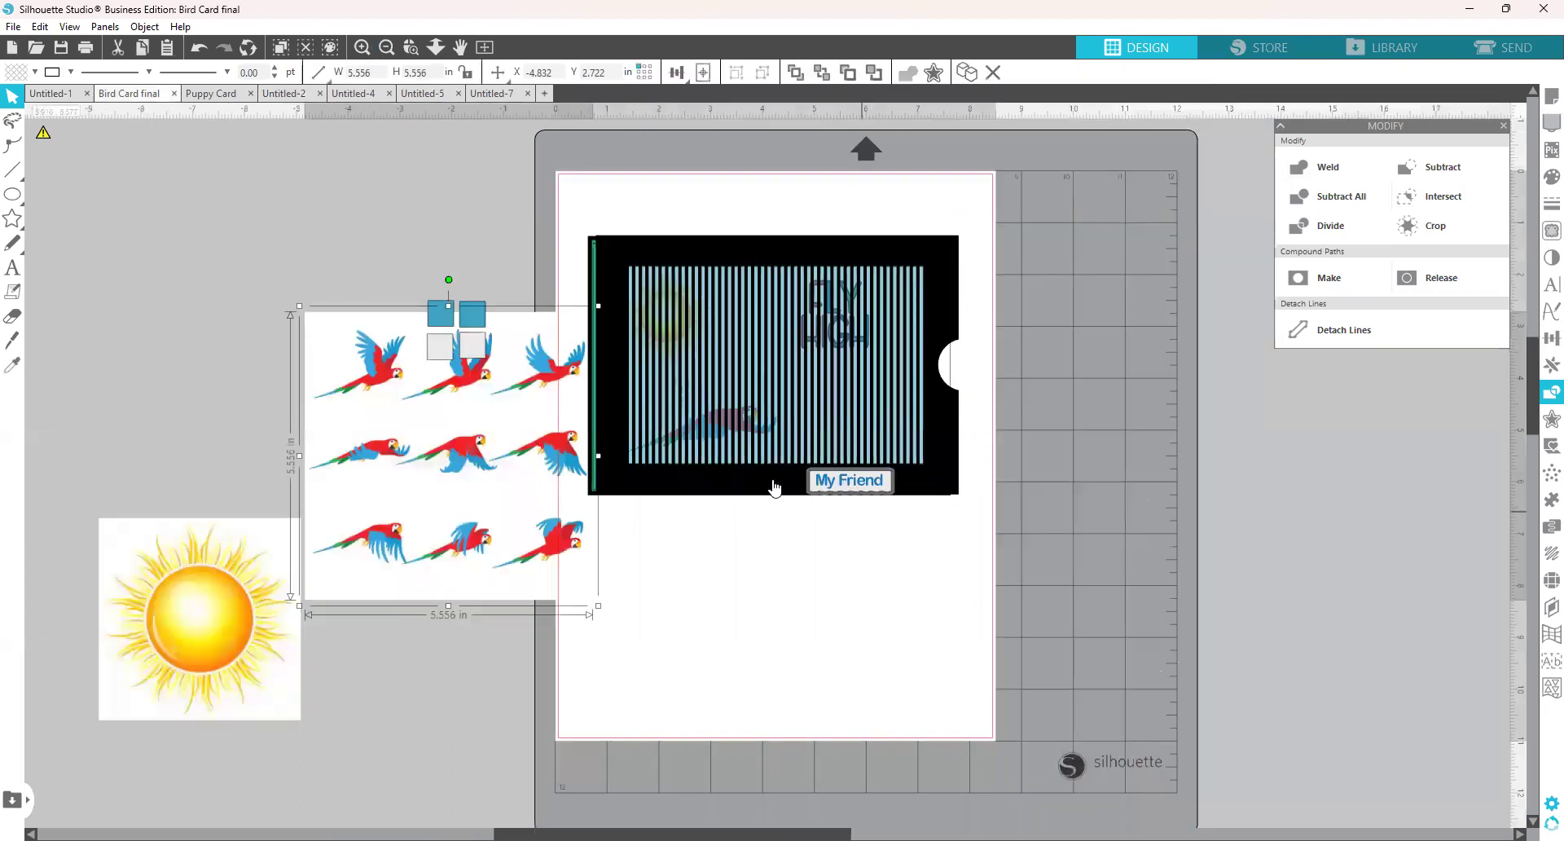
{"action": "left_click", "coordinate": [646, 629]}
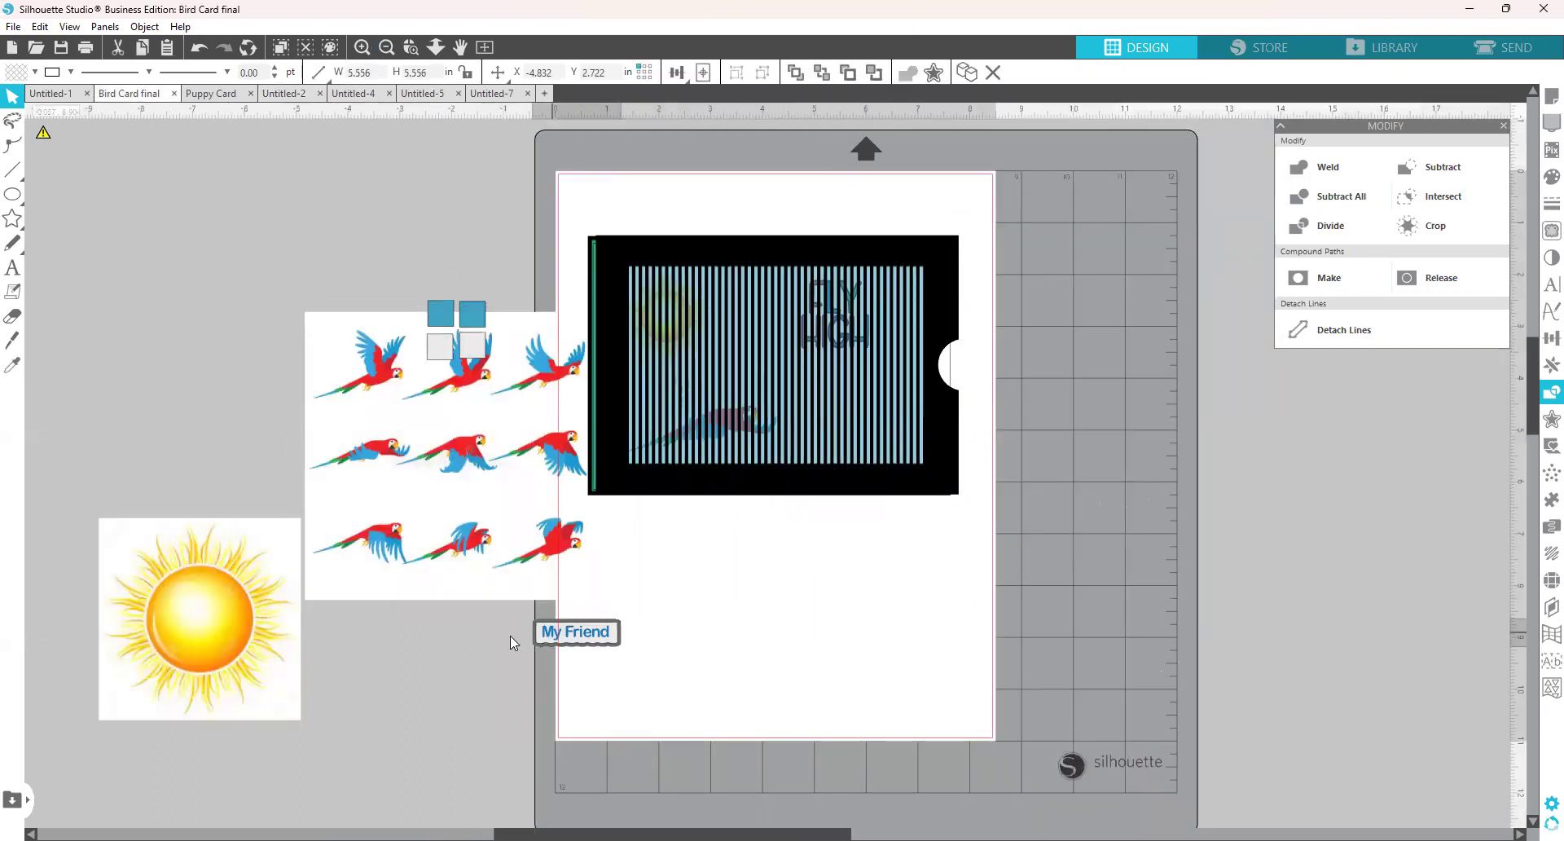
{"action": "left_click_drag", "start_coordinate": [662, 484], "coordinate": [1125, 532]}
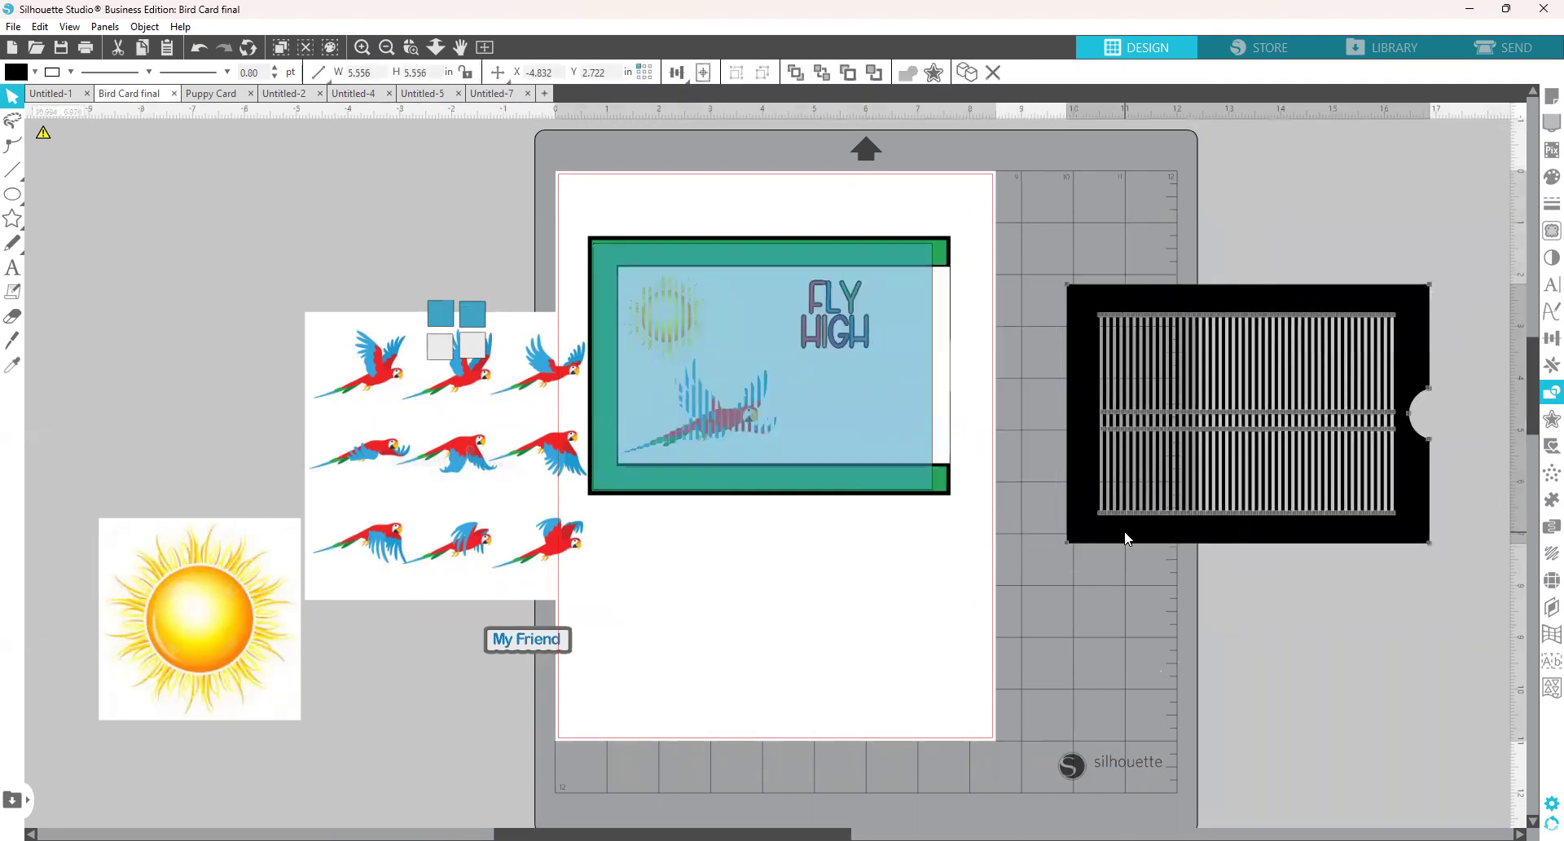
{"action": "left_click_drag", "start_coordinate": [915, 457], "coordinate": [1310, 676]}
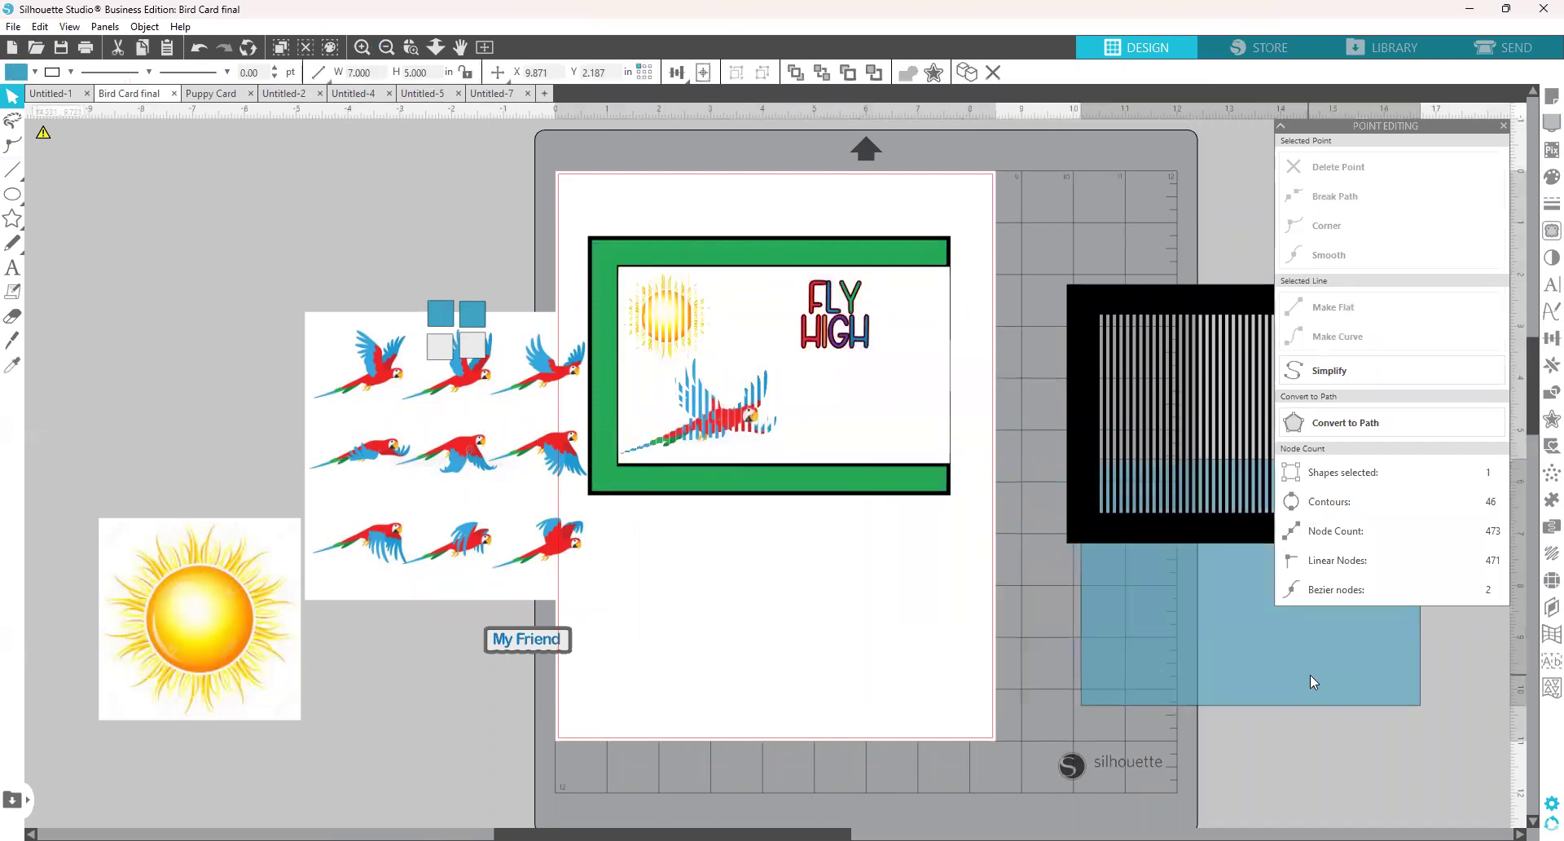
Ungroup the card artwork, move its blank white window panel below the card, and copy the panel.
{"action": "left_click", "coordinate": [790, 444]}
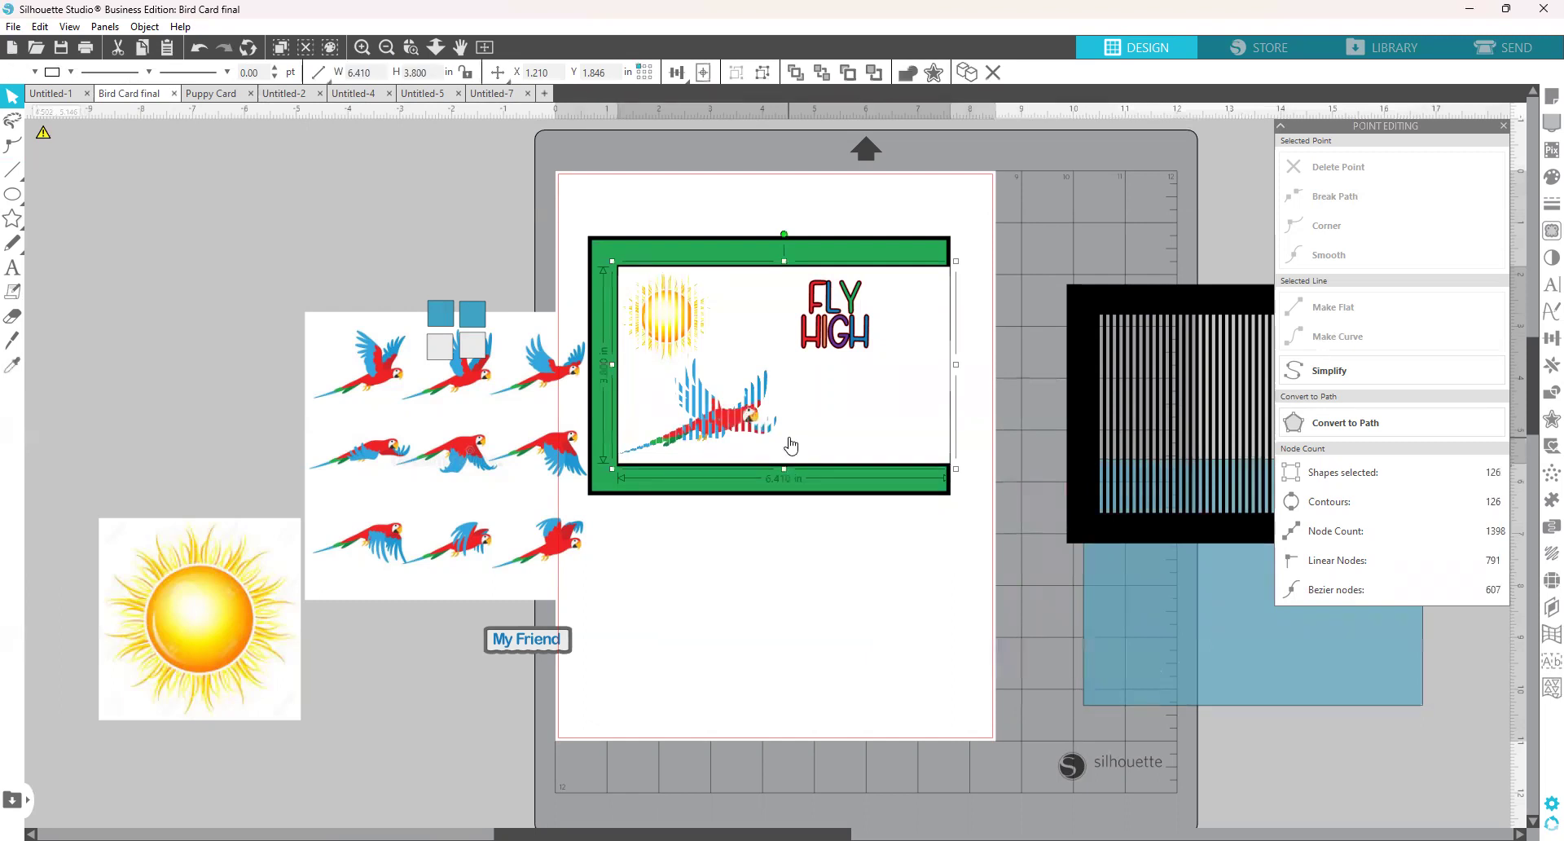
{"action": "right_click", "coordinate": [790, 445]}
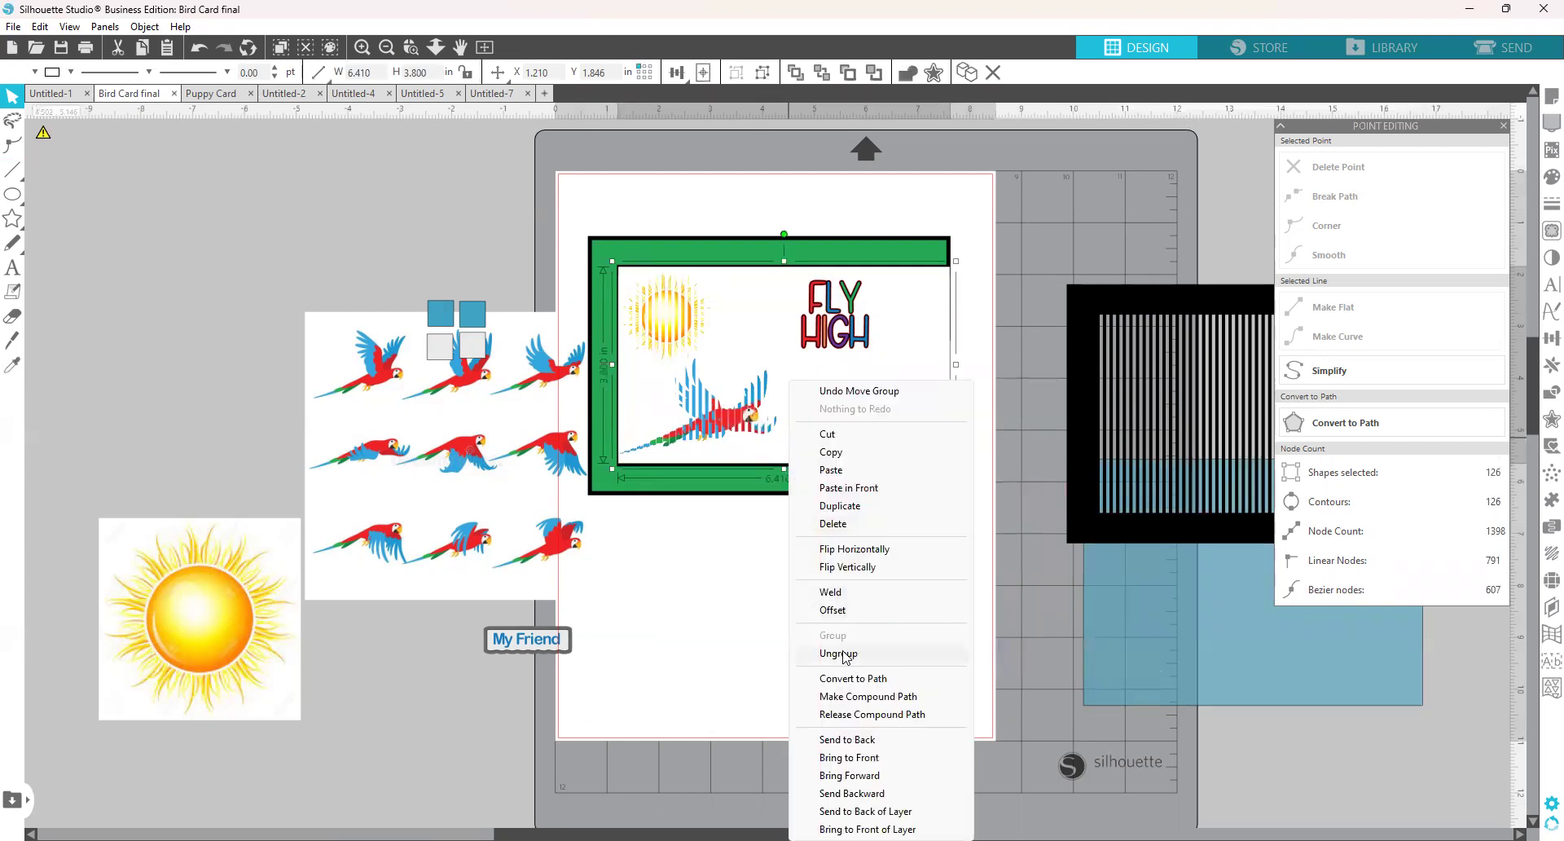
{"action": "left_click", "coordinate": [839, 653]}
{"action": "left_click", "coordinate": [859, 430]}
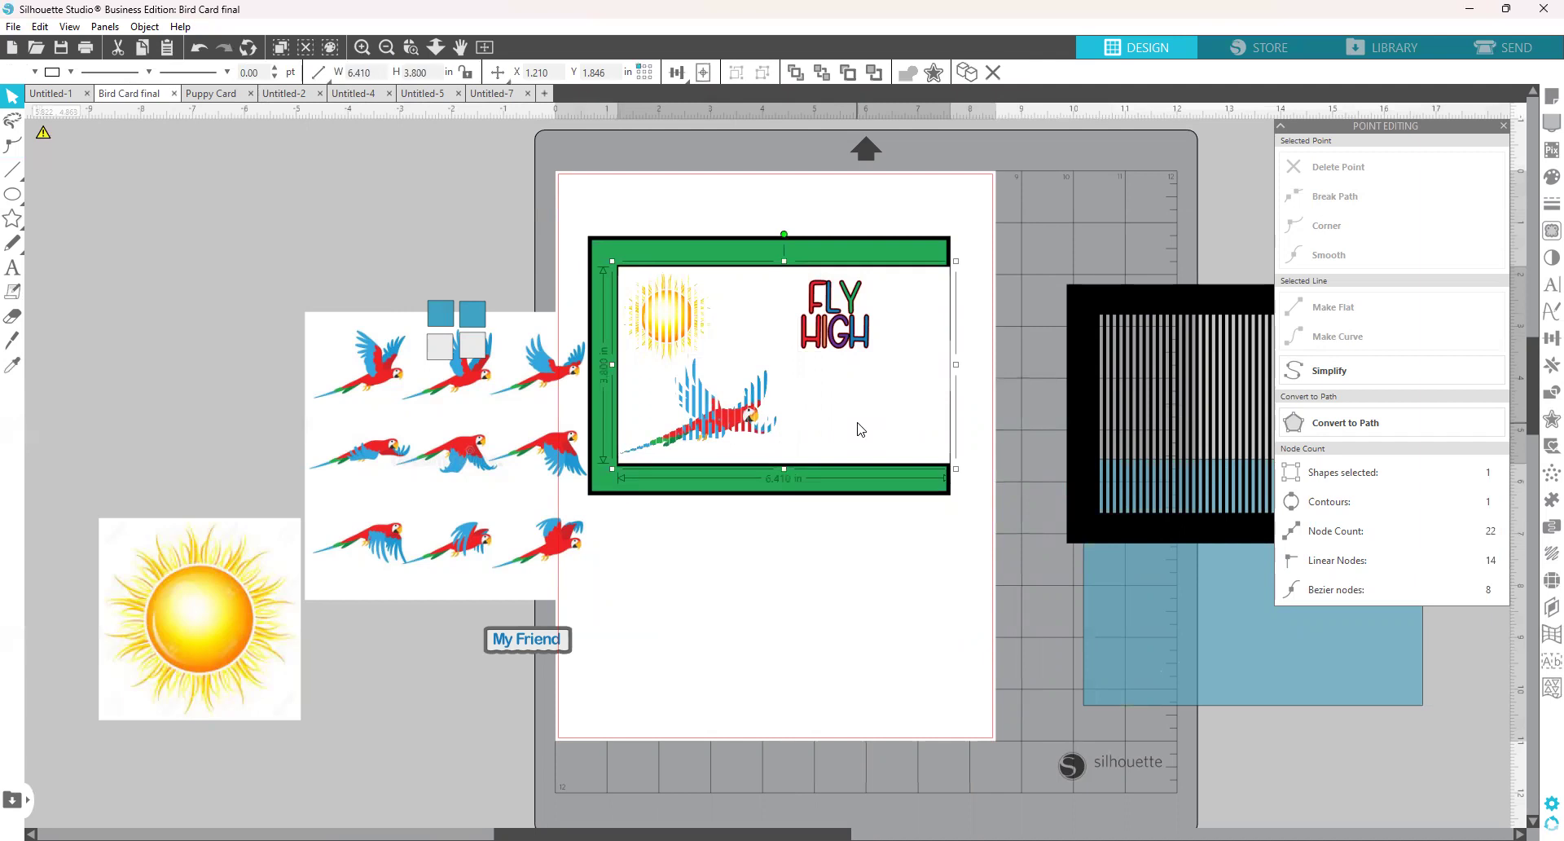
{"action": "left_click_drag", "start_coordinate": [861, 429], "coordinate": [905, 675]}
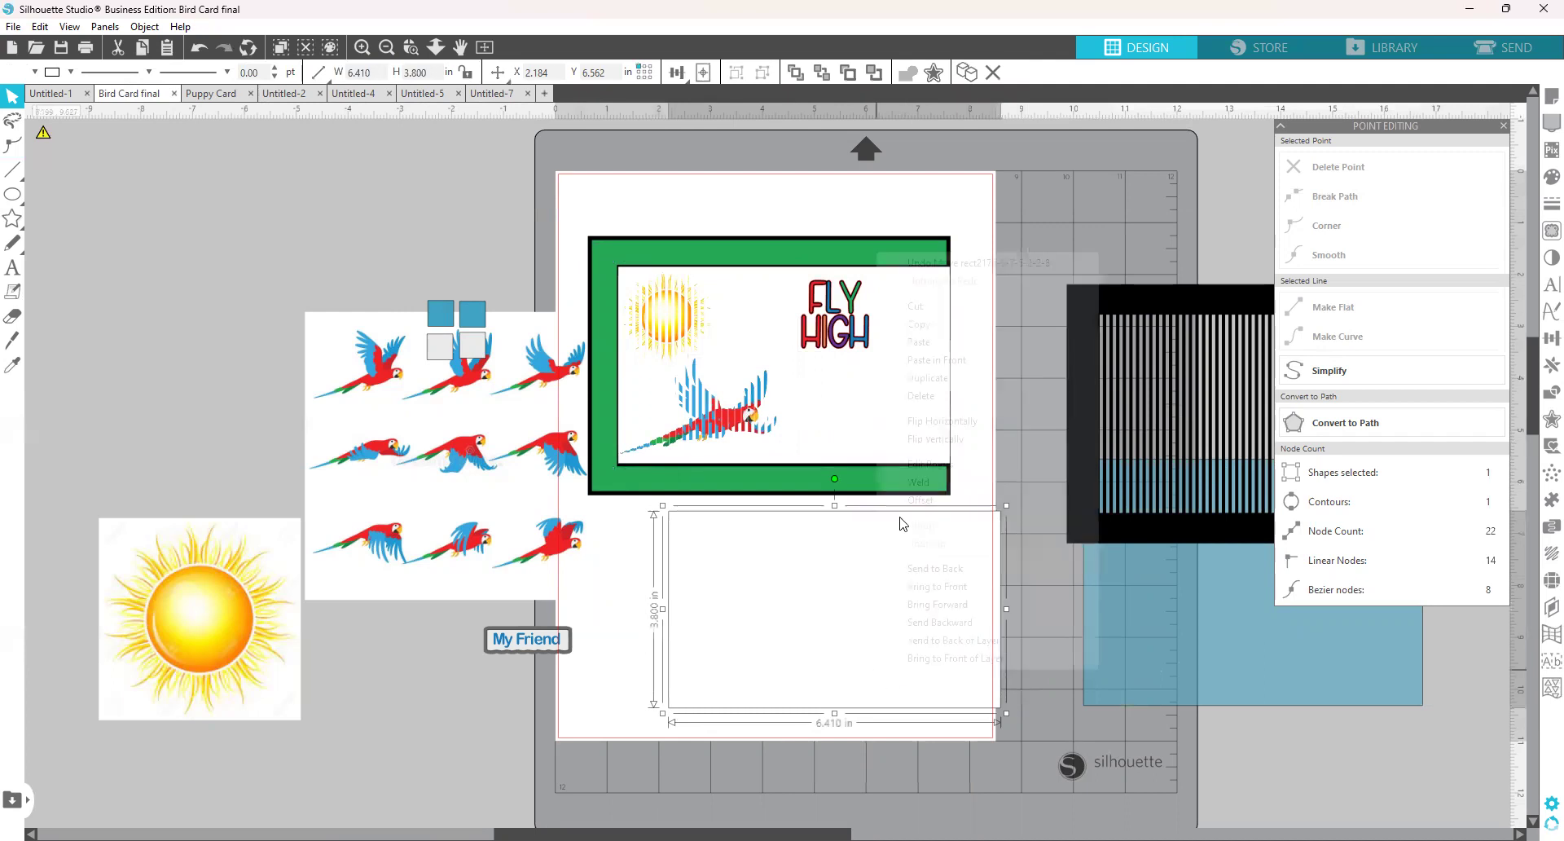
{"action": "right_click", "coordinate": [880, 522]}
{"action": "left_click", "coordinate": [931, 325]}
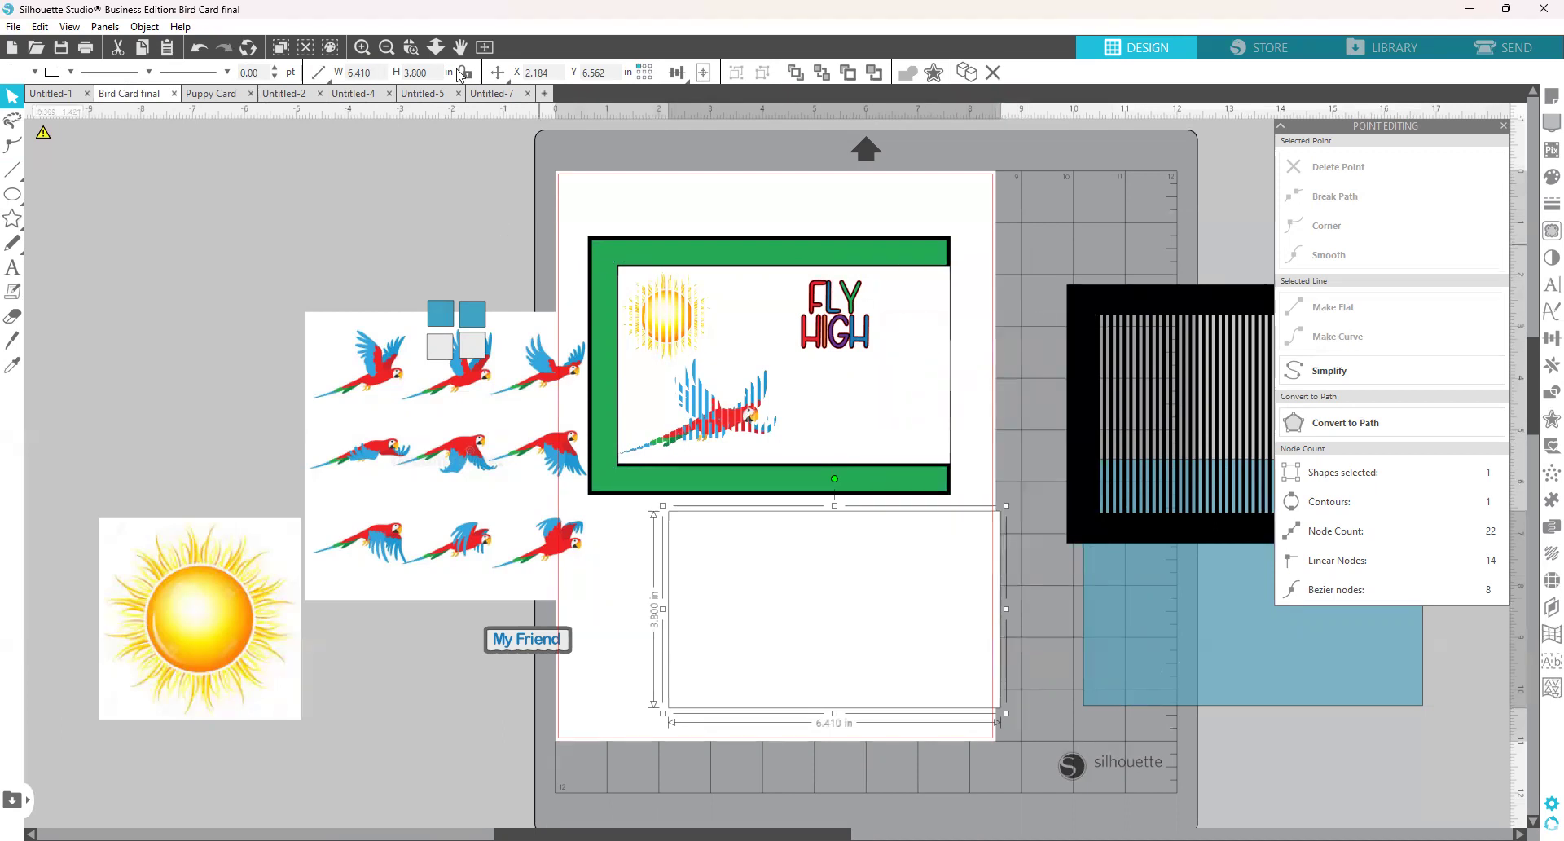
Paste the copied blank white window panel into the Untitled-2 document that holds the interlaced parrot.
{"action": "left_click", "coordinate": [487, 95]}
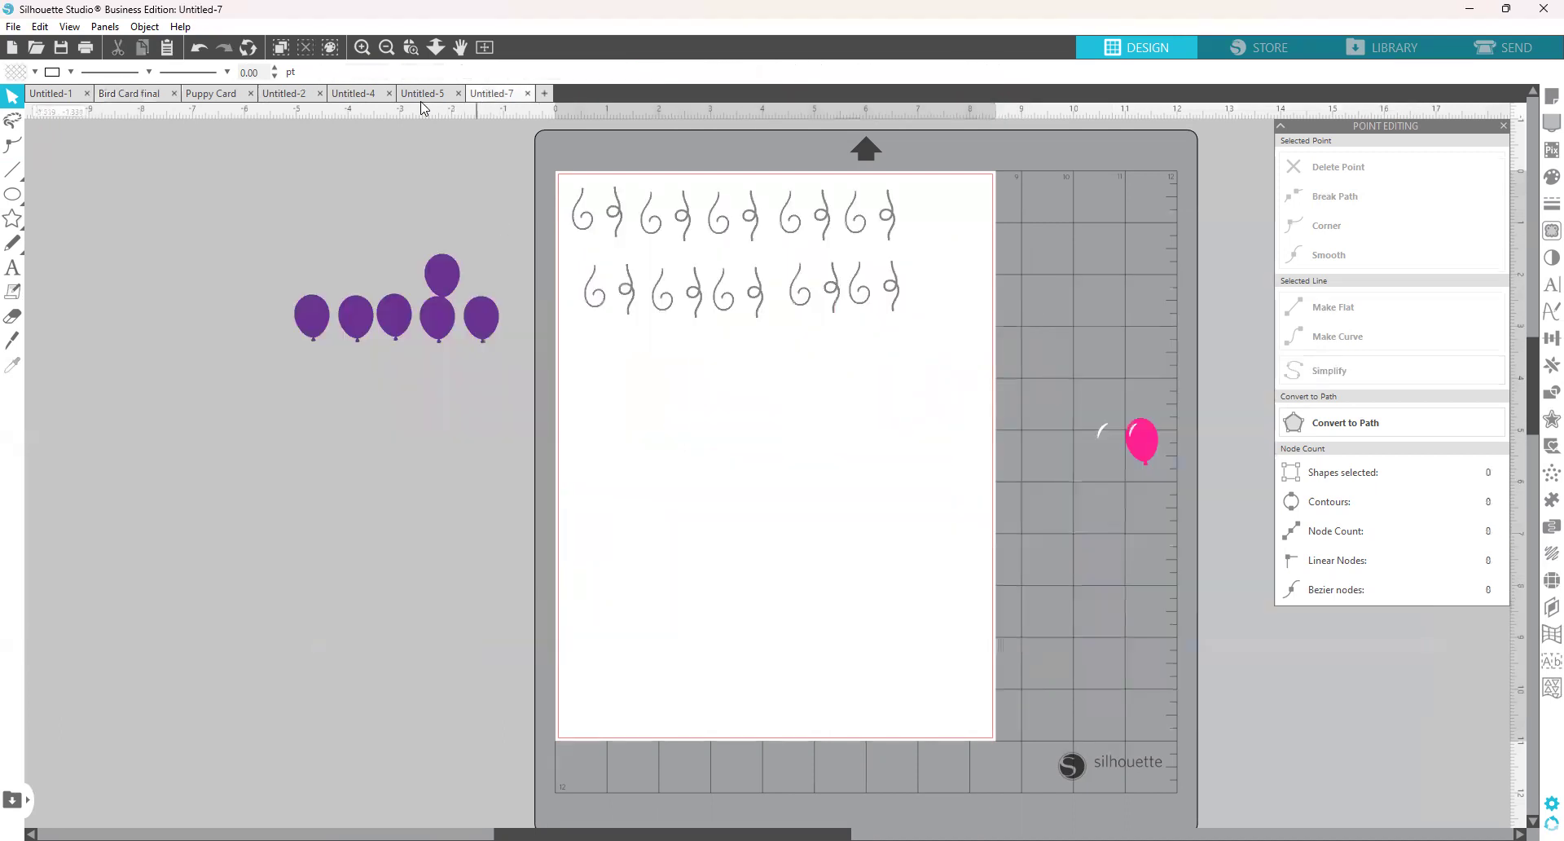
{"action": "left_click", "coordinate": [353, 96]}
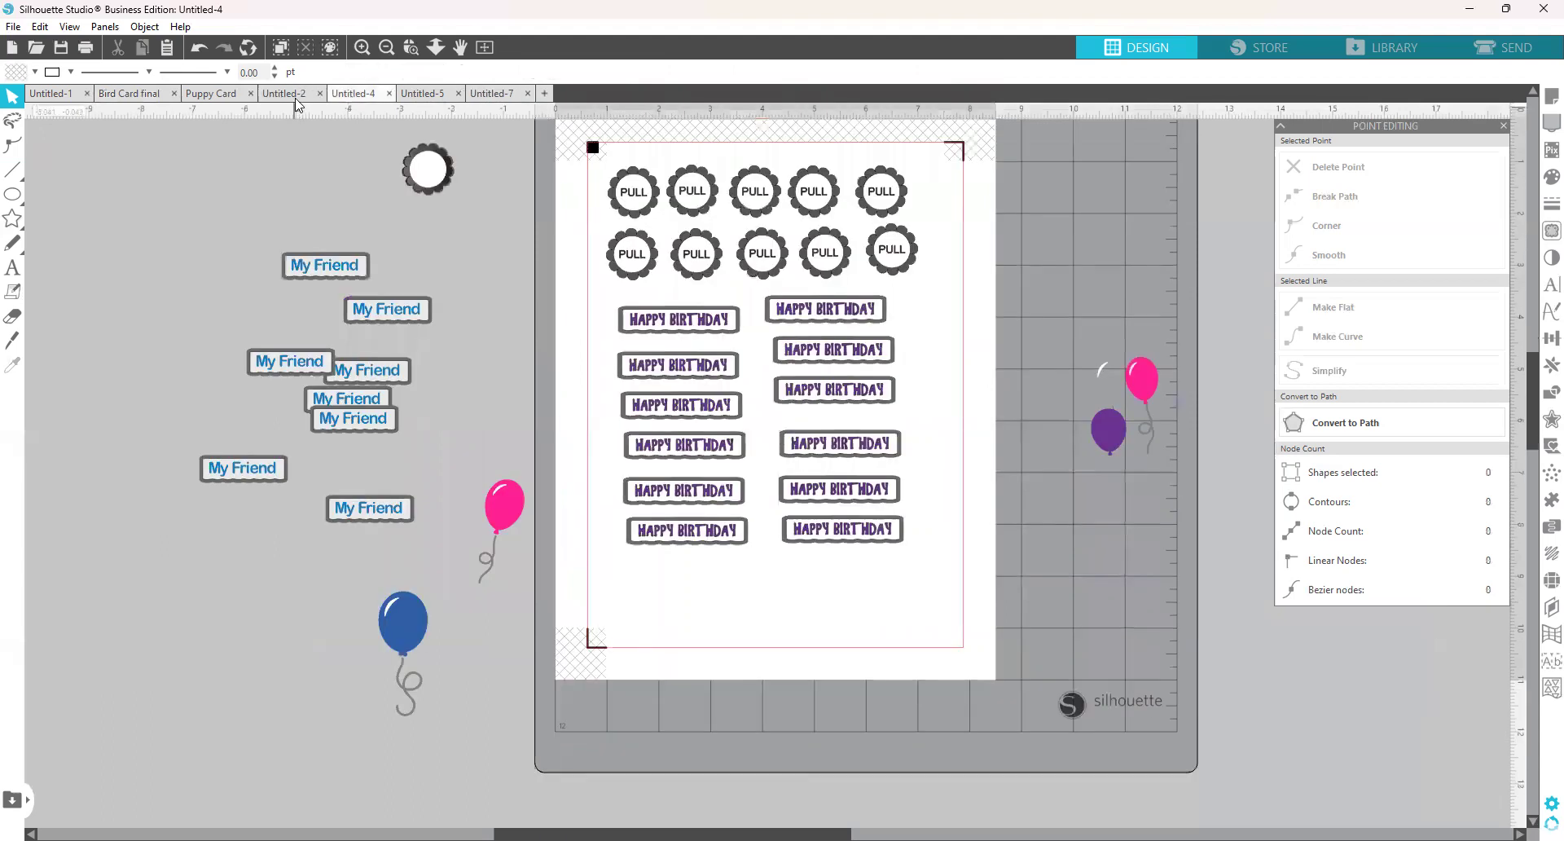
{"action": "left_click", "coordinate": [297, 95]}
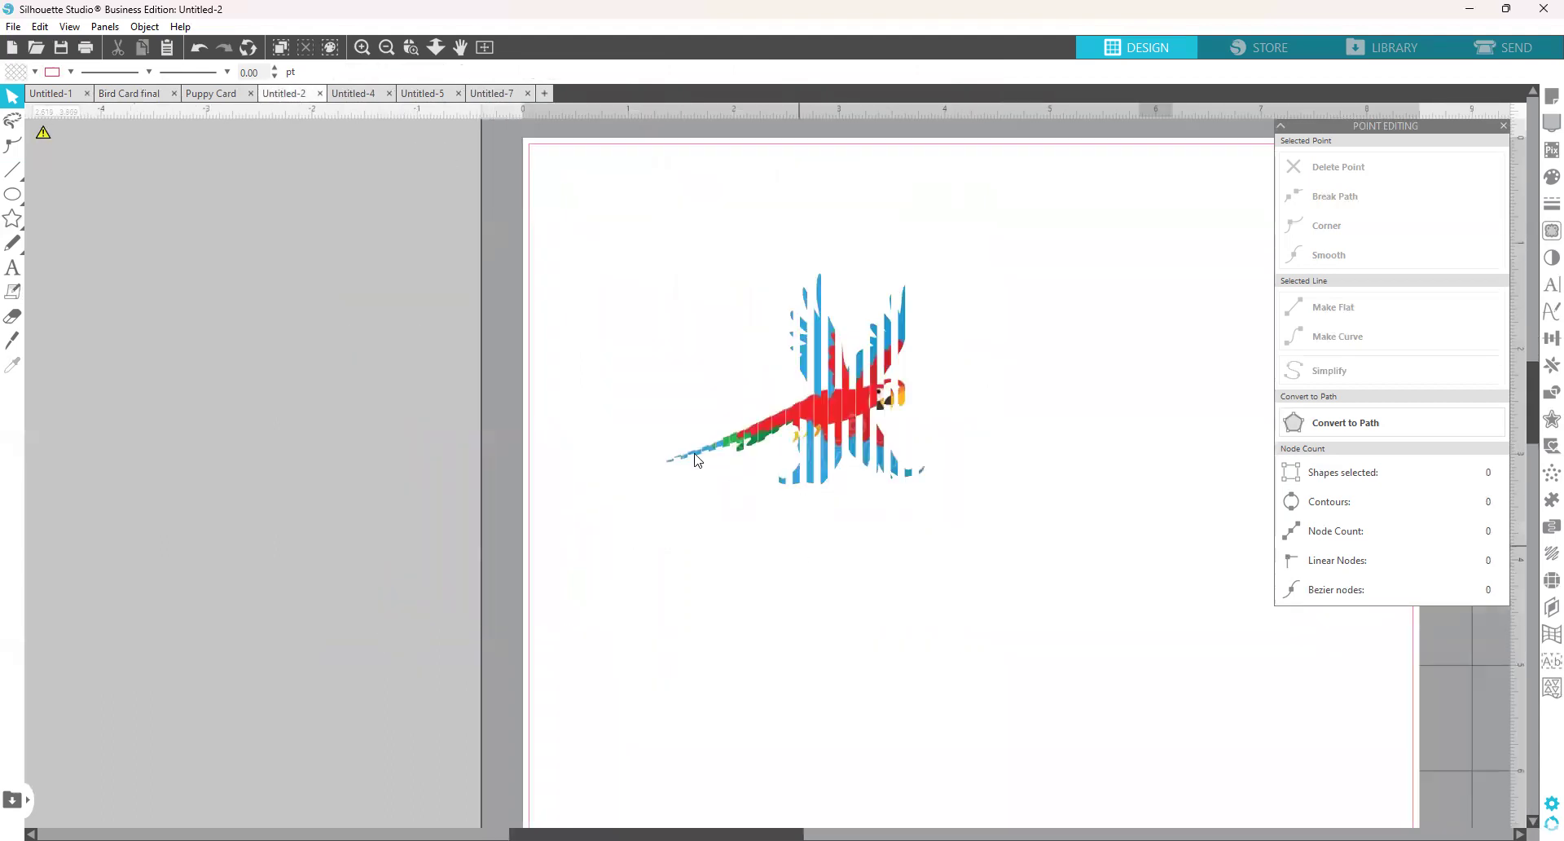
{"action": "right_click", "coordinate": [795, 565]}
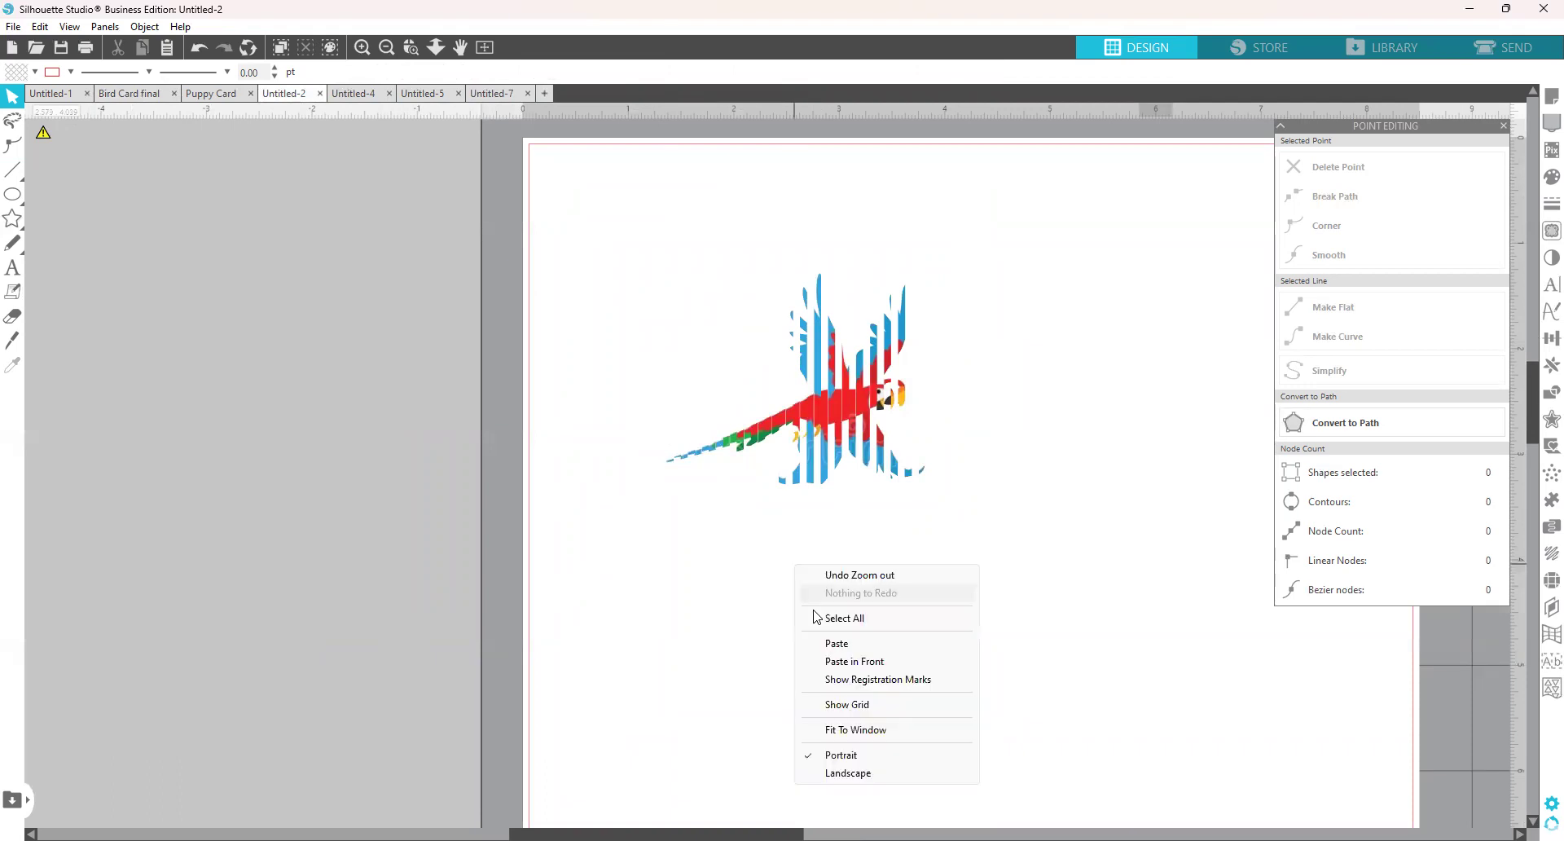
{"action": "left_click", "coordinate": [828, 650]}
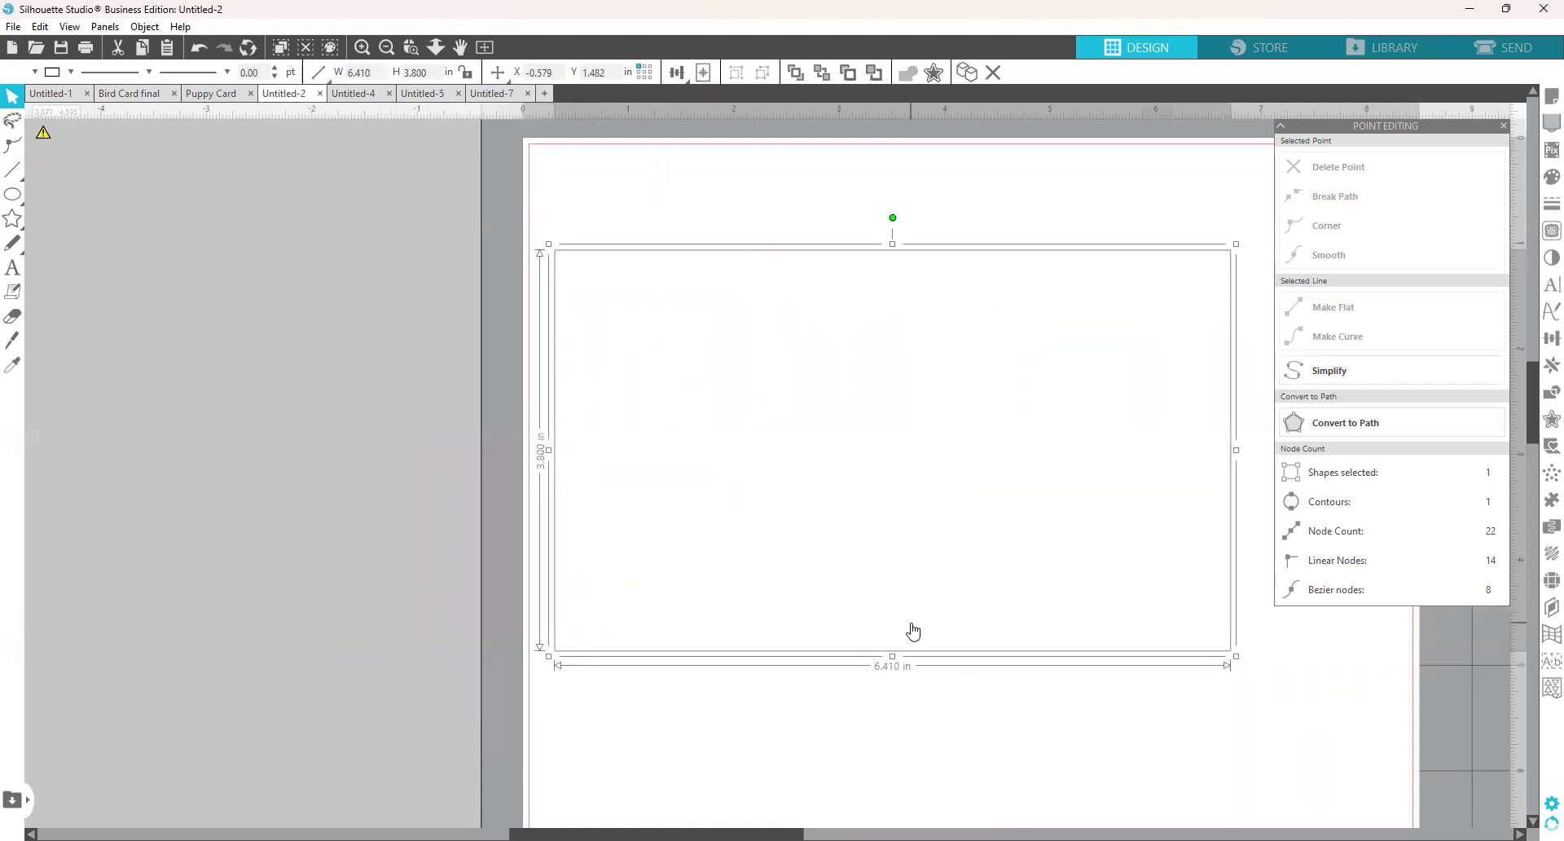
Send the window panel to the back and position it so it surrounds the interlaced parrot.
{"action": "right_click", "coordinate": [941, 529]}
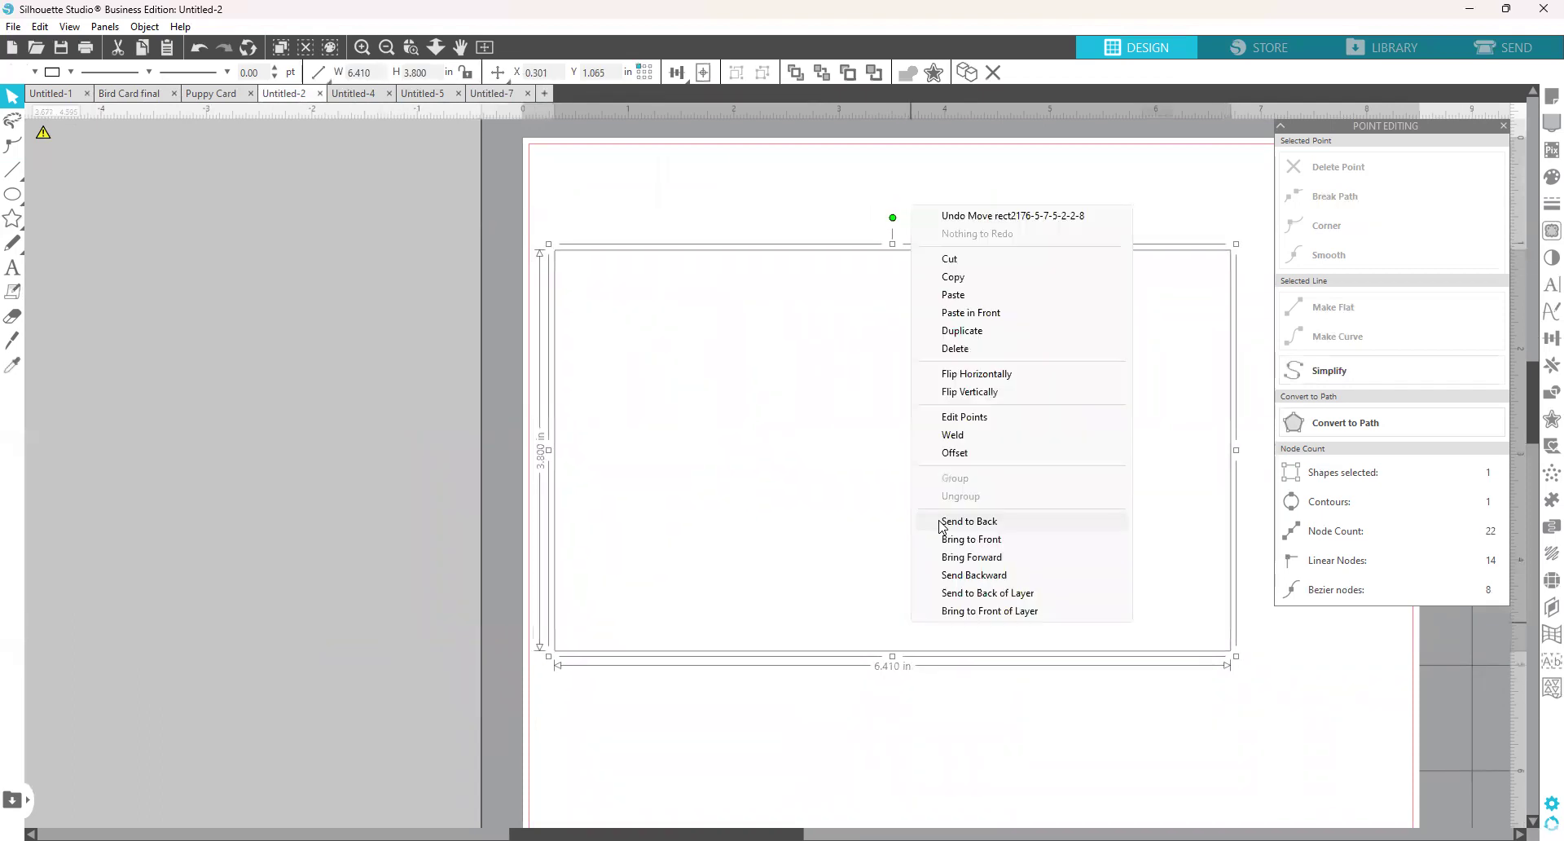
{"action": "left_click", "coordinate": [941, 530]}
{"action": "left_click_drag", "start_coordinate": [921, 638], "coordinate": [941, 583]}
{"action": "mouse_move", "coordinate": [880, 406]}
{"action": "left_mouse_down"}
{"action": "mouse_move", "coordinate": [845, 421]}
{"action": "mouse_move", "coordinate": [892, 399]}
{"action": "left_mouse_up"}
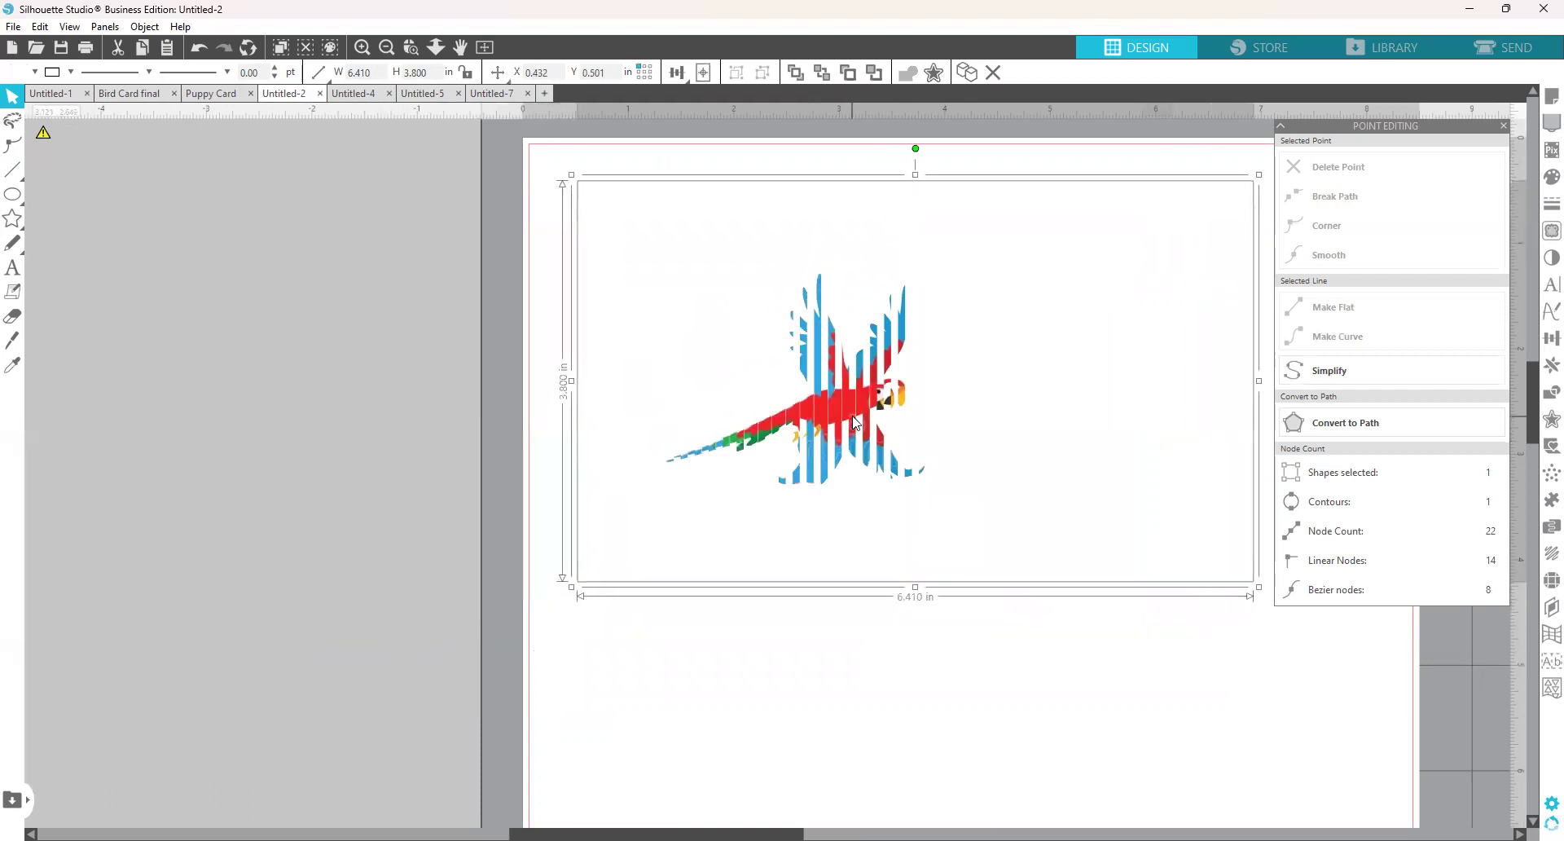
{"action": "left_click", "coordinate": [815, 649]}
Move the interlaced parrot so its tail tip meets the window panel's left edge.
{"action": "left_click", "coordinate": [818, 391]}
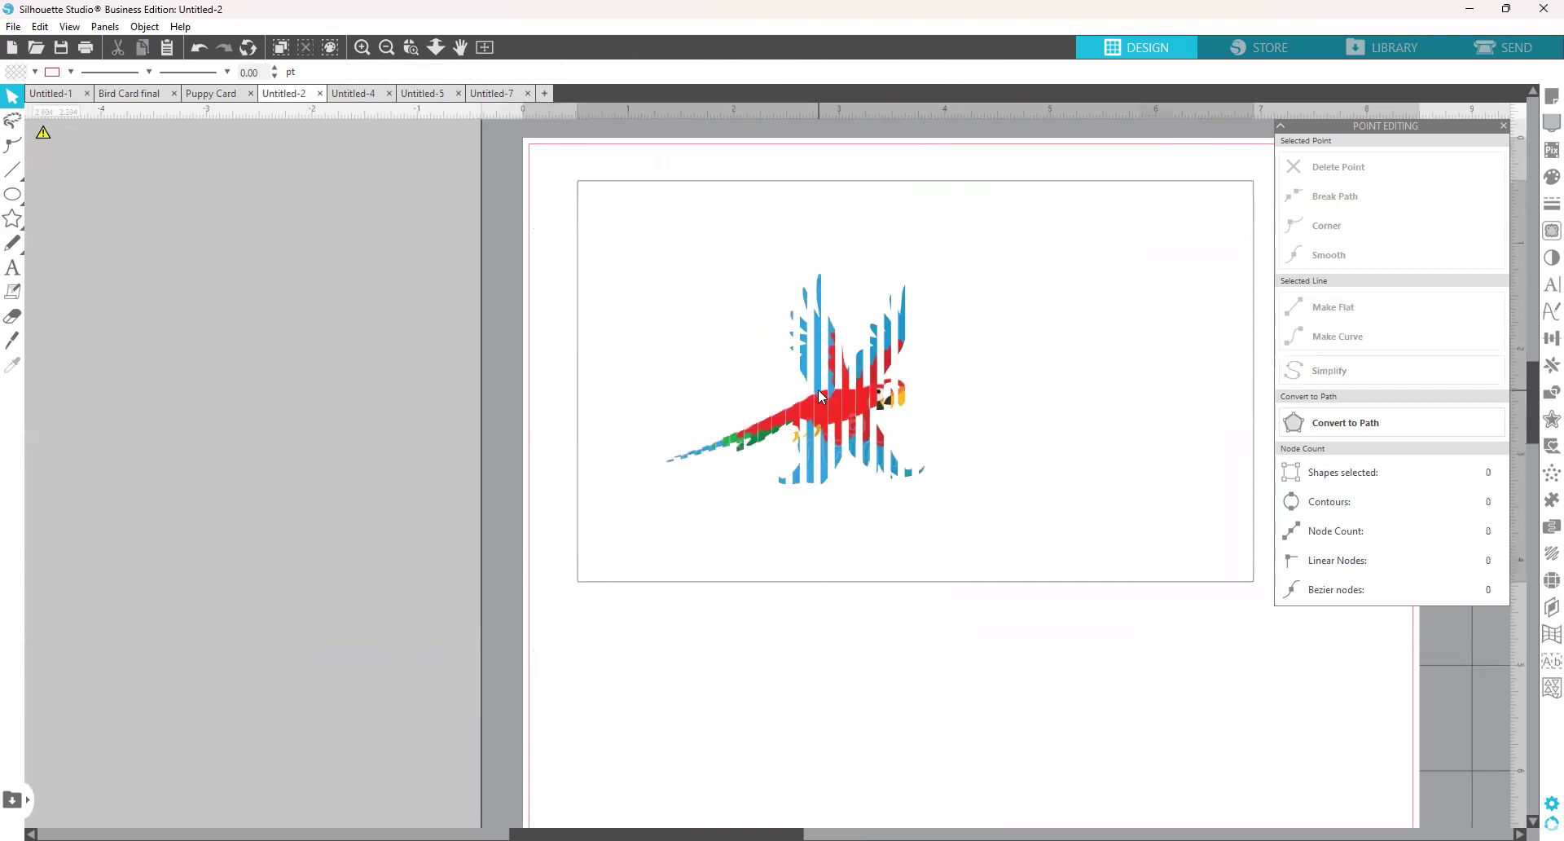
{"action": "left_click_drag", "start_coordinate": [822, 416], "coordinate": [735, 443]}
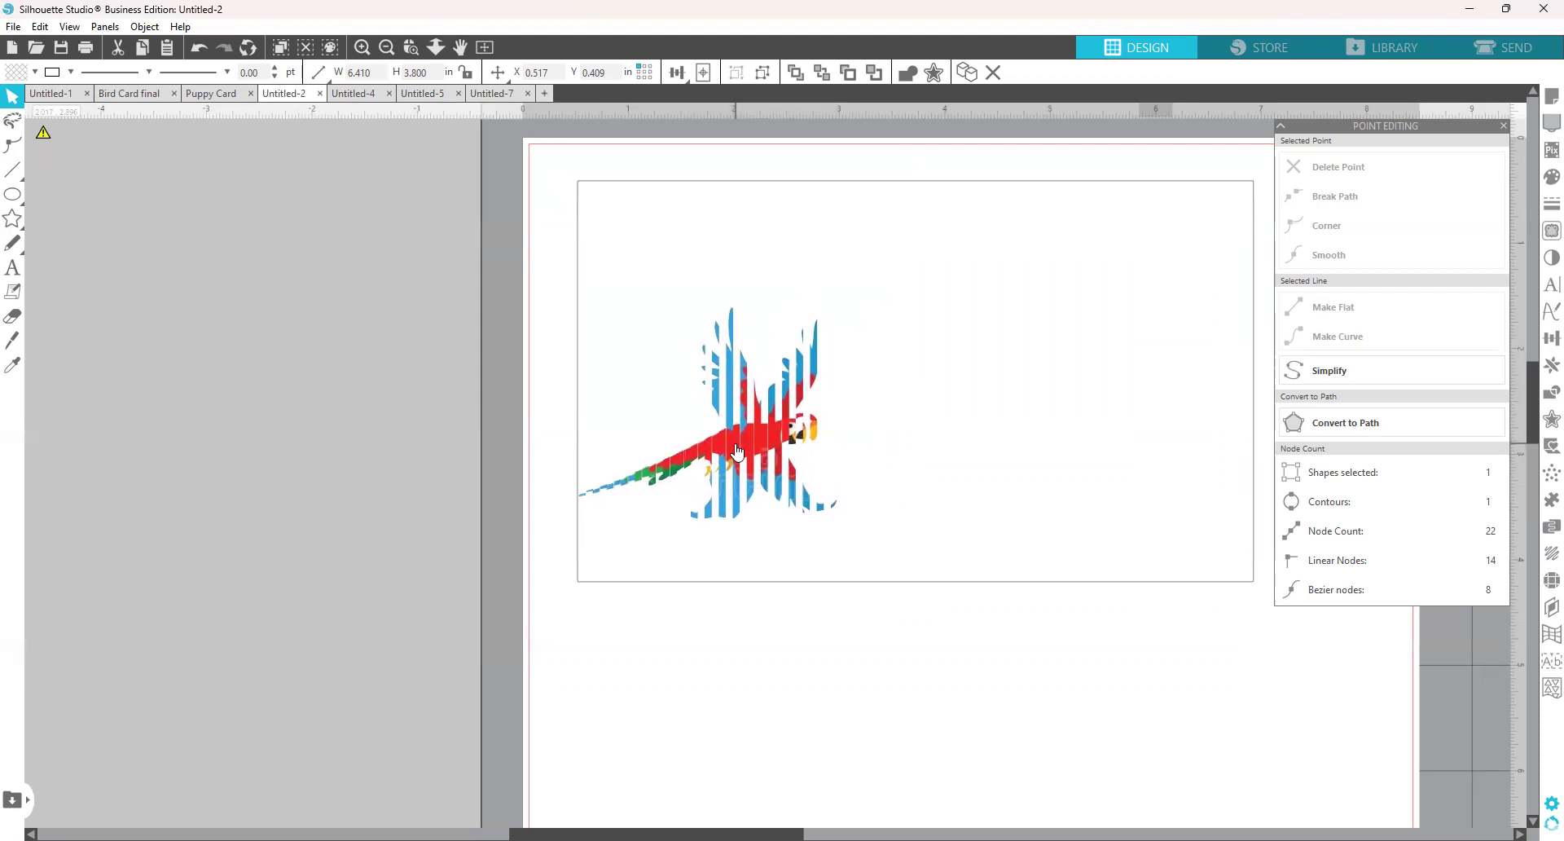
{"action": "left_click", "coordinate": [603, 479]}
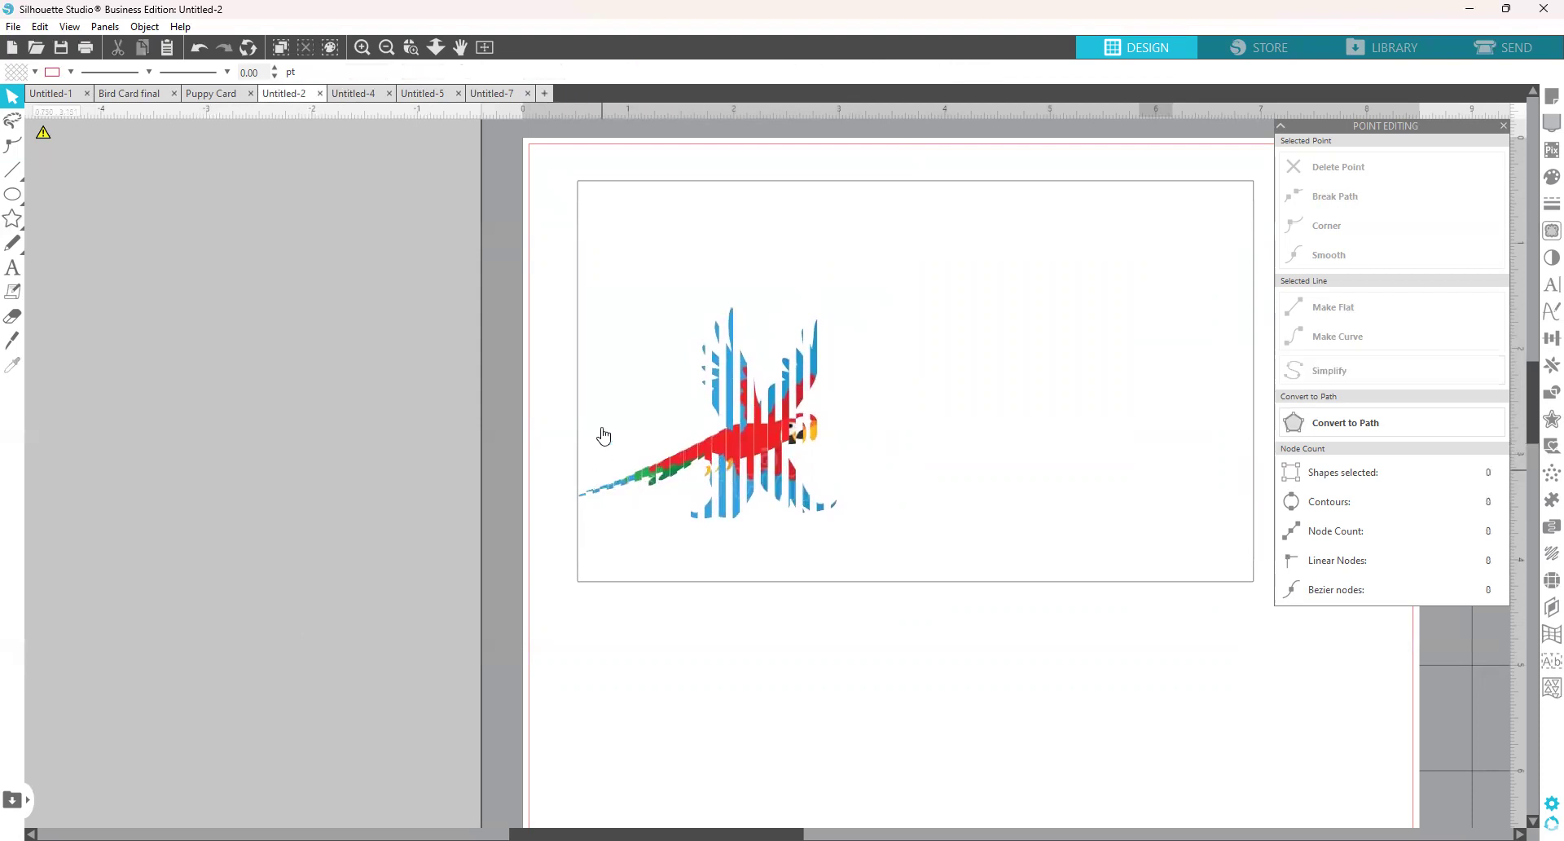
{"action": "left_click", "coordinate": [750, 462]}
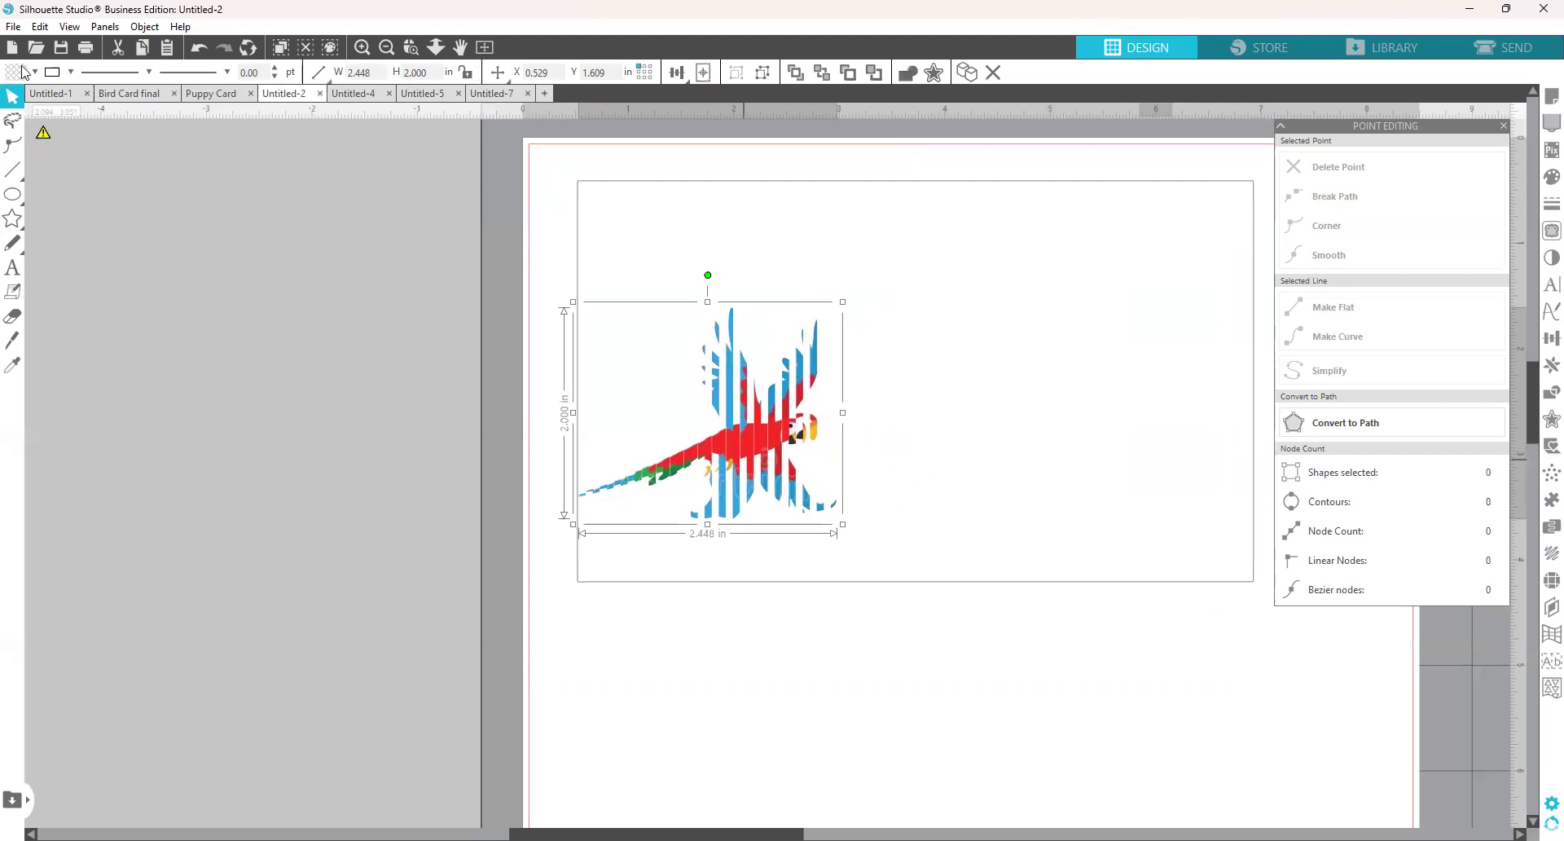
{"action": "left_click", "coordinate": [414, 394]}
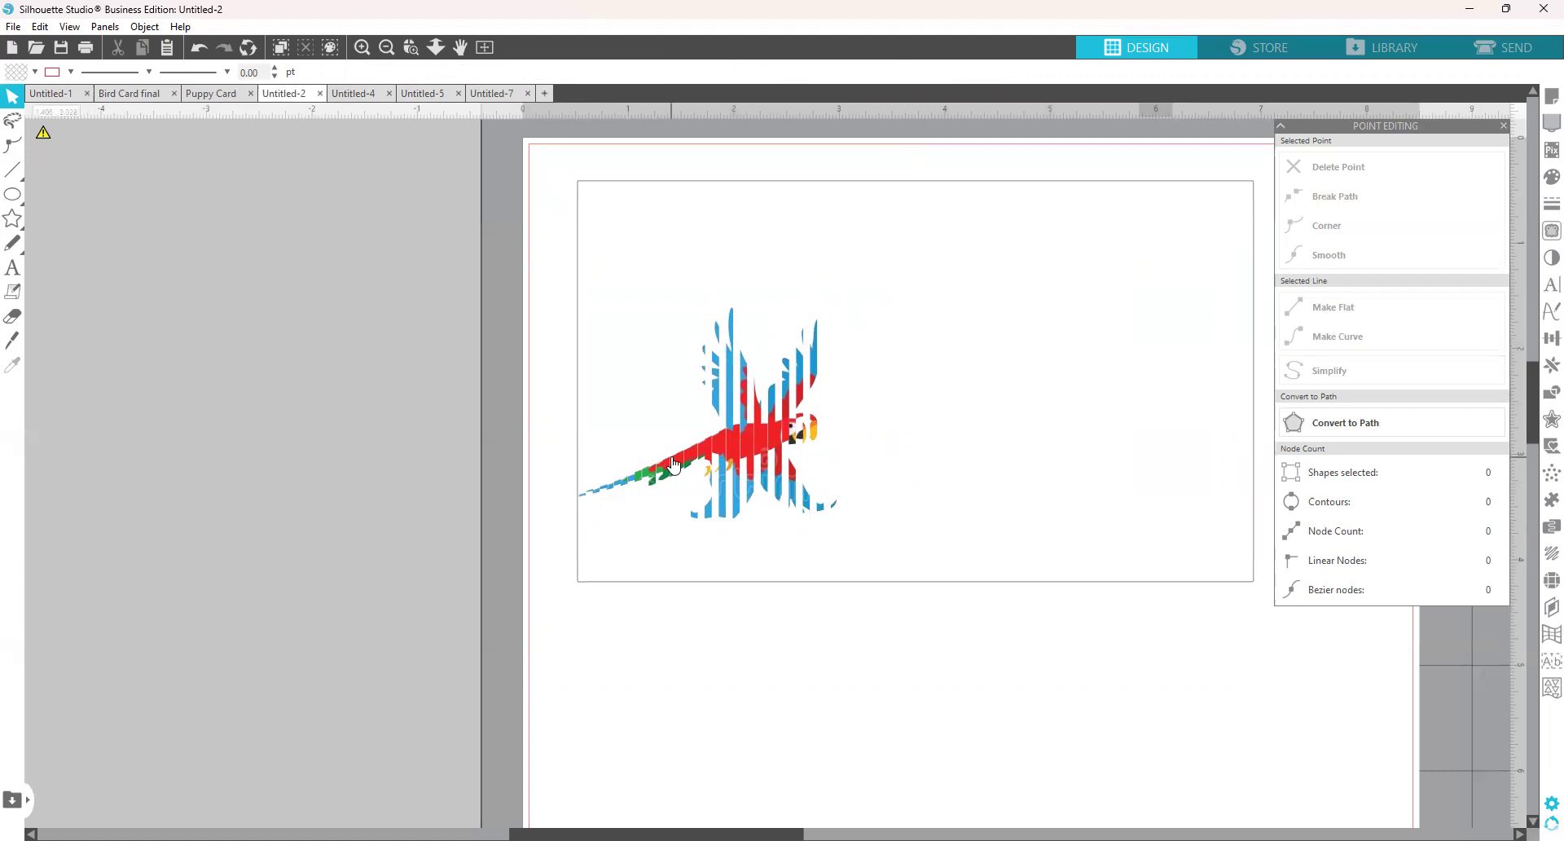
Draw a heart about 1.25 × 1.15 in and place it above and to the right of the parrot on the panel.
{"action": "left_click", "coordinate": [388, 47]}
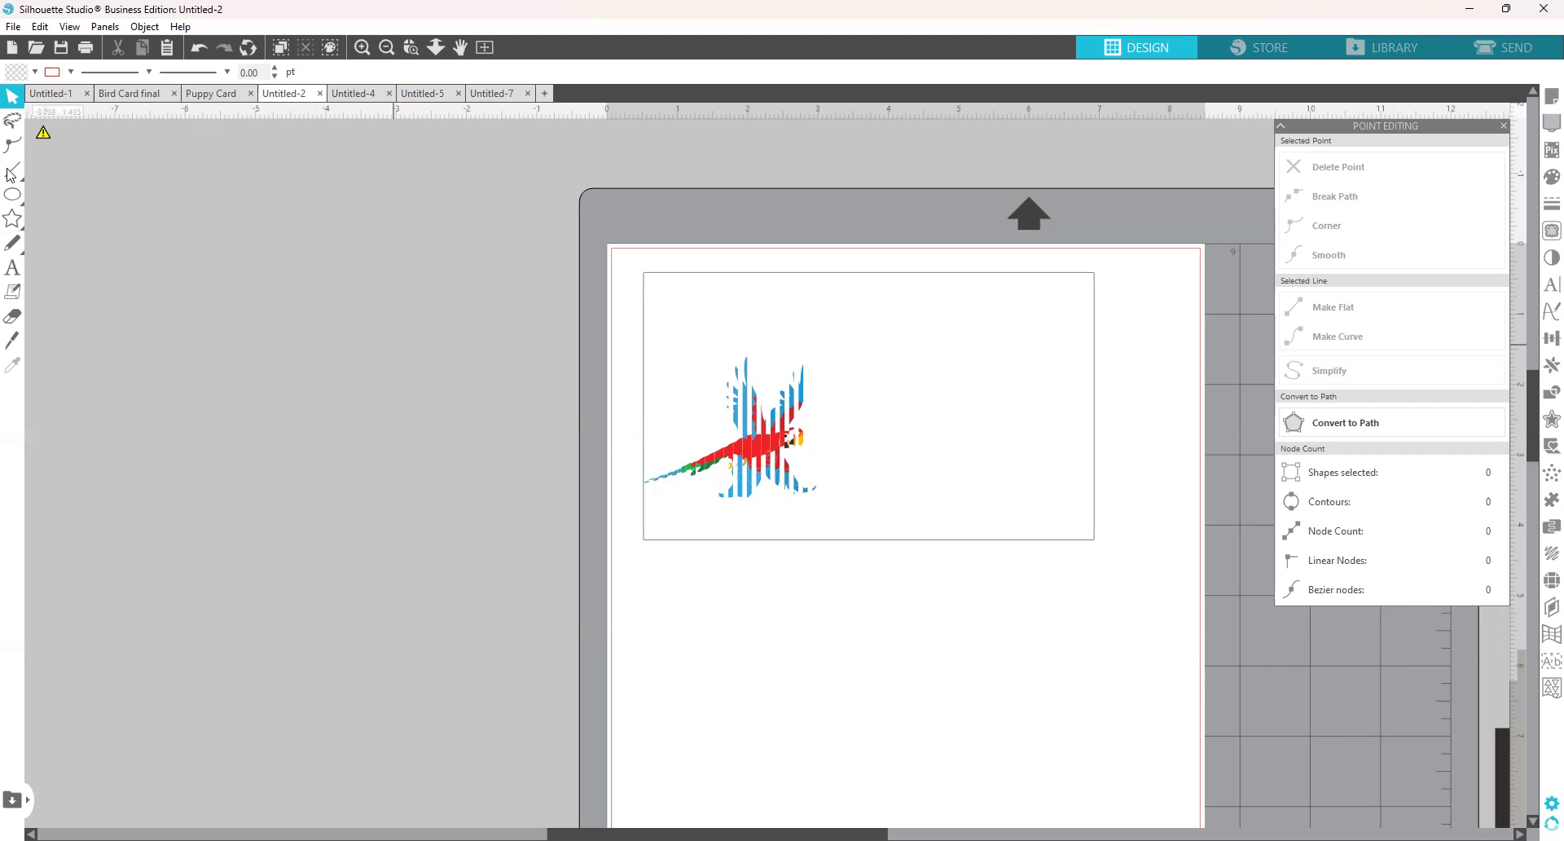
{"action": "mouse_move", "coordinate": [15, 199]}
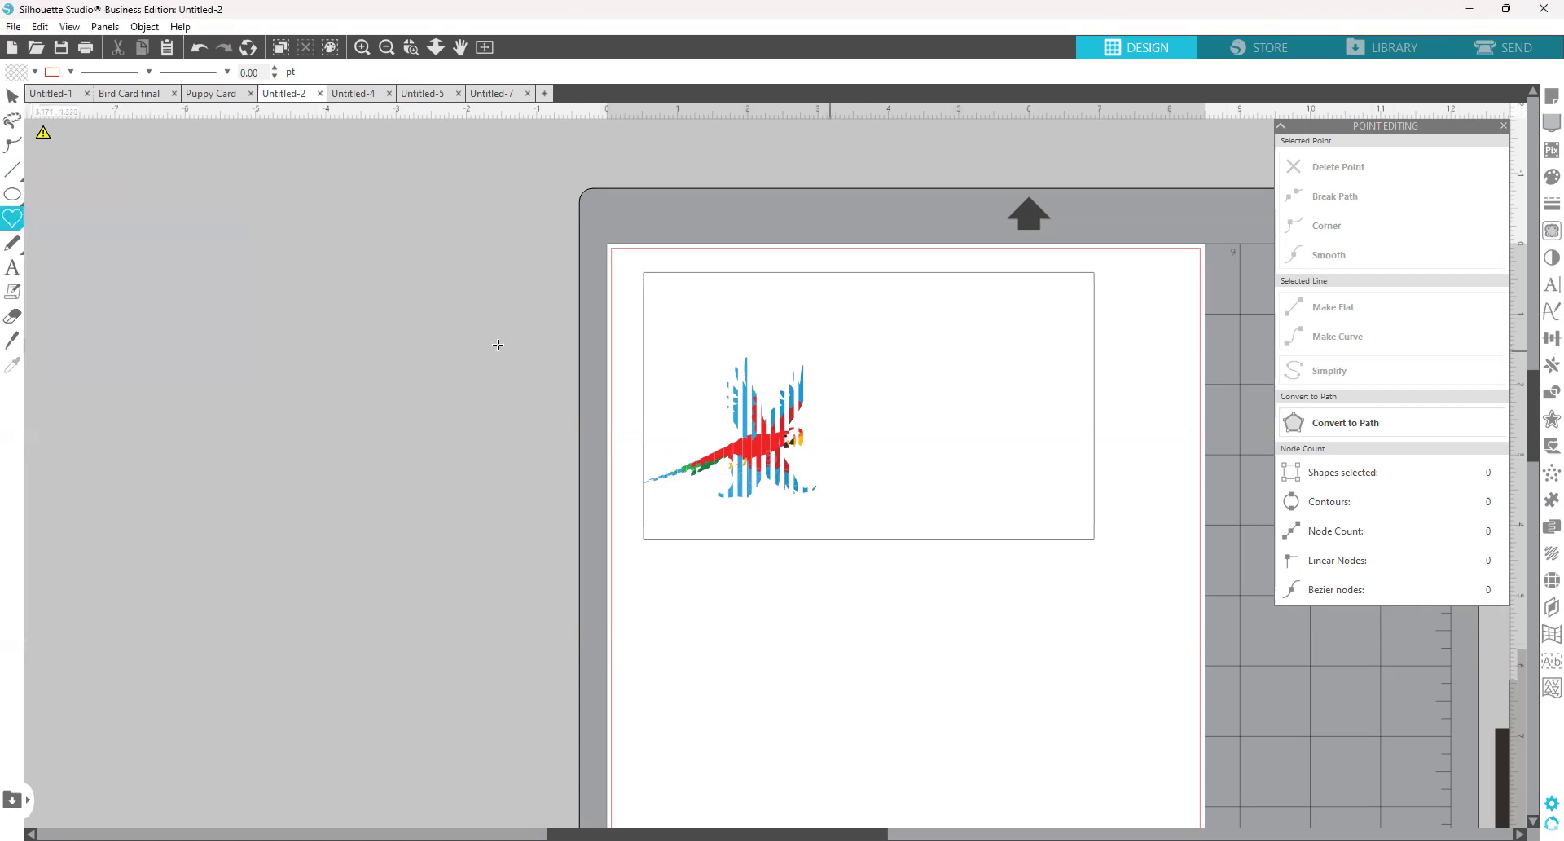
{"action": "left_click_drag", "start_coordinate": [412, 299], "coordinate": [941, 348]}
{"action": "left_click", "coordinate": [463, 460]}
{"action": "left_click", "coordinate": [939, 348]}
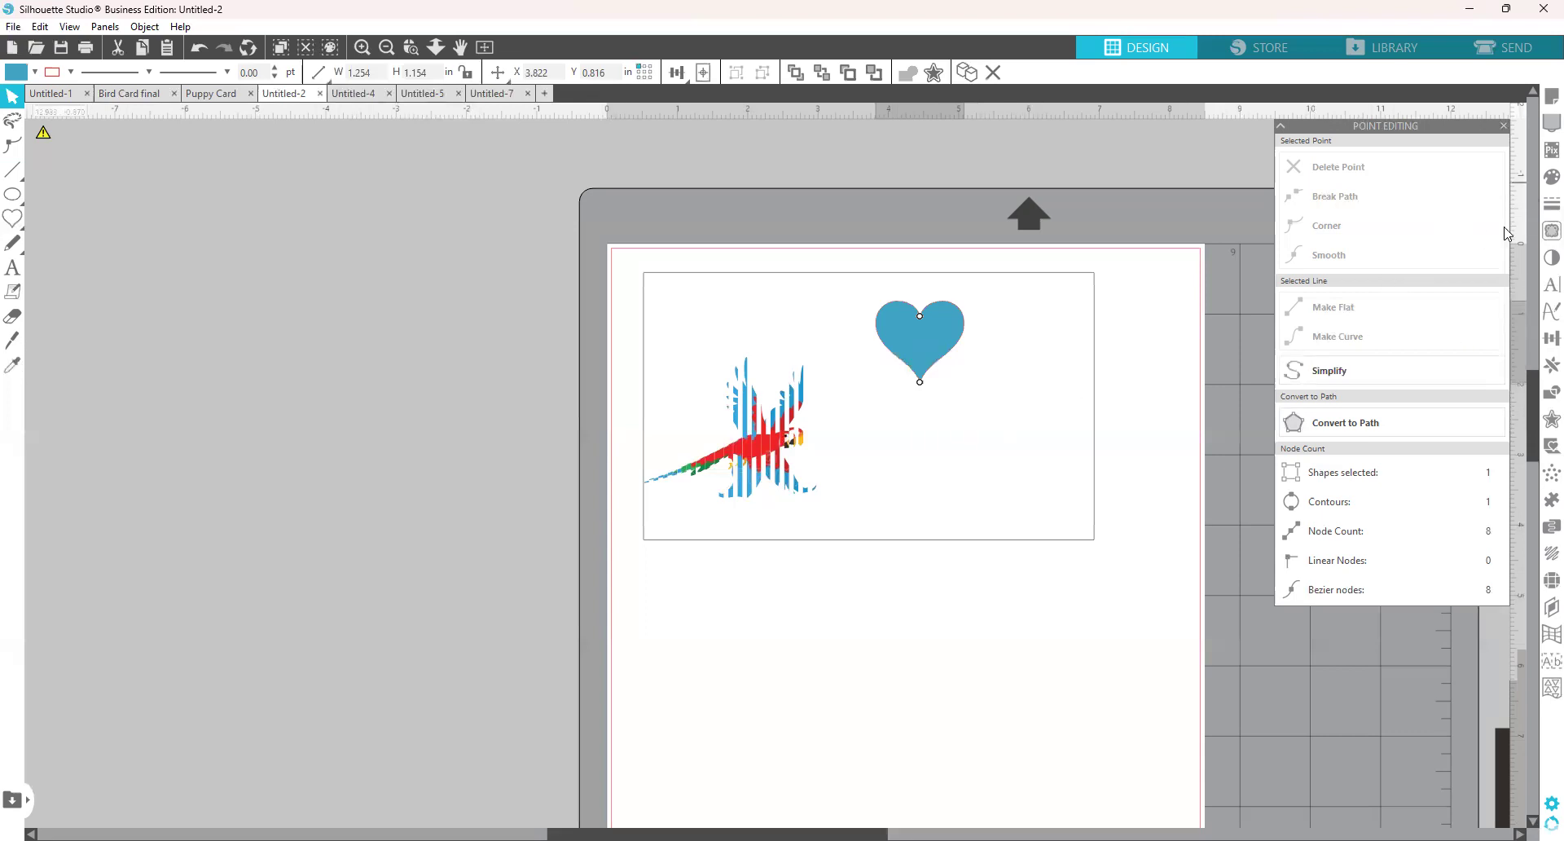
Fill the heart with the light purple dotted pattern.
{"action": "left_click", "coordinate": [1542, 186]}
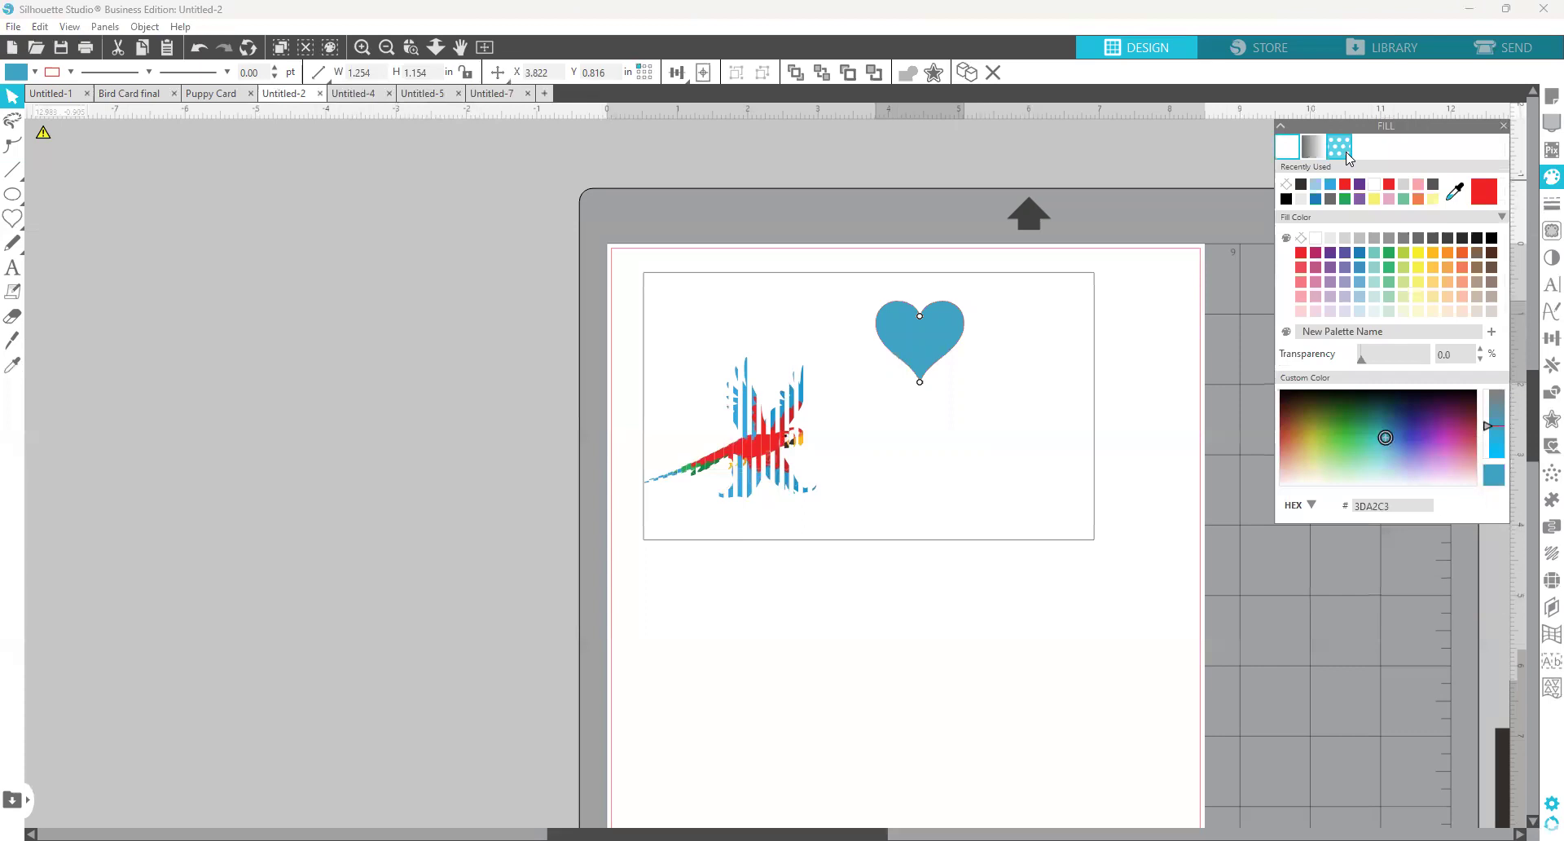
{"action": "left_click", "coordinate": [1339, 145]}
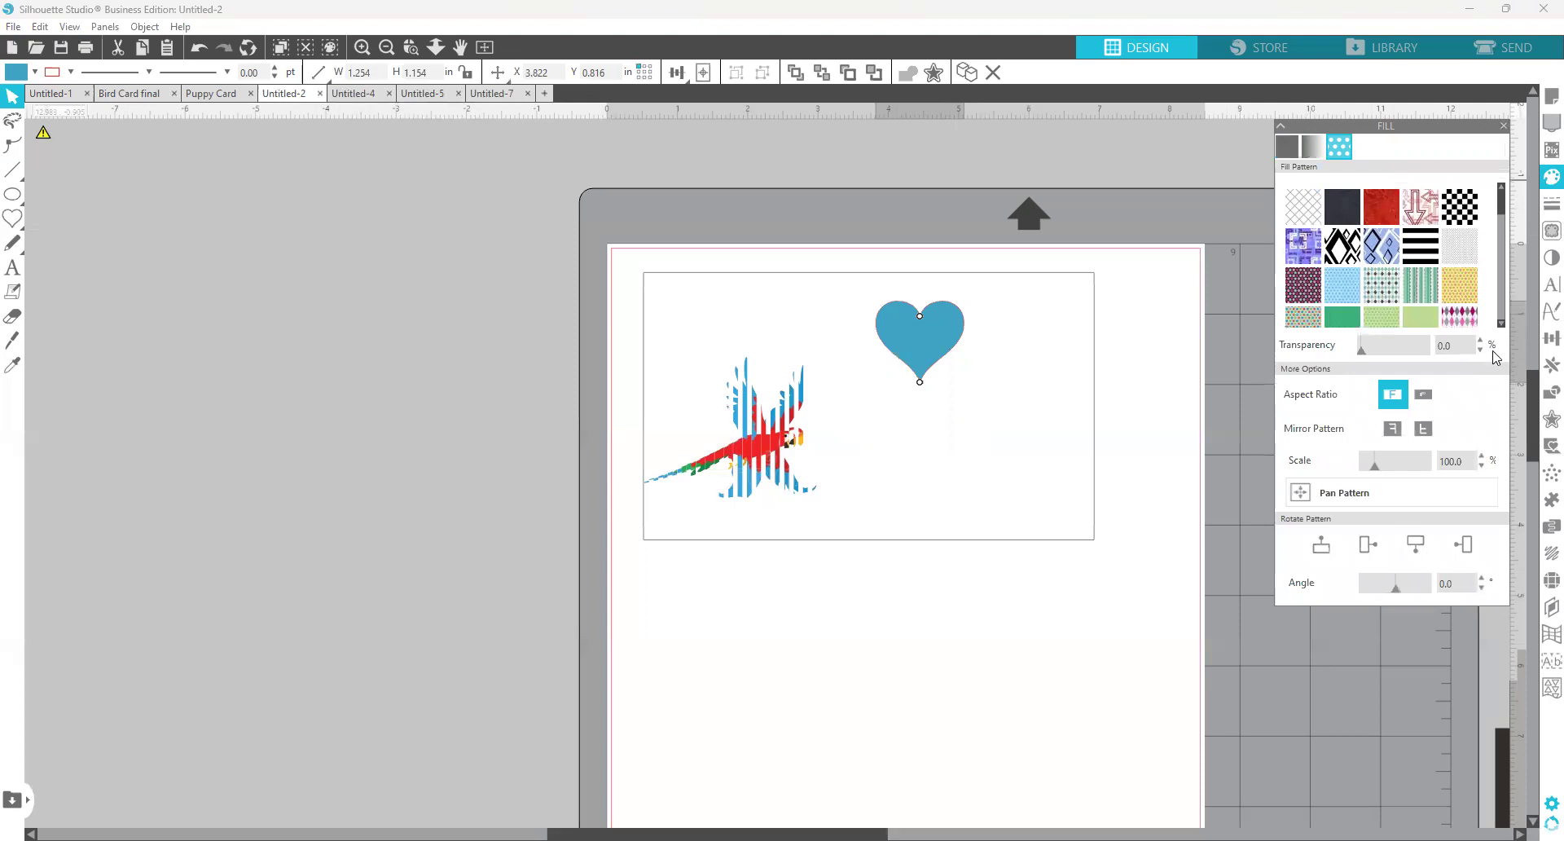
{"action": "left_click", "coordinate": [1502, 323]}
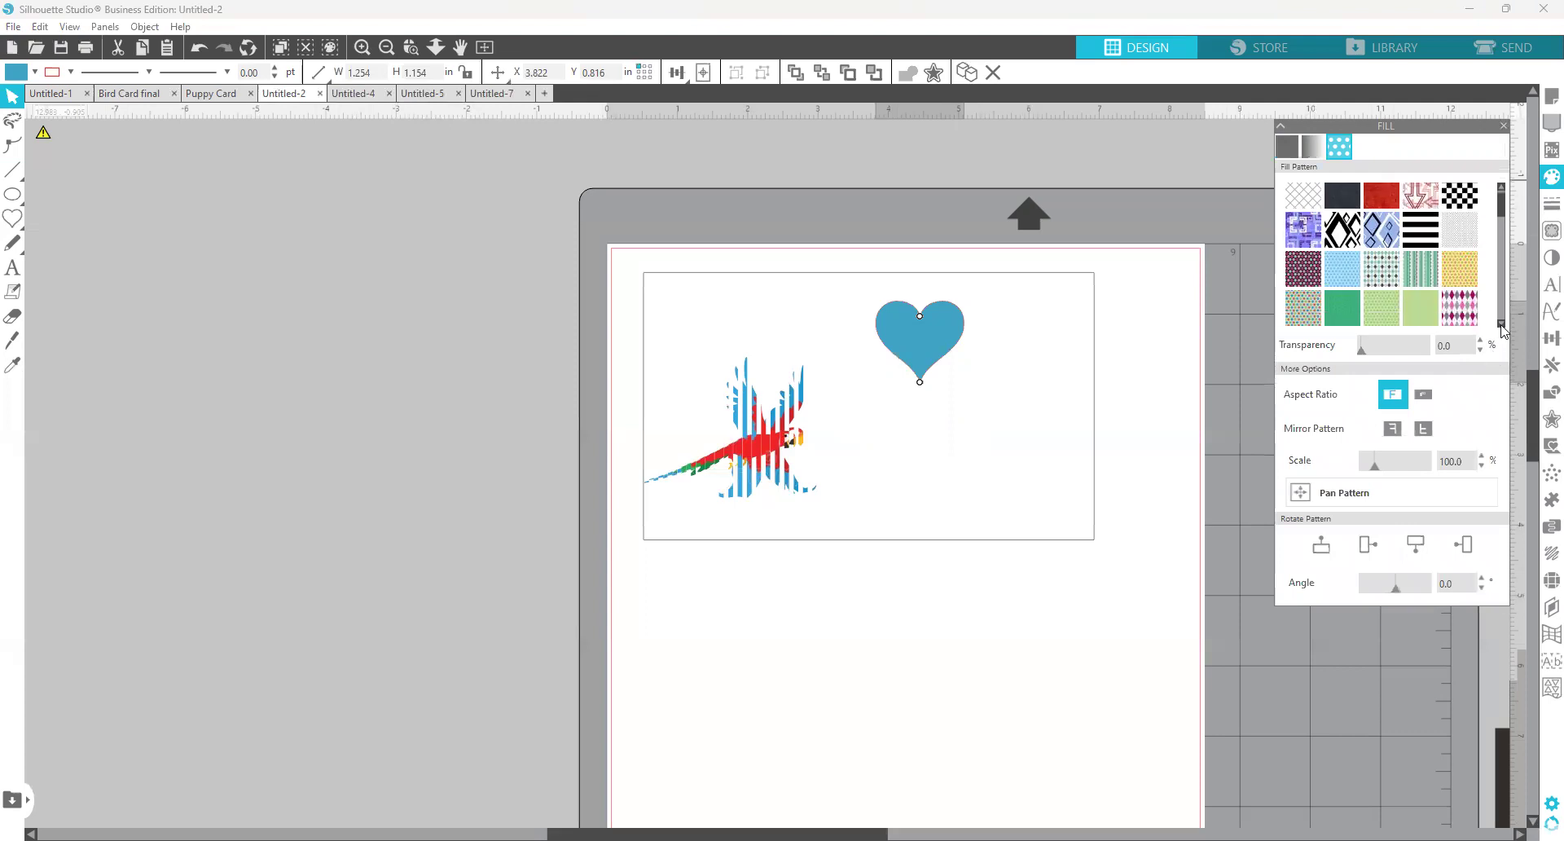
{"action": "scroll", "coordinate": [1502, 329], "scroll_direction": "down", "scroll_amount": 3}
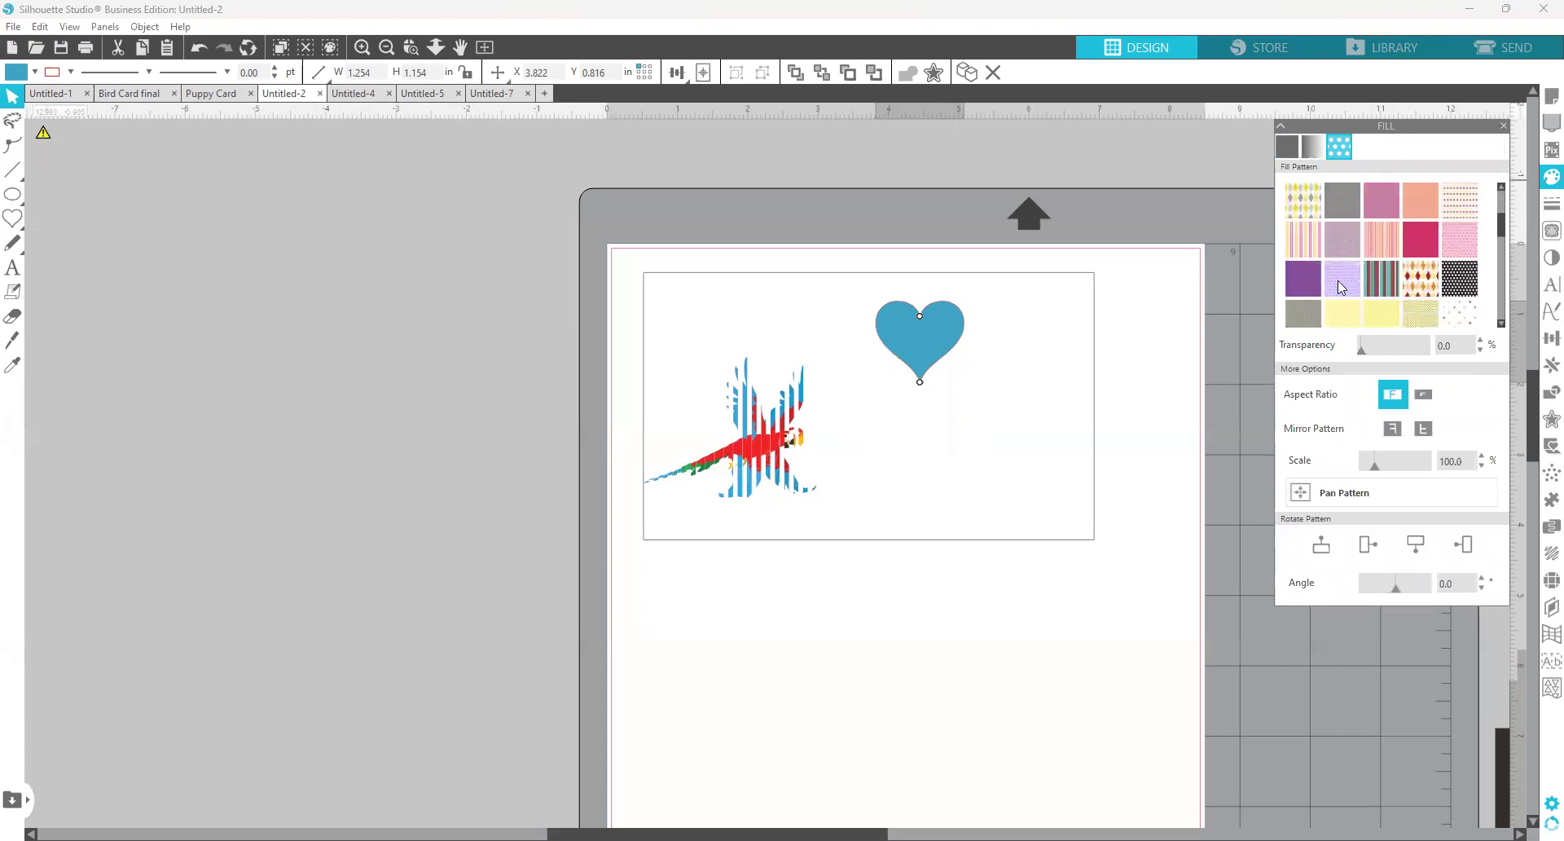
{"action": "left_click", "coordinate": [1341, 281]}
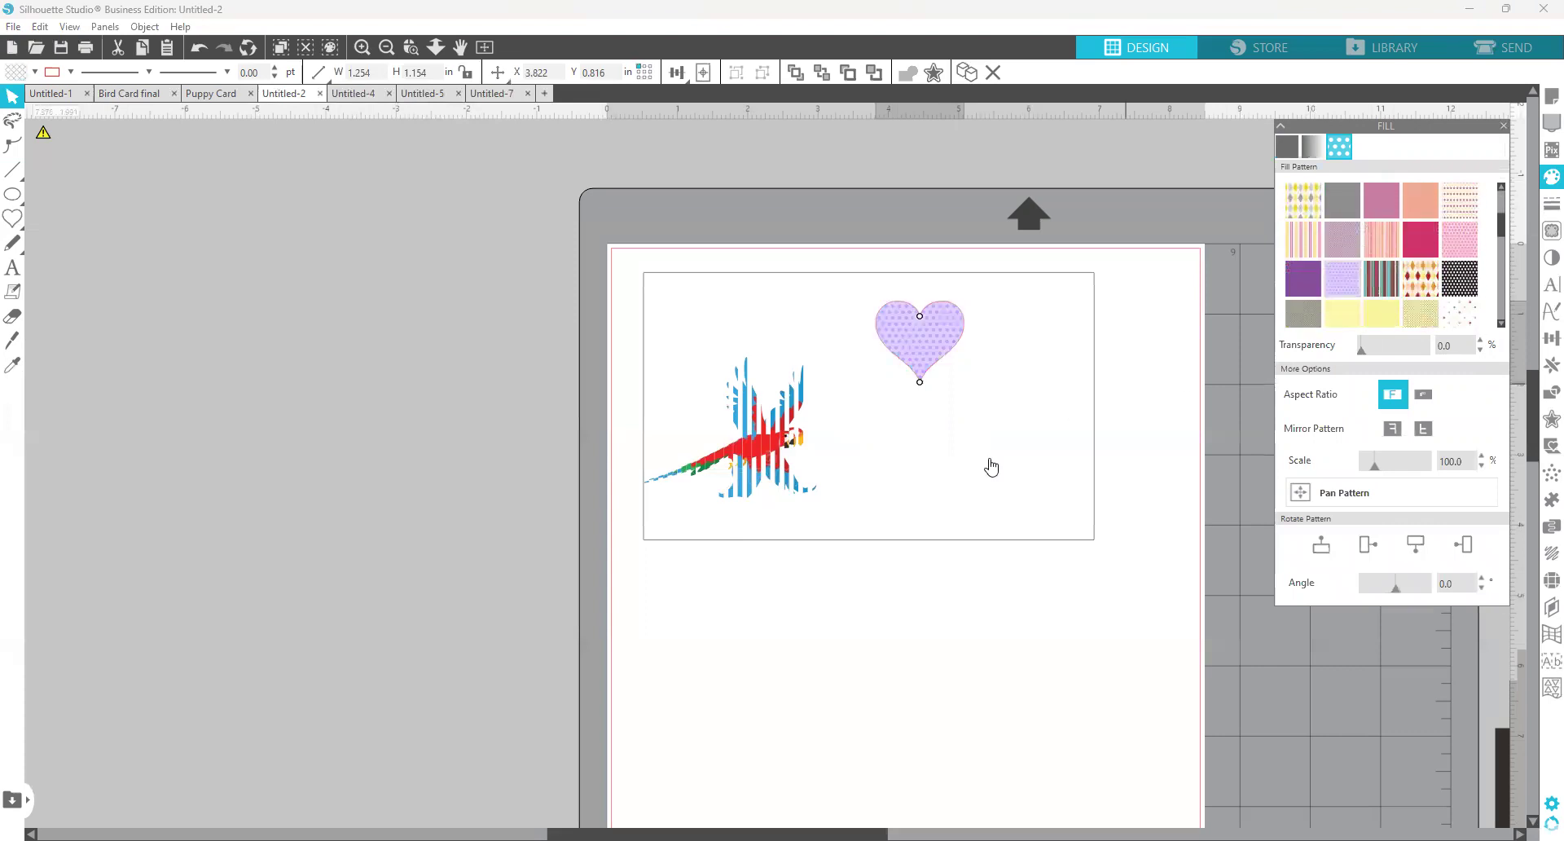
Make a smaller copy of the dotted heart, about 0.72 × 0.66 in, below the original on the panel.
{"action": "left_click", "coordinate": [901, 362]}
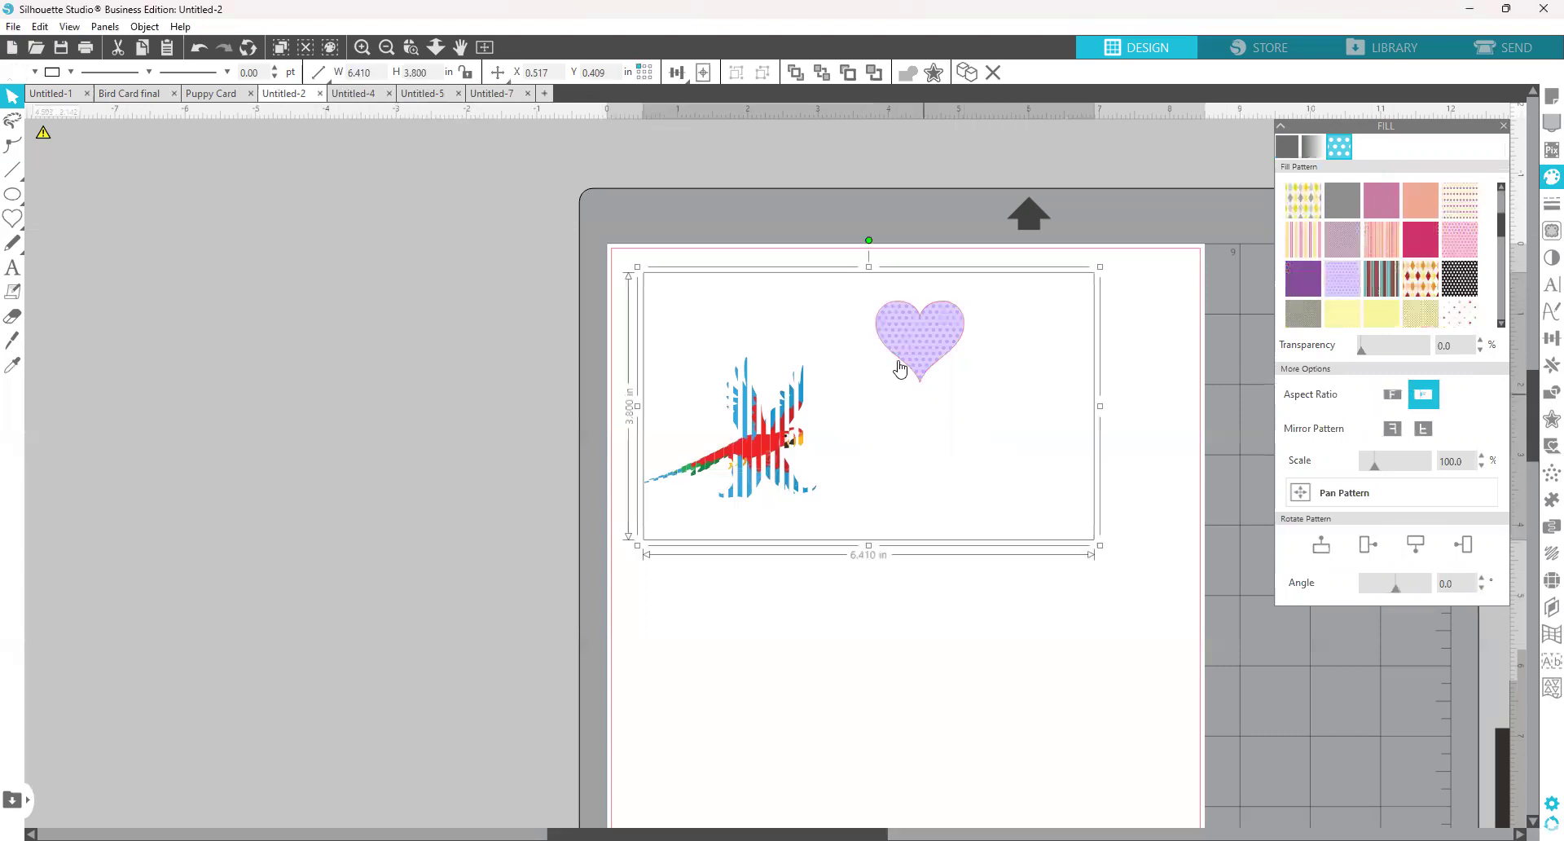
{"action": "left_click", "coordinate": [1052, 580]}
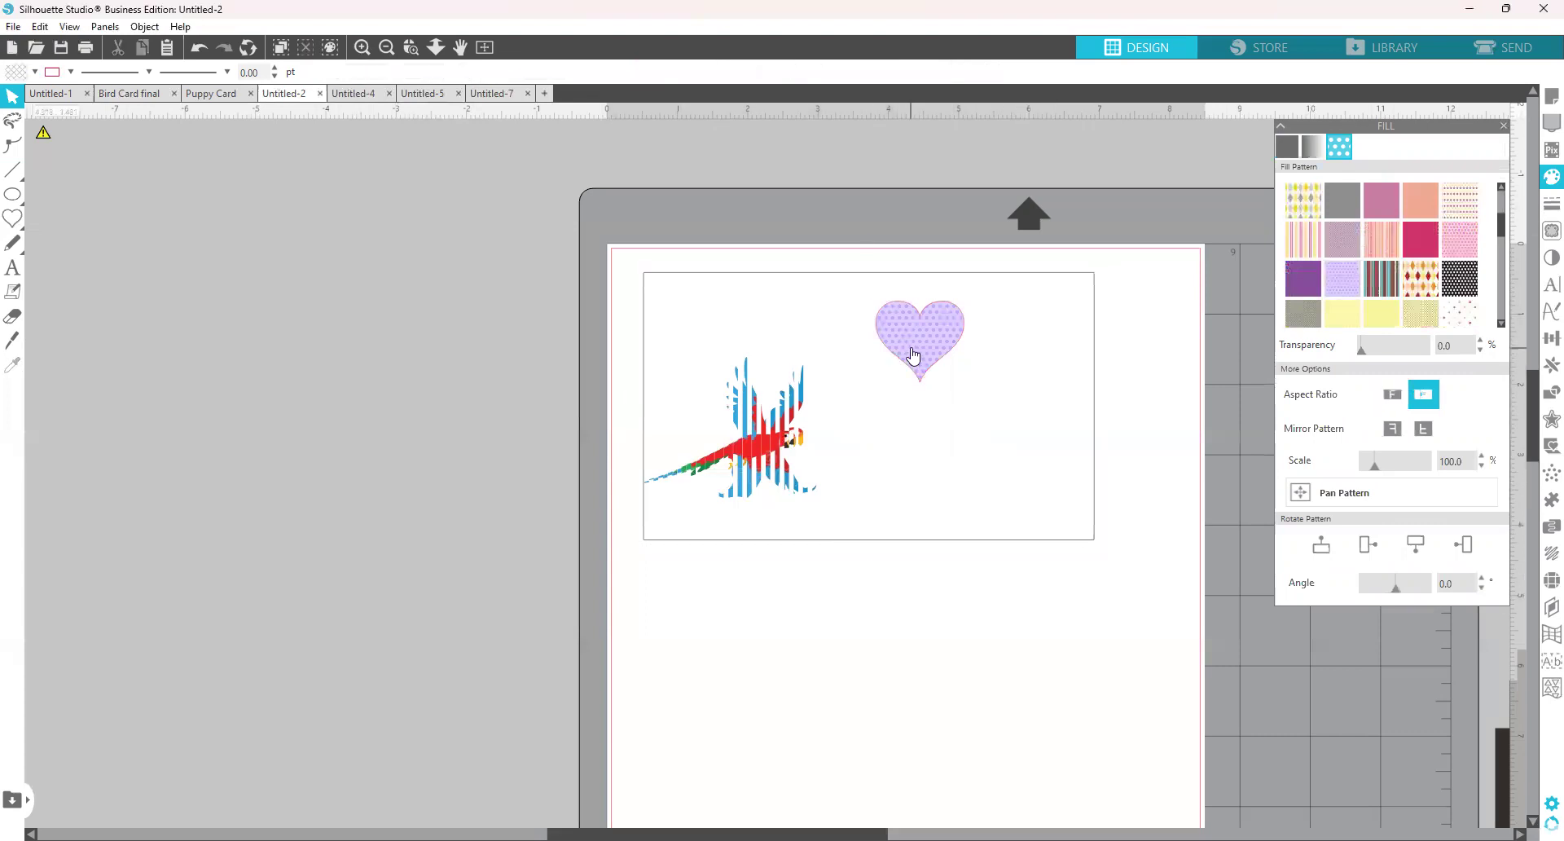
{"action": "left_click", "coordinate": [913, 356]}
{"action": "left_click_drag", "start_coordinate": [913, 356], "coordinate": [1020, 486]}
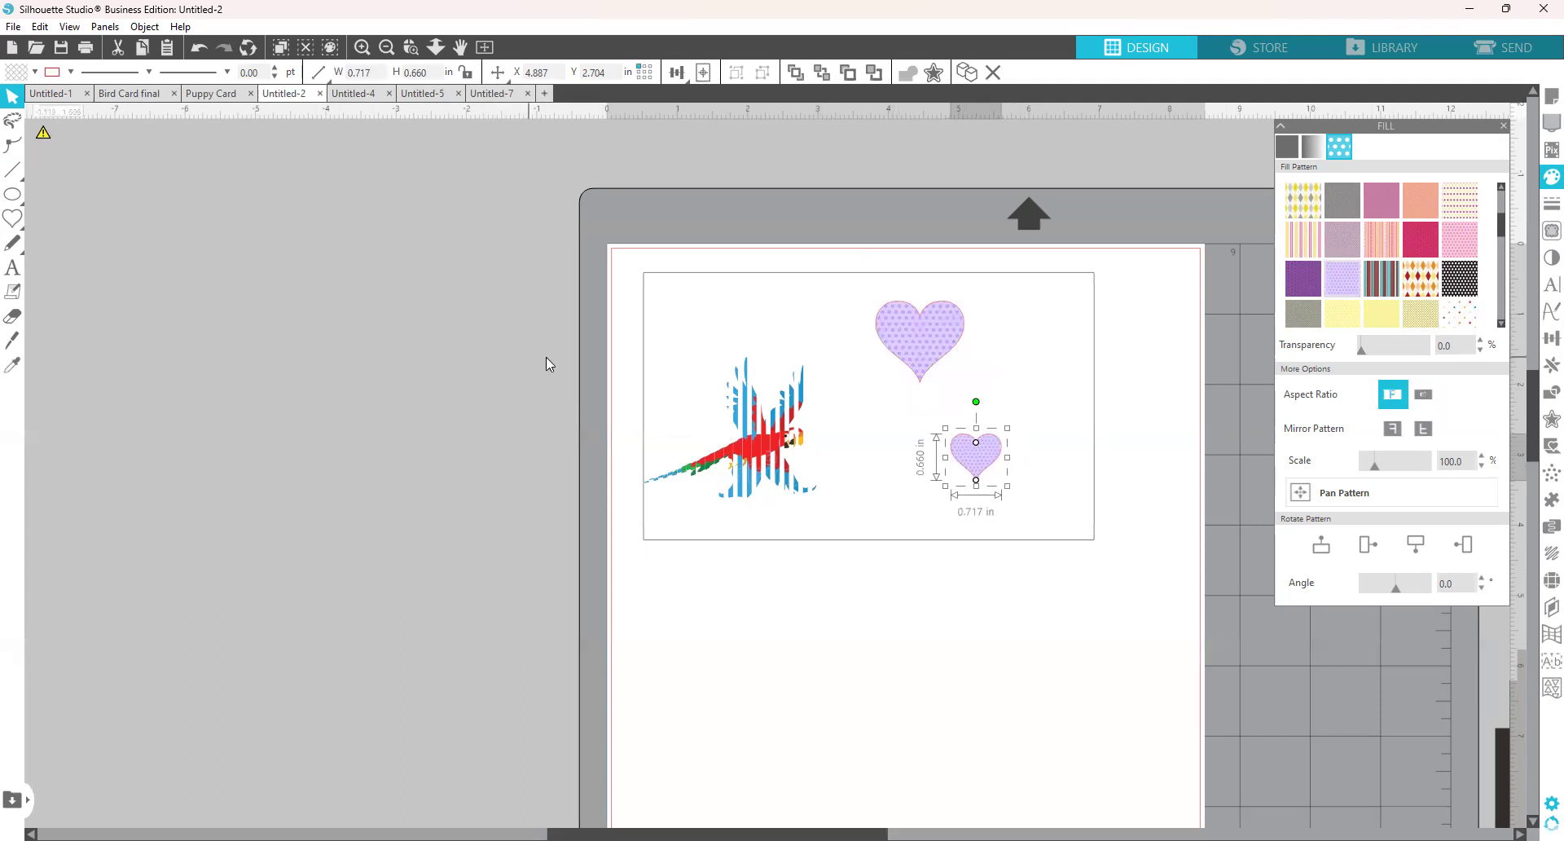
Fill the small heart with the dark purple pattern and nudge it slightly upward.
{"action": "left_click", "coordinate": [1307, 273]}
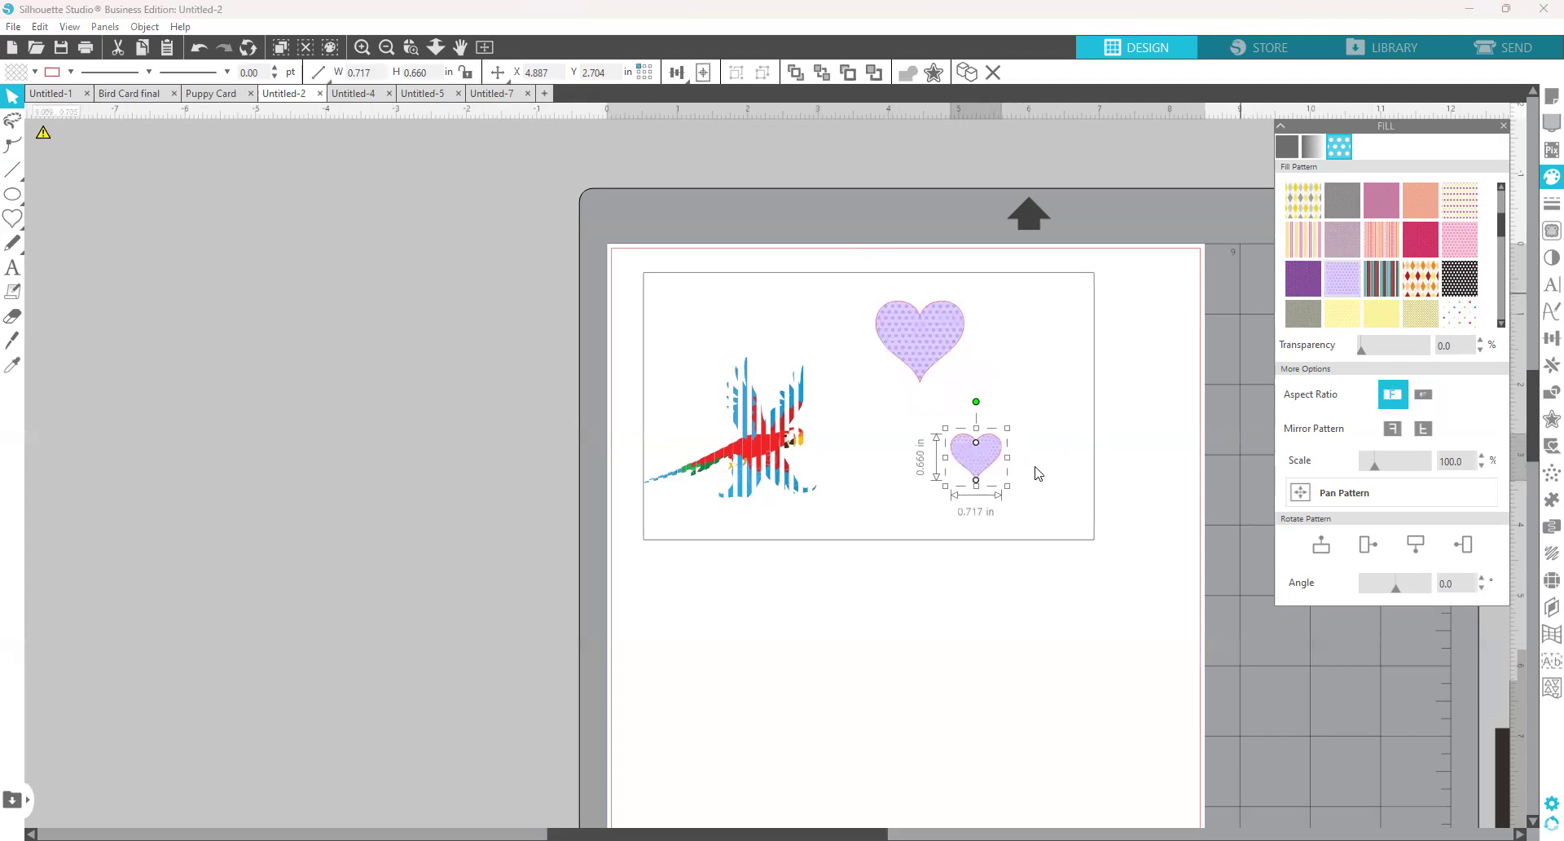
{"action": "left_click", "coordinate": [1004, 497]}
{"action": "left_click_drag", "start_coordinate": [966, 464], "coordinate": [966, 461]}
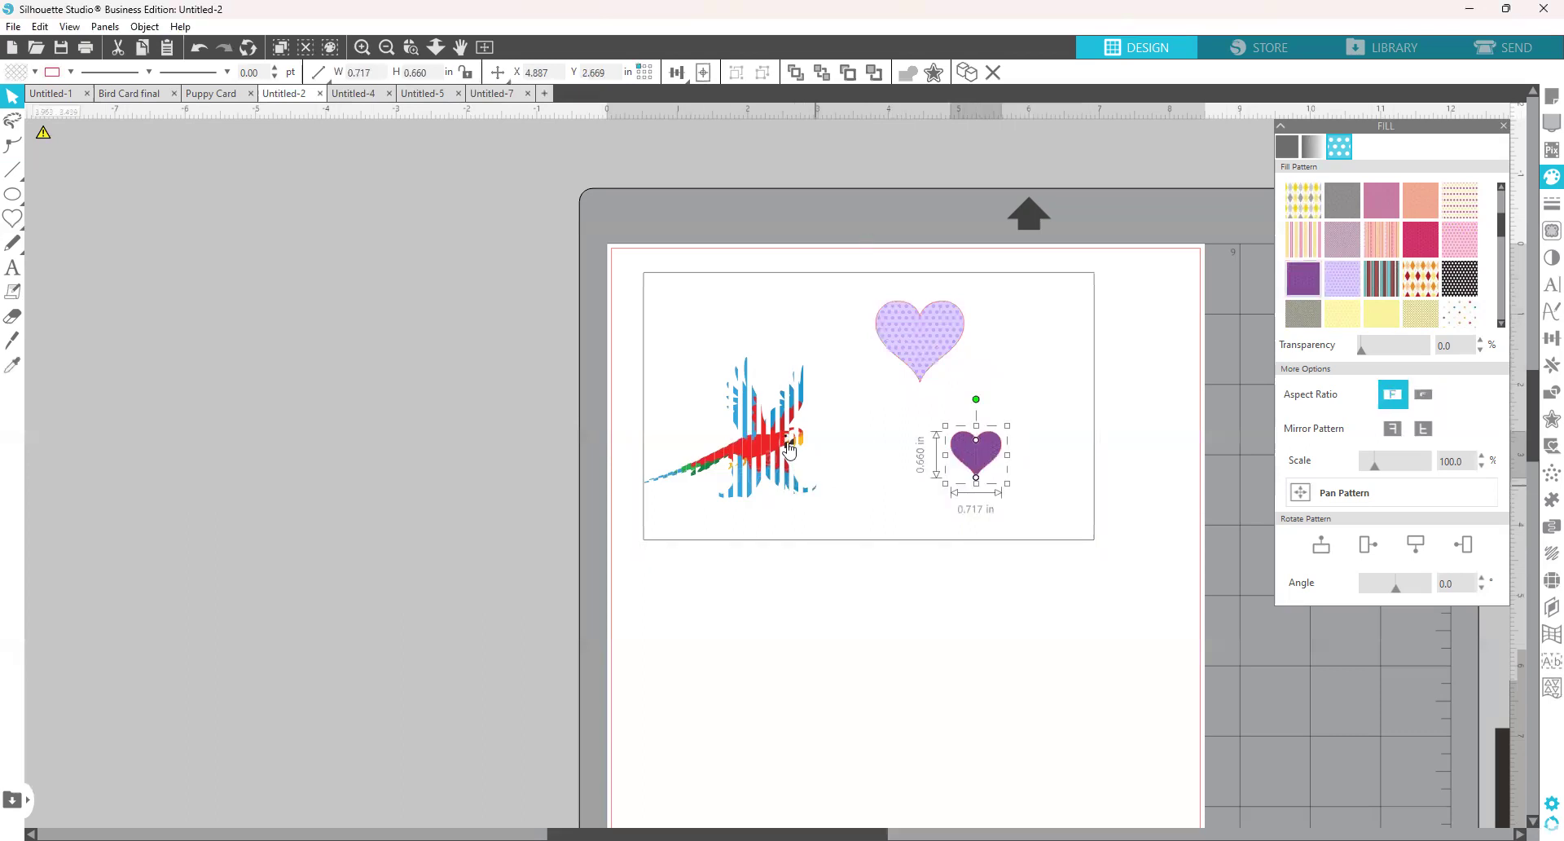
Move the small heart, the interlaced parrot and the window panel off the page to the left.
{"action": "left_click_drag", "start_coordinate": [989, 470], "coordinate": [448, 445]}
{"action": "left_click_drag", "start_coordinate": [730, 450], "coordinate": [298, 392]}
{"action": "left_click_drag", "start_coordinate": [904, 526], "coordinate": [148, 514]}
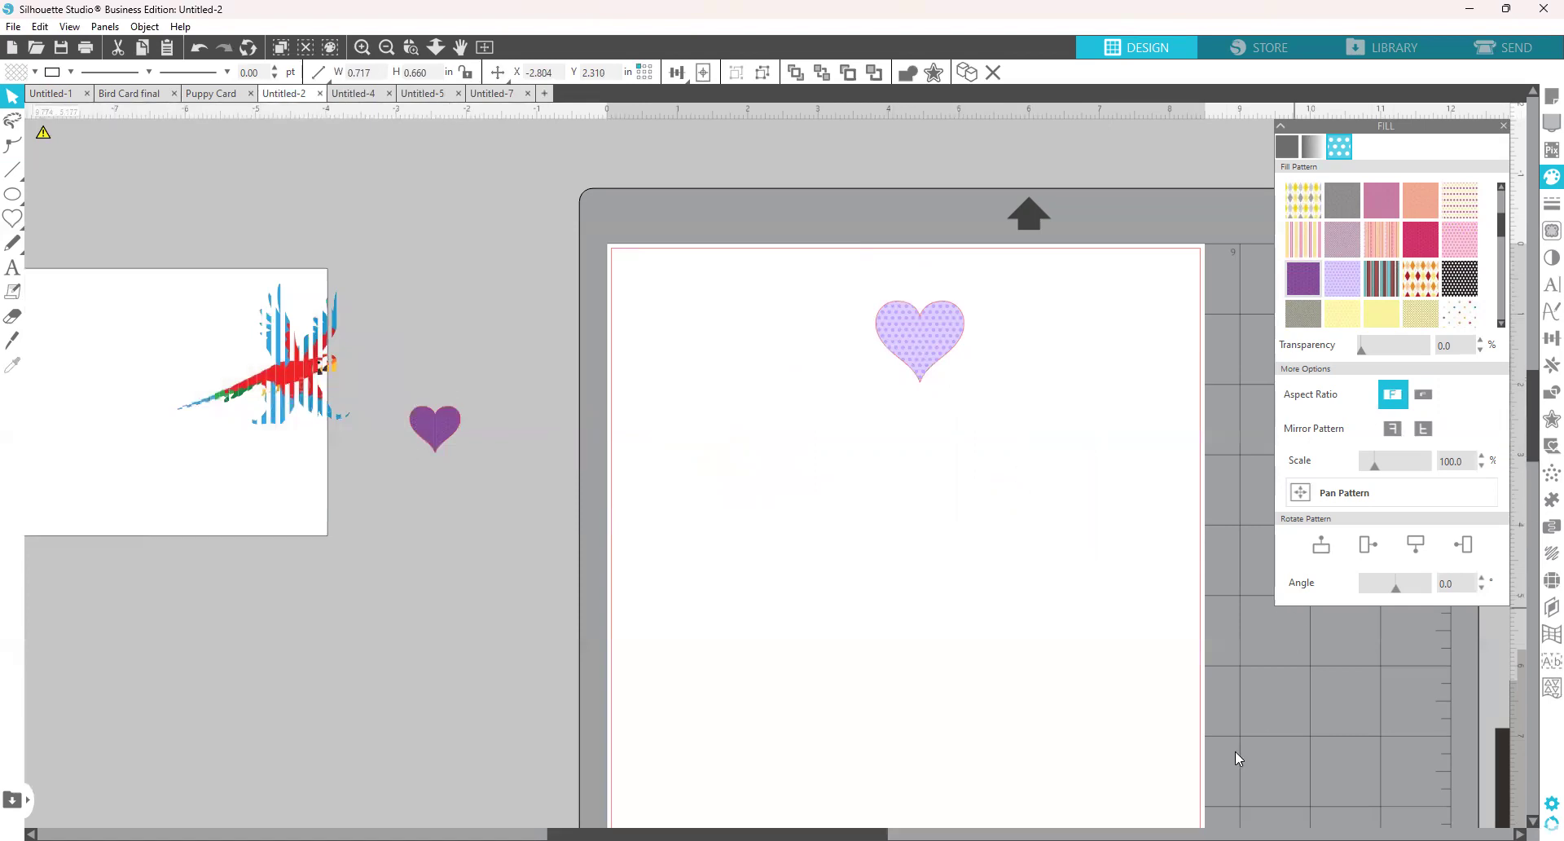
{"action": "left_click", "coordinate": [850, 225]}
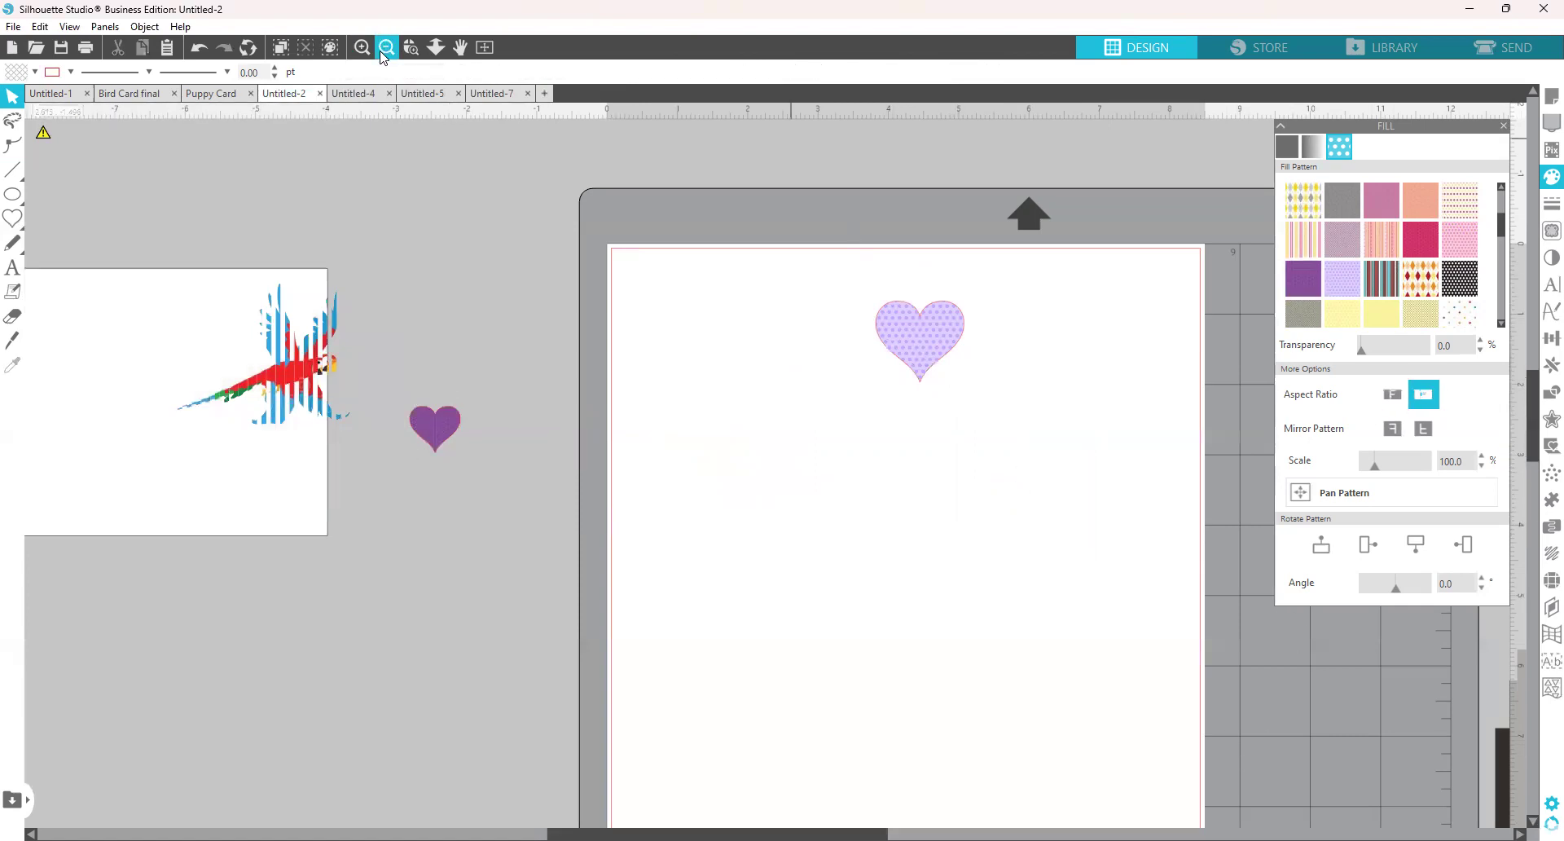
Move the 7 × 5 in black striped frame onto the page, place the large heart over it and bring the frame to the front.
{"action": "left_click", "coordinate": [387, 46]}
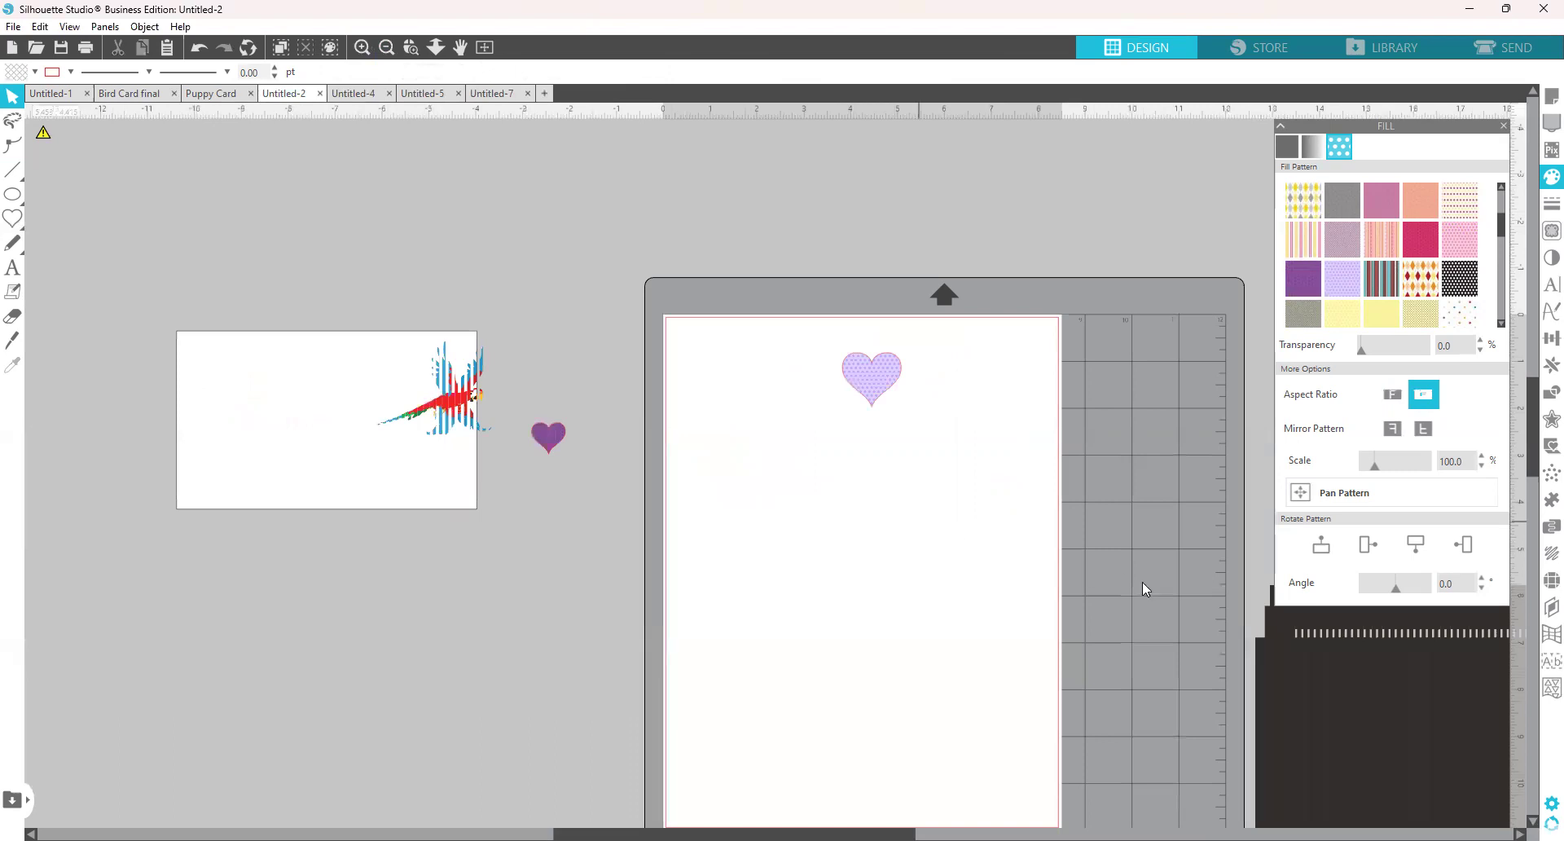
{"action": "left_click_drag", "start_coordinate": [1282, 626], "coordinate": [742, 419]}
{"action": "left_click_drag", "start_coordinate": [871, 385], "coordinate": [852, 516]}
{"action": "left_click", "coordinate": [854, 418]}
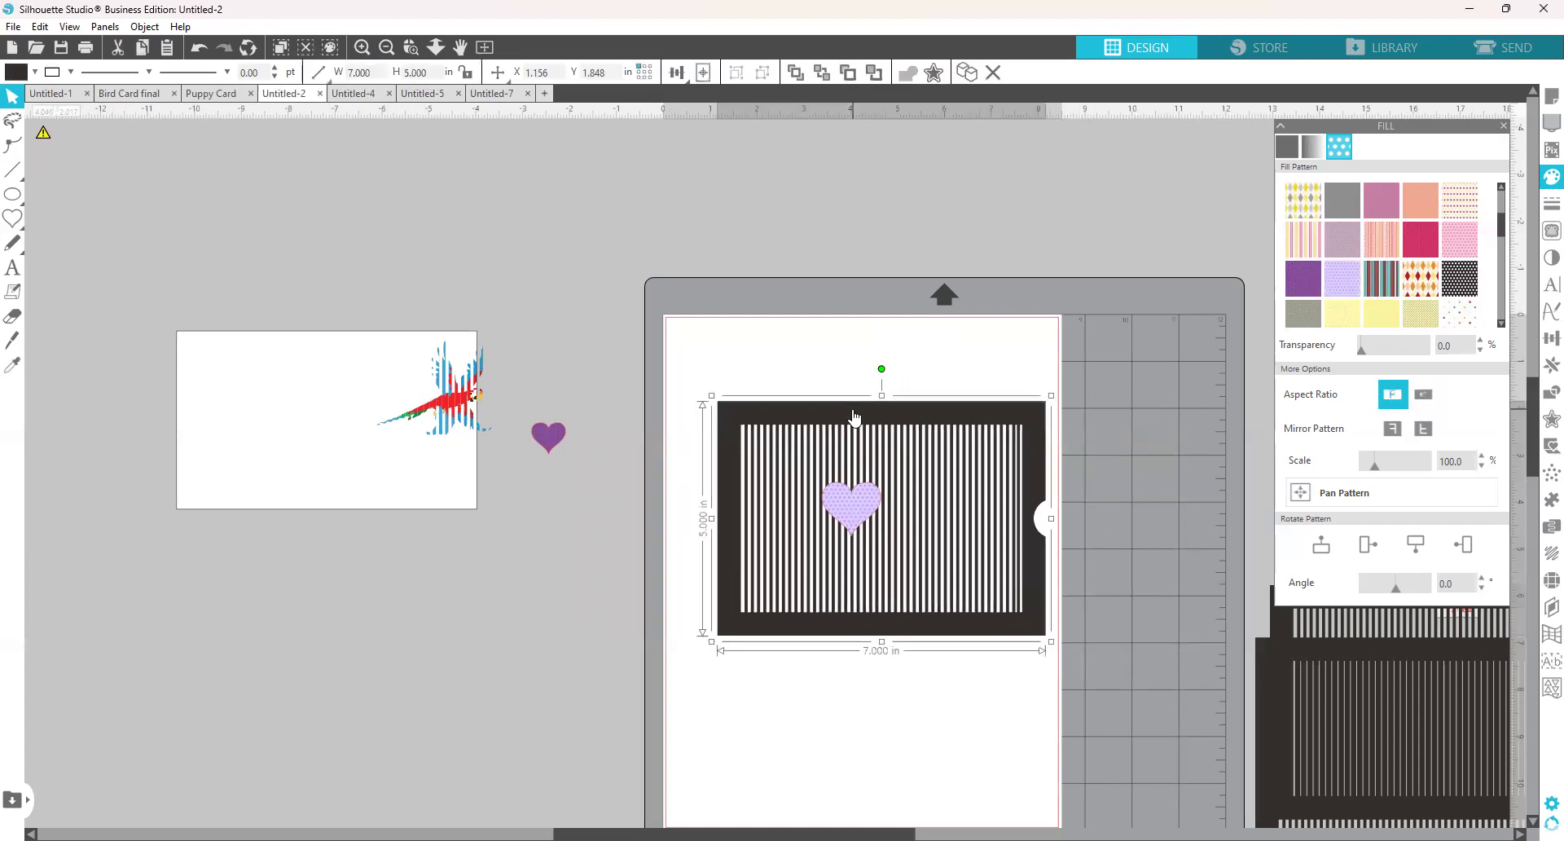
{"action": "right_click", "coordinate": [853, 410]}
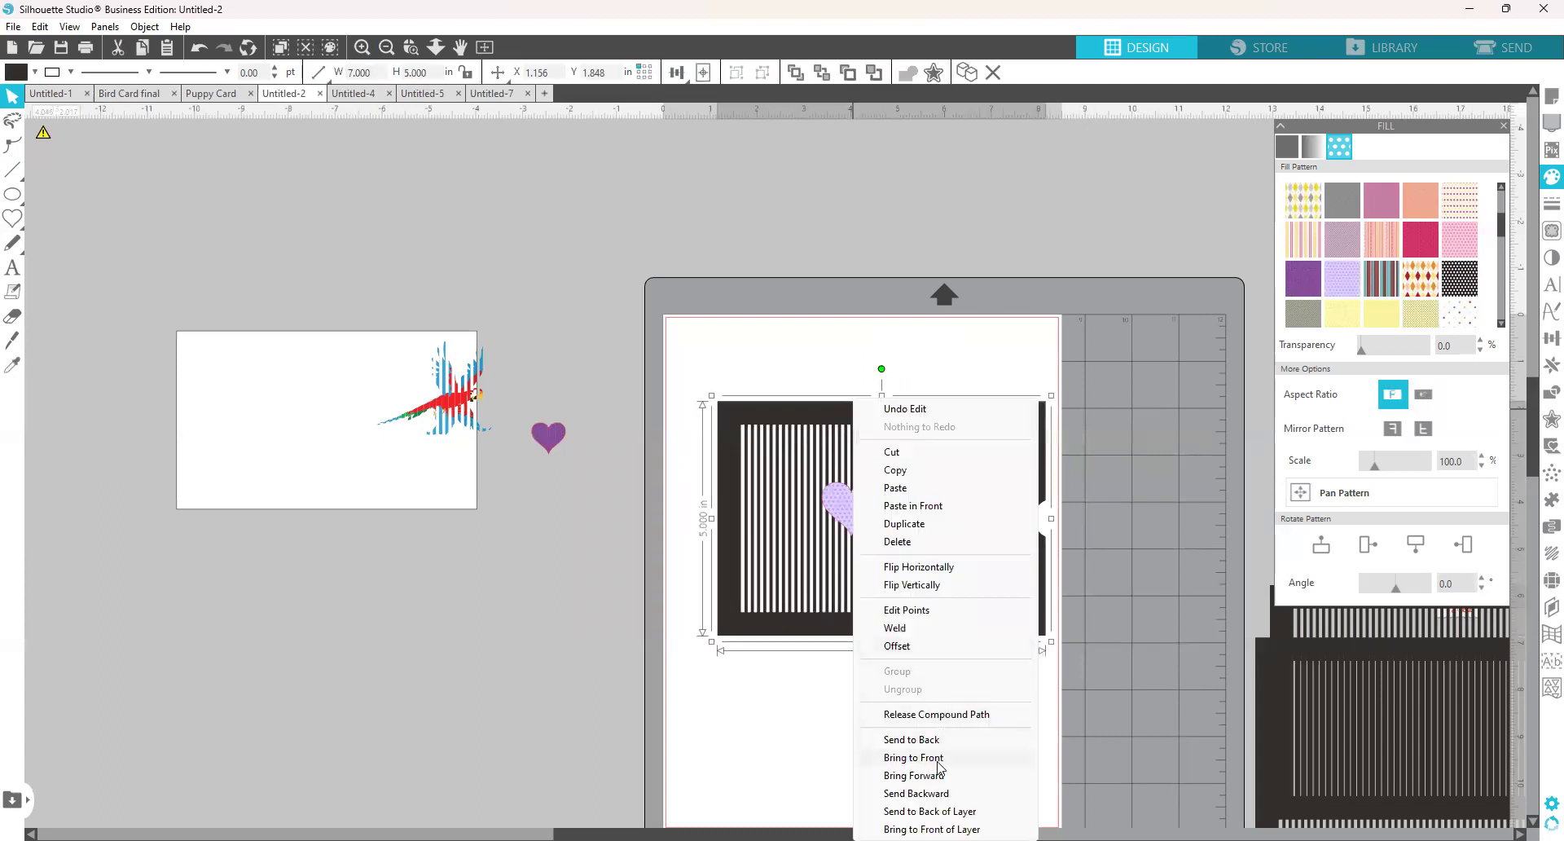
{"action": "left_click", "coordinate": [862, 512]}
Subtract the striped frame from the large heart and group the remaining heart slices.
{"action": "left_click_drag", "start_coordinate": [710, 350], "coordinate": [1067, 647]}
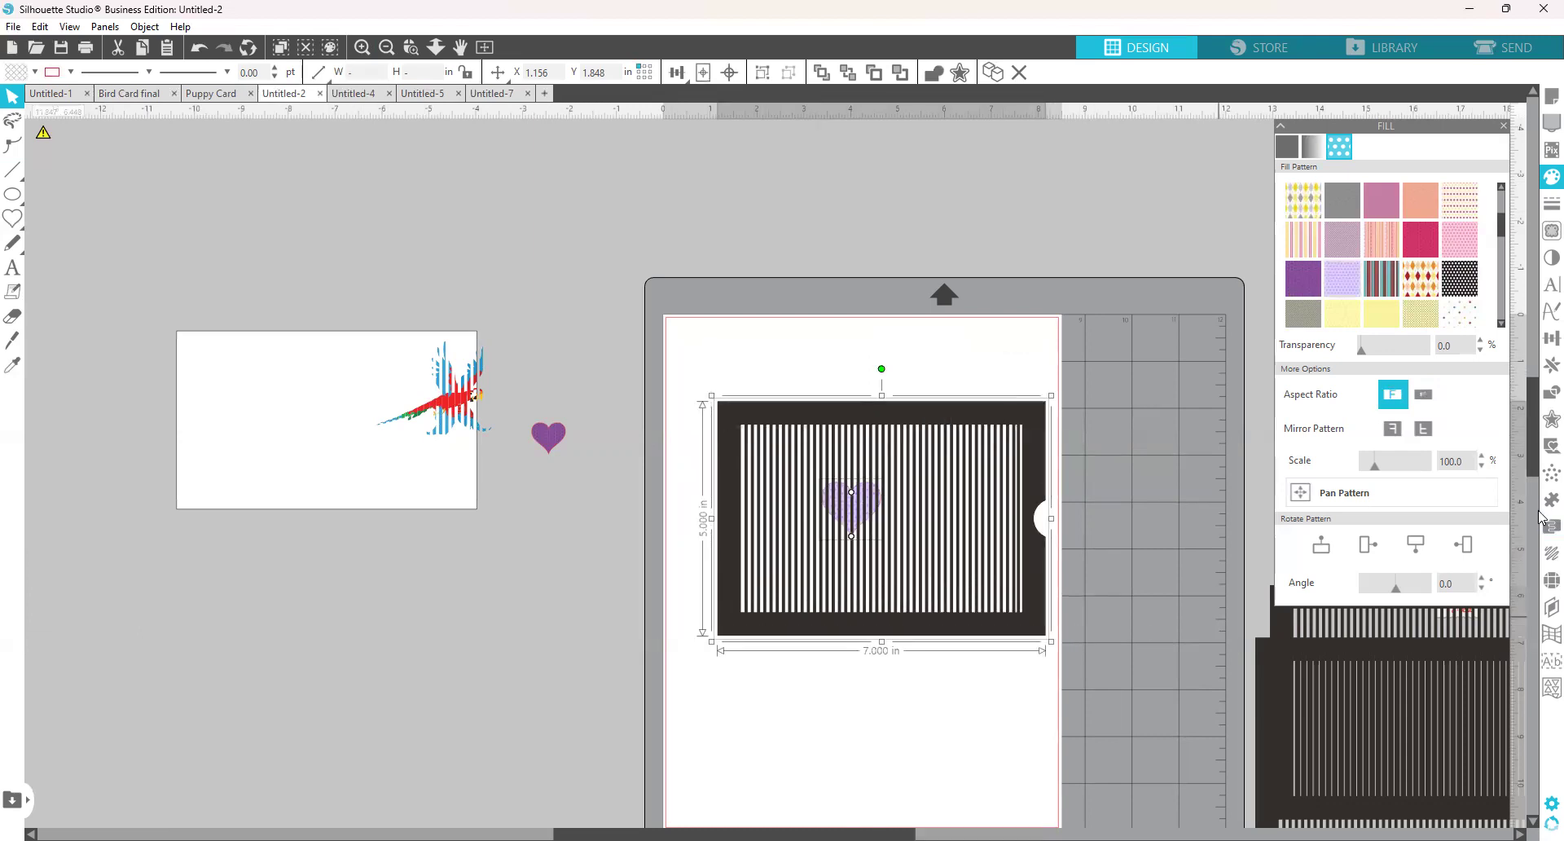
{"action": "left_click", "coordinate": [1550, 394]}
{"action": "left_click", "coordinate": [1444, 169]}
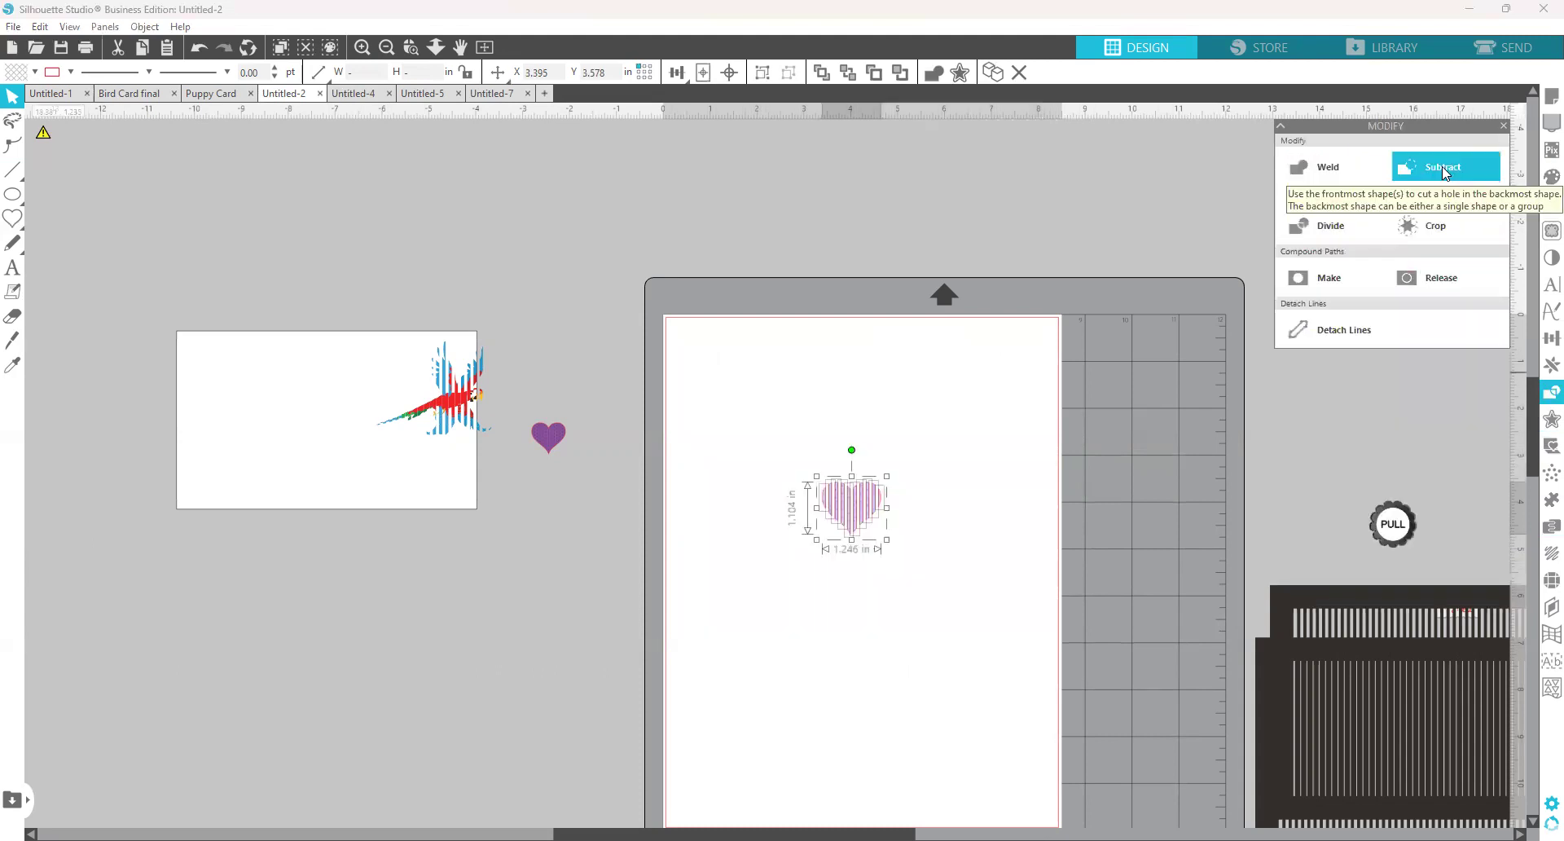
{"action": "right_click", "coordinate": [936, 457]}
{"action": "left_click", "coordinate": [929, 394]}
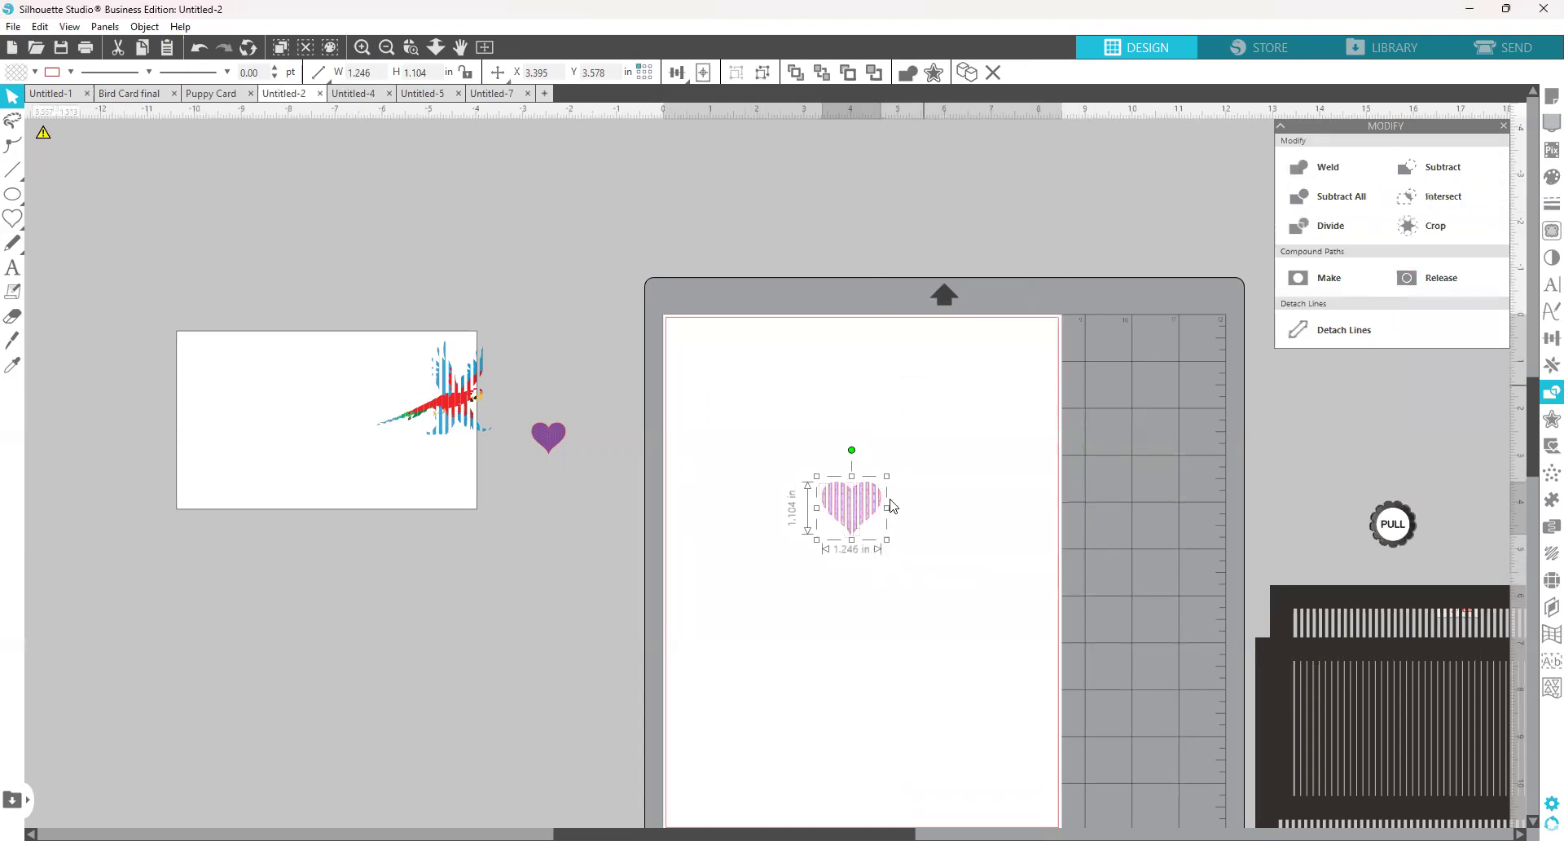
Set the sliced large heart aside off the page and place the small heart with the second black striped frame on the page.
{"action": "left_click_drag", "start_coordinate": [863, 515], "coordinate": [1140, 425]}
{"action": "left_click_drag", "start_coordinate": [558, 449], "coordinate": [857, 480]}
{"action": "left_click", "coordinate": [1287, 731]}
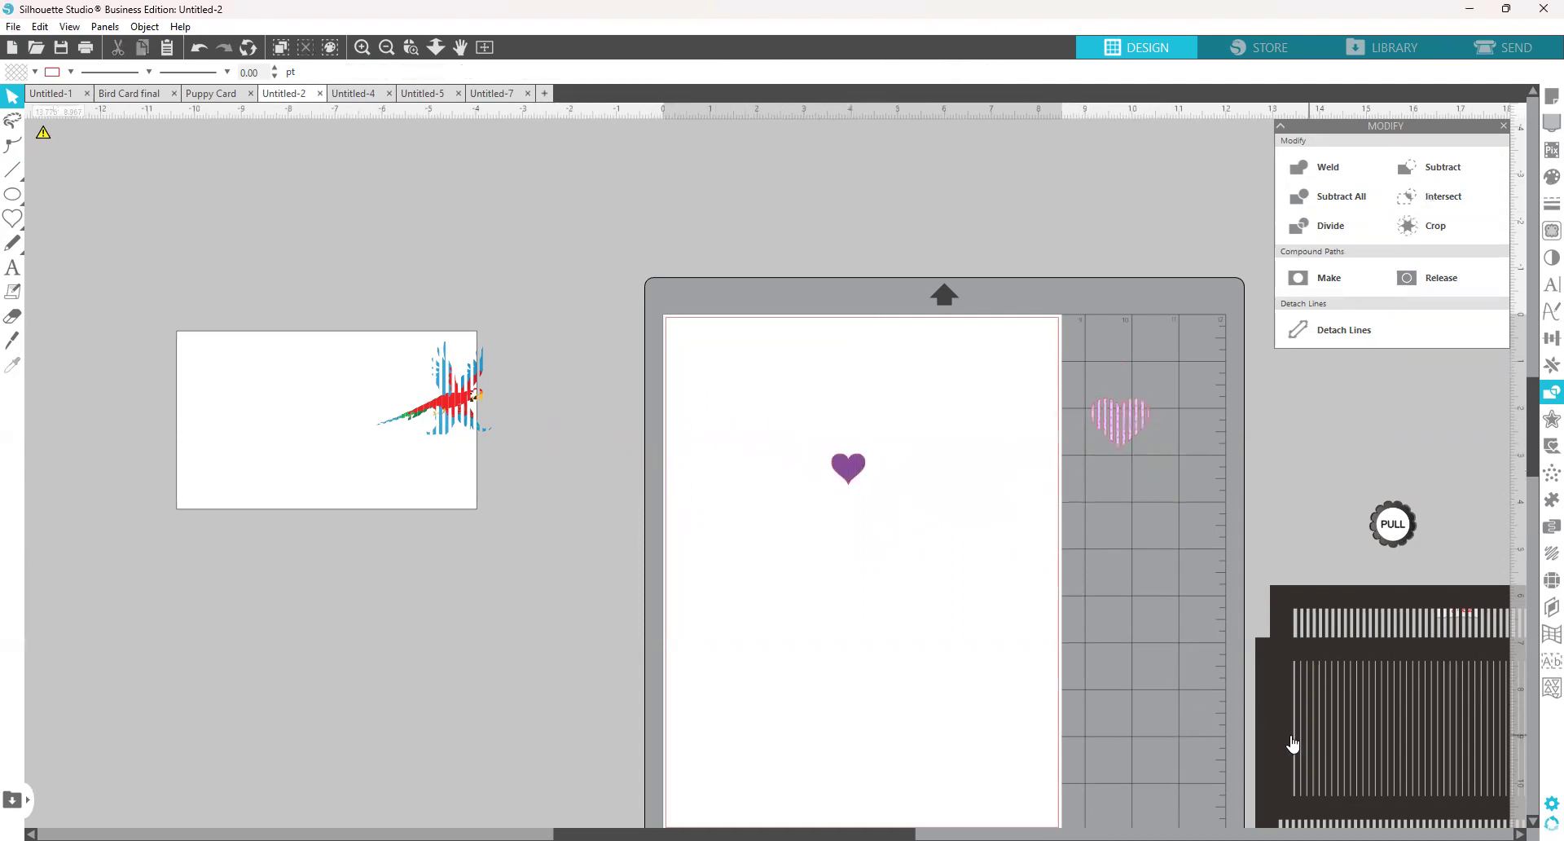
{"action": "left_click_drag", "start_coordinate": [1274, 747], "coordinate": [713, 556]}
Subtract the second striped frame from the small heart and group the remaining slices.
{"action": "left_click_drag", "start_coordinate": [688, 350], "coordinate": [1073, 697]}
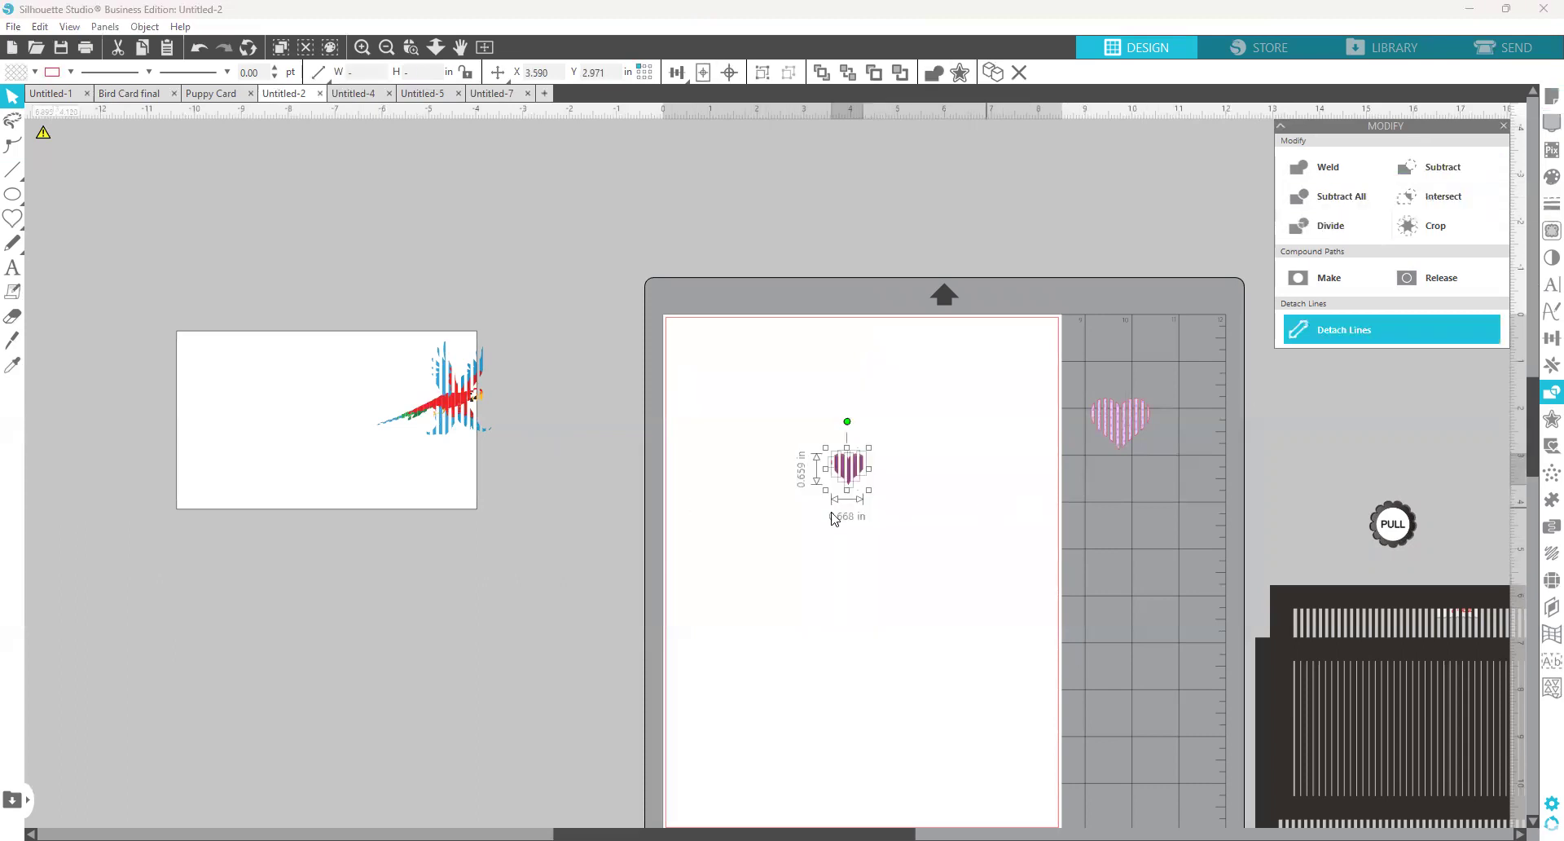
{"action": "right_click", "coordinate": [833, 513]}
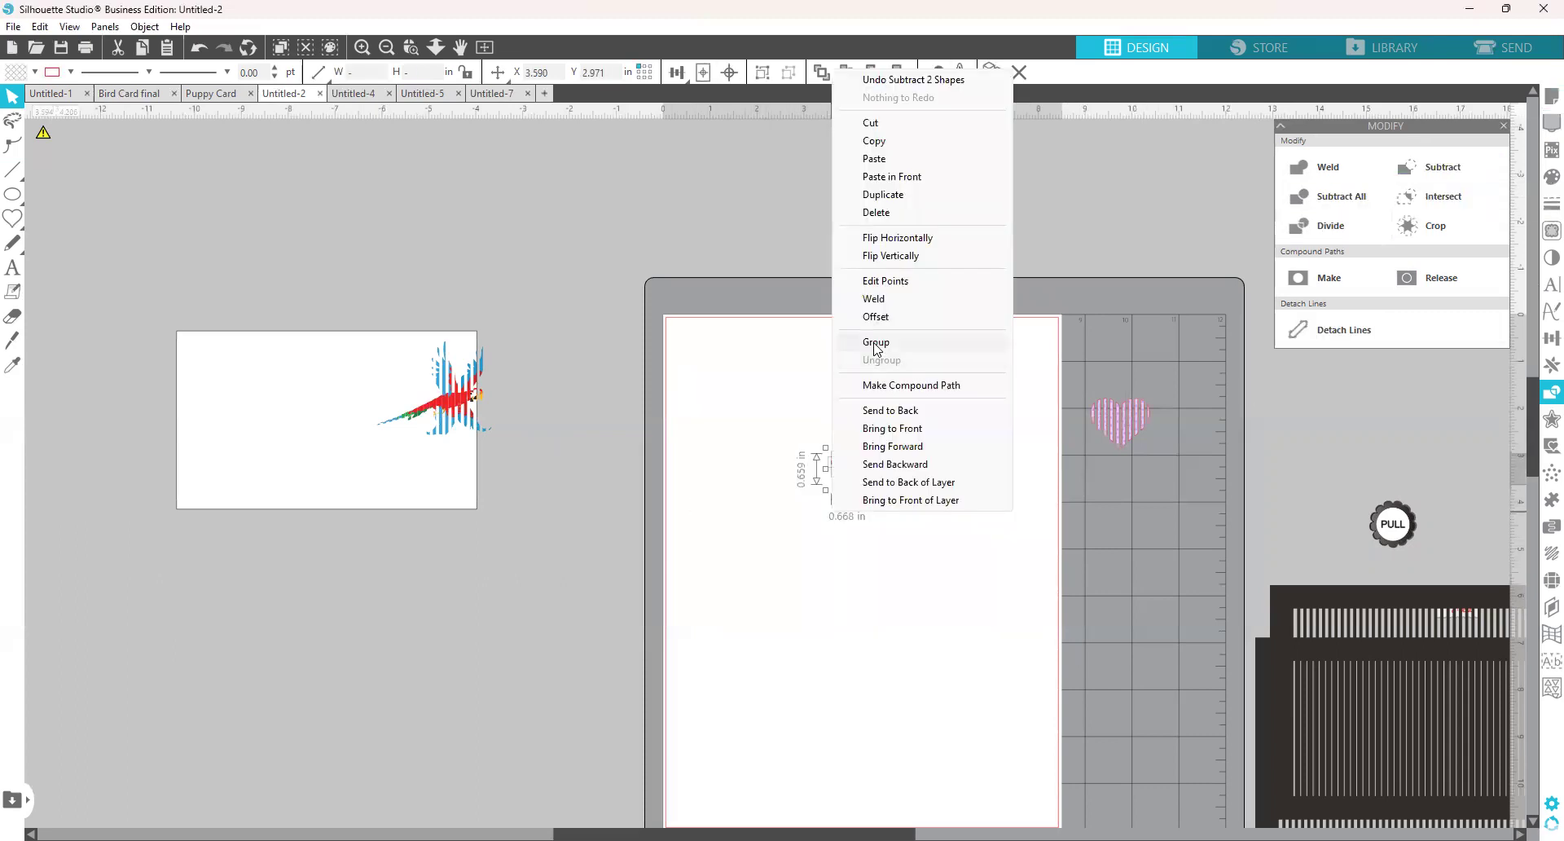
{"action": "left_click", "coordinate": [876, 342]}
Overlay the large heart slices on the small heart slices, centring the two hearts on each other.
{"action": "left_click_drag", "start_coordinate": [1106, 432], "coordinate": [839, 477]}
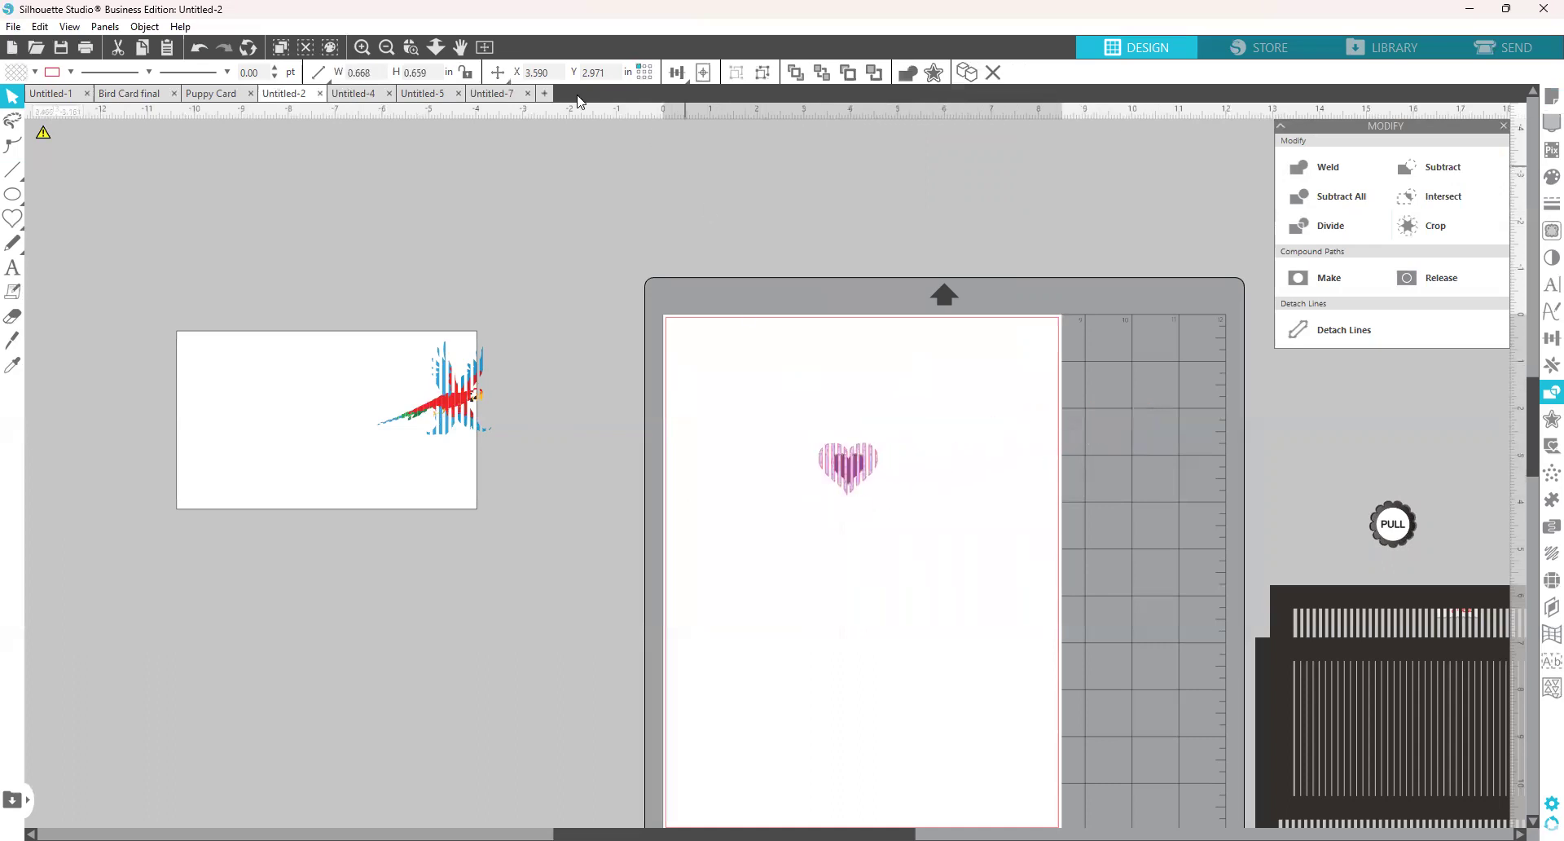
{"action": "left_click", "coordinate": [411, 47]}
{"action": "left_click", "coordinate": [386, 47]}
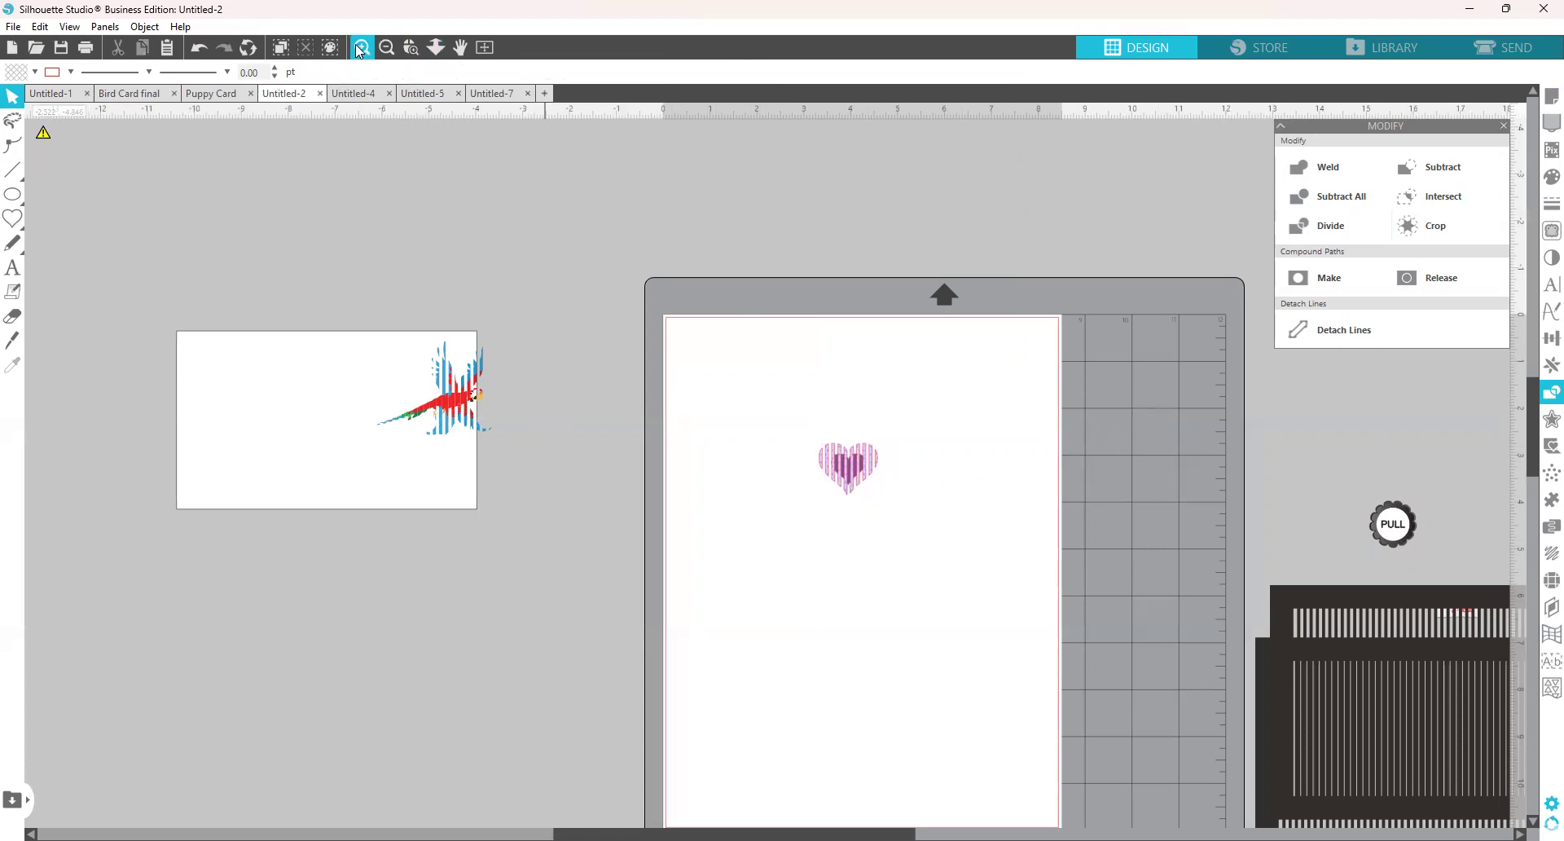
Select the striped heart on the page and move it onto the grey area beside the bird card.
{"action": "left_click", "coordinate": [359, 49]}
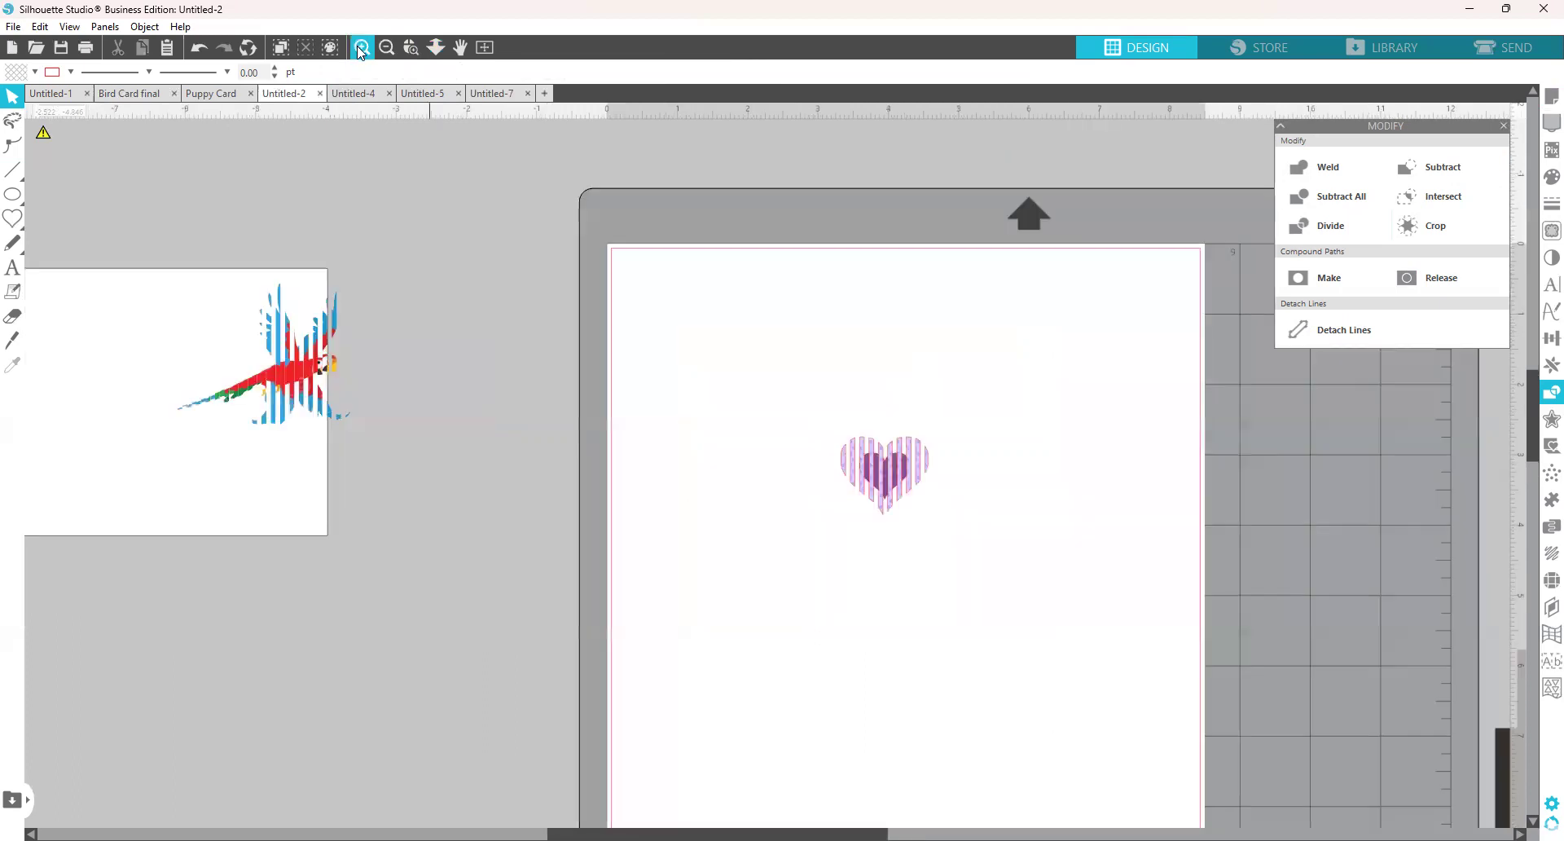
{"action": "left_click", "coordinate": [896, 509]}
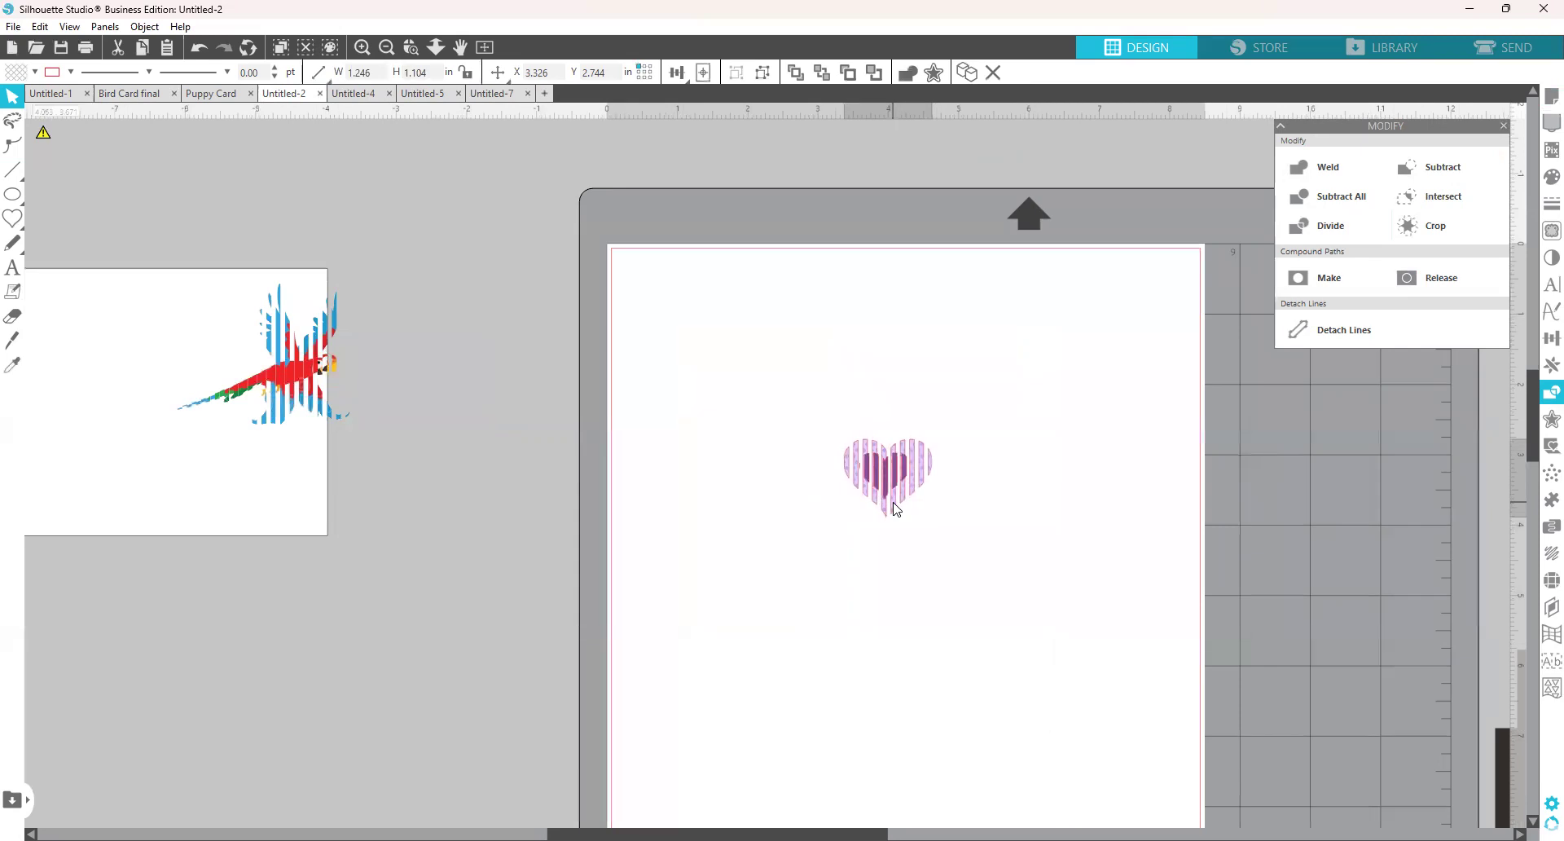
{"action": "left_click_drag", "start_coordinate": [896, 509], "coordinate": [893, 509]}
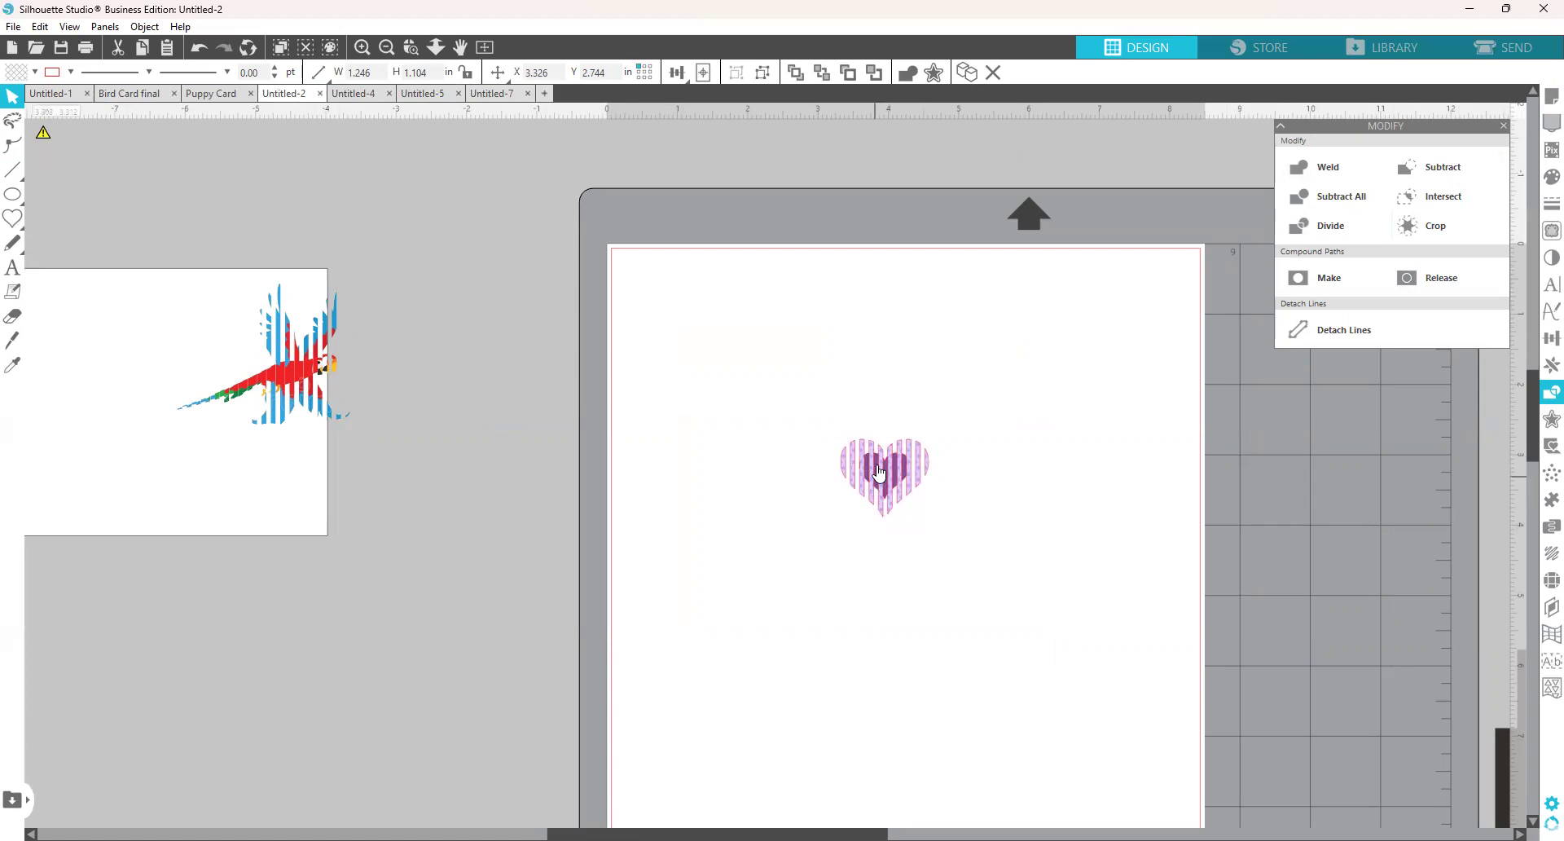
{"action": "left_click", "coordinate": [898, 493]}
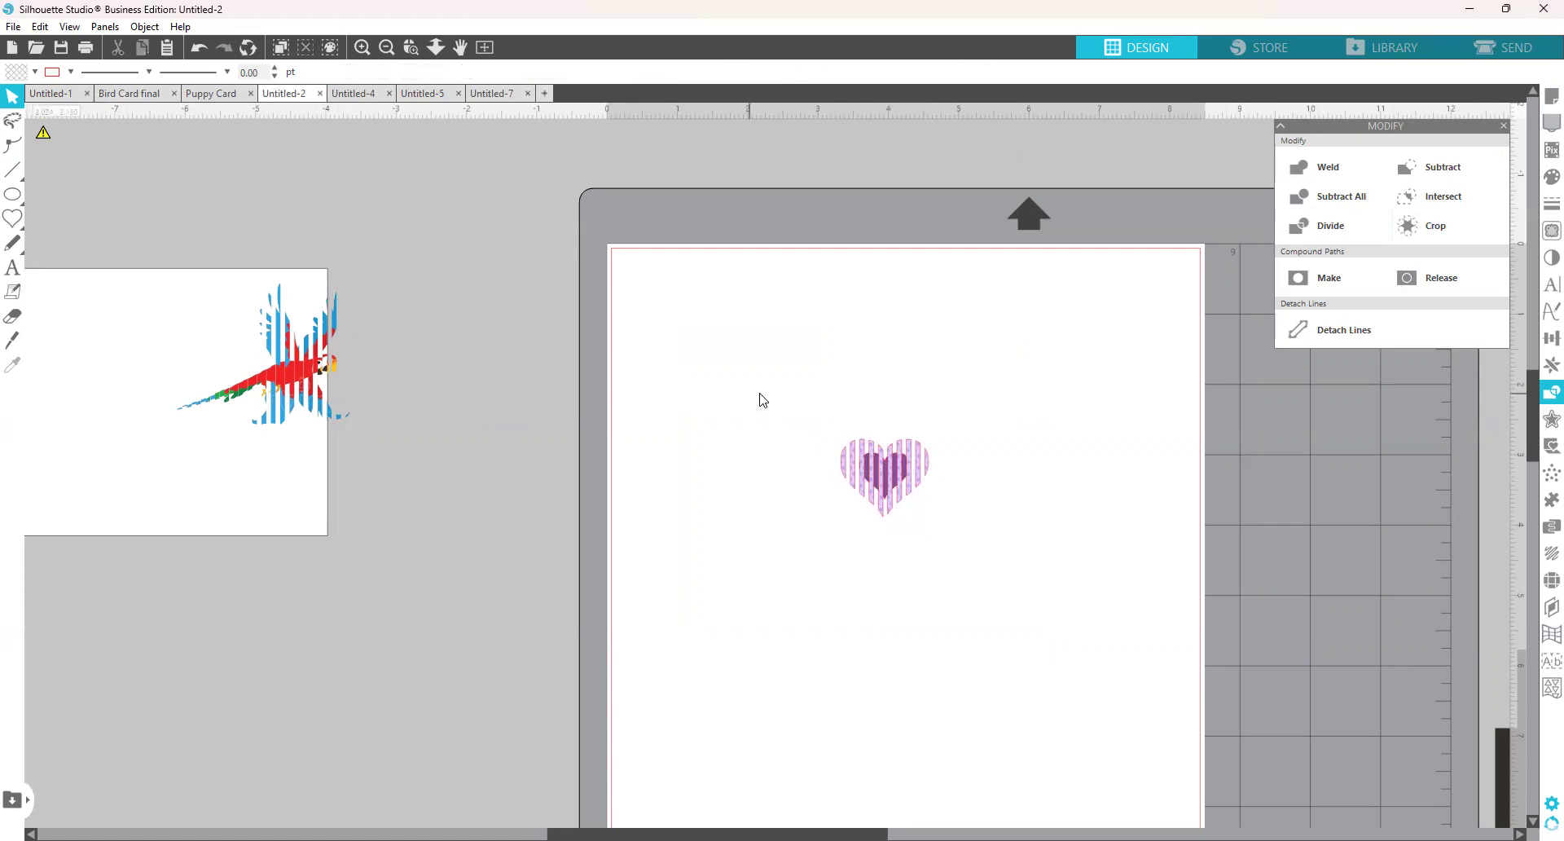
{"action": "left_click_drag", "start_coordinate": [760, 393], "coordinate": [930, 507]}
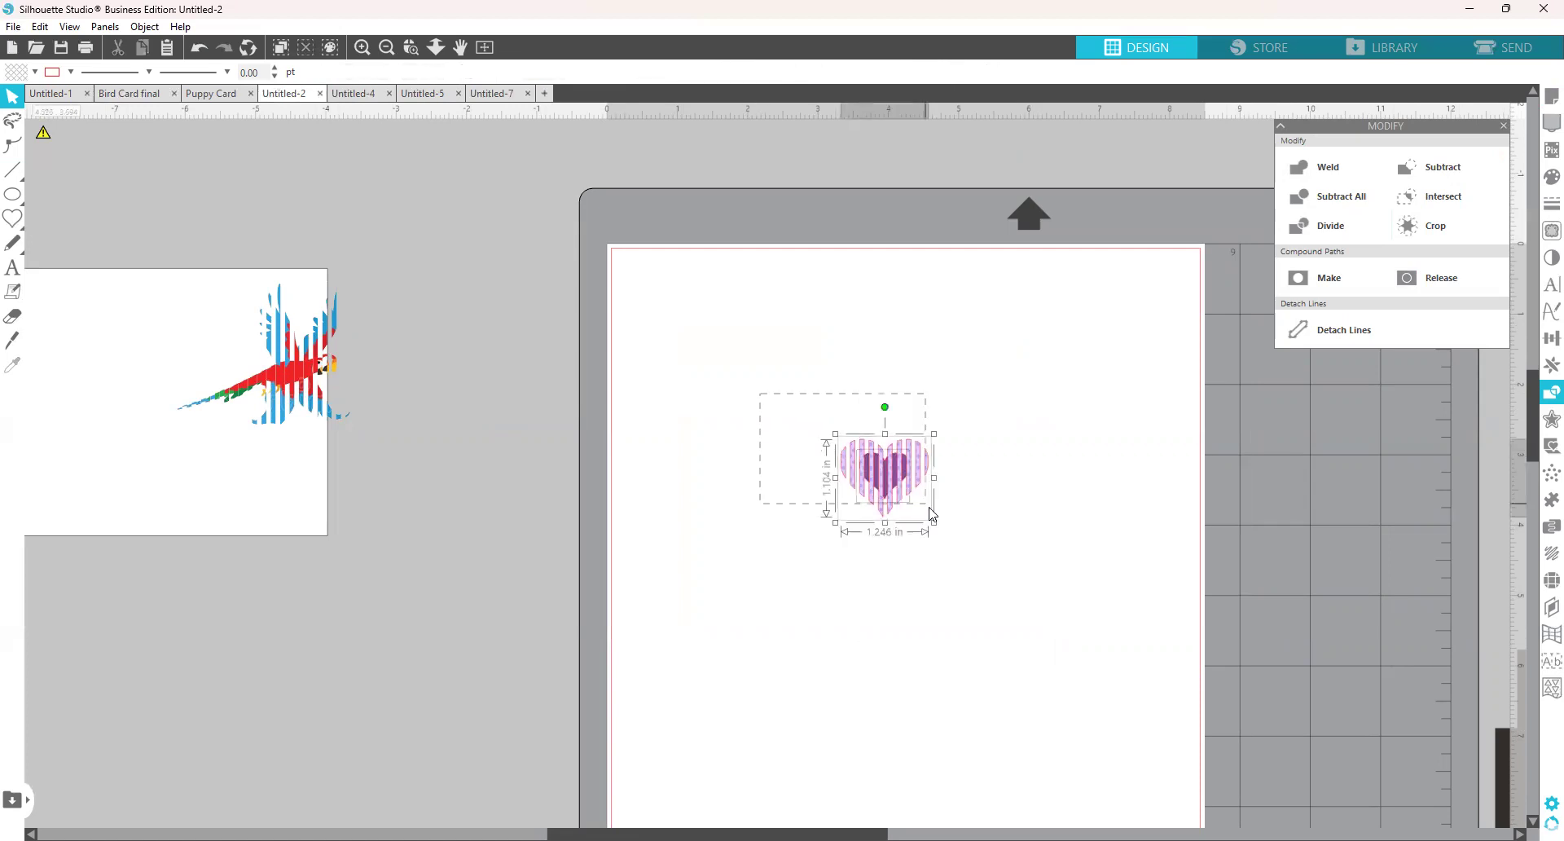
{"action": "right_click", "coordinate": [983, 414]}
{"action": "left_click", "coordinate": [1004, 330]}
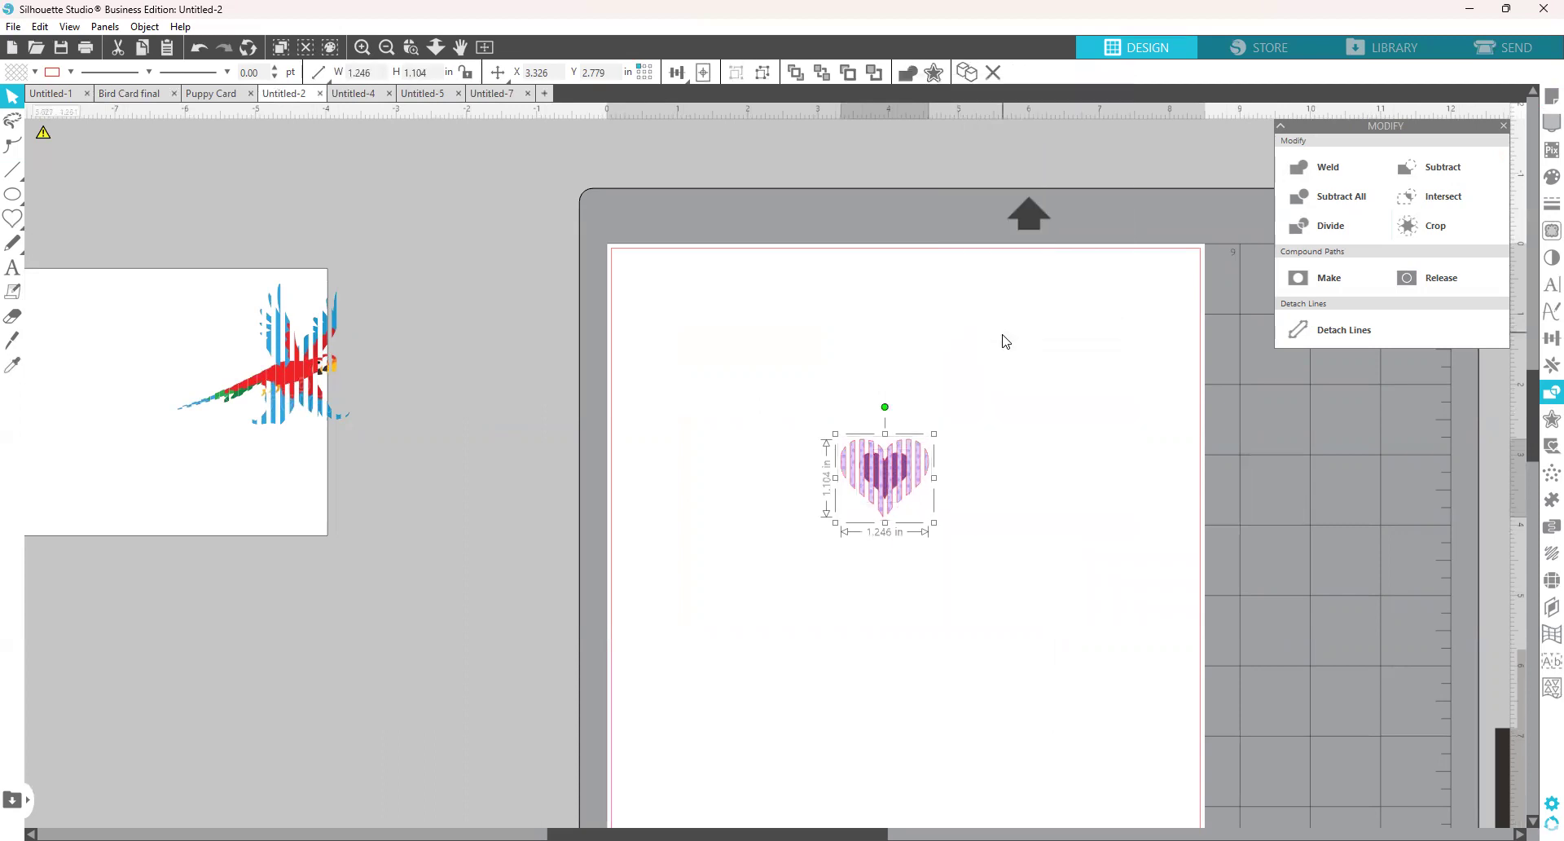
{"action": "left_click_drag", "start_coordinate": [766, 420], "coordinate": [465, 272]}
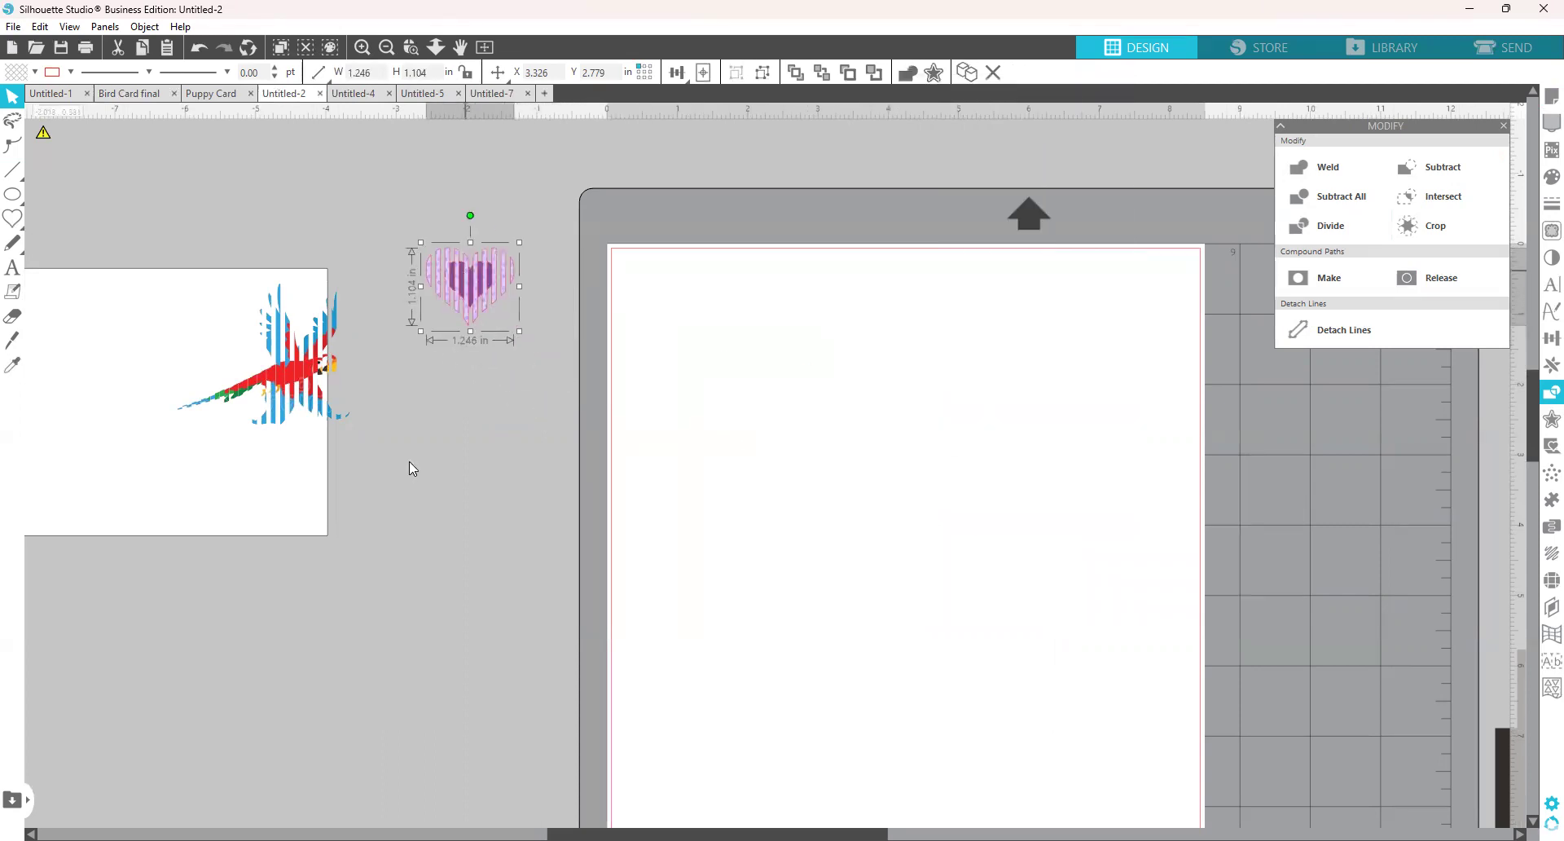
Move the blank rectangle onto the page and place the striped heart near its upper right and the striped bird at its lower left.
{"action": "left_click_drag", "start_coordinate": [282, 474], "coordinate": [1024, 527]}
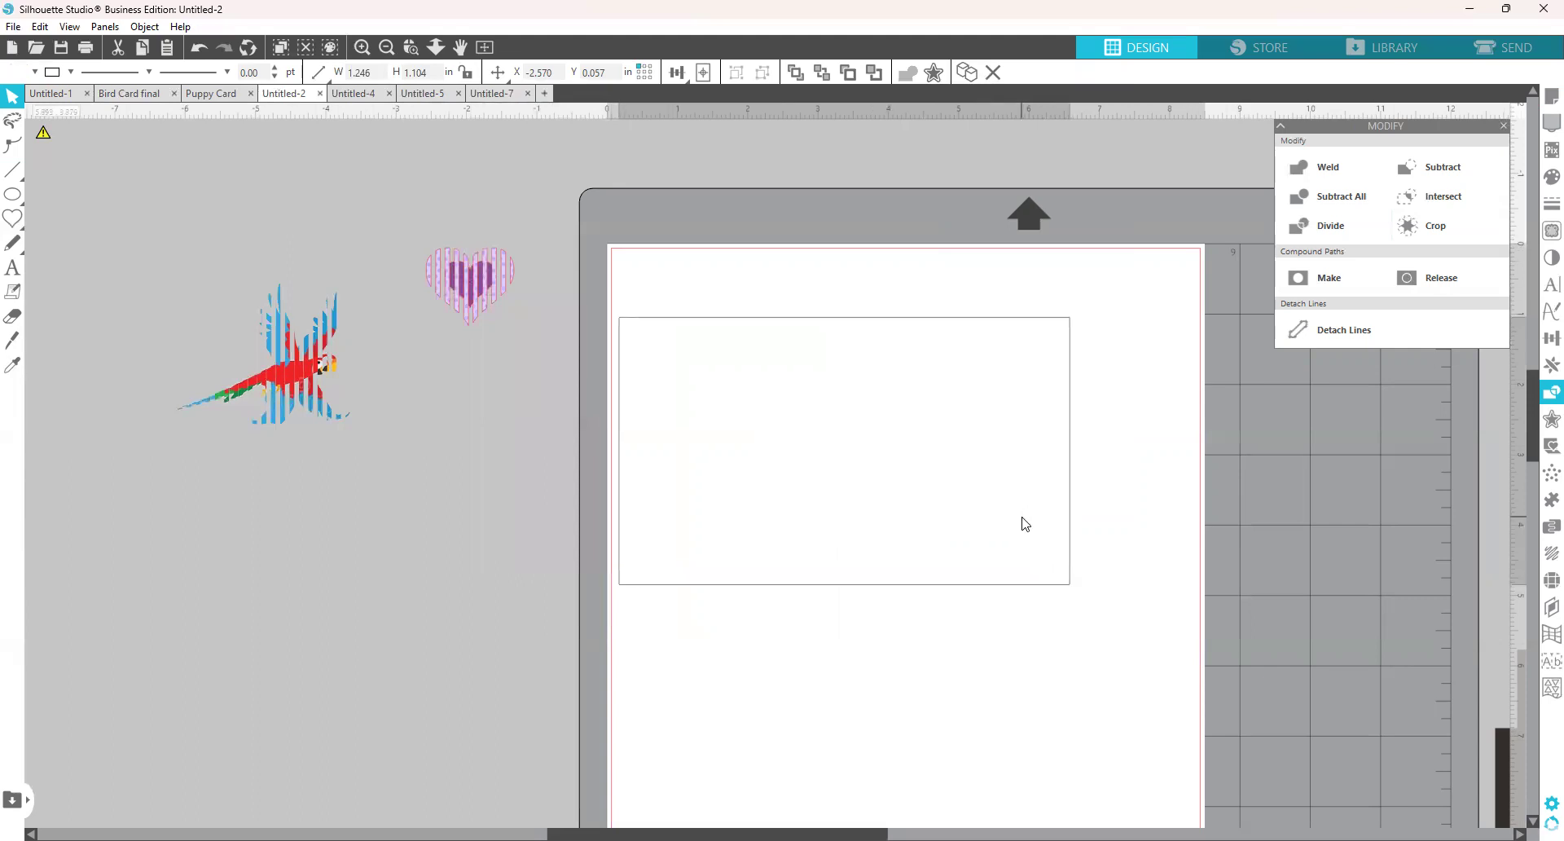
{"action": "left_click_drag", "start_coordinate": [473, 307], "coordinate": [927, 402]}
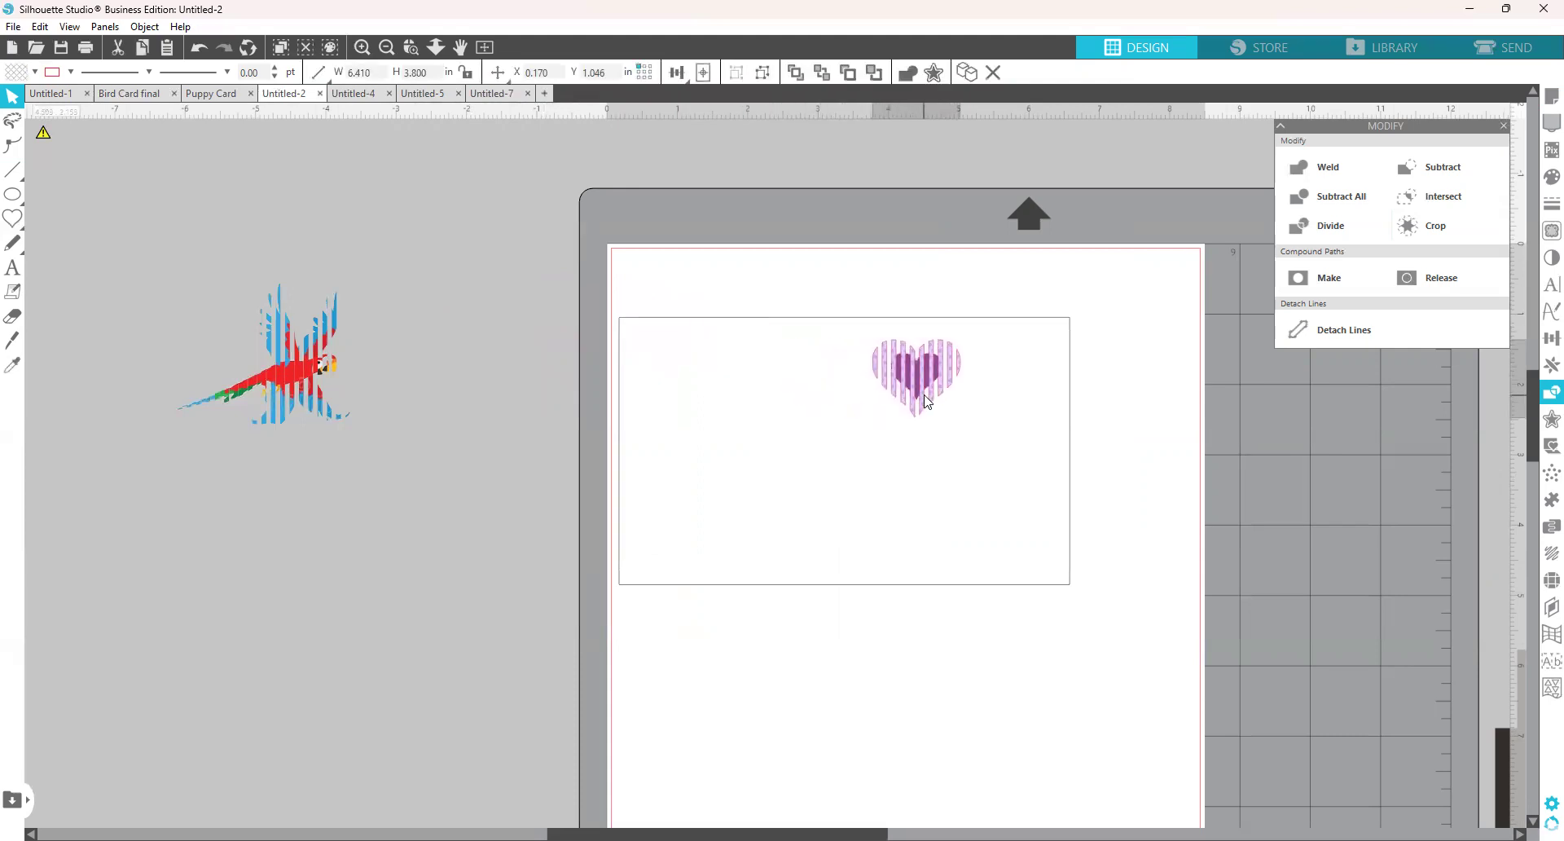
{"action": "left_click_drag", "start_coordinate": [314, 422], "coordinate": [724, 539]}
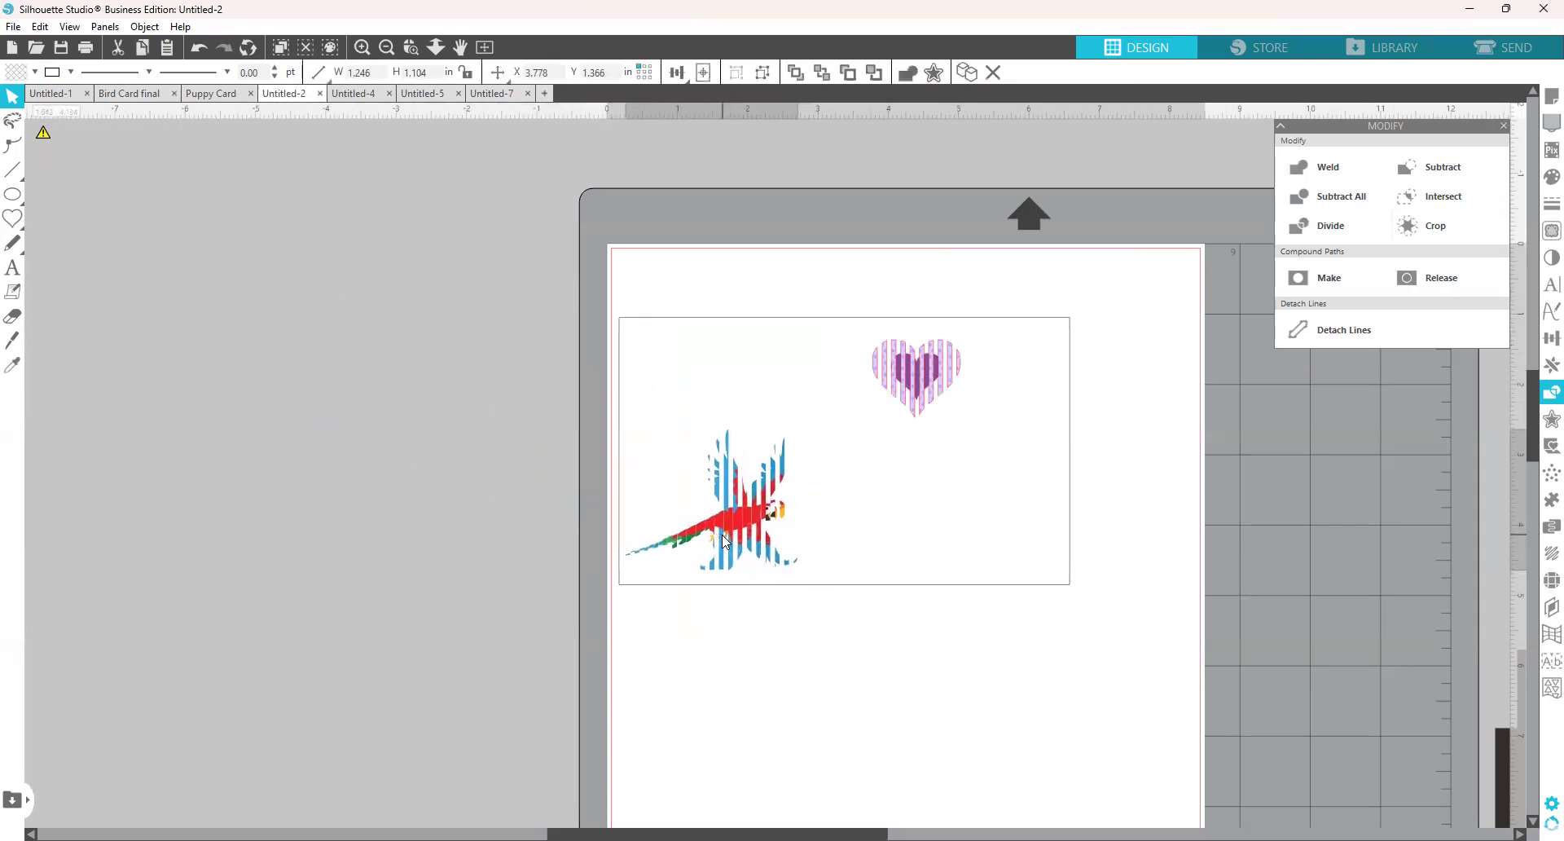
{"action": "key", "text": "Escape"}
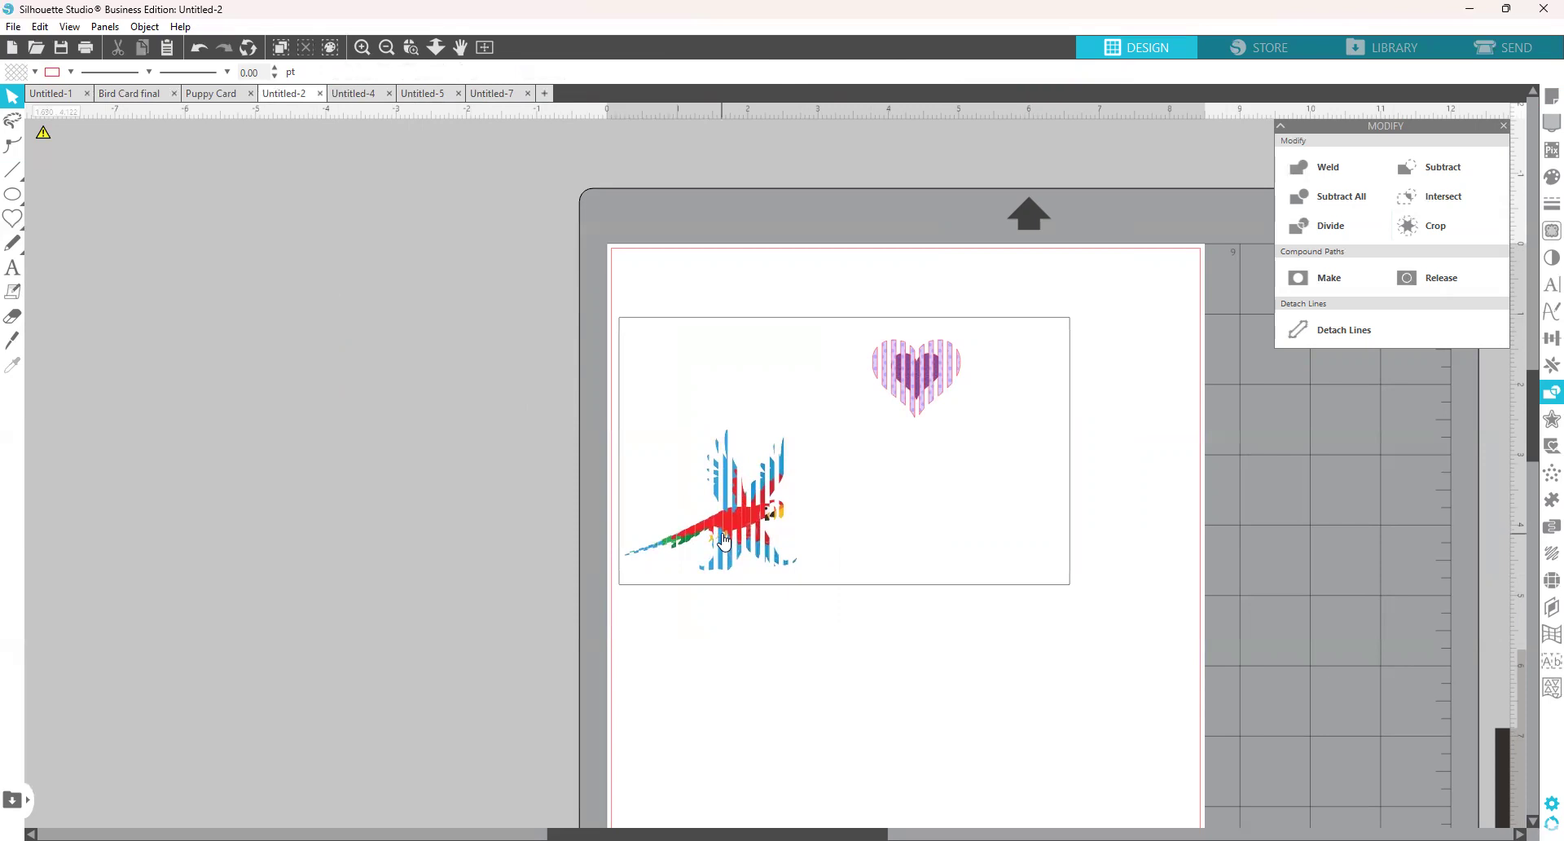
Fine-tune the positions of the striped bird and the rectangle so the bird's tail lies within the rectangle's left edge.
{"action": "left_click_drag", "start_coordinate": [724, 539], "coordinate": [699, 540]}
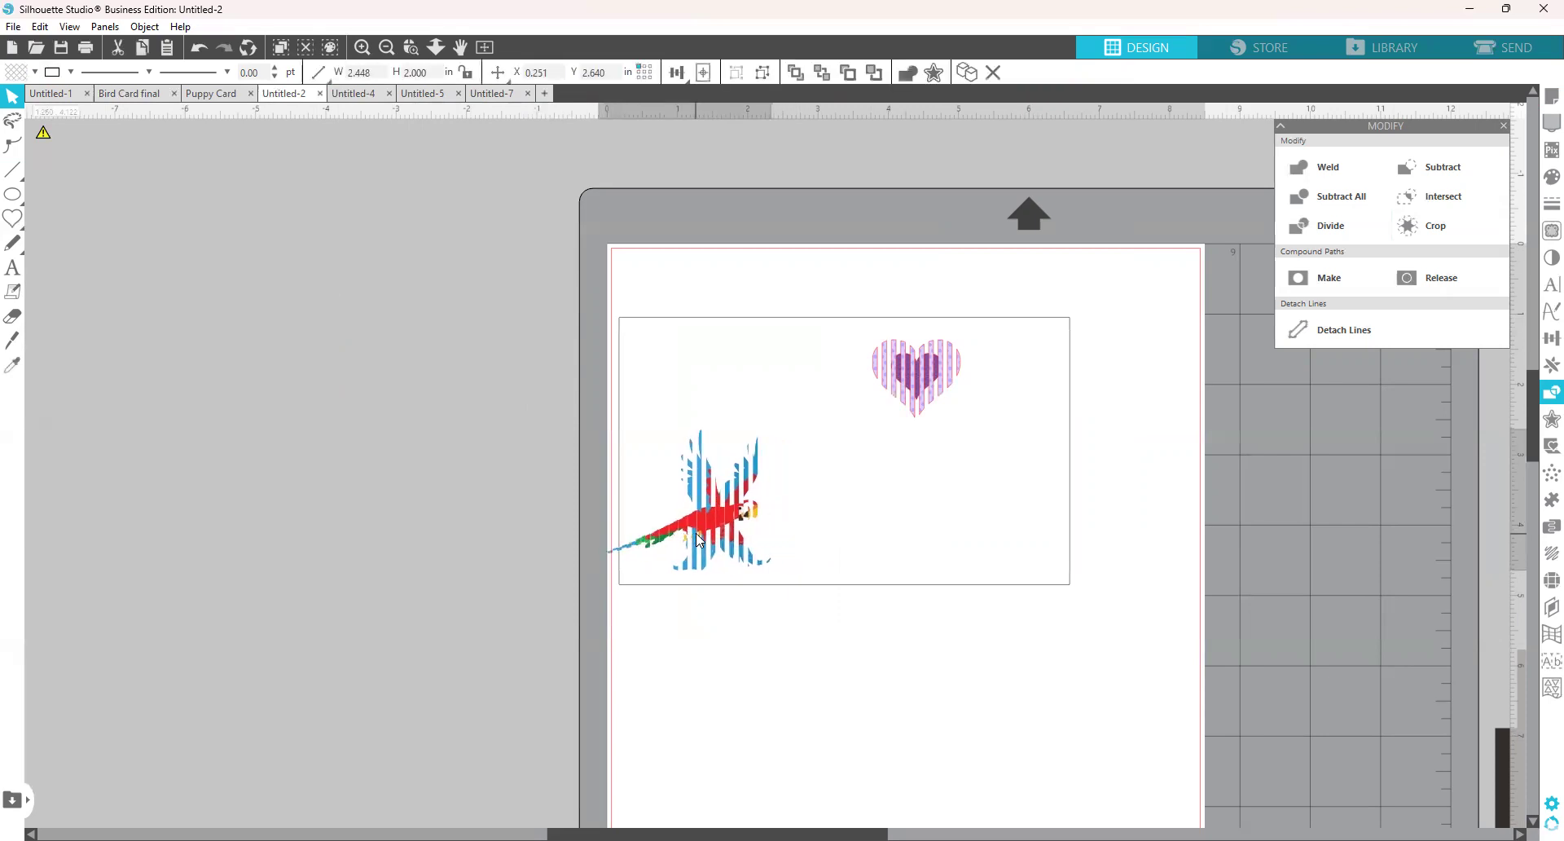
{"action": "left_click", "coordinate": [616, 582]}
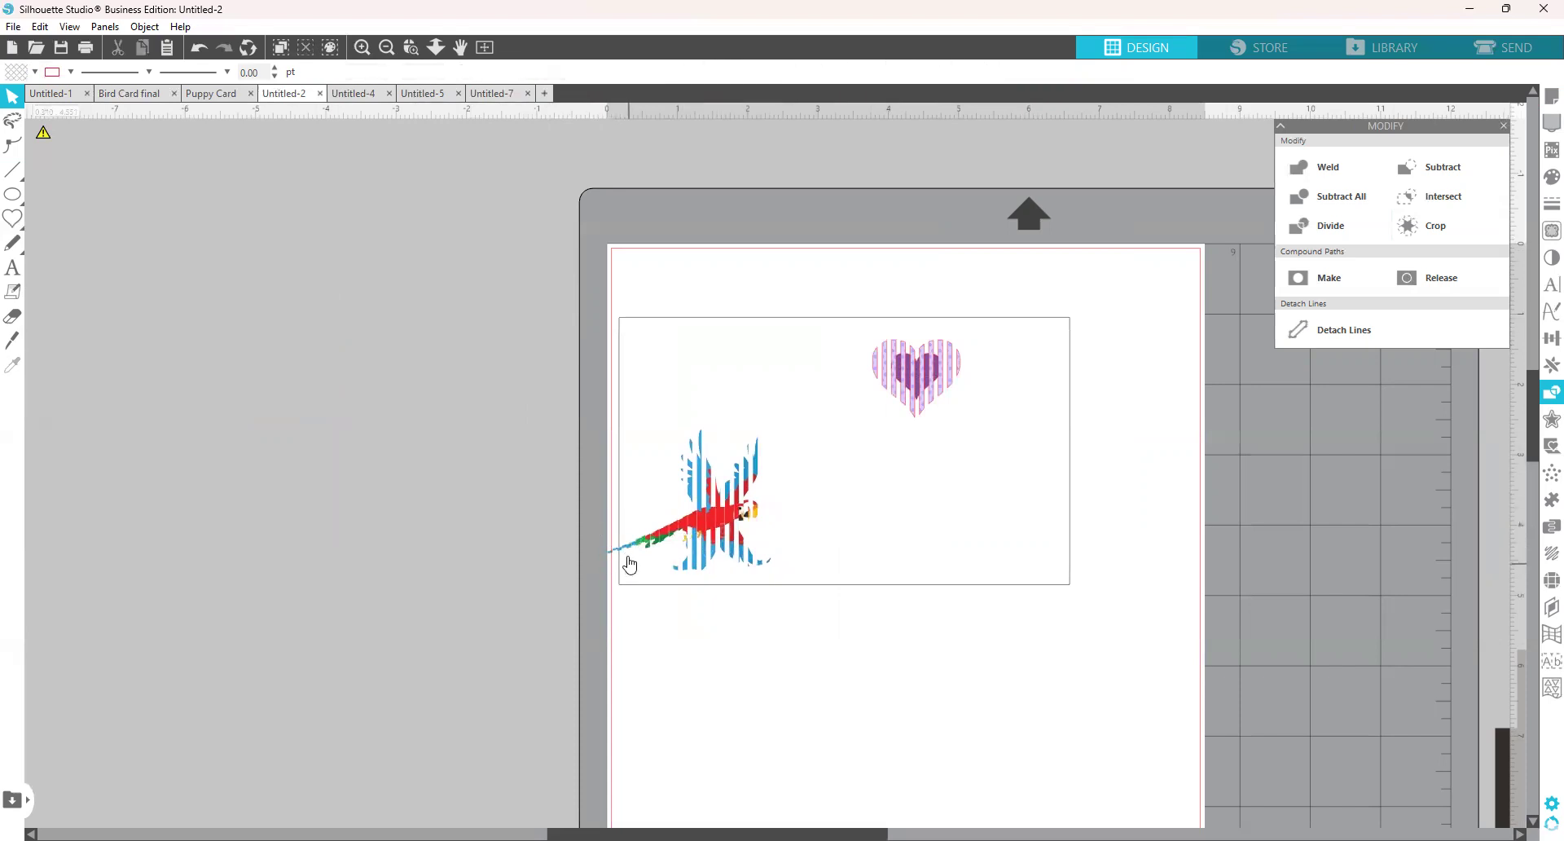
{"action": "mouse_move", "coordinate": [716, 535]}
{"action": "left_mouse_down"}
{"action": "mouse_move", "coordinate": [702, 513]}
{"action": "mouse_move", "coordinate": [728, 518]}
{"action": "left_mouse_up"}
{"action": "left_click", "coordinate": [921, 385]}
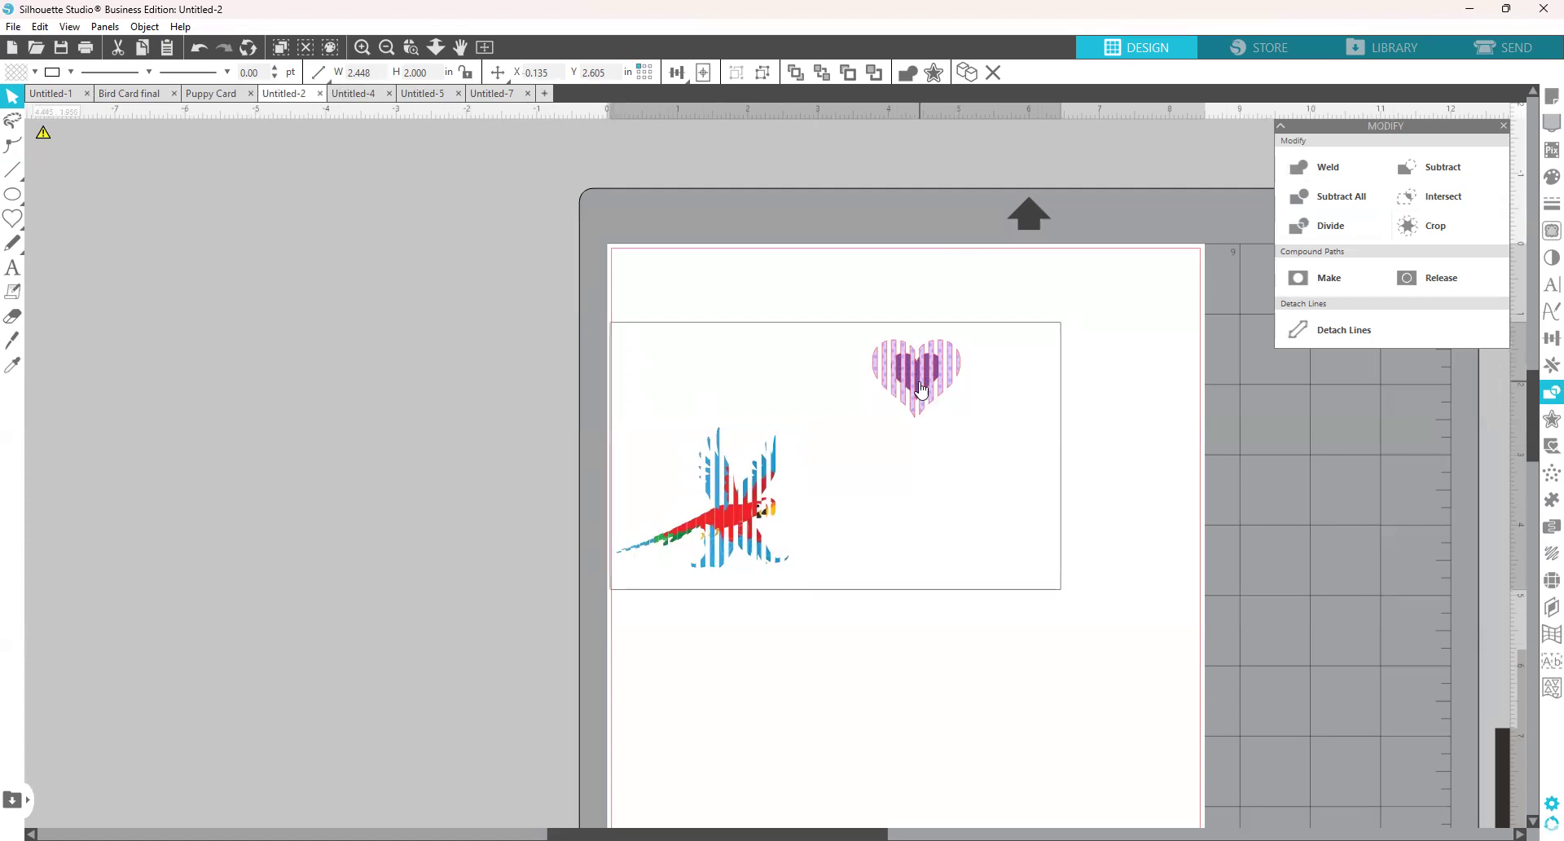
Group the rectangle, heart and bird, and hide the group's outline by changing its line colour.
{"action": "mouse_move", "coordinate": [1503, 790]}
{"action": "left_mouse_down"}
{"action": "mouse_move", "coordinate": [978, 570]}
{"action": "mouse_move", "coordinate": [663, 405]}
{"action": "mouse_move", "coordinate": [639, 369]}
{"action": "mouse_move", "coordinate": [832, 626]}
{"action": "mouse_move", "coordinate": [1142, 674]}
{"action": "mouse_move", "coordinate": [1519, 792]}
{"action": "mouse_move", "coordinate": [1503, 790]}
{"action": "left_mouse_up"}
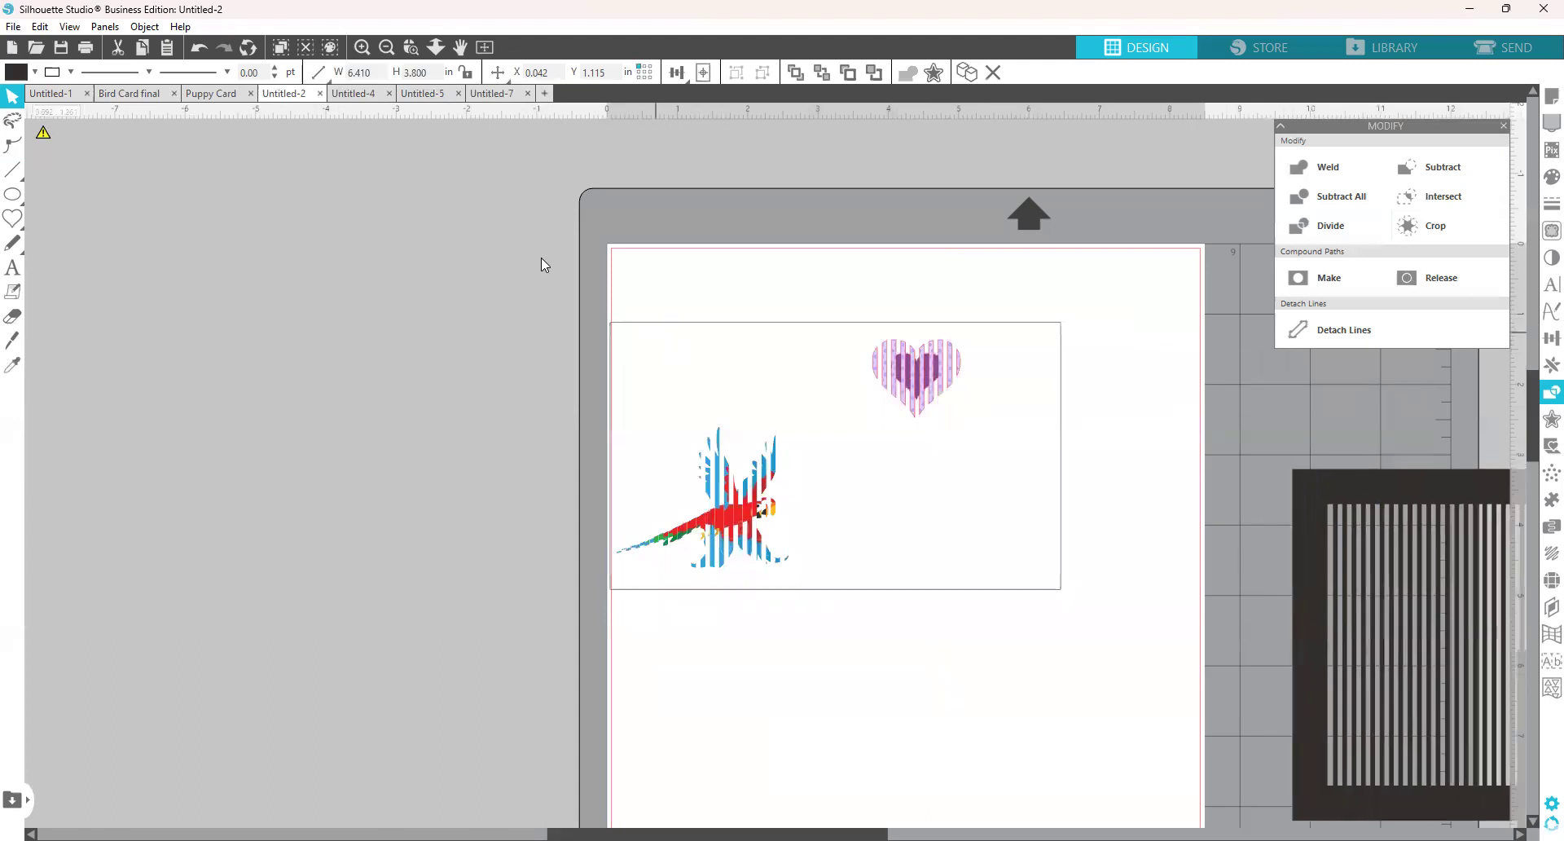
{"action": "left_click", "coordinate": [841, 416]}
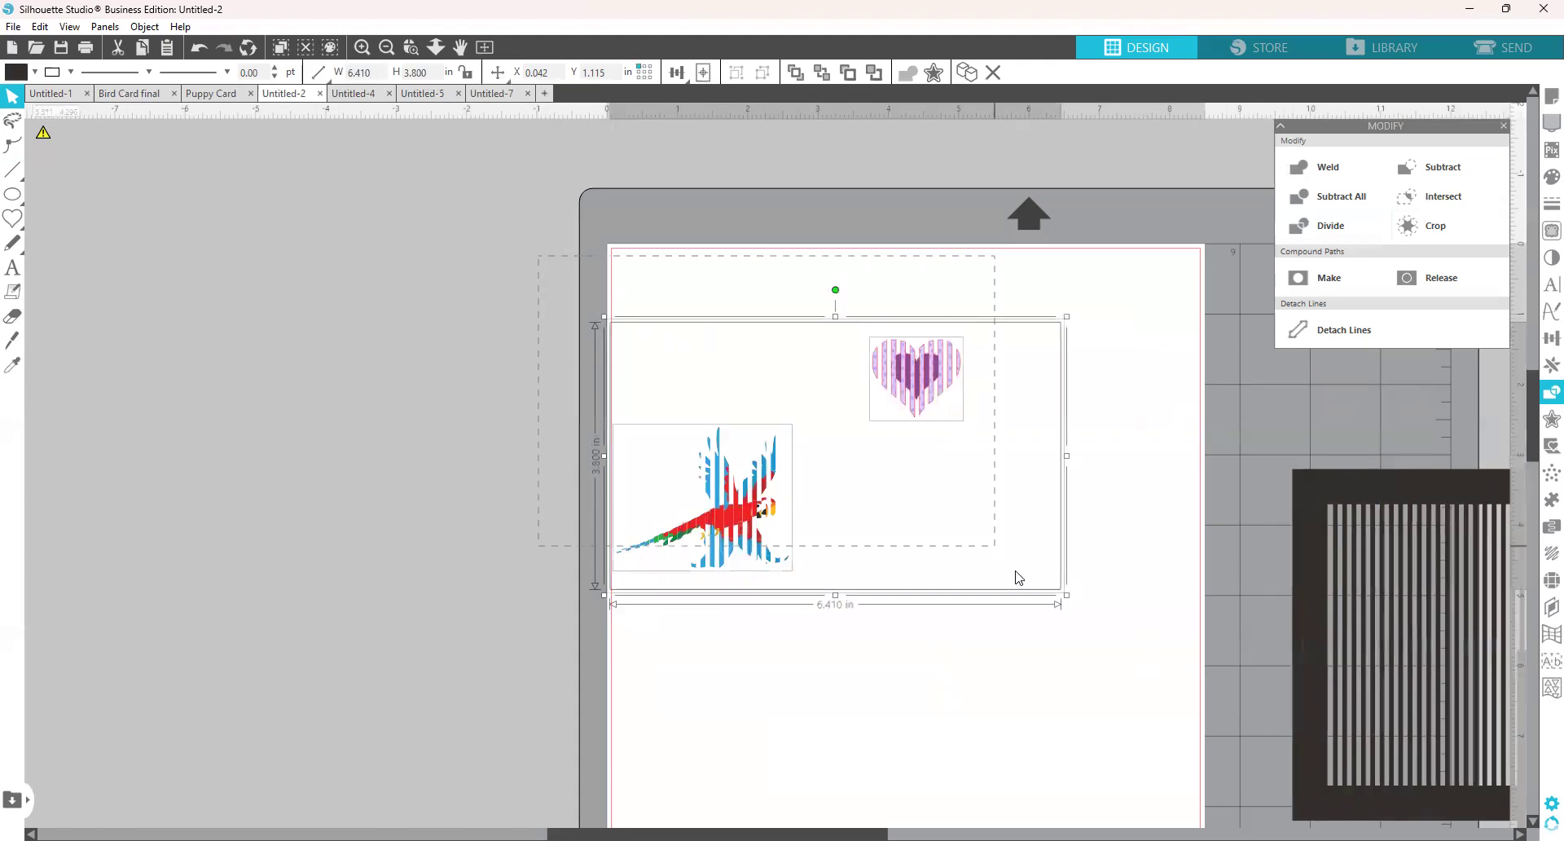
{"action": "right_click", "coordinate": [905, 601]}
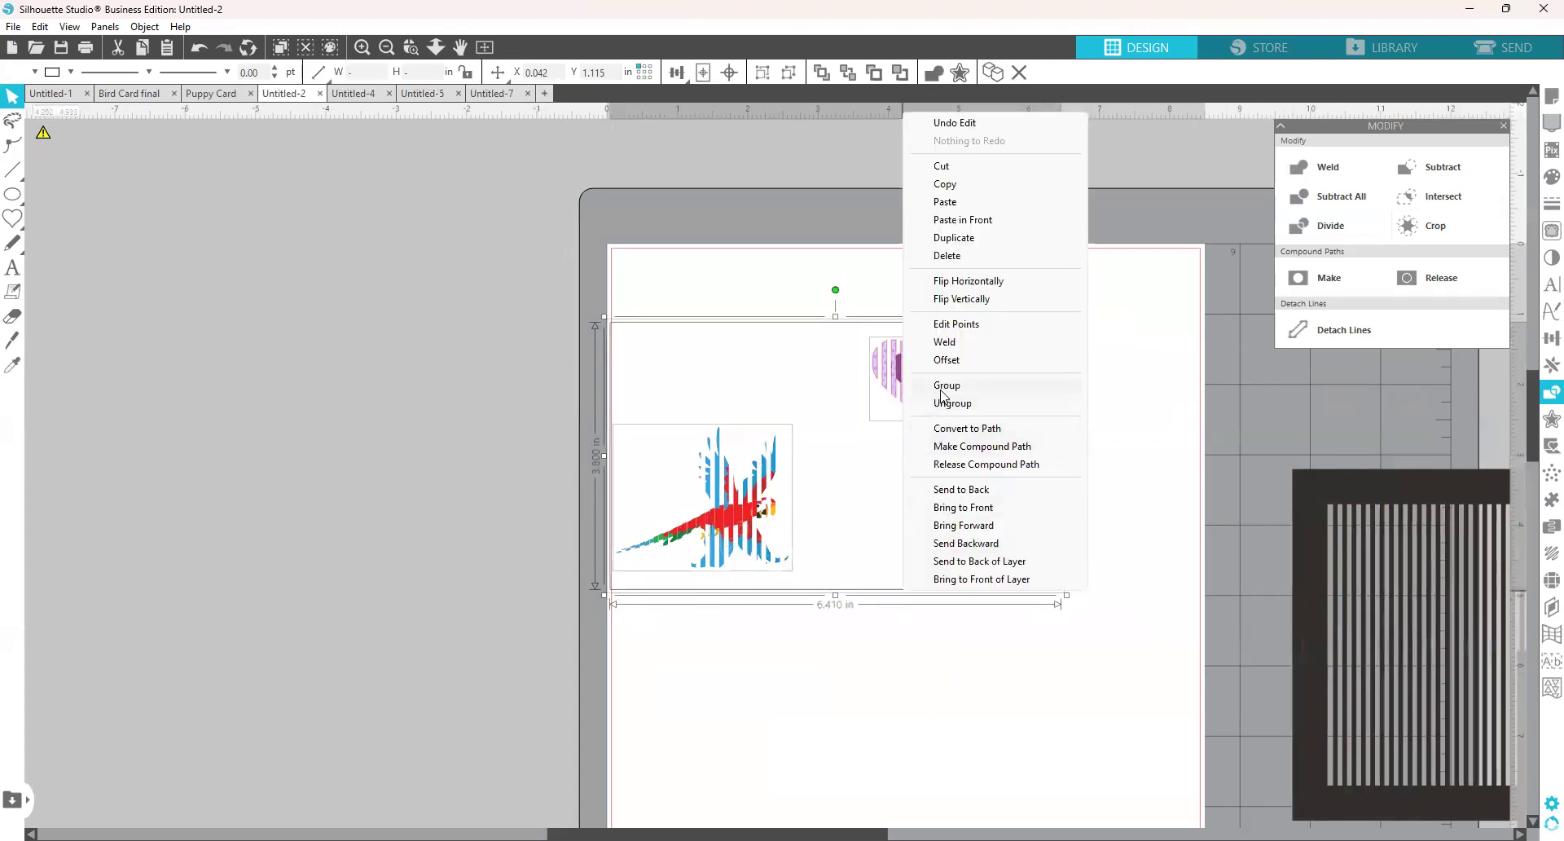
{"action": "left_click", "coordinate": [941, 388]}
{"action": "left_click", "coordinate": [70, 73]}
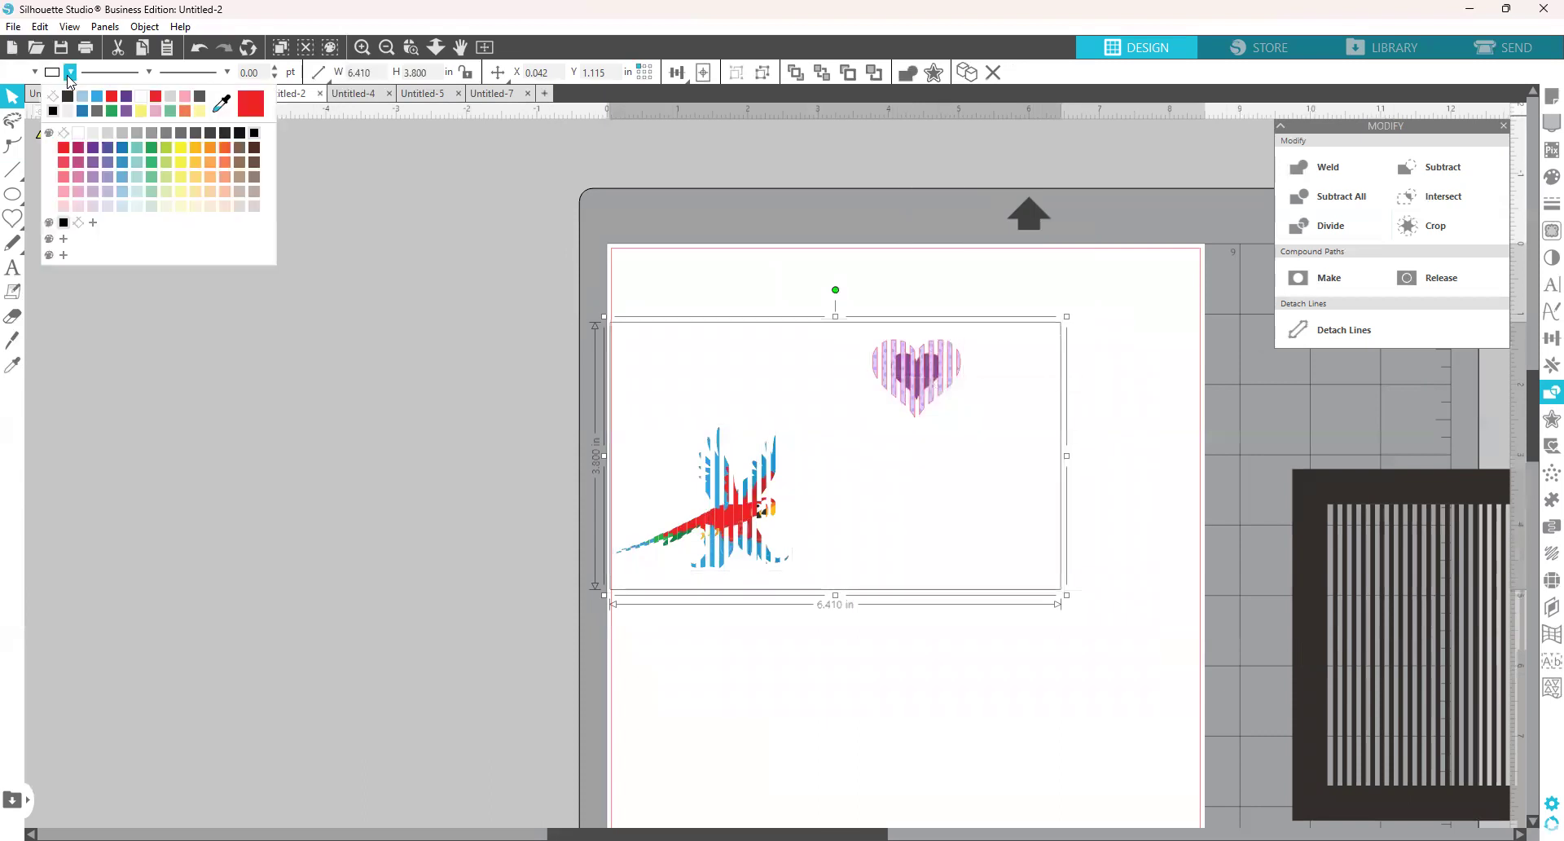
{"action": "left_click", "coordinate": [1125, 668]}
Bring the black striped overlay to the front, slide it across the grouped artwork to preview the animation, and set it aside.
{"action": "left_click_drag", "start_coordinate": [1299, 701], "coordinate": [612, 512]}
{"action": "left_click", "coordinate": [700, 632]}
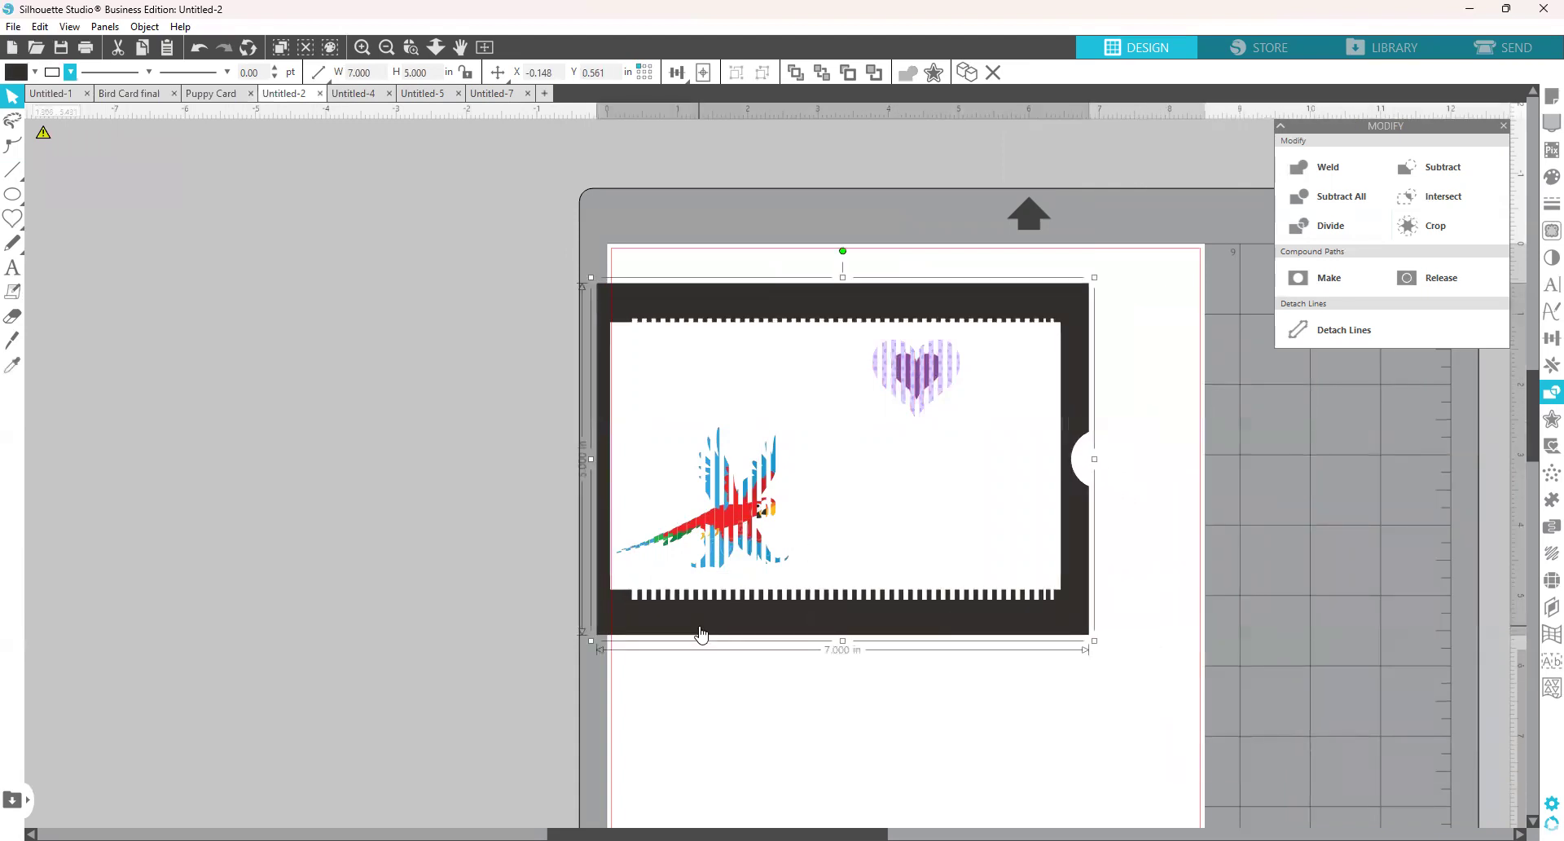
{"action": "right_click", "coordinate": [700, 632]}
{"action": "left_click", "coordinate": [742, 542]}
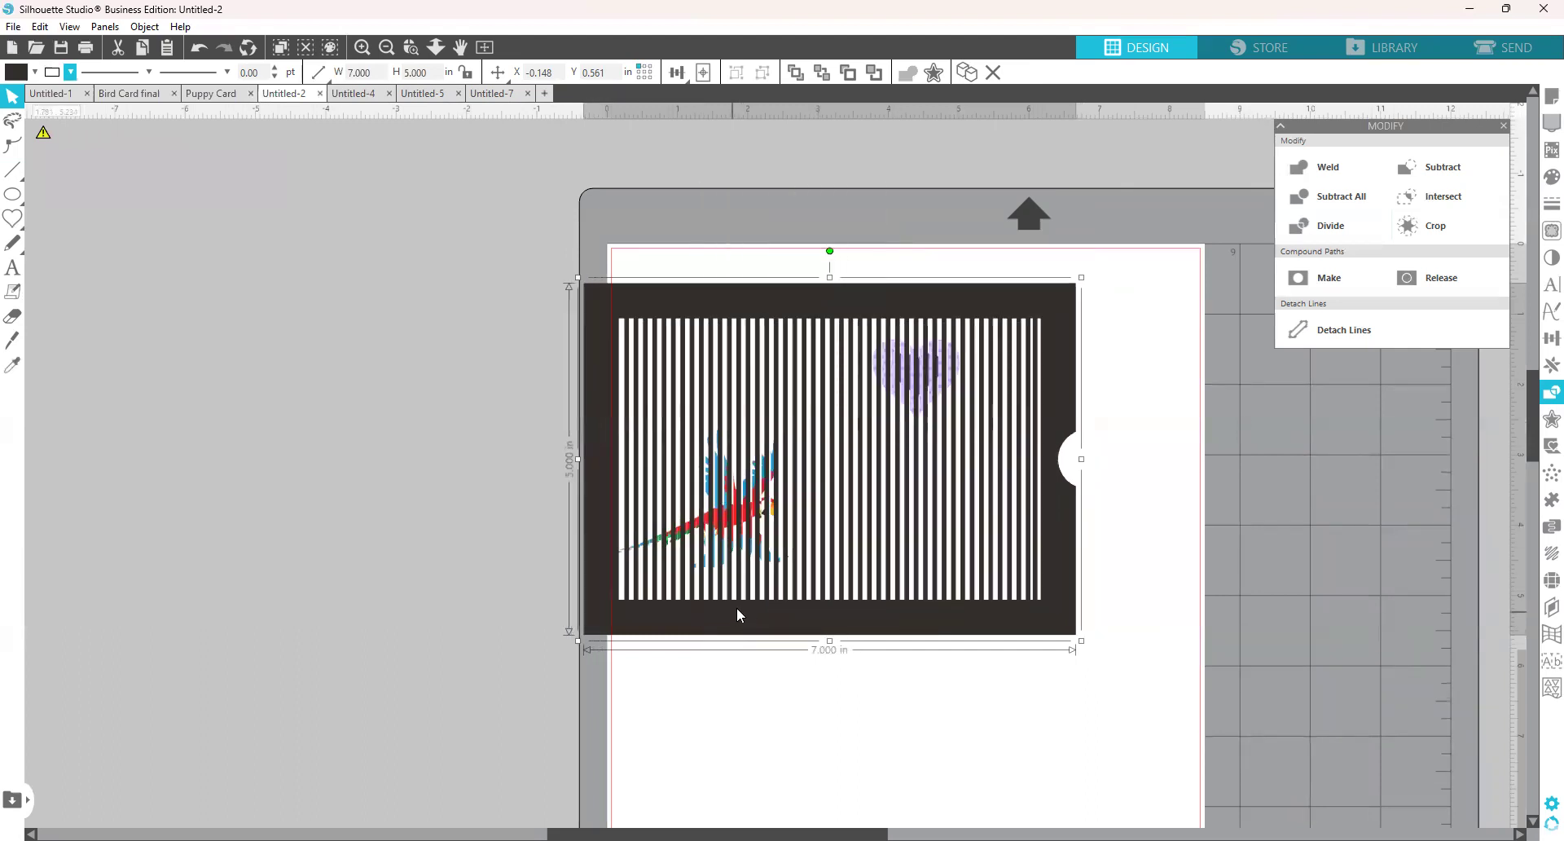
{"action": "left_click", "coordinate": [1091, 461]}
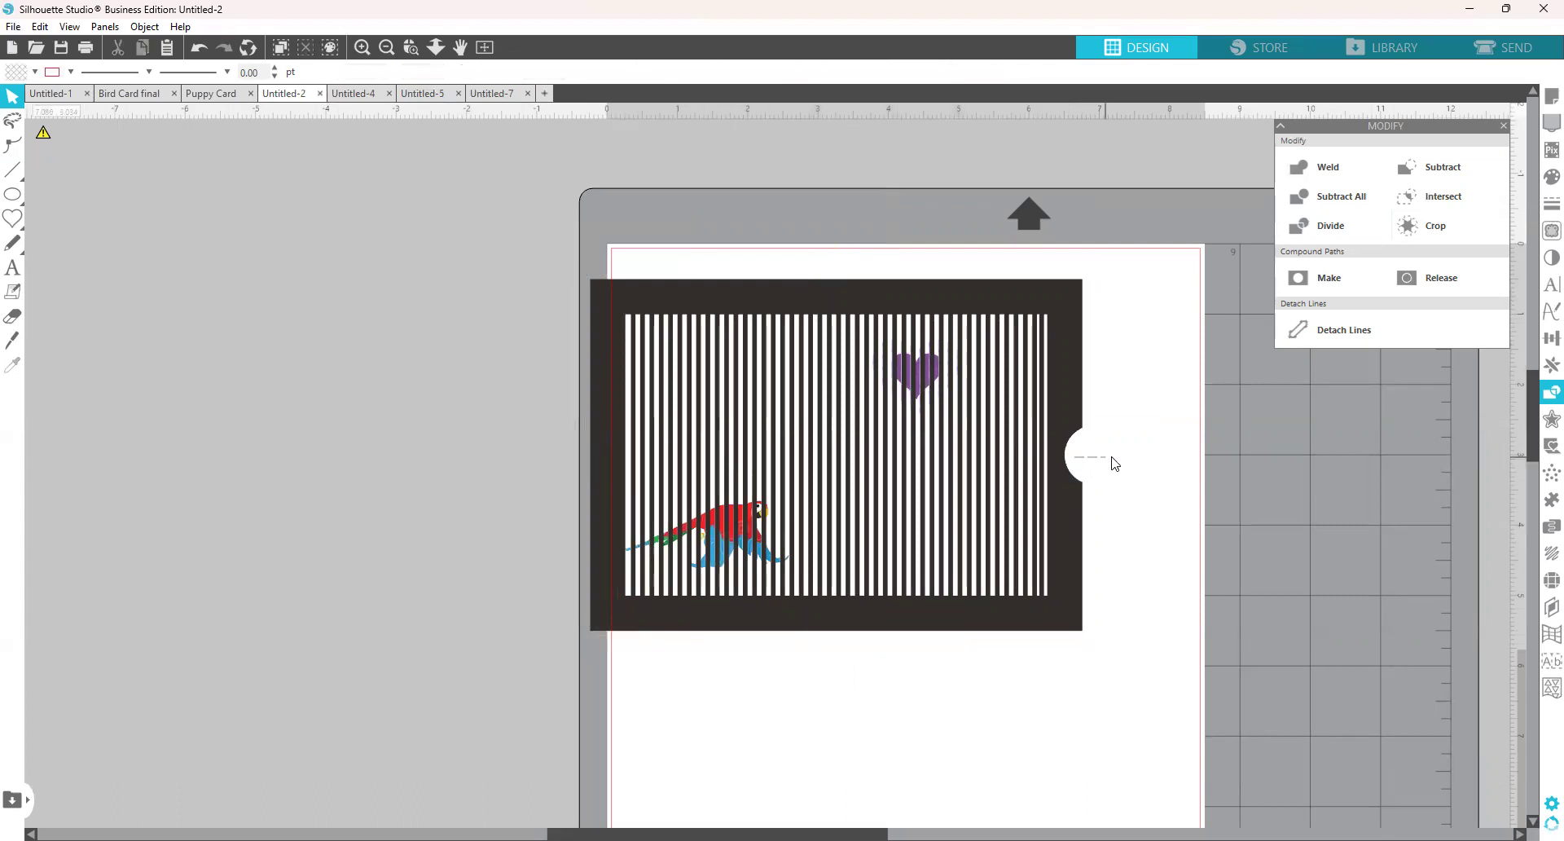
{"action": "left_click_drag", "start_coordinate": [1065, 503], "coordinate": [1490, 724]}
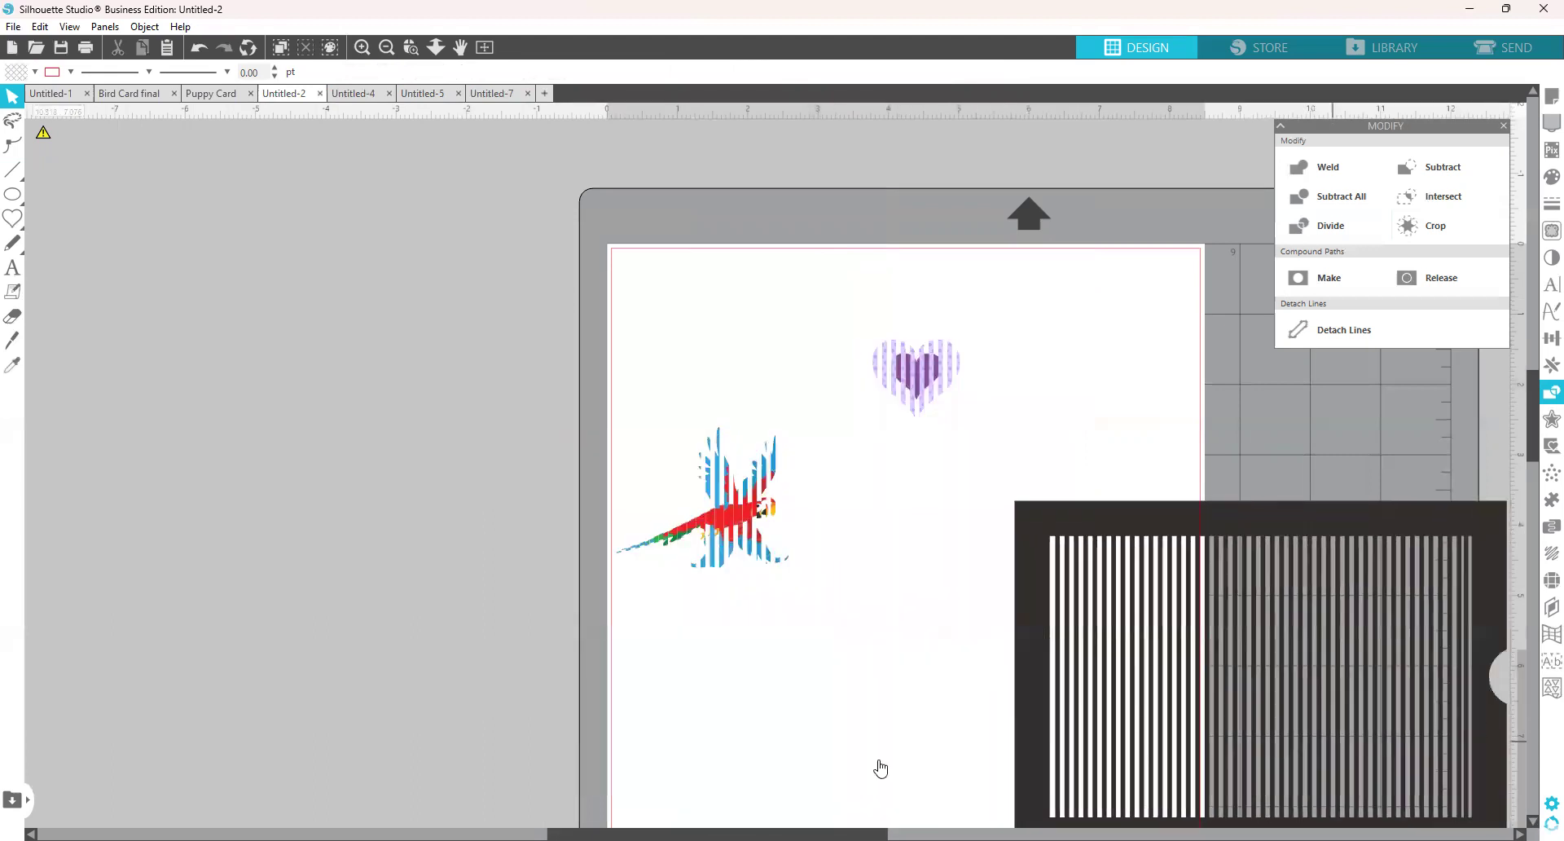
Shift the artwork group slightly right on the page and give it a dark outline colour.
{"action": "left_click_drag", "start_coordinate": [590, 384], "coordinate": [969, 479]}
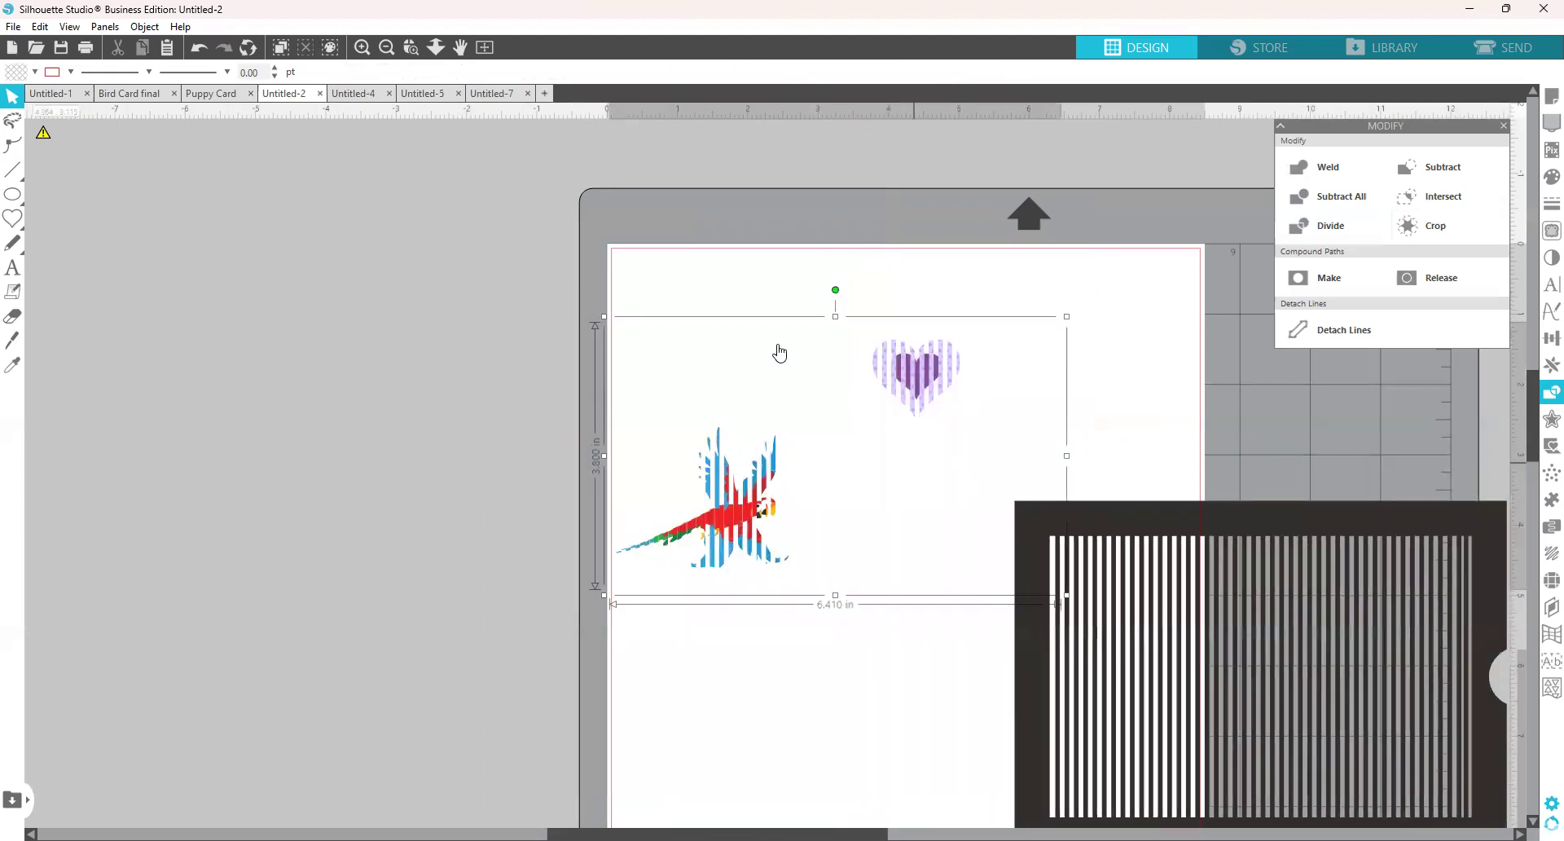
{"action": "left_click_drag", "start_coordinate": [656, 366], "coordinate": [698, 363]}
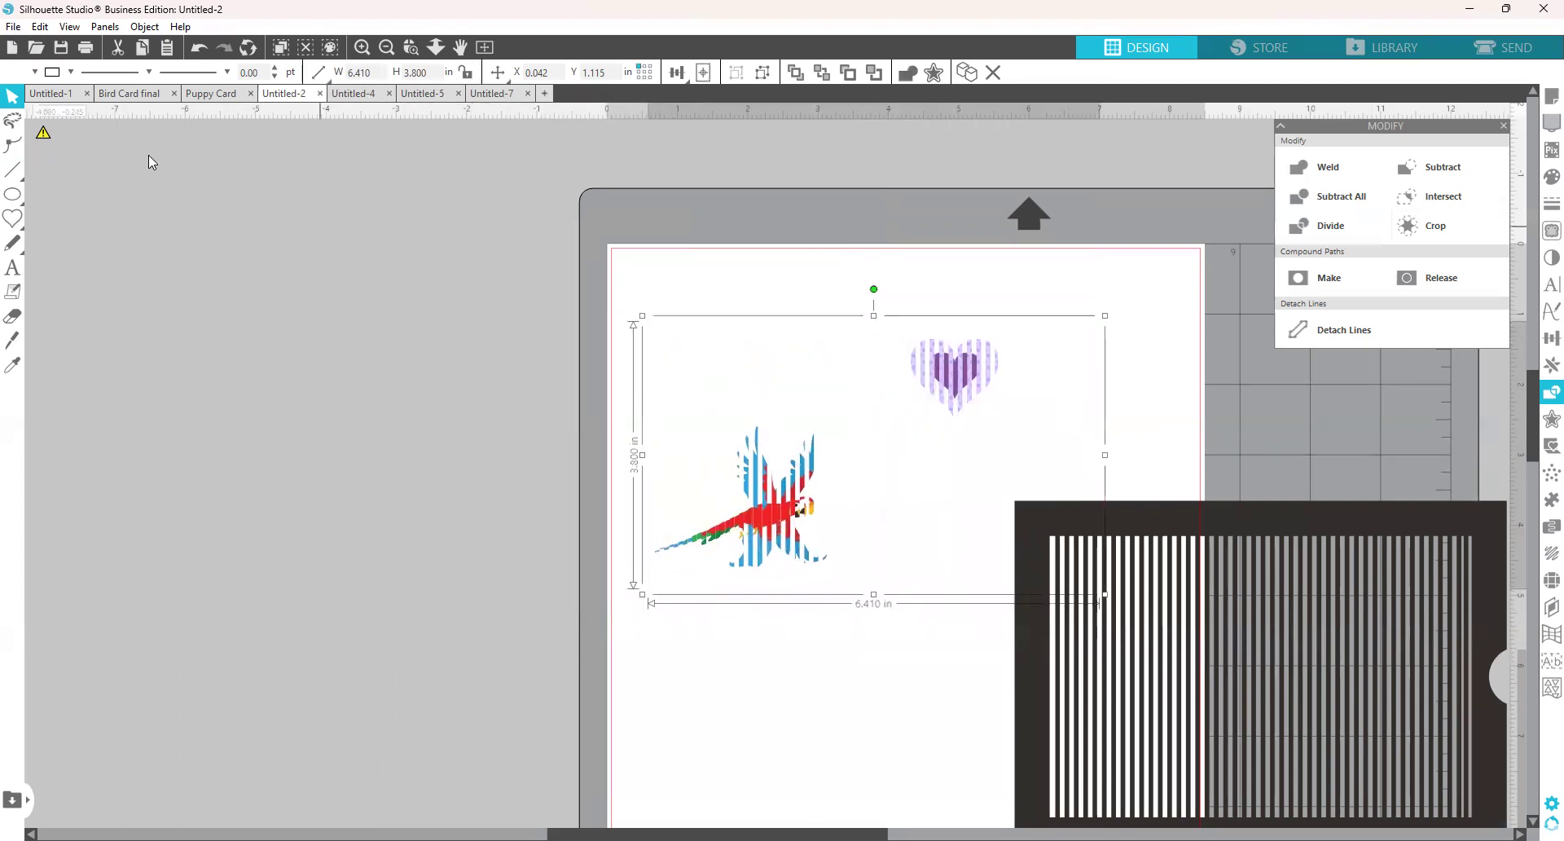
{"action": "left_click", "coordinate": [70, 72]}
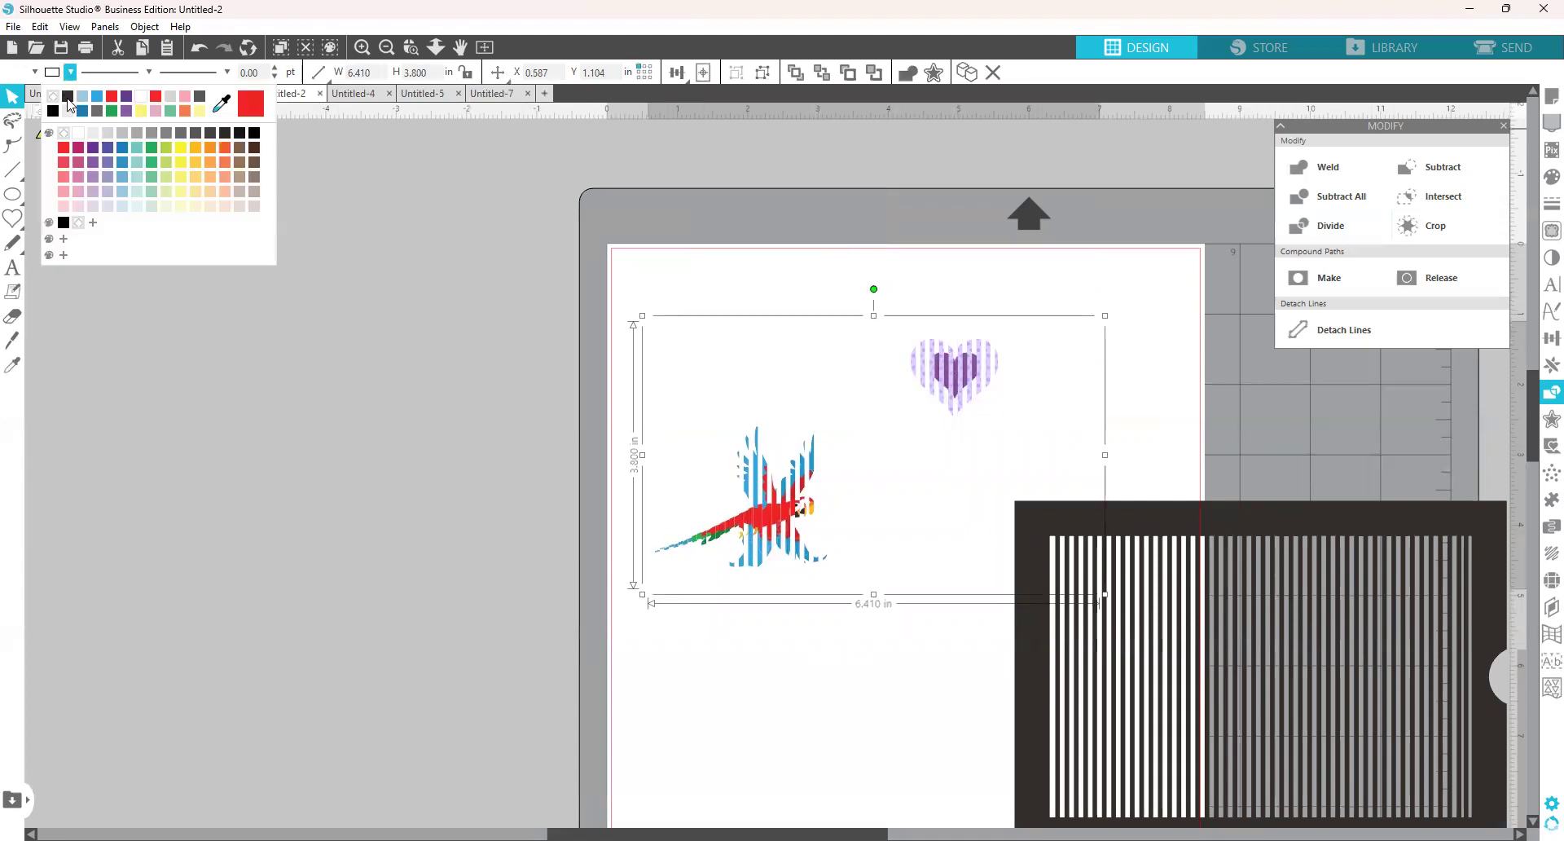
{"action": "left_click", "coordinate": [805, 651]}
Check the shifted artwork through the striped overlay and move the overlay clear of it again.
{"action": "left_click_drag", "start_coordinate": [1075, 678], "coordinate": [689, 477]}
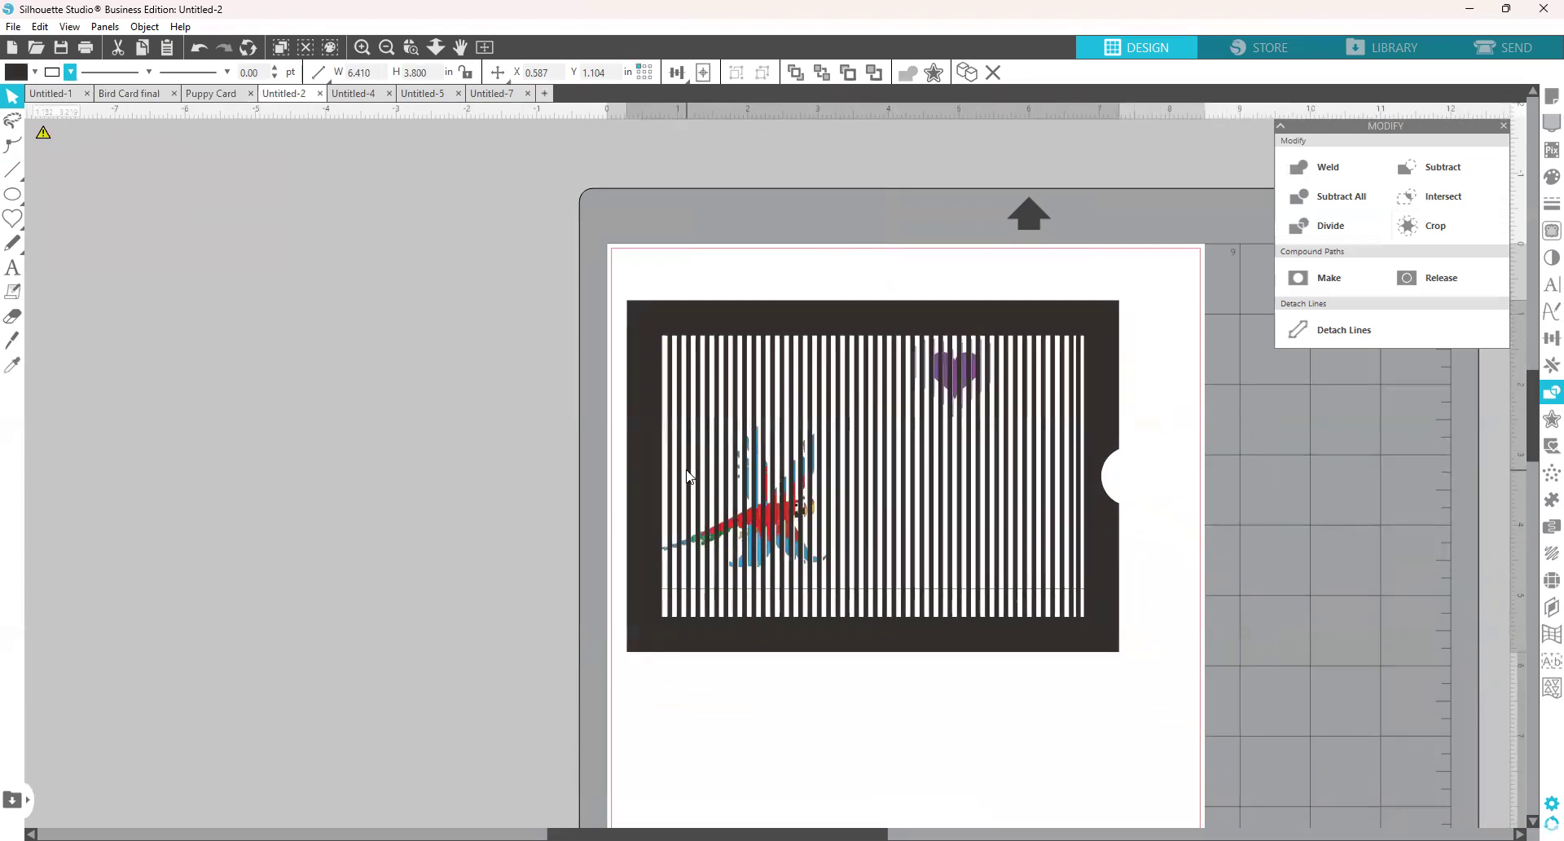
{"action": "left_click", "coordinate": [1111, 486]}
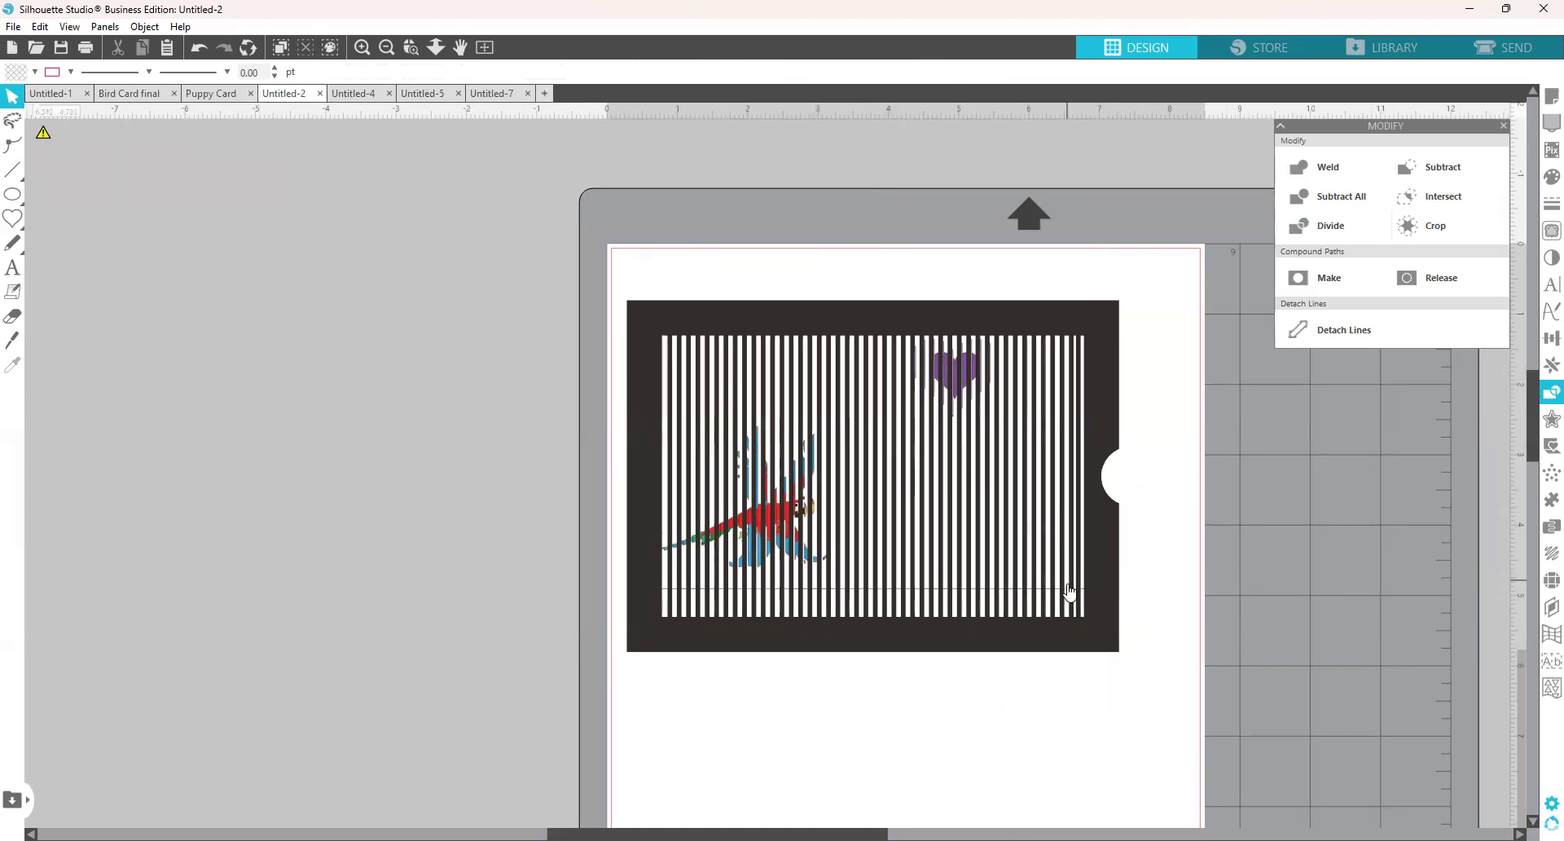
{"action": "left_click_drag", "start_coordinate": [1077, 631], "coordinate": [1306, 754]}
Ungroup the artwork and move the striped heart left, to just above the bird inside the rectangle.
{"action": "left_click", "coordinate": [1015, 428]}
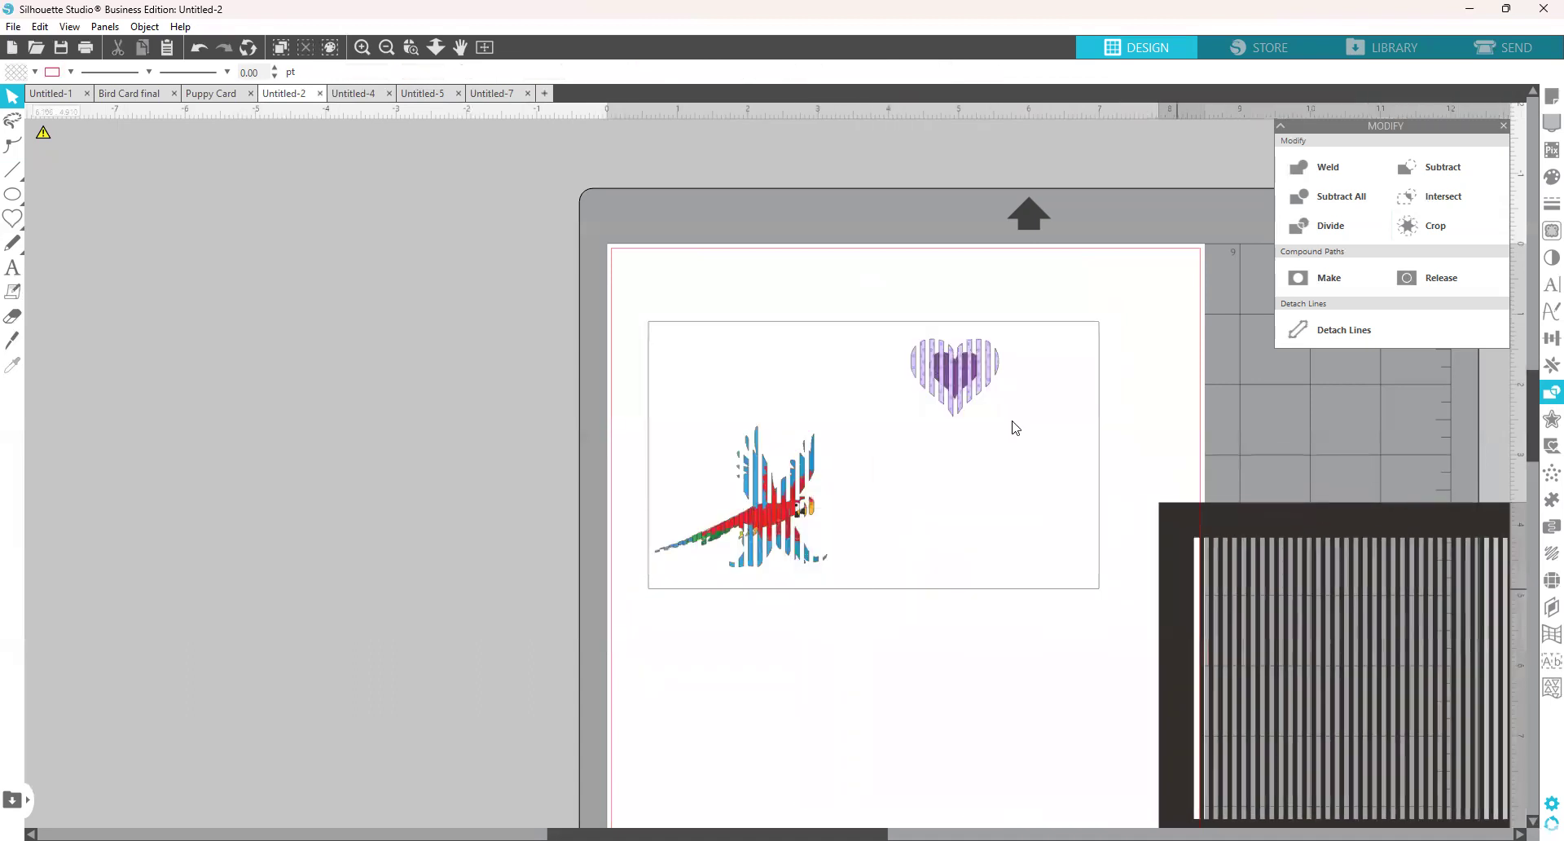
{"action": "left_click", "coordinate": [967, 393]}
{"action": "right_click", "coordinate": [968, 394]}
{"action": "left_click", "coordinate": [1034, 652]}
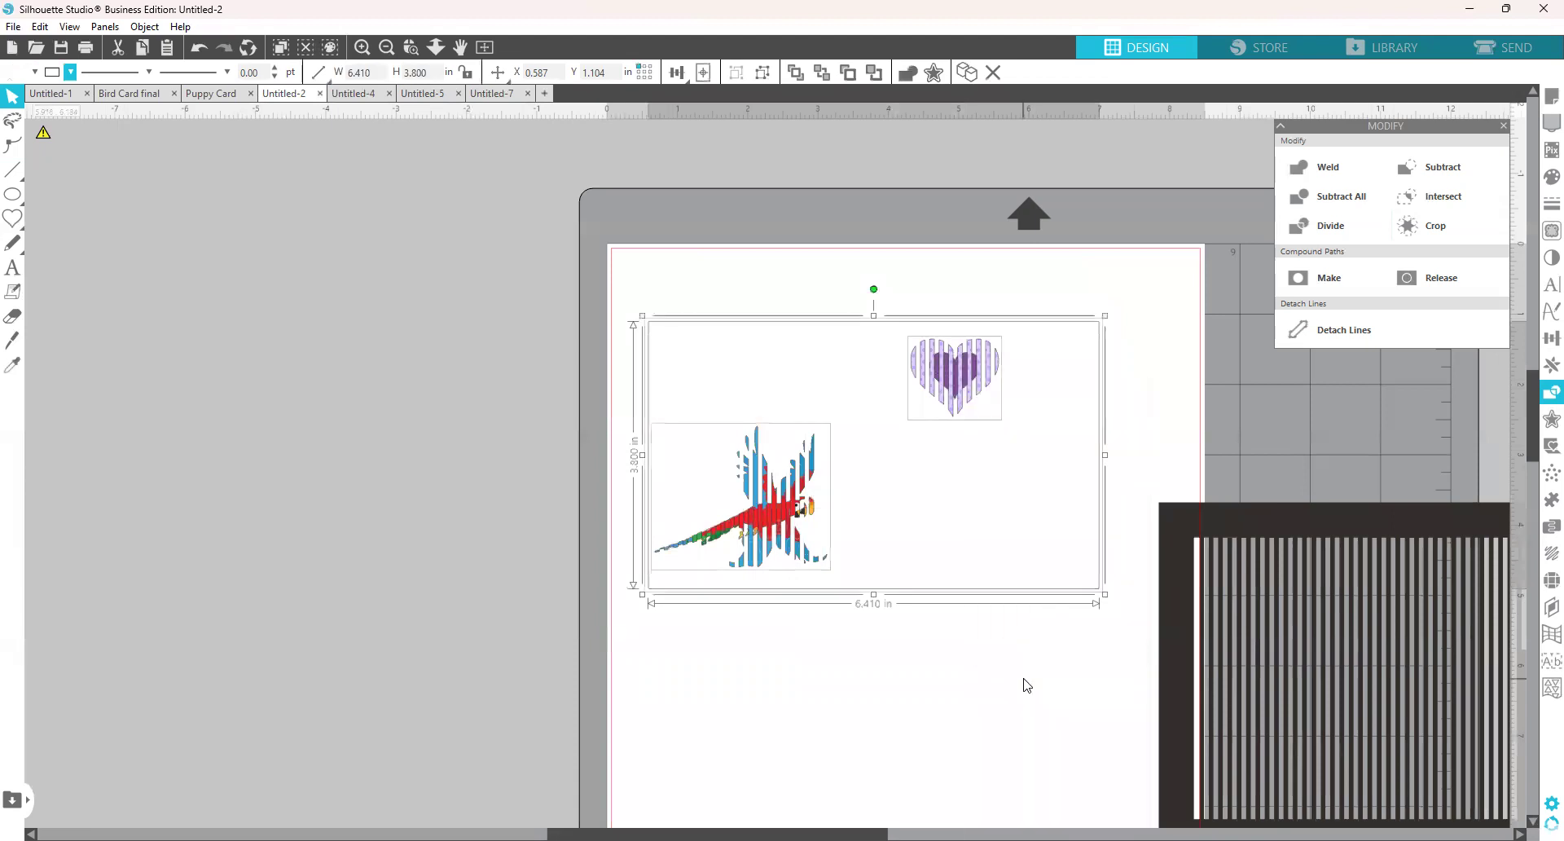
{"action": "left_click", "coordinate": [1028, 685]}
{"action": "left_click_drag", "start_coordinate": [946, 391], "coordinate": [840, 388]}
{"action": "left_click", "coordinate": [1101, 684]}
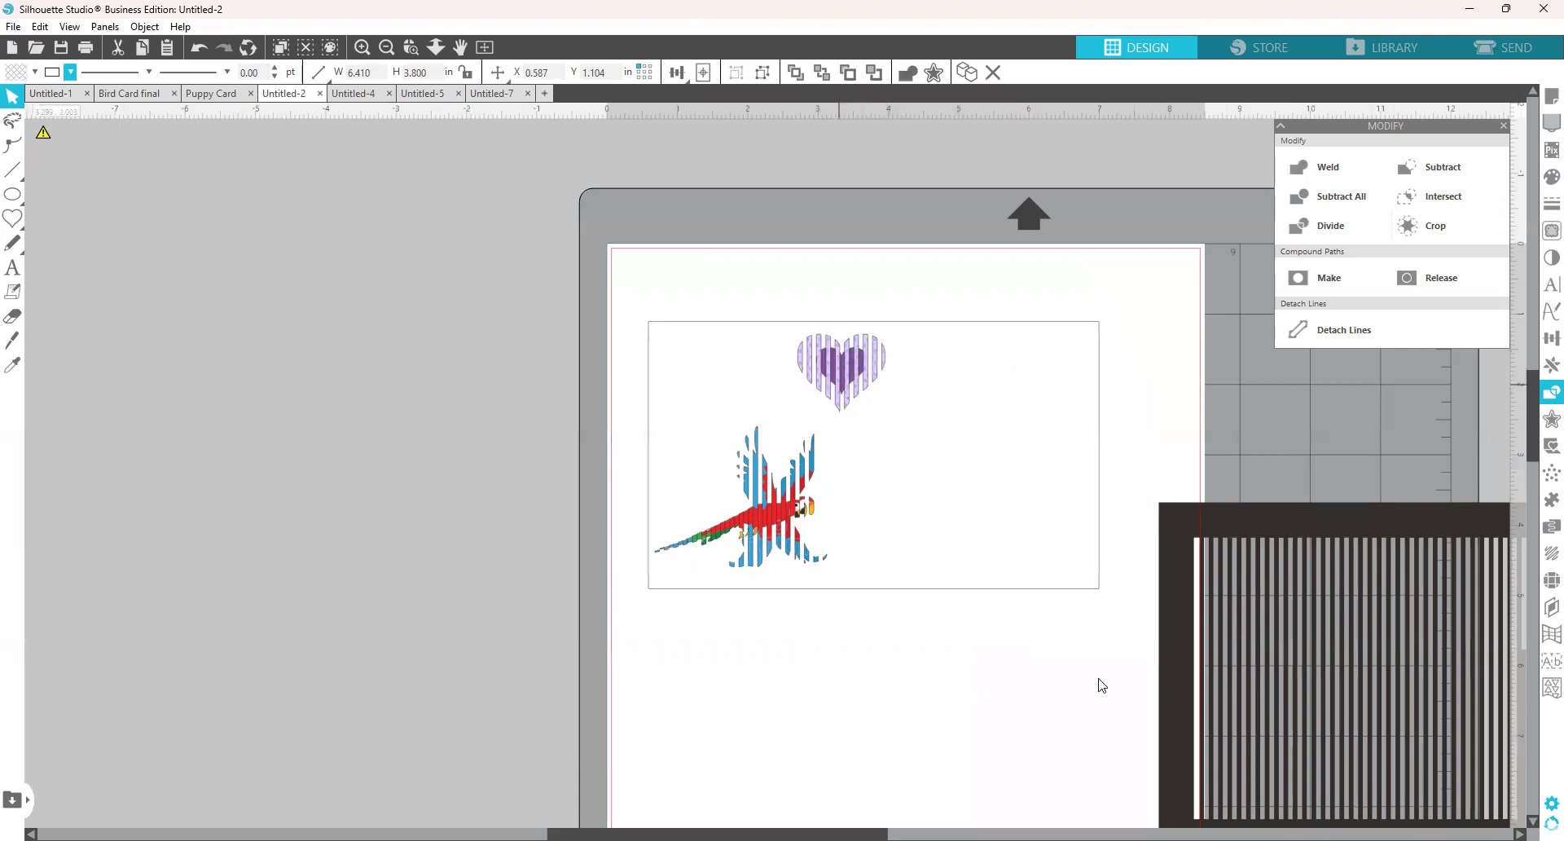
Select the rectangle together with the repositioned heart and the bird, and group them.
{"action": "left_click", "coordinate": [1196, 732]}
{"action": "key", "text": "ctrl+a"}
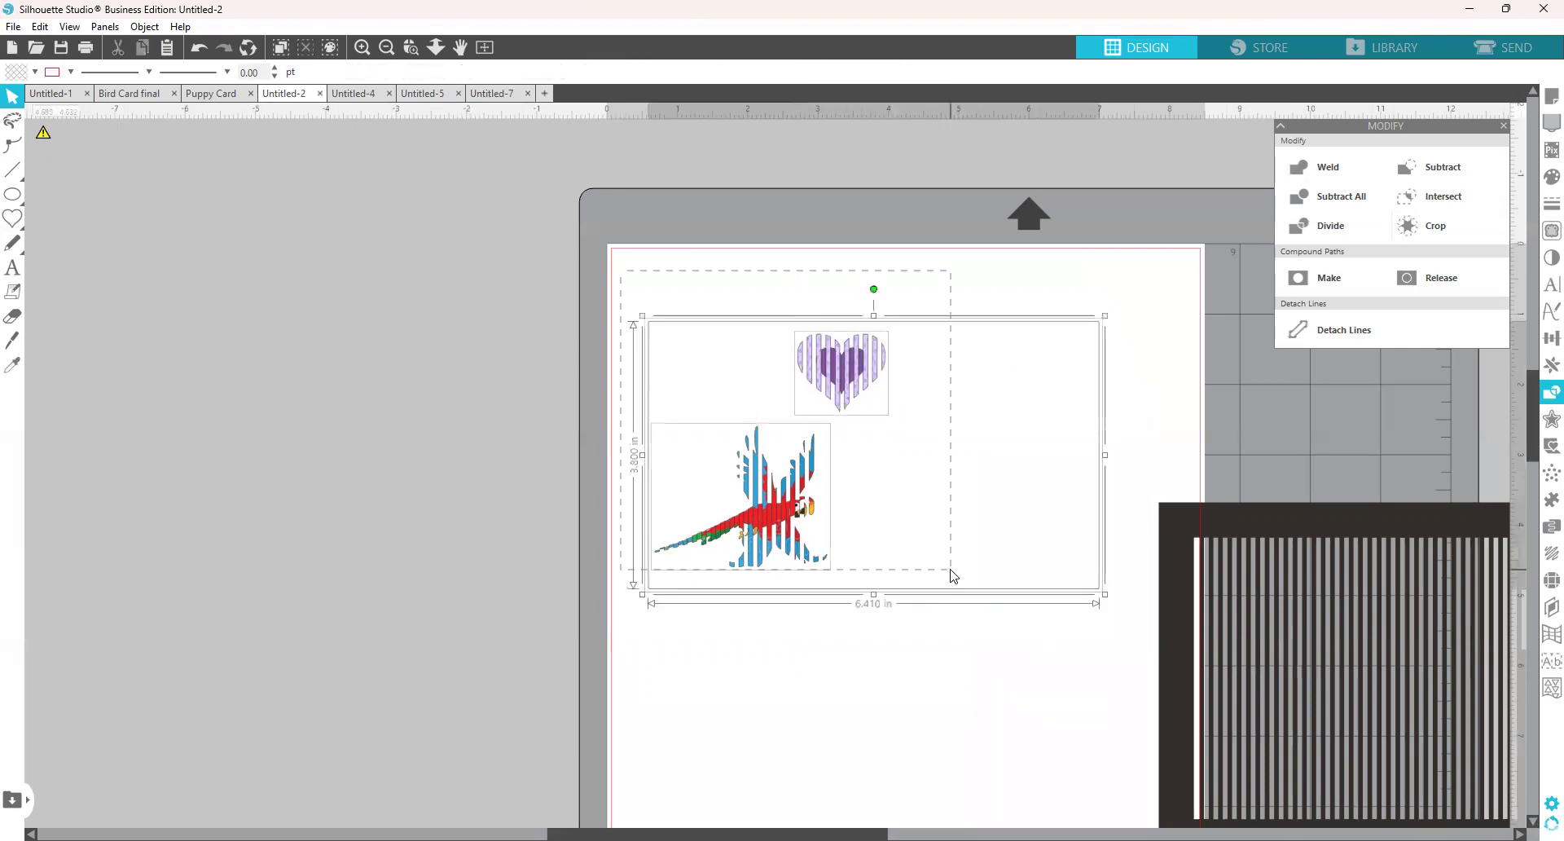
{"action": "right_click", "coordinate": [954, 607]}
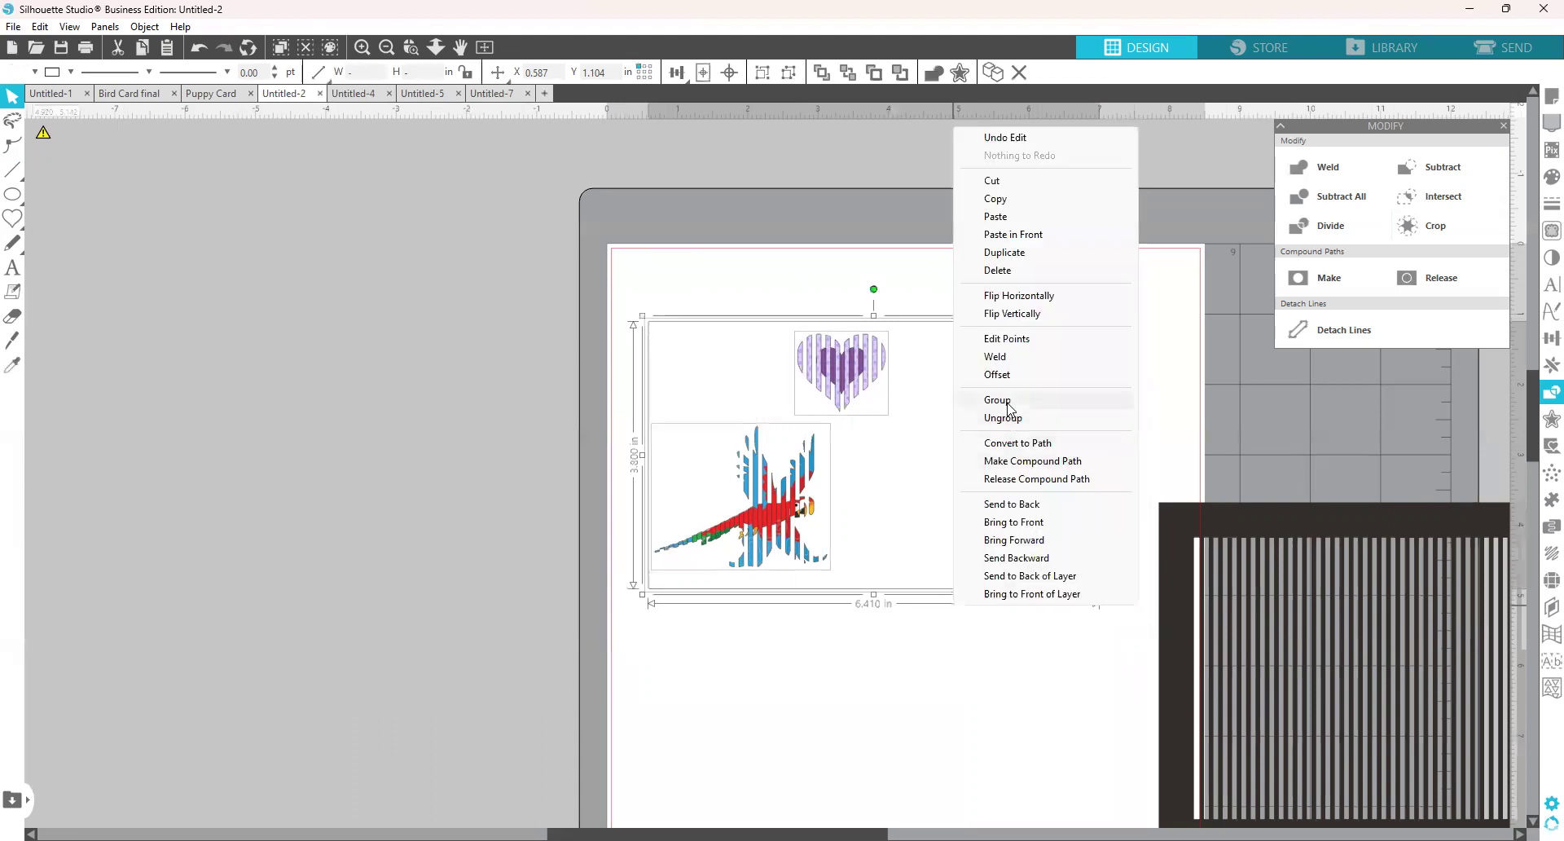
{"action": "left_click", "coordinate": [1010, 409]}
{"action": "left_click", "coordinate": [1061, 672]}
Place the striped overlay over the regrouped artwork and slide the artwork beneath it to preview the heart and bird animation.
{"action": "left_click_drag", "start_coordinate": [1180, 651], "coordinate": [625, 433]}
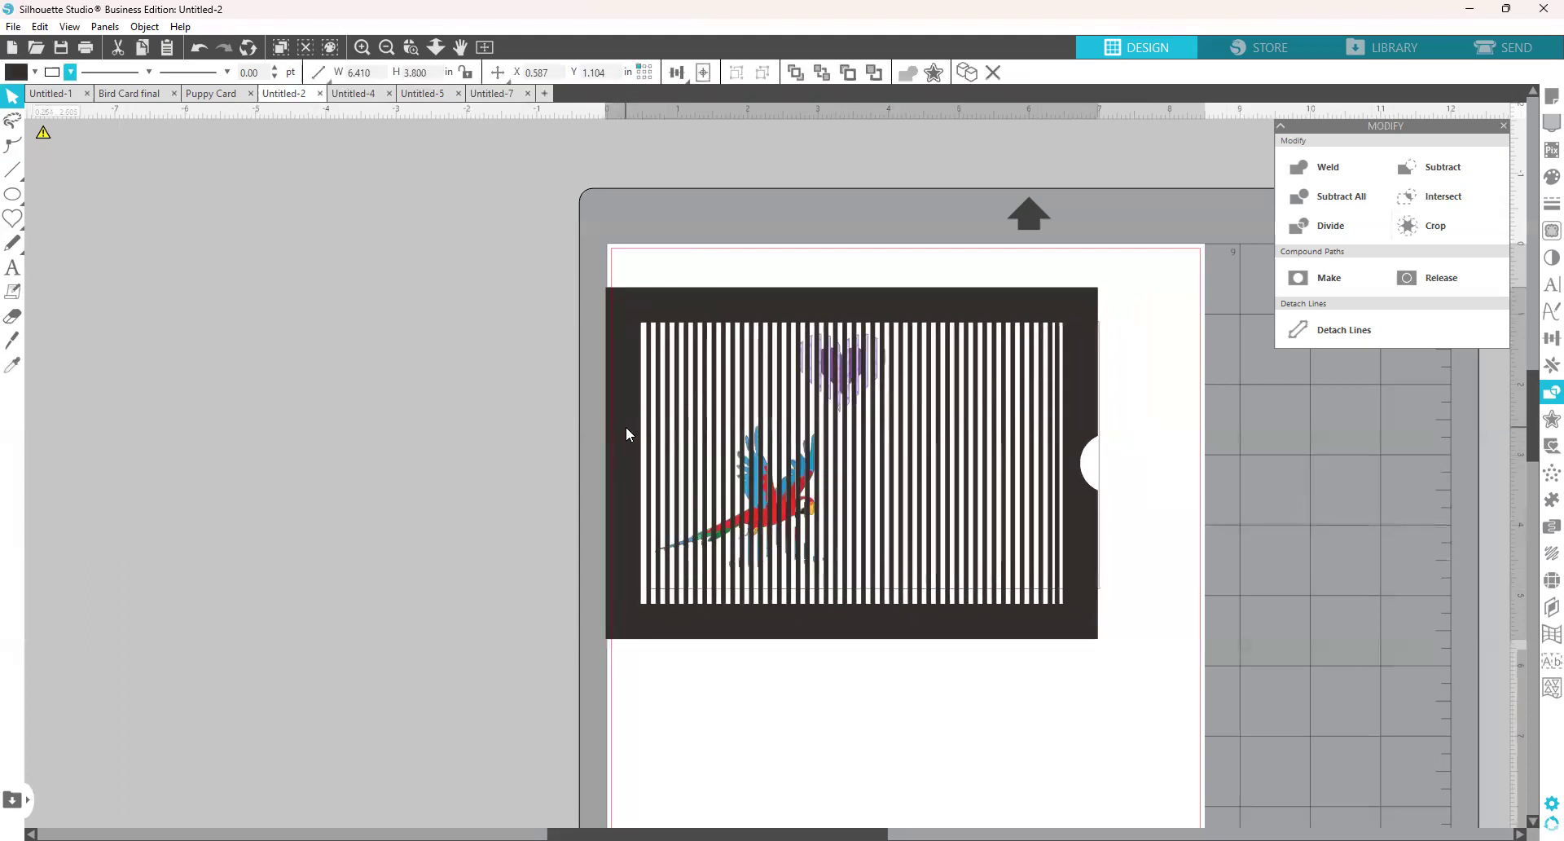
{"action": "left_click", "coordinate": [676, 425]}
{"action": "left_click_drag", "start_coordinate": [1101, 474], "coordinate": [1061, 483]}
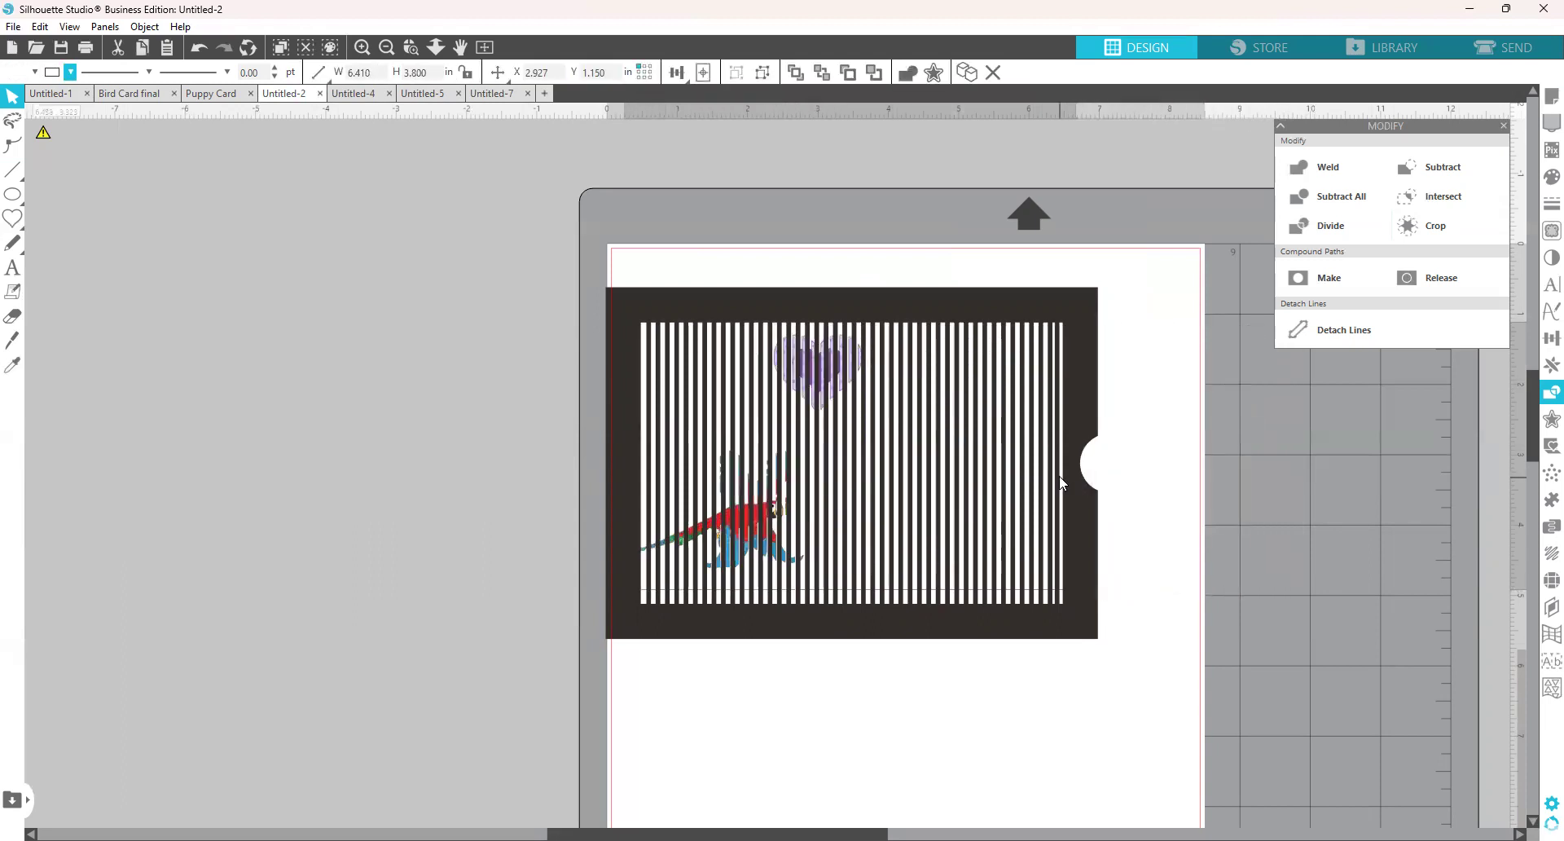
{"action": "left_click", "coordinate": [849, 336]}
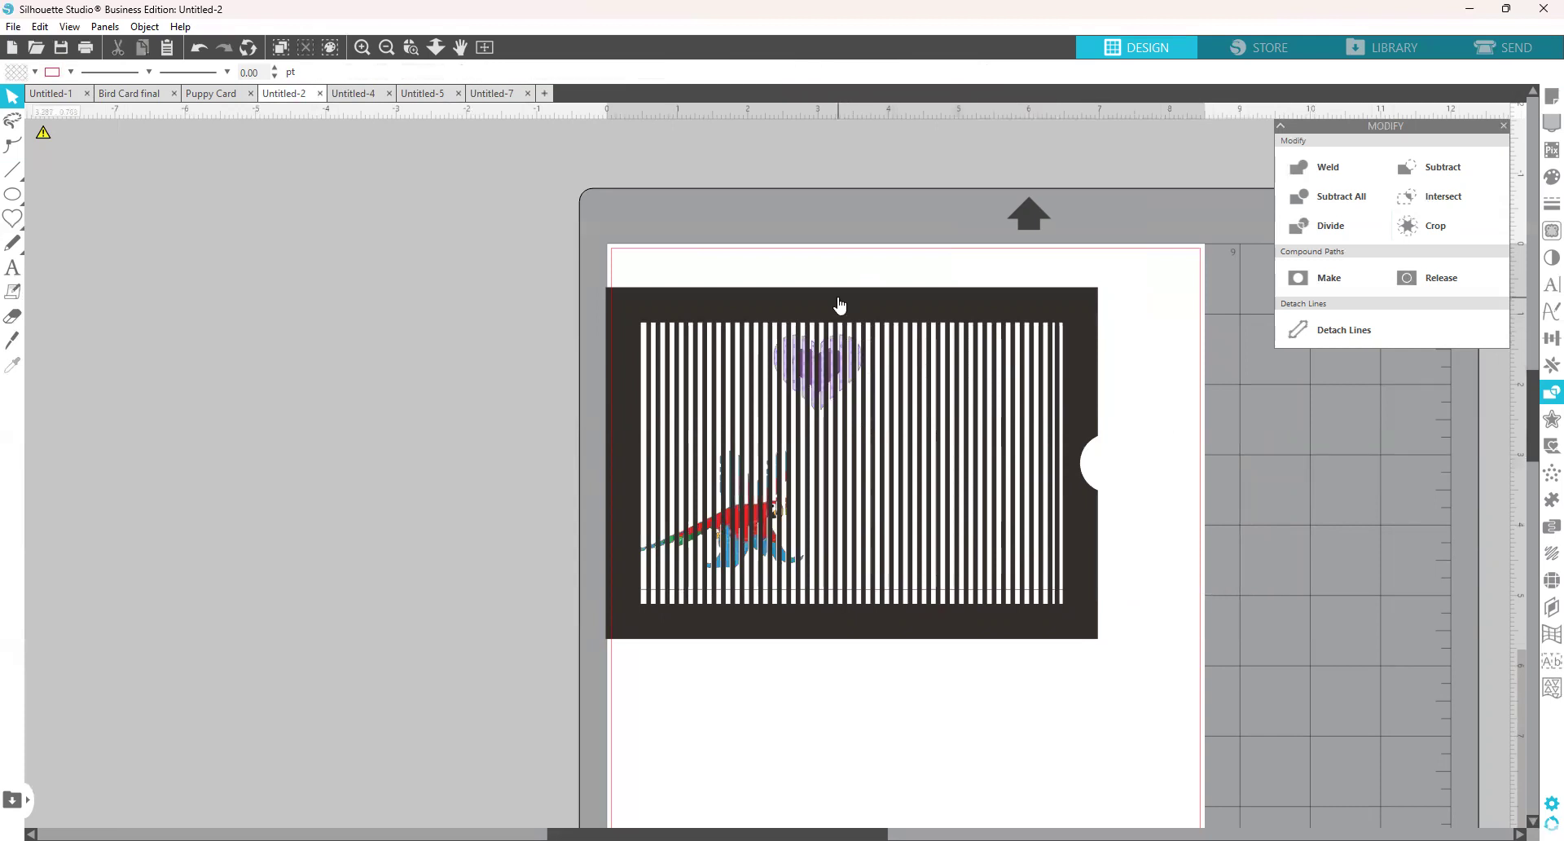
Examine the stacked frame pieces in the Bird Card final document and the parts in Untitled-5, and return to Untitled-2.
{"action": "left_click", "coordinate": [128, 94]}
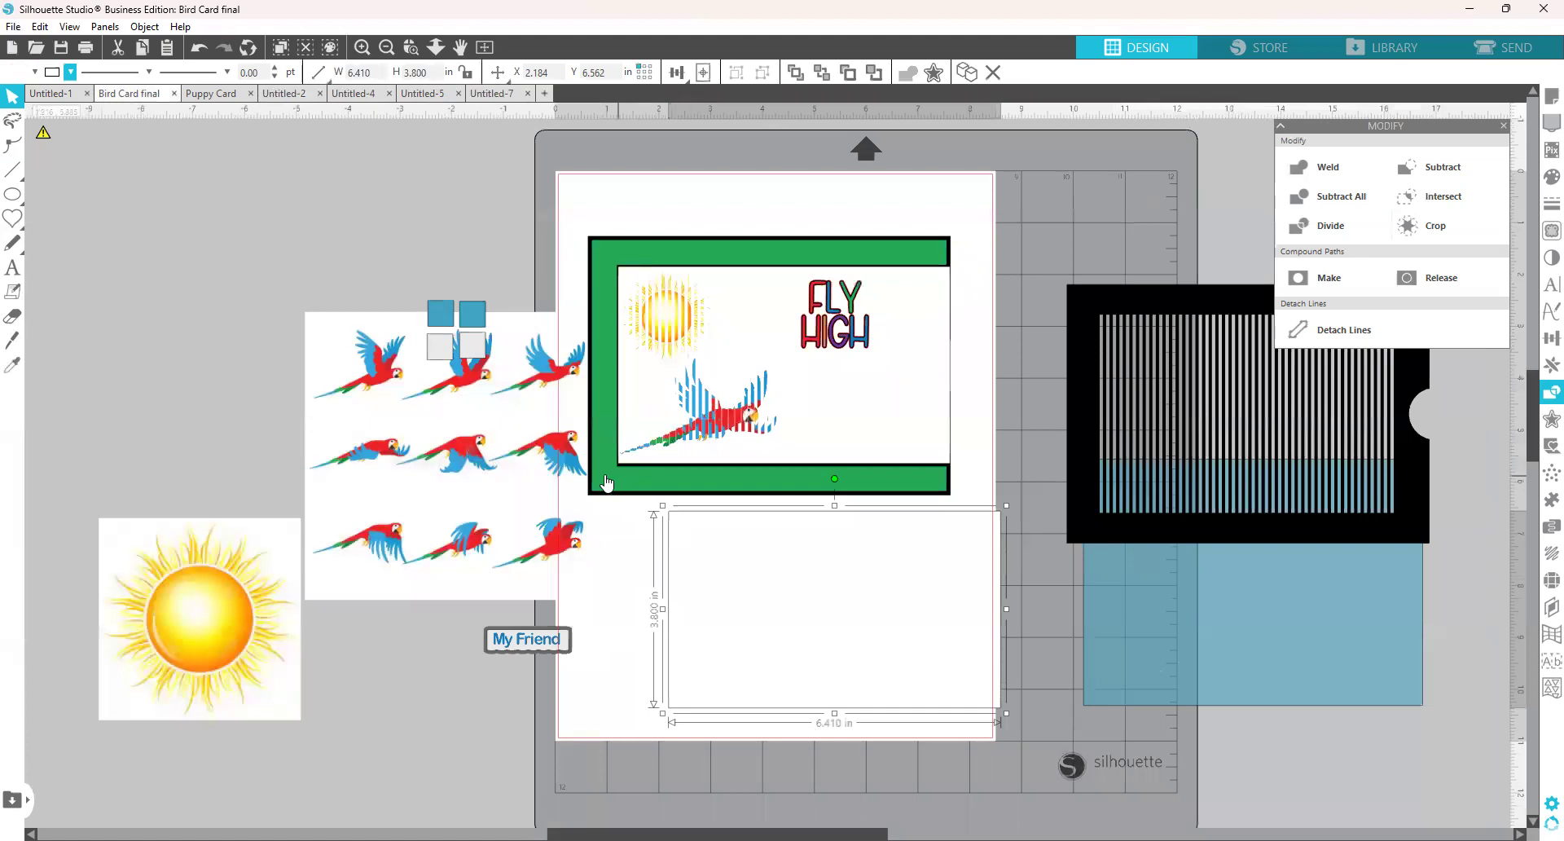
{"action": "left_click_drag", "start_coordinate": [607, 484], "coordinate": [122, 399]}
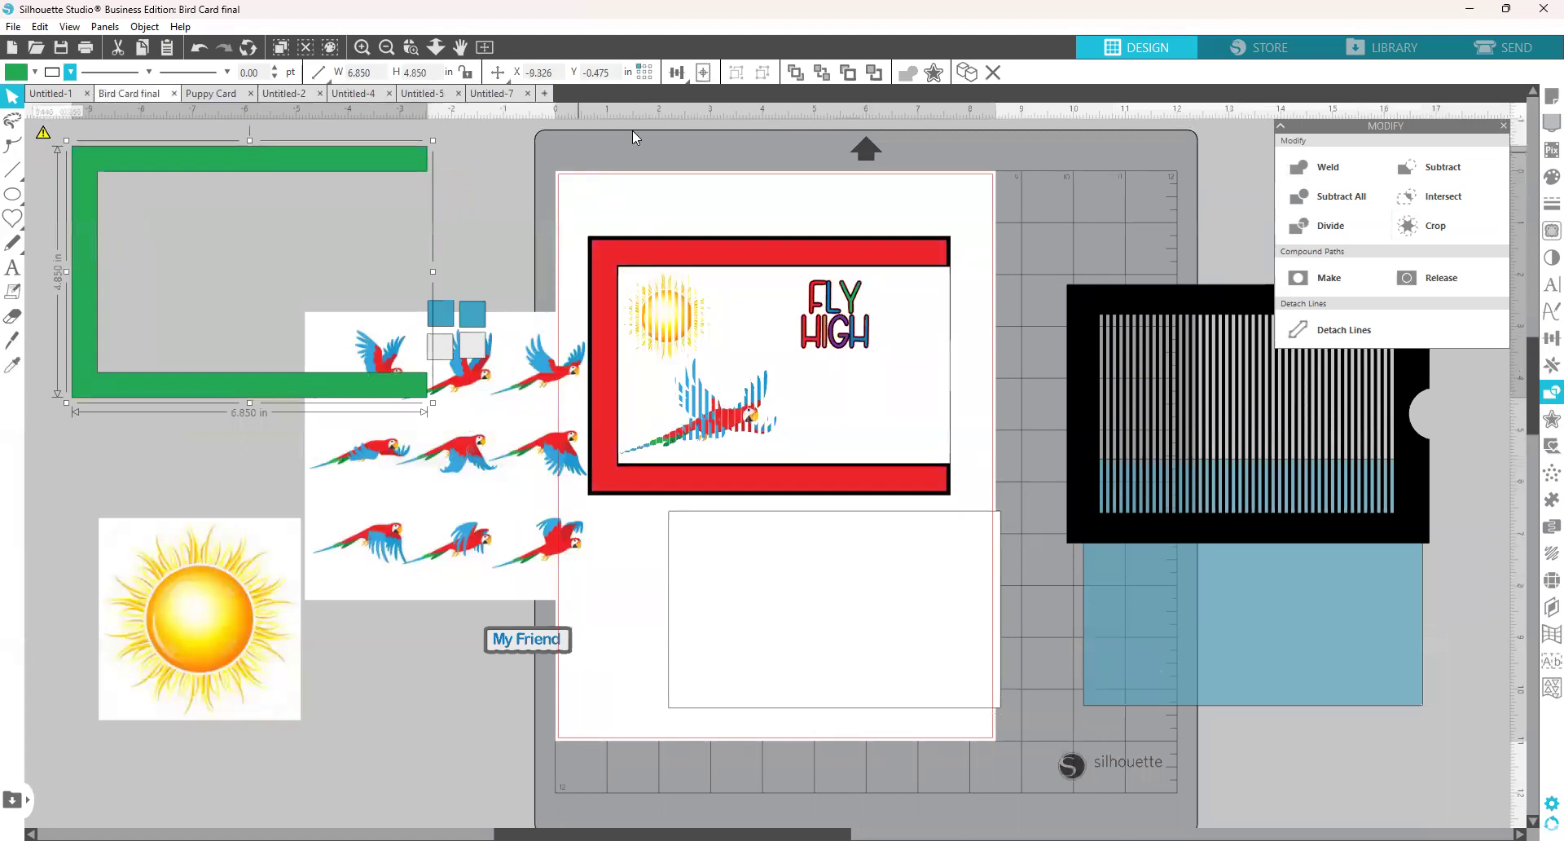
{"action": "left_click", "coordinate": [428, 97]}
{"action": "left_click_drag", "start_coordinate": [761, 364], "coordinate": [1353, 549]}
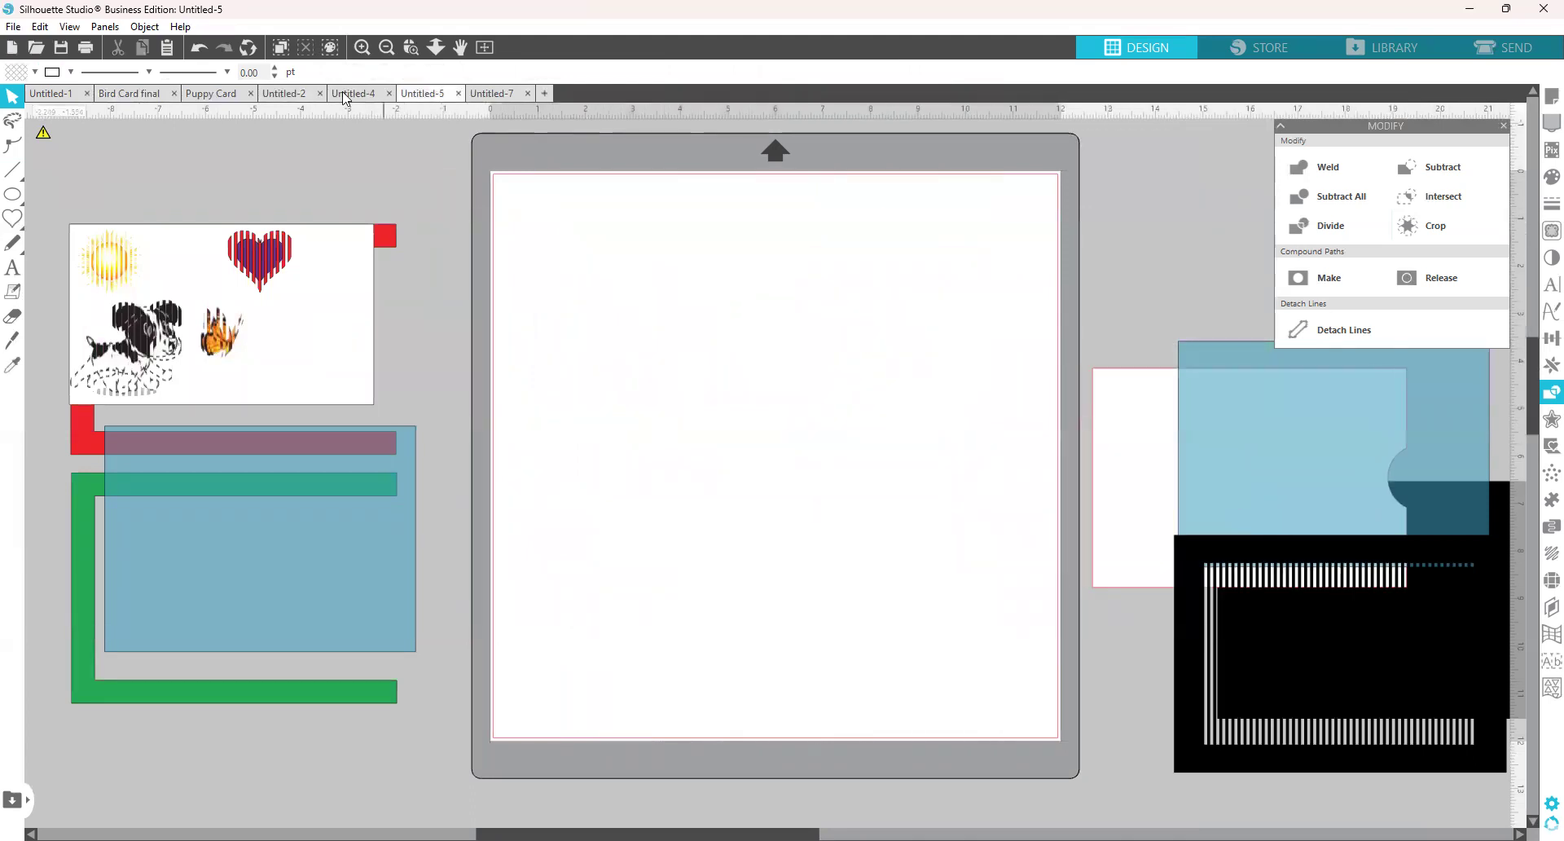
{"action": "left_click", "coordinate": [296, 95]}
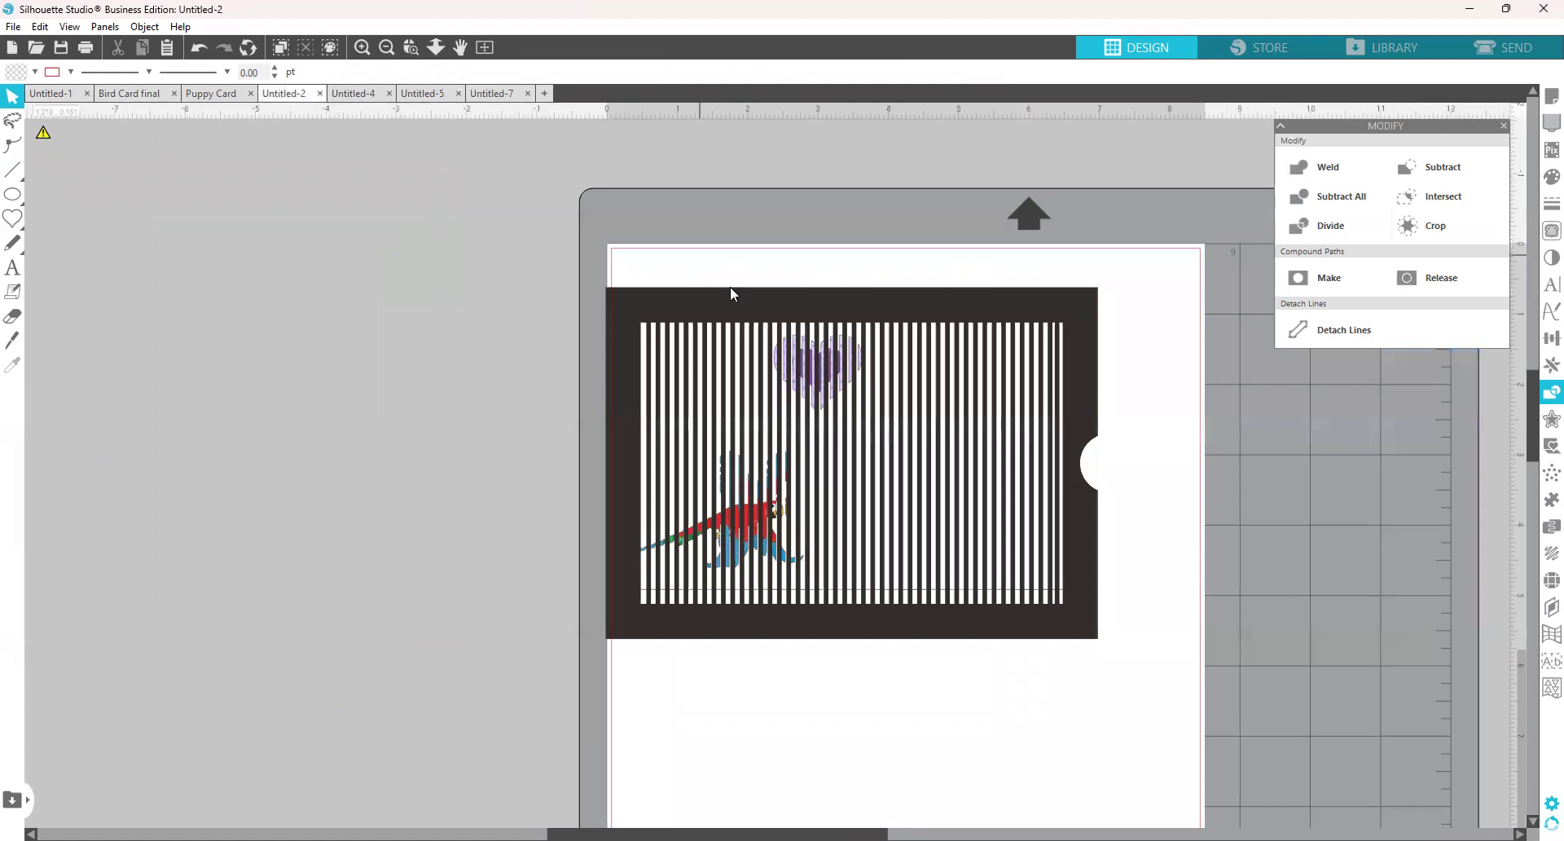
Move the striped overlay and its artwork off the page, and draw a blue-filled rectangle about 6.1 by 3.3 in on the cleared page.
{"action": "left_click", "coordinate": [1015, 637]}
{"action": "left_click_drag", "start_coordinate": [1011, 648], "coordinate": [290, 568]}
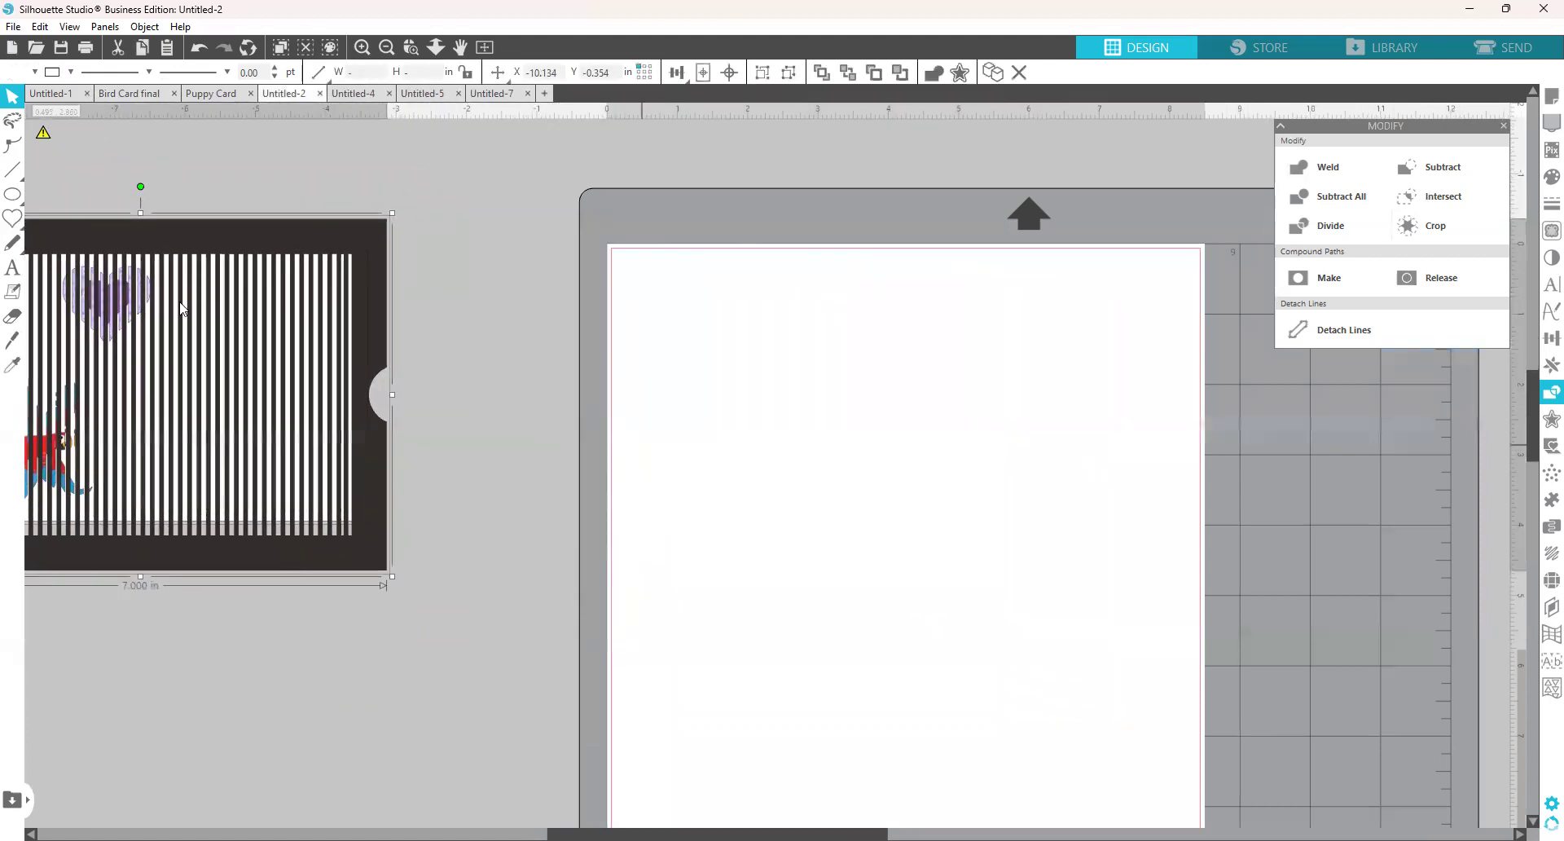
{"action": "left_click_drag", "start_coordinate": [675, 357], "coordinate": [1050, 557]}
{"action": "left_click_drag", "start_coordinate": [1079, 573], "coordinate": [1103, 597]}
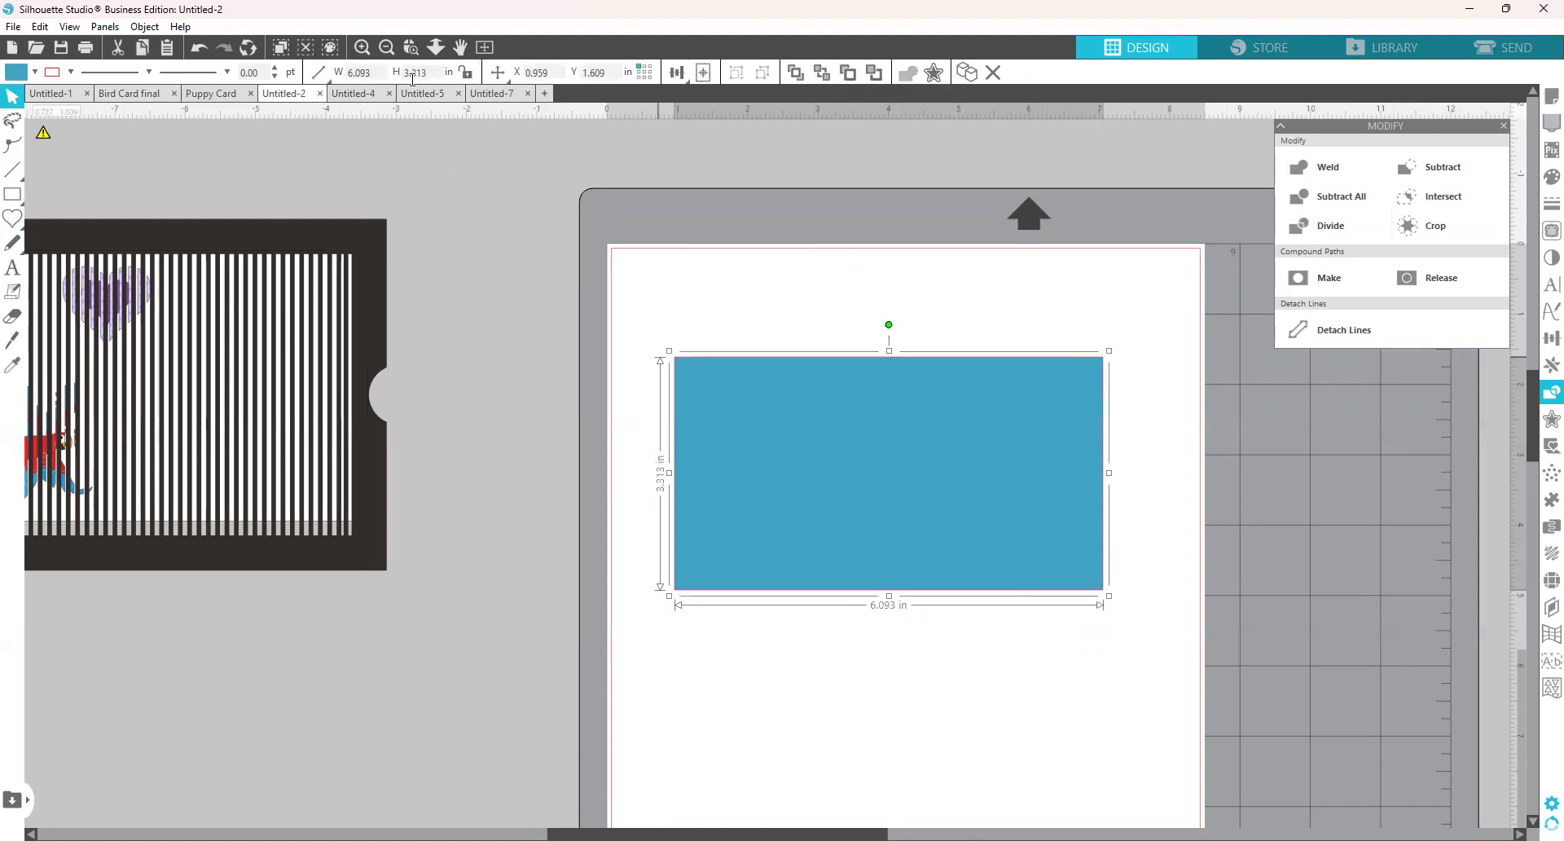
Set the blue rectangle's size to 7 in wide and 5 in high.
{"action": "left_click", "coordinate": [318, 73]}
{"action": "type", "text": "7"}
{"action": "key", "text": "Return"}
{"action": "key", "text": "Tab"}
{"action": "type", "text": "5"}
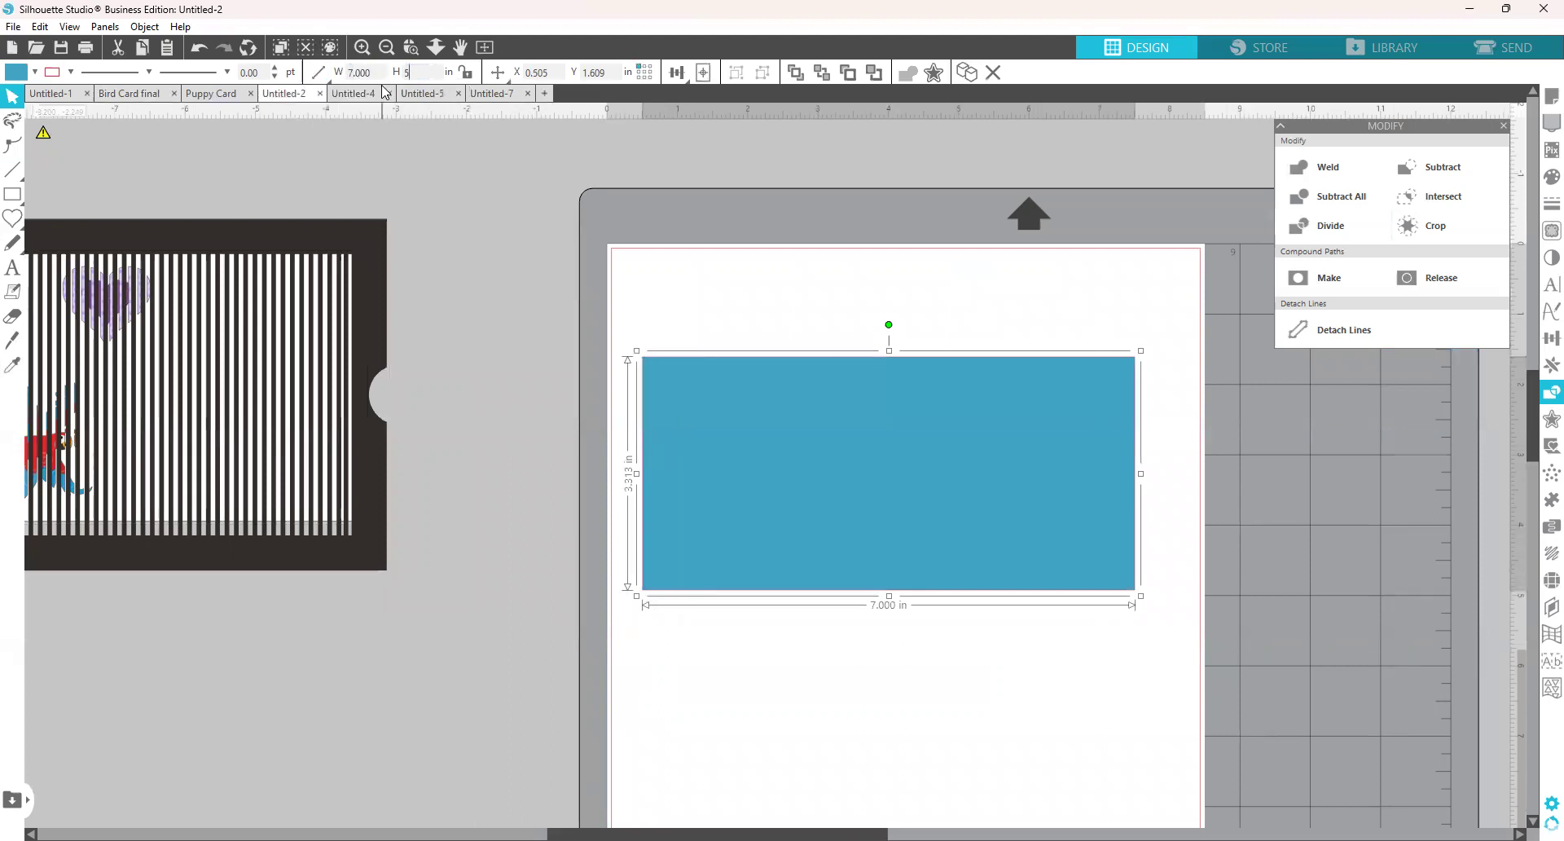
{"action": "key", "text": "Return"}
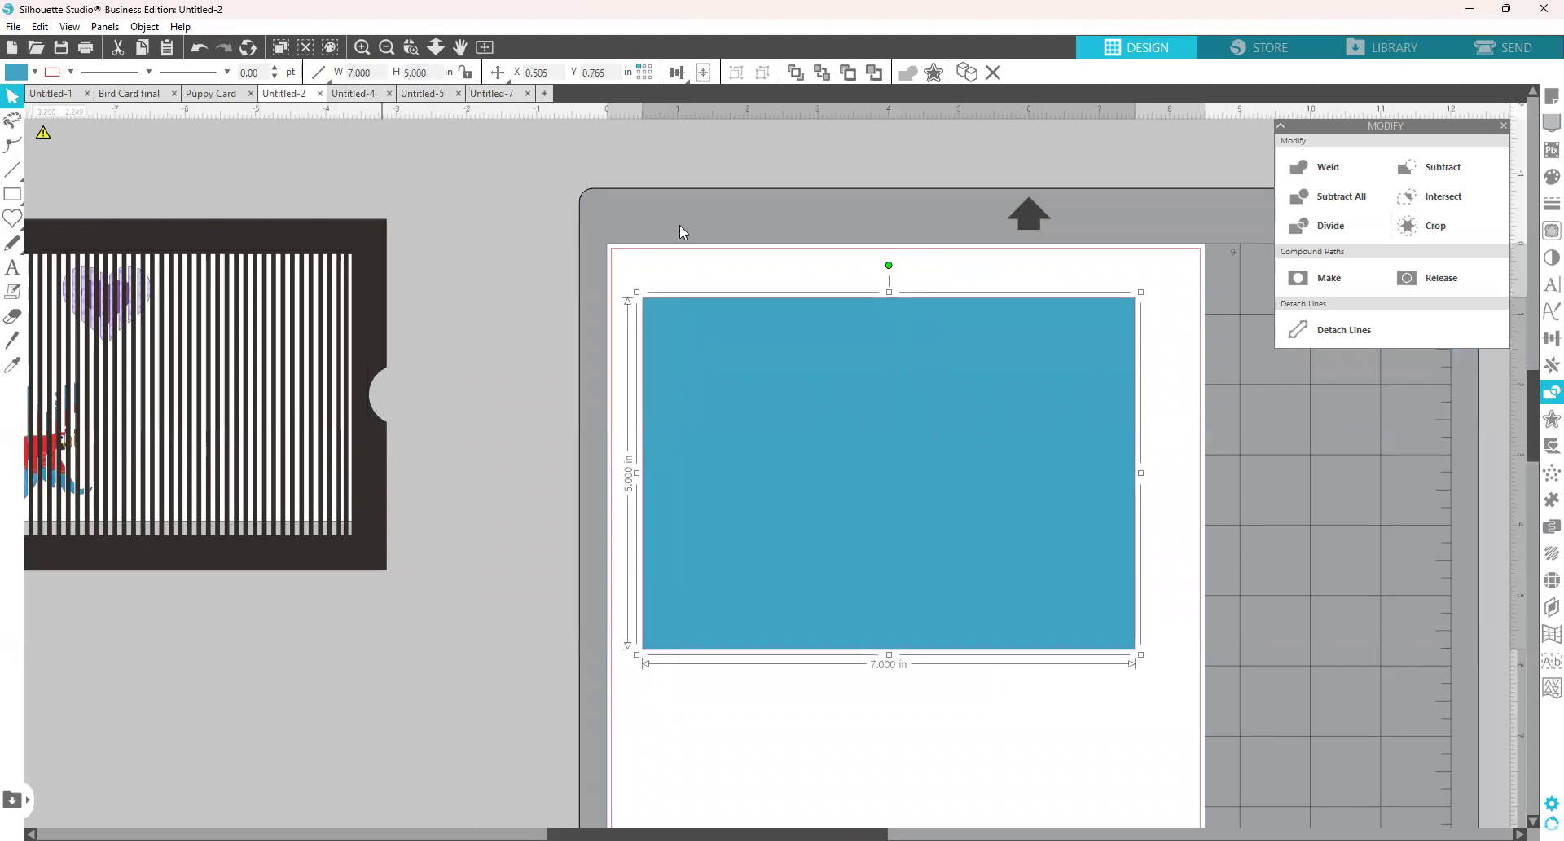
Position the blue rectangle at the page's upper-left corner, with X and Y both at 0.
{"action": "left_click", "coordinate": [594, 74]}
{"action": "type", "text": "0"}
{"action": "key", "text": "Return"}
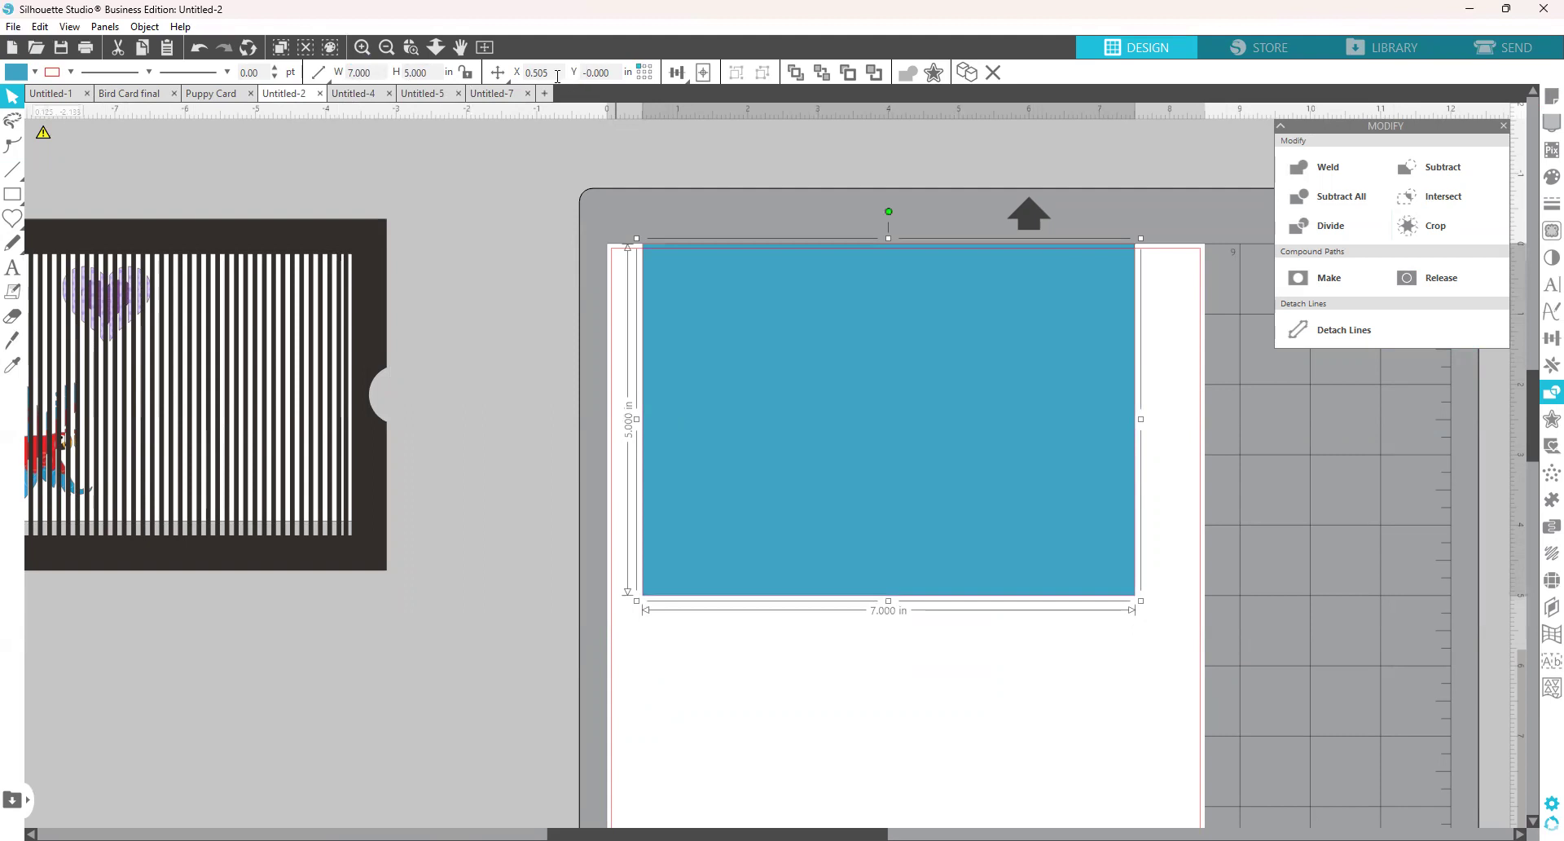
{"action": "key", "text": "shift+Tab"}
{"action": "type", "text": "0"}
{"action": "key", "text": "Return"}
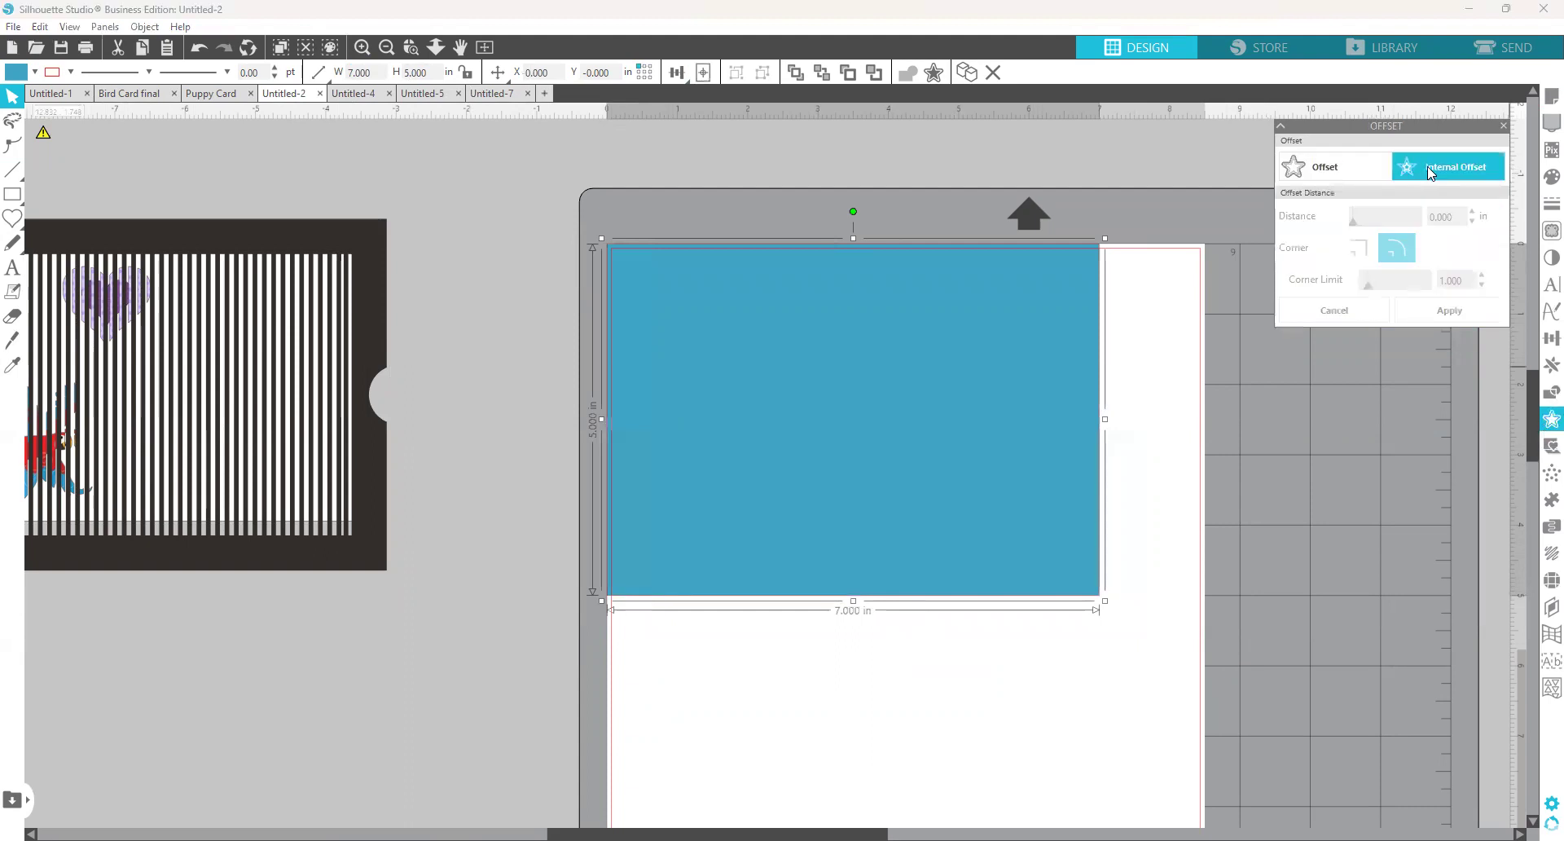
Create an internal offset of the blue rectangle at 0.5 in with square corners.
{"action": "left_click", "coordinate": [1427, 166]}
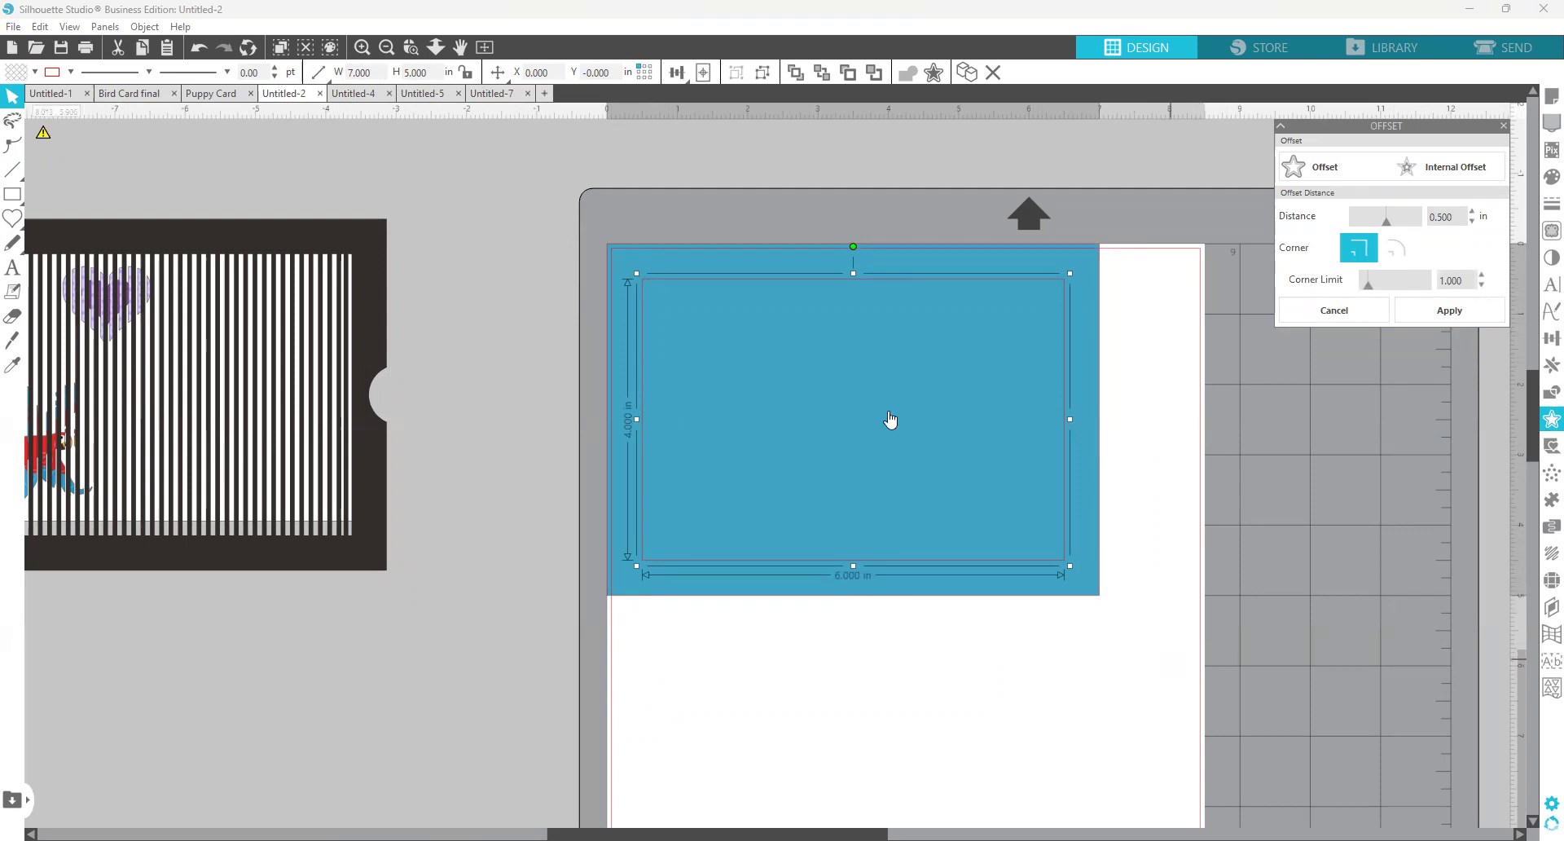
{"action": "left_click", "coordinate": [35, 73]}
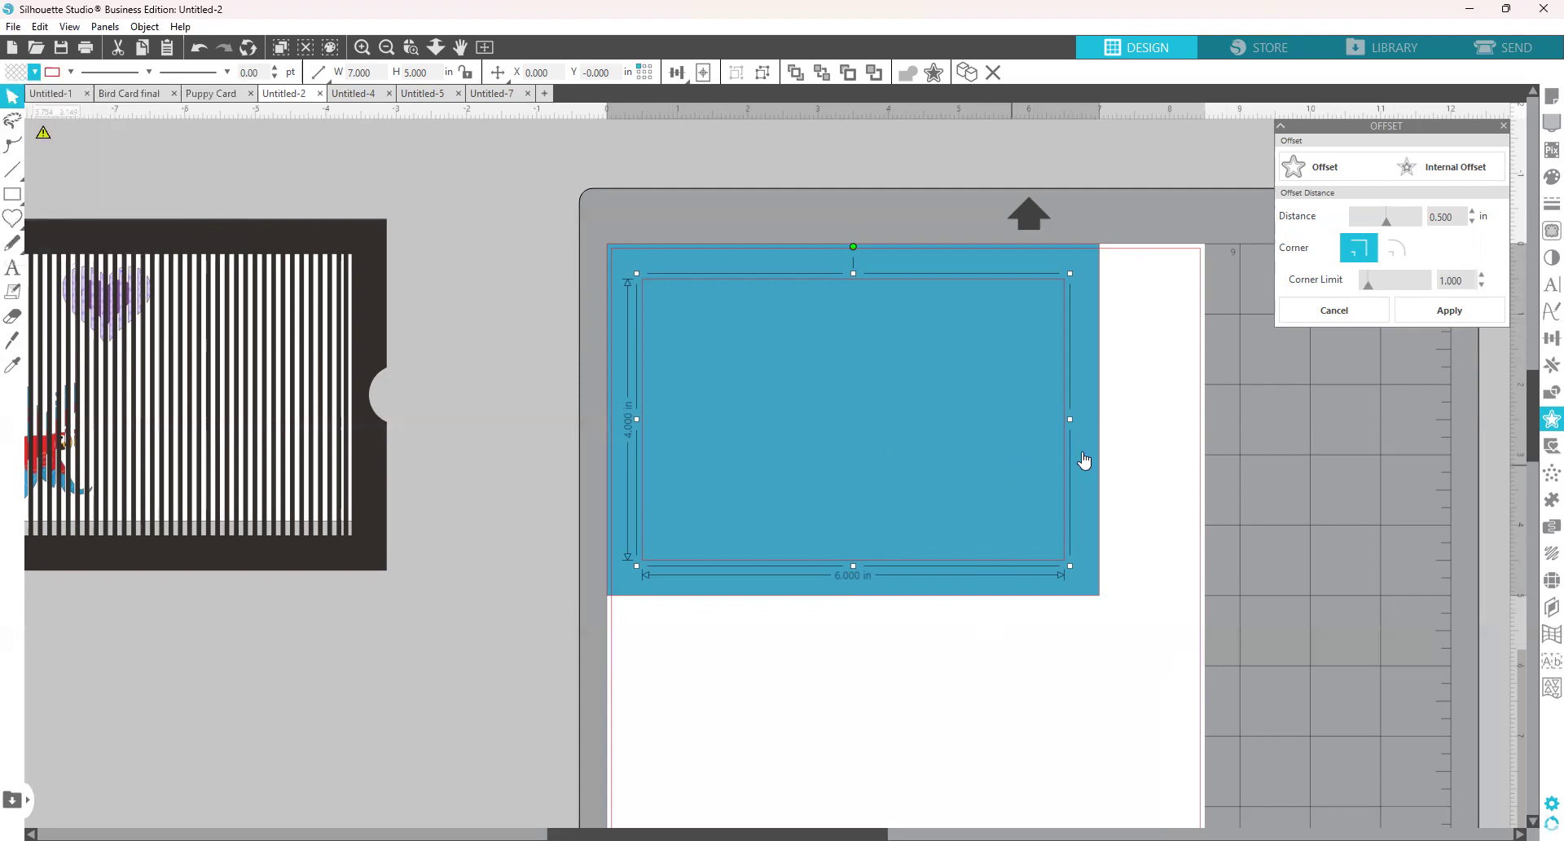
{"action": "left_click", "coordinate": [1147, 444]}
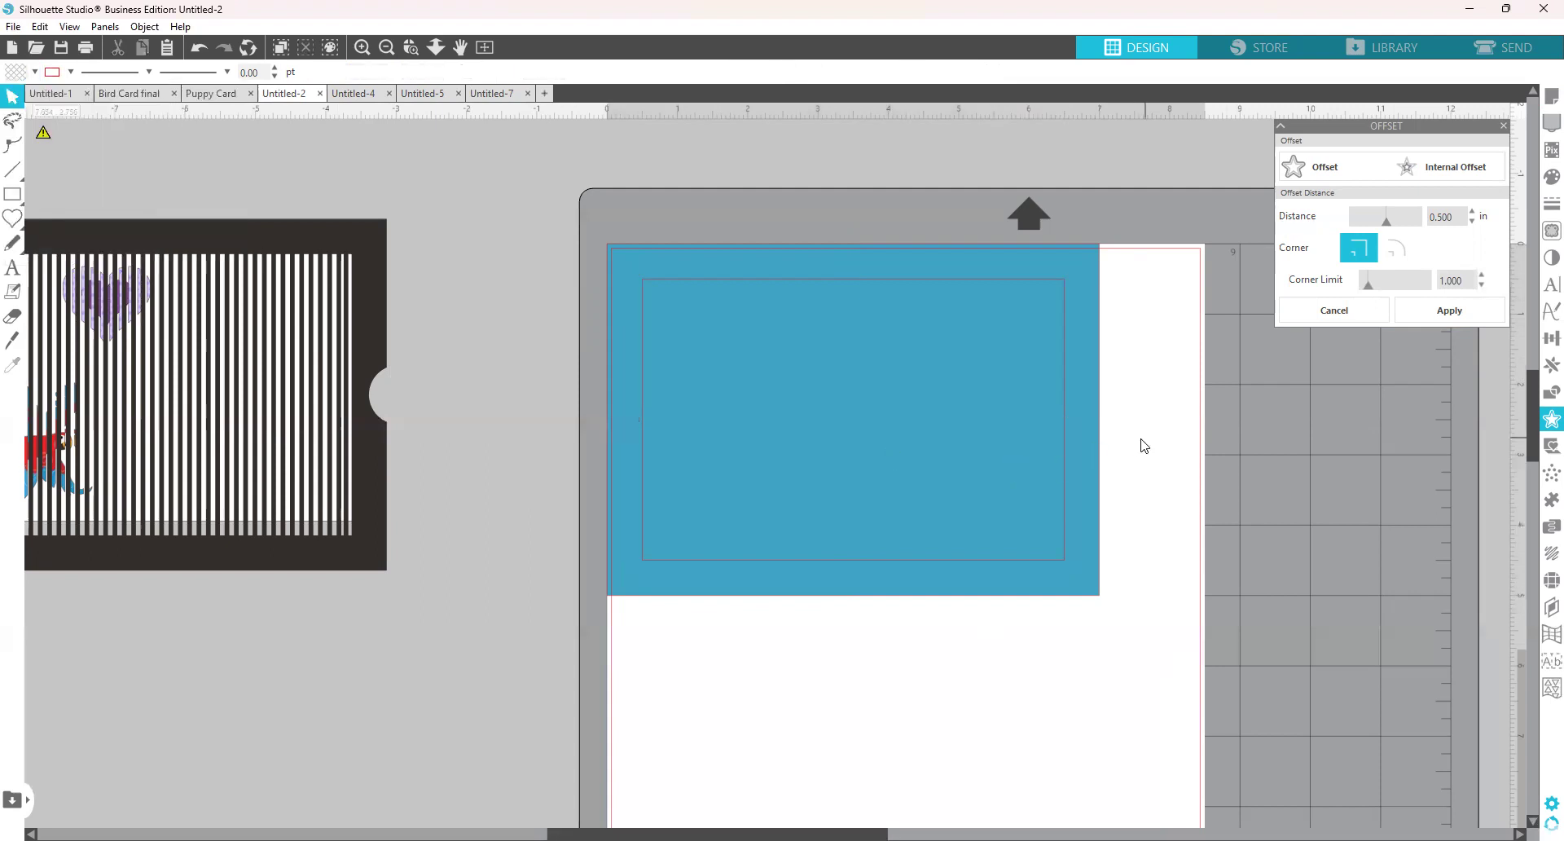
Stretch the inner rectangle's right side out near the blue rectangle's right edge, making it about 6.475 in wide.
{"action": "left_click", "coordinate": [1065, 432]}
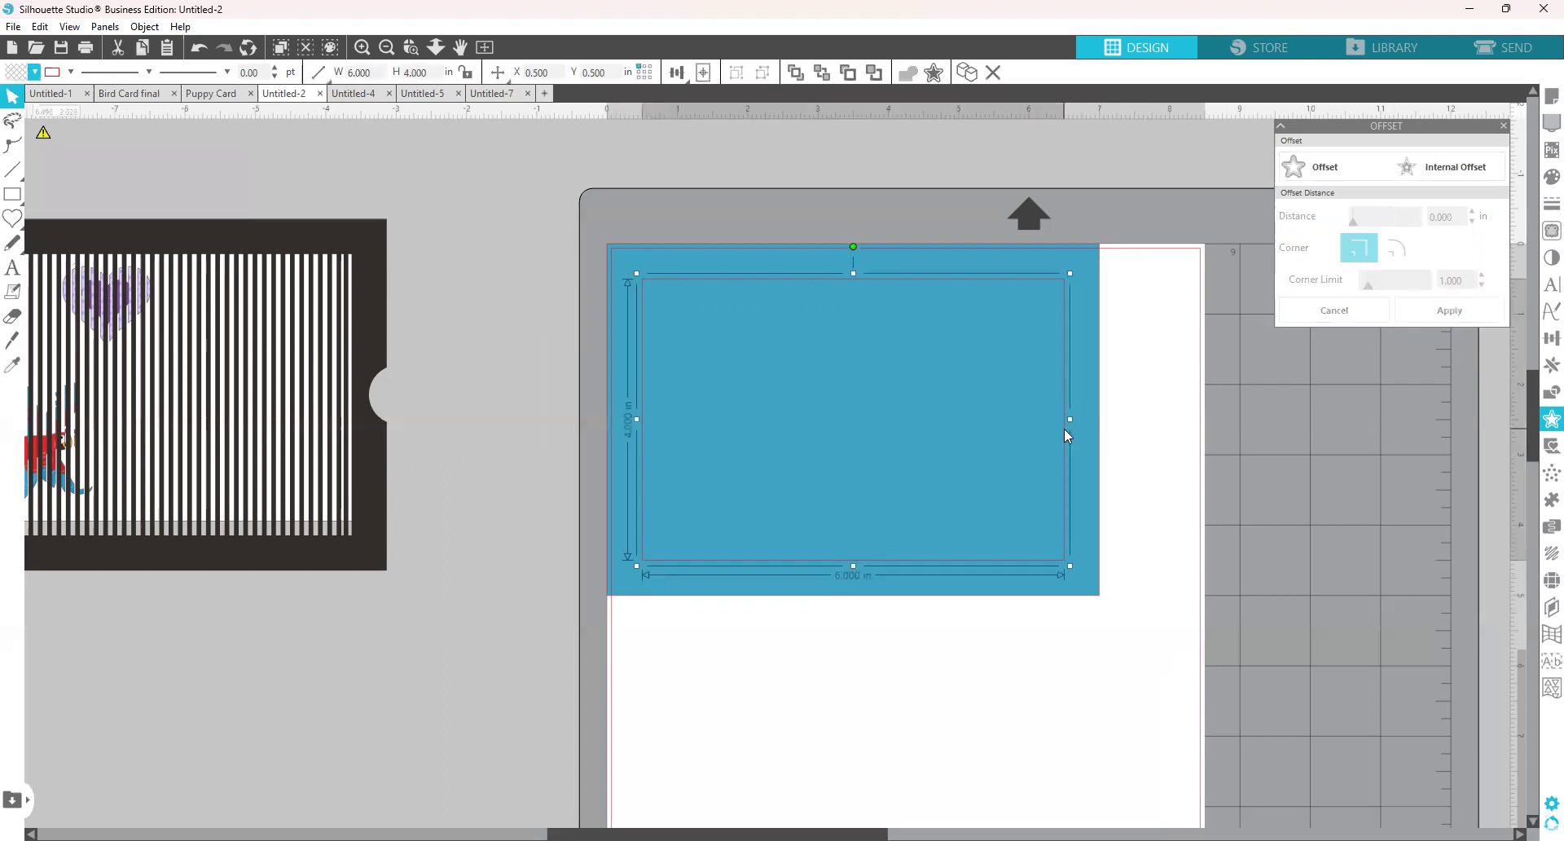
{"action": "left_click_drag", "start_coordinate": [1070, 419], "coordinate": [1104, 423]}
{"action": "left_click", "coordinate": [1108, 646]}
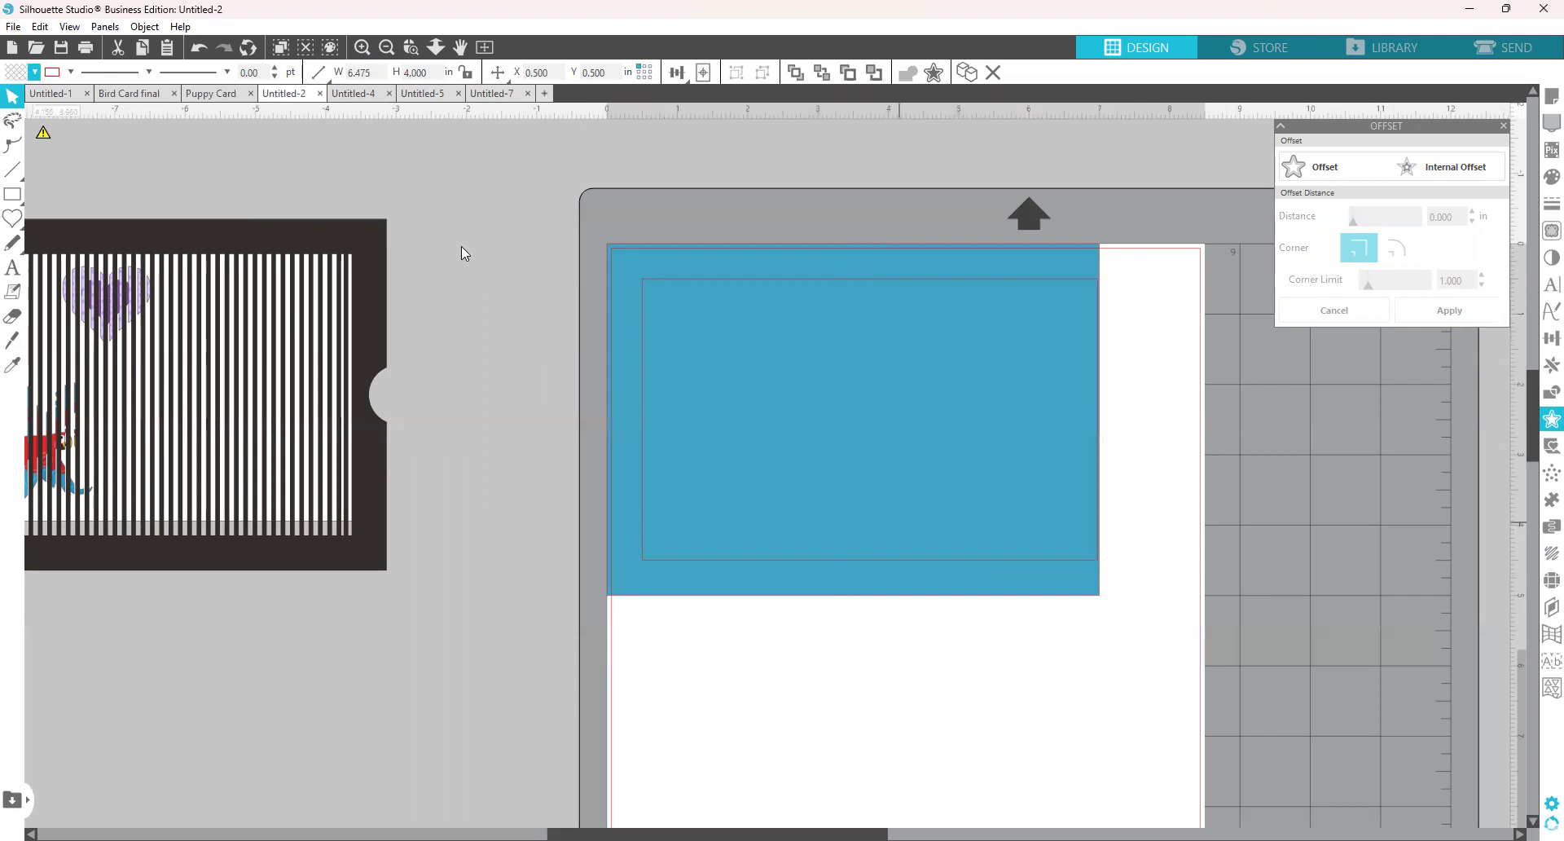
Subtract the inner rectangle from the blue rectangle to leave a blue frame.
{"action": "left_click", "coordinate": [632, 280]}
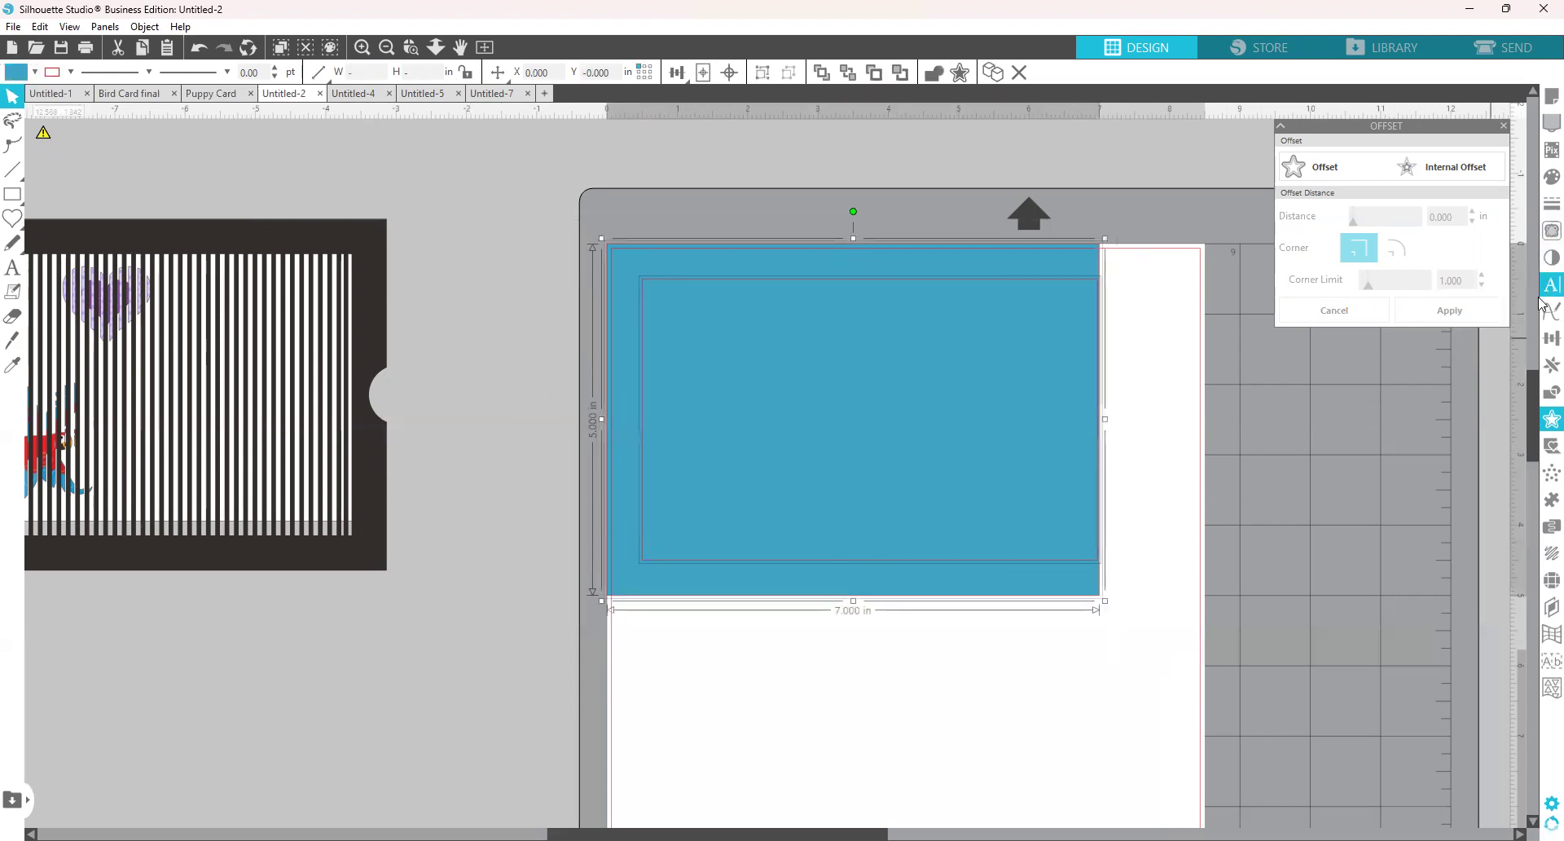
{"action": "left_click", "coordinate": [1542, 399]}
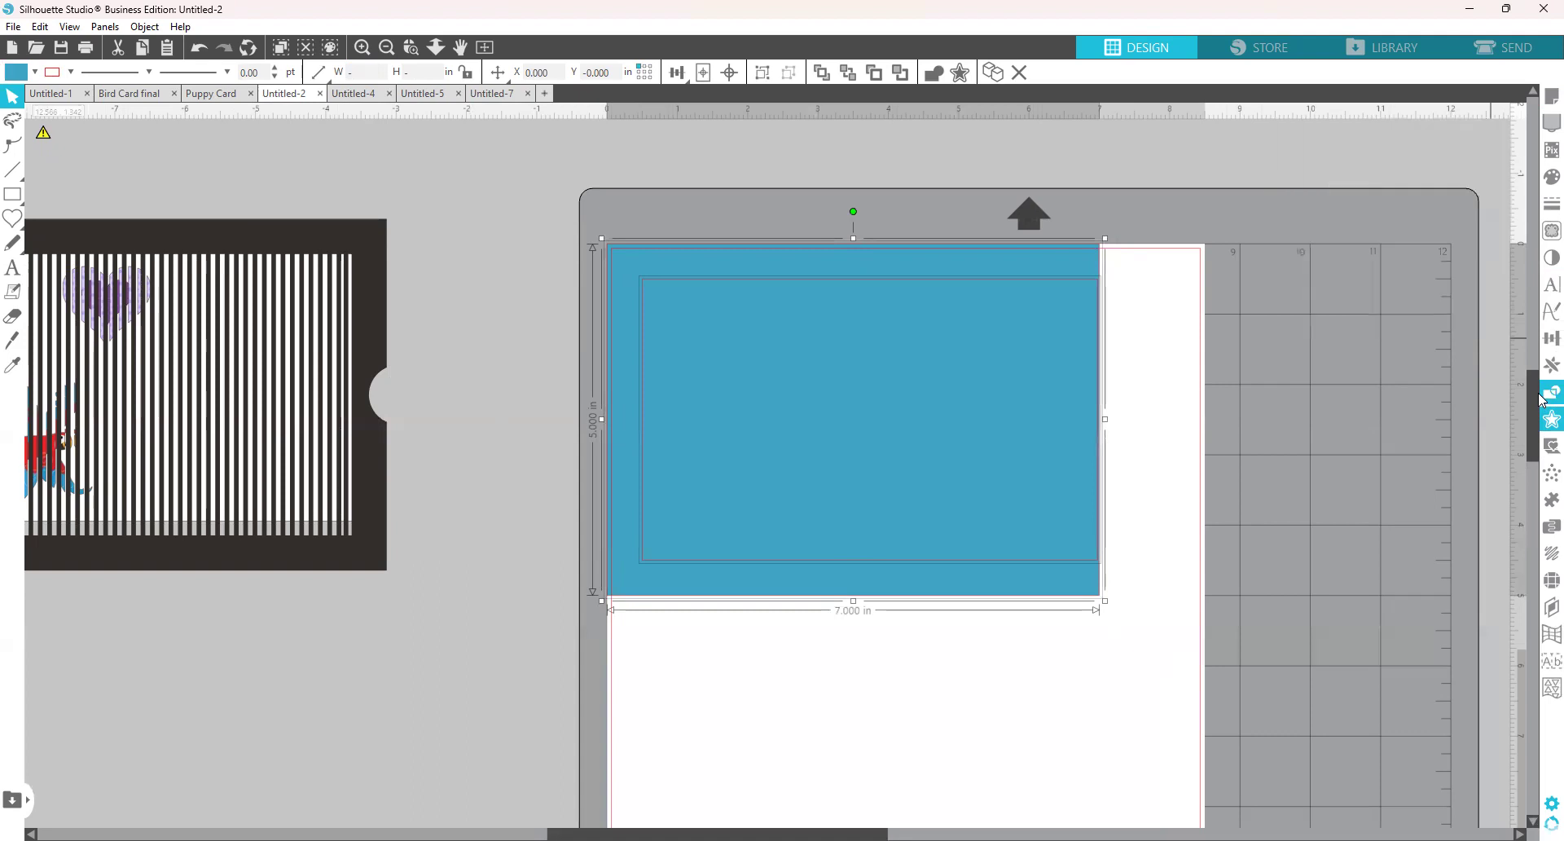
{"action": "left_click", "coordinate": [1434, 166]}
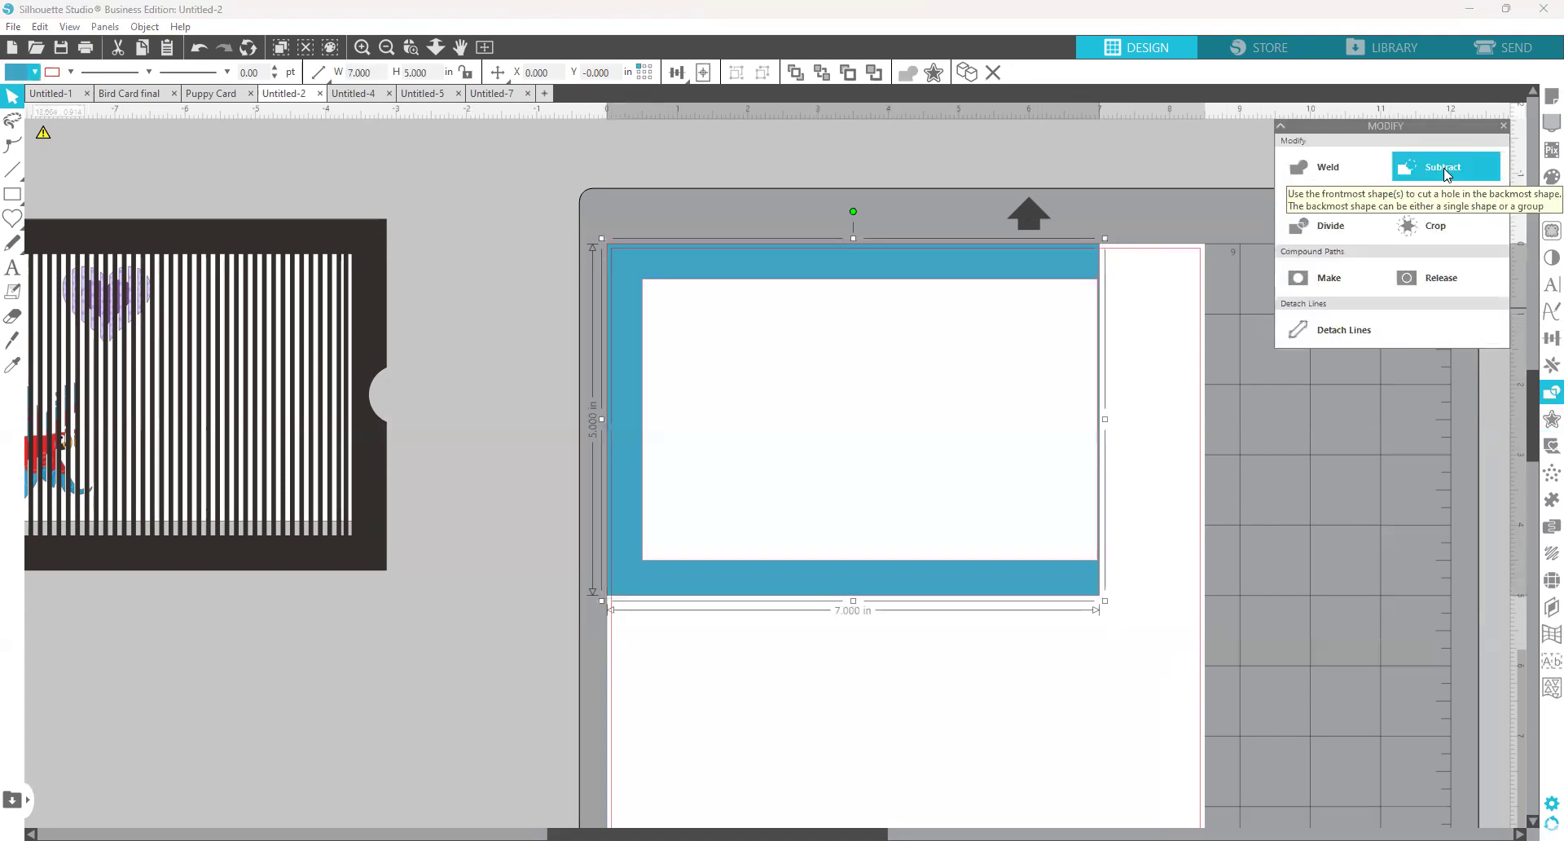
{"action": "left_click", "coordinate": [583, 612]}
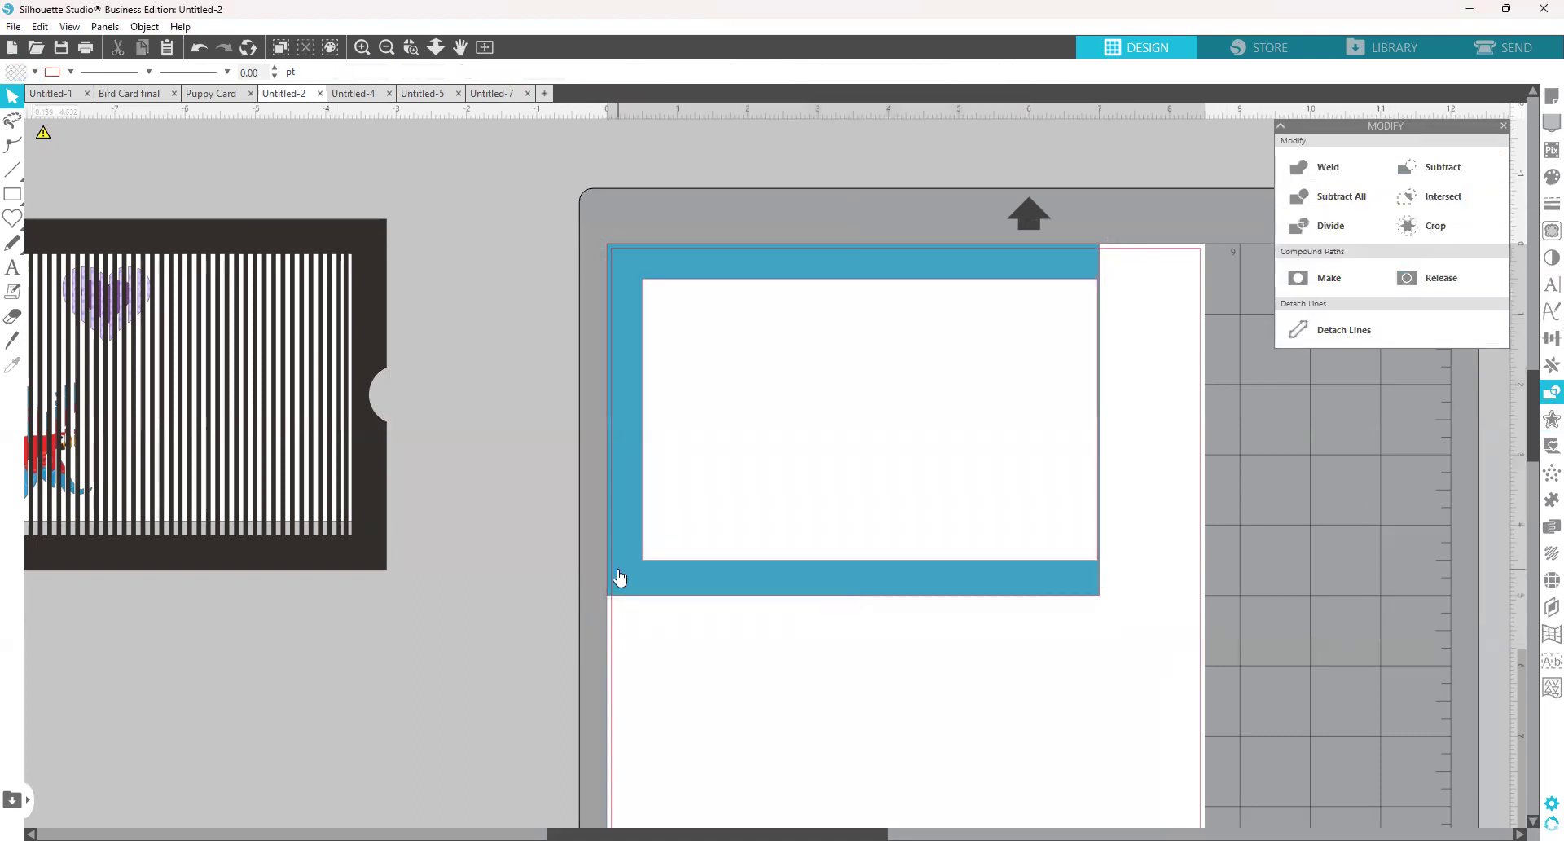
Move the blue frame off the page, past the page's right edge.
{"action": "left_click_drag", "start_coordinate": [620, 575], "coordinate": [87, 558]}
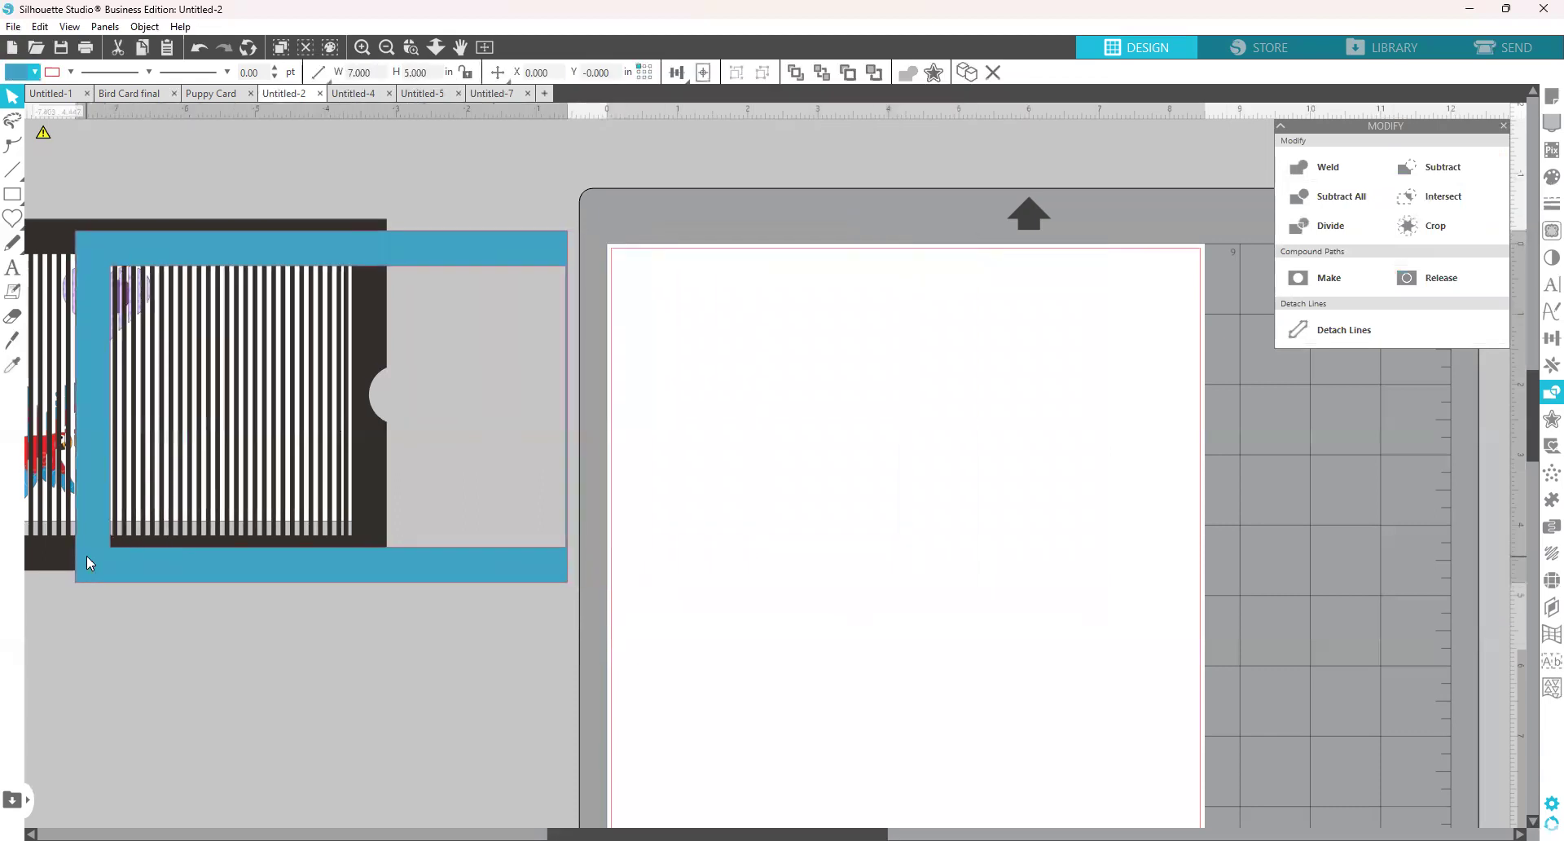
{"action": "left_click", "coordinate": [193, 168]}
{"action": "left_click_drag", "start_coordinate": [227, 255], "coordinate": [1560, 582]}
Make a copy of the striped overlay on the page, keeping the original over the heart and bird artwork.
{"action": "left_click_drag", "start_coordinate": [347, 561], "coordinate": [1077, 583]}
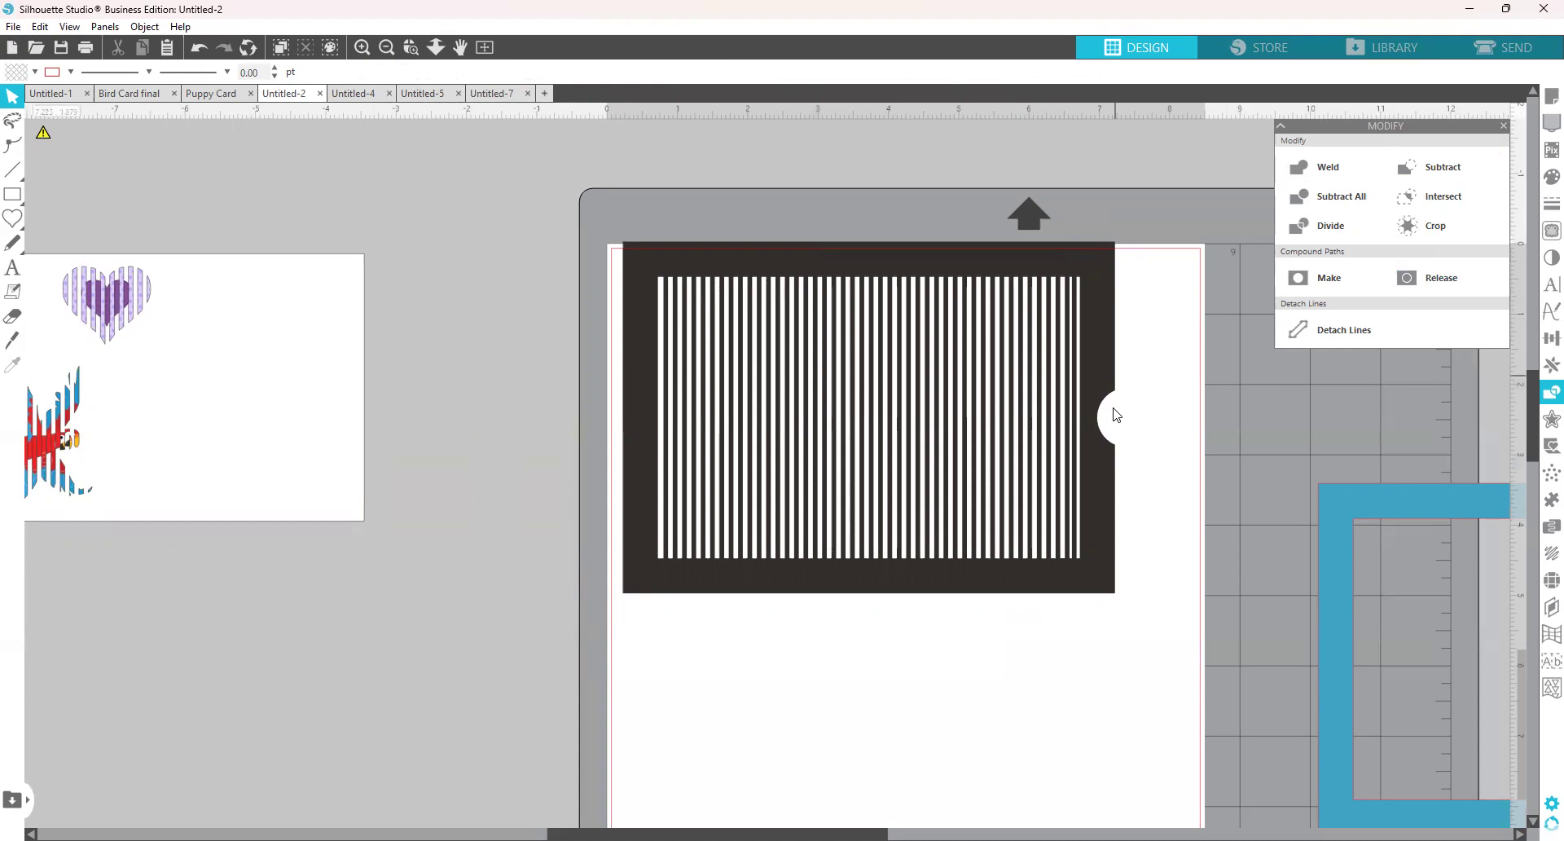
{"action": "left_click_drag", "start_coordinate": [870, 593], "coordinate": [170, 594]}
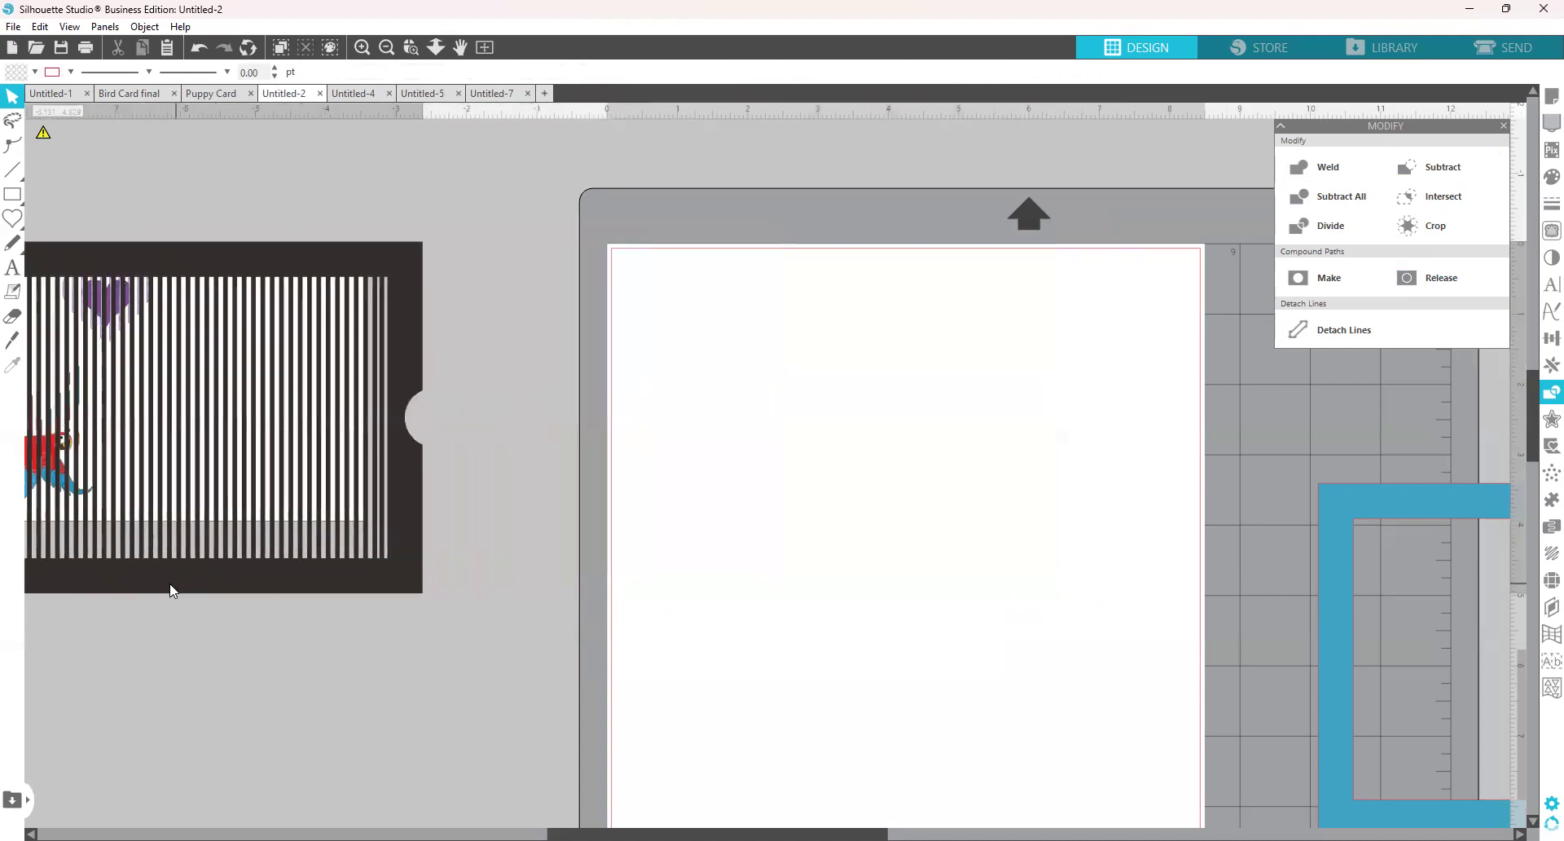
{"action": "left_click", "coordinate": [275, 608]}
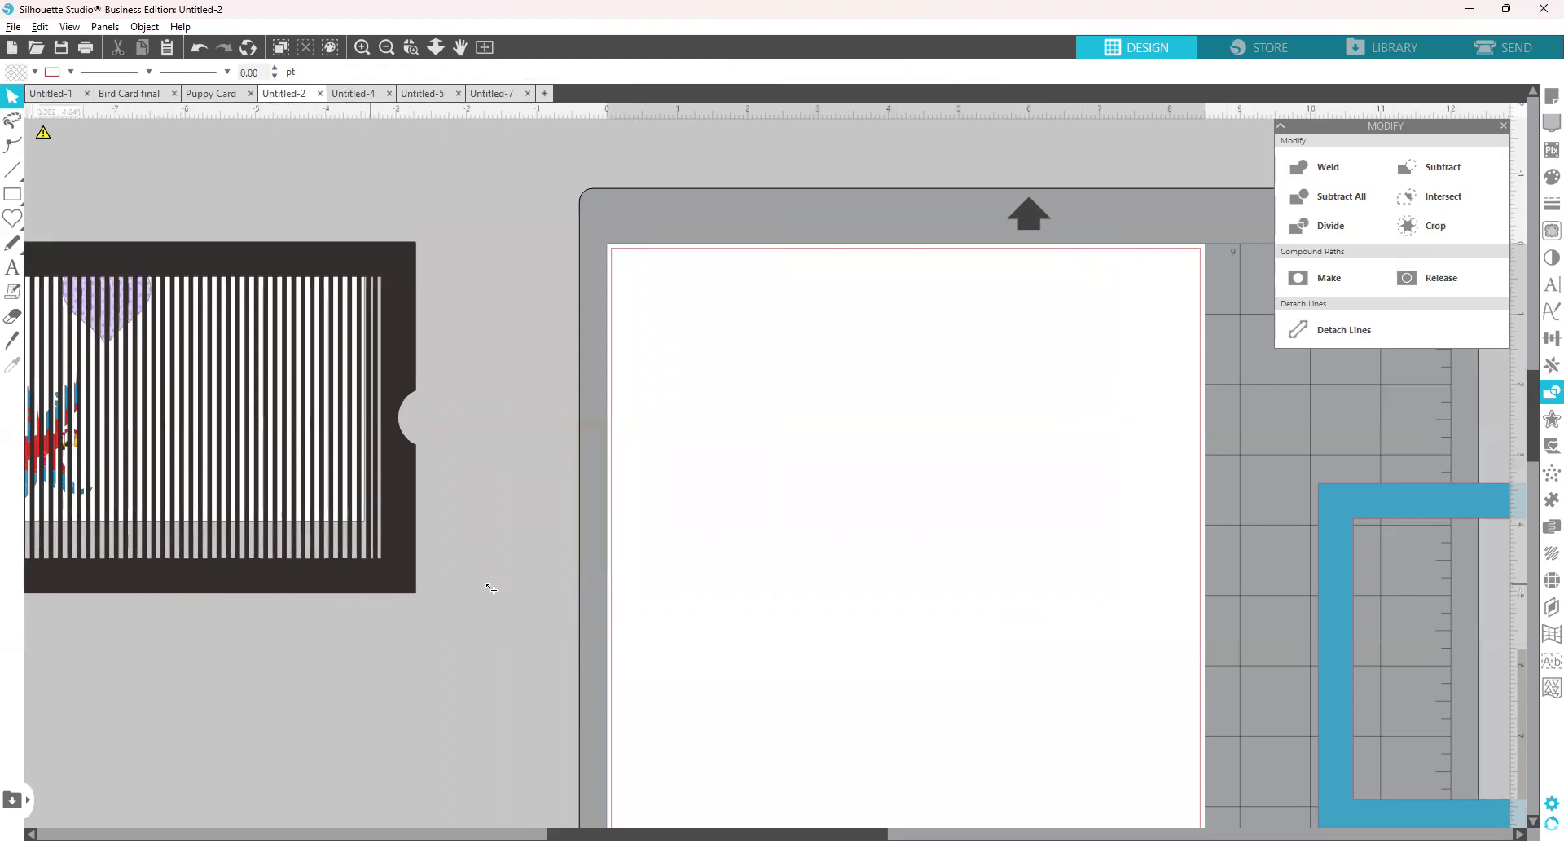
{"action": "key", "text": "ctrl+v"}
{"action": "left_click_drag", "start_coordinate": [972, 565], "coordinate": [1065, 576]}
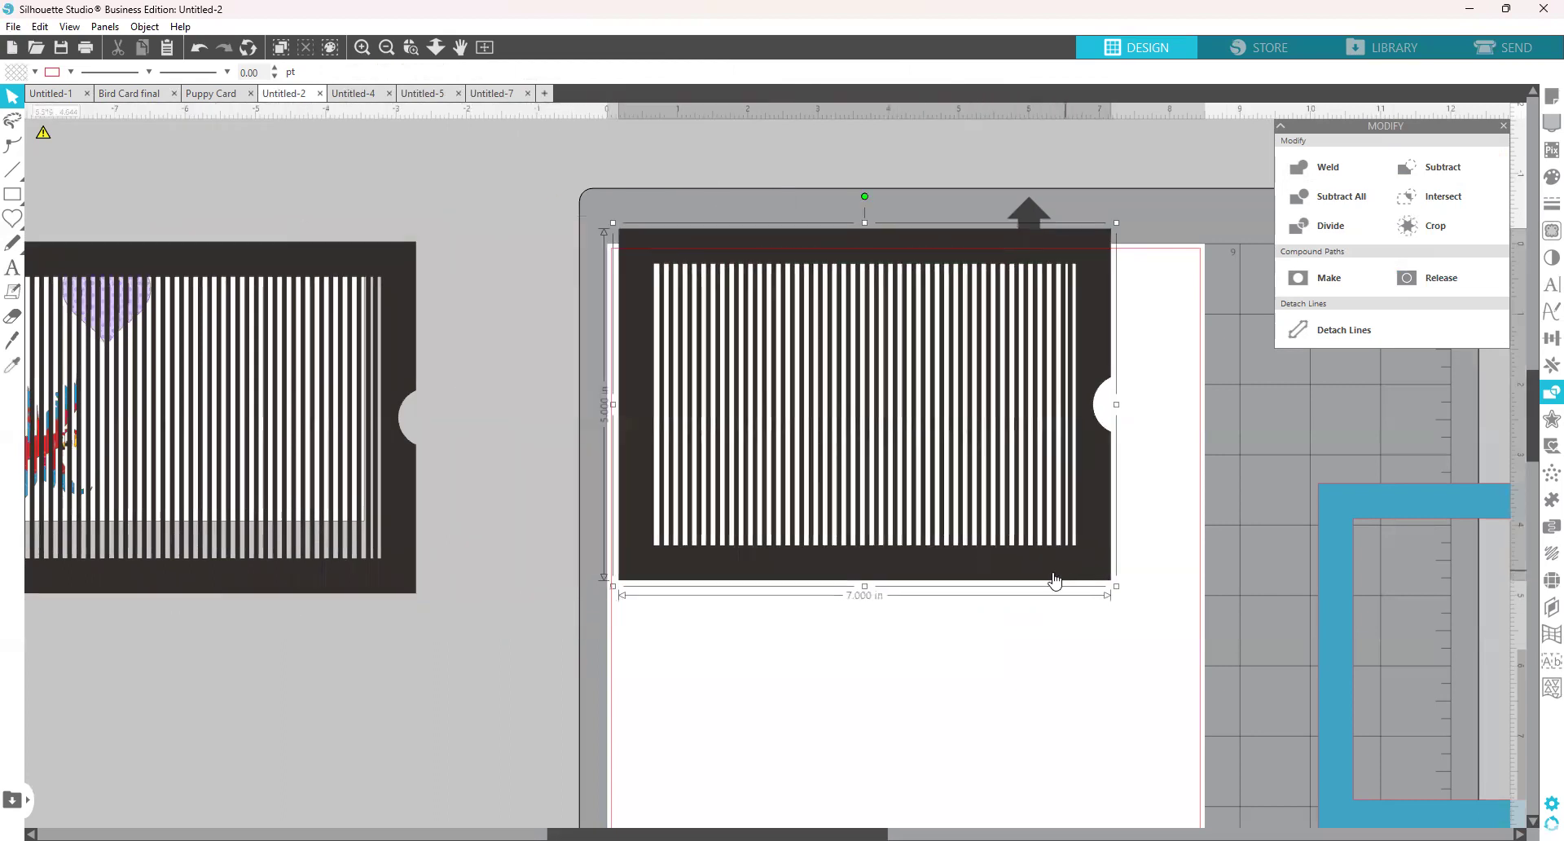
Release the overlay copy's compound path and merge its pieces into one solid black panel with the side notch.
{"action": "left_click", "coordinate": [961, 580]}
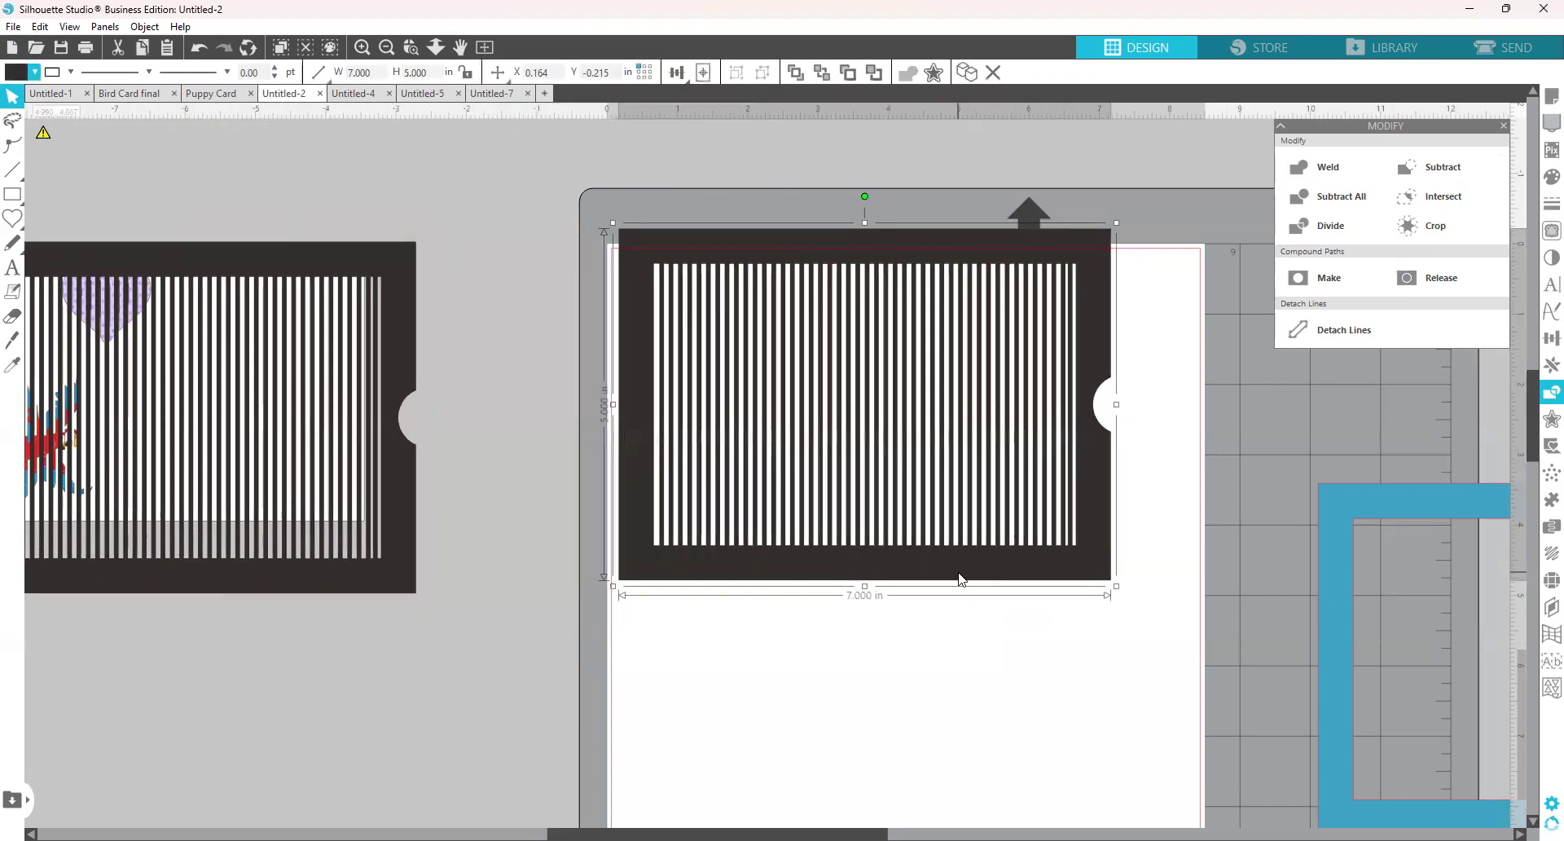
{"action": "right_click", "coordinate": [961, 579]}
{"action": "left_click", "coordinate": [1004, 447]}
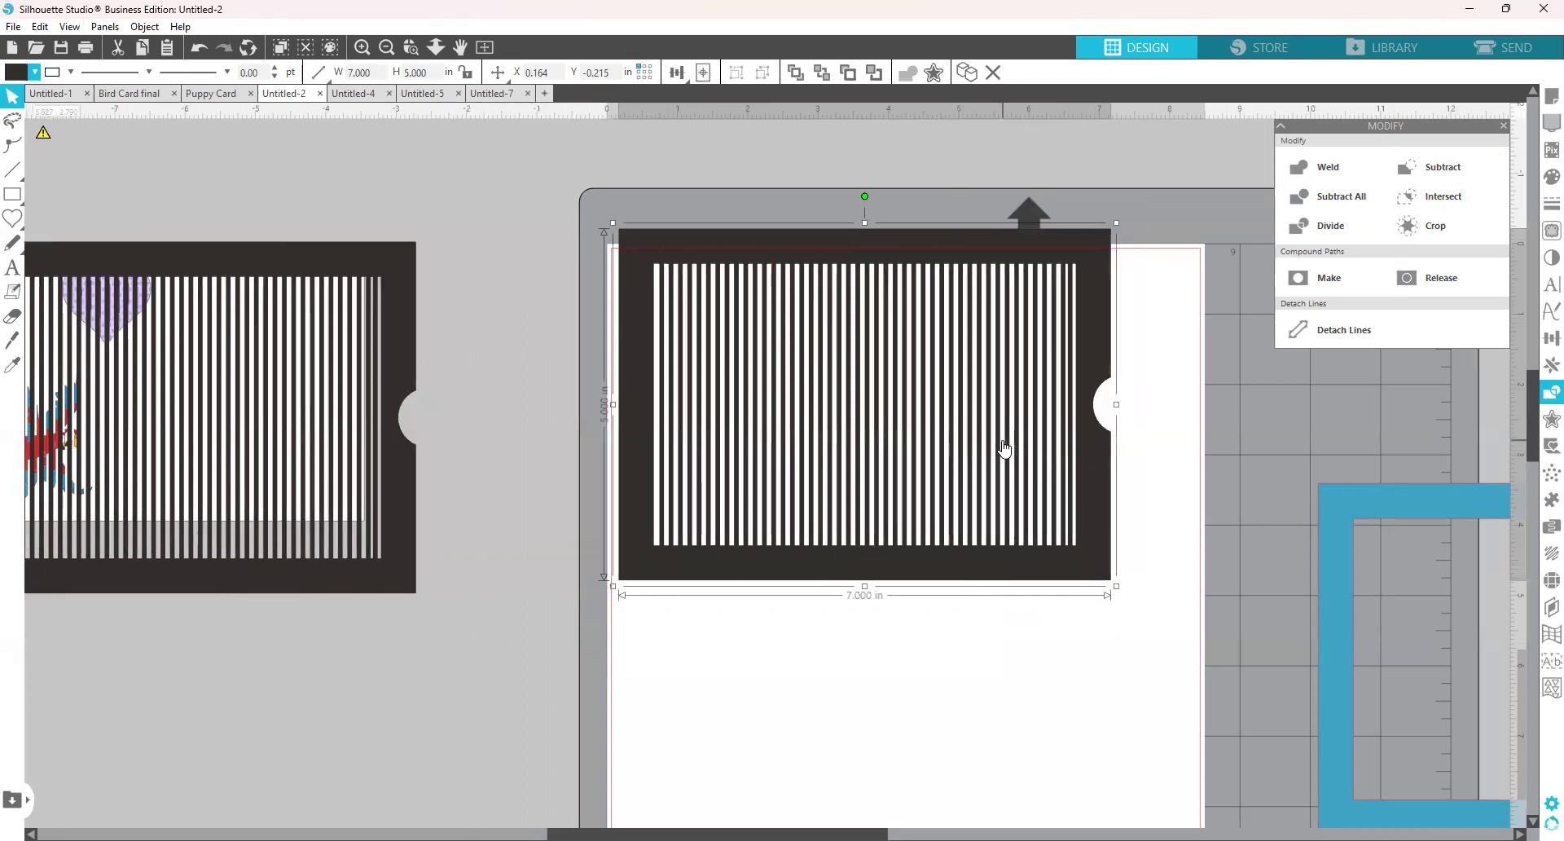
{"action": "left_click_drag", "start_coordinate": [615, 216], "coordinate": [1152, 614]}
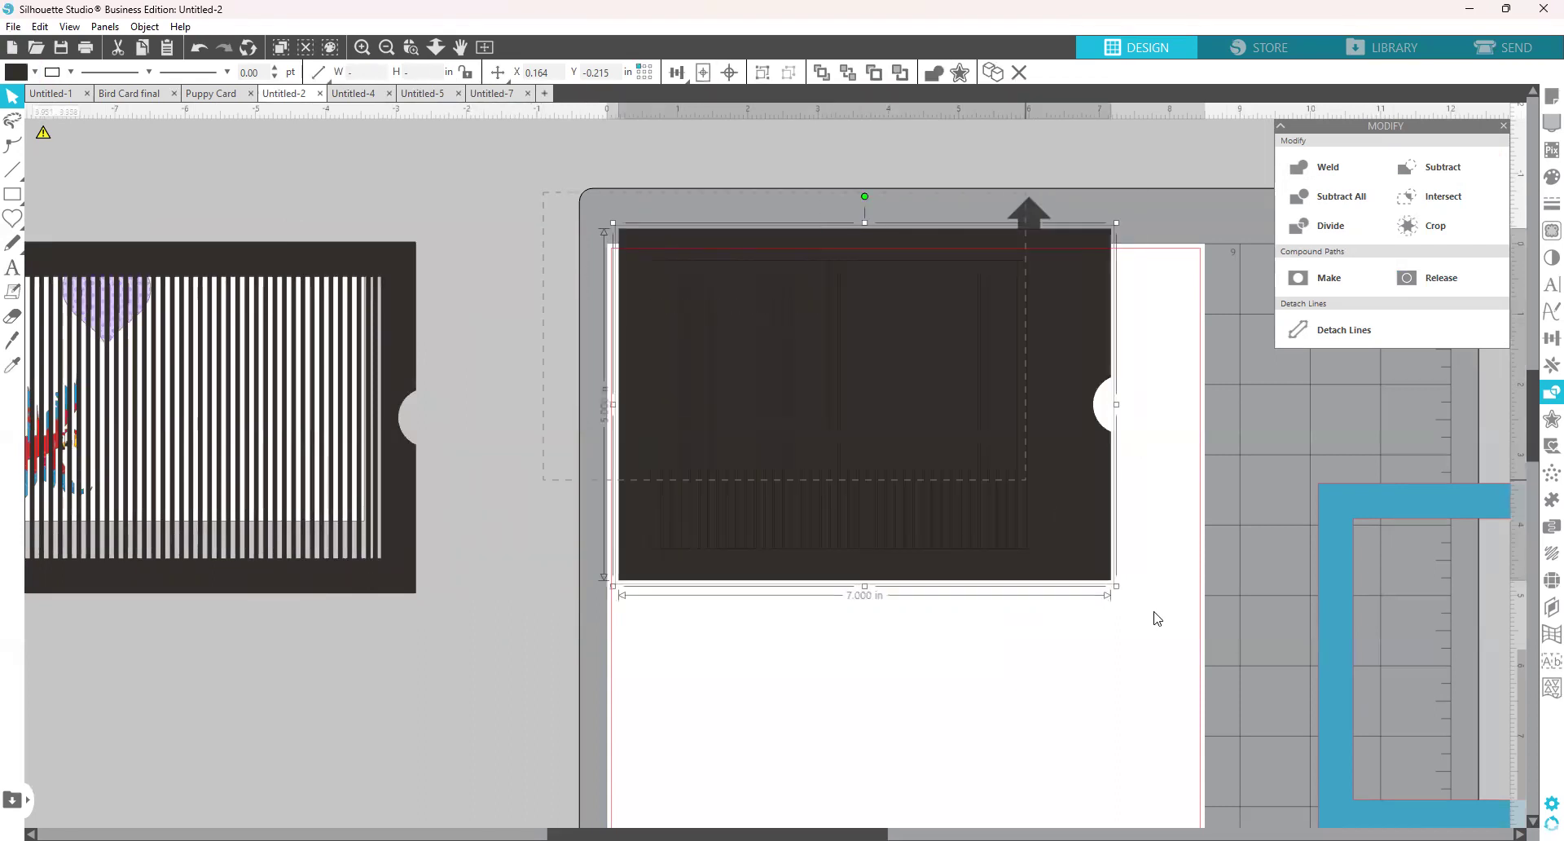
{"action": "right_click", "coordinate": [1254, 446]}
{"action": "left_click", "coordinate": [1299, 235]}
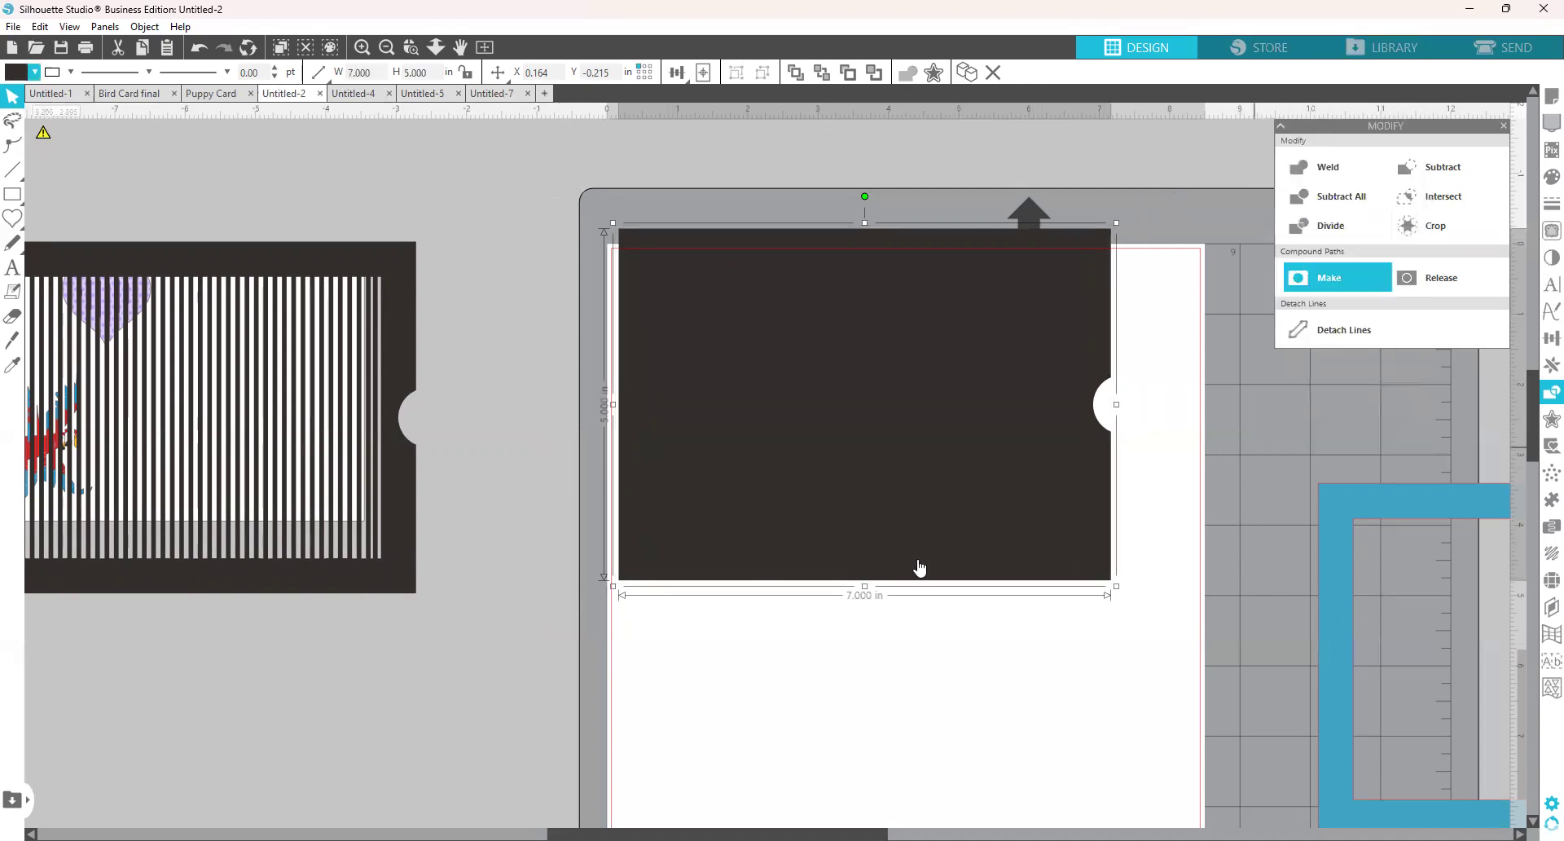
Shift the solid black panel left toward the artwork and send it to the back.
{"action": "left_click_drag", "start_coordinate": [918, 565], "coordinate": [784, 575]}
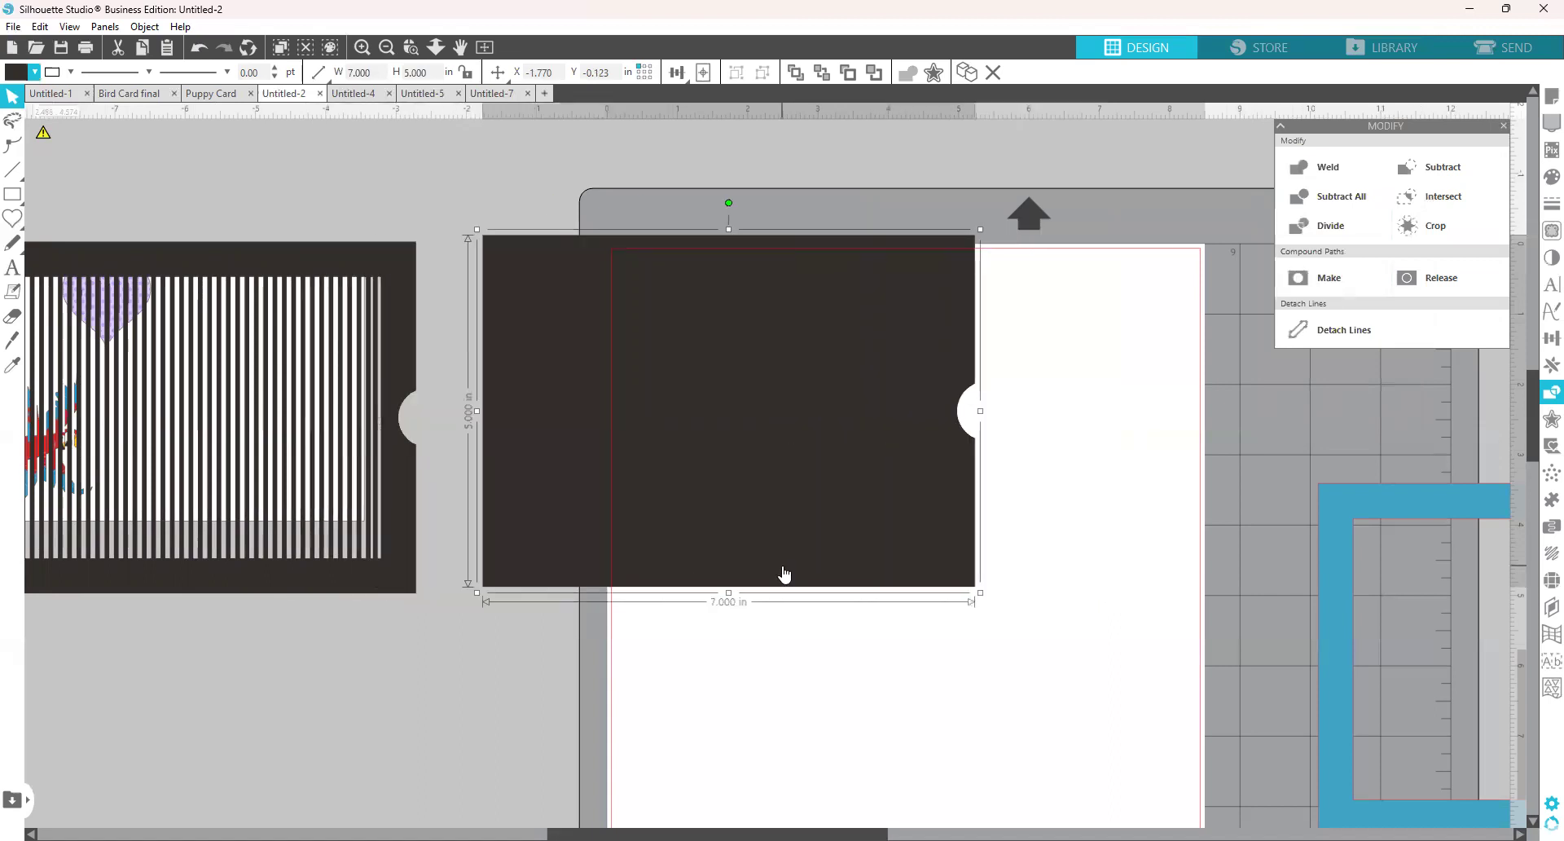
{"action": "right_click", "coordinate": [782, 566]}
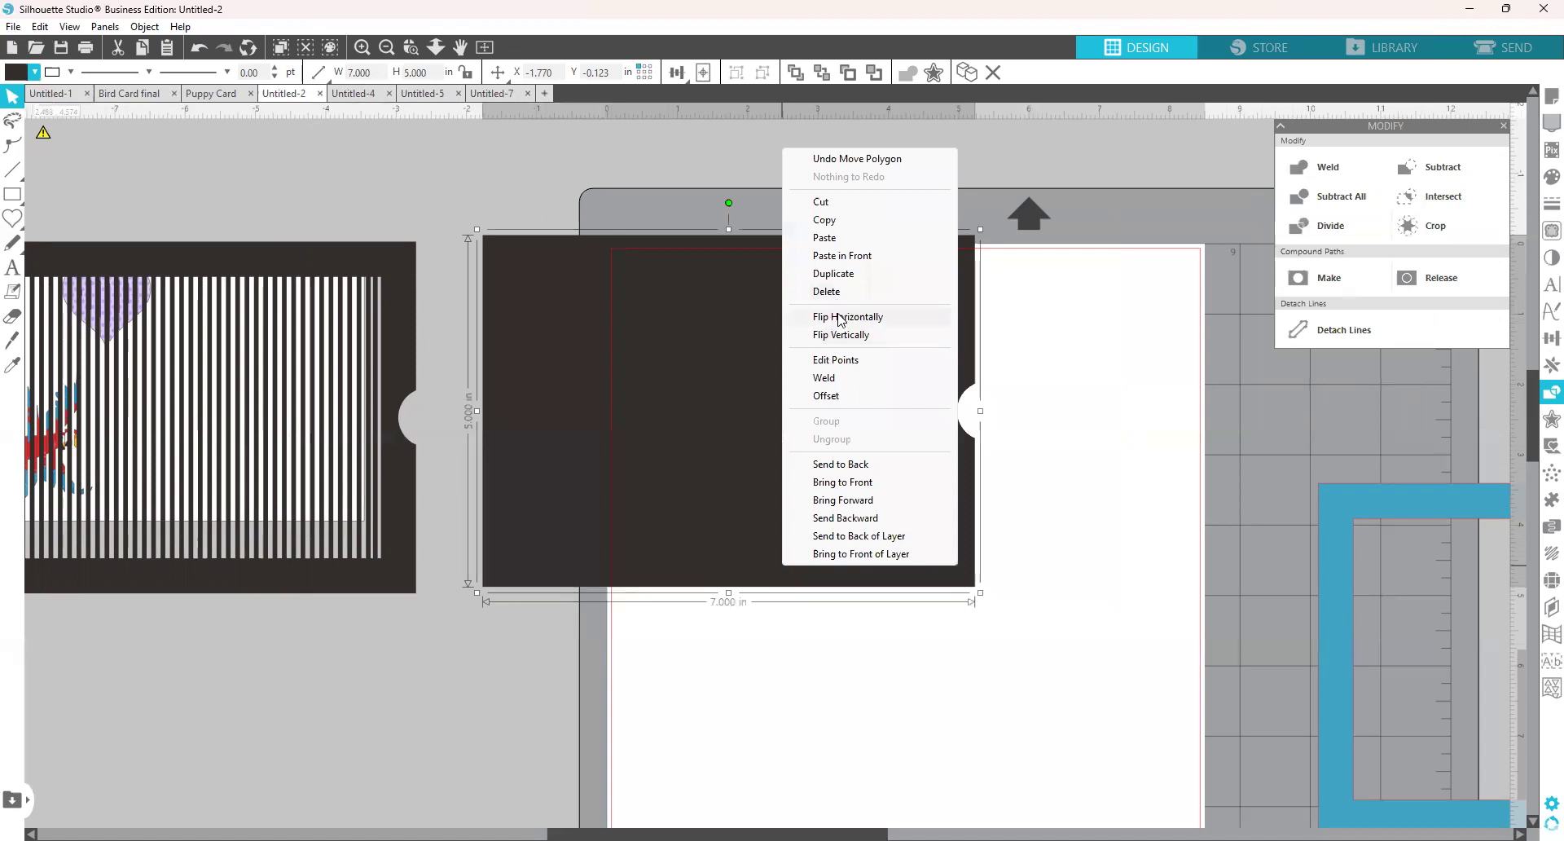
{"action": "left_click", "coordinate": [862, 466]}
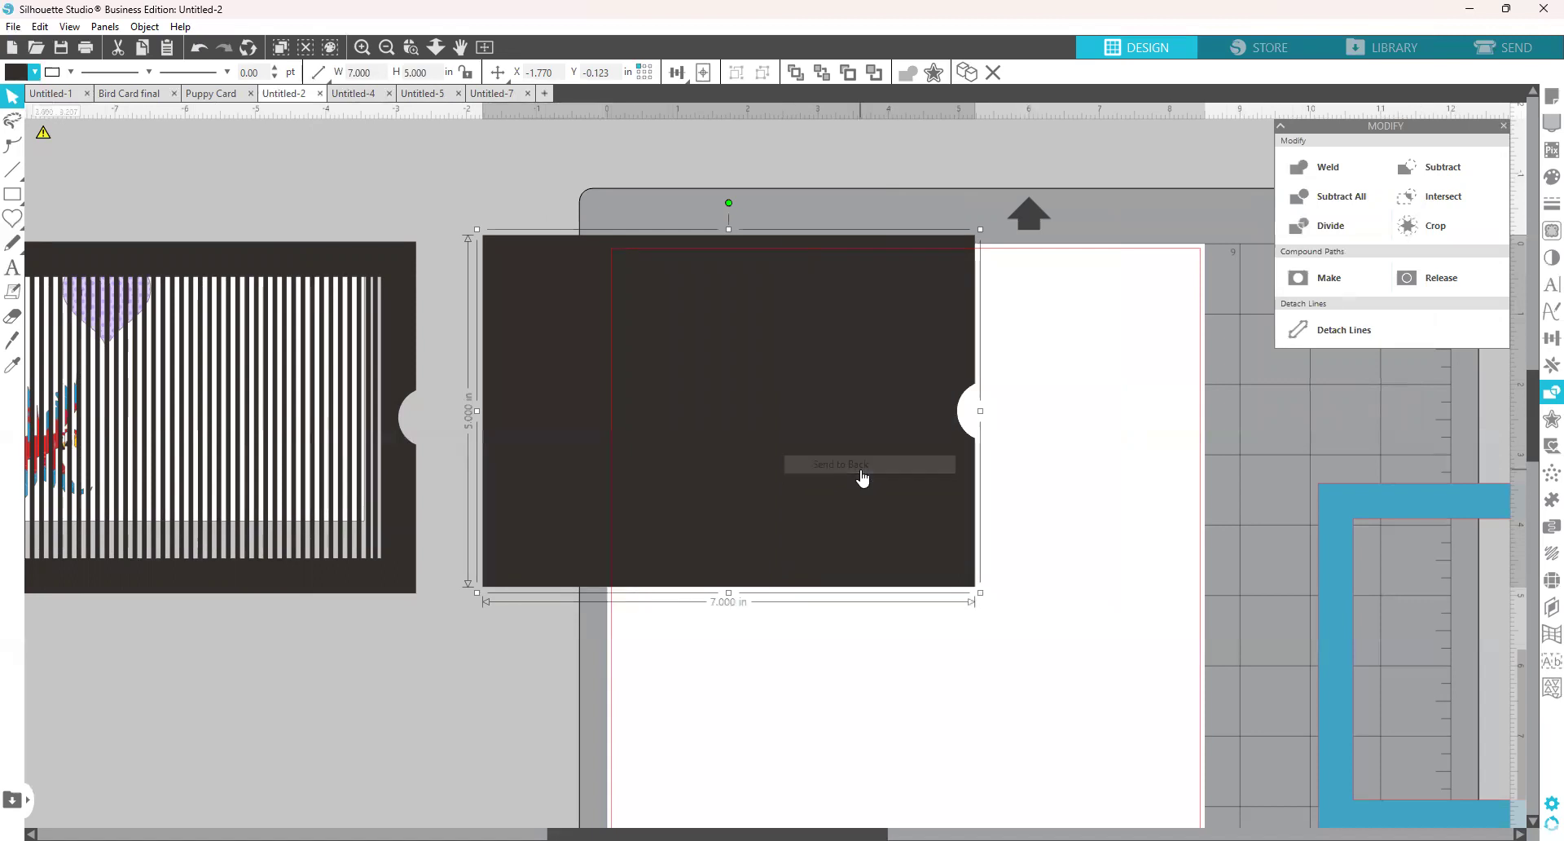
Move the striped overlay off the artwork toward the page, and place the solid black panel behind the artwork.
{"action": "left_click_drag", "start_coordinate": [289, 567], "coordinate": [1124, 563]}
{"action": "left_click_drag", "start_coordinate": [524, 517], "coordinate": [478, 558]}
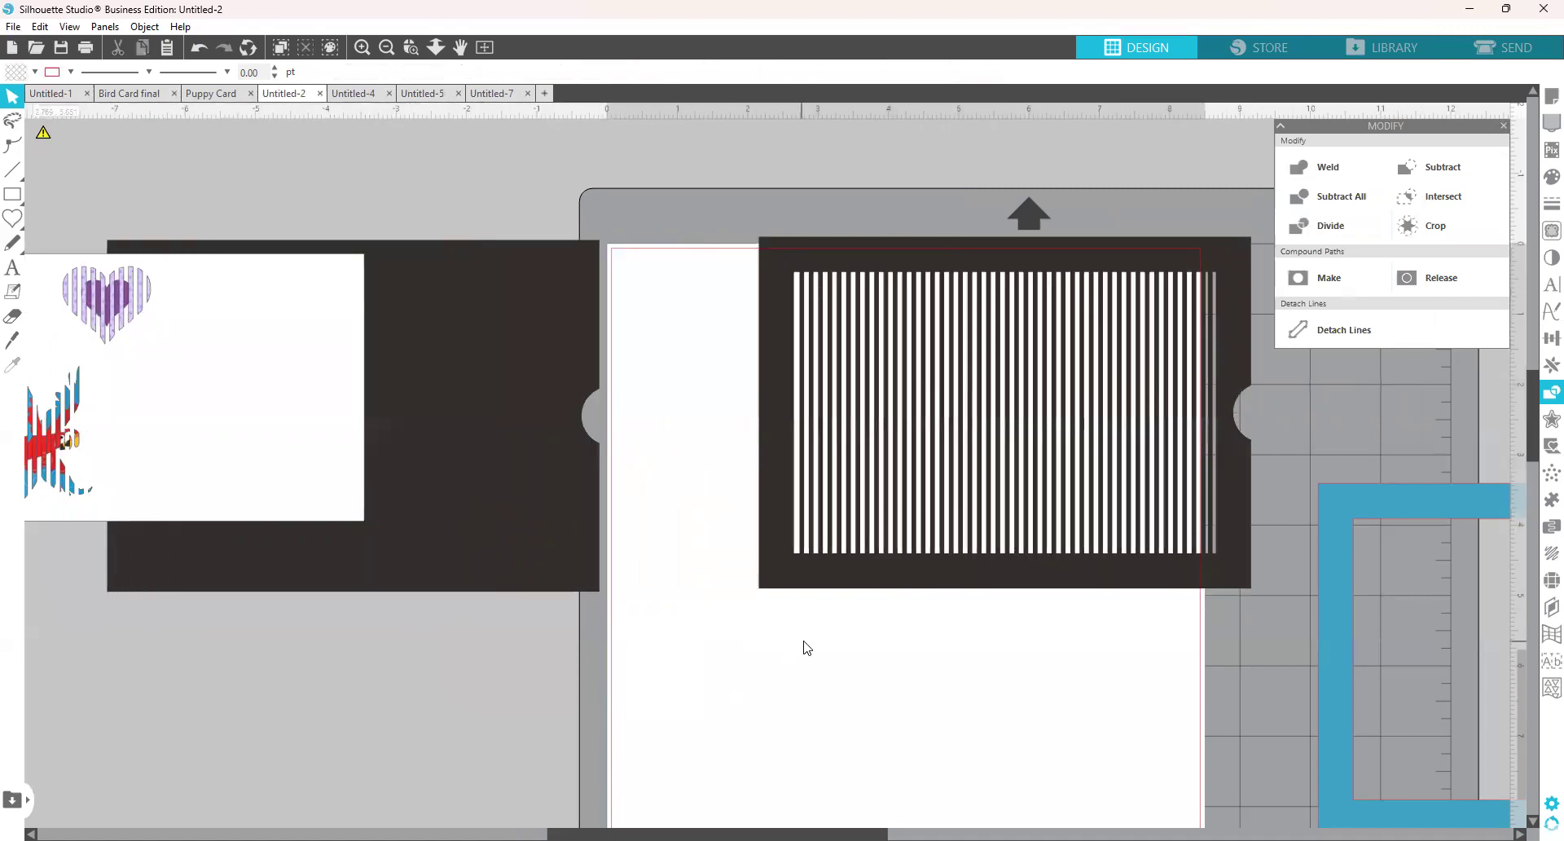
{"action": "left_click_drag", "start_coordinate": [579, 548], "coordinate": [512, 545]}
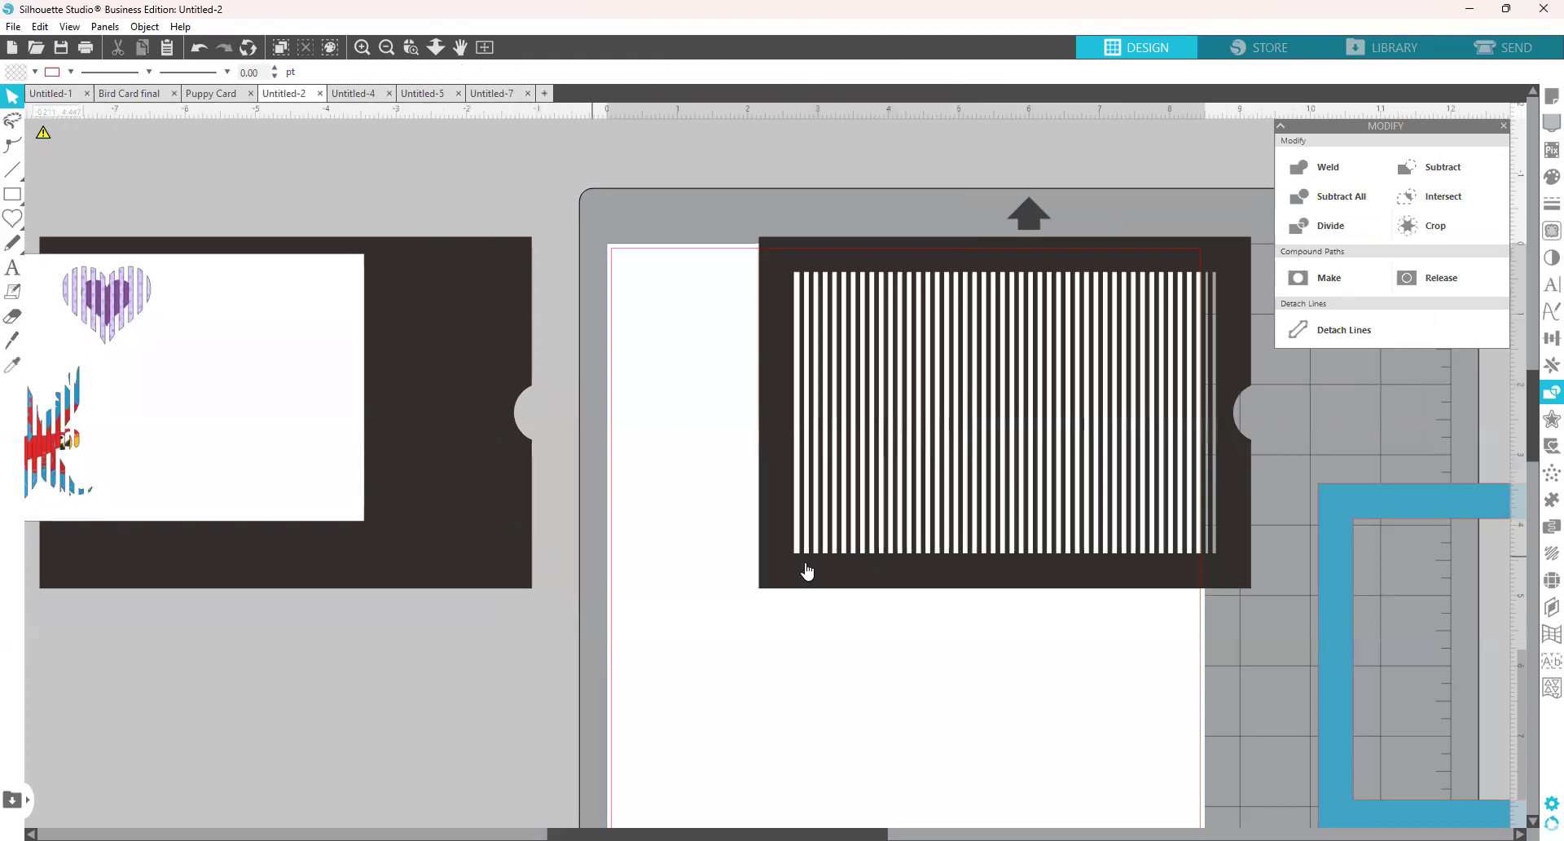
Center the striped overlay on the page, draw a rectangle about 6.52 × 4.62 in inside its outer edges, and send it to the back.
{"action": "left_click_drag", "start_coordinate": [829, 570], "coordinate": [732, 571]}
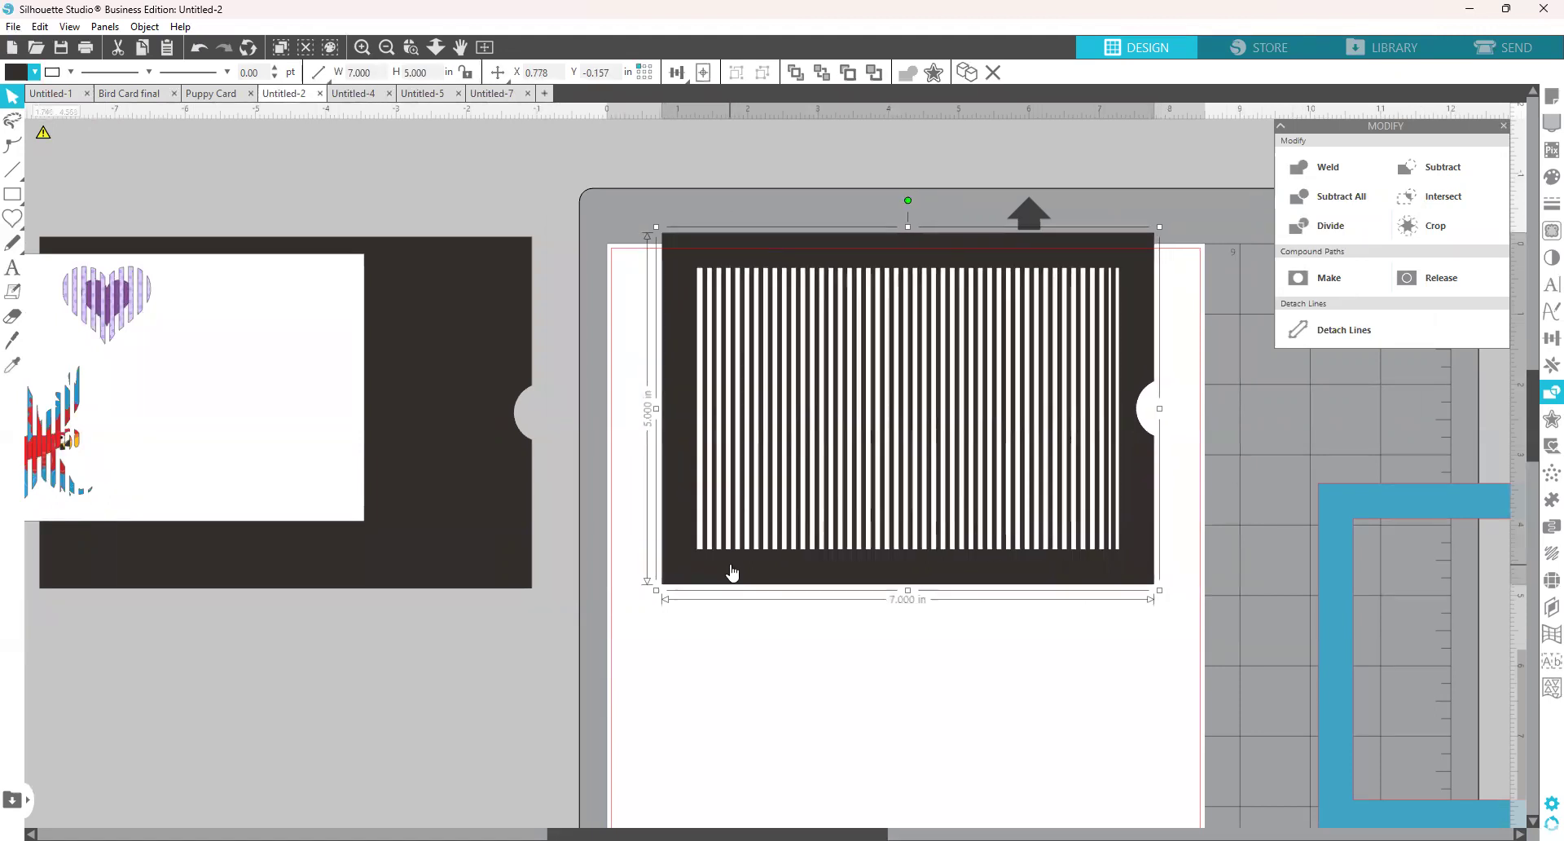
{"action": "left_click", "coordinate": [11, 202]}
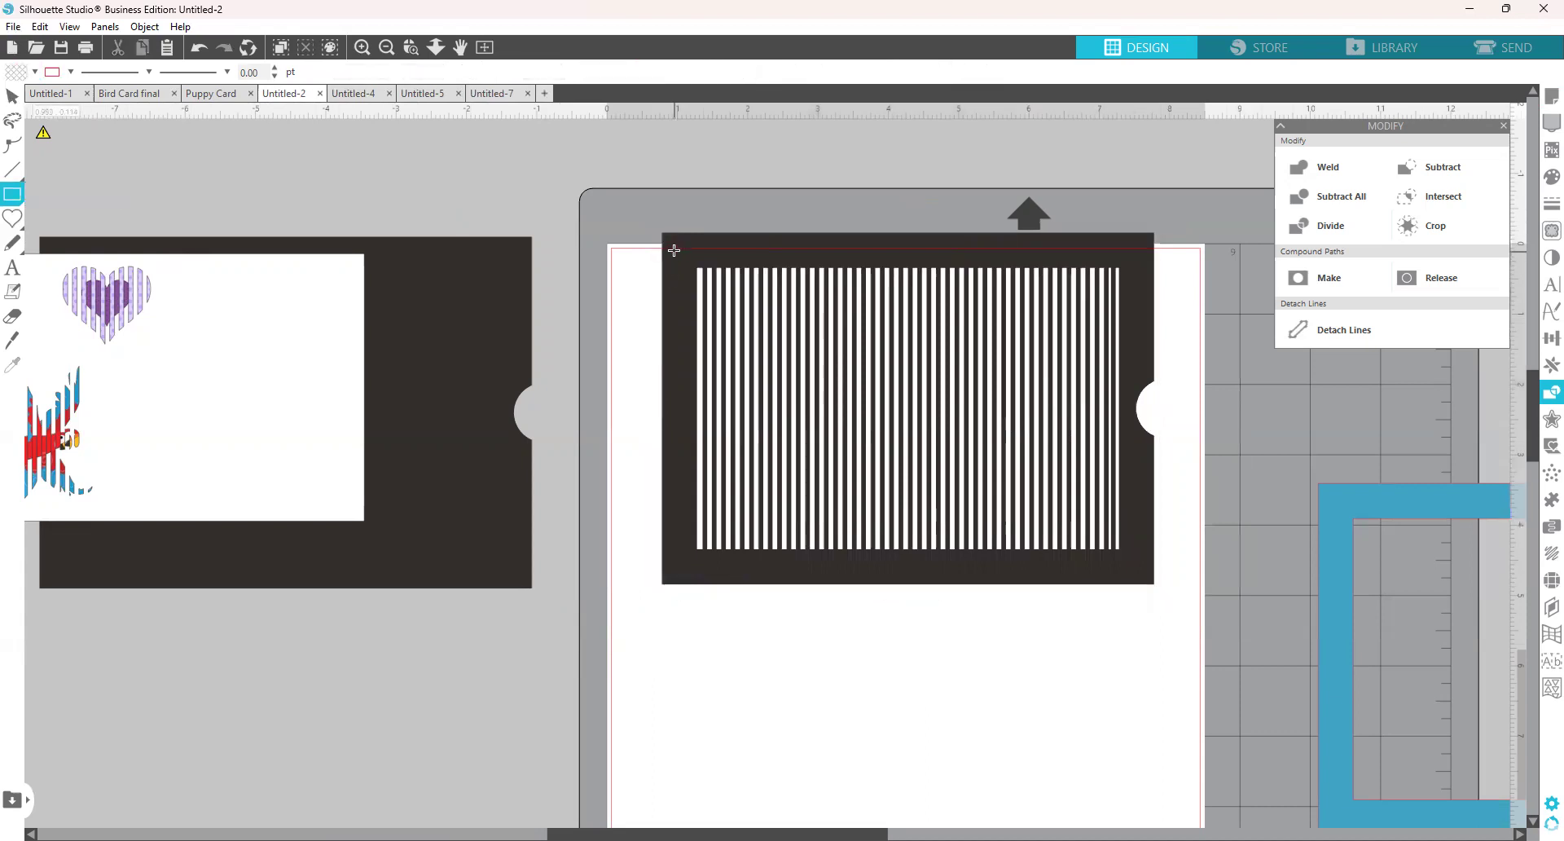
{"action": "mouse_move", "coordinate": [675, 249]}
{"action": "left_mouse_down"}
{"action": "mouse_move", "coordinate": [1076, 285]}
{"action": "mouse_move", "coordinate": [1122, 305]}
{"action": "mouse_move", "coordinate": [1149, 506]}
{"action": "mouse_move", "coordinate": [1135, 579]}
{"action": "left_mouse_up"}
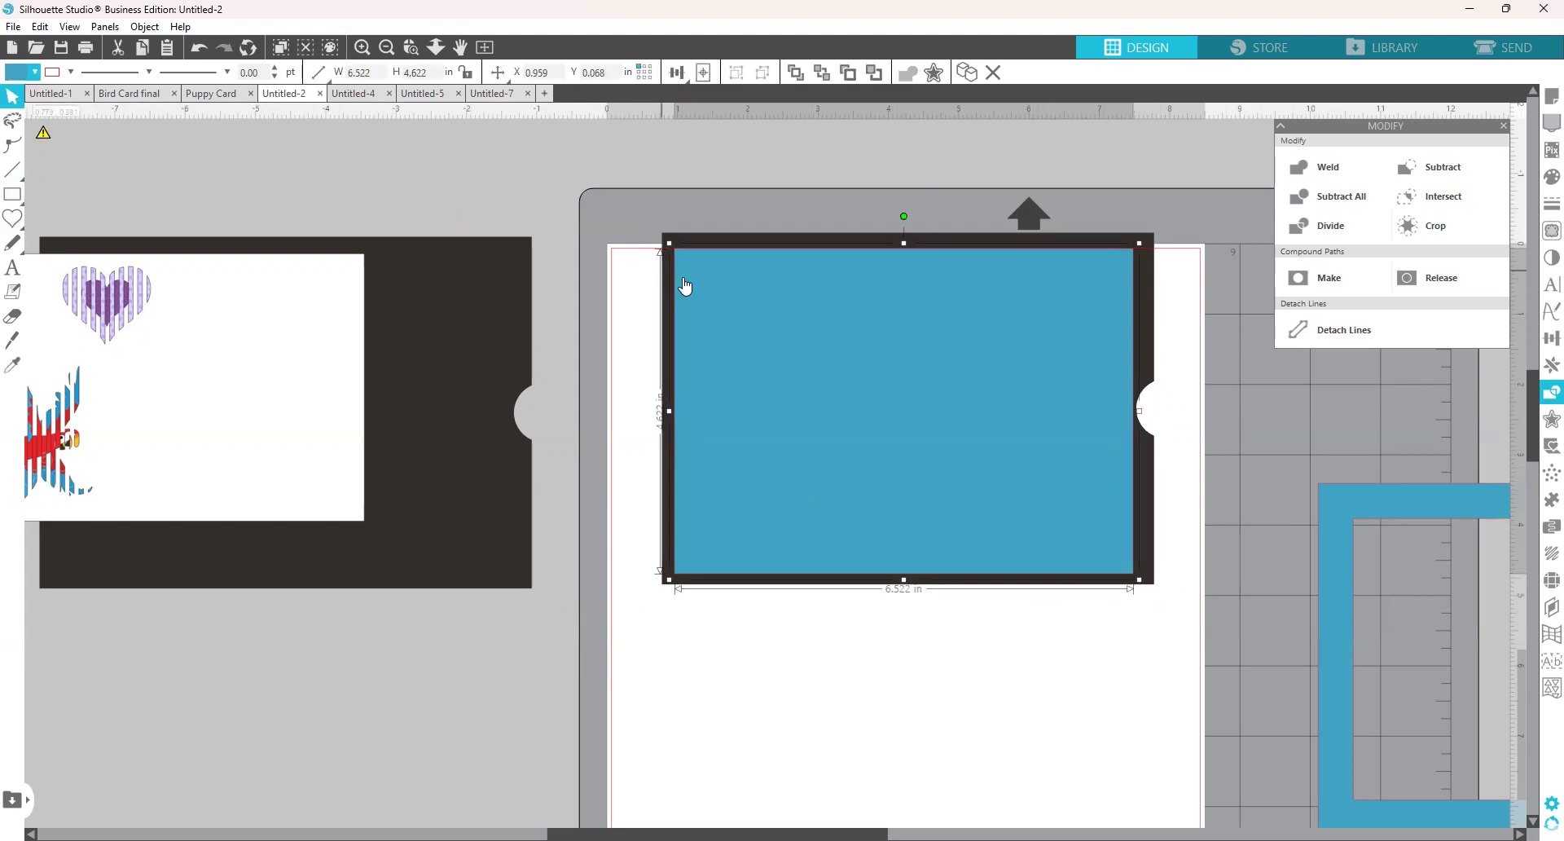
{"action": "left_click_drag", "start_coordinate": [685, 283], "coordinate": [685, 281]}
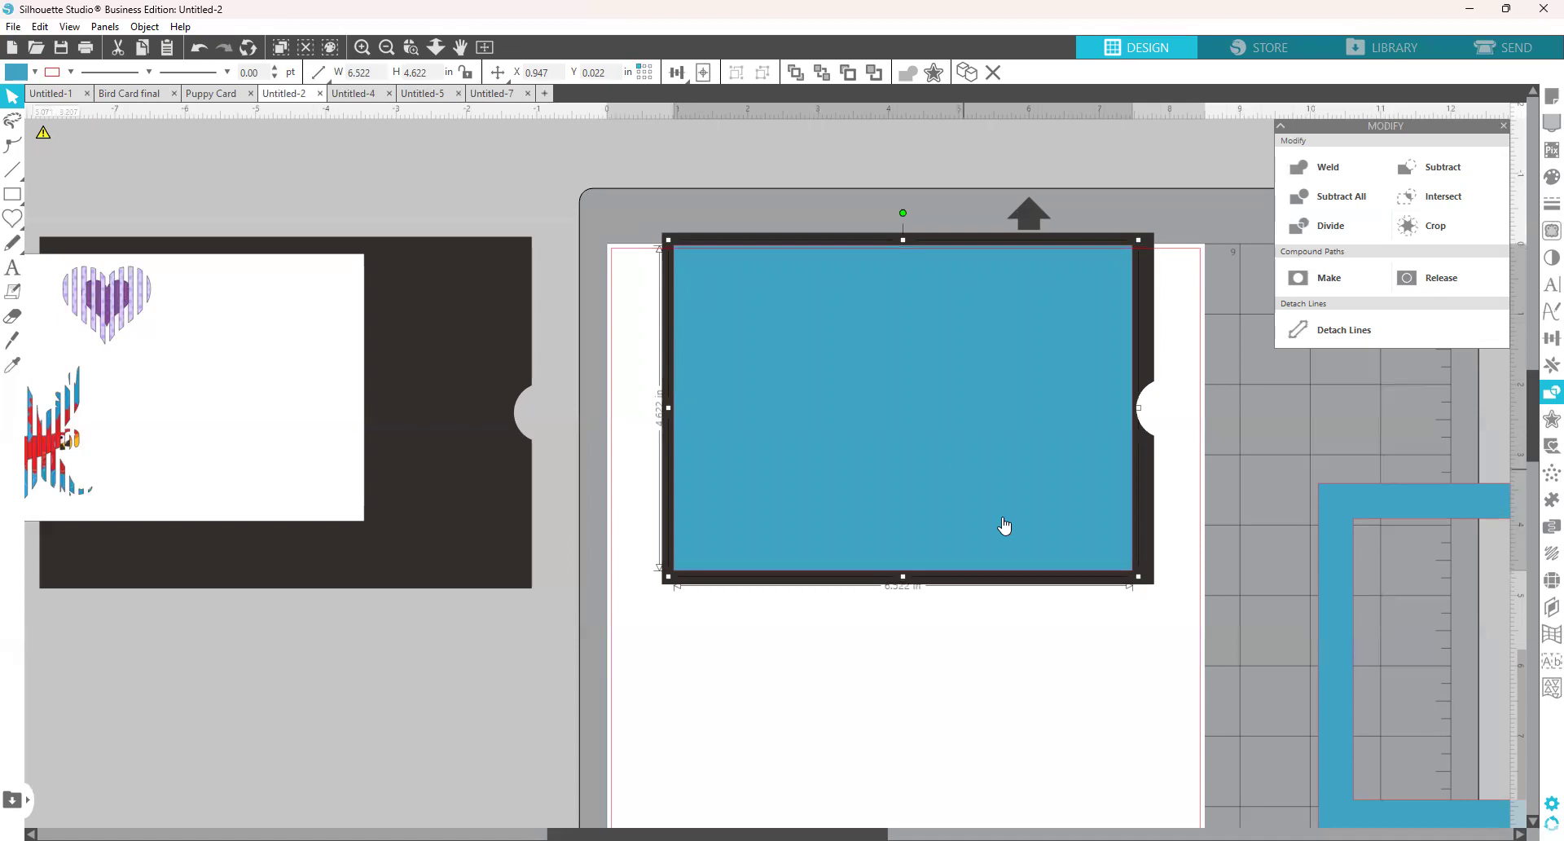
{"action": "right_click", "coordinate": [891, 524]}
{"action": "left_click", "coordinate": [950, 423]}
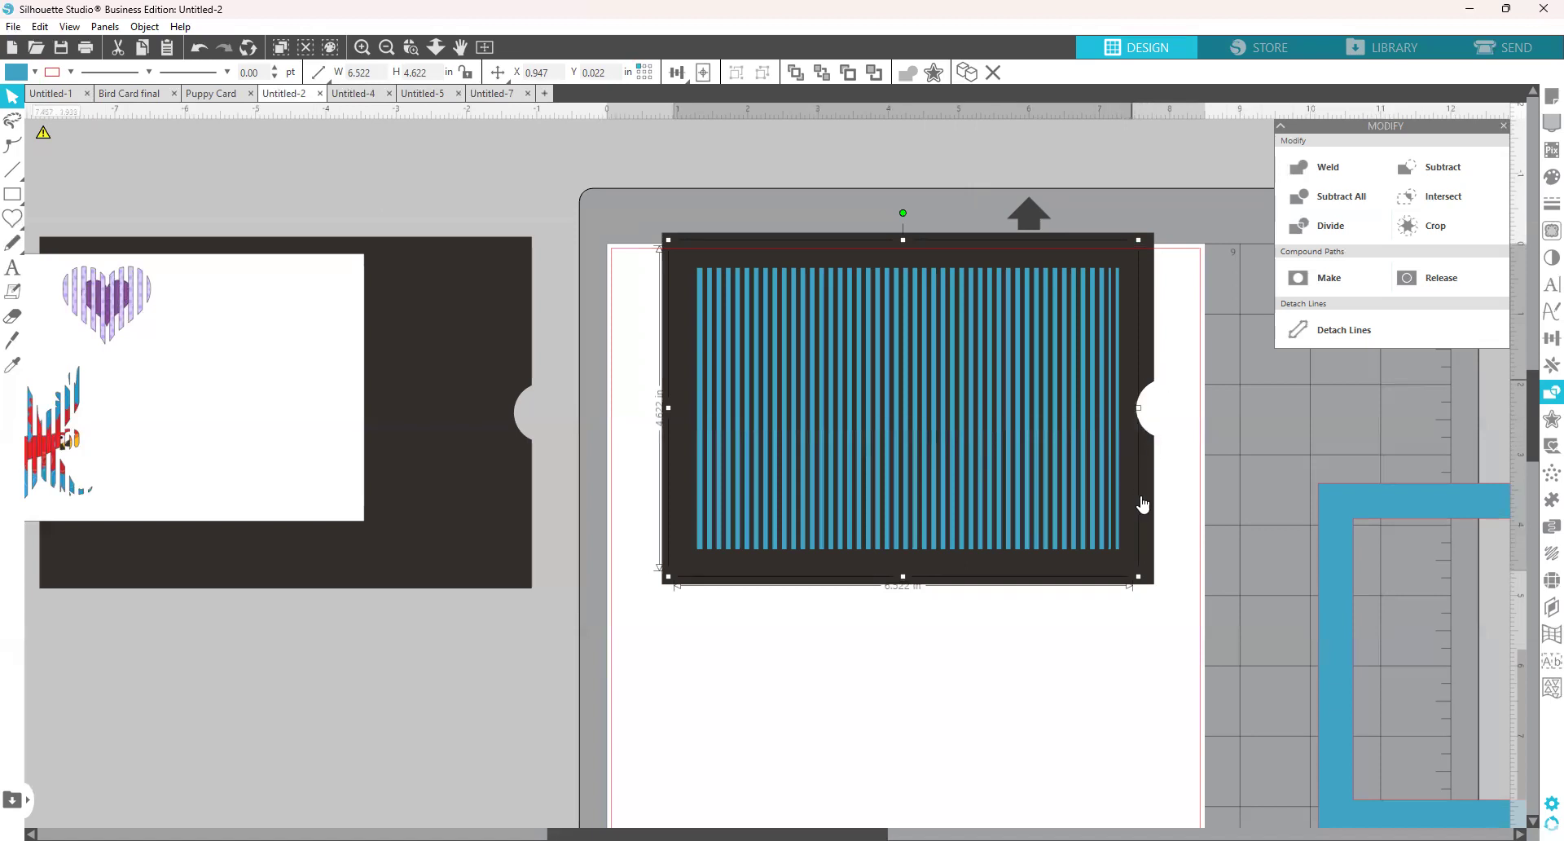
{"action": "left_click", "coordinate": [1202, 607]}
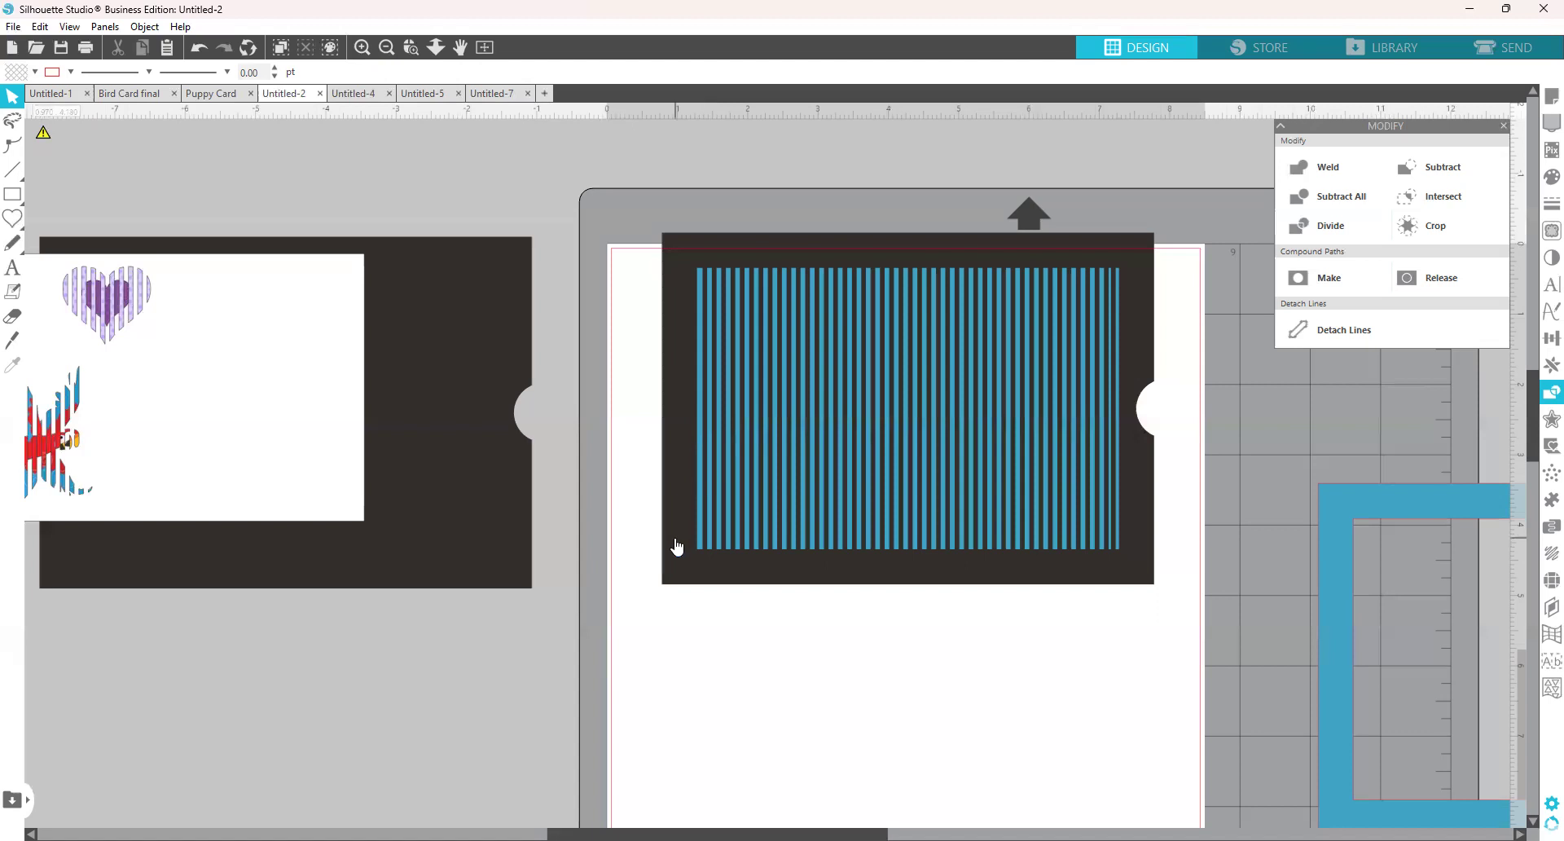
Slide the striped overlay off the blue rectangle to expose it, and place the overlay back on top.
{"action": "left_click_drag", "start_coordinate": [687, 502], "coordinate": [868, 599]}
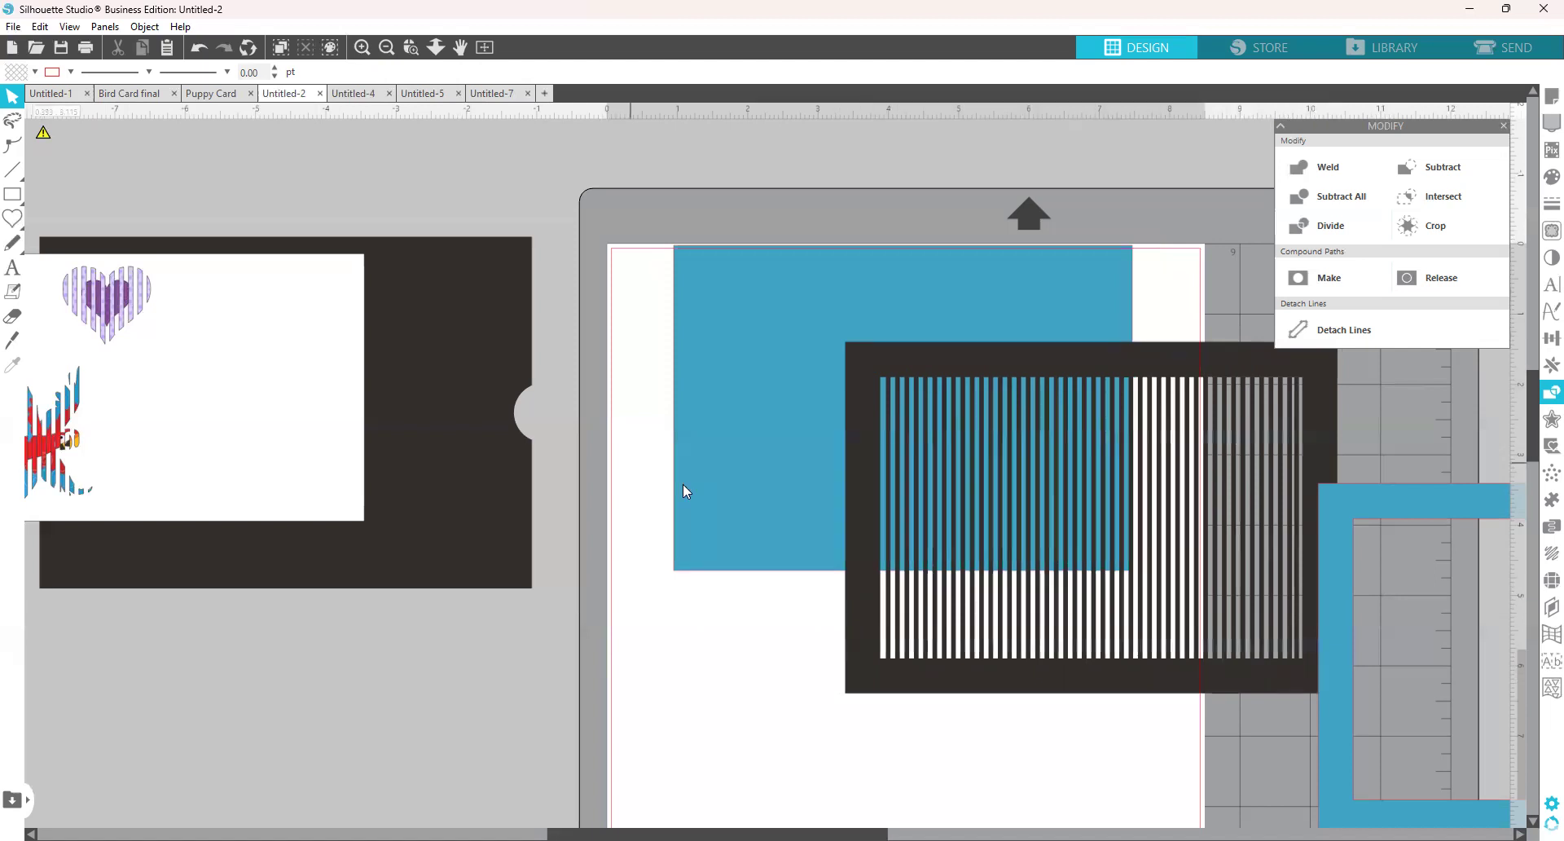
{"action": "left_click", "coordinate": [735, 493]}
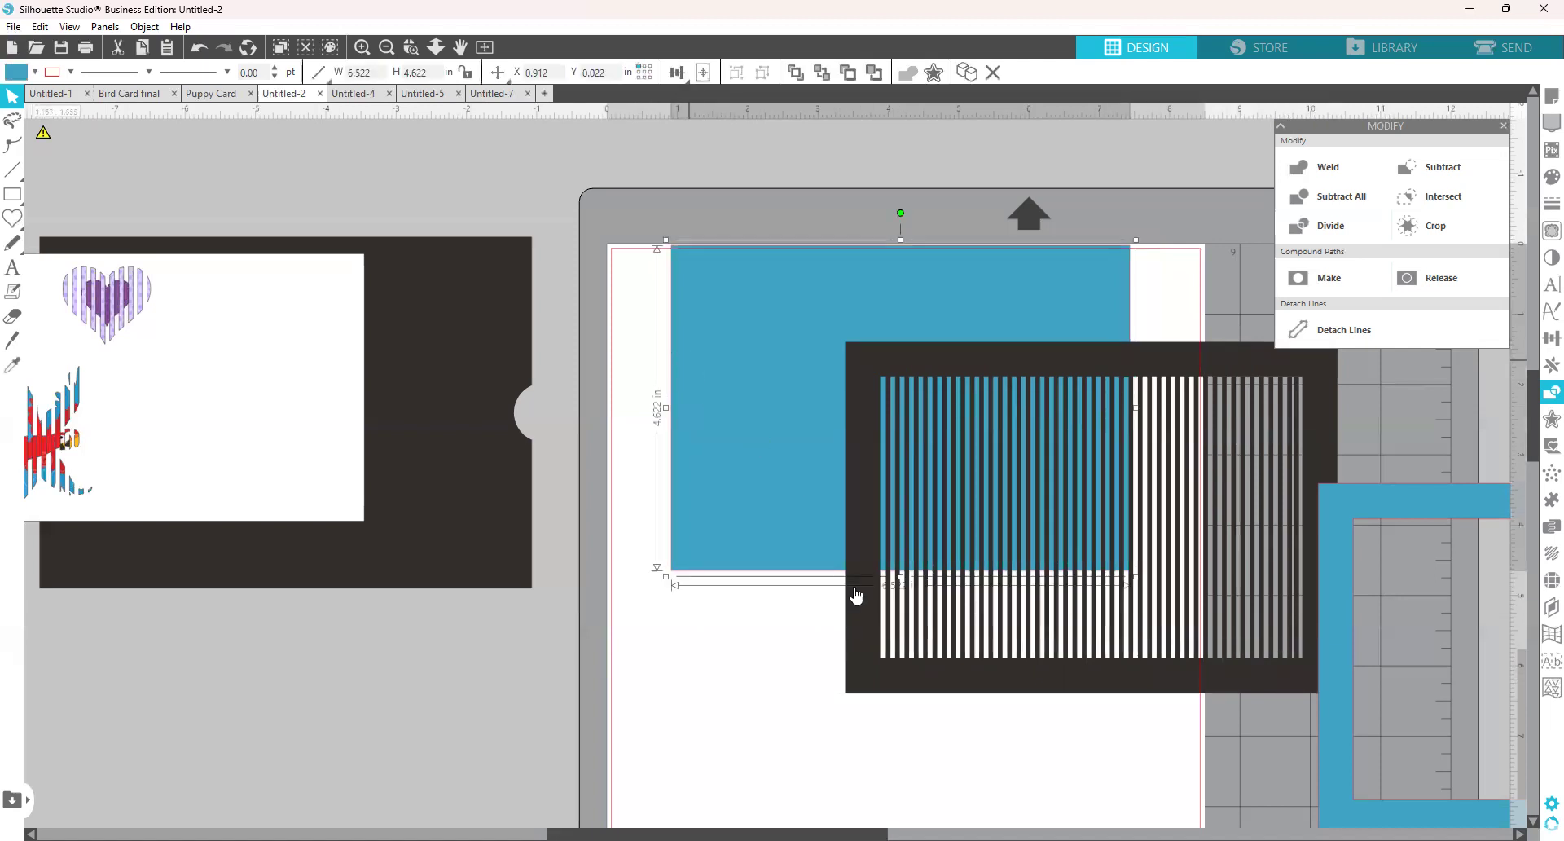
{"action": "key", "text": "ctrl+z"}
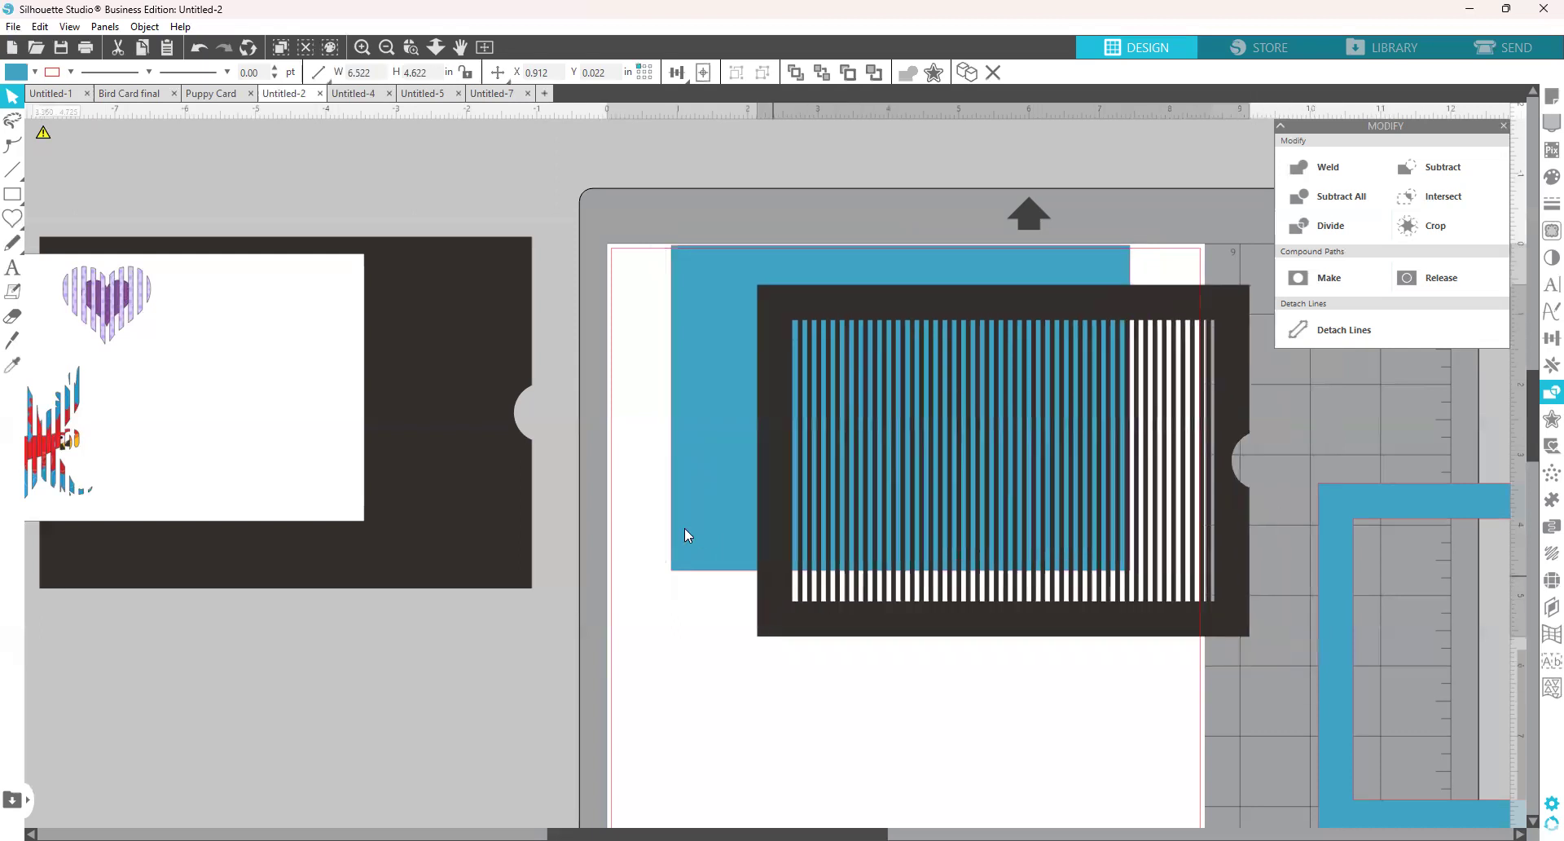
{"action": "key", "text": "Escape"}
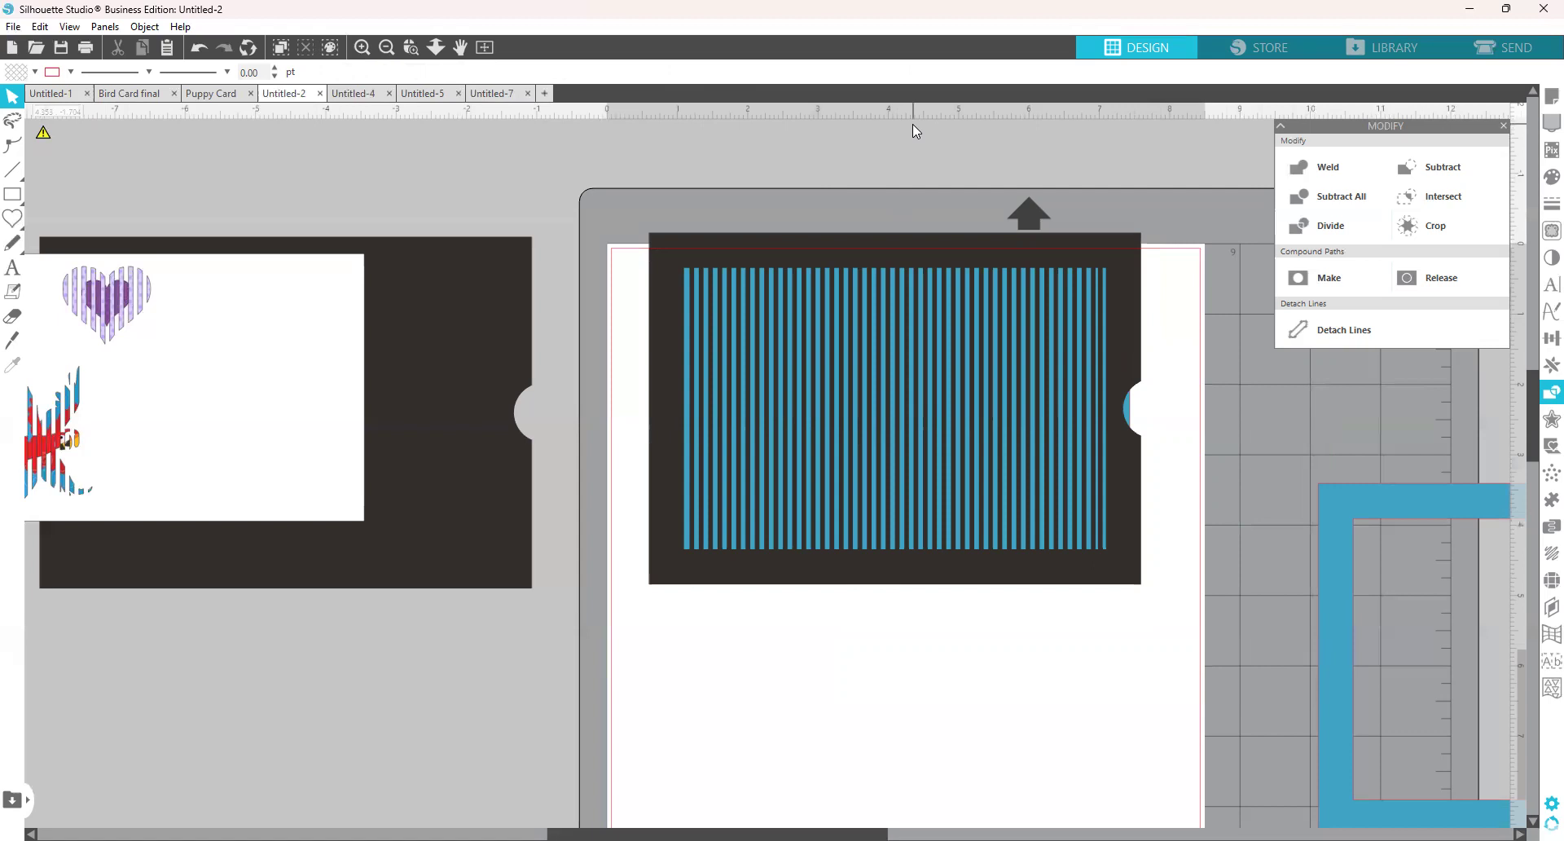
Move the striped overlay and the solid blue rectangle off the page, beside the blue spacer frame.
{"action": "left_click_drag", "start_coordinate": [736, 569], "coordinate": [1135, 757]}
{"action": "left_click_drag", "start_coordinate": [1002, 713], "coordinate": [1246, 797]}
{"action": "left_click_drag", "start_coordinate": [786, 481], "coordinate": [1410, 717]}
Move the heart and bird artwork insert from the black backing panel onto the upper part of the page.
{"action": "left_click_drag", "start_coordinate": [290, 432], "coordinate": [980, 506]}
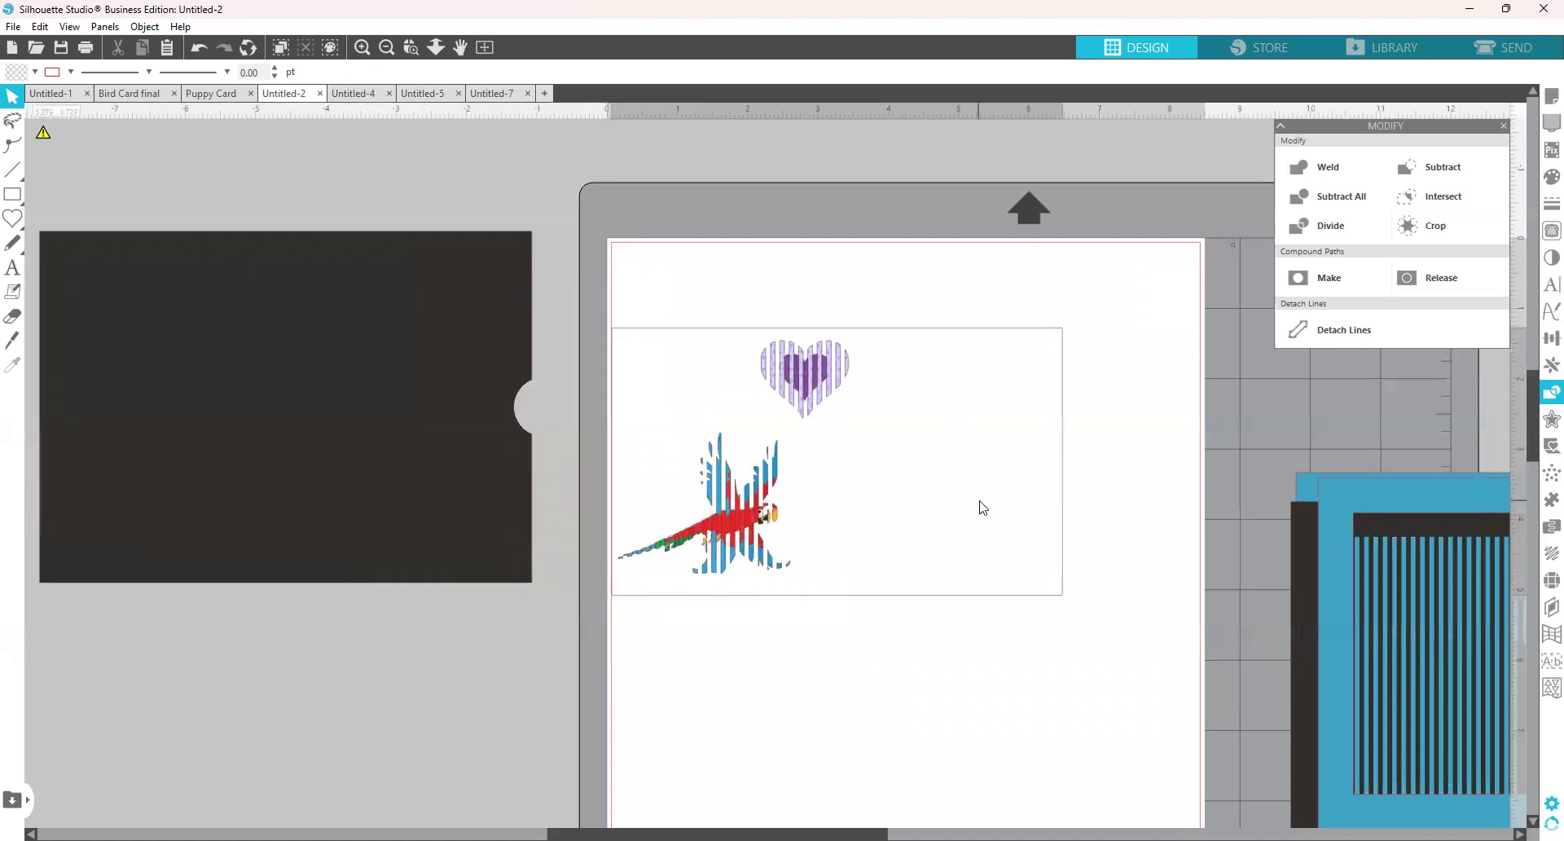
{"action": "left_click_drag", "start_coordinate": [877, 520], "coordinate": [888, 475]}
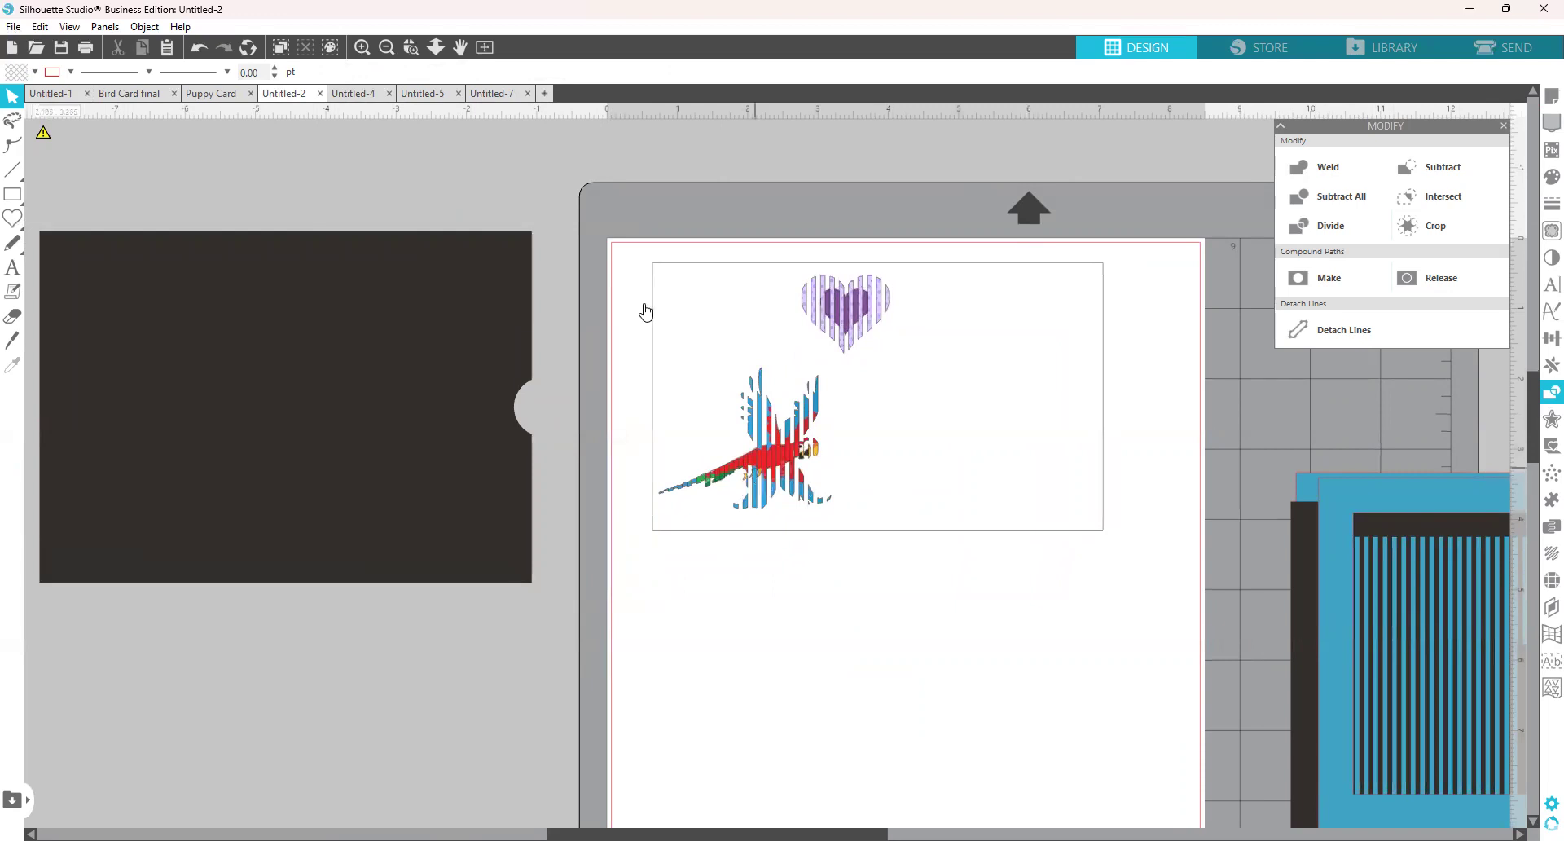
{"action": "left_click", "coordinate": [390, 52]}
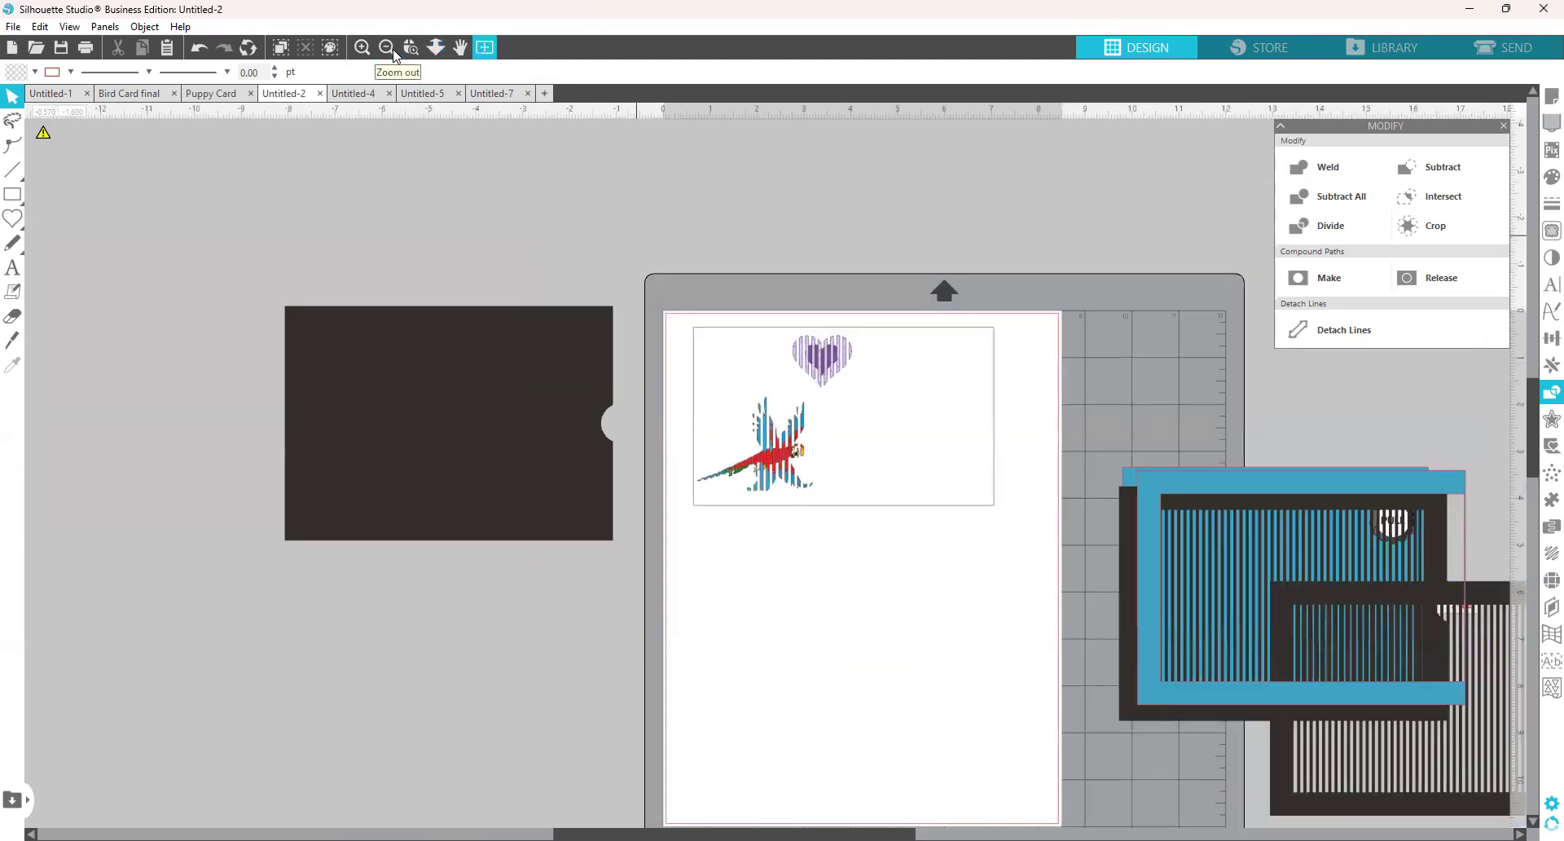
{"action": "left_click", "coordinate": [396, 55]}
{"action": "left_click_drag", "start_coordinate": [828, 377], "coordinate": [821, 375]}
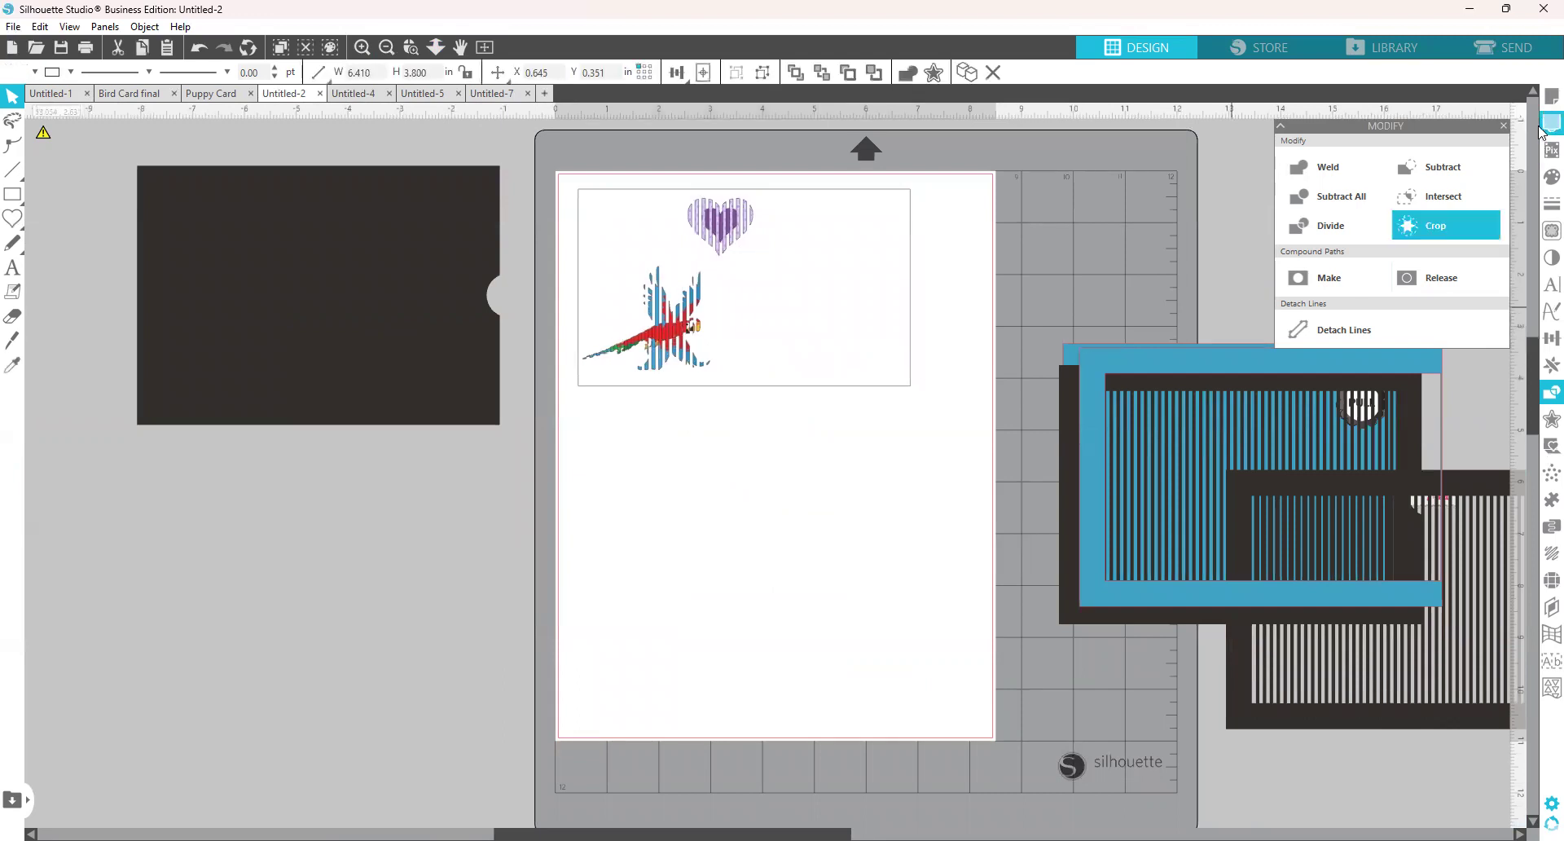
Turn on the page's registration marks and move the artwork insert inside the cut border.
{"action": "left_click", "coordinate": [1545, 97]}
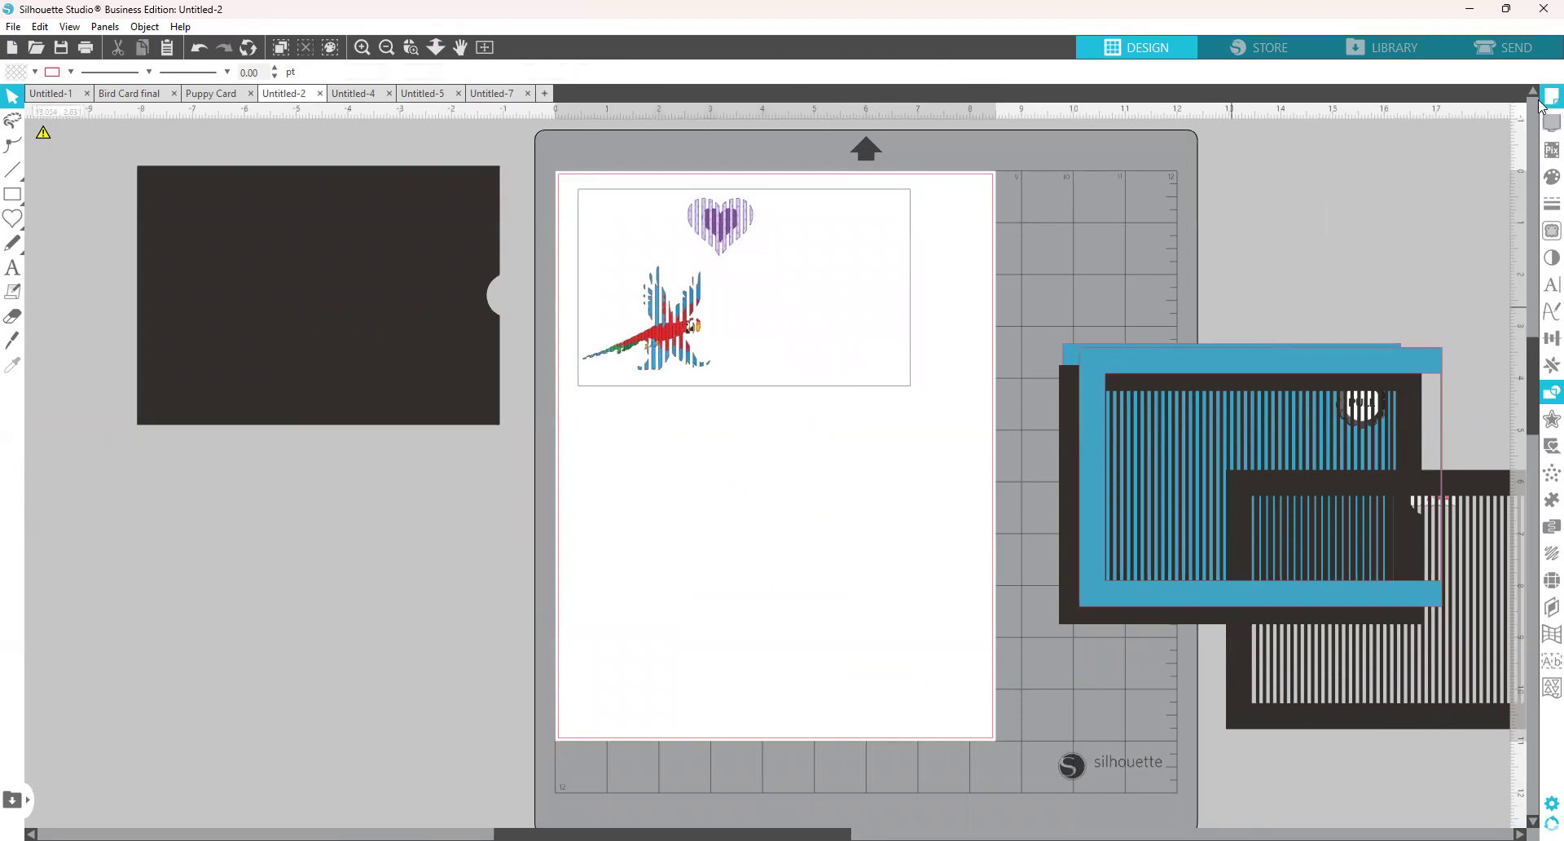
{"action": "left_click", "coordinate": [1544, 99]}
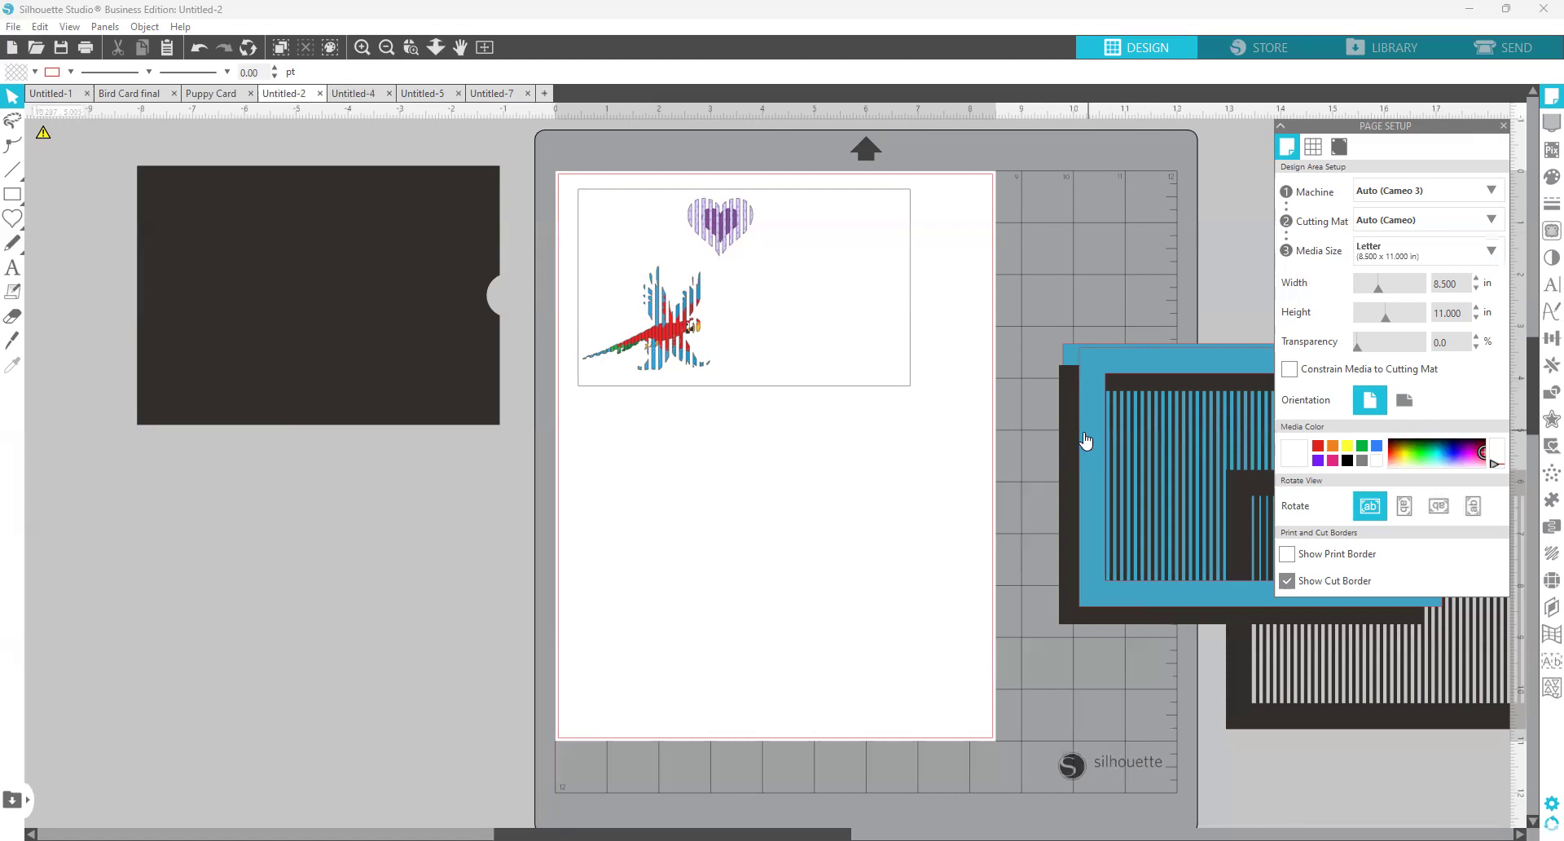
{"action": "left_click", "coordinate": [1340, 149]}
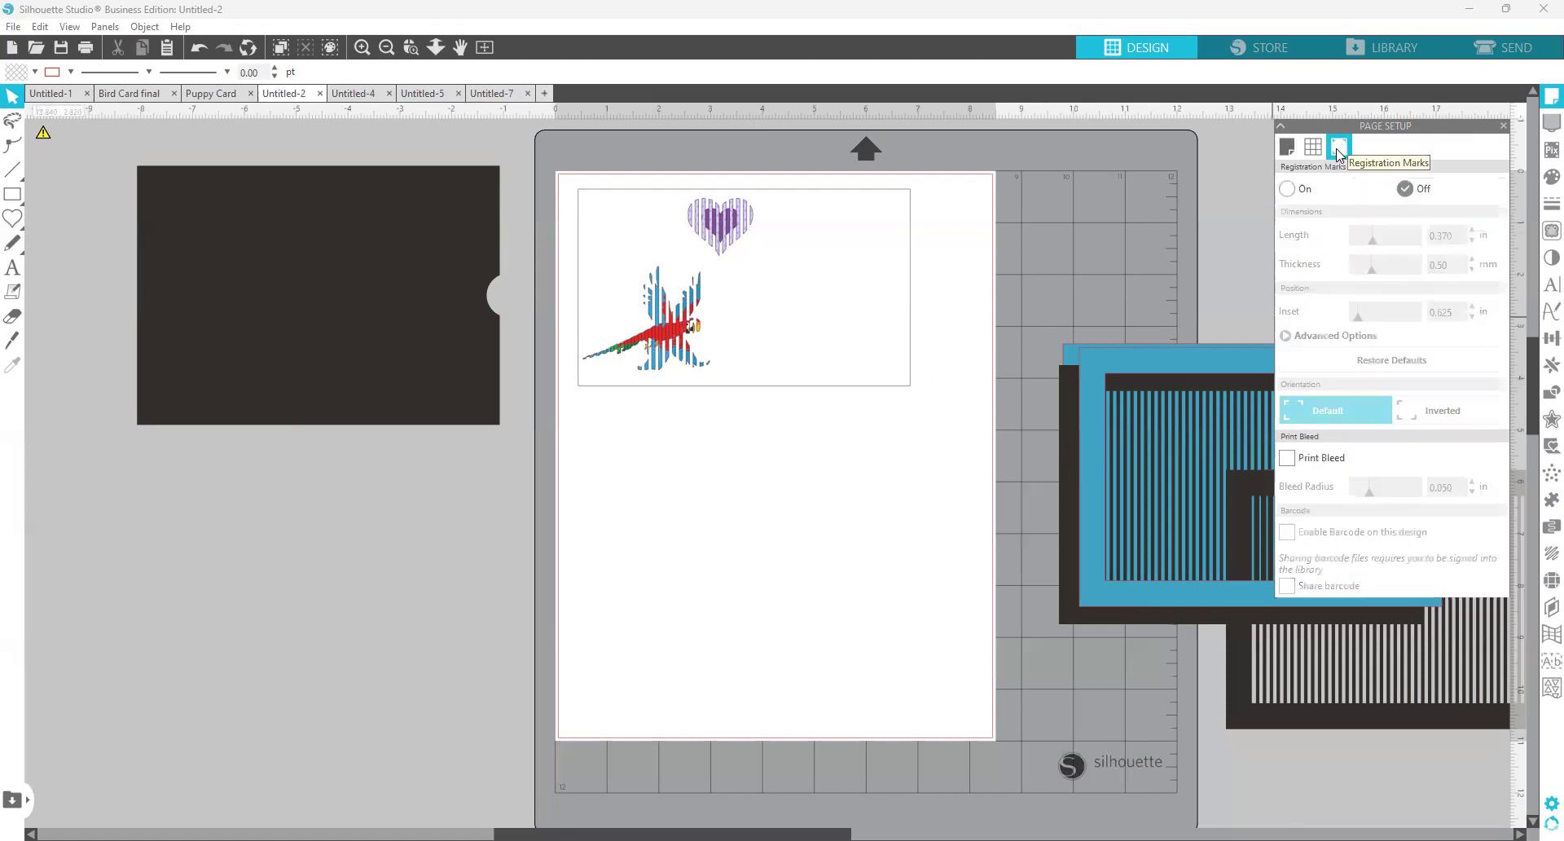
{"action": "left_click", "coordinate": [1287, 190]}
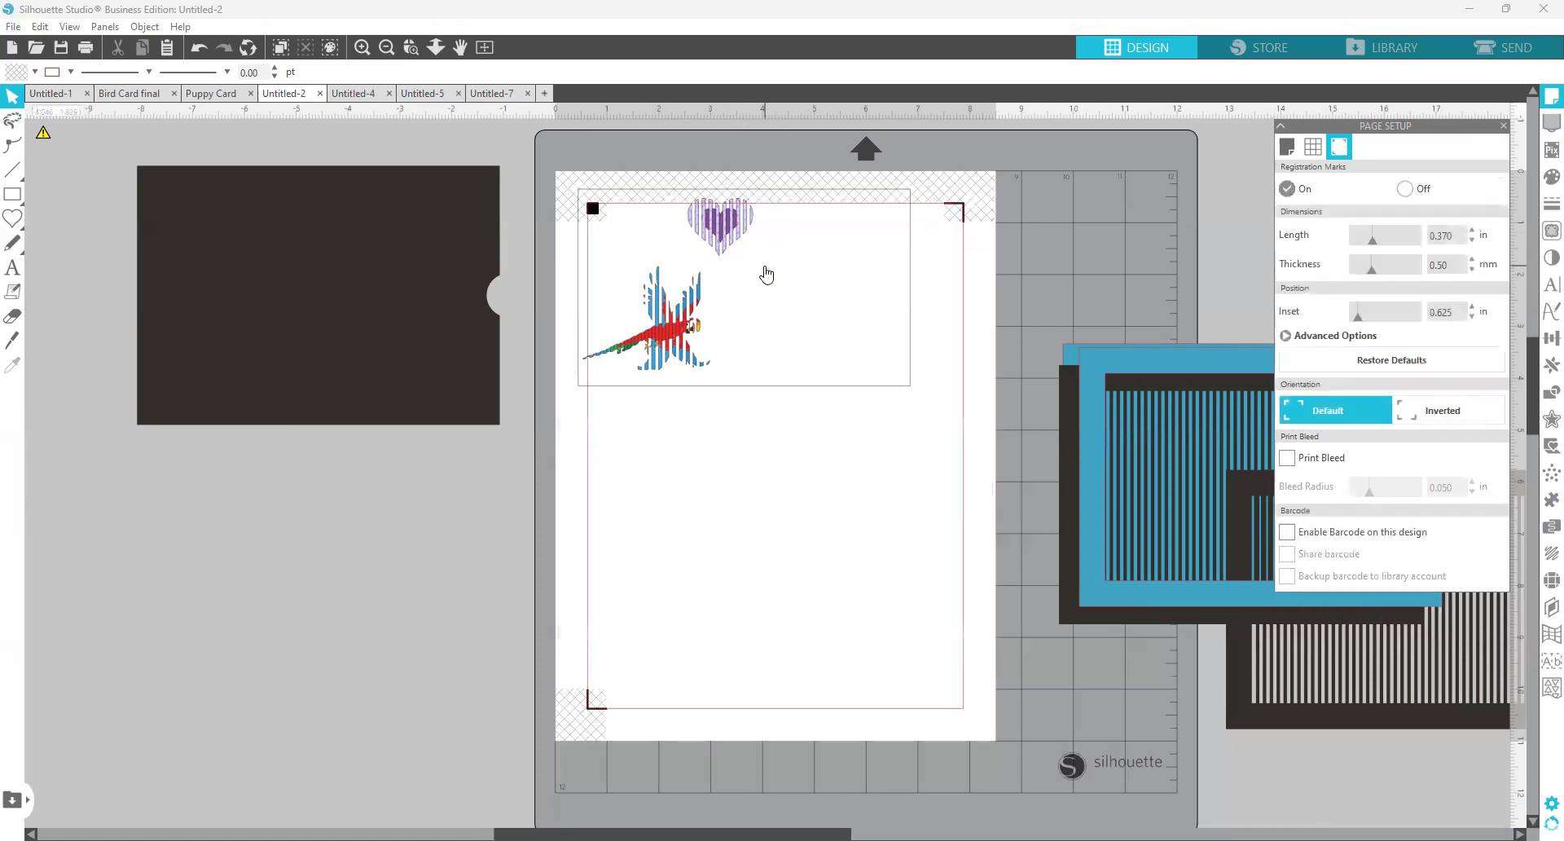
{"action": "left_click_drag", "start_coordinate": [767, 273], "coordinate": [796, 307]}
{"action": "left_click", "coordinate": [1005, 396]}
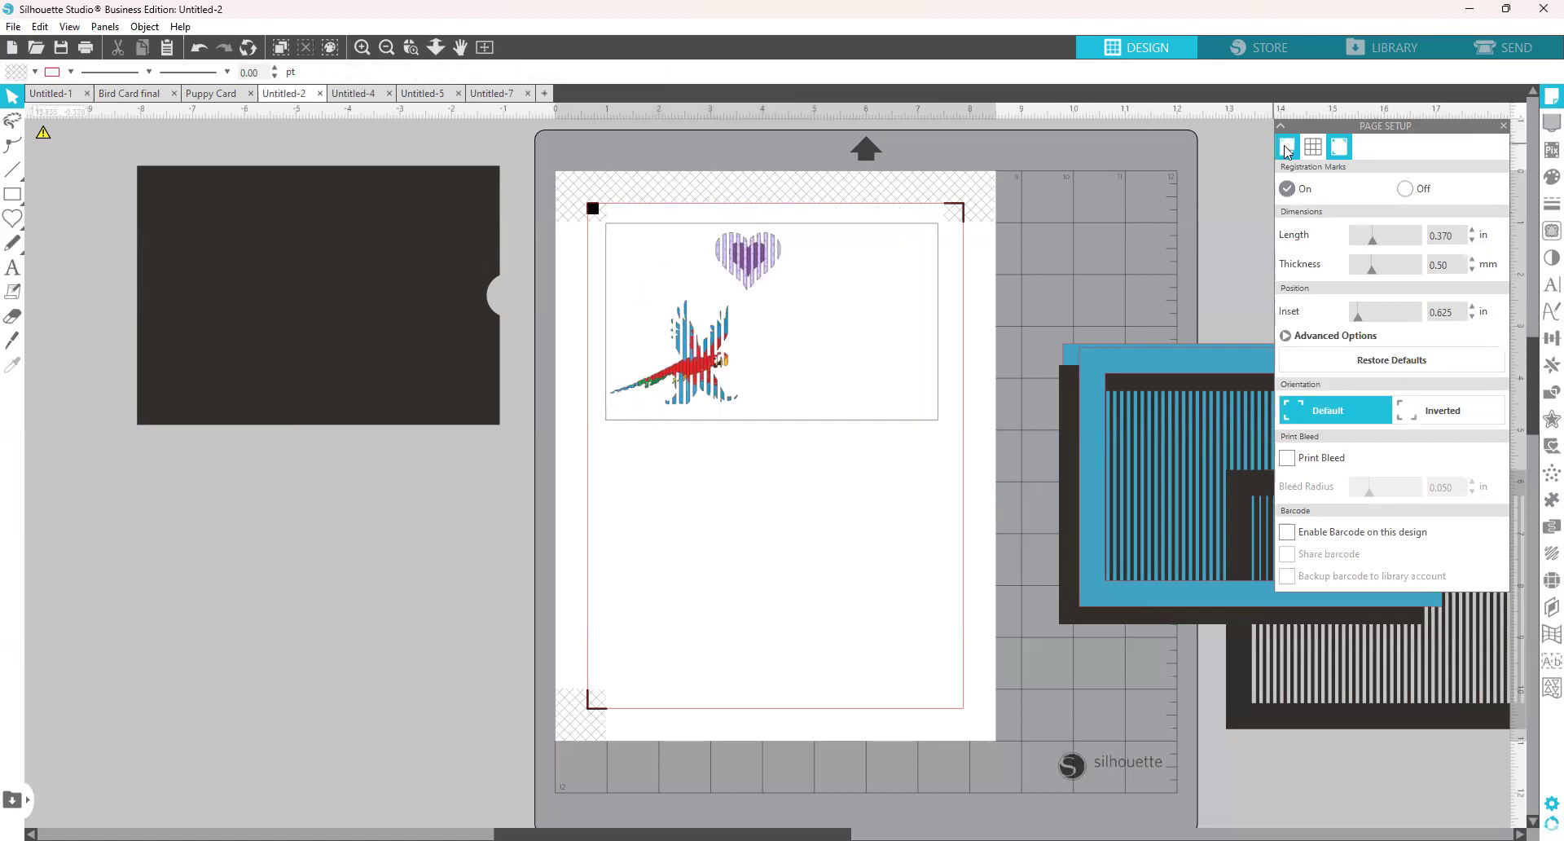
Show the print border briefly, hide it again, and shift the artwork insert slightly lower inside the cut border.
{"action": "left_click", "coordinate": [1287, 555]}
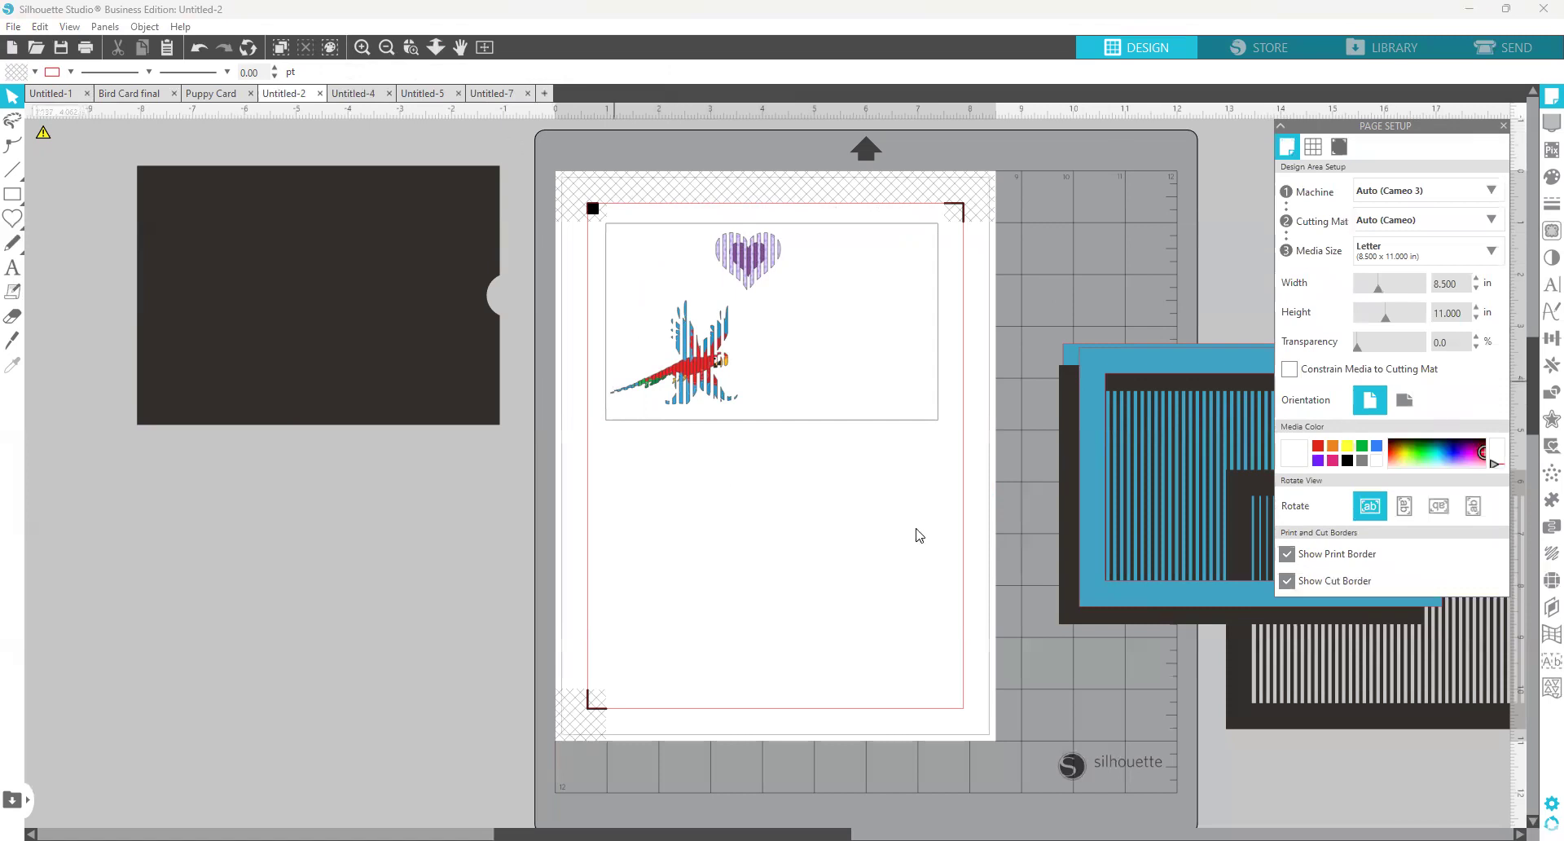
{"action": "left_click", "coordinate": [1287, 555]}
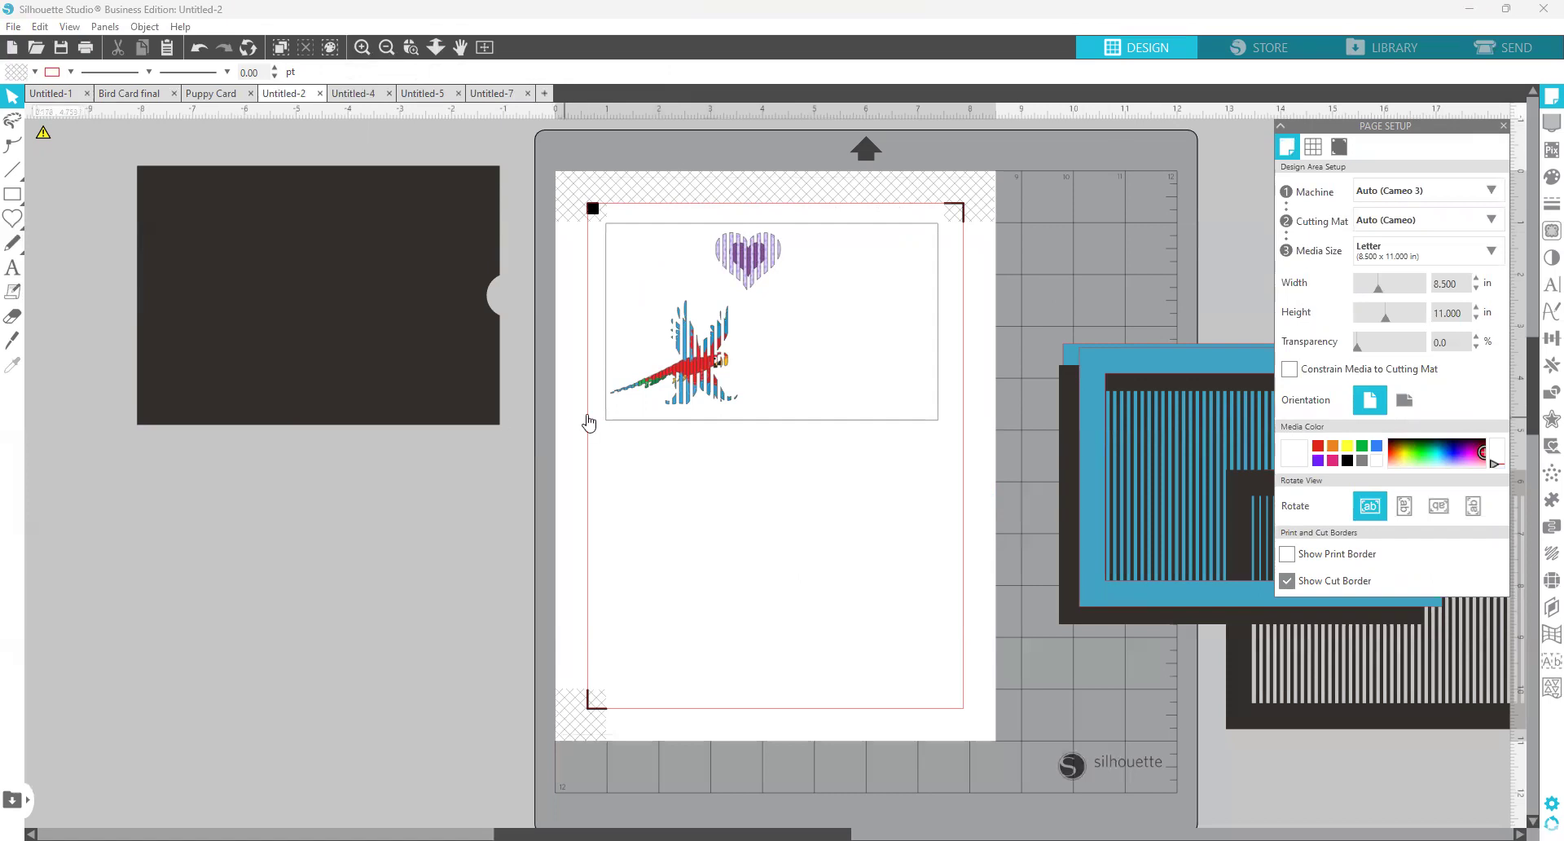
{"action": "left_click", "coordinate": [768, 336]}
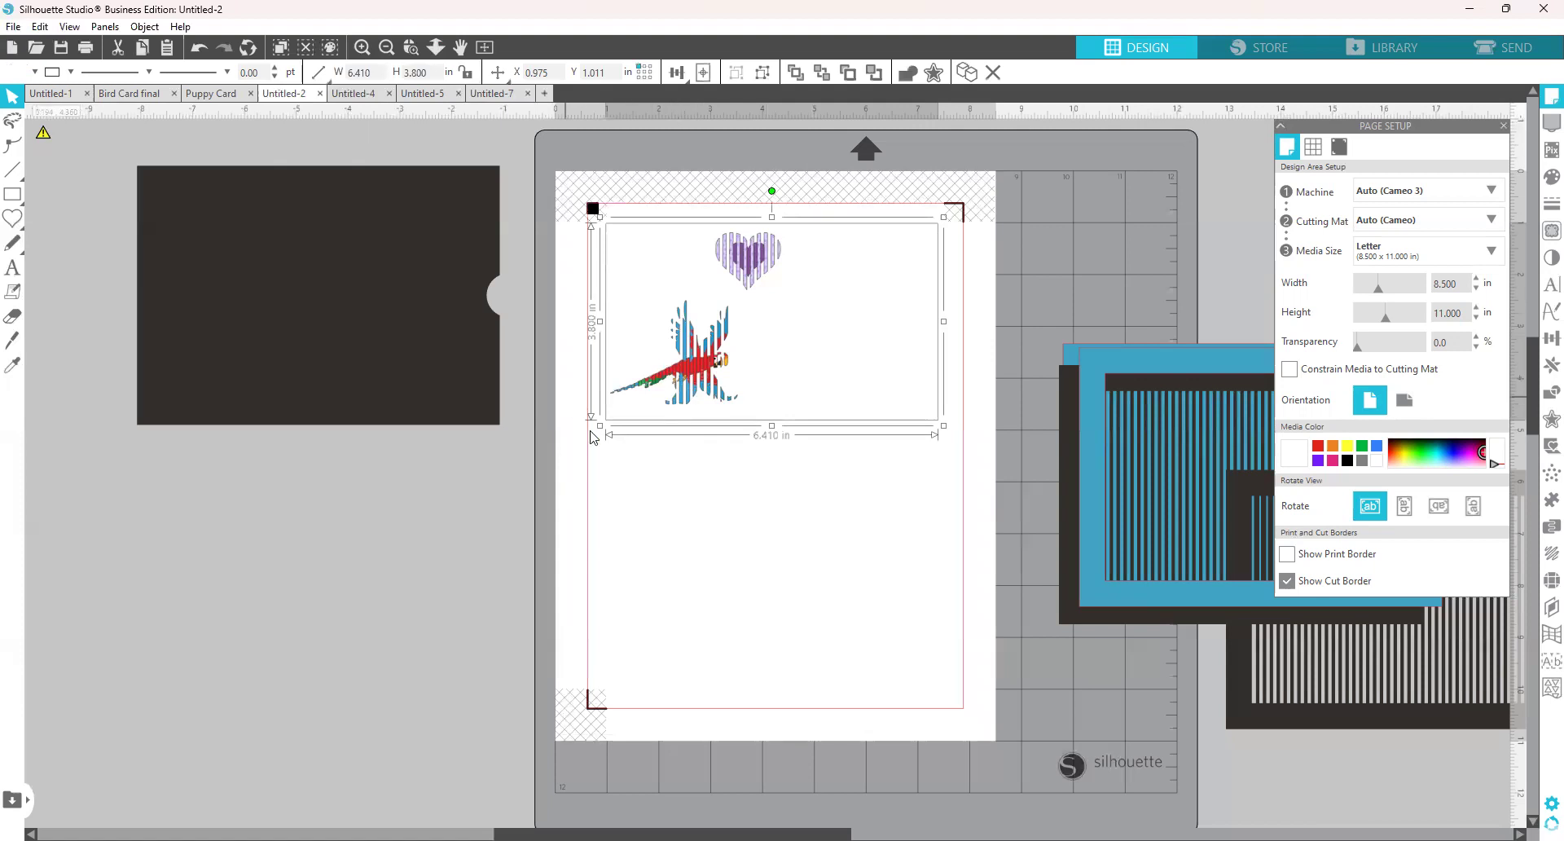
{"action": "left_click_drag", "start_coordinate": [809, 359], "coordinate": [810, 373]}
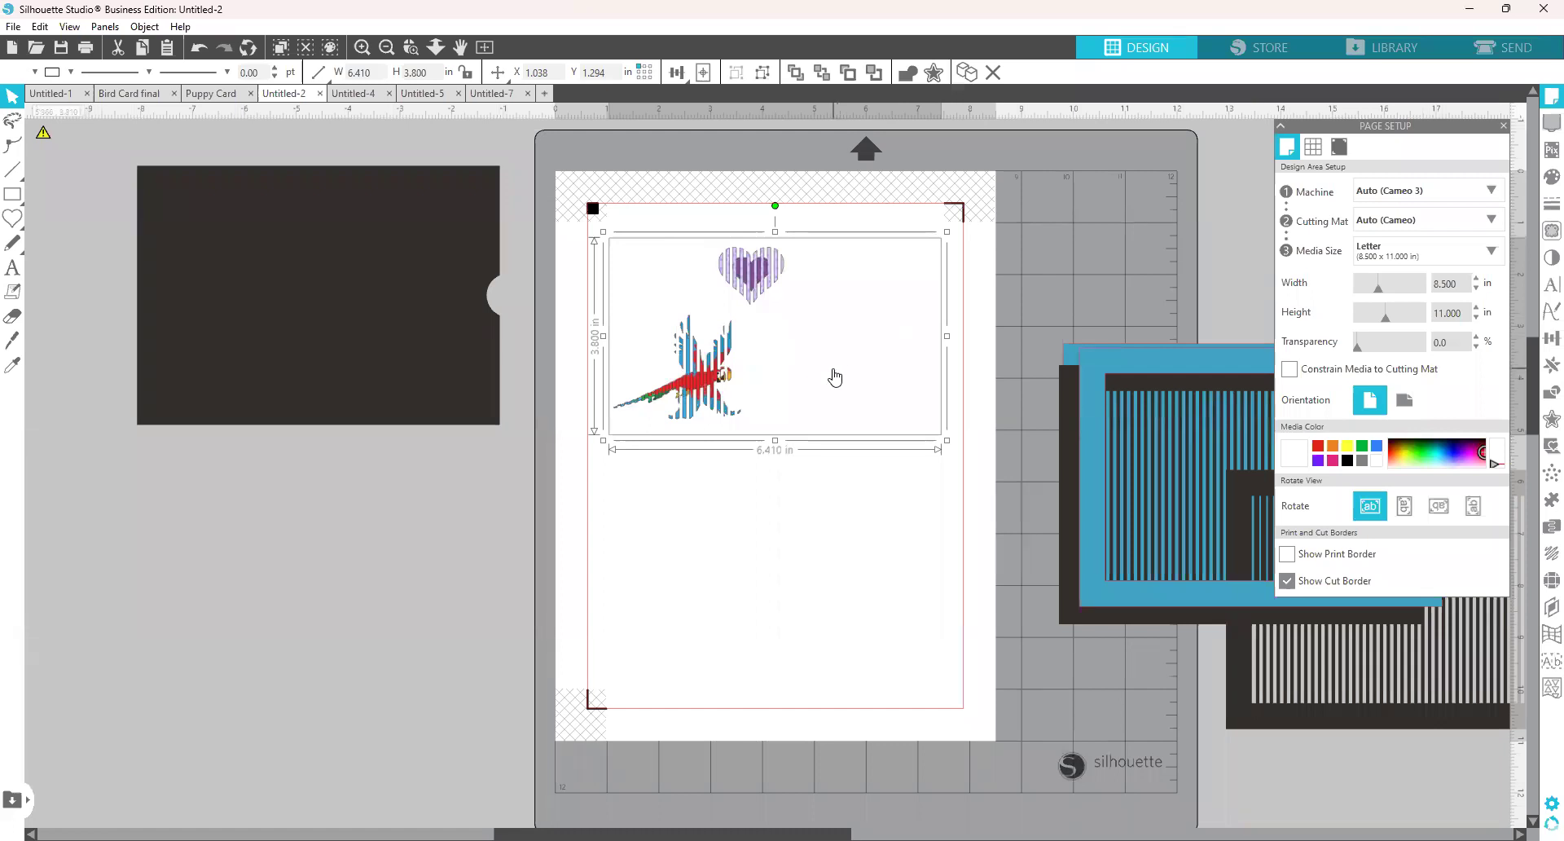
{"action": "left_click", "coordinate": [845, 502]}
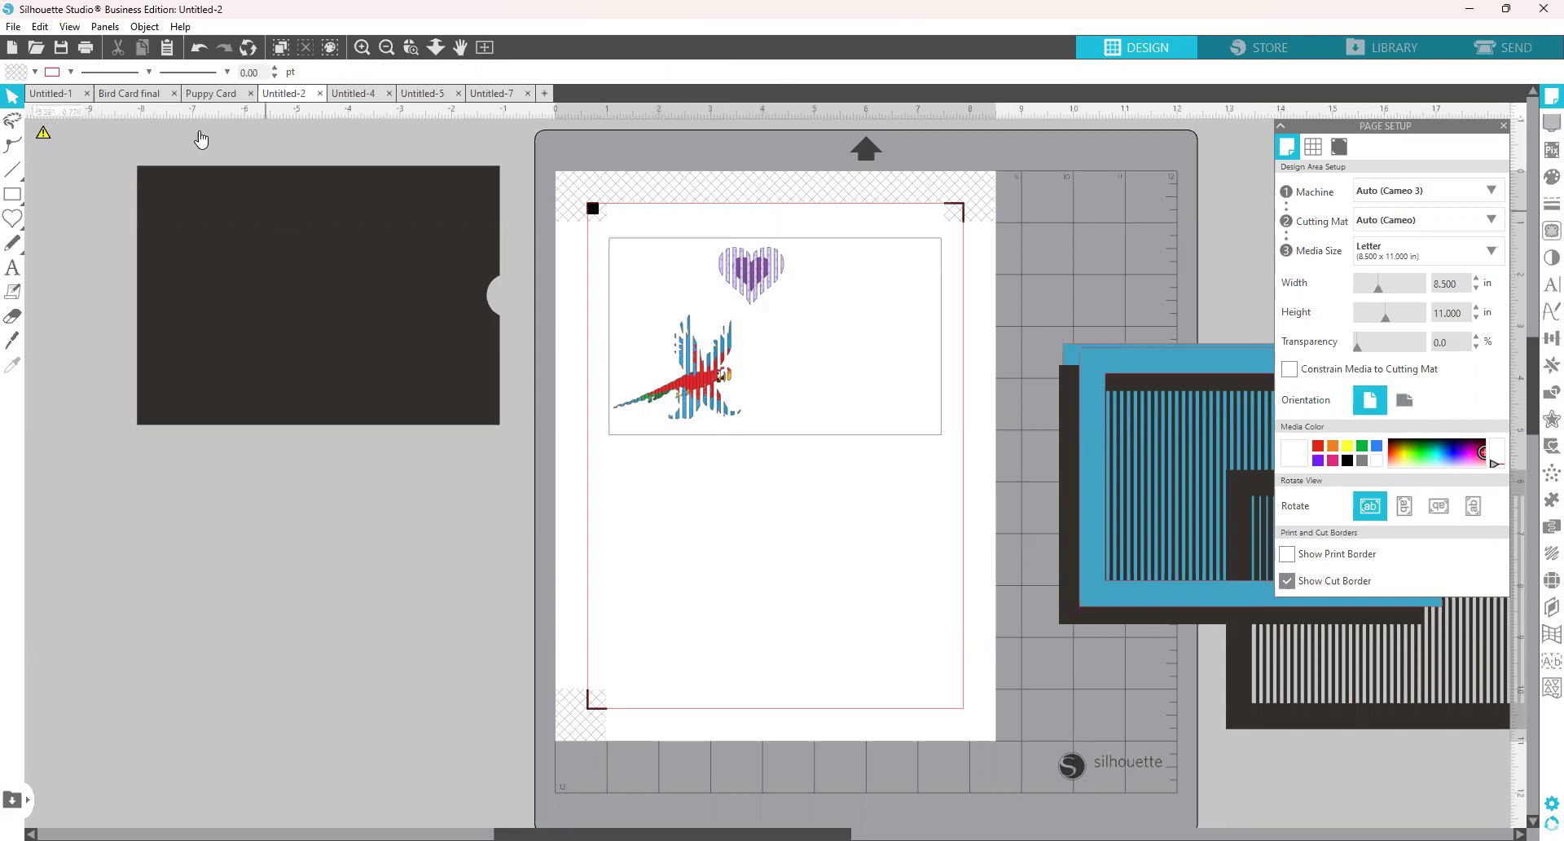
Switch to the Bird Card final document, move the bird image sheet off the page, and lay the striped overlay over the card artwork.
{"action": "left_click", "coordinate": [131, 94]}
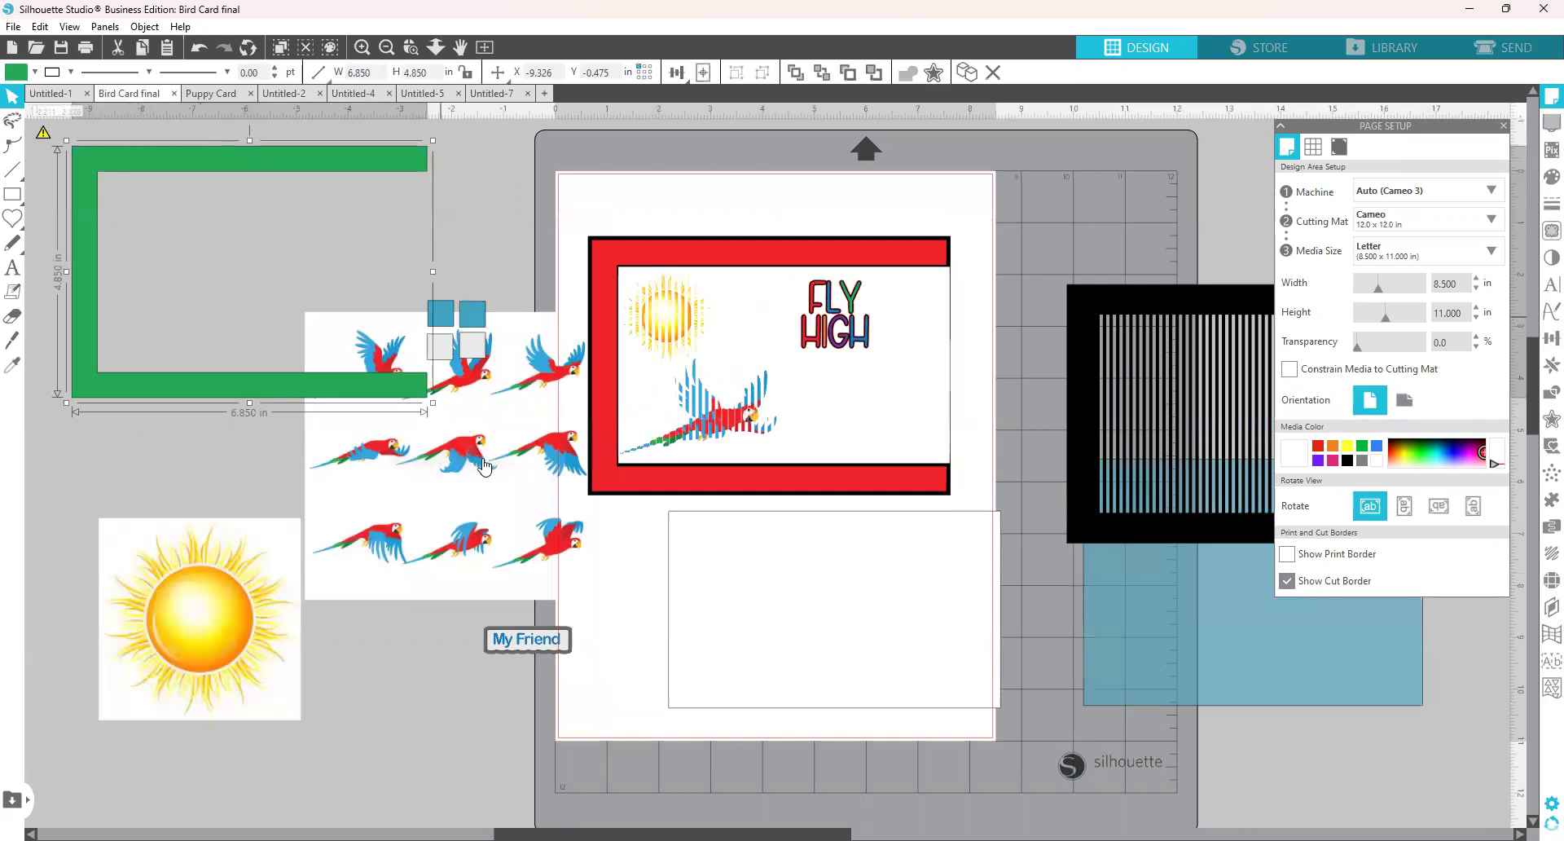
{"action": "left_click", "coordinate": [552, 472]}
{"action": "left_click_drag", "start_coordinate": [551, 472], "coordinate": [285, 481]}
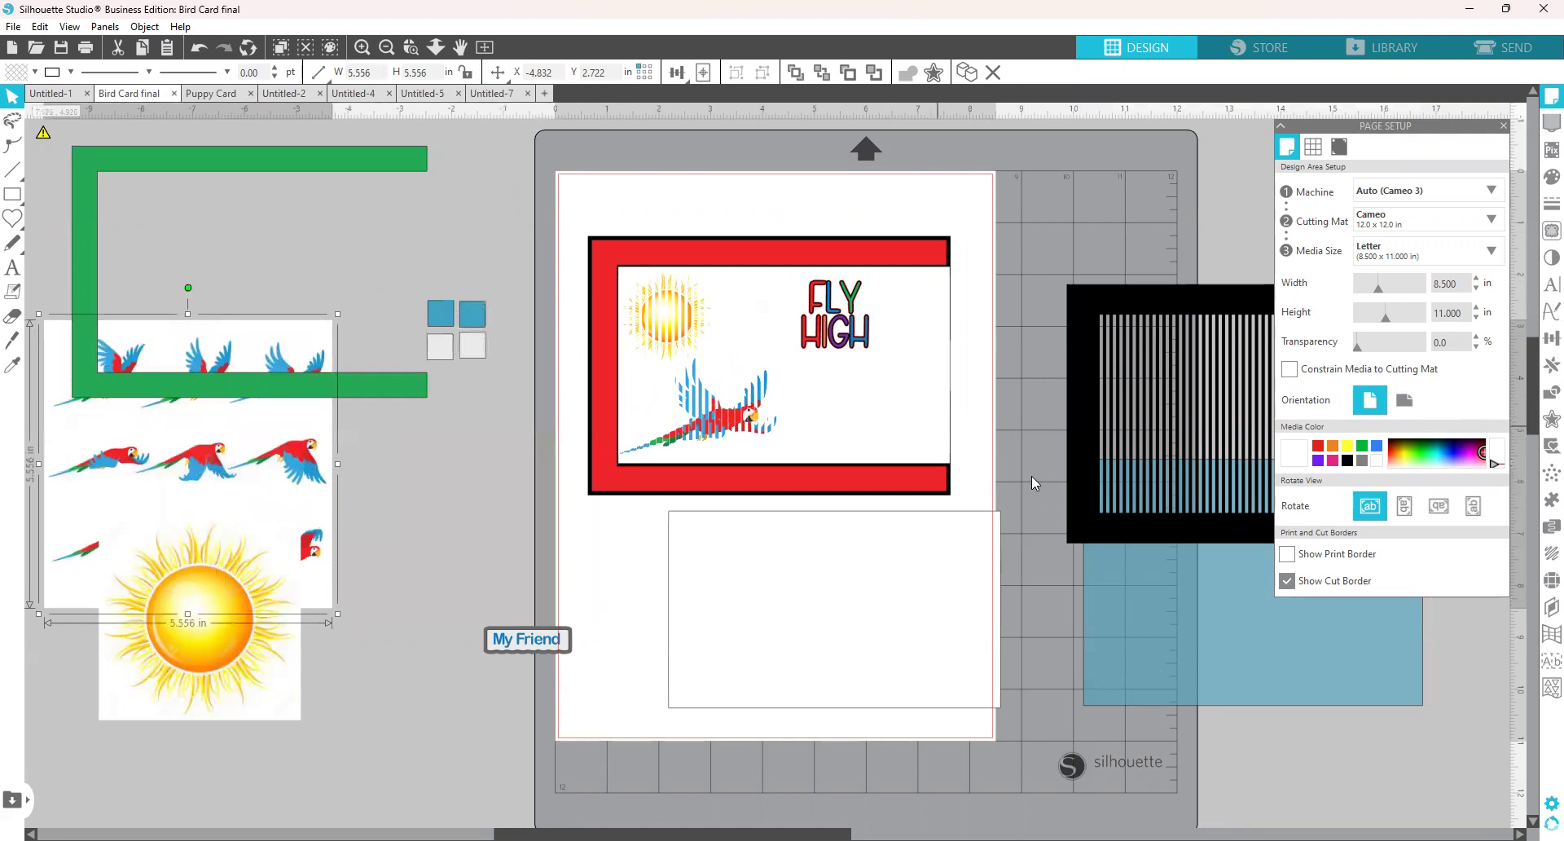
{"action": "left_click_drag", "start_coordinate": [1079, 507], "coordinate": [604, 451]}
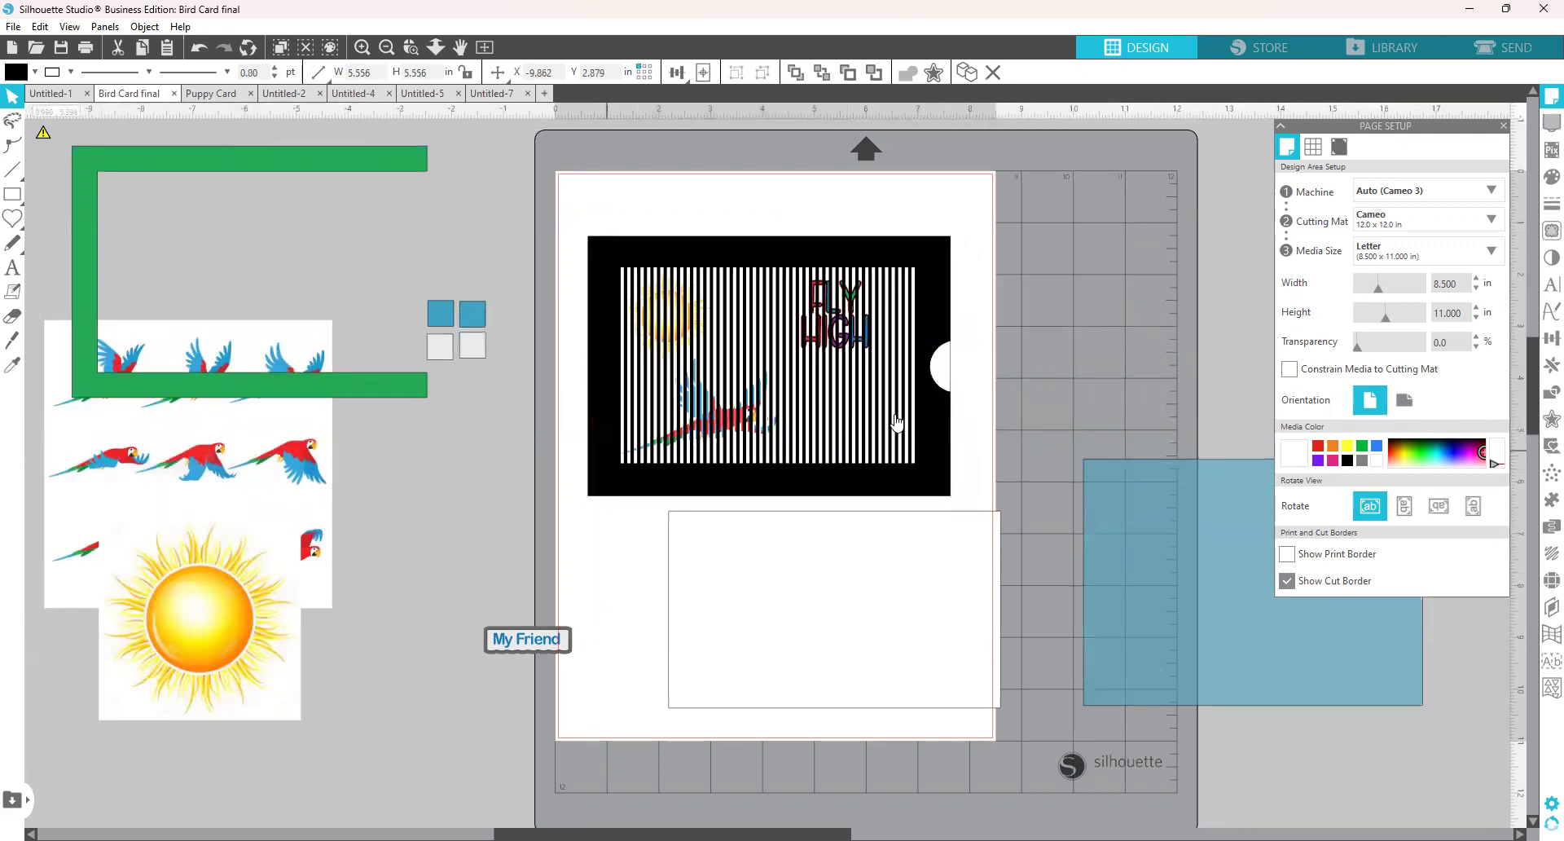
{"action": "mouse_move", "coordinate": [939, 364]}
{"action": "left_mouse_down"}
{"action": "mouse_move", "coordinate": [970, 365]}
{"action": "mouse_move", "coordinate": [931, 373]}
{"action": "left_mouse_up"}
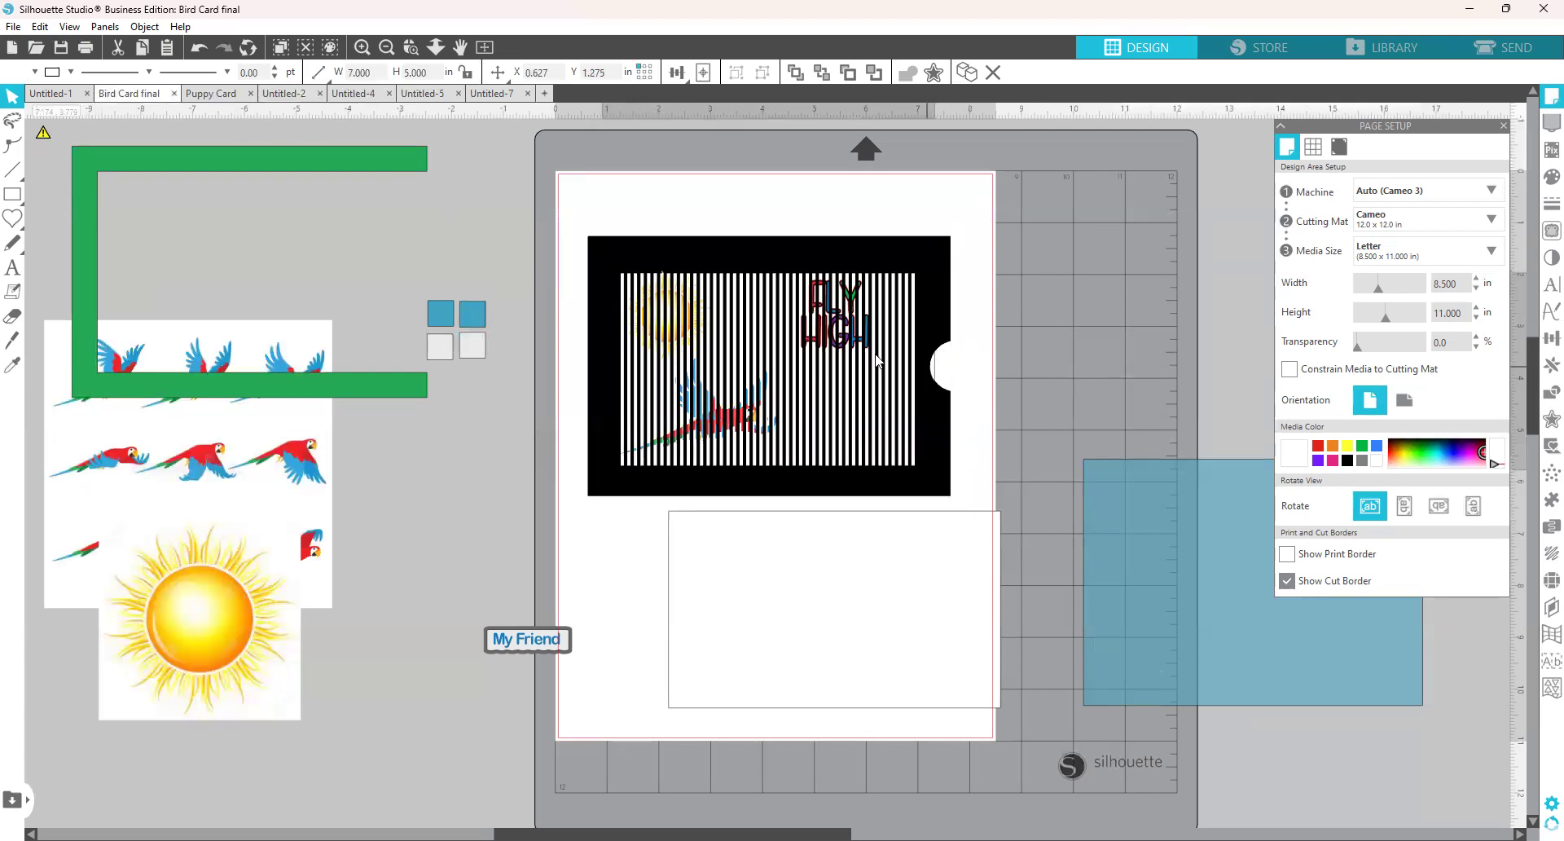
Move the striped overlay, red spacer frame and black backing panel off the page, away from the artwork insert.
{"action": "left_click_drag", "start_coordinate": [810, 255], "coordinate": [1403, 261]}
{"action": "left_click_drag", "start_coordinate": [887, 261], "coordinate": [1410, 301]}
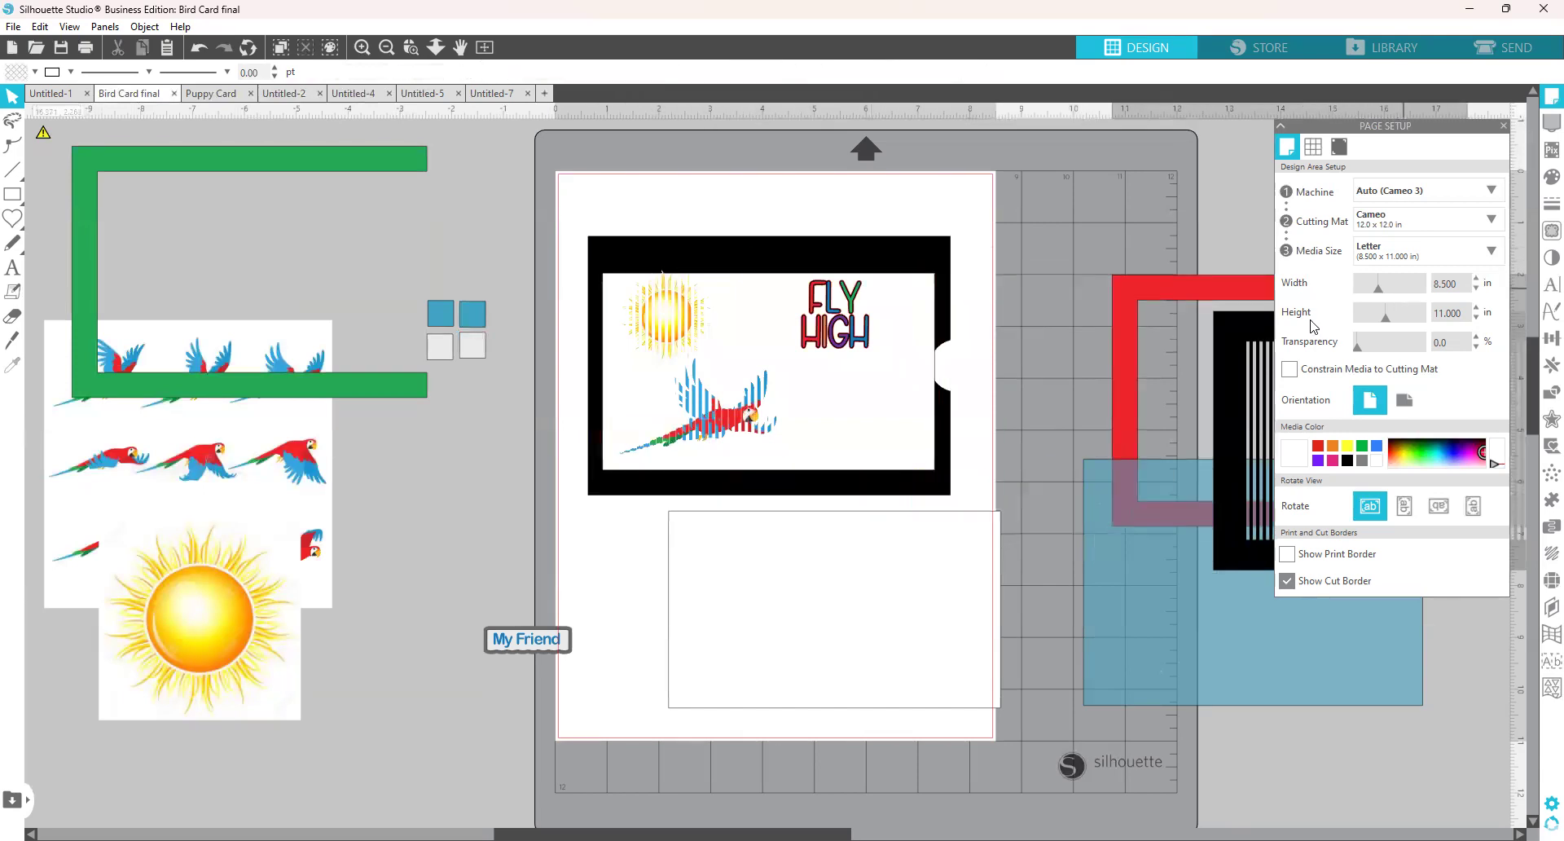
{"action": "left_click", "coordinate": [676, 335]}
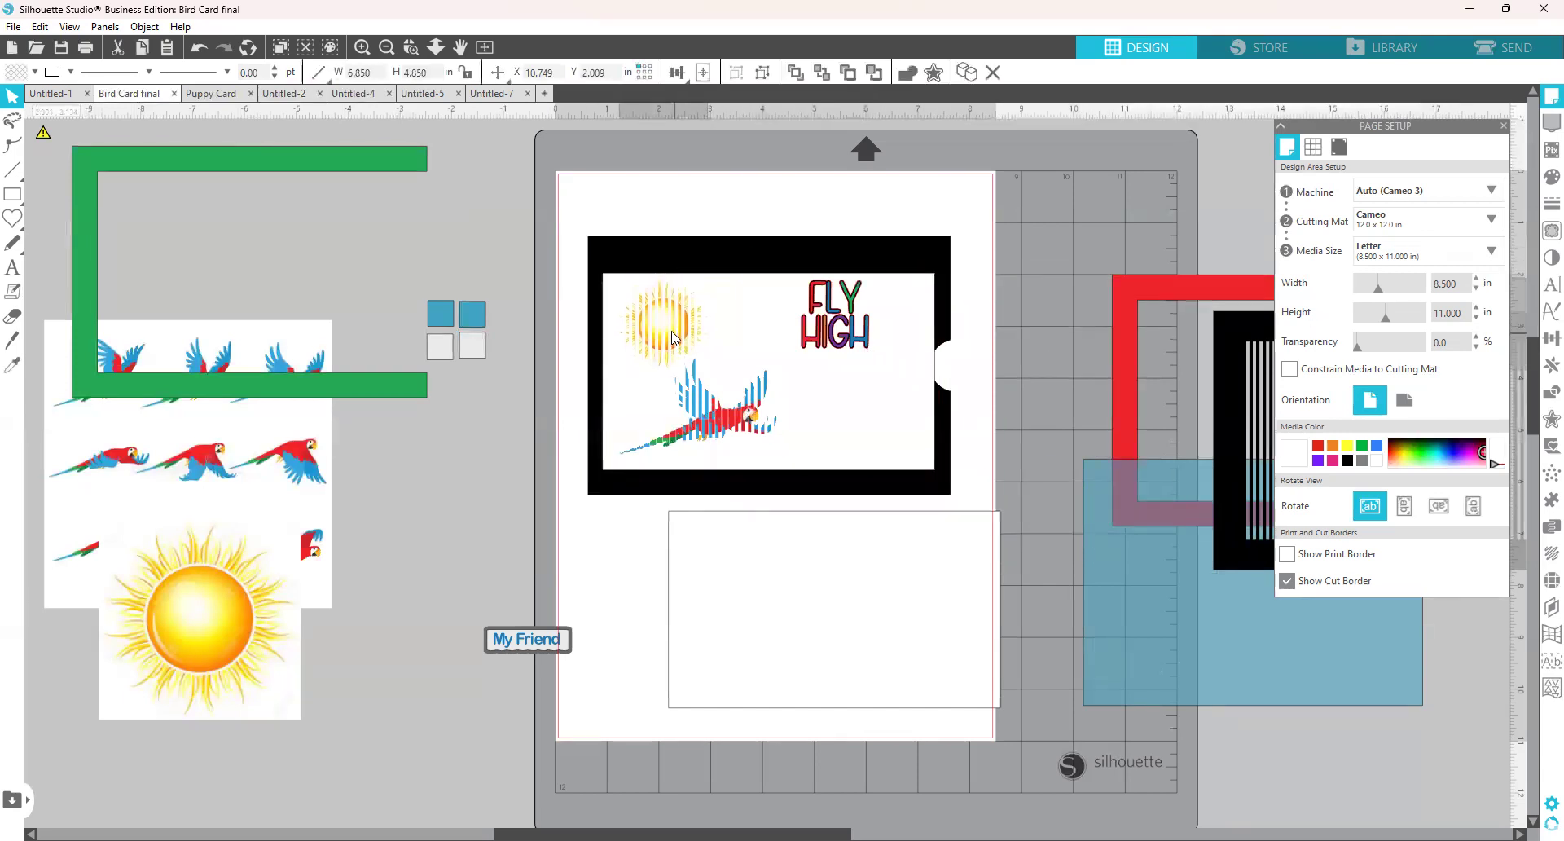
{"action": "left_click_drag", "start_coordinate": [712, 248], "coordinate": [1295, 334]}
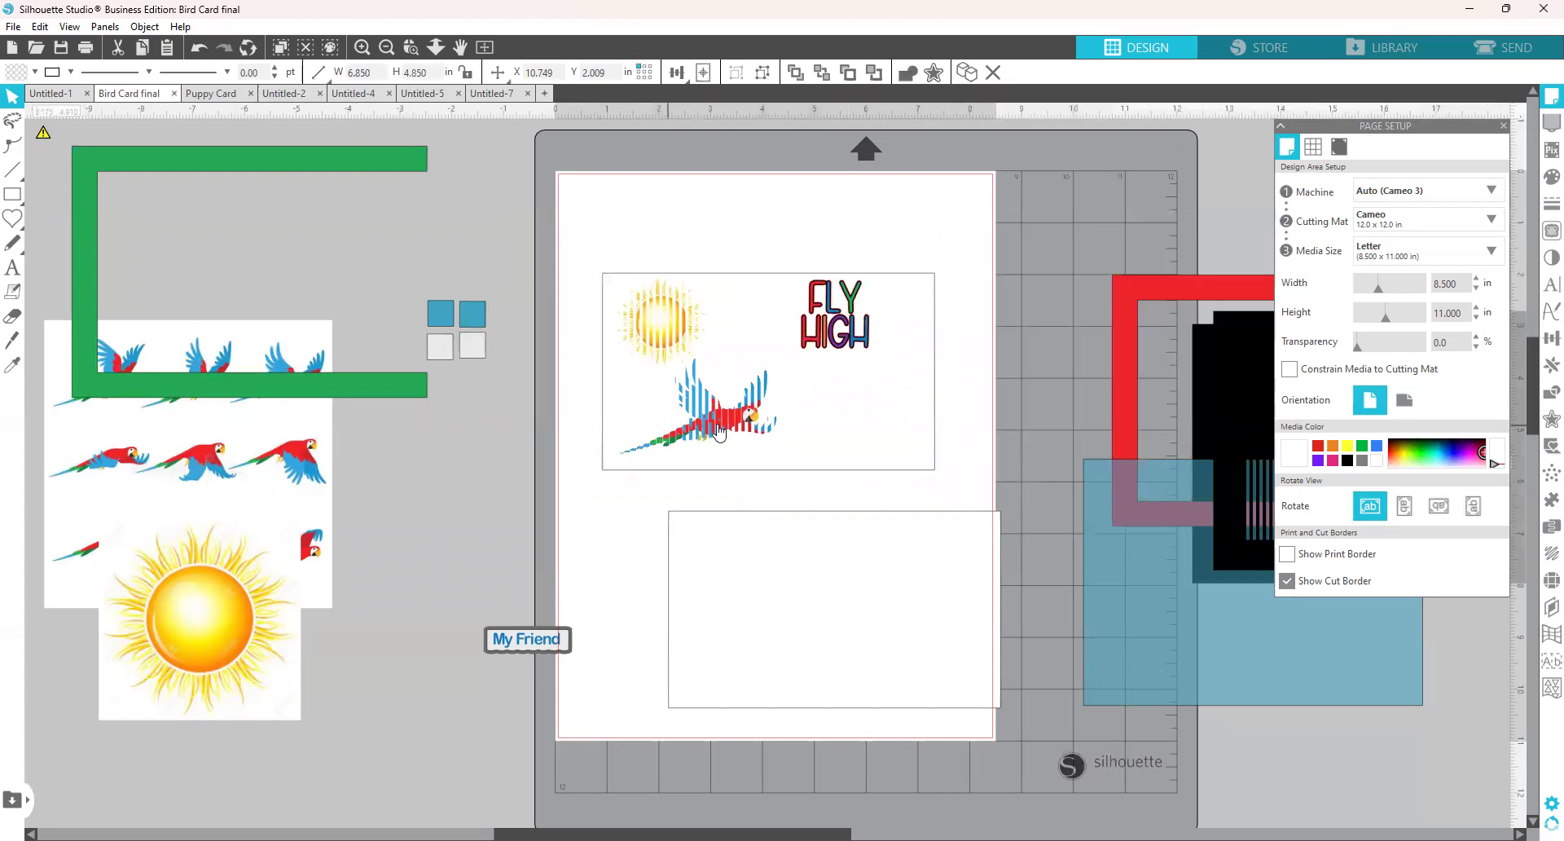
Shift the striped bird slightly left on the insert and adjust the striped sun's vertical position above it.
{"action": "left_click_drag", "start_coordinate": [719, 432], "coordinate": [704, 433]}
{"action": "left_click", "coordinate": [669, 342]}
{"action": "left_click", "coordinate": [669, 343]}
{"action": "left_click_drag", "start_coordinate": [670, 339], "coordinate": [670, 324]}
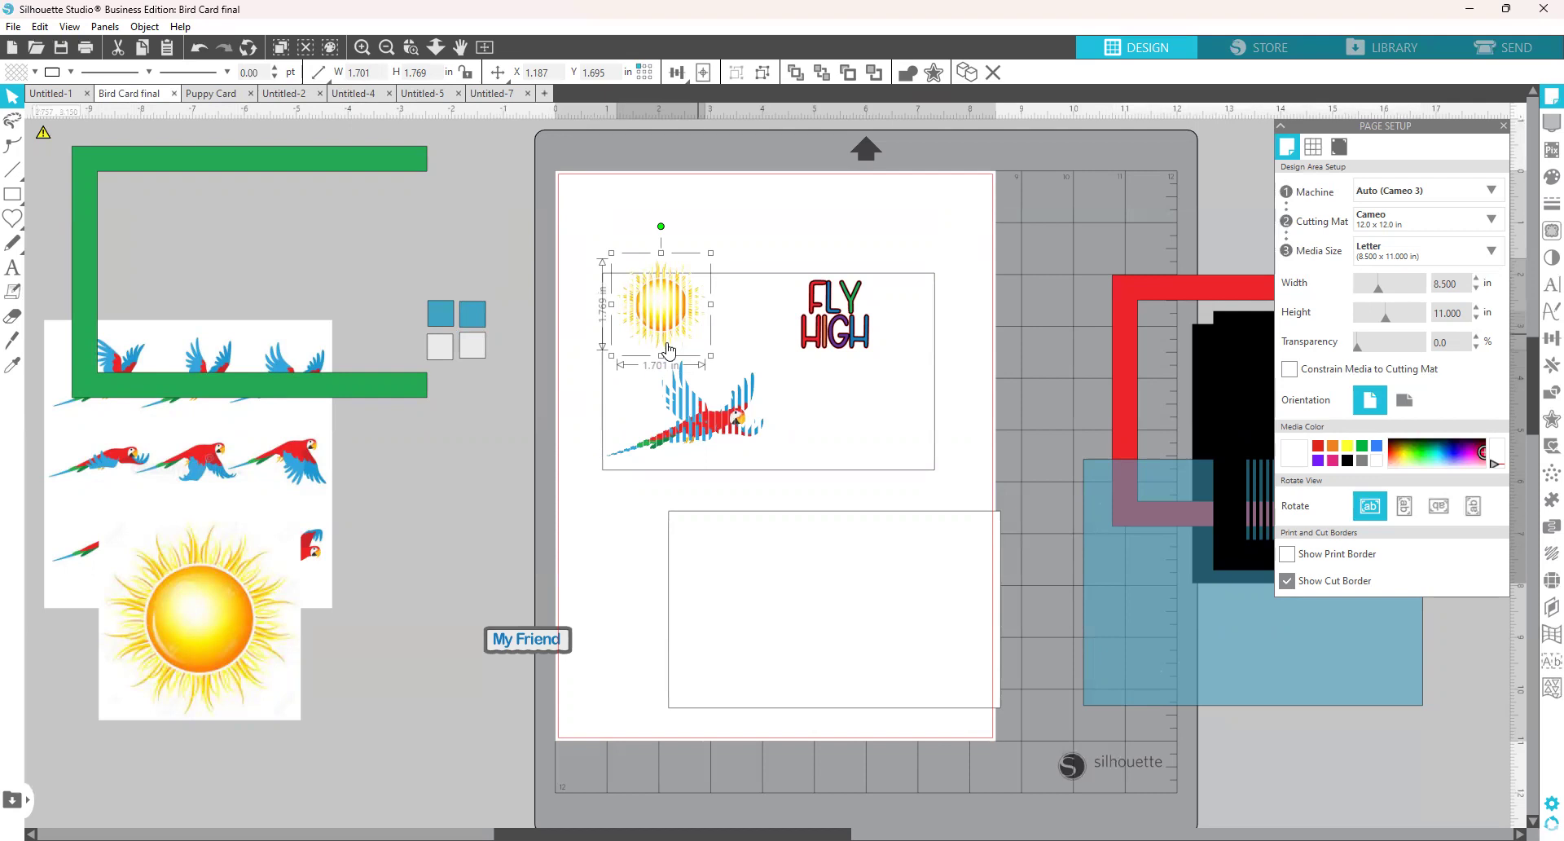
{"action": "left_click_drag", "start_coordinate": [660, 318], "coordinate": [659, 333]}
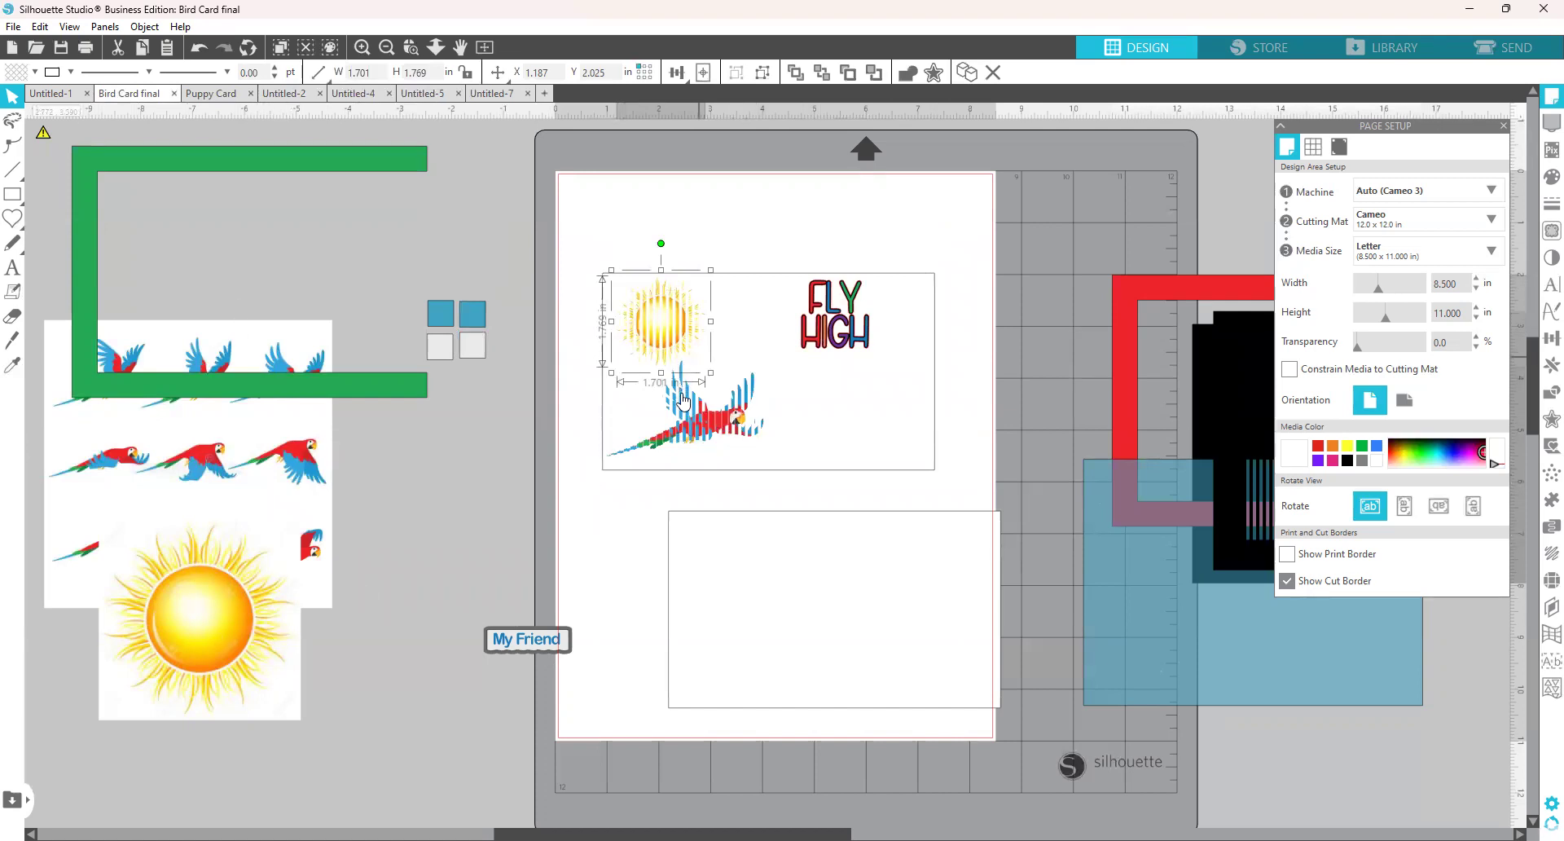
Group the striped sun, striped bird, FLY HIGH text and surrounding insert rectangle into one object.
{"action": "left_click", "coordinate": [780, 330]}
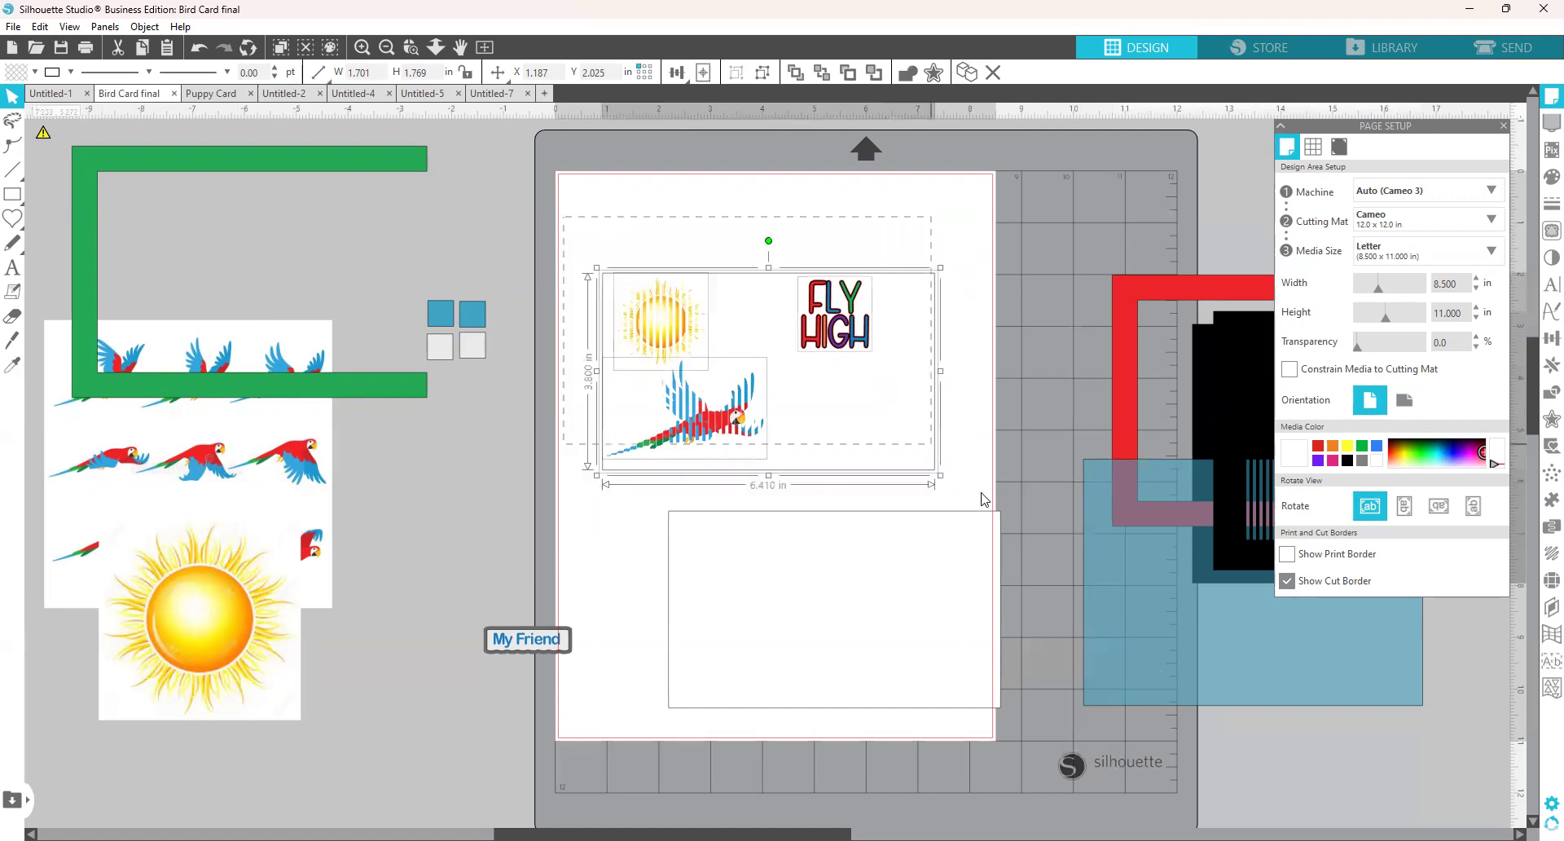
{"action": "right_click", "coordinate": [886, 490]}
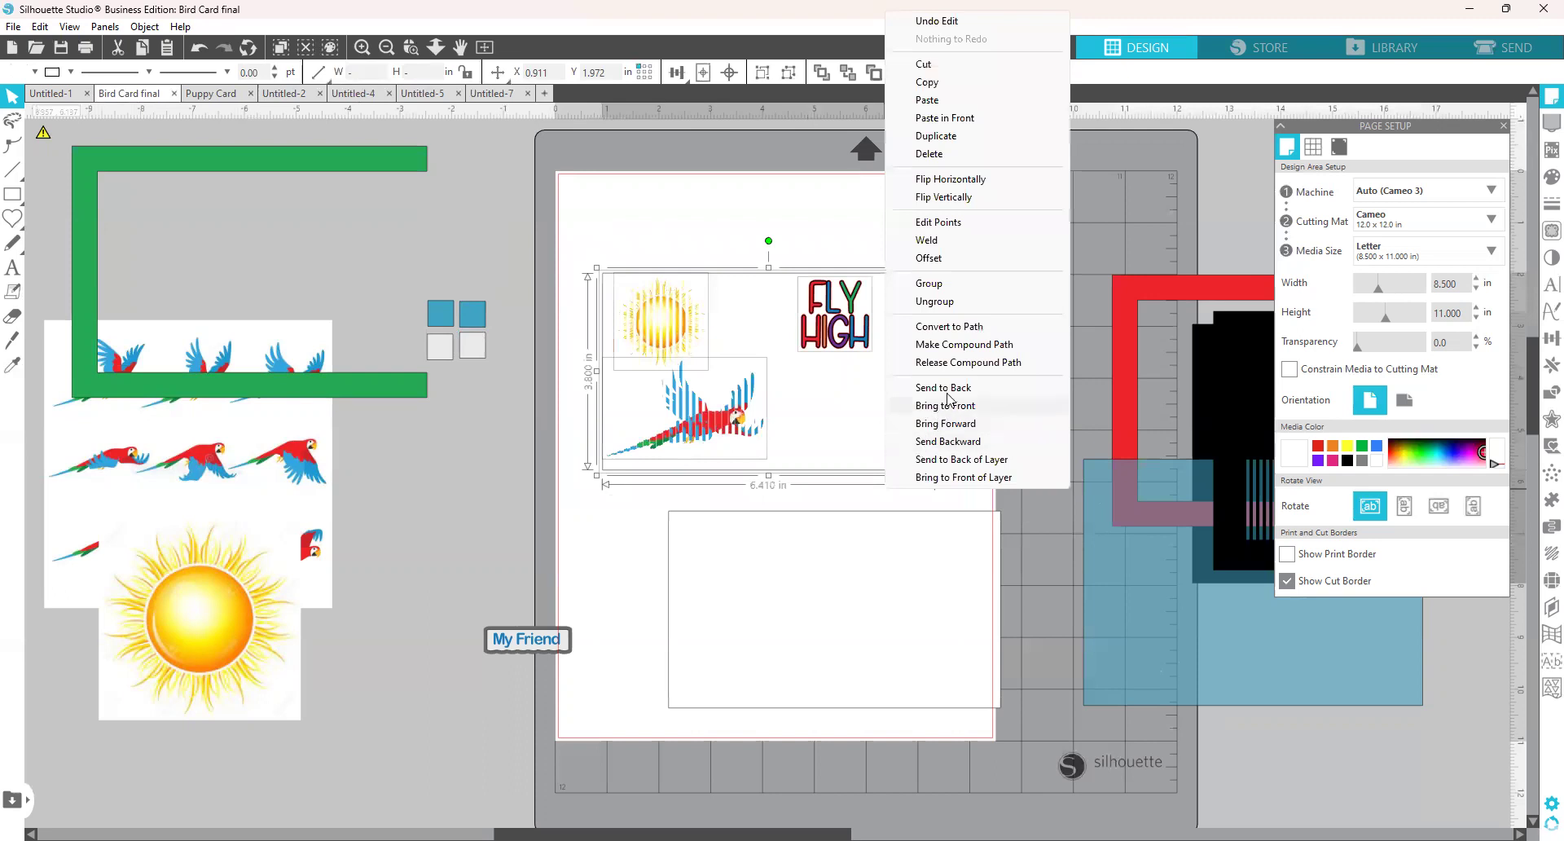
{"action": "left_click", "coordinate": [941, 292]}
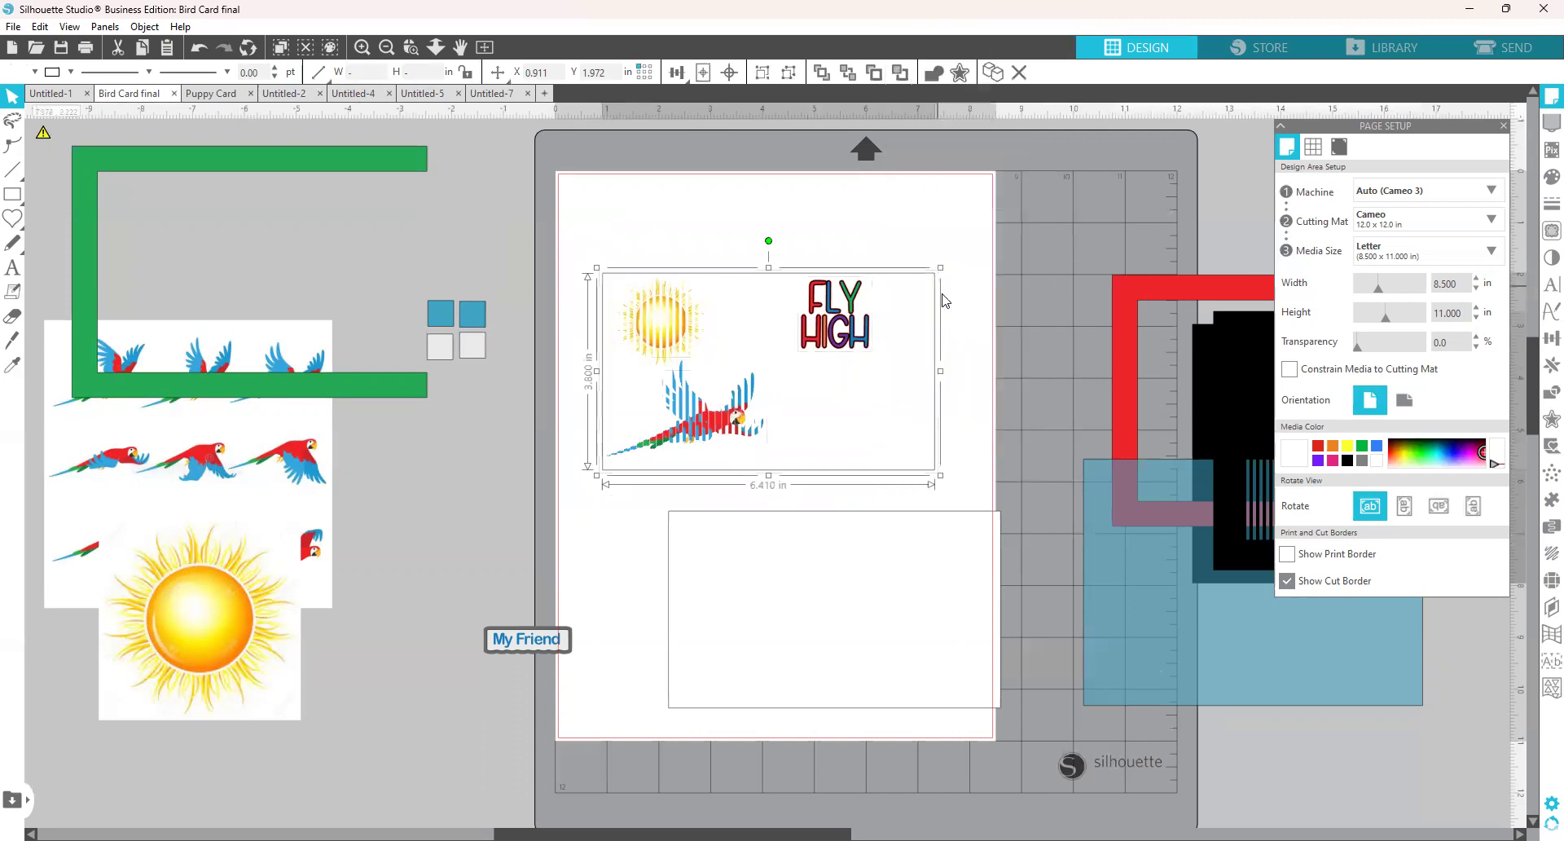
{"action": "left_click", "coordinate": [1126, 428]}
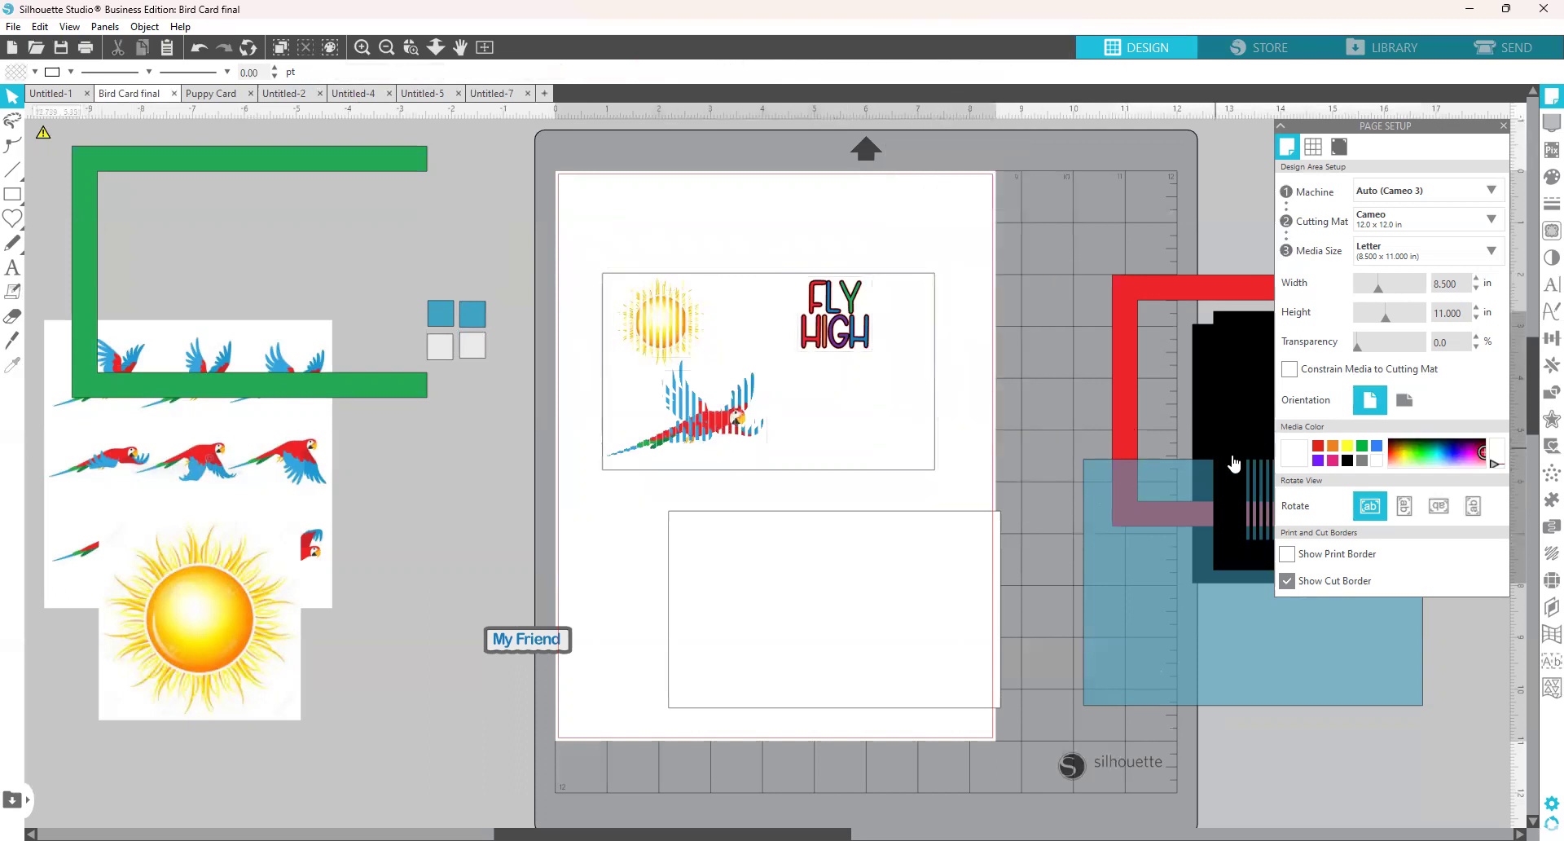
Lay the striped overlay back over the grouped artwork insert and slide the insert slightly left beneath it.
{"action": "left_click_drag", "start_coordinate": [750, 401], "coordinate": [591, 389]}
{"action": "left_click", "coordinate": [933, 393]}
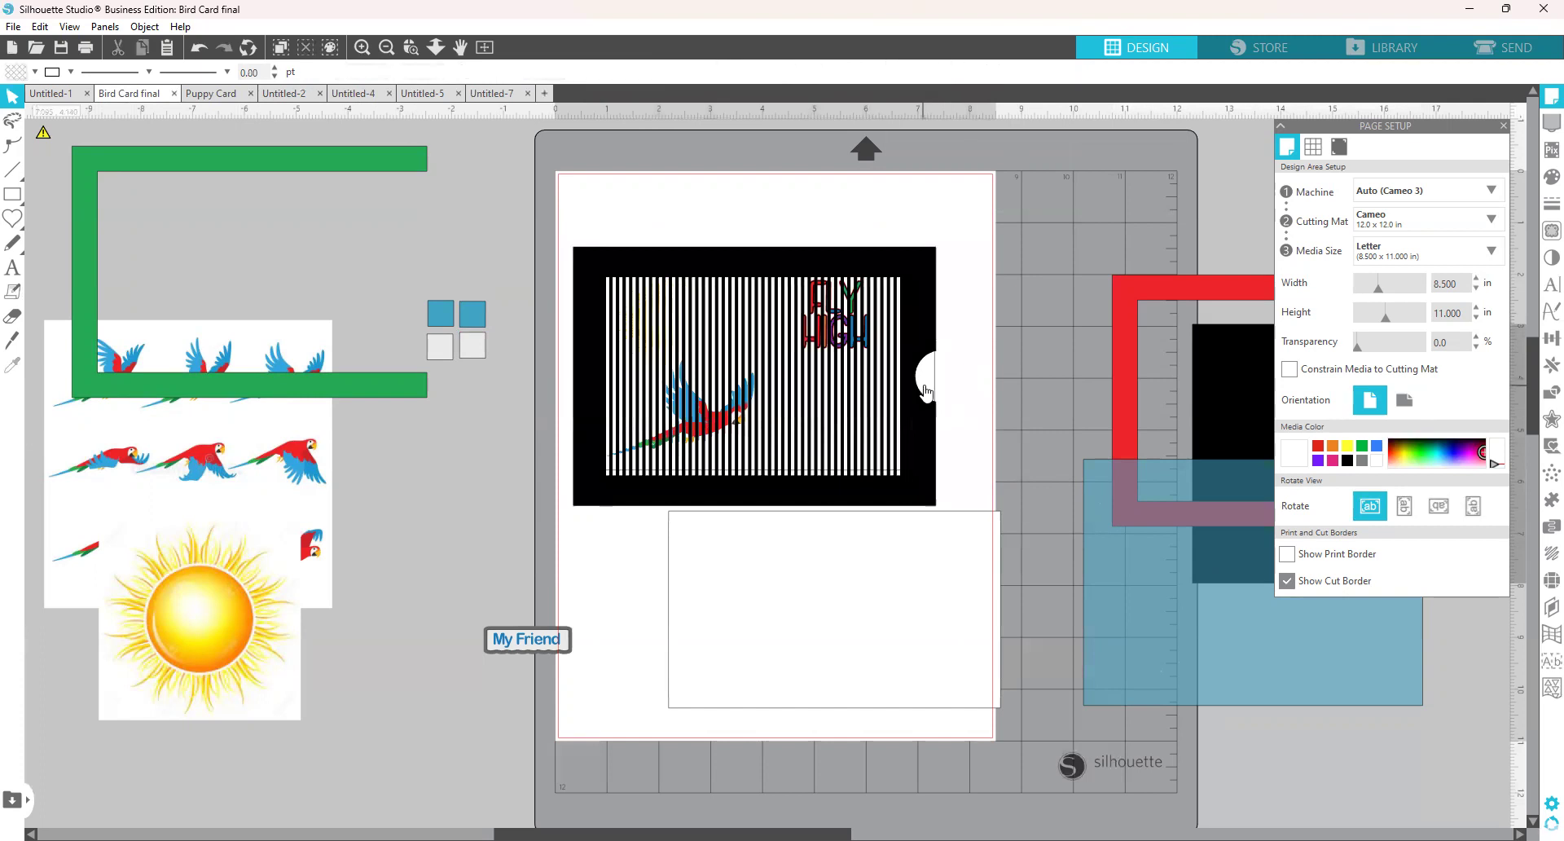
{"action": "mouse_move", "coordinate": [933, 393]}
{"action": "left_mouse_down"}
{"action": "mouse_move", "coordinate": [1042, 393]}
{"action": "mouse_move", "coordinate": [906, 389]}
{"action": "left_mouse_up"}
{"action": "left_click", "coordinate": [718, 159]}
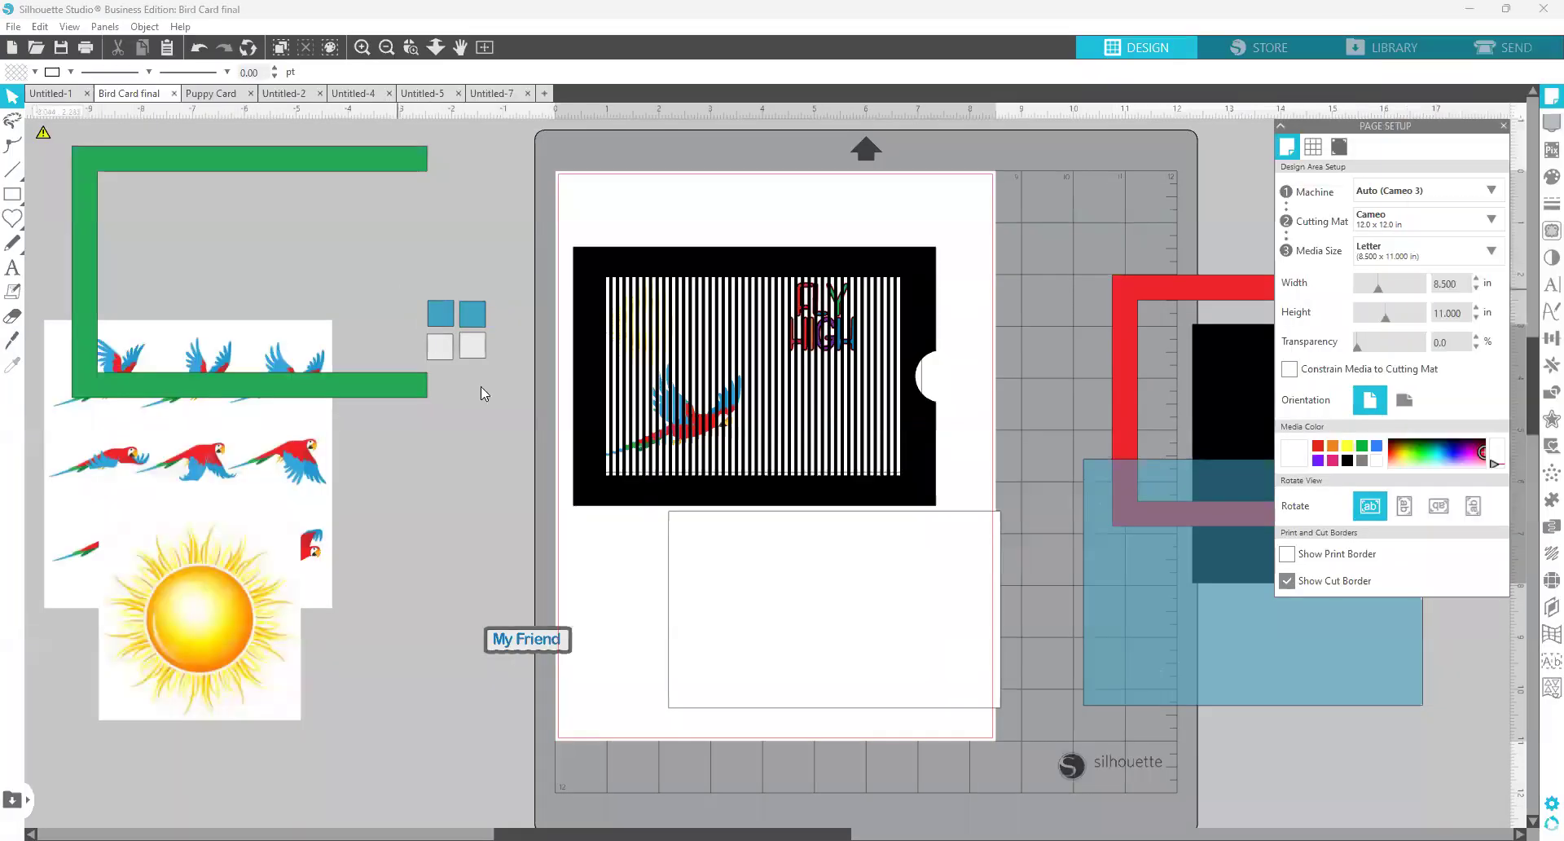
Shift the green frame further left and move the group of blue and grey squares slightly up.
{"action": "left_click_drag", "start_coordinate": [426, 372], "coordinate": [341, 373]}
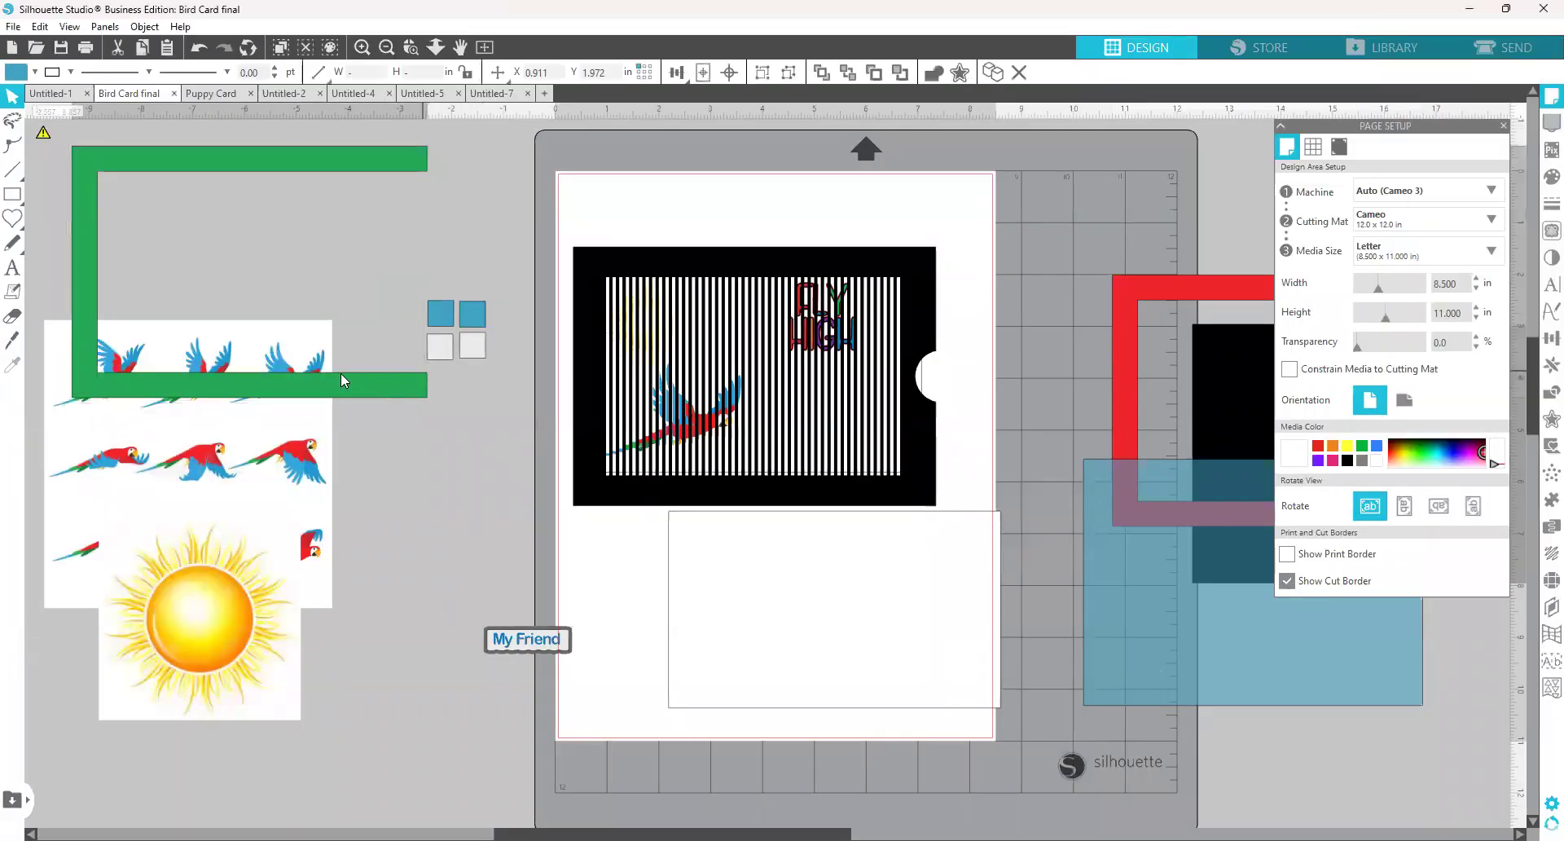
{"action": "left_click", "coordinate": [410, 322]}
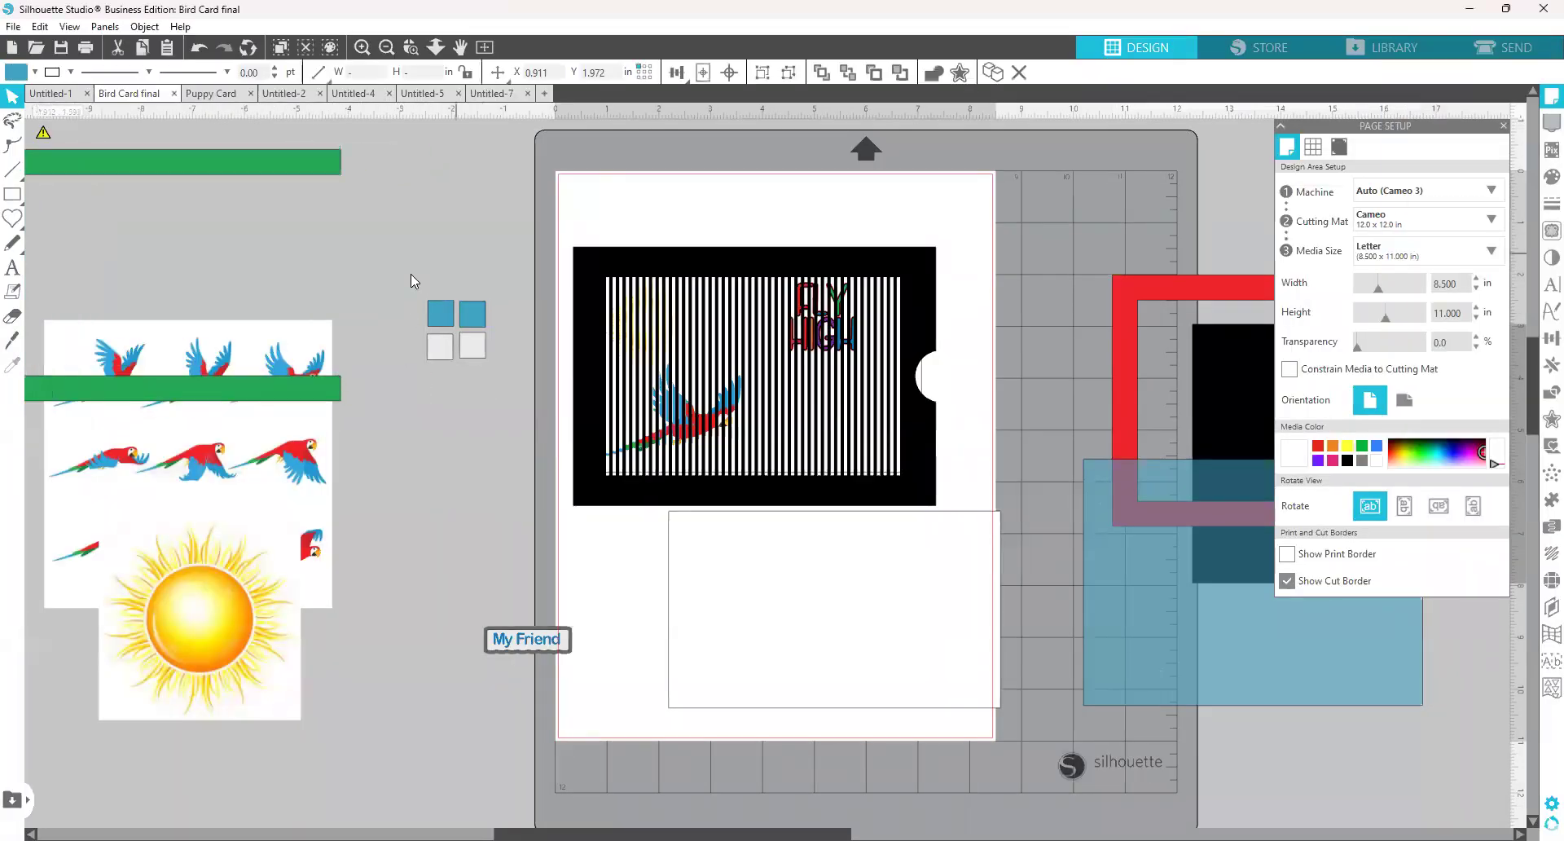
{"action": "left_click", "coordinate": [441, 313]}
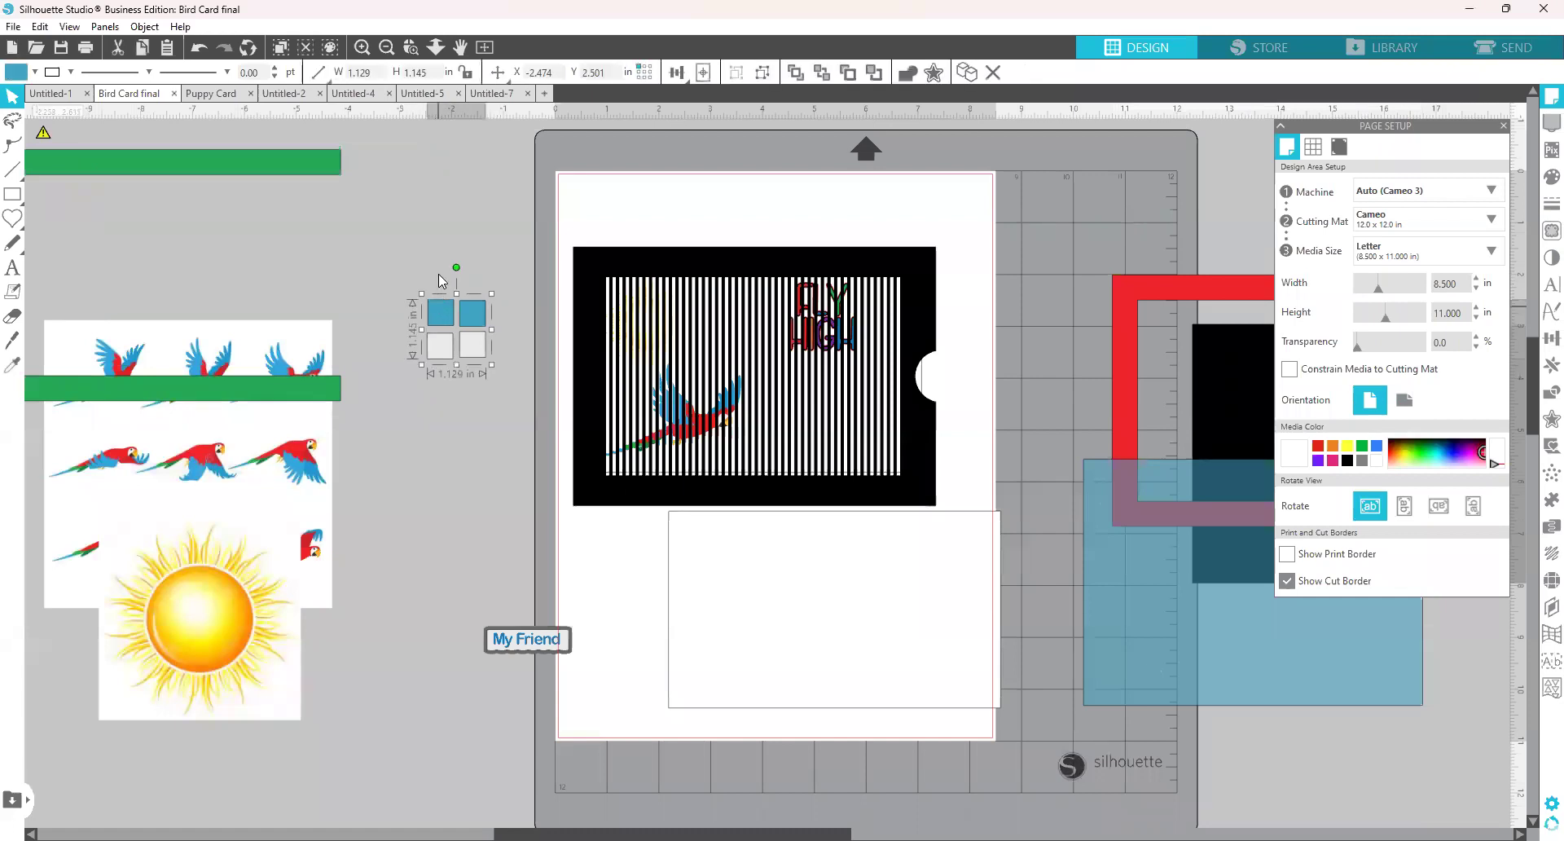
{"action": "left_click_drag", "start_coordinate": [438, 279], "coordinate": [440, 274]}
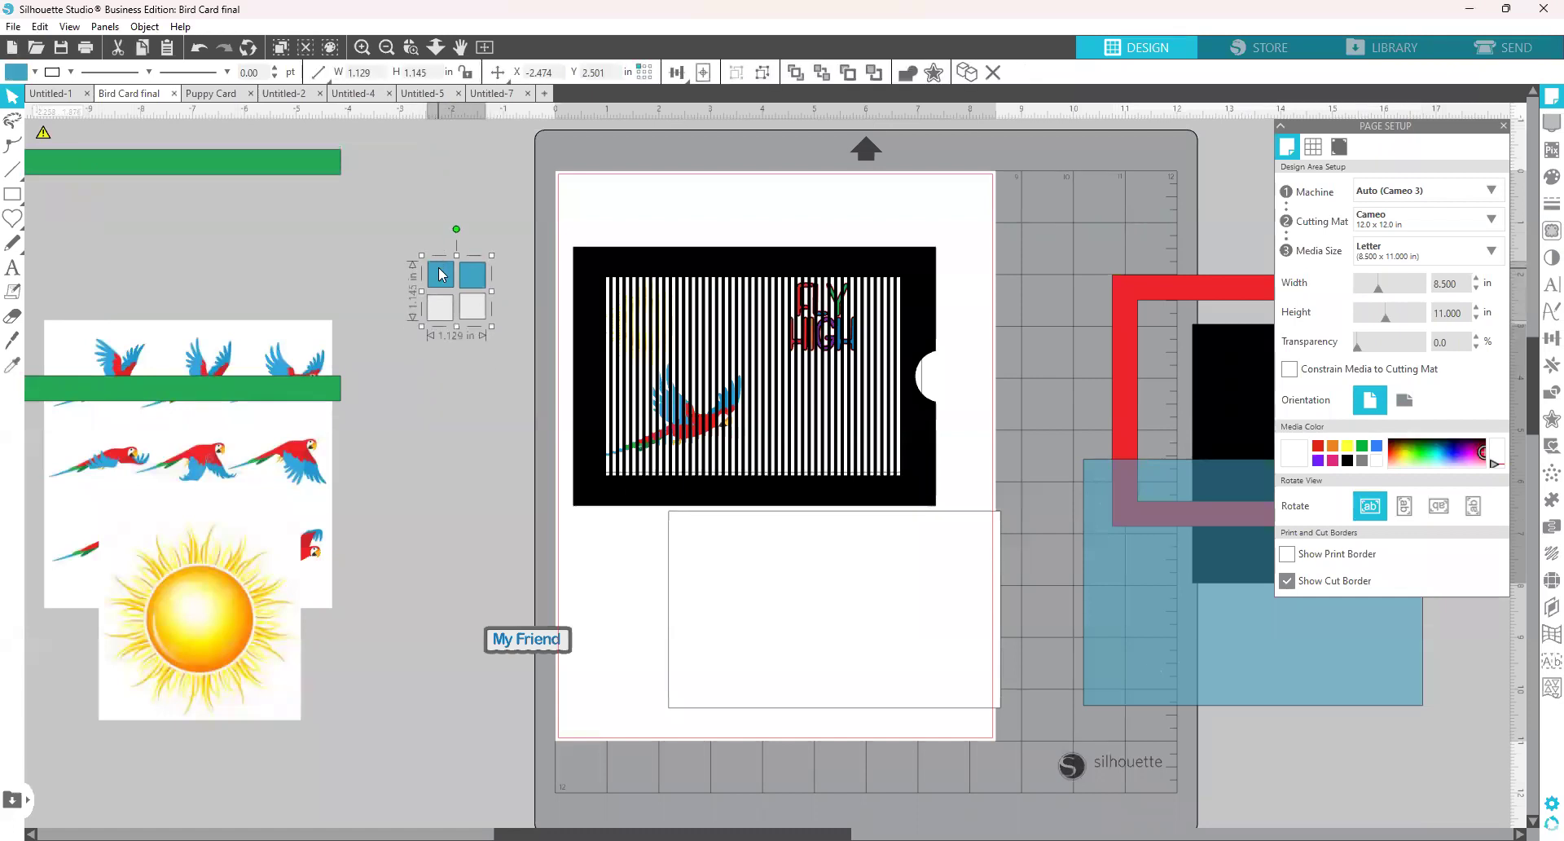
Ungroup the blue and grey squares and move the grey pair down, away from the blue pair.
{"action": "right_click", "coordinate": [440, 316]}
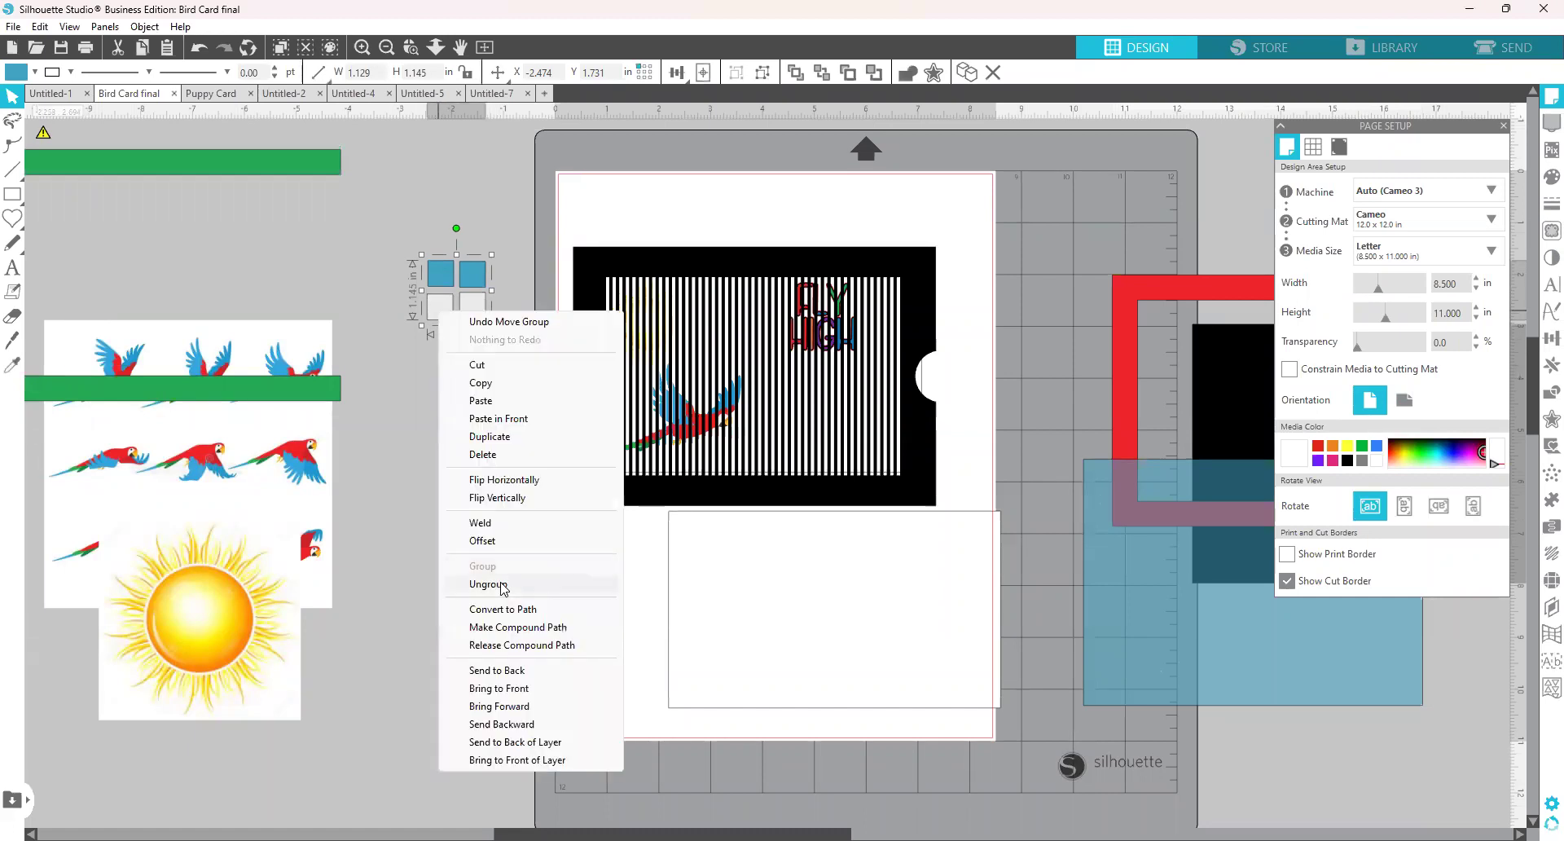
{"action": "left_click", "coordinate": [459, 515]}
{"action": "left_click", "coordinate": [441, 279]}
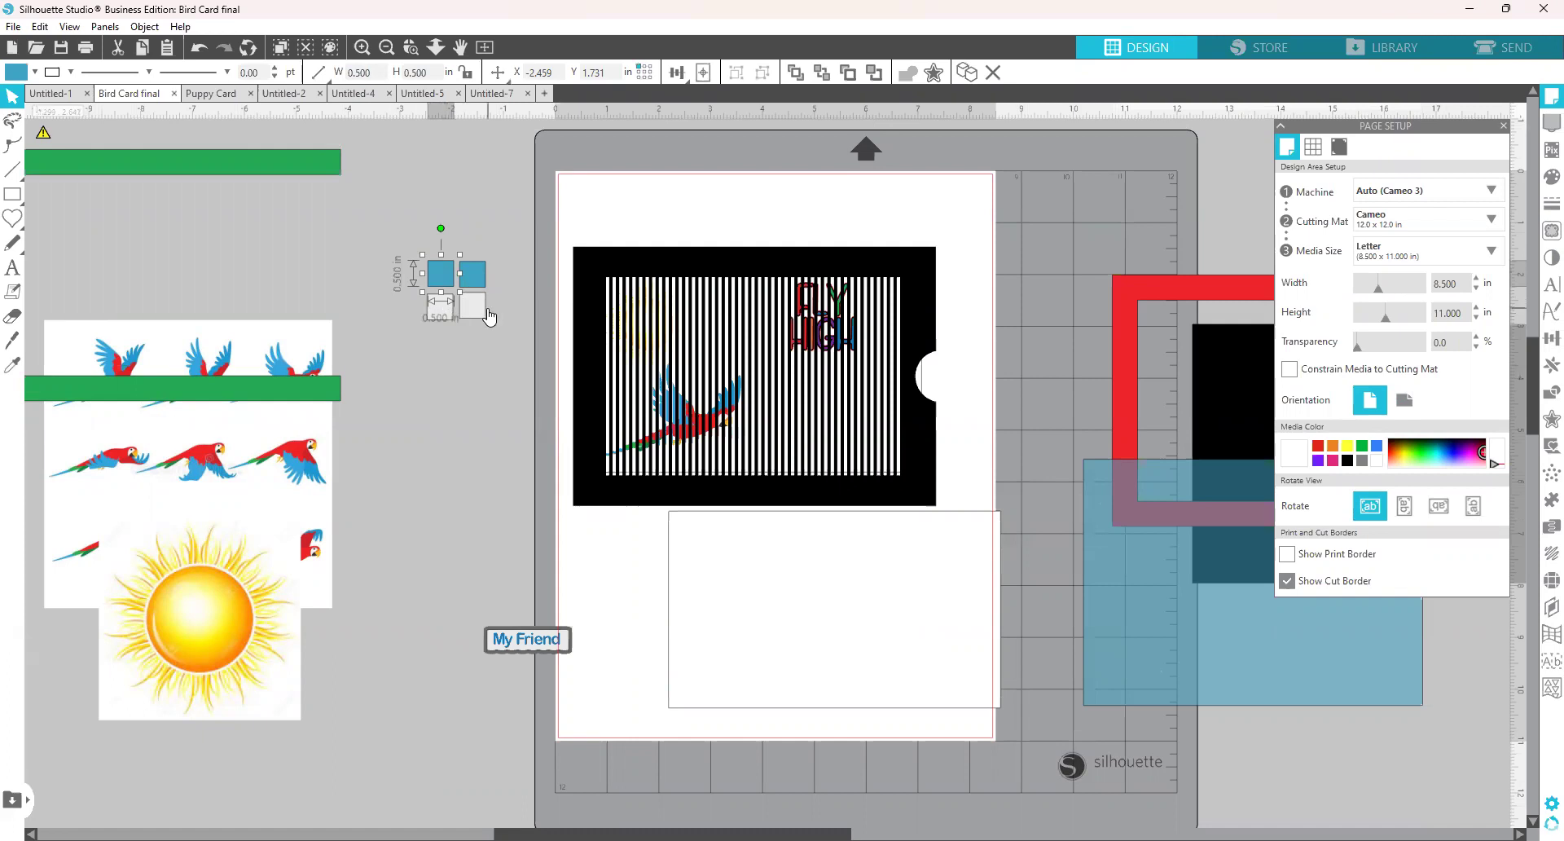
{"action": "left_click", "coordinate": [474, 386]}
{"action": "left_click_drag", "start_coordinate": [435, 310], "coordinate": [475, 339]}
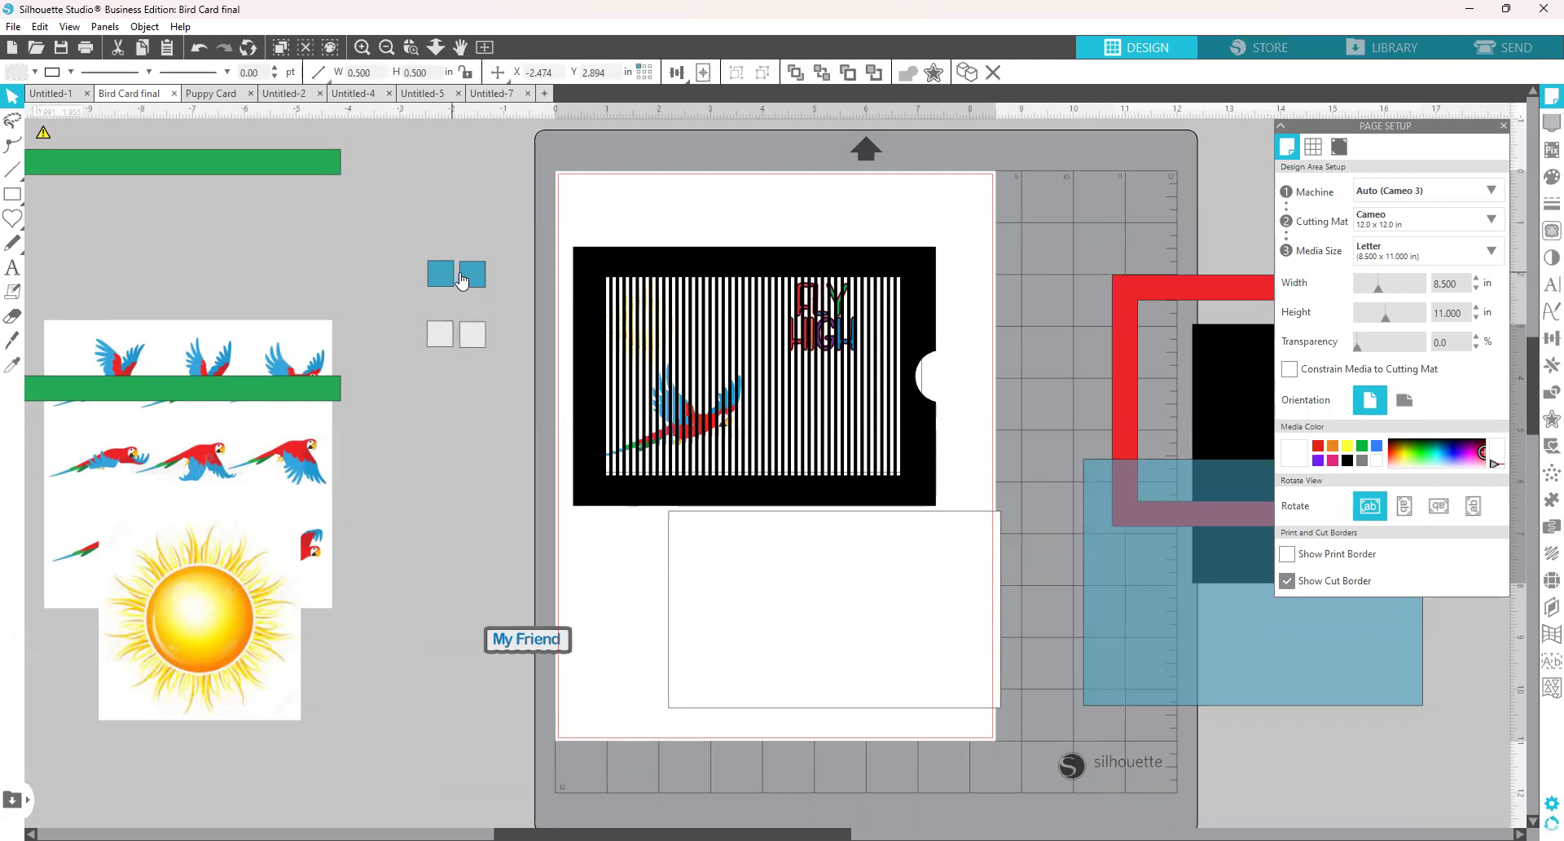
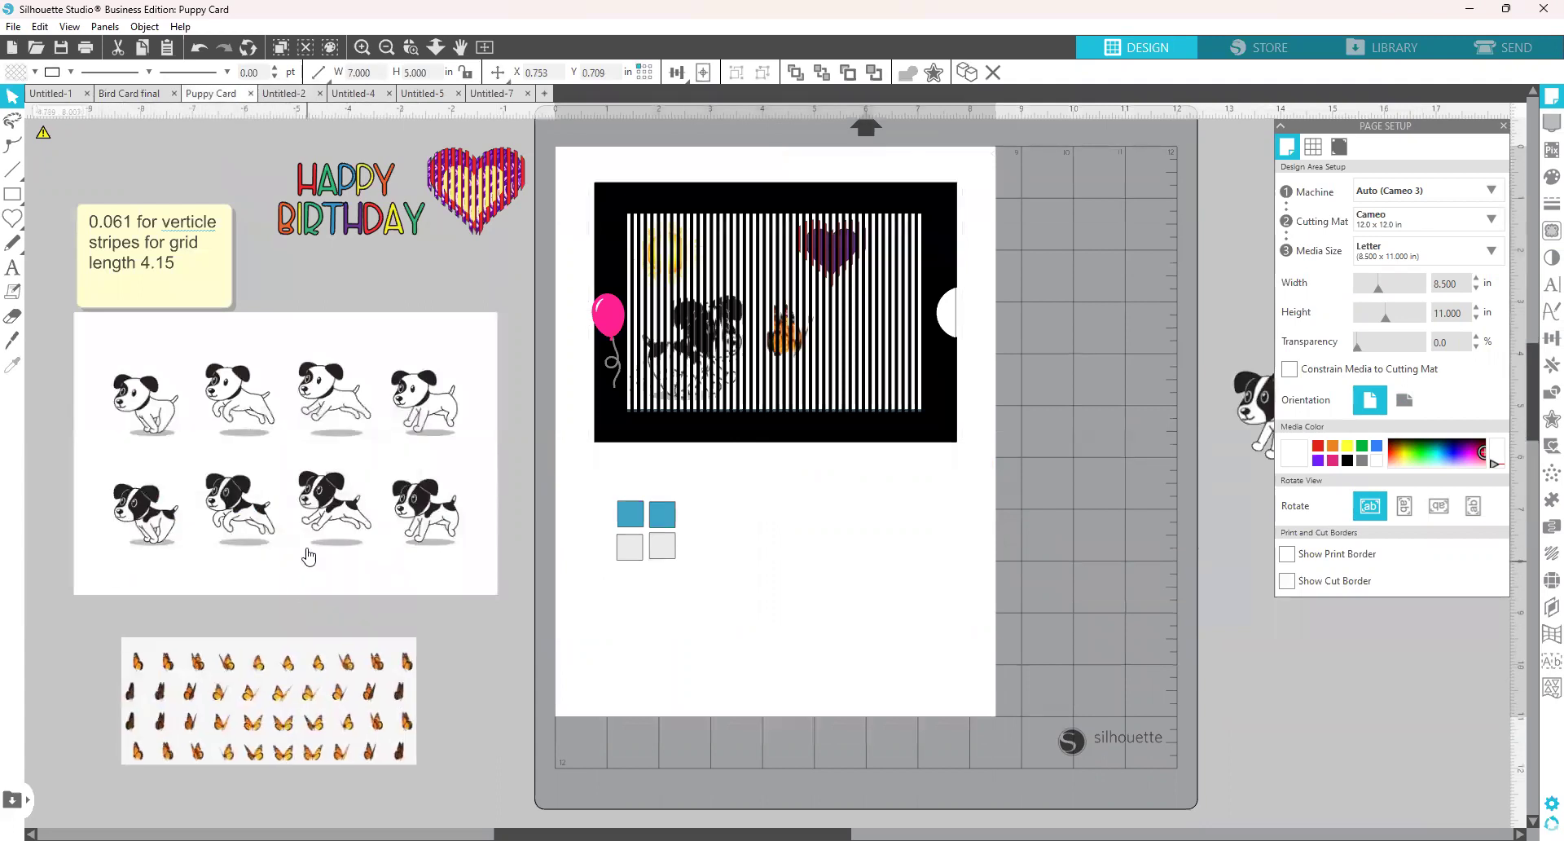
Copy the eight-puppy image sheet from the Puppy Card document and paste it onto the page of a new document.
{"action": "left_click", "coordinate": [309, 554]}
{"action": "right_click", "coordinate": [307, 547]}
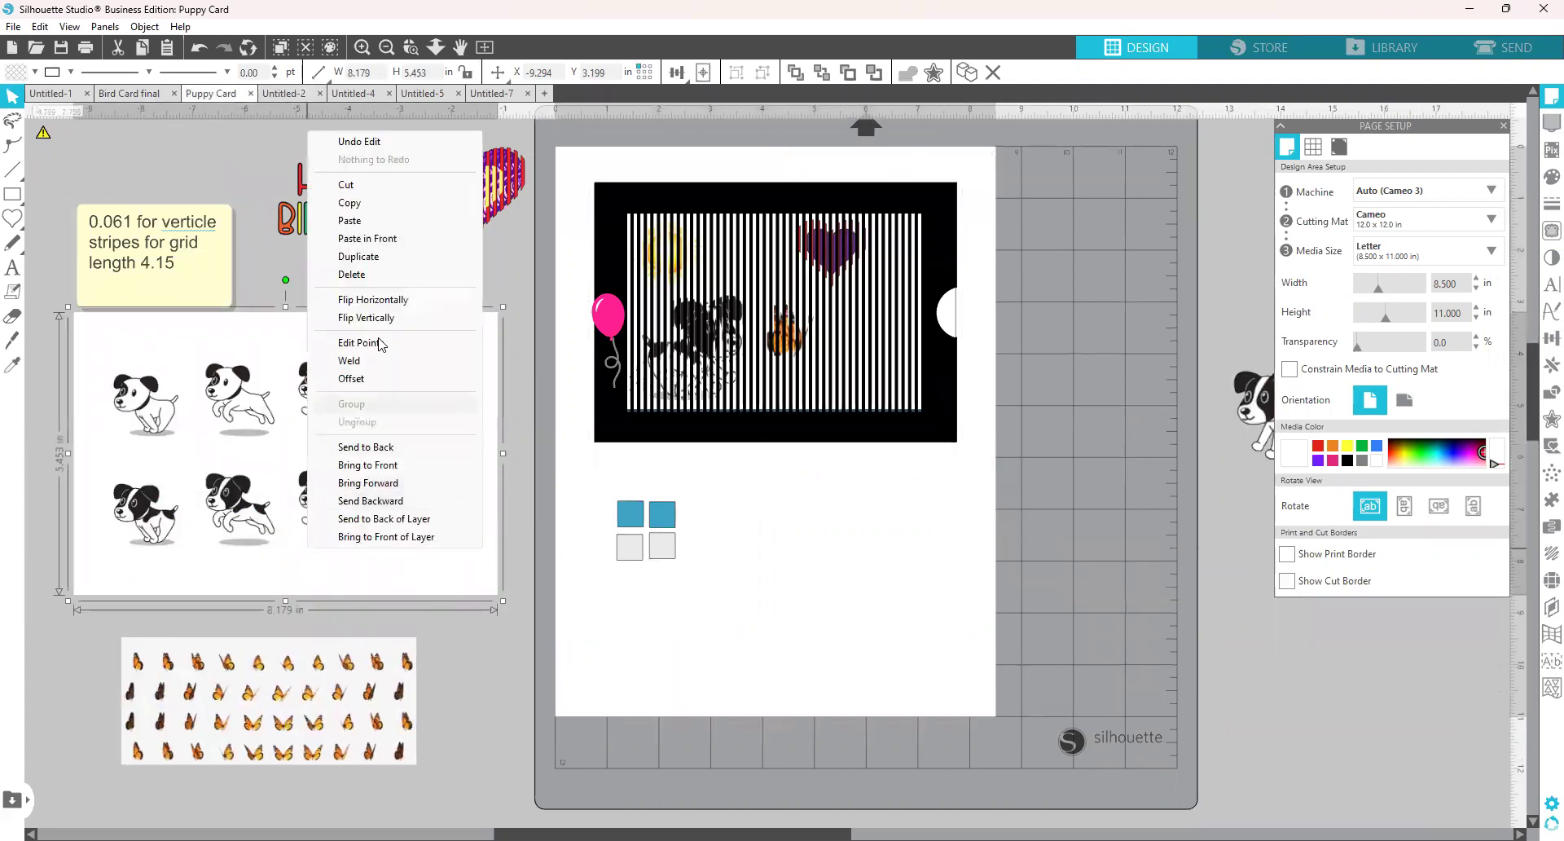
{"action": "left_click", "coordinate": [359, 204]}
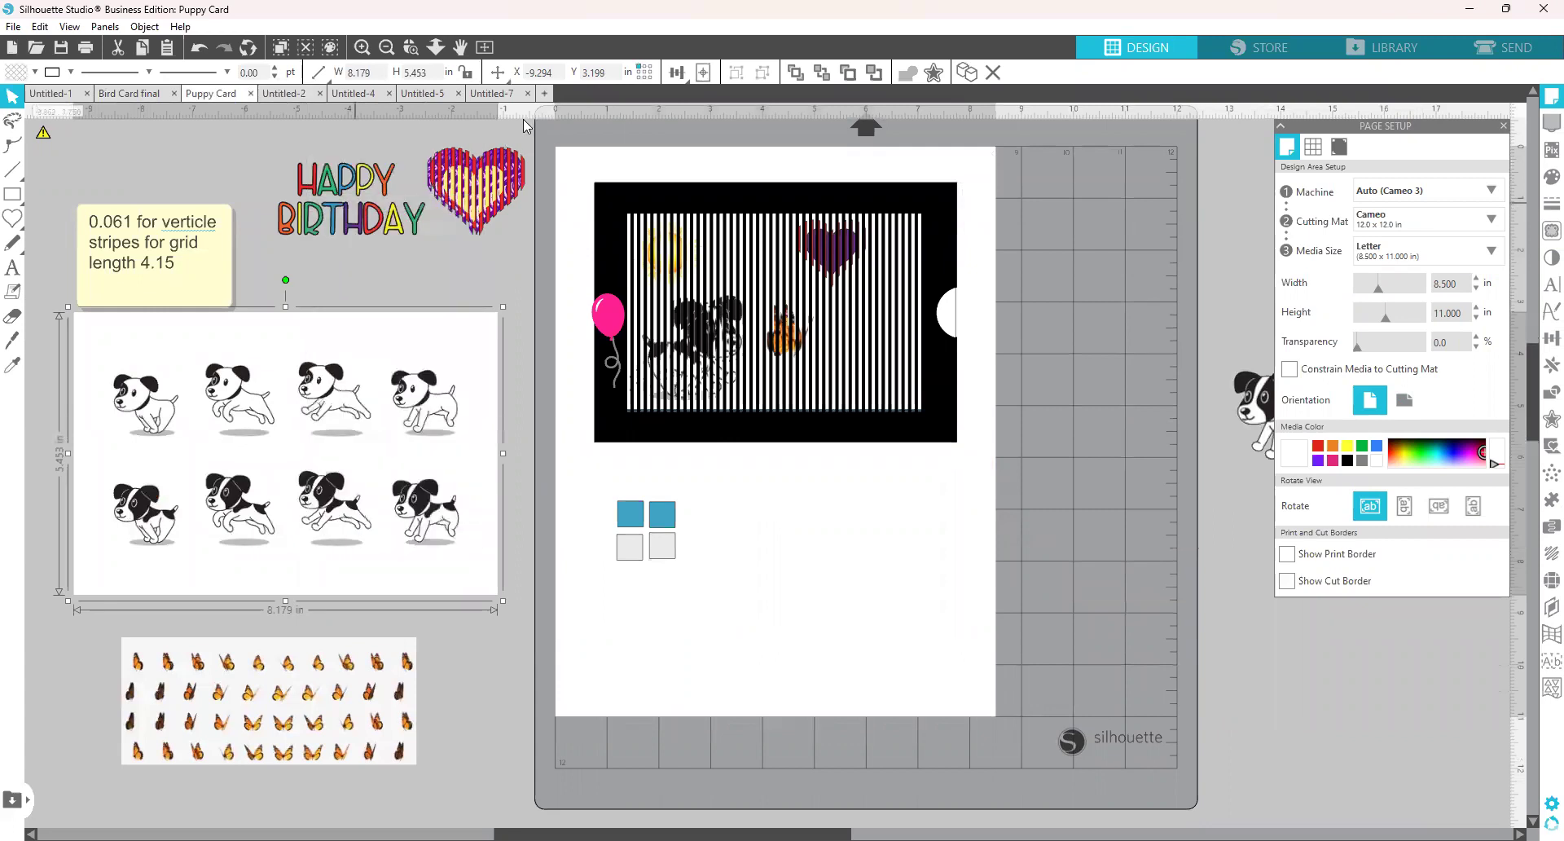
{"action": "left_click", "coordinate": [544, 94]}
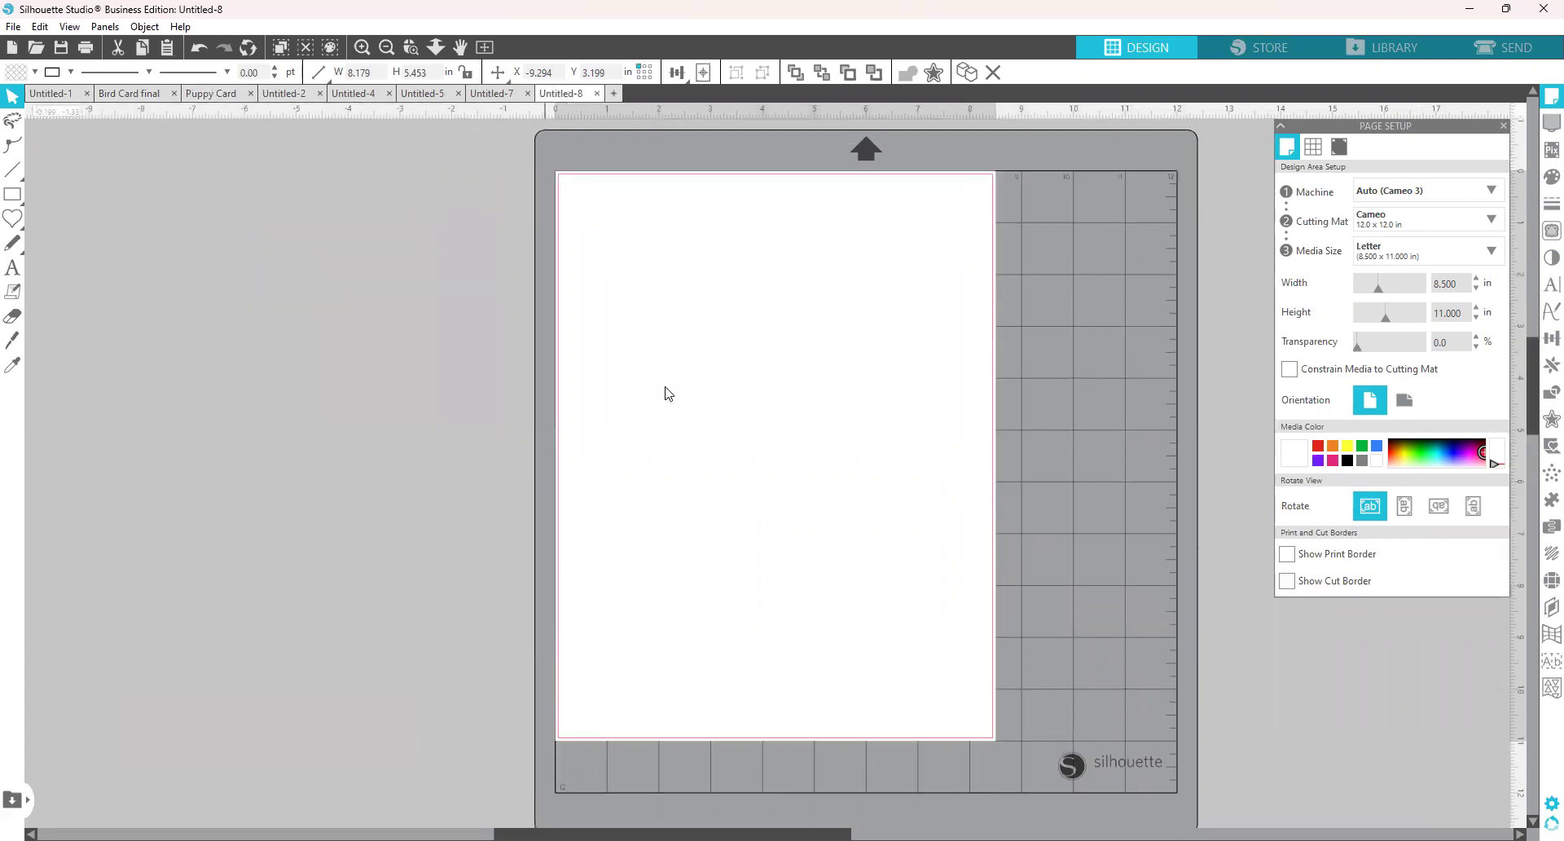
{"action": "right_click", "coordinate": [666, 398]}
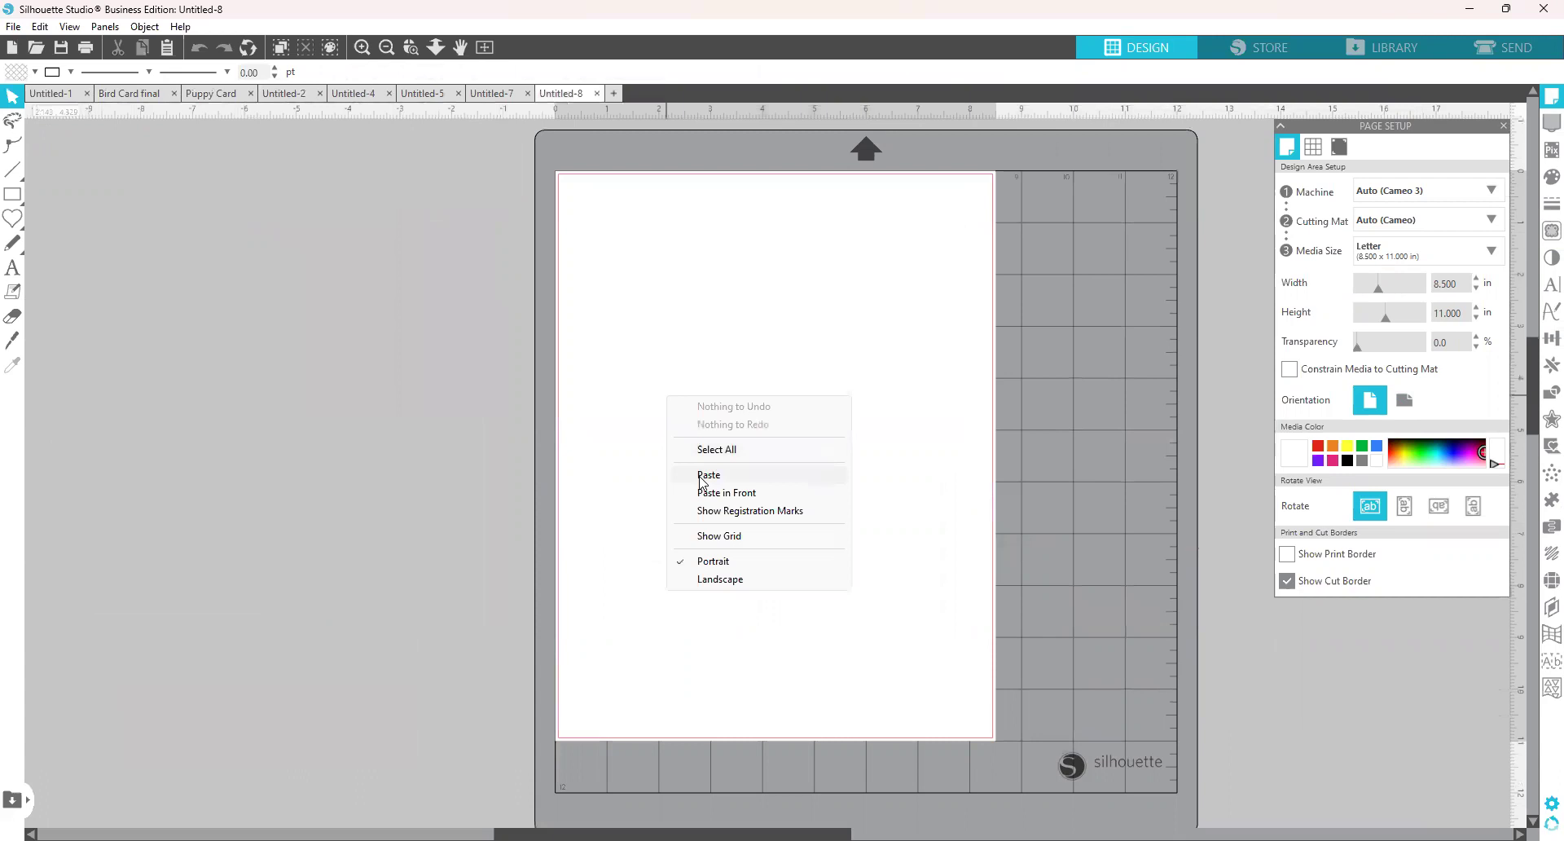
{"action": "left_click", "coordinate": [701, 475]}
{"action": "left_click_drag", "start_coordinate": [374, 499], "coordinate": [885, 432]}
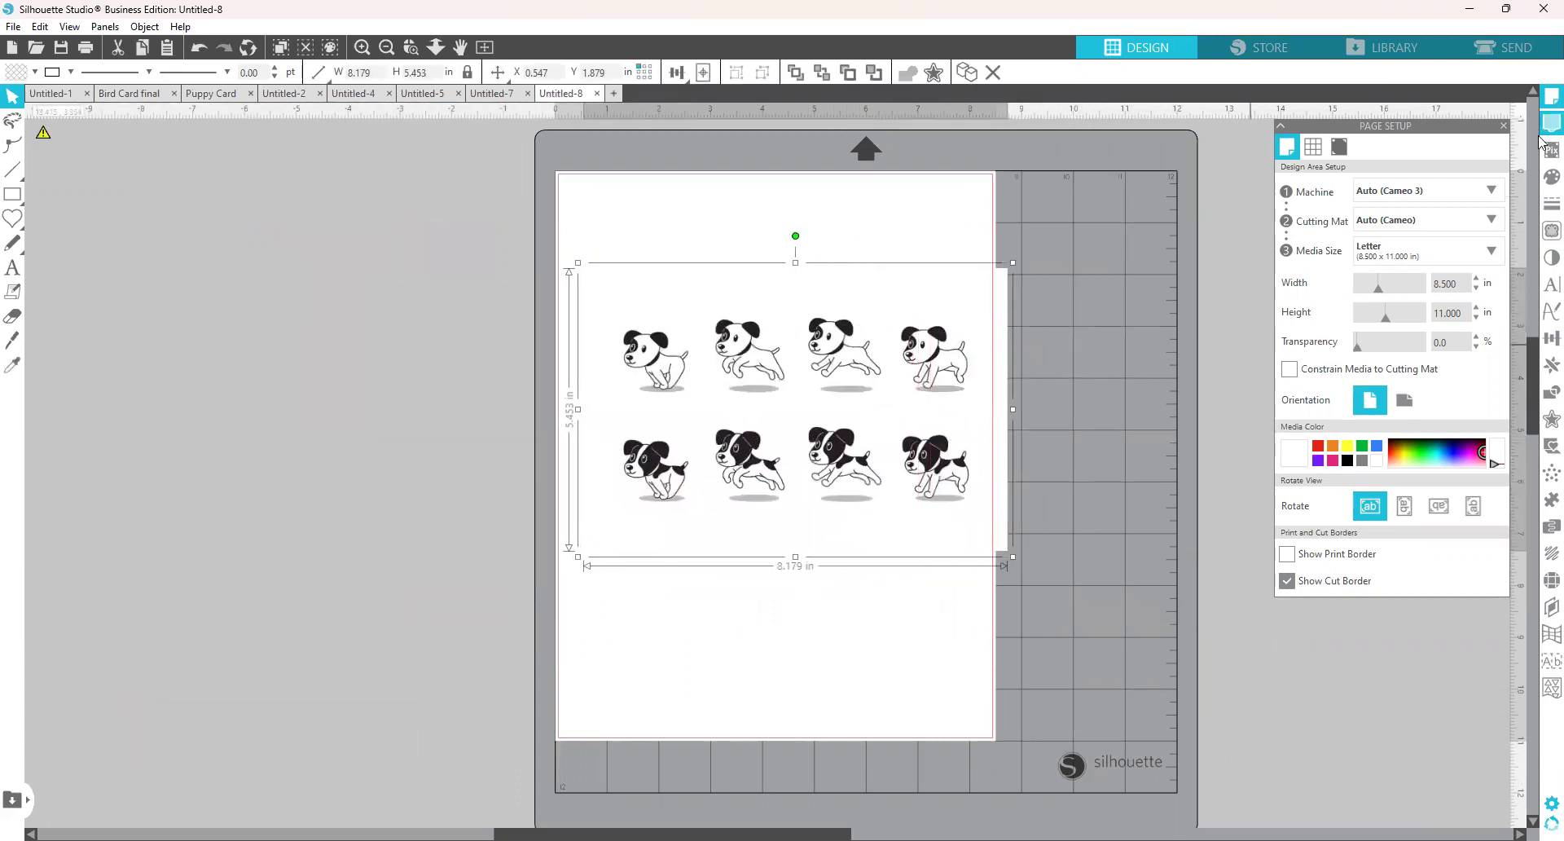
Trace and detach all eight puppies from the image sheet with a threshold of 87%.
{"action": "left_click", "coordinate": [1542, 234]}
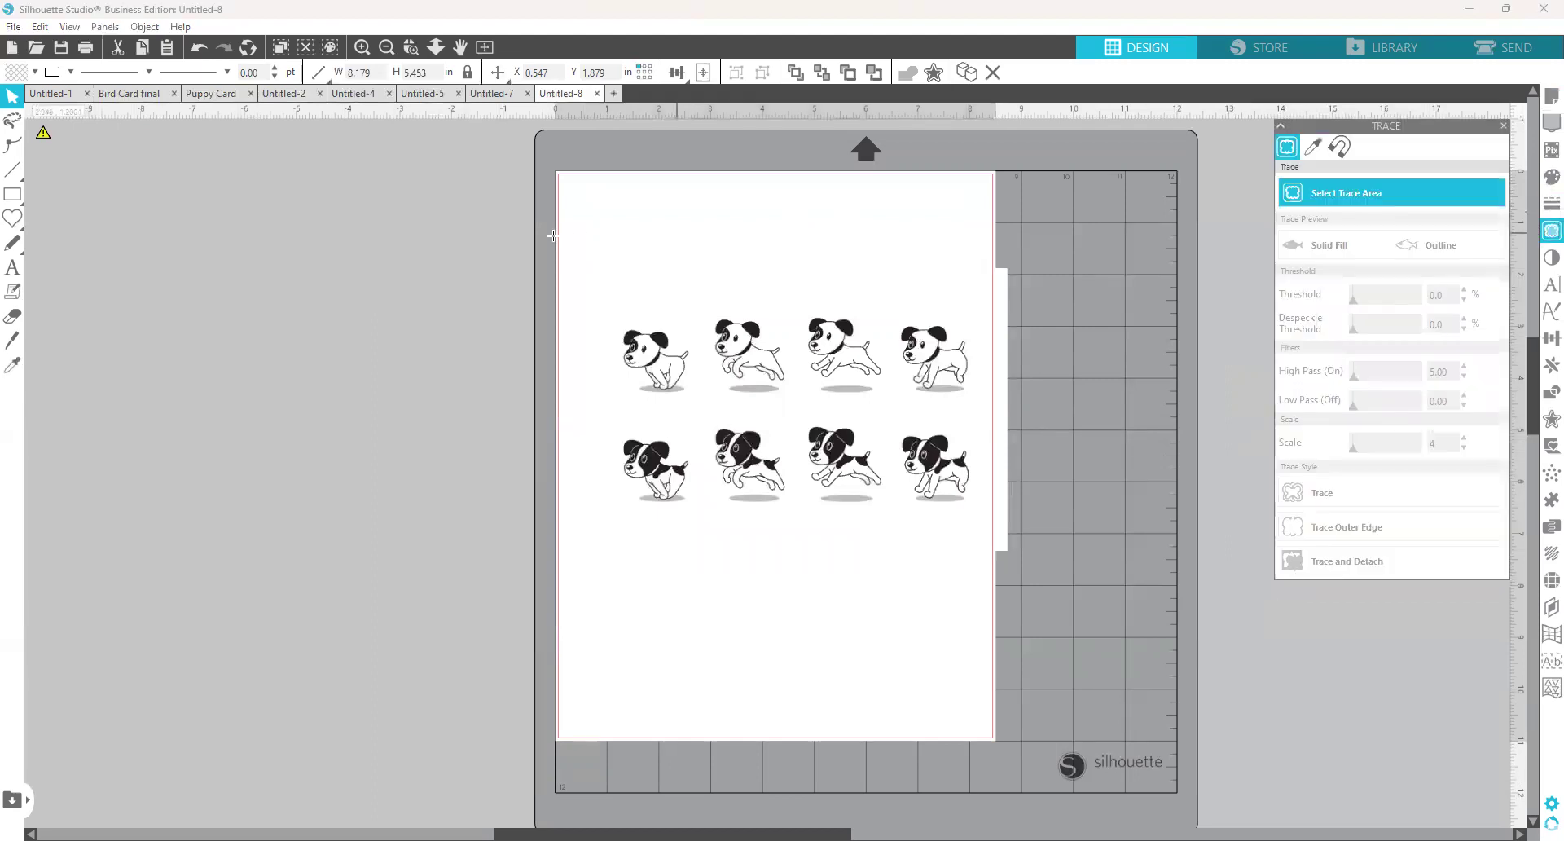
{"action": "left_click_drag", "start_coordinate": [1064, 575], "coordinate": [1088, 594]}
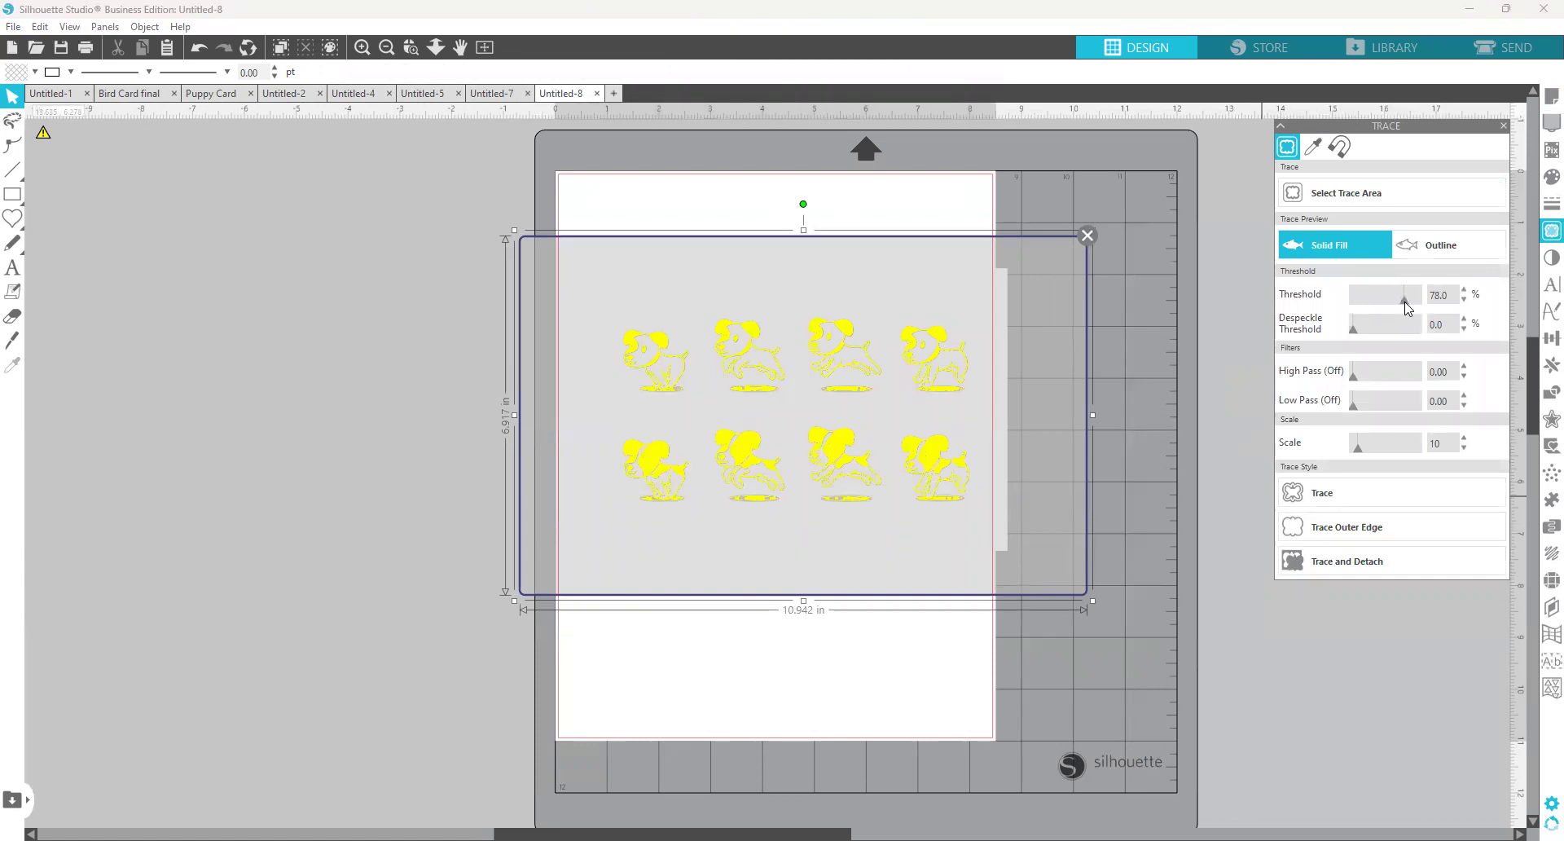
{"action": "left_click_drag", "start_coordinate": [1418, 303], "coordinate": [1413, 306]}
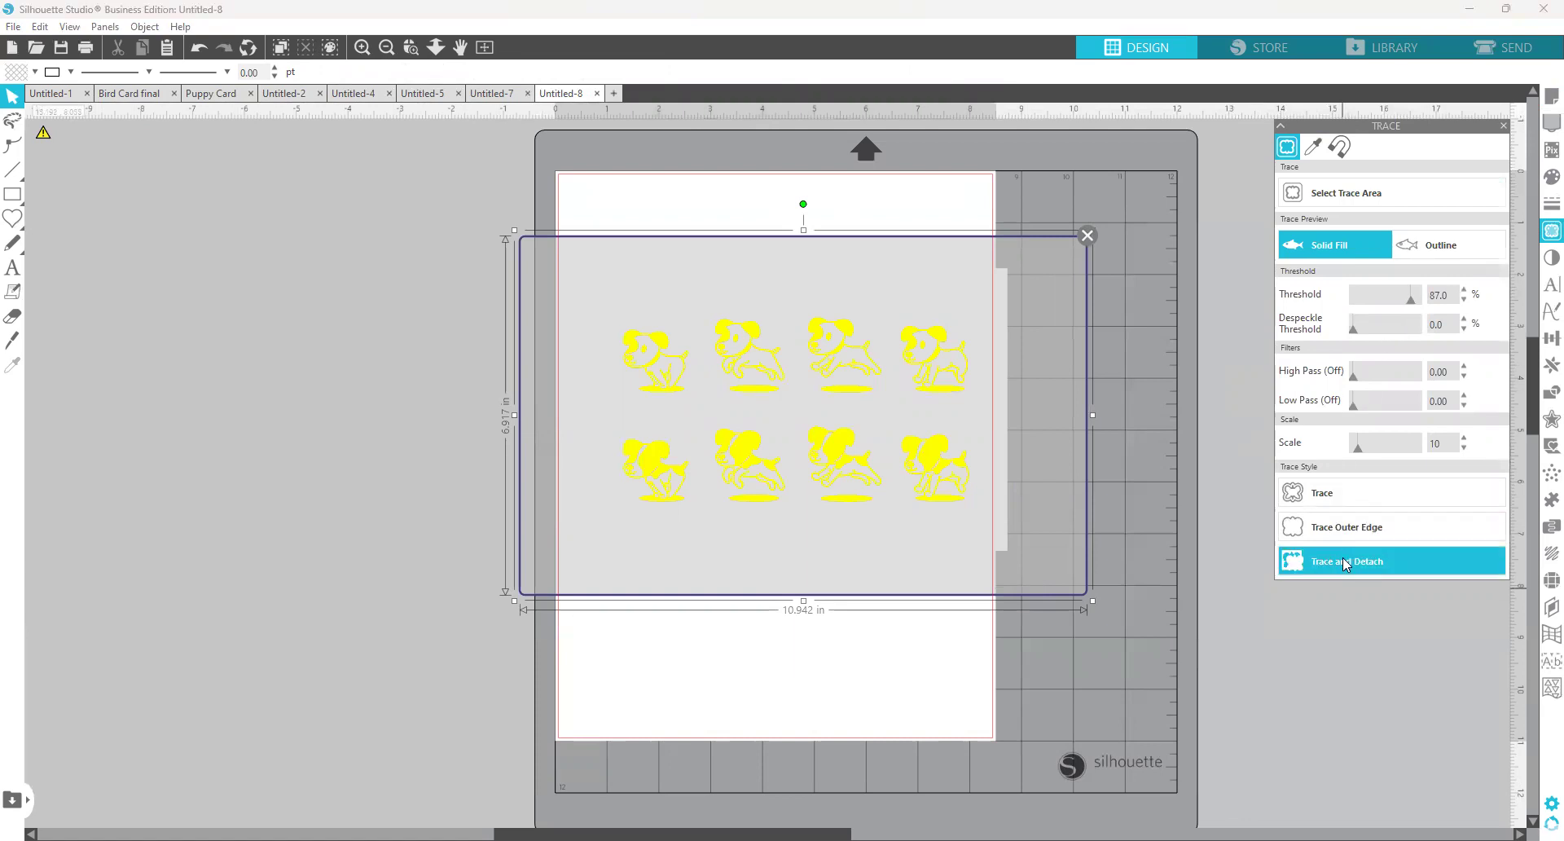
{"action": "left_click", "coordinate": [1345, 563]}
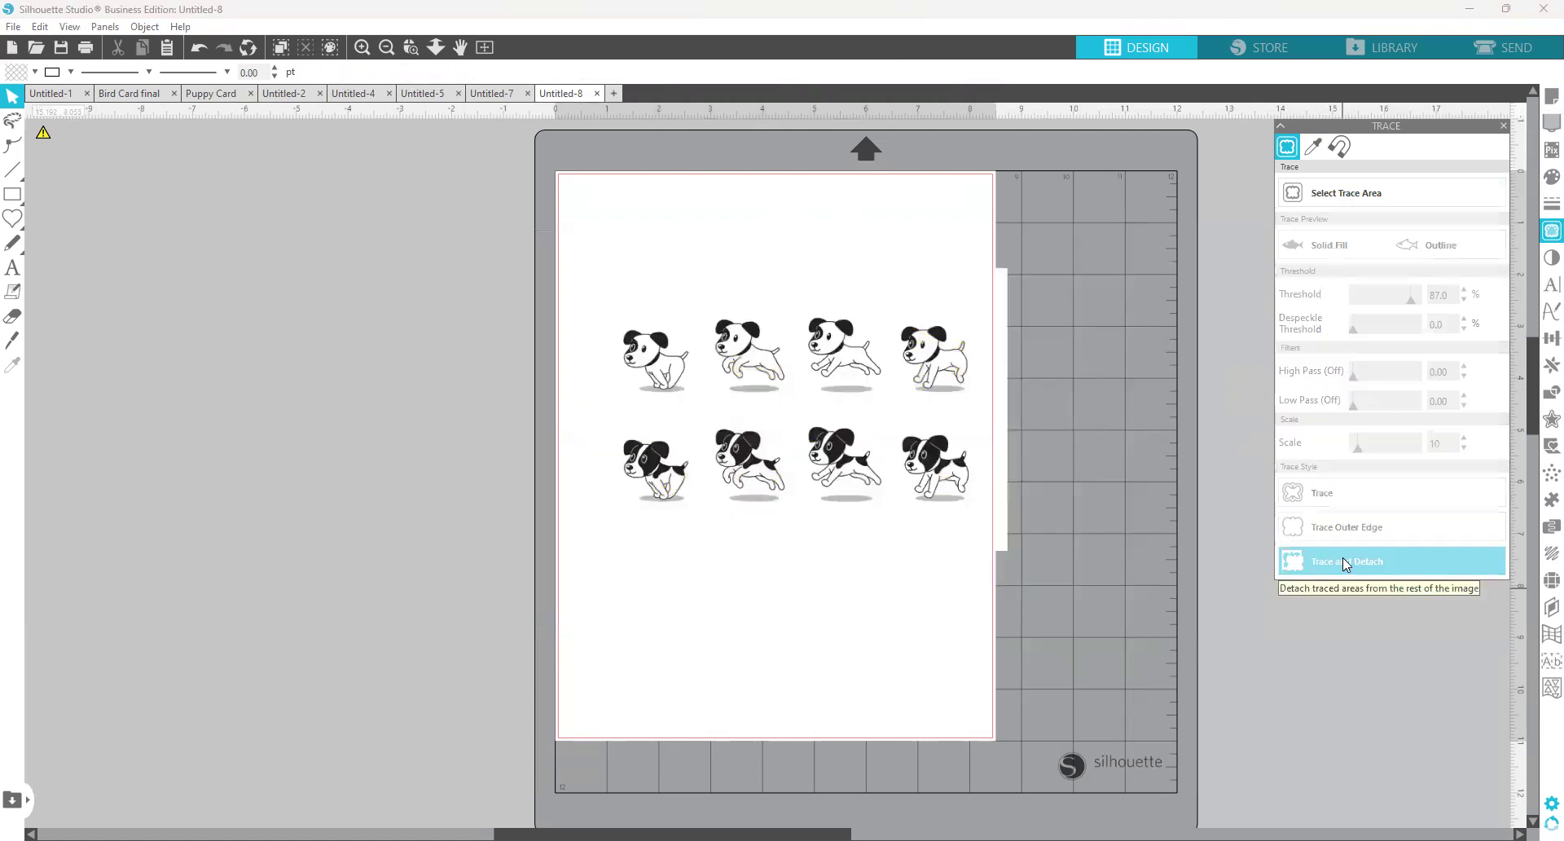
Move the leftover sheet off the page, release its compound path, and pull the background sheet below the separated puppies.
{"action": "mouse_move", "coordinate": [513, 403]}
{"action": "left_mouse_down"}
{"action": "mouse_move", "coordinate": [244, 409]}
{"action": "mouse_move", "coordinate": [286, 402]}
{"action": "left_mouse_up"}
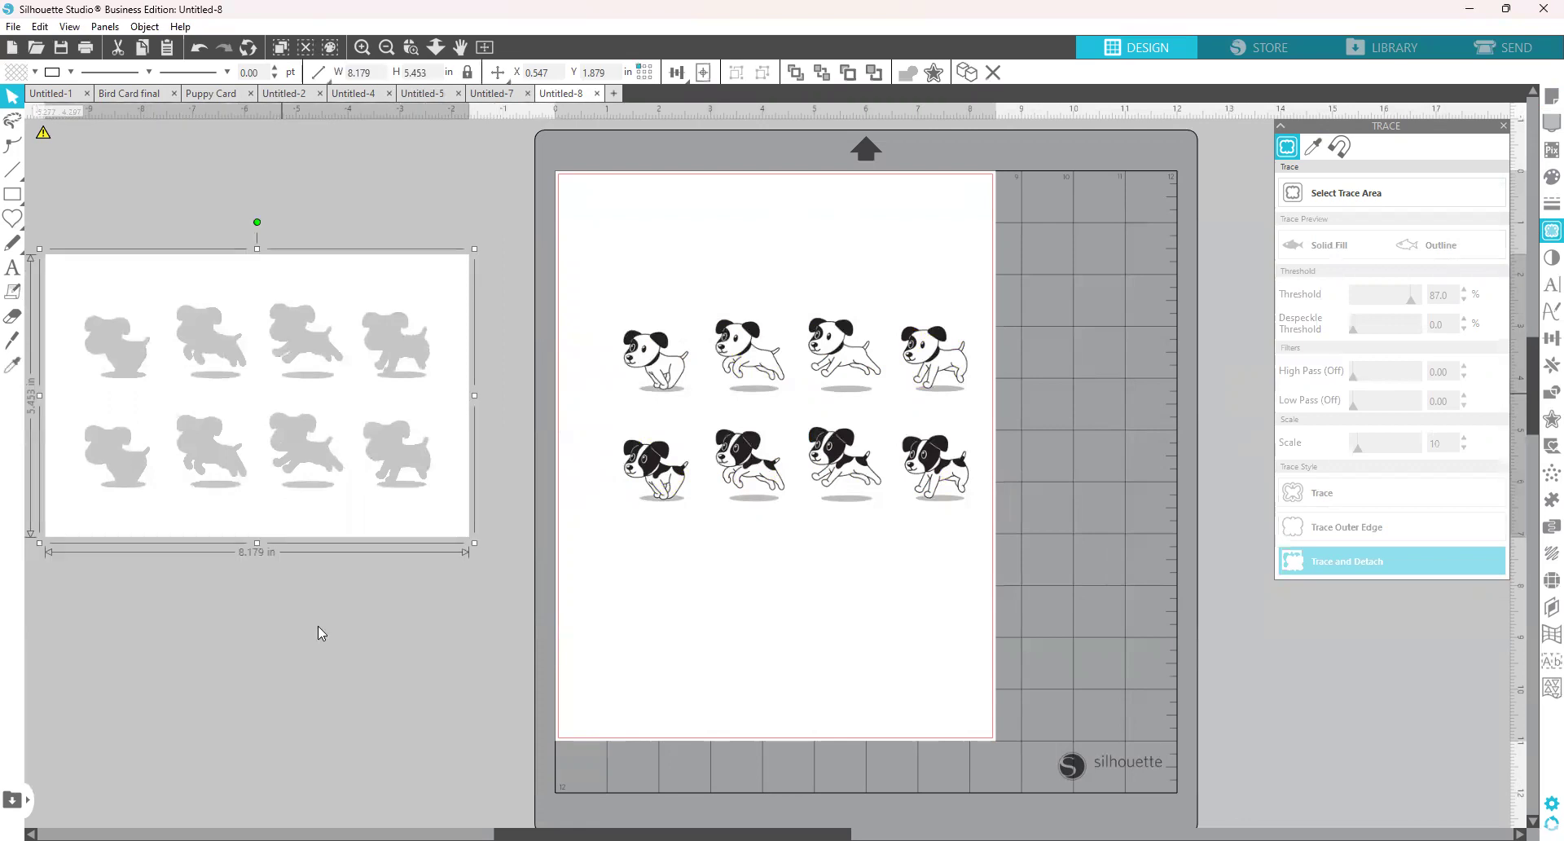
{"action": "right_click", "coordinate": [283, 632]}
{"action": "left_click", "coordinate": [336, 712]}
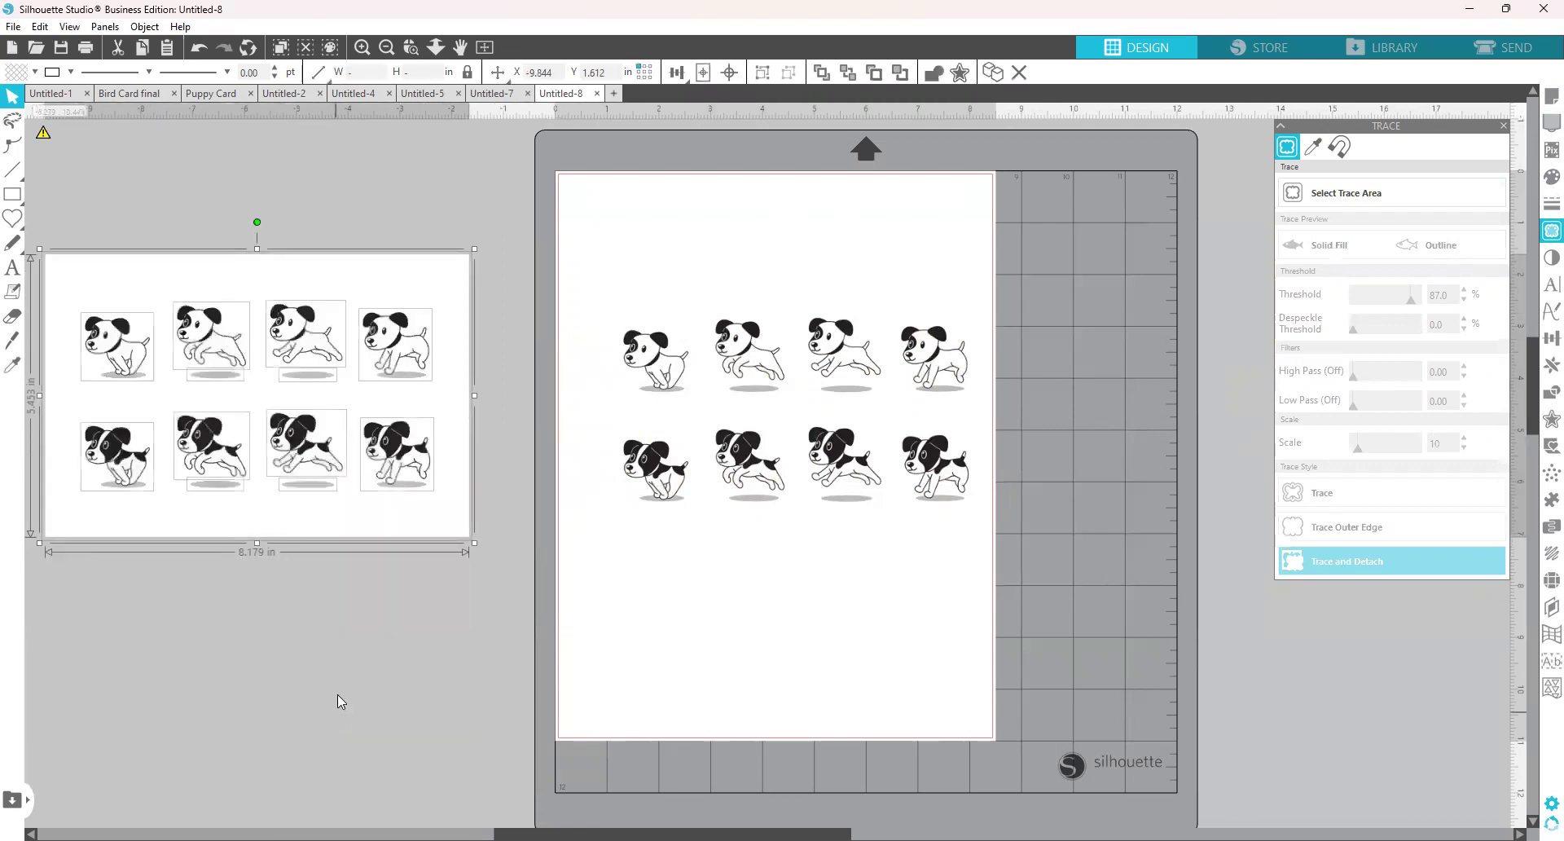
{"action": "left_click_drag", "start_coordinate": [296, 513], "coordinate": [278, 766]}
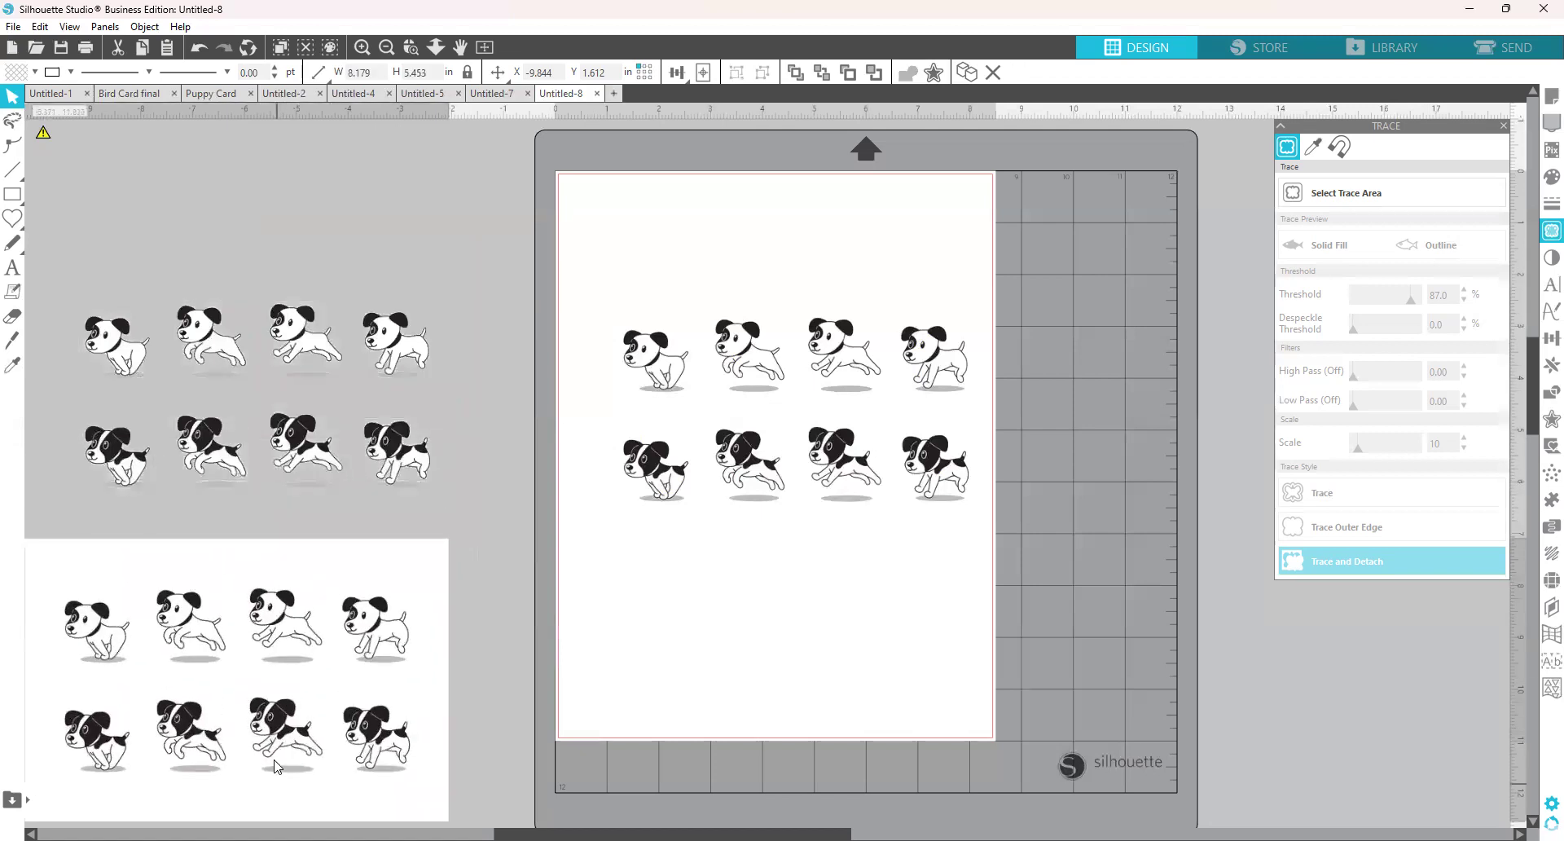
{"action": "left_click", "coordinate": [456, 460]}
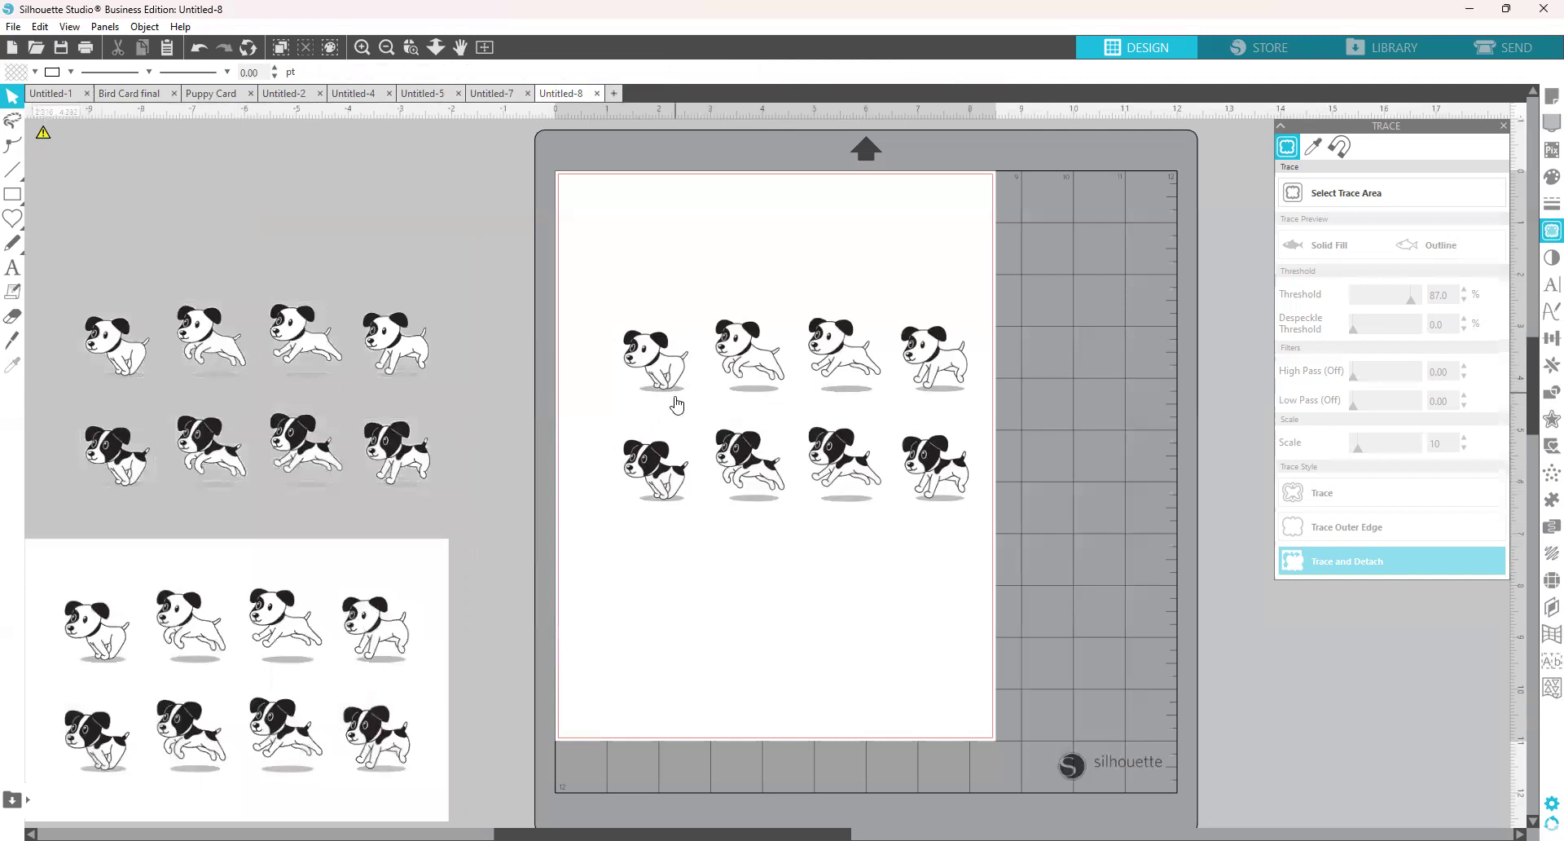
Flip all the detached puppies and shadows on the page horizontally.
{"action": "left_click_drag", "start_coordinate": [589, 289], "coordinate": [792, 590]}
{"action": "right_click", "coordinate": [793, 590]}
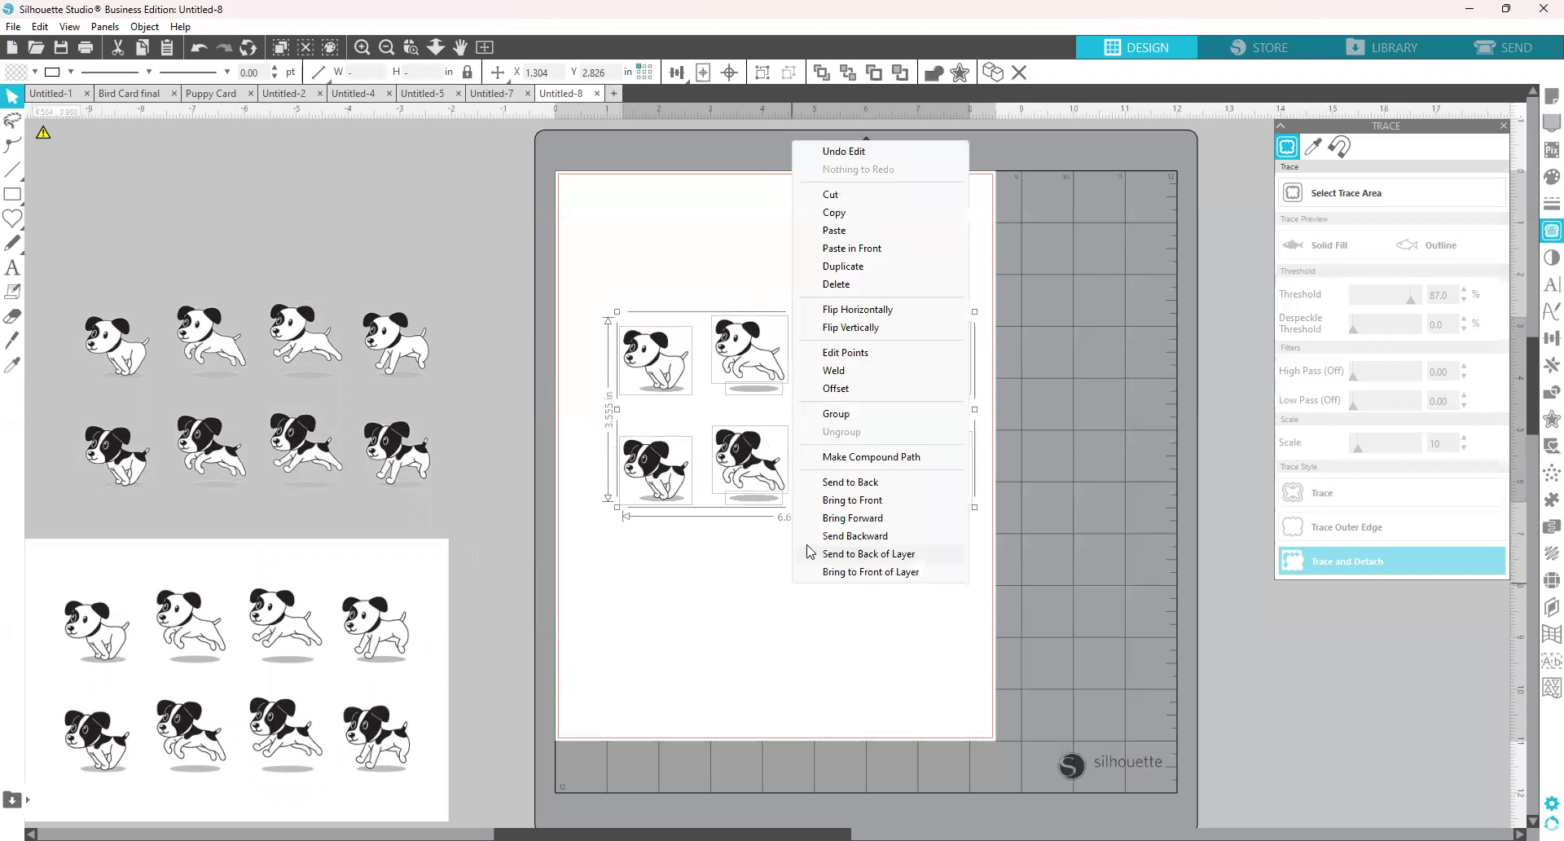
{"action": "left_click", "coordinate": [843, 311]}
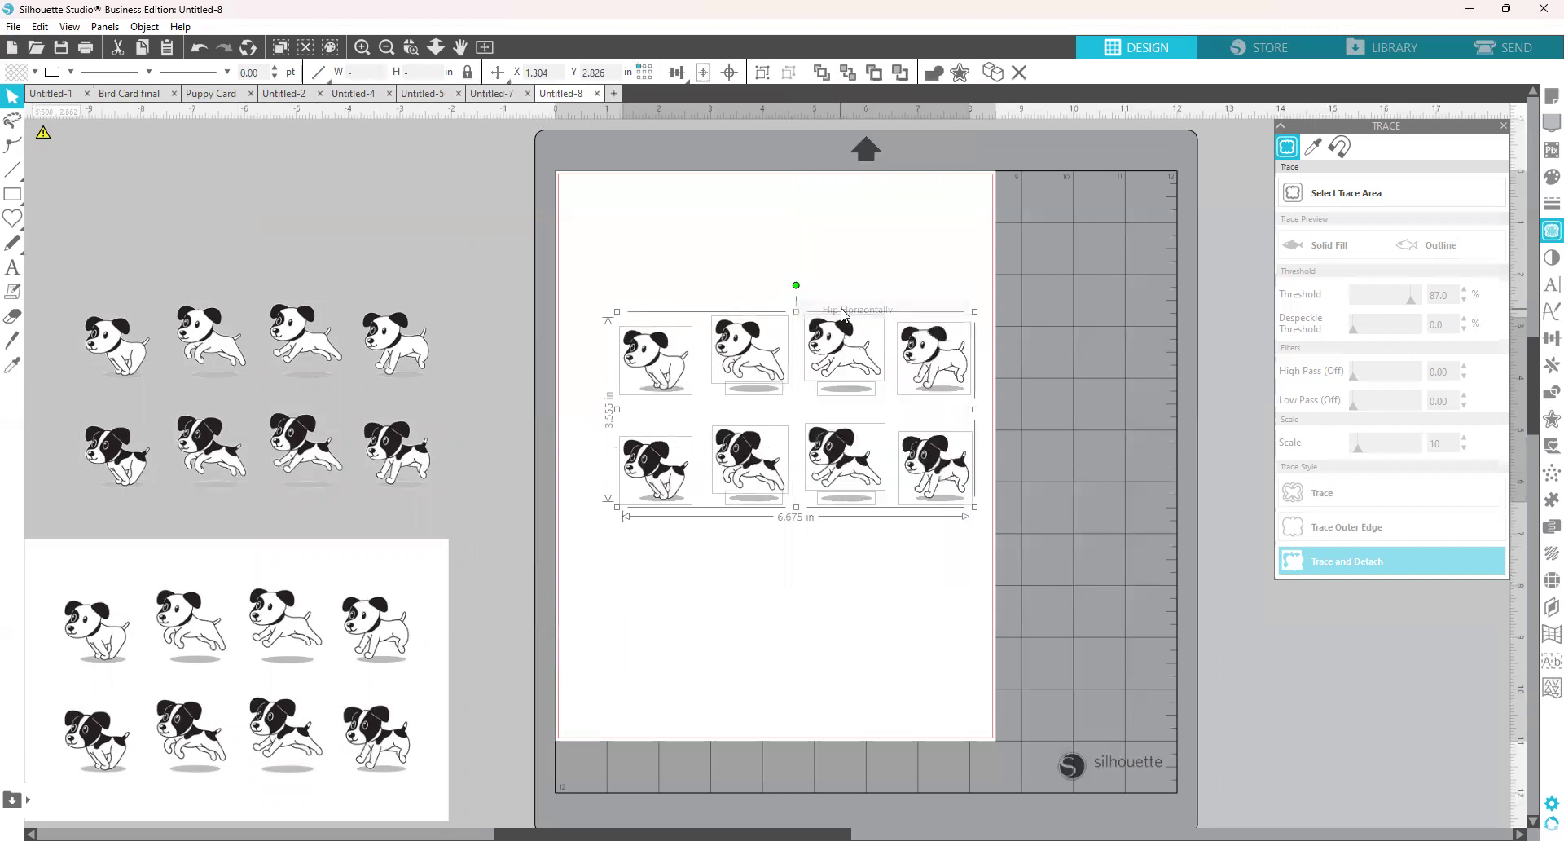
{"action": "left_click", "coordinate": [770, 664]}
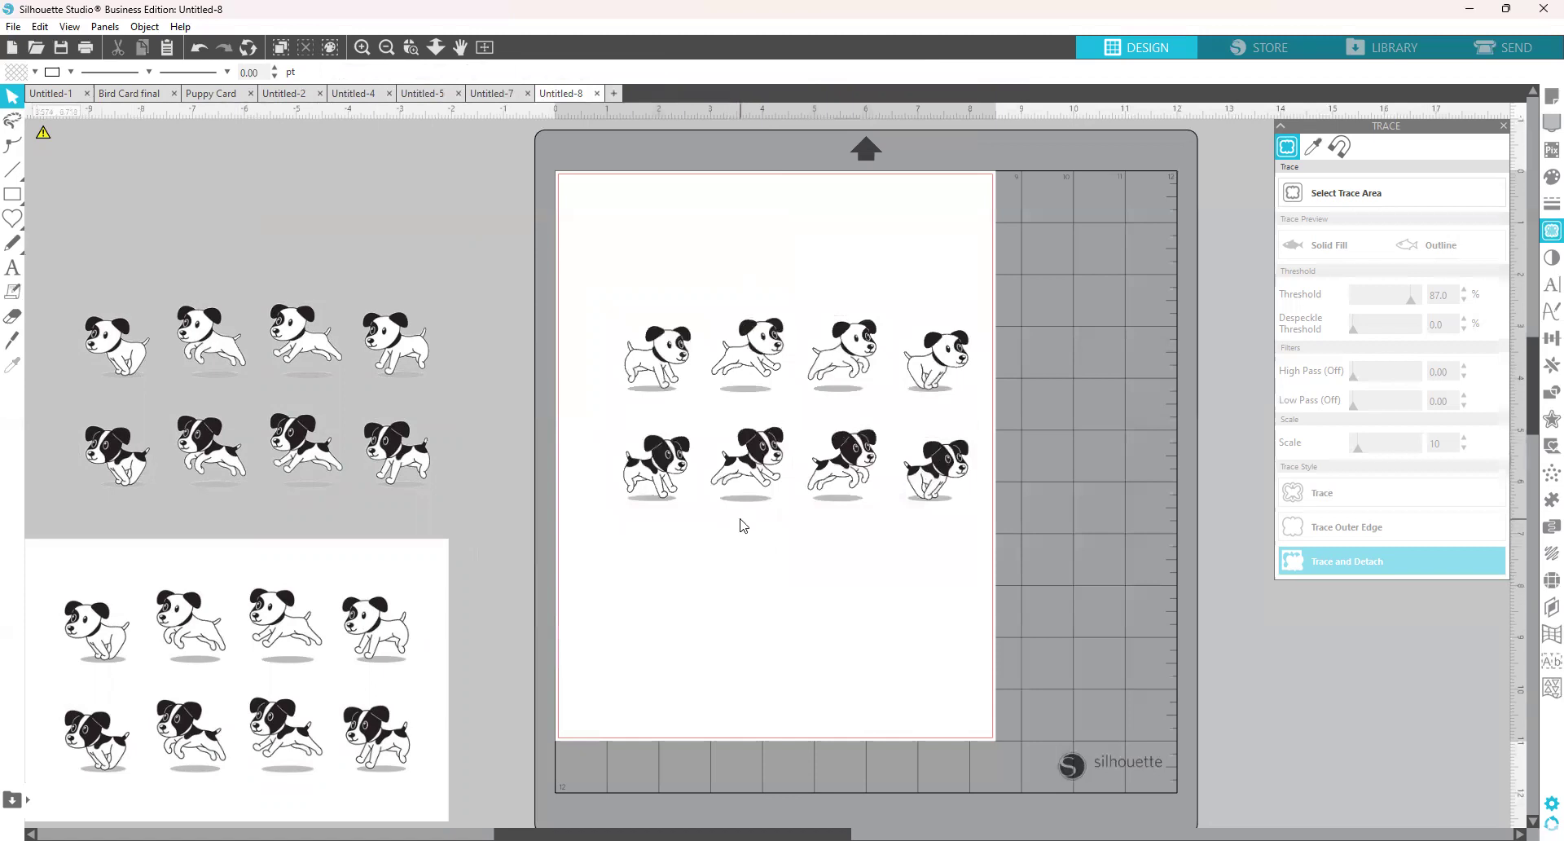
Move two of the flipped black-headed puppies off the page and delete the remaining puppies and shadows on it.
{"action": "left_click_drag", "start_coordinate": [933, 485], "coordinate": [1023, 244]}
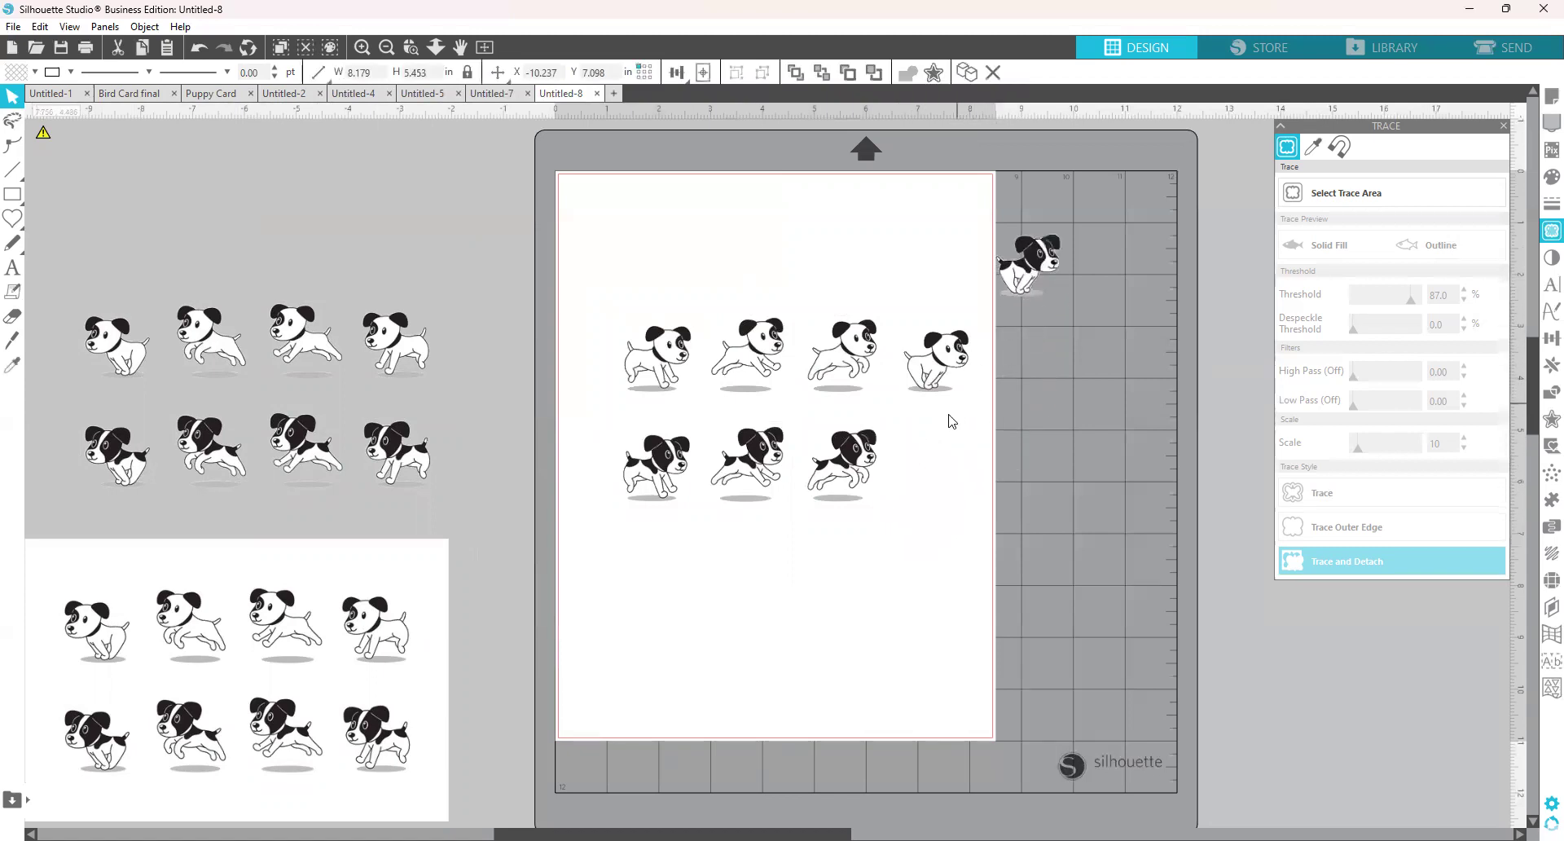
{"action": "left_click", "coordinate": [863, 435]}
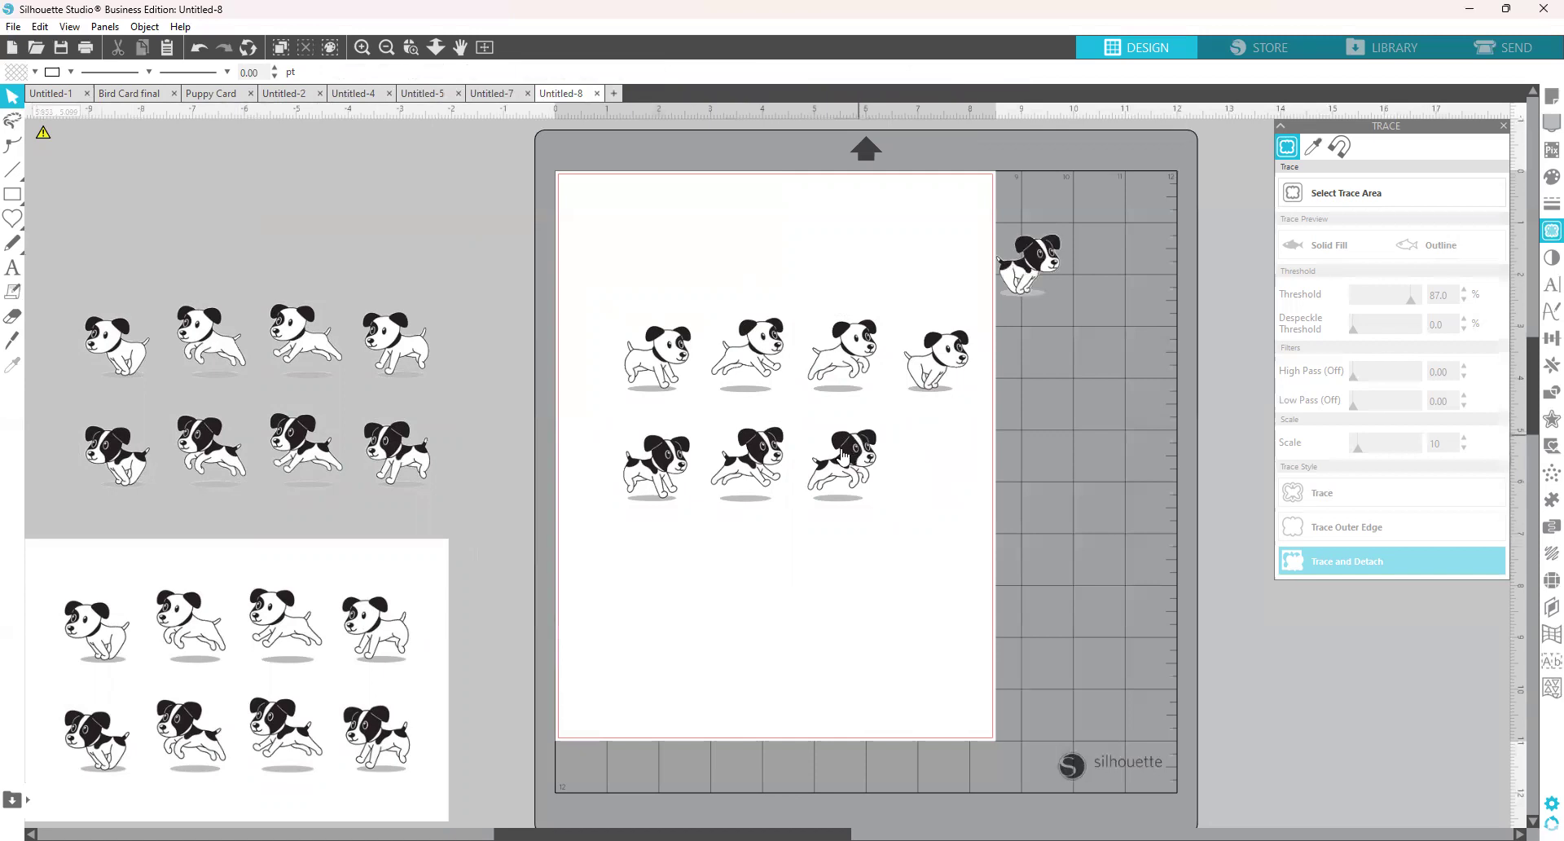
{"action": "left_click_drag", "start_coordinate": [753, 477], "coordinate": [1073, 326]}
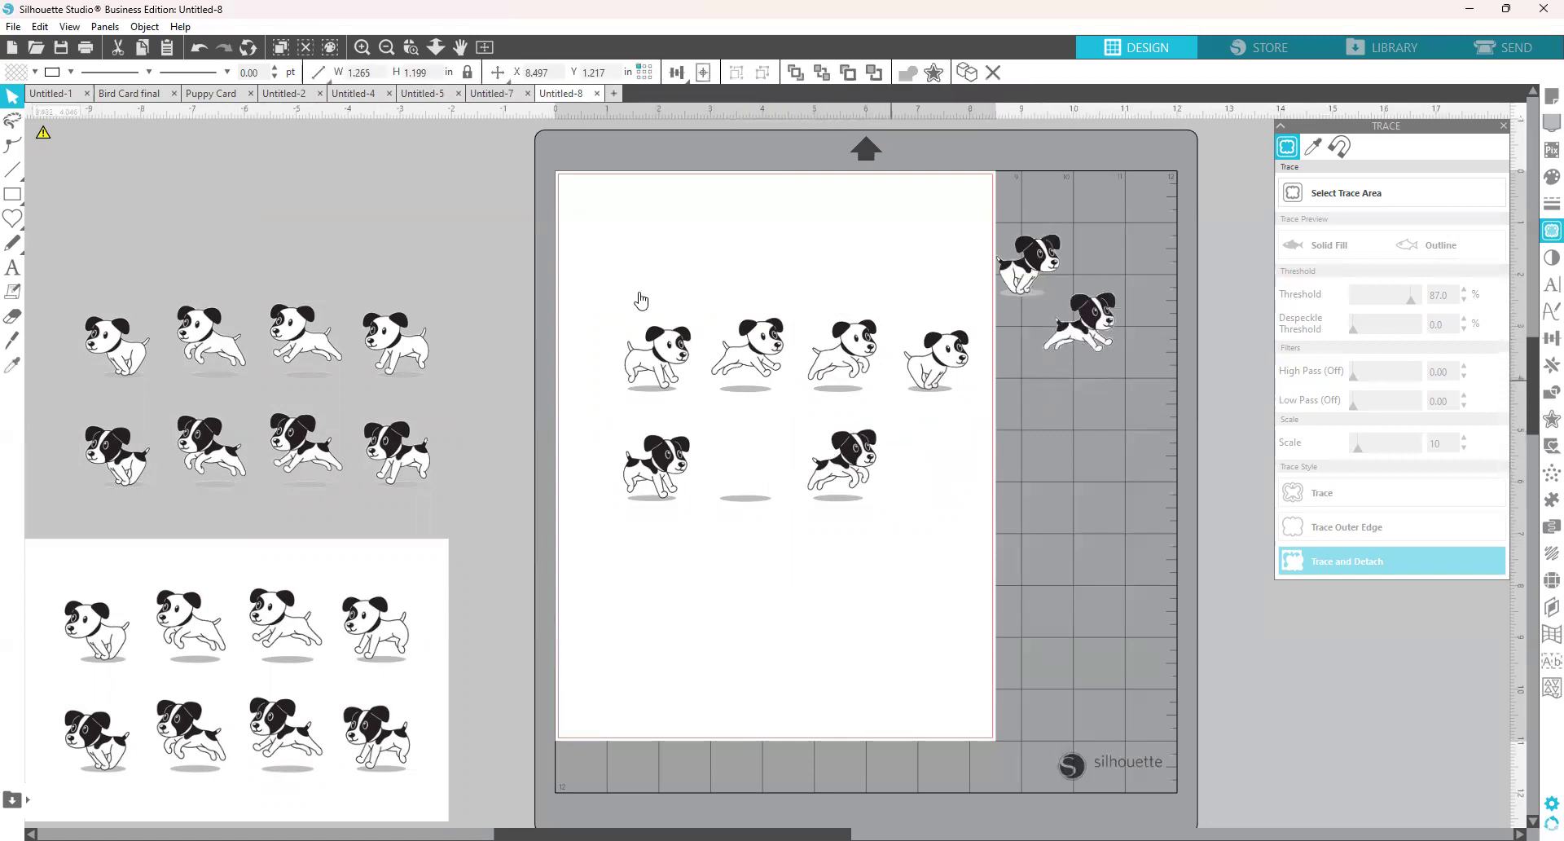
{"action": "left_click_drag", "start_coordinate": [580, 281], "coordinate": [965, 535]}
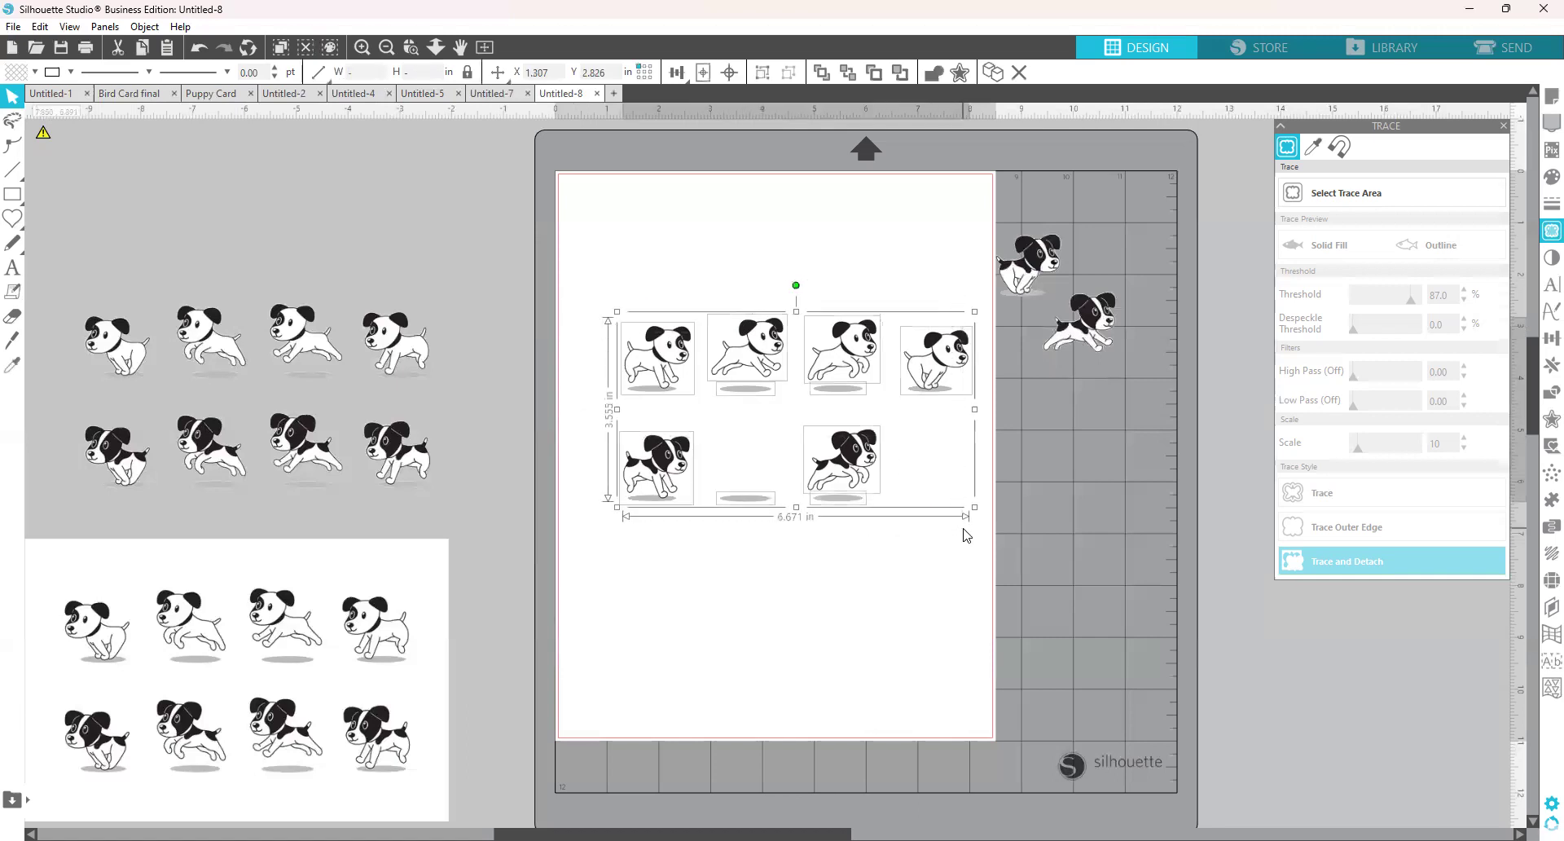
{"action": "key", "text": "Delete"}
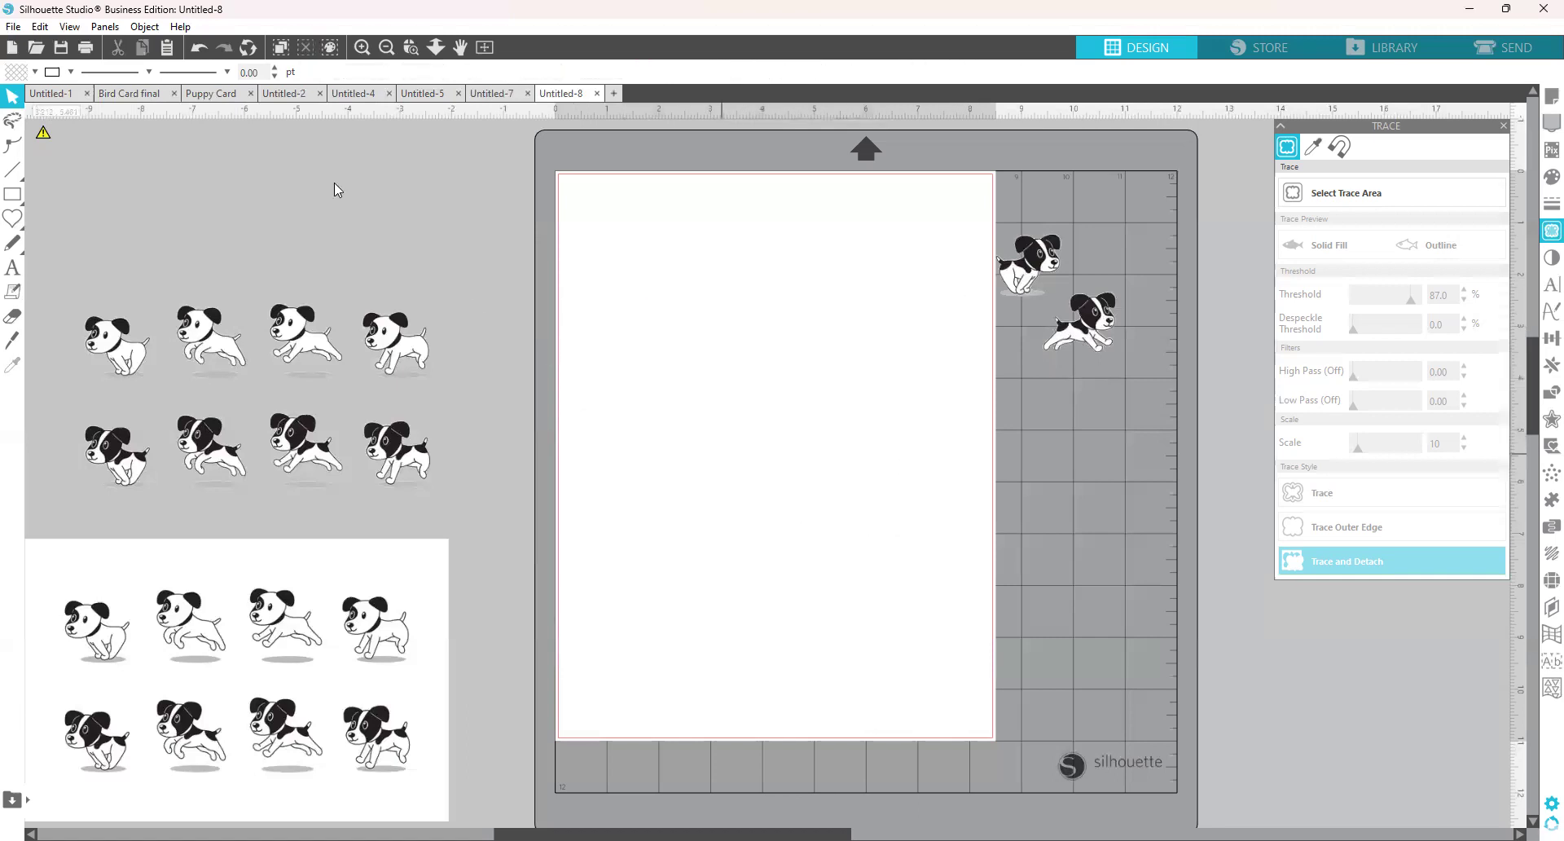
Copy the 7 × 5 in striped black panel from Untitled-2 and paste it into Untitled-8.
{"action": "left_click", "coordinate": [292, 97]}
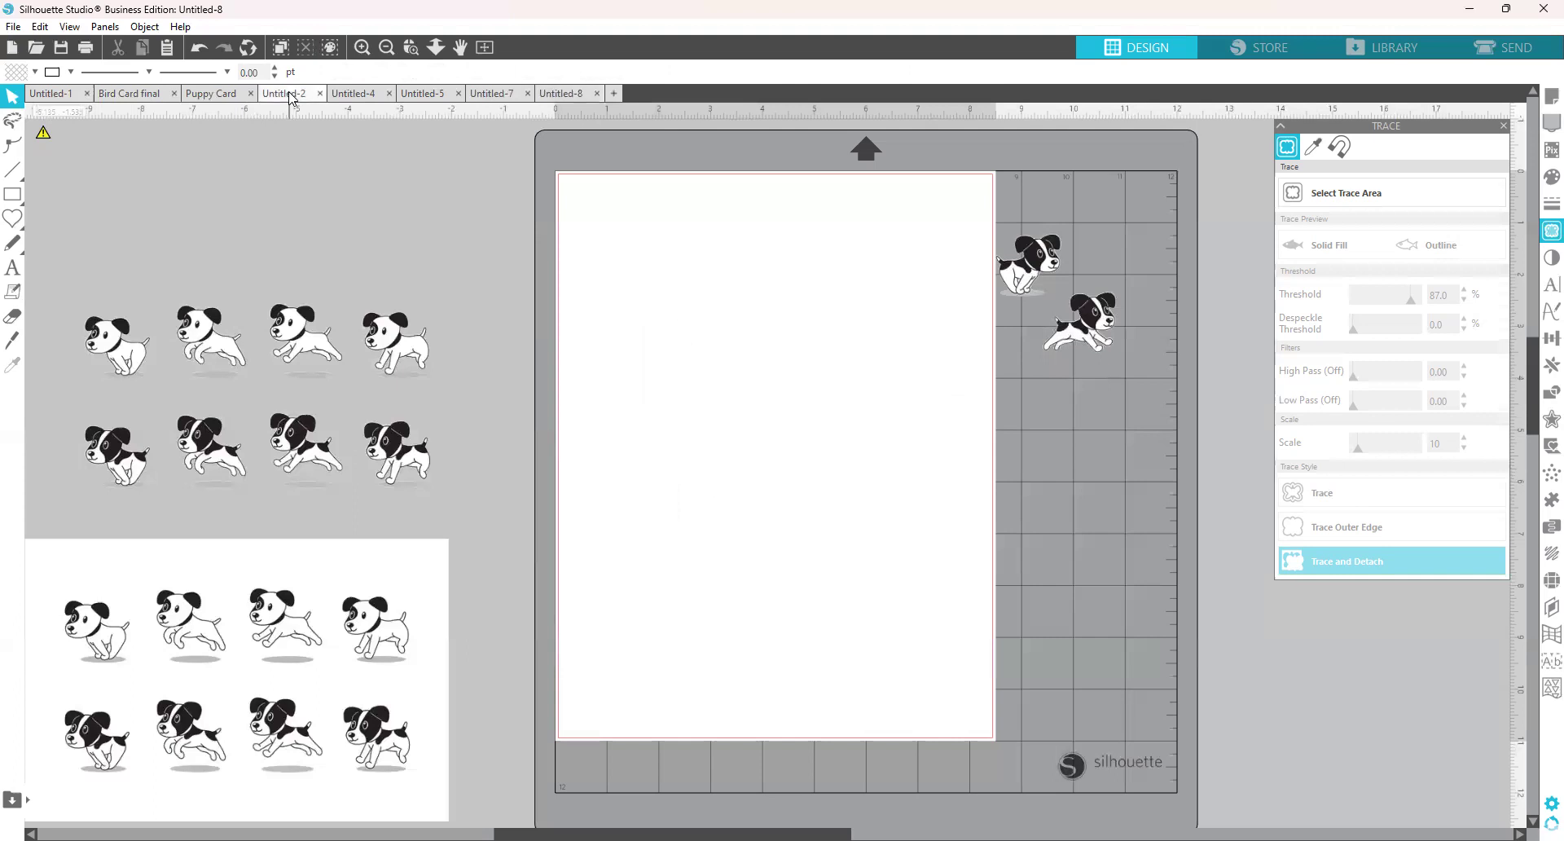
{"action": "left_click_drag", "start_coordinate": [1117, 594], "coordinate": [1224, 714]}
{"action": "left_click", "coordinate": [1242, 710]}
{"action": "right_click", "coordinate": [1251, 700]}
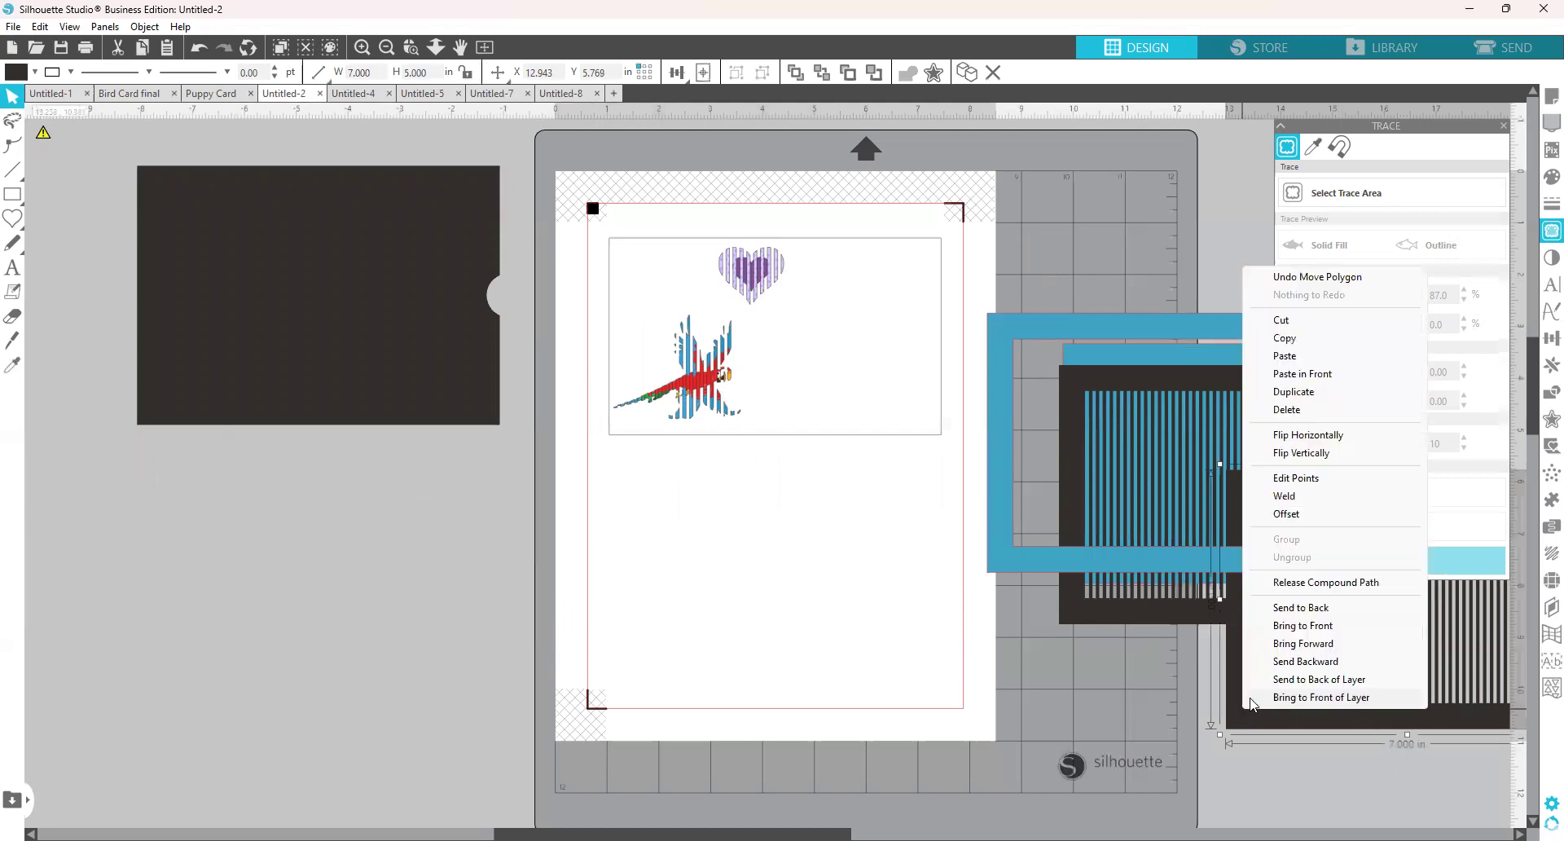
{"action": "left_click", "coordinate": [1288, 339]}
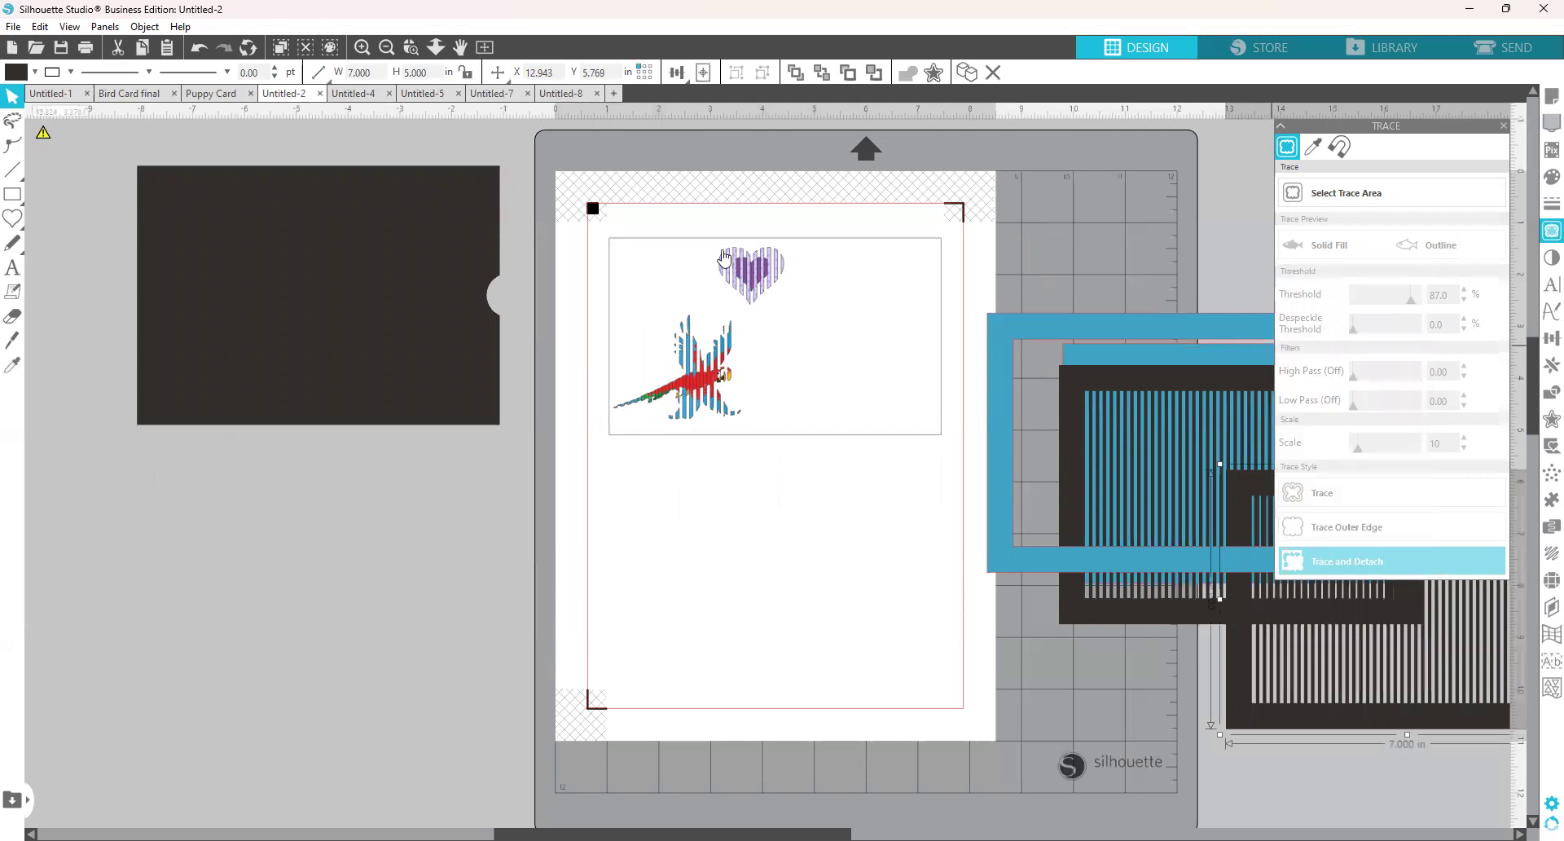
{"action": "left_click", "coordinate": [553, 96]}
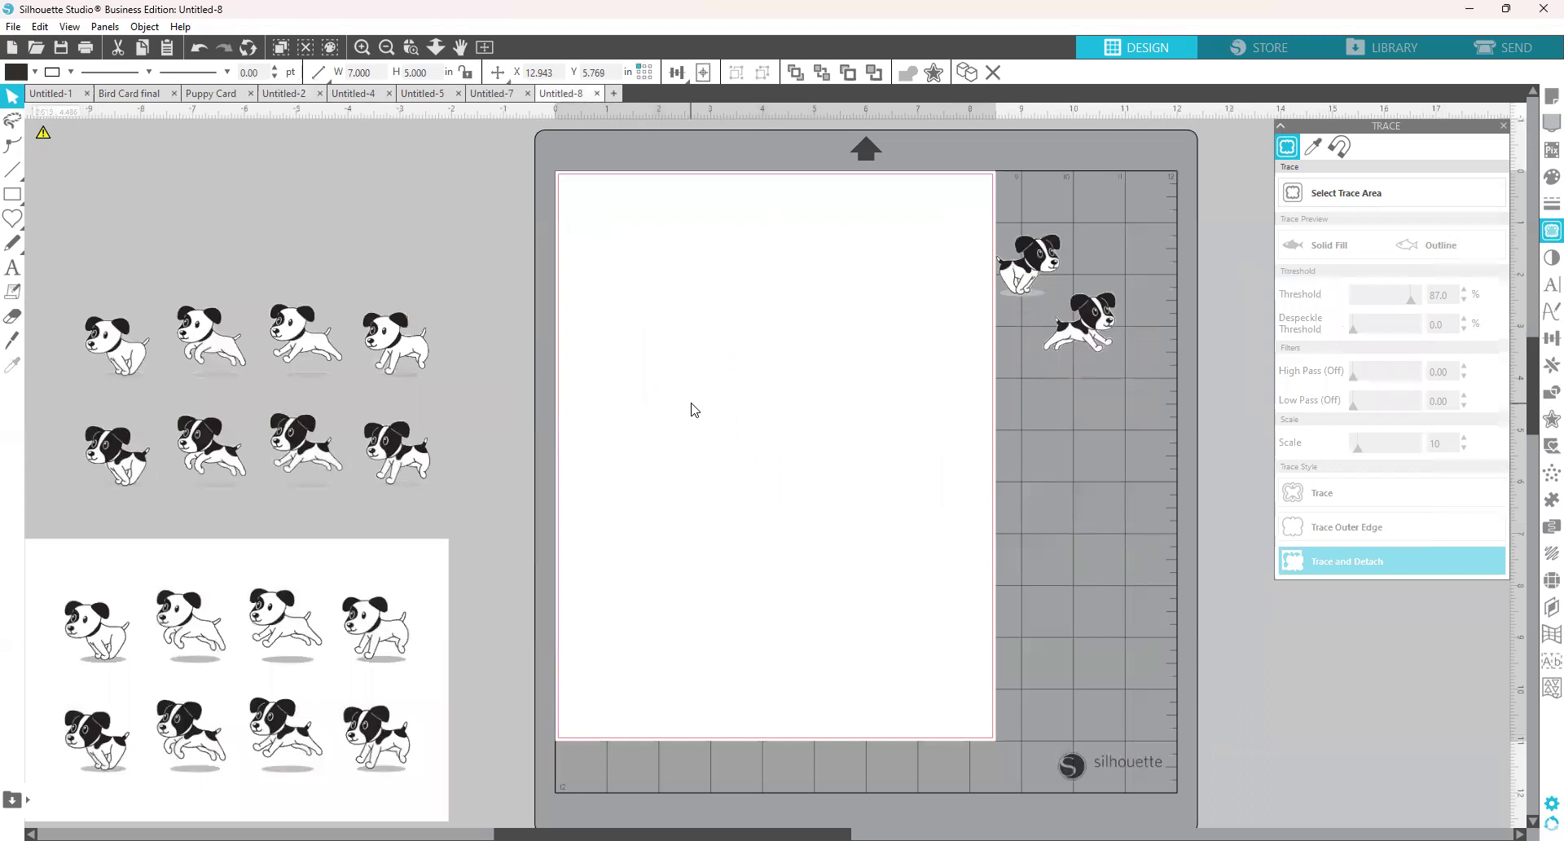
{"action": "right_click", "coordinate": [697, 448]}
{"action": "left_click", "coordinate": [715, 487]}
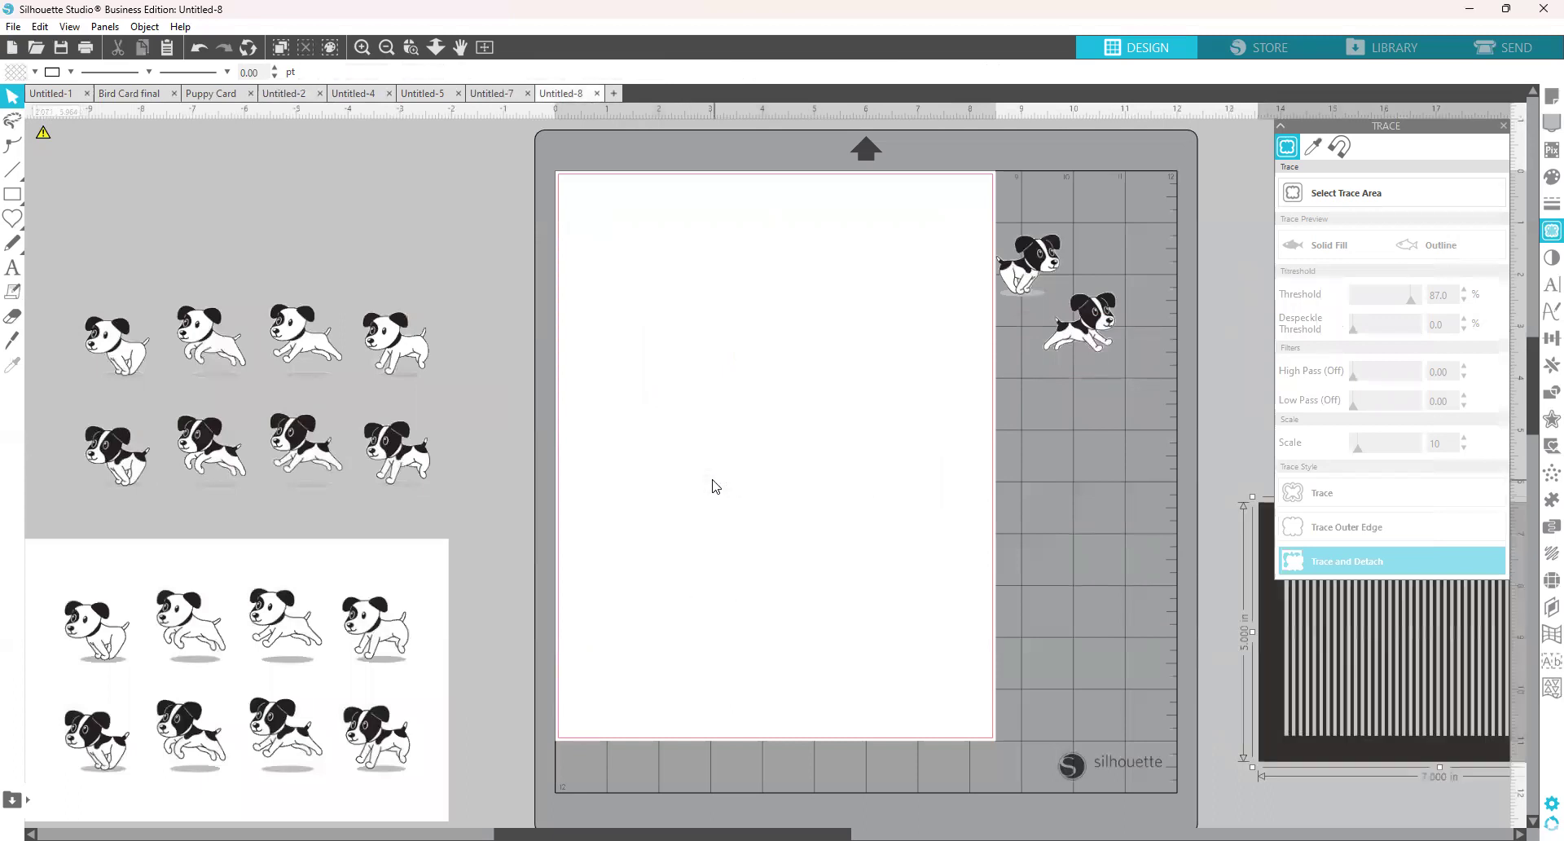
Move the two black-headed puppies onto the page and enlarge them together to about 3.23 in overall width.
{"action": "left_click_drag", "start_coordinate": [1024, 285], "coordinate": [701, 357]}
{"action": "left_click_drag", "start_coordinate": [1070, 349], "coordinate": [748, 356]}
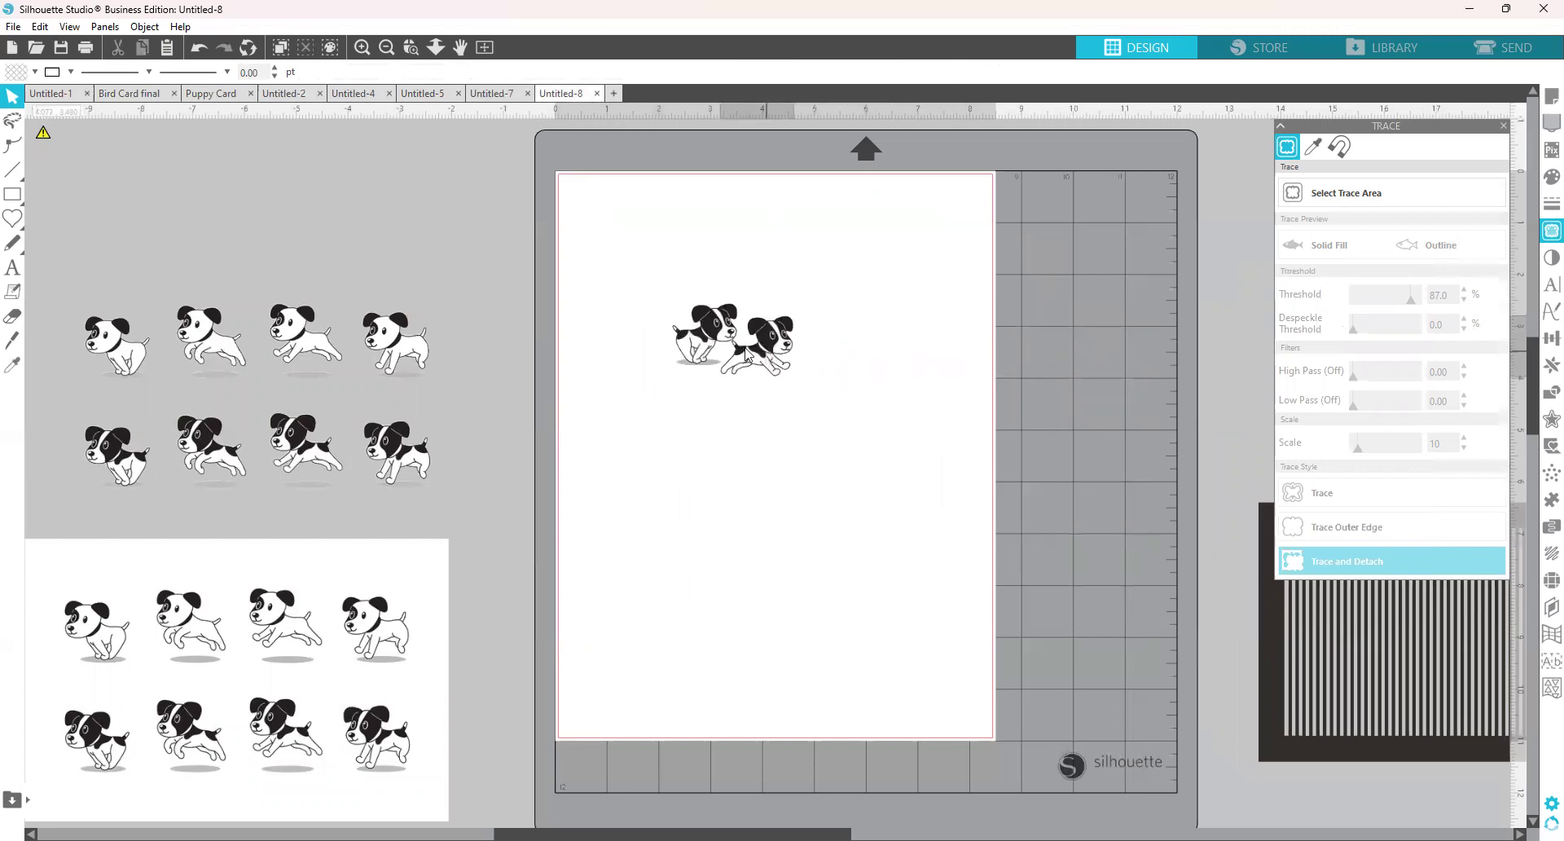
{"action": "left_click", "coordinate": [804, 408]}
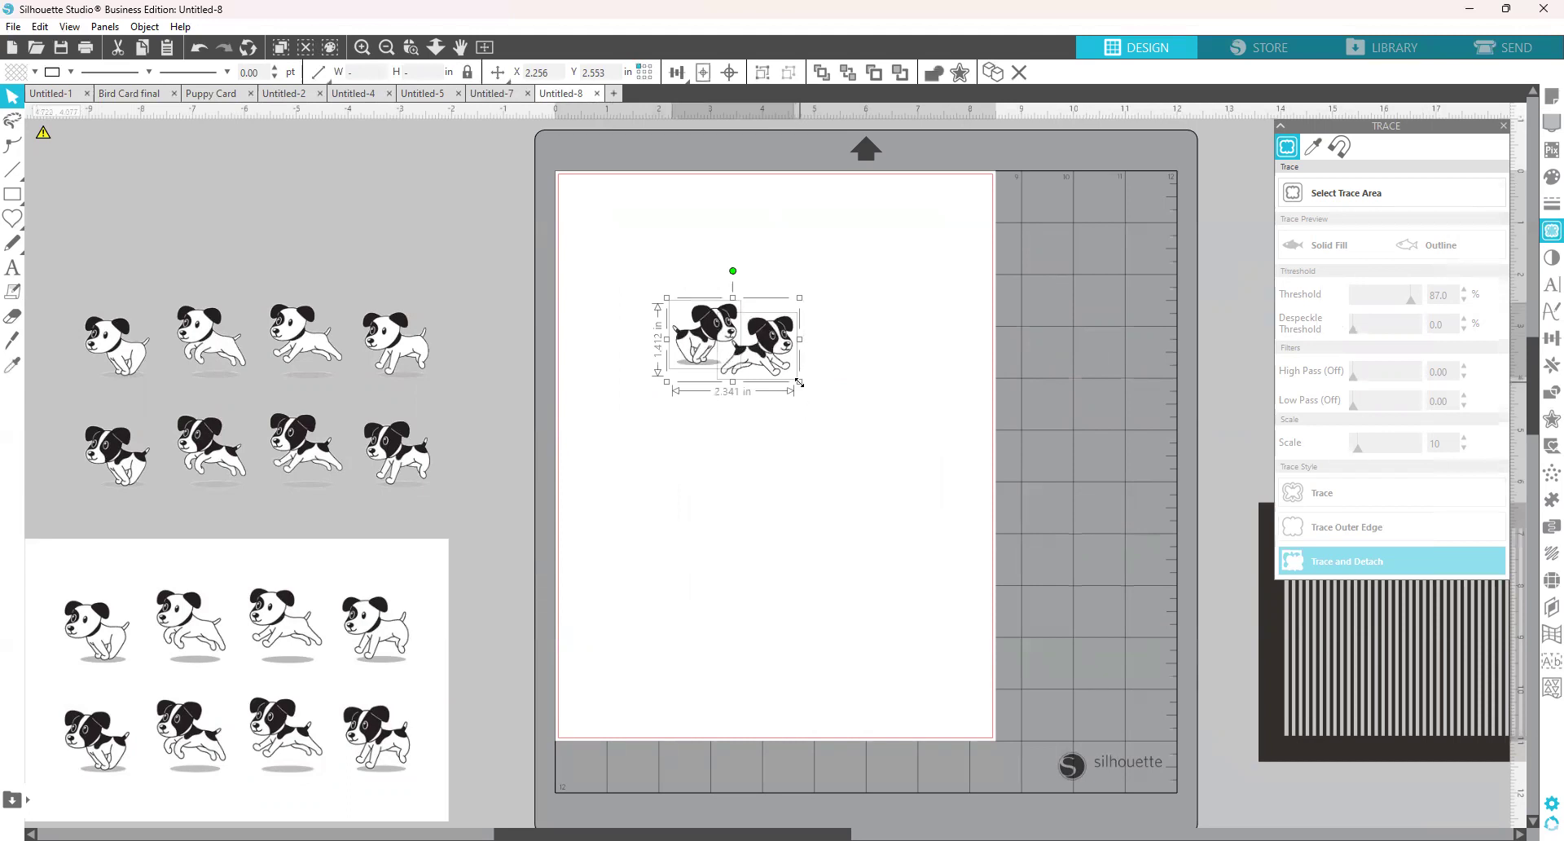
{"action": "left_click_drag", "start_coordinate": [811, 399], "coordinate": [841, 427]}
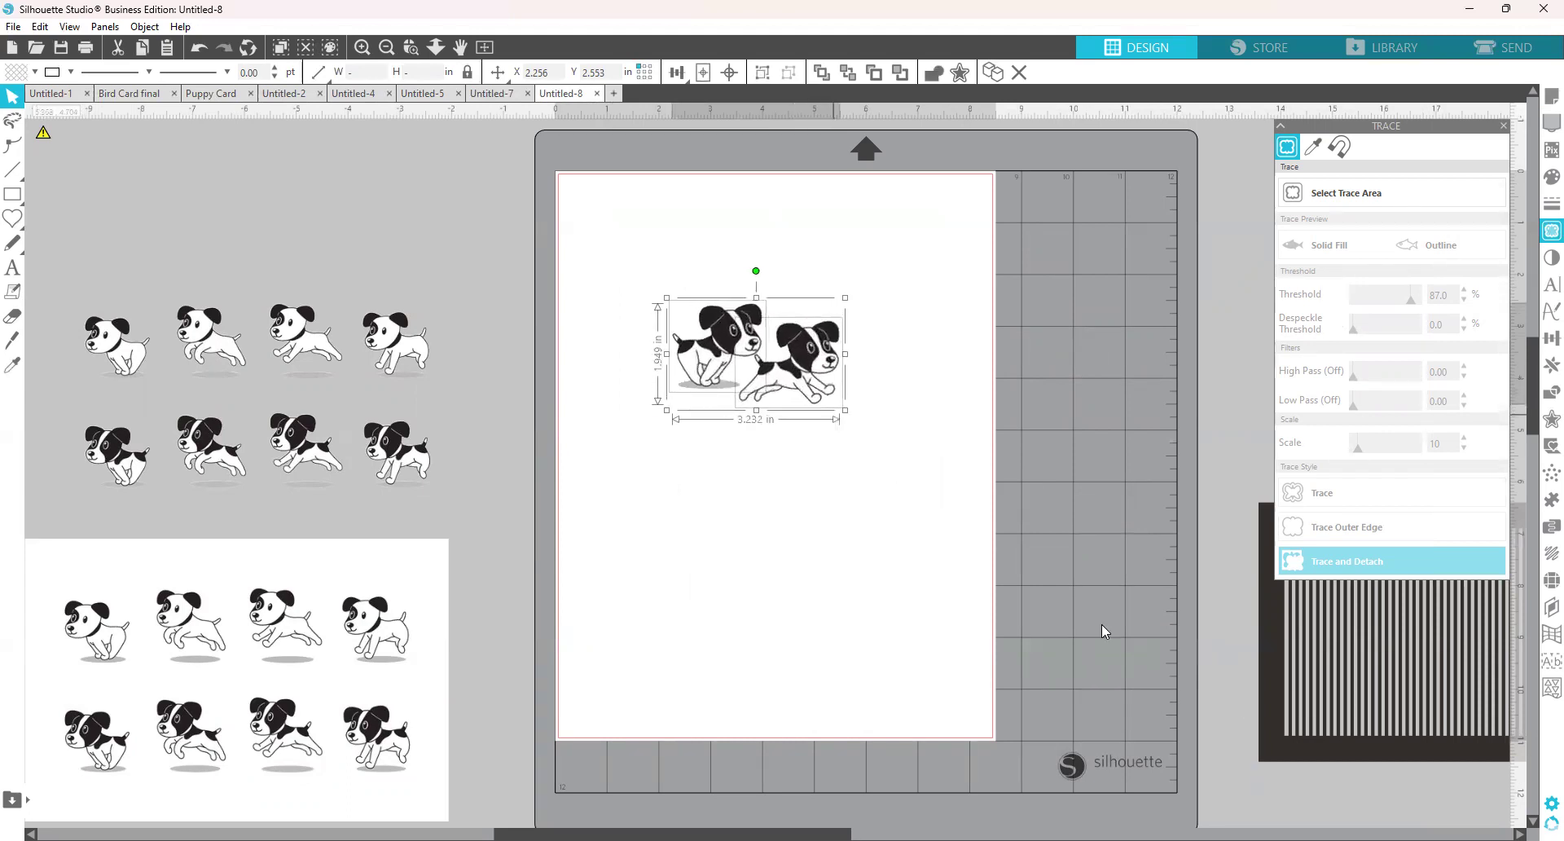
Bring the striped panel beside the page, move the puppy with the shadow off the page, and leave the leaping puppy alone on it.
{"action": "left_click_drag", "start_coordinate": [1328, 766], "coordinate": [1247, 468]}
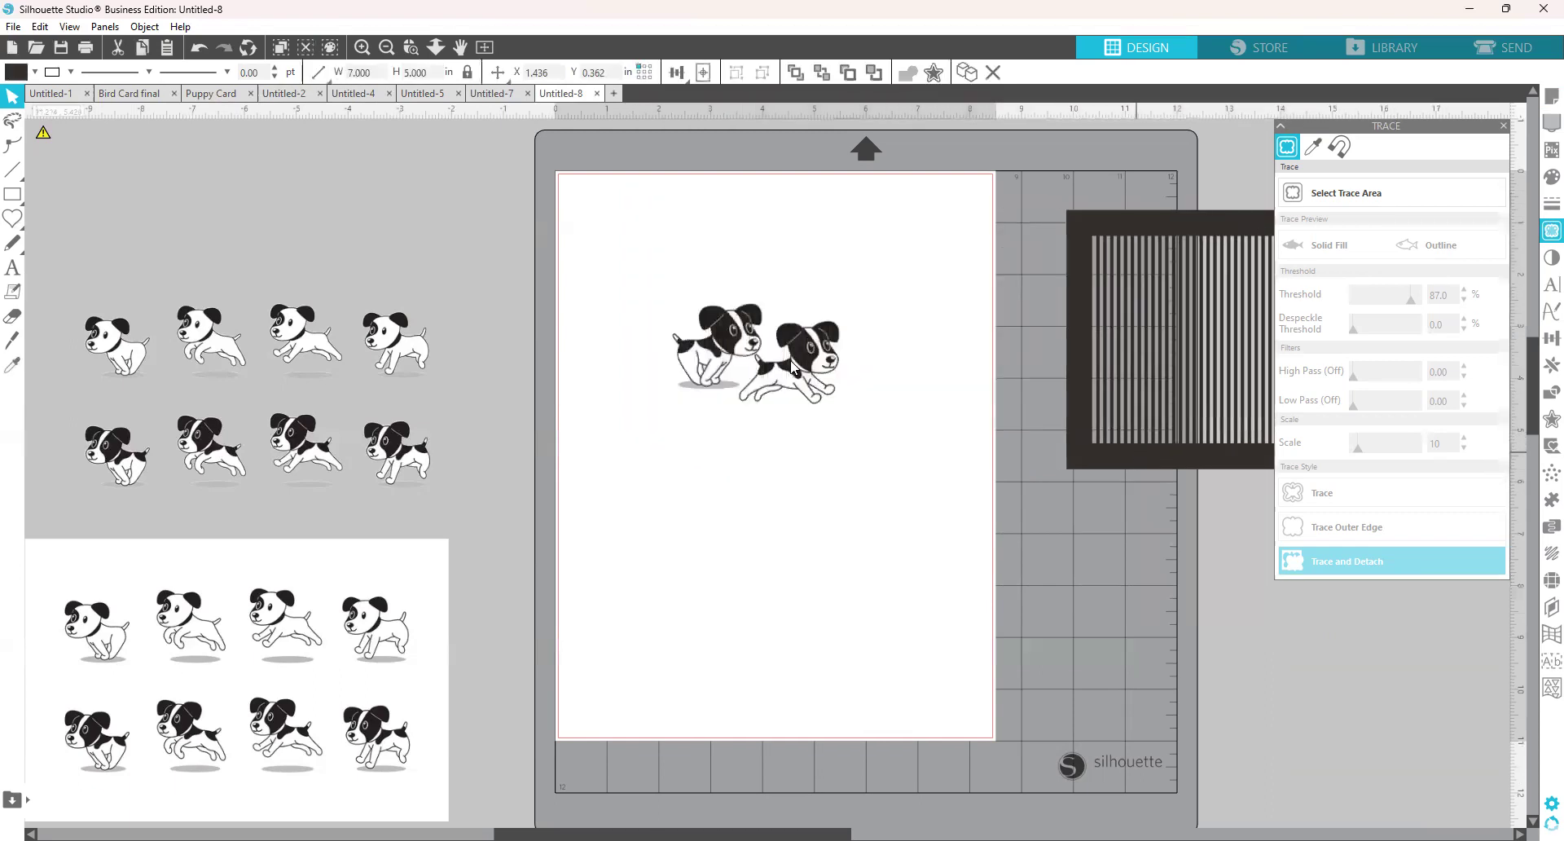
{"action": "left_click_drag", "start_coordinate": [725, 357], "coordinate": [451, 253]}
{"action": "left_click_drag", "start_coordinate": [790, 383], "coordinate": [749, 346]}
{"action": "left_click", "coordinate": [967, 482]}
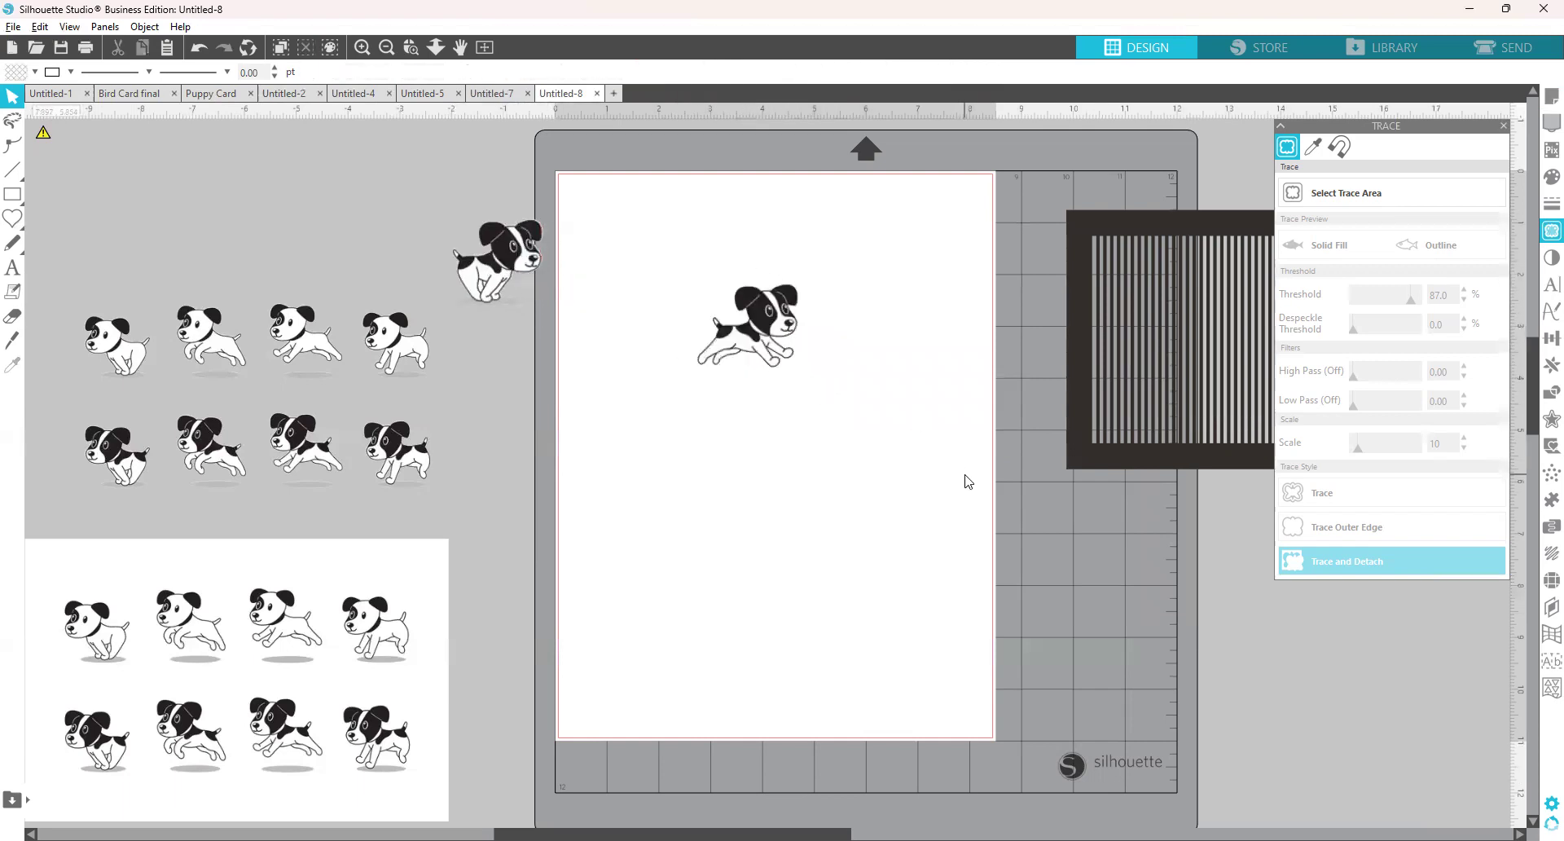
Place a copy of the striped panel over the leaping puppy and send the copy to the back of the layer.
{"action": "left_click_drag", "start_coordinate": [1136, 461], "coordinate": [678, 447]}
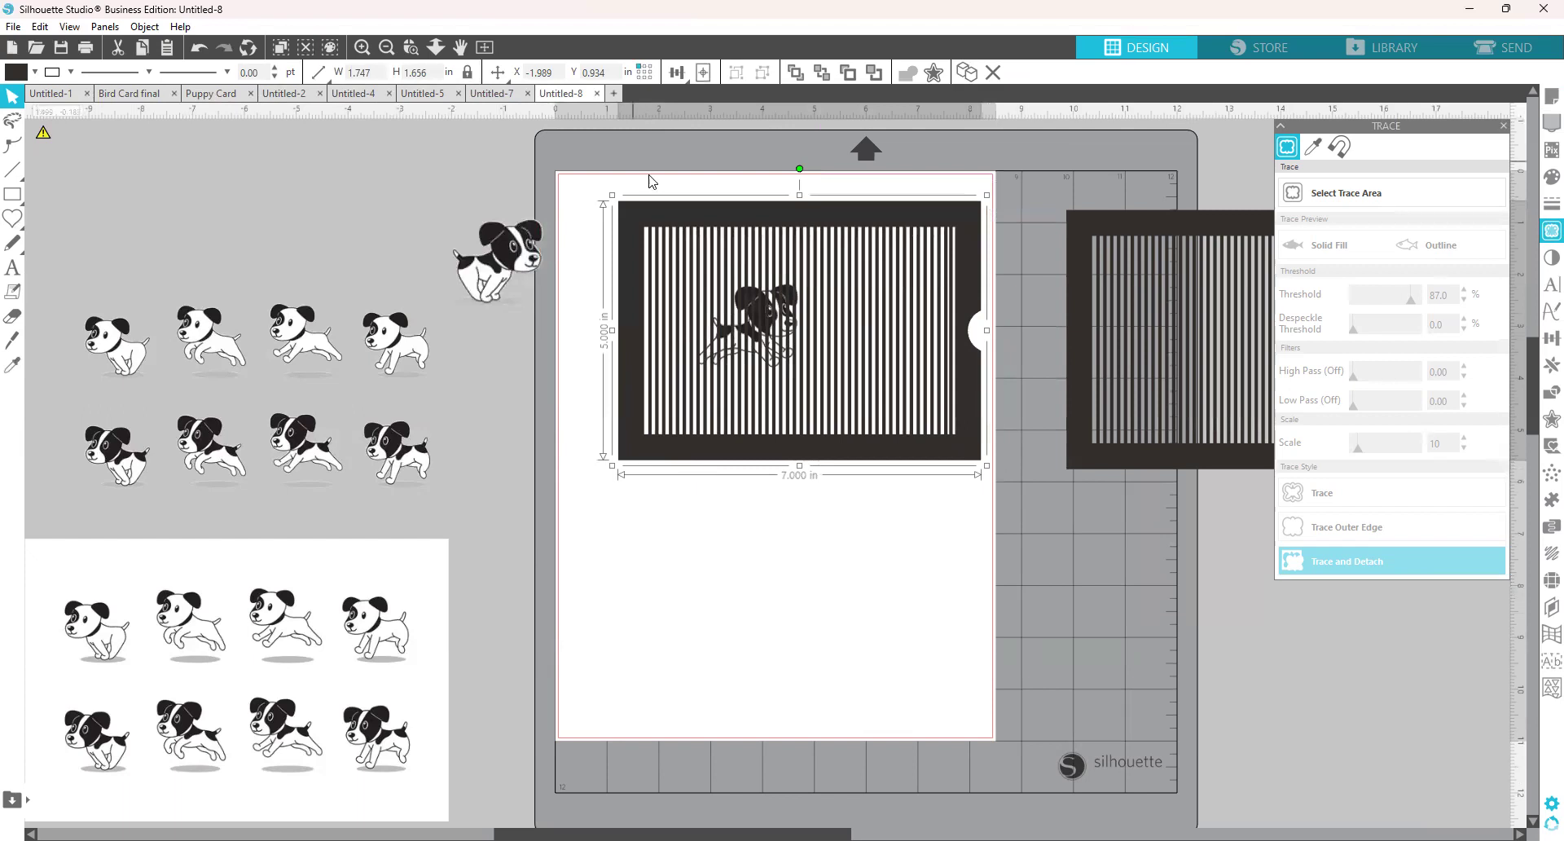
{"action": "left_click", "coordinate": [819, 501]}
{"action": "left_click", "coordinate": [797, 462]}
{"action": "right_click", "coordinate": [797, 440]}
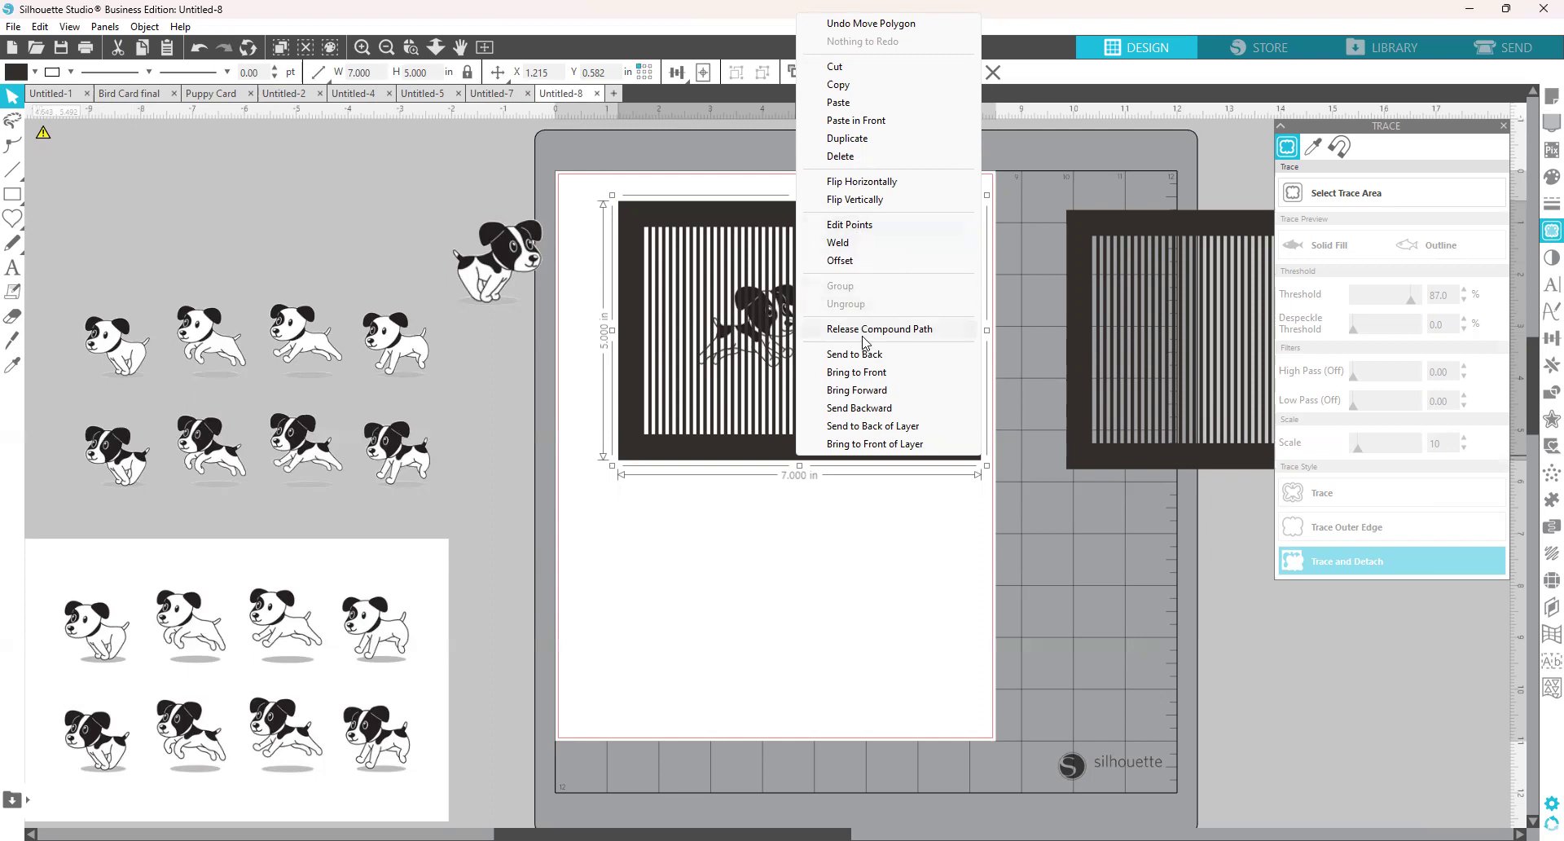
{"action": "left_click", "coordinate": [875, 427]}
{"action": "left_click", "coordinate": [876, 535]}
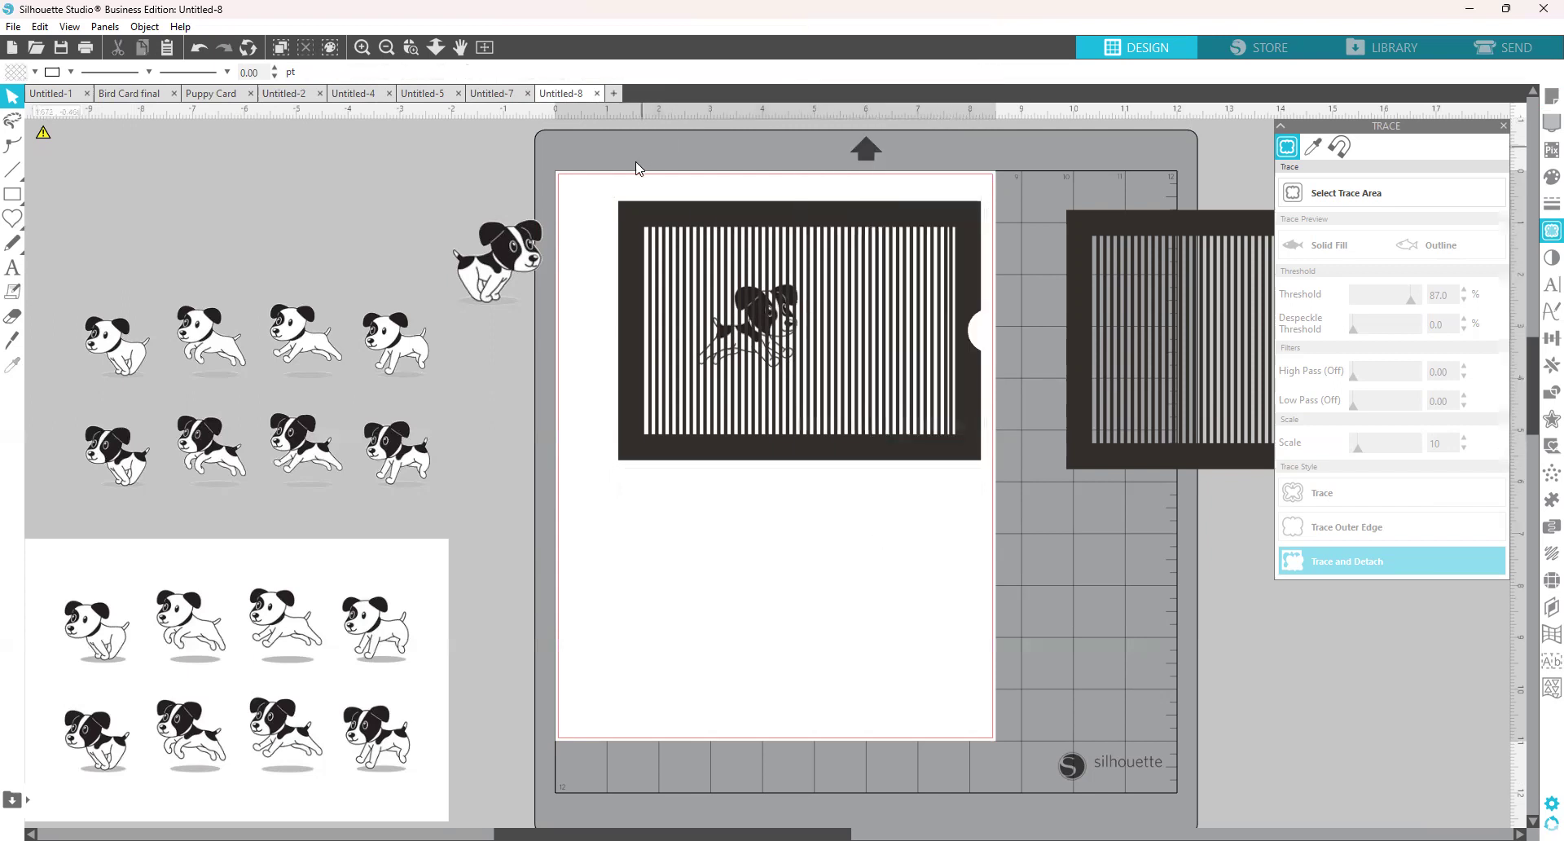
Subtract the striped panel copy from the leaping puppy and group the resulting strips.
{"action": "left_click", "coordinate": [860, 452]}
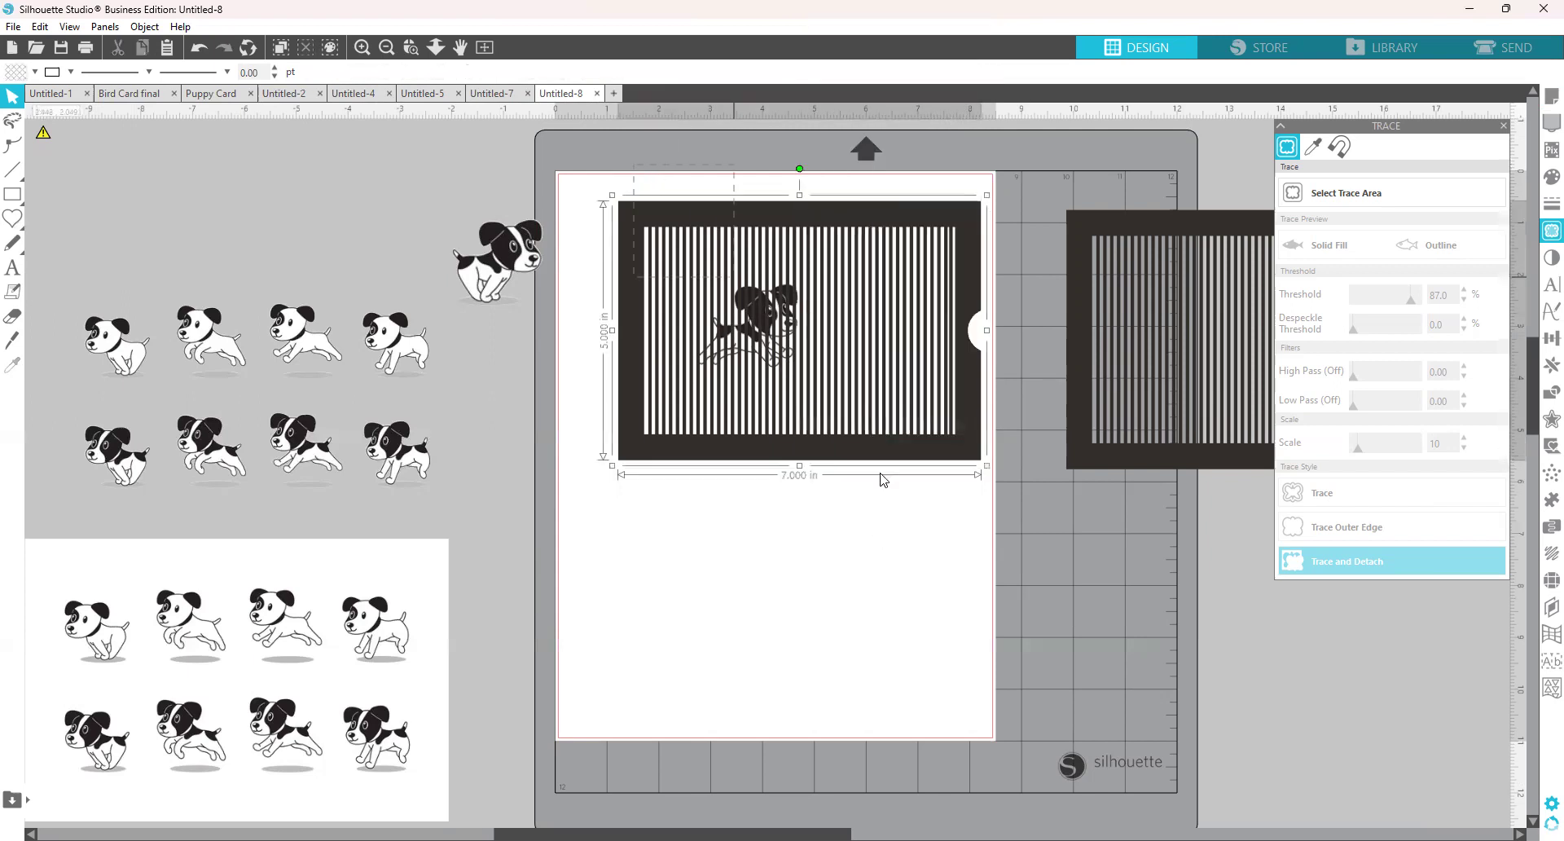
{"action": "left_click", "coordinate": [1540, 396]}
{"action": "left_click", "coordinate": [1457, 171]}
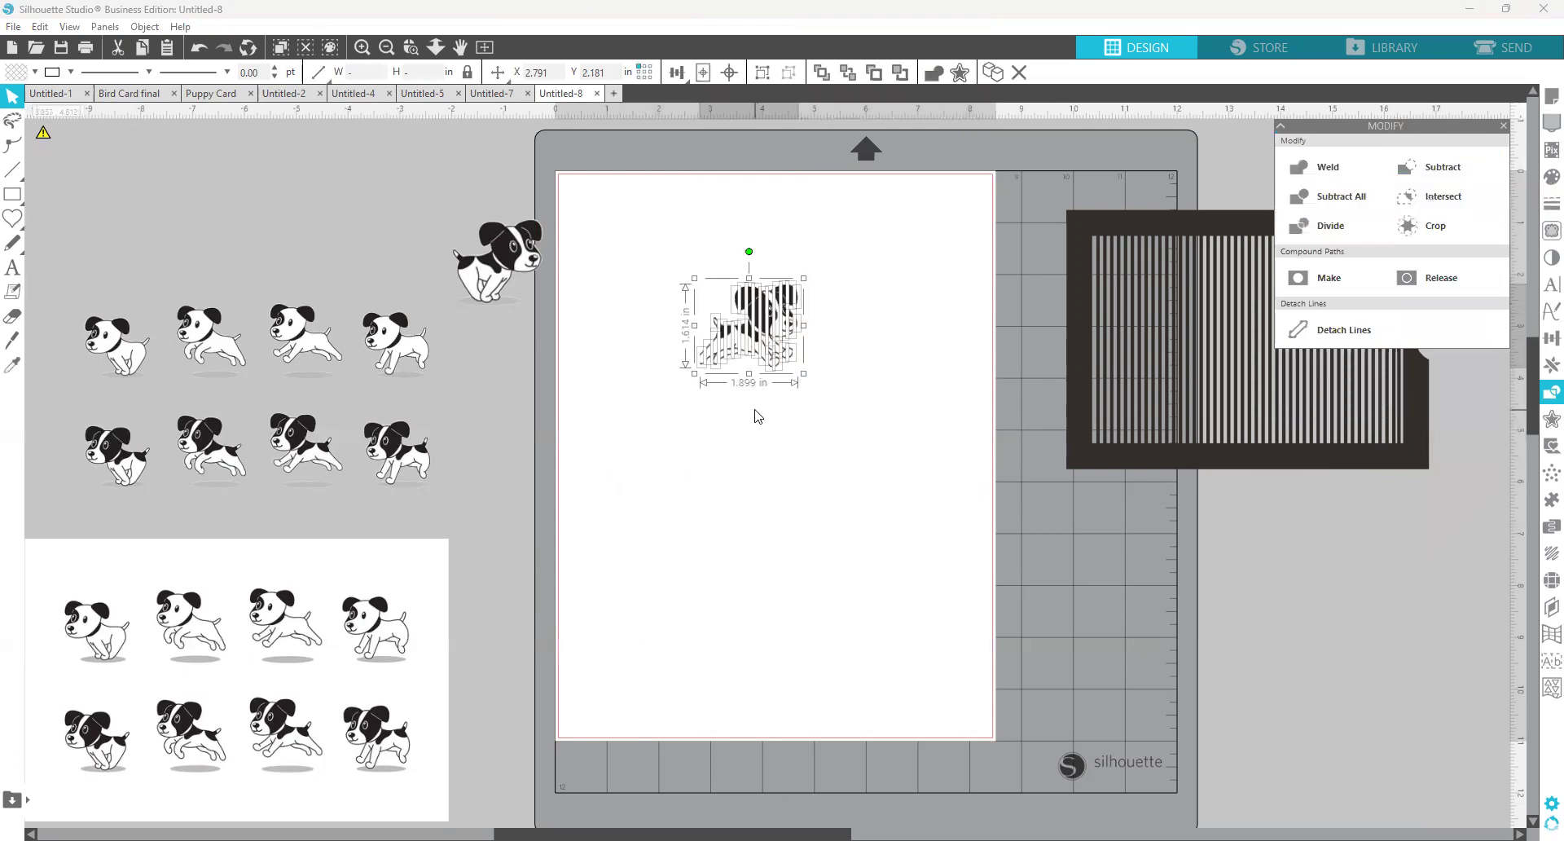
{"action": "right_click", "coordinate": [809, 675]}
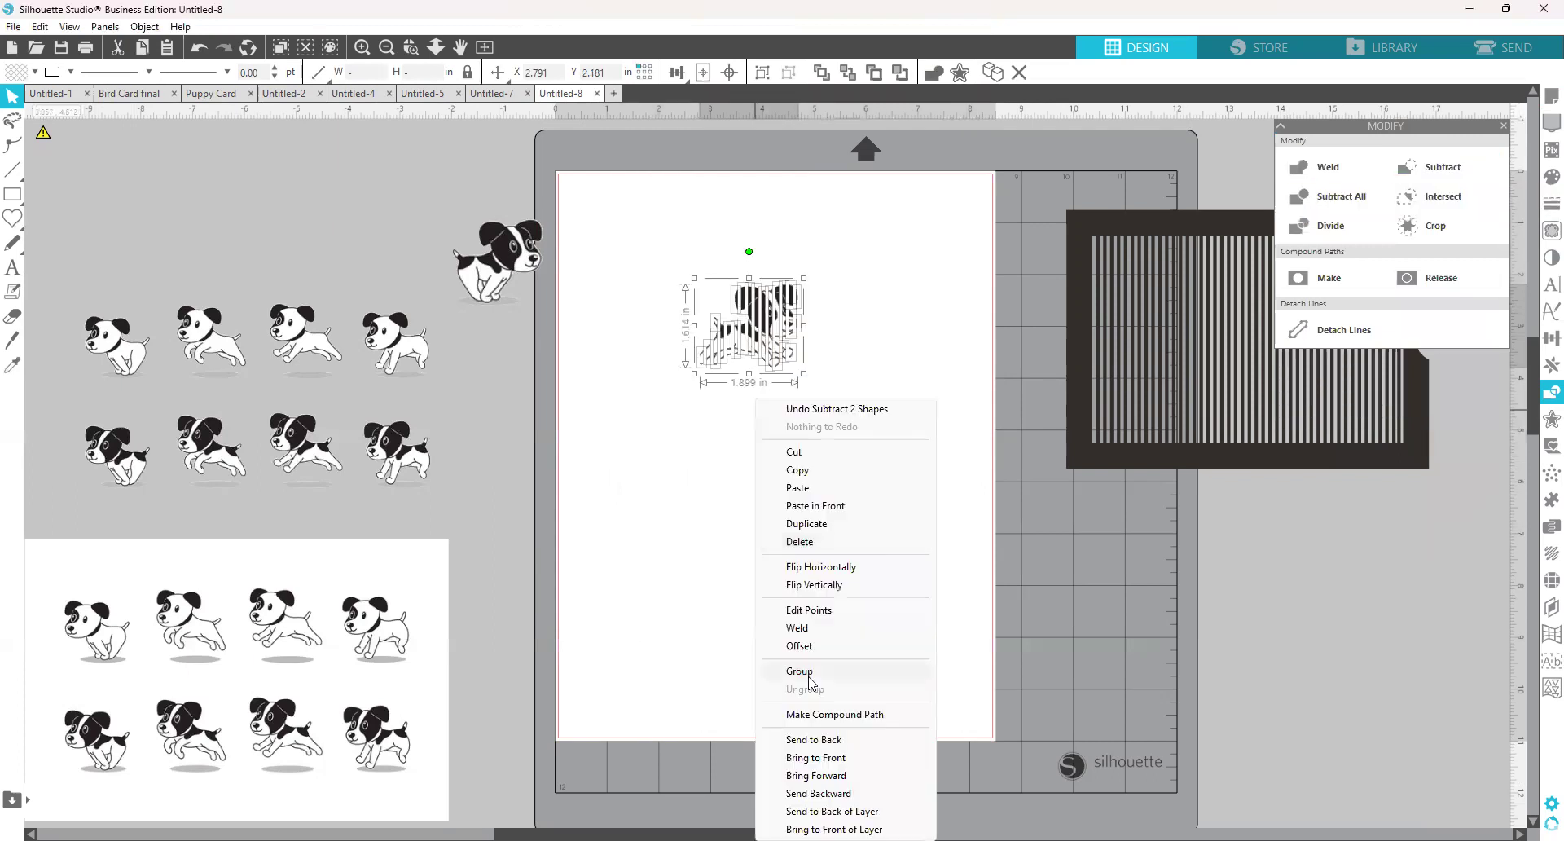
{"action": "left_click", "coordinate": [808, 676]}
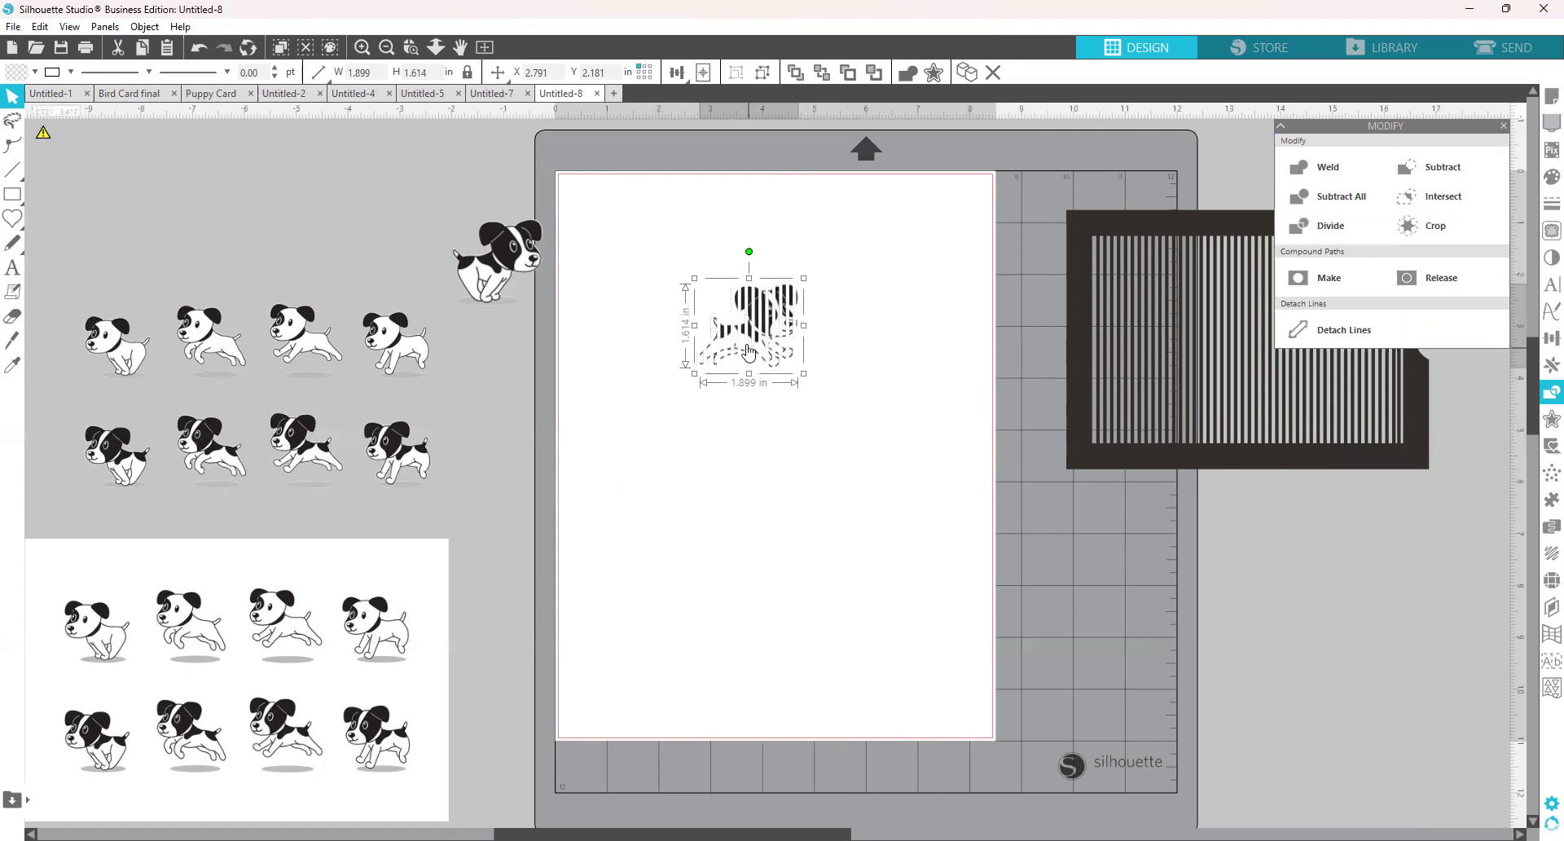
Move the striped leaping puppy off the page and bring the puppy with the shadow onto it.
{"action": "left_click_drag", "start_coordinate": [766, 350], "coordinate": [1156, 596]}
{"action": "left_click_drag", "start_coordinate": [506, 261], "coordinate": [775, 362]}
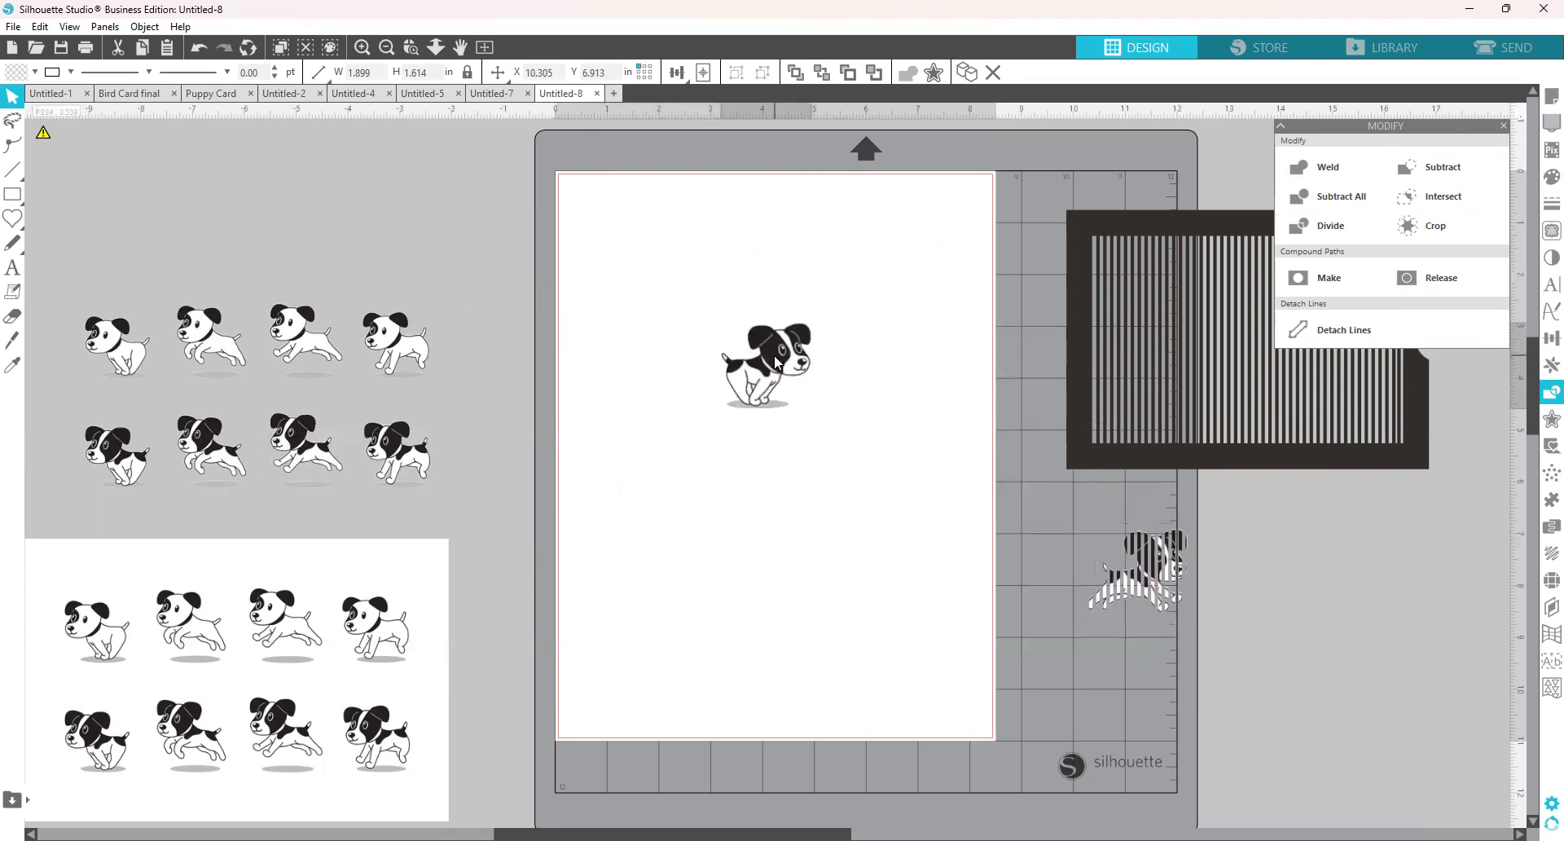
{"action": "left_click_drag", "start_coordinate": [1086, 454], "coordinate": [649, 481]}
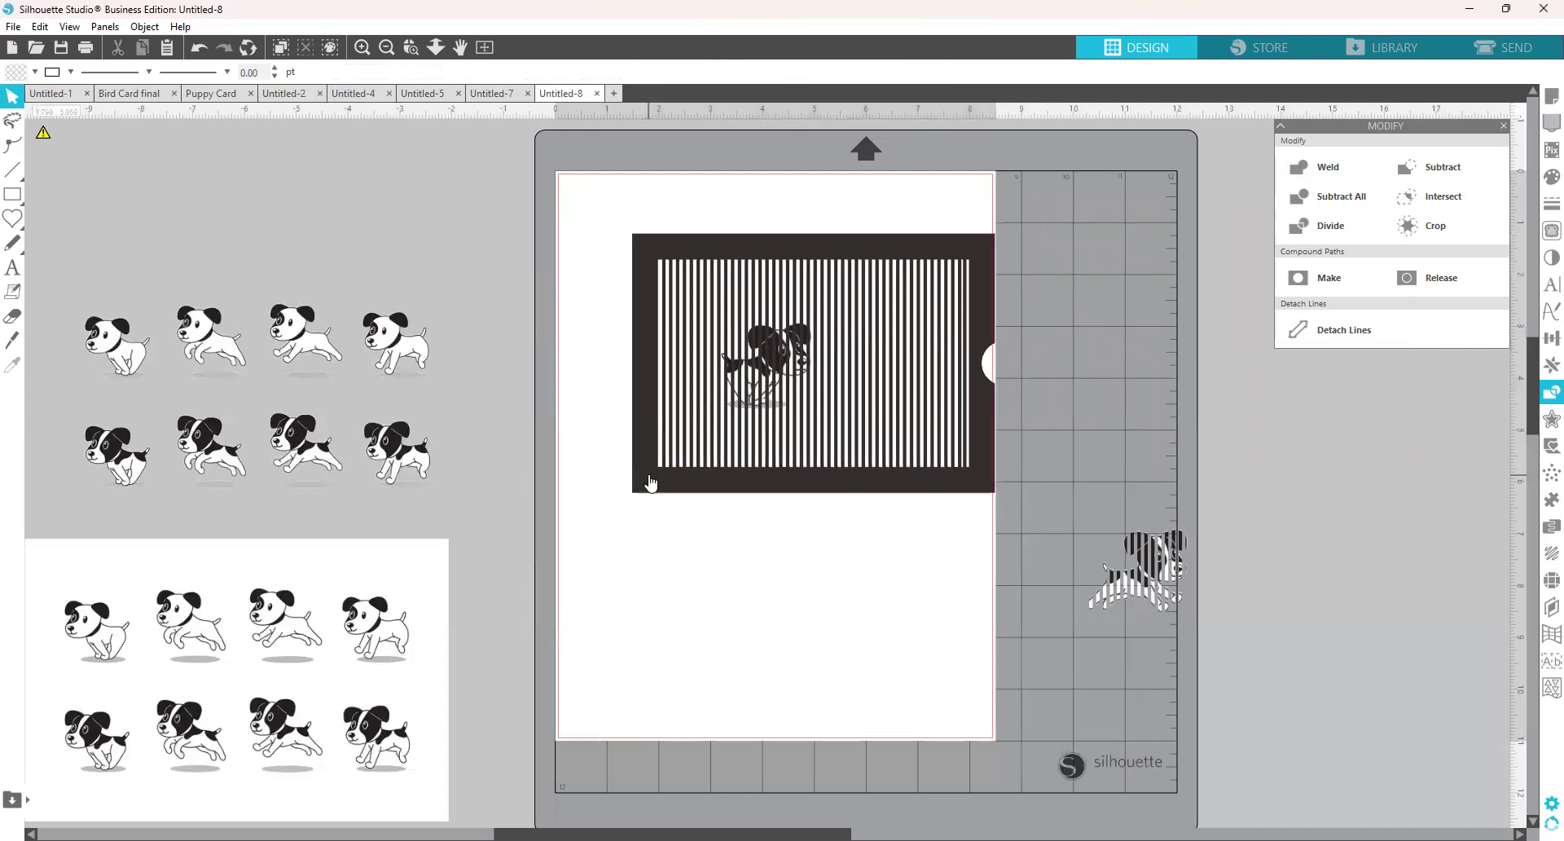
{"action": "key", "text": "ctrl+z"}
{"action": "key", "text": "ctrl+z"}
{"action": "key", "text": "ctrl+z"}
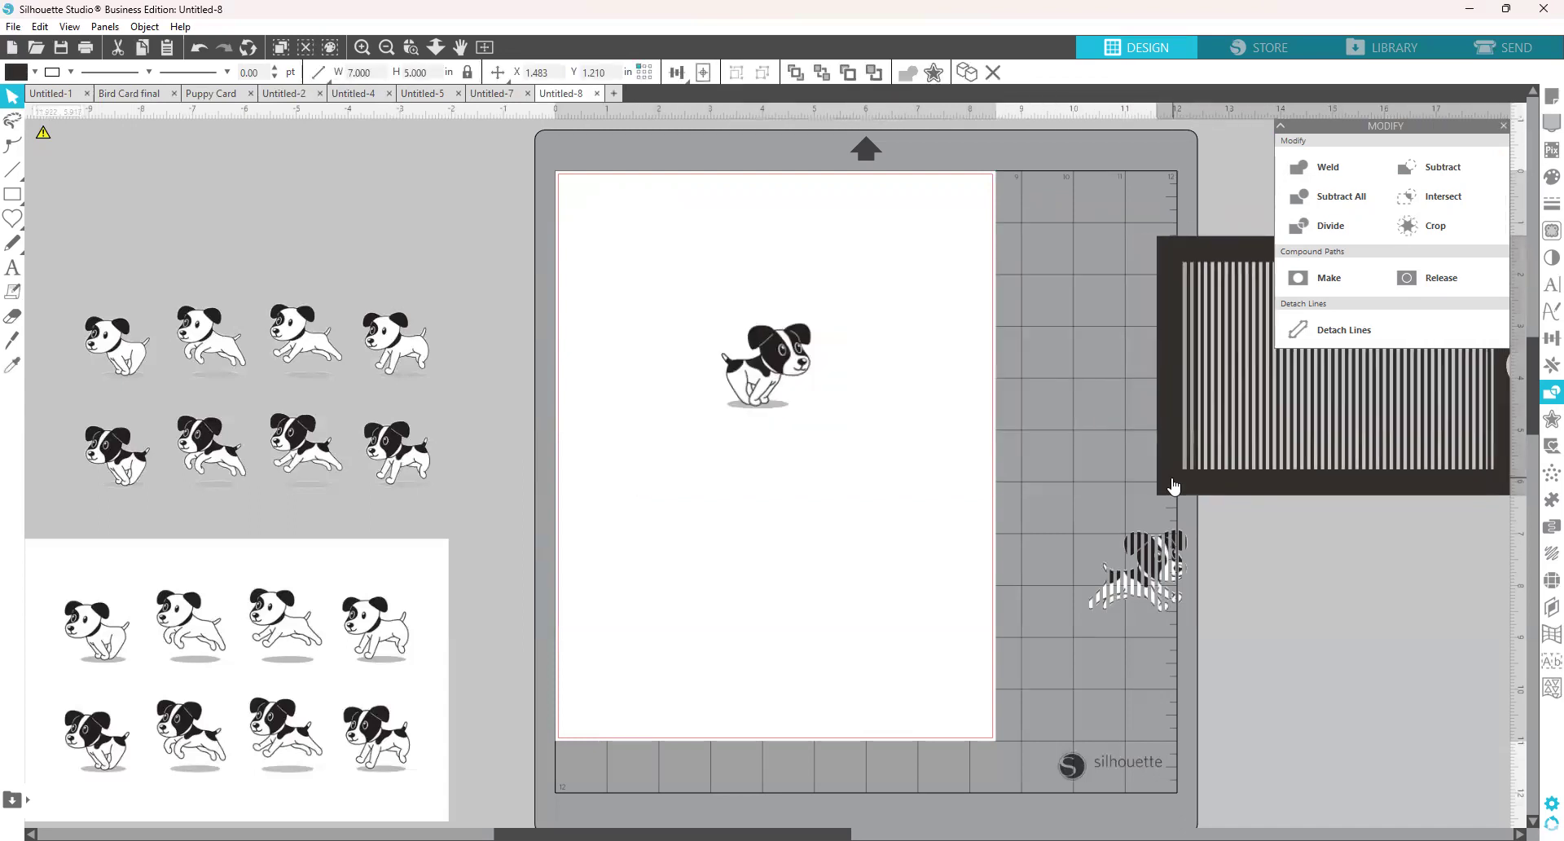
{"action": "key", "text": "ctrl+y"}
Place a copy of the striped panel over the puppy with the shadow and send it to the back of the layer.
{"action": "left_click_drag", "start_coordinate": [722, 472], "coordinate": [653, 471]}
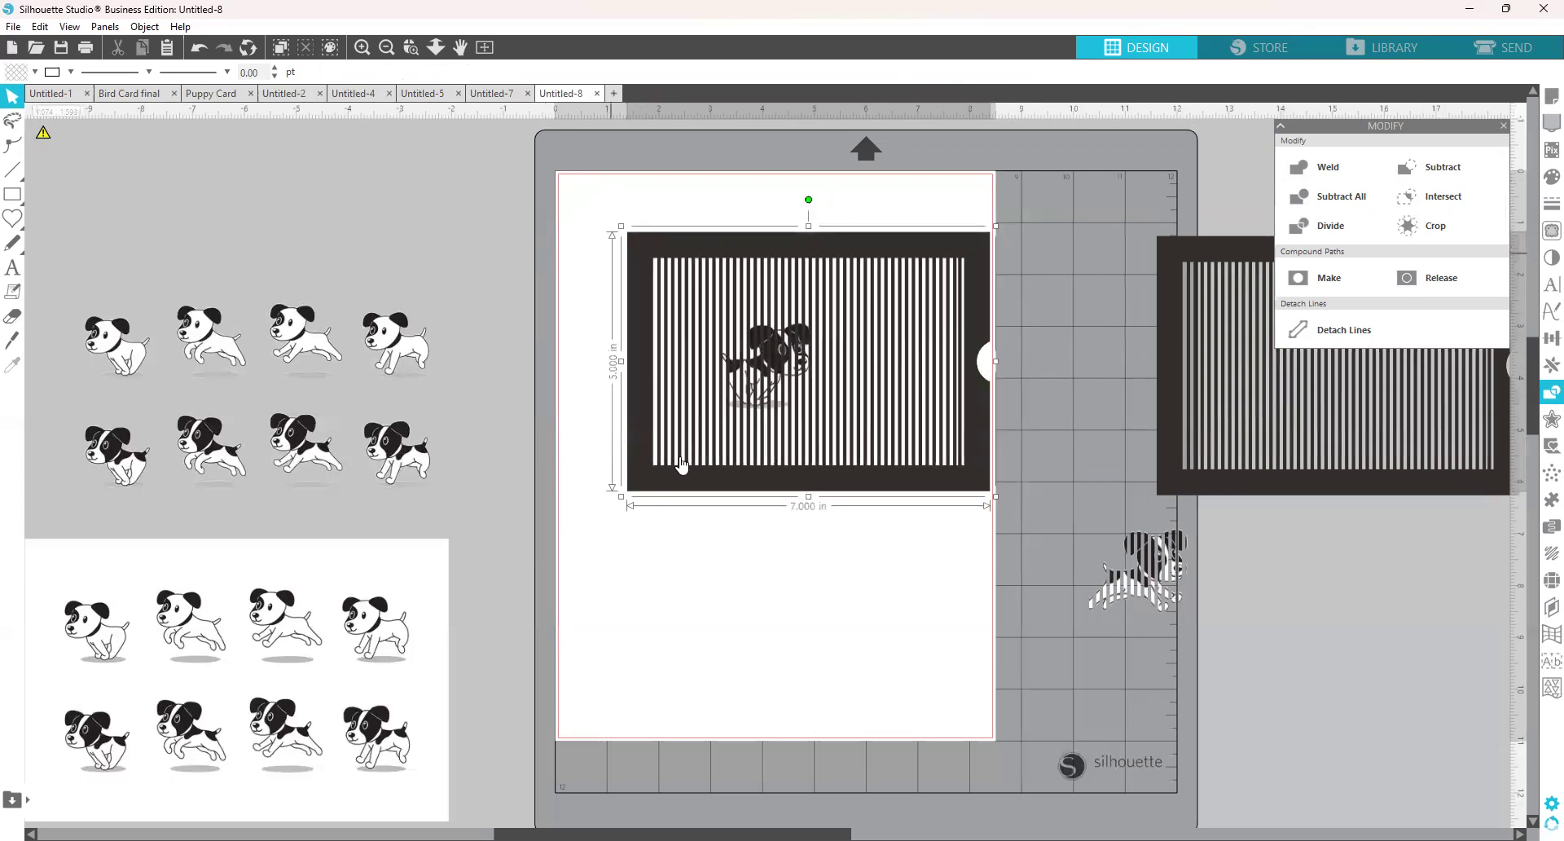
{"action": "right_click", "coordinate": [736, 403]}
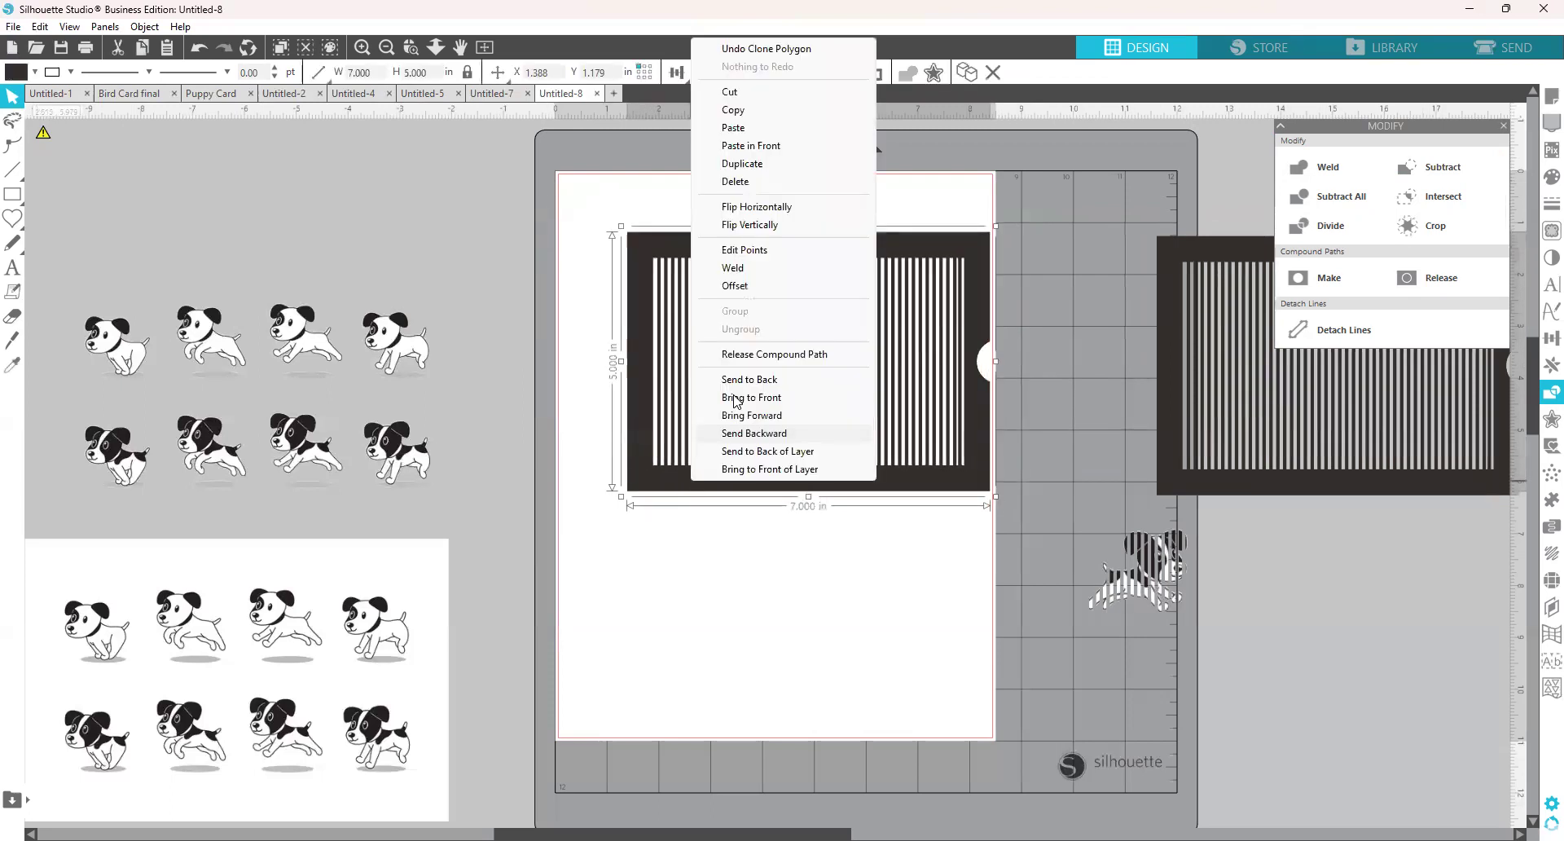
{"action": "left_click", "coordinate": [758, 450]}
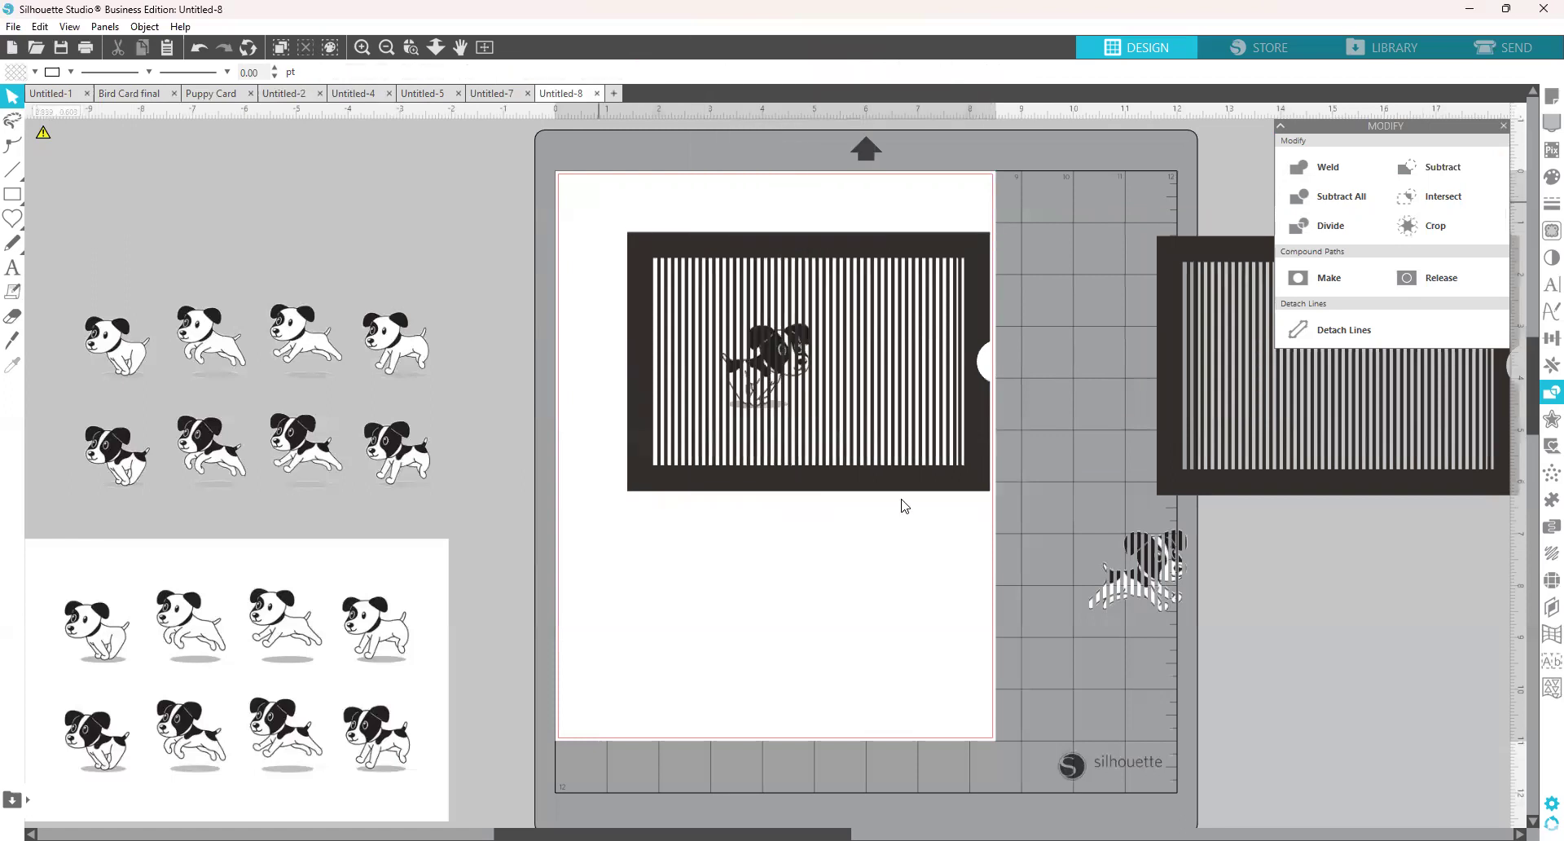
Subtract the striped panel copy from the puppy with the shadow and group its strips.
{"action": "left_click", "coordinate": [1443, 166]}
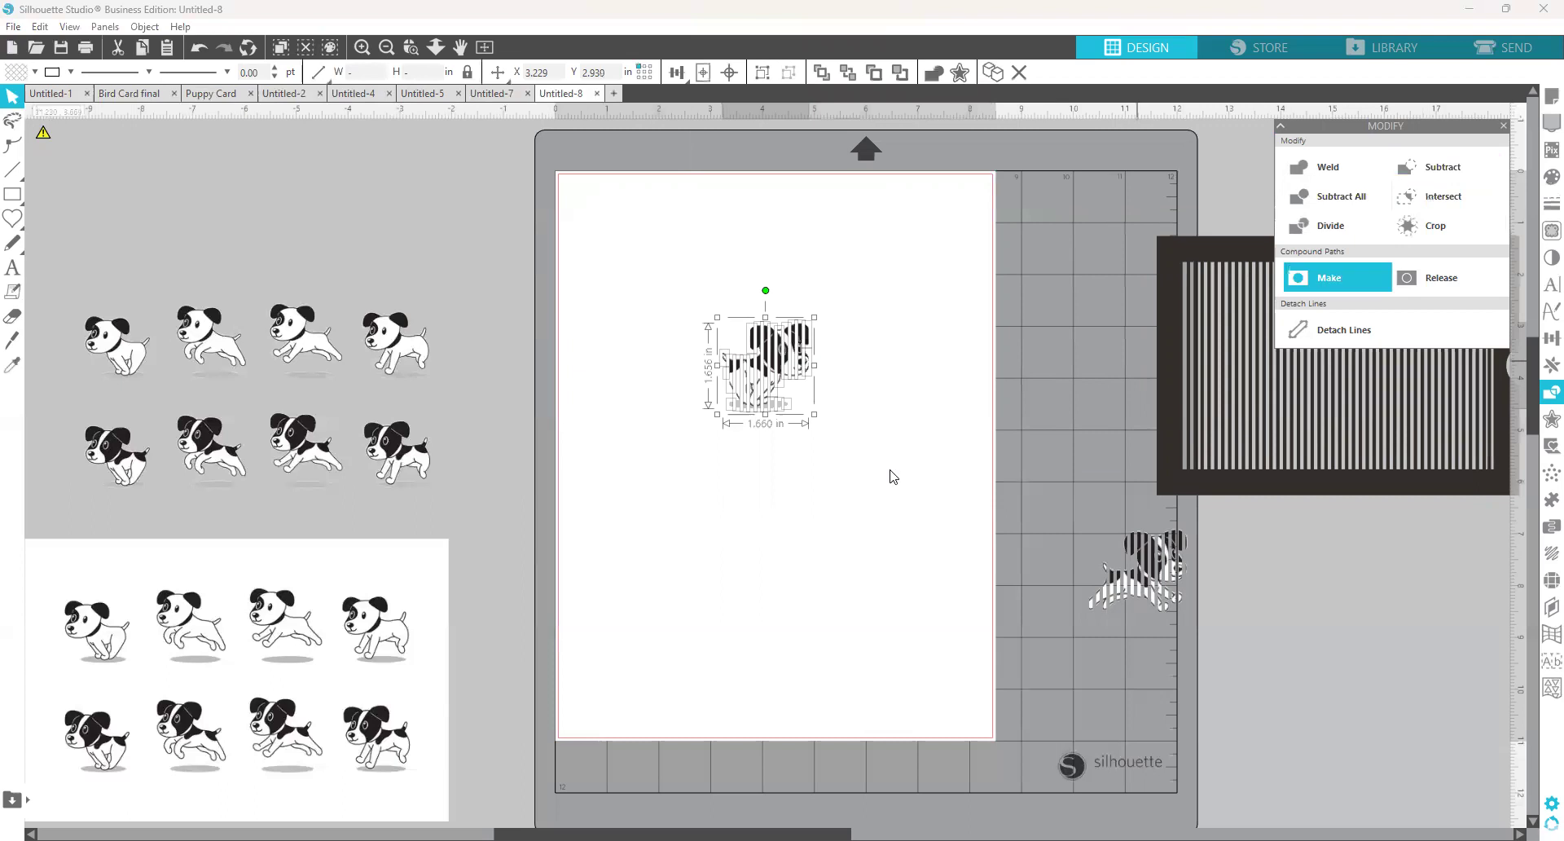
{"action": "right_click", "coordinate": [772, 454]}
{"action": "left_click", "coordinate": [807, 283]}
Move the striped leaping puppy back onto the page, overlay the two striped puppies, and try different alignments of their strips.
{"action": "left_click_drag", "start_coordinate": [1110, 607], "coordinate": [837, 524]}
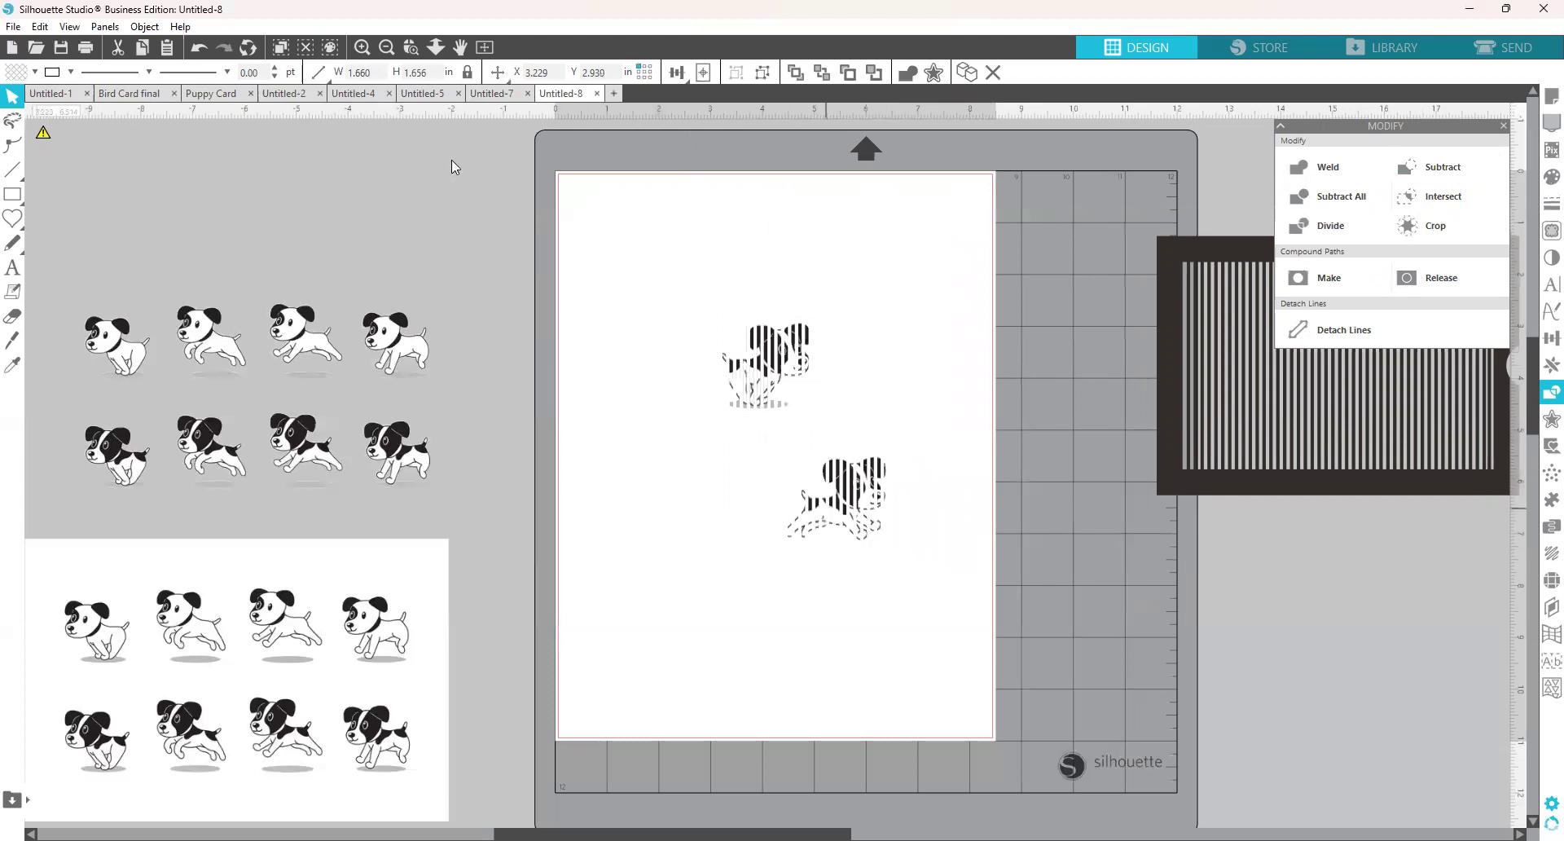
{"action": "left_click", "coordinate": [362, 49]}
{"action": "left_click", "coordinate": [363, 49]}
{"action": "left_click_drag", "start_coordinate": [743, 318], "coordinate": [714, 407]}
{"action": "left_click_drag", "start_coordinate": [951, 554], "coordinate": [751, 367]}
{"action": "left_click_drag", "start_coordinate": [753, 357], "coordinate": [748, 339]}
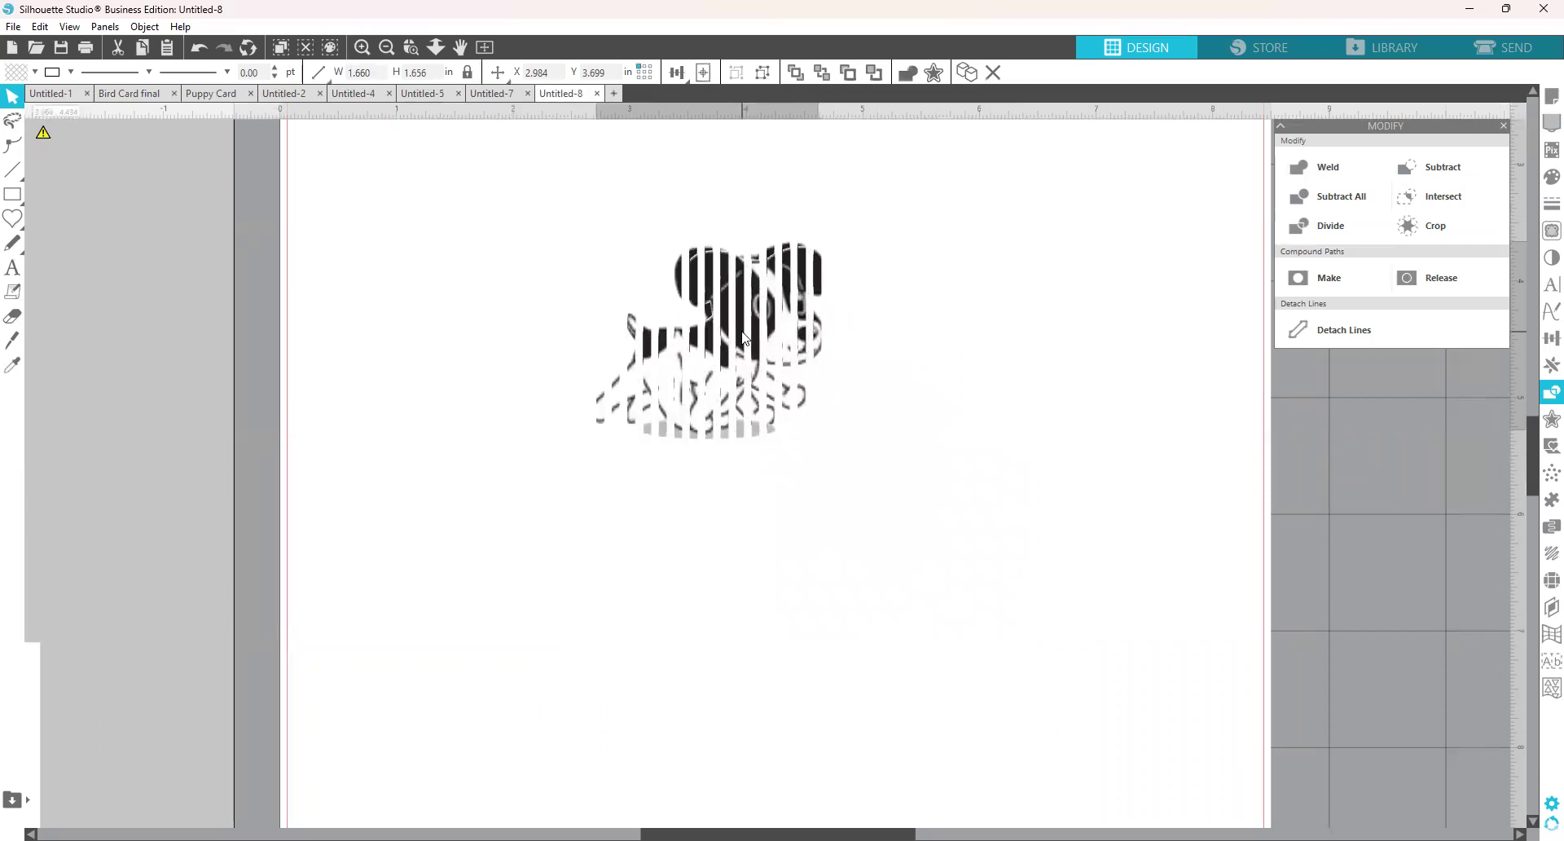
{"action": "left_click_drag", "start_coordinate": [744, 338], "coordinate": [752, 338]}
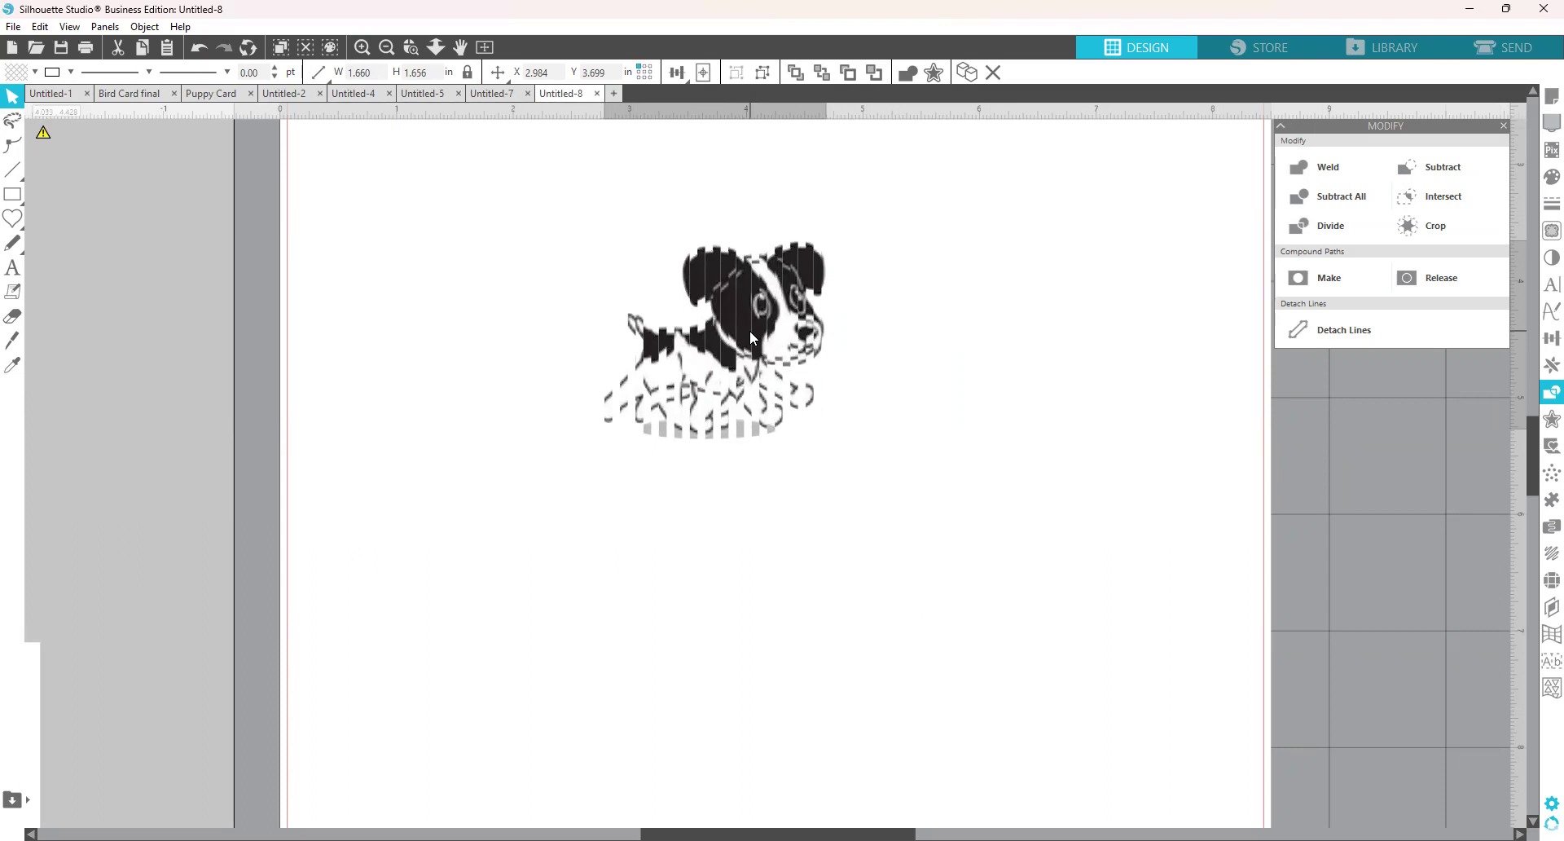
{"action": "left_click_drag", "start_coordinate": [751, 336], "coordinate": [750, 327]}
{"action": "key", "text": "Escape"}
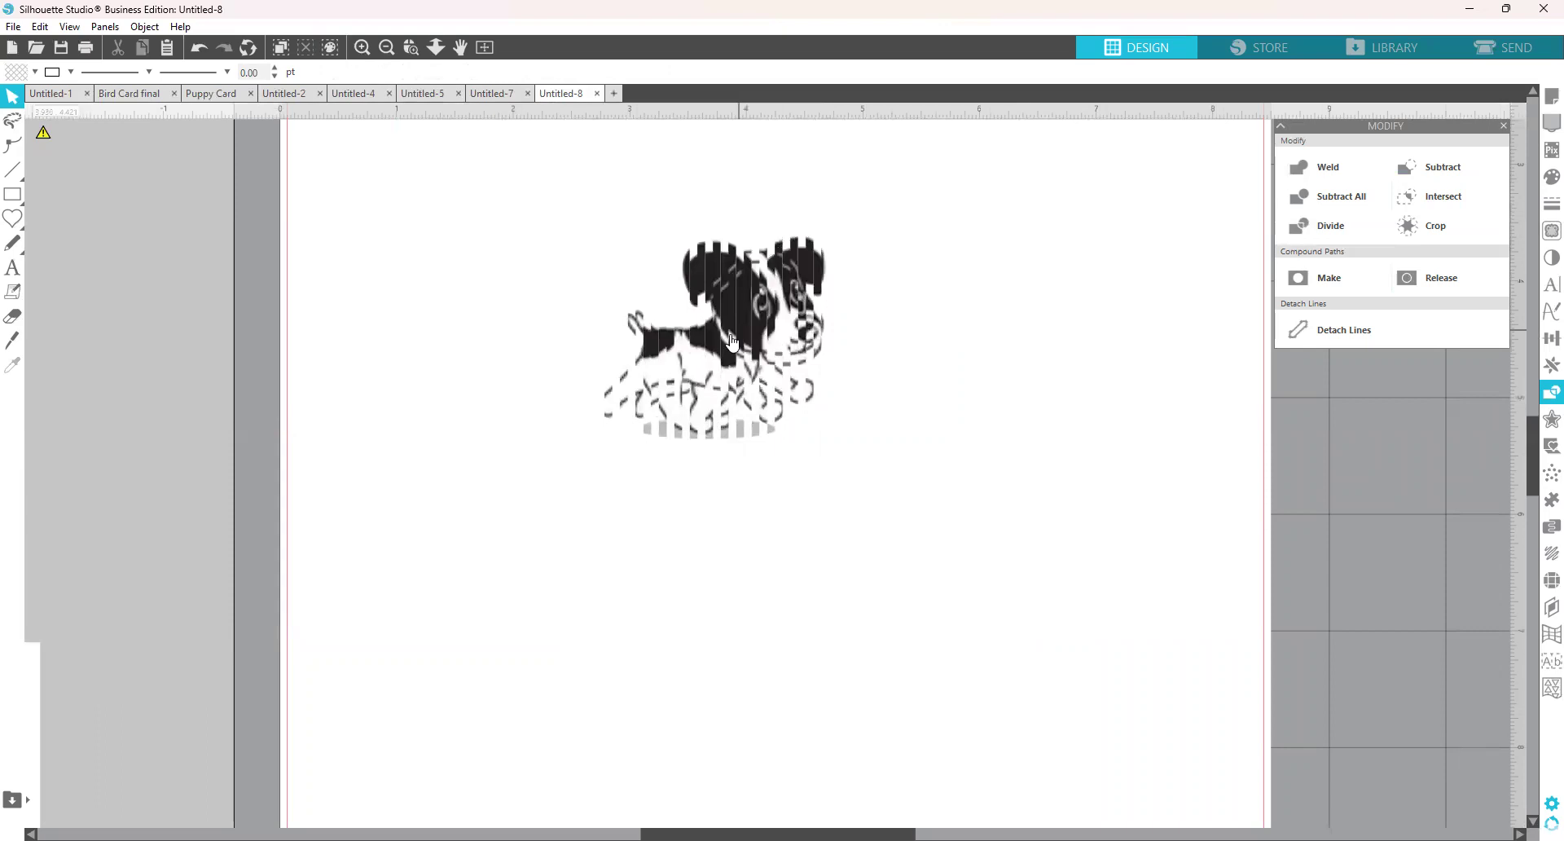
{"action": "left_click", "coordinate": [741, 340]}
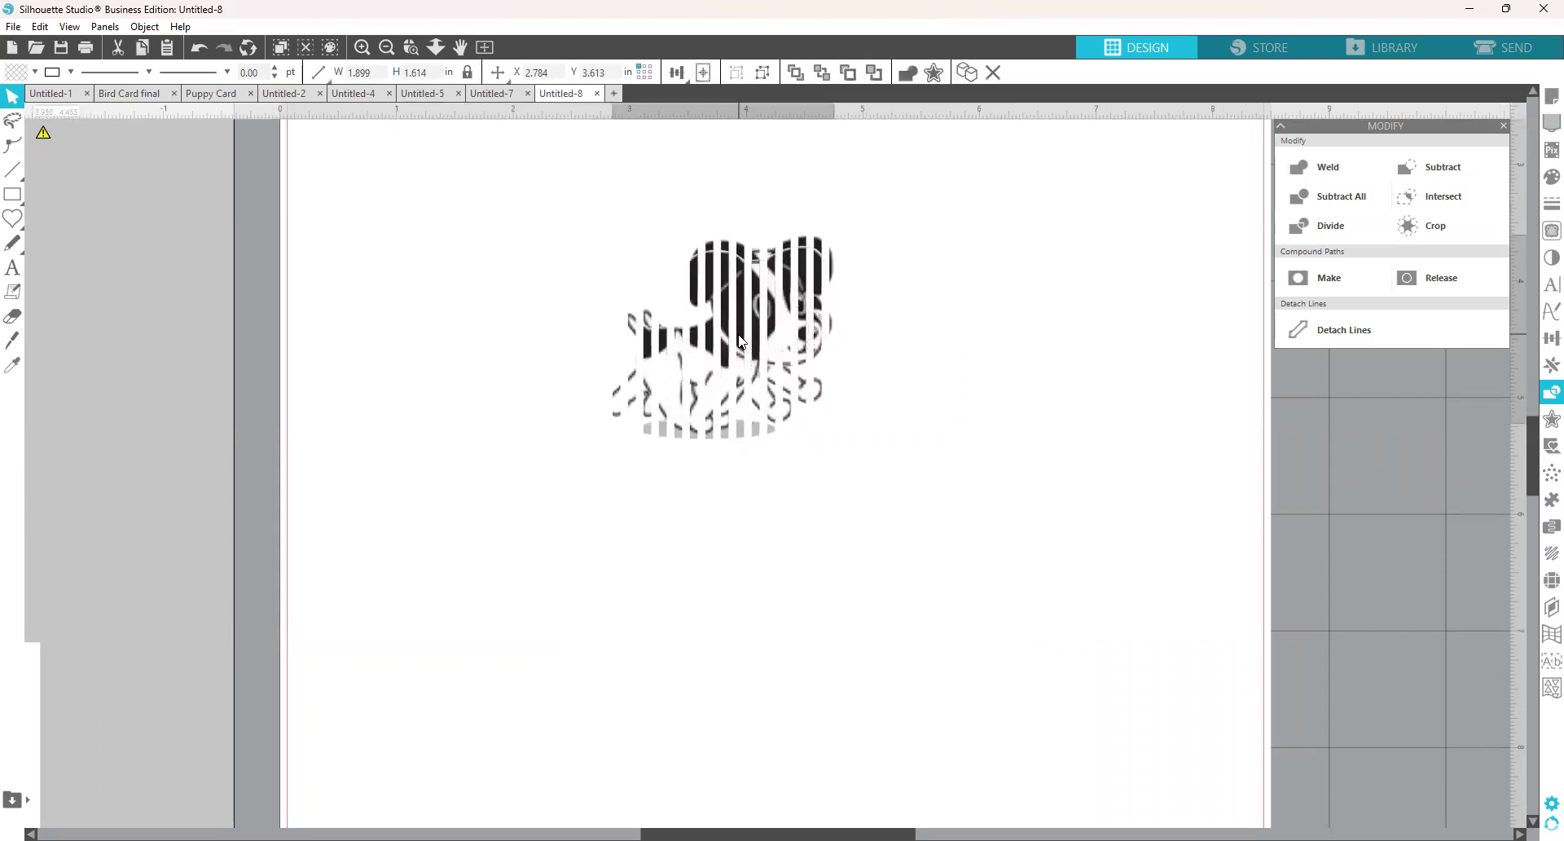
{"action": "left_click", "coordinate": [746, 426]}
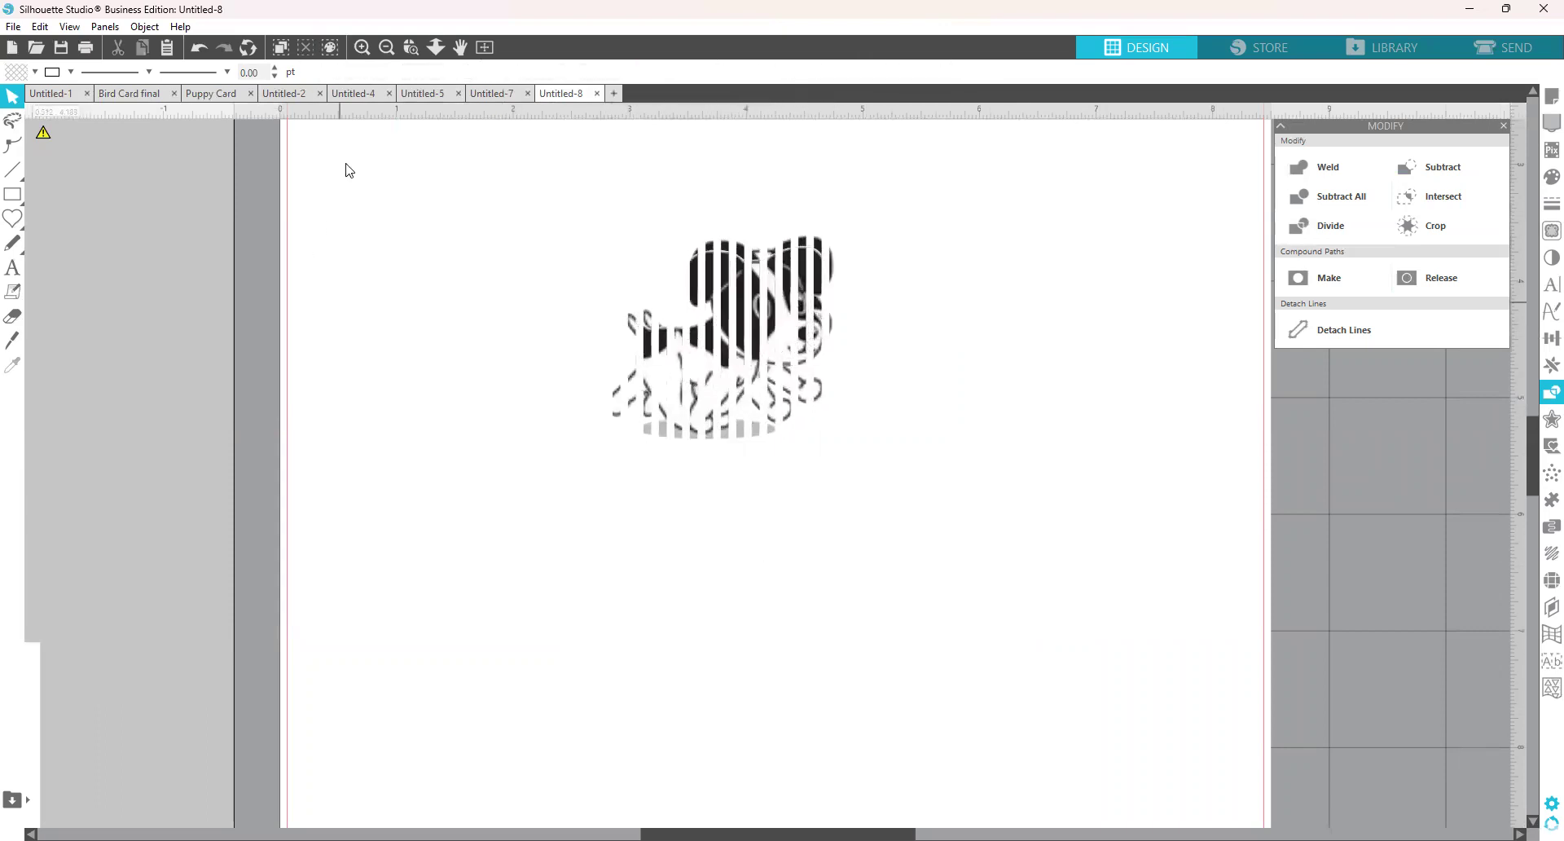
Lay the striped panel over the combined puppies to check the strip alignment, and move it back off the artwork.
{"action": "left_click", "coordinate": [387, 47]}
{"action": "left_click_drag", "start_coordinate": [1391, 494], "coordinate": [639, 501]}
{"action": "left_click_drag", "start_coordinate": [1122, 417], "coordinate": [1550, 473]}
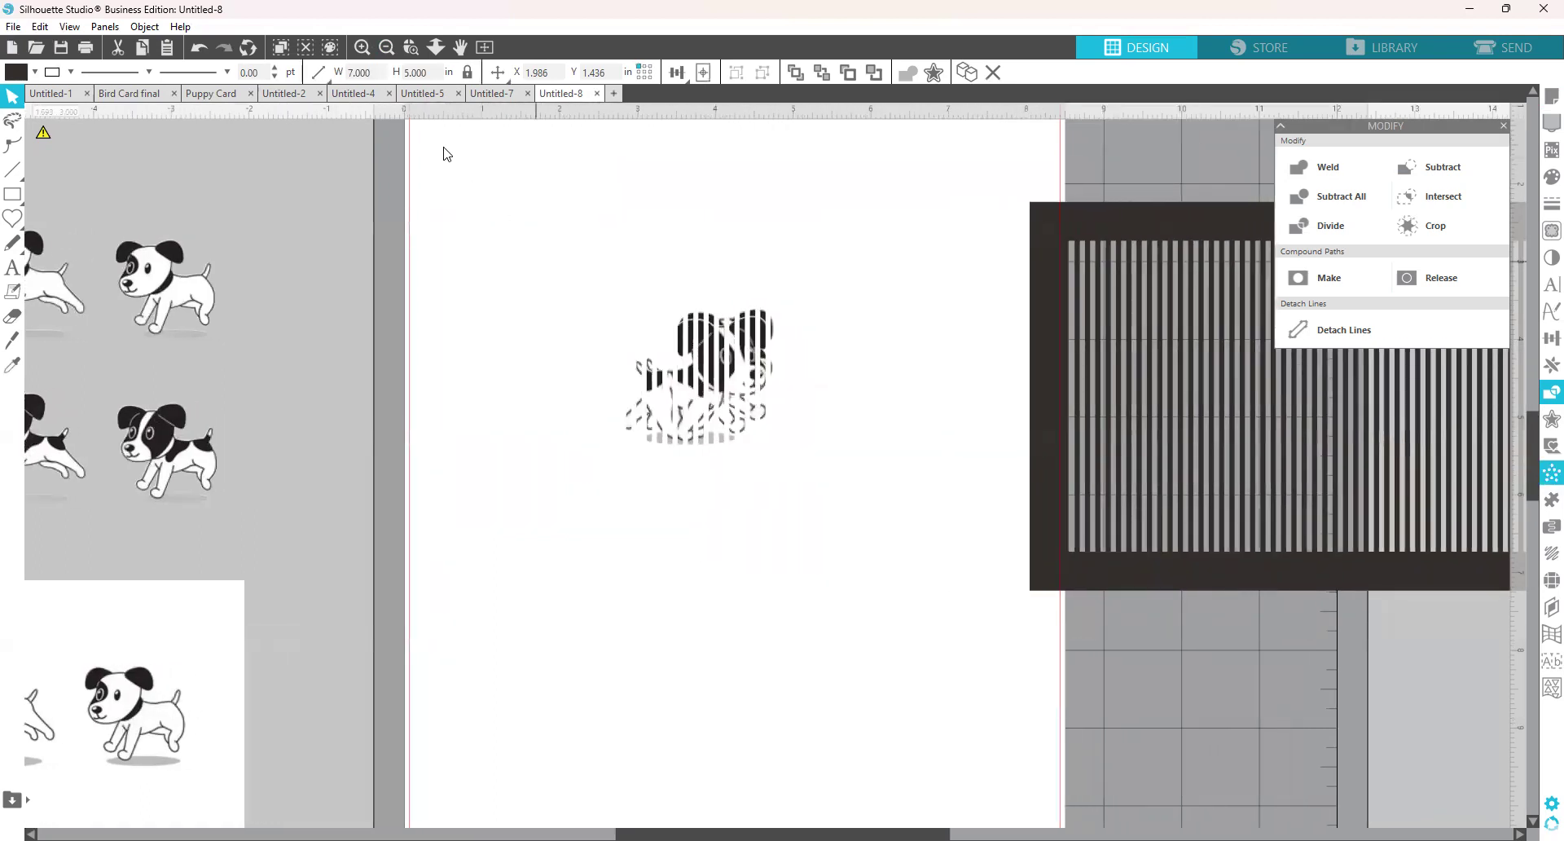
Shift one striped puppy so its strips interlock with the other's and the heads line up, and select both puppies.
{"action": "left_click", "coordinate": [412, 46]}
{"action": "left_click_drag", "start_coordinate": [558, 225], "coordinate": [883, 524]}
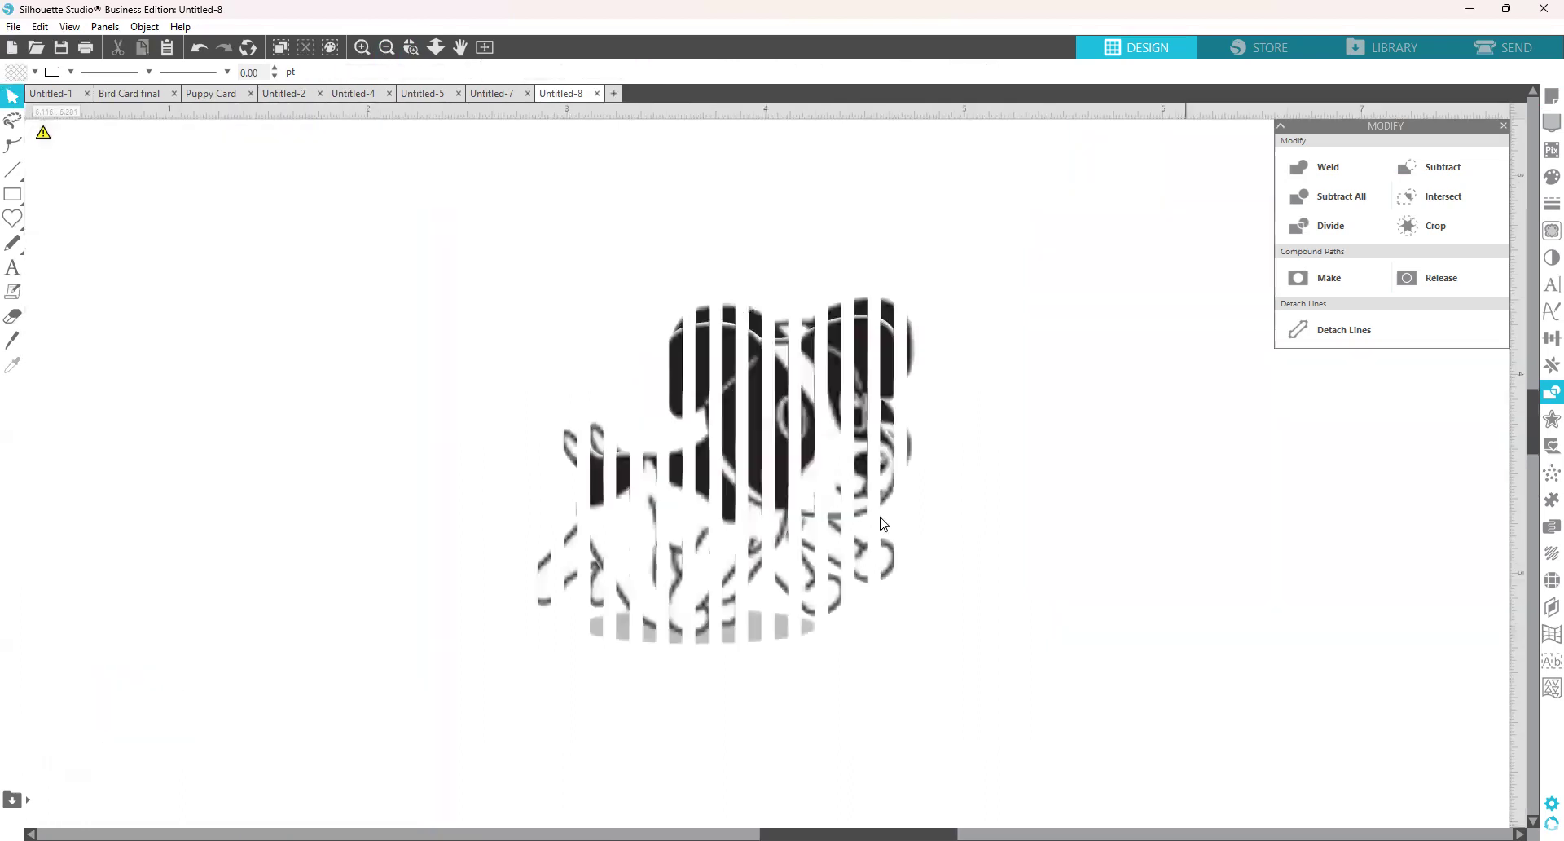
{"action": "left_click", "coordinate": [761, 451]}
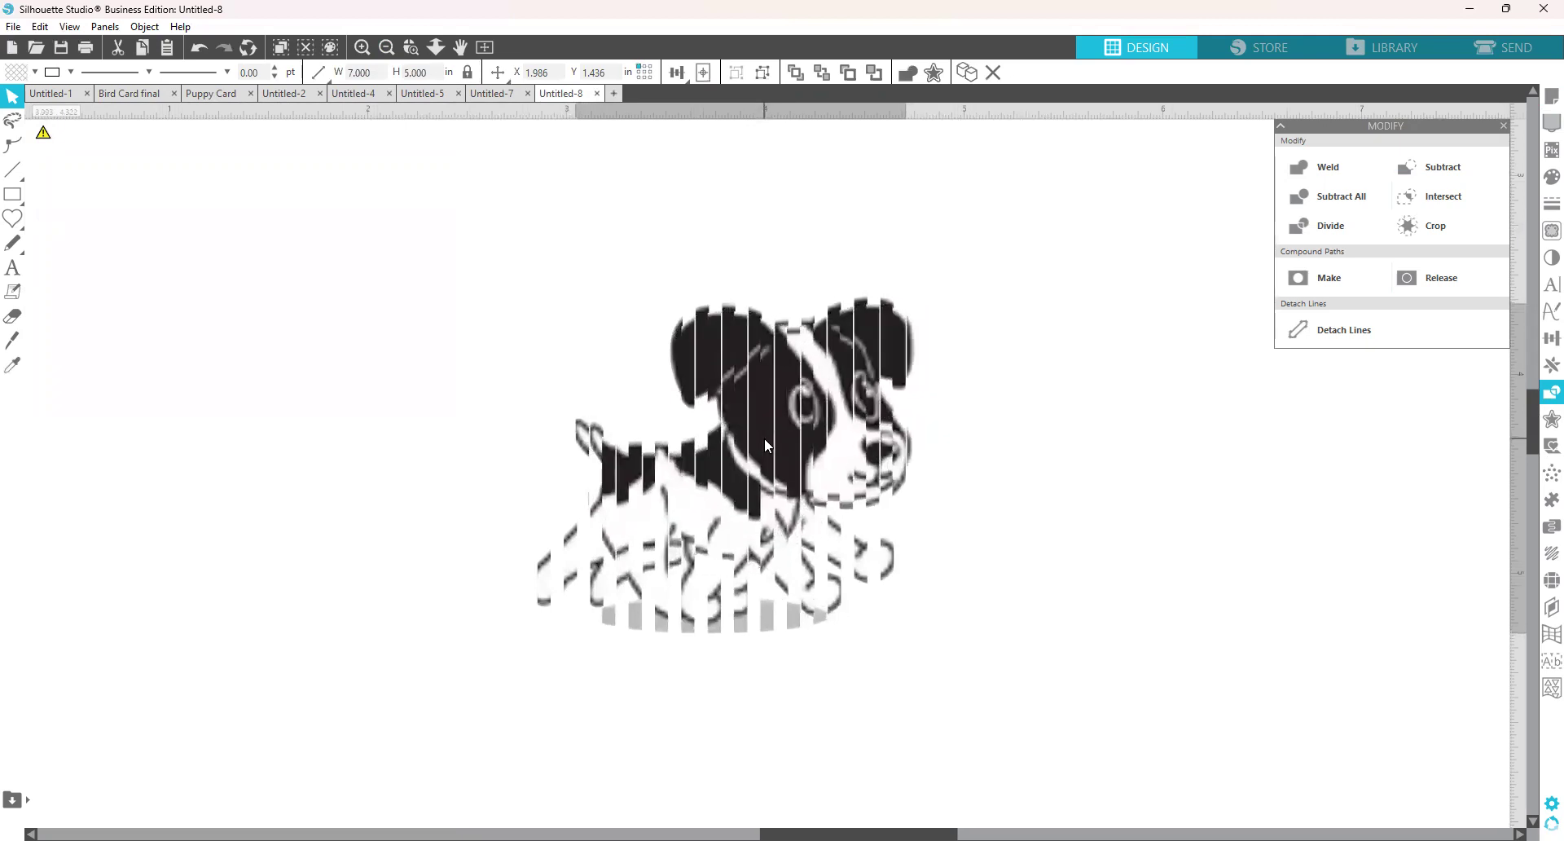
{"action": "key", "text": "Escape"}
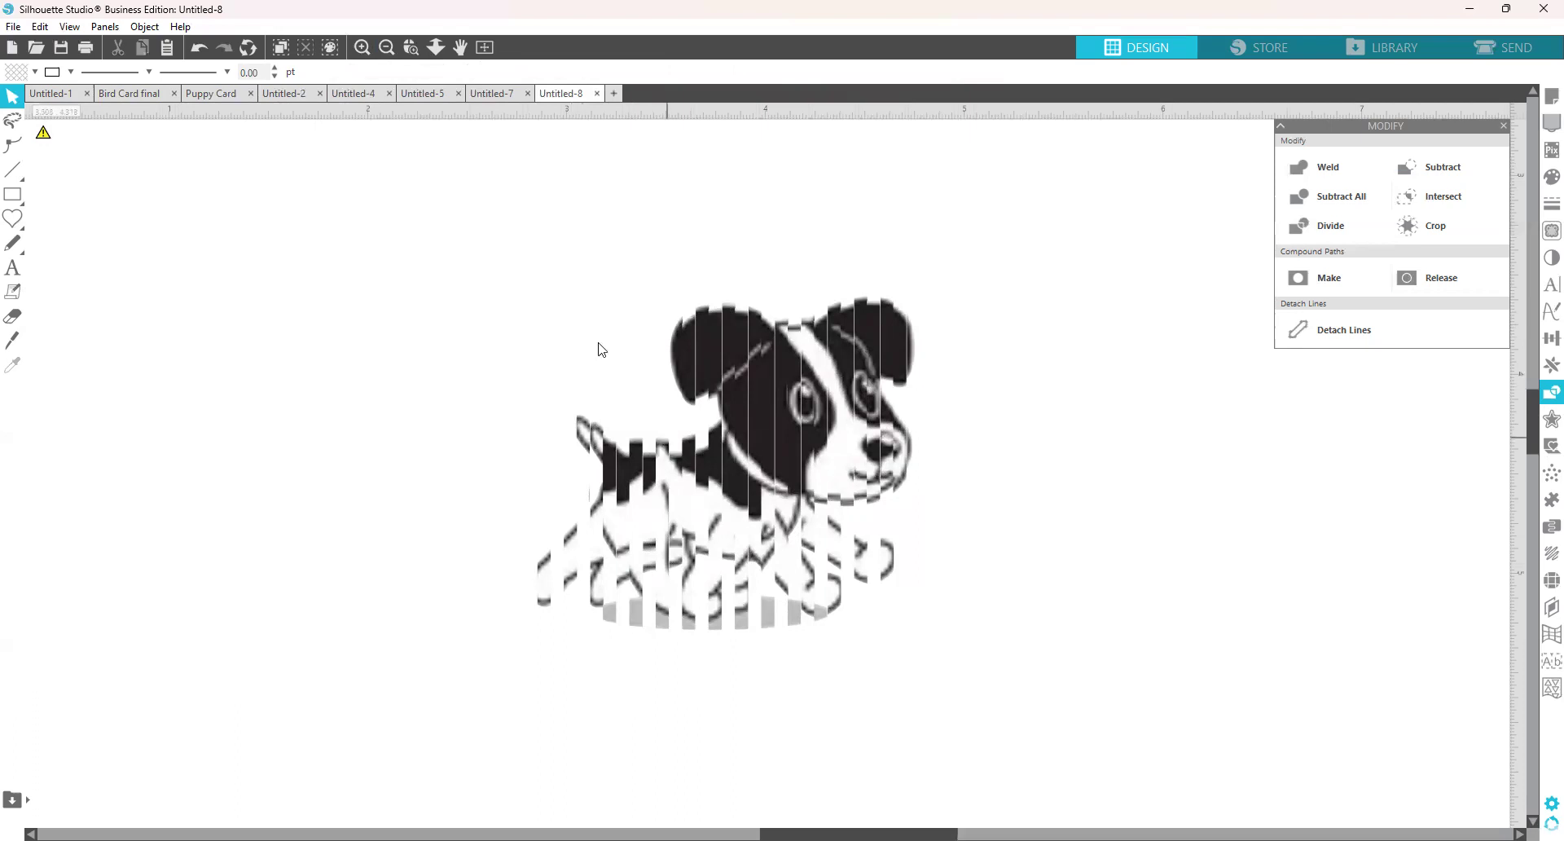
{"action": "left_click", "coordinate": [857, 537]}
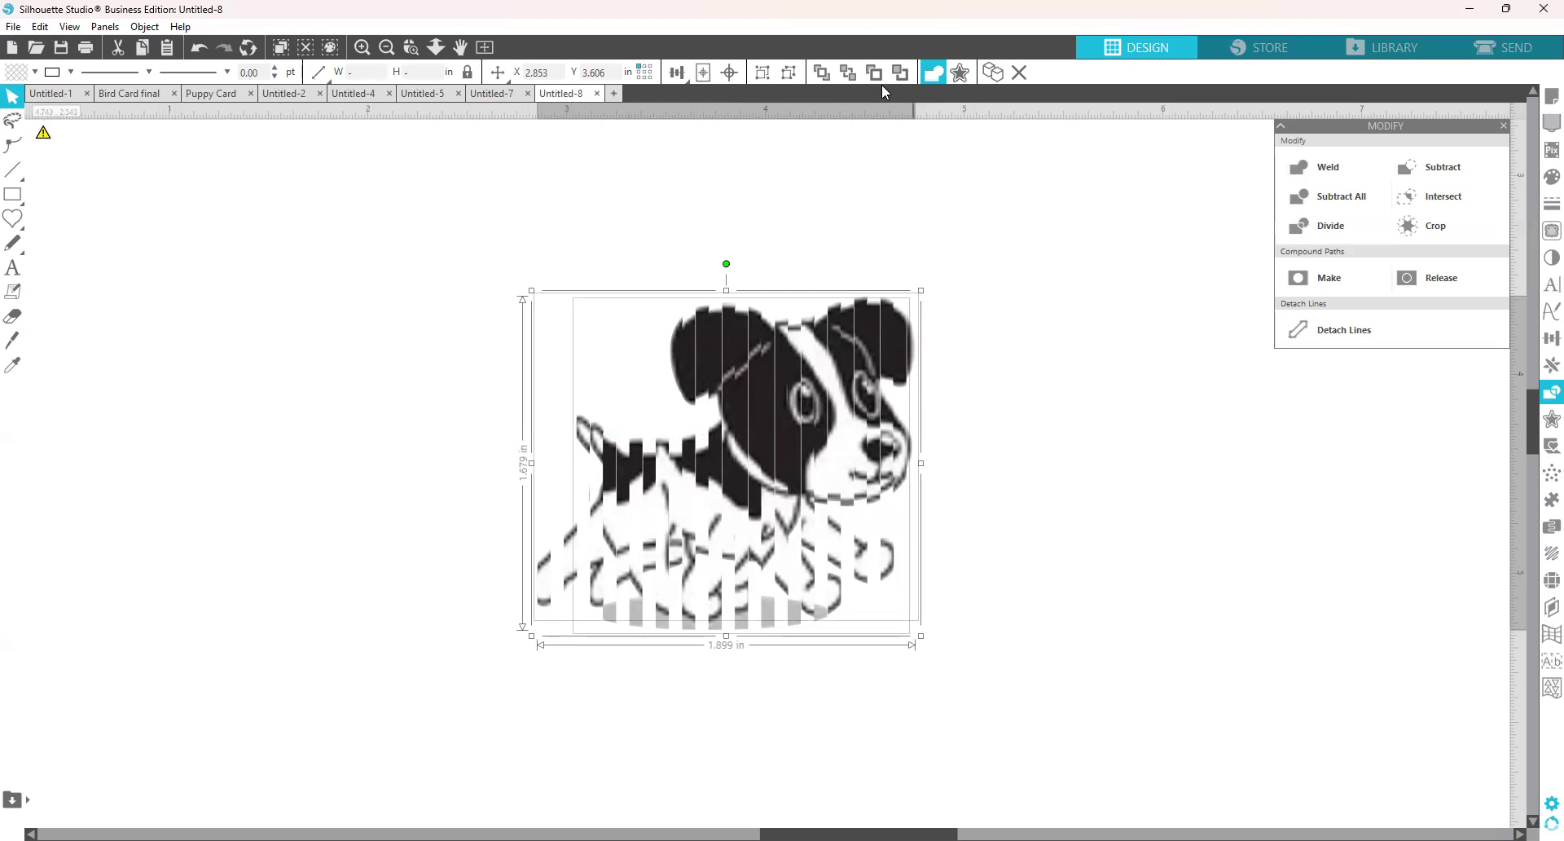
Center the two striped puppies on each other, and reposition one so the strips interlock and the heads line up.
{"action": "left_click", "coordinate": [729, 75]}
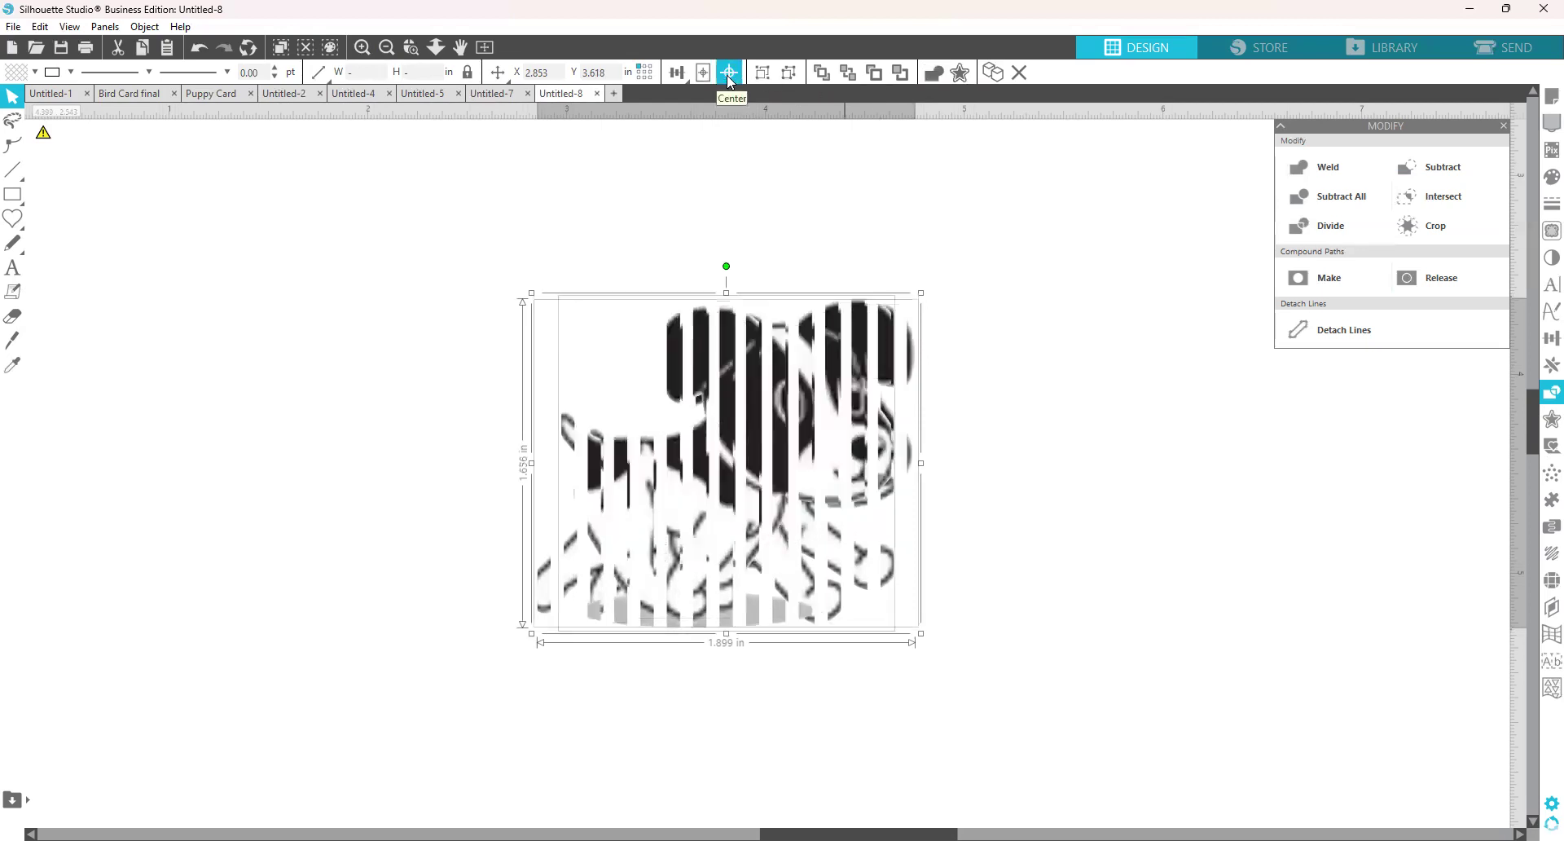
{"action": "left_click", "coordinate": [1107, 611]}
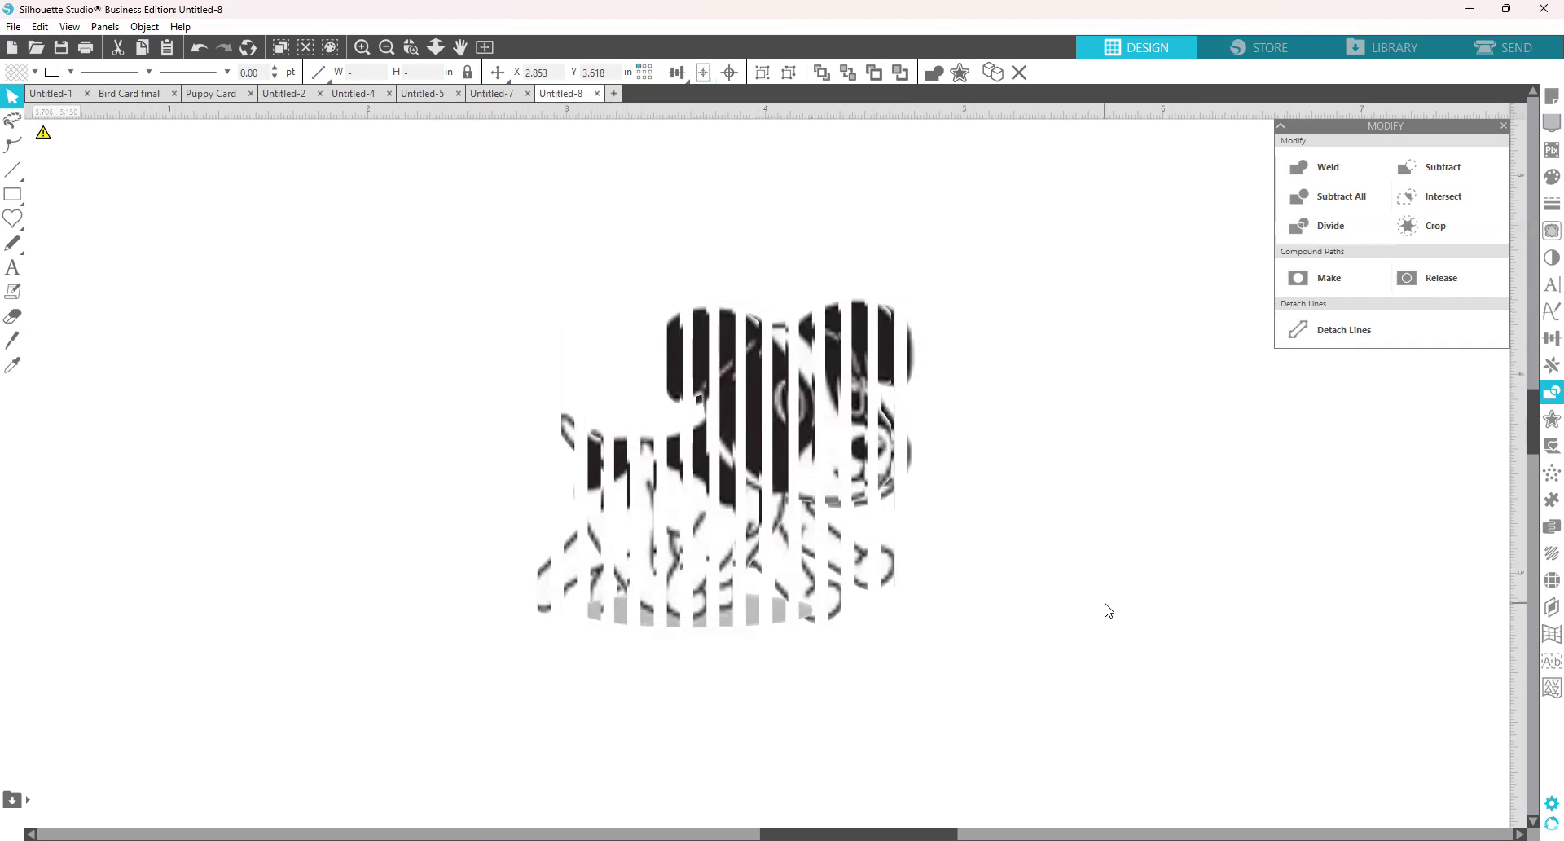
{"action": "left_click", "coordinate": [773, 469]}
{"action": "mouse_move", "coordinate": [772, 468]}
{"action": "left_mouse_down"}
{"action": "mouse_move", "coordinate": [820, 497]}
{"action": "mouse_move", "coordinate": [796, 478]}
{"action": "left_mouse_up"}
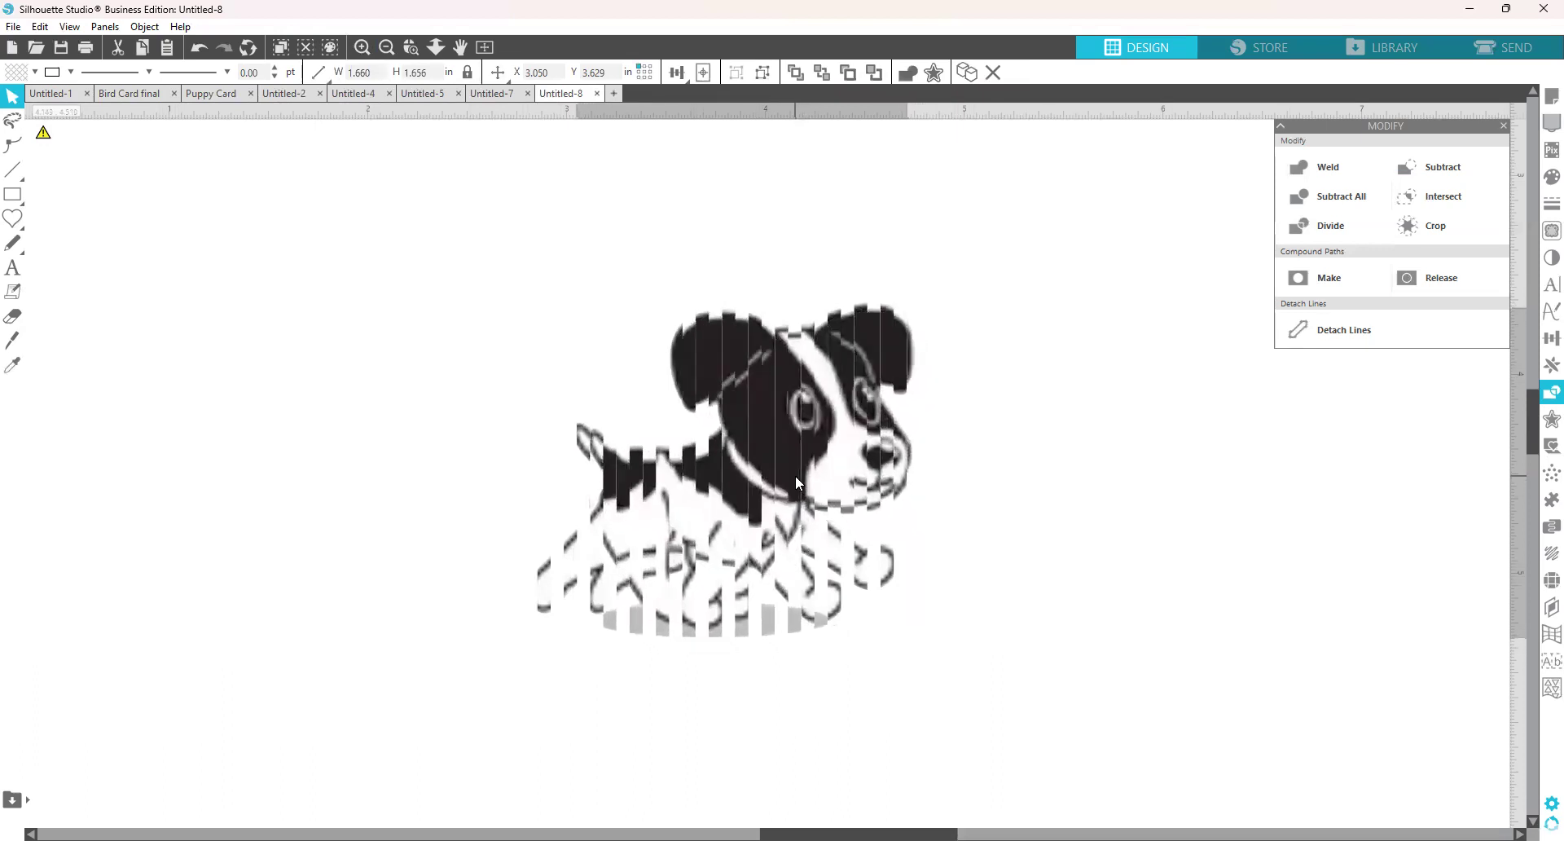
{"action": "left_click_drag", "start_coordinate": [796, 493], "coordinate": [794, 471]}
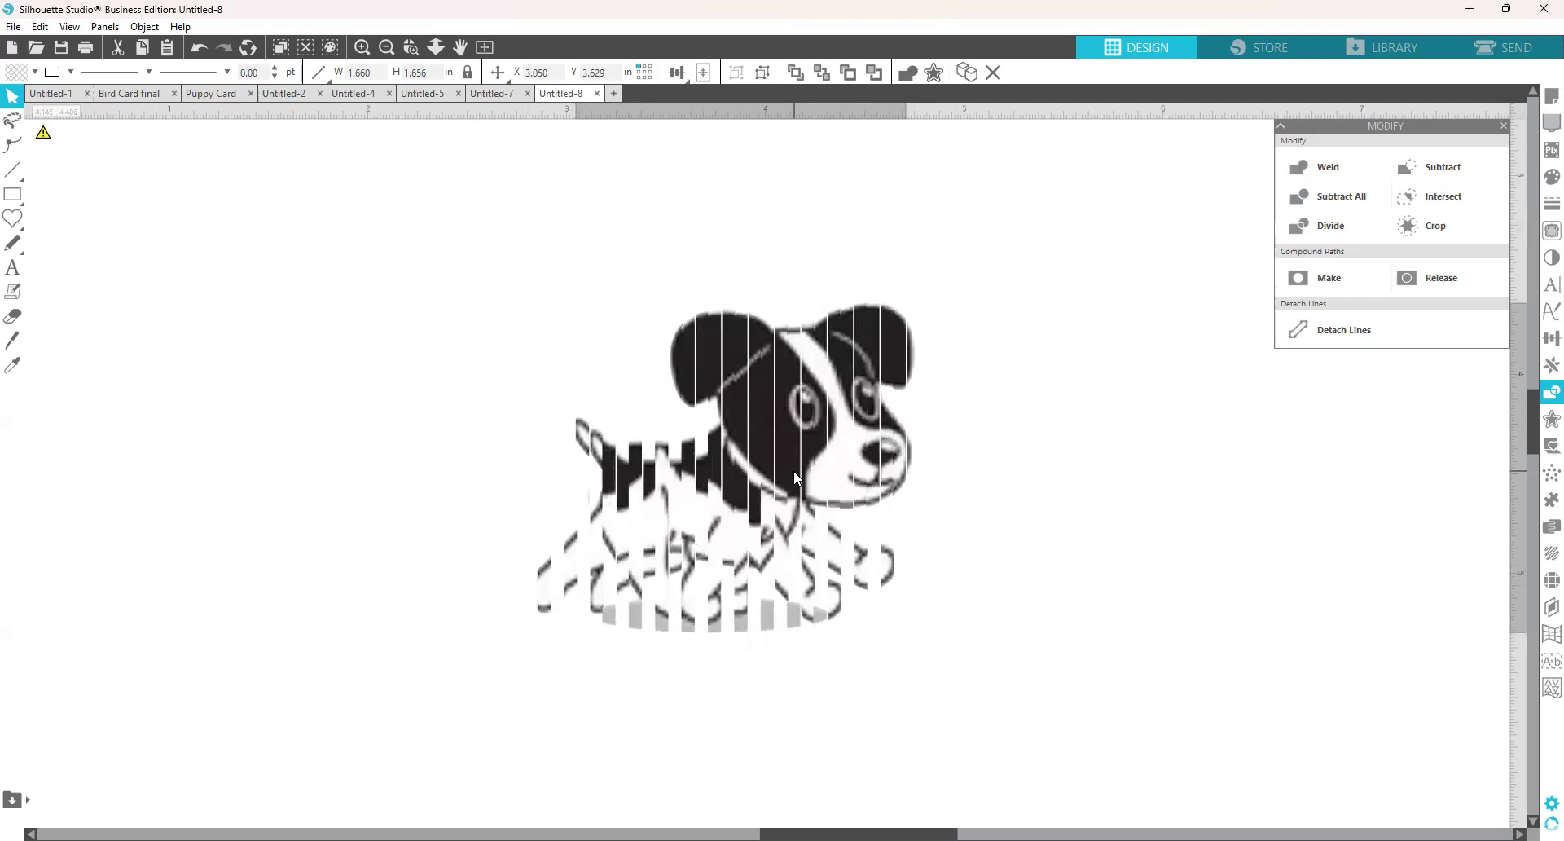
{"action": "left_click_drag", "start_coordinate": [793, 471], "coordinate": [793, 471]}
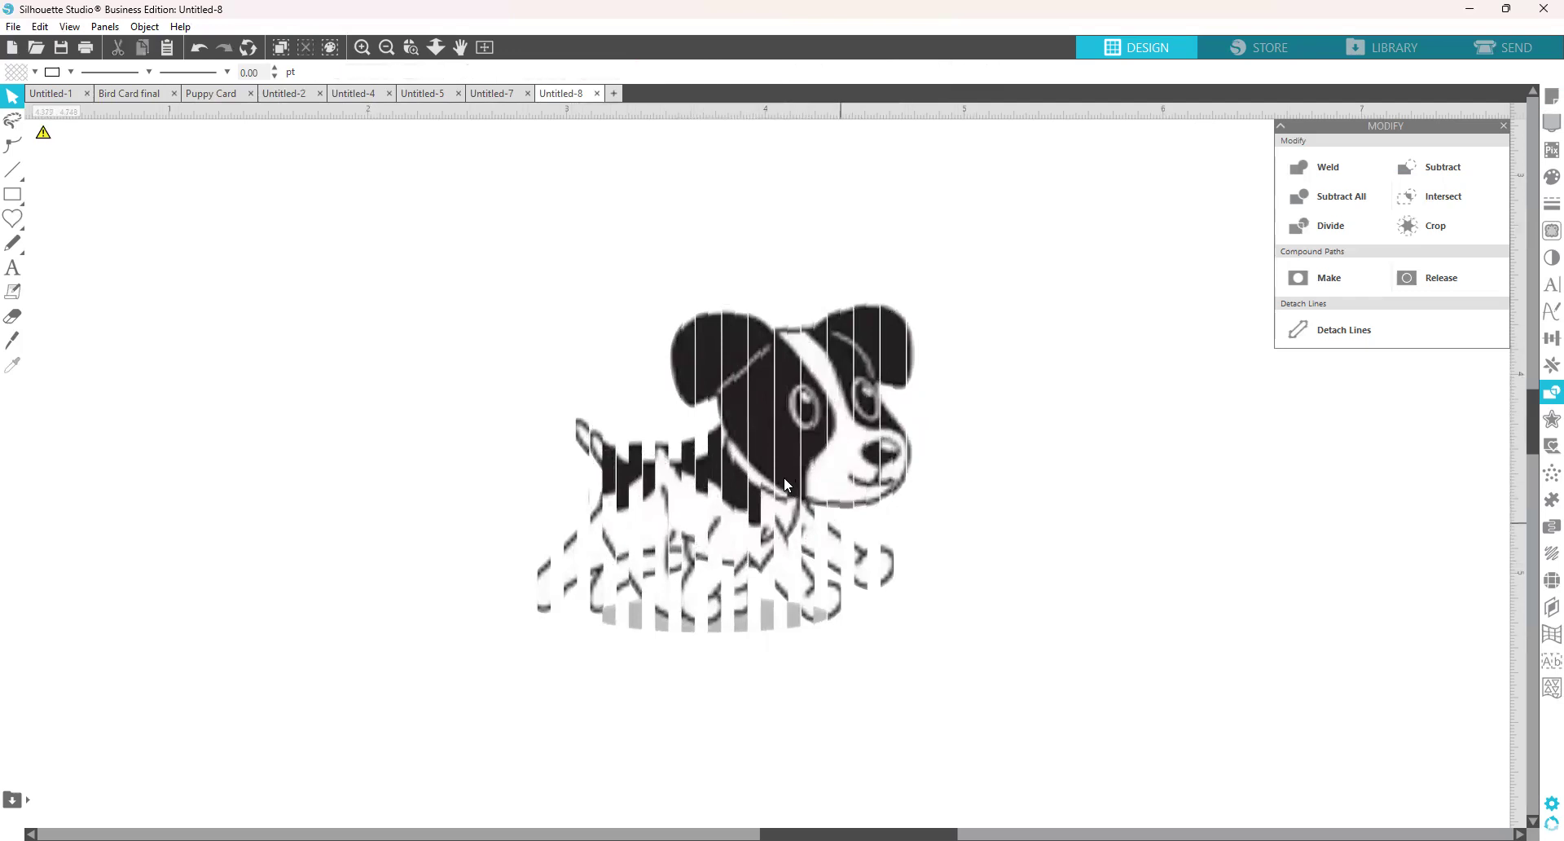
Select both interlaced striped puppies and group them into one object.
{"action": "left_click_drag", "start_coordinate": [448, 268], "coordinate": [1011, 641]}
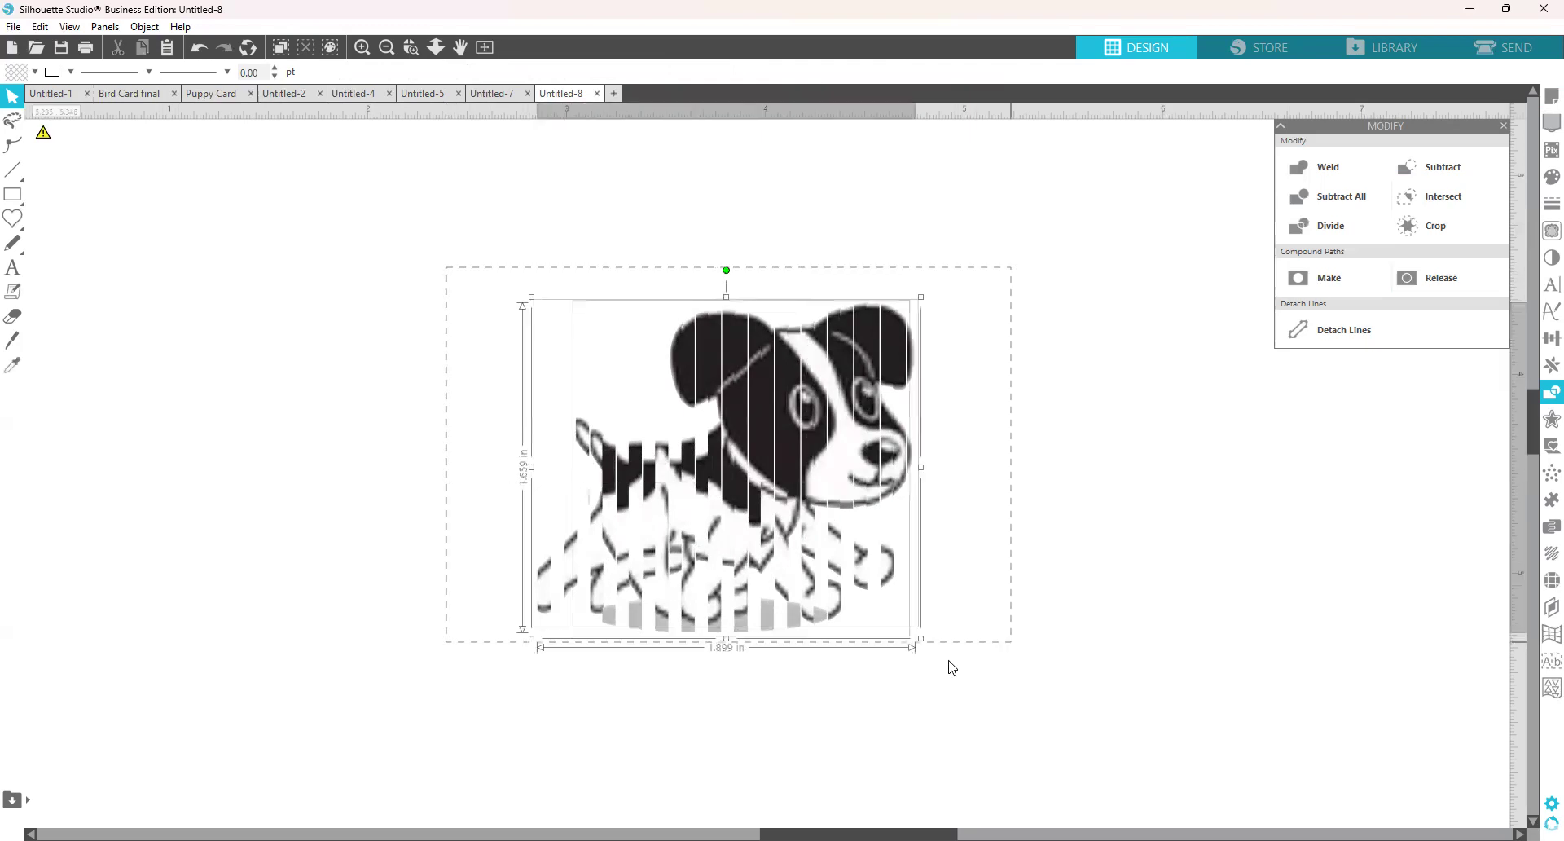
{"action": "right_click", "coordinate": [892, 693]}
{"action": "left_click", "coordinate": [921, 482]}
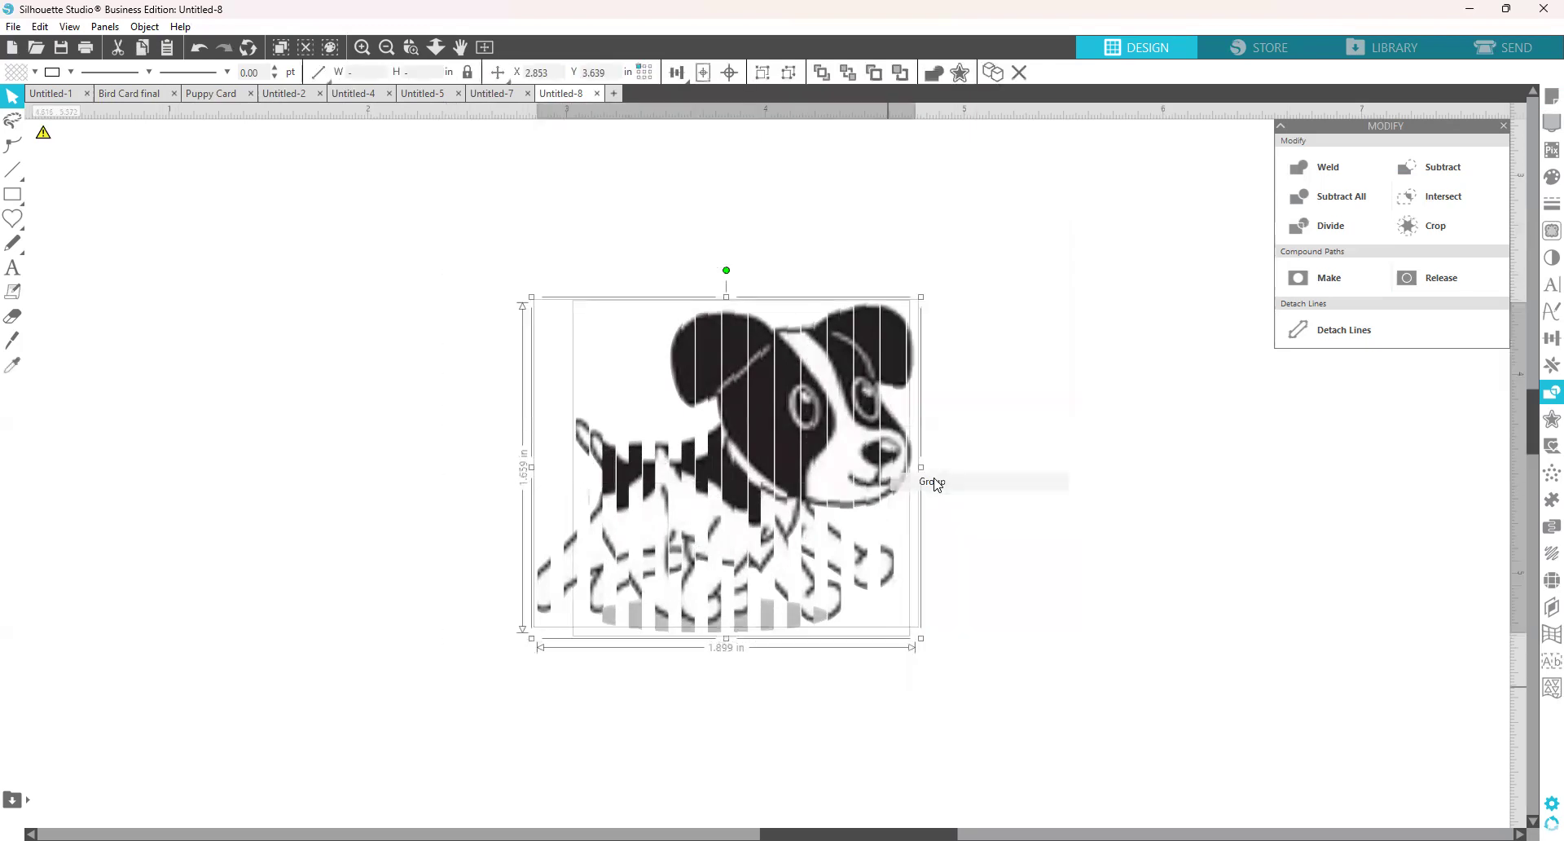
Lay the striped panel over the grouped puppies and slide it across them to check the running motion.
{"action": "left_click", "coordinate": [386, 51]}
{"action": "left_click_drag", "start_coordinate": [1371, 639], "coordinate": [463, 600]}
{"action": "left_click", "coordinate": [1387, 691]}
{"action": "left_click_drag", "start_coordinate": [1301, 699], "coordinate": [1247, 697]}
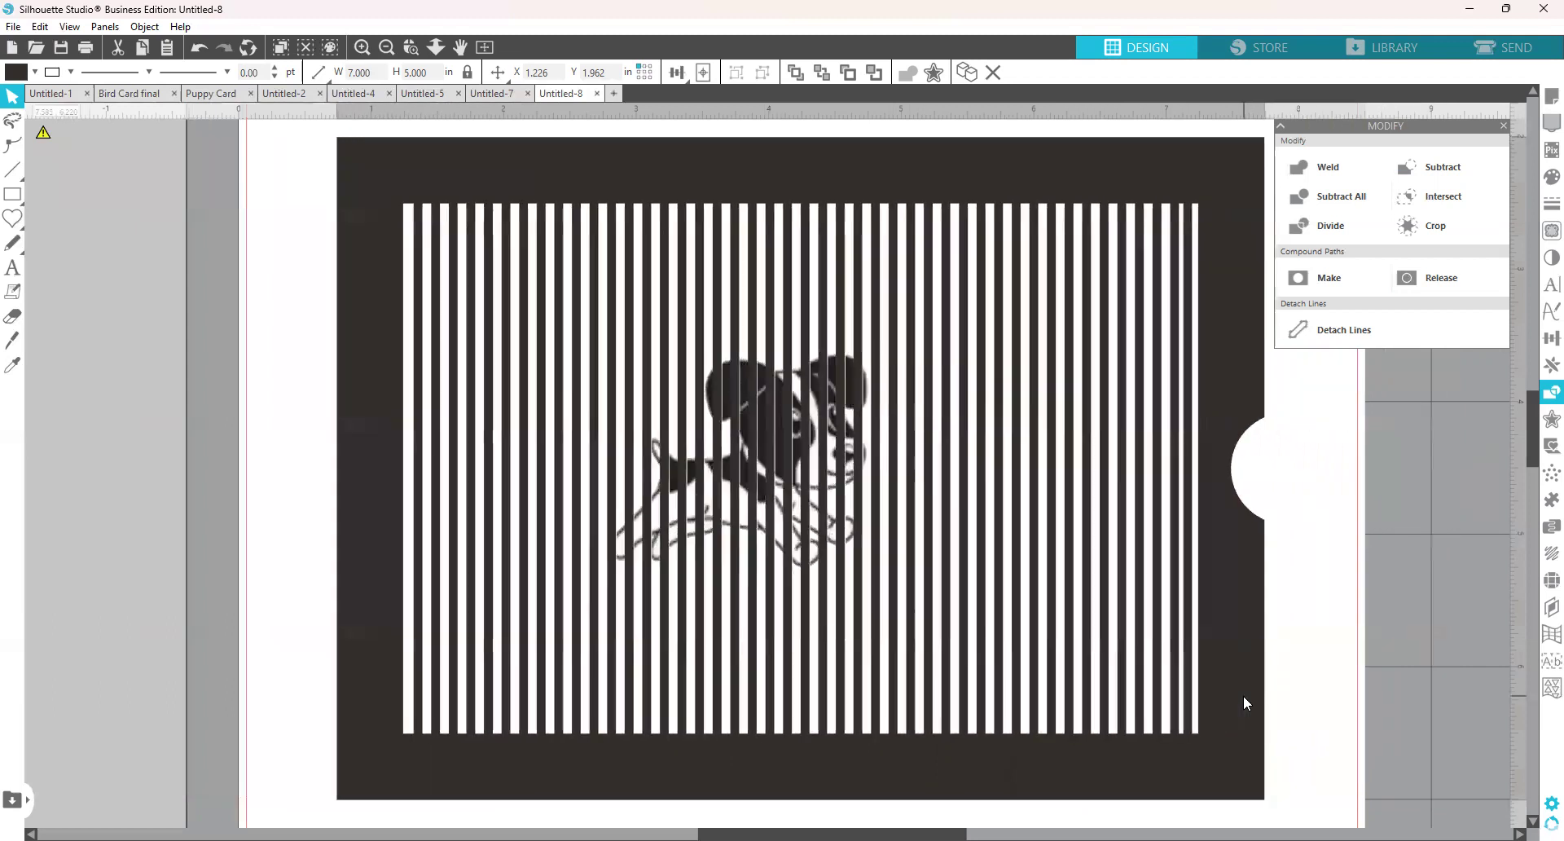
{"action": "left_click", "coordinate": [1247, 694]}
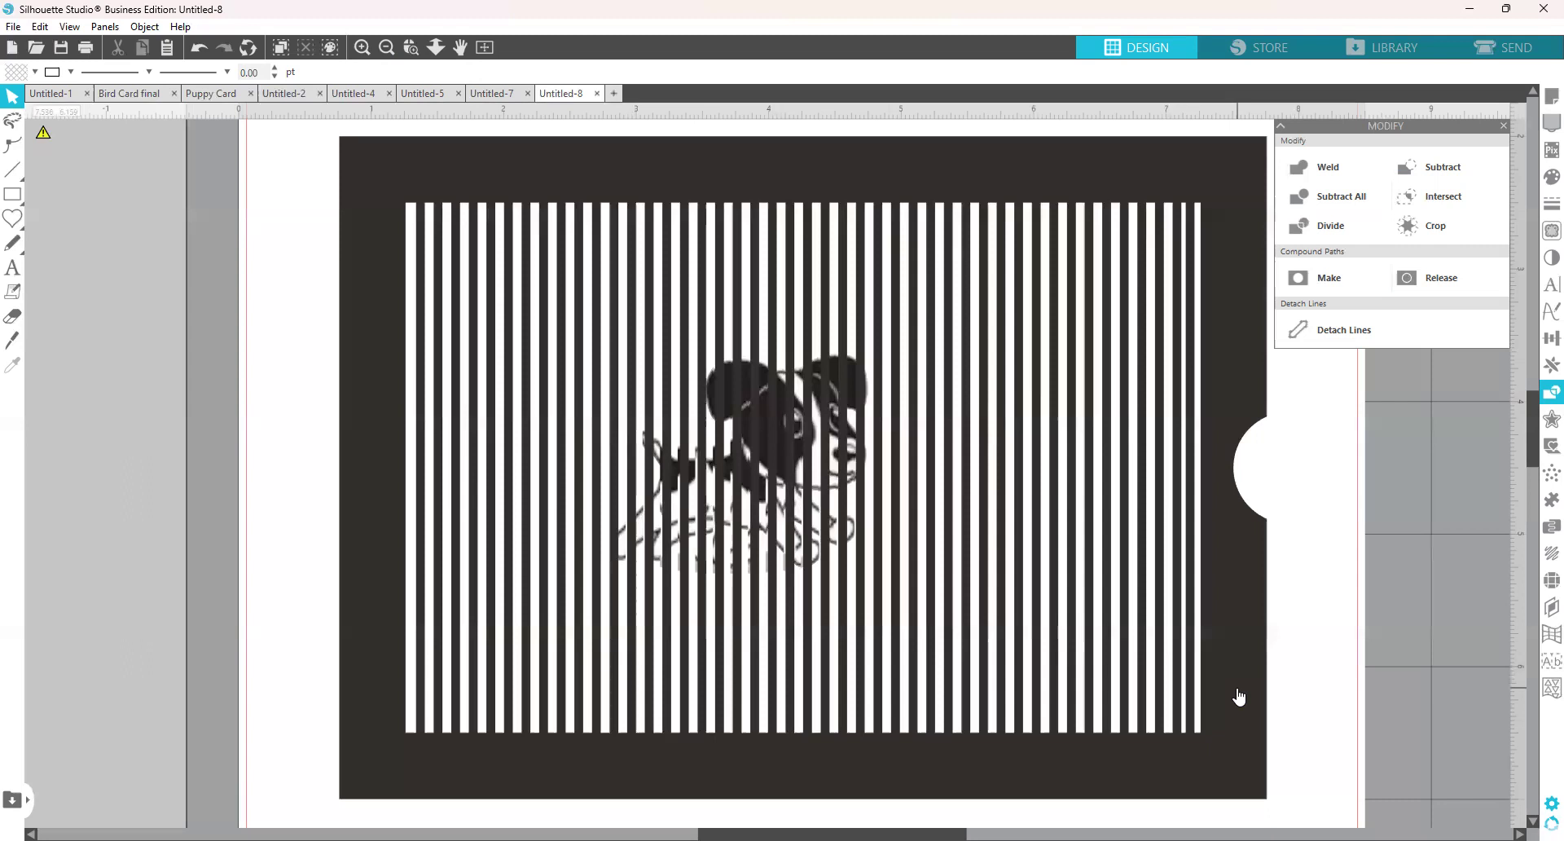
{"action": "left_click_drag", "start_coordinate": [1201, 650], "coordinate": [1160, 624]}
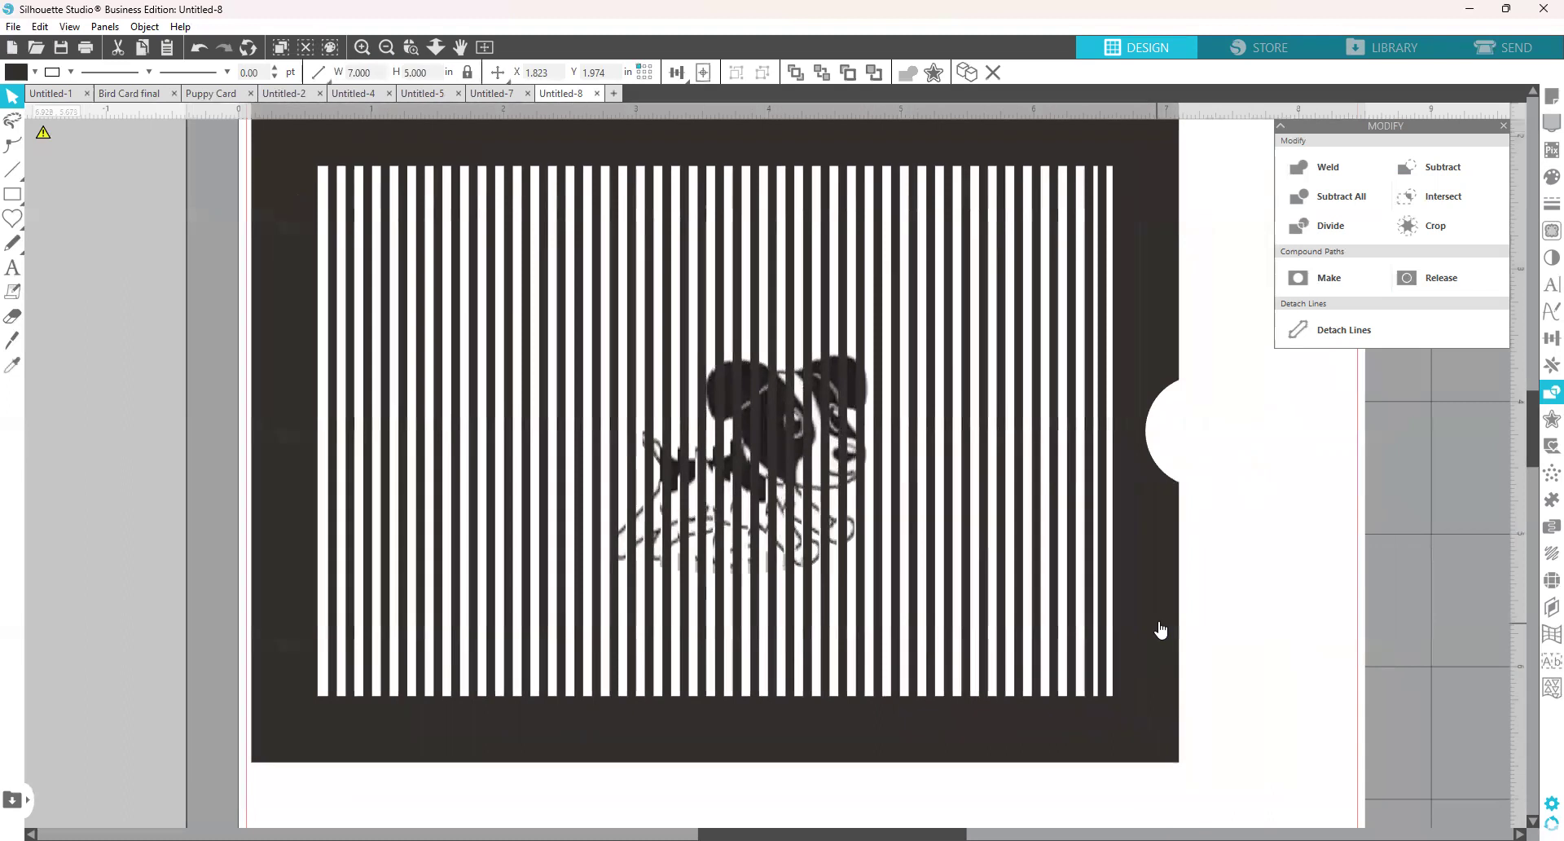
{"action": "key", "text": "Escape"}
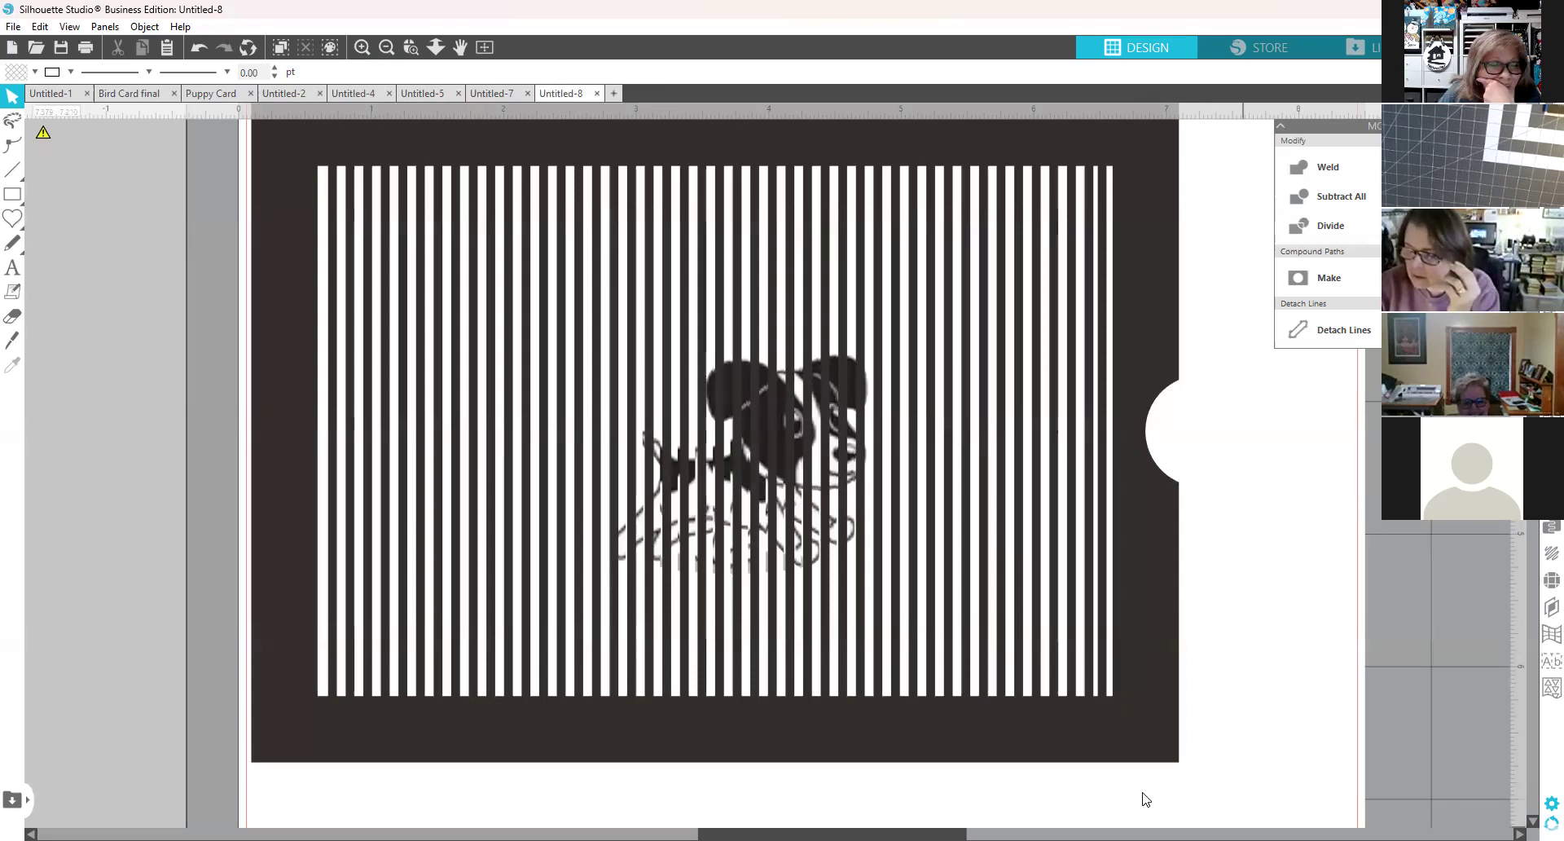
{"action": "left_click_drag", "start_coordinate": [1138, 650], "coordinate": [1173, 663]}
{"action": "key", "text": "Escape"}
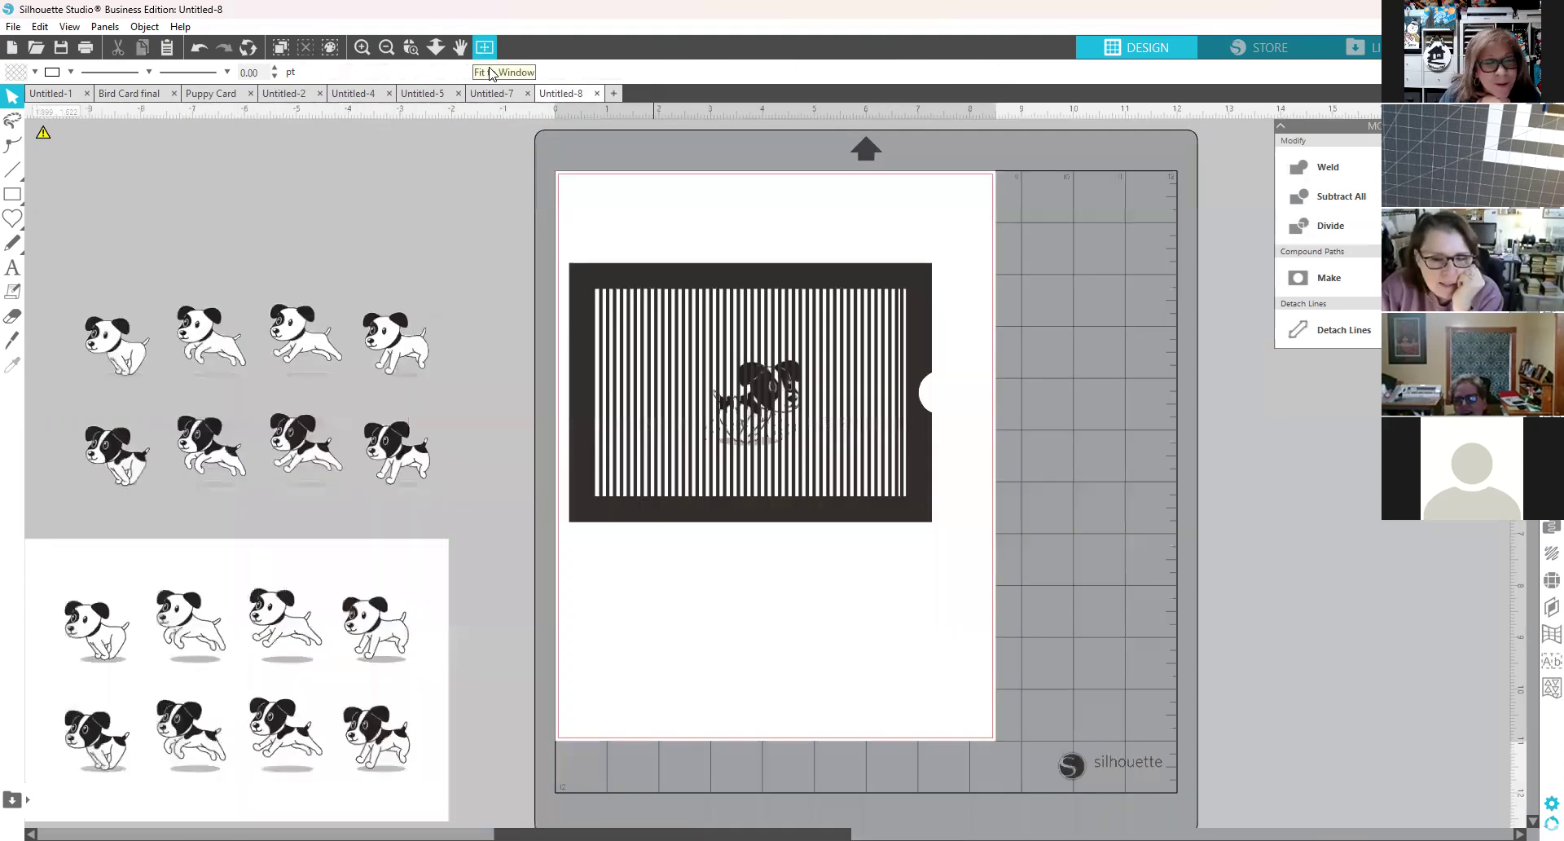
Move the striped panel off to the side of the page and park the grouped puppies above the other puppy frames.
{"action": "left_click", "coordinate": [485, 46]}
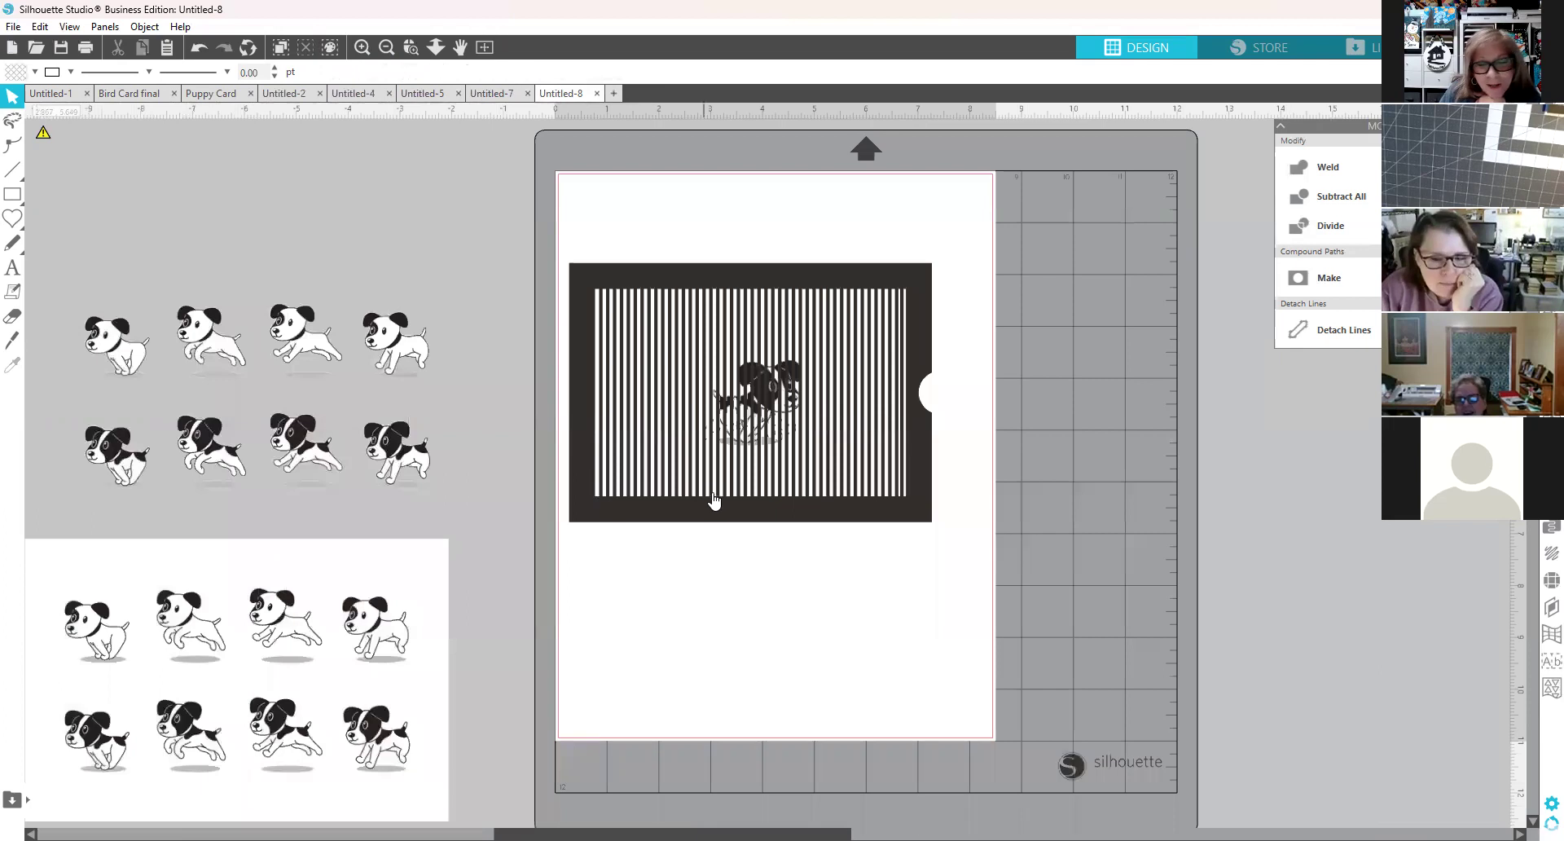
{"action": "mouse_move", "coordinate": [768, 409]}
{"action": "left_mouse_down"}
{"action": "mouse_move", "coordinate": [470, 290]}
{"action": "mouse_move", "coordinate": [398, 281]}
{"action": "mouse_move", "coordinate": [366, 308]}
{"action": "mouse_move", "coordinate": [467, 319]}
{"action": "mouse_move", "coordinate": [363, 268]}
{"action": "mouse_move", "coordinate": [735, 478]}
{"action": "mouse_move", "coordinate": [757, 436]}
{"action": "left_mouse_up"}
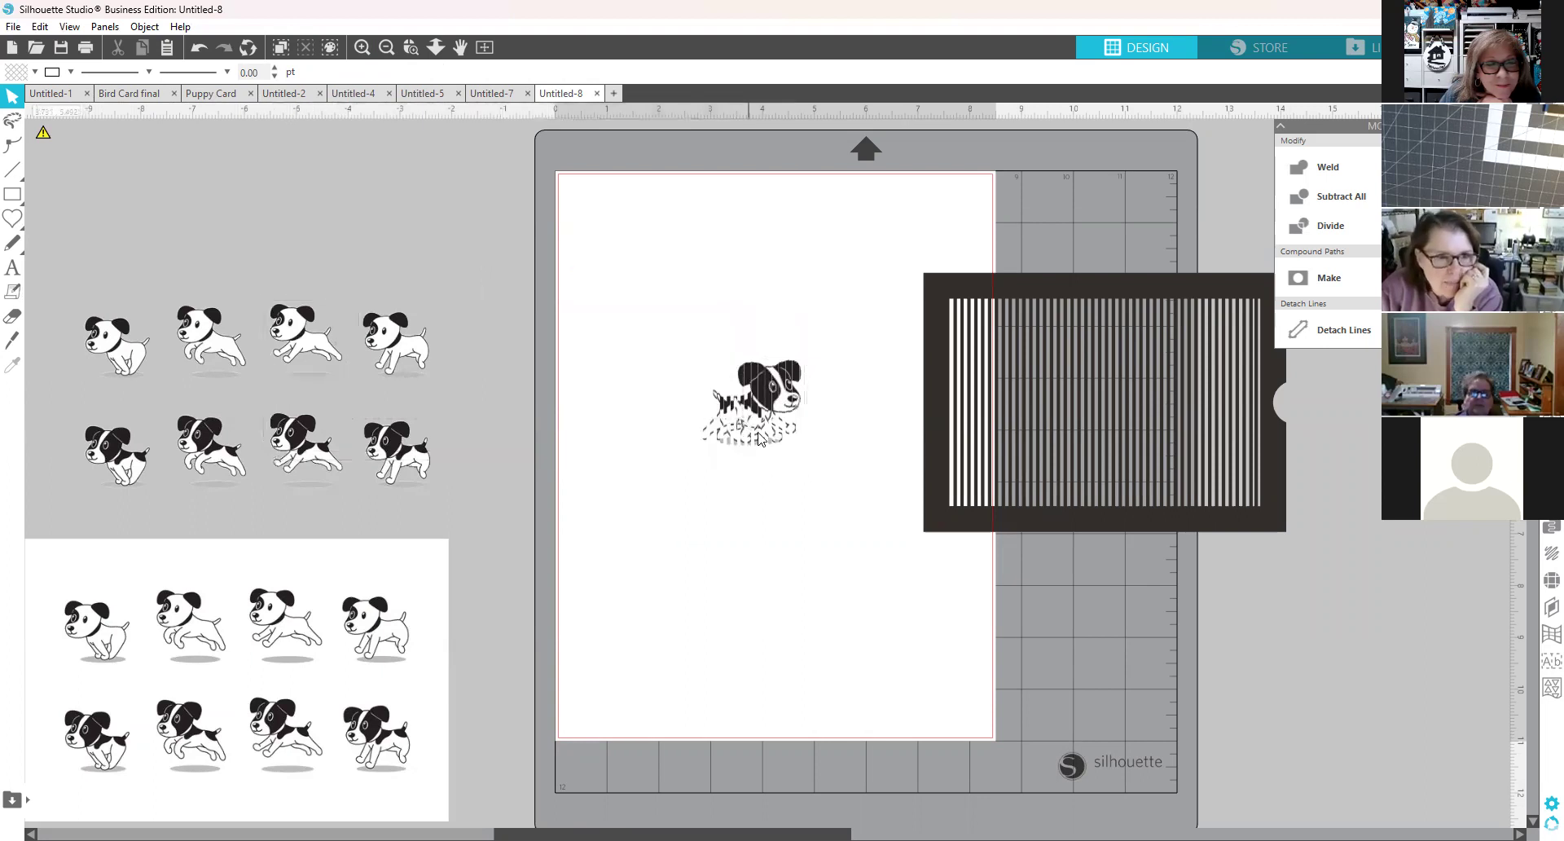
{"action": "left_click", "coordinate": [709, 445]}
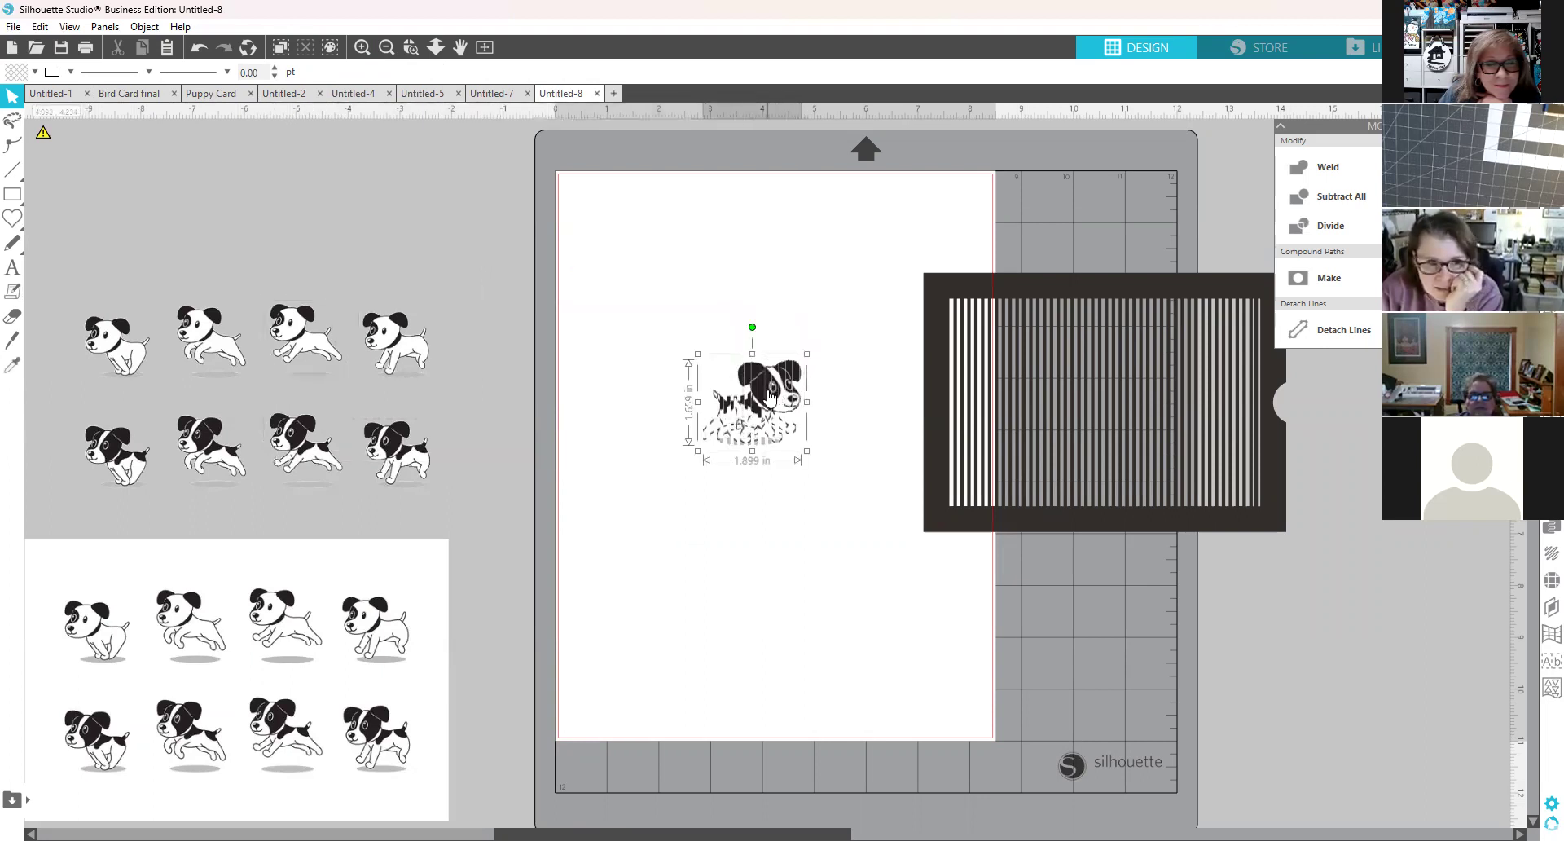
{"action": "left_click_drag", "start_coordinate": [715, 399], "coordinate": [425, 283]}
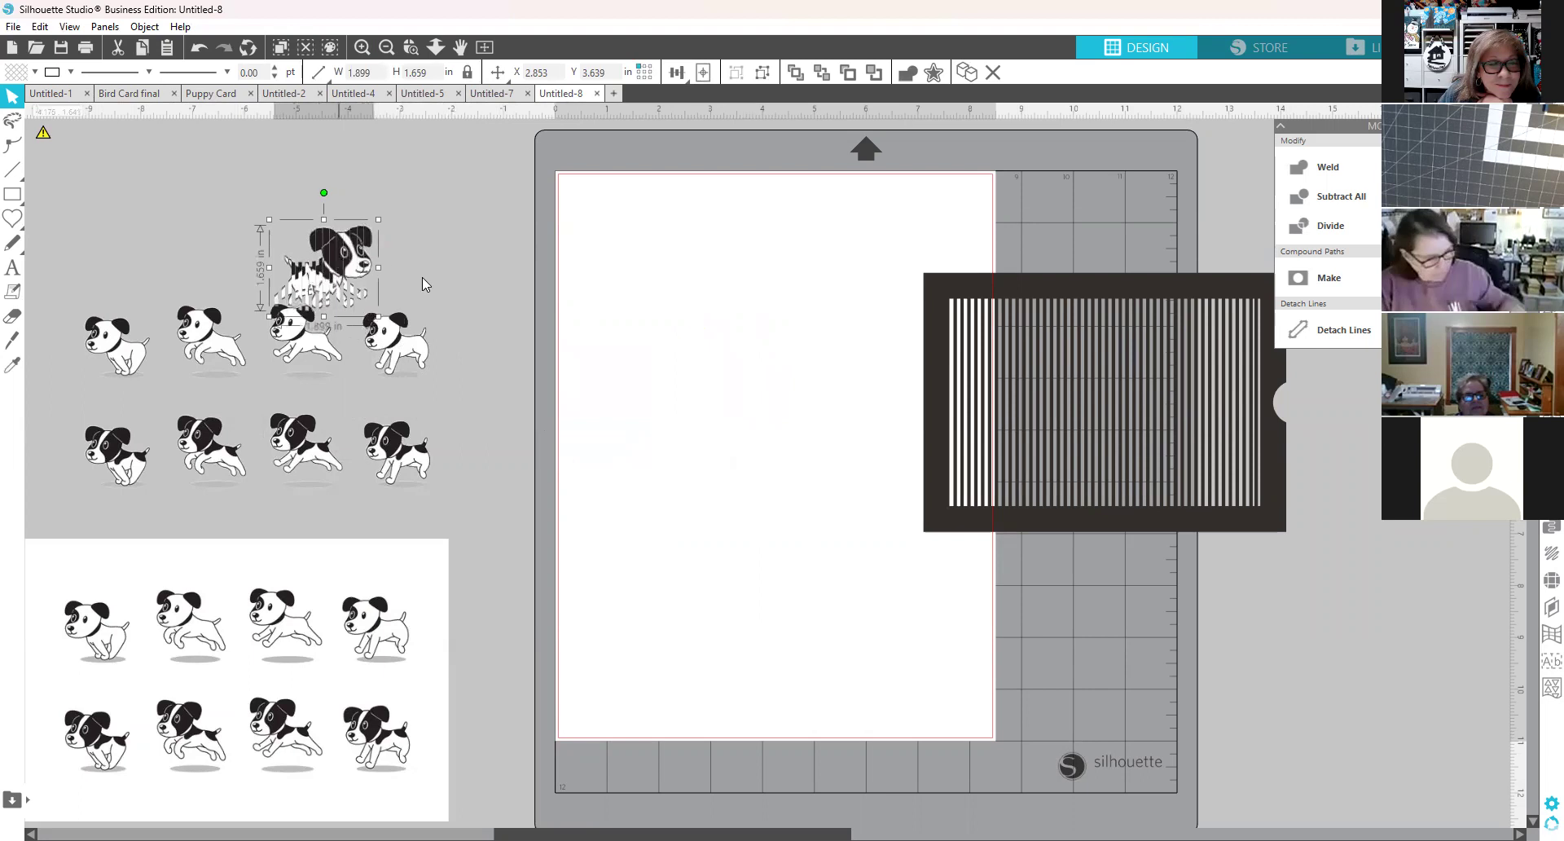
{"action": "left_click_drag", "start_coordinate": [1031, 529], "coordinate": [1080, 532]}
{"action": "left_click", "coordinate": [901, 401]}
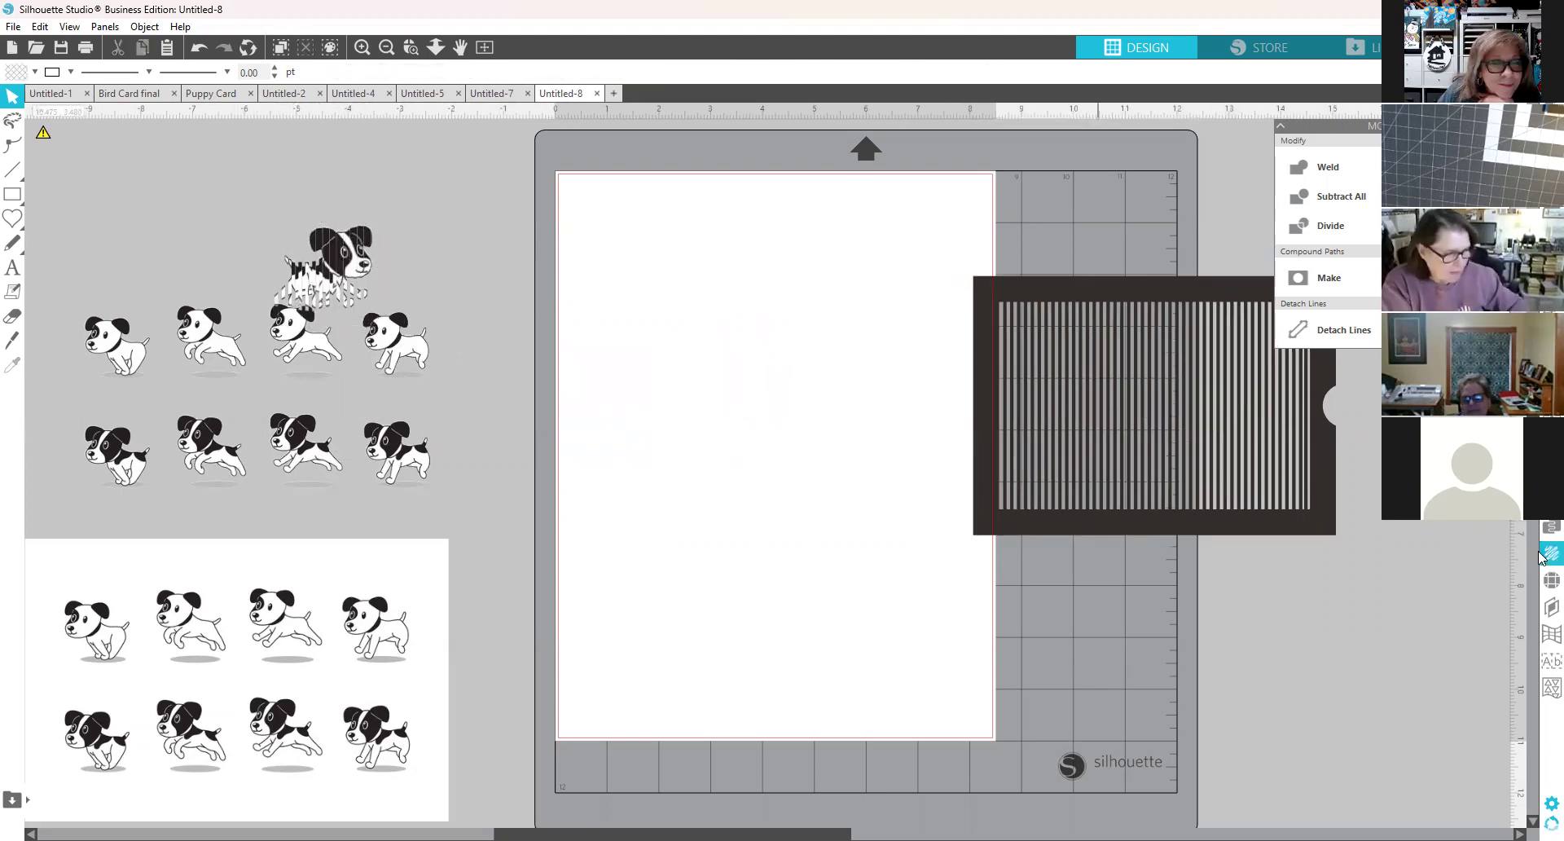
Merge the dog photo IMG_4377.JPG from the Downloads folder into the document.
{"action": "left_click", "coordinate": [10, 31]}
{"action": "left_click", "coordinate": [42, 137]}
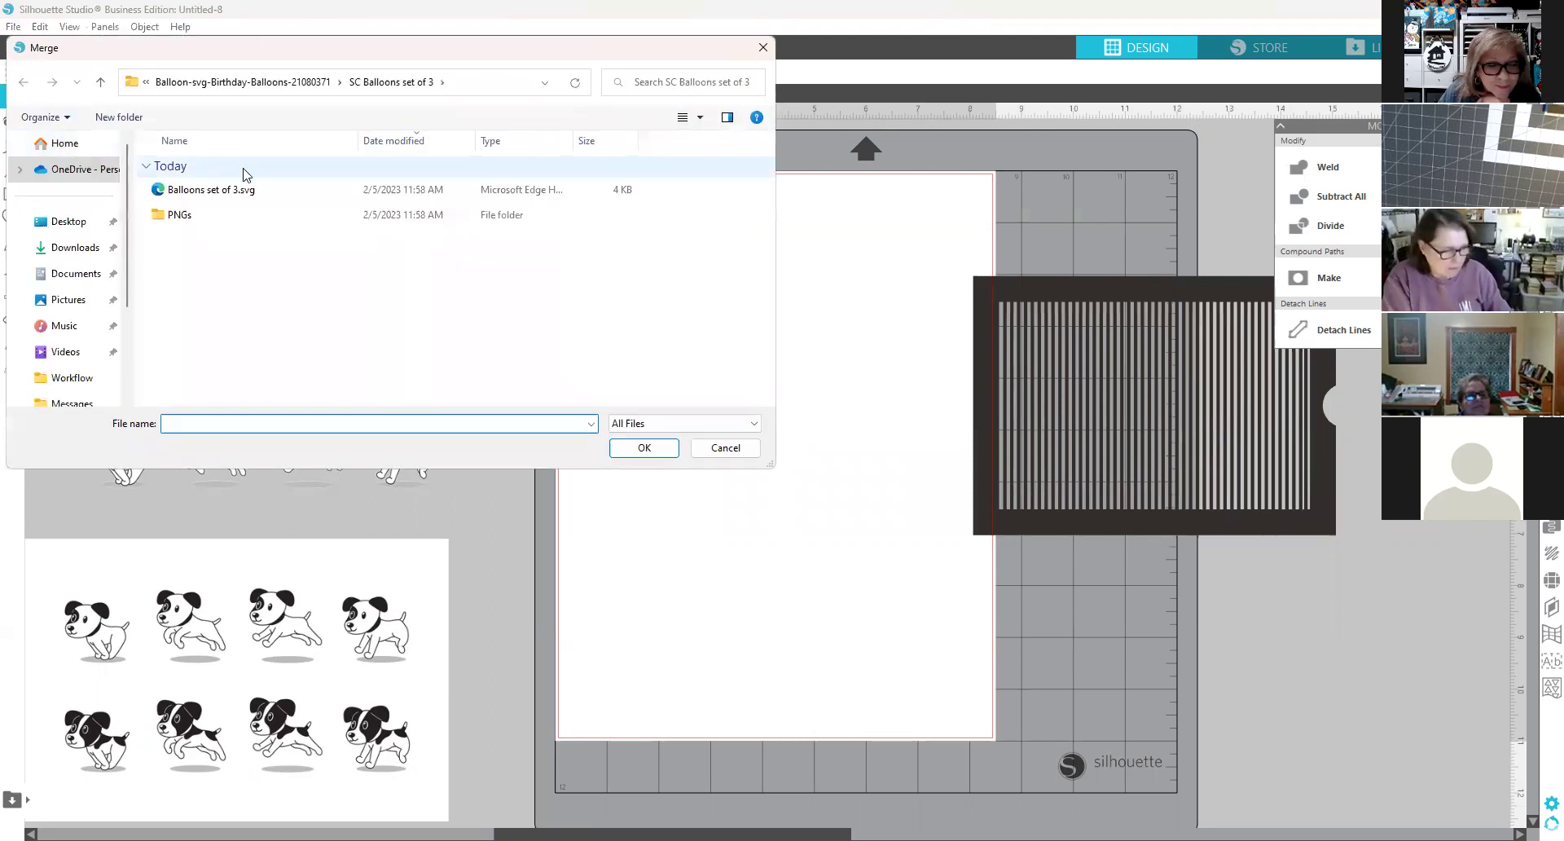
{"action": "left_click", "coordinate": [78, 249]}
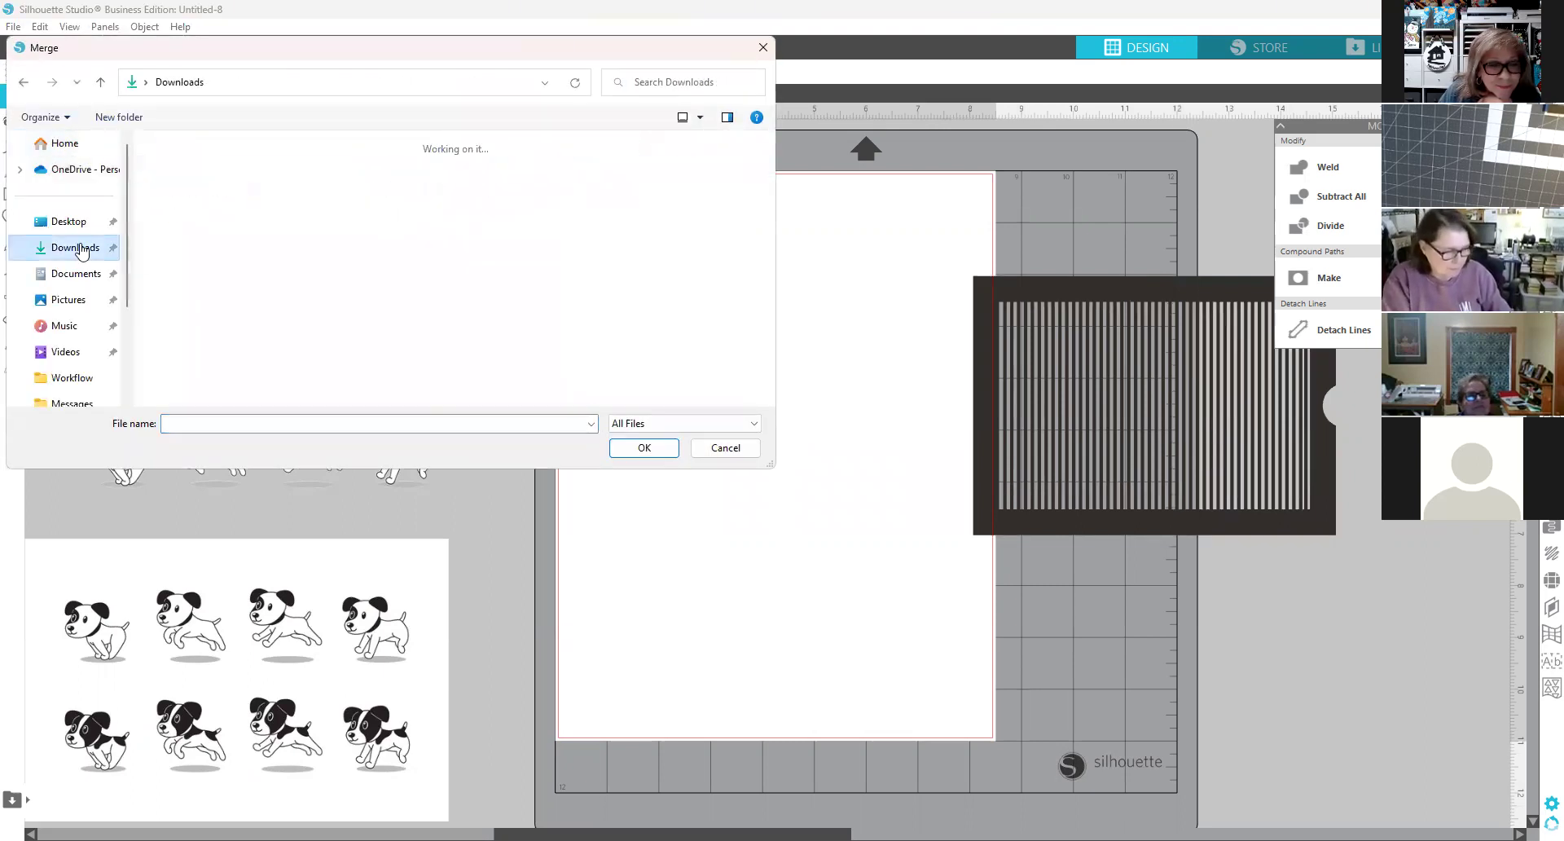
{"action": "scroll", "coordinate": [509, 289], "scroll_direction": "down", "scroll_amount": 2}
{"action": "scroll", "coordinate": [509, 289], "scroll_direction": "down", "scroll_amount": 5}
{"action": "scroll", "coordinate": [508, 288], "scroll_direction": "up", "scroll_amount": 3}
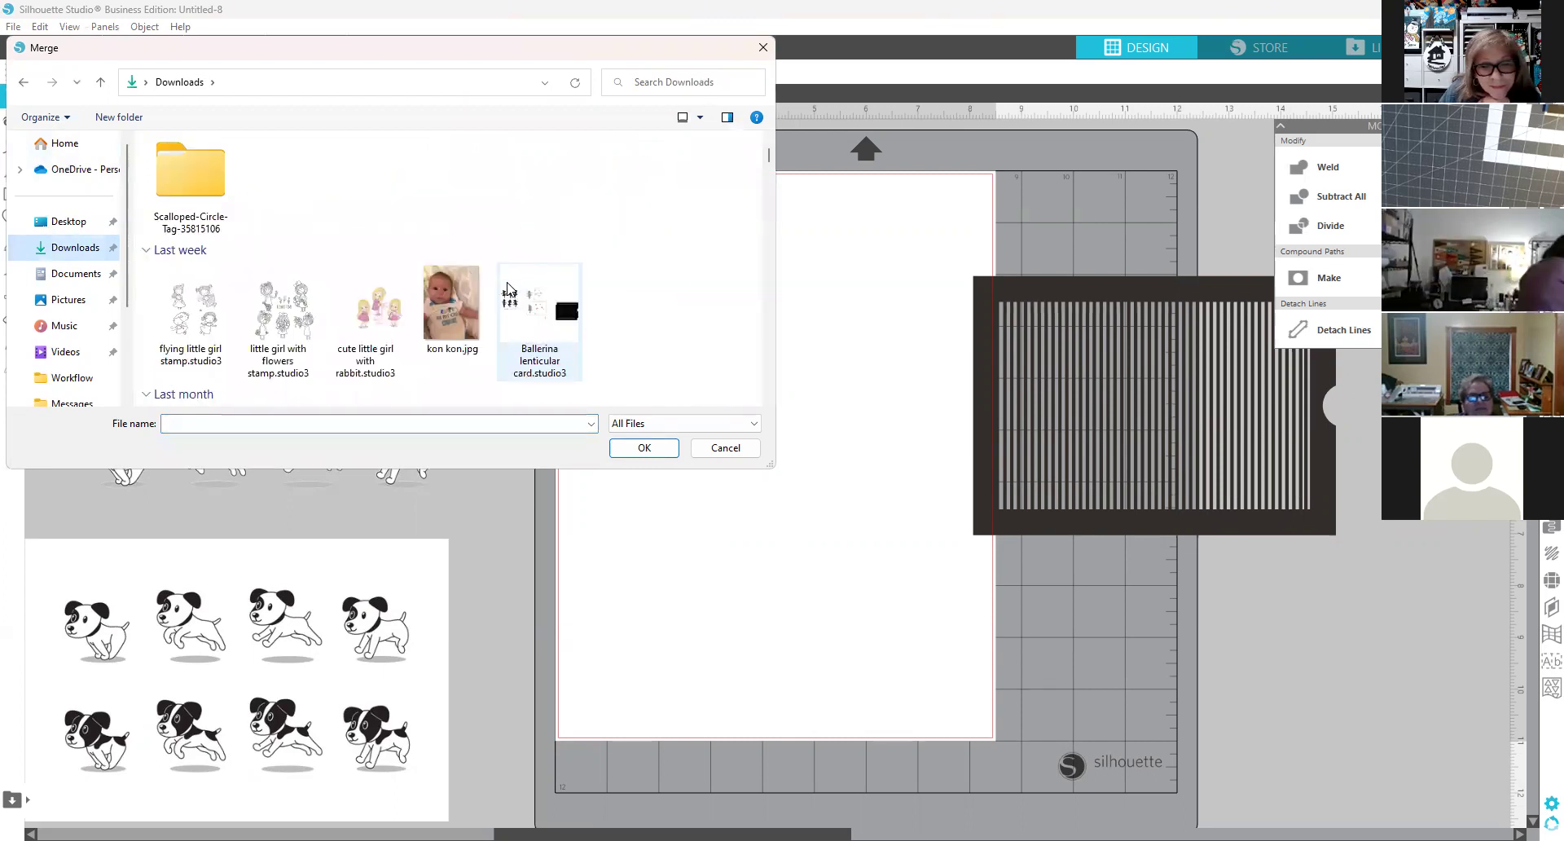
{"action": "scroll", "coordinate": [508, 288], "scroll_direction": "down", "scroll_amount": 8}
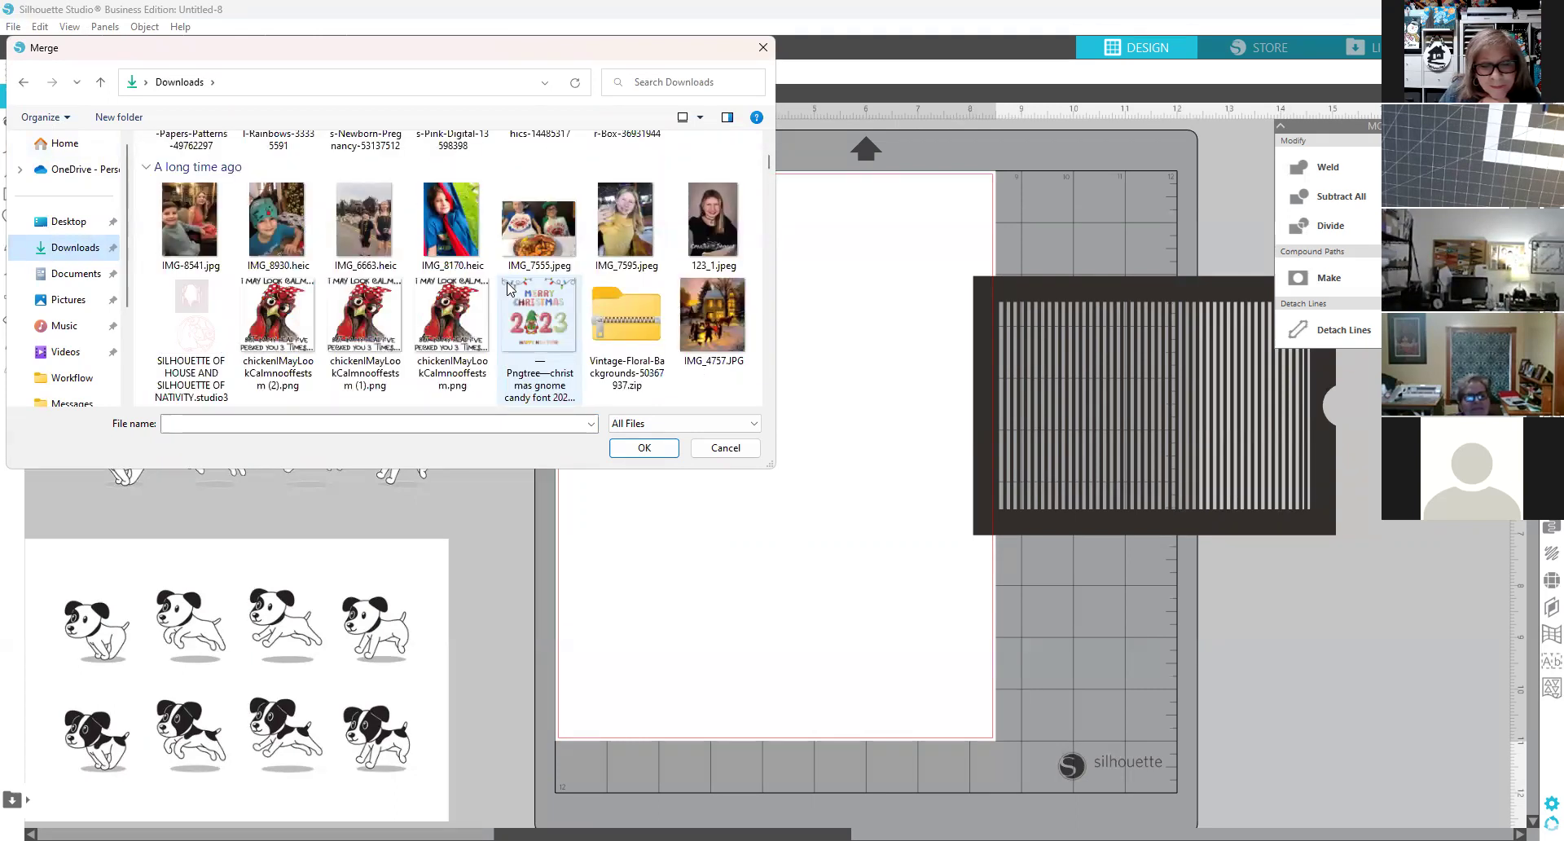
{"action": "scroll", "coordinate": [510, 289], "scroll_direction": "down", "scroll_amount": 2}
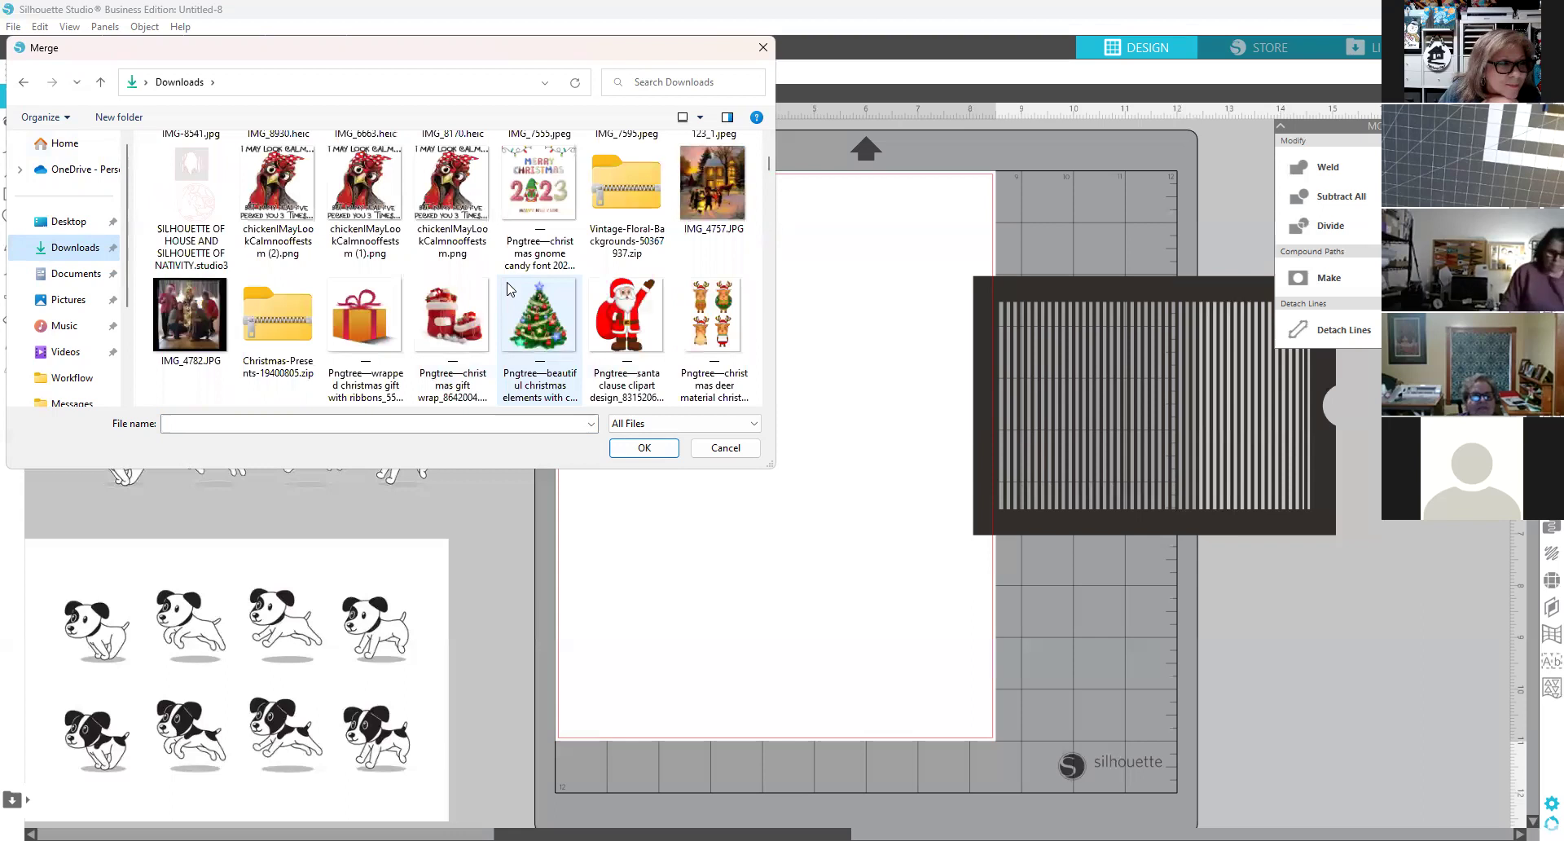
{"action": "scroll", "coordinate": [509, 288], "scroll_direction": "down", "scroll_amount": 8}
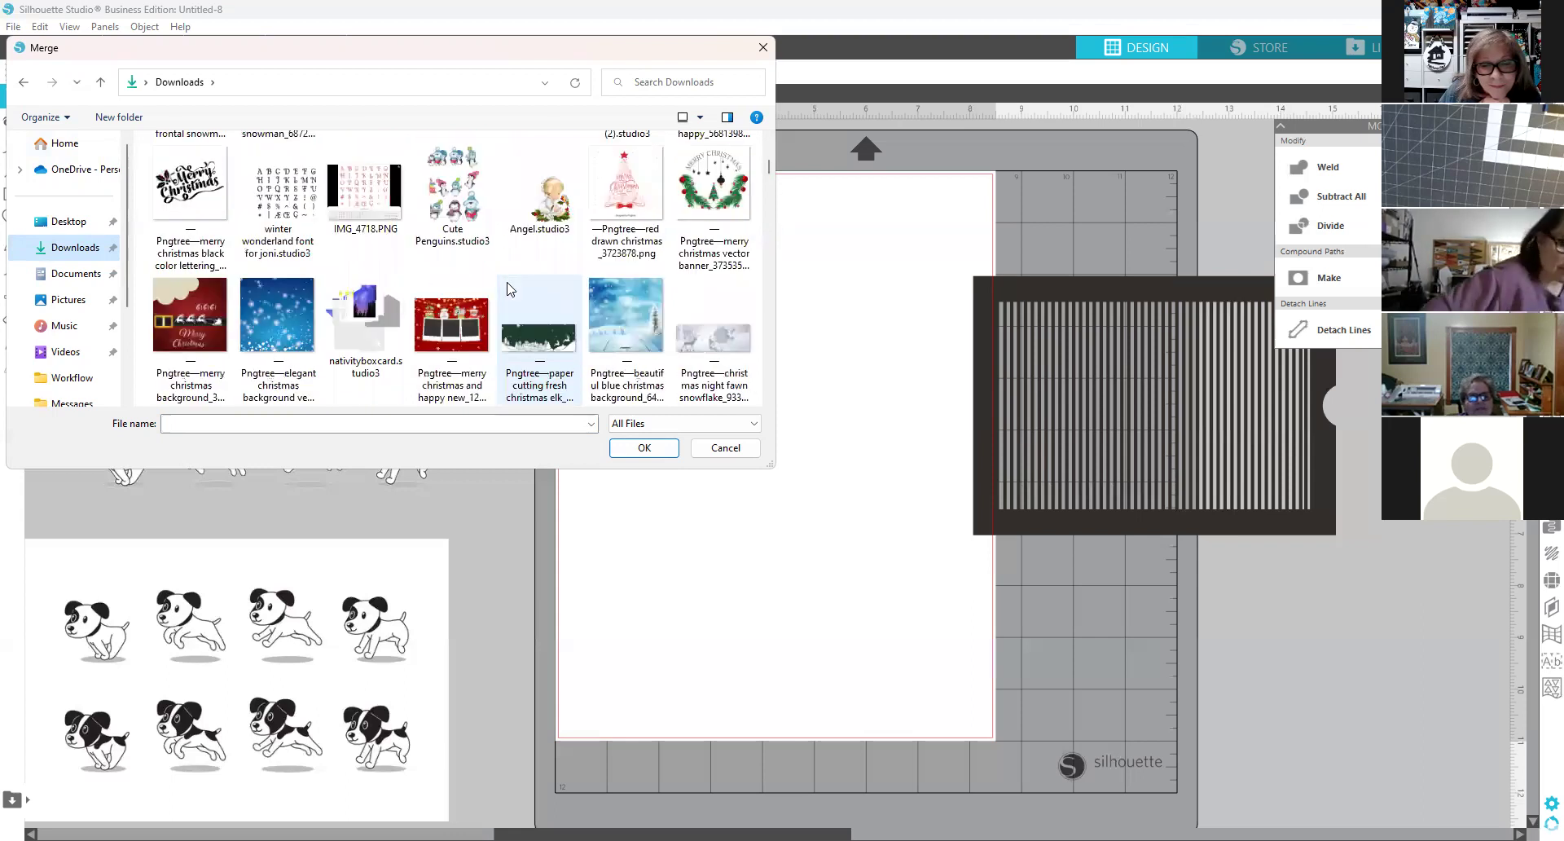
{"action": "scroll", "coordinate": [509, 289], "scroll_direction": "down", "scroll_amount": 8}
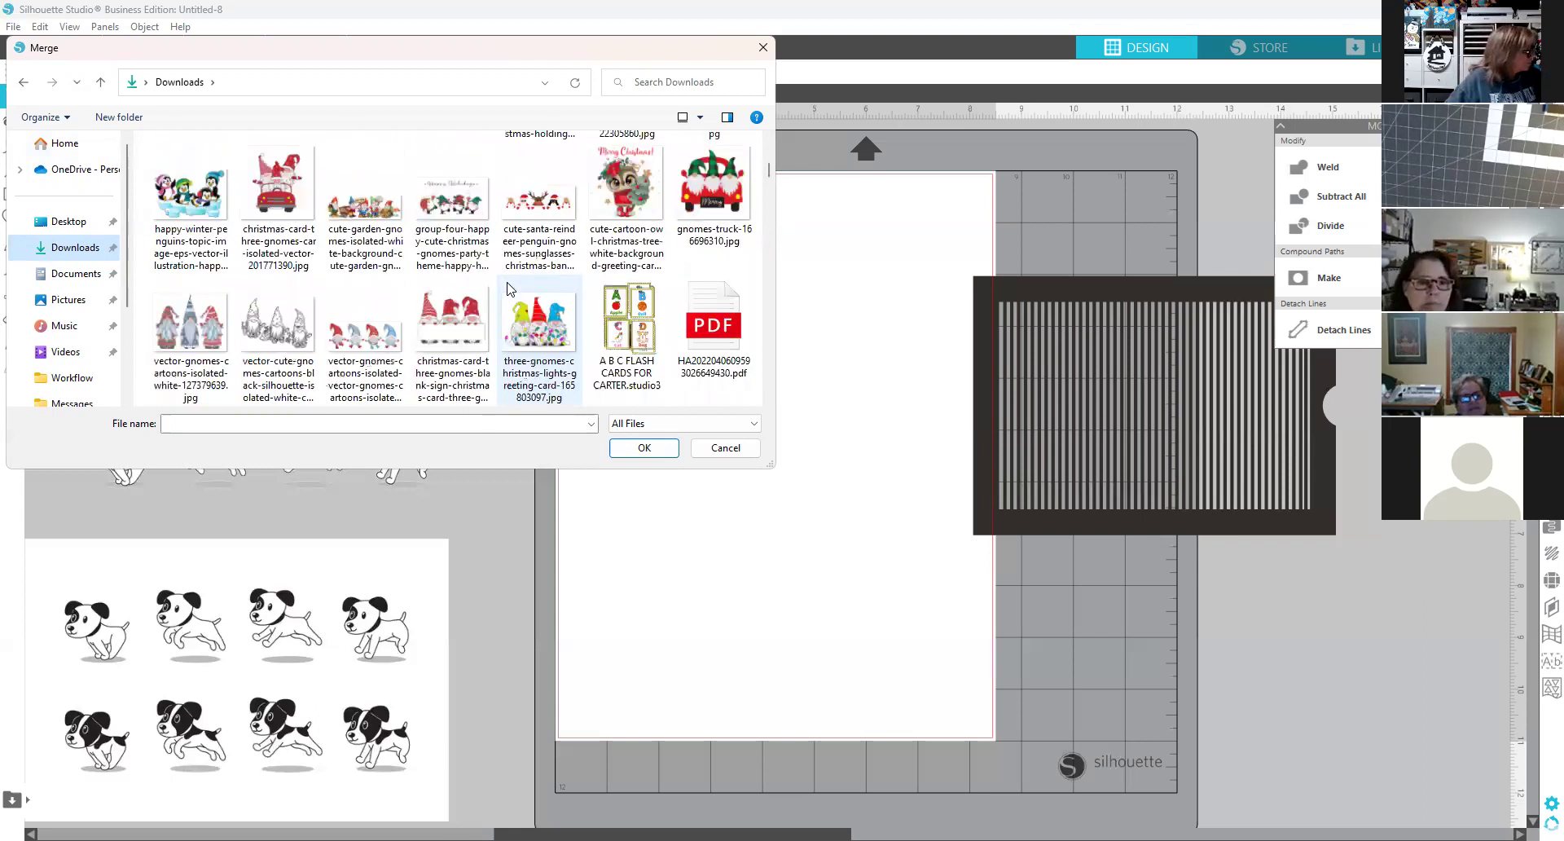
{"action": "scroll", "coordinate": [508, 288], "scroll_direction": "down", "scroll_amount": 4}
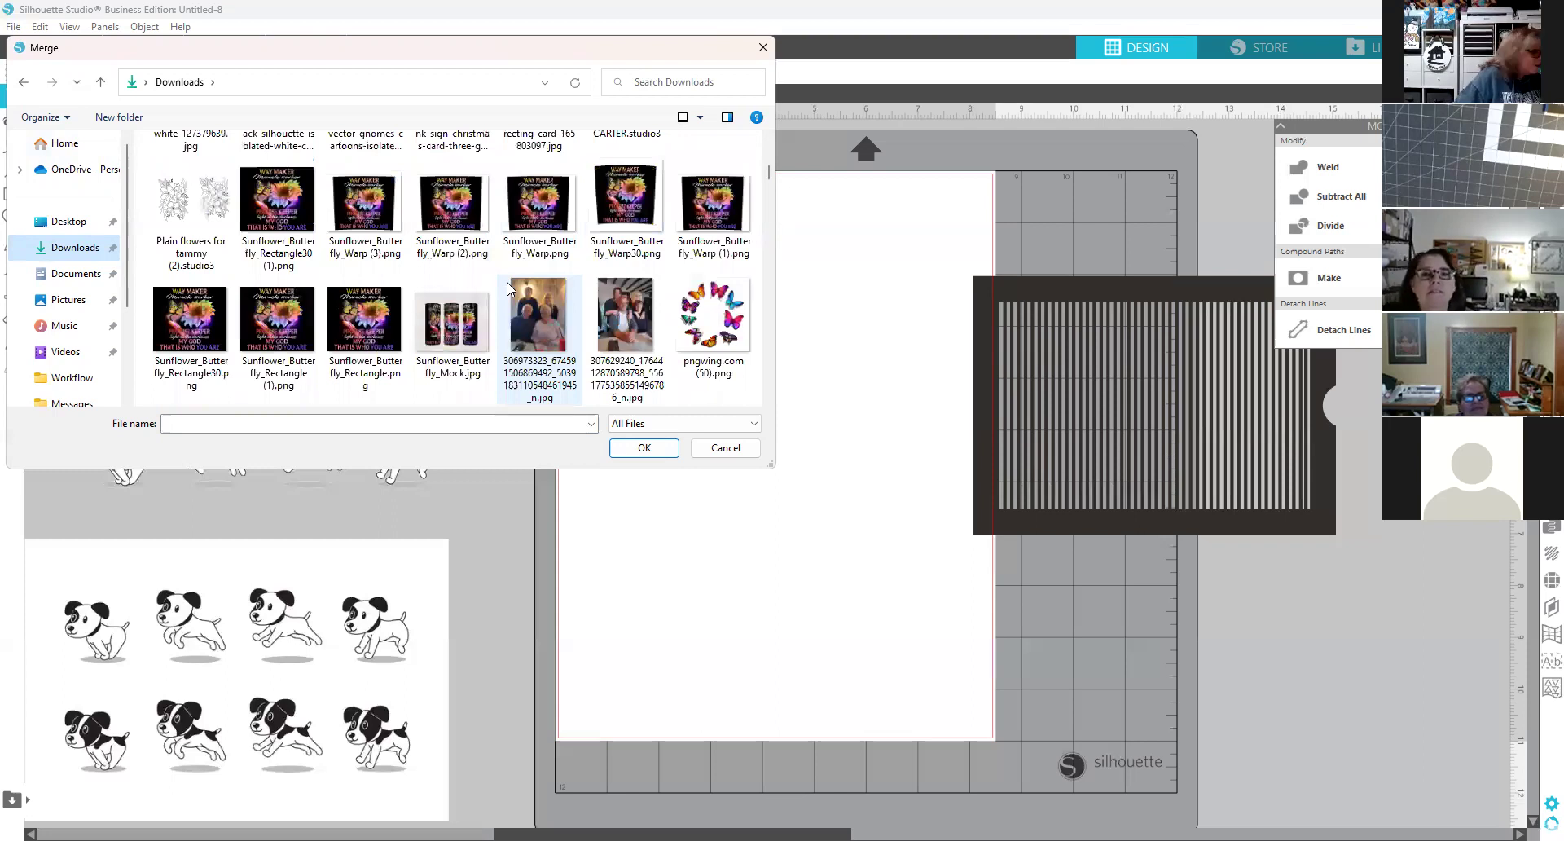
{"action": "scroll", "coordinate": [506, 281], "scroll_direction": "down", "scroll_amount": 5}
{"action": "scroll", "coordinate": [507, 282], "scroll_direction": "down", "scroll_amount": 8}
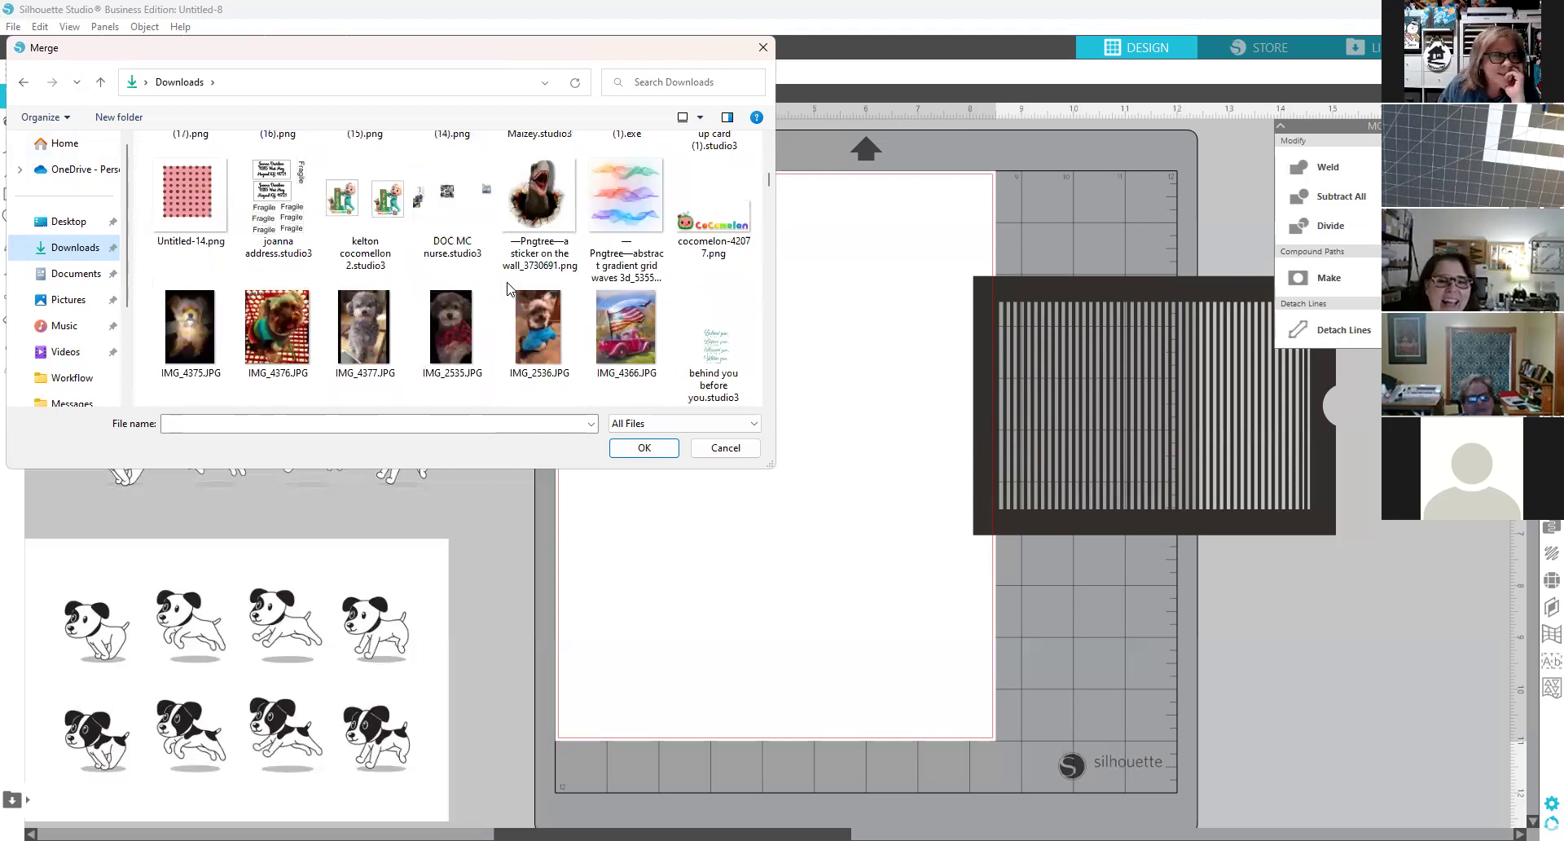
{"action": "scroll", "coordinate": [507, 285], "scroll_direction": "up", "scroll_amount": 1}
{"action": "scroll", "coordinate": [506, 285], "scroll_direction": "down", "scroll_amount": 3}
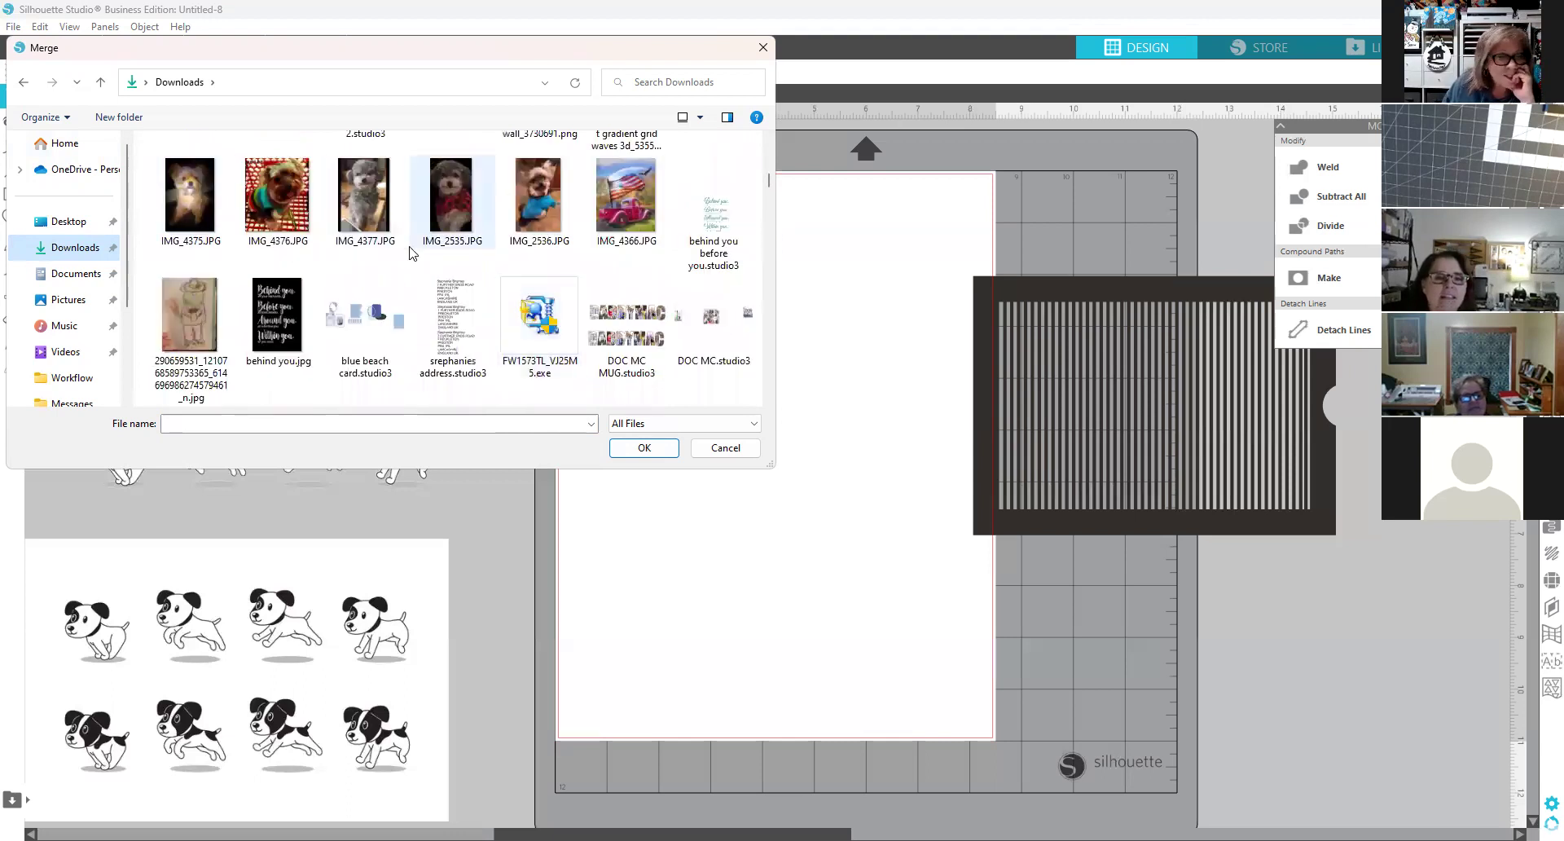
{"action": "left_click", "coordinate": [367, 213]}
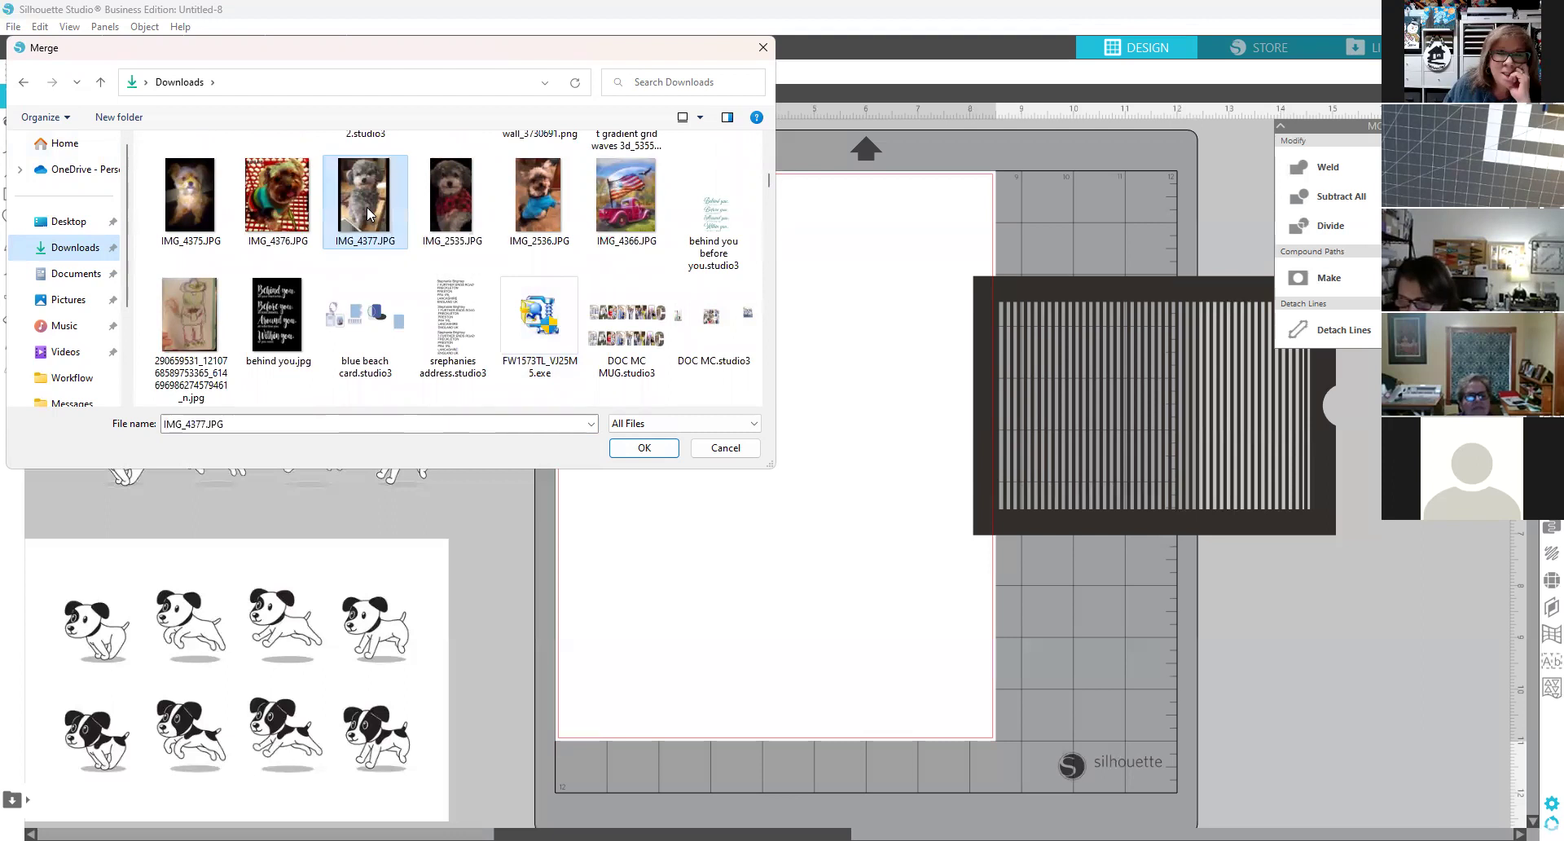
{"action": "left_click", "coordinate": [644, 449]}
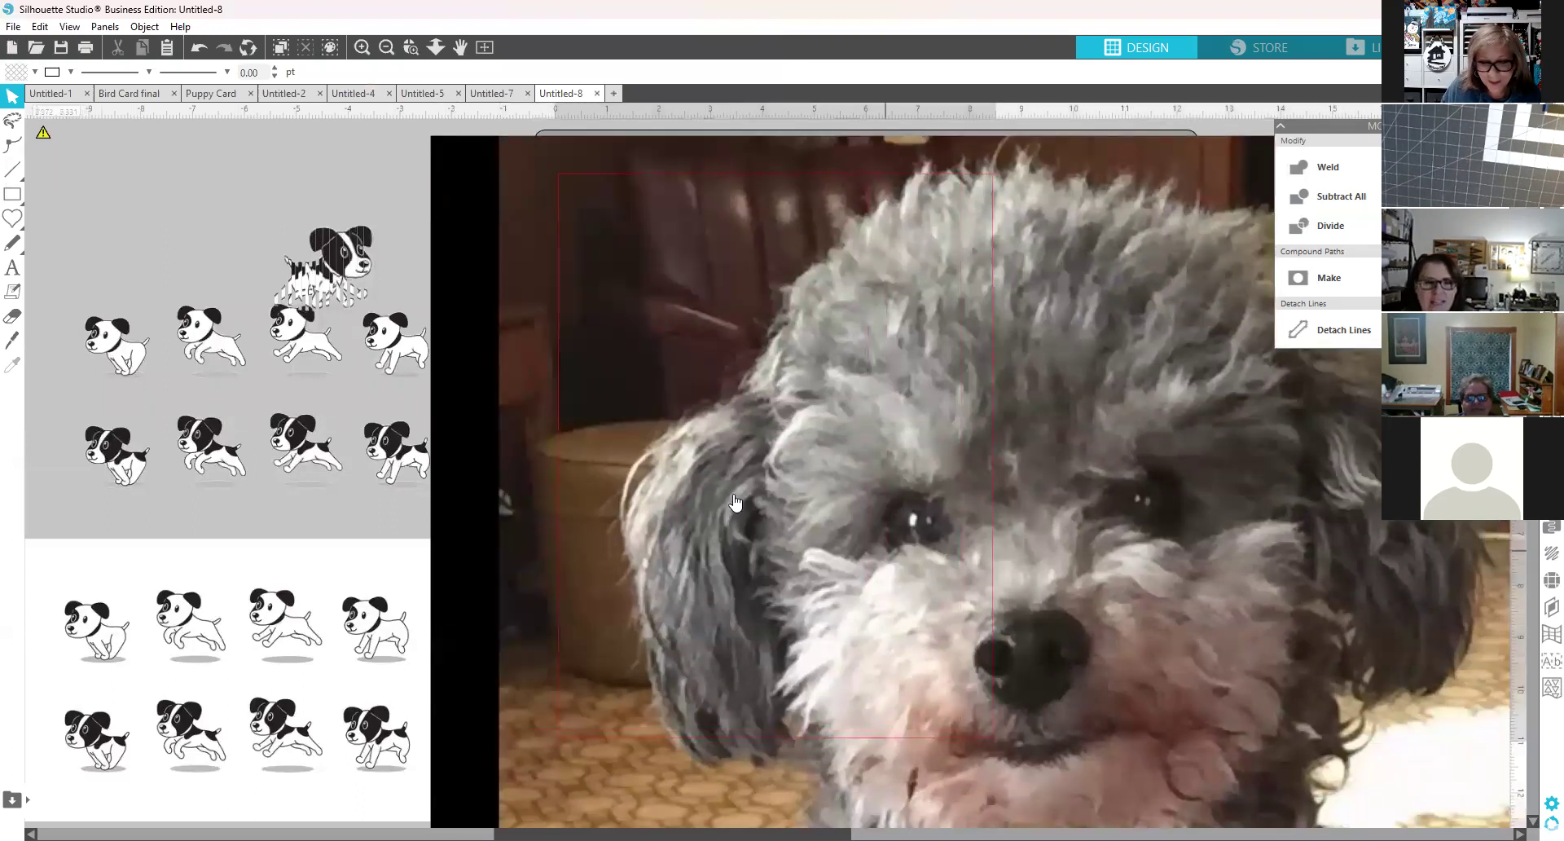
Resize the dog photo to a width of 5 in and move it onto the middle of the page.
{"action": "left_click", "coordinate": [605, 433]}
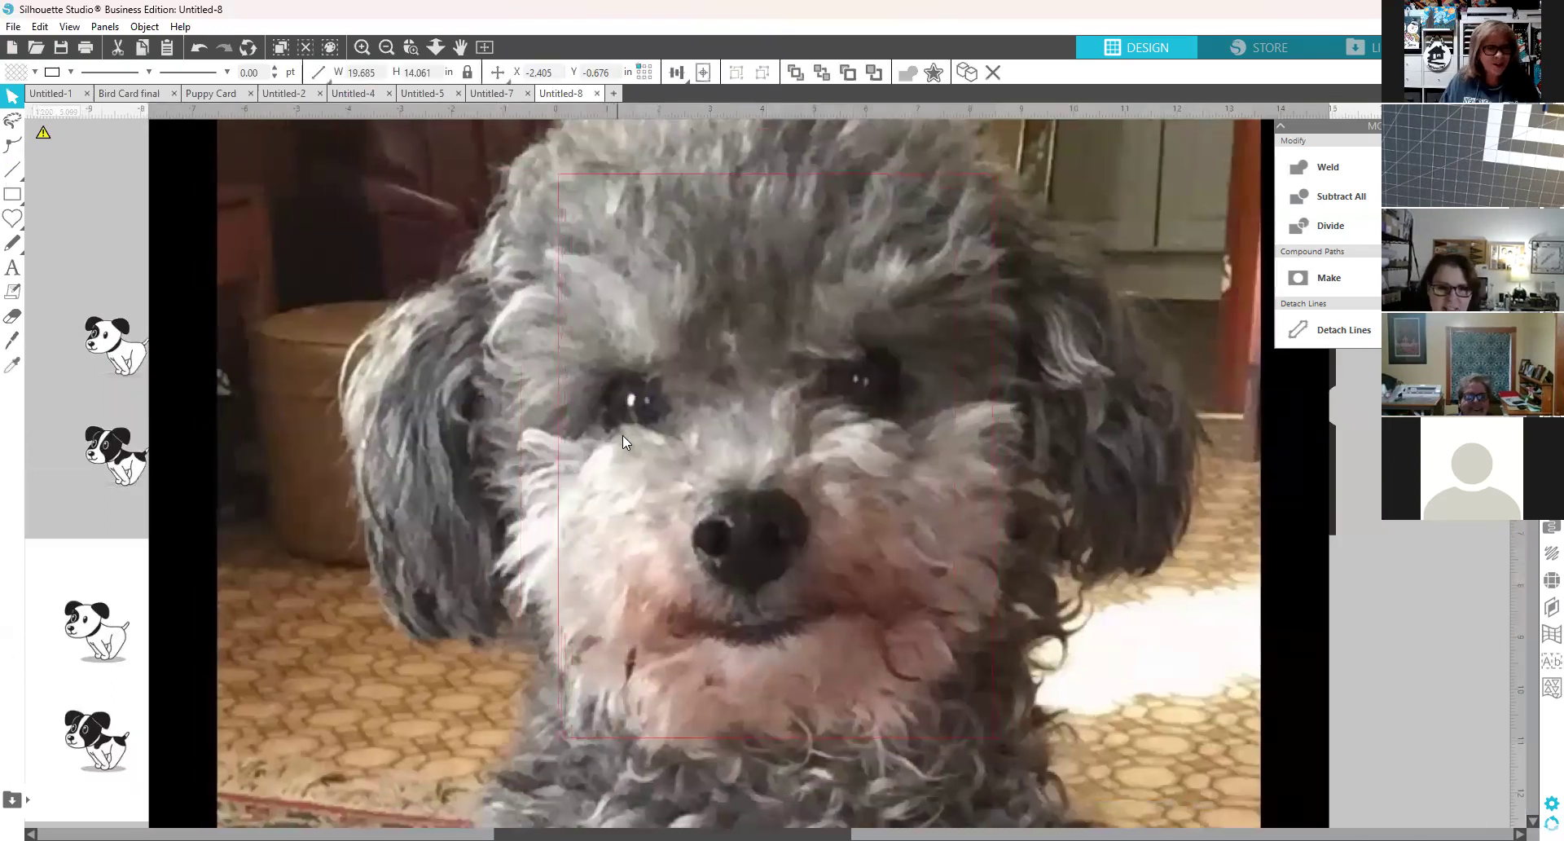
{"action": "left_click_drag", "start_coordinate": [622, 435], "coordinate": [416, 157]}
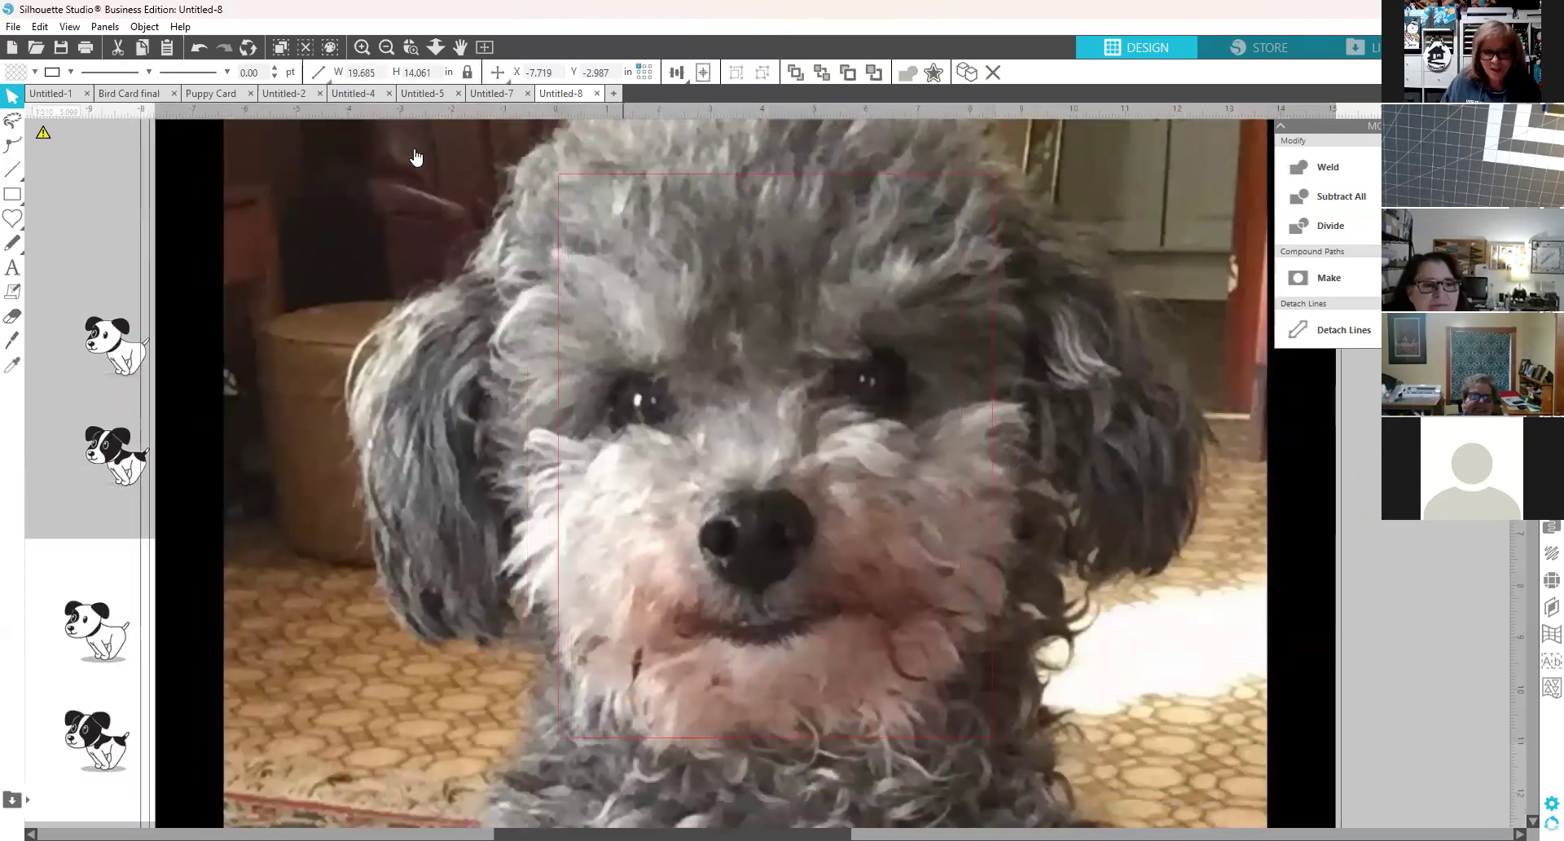
{"action": "left_click", "coordinate": [361, 72]}
{"action": "left_click", "coordinate": [323, 78]}
{"action": "type", "text": "5"}
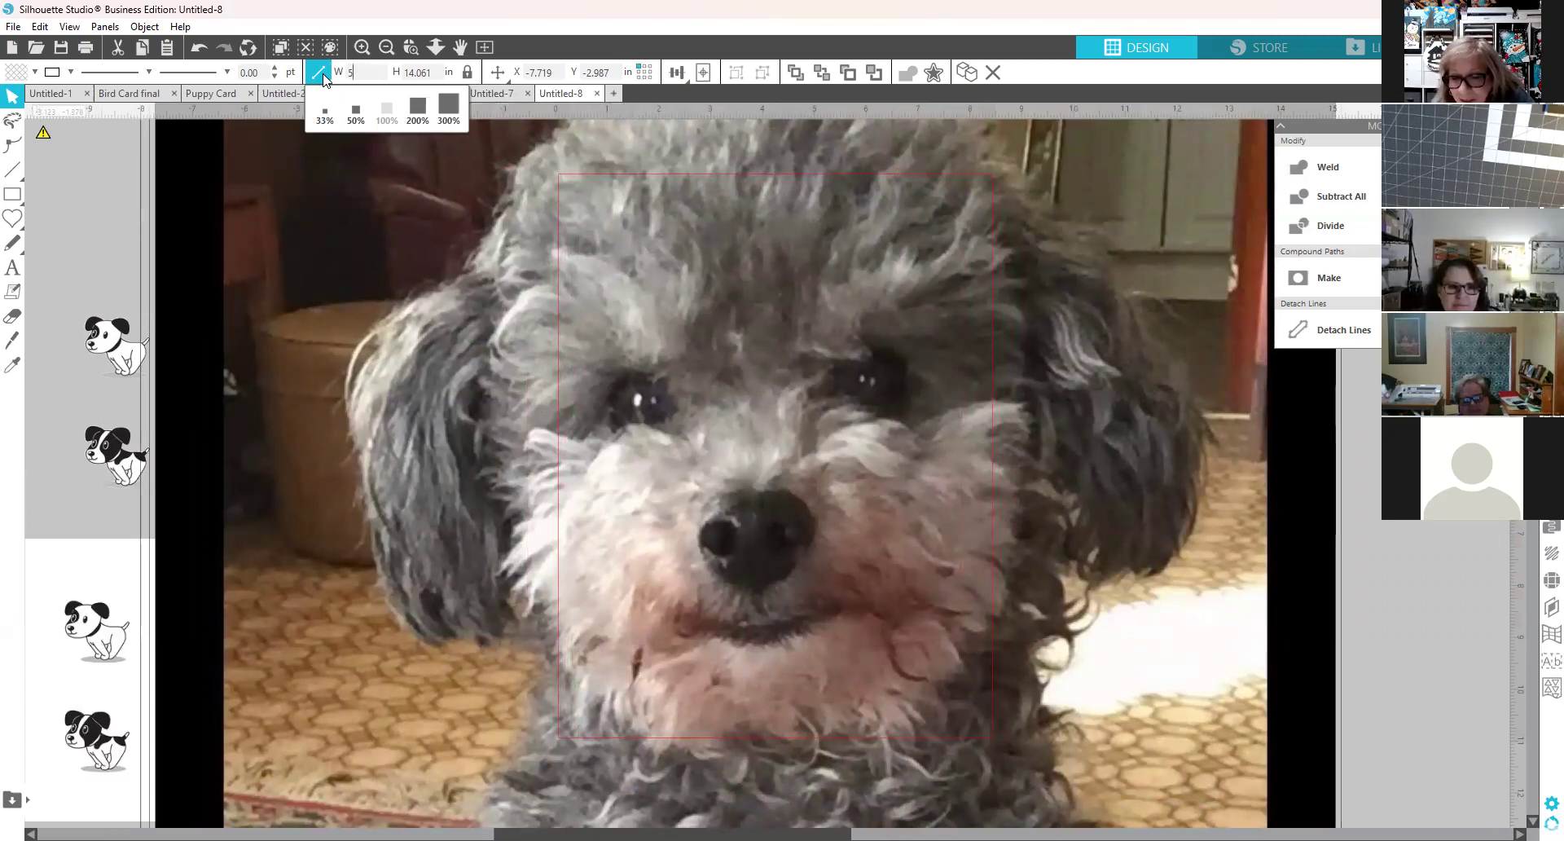
{"action": "key", "text": "Return"}
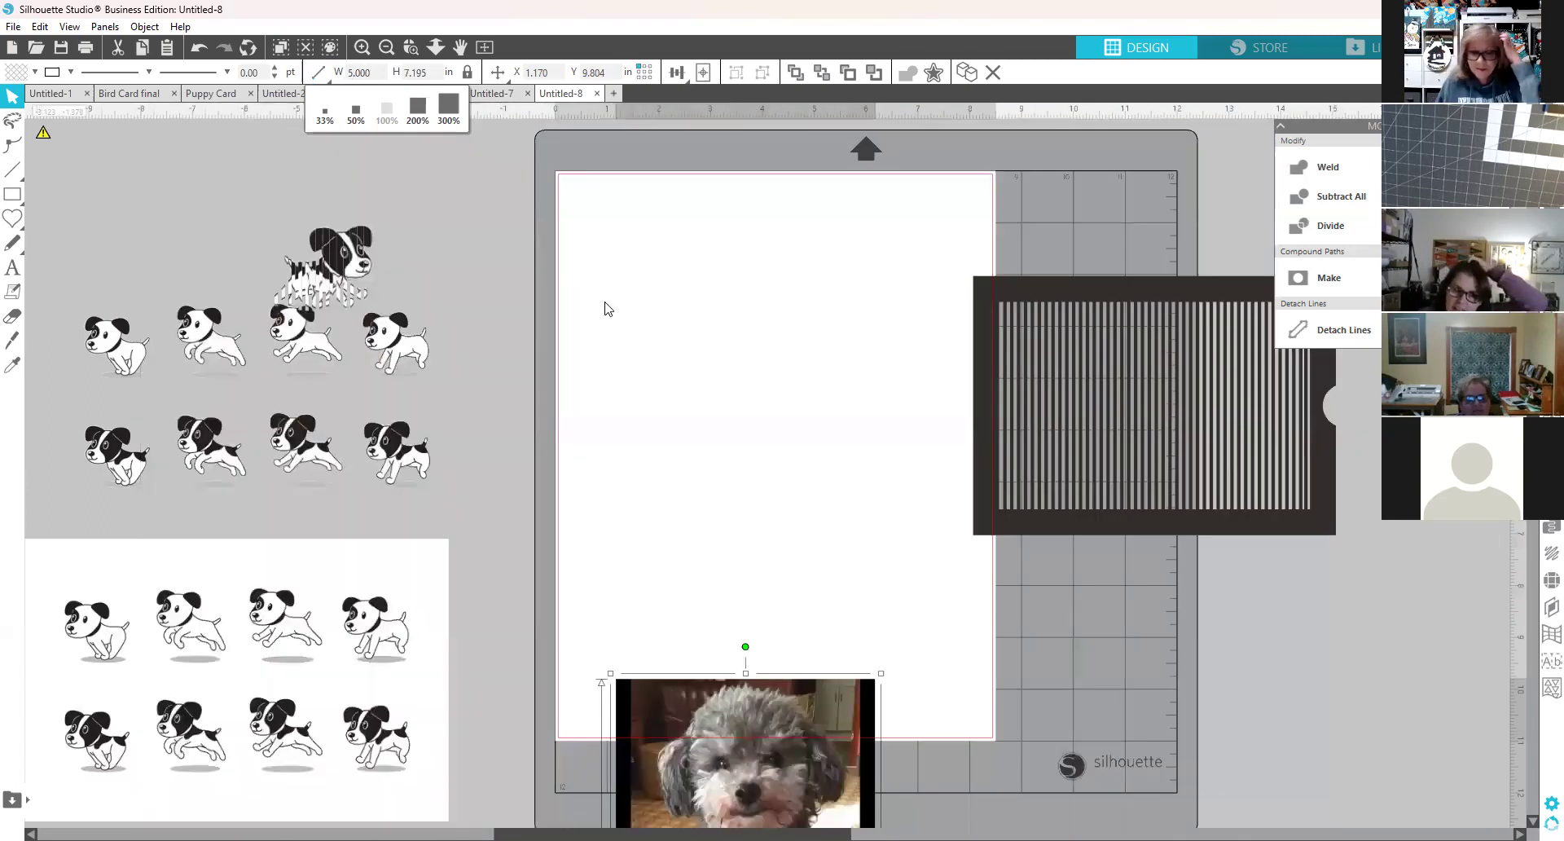
{"action": "left_click_drag", "start_coordinate": [772, 721], "coordinate": [767, 328]}
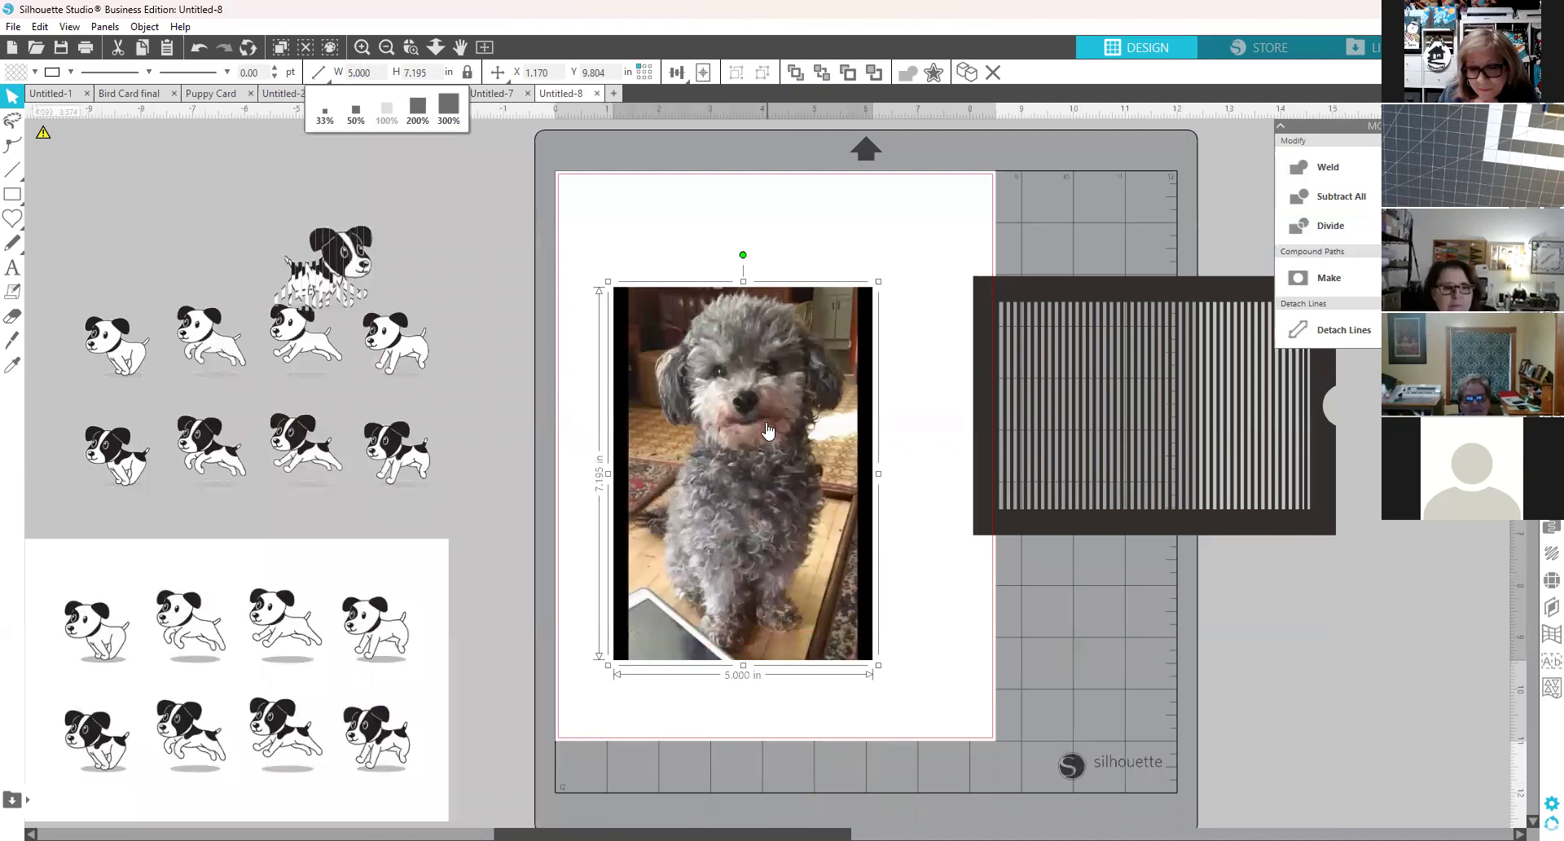
{"action": "left_click_drag", "start_coordinate": [765, 531], "coordinate": [763, 534]}
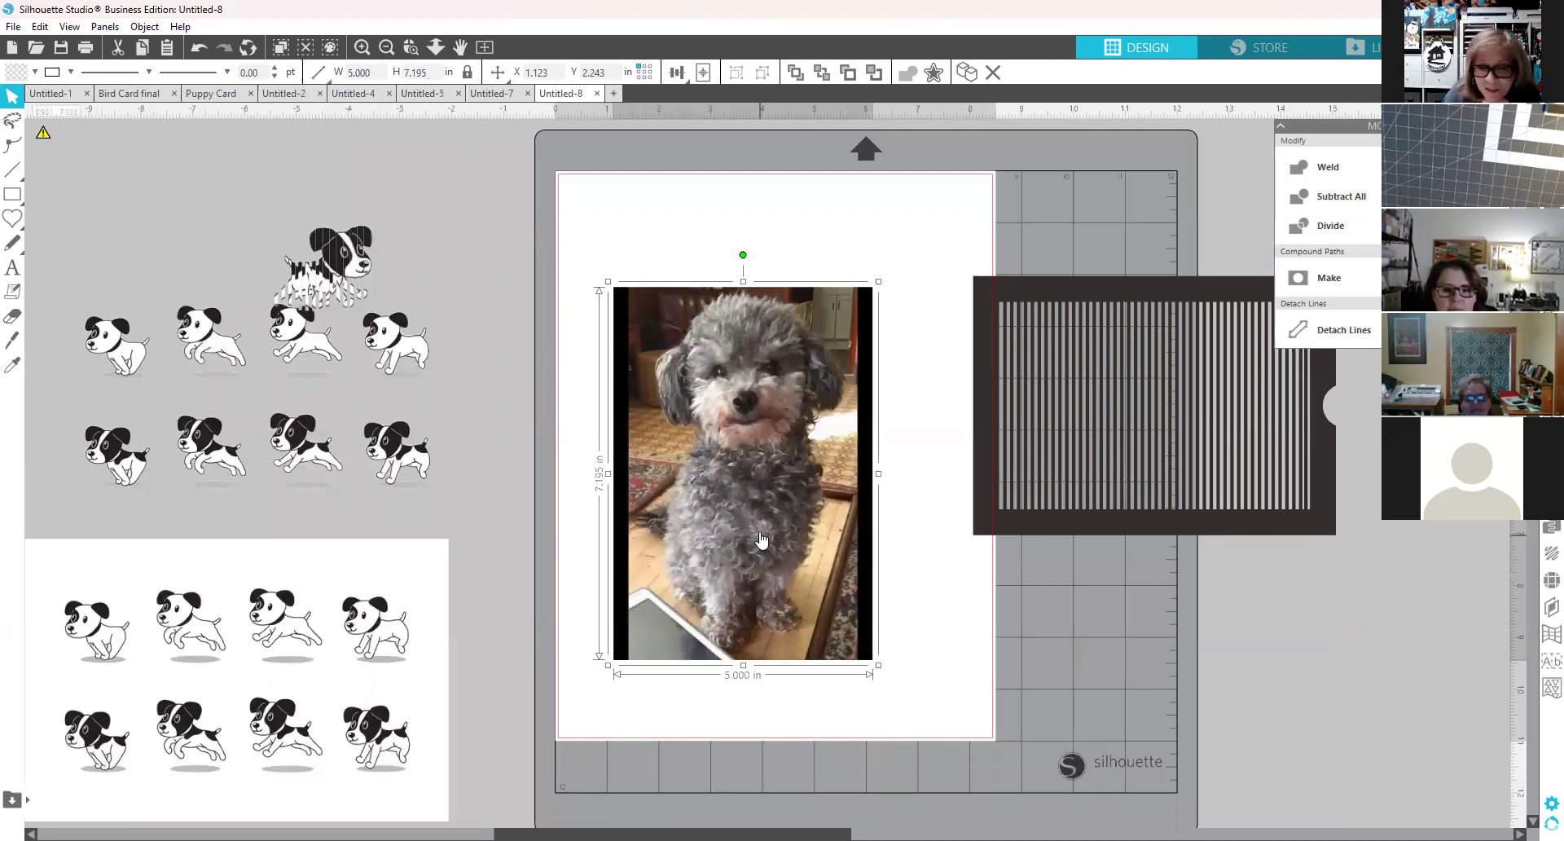
Nudge the grey dog photo upward and scale it down to about 4.75 in wide.
{"action": "left_click_drag", "start_coordinate": [760, 541], "coordinate": [761, 536]}
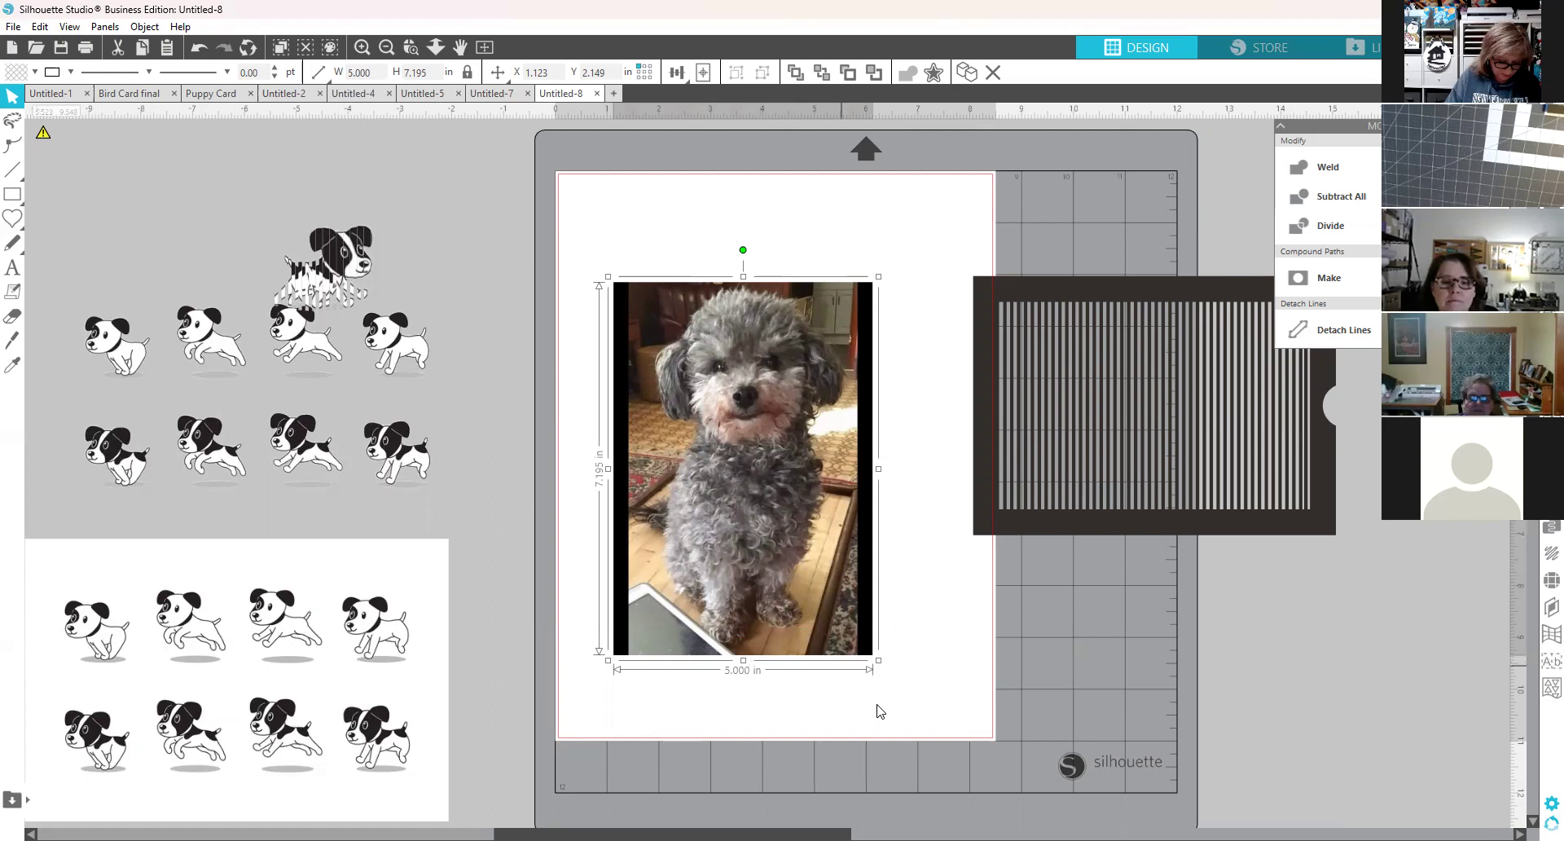
{"action": "left_click_drag", "start_coordinate": [879, 659], "coordinate": [872, 642]}
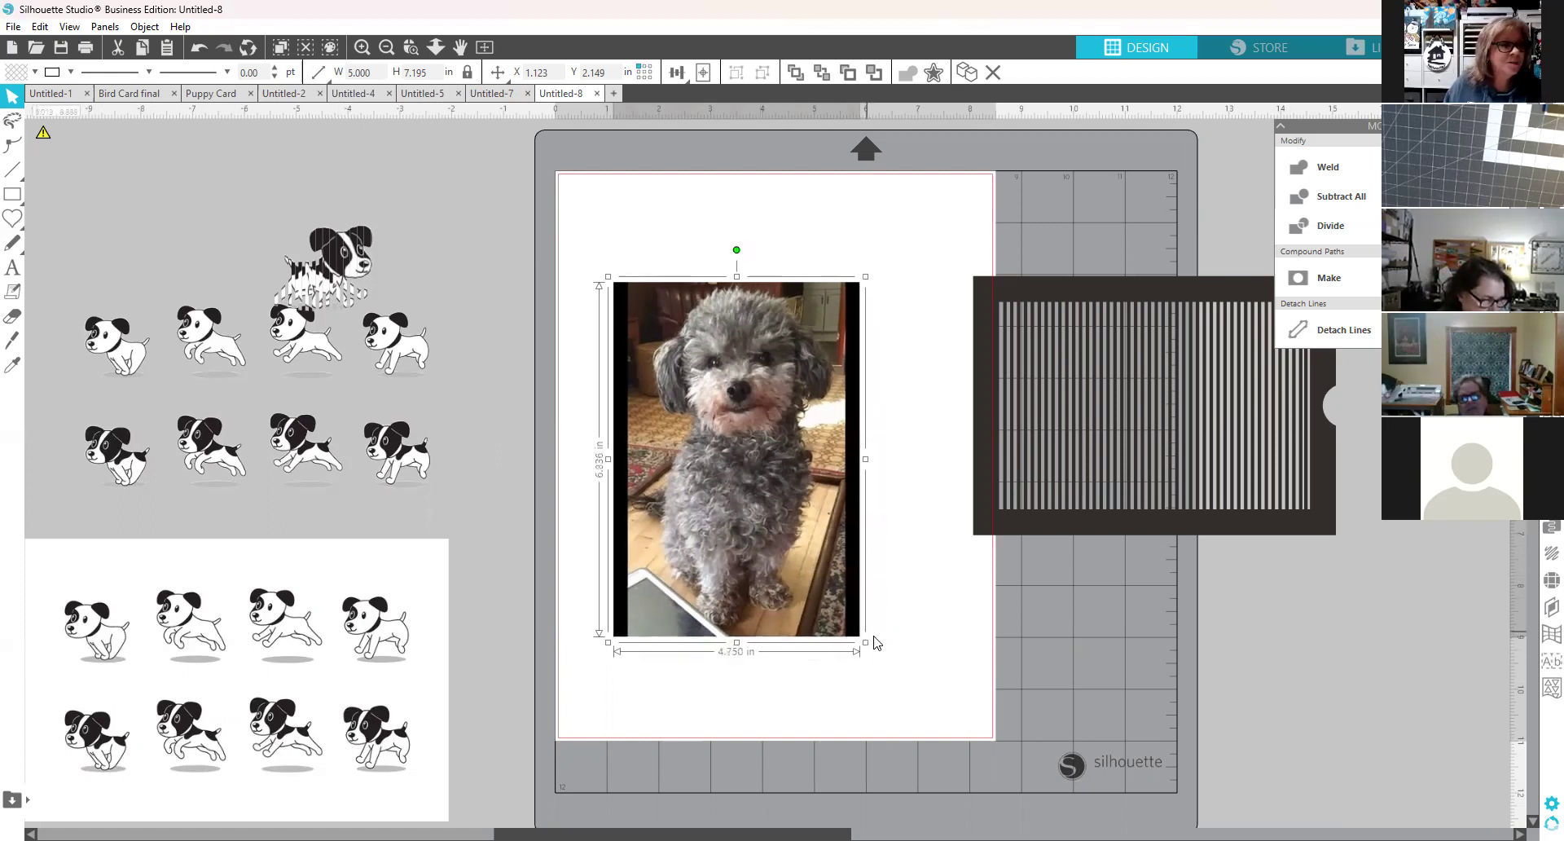
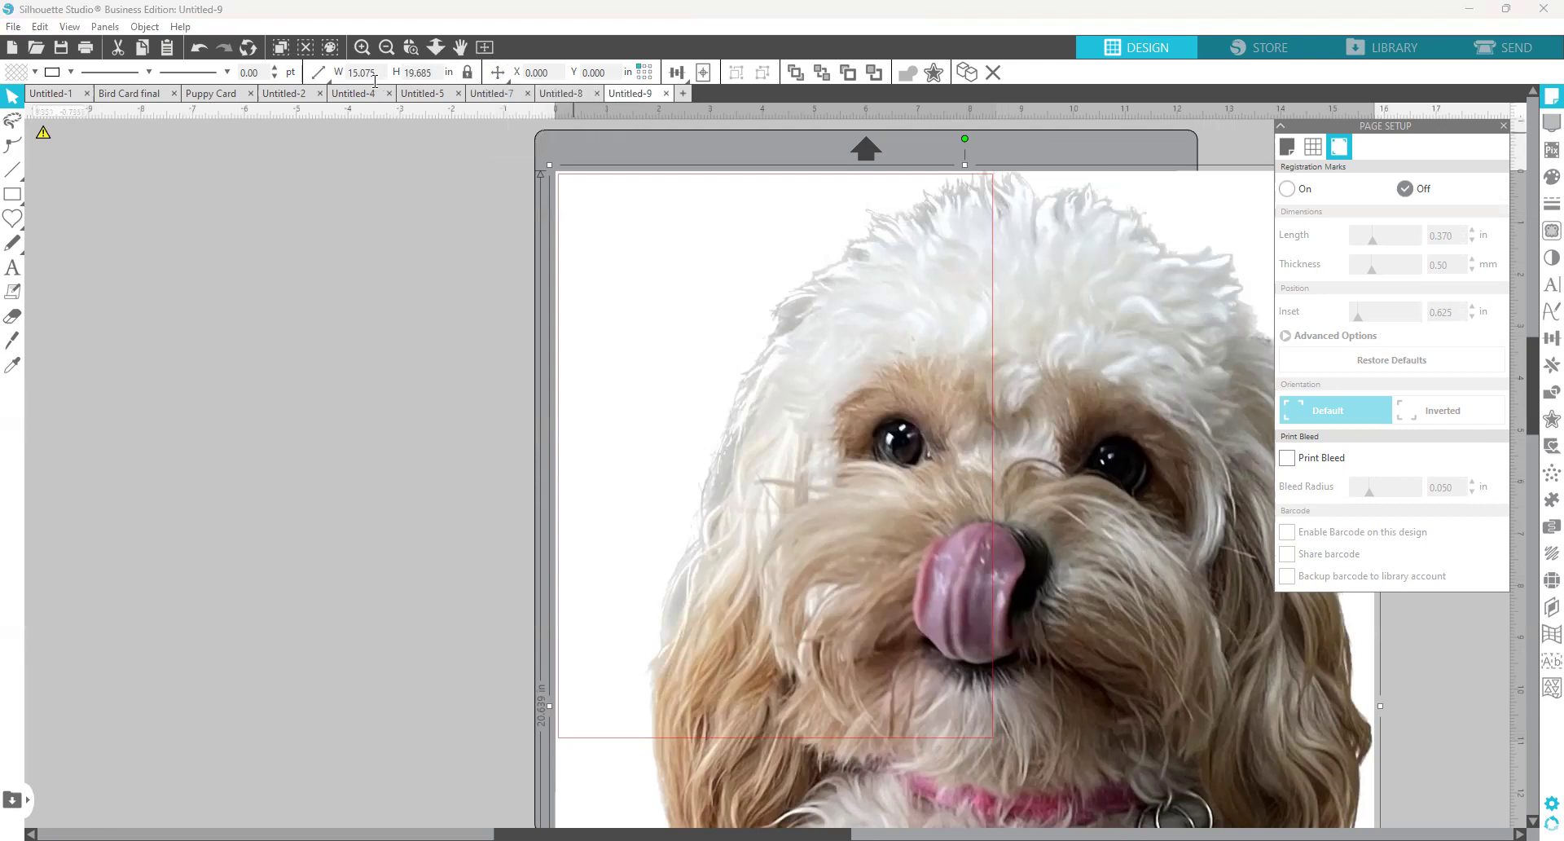
Resize the licking-dog photo to a width of 5 in and park it beside the page.
{"action": "mouse_move", "coordinate": [323, 85]}
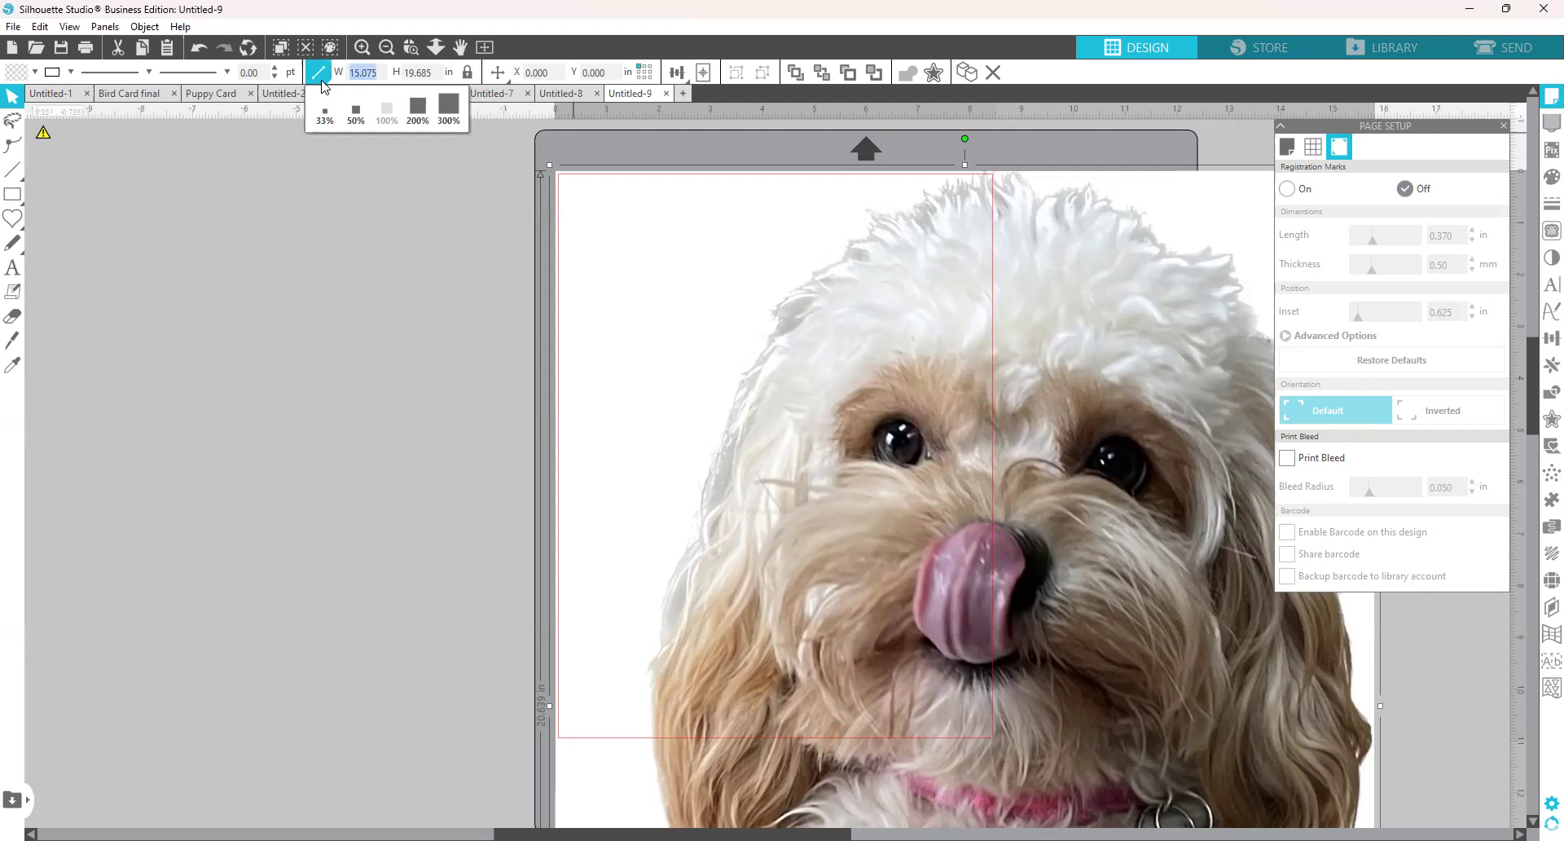
{"action": "type", "text": "5"}
{"action": "key", "text": "Return"}
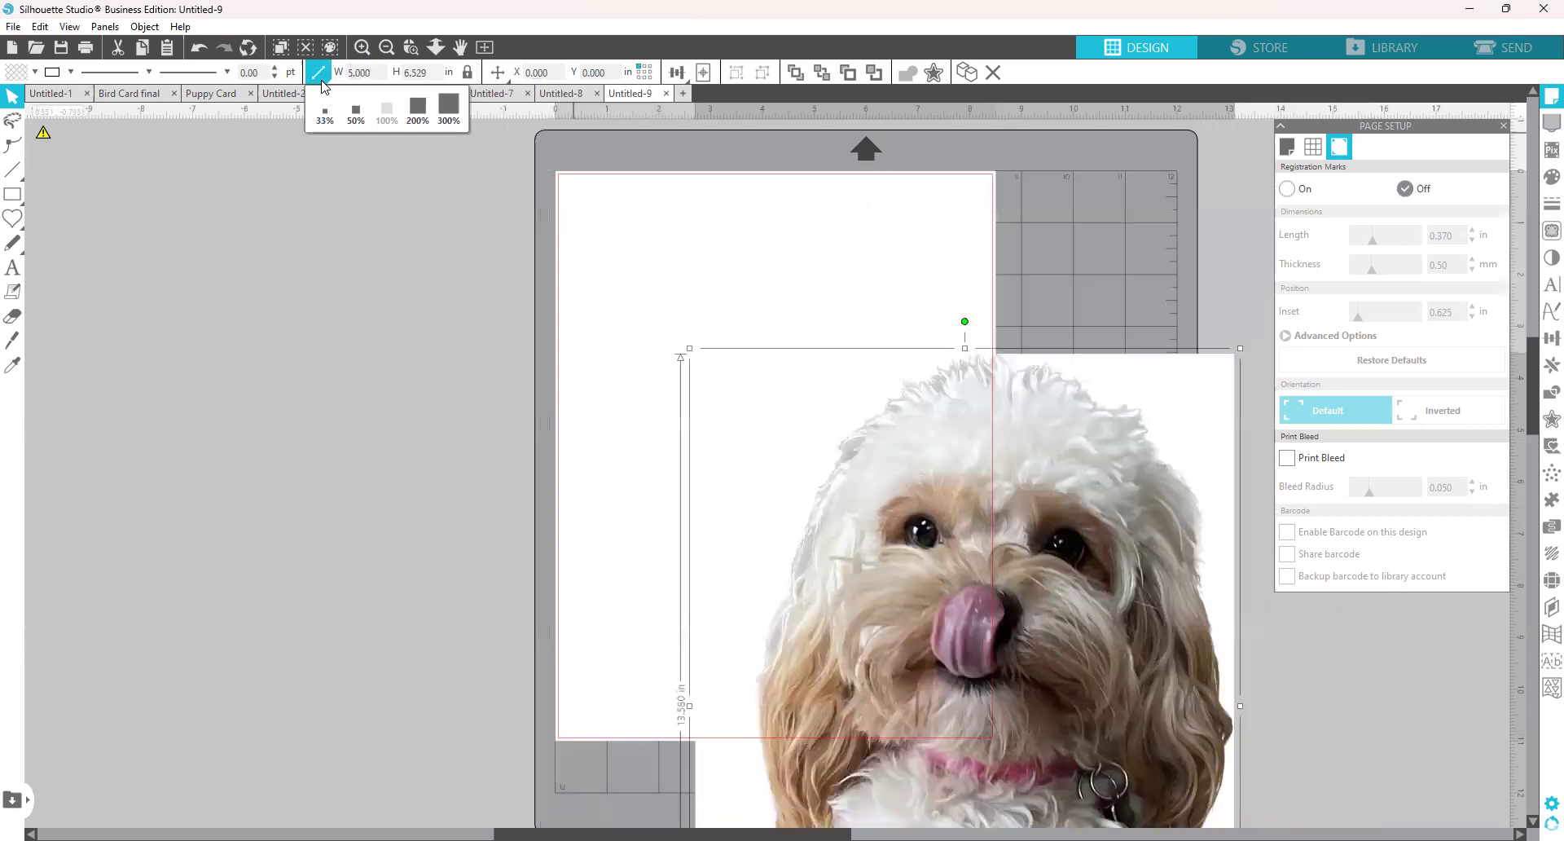
{"action": "left_click_drag", "start_coordinate": [942, 656], "coordinate": [293, 391]}
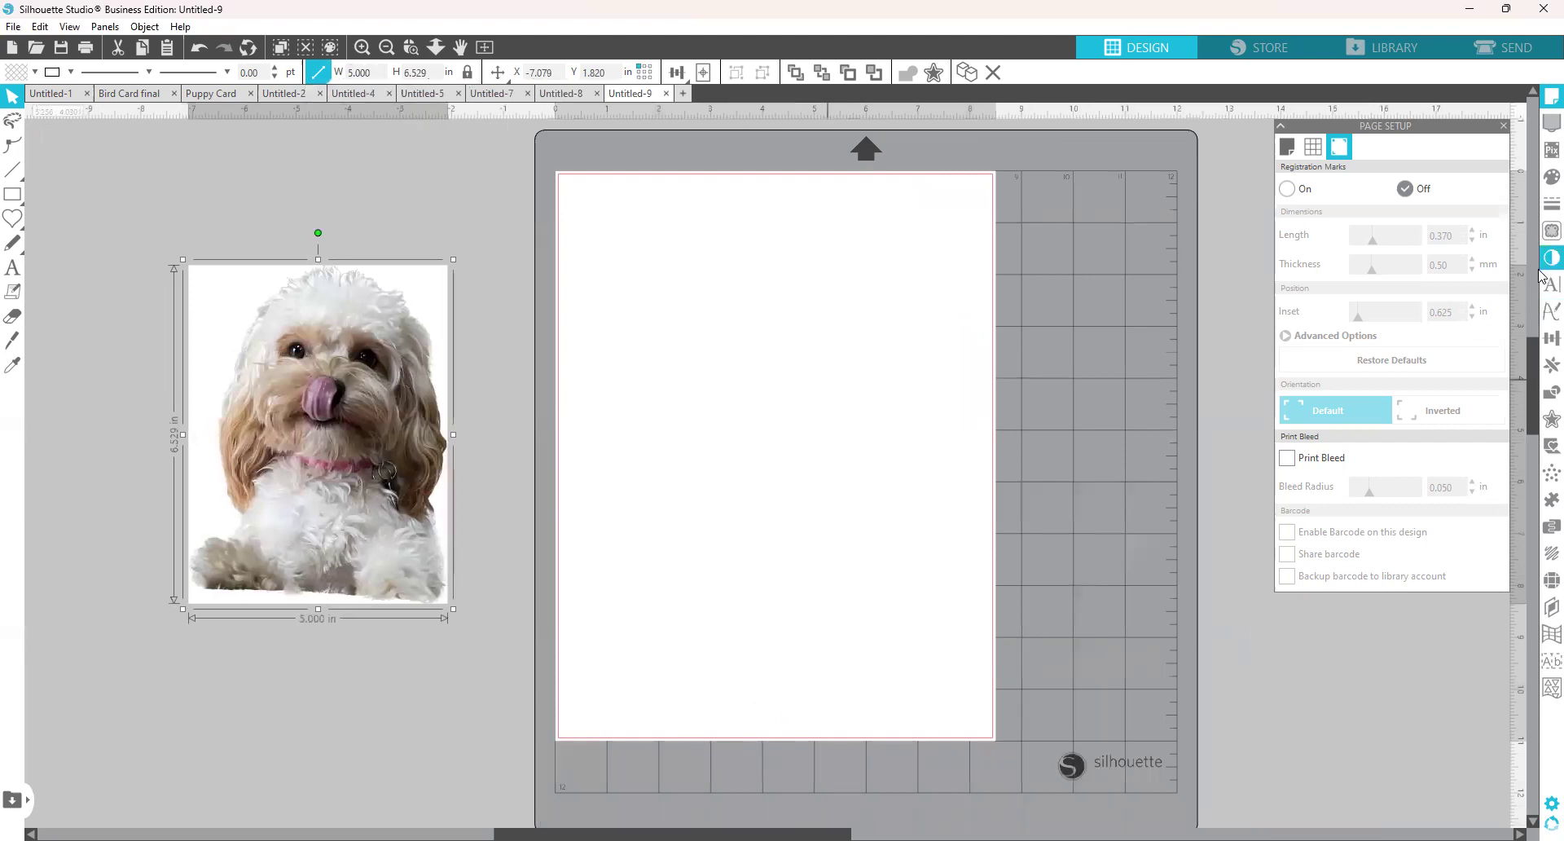
{"action": "left_click", "coordinate": [16, 27]}
{"action": "left_click", "coordinate": [37, 136]}
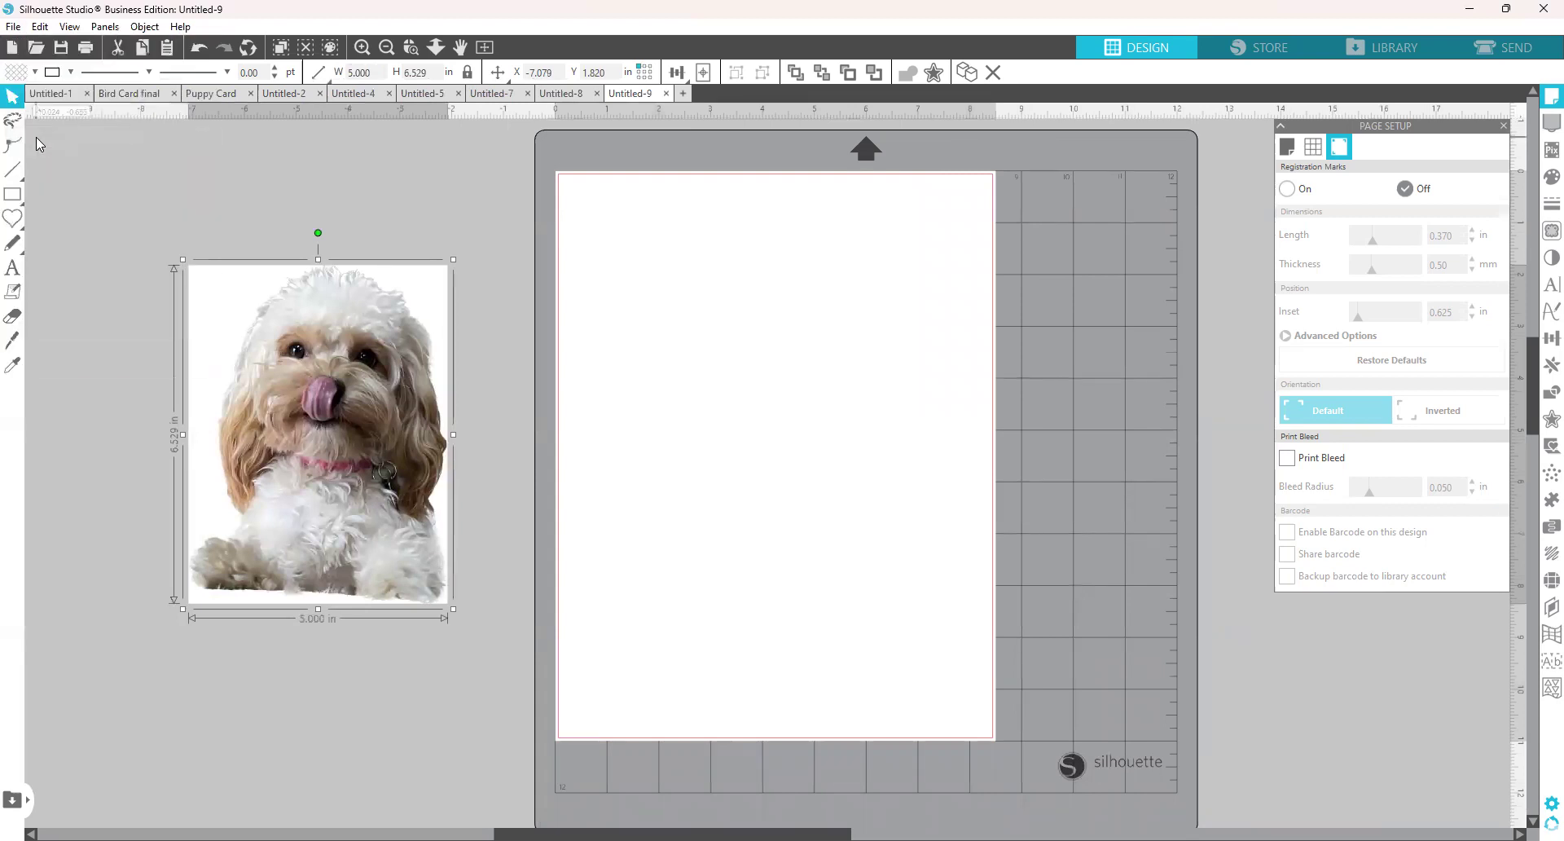
{"action": "left_click", "coordinate": [287, 222]}
{"action": "left_click", "coordinate": [660, 454]}
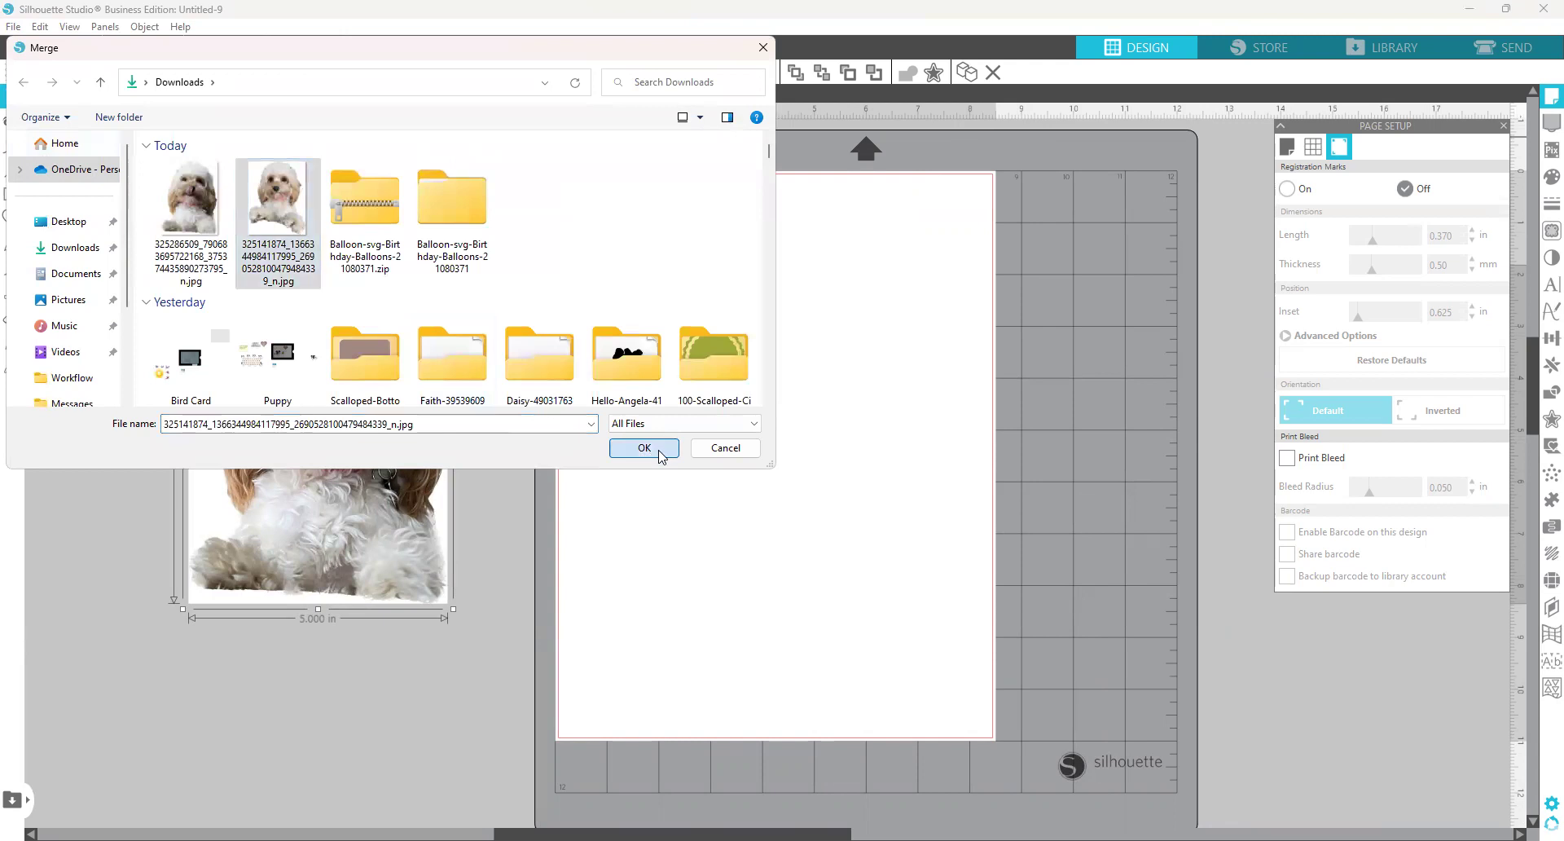
{"action": "left_click", "coordinate": [922, 466]}
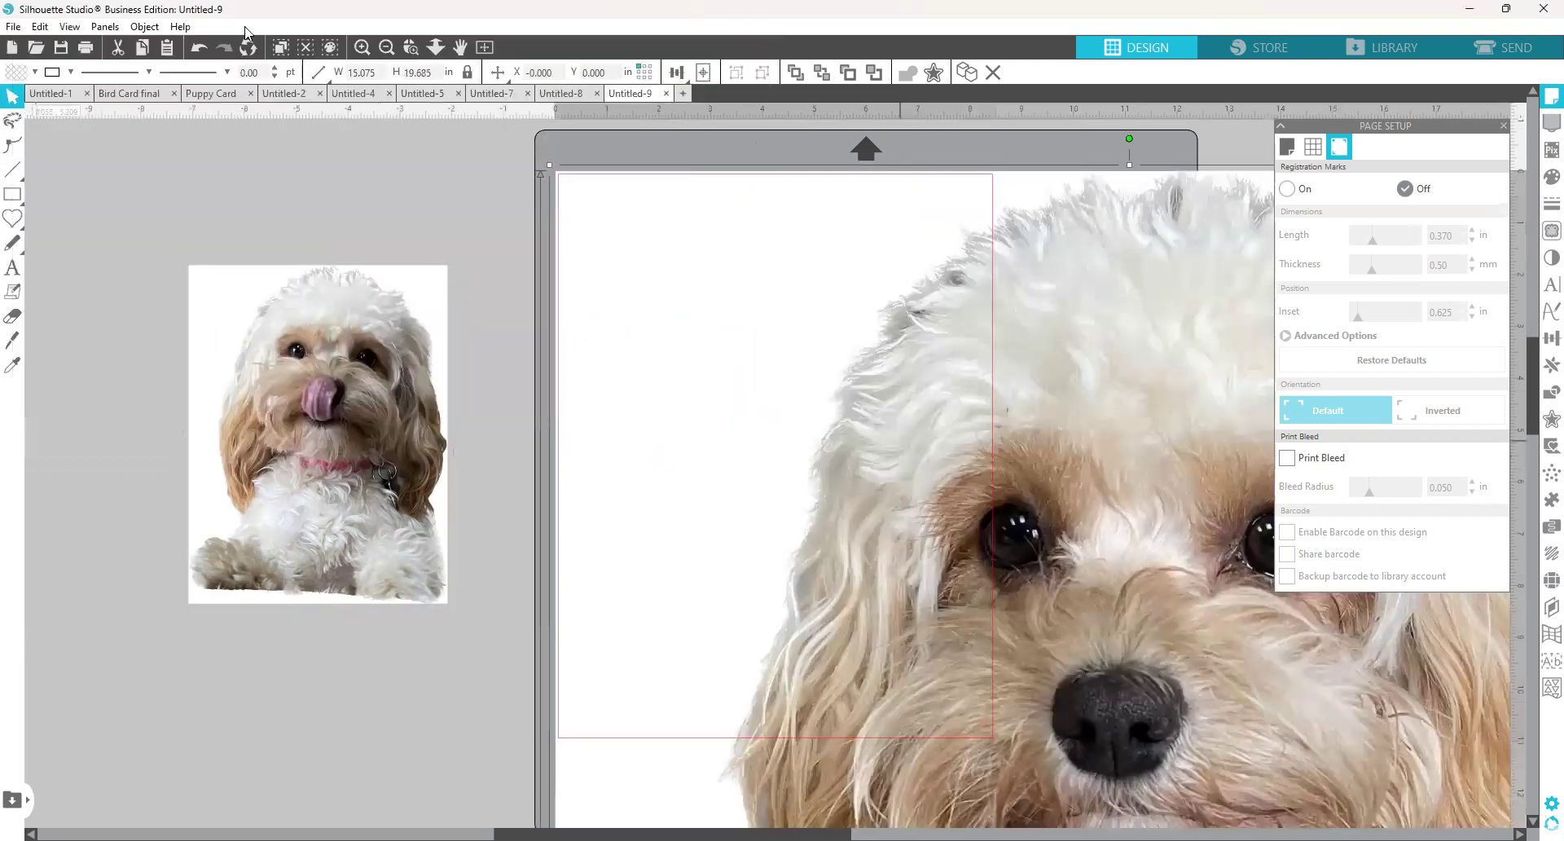
Resize the second dog photo to a width of 5 in and move it onto the middle of the page.
{"action": "left_click", "coordinate": [383, 72]}
{"action": "mouse_move", "coordinate": [318, 75]}
{"action": "type", "text": "5"}
{"action": "key", "text": "Return"}
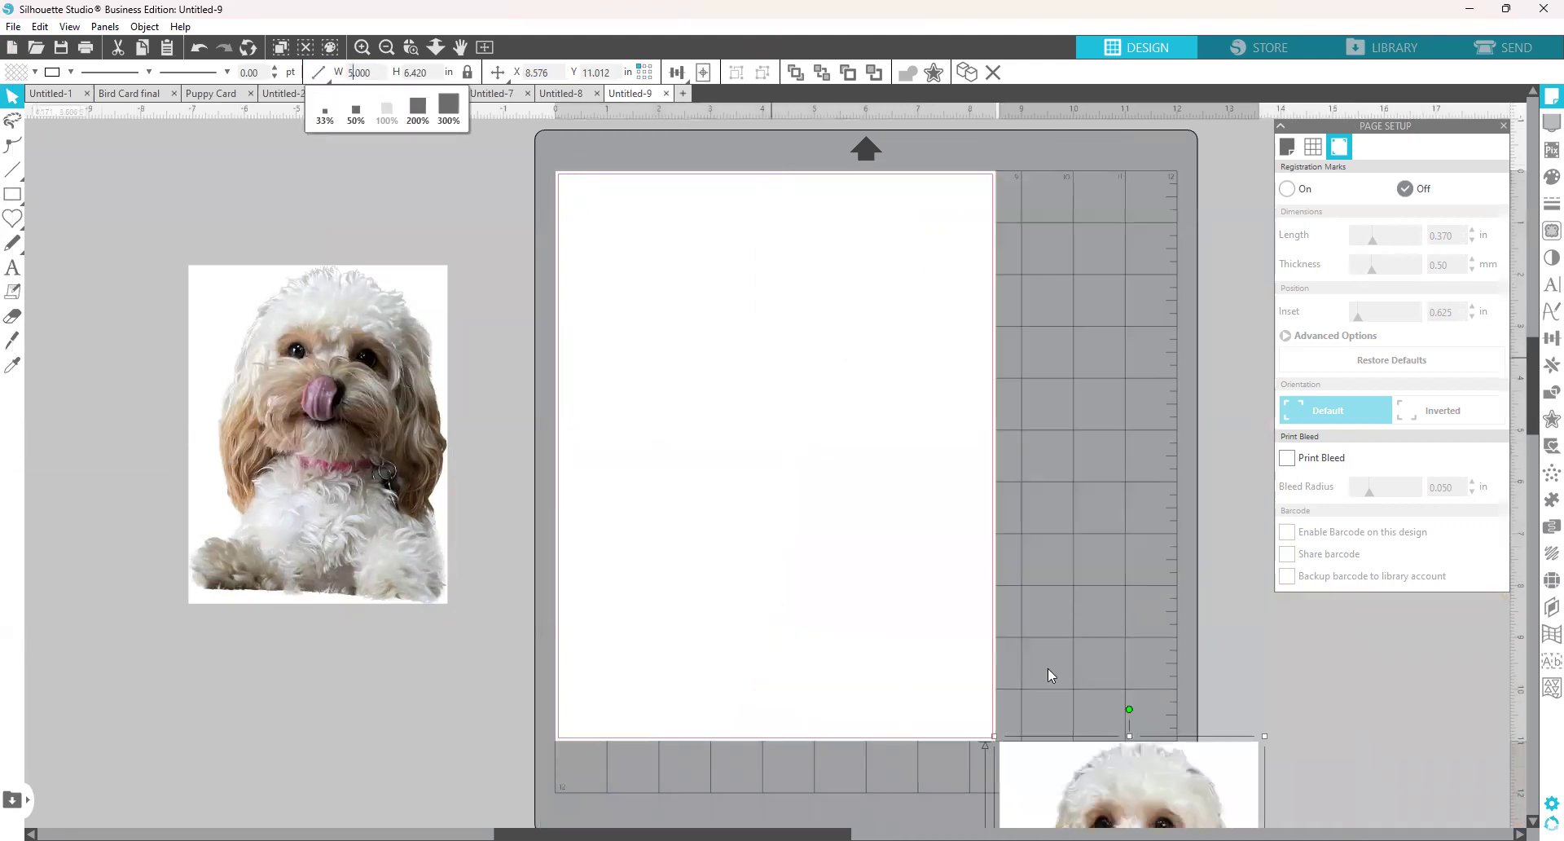
{"action": "left_click_drag", "start_coordinate": [1124, 782], "coordinate": [745, 337]}
{"action": "left_click_drag", "start_coordinate": [1277, 343], "coordinate": [789, 324]}
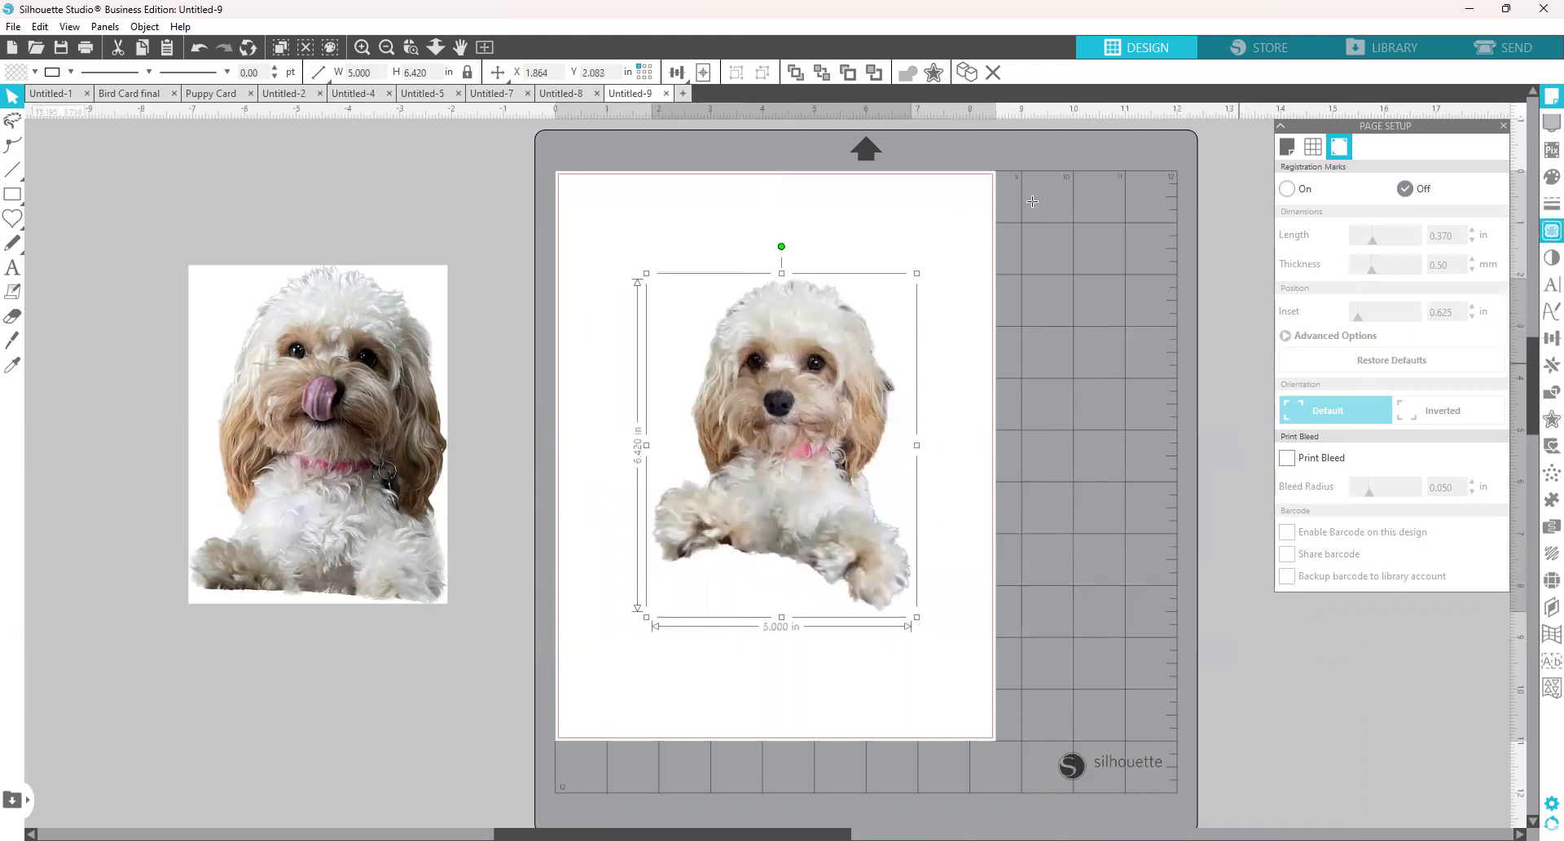
Trace and detach the second dog from its background with a trace area around it and a threshold of 99%.
{"action": "left_click_drag", "start_coordinate": [592, 219], "coordinate": [1000, 622]}
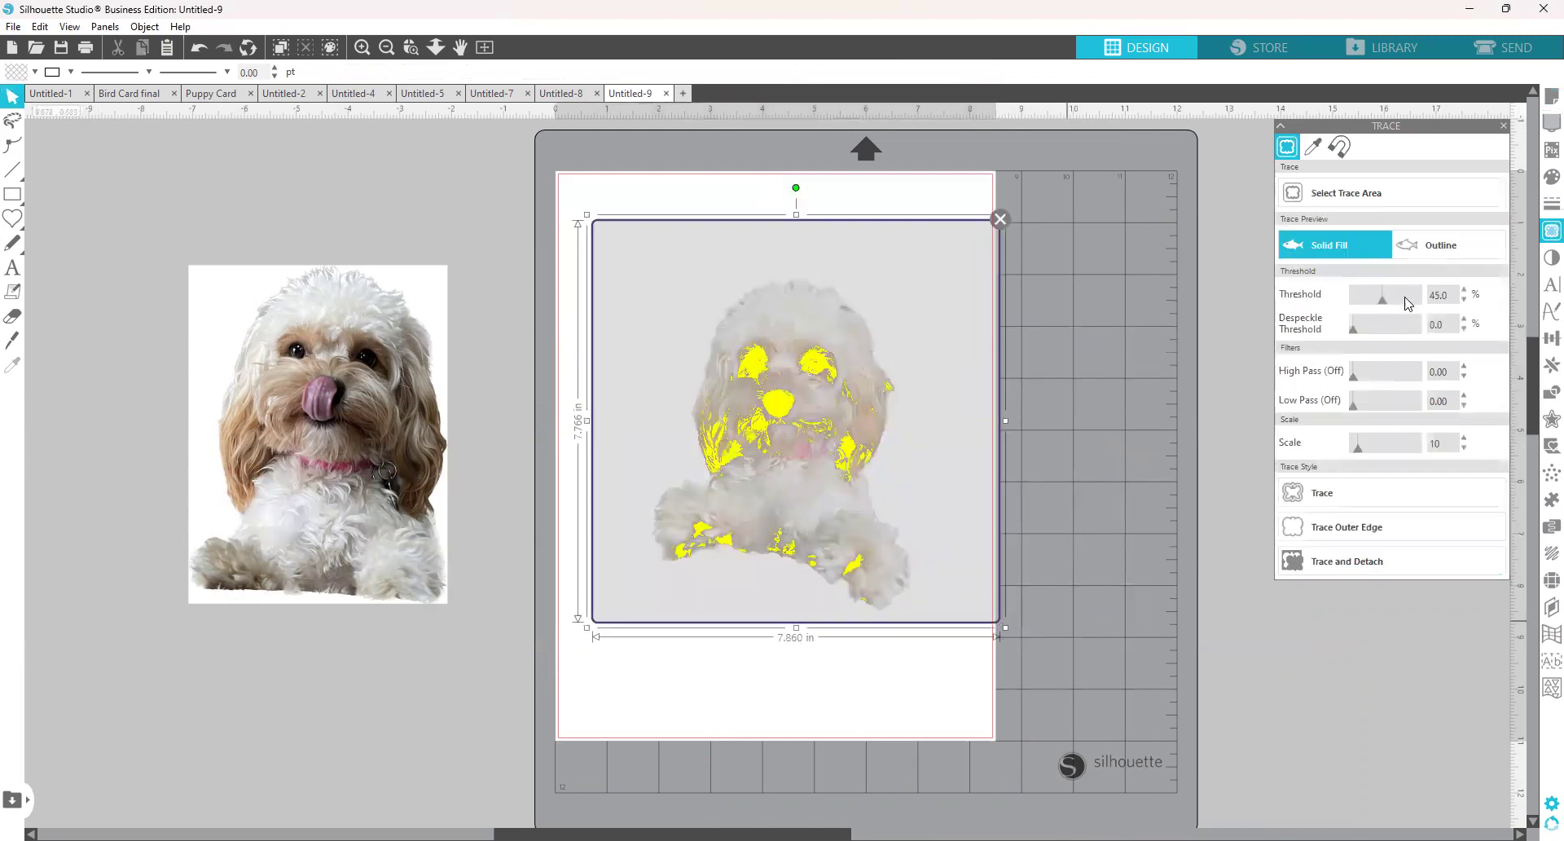
{"action": "left_click_drag", "start_coordinate": [1387, 305], "coordinate": [1421, 305]}
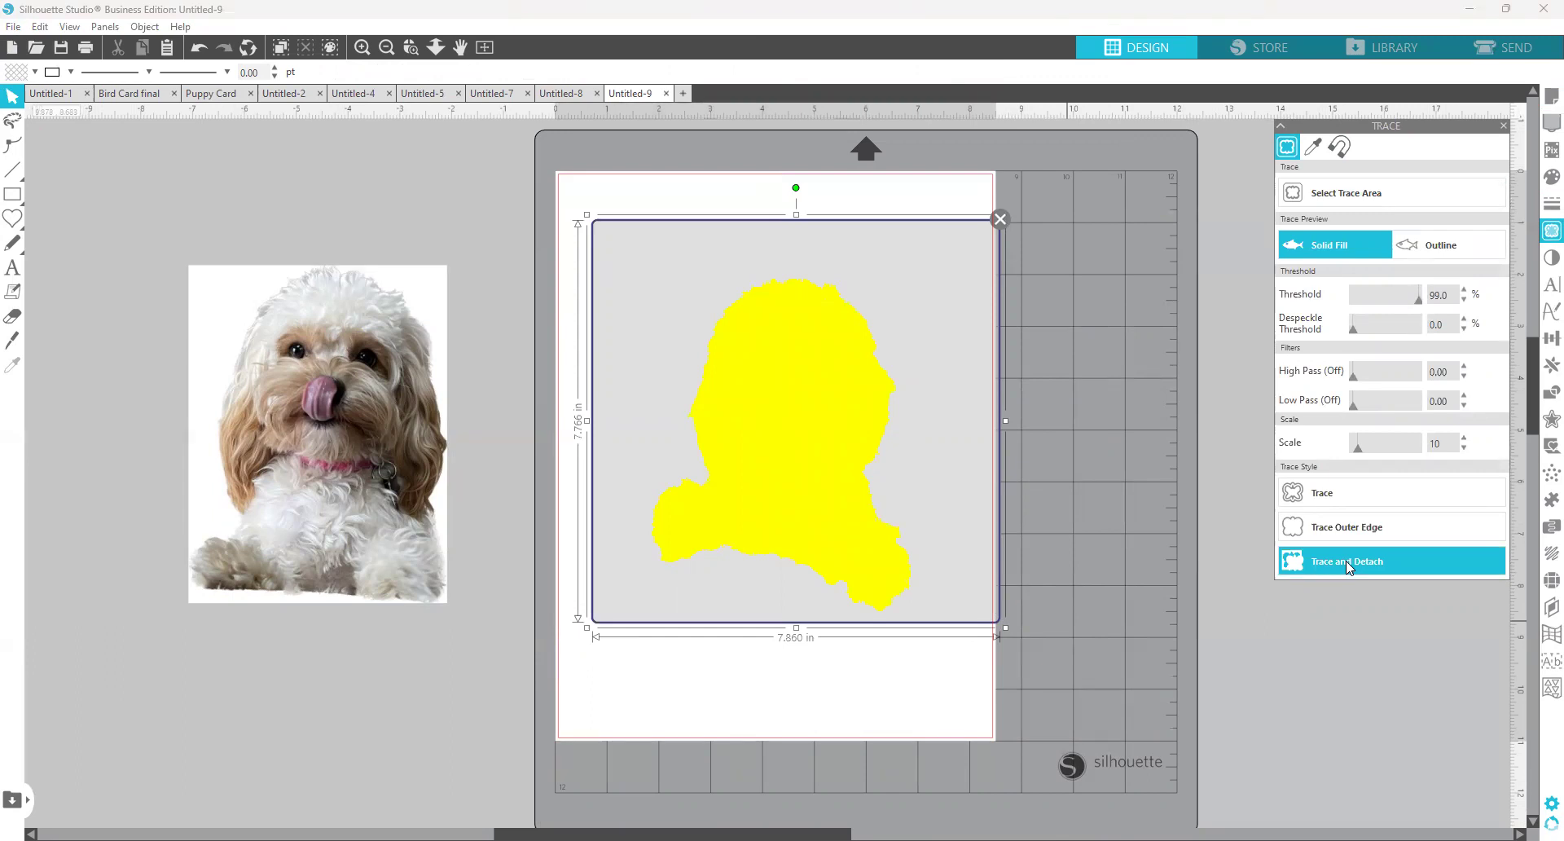
{"action": "left_click", "coordinate": [1346, 561]}
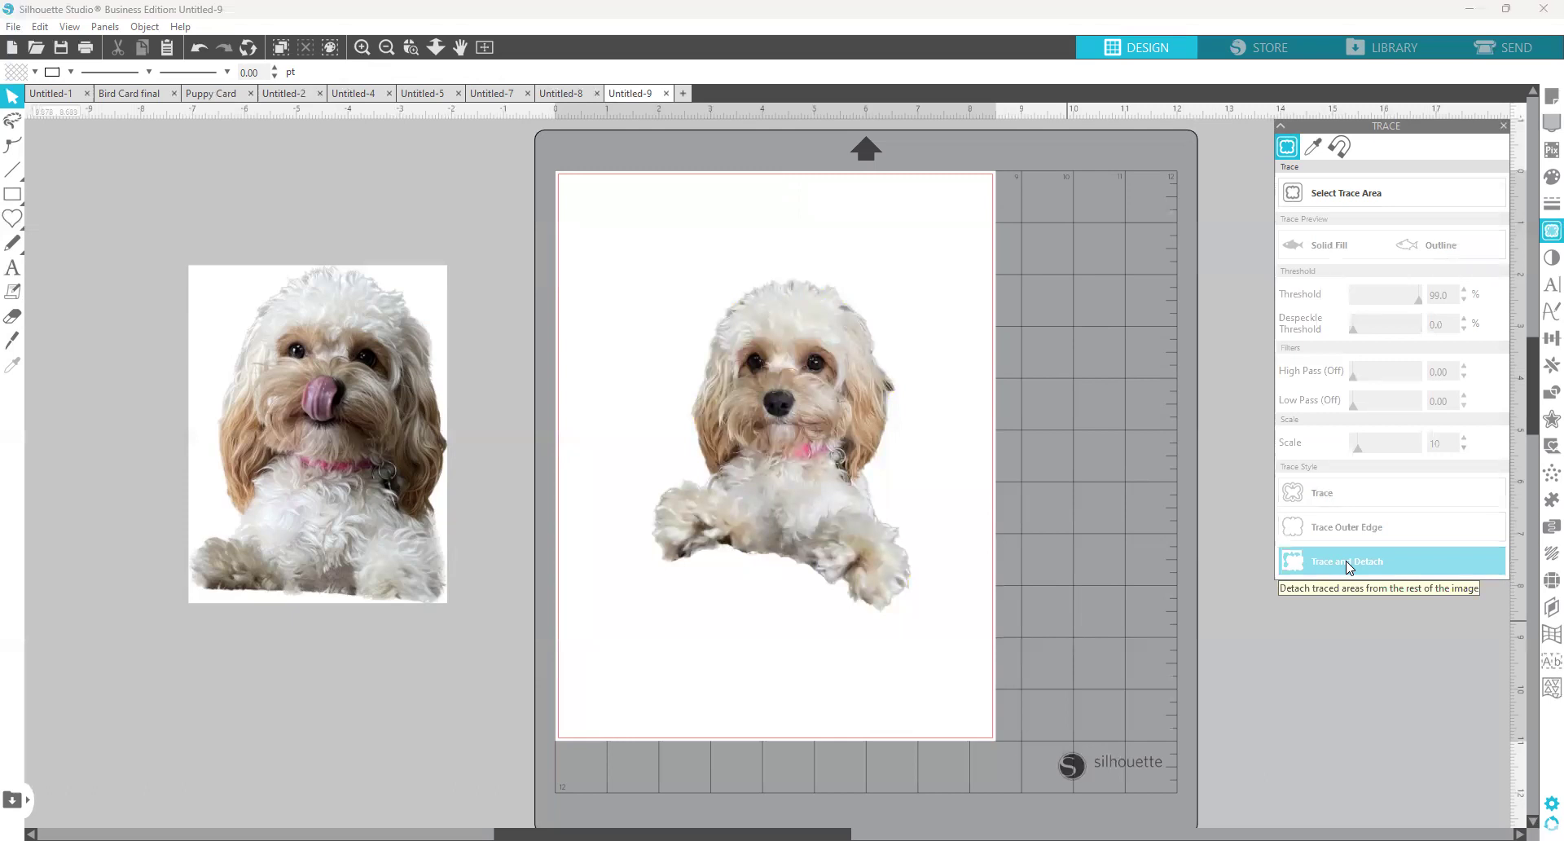
Move the second dog's cutout off the page and delete the leftover background pieces.
{"action": "left_click_drag", "start_coordinate": [660, 456], "coordinate": [1155, 507]}
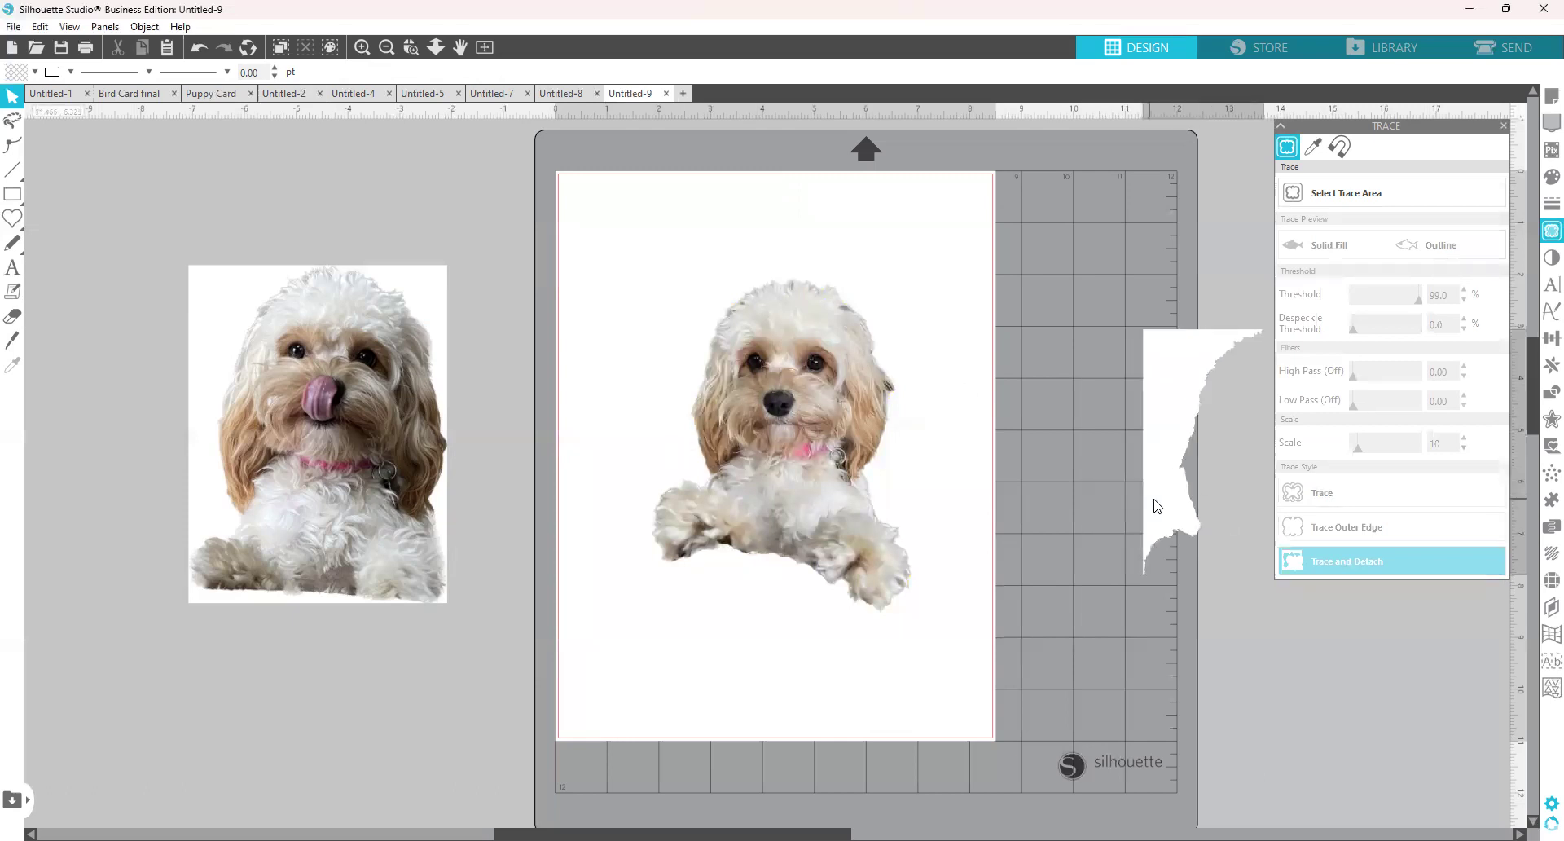
{"action": "left_click_drag", "start_coordinate": [898, 479], "coordinate": [1145, 504]}
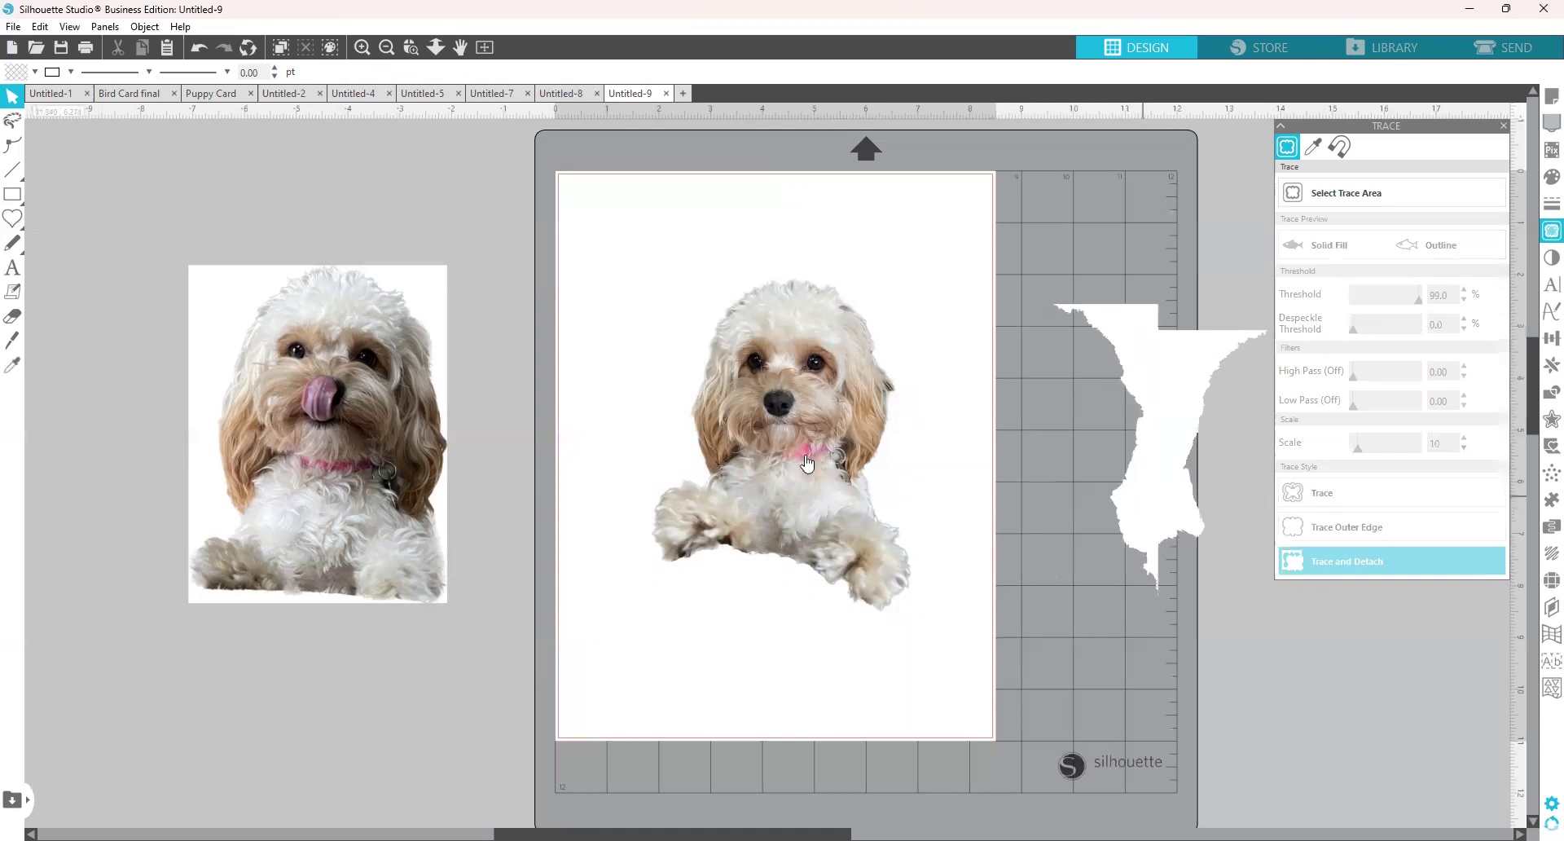
{"action": "left_click_drag", "start_coordinate": [843, 474], "coordinate": [1397, 714]}
{"action": "left_click_drag", "start_coordinate": [545, 168], "coordinate": [1165, 567]}
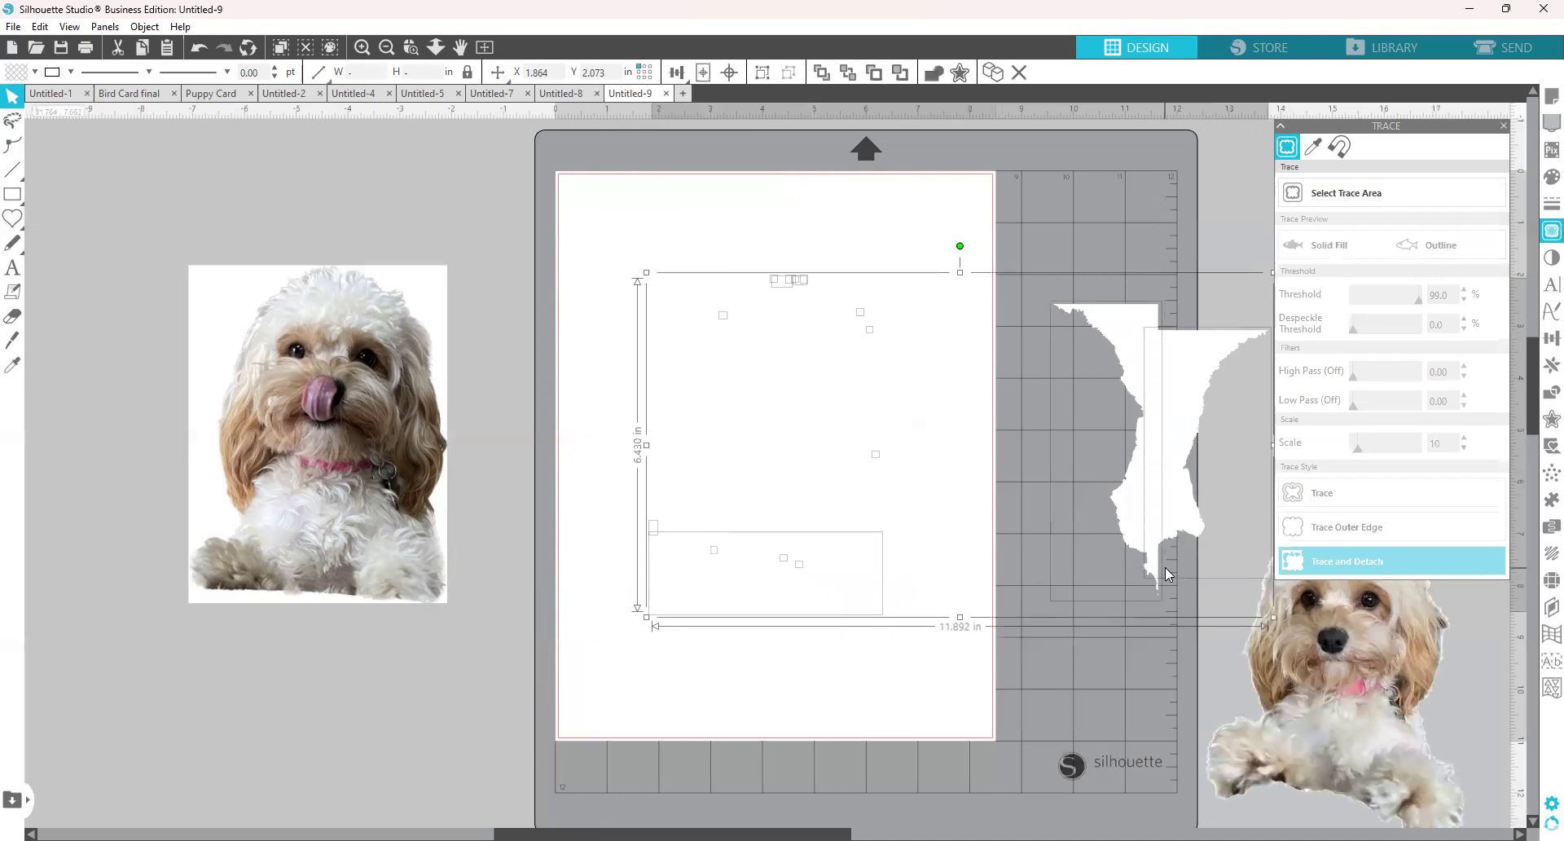
{"action": "key", "text": "Delete"}
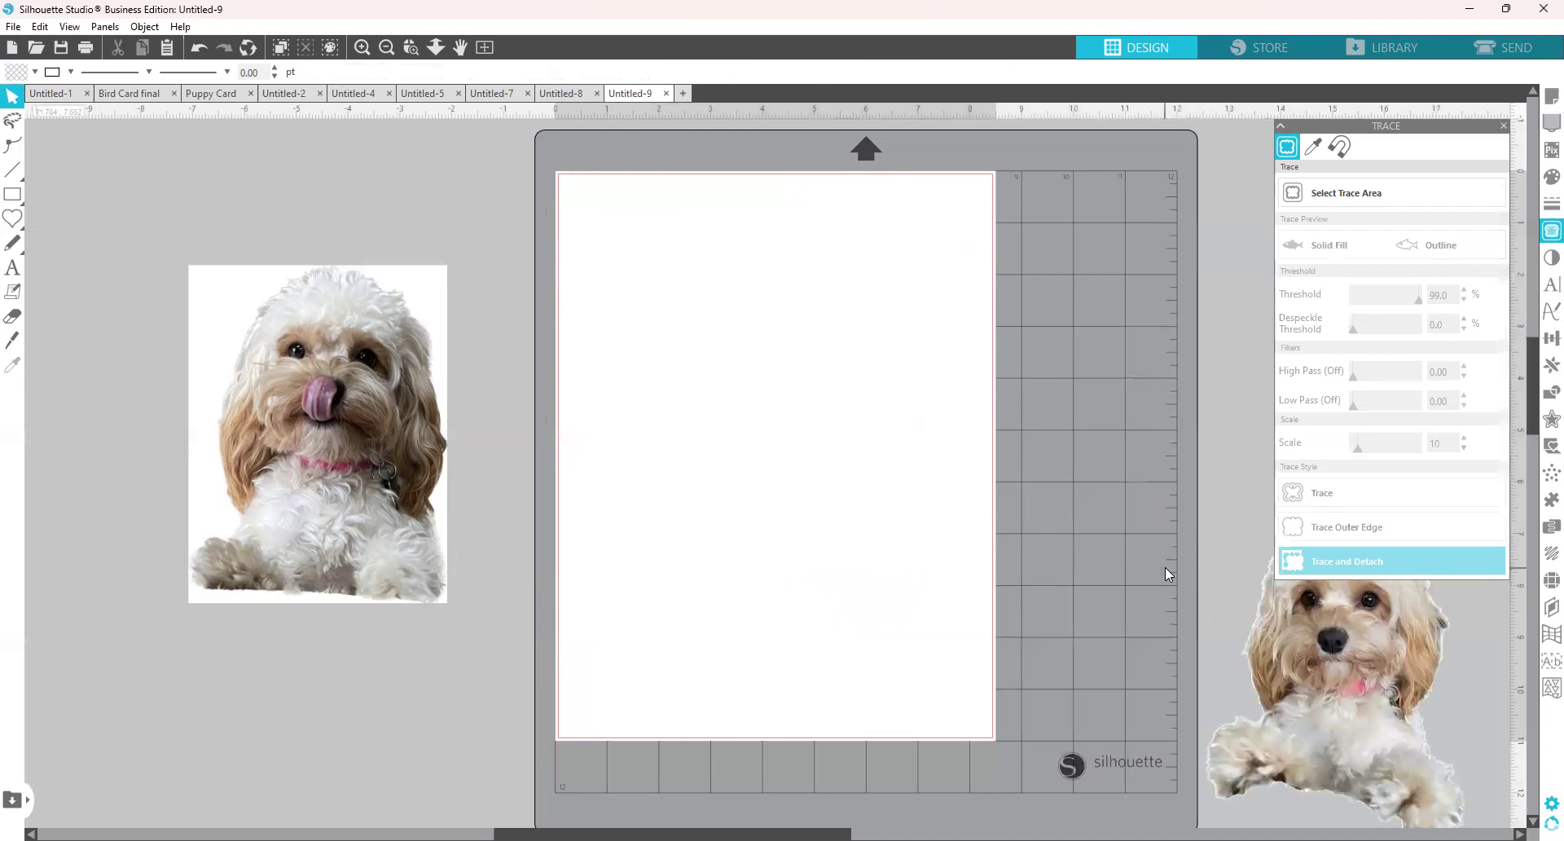
Move the licking-dog photo onto the page, then trace and detach the dog with the threshold at 100%.
{"action": "left_click_drag", "start_coordinate": [368, 480], "coordinate": [828, 443]}
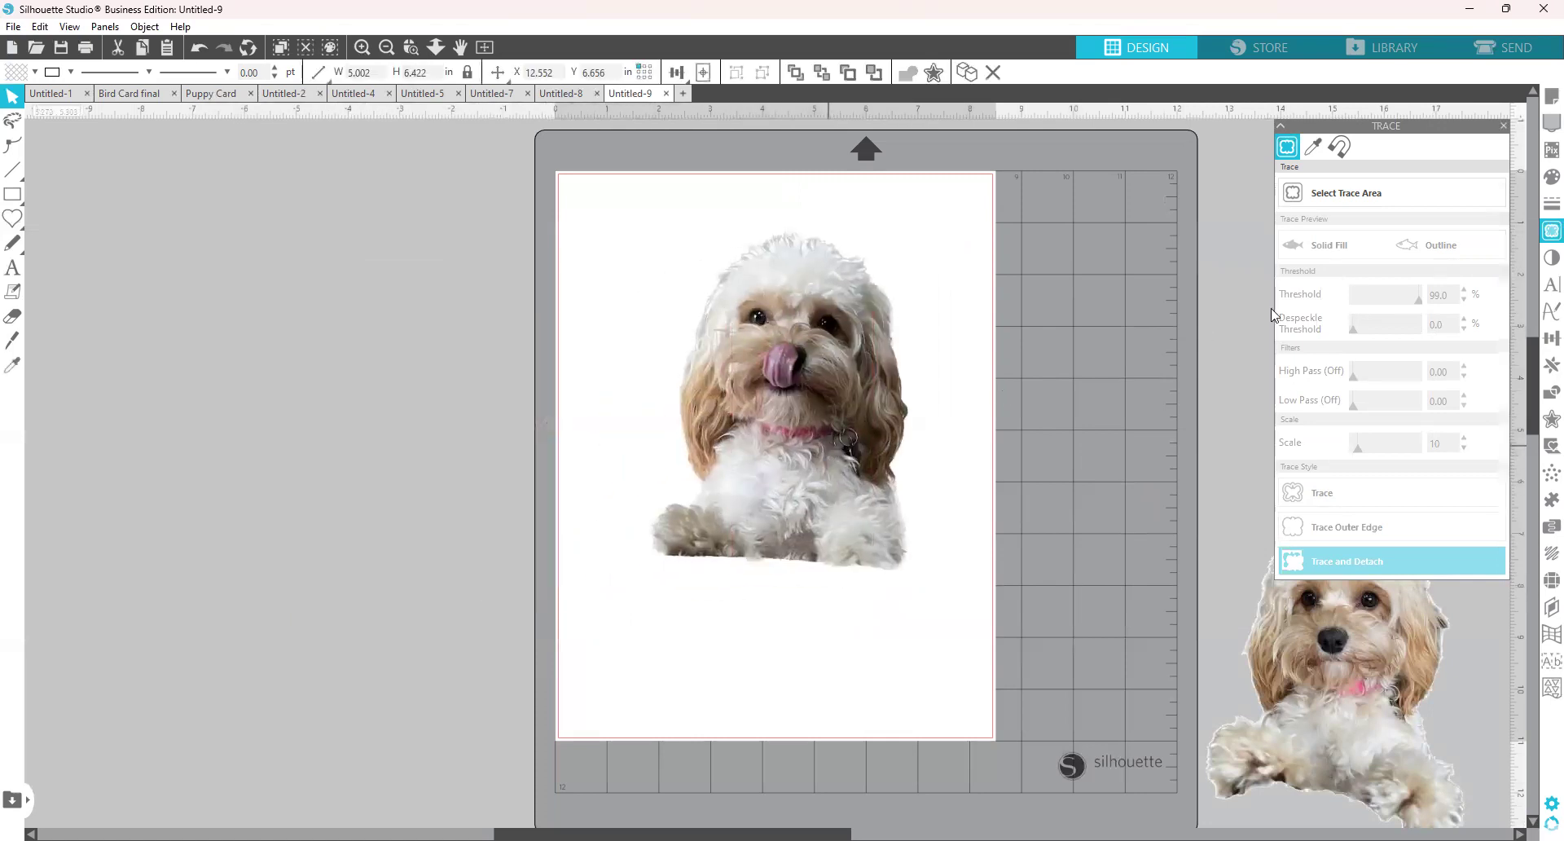
{"action": "left_click", "coordinate": [1353, 195]}
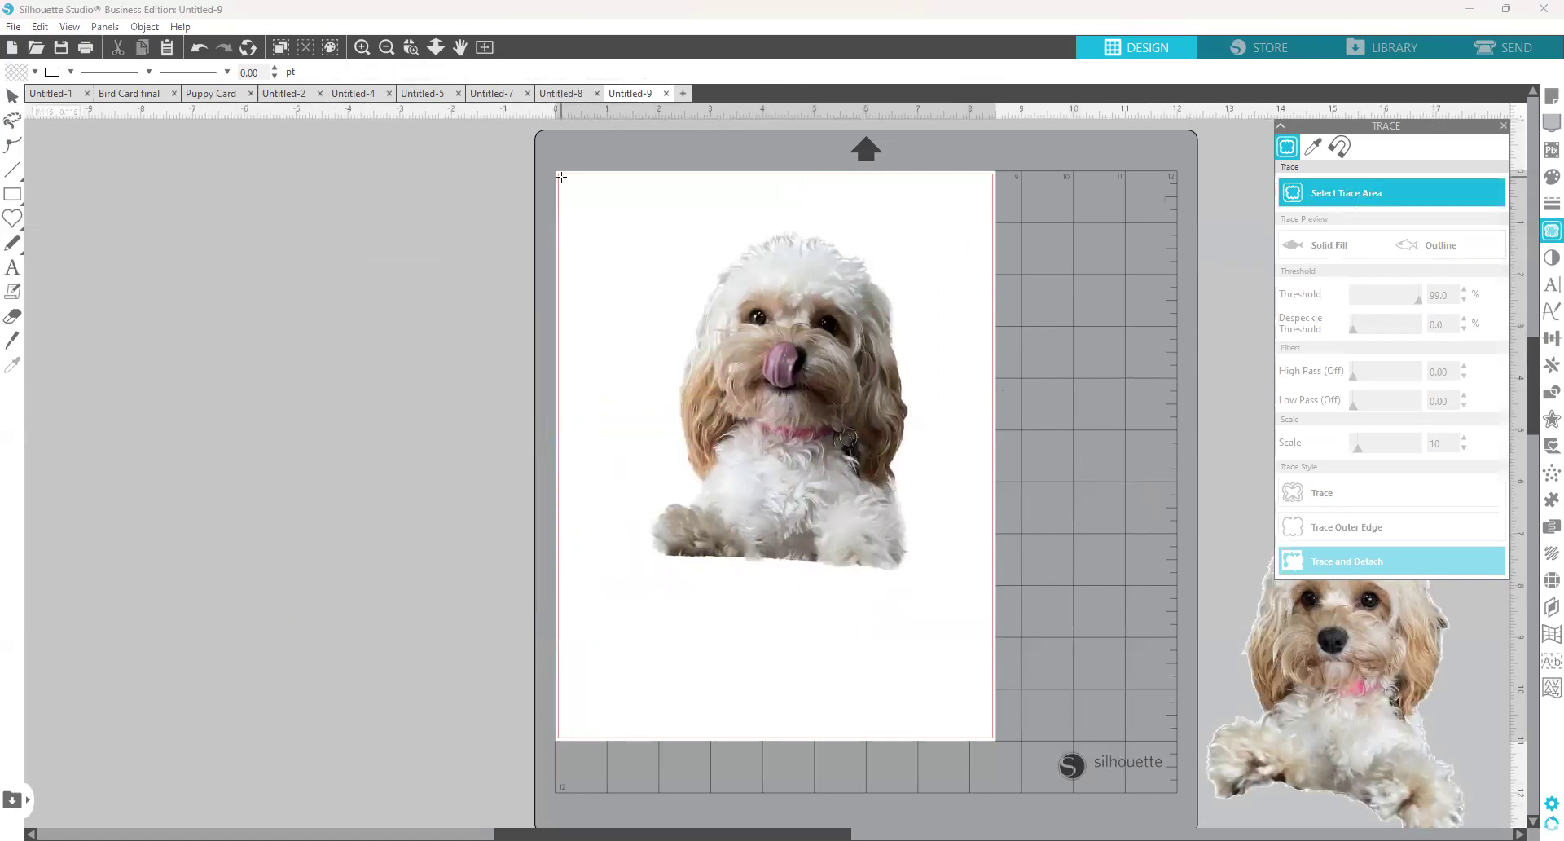
{"action": "mouse_move", "coordinate": [586, 183]}
{"action": "left_mouse_down"}
{"action": "mouse_move", "coordinate": [946, 465]}
{"action": "mouse_move", "coordinate": [991, 646]}
{"action": "left_mouse_up"}
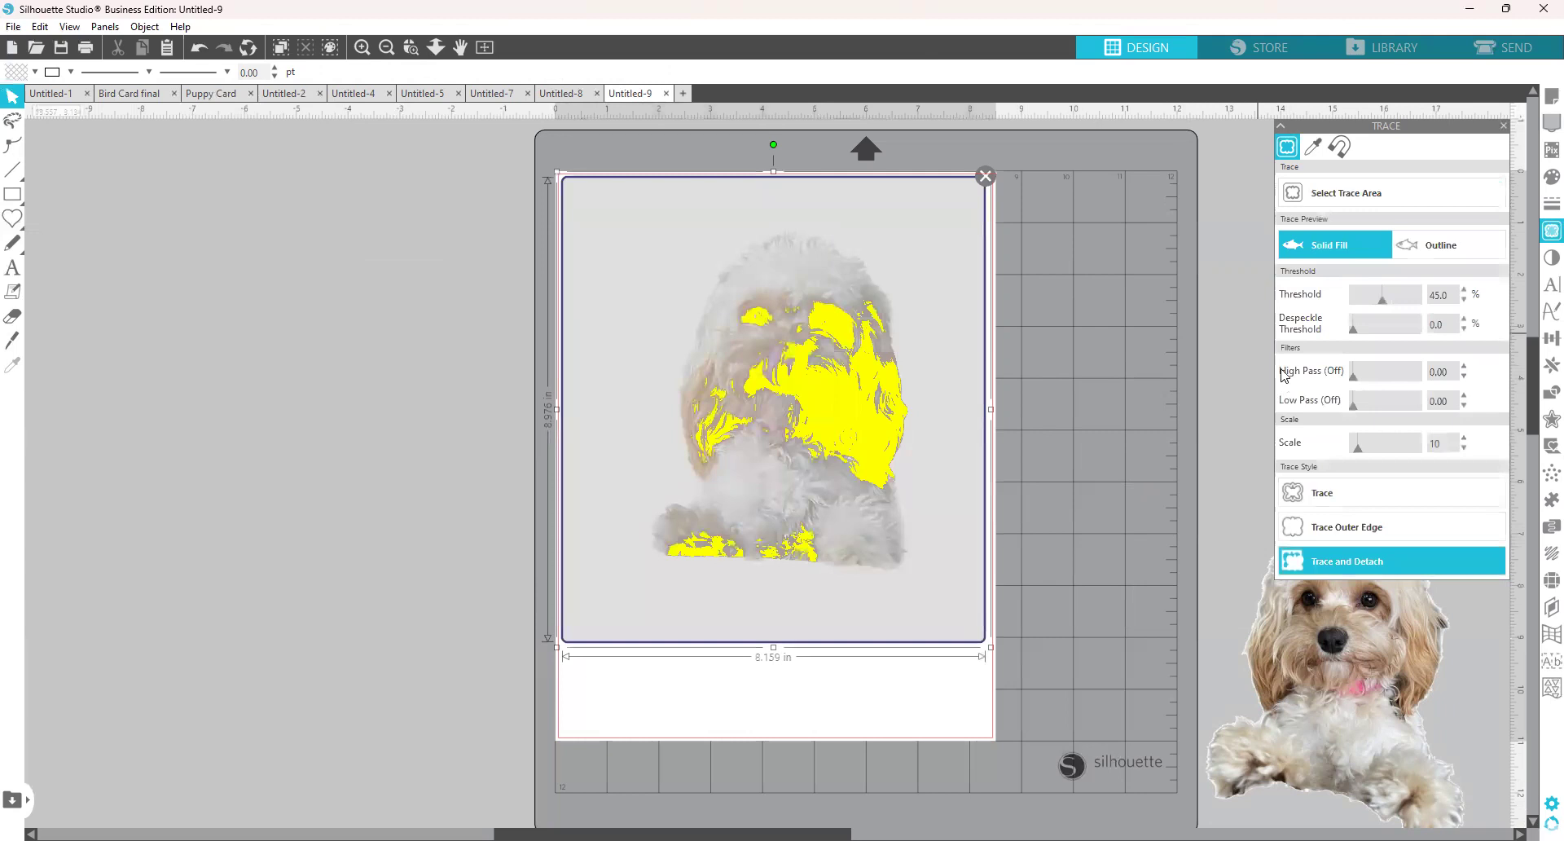
{"action": "left_click_drag", "start_coordinate": [1388, 306], "coordinate": [1417, 302]}
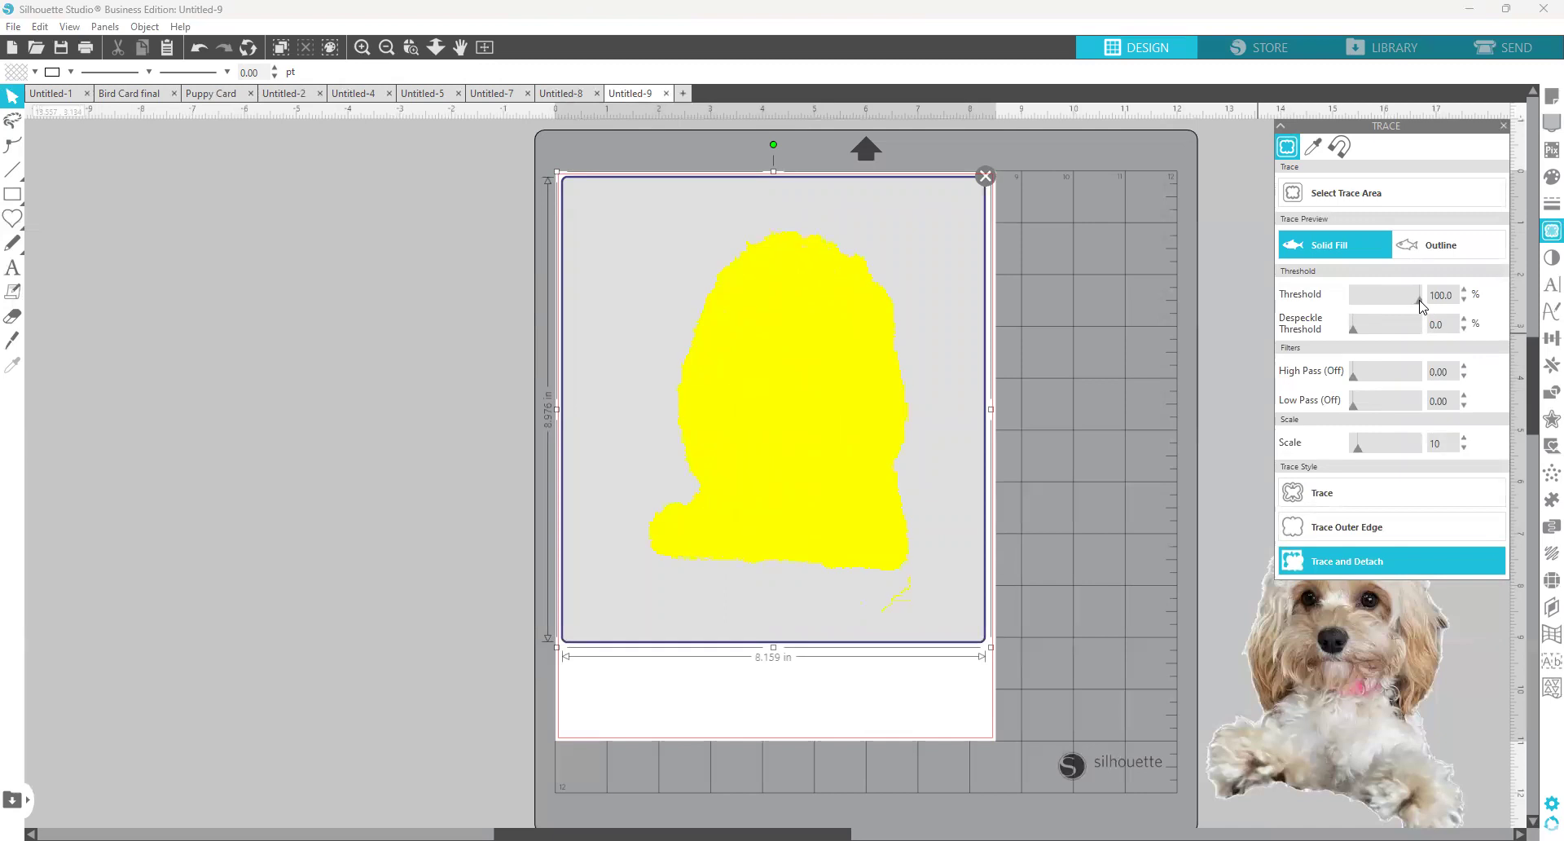
{"action": "left_click", "coordinate": [1359, 571]}
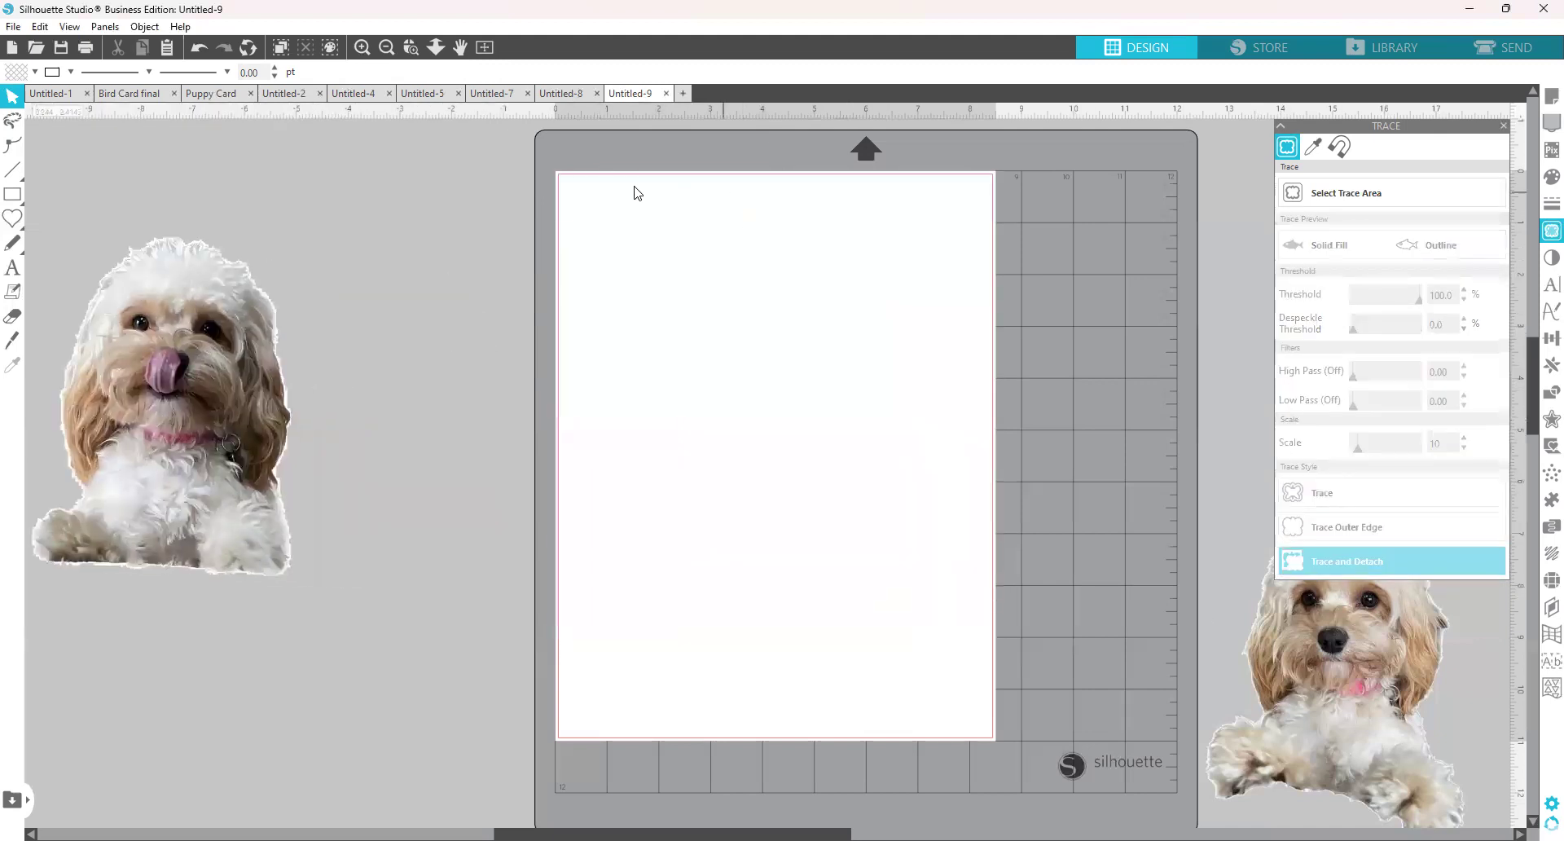
Delete the licking dog's leftover background pieces and set the two dog cutouts side by side.
{"action": "mouse_move", "coordinate": [517, 150]}
{"action": "left_mouse_down"}
{"action": "mouse_move", "coordinate": [991, 315]}
{"action": "mouse_move", "coordinate": [1054, 717]}
{"action": "left_mouse_up"}
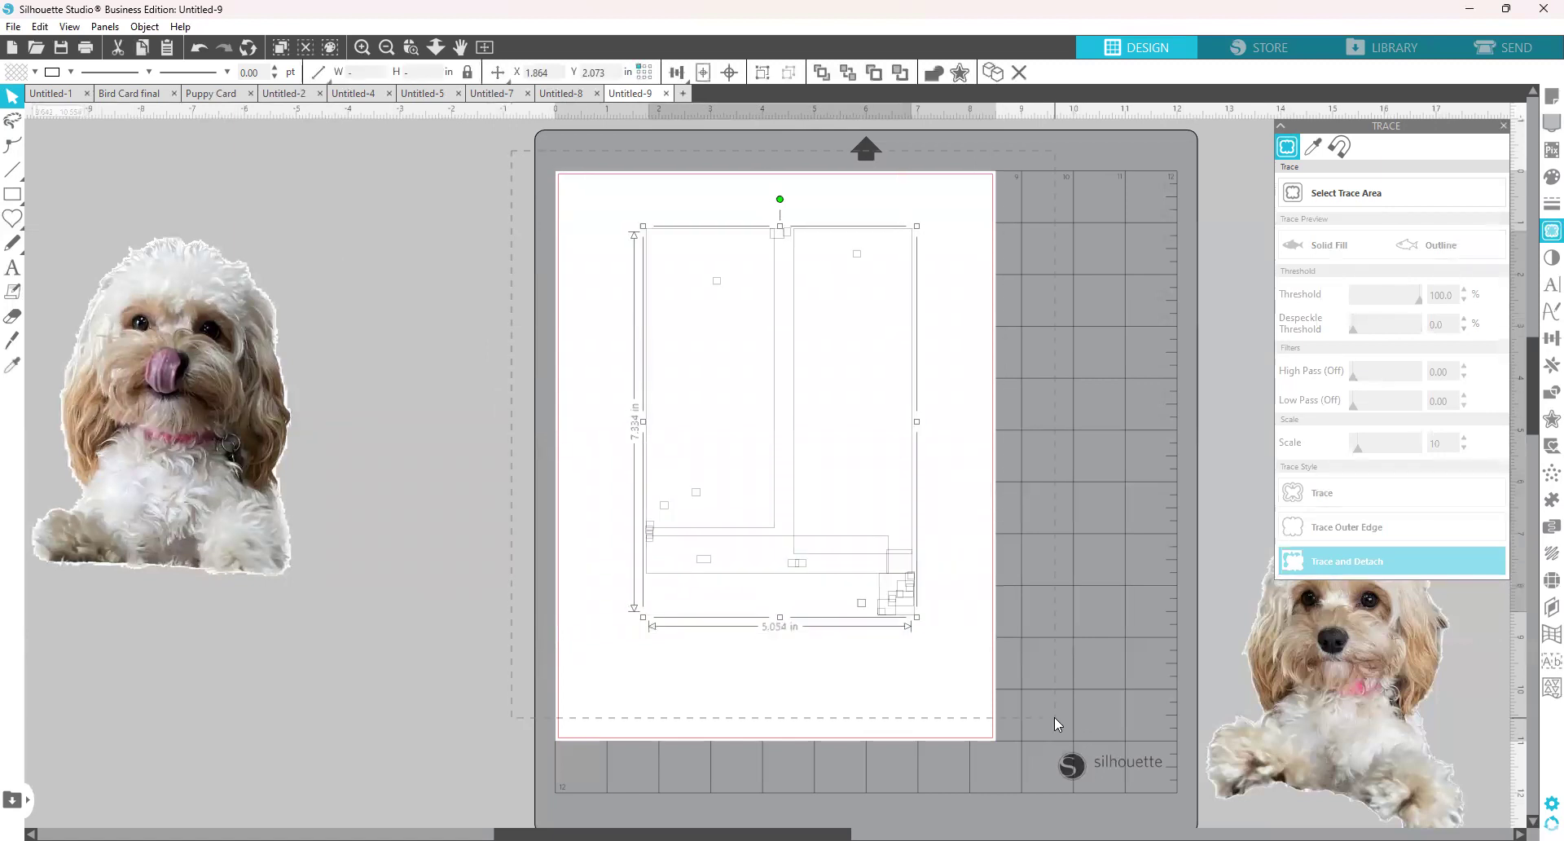
{"action": "key", "text": "Delete"}
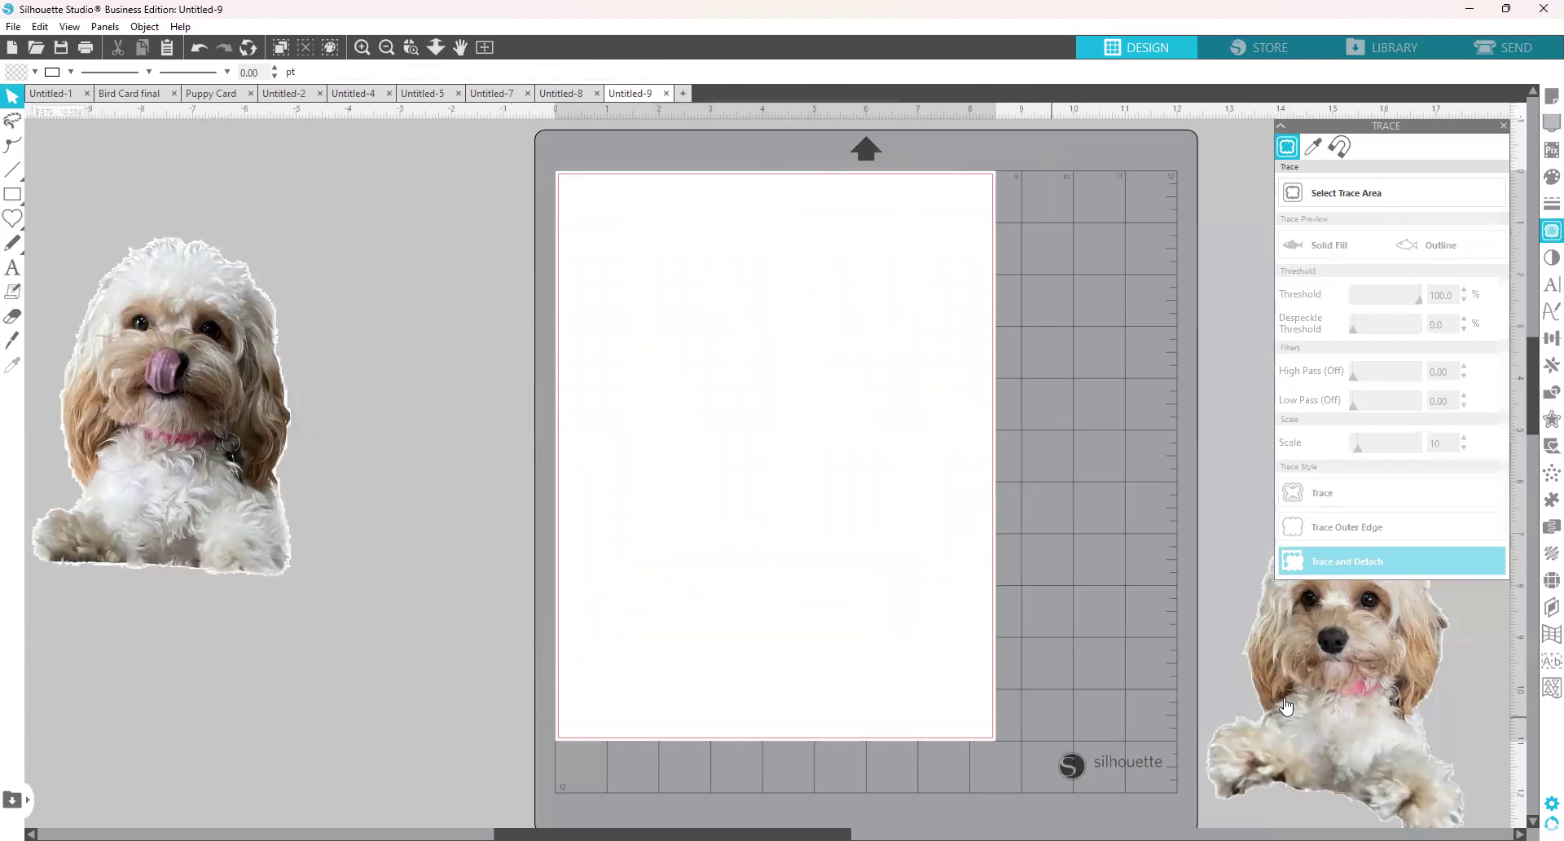
{"action": "left_click_drag", "start_coordinate": [876, 471], "coordinate": [977, 392]}
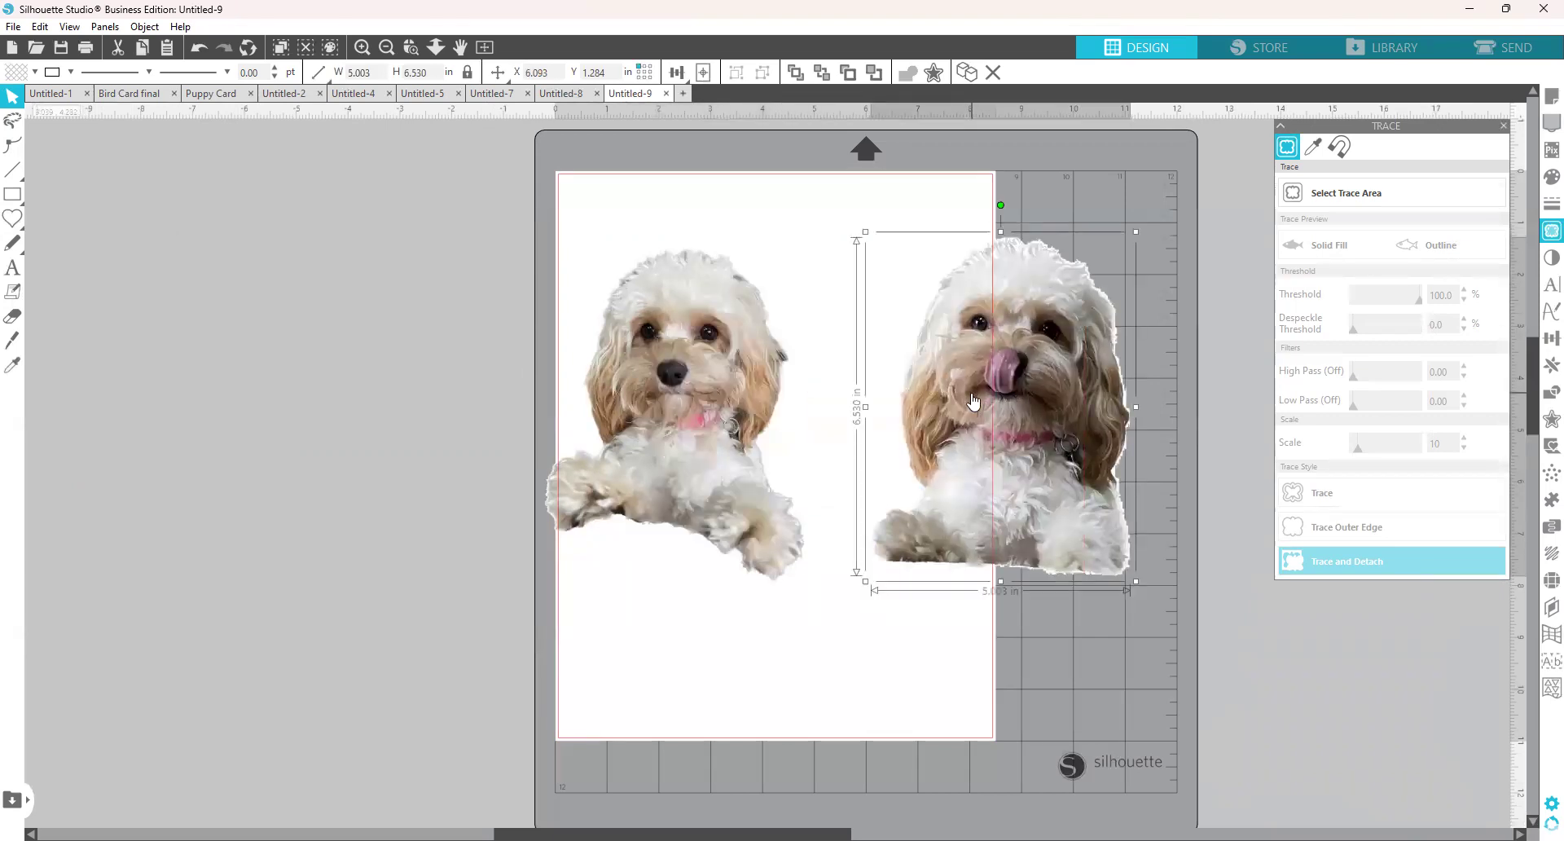
{"action": "left_click", "coordinate": [606, 434]}
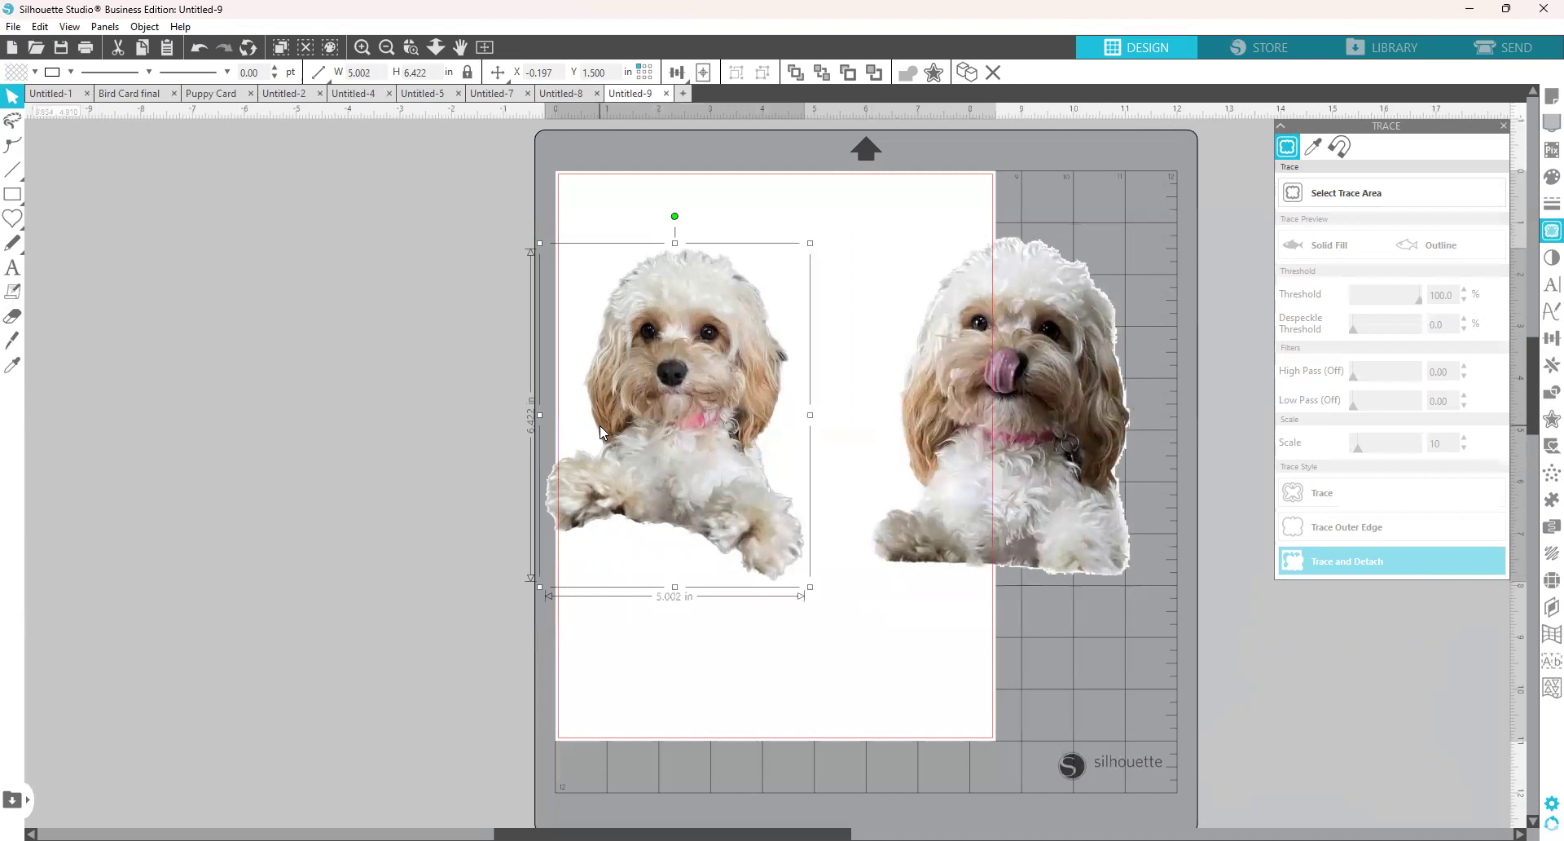
{"action": "left_click", "coordinate": [376, 70]}
{"action": "left_click", "coordinate": [319, 72]}
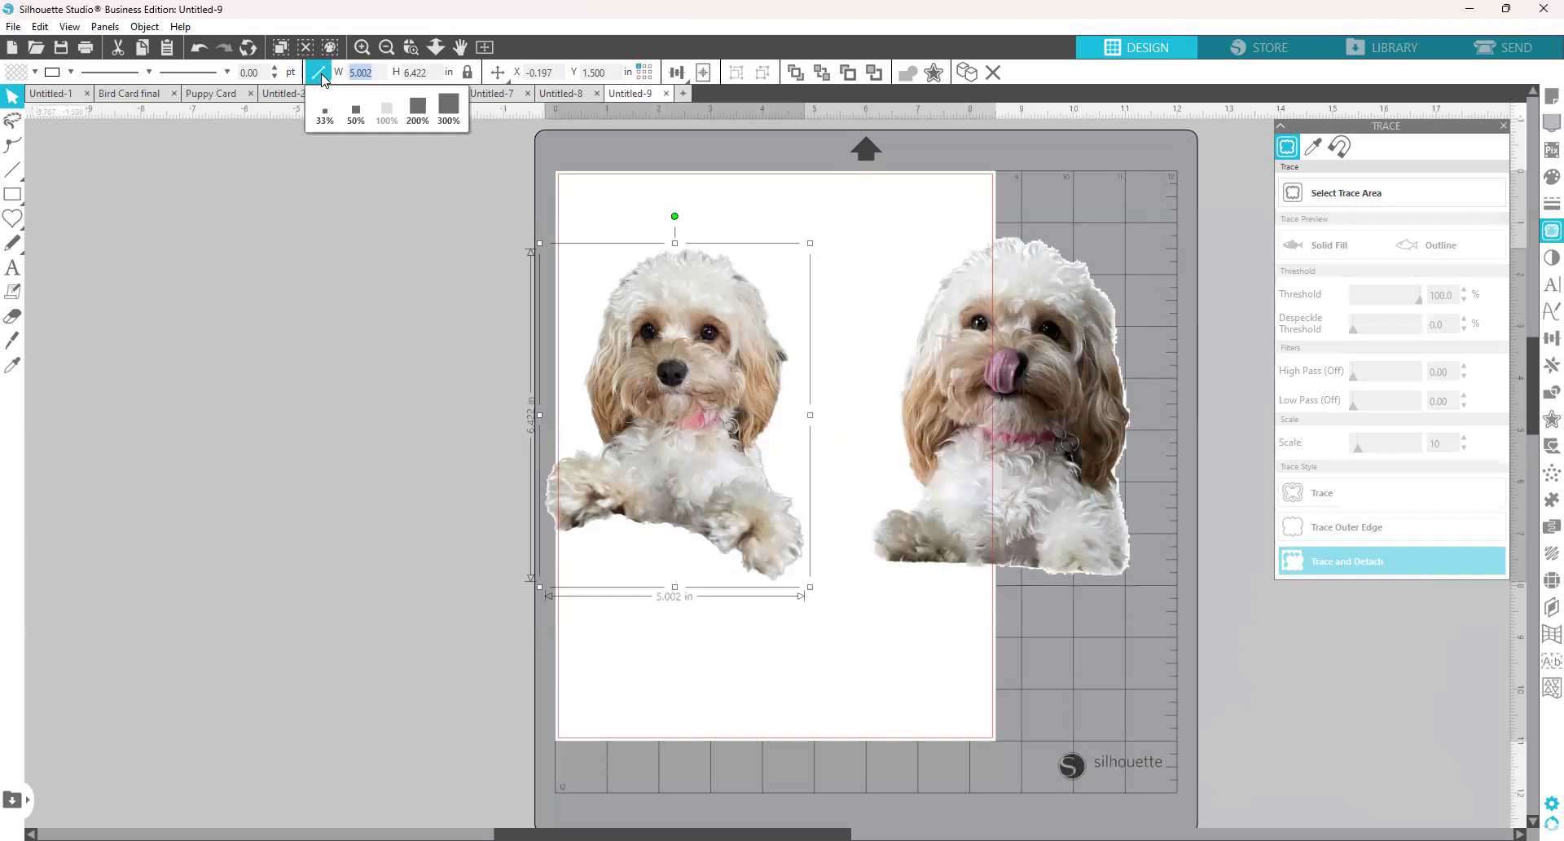
{"action": "left_click", "coordinate": [352, 73]}
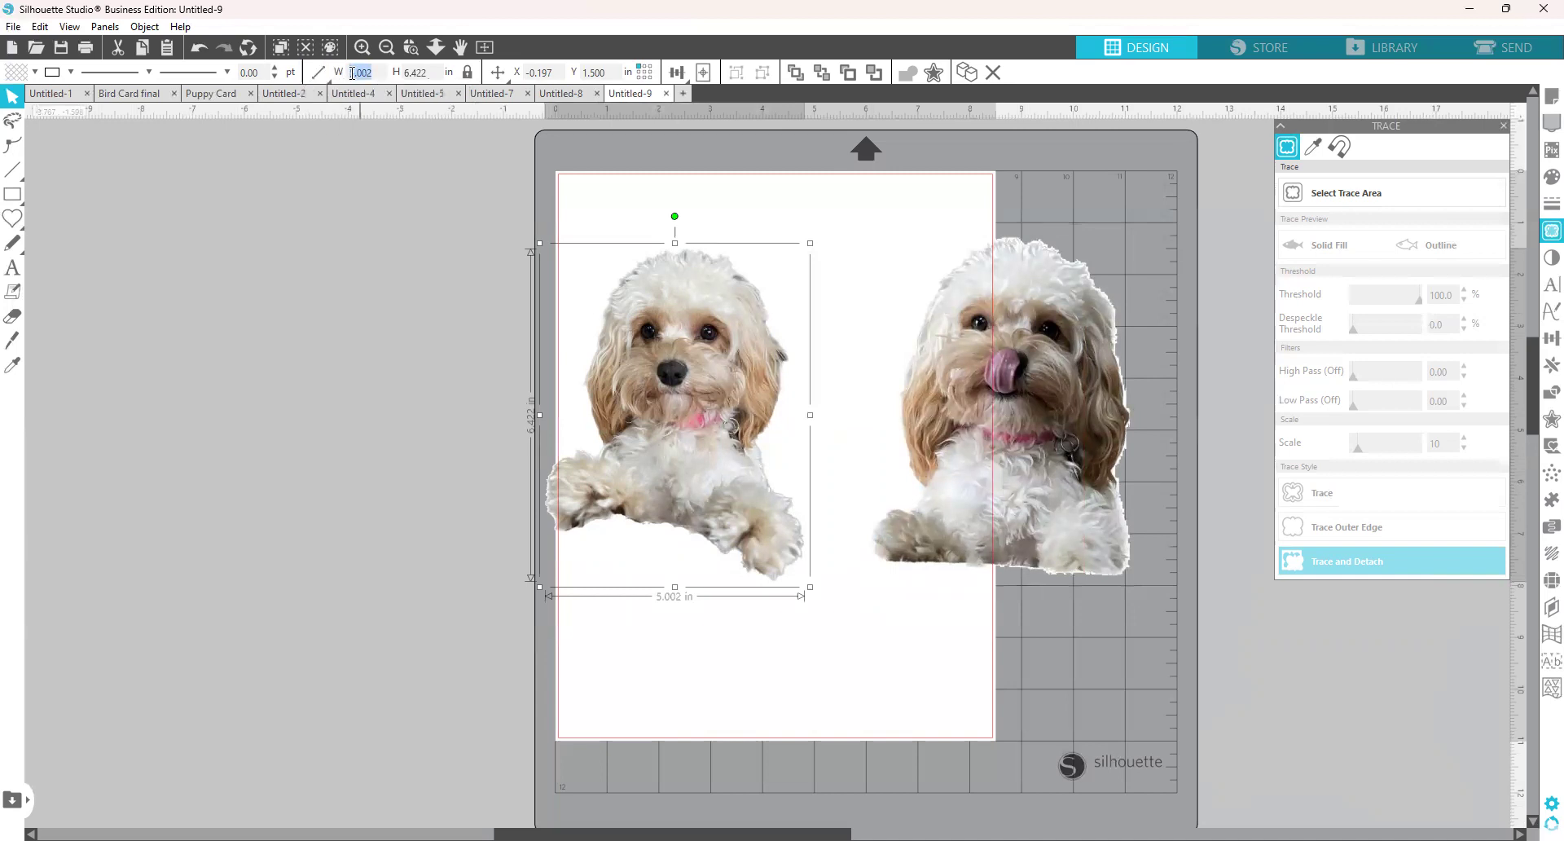
Park the closed-mouth dog cutout beside the page and move the licking-dog cutout onto the middle of the page.
{"action": "left_click", "coordinate": [325, 515]}
{"action": "left_click_drag", "start_coordinate": [761, 464], "coordinate": [1041, 469]}
{"action": "key", "text": "ctrl+z"}
{"action": "key", "text": "ctrl+z"}
{"action": "key", "text": "ctrl+z"}
{"action": "key", "text": "ctrl+z"}
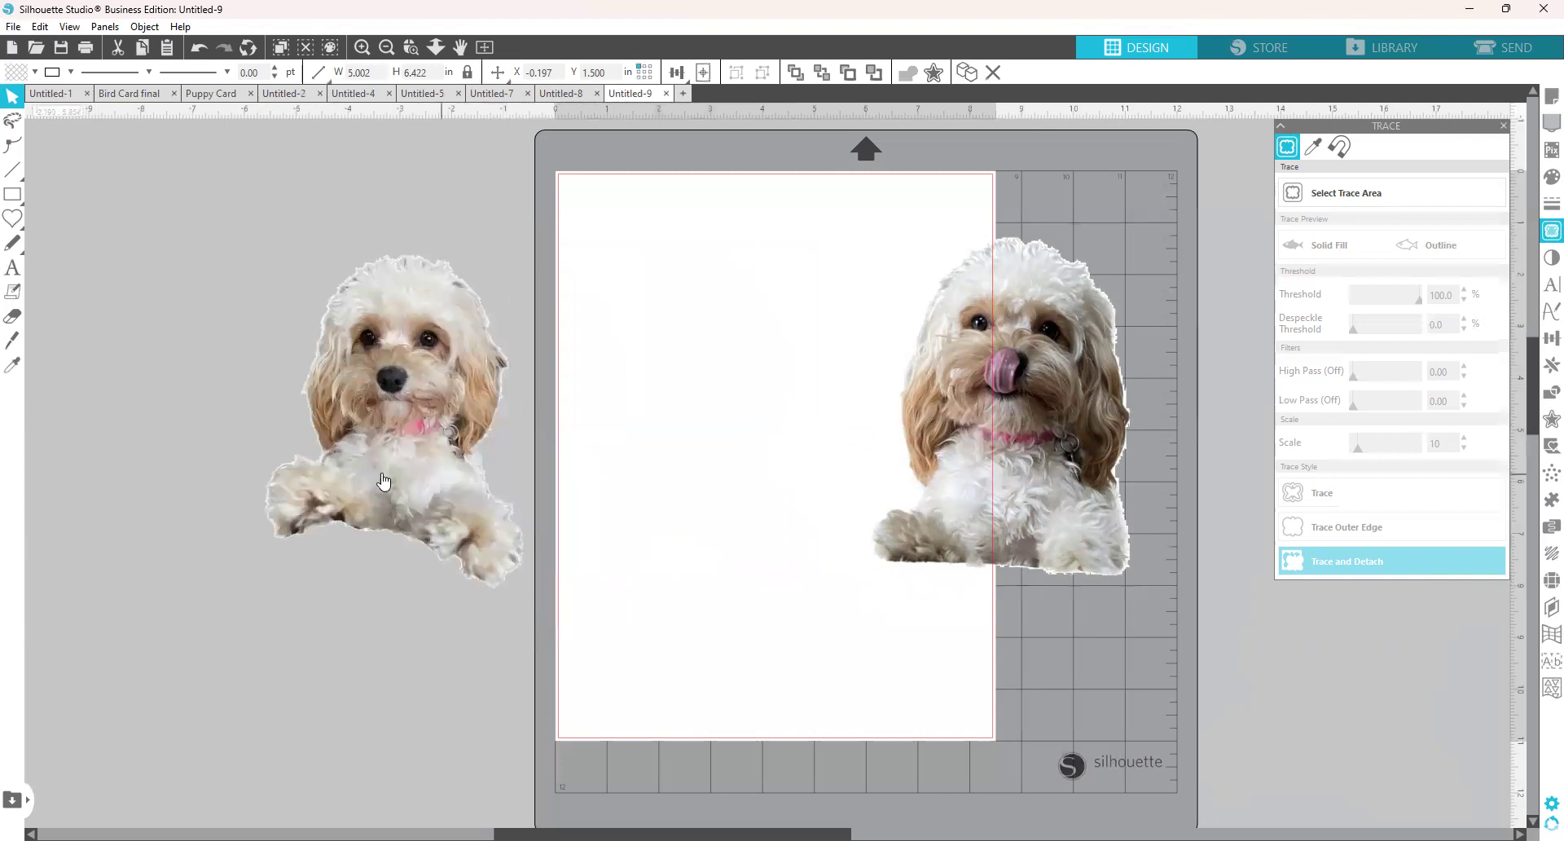
{"action": "key", "text": "ctrl+z"}
{"action": "left_click_drag", "start_coordinate": [1047, 515], "coordinate": [771, 554]}
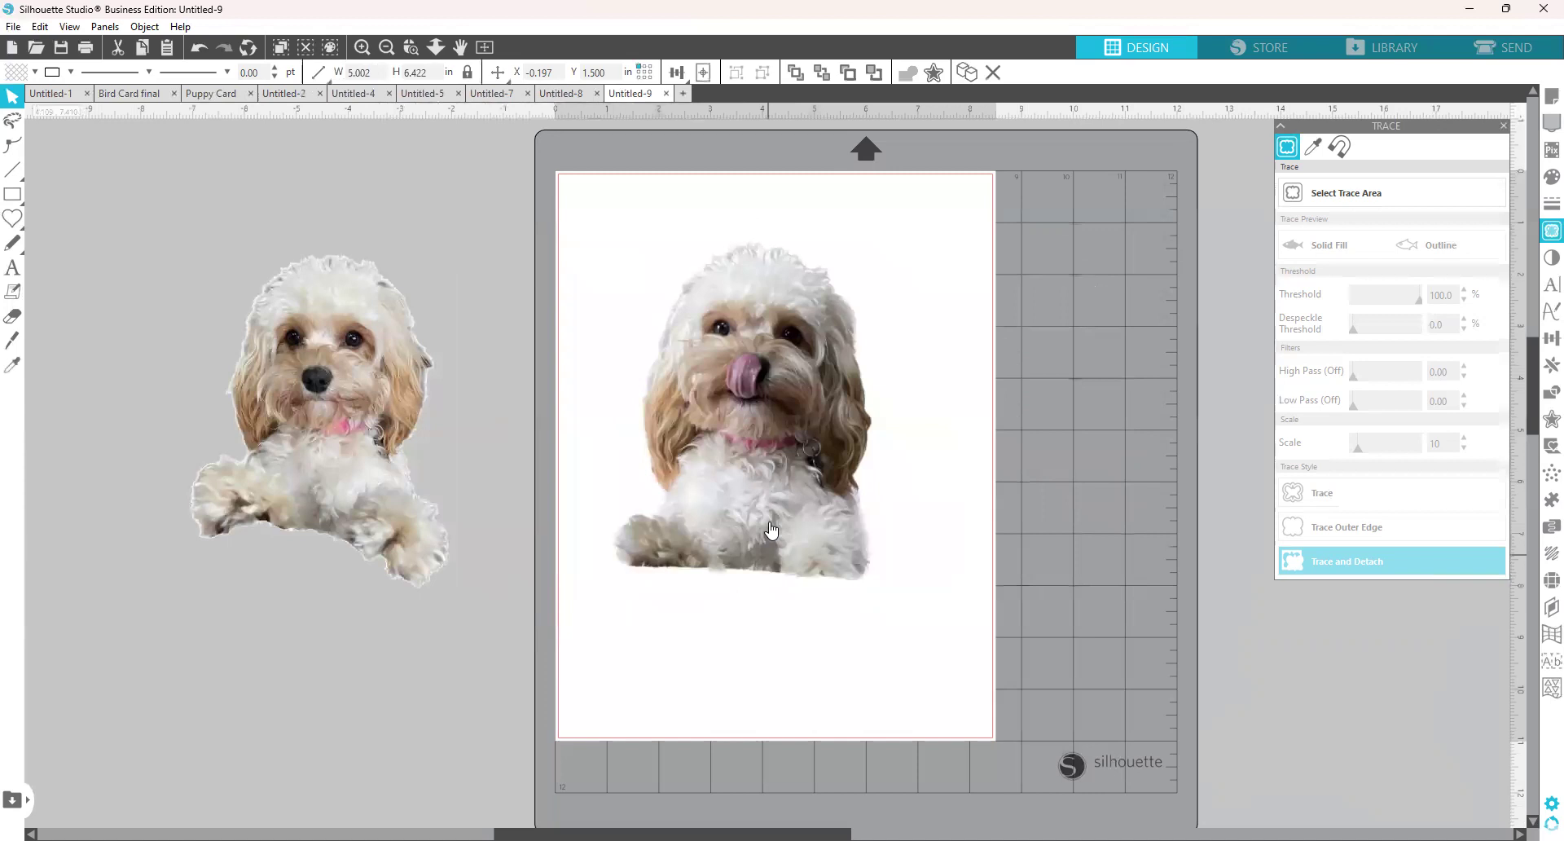
{"action": "key", "text": "Escape"}
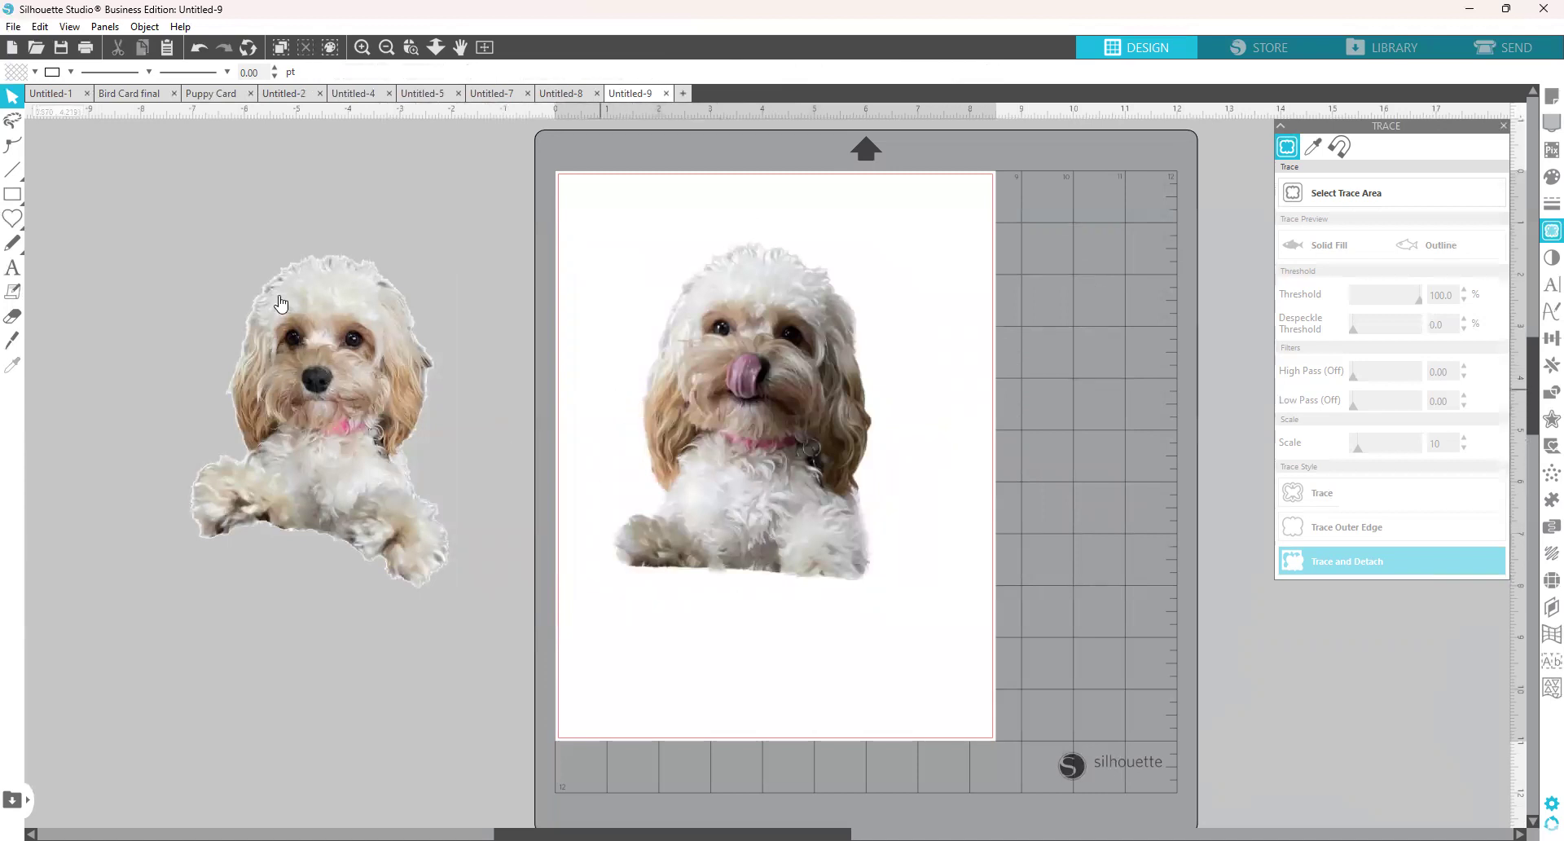
Line up the closed-mouth dog cutout with the licking dog so they overlap, and scale both down together.
{"action": "left_click_drag", "start_coordinate": [332, 375], "coordinate": [738, 334]}
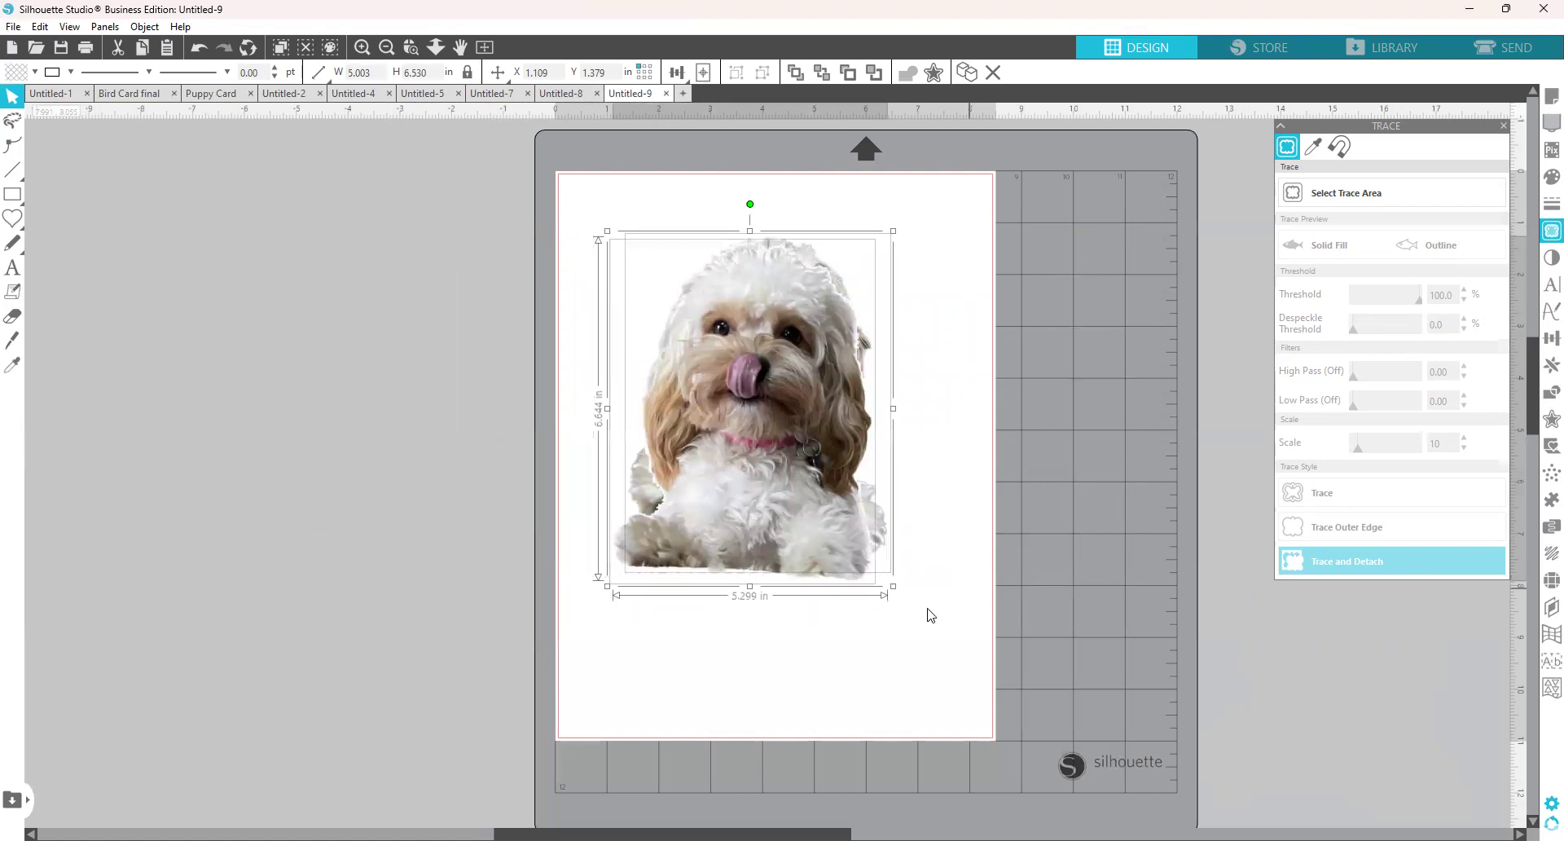
{"action": "key", "text": "ctrl+a"}
{"action": "left_click_drag", "start_coordinate": [894, 581], "coordinate": [827, 467]}
{"action": "left_click", "coordinate": [827, 581]}
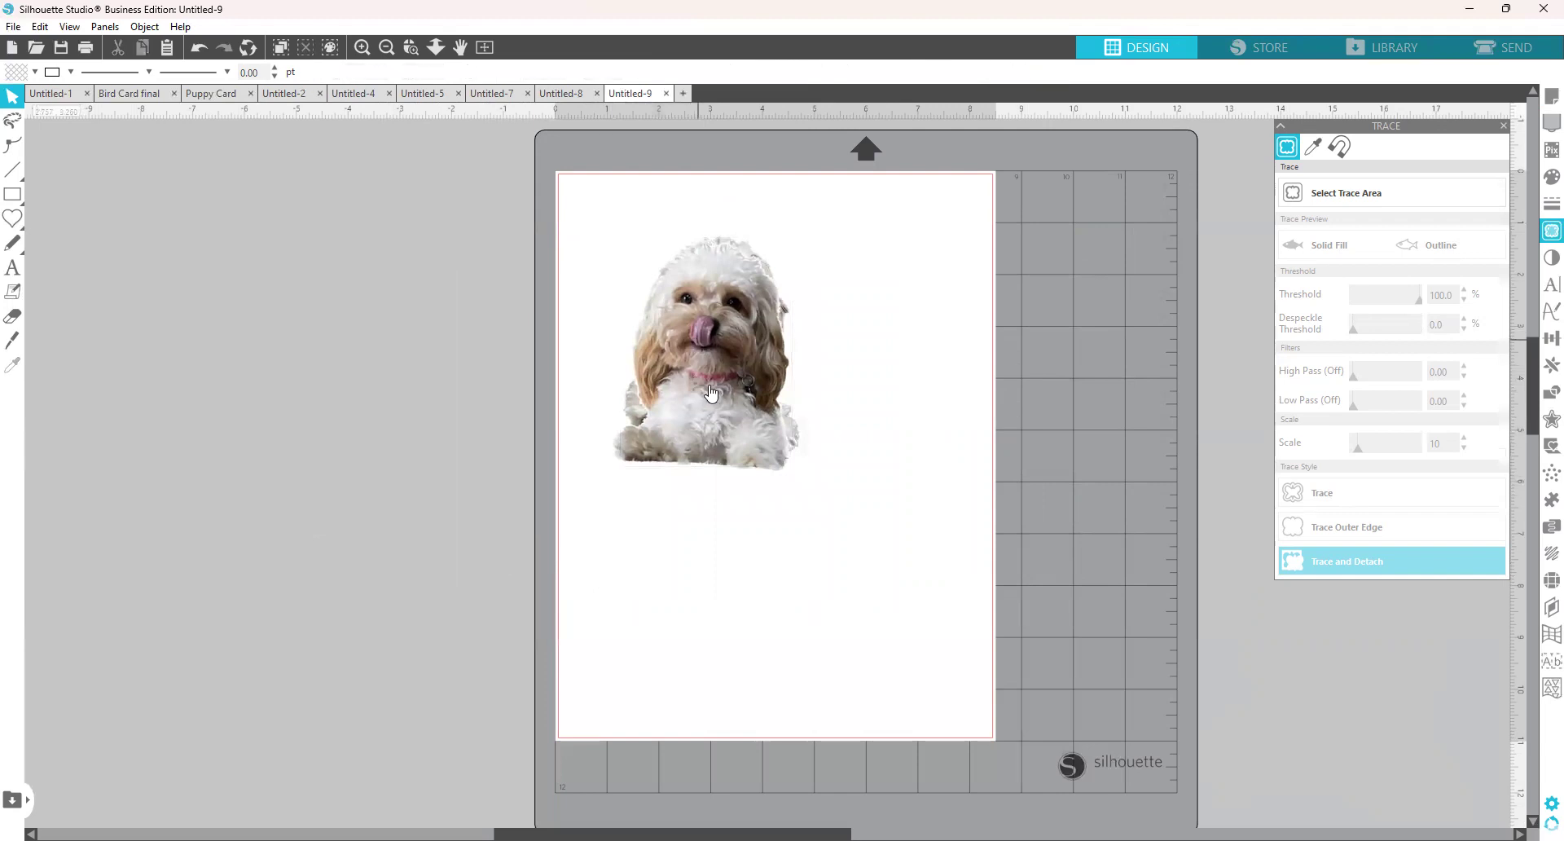
Move the two overlapping dog cutouts apart and switch to the Untitled-8 document.
{"action": "left_click_drag", "start_coordinate": [707, 393], "coordinate": [868, 389]}
{"action": "left_click_drag", "start_coordinate": [693, 366], "coordinate": [474, 365]}
{"action": "left_click", "coordinate": [562, 93]}
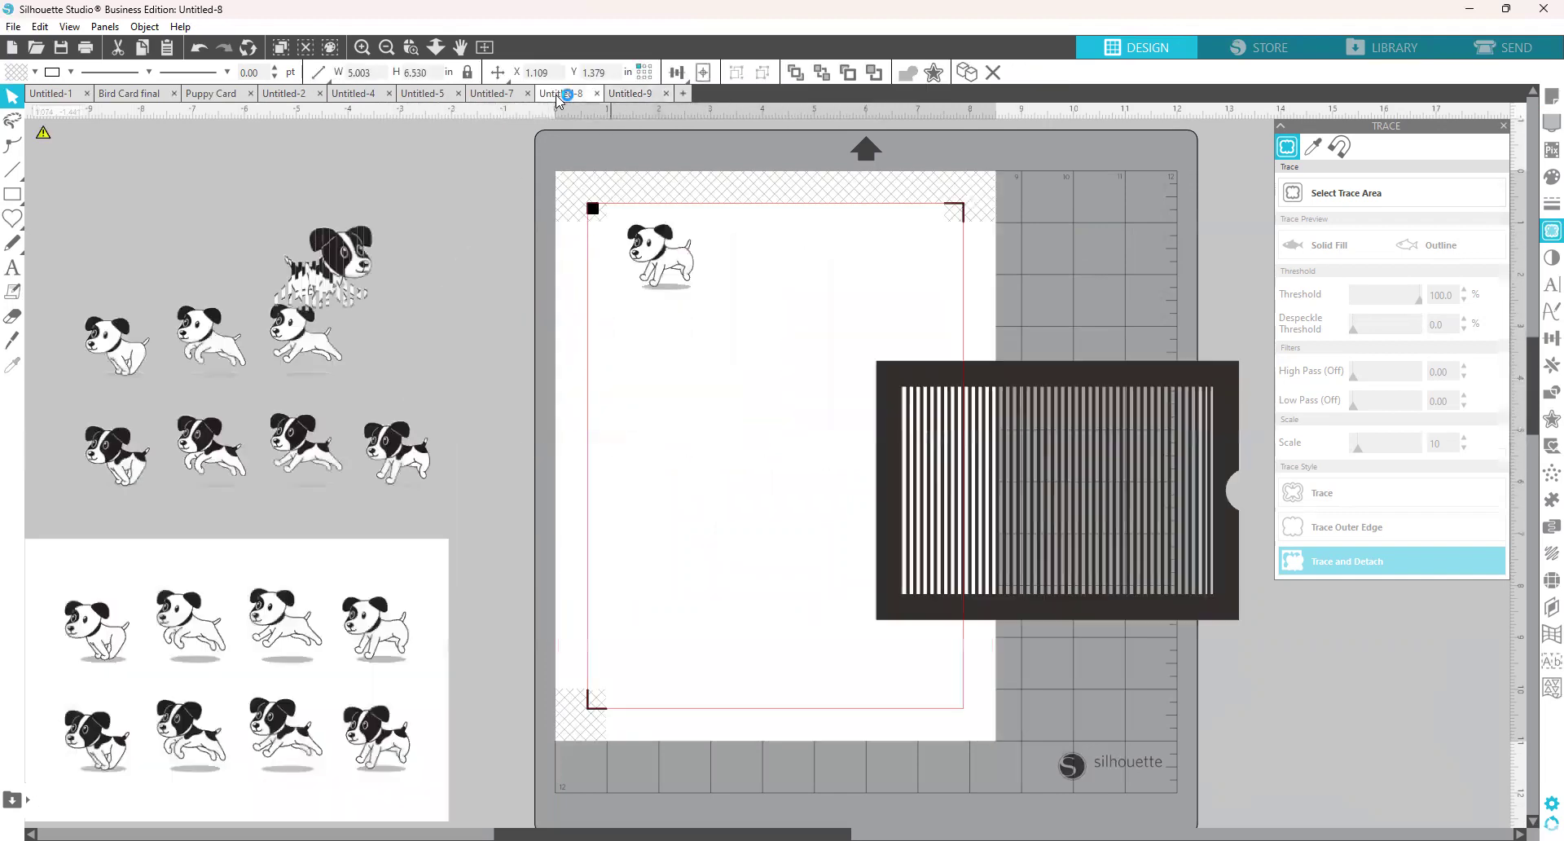
Copy the black striped panel from Untitled-8 into Untitled-9 twice, placing one copy on either side of the page.
{"action": "left_click", "coordinate": [889, 379]}
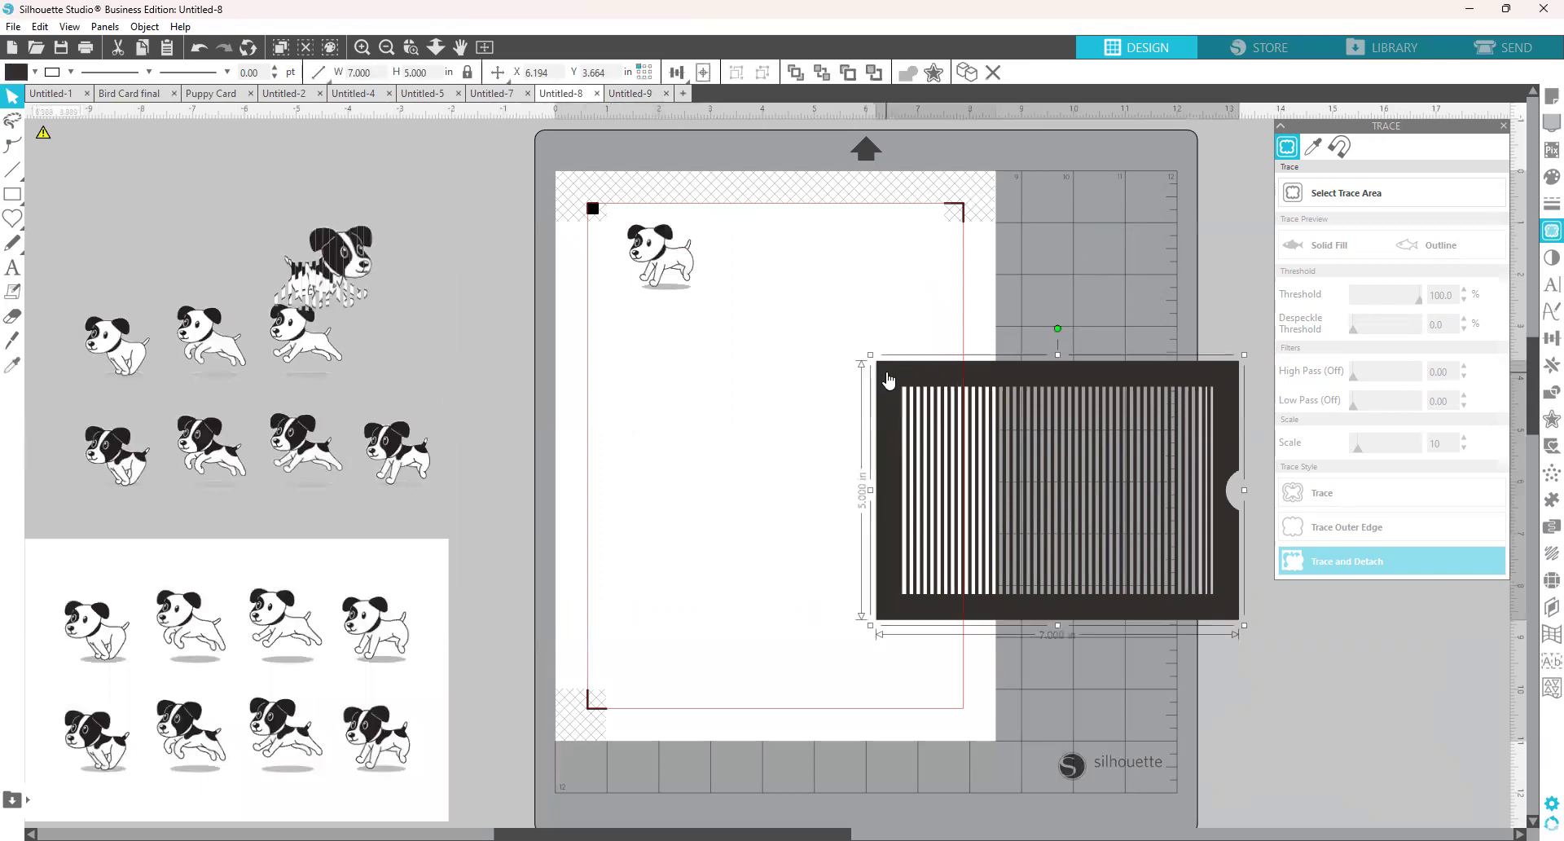
{"action": "right_click", "coordinate": [888, 379]}
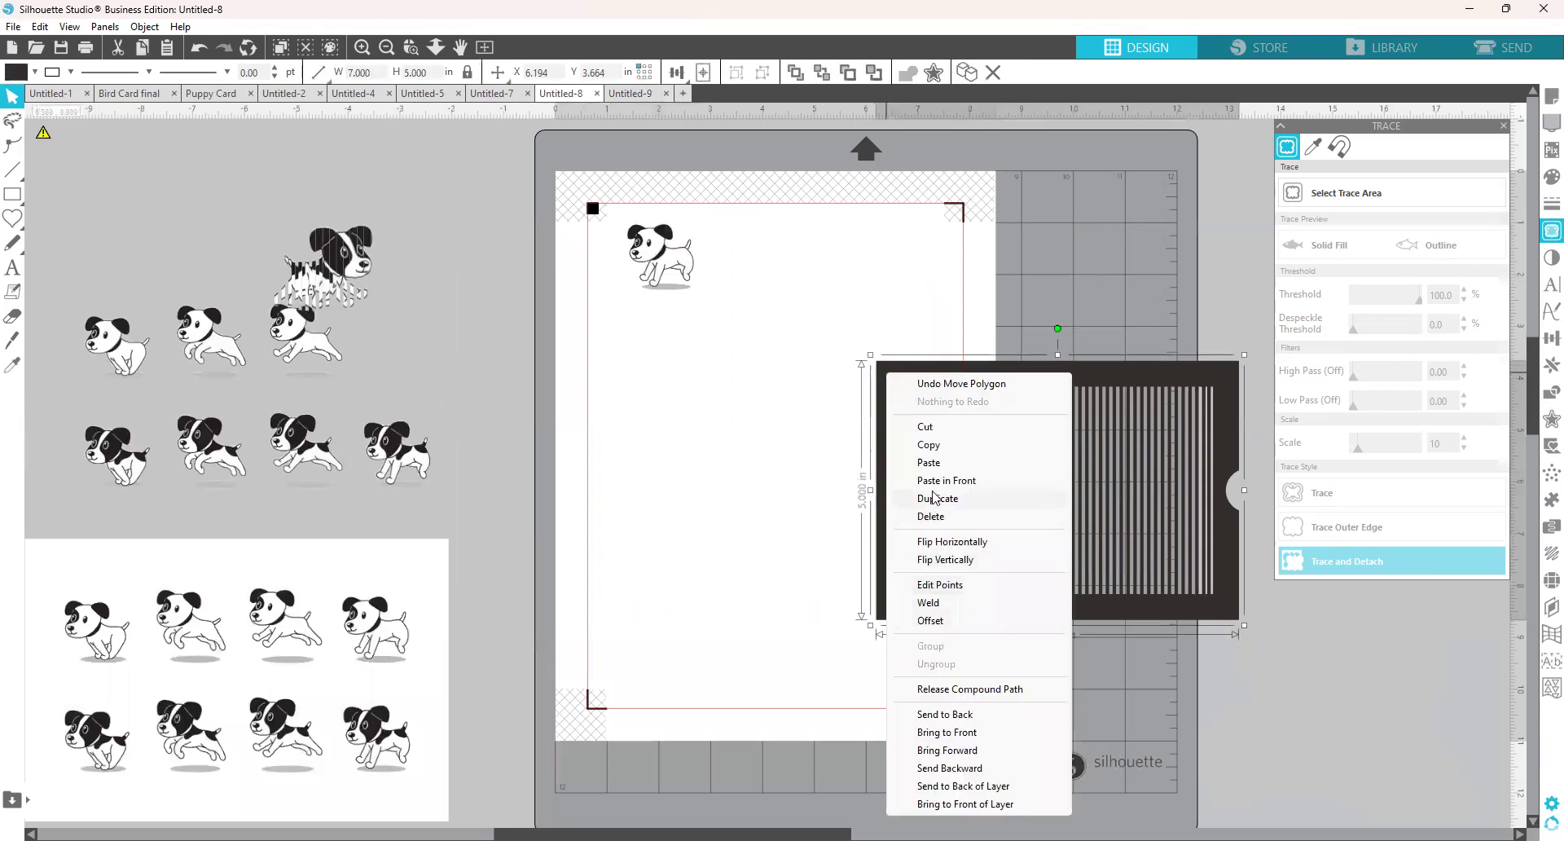
{"action": "left_click", "coordinate": [929, 445]}
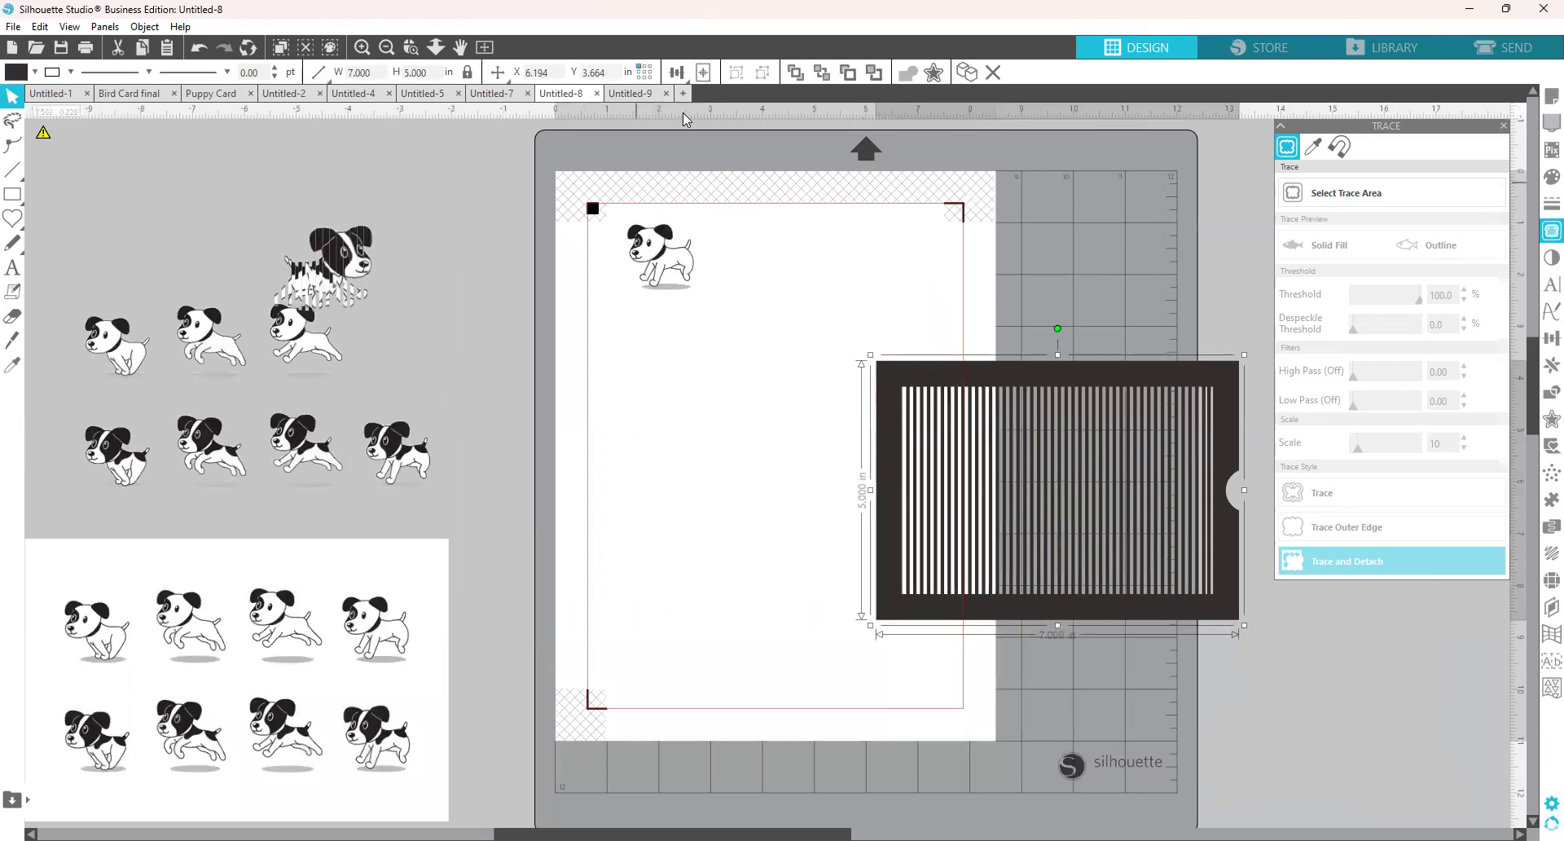
{"action": "left_click", "coordinate": [631, 94]}
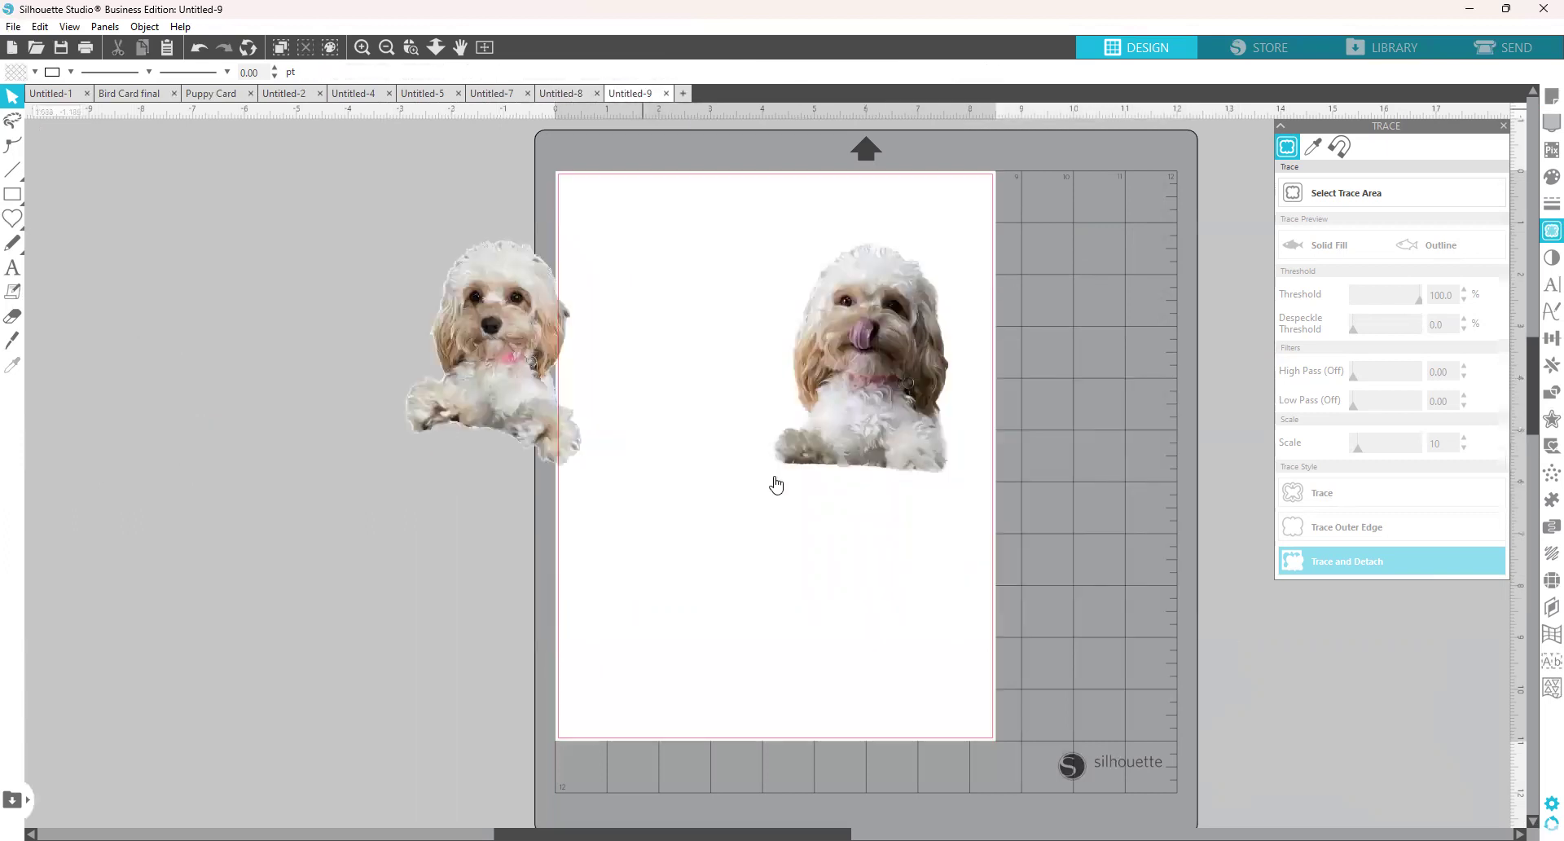
{"action": "right_click", "coordinate": [293, 362]}
{"action": "left_click", "coordinate": [331, 441]}
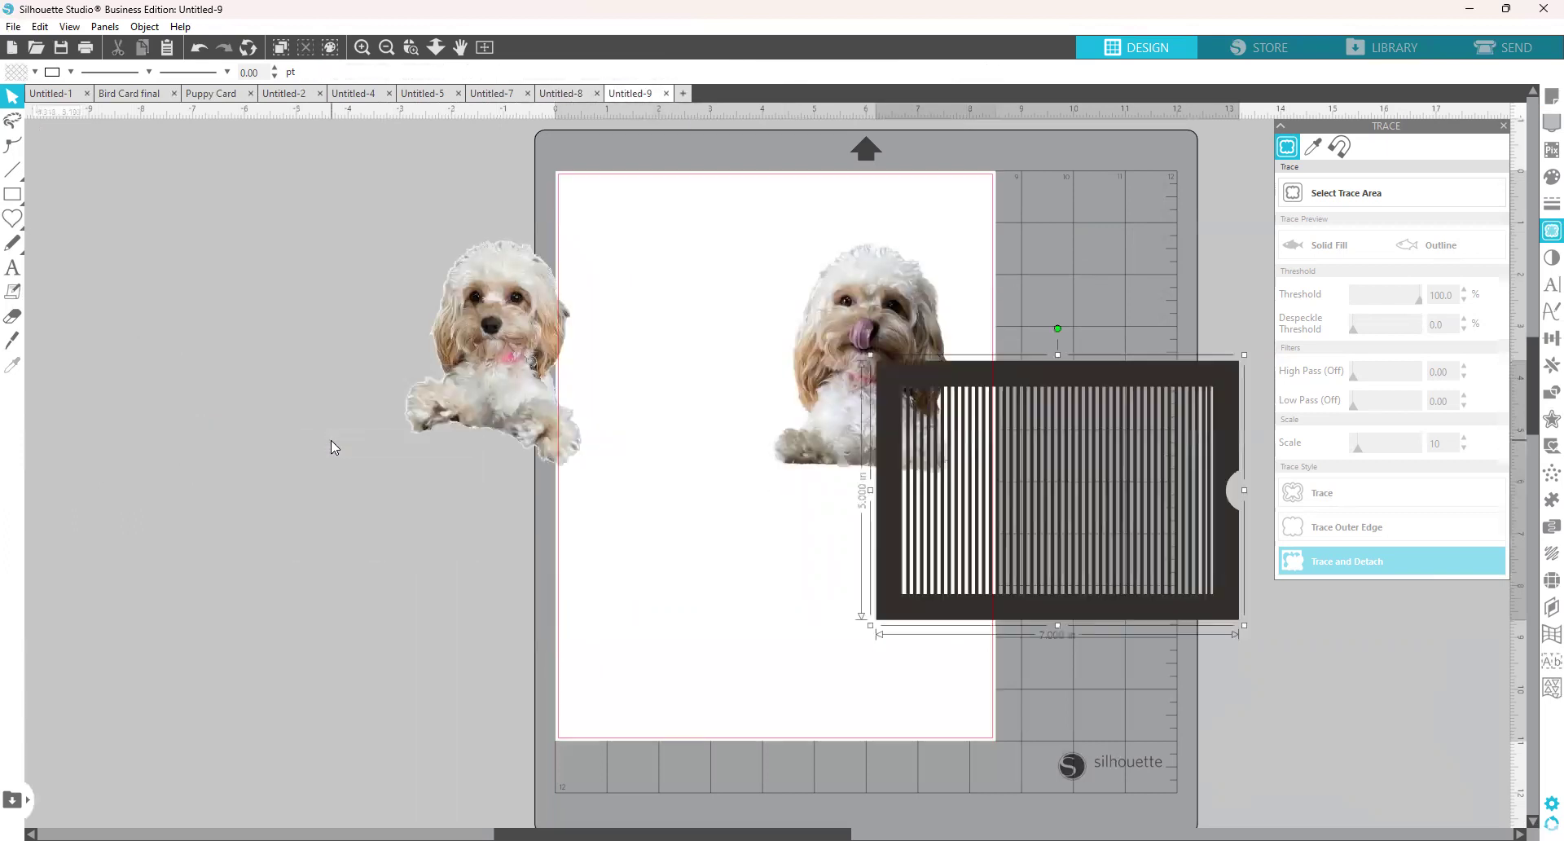
{"action": "left_click_drag", "start_coordinate": [962, 609], "coordinate": [144, 511]}
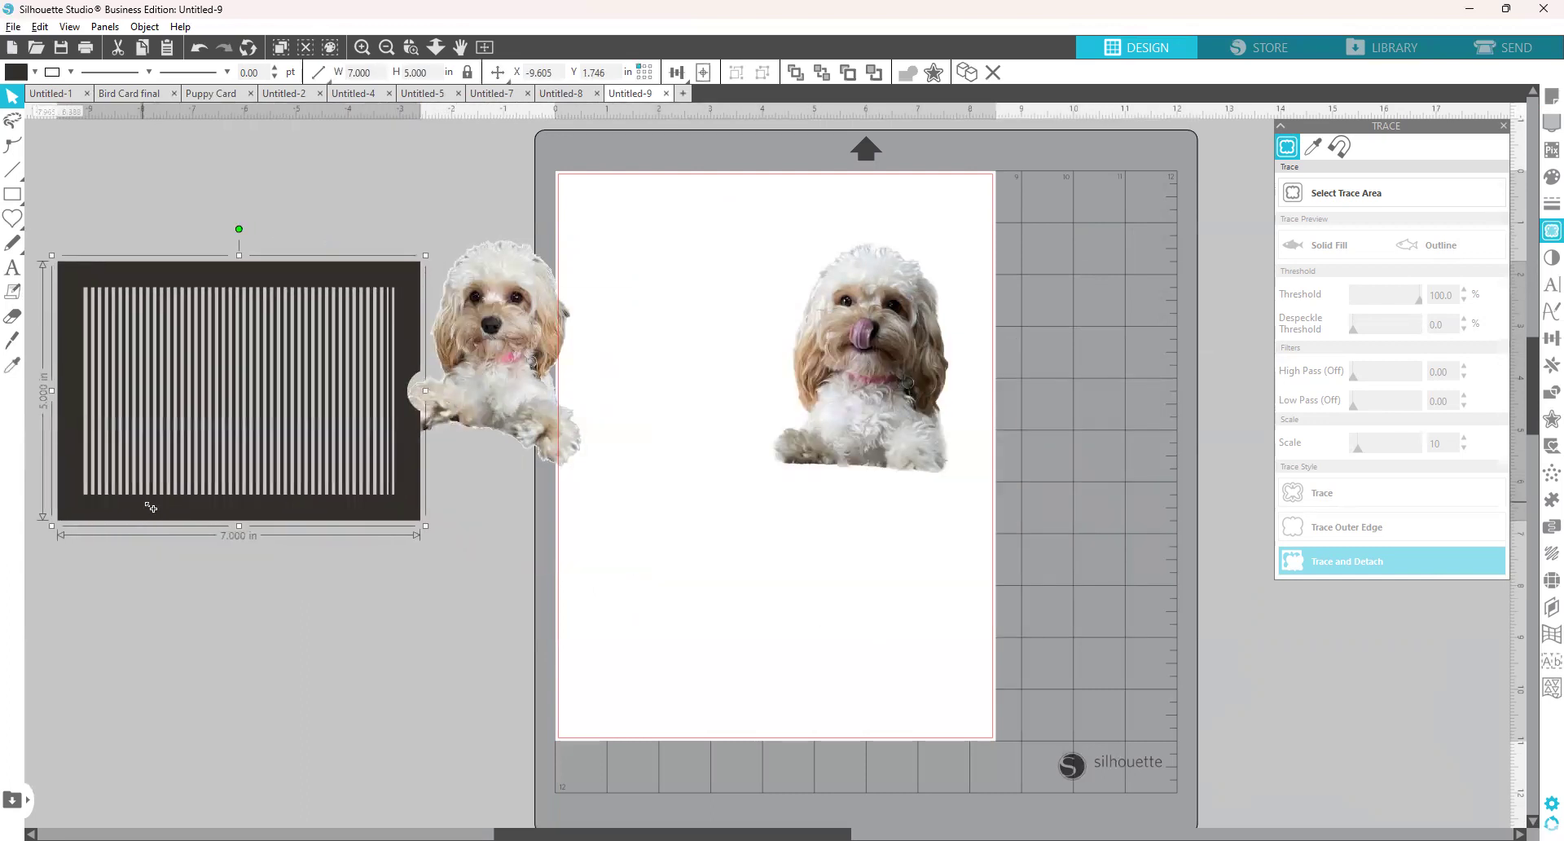
{"action": "key", "text": "ctrl+v"}
{"action": "left_click_drag", "start_coordinate": [702, 535], "coordinate": [1180, 542]}
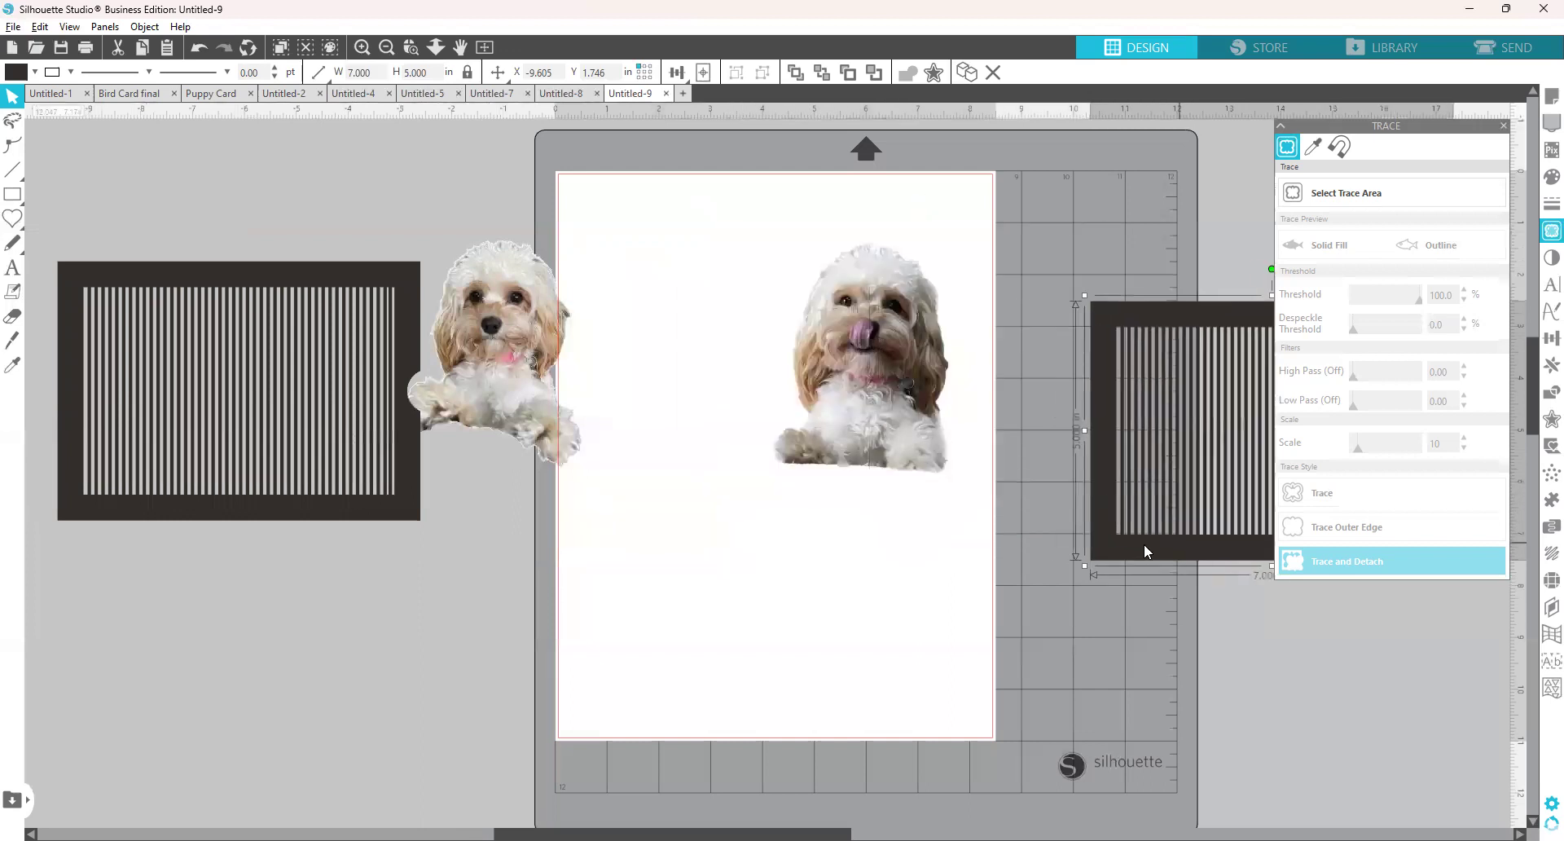
Overlap the closed-mouth dog cutout with the licking dog and scale both down together to about 2.76 × 3.48 in.
{"action": "left_click", "coordinate": [416, 424]}
{"action": "left_click_drag", "start_coordinate": [479, 415], "coordinate": [831, 427]}
{"action": "left_click_drag", "start_coordinate": [705, 258], "coordinate": [907, 430]}
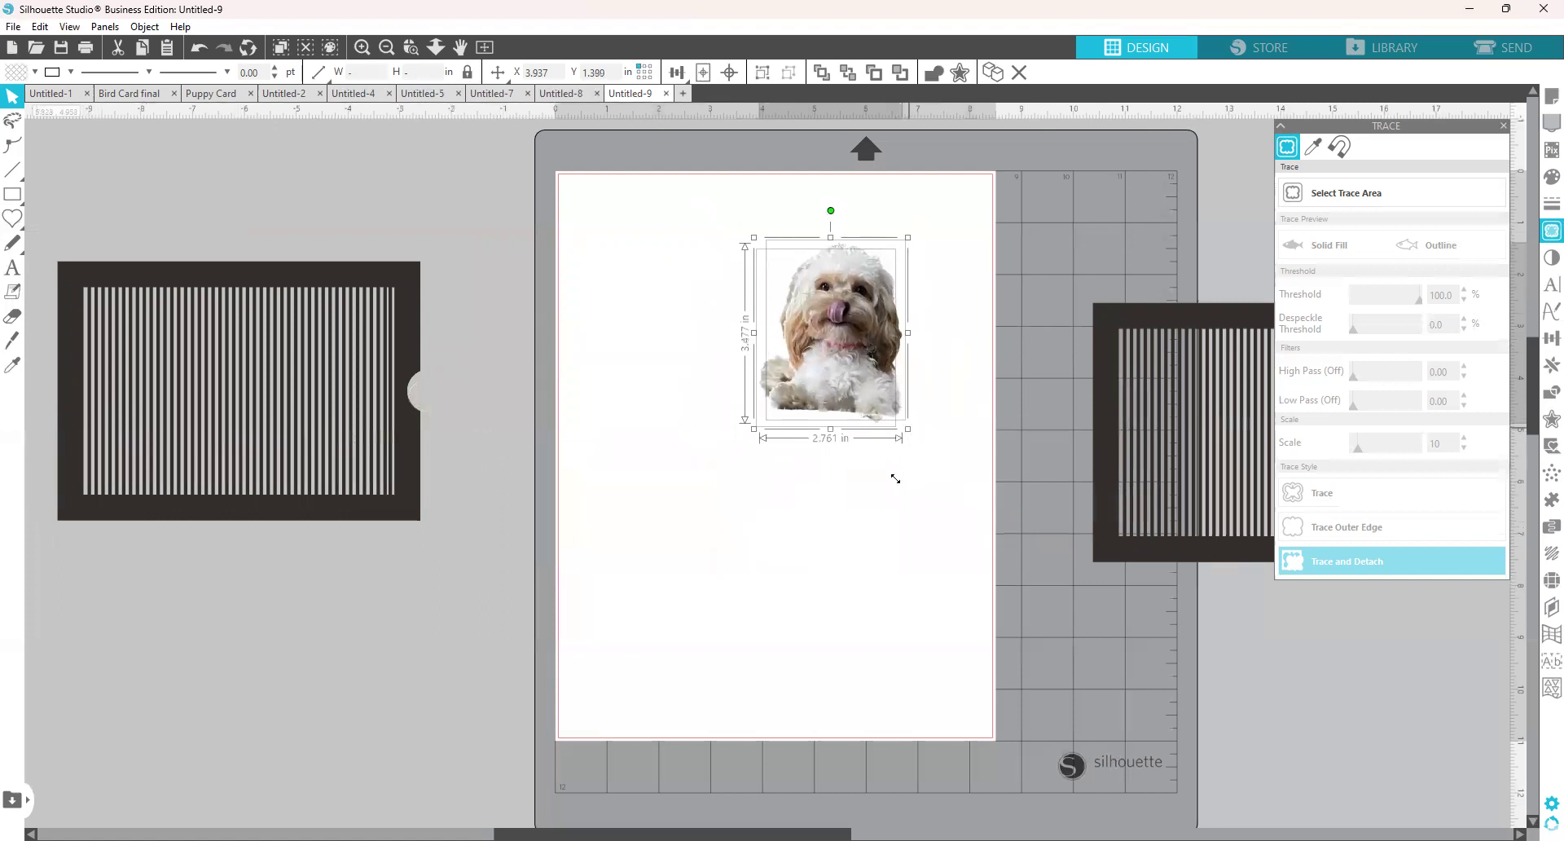
Separate the two dog cutouts and park the closed-mouth dog beside the page.
{"action": "left_click", "coordinate": [779, 437]}
{"action": "key", "text": "ctrl+z"}
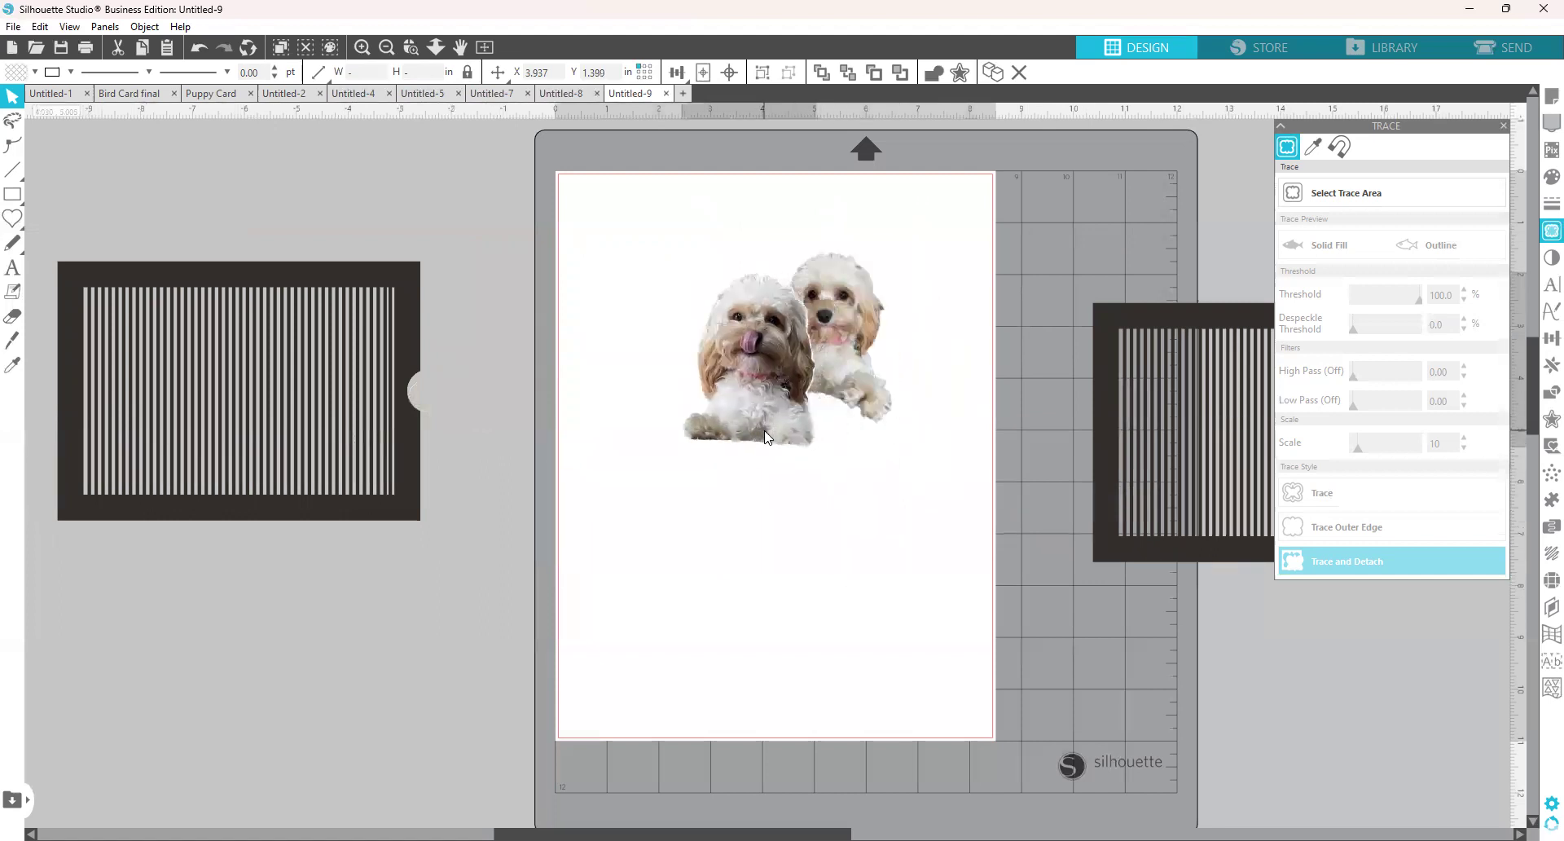
{"action": "left_click_drag", "start_coordinate": [843, 352], "coordinate": [481, 370]}
Place one striped panel over the licking dog cutout and bring the panel to the front.
{"action": "left_click_drag", "start_coordinate": [1125, 534], "coordinate": [655, 458]}
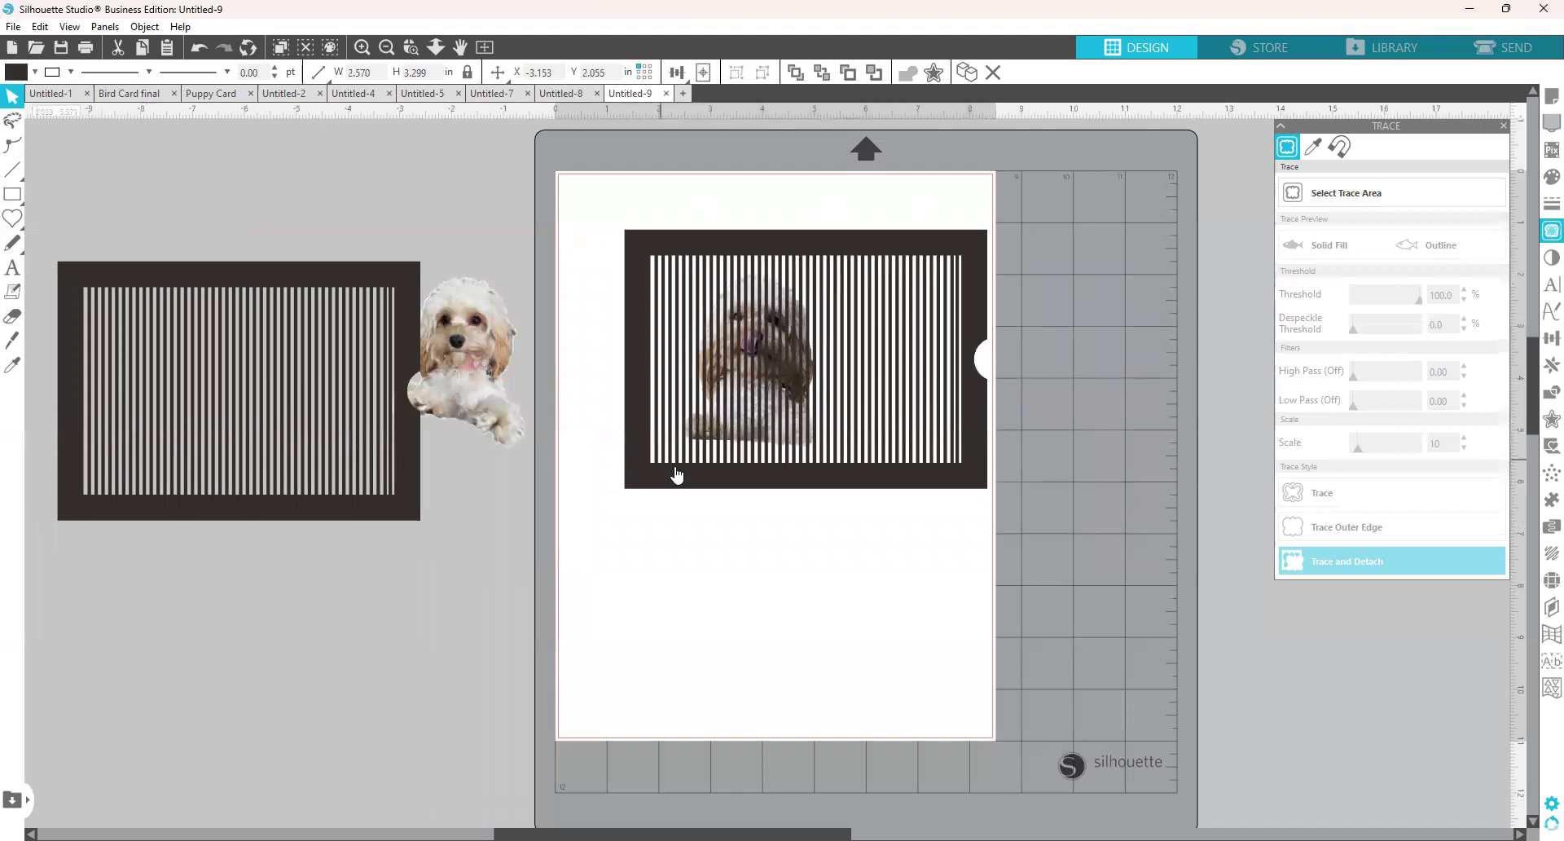
{"action": "right_click", "coordinate": [675, 466]}
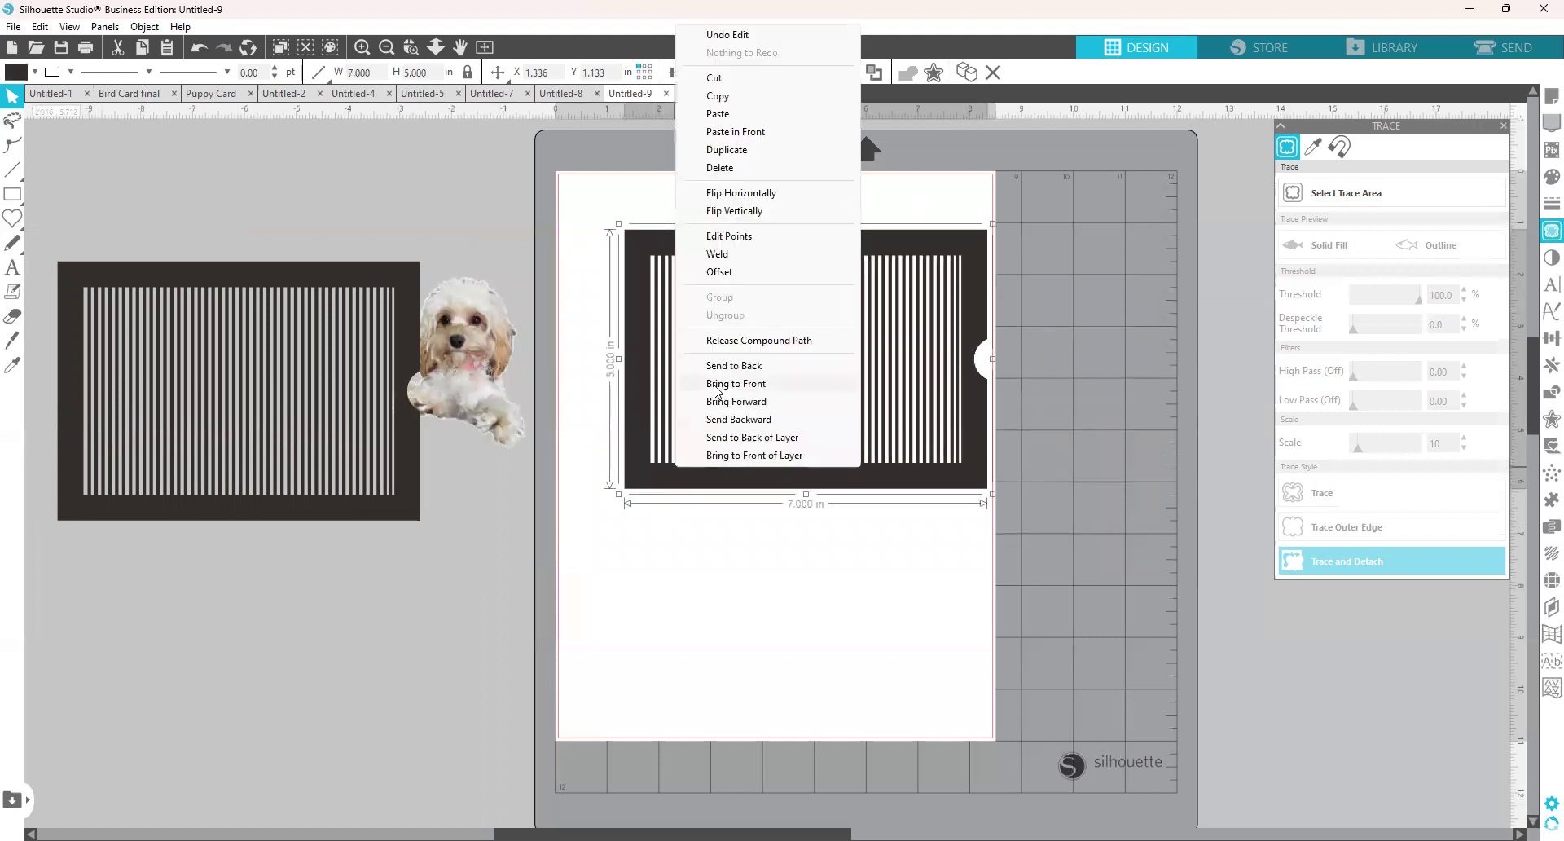
{"action": "left_click", "coordinate": [715, 384]}
{"action": "left_click_drag", "start_coordinate": [732, 479], "coordinate": [721, 482]}
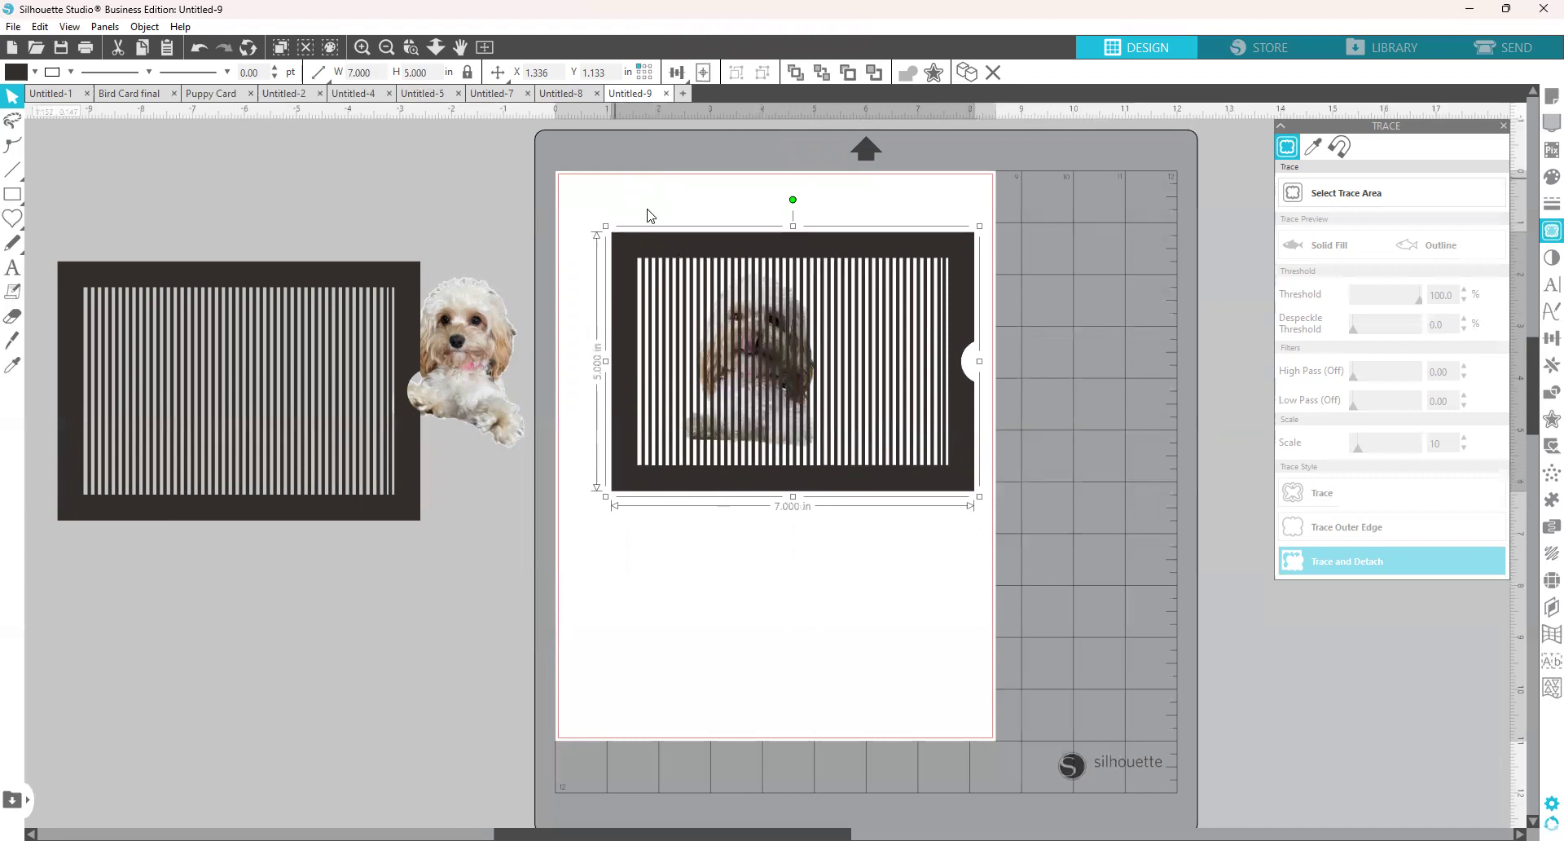
Subtract the striped panel from the licking dog and group the resulting strips.
{"action": "left_click", "coordinate": [1536, 377]}
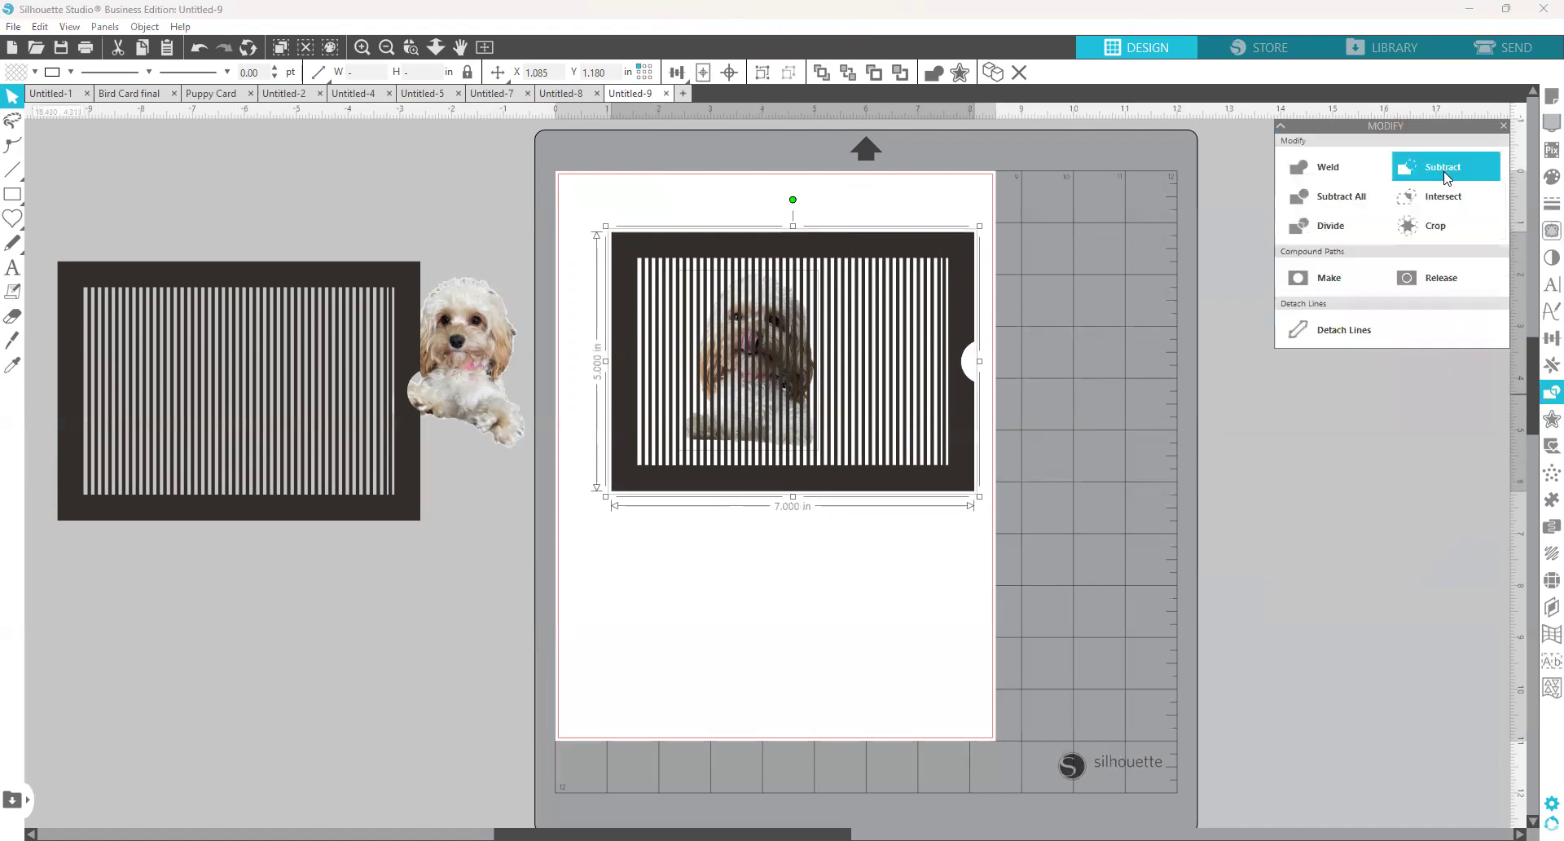
{"action": "left_click", "coordinate": [1446, 173]}
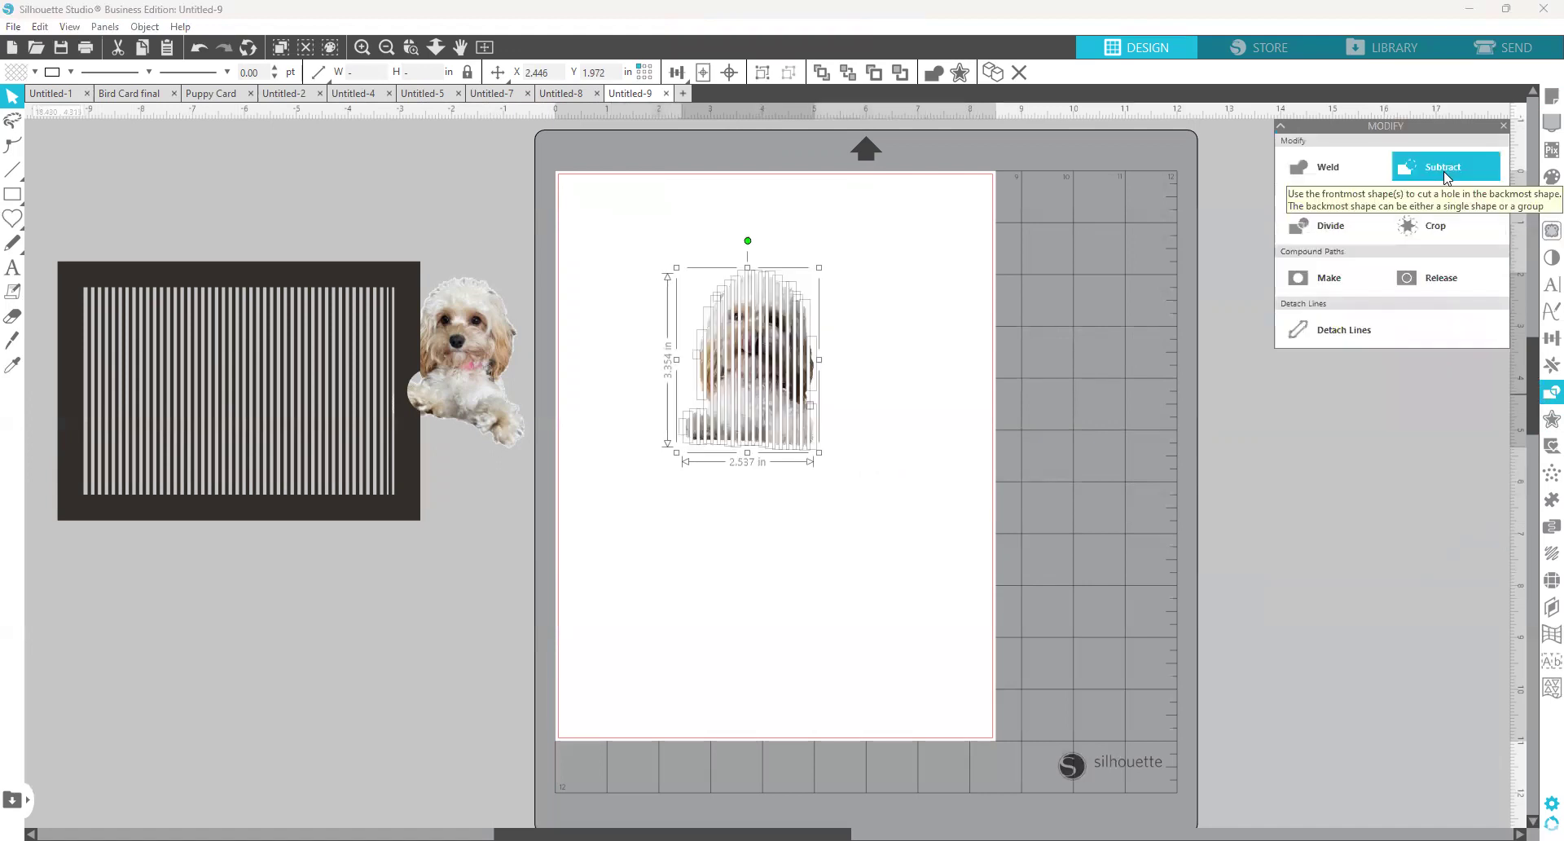
{"action": "right_click", "coordinate": [777, 492]}
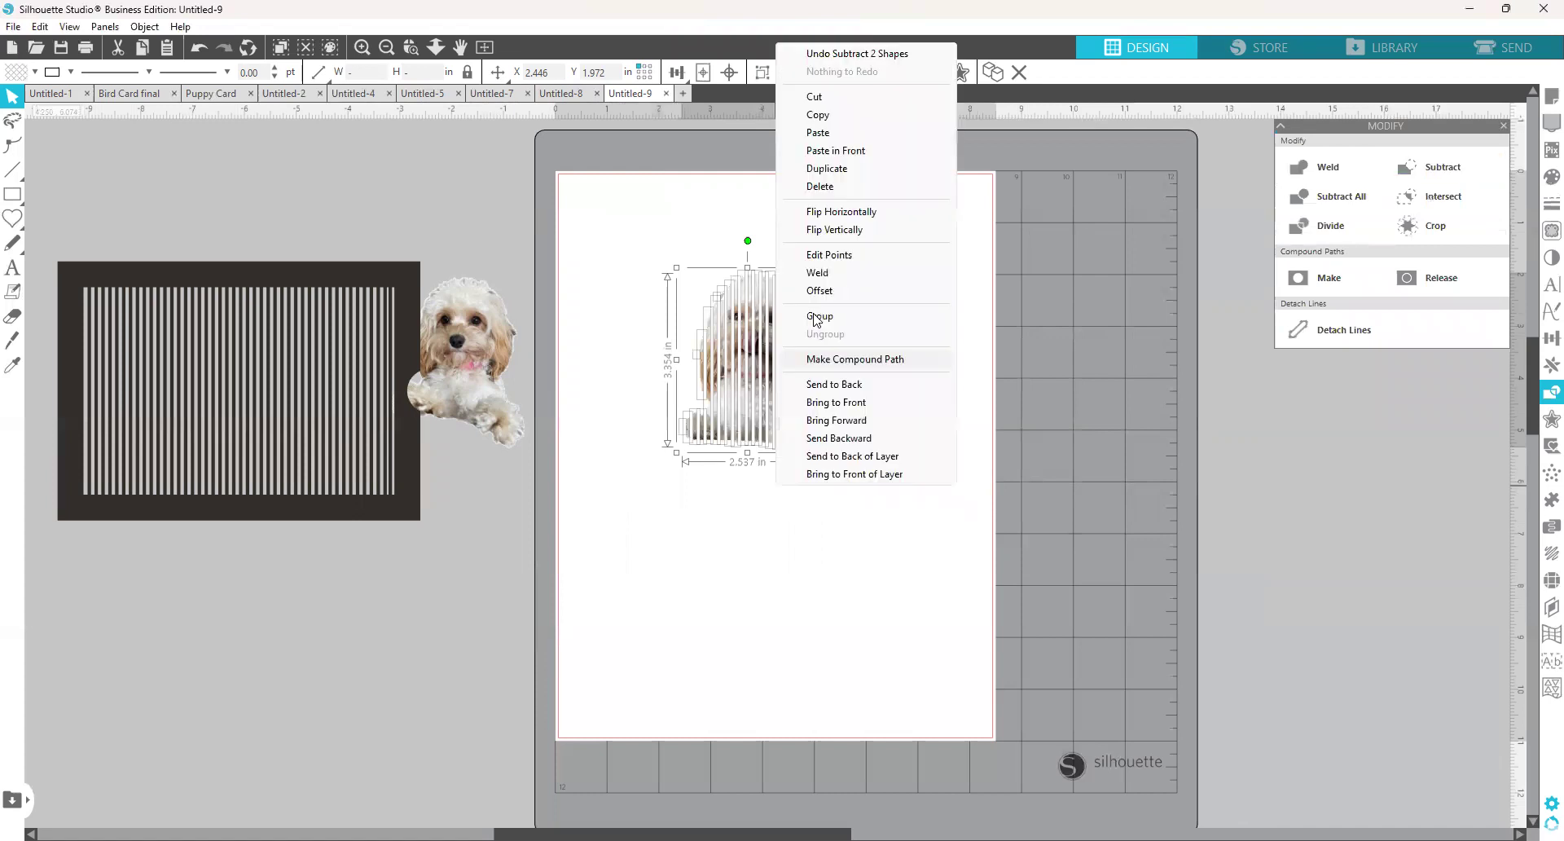
{"action": "left_click", "coordinate": [818, 316]}
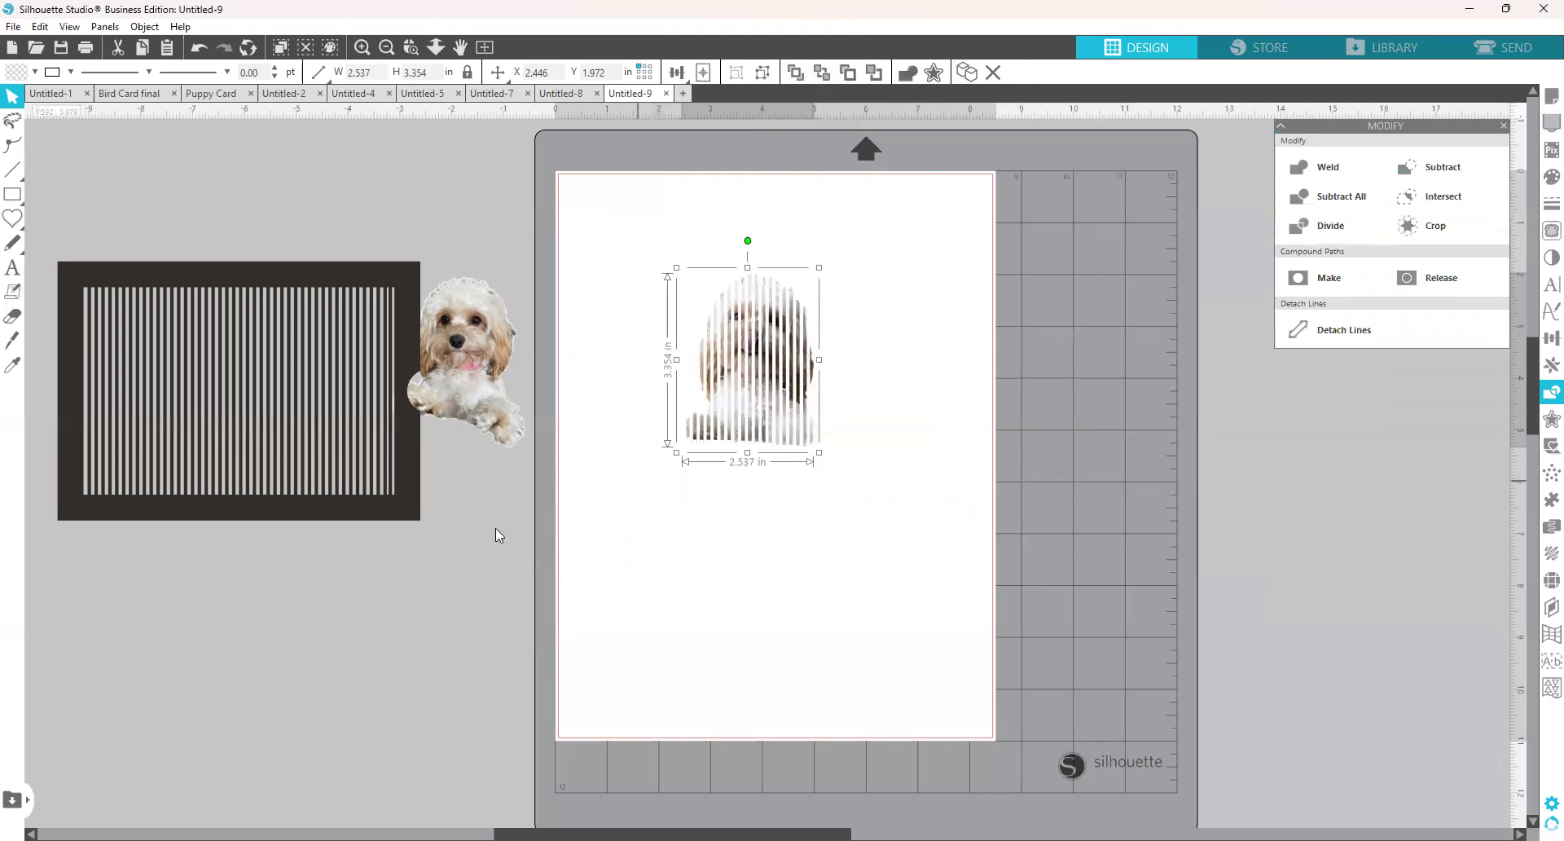
Park the striped licking dog beside the page and move the closed-mouth dog cutout onto the page.
{"action": "left_click_drag", "start_coordinate": [753, 404], "coordinate": [1155, 396]}
{"action": "left_click_drag", "start_coordinate": [456, 411], "coordinate": [694, 405]}
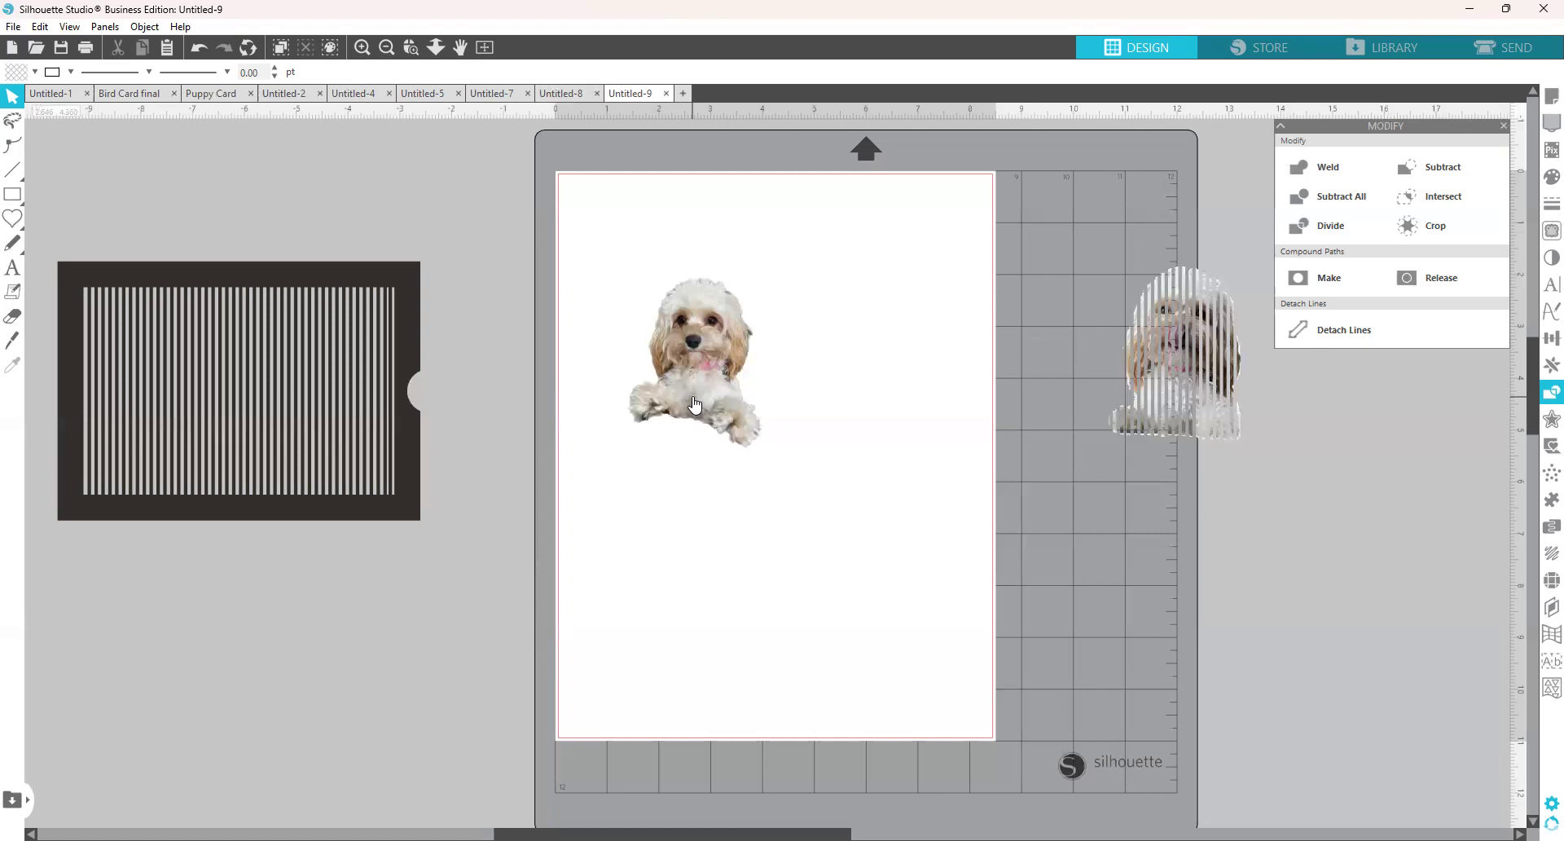
{"action": "left_click", "coordinate": [694, 405]}
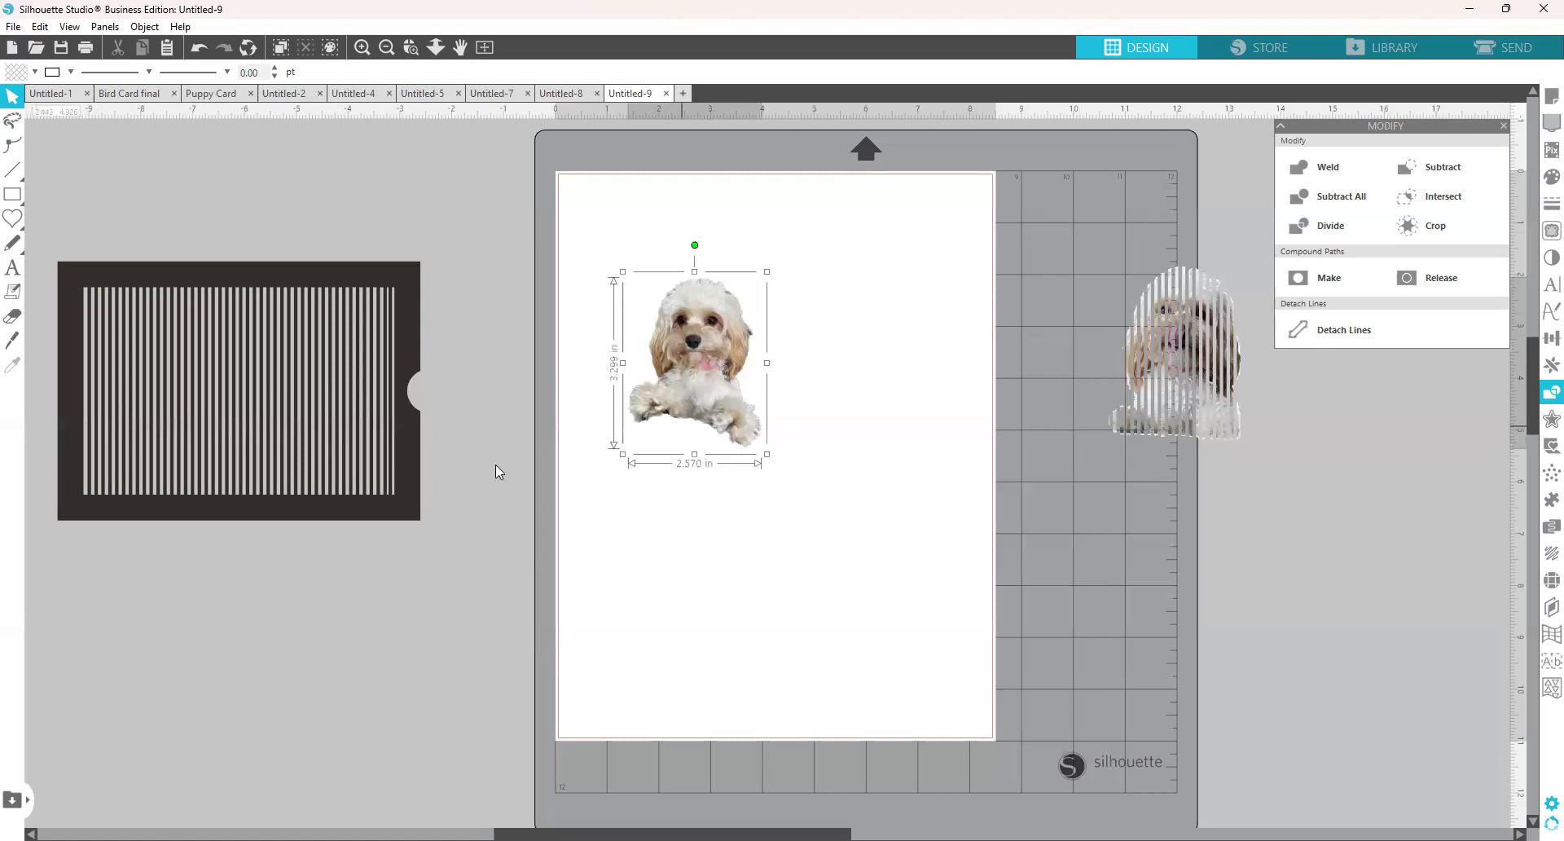
Place a copy of the striped panel over the closed-mouth dog and subtract it from the cutout.
{"action": "left_click", "coordinate": [409, 483]}
{"action": "left_click_drag", "start_coordinate": [627, 464], "coordinate": [894, 465]}
{"action": "left_click", "coordinate": [626, 246], "text": "shift"}
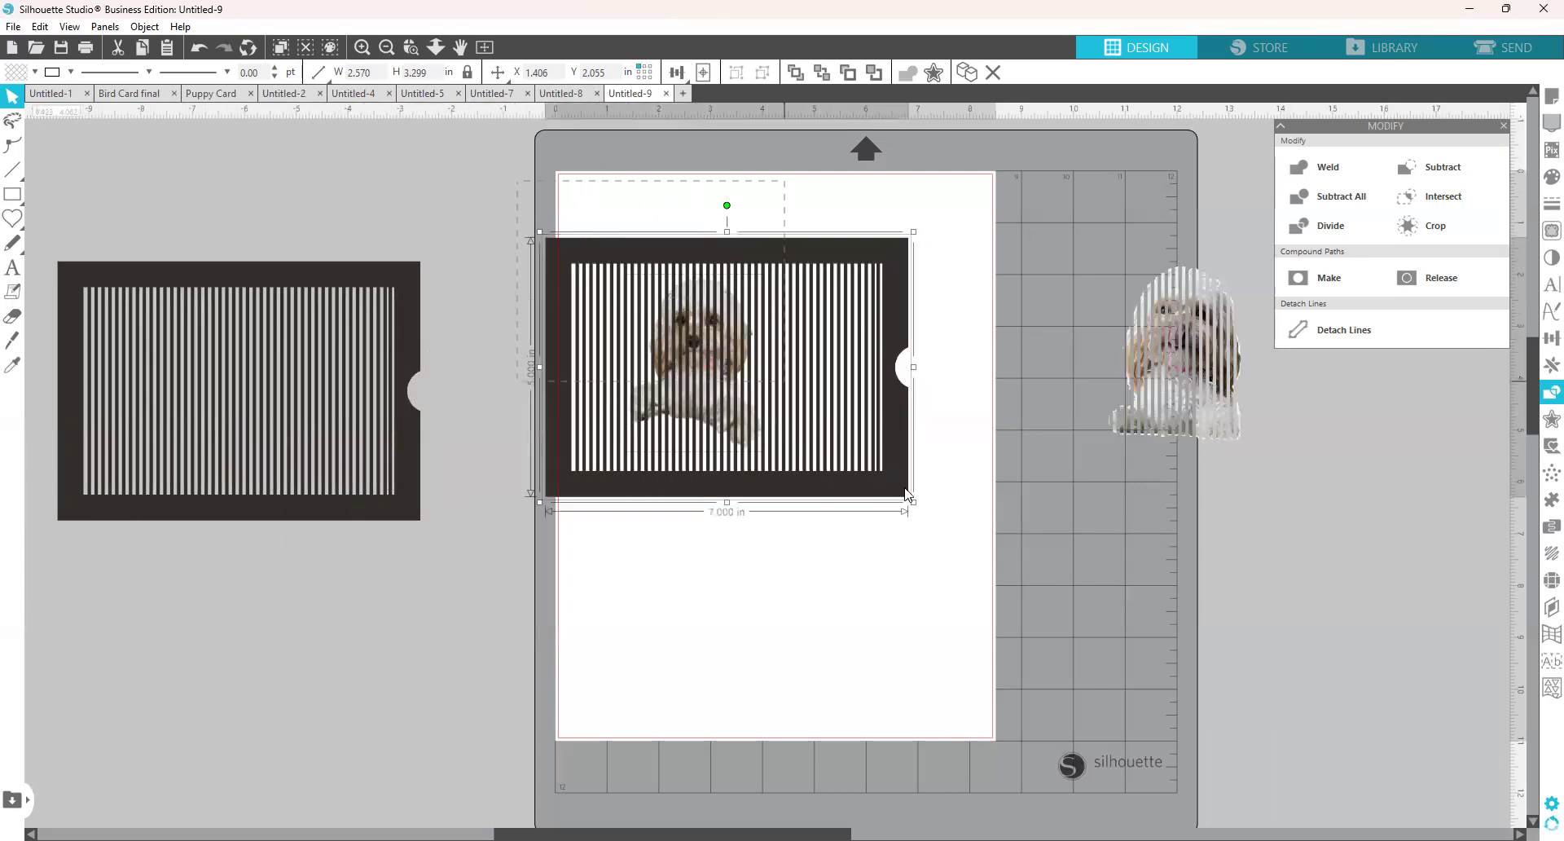
{"action": "left_click", "coordinate": [1447, 170]}
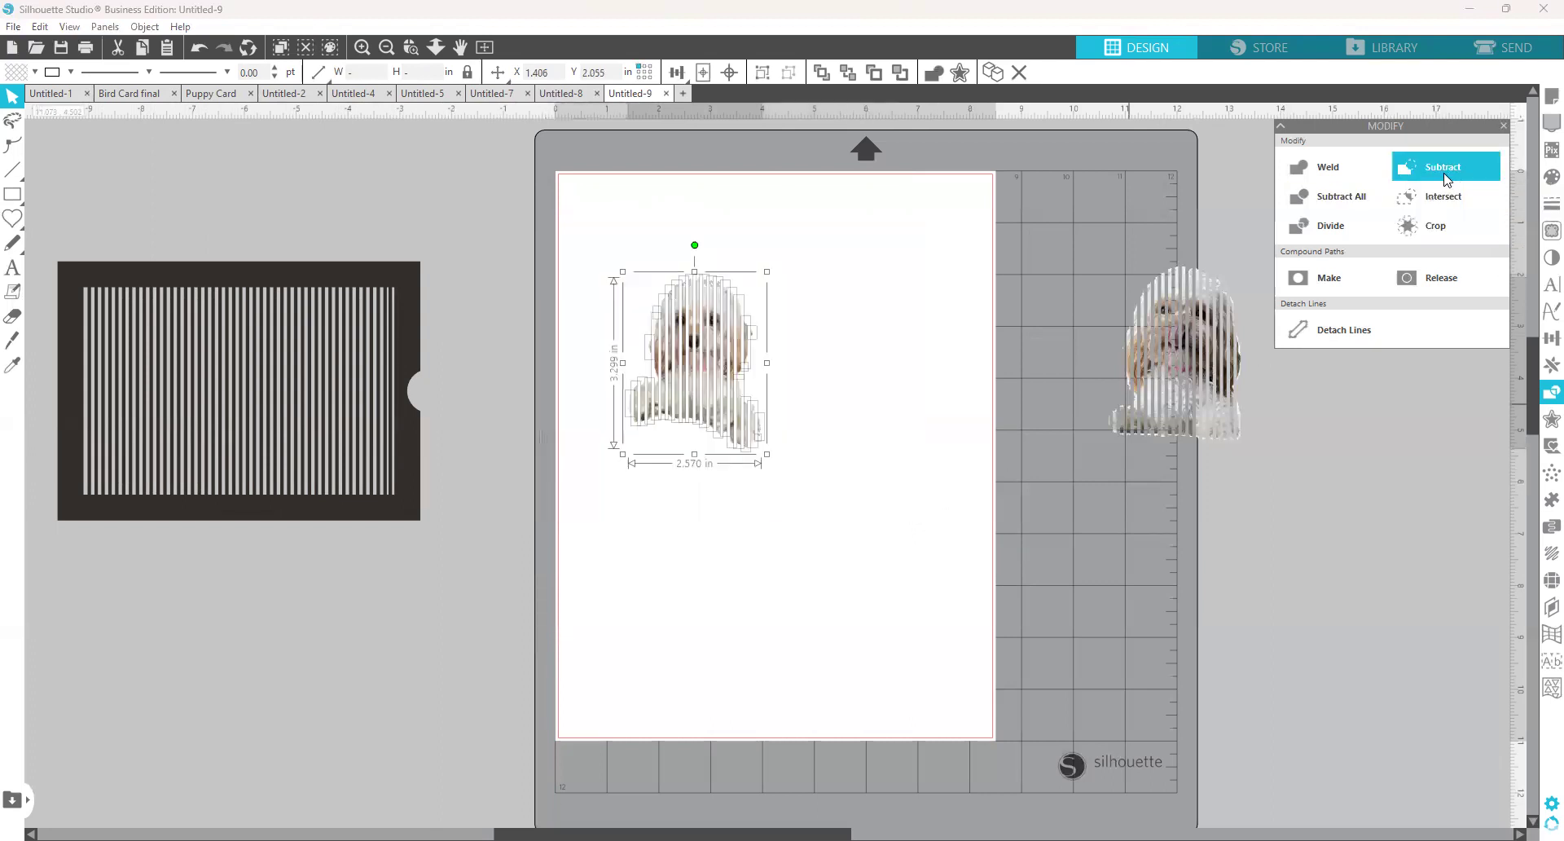
Group the closed-mouth dog's strips.
{"action": "left_click", "coordinate": [754, 477]}
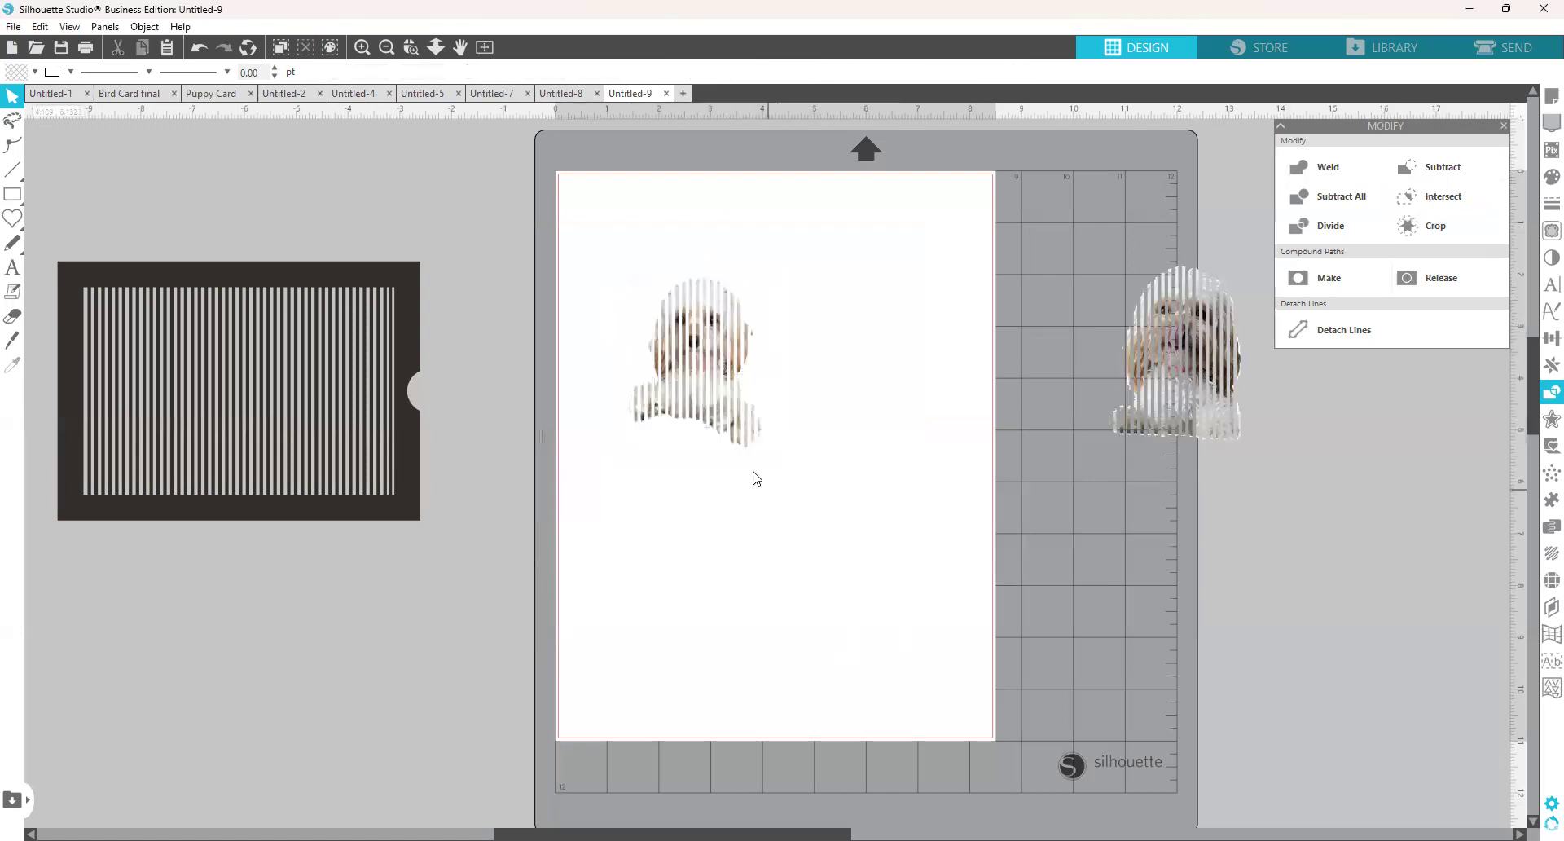
{"action": "left_click", "coordinate": [753, 406]}
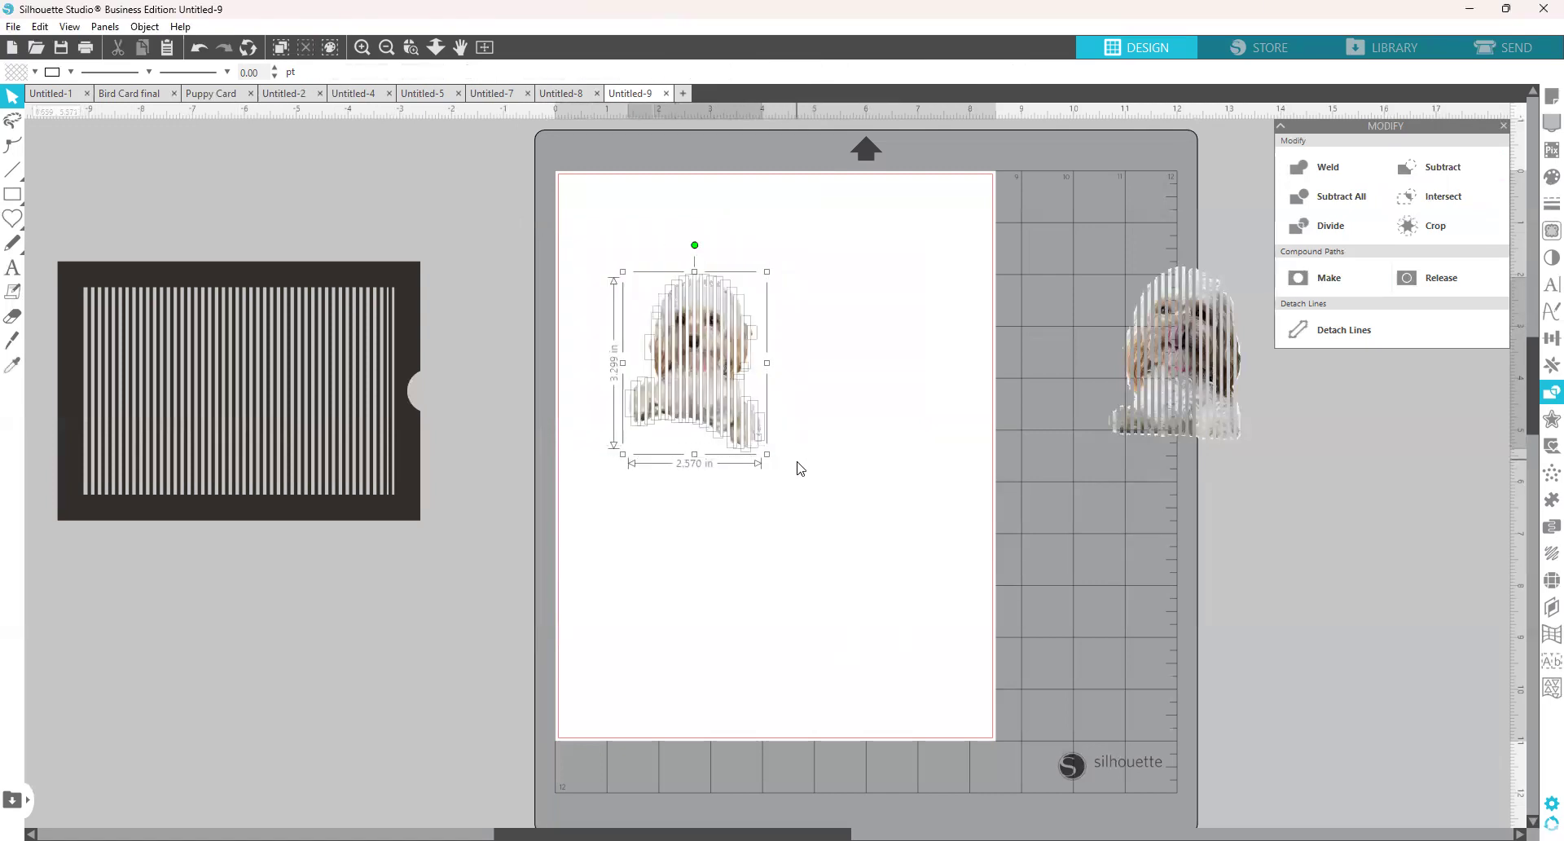
{"action": "right_click", "coordinate": [799, 466]}
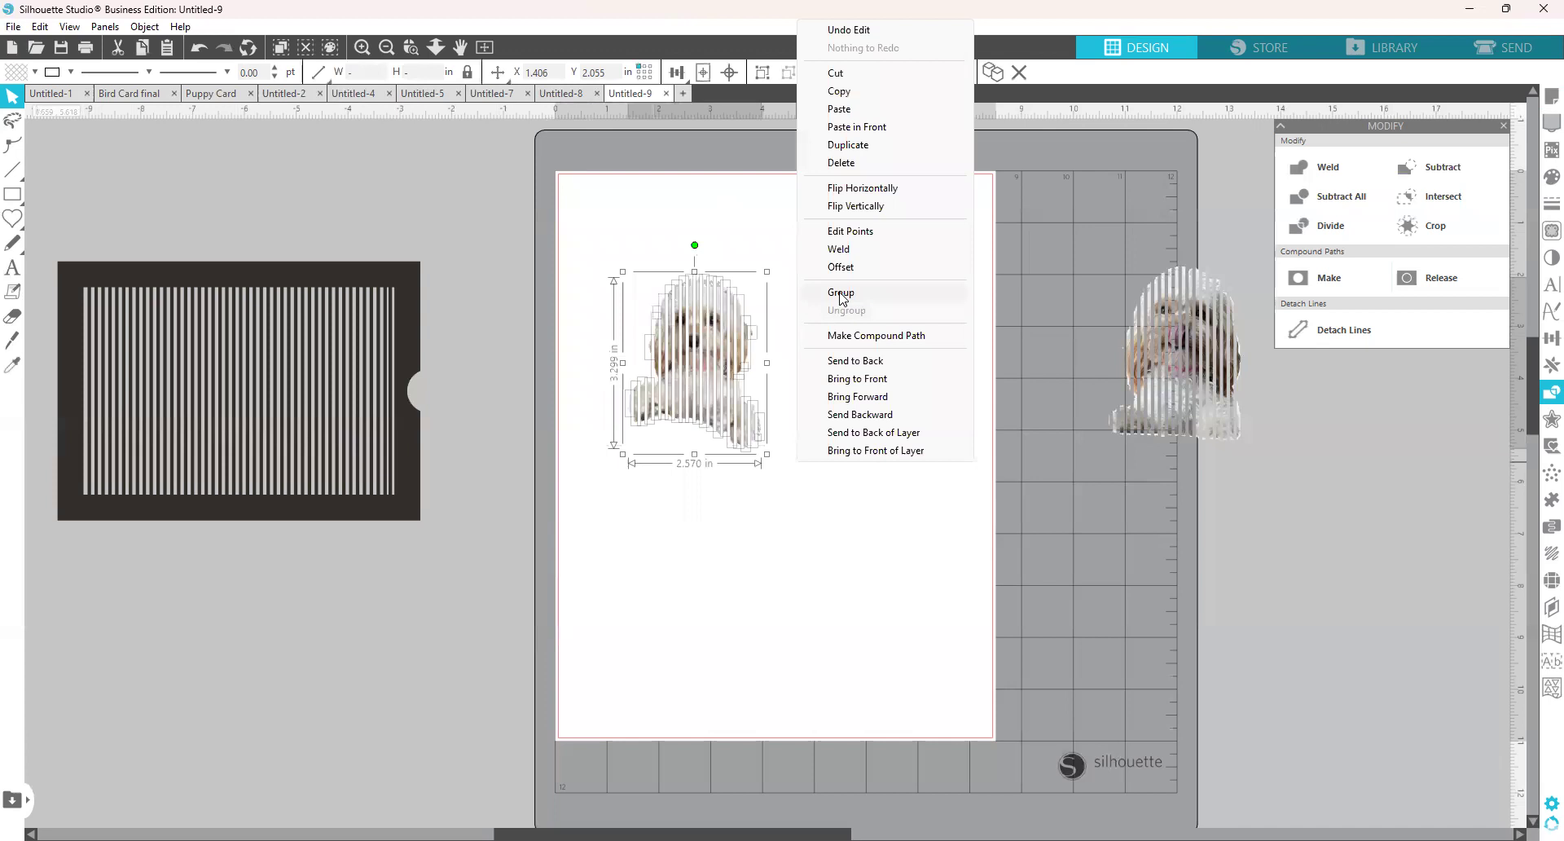
{"action": "left_click", "coordinate": [840, 293]}
Move the striped licking dog onto the closed-mouth dog so its strips fill the gaps and the faces line up.
{"action": "left_click_drag", "start_coordinate": [1142, 399], "coordinate": [765, 403]}
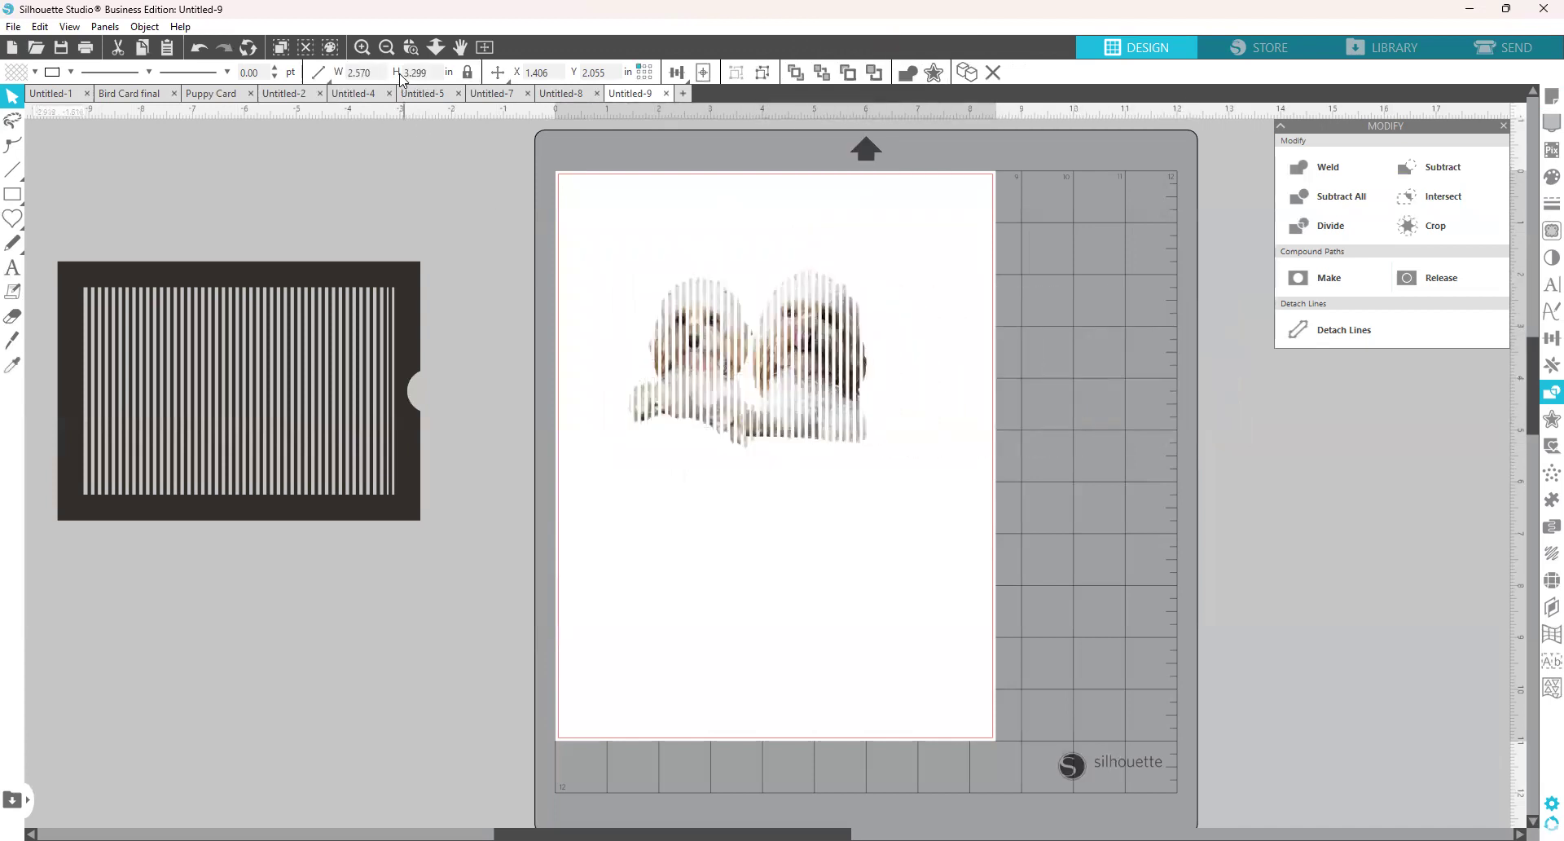
{"action": "left_click", "coordinate": [411, 47]}
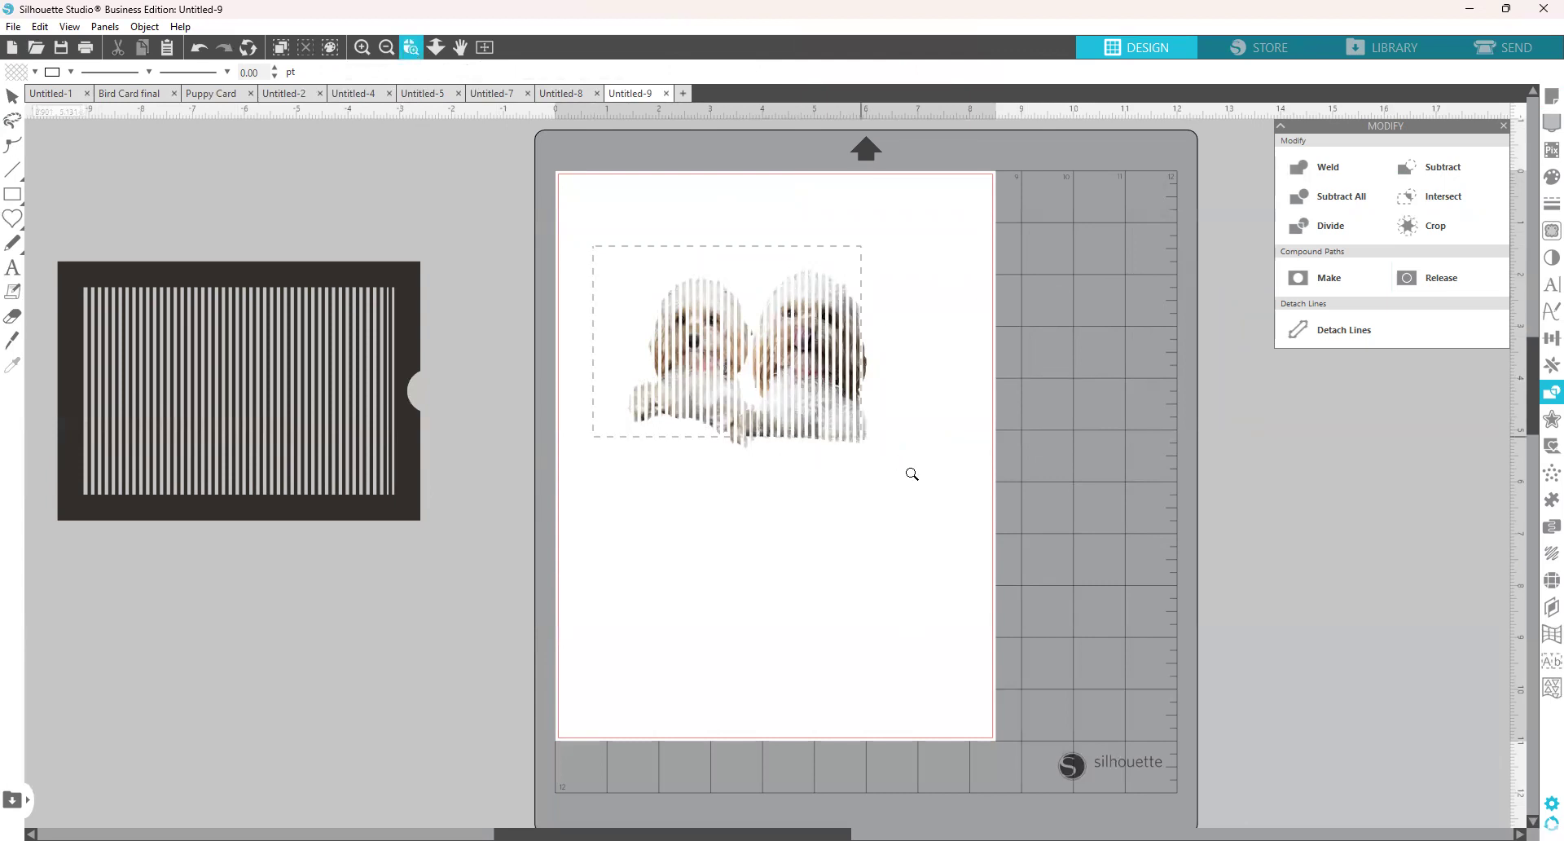
{"action": "key", "text": "Escape"}
{"action": "scroll", "coordinate": [914, 480], "scroll_direction": "up", "scroll_amount": 5}
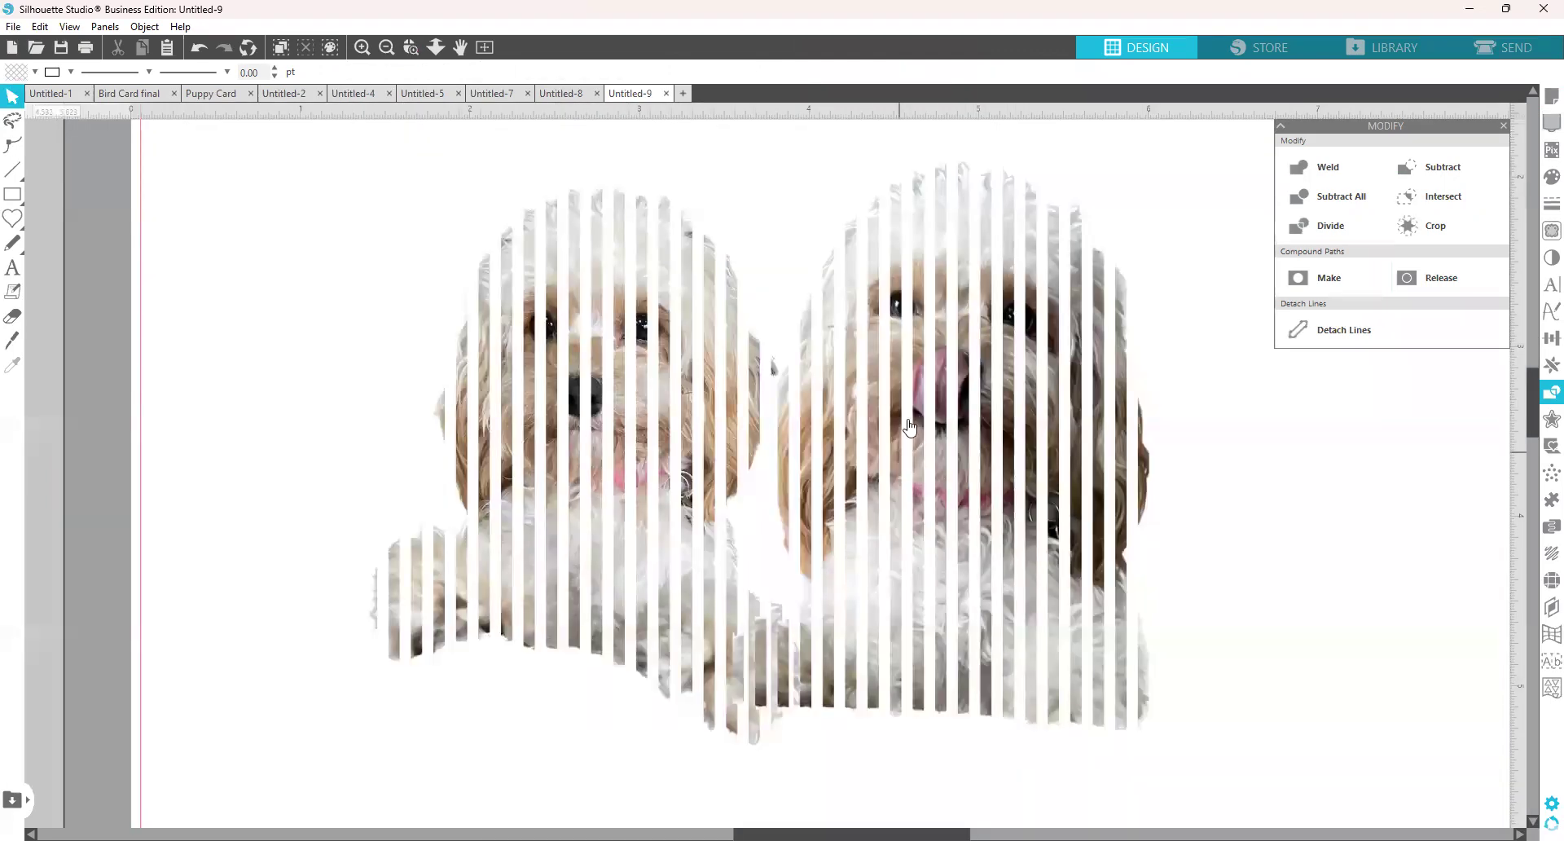
{"action": "left_click_drag", "start_coordinate": [891, 419], "coordinate": [608, 398]}
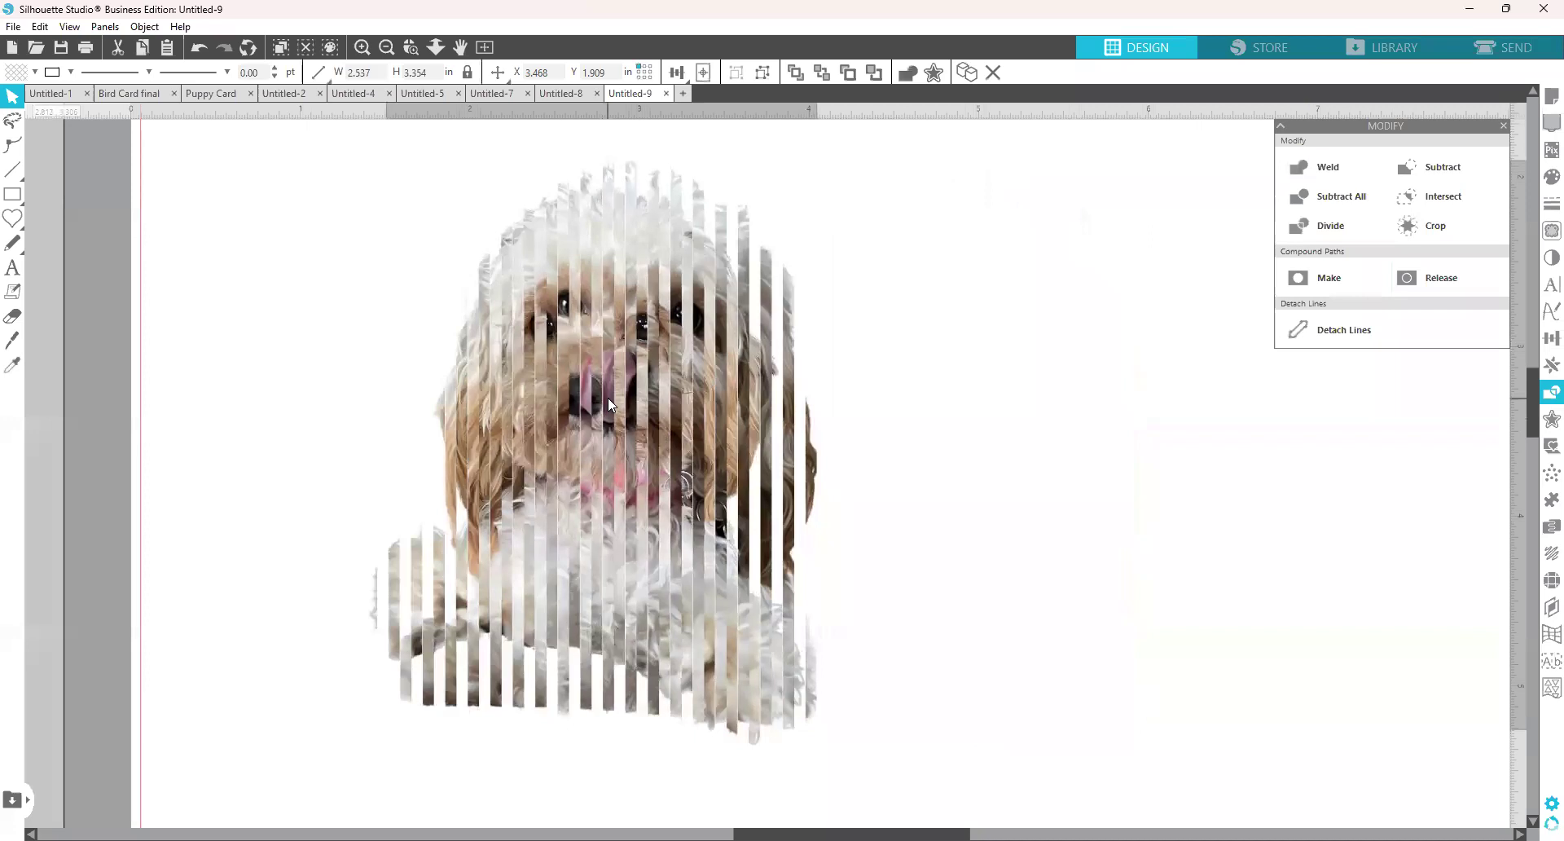
{"action": "key", "text": "Escape"}
Group the two interlaced striped dogs into one object.
{"action": "left_click_drag", "start_coordinate": [398, 176], "coordinate": [506, 251]}
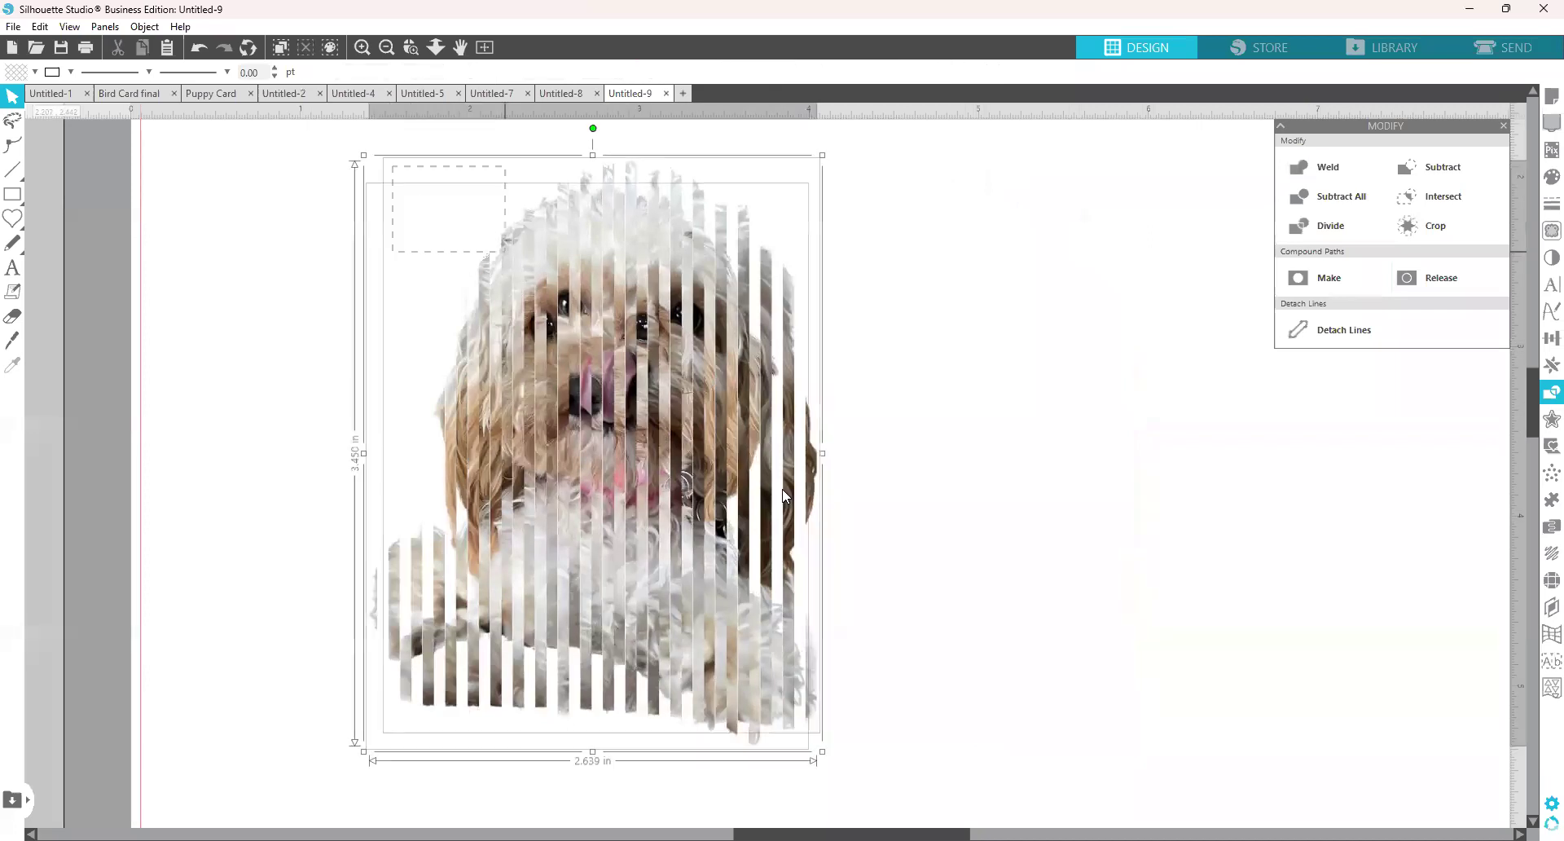
{"action": "right_click", "coordinate": [902, 285]}
{"action": "left_click", "coordinate": [923, 283]}
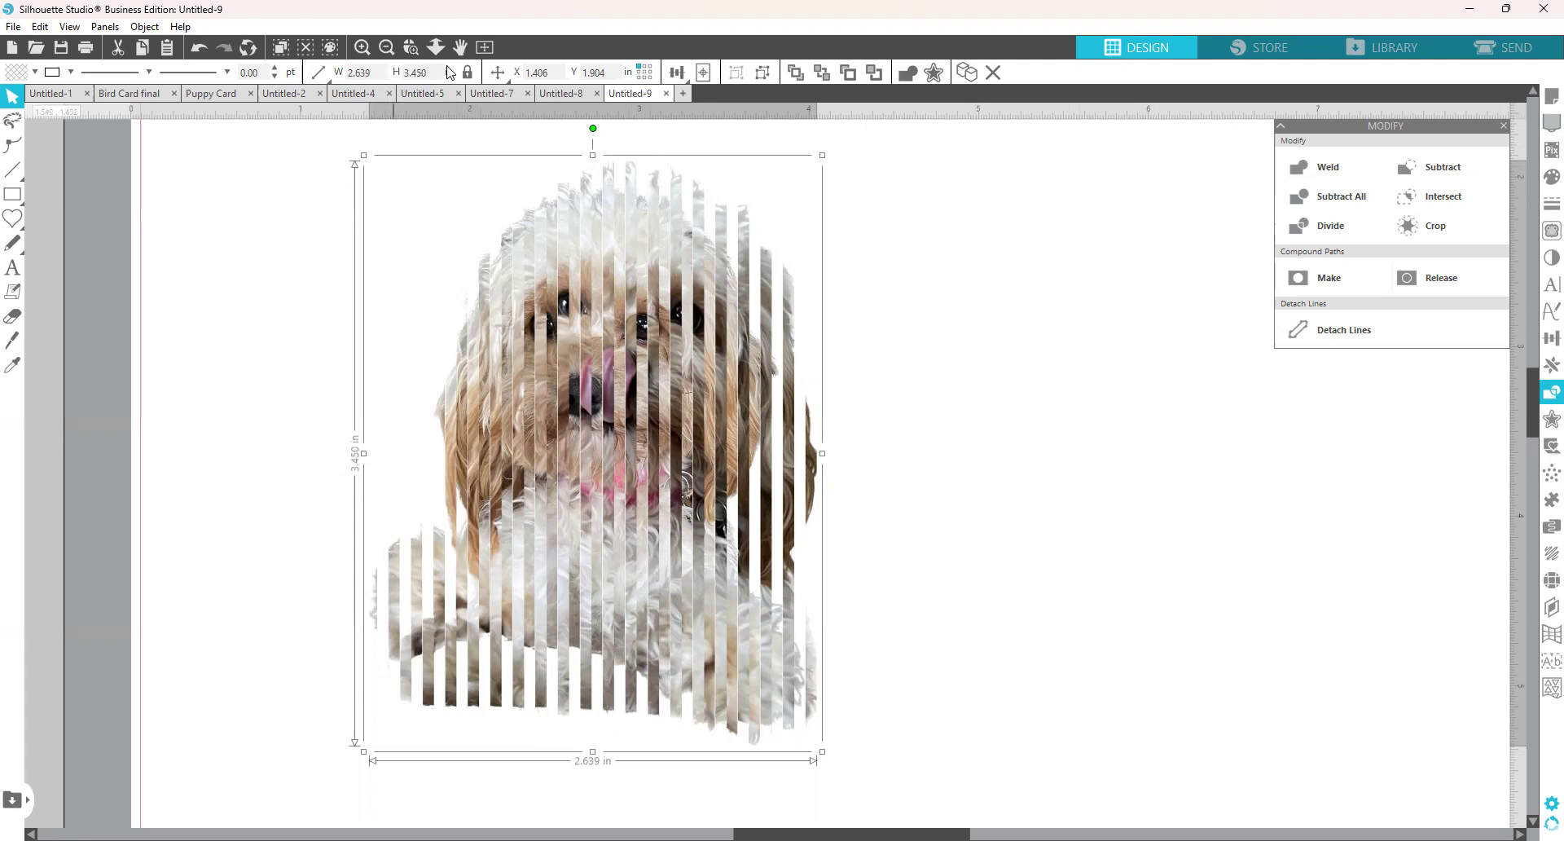
Bring the remaining striped panel onto the page beside the interlaced dog and shift the dog away from it.
{"action": "left_click", "coordinate": [387, 48]}
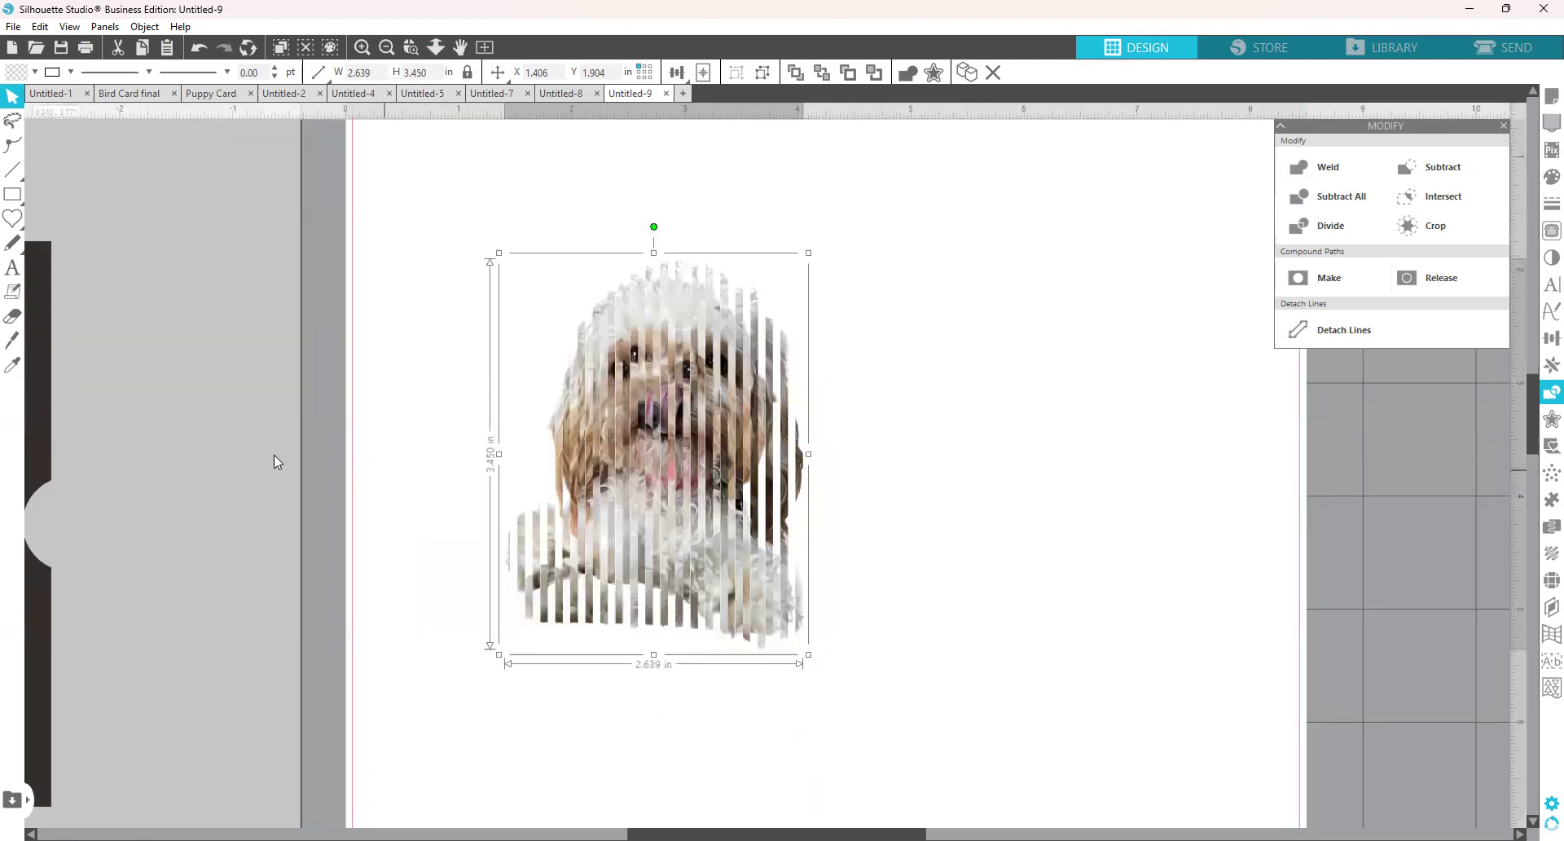
{"action": "left_click_drag", "start_coordinate": [41, 412], "coordinate": [1047, 395]}
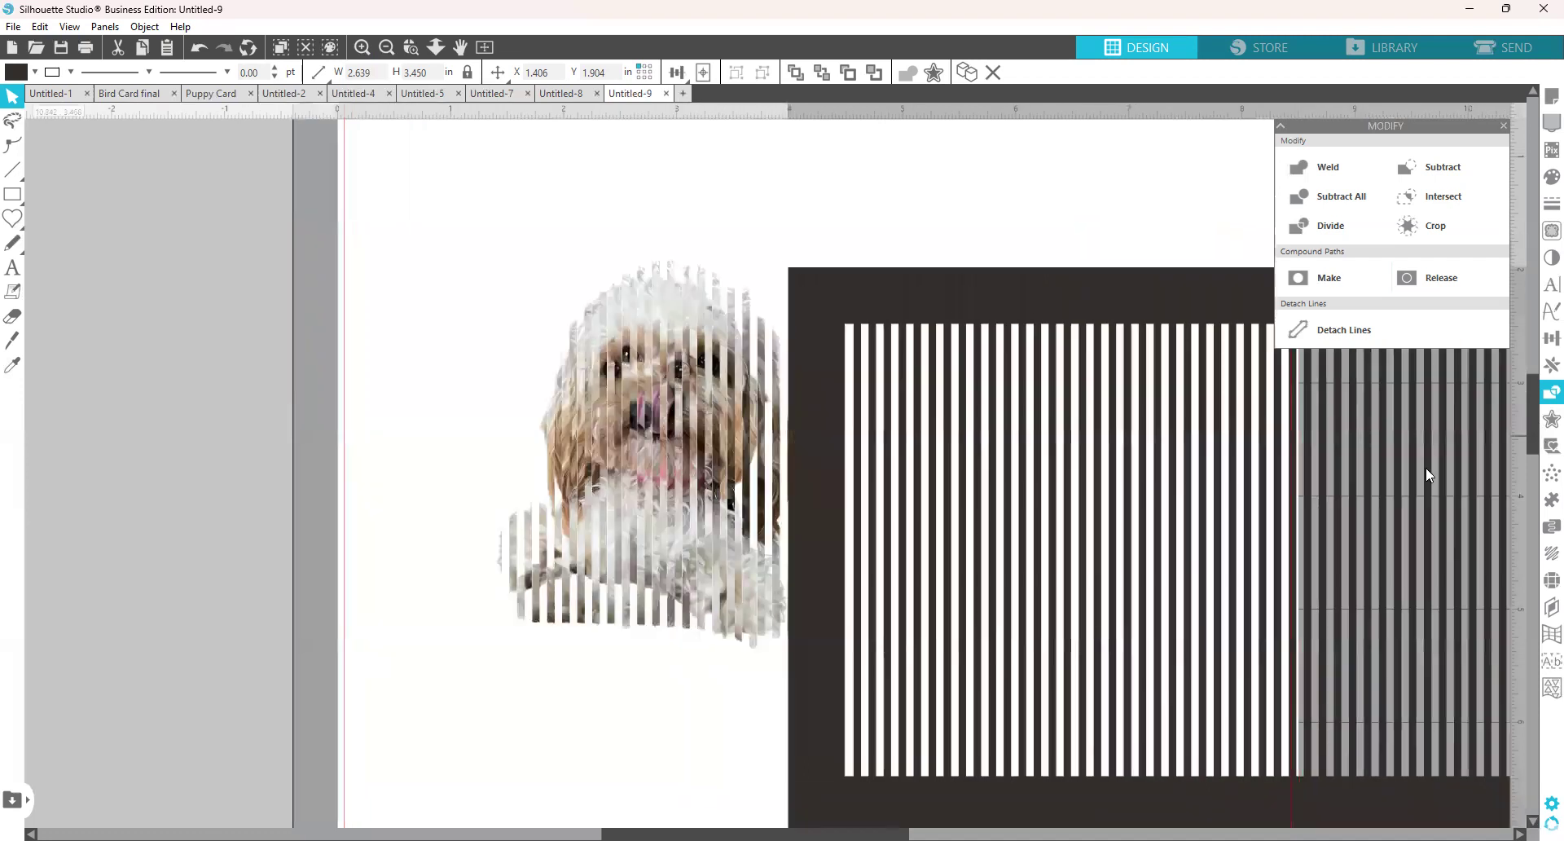
{"action": "left_click_drag", "start_coordinate": [742, 564], "coordinate": [962, 578]}
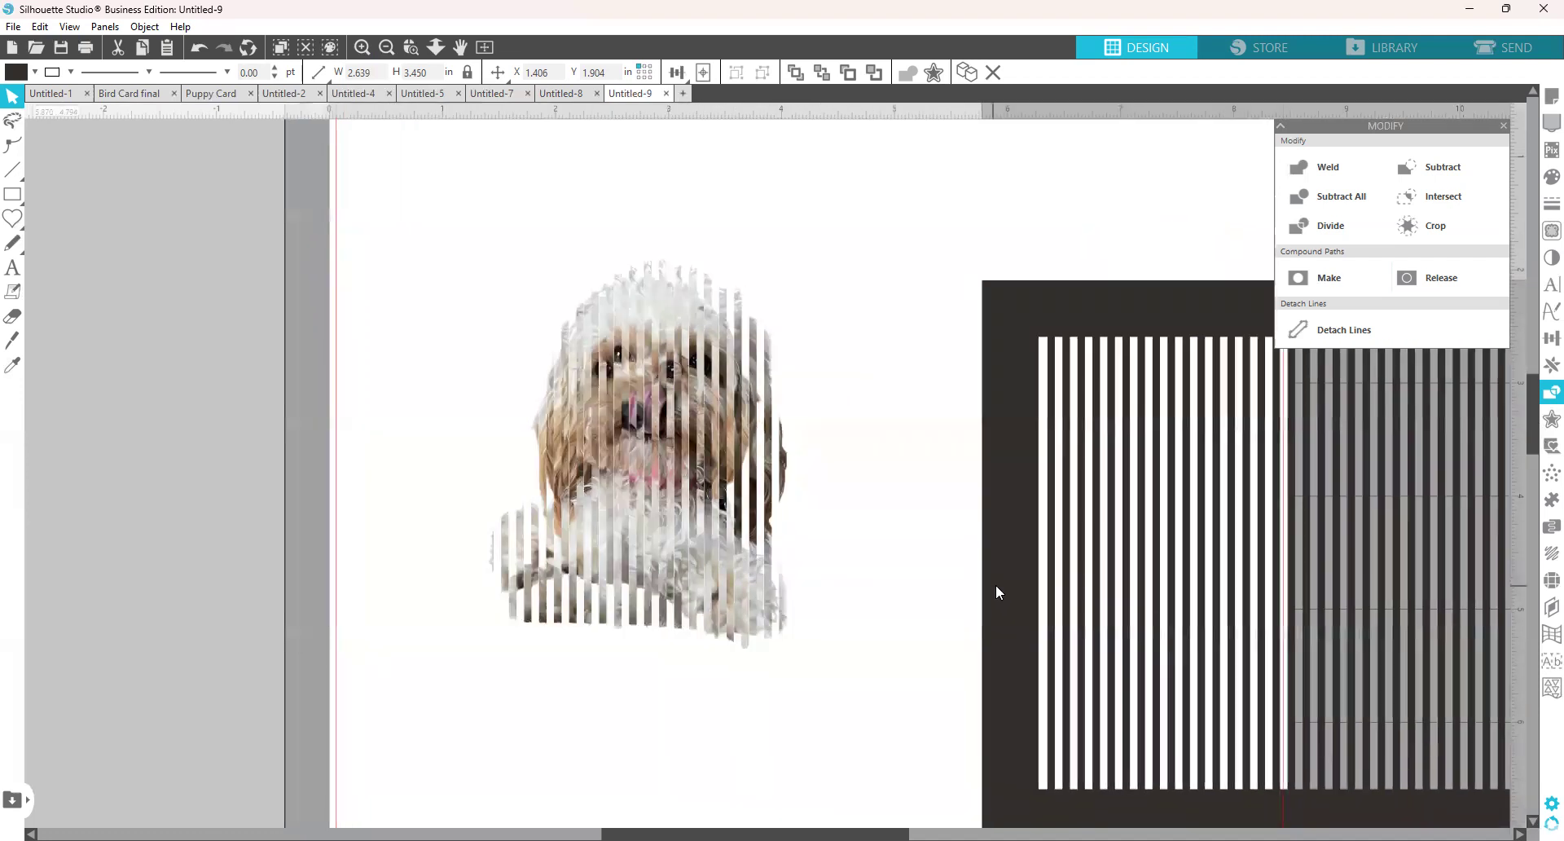
{"action": "left_click_drag", "start_coordinate": [664, 450], "coordinate": [590, 444]}
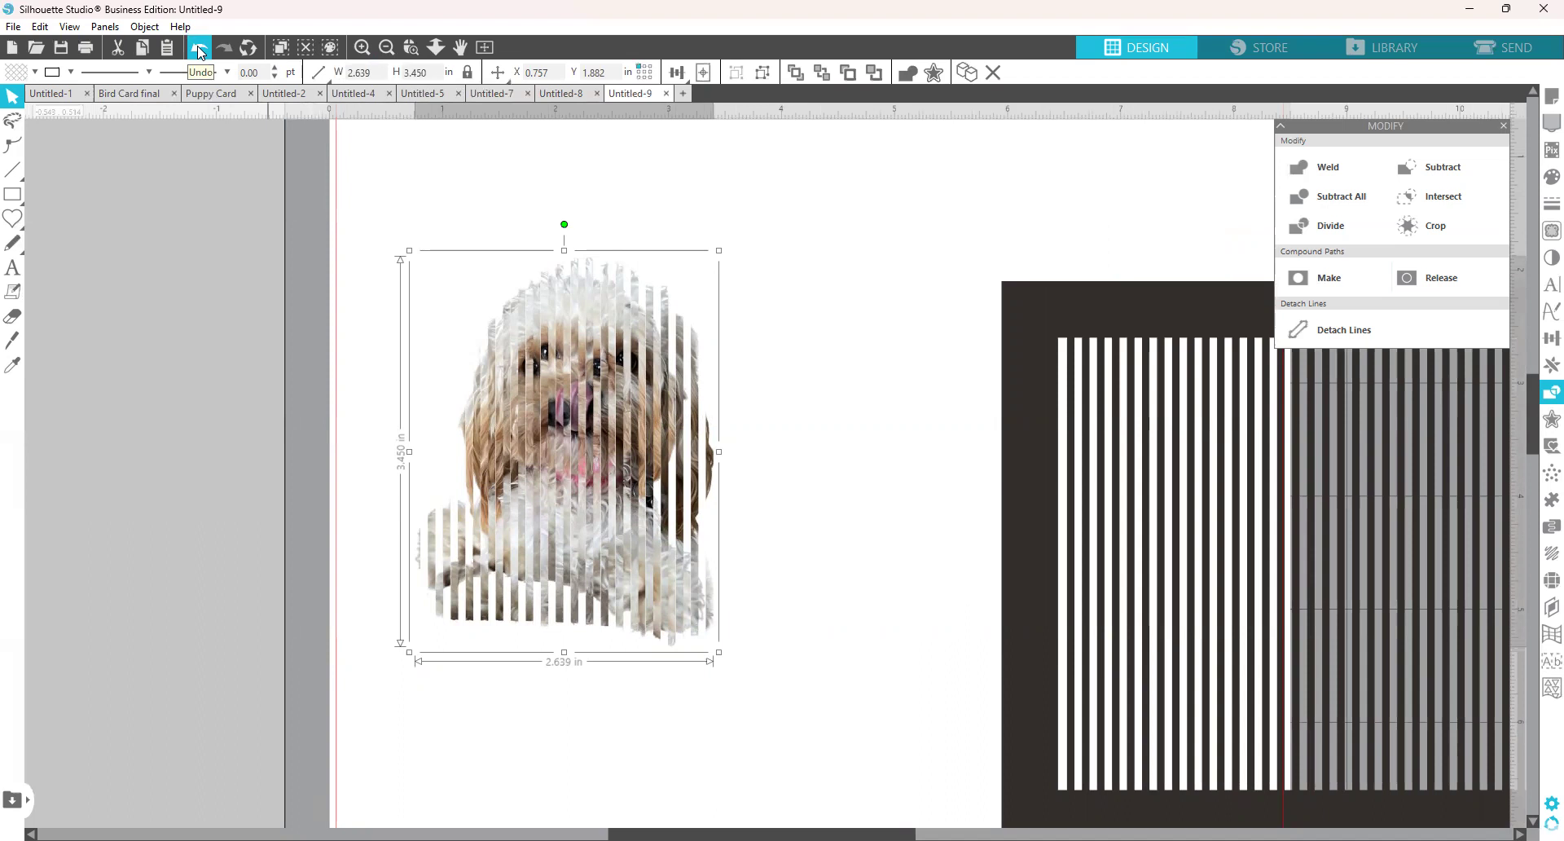
Slide the striped panel across the interlaced dog and back to preview the motion, and move the dog across the page's left edge.
{"action": "left_click", "coordinate": [839, 636]}
{"action": "left_click_drag", "start_coordinate": [632, 600], "coordinate": [138, 600]}
{"action": "left_click_drag", "start_coordinate": [509, 607], "coordinate": [1473, 616]}
{"action": "left_click", "coordinate": [637, 464]}
{"action": "left_click_drag", "start_coordinate": [637, 464], "coordinate": [380, 455]}
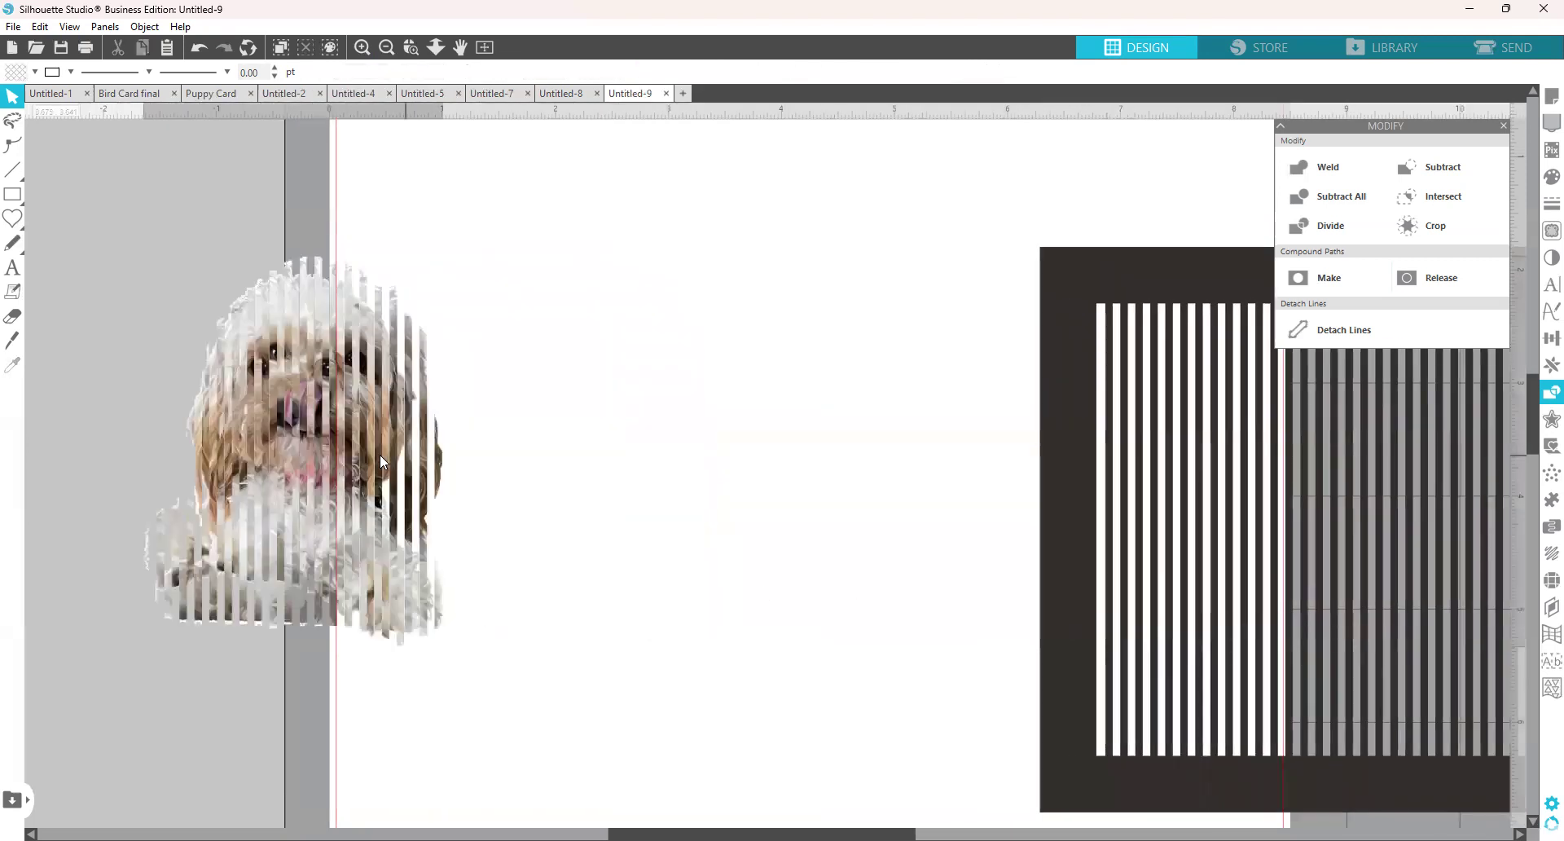